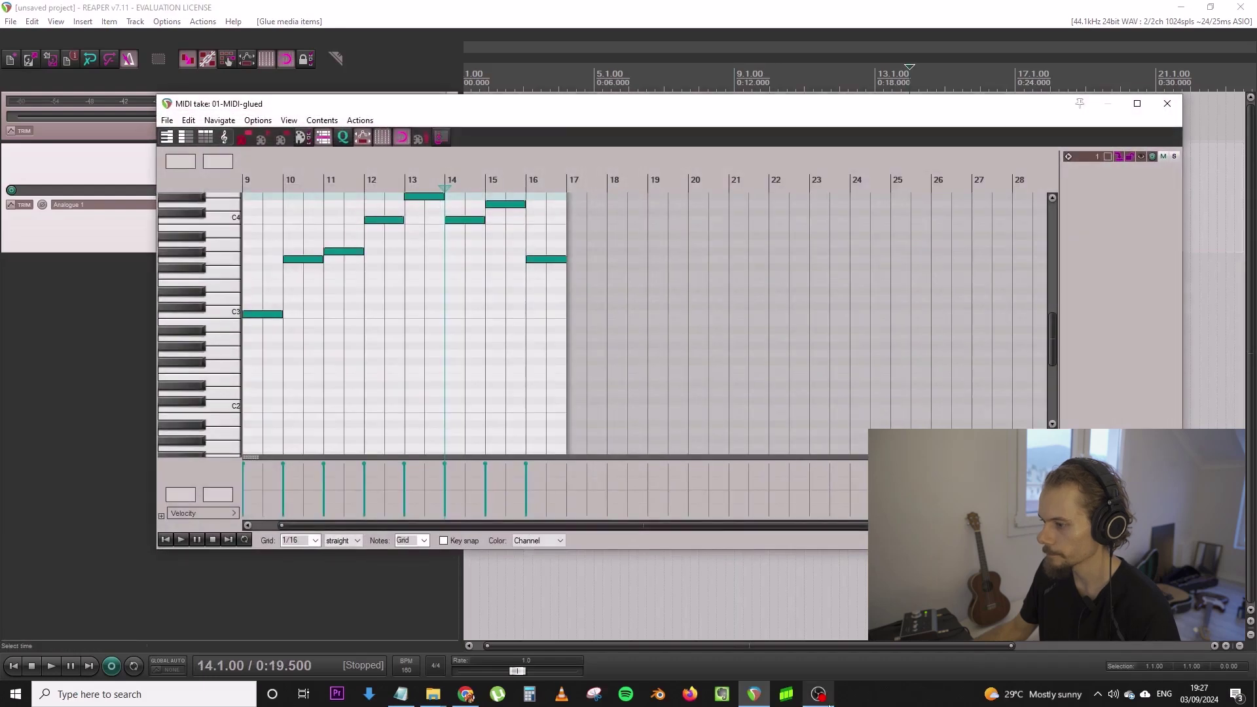
Play the melody from bar 9, lower the four notes in bars 13 to 16 by one octave, and close the MIDI editor
left_click(521, 298)
key("w")
key("space")
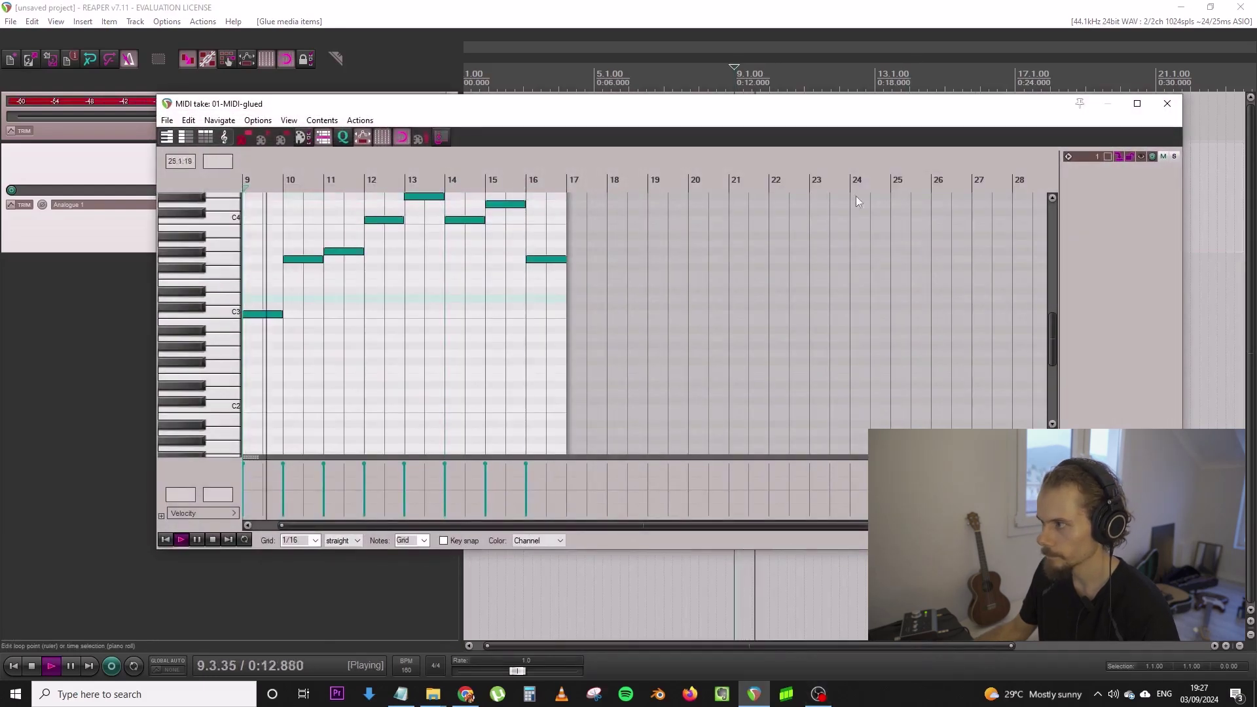
scroll(491, 325, "up", 2)
scroll(718, 298, "down", 2)
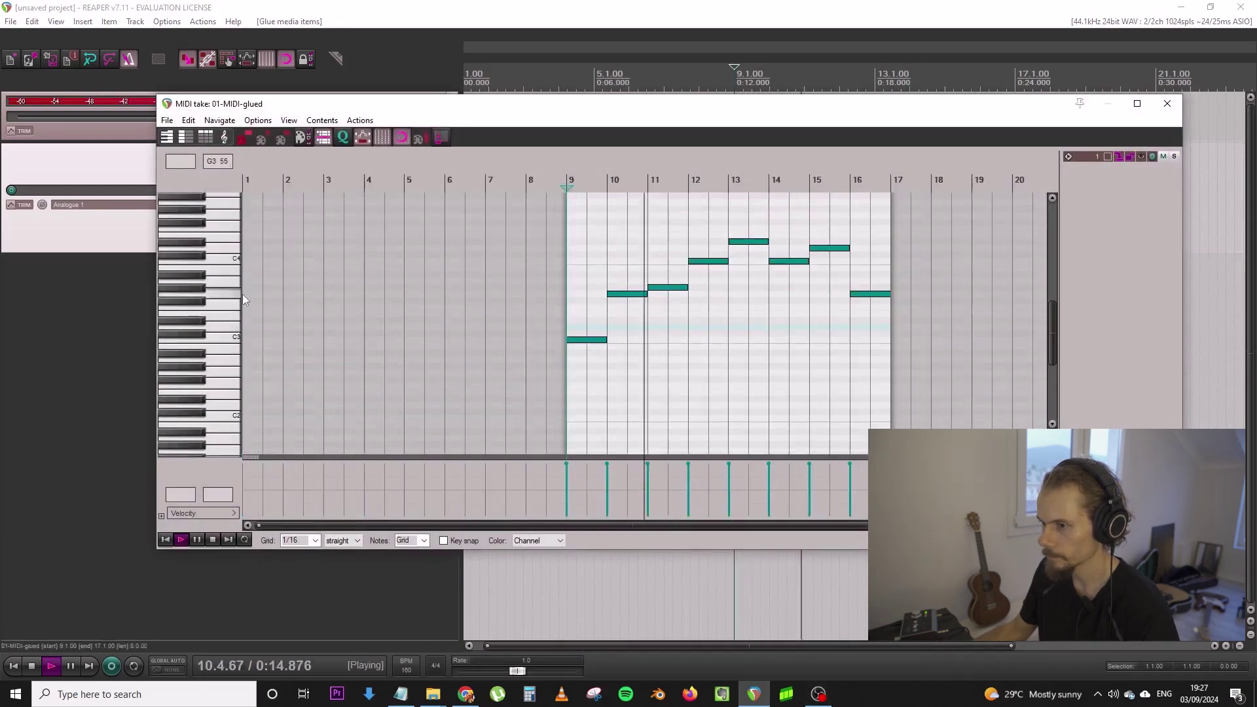
scroll(233, 296, "up", 2)
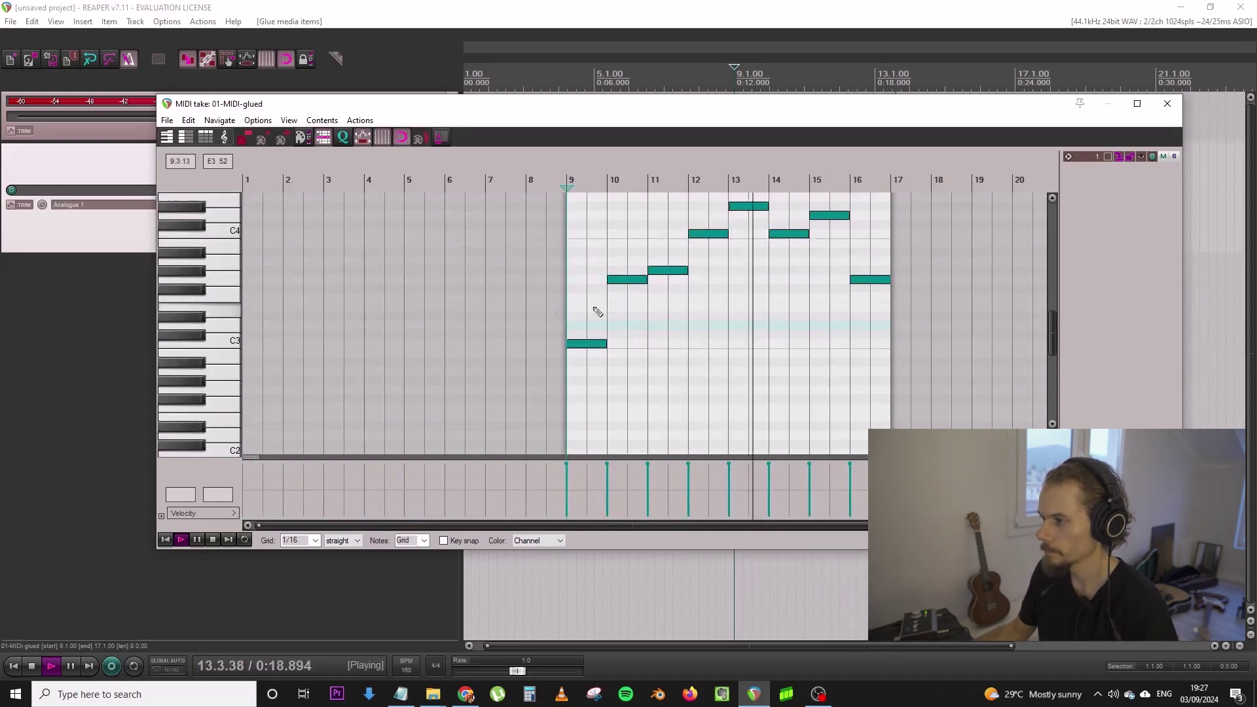
left_click_drag(753, 322, 952, 161)
key("space")
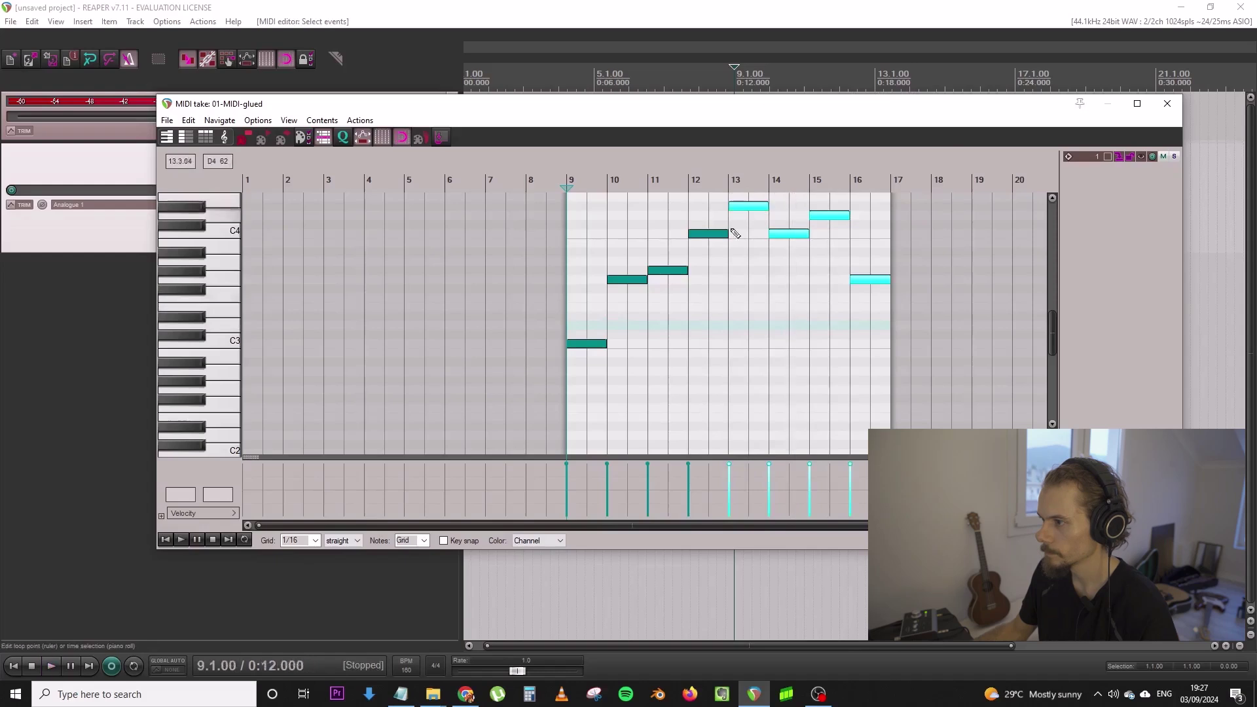
left_click_drag(743, 207, 745, 313)
key("Escape")
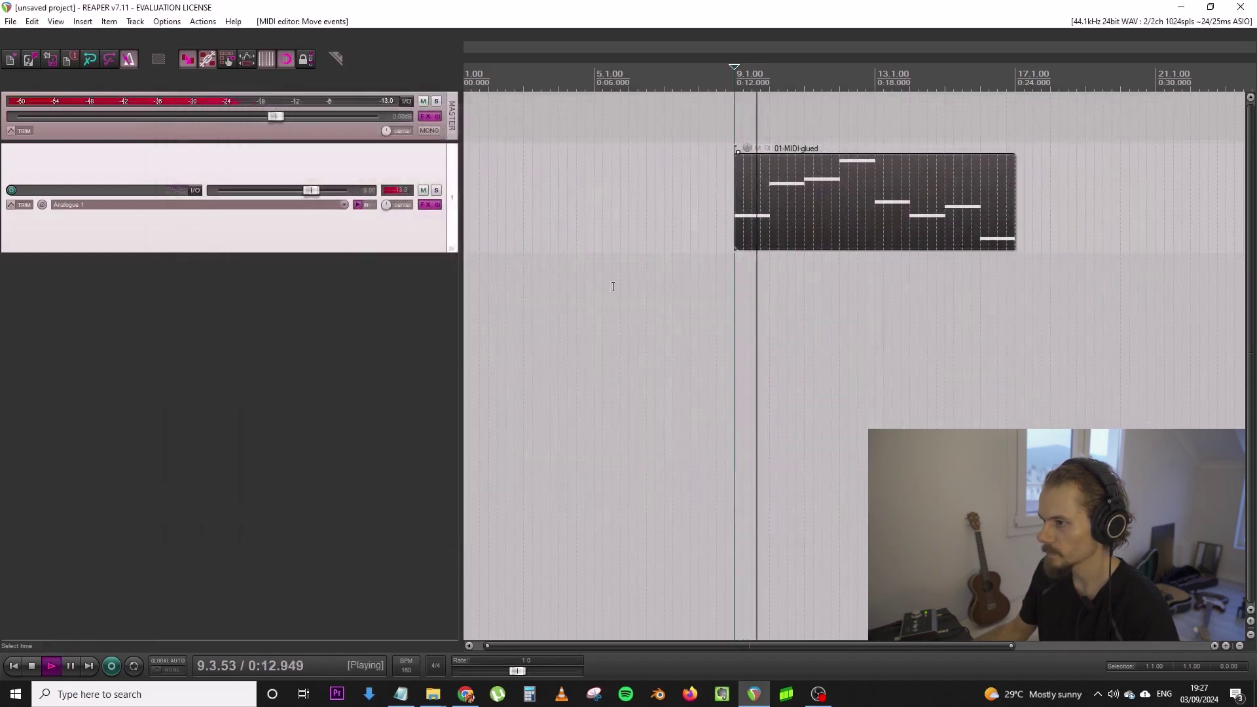
Add a second track and insert the Kontakt (64 out) instrument plug-in on it
double_click(336, 284)
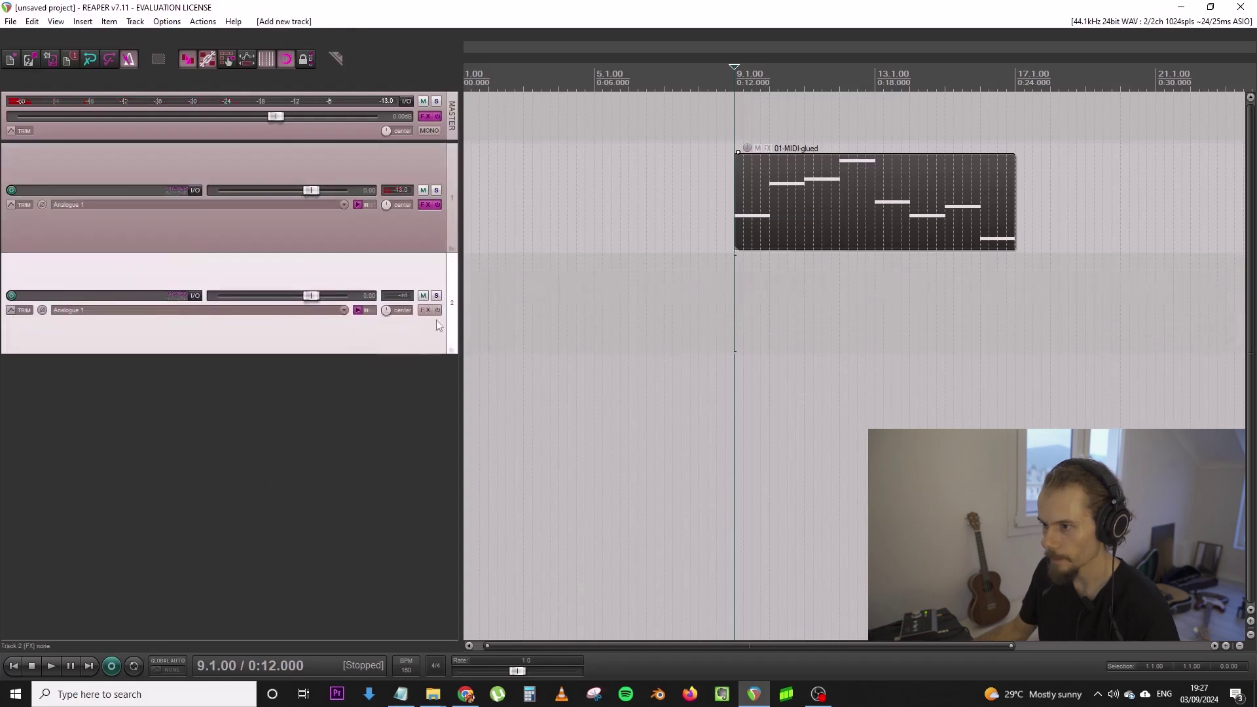
left_click(426, 310)
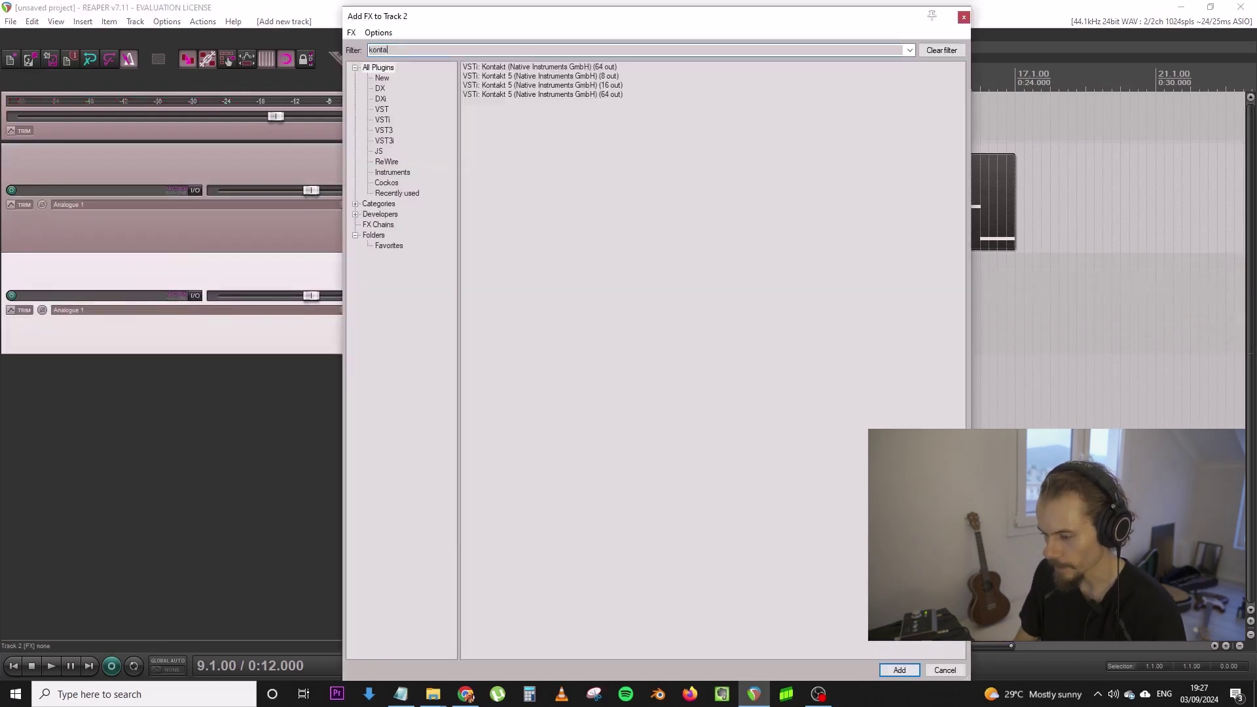
double_click(587, 67)
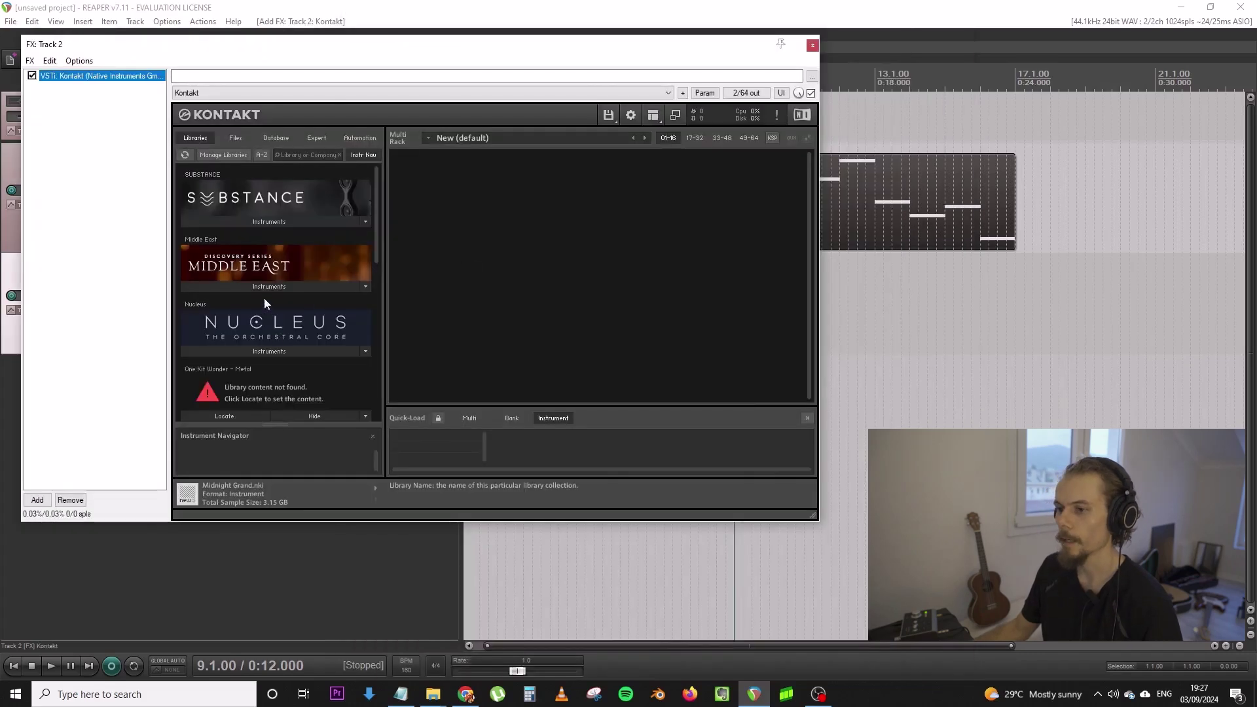
Load the Nucleus - 02 10 Violas instrument in Kontakt, enable its Tight option, and close the FX window
left_click(274, 352)
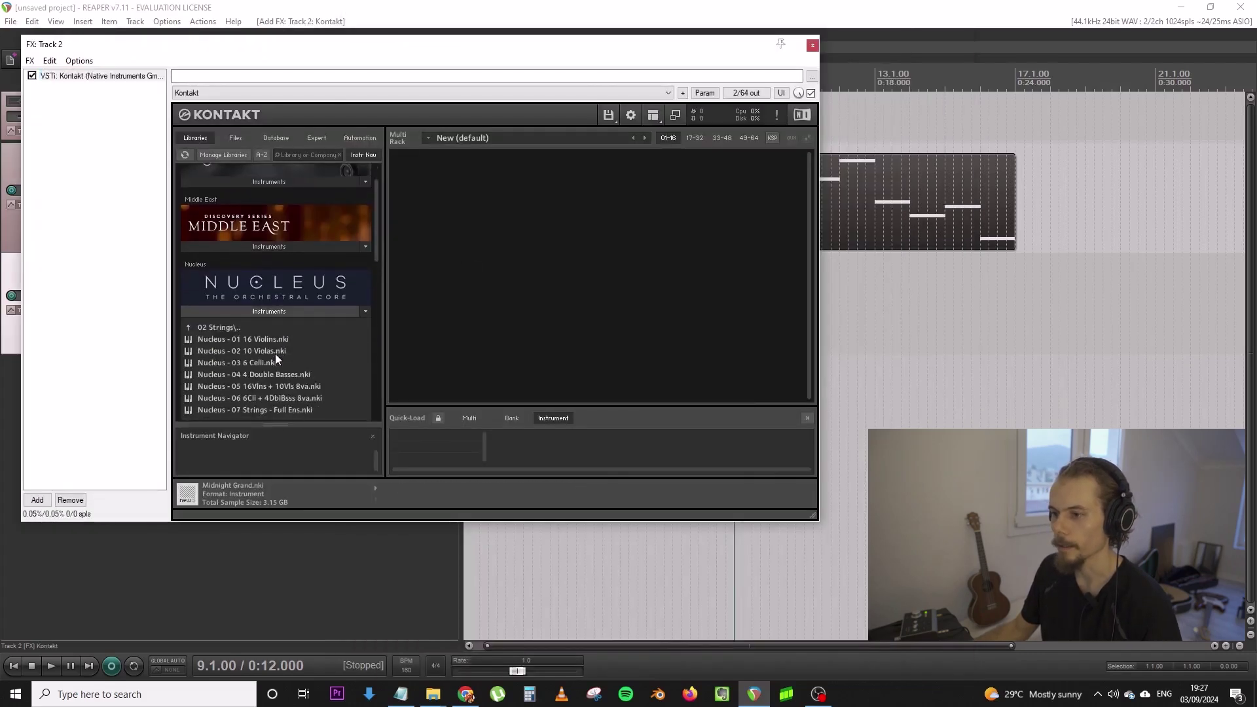
double_click(283, 351)
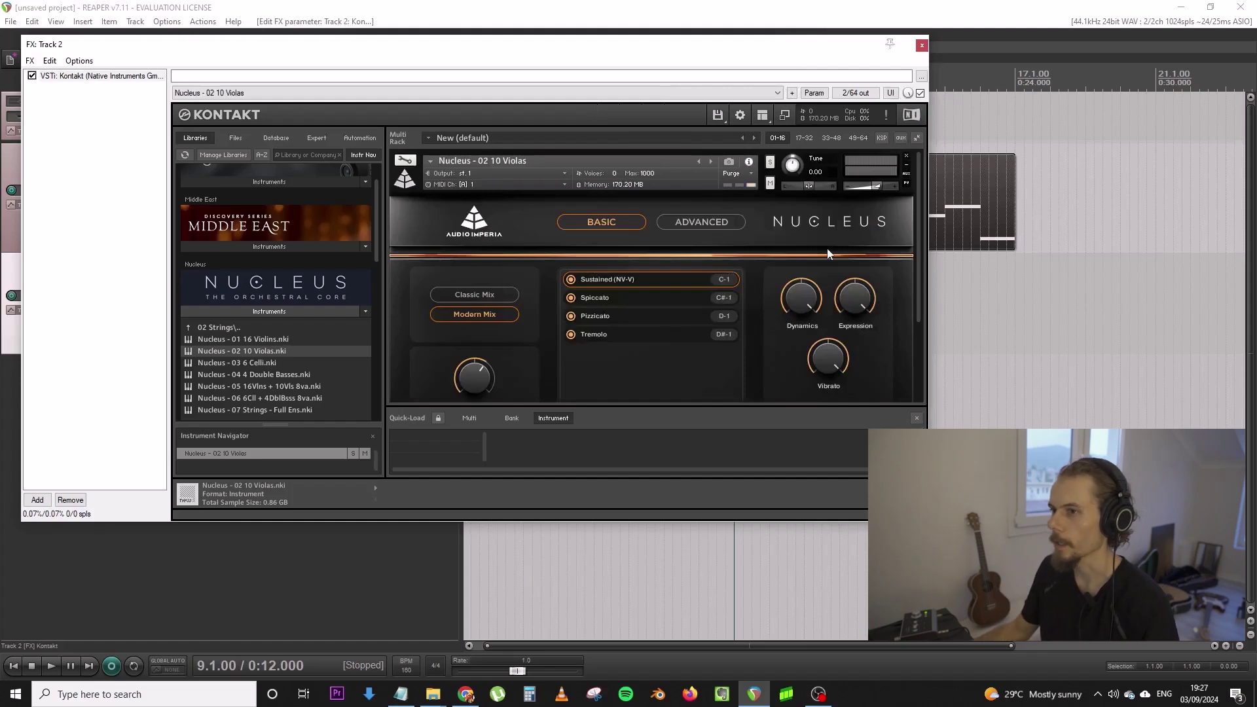
scroll(820, 238, "down", 2)
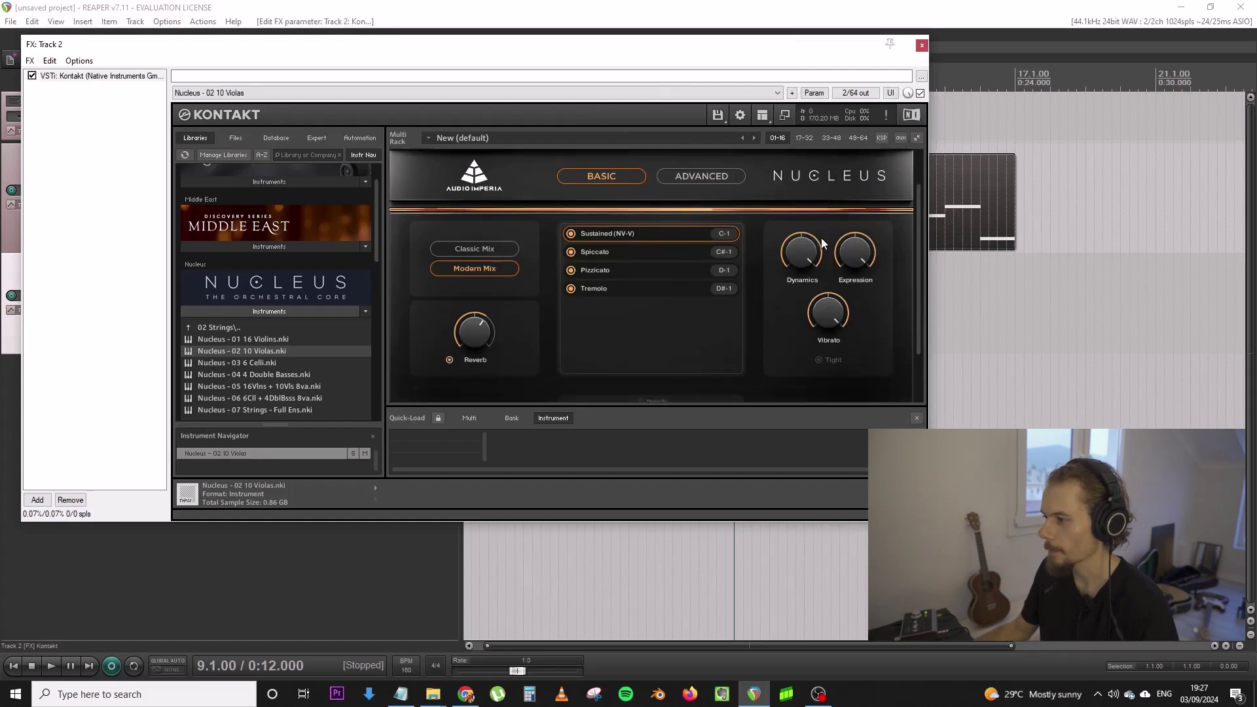
left_click(817, 353)
left_click(11, 22)
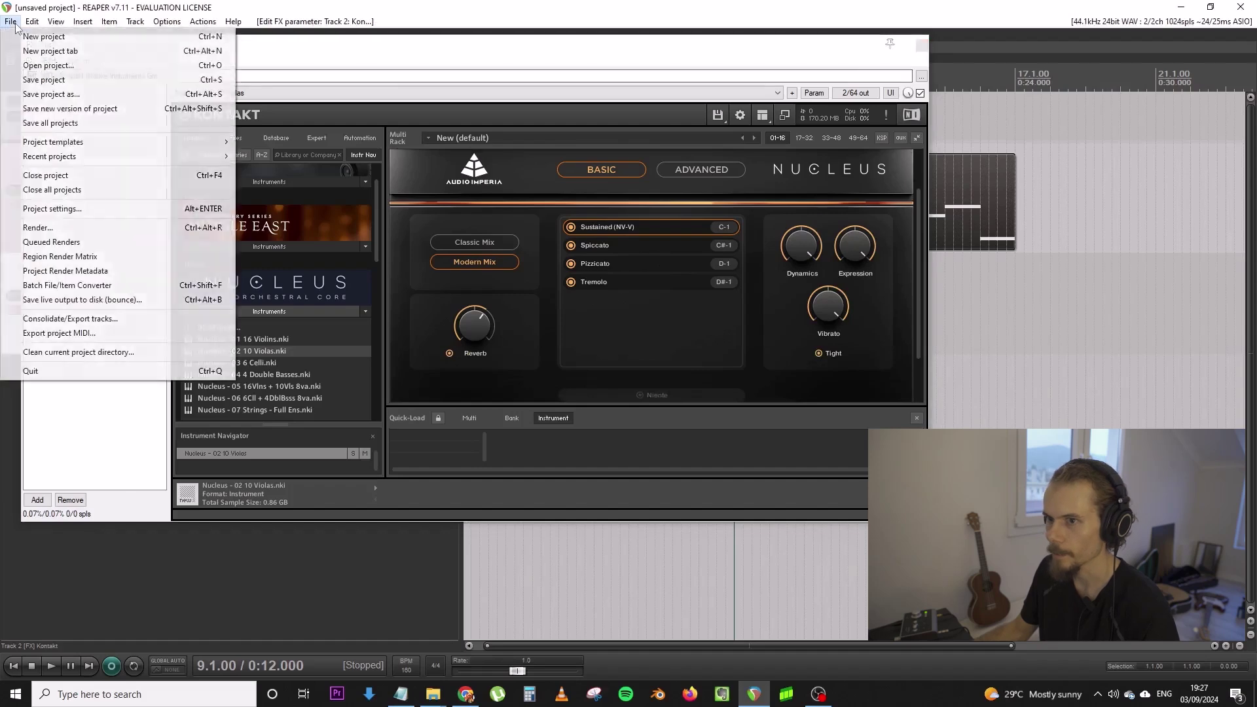
left_click(923, 46)
Start saving the project under a new name and browse to the personal projects folder on the Desktop
left_click(10, 21)
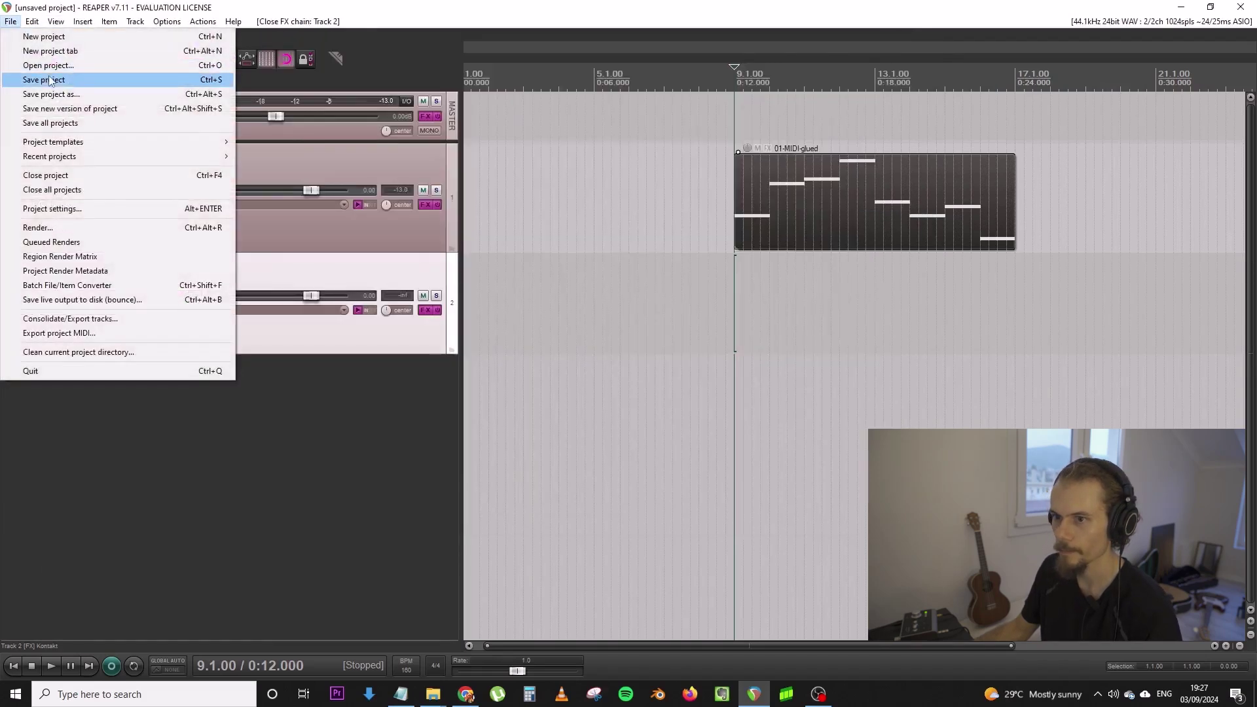
left_click(72, 94)
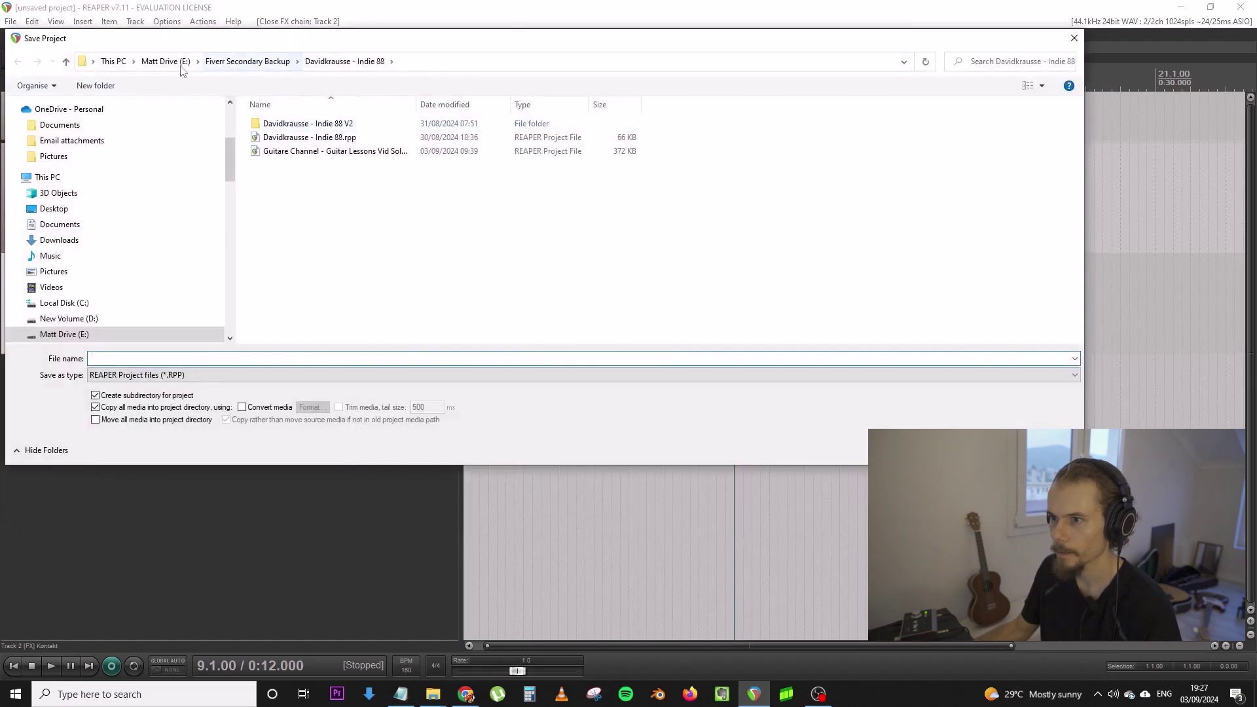
left_click(165, 61)
left_click(113, 61)
left_click(432, 233)
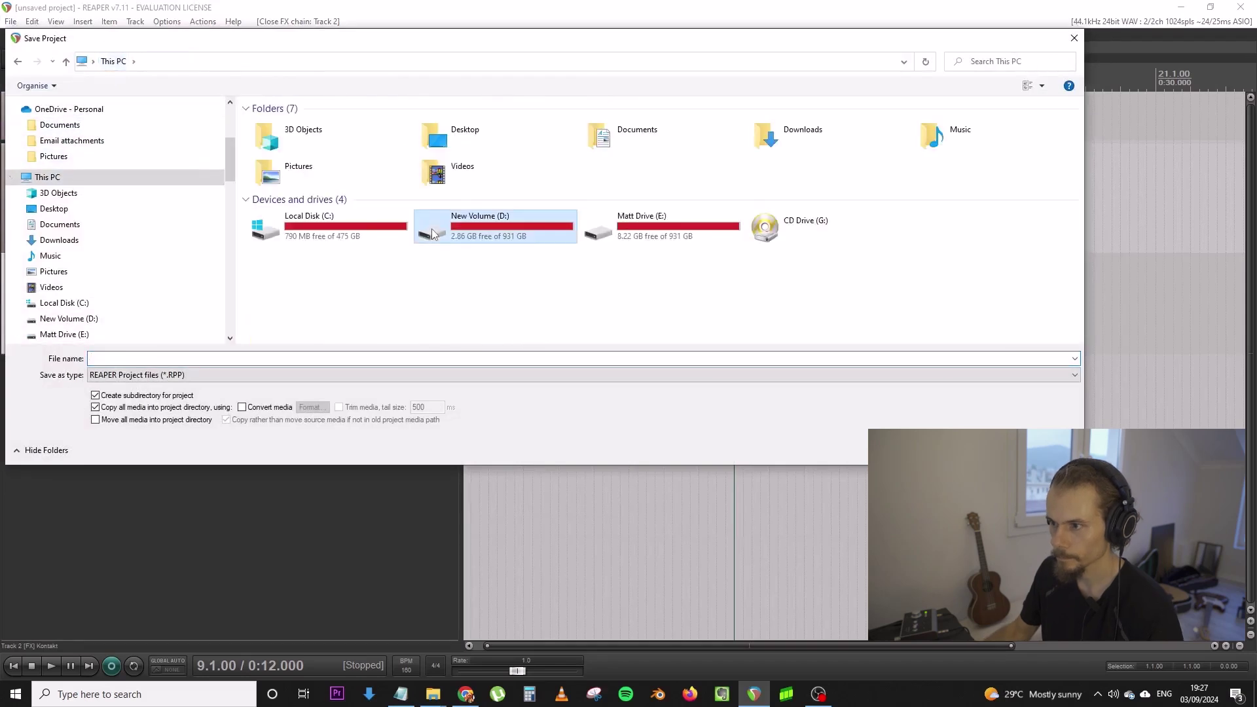
left_click(119, 210)
left_click(453, 264)
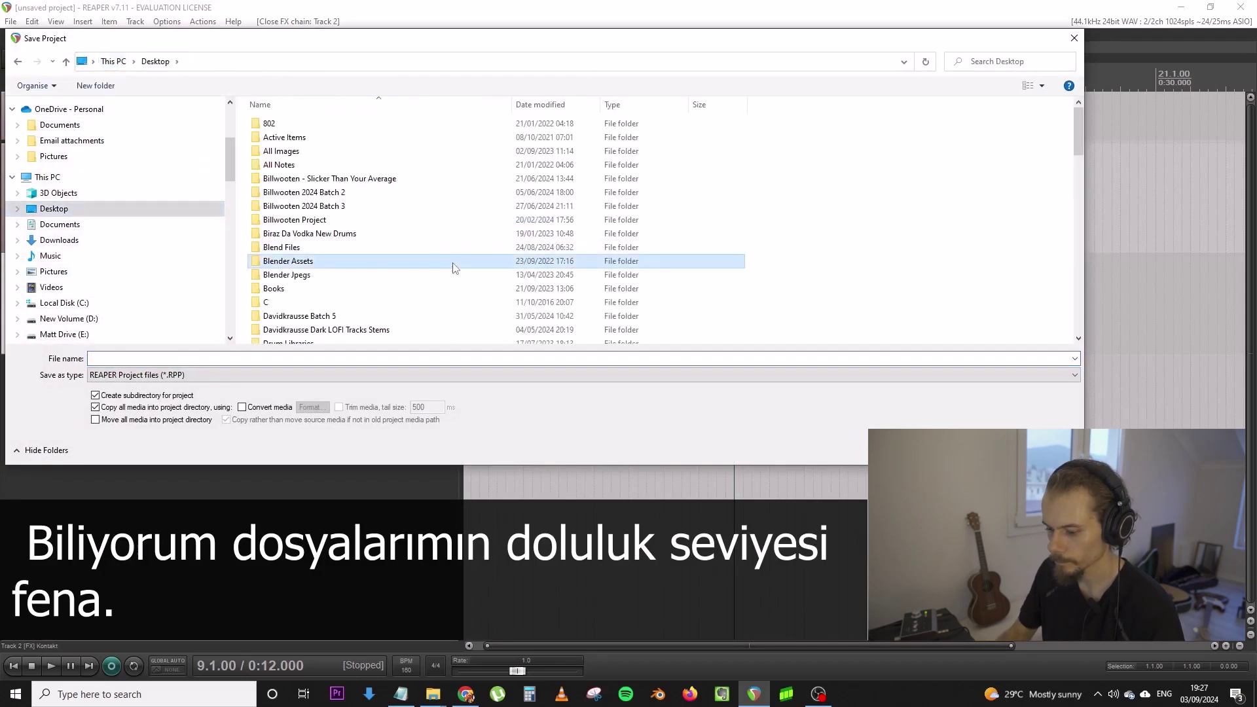
type("mat")
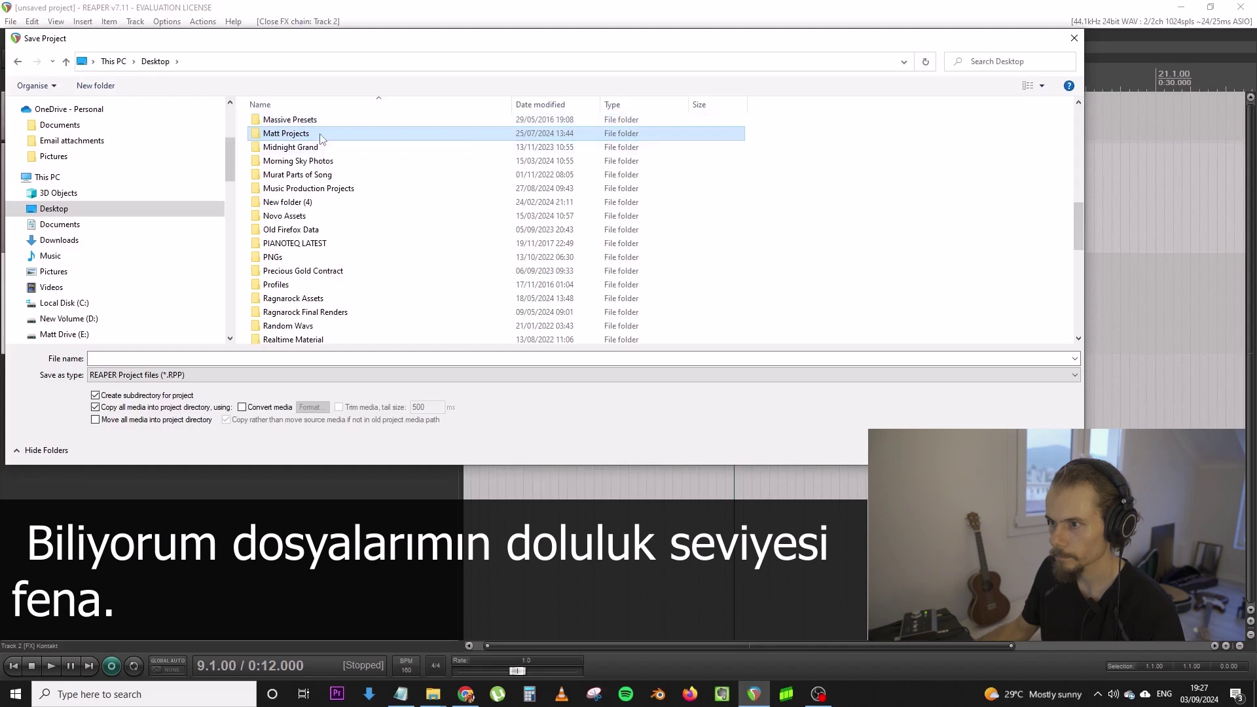
double_click(331, 134)
Create a folder named Orchestral Video Example and save the project in it under the same name
right_click(817, 176)
mouse_move(916, 294)
left_click(990, 298)
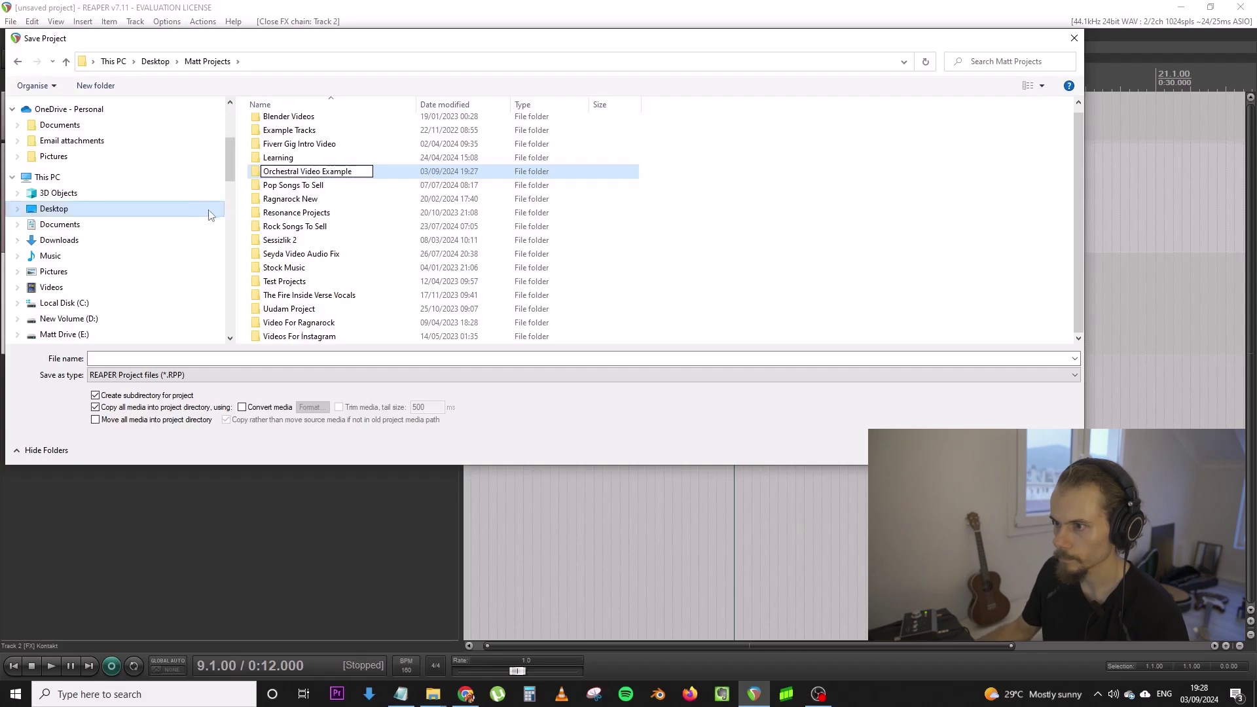
left_click(878, 165)
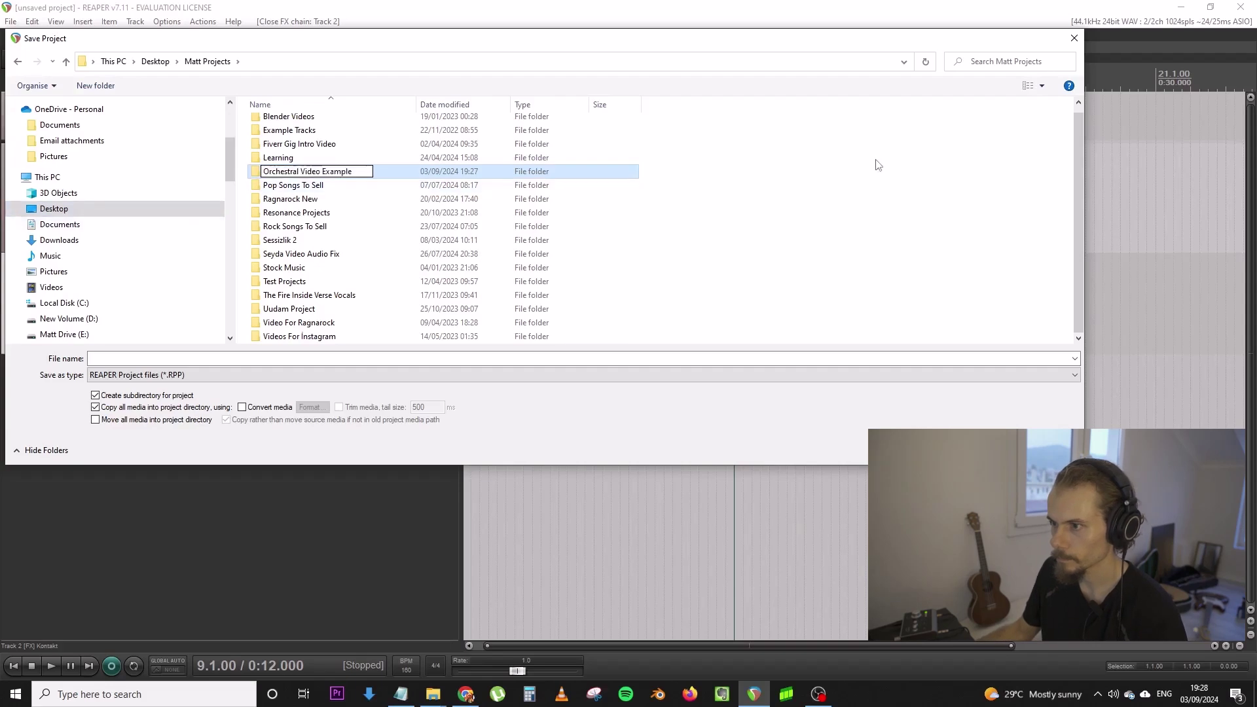
double_click(400, 171)
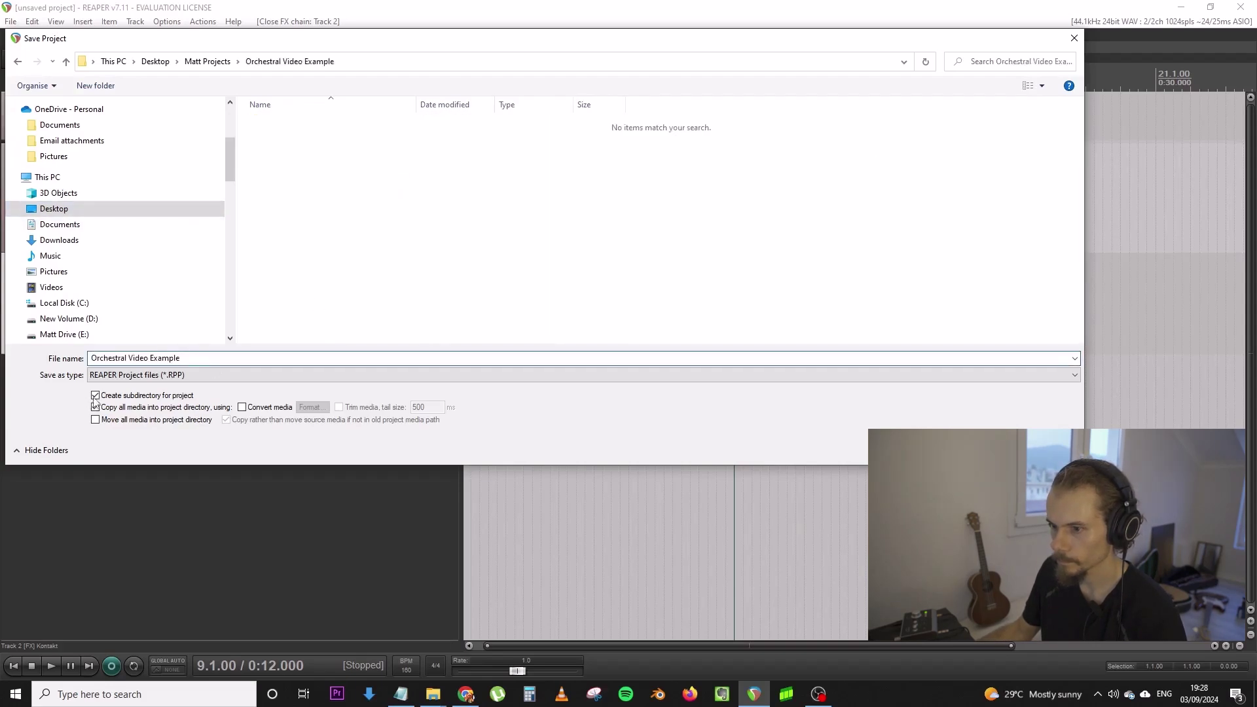
key("Return")
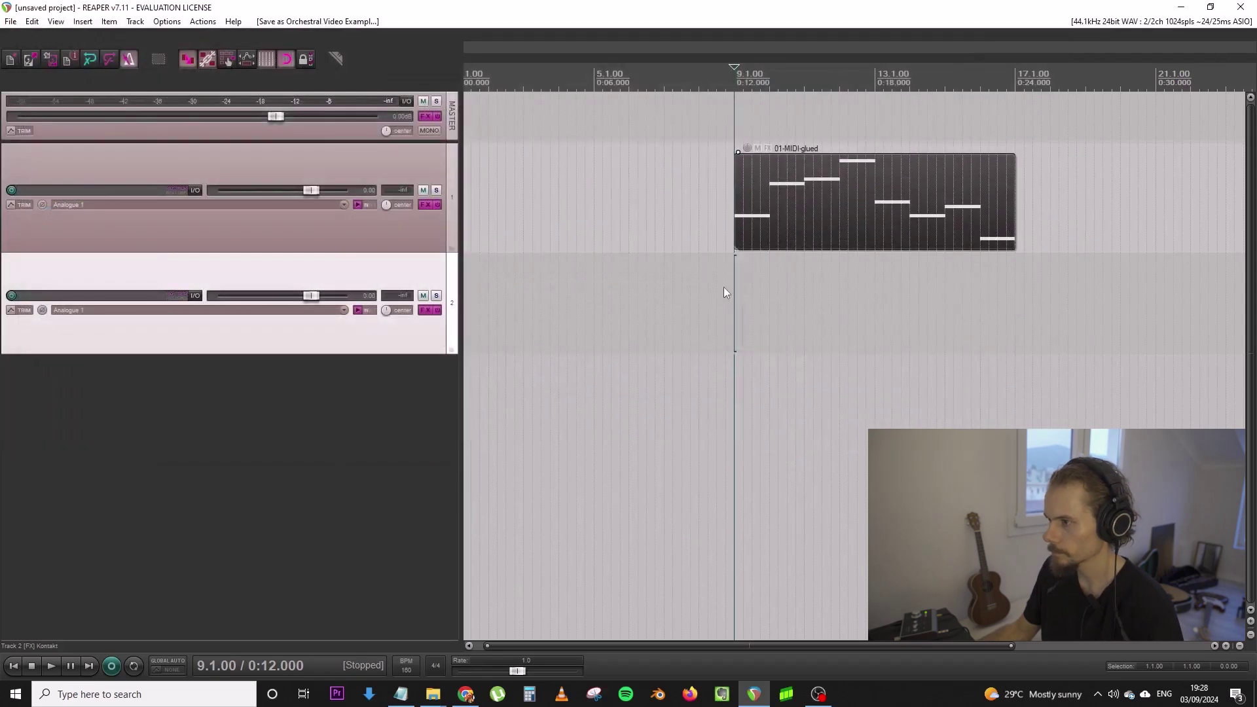
Copy the glued MIDI item from track 1 onto track 2 at bar 9 and open the copy in the MIDI editor
left_click(752, 233)
key("space")
left_click_drag(752, 233, 795, 292)
key("space")
double_click(794, 308)
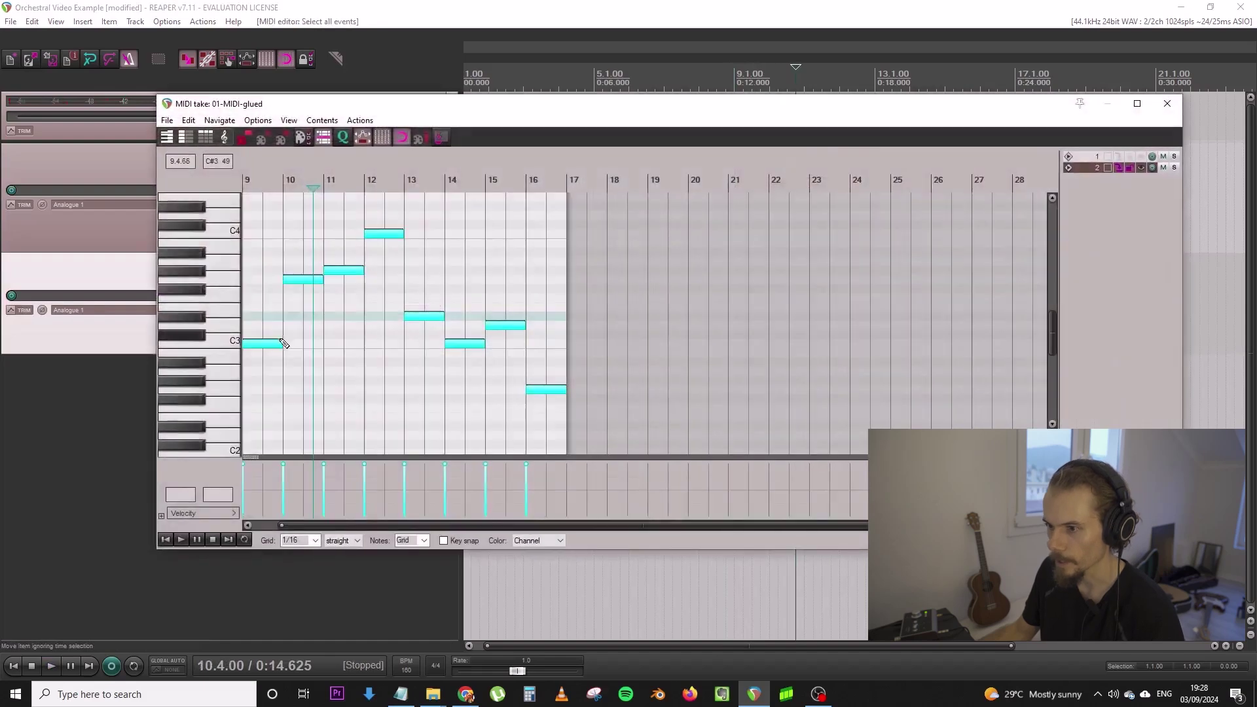
Transpose all notes of the track 2 copy up one octave and play them back from the start
left_click(265, 348)
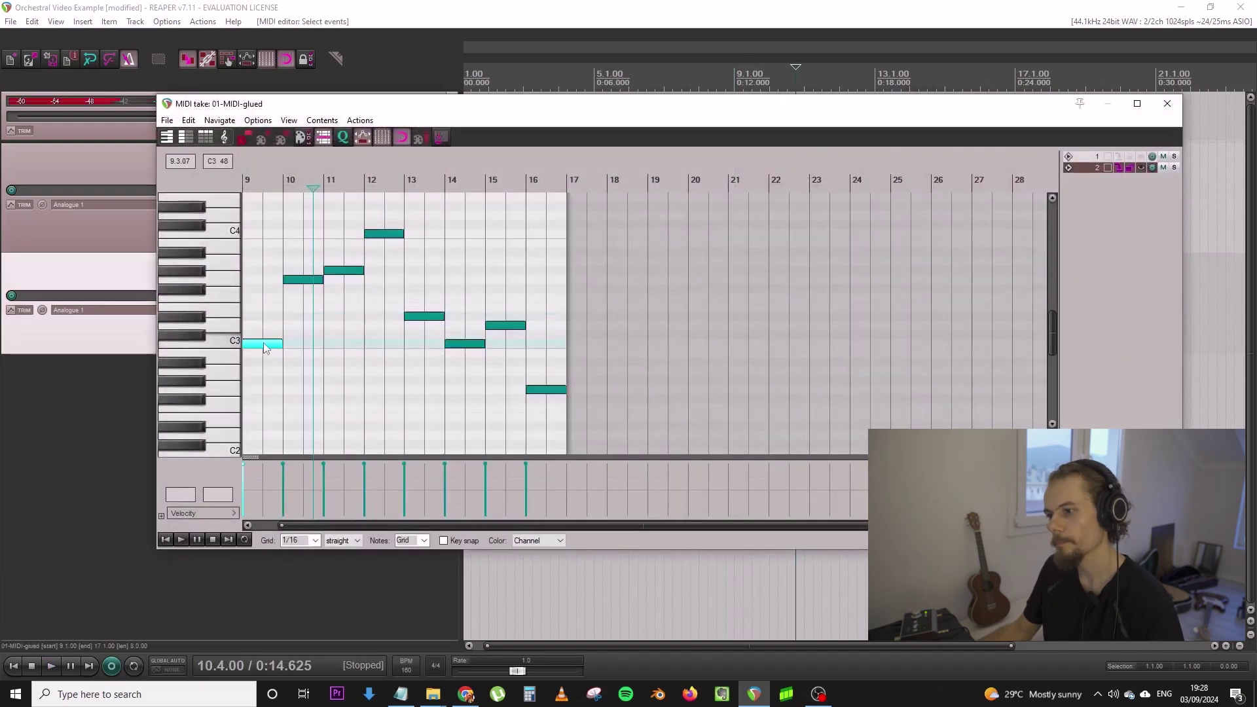
key("ctrl+a")
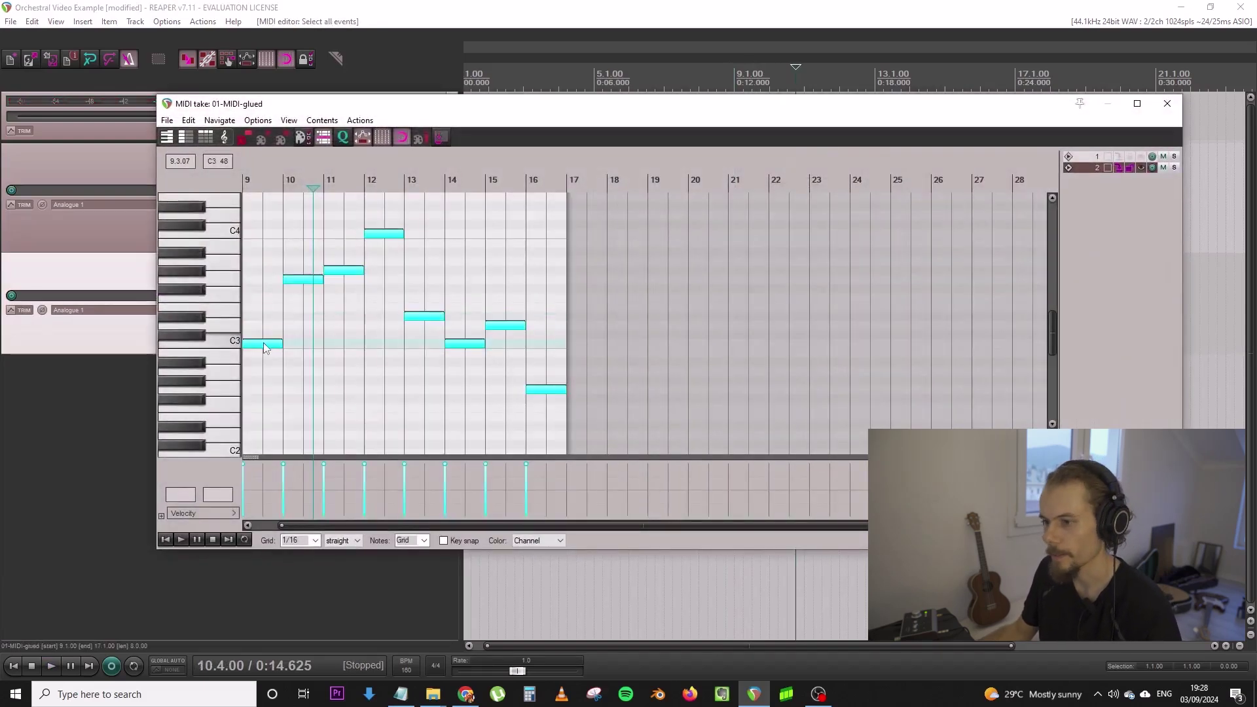
left_click(263, 343)
key("ctrl+a")
left_click_drag(263, 343, 263, 229)
scroll(567, 261, "up", 3)
key("w")
key("space")
key("space")
Raise the bar 9 note to D#4 and the bar 10 note to A#4, checking them by playback
left_click(260, 319)
left_click(260, 325)
mouse_move(258, 309)
left_mouse_down()
mouse_move(262, 299)
mouse_move(264, 310)
left_mouse_up()
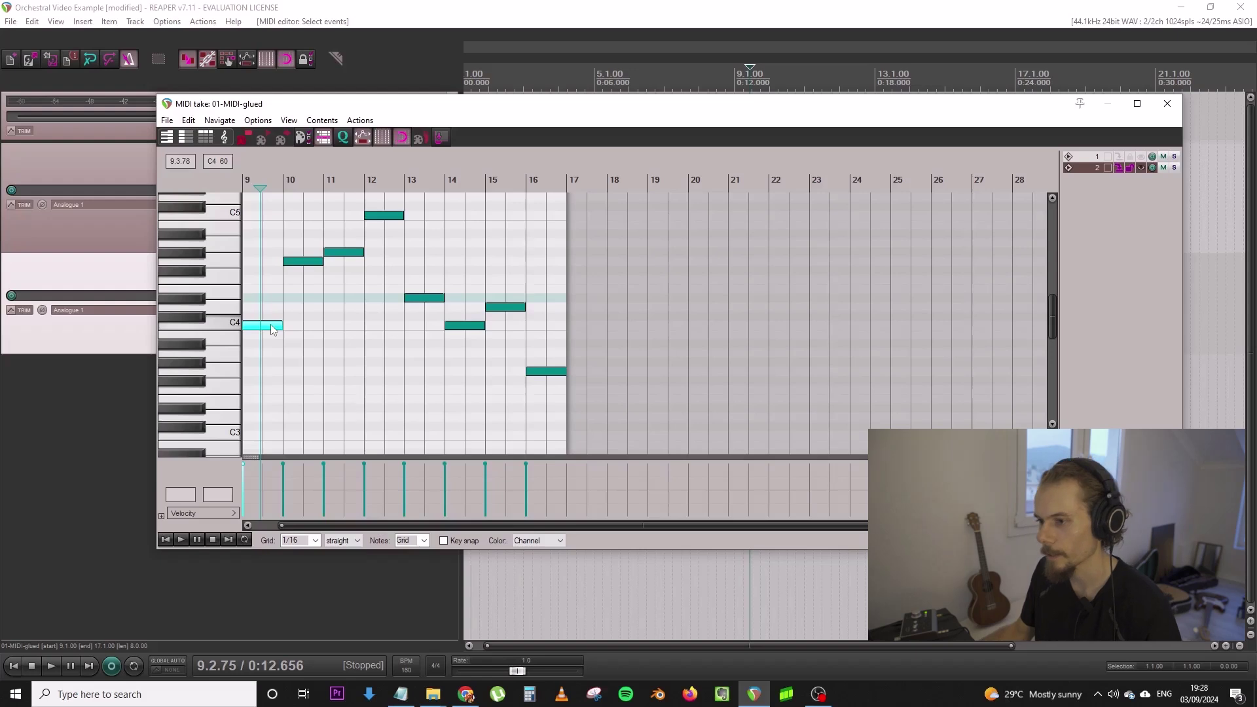
left_click_drag(273, 328, 303, 239)
key("space")
key("space")
key("space")
scroll(341, 285, "up", 1)
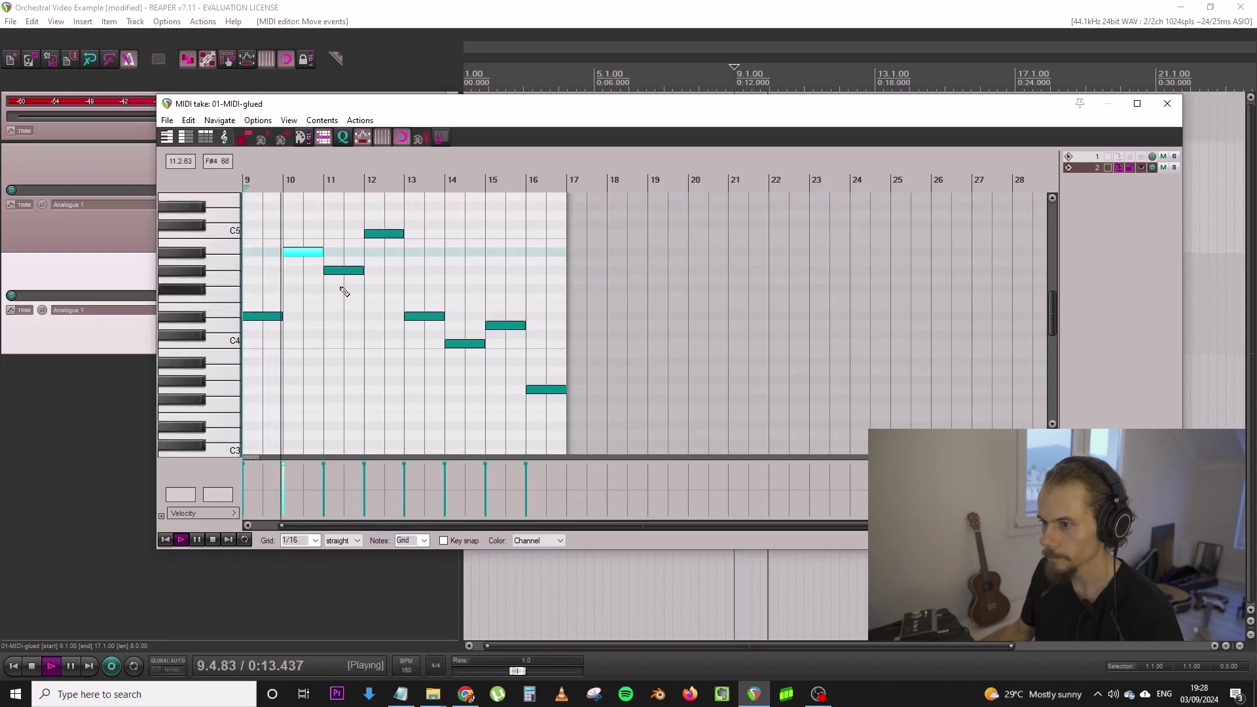
key("space")
Raise the notes in bars 11, 12 and 13 to C5, D#5 and D5, and play the passage
left_click_drag(345, 271, 387, 210)
key("space")
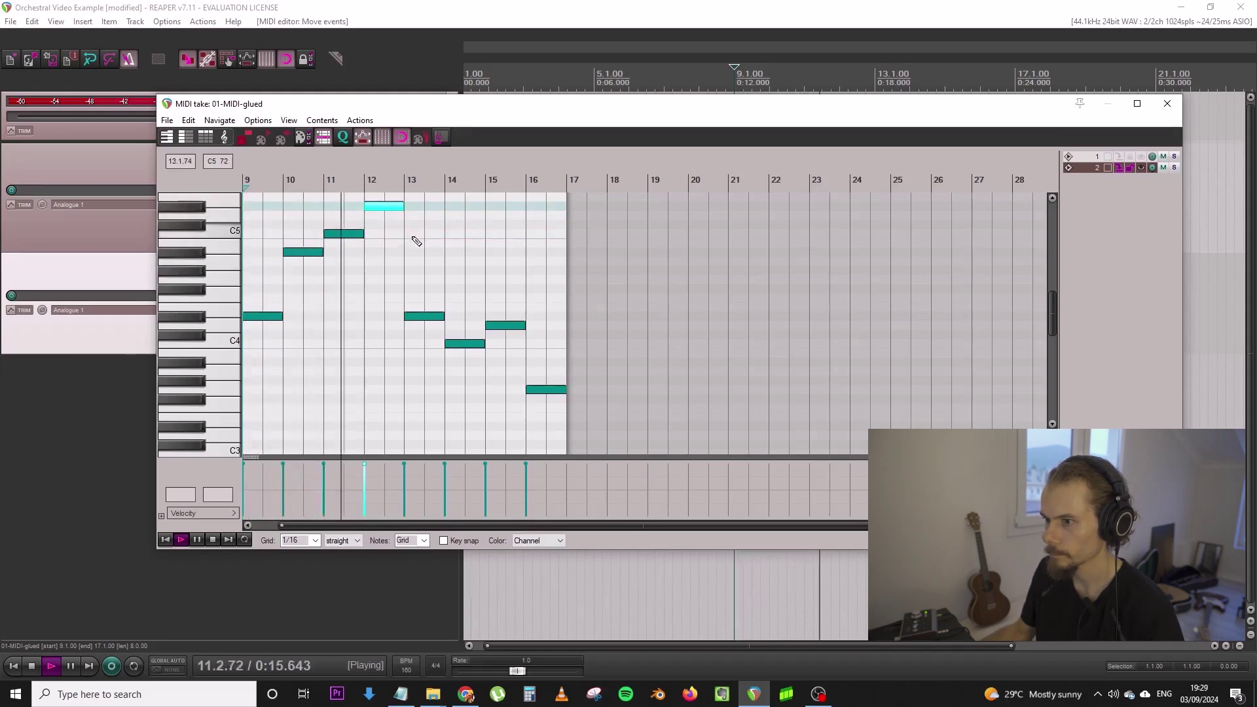
left_click_drag(419, 316, 419, 217)
left_click(397, 226)
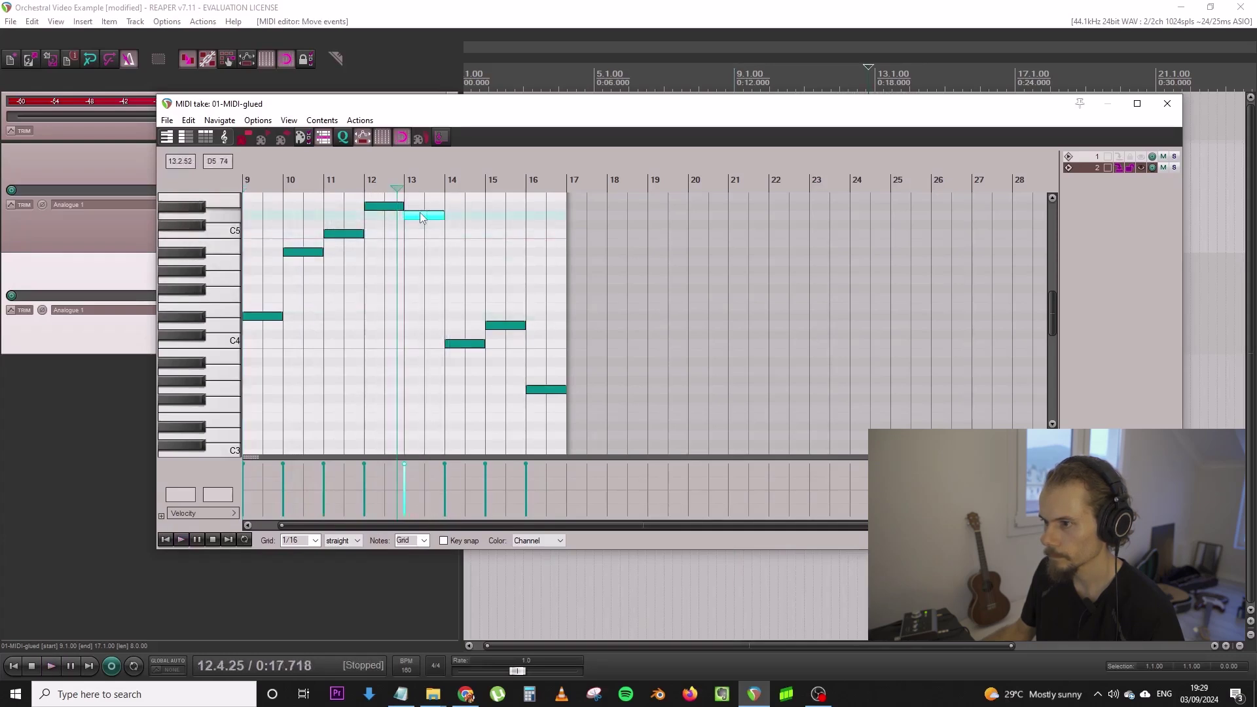
key("space")
Raise the notes in bars 14, 15 and 16 to A#4, C5 and G4, play the result, and close the MIDI editor
left_click_drag(469, 347, 470, 255)
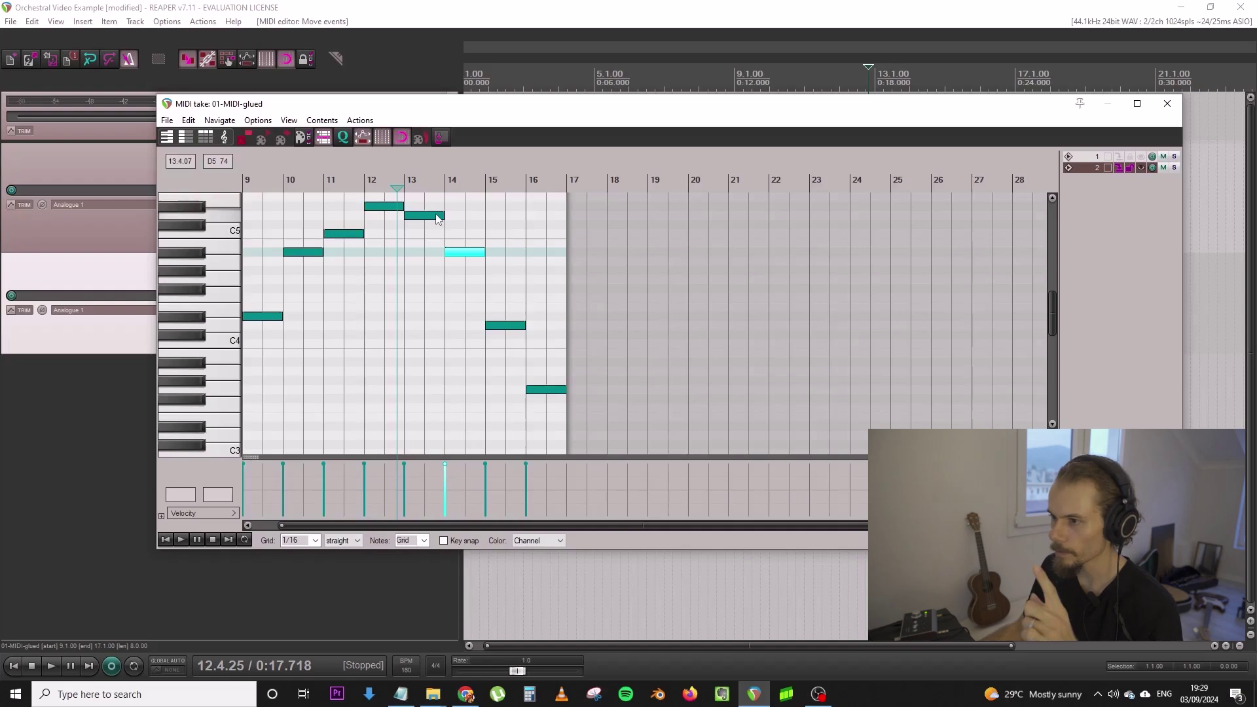
left_click_drag(505, 326, 507, 234)
left_click_drag(548, 390, 545, 280)
key("space")
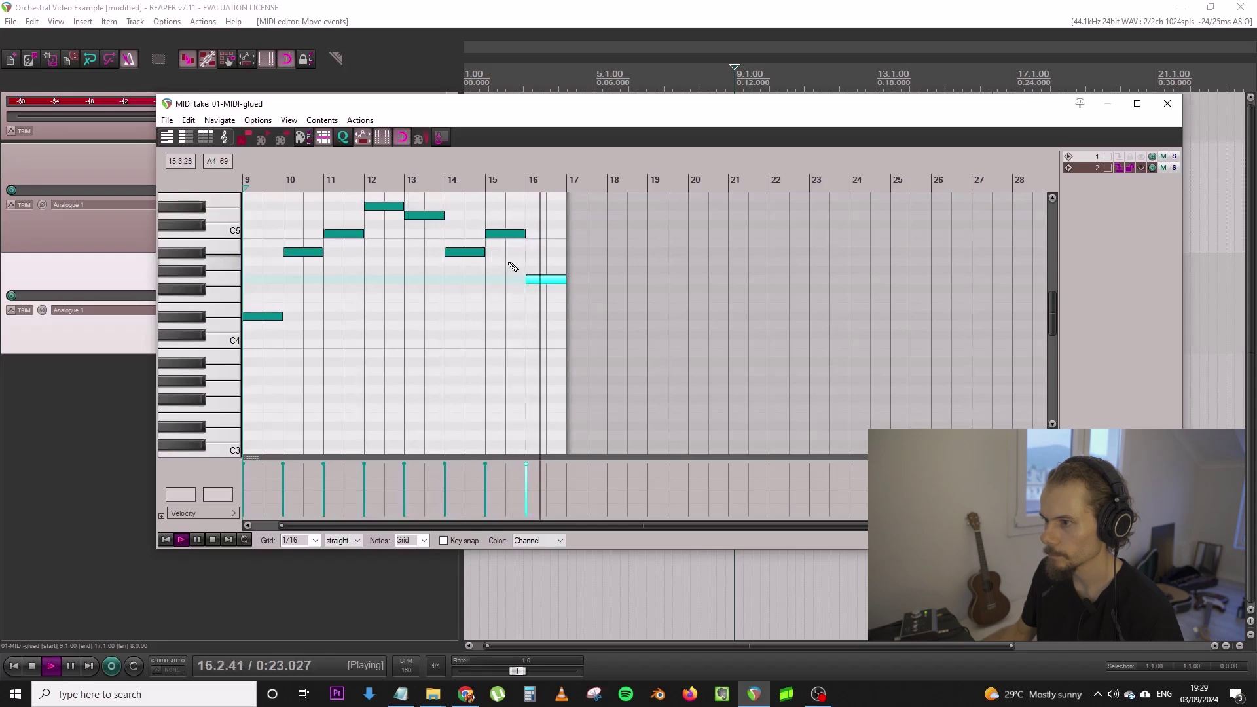
left_click(1167, 103)
Stop playback, place the edit cursor at bar 13 on track 2, and save the project
left_click(885, 293)
key("space")
left_click(859, 306)
left_click(870, 305)
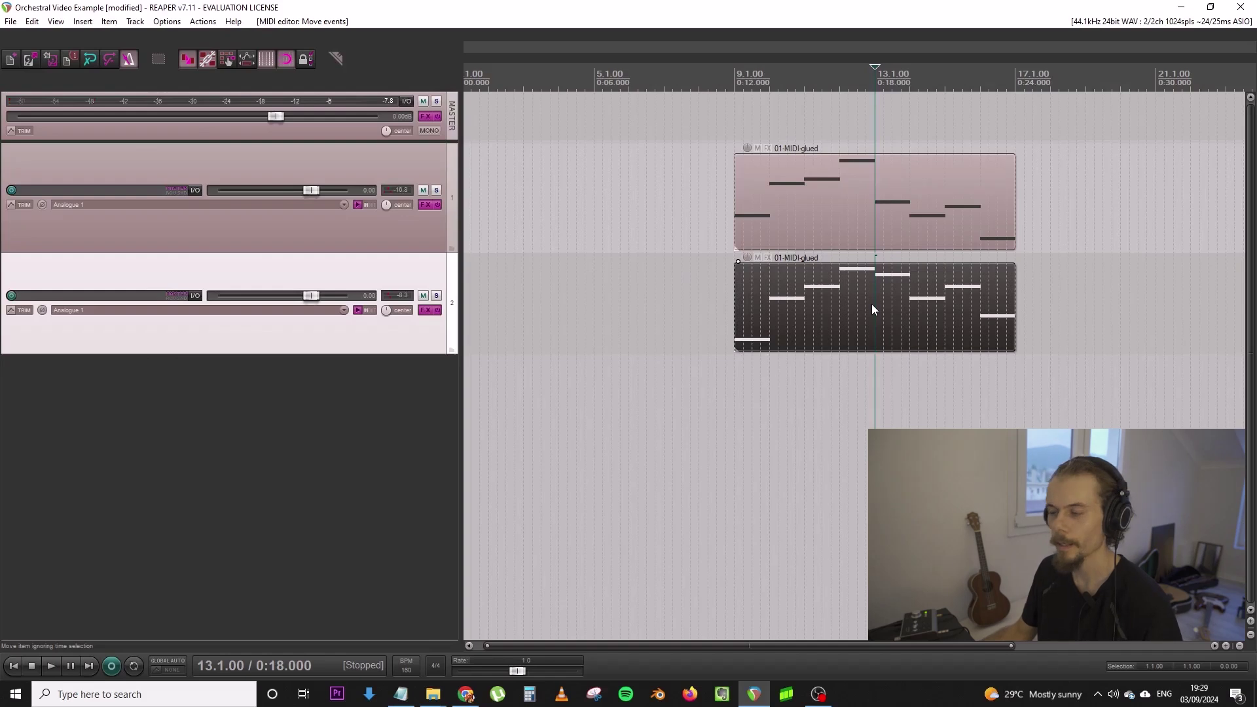
left_click(11, 21)
left_click(113, 74)
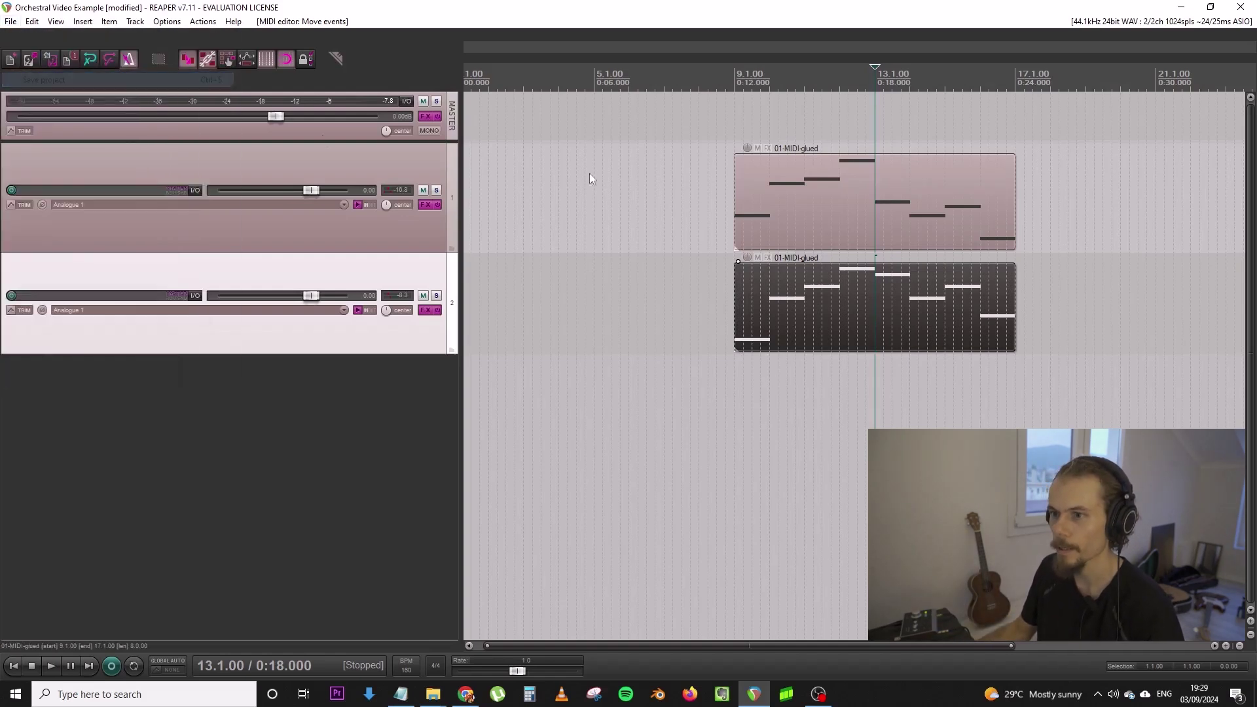
Select the track 1 and track 2 items in turn, and reopen the track 2 item in the MIDI editor
left_click(877, 222)
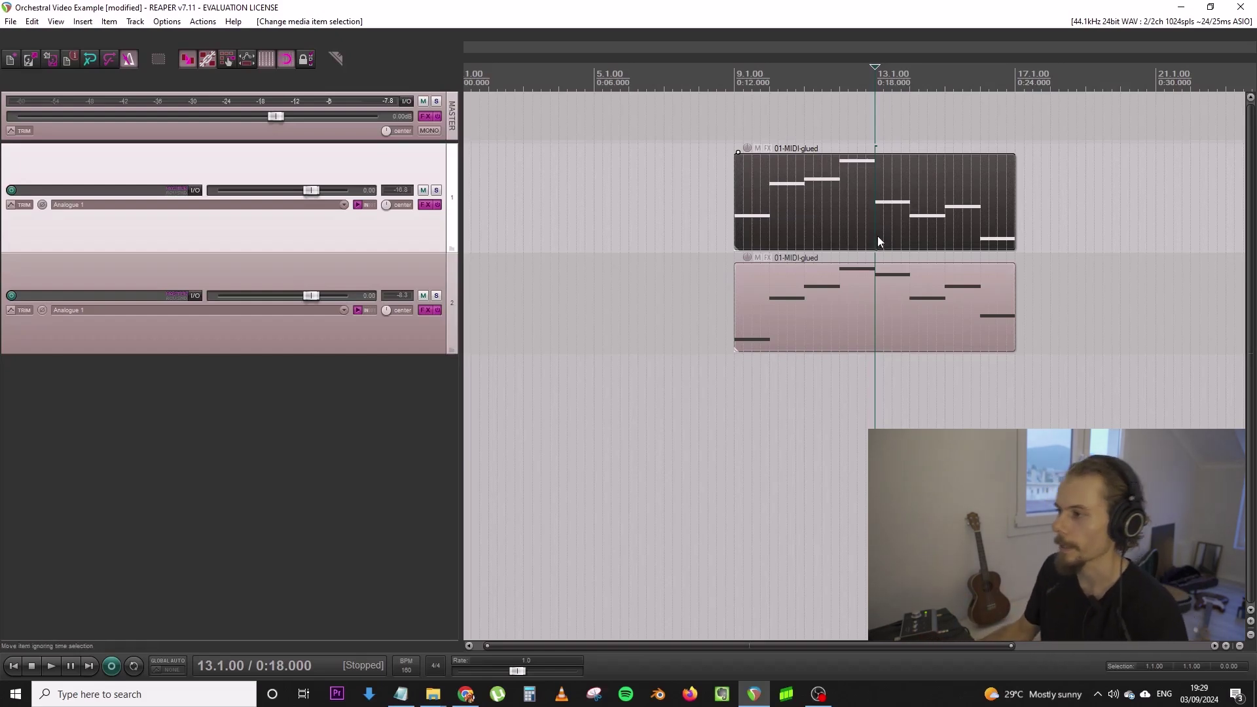
left_click(874, 292)
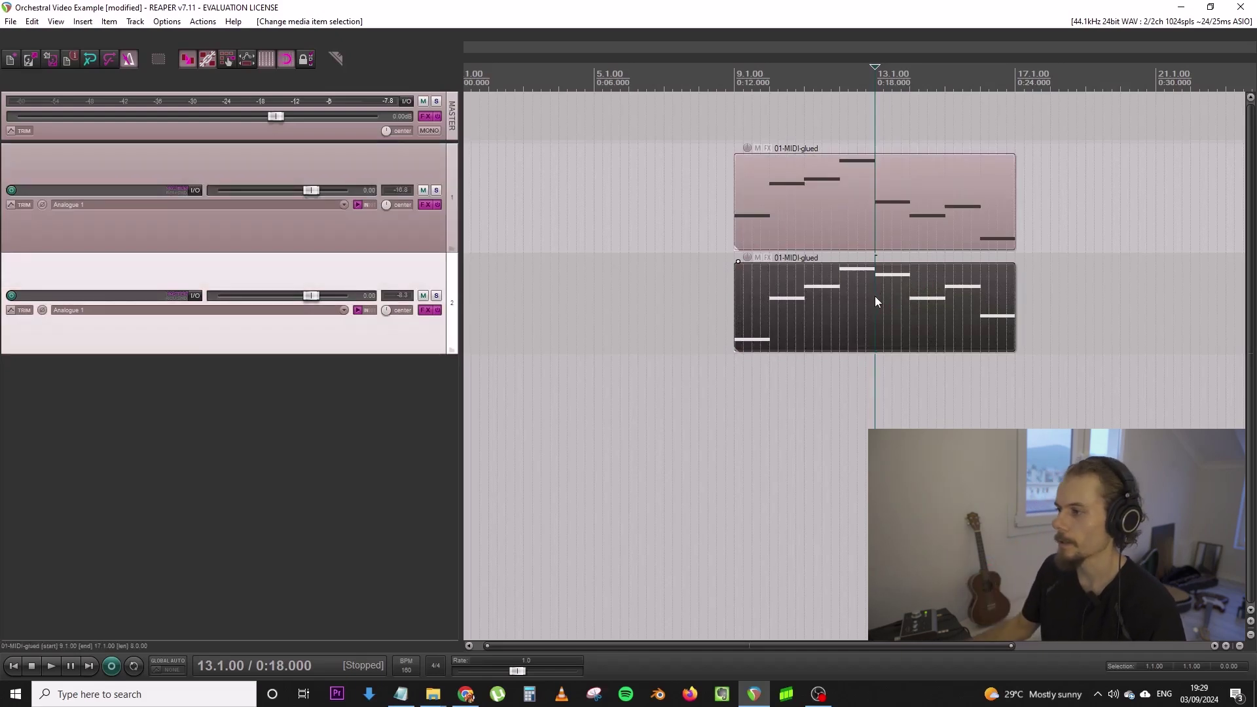
double_click(876, 301)
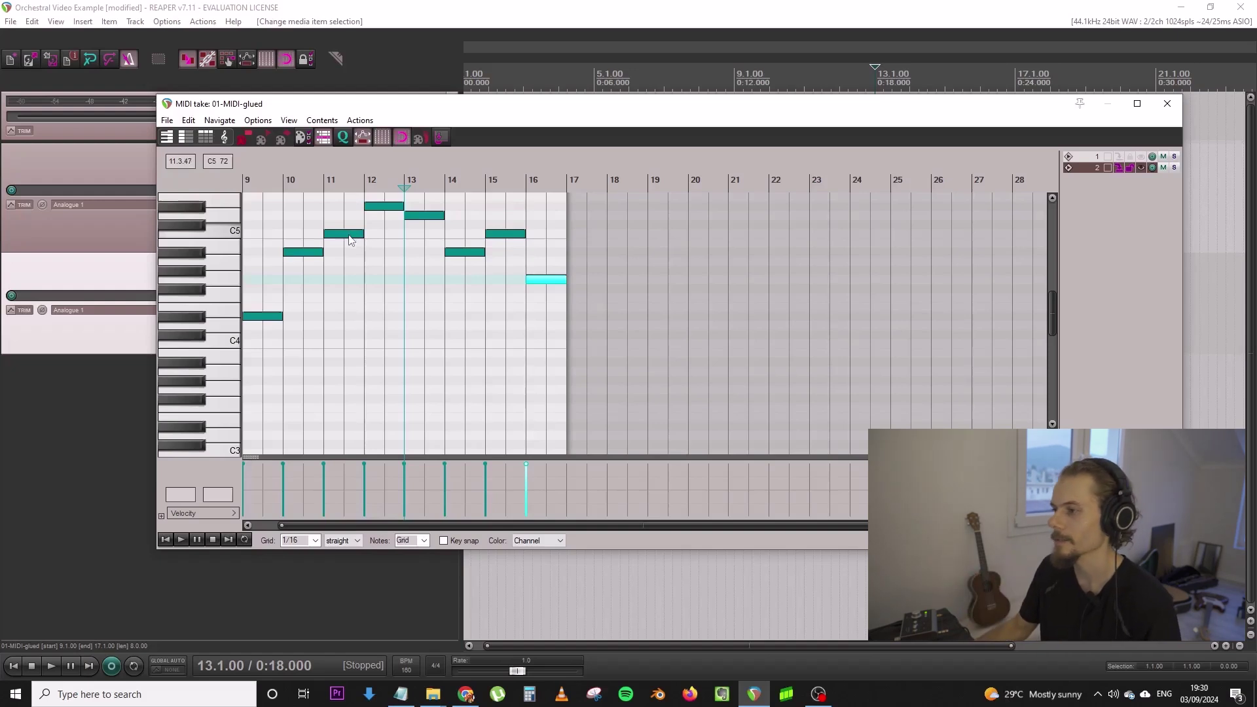
Close the MIDI editor, start playback from bar 9, and name the second track Viola
left_click(1167, 102)
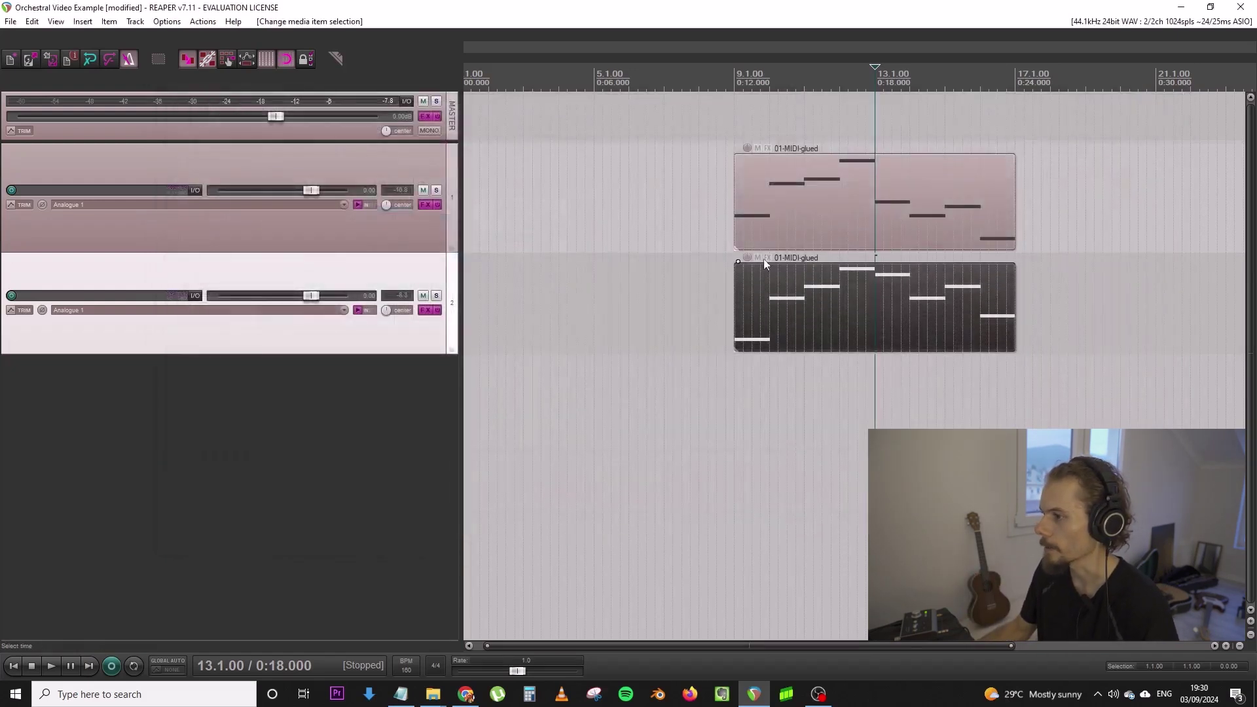
left_click(730, 256)
key("space")
double_click(53, 296)
type("M")
key("BackSpace")
type("Viola")
Name the first track Cello
left_click(76, 190)
key("shift+c")
left_click(669, 240)
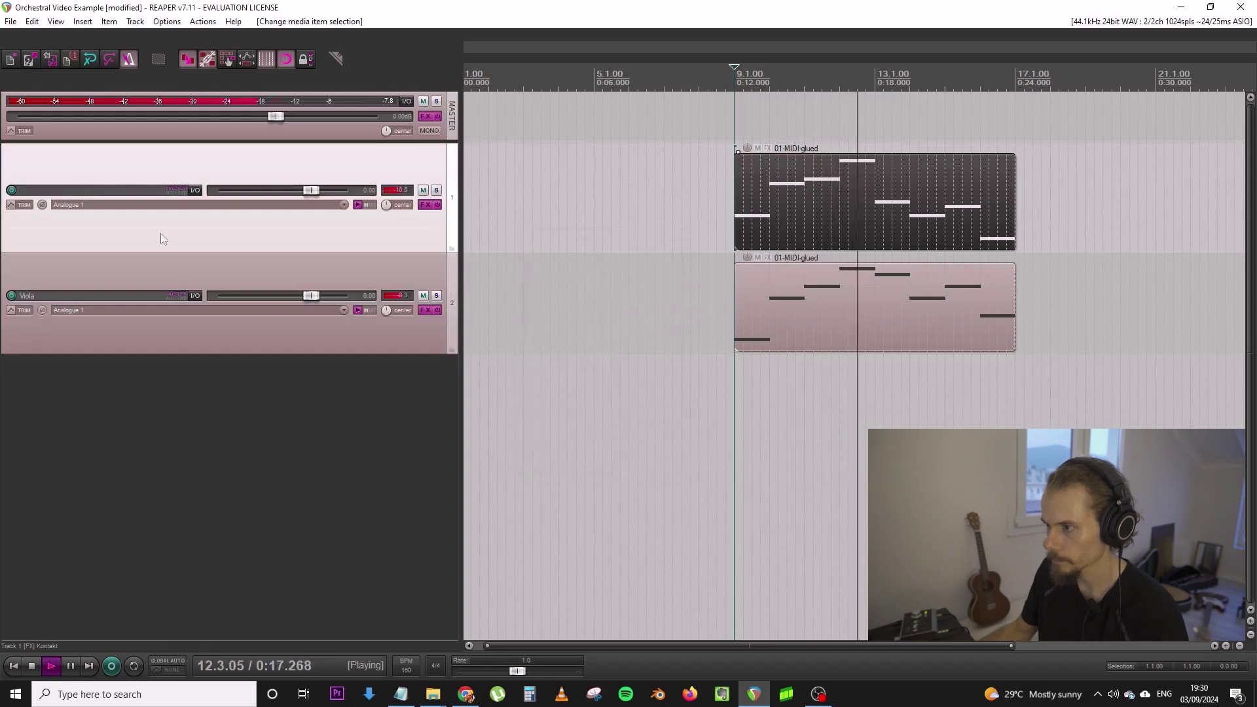
double_click(57, 194)
type("Cello")
key("Return")
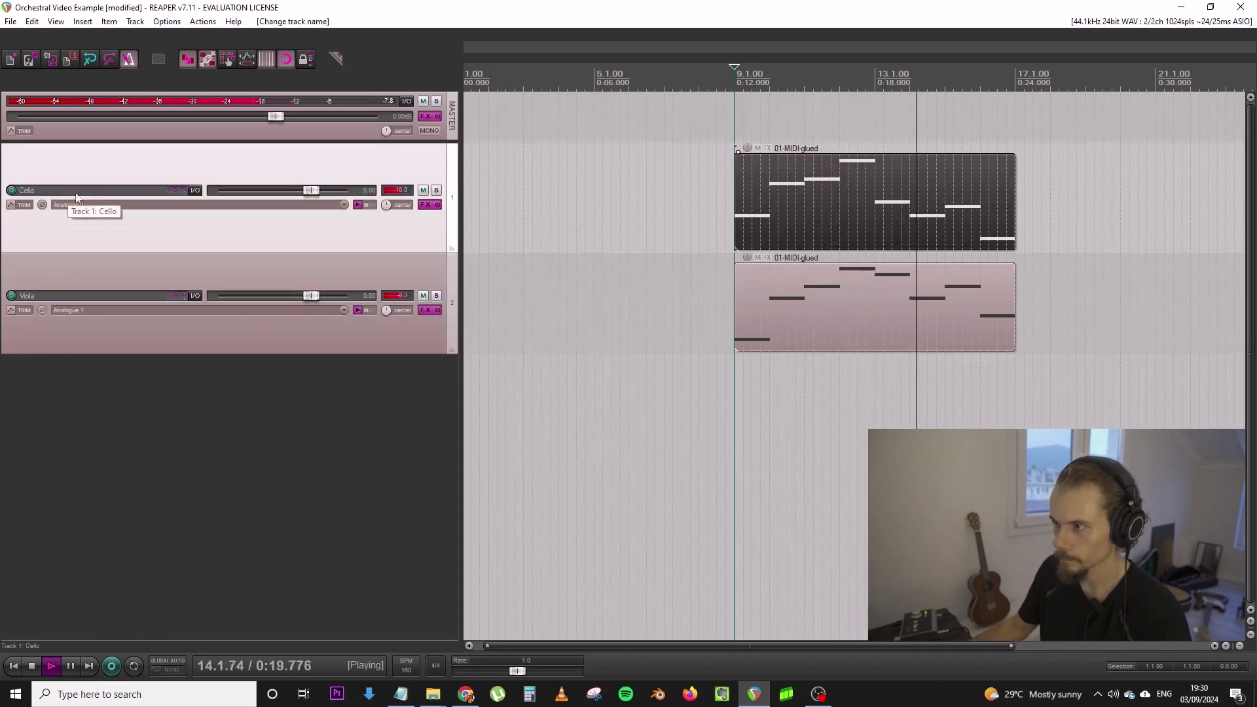
Stop playback and inspect the Viola notes around bar 15 in the MIDI editor
scroll(716, 237, "down", 1)
scroll(759, 245, "up", 2, "ctrl")
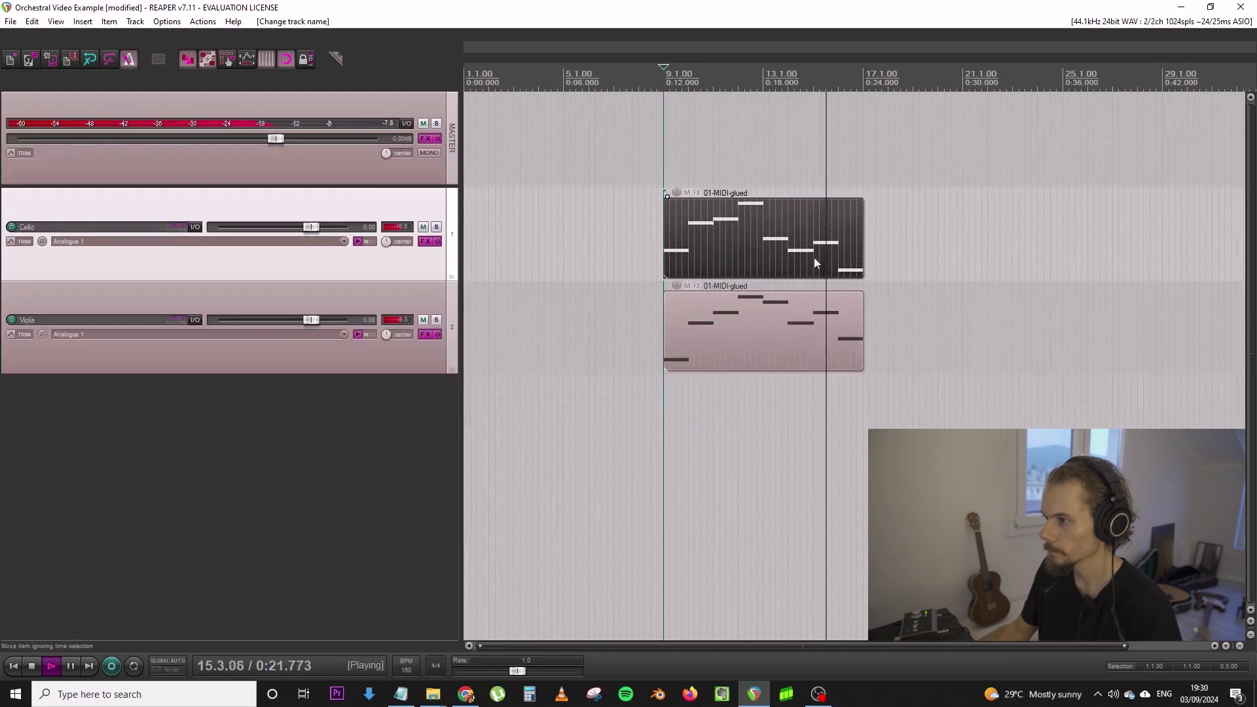
scroll(832, 254, "up", 1)
key("space")
double_click(783, 325)
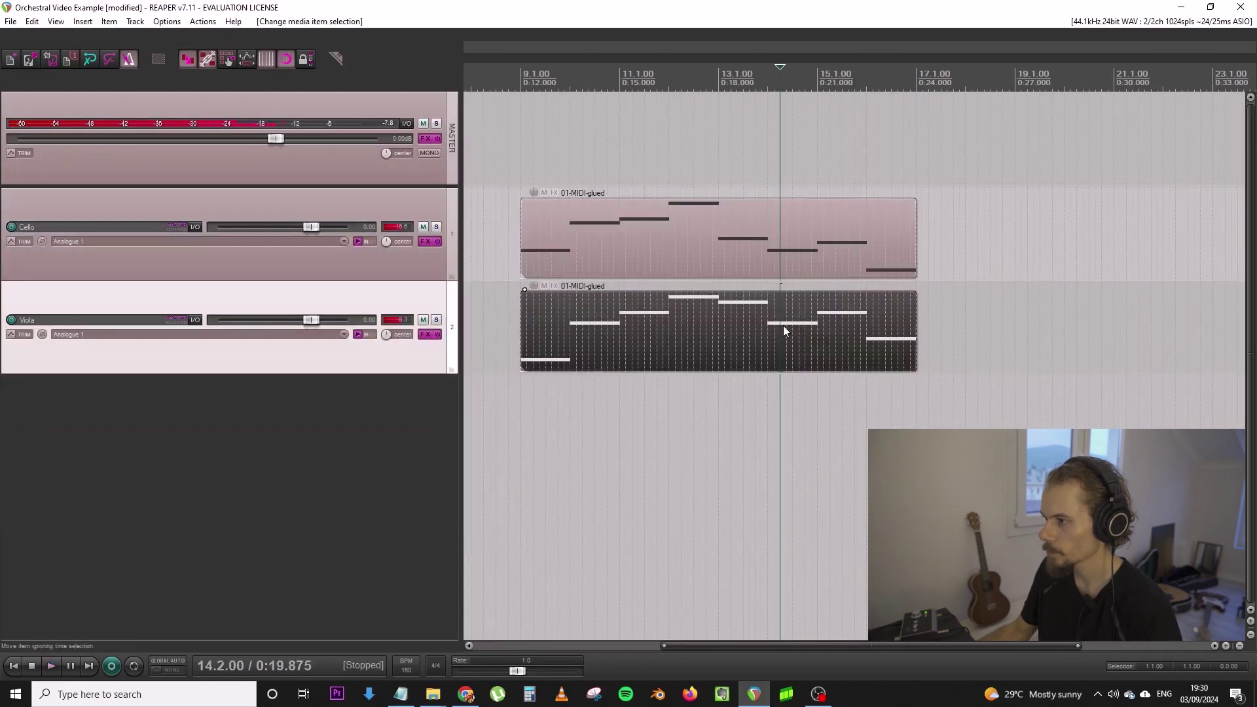
left_click(500, 235)
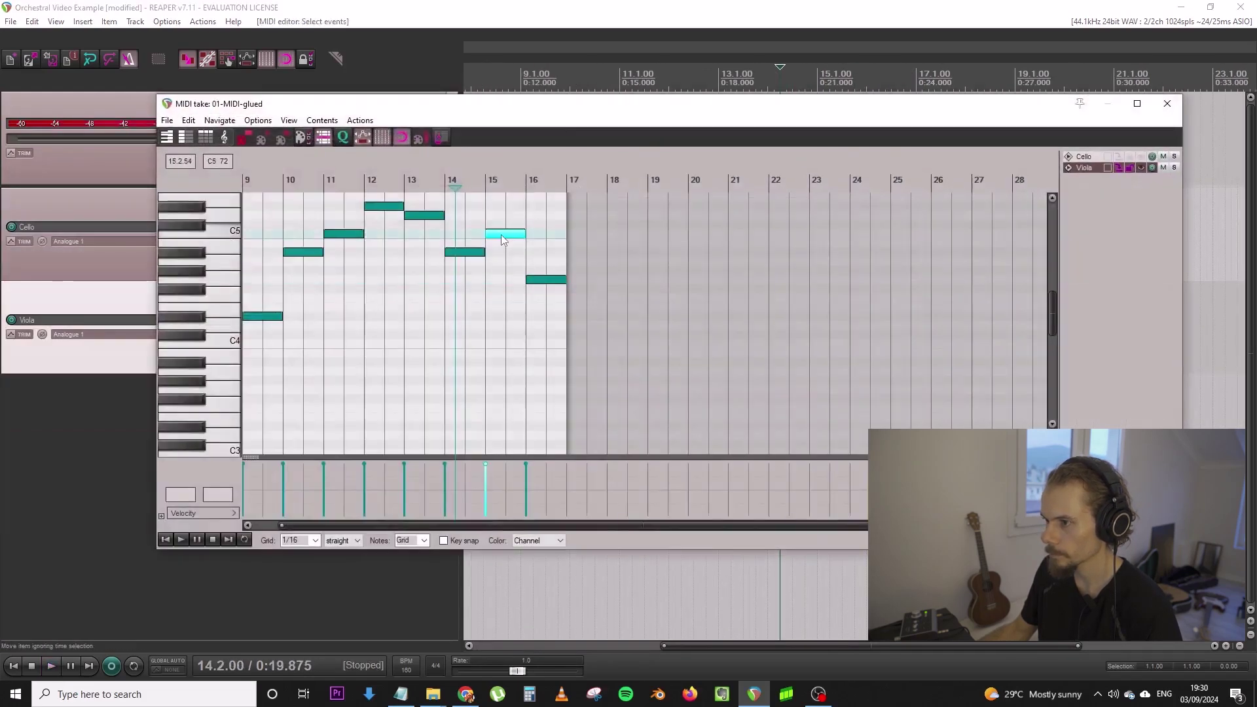
left_click(1167, 103)
Change the Cello notes in bars 15 and 16 to A#2 and G#2, and play from bar 14
left_click(771, 234)
double_click(772, 234)
key("space")
left_click_drag(826, 326, 864, 383)
key("space")
left_click(779, 292)
key("space")
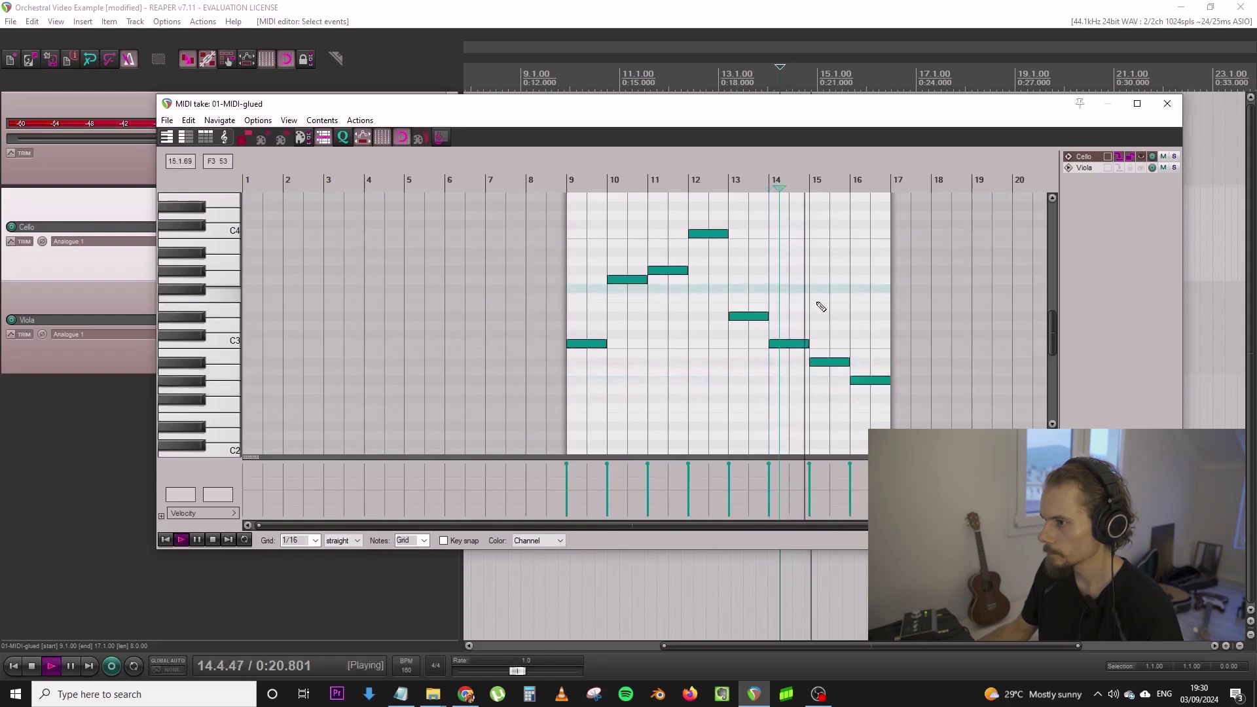
key("Escape")
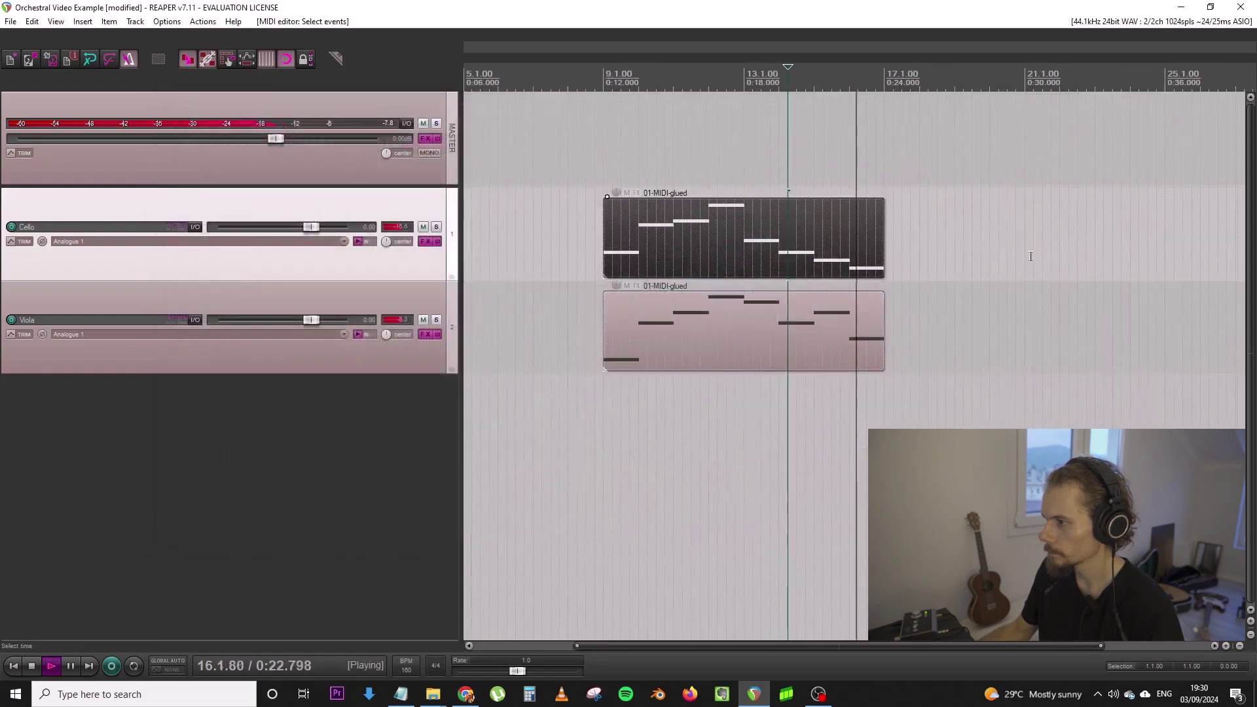
Duplicate the Cello and Viola items to bar 17, stop playback, and return the edit cursor to bar 9
left_click_drag(710, 237, 639, 222)
key("ctrl+d")
key("space")
left_click(608, 183)
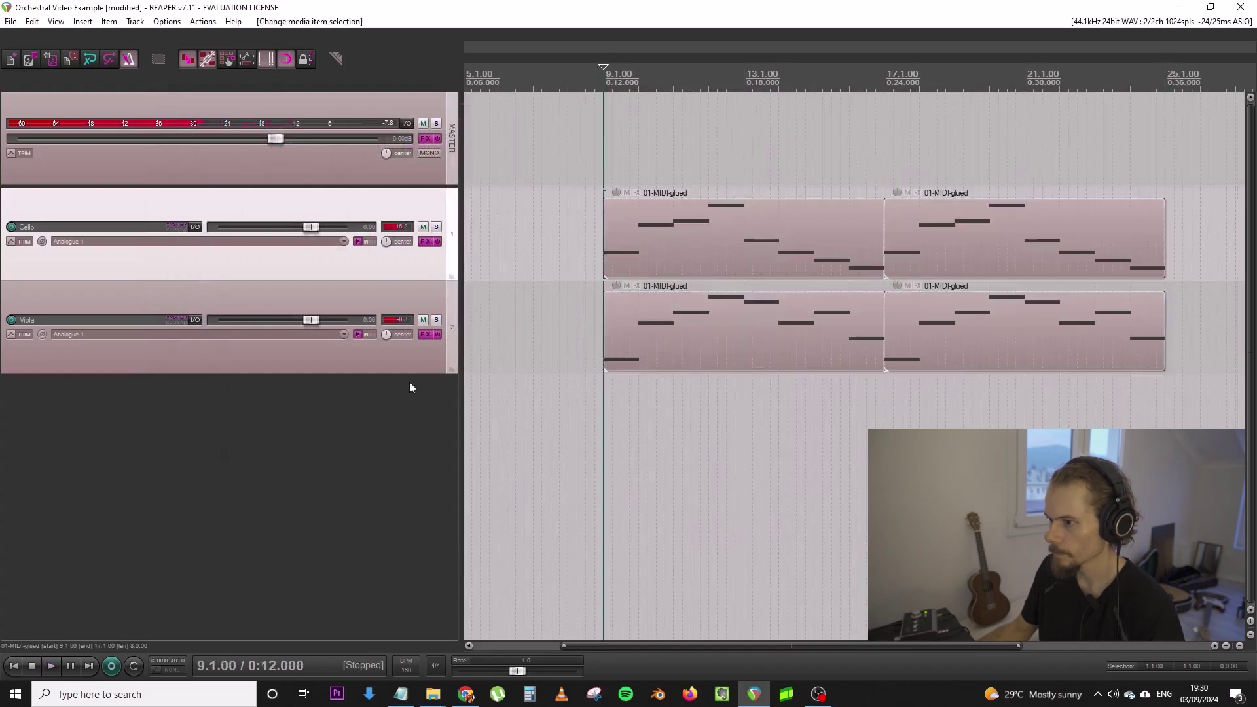
Add a third track and load the Kontakt (64 out) instrument on it
double_click(393, 398)
left_click(424, 428)
type("konta")
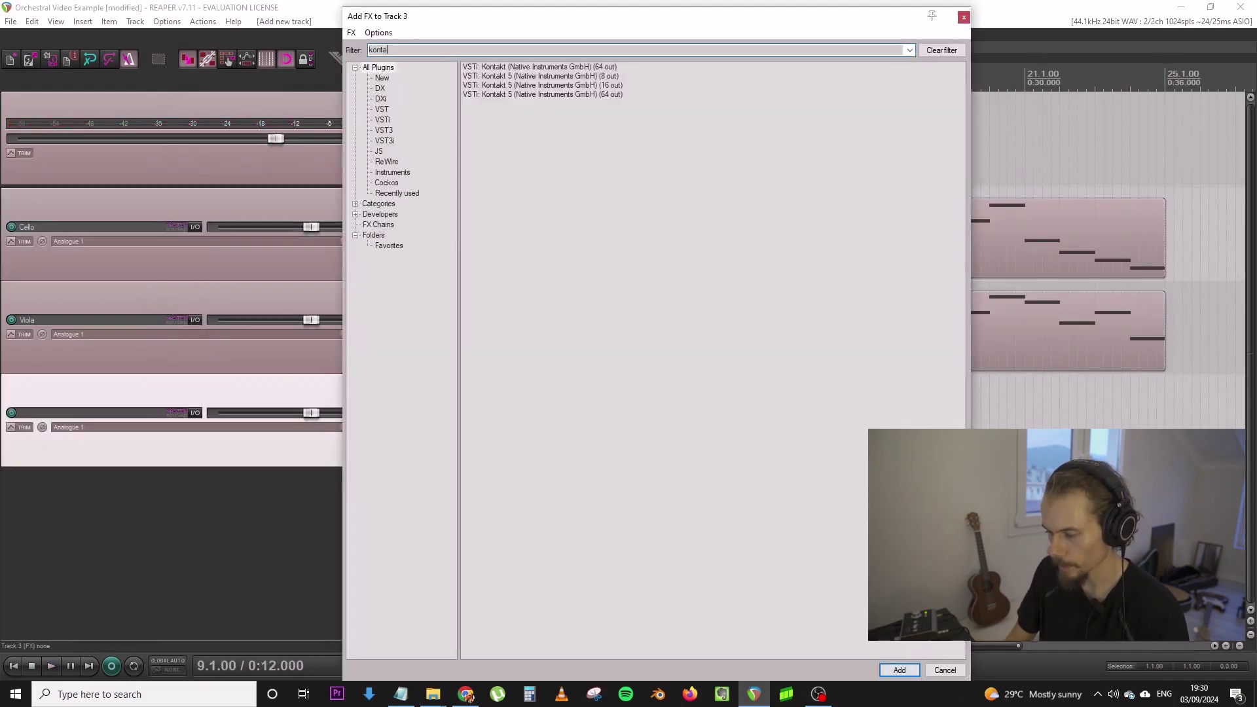
type("kt")
double_click(522, 68)
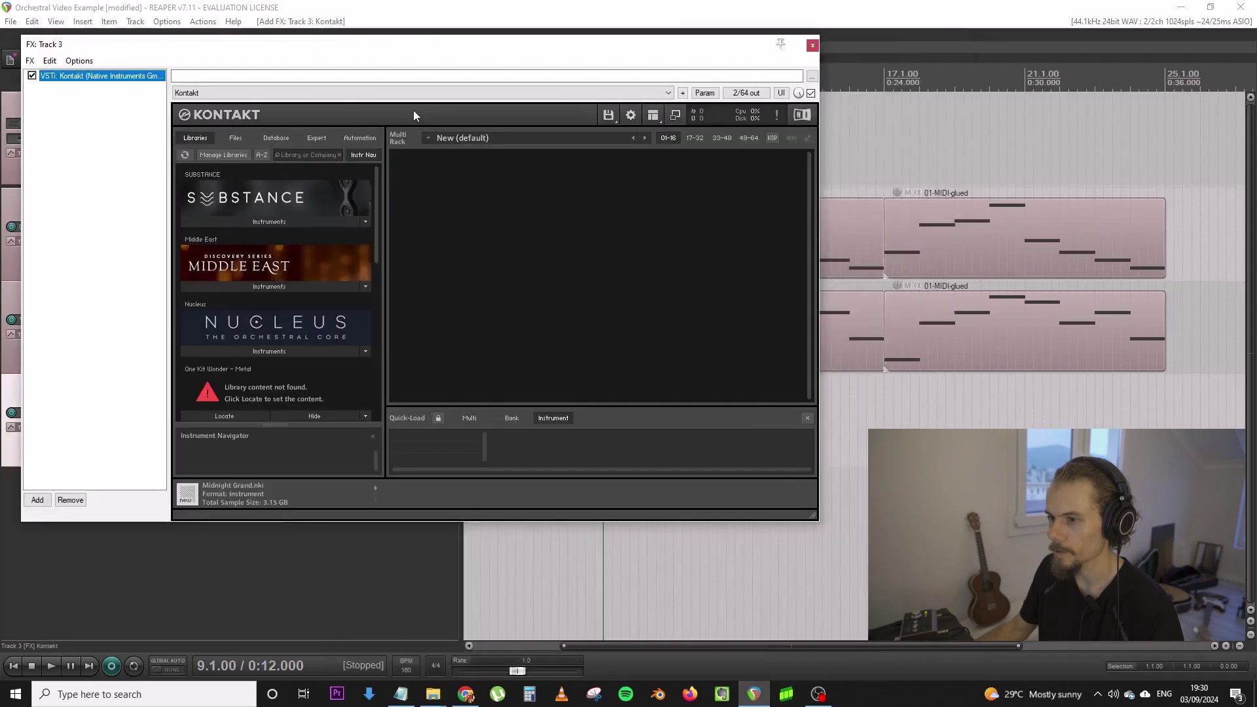
Load Nucleus - 01 Timpani from the Nucleus library's percussion folder into Kontakt and close the effects window
left_click(274, 353)
left_click(254, 273)
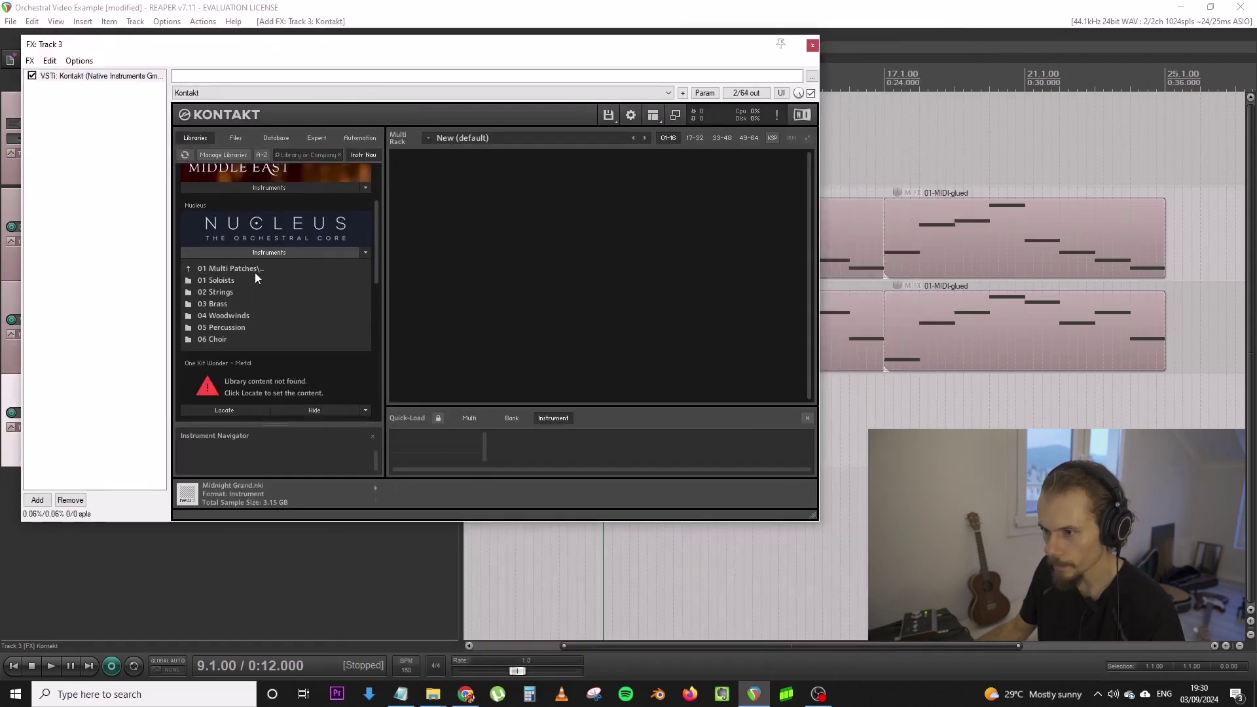
double_click(247, 326)
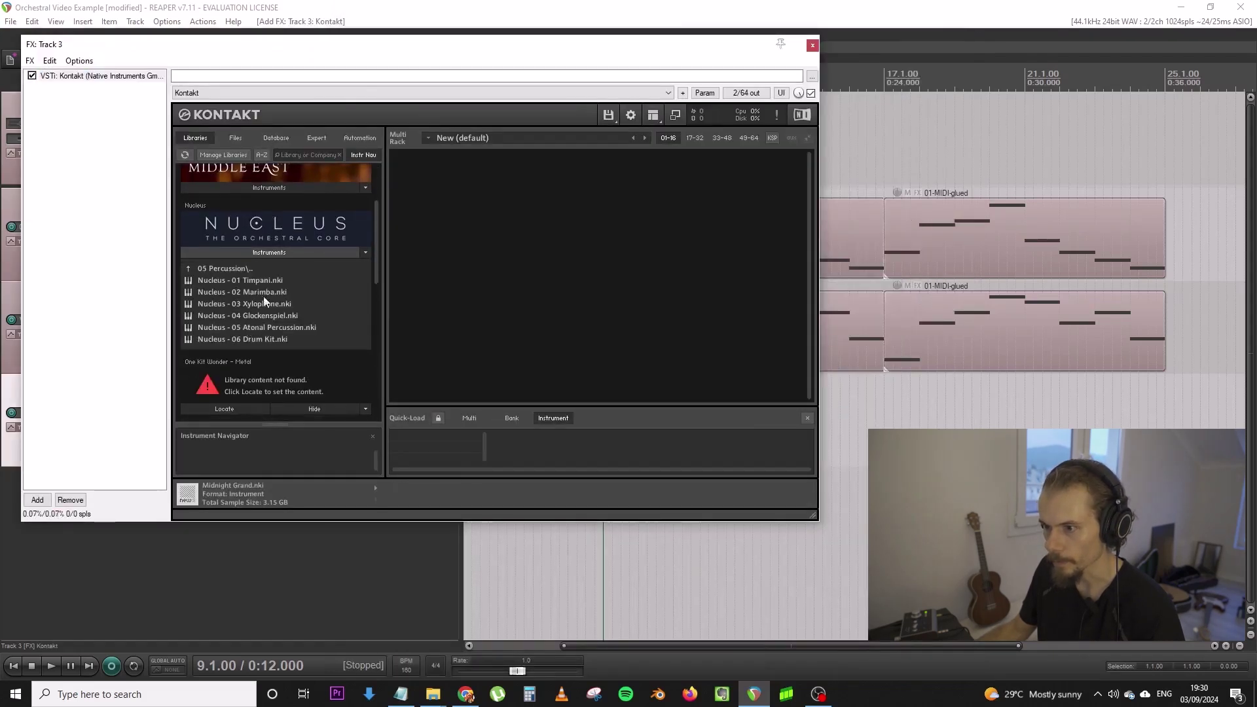
double_click(270, 281)
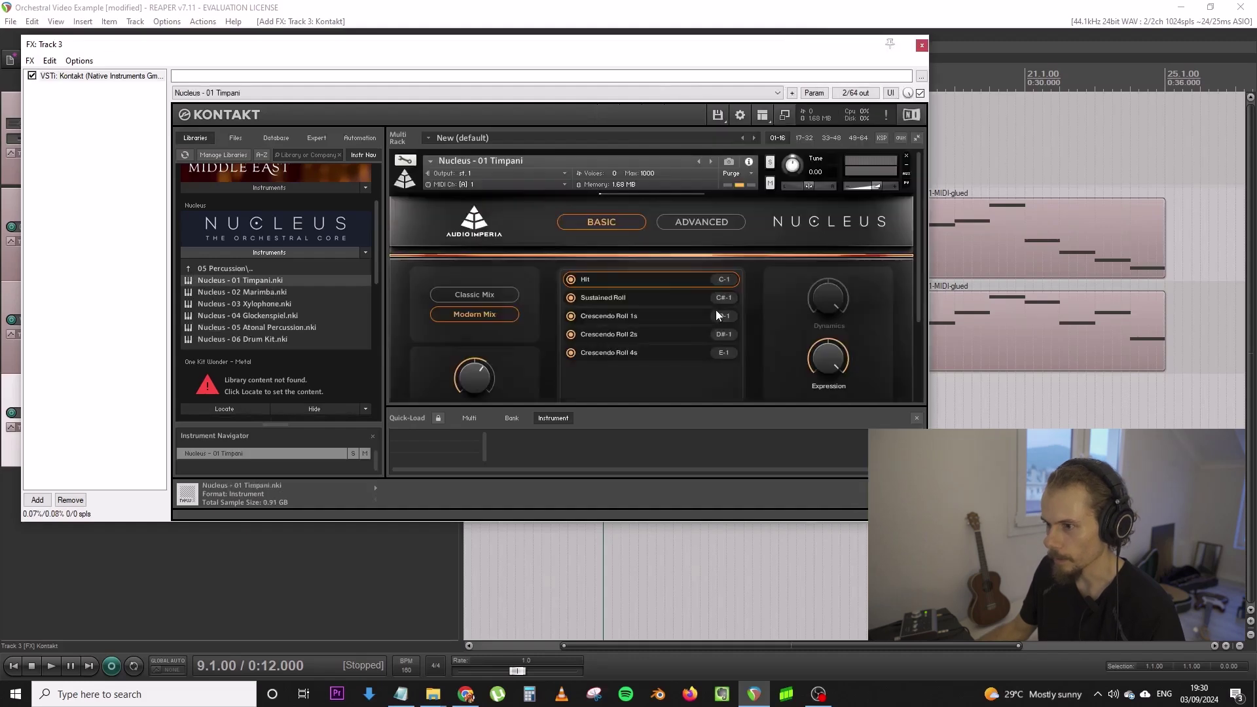
scroll(694, 321, "down", 2)
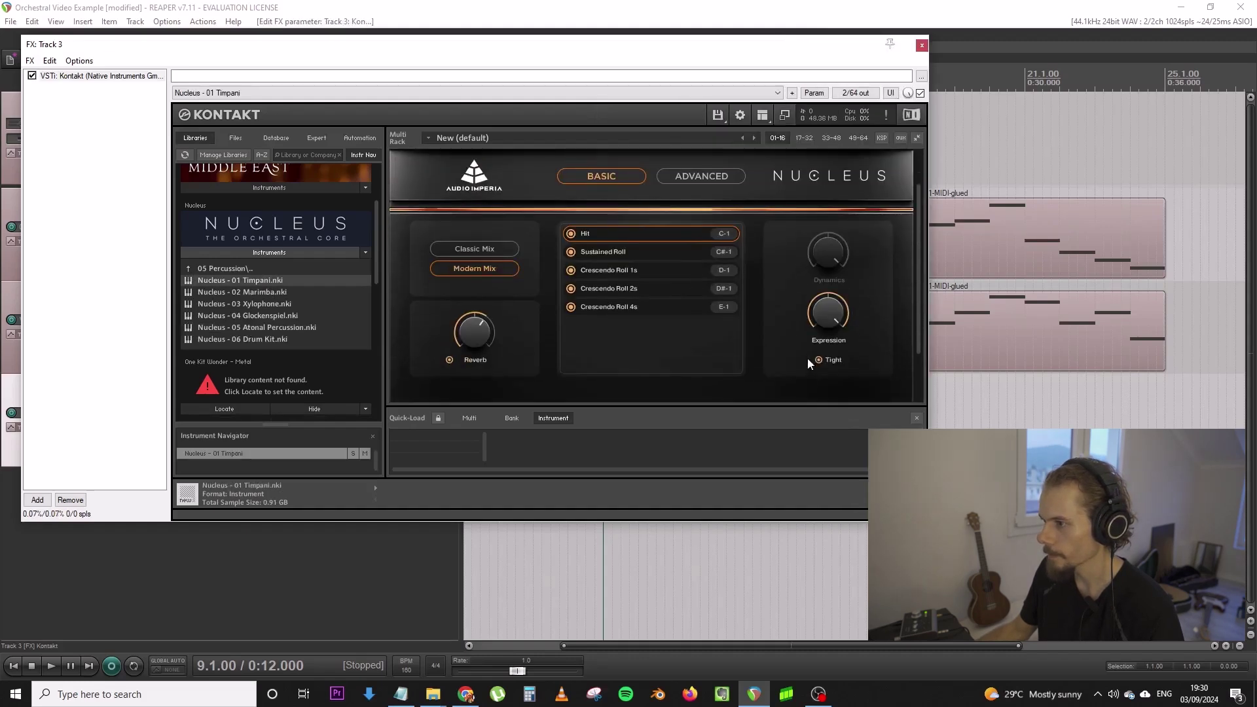
left_click(923, 44)
Insert an empty MIDI item on track 3 at bar 9, extend it to bar 25, and glue it
left_click(83, 21)
left_click(112, 49)
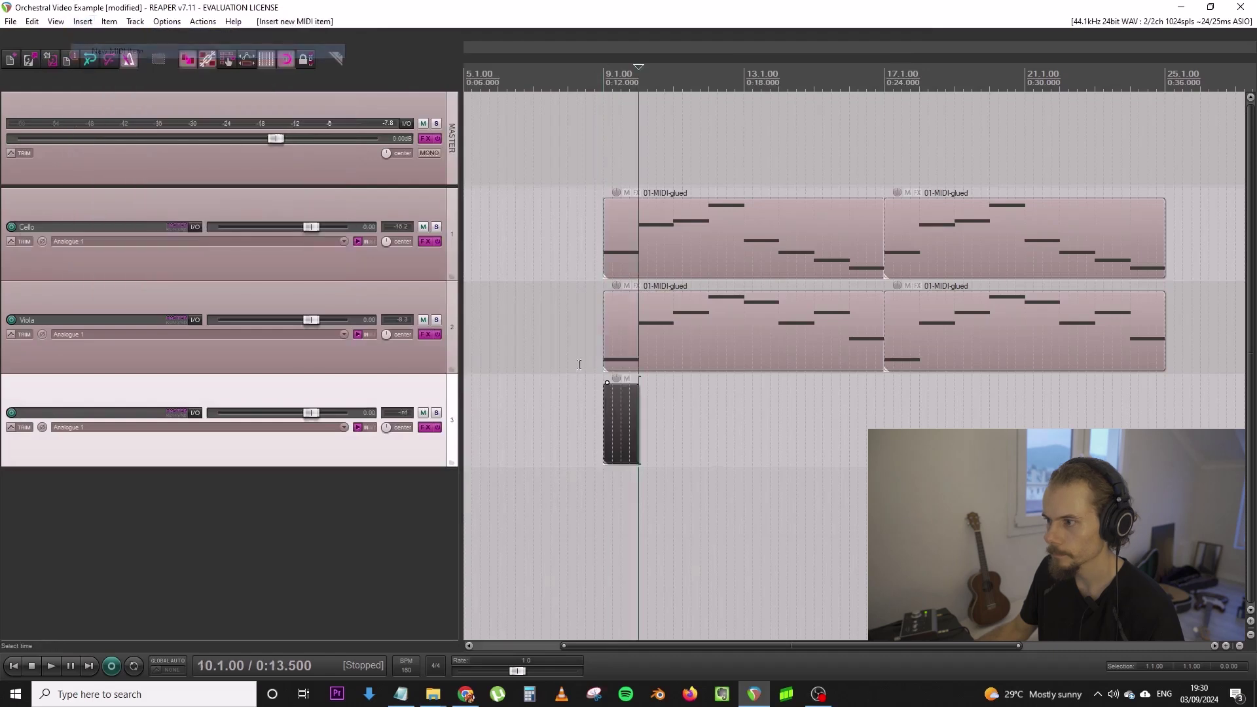
left_click_drag(649, 422, 1161, 411)
right_click(1156, 422)
left_click(1059, 422)
right_click(1149, 412)
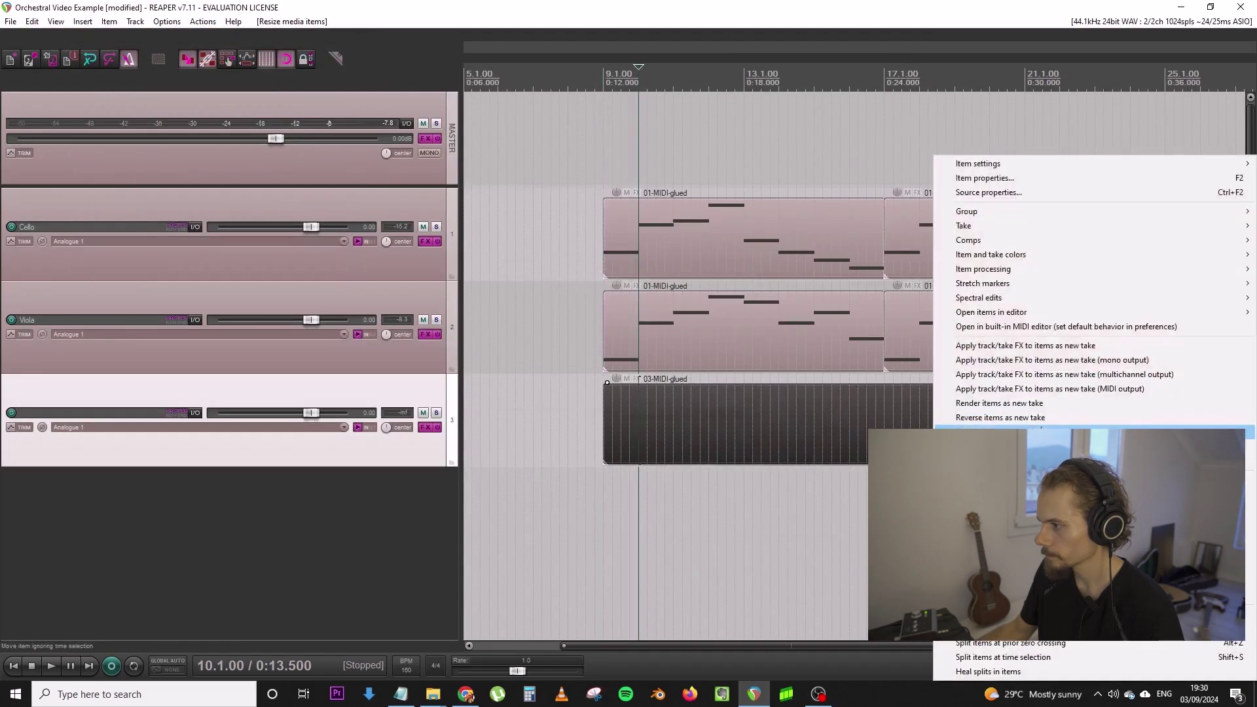
left_click(982, 434)
Place a short C3 note at the start of bar 9 in the track 3 item
double_click(672, 395)
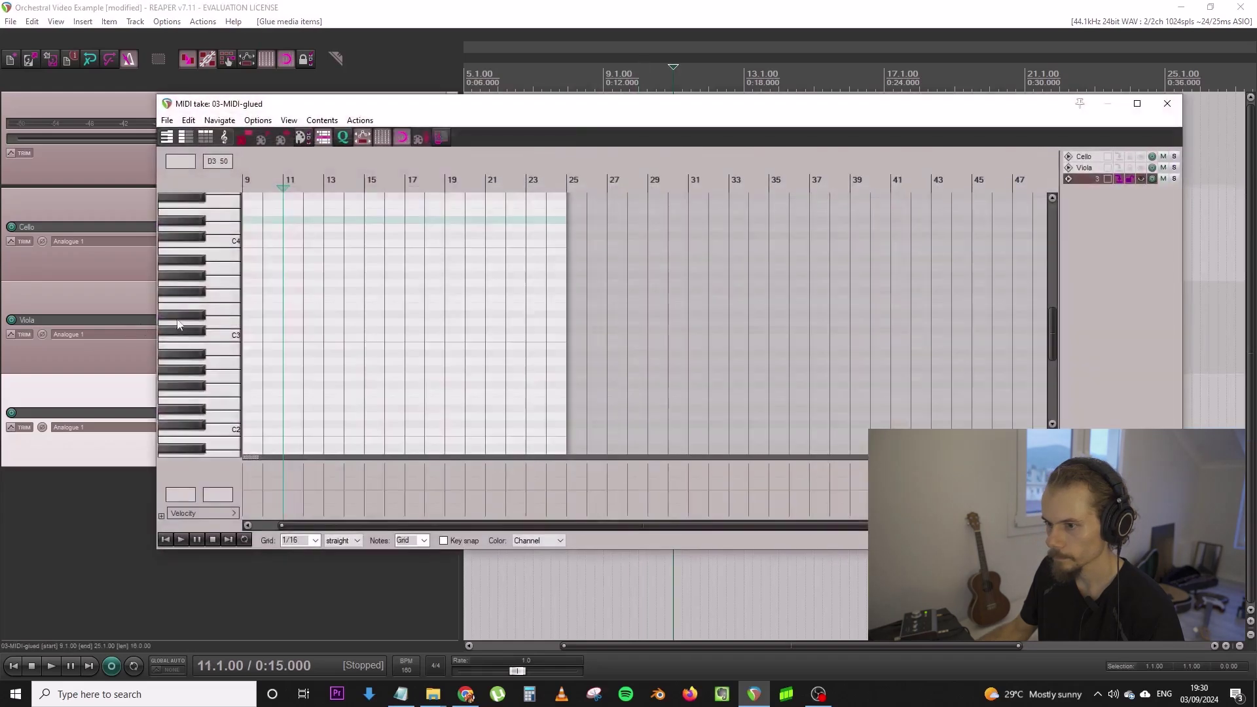
left_click(250, 338)
left_click(1167, 103)
scroll(852, 423, "up", 5)
double_click(853, 423)
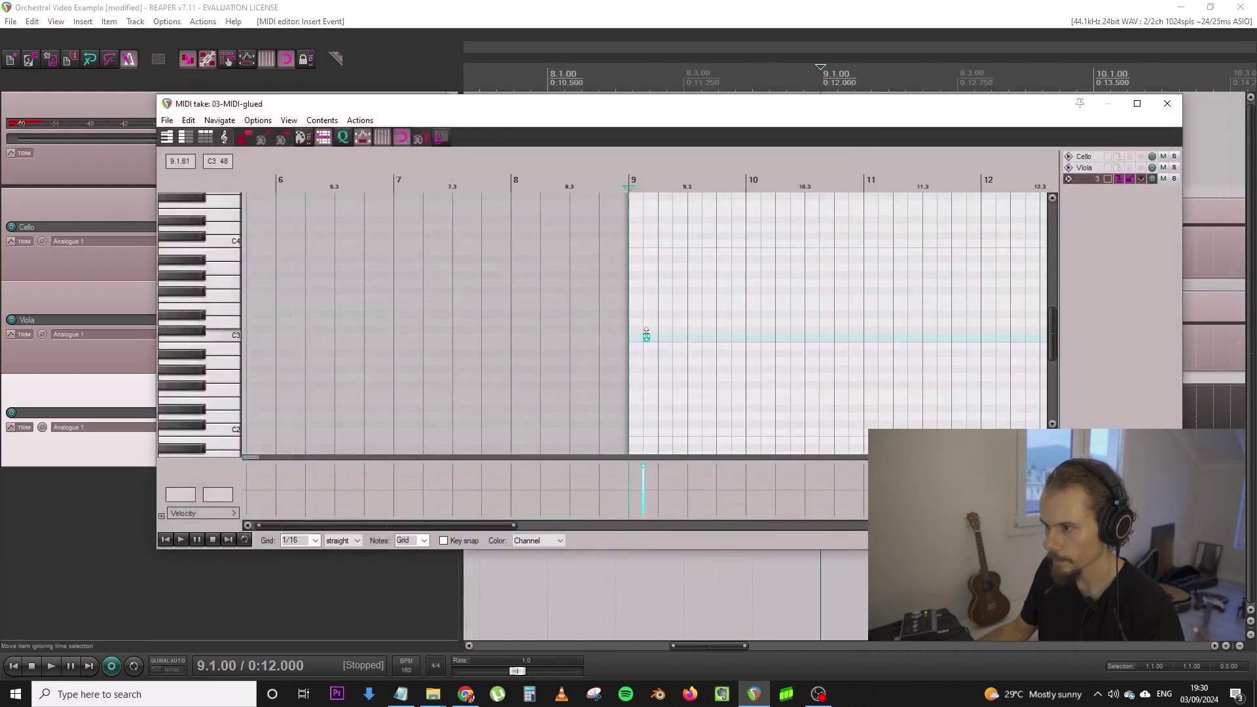
left_click(1167, 103)
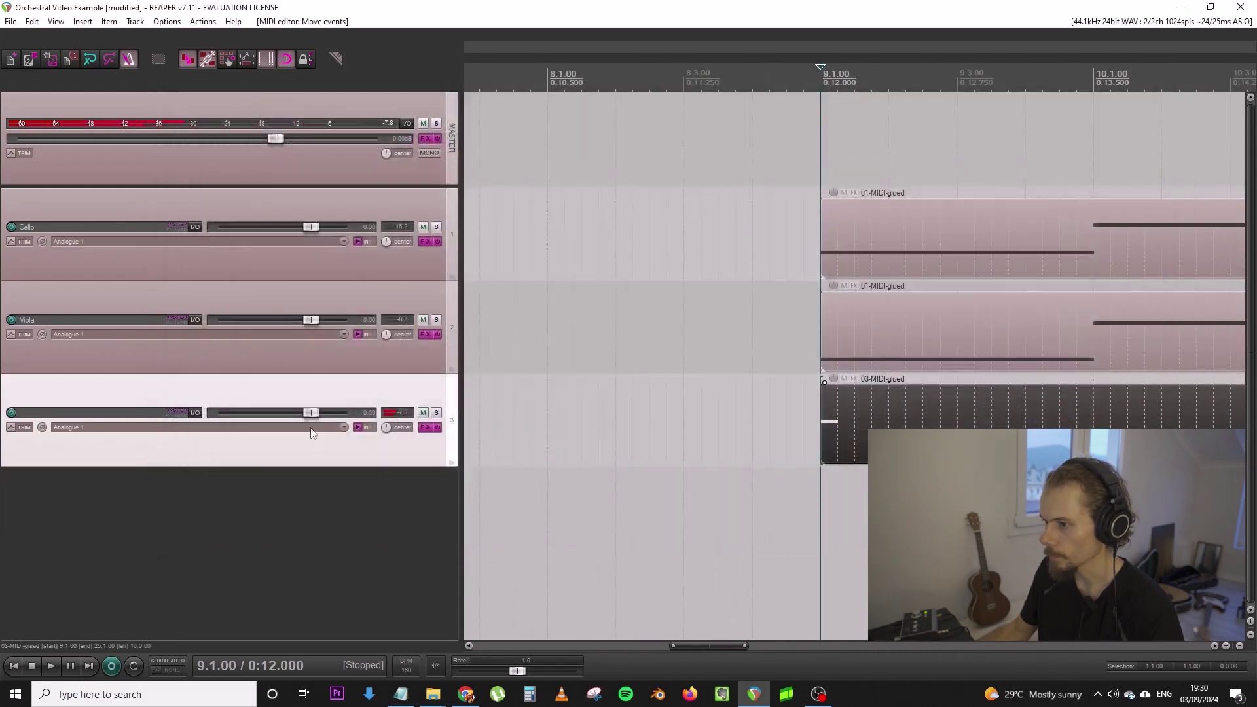
Check the Timpani articulations and settings in Kontakt on track 3
left_click(424, 428)
scroll(709, 277, "down", 3)
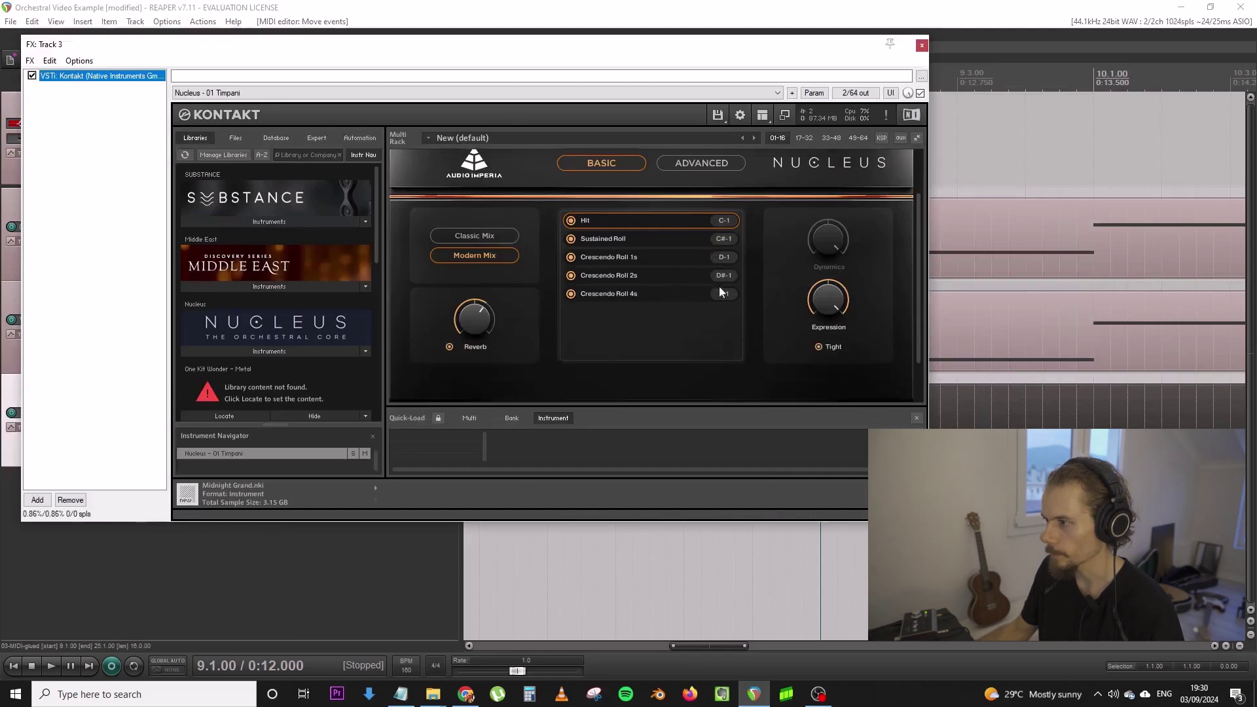
left_click(921, 45)
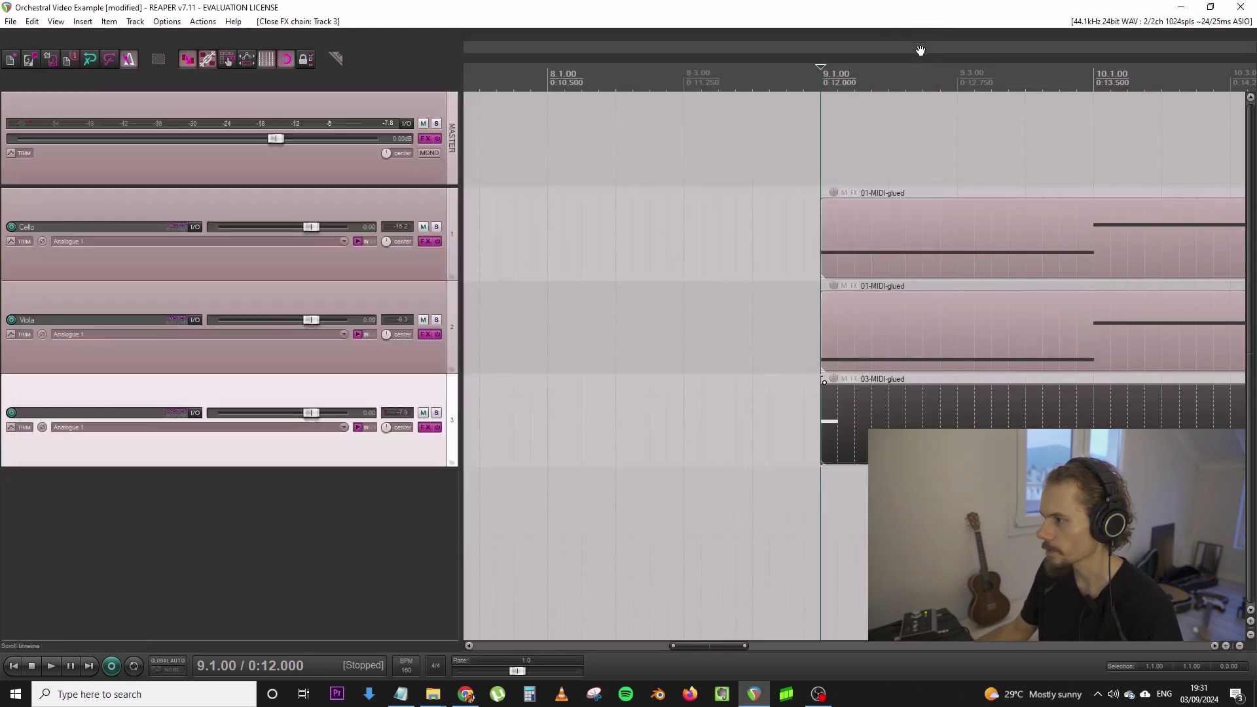
Add short C3 timpani notes at bar 10 and on beat 4 of bar 9 while playing the passage
double_click(896, 427)
key("space")
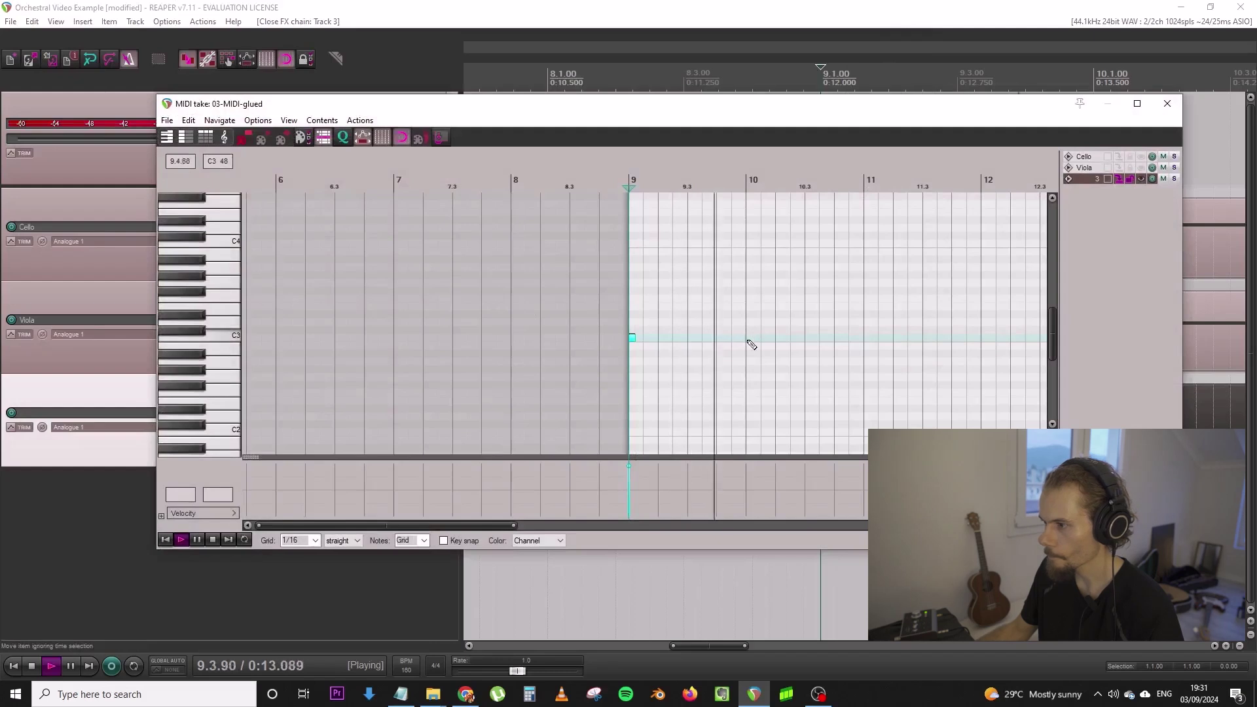
left_click(750, 339)
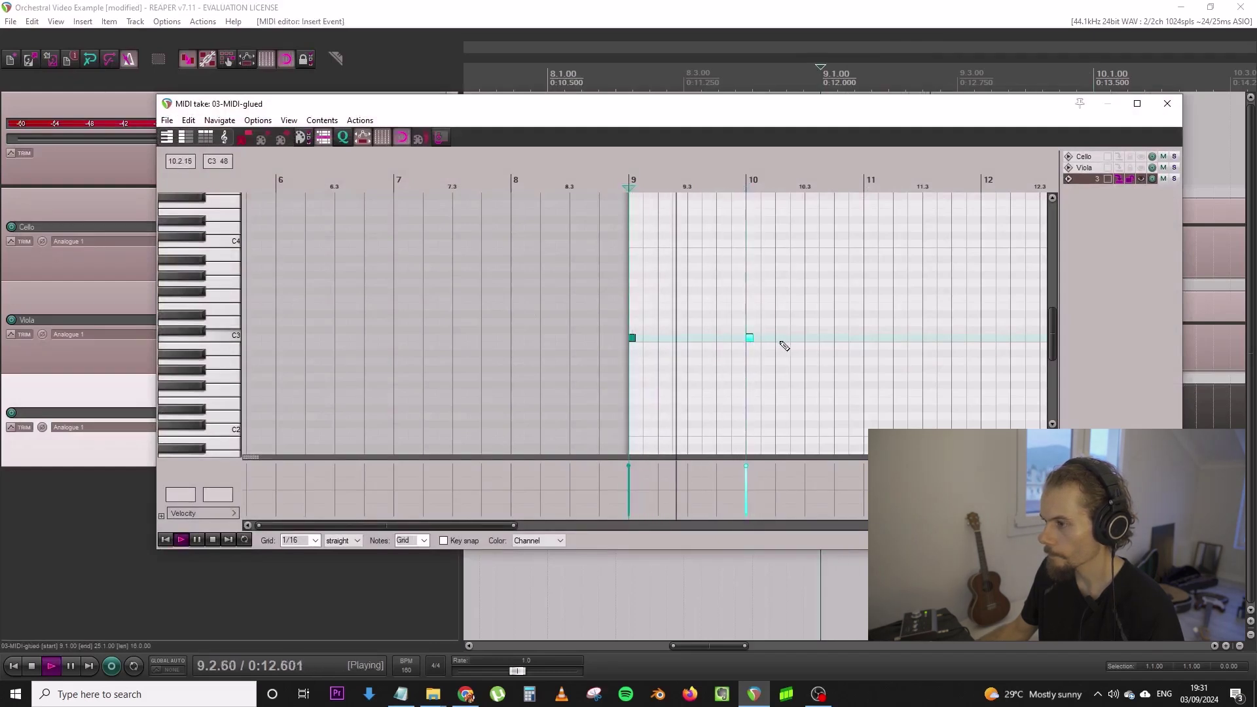
key("space")
left_click(721, 339)
key("space")
Play back the timpani notes, select them as a group, and close the MIDI editor
scroll(814, 339, "up", 3)
scroll(917, 352, "down", 2)
key("space")
left_click_drag(848, 353, 656, 434)
scroll(591, 413, "down", 2)
left_click_drag(832, 403, 756, 374)
key("space")
key("Escape")
scroll(924, 413, "down", 4)
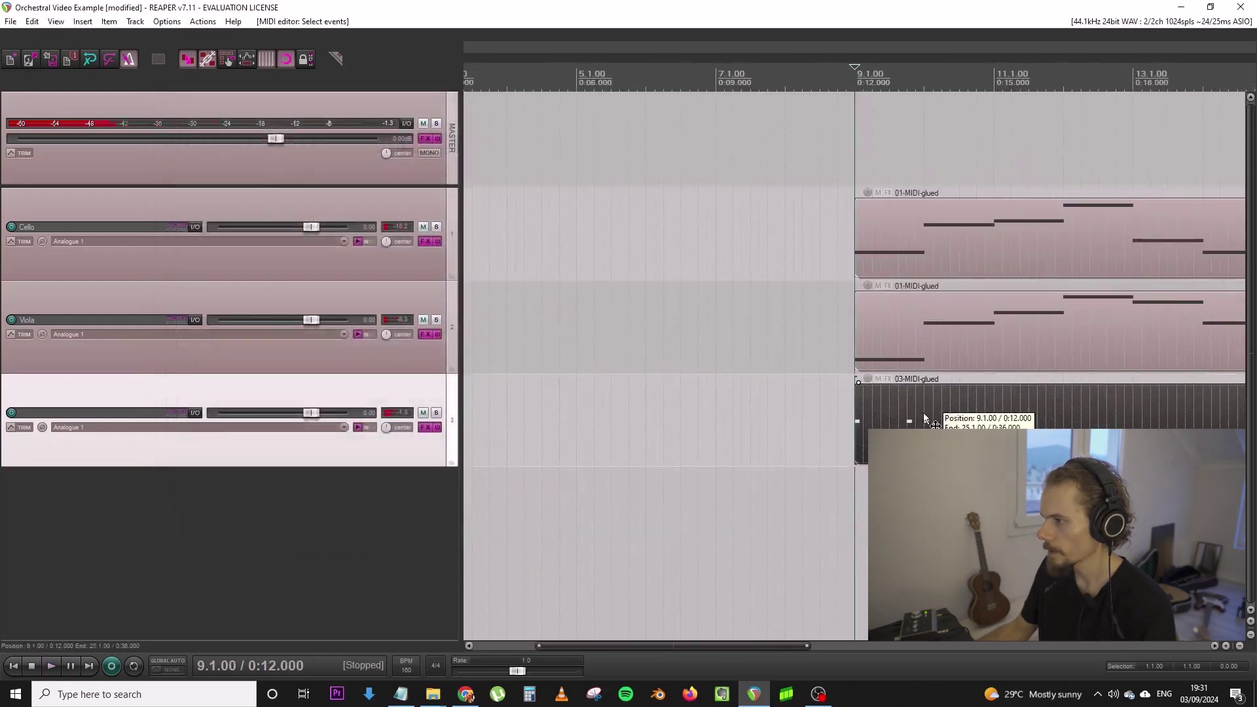
Copy the Cello item at bar 9 onto the third track and lower all its notes by one octave
scroll(923, 412, "down", 3)
left_click_drag(830, 263, 835, 403)
double_click(835, 419)
left_click_drag(260, 290, 258, 399)
key("Home")
key("space")
scroll(383, 333, "down", 1)
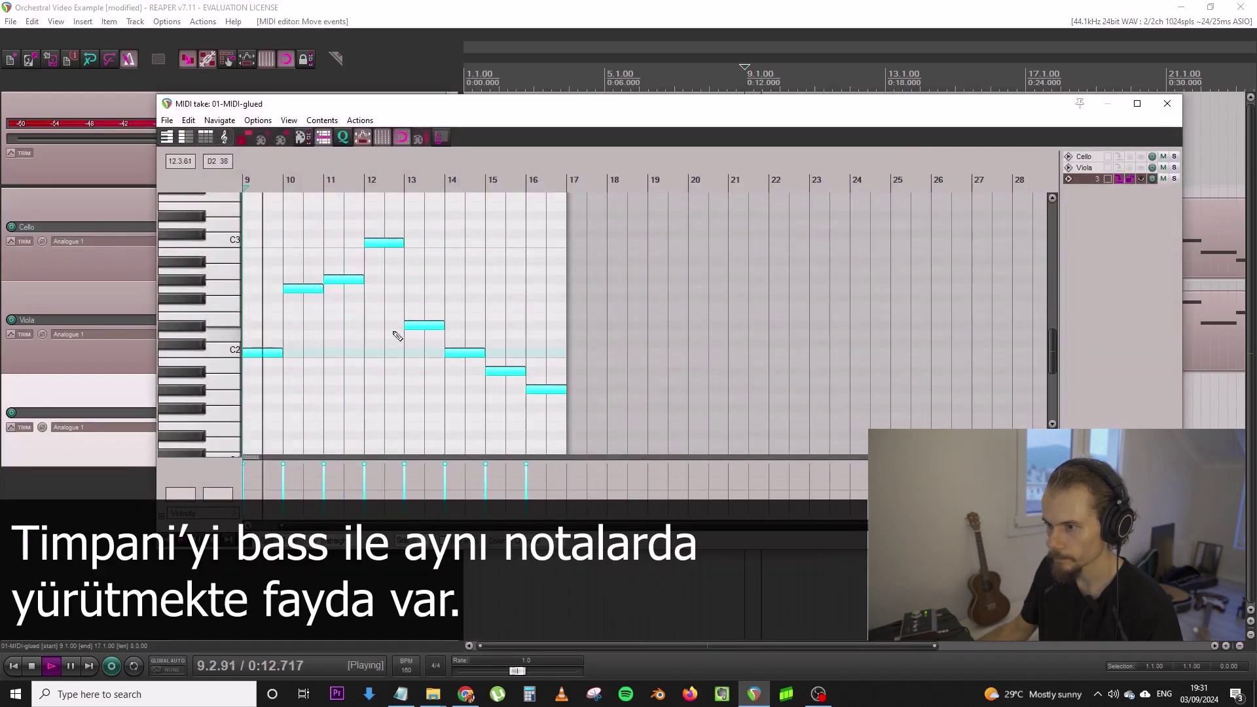
Split the bar 9 timpani note at beat 4 and play it from the start of the item
scroll(385, 335, "up", 3)
key("space")
left_click(656, 337)
key("s")
key("Home")
key("space")
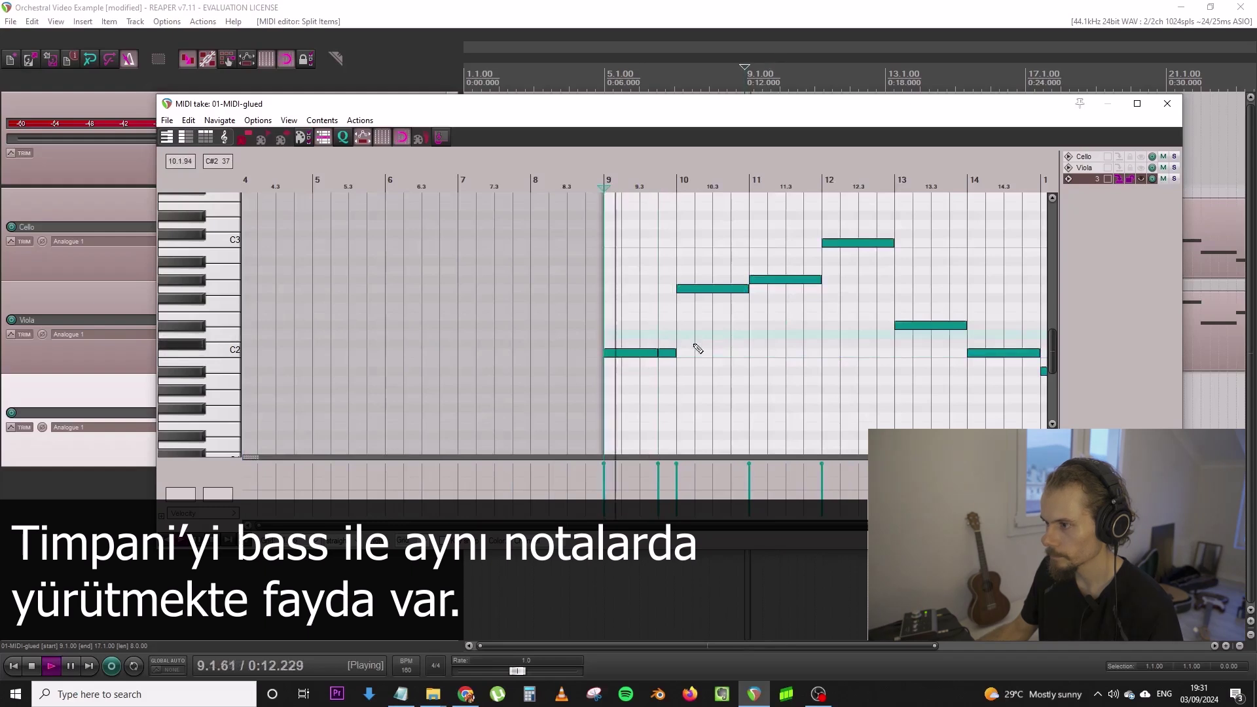
key("space")
Split the timpani notes in bars 10, 11, 12 and 13 at beat 4
left_click(732, 279)
key("s")
left_click(799, 262)
key("s")
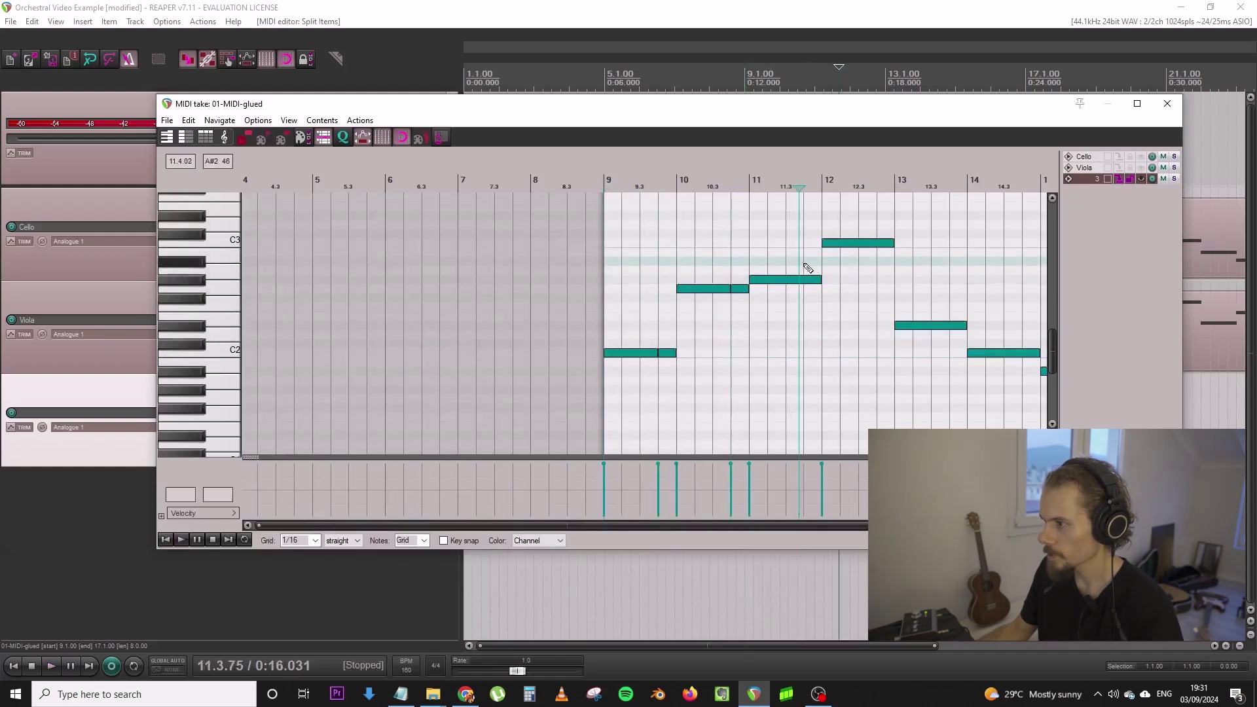
left_click(884, 244)
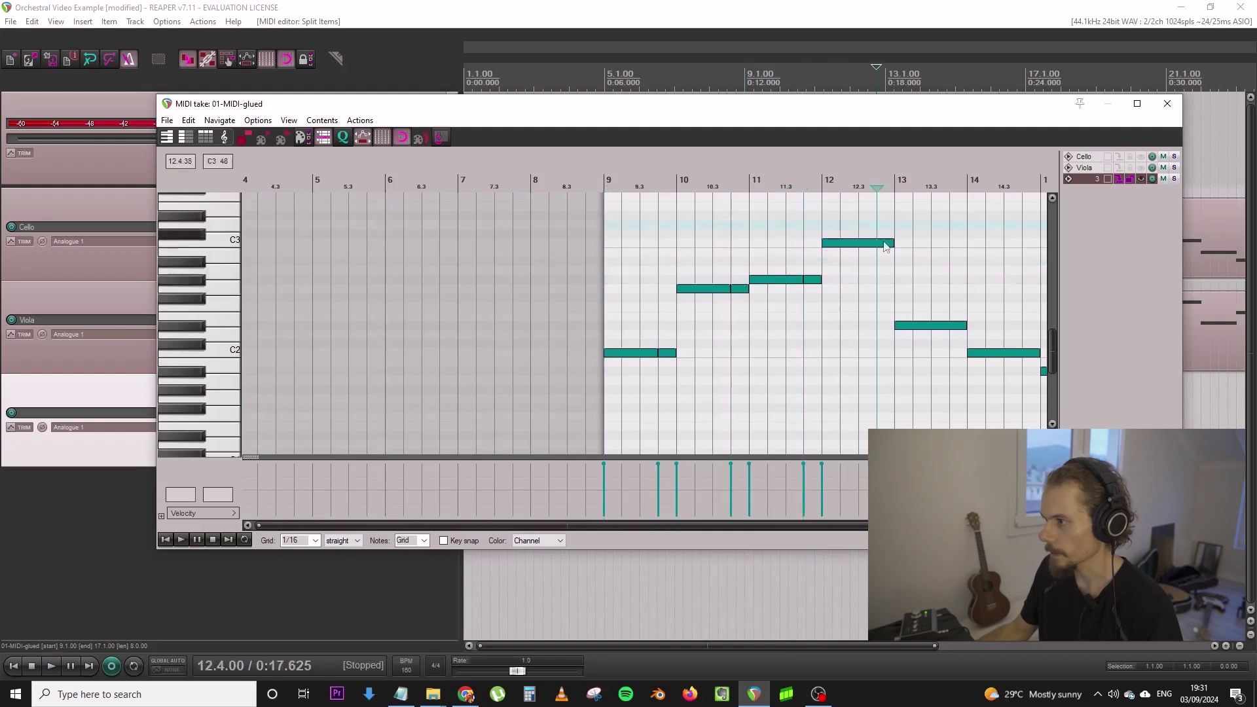
left_click(948, 310)
key("s")
Split the timpani notes in bars 14, 15 and 16 at beat 4 and play the part from bar 9
scroll(948, 309, "down", 1)
left_click(852, 342)
key("s")
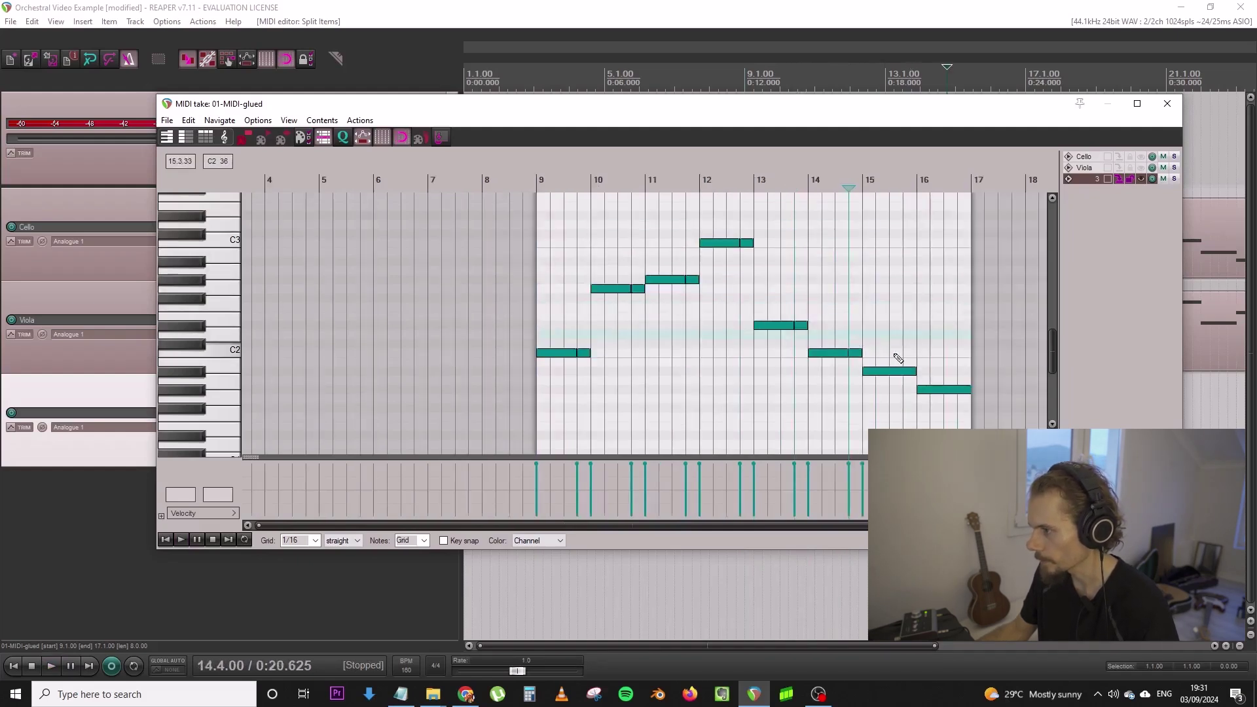
left_click(904, 357)
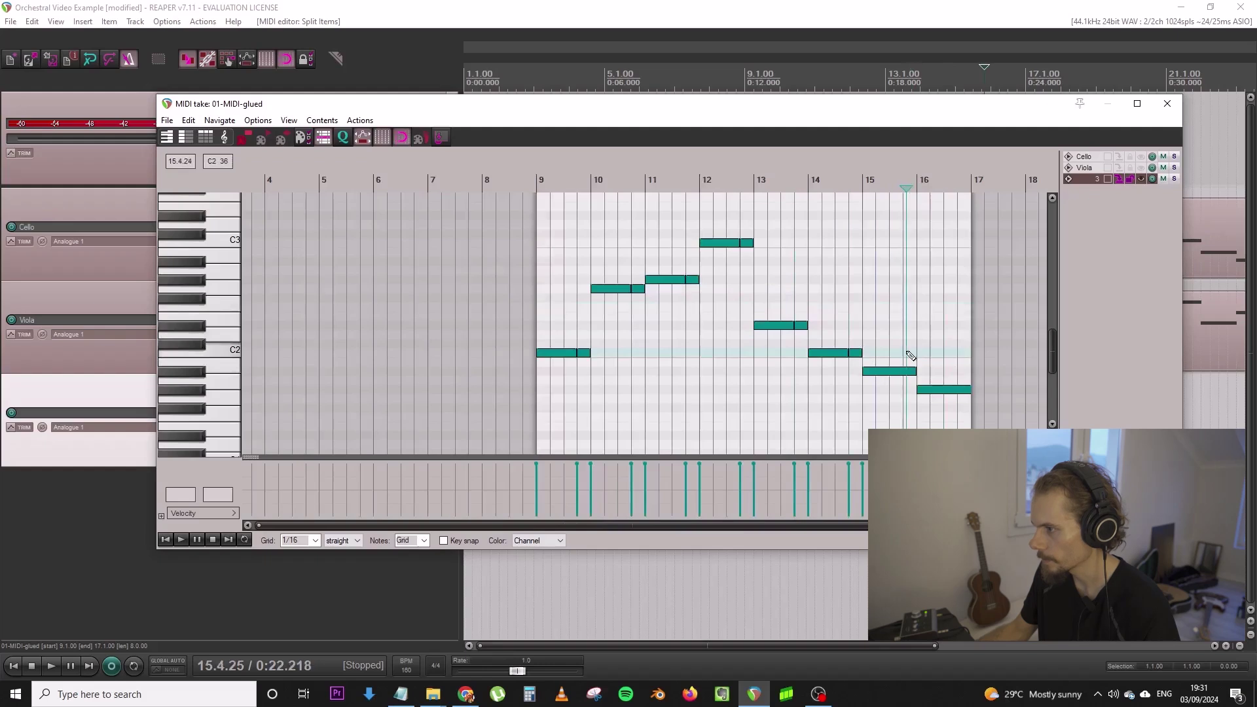
left_click(962, 374)
key("s")
key("Home")
key("space")
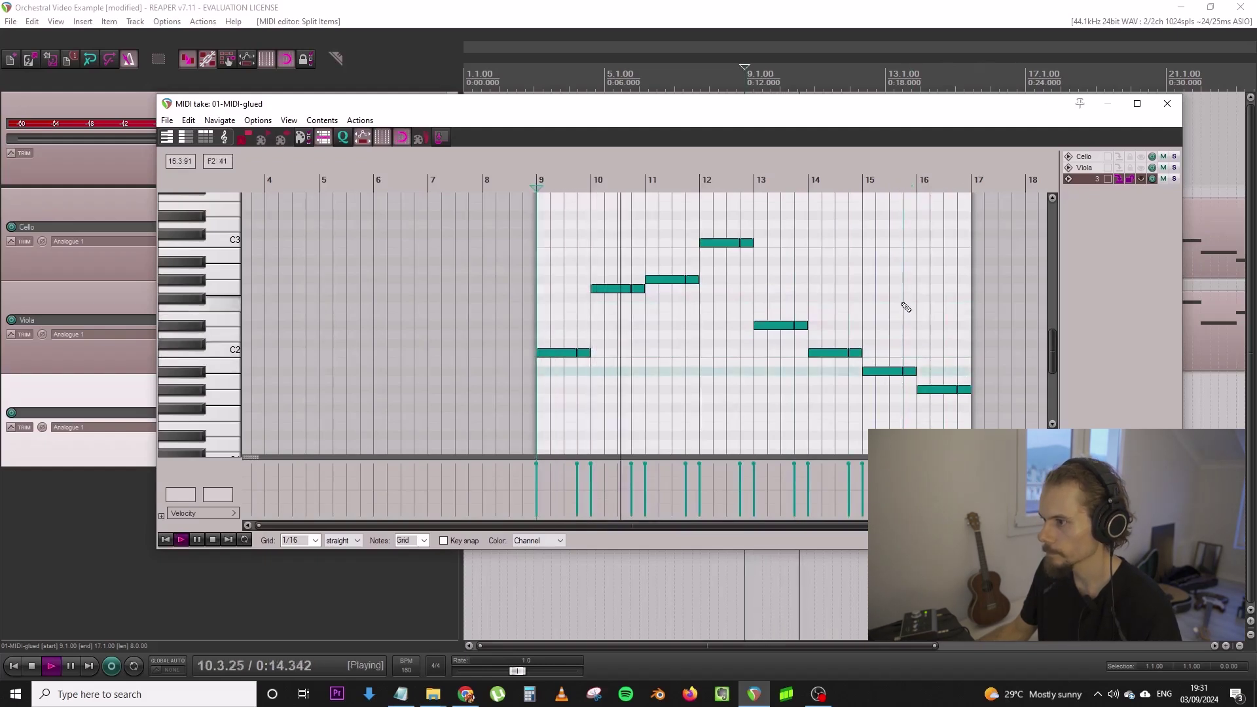
Close the MIDI editor, duplicate the timpani item to bar 17, and save the project
left_click(1167, 103)
scroll(895, 265, "down", 2)
scroll(862, 327, "up", 1)
key("ctrl+d")
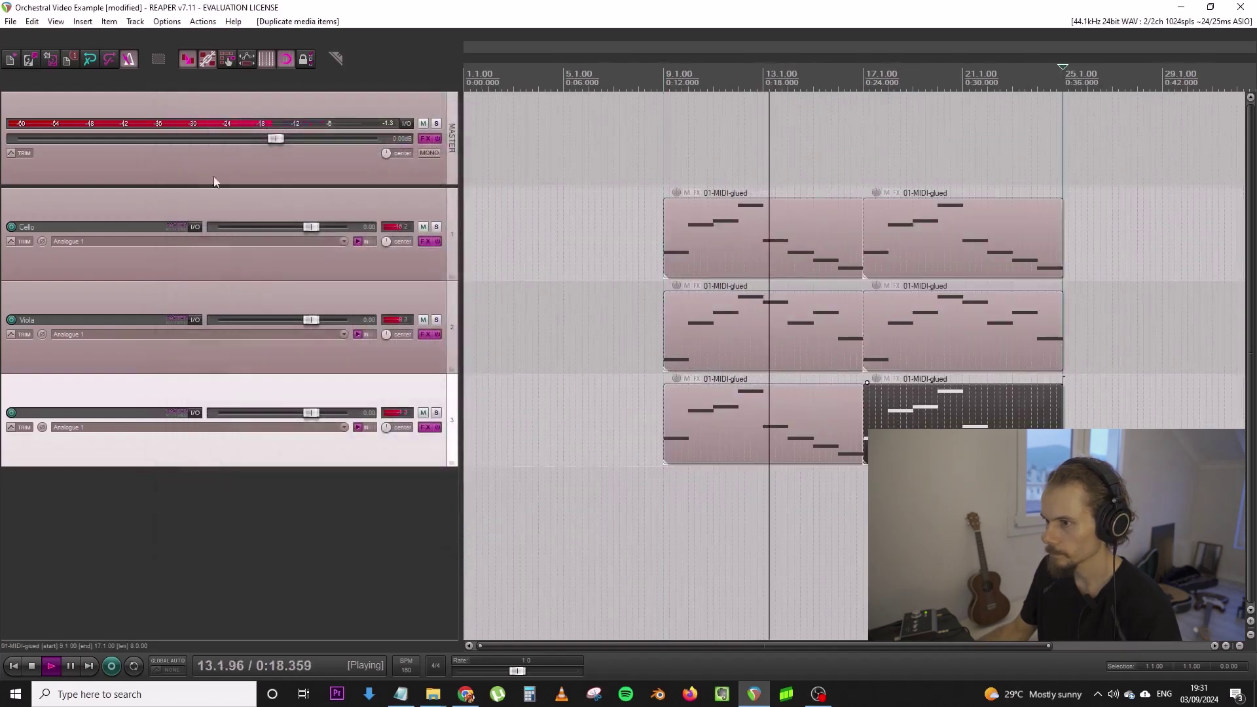
left_click(10, 21)
left_click(46, 79)
Add a new track below the timpani and load the 64-output Kontakt instrument plug-in on it
double_click(364, 482)
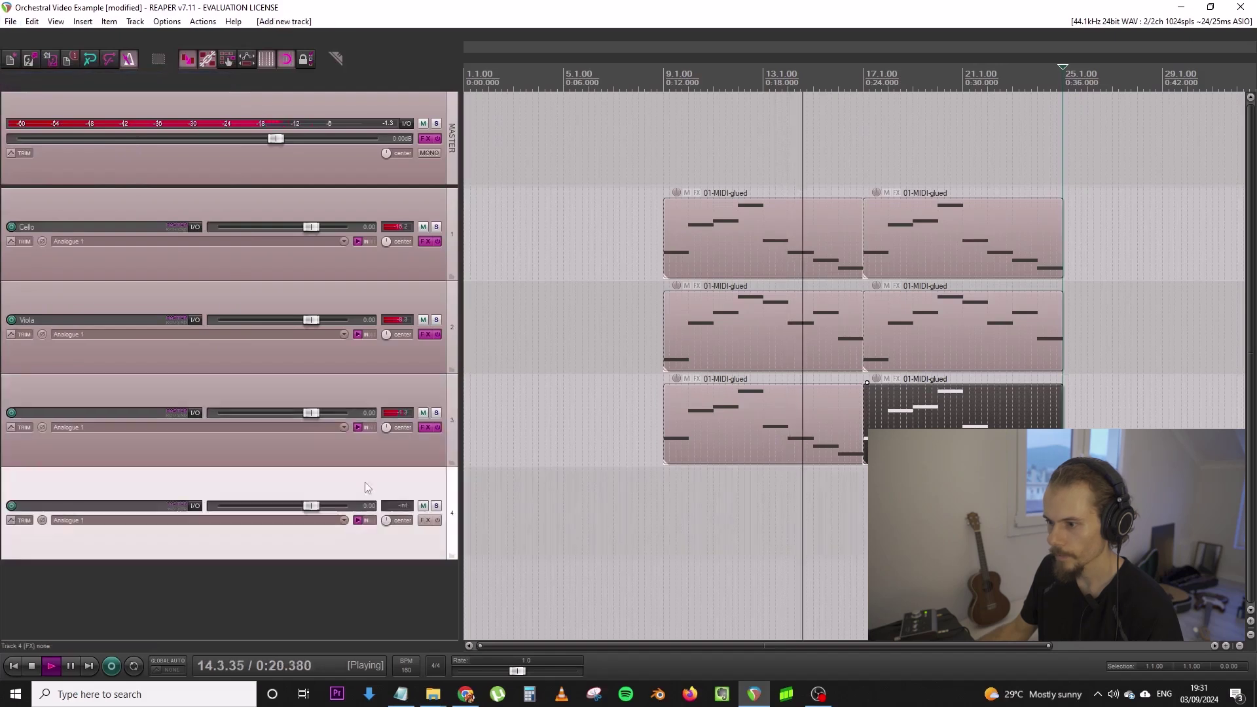
left_click(438, 521)
type("kontakt")
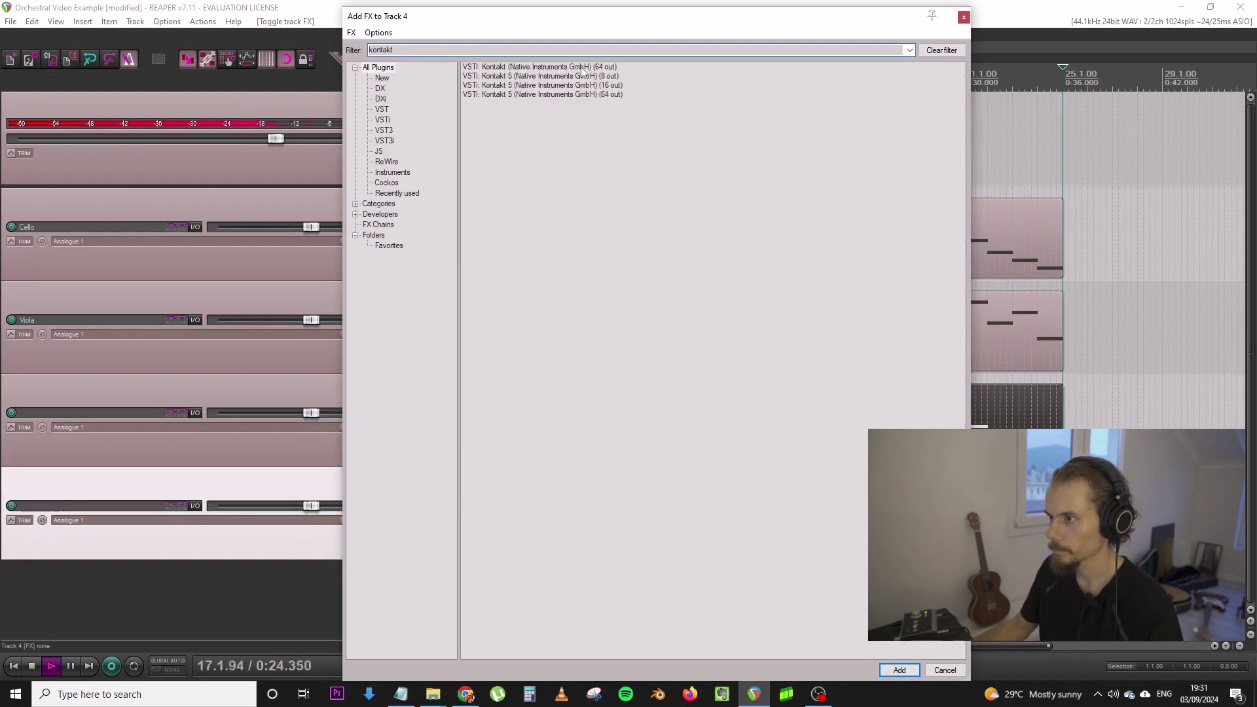
double_click(581, 68)
left_click(814, 45)
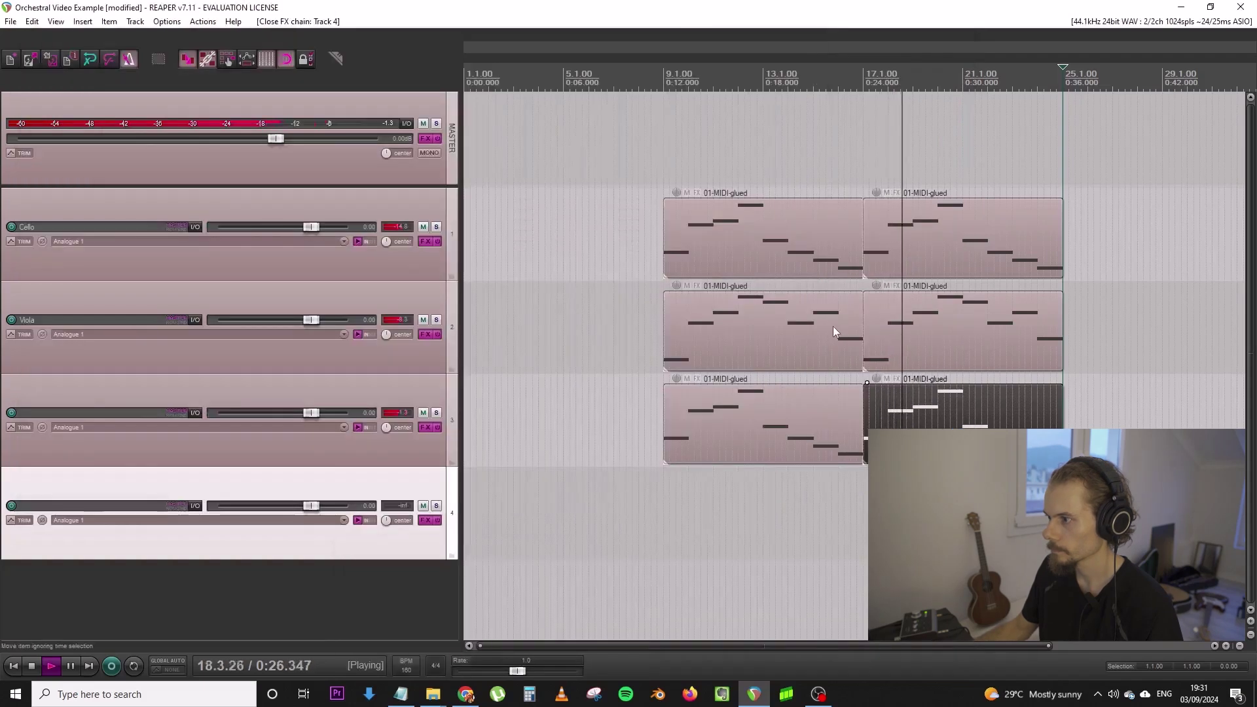
Stop playback and copy the viola item at bar 9 onto the new track
key("space")
left_click(817, 361)
left_click_drag(815, 372, 803, 496)
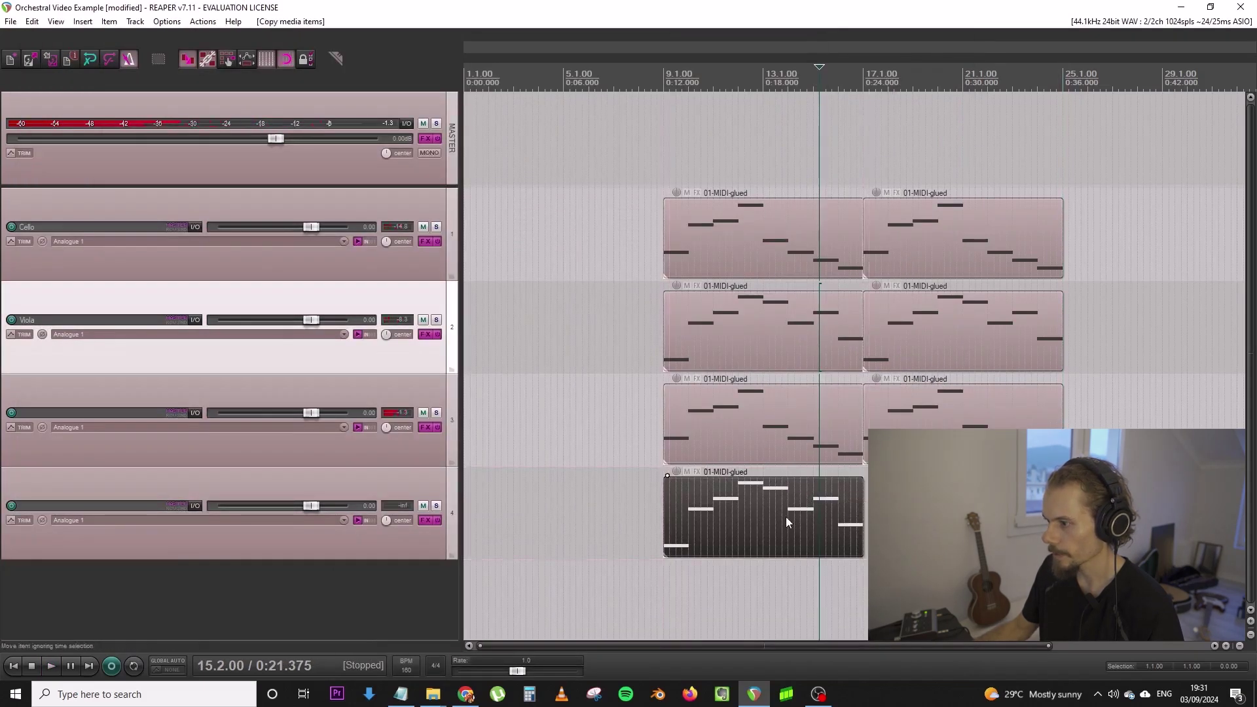
Split the copied item at bar 13 and delete its first half, keeping bars 13 to 16
left_click(767, 516)
key("s")
key("ctrl+z")
left_click(763, 504)
key("s")
left_click(723, 510)
key("Delete")
left_click(767, 505)
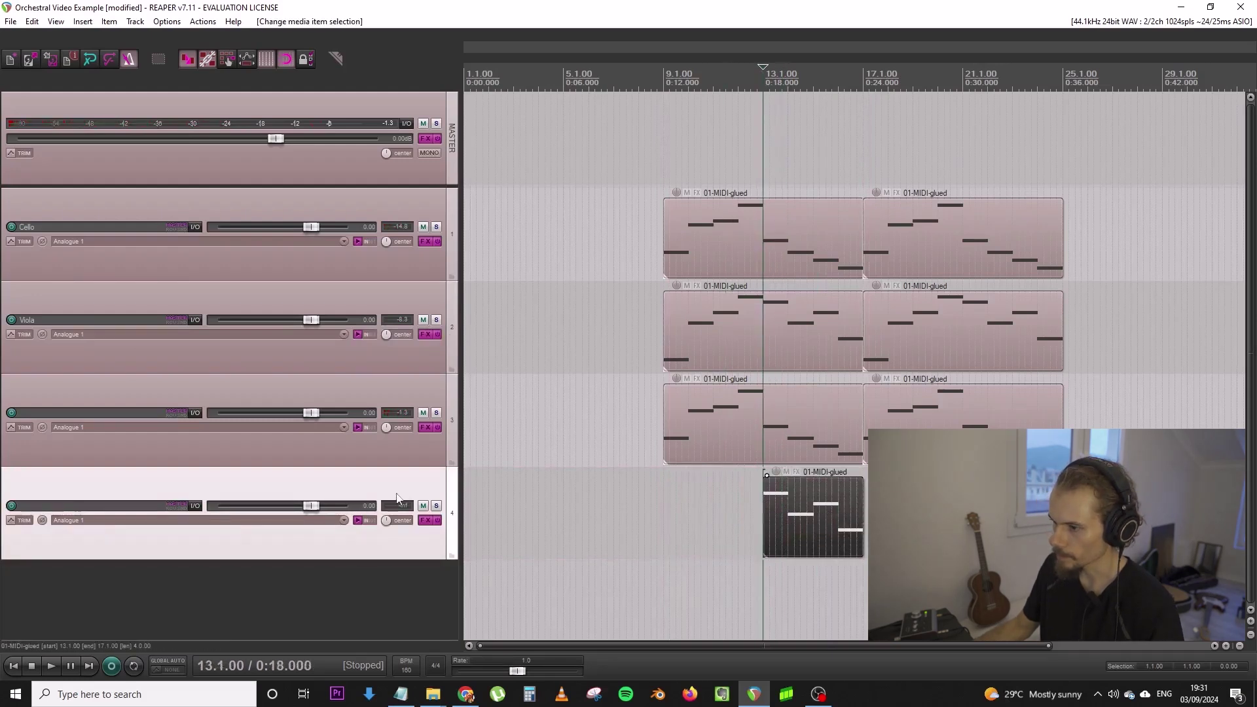
Play the Viola track in solo, move it below the timpani track, and turn solo off again
left_click(436, 506)
left_click(436, 506)
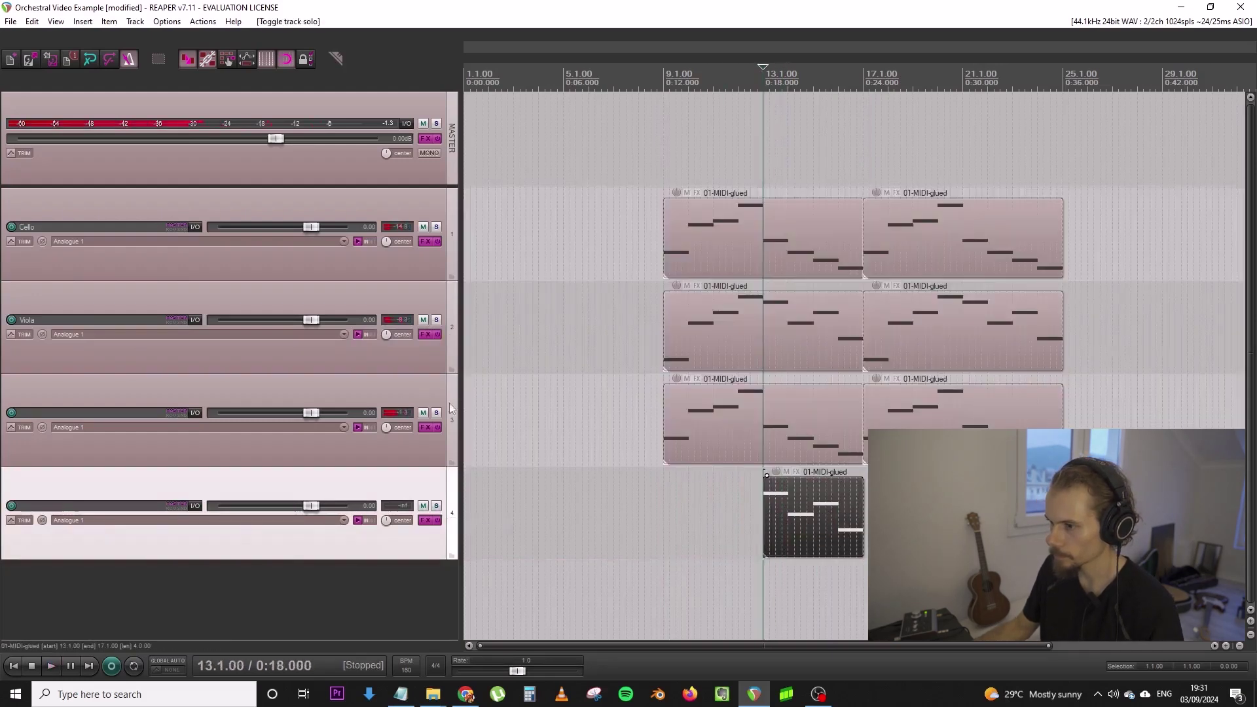
left_click(437, 319)
key("space")
left_click_drag(435, 357, 435, 445)
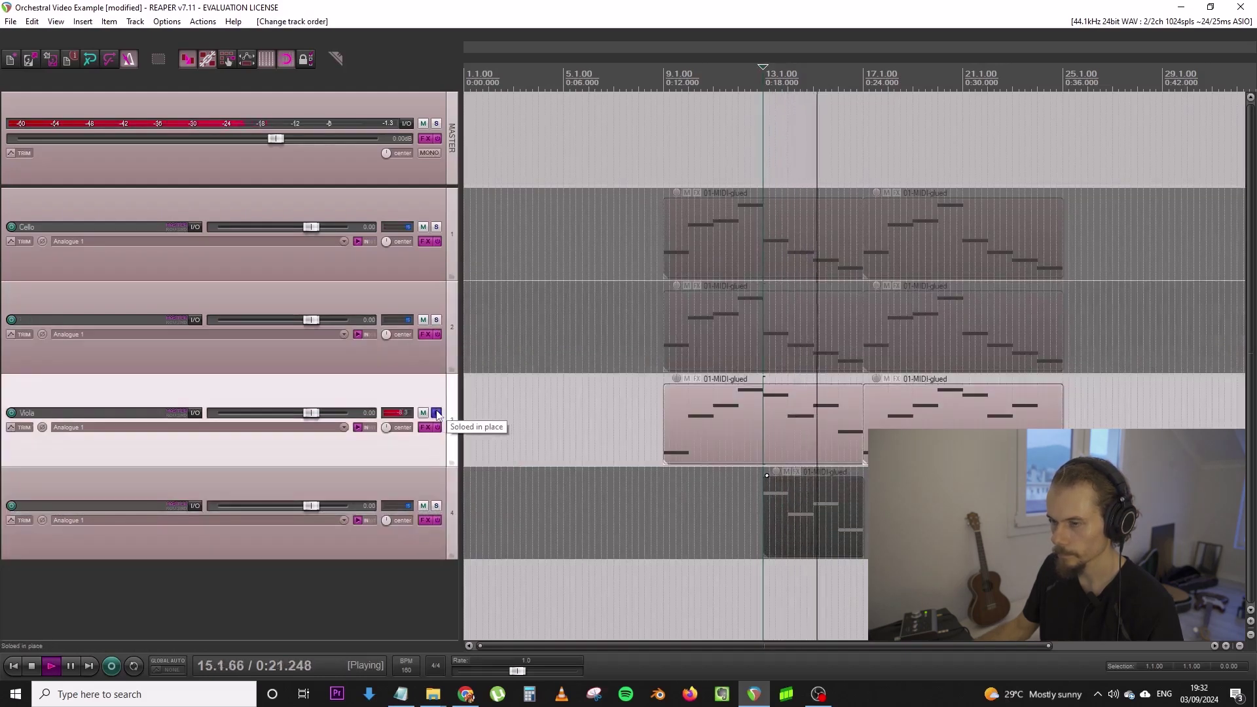
key("space")
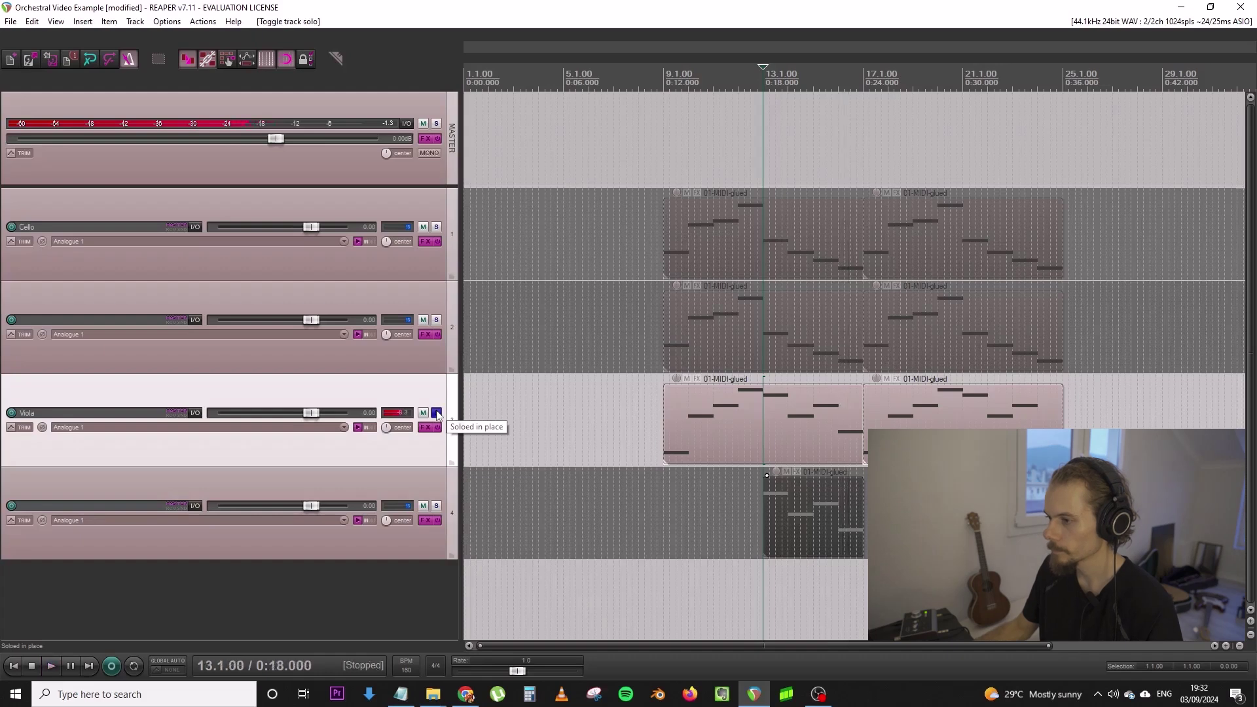
left_click(437, 413)
left_click(436, 537)
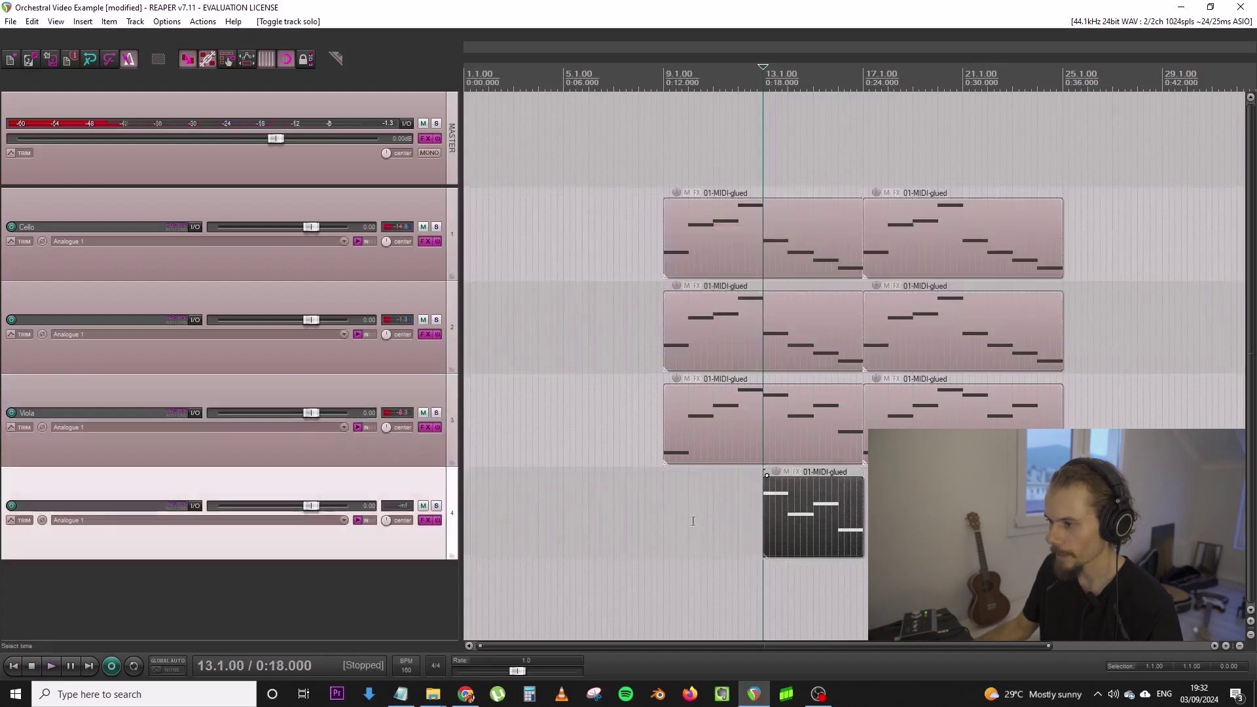
left_click(435, 507)
left_click(435, 507)
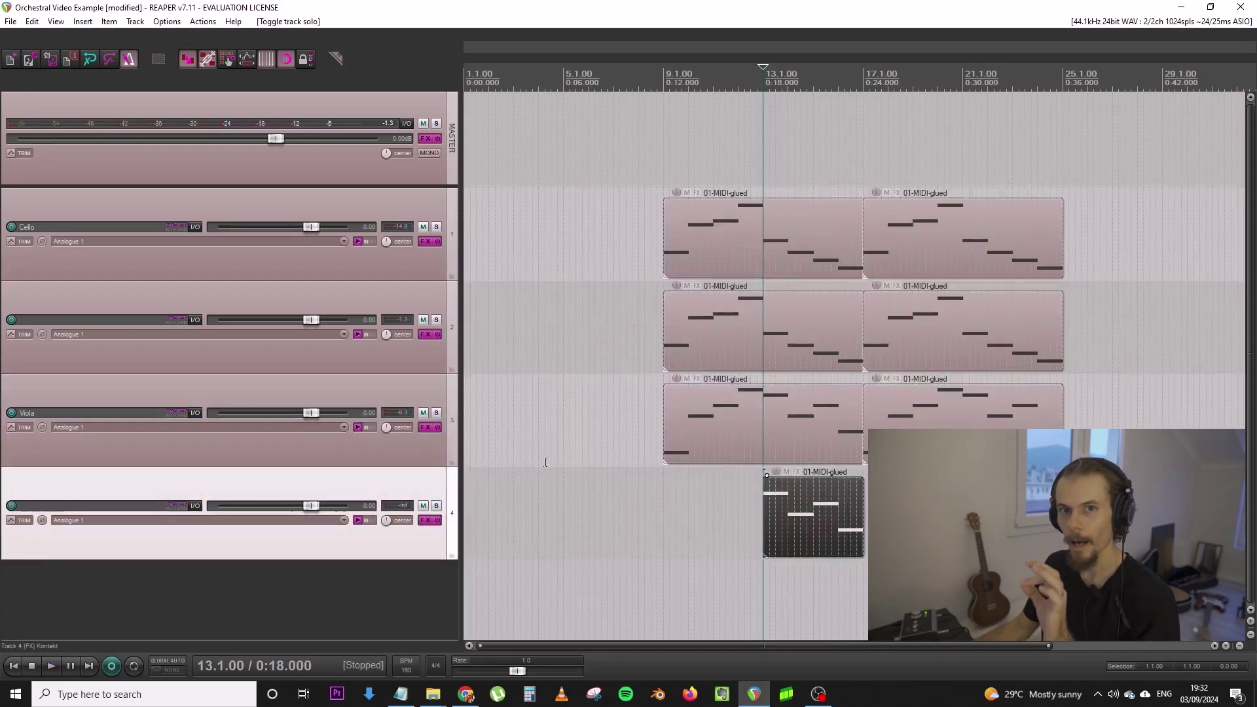
Open the bar 13 item on track 4 in the MIDI editor, play it, and close the editor
double_click(790, 513)
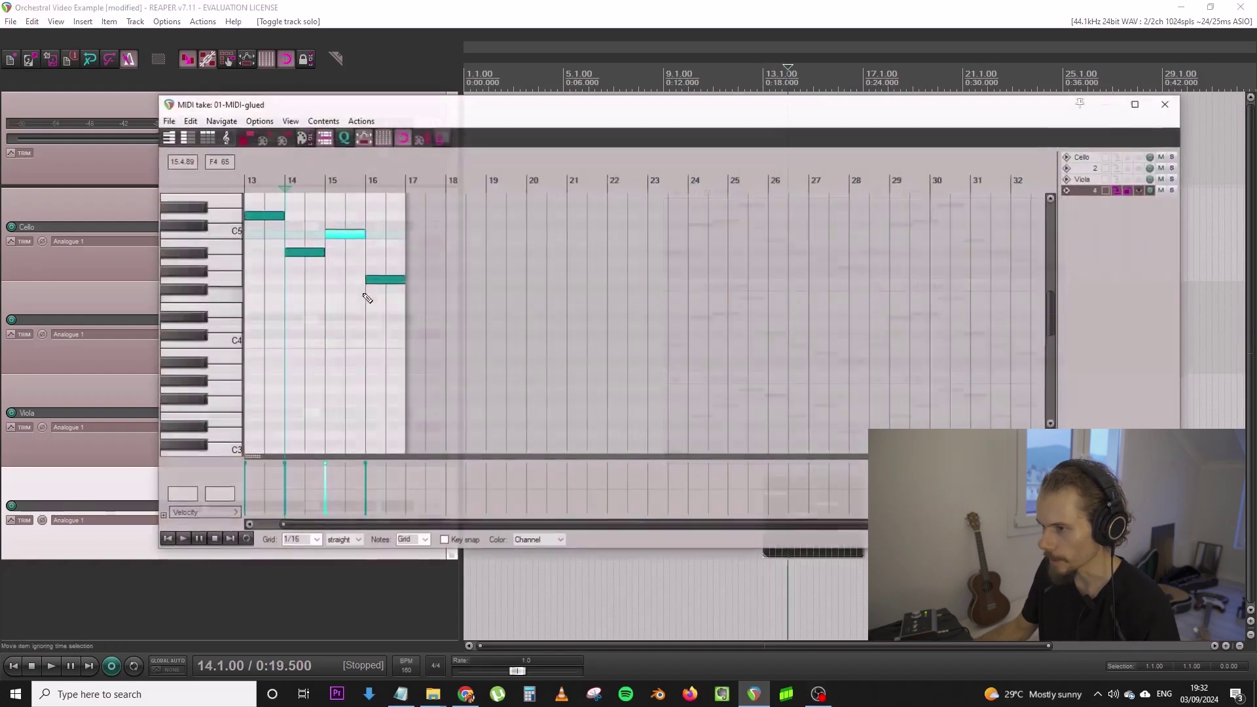
key("space")
left_click(1168, 106)
key("space")
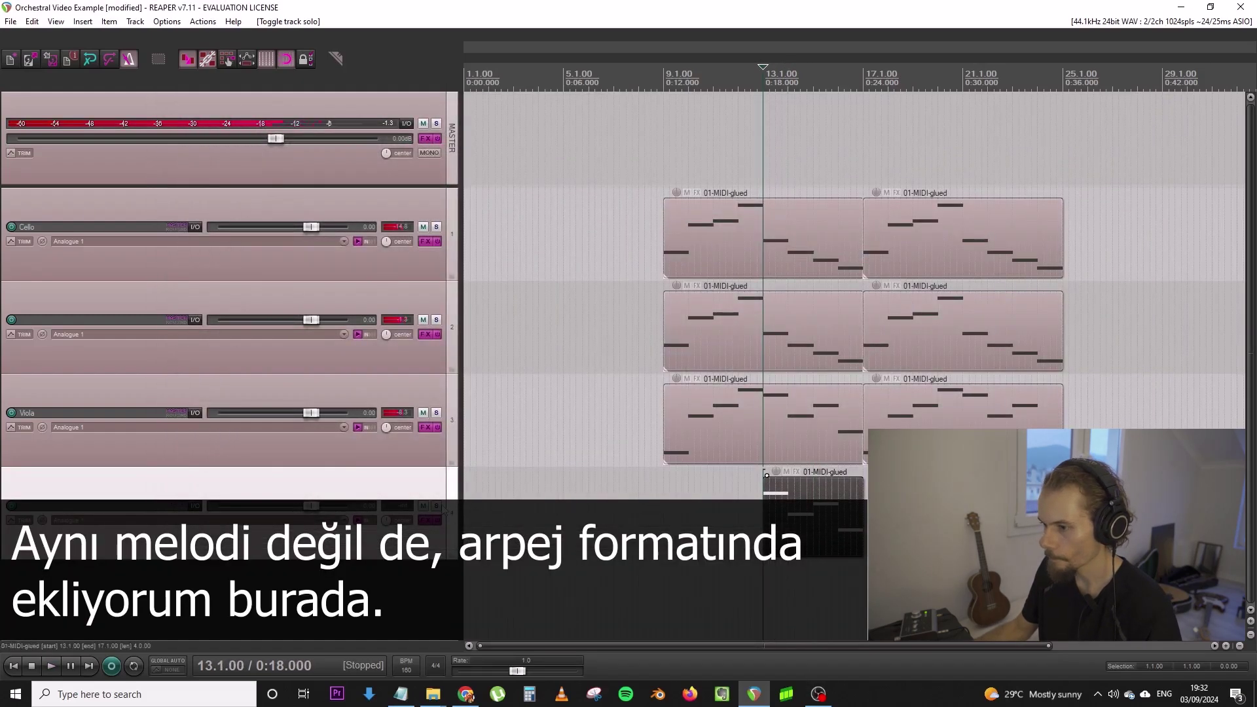
Load Nucleus - 01 16 Violins from the Strings folder into Kontakt on track 4 and close the plug-in window
left_click(427, 522)
left_click(275, 352)
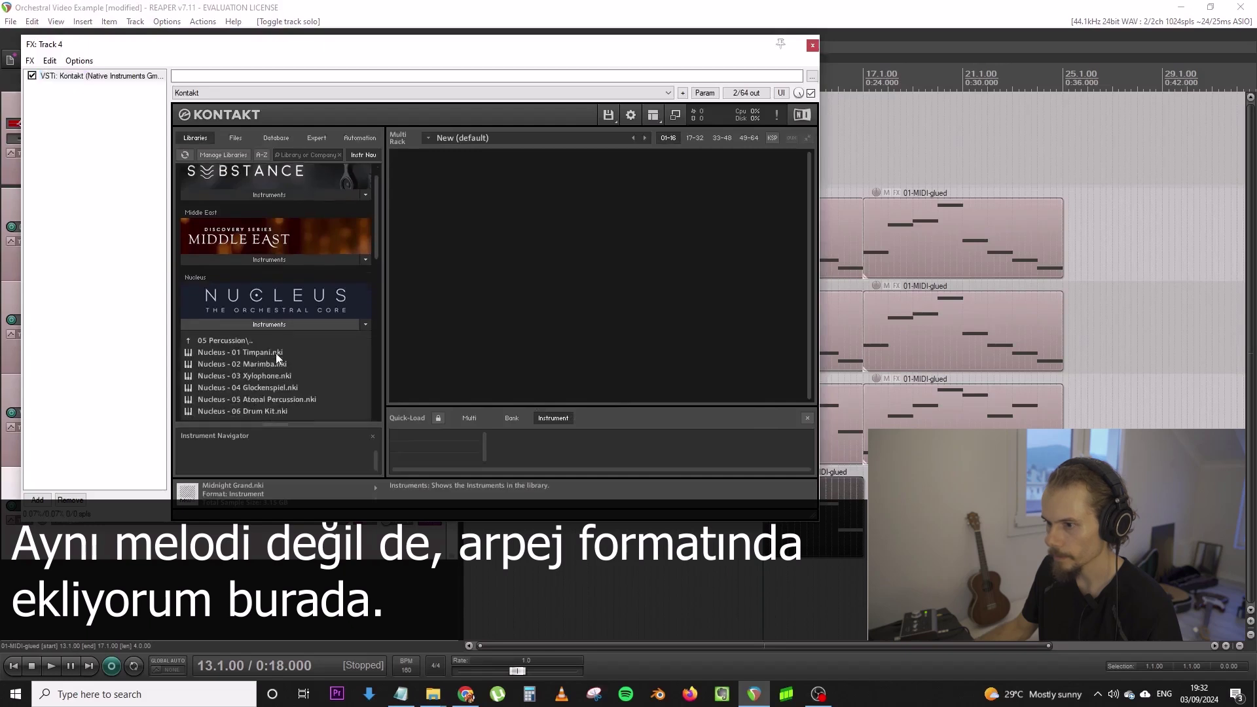
left_click(268, 340)
left_click(252, 341)
left_click(246, 363)
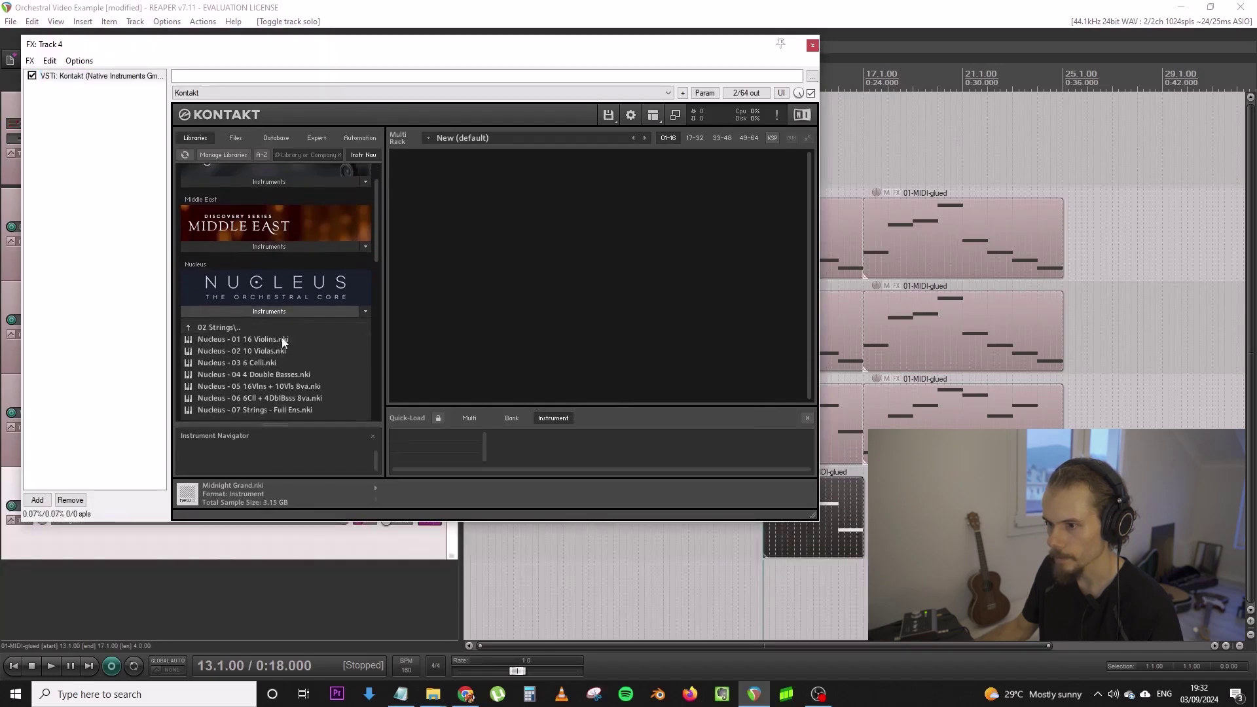
left_click(283, 340)
double_click(279, 340)
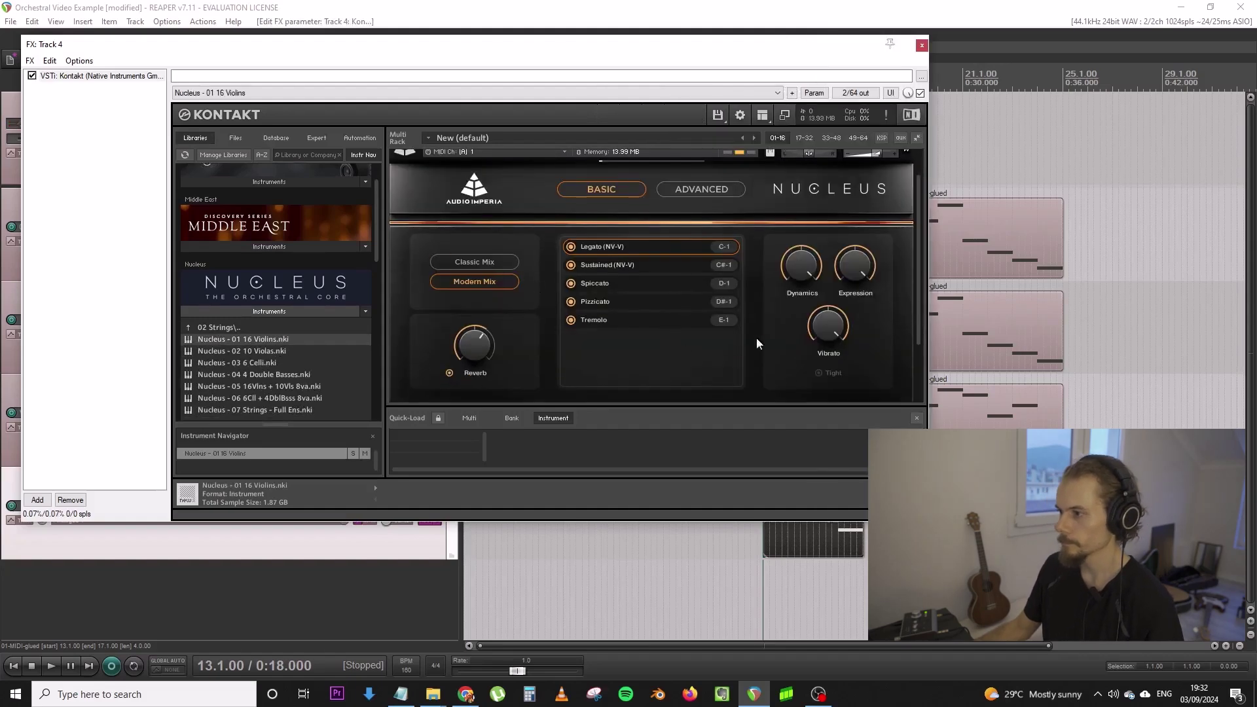
left_click(922, 44)
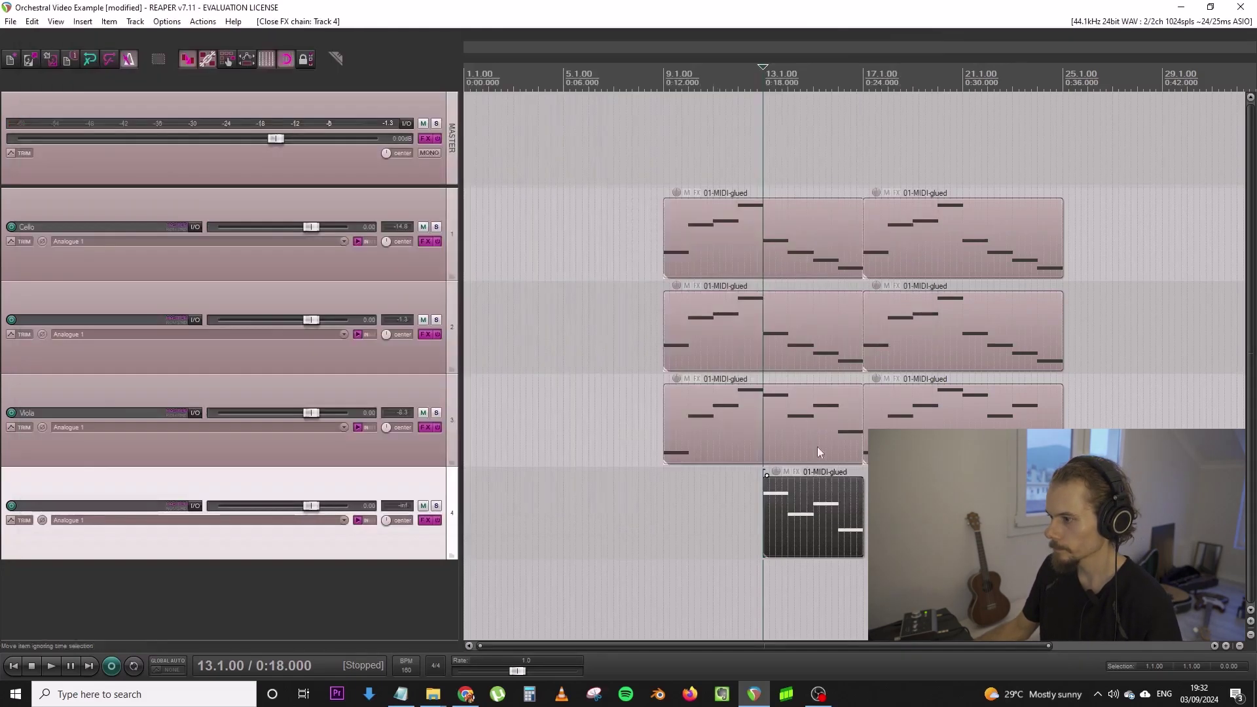
Split the violin note in bar 13 into four notes on D#5, D5, A#4 and G4, and play from bar 13
double_click(773, 499)
left_click(666, 216)
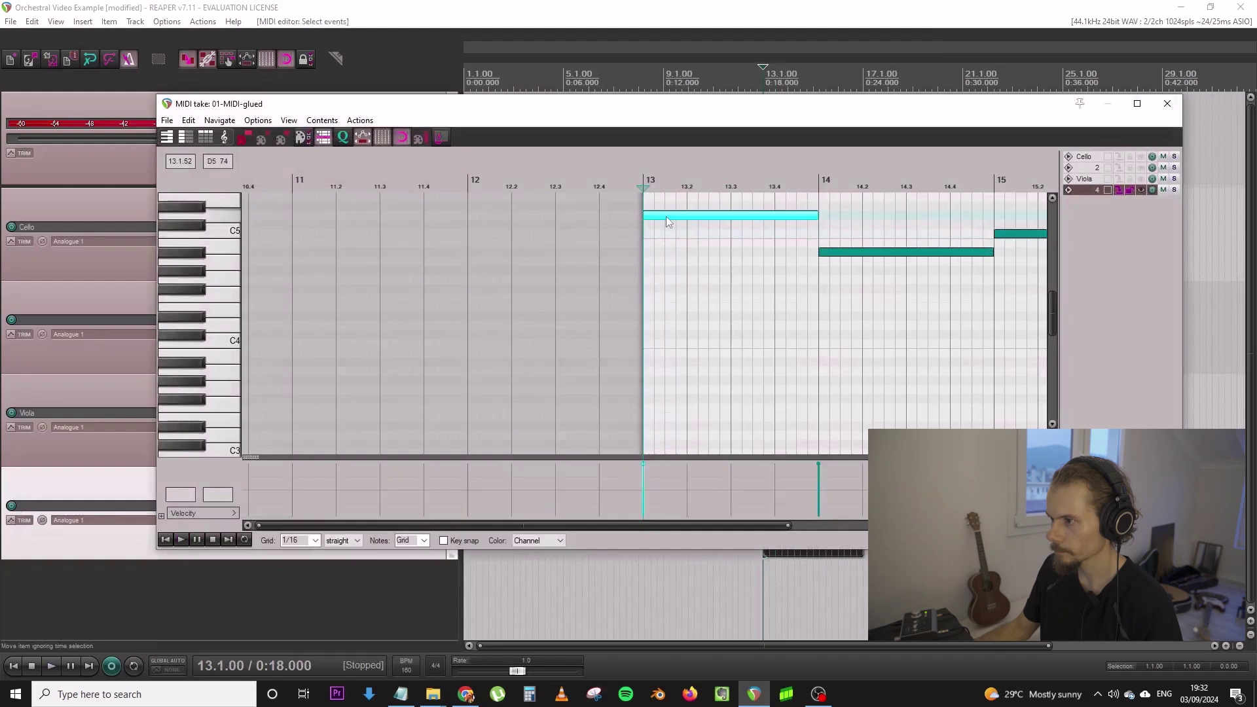
left_click_drag(666, 216, 677, 215)
left_click(666, 215)
key("s")
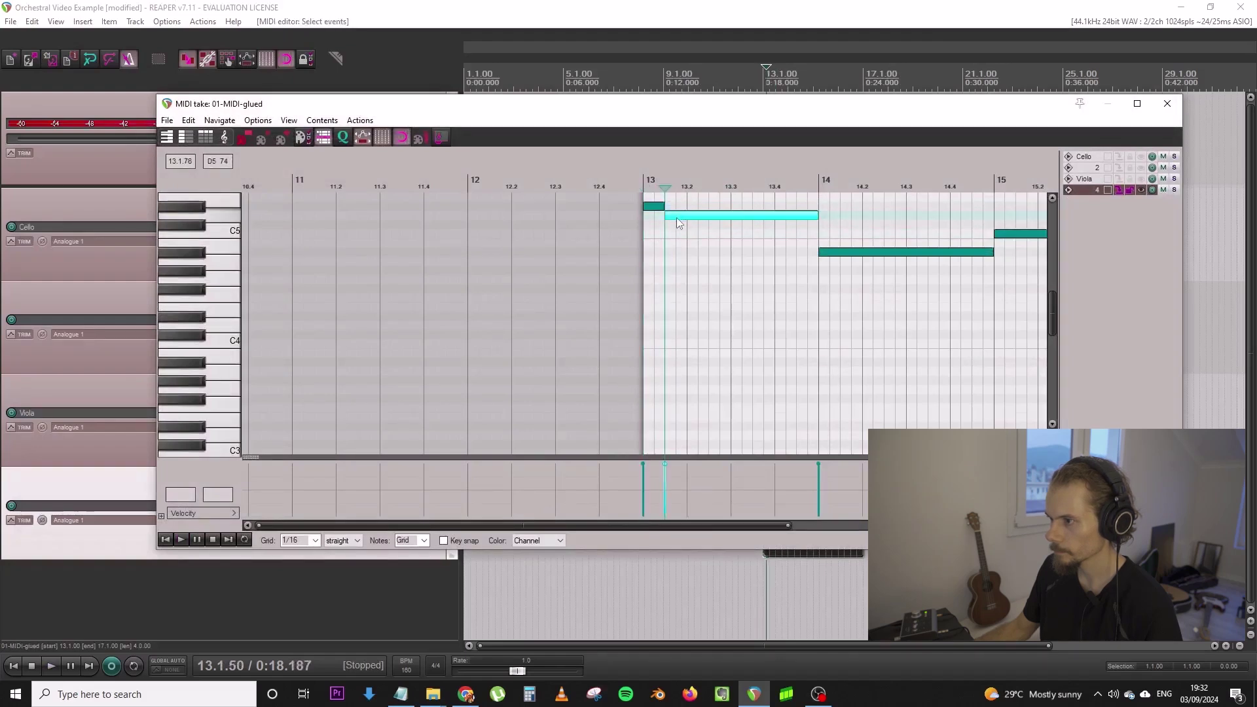
left_click(692, 242)
double_click(699, 218)
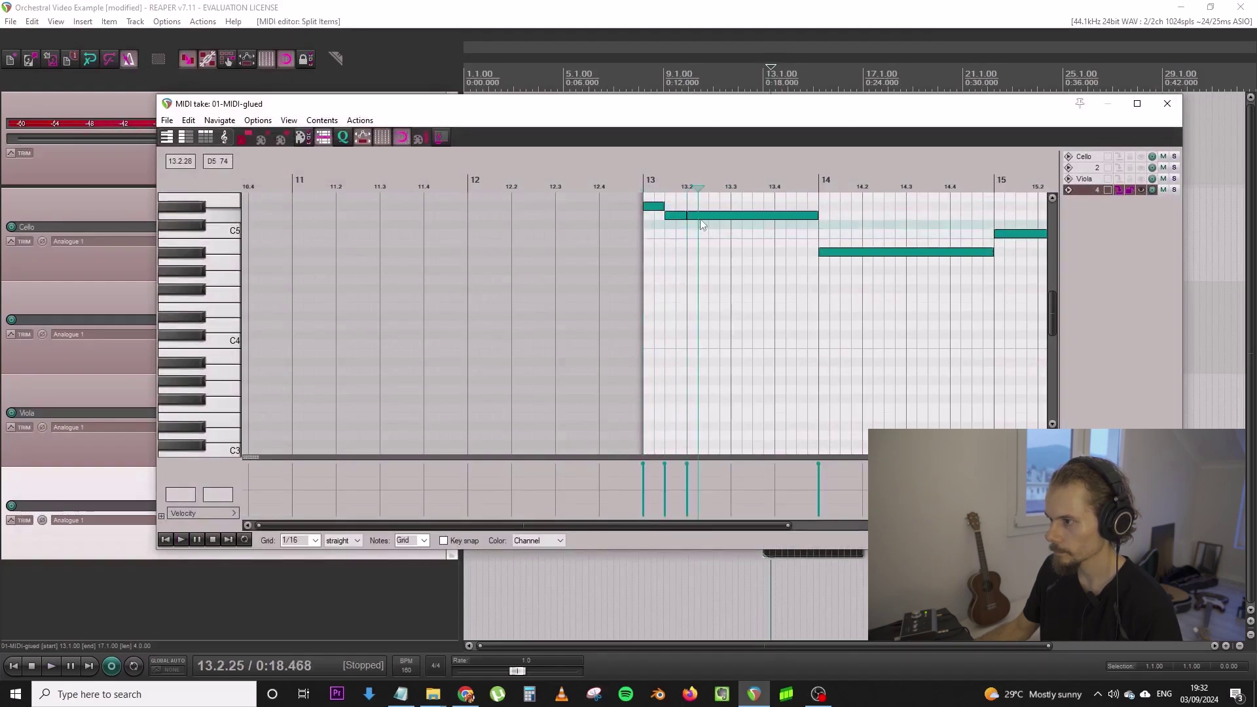
left_click_drag(696, 217, 725, 283)
left_click(709, 241)
key("s")
key("space")
key("w")
key("space")
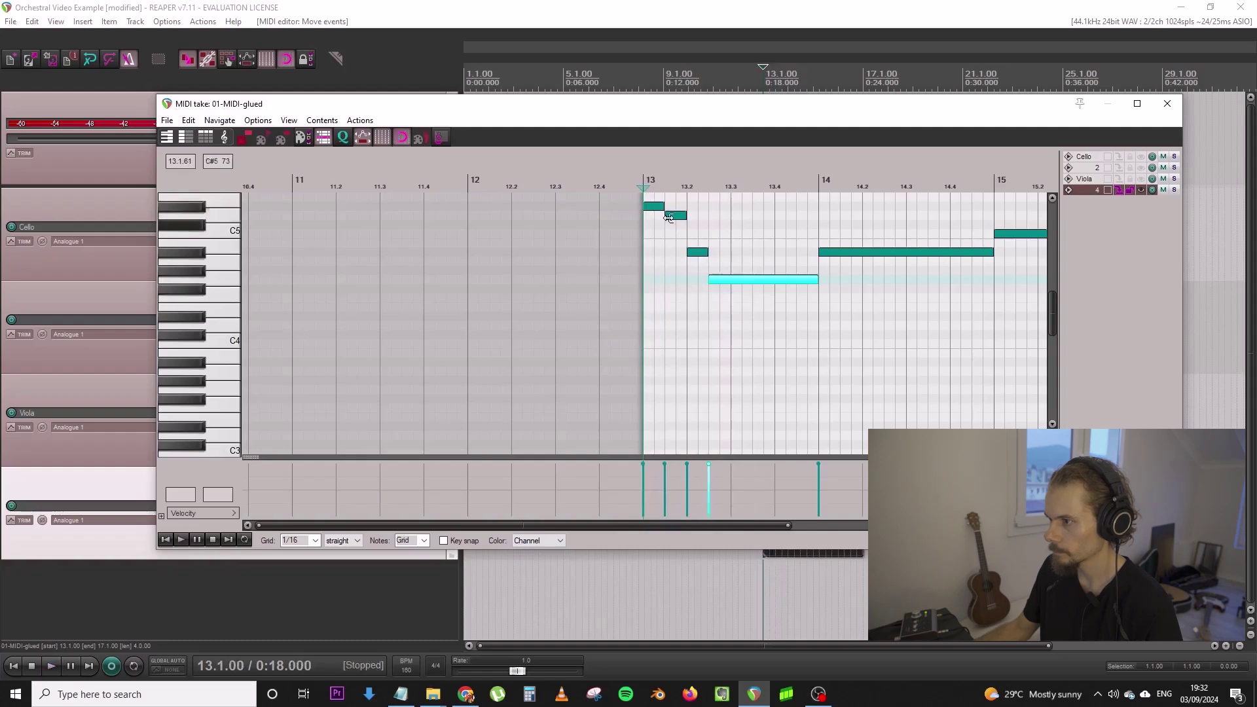
Spread the four notes in bar 13 across beats 1 to 4 and make each one beat long
left_click(674, 219)
mouse_move(676, 224)
left_mouse_down()
mouse_move(696, 223)
mouse_move(753, 281)
mouse_move(658, 209)
left_mouse_up()
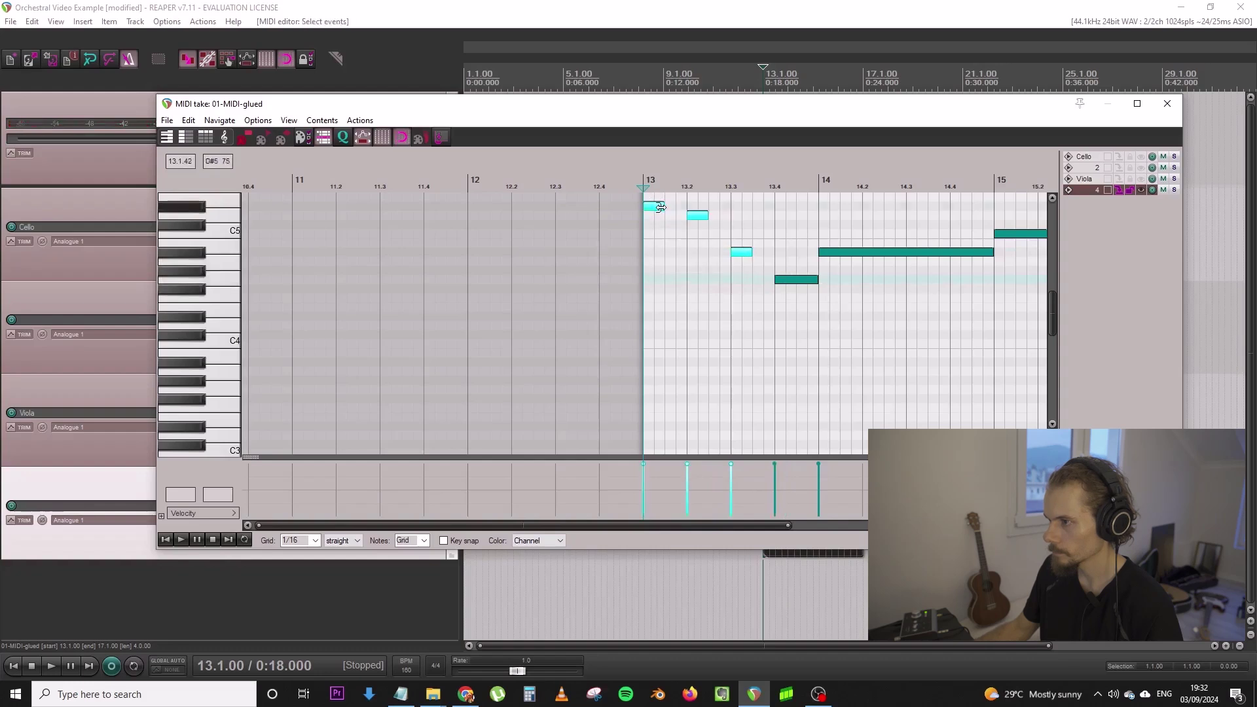
scroll(786, 275, "down", 3)
left_click(782, 256)
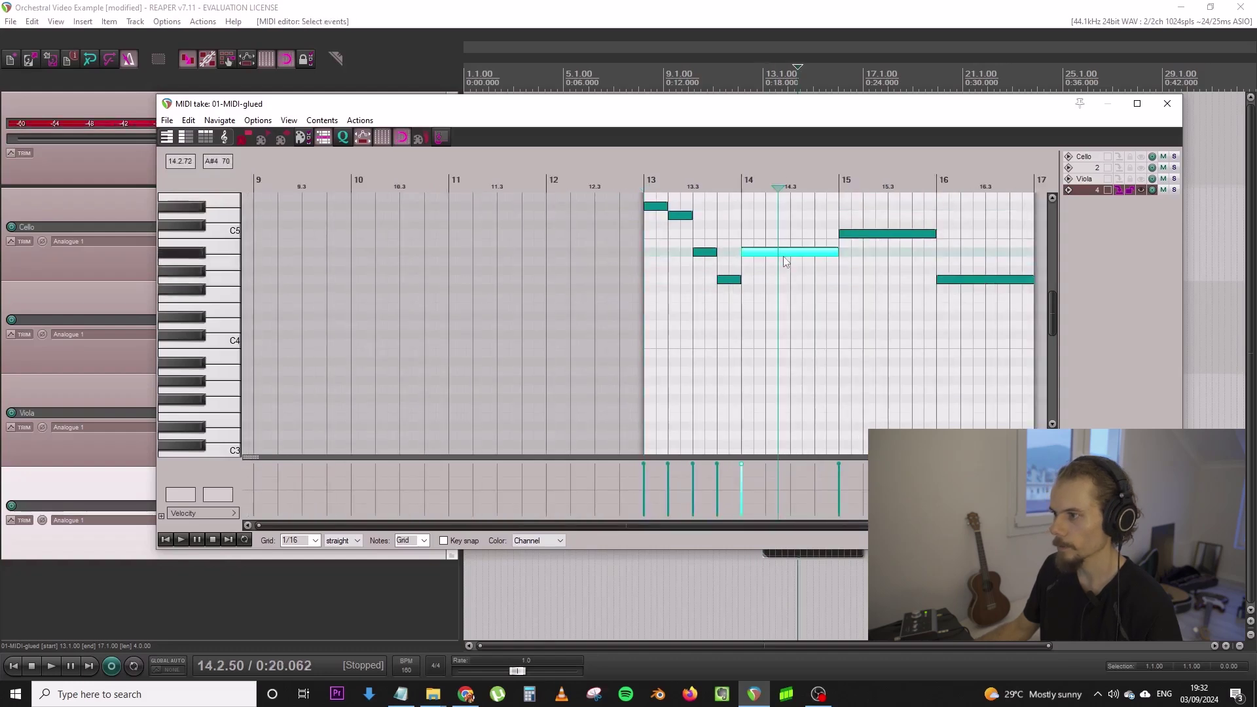
left_click_drag(791, 251, 717, 304)
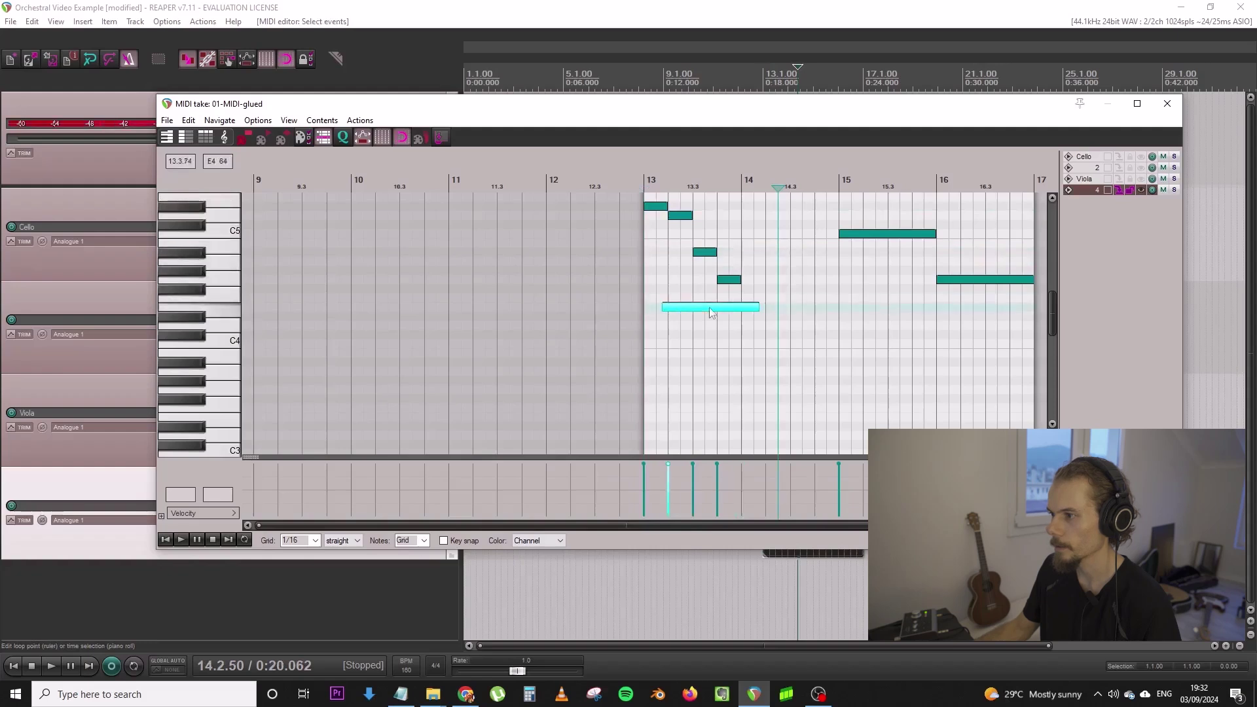
key("ctrl+z")
key("space")
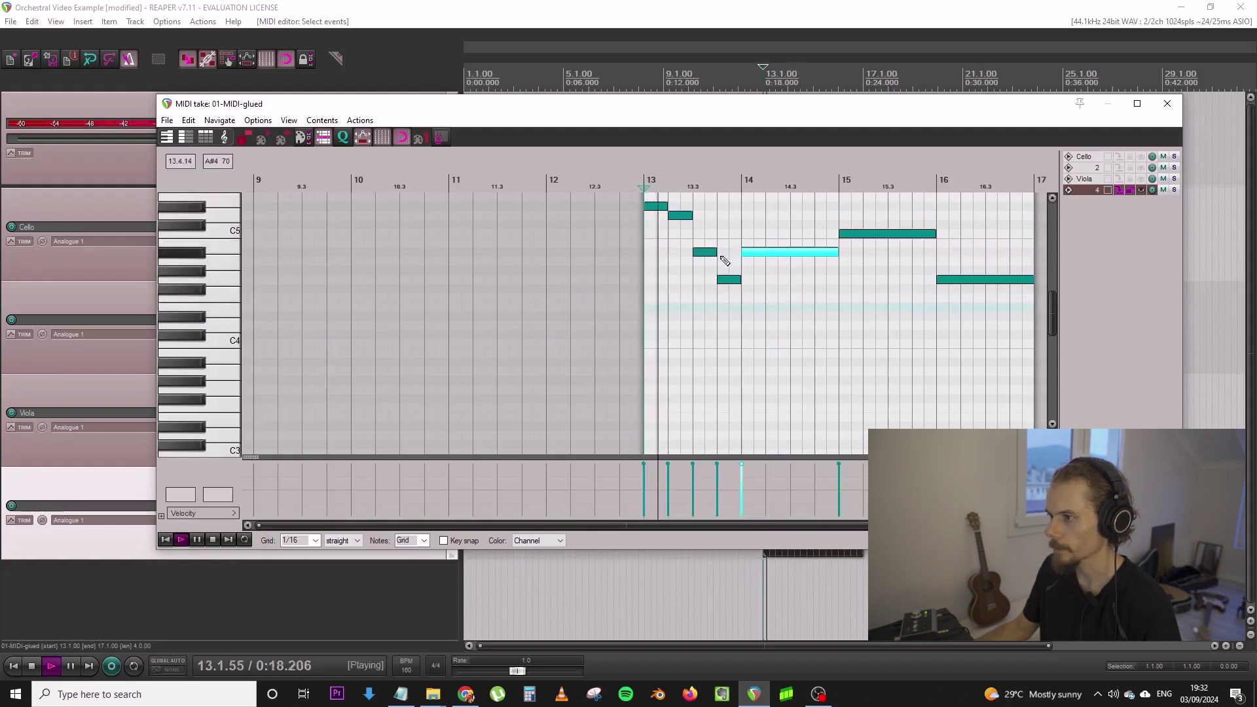
key("space")
Split the violin note in bar 14 into one-beat notes on A#4, G4, D#4 and D4
scroll(523, 293, "up", 1)
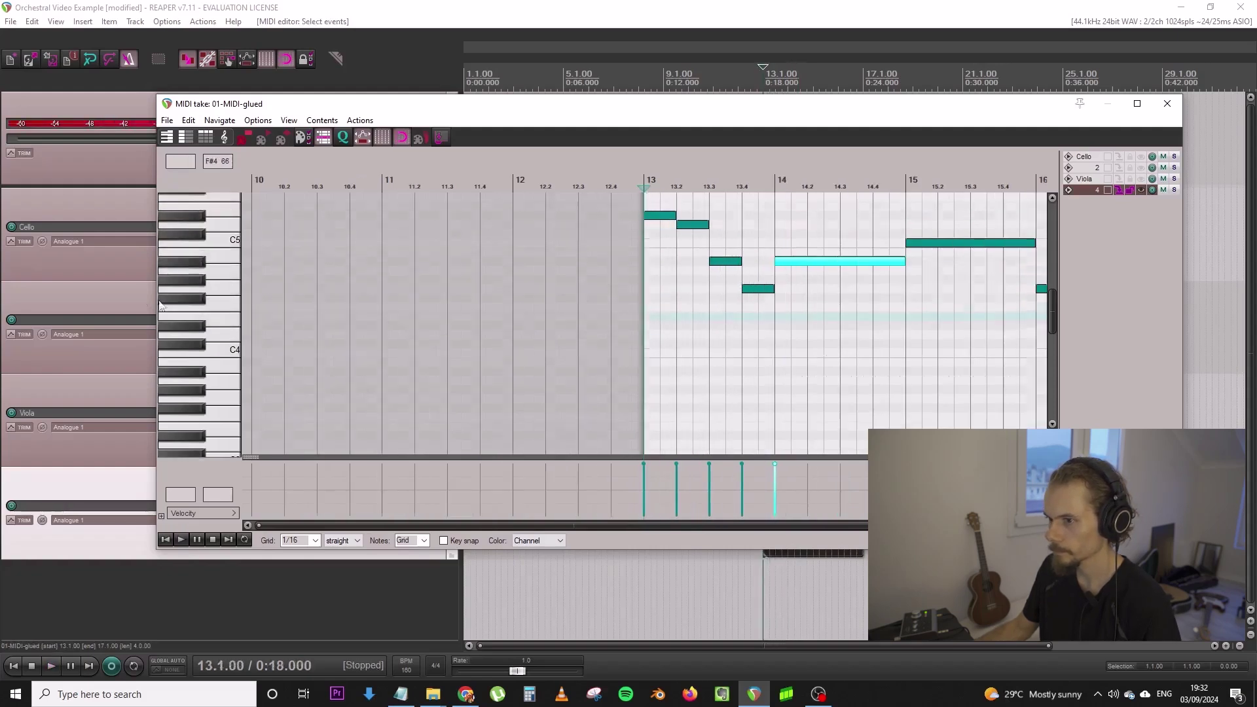
scroll(412, 293, "down", 4)
scroll(771, 290, "up", 2)
left_click(716, 256)
key("s")
left_click_drag(722, 265, 739, 327)
left_click(724, 278)
key("s")
left_click(735, 320)
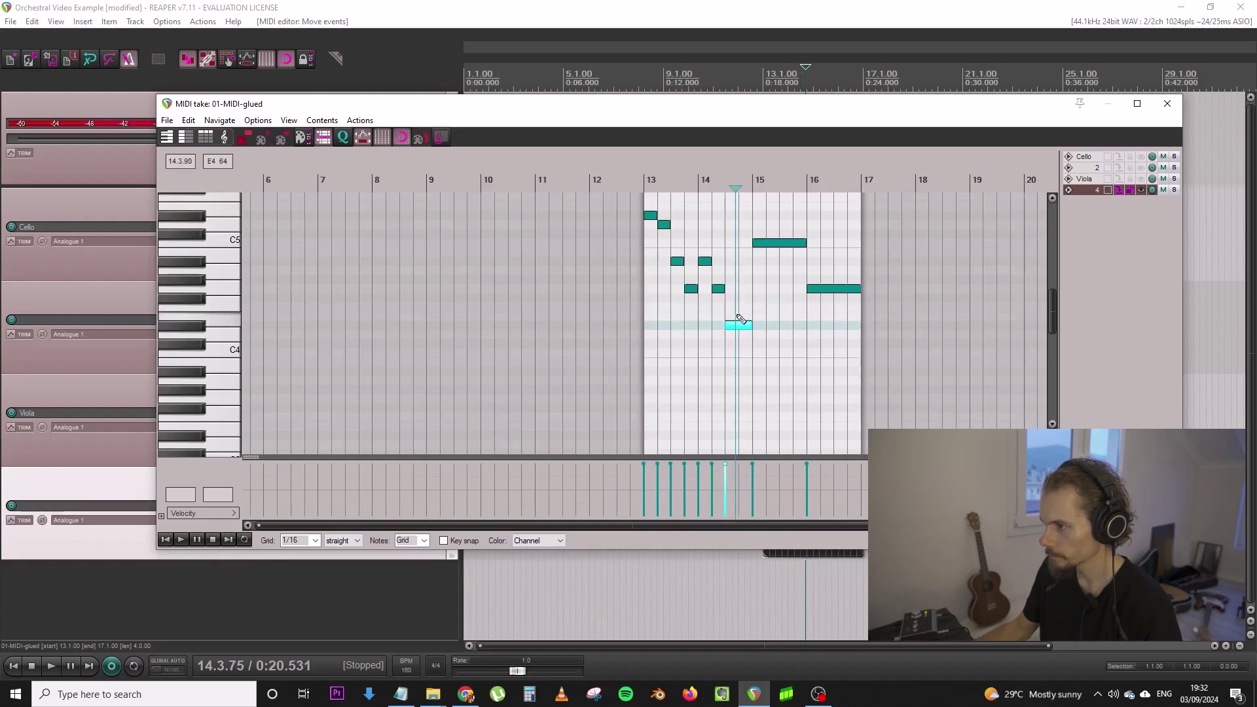
scroll(805, 333, "up", 3)
left_click(670, 327)
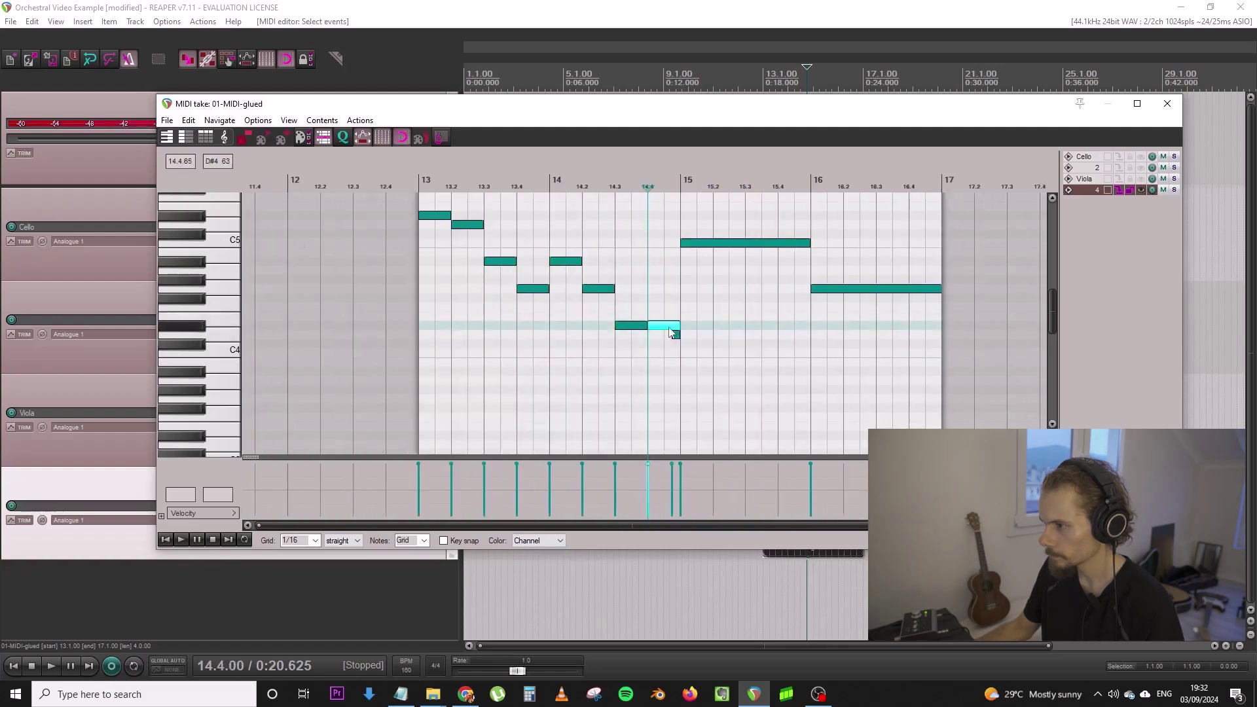
left_click_drag(677, 331, 672, 337)
Split the violin note in bar 15 into one-beat notes descending through C5, A#4, G#4 and G4
left_click(712, 234)
left_click(712, 243)
key("s")
left_click(714, 235)
left_click_drag(728, 243, 924, 245)
left_click(748, 253)
key("s")
left_click(780, 279)
key("s")
Split the violin note in bar 16 into one-beat notes on G4, G#4, A#4 and C5, and play from bar 13
left_click(844, 269)
key("s")
left_click(879, 270)
key("s")
key("ctrl+z")
left_click(912, 244)
key("s")
key("w")
key("space")
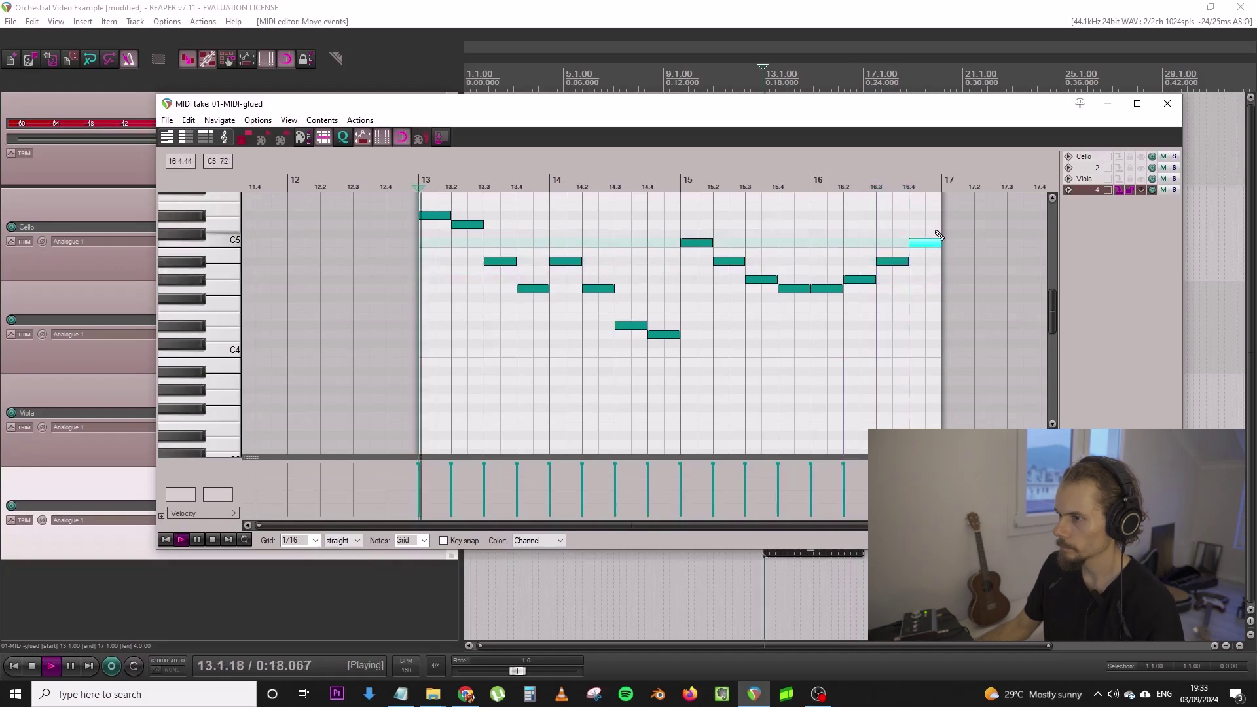
Transpose all the violin notes in the item up one octave and play them from bar 13
left_click(1169, 105)
key("space")
double_click(766, 476)
key("ctrl+a")
scroll(243, 287, "up", 3)
left_click_drag(435, 370, 443, 267)
key("w")
key("space")
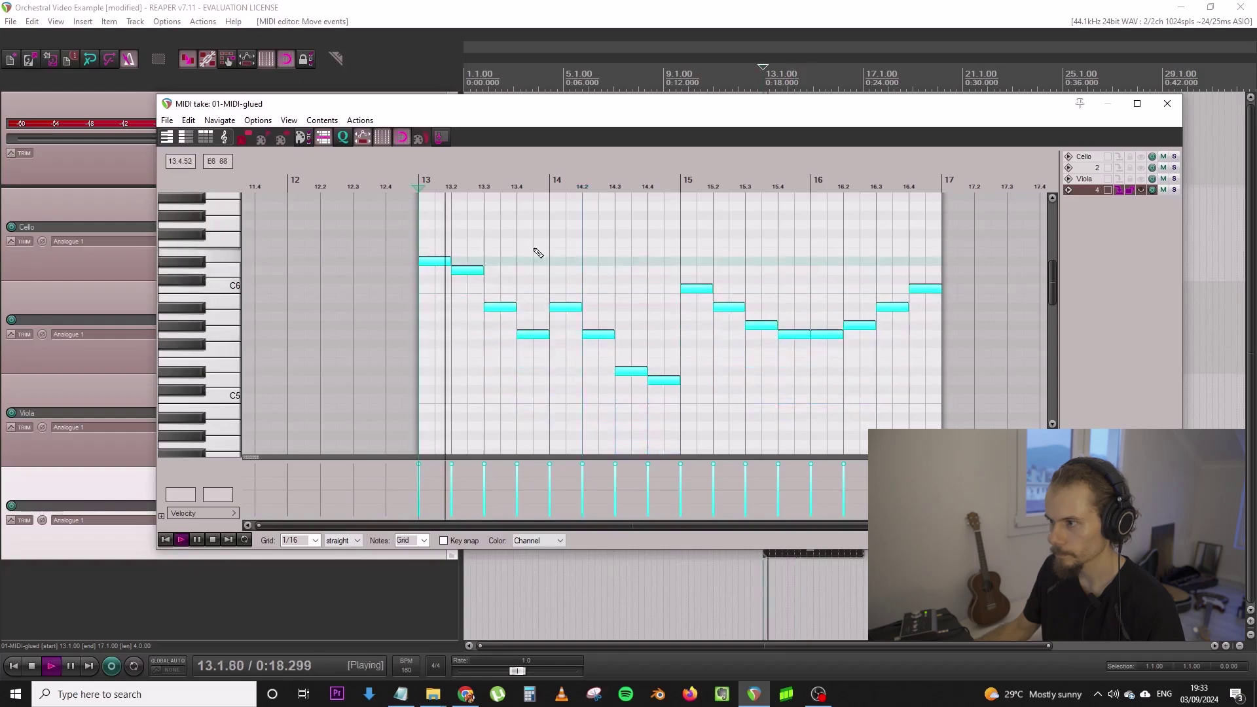
Close the MIDI editor, raise the volume of track 4 slightly, and stop playback
left_click(1167, 104)
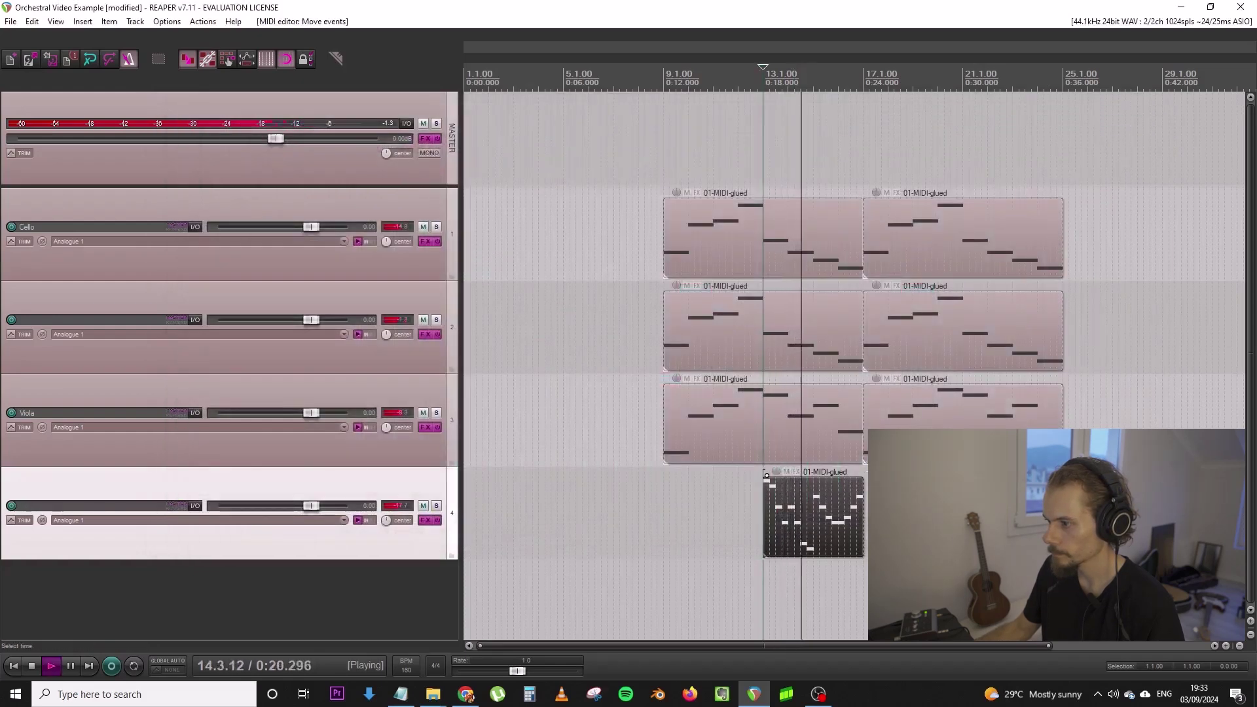
left_click_drag(311, 506, 320, 507)
key("space")
Play the violin part from bar 15 and lower the notes in bar 16 so the melody keeps descending
double_click(821, 521)
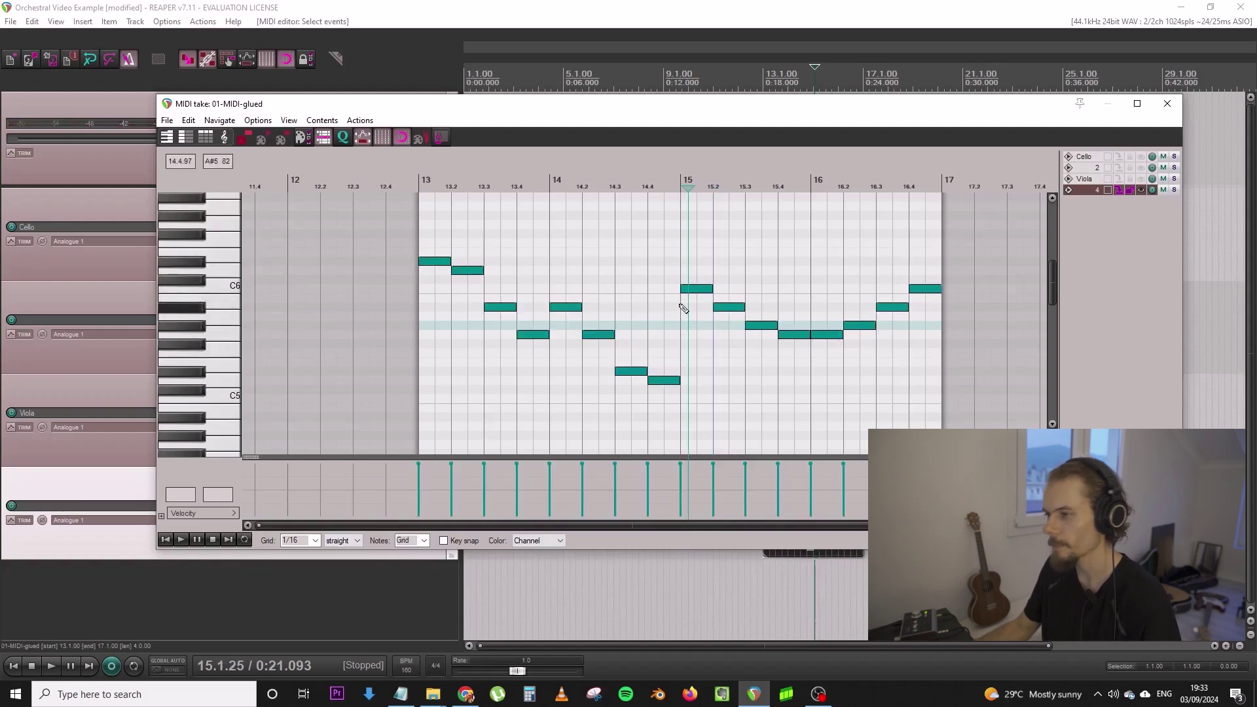
key("space")
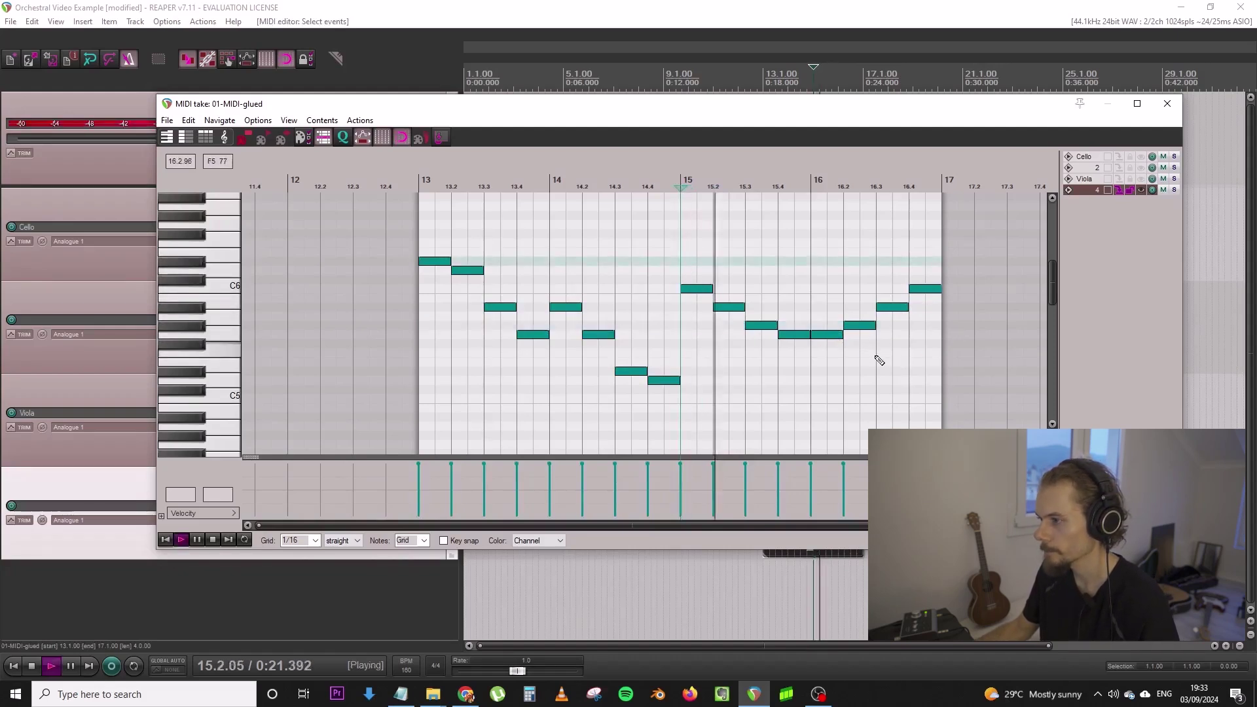
key("space")
left_click_drag(828, 331, 858, 372)
left_click_drag(892, 306, 886, 382)
left_click_drag(927, 288, 931, 402)
key("space")
Close the MIDI editor, check track 2 in solo, and rename it Timpani
left_click(1166, 102)
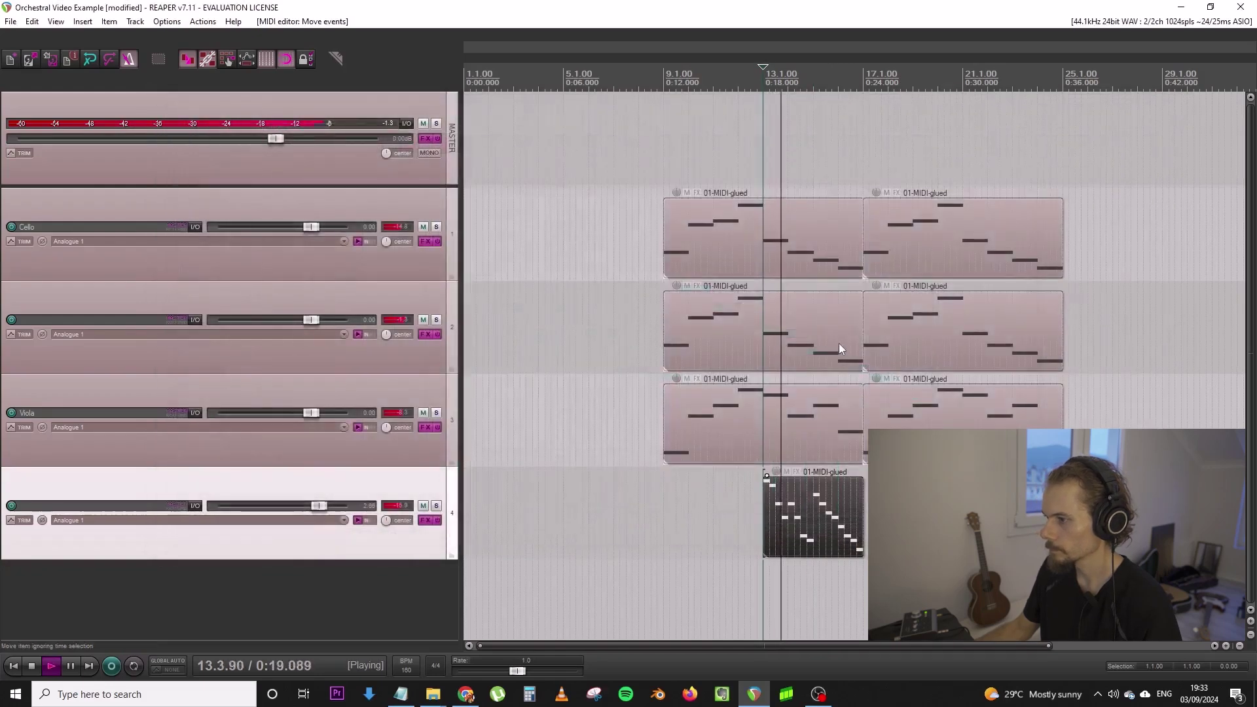
left_click(436, 319)
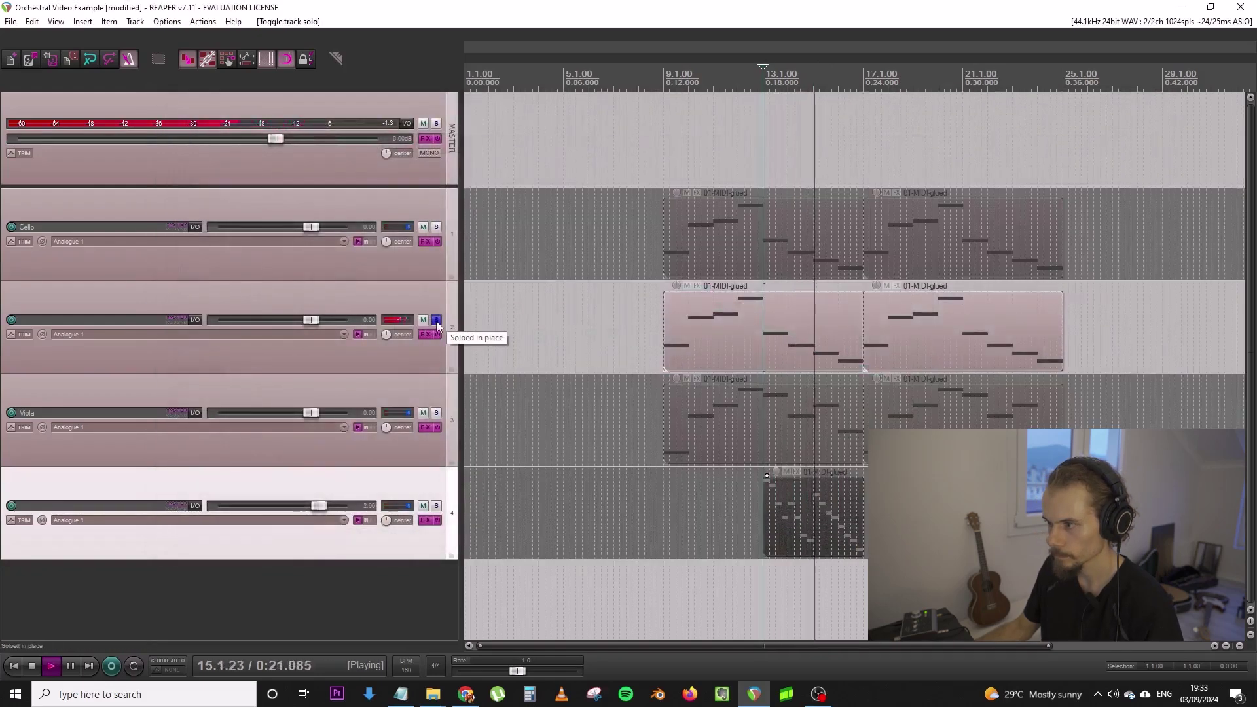
left_click(436, 320)
double_click(133, 323)
type("Timpani")
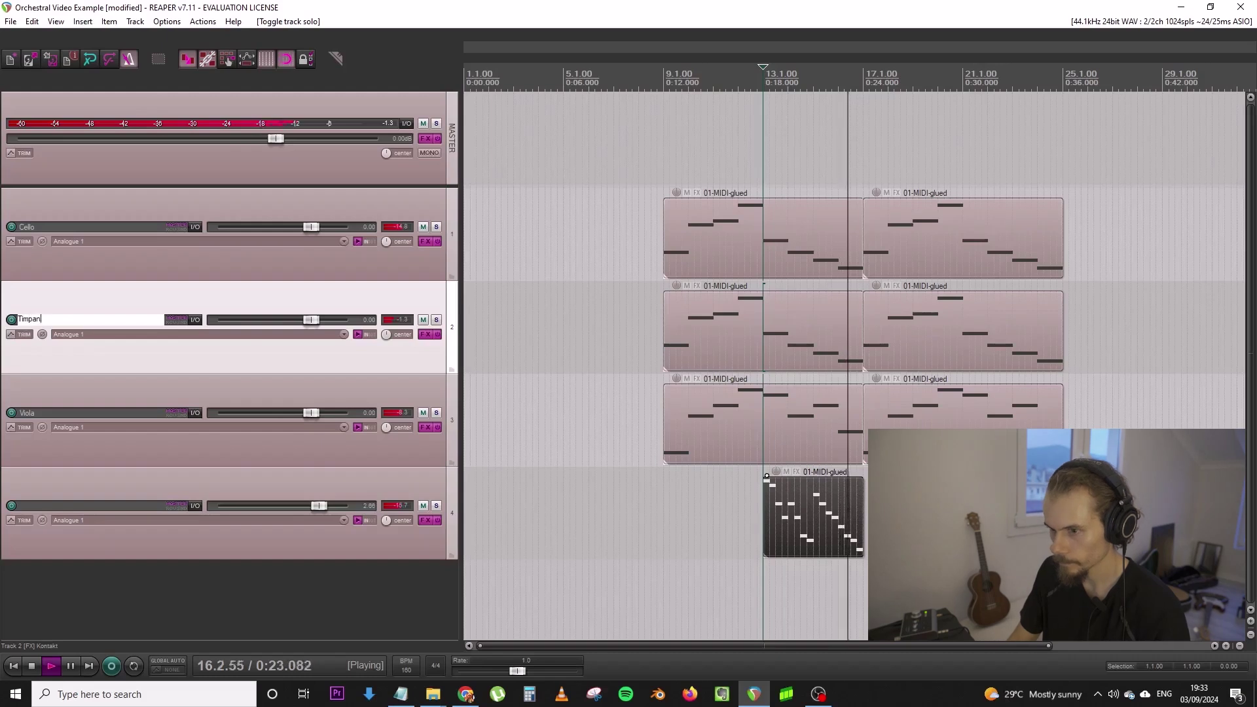
Finish naming the Timpani track, stop playback, move it above Cello, and name the fourth track Violin
key("Return")
key("space")
left_click_drag(344, 216, 343, 217)
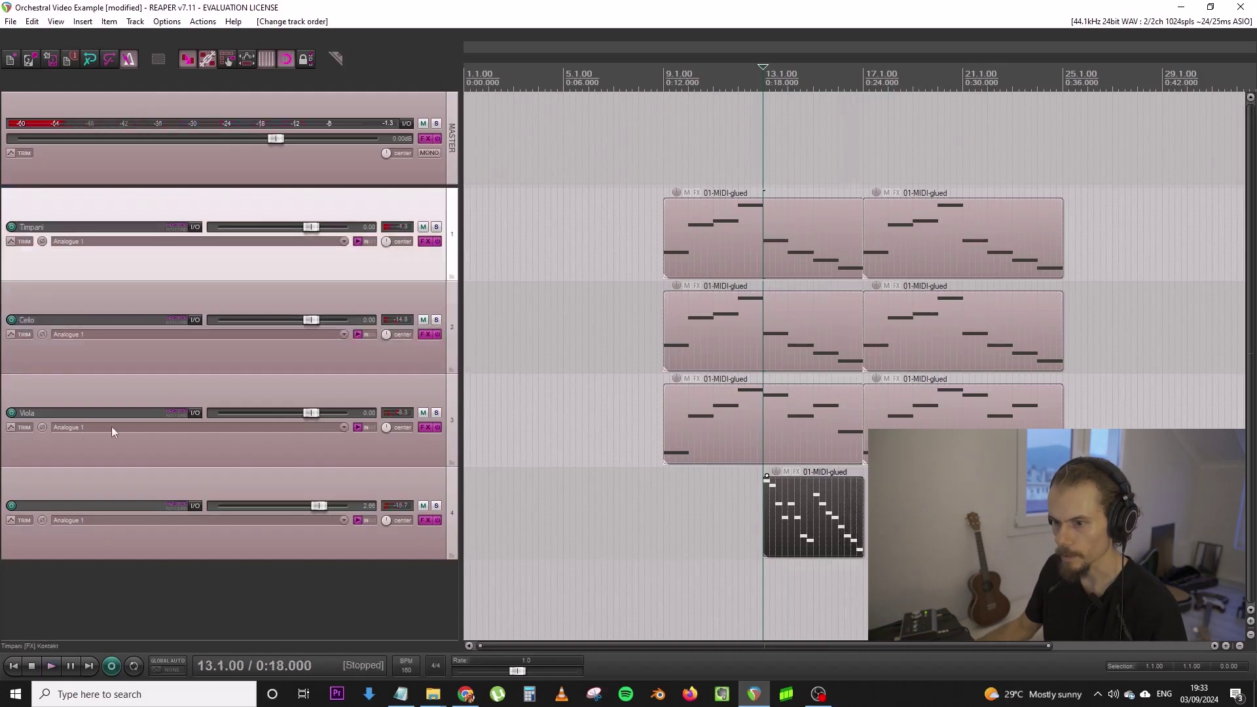
double_click(65, 507)
type("Violin")
key("Return")
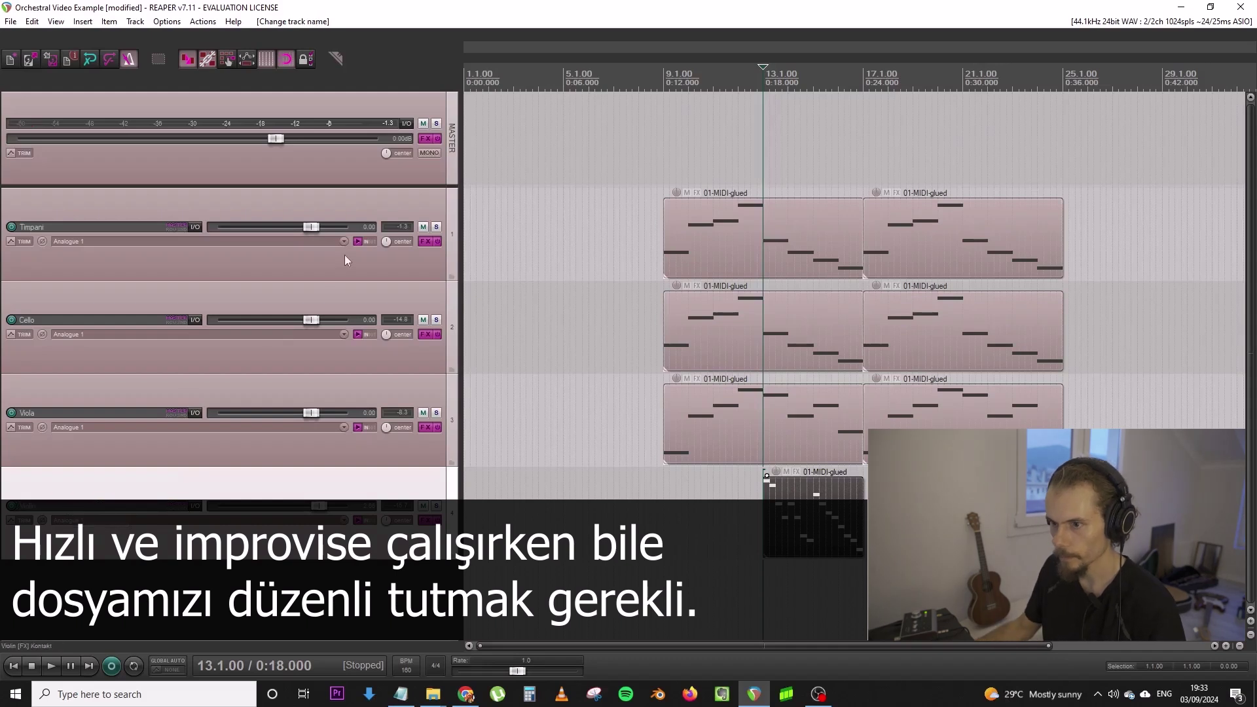
Add a track named Drums above Timpani and nest Timpani inside it as a folder child
left_click(403, 182)
key("ctrl+t")
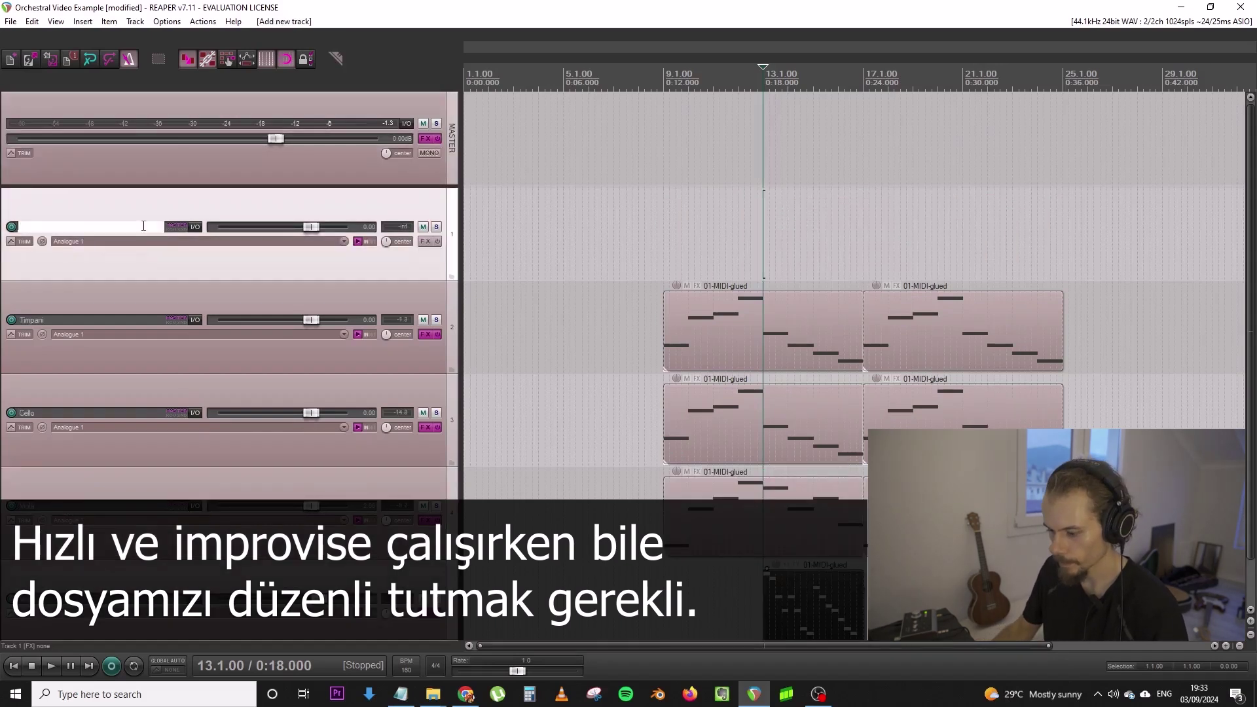
type("Drums")
key("Return")
left_click_drag(256, 298, 375, 265)
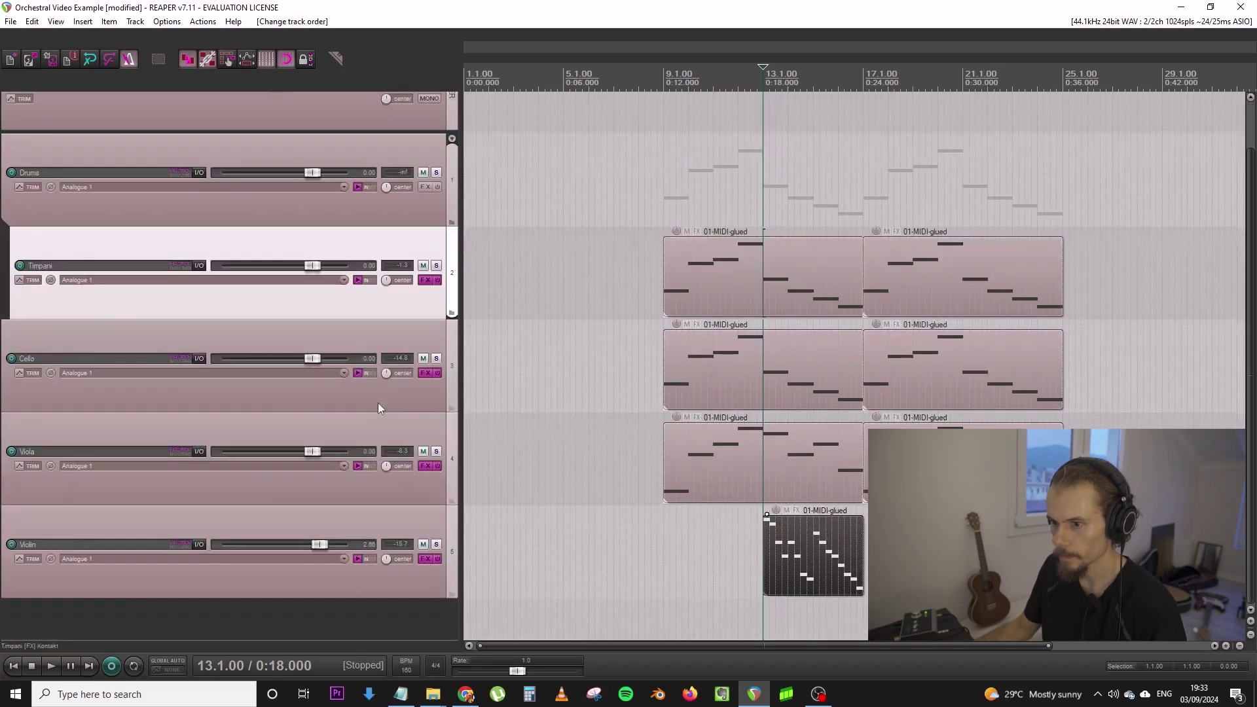
Add a track named Strings below Timpani and nest the Cello, Viola and Violin tracks inside it
left_click(451, 328)
left_click(455, 312)
key("ctrl+t")
left_click(449, 445)
scroll(449, 445, "down", 2)
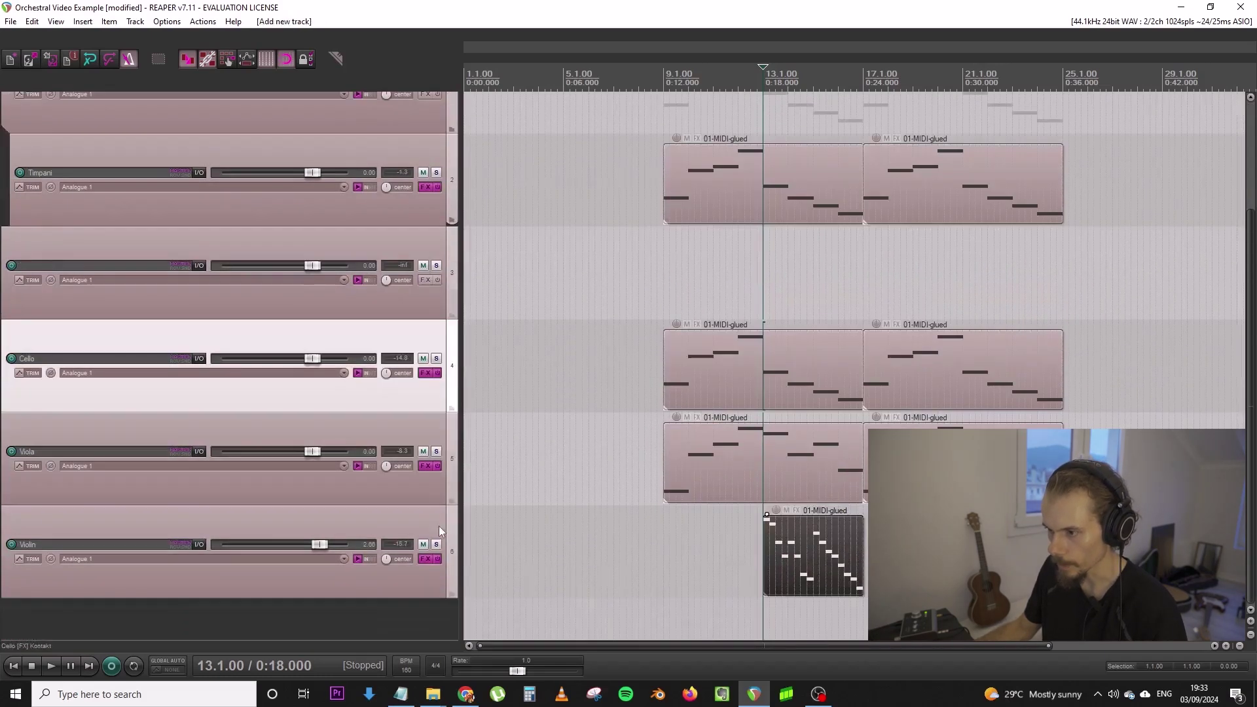
left_click(440, 529, "shift")
left_click_drag(448, 338, 412, 280)
double_click(138, 267)
type("Strings")
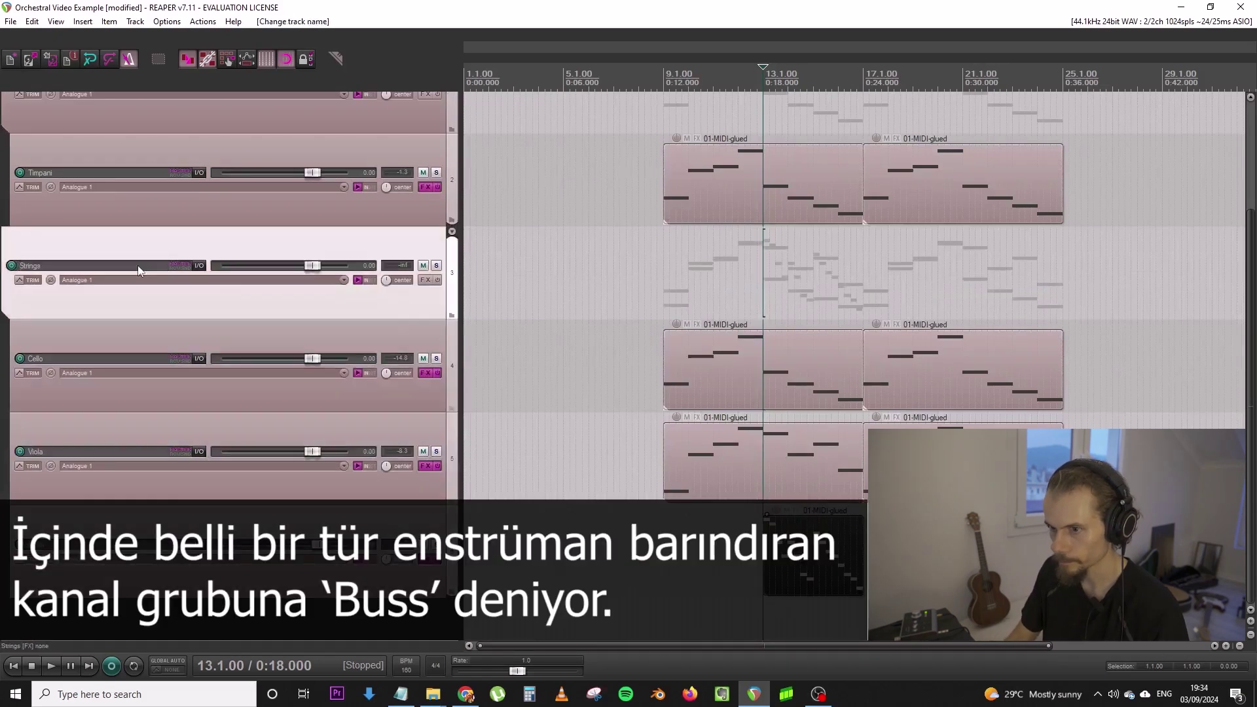
Play the arrangement from bar 13 and listen to the Cello track in solo
key("space")
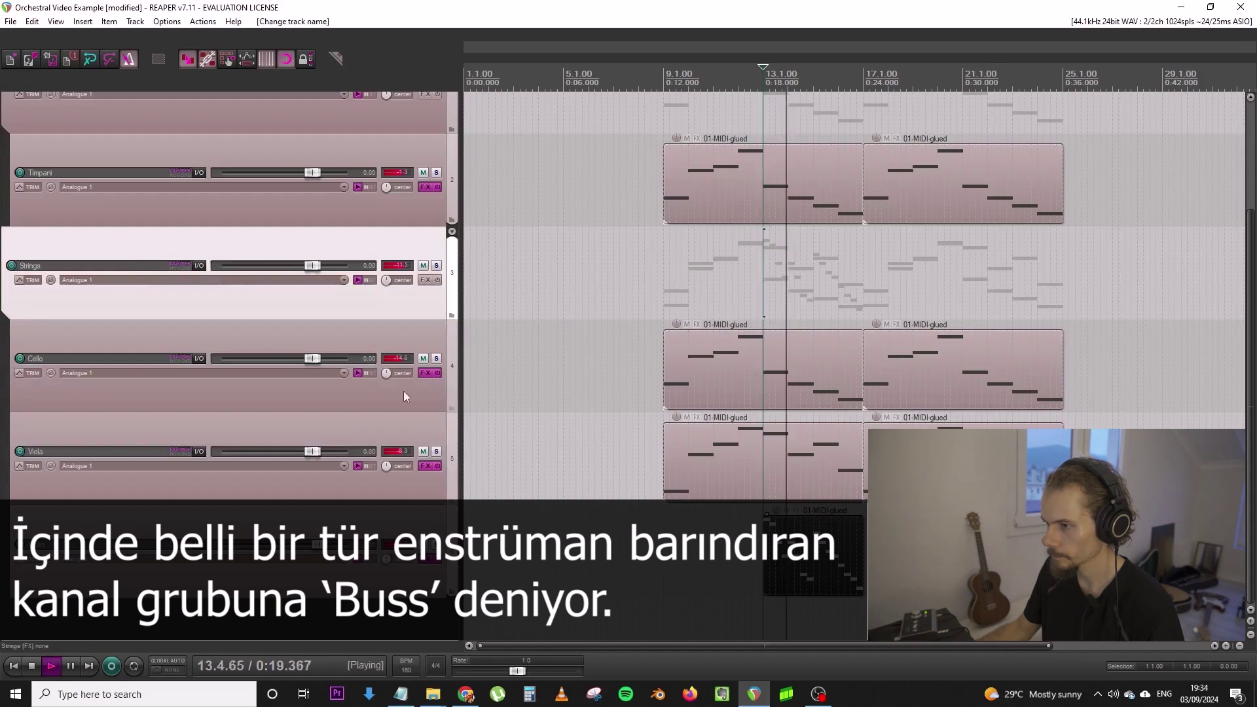
left_click(437, 359)
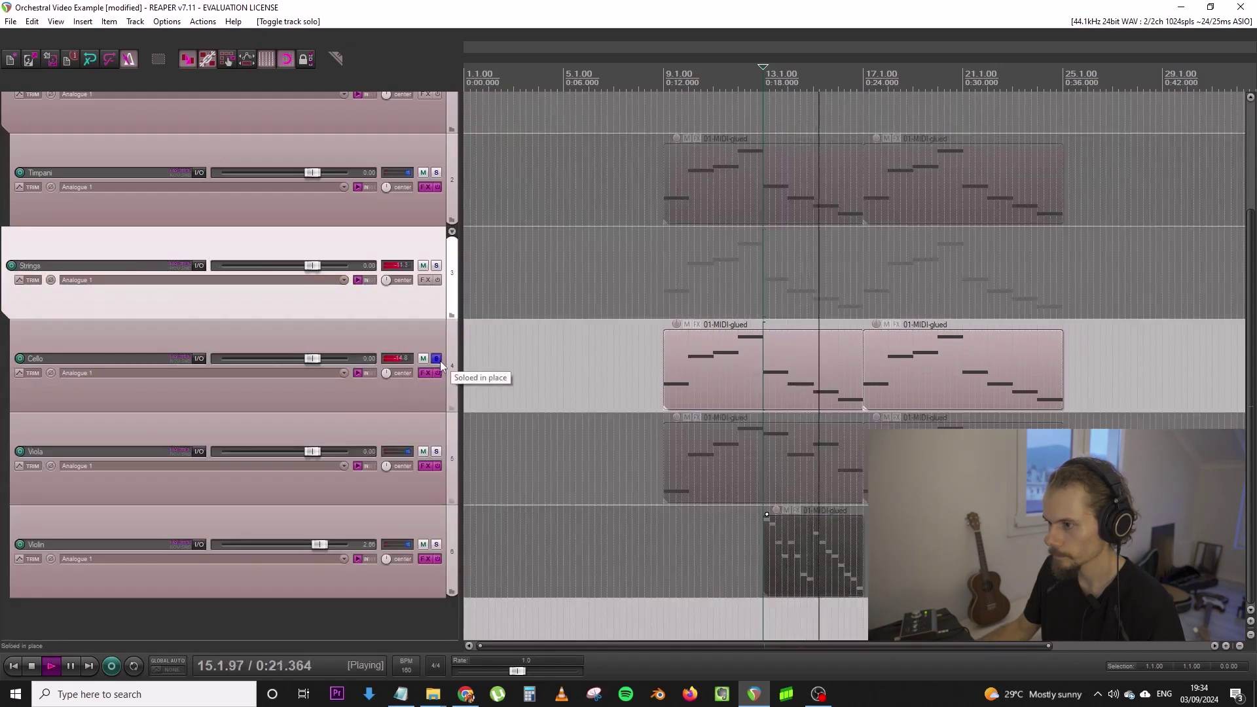
key("space")
left_click(438, 359)
Lower Dynamics and Expression in the Kontakt instruments of Cello and Viola, with Expression at 50% for Cello and 69% for Viola
left_click(430, 377)
scroll(956, 339, "down", 2)
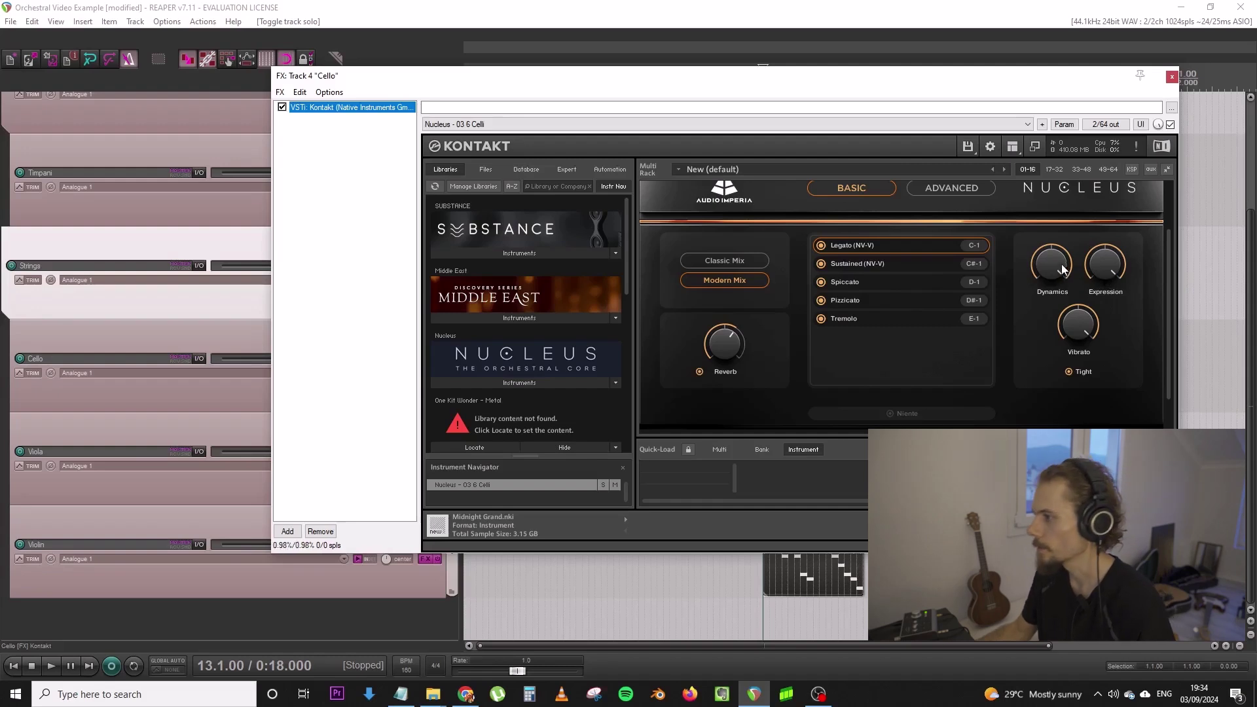
scroll(1048, 265, "up", 2)
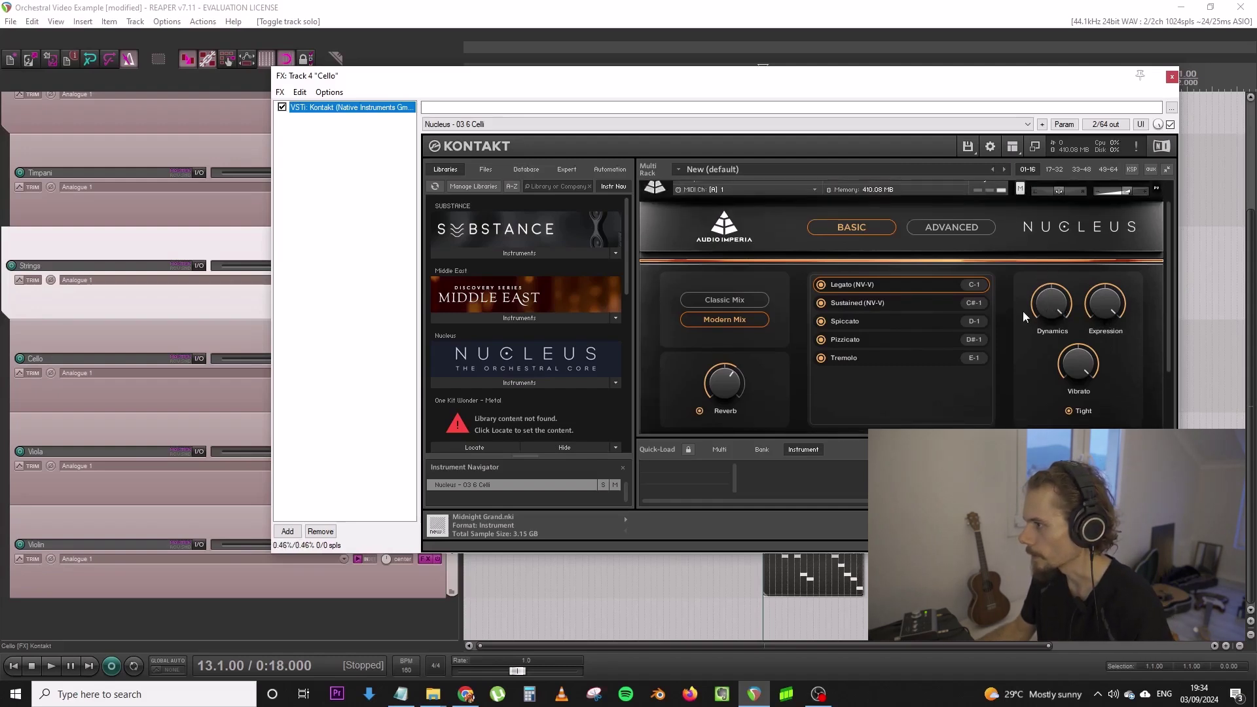
scroll(1022, 315, "down", 1)
left_click_drag(1055, 280, 1080, 383)
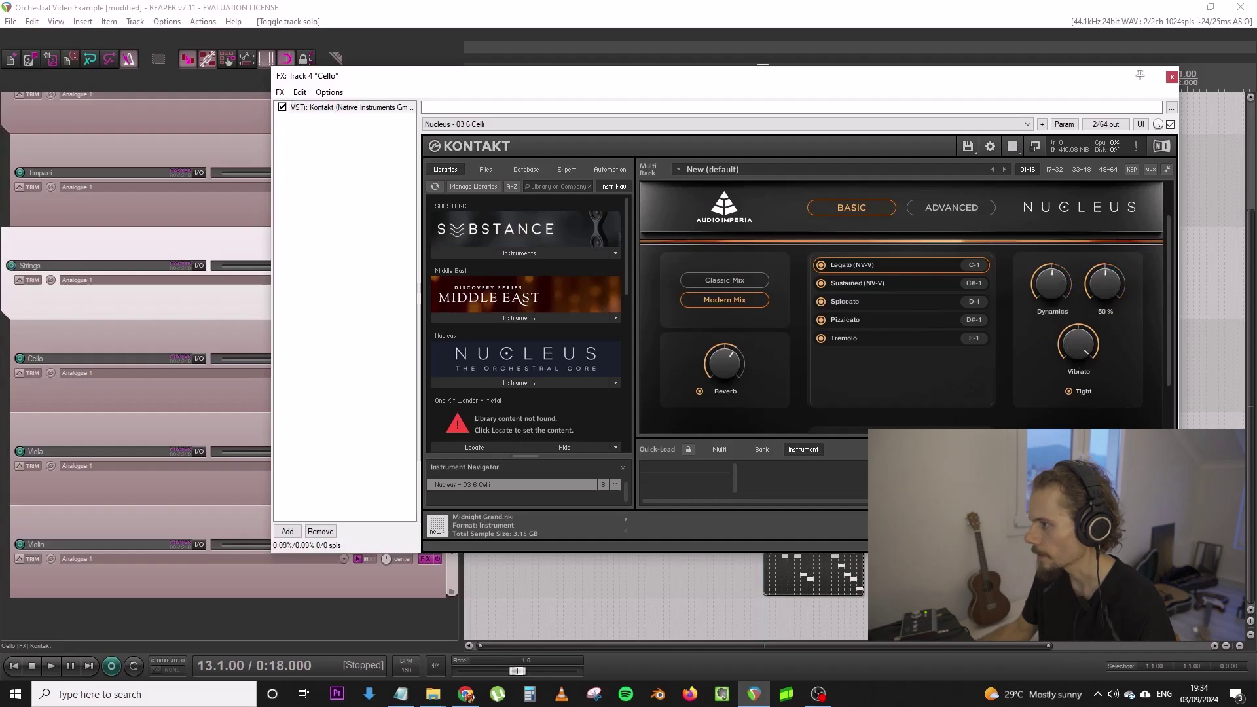
left_click(1172, 77)
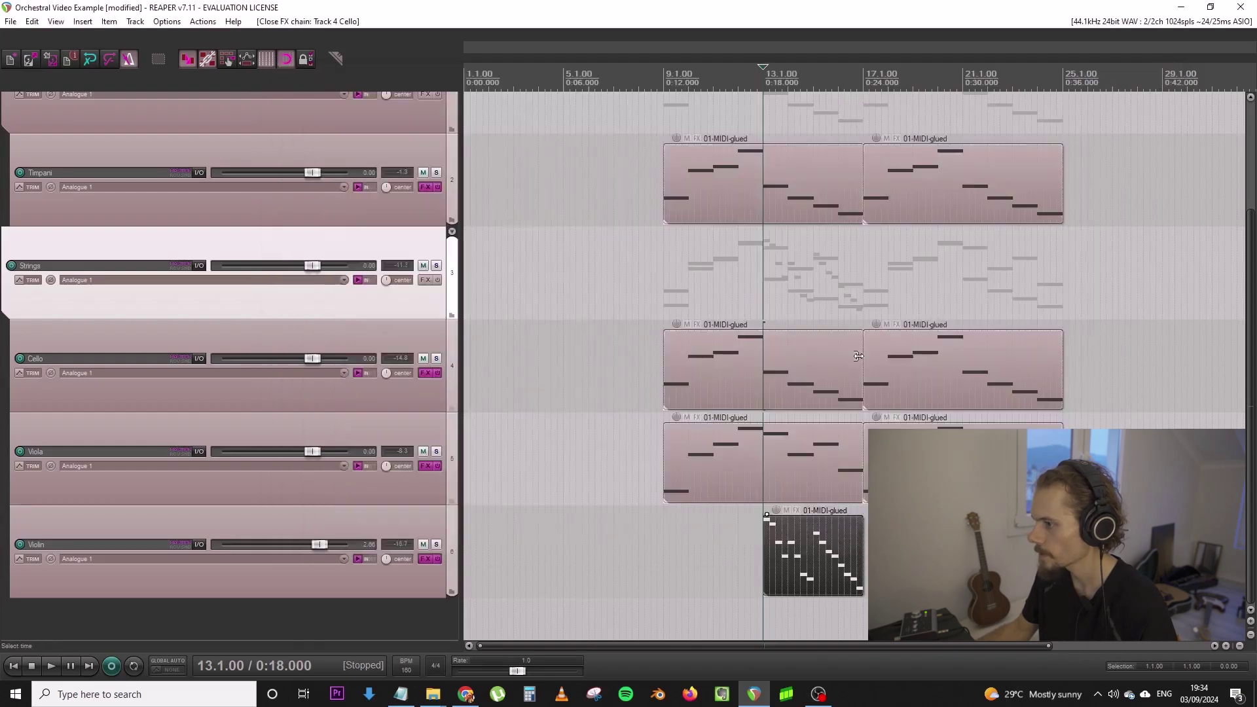
left_click(424, 466)
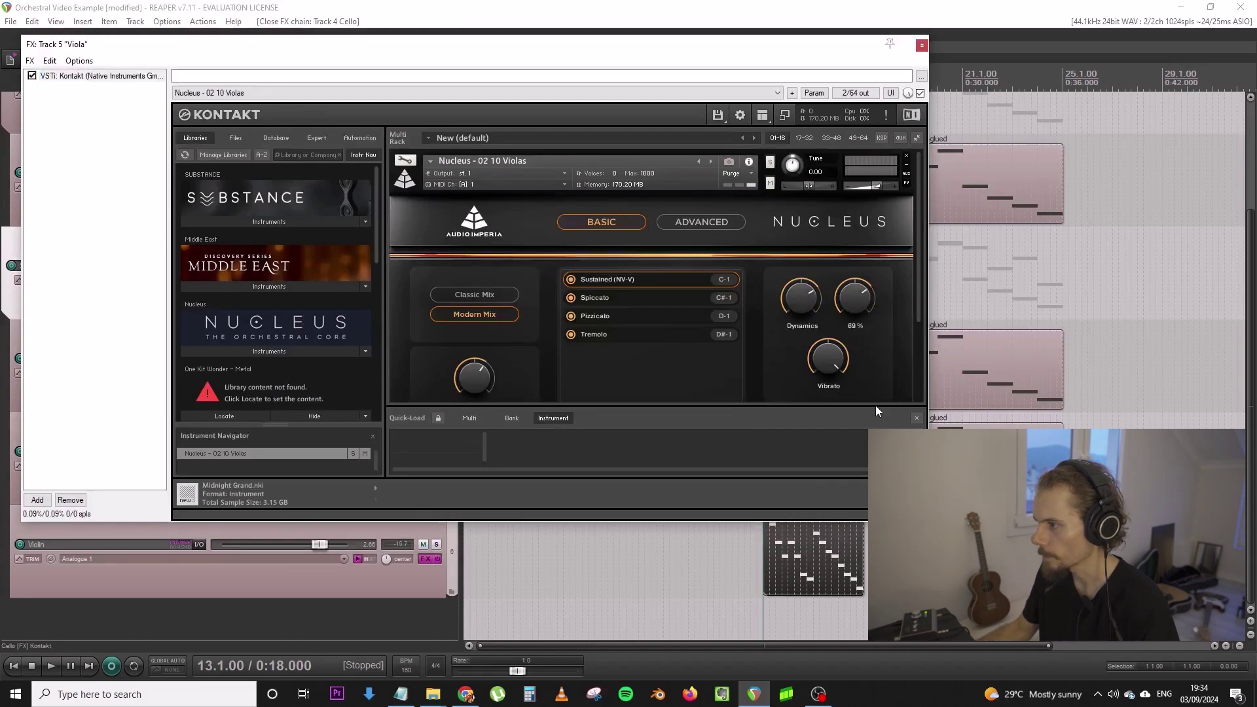
left_click(921, 45)
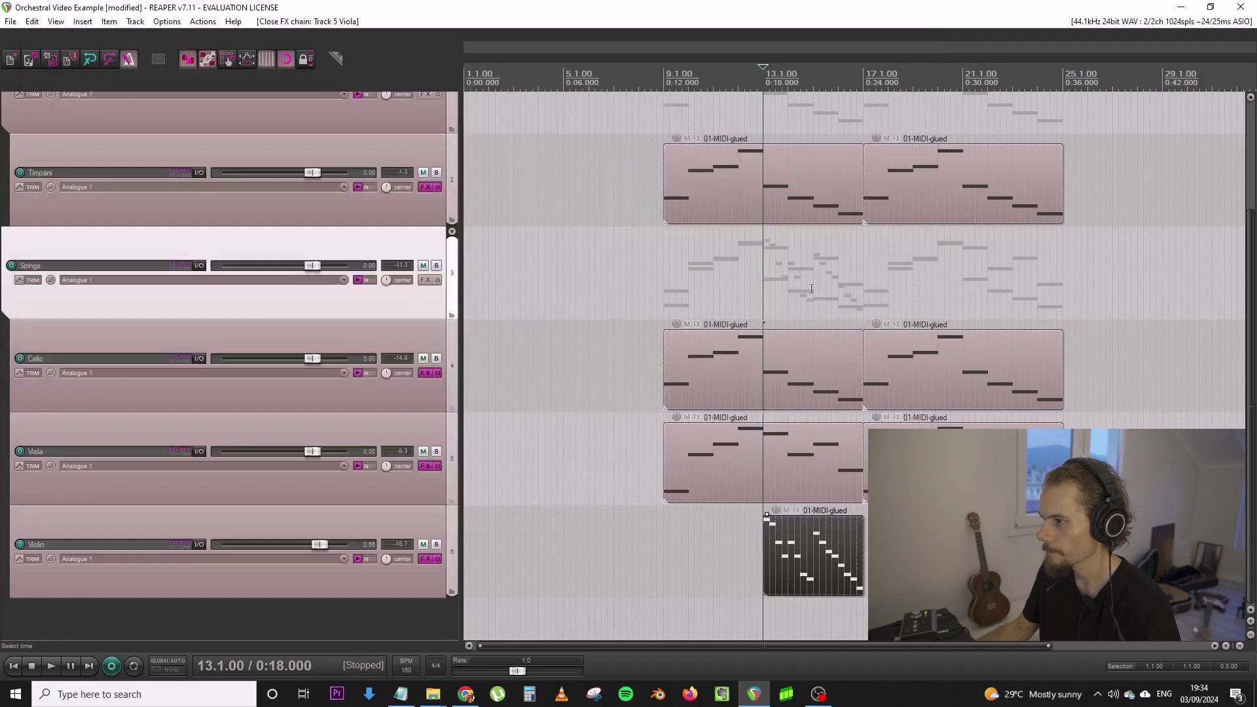
Play from bar 9 and raise the Cello and Viola track volumes together to just under 4 dB
left_click(664, 290)
key("space")
scroll(664, 290, "down", 2)
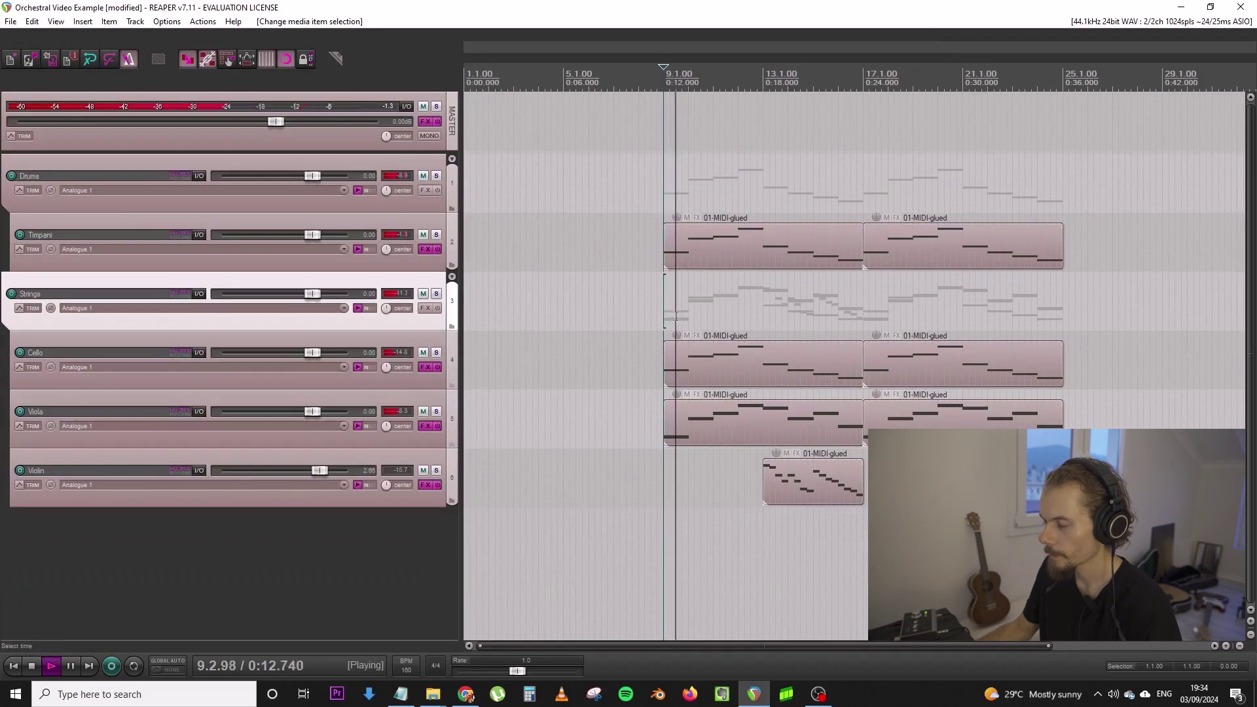
left_click(398, 386)
left_click(396, 396, "ctrl")
left_click_drag(313, 353, 323, 353)
key("space")
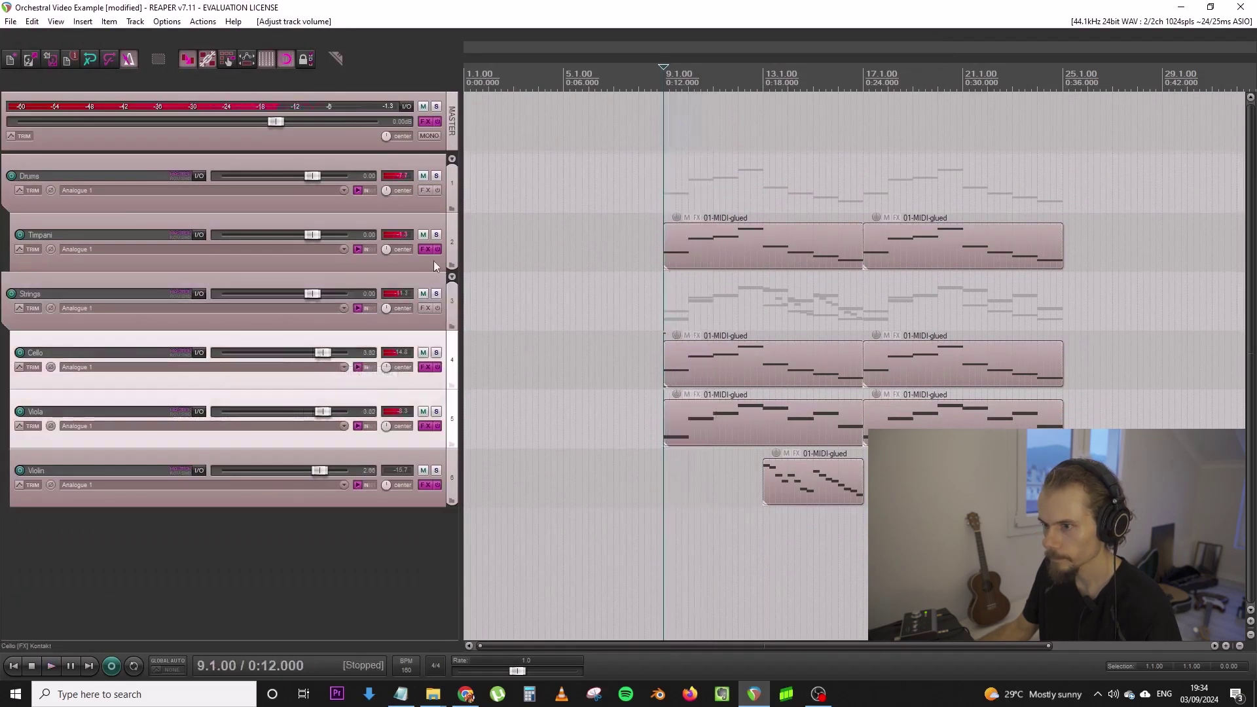
Glue the two MIDI items on the Timpani track into one item
left_click_drag(883, 256, 882, 255)
right_click(882, 255)
left_click(906, 430)
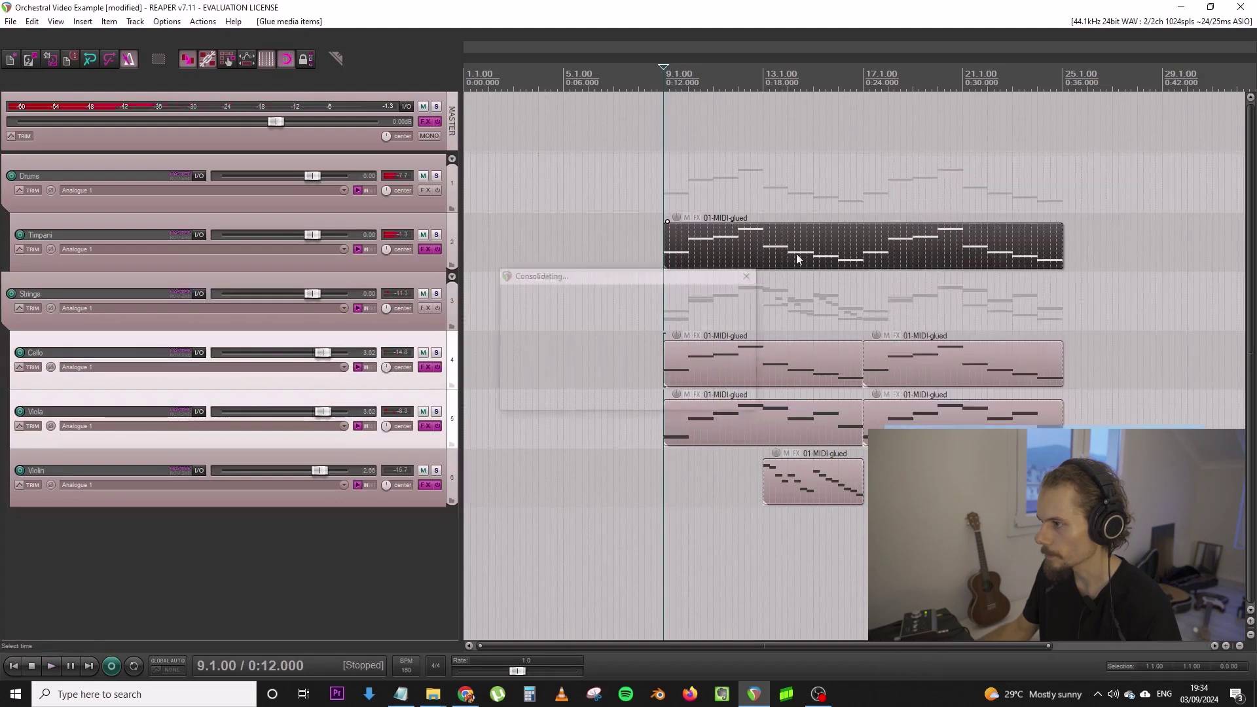
Lower the velocity of all notes in the Timpani item slightly, audition it from bar 9, and close the MIDI editor
double_click(779, 229)
key("ctrl+a")
left_click(246, 464)
scroll(292, 464, "up", 5)
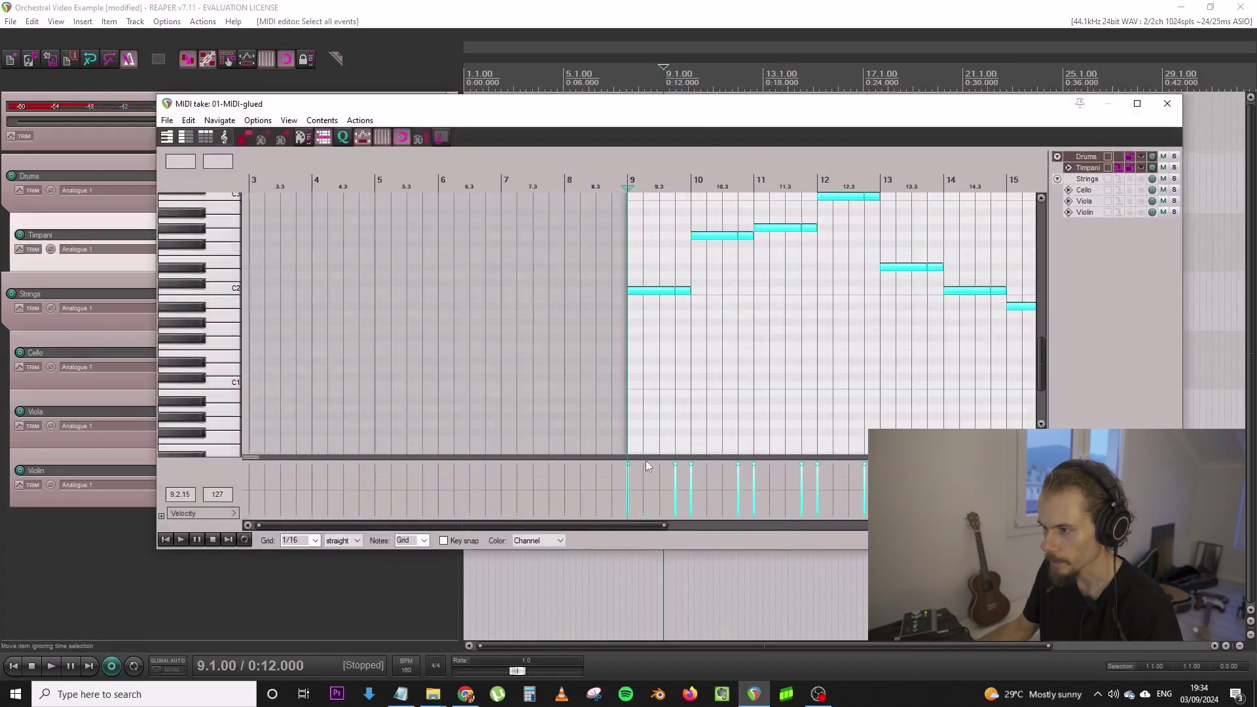
left_click_drag(630, 463, 629, 474)
key("space")
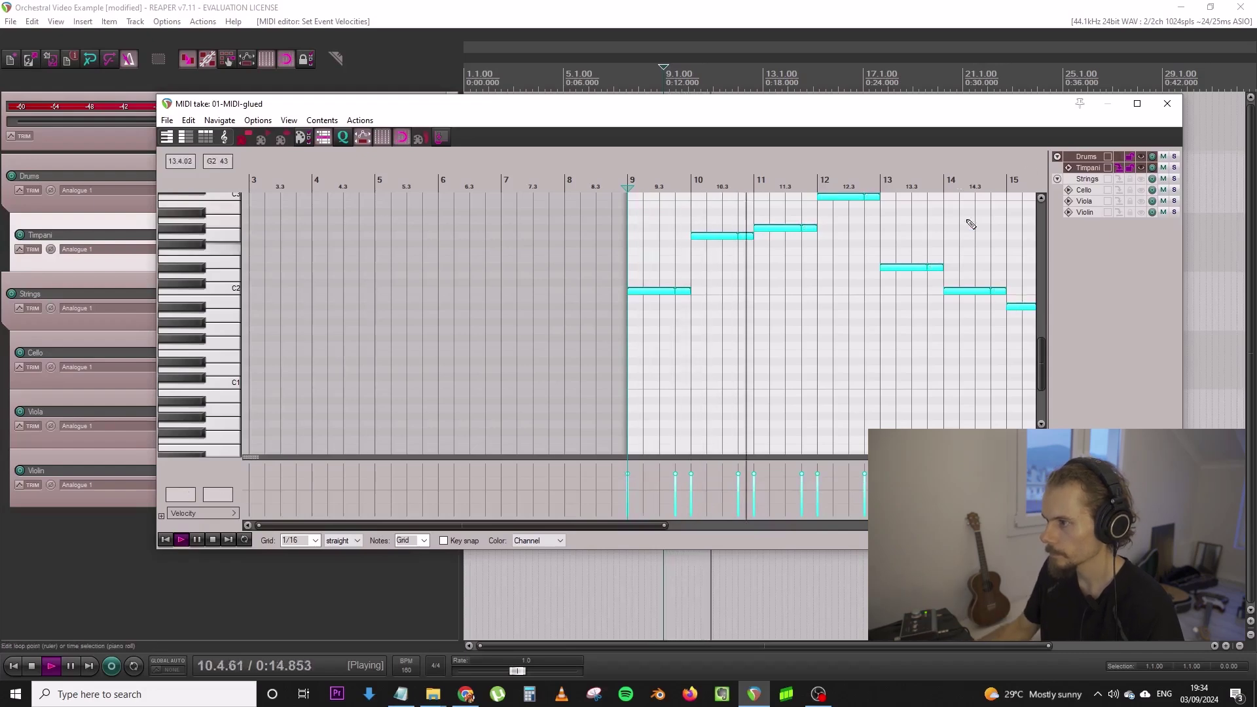
left_click(1166, 103)
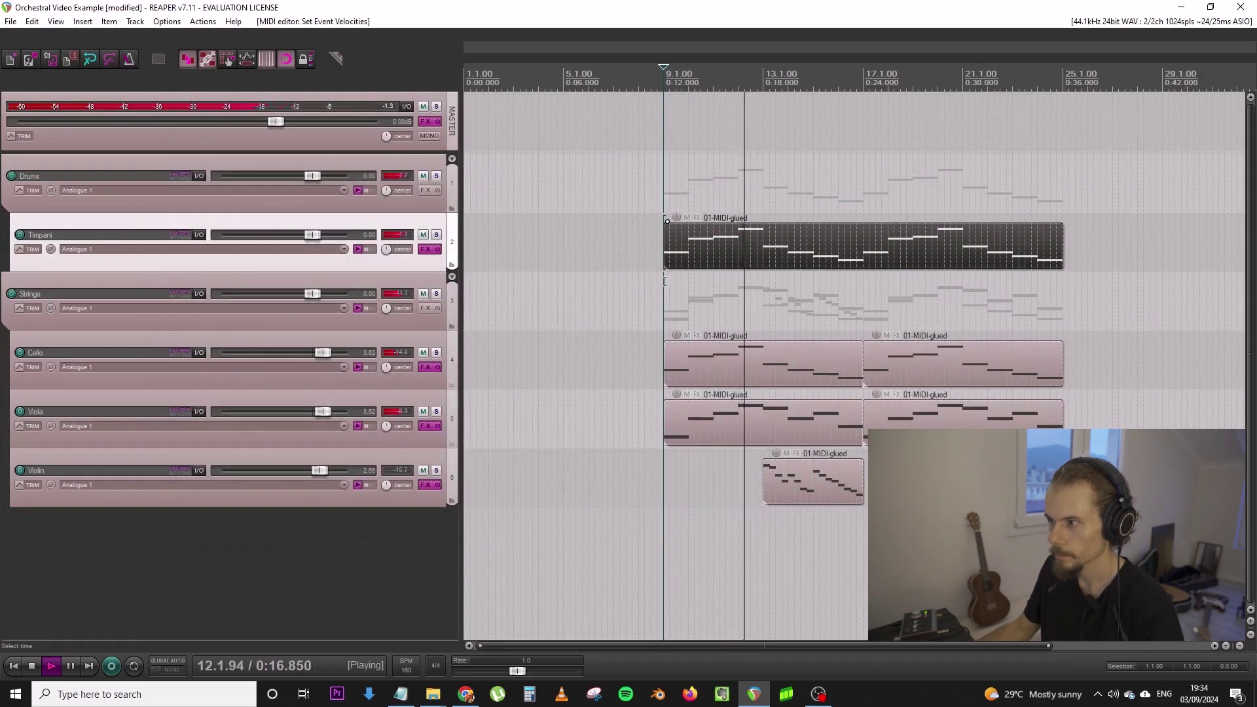
Lower the Violin track's volume to about -2 dB during playback and stop playback
scroll(658, 283, "down", 2)
scroll(659, 283, "up", 1)
left_click(740, 253)
scroll(743, 254, "up", 2)
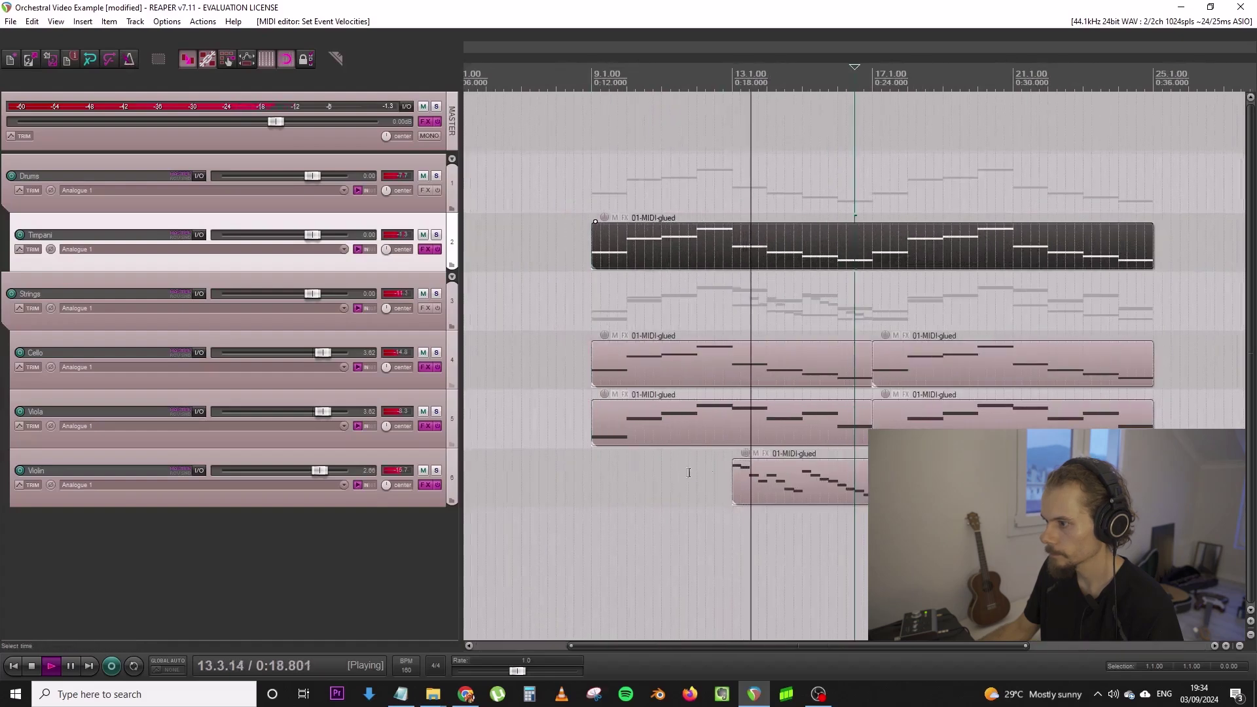
left_click_drag(320, 471, 306, 471)
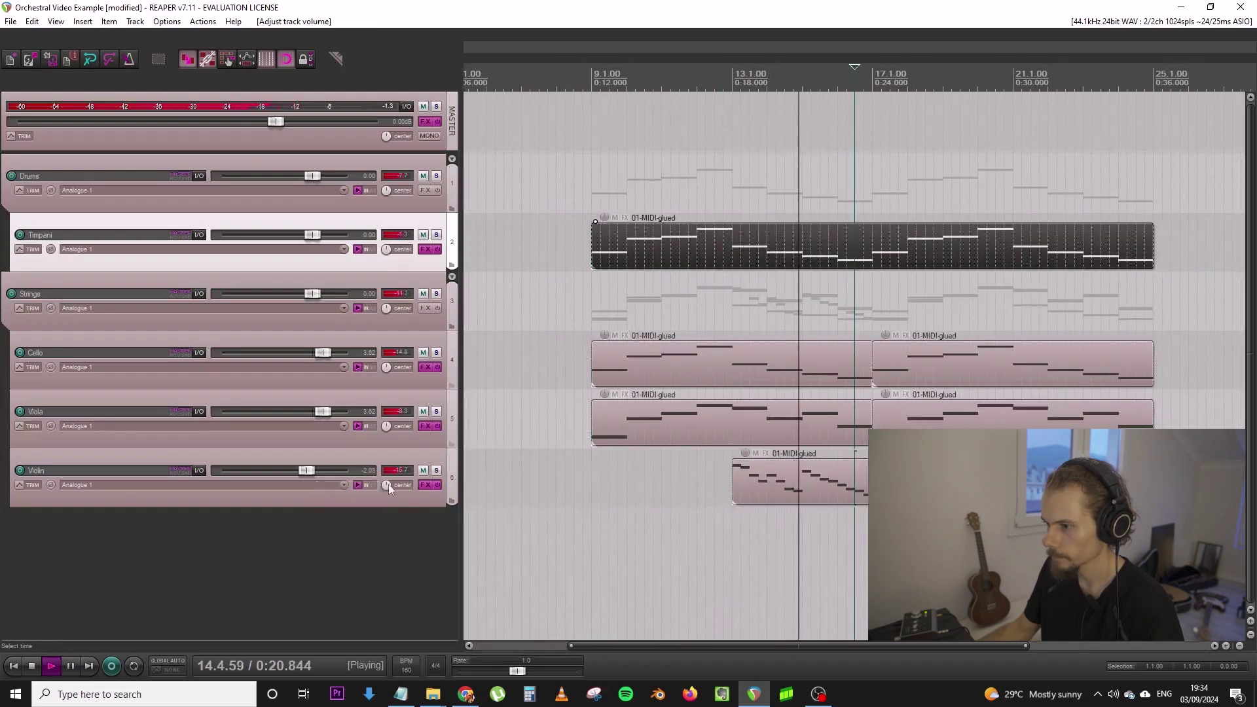
key("space")
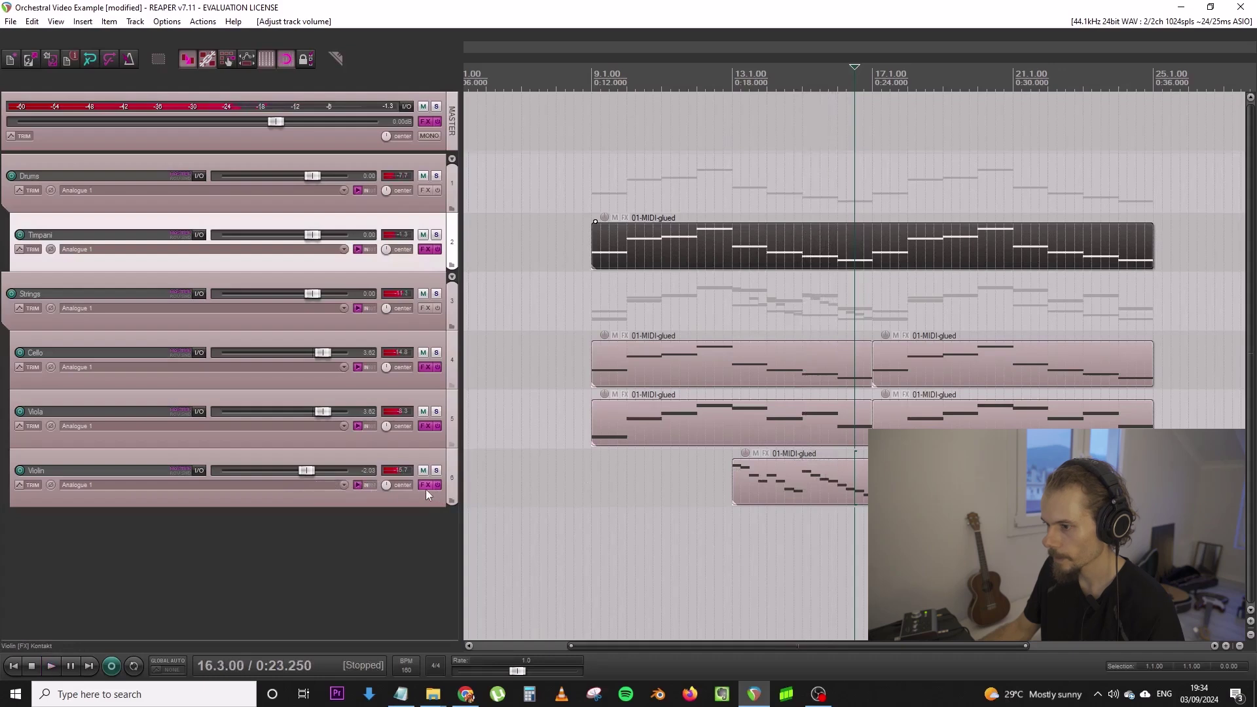
Set both Dynamics and Expression to 80% in the Violin track's Kontakt instrument while it plays, and close the plug-in window
left_click(426, 489)
key("space")
left_click_drag(851, 299, 864, 348)
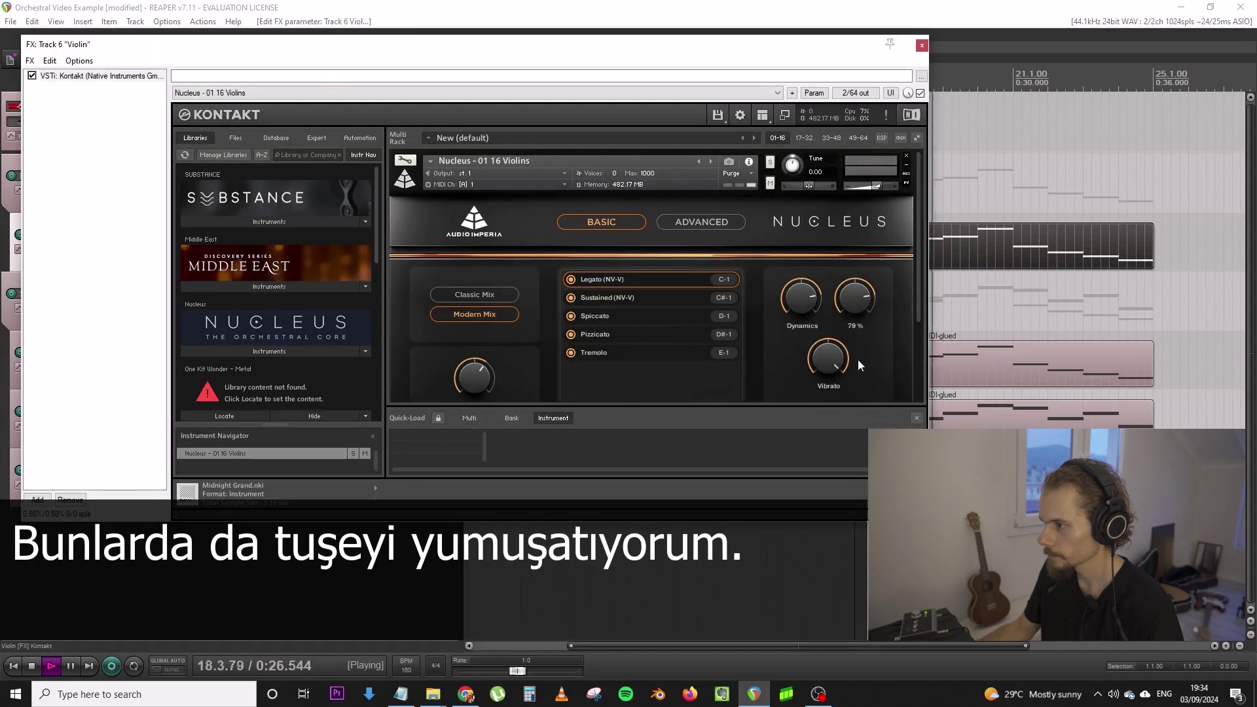
left_click_drag(796, 295, 854, 300)
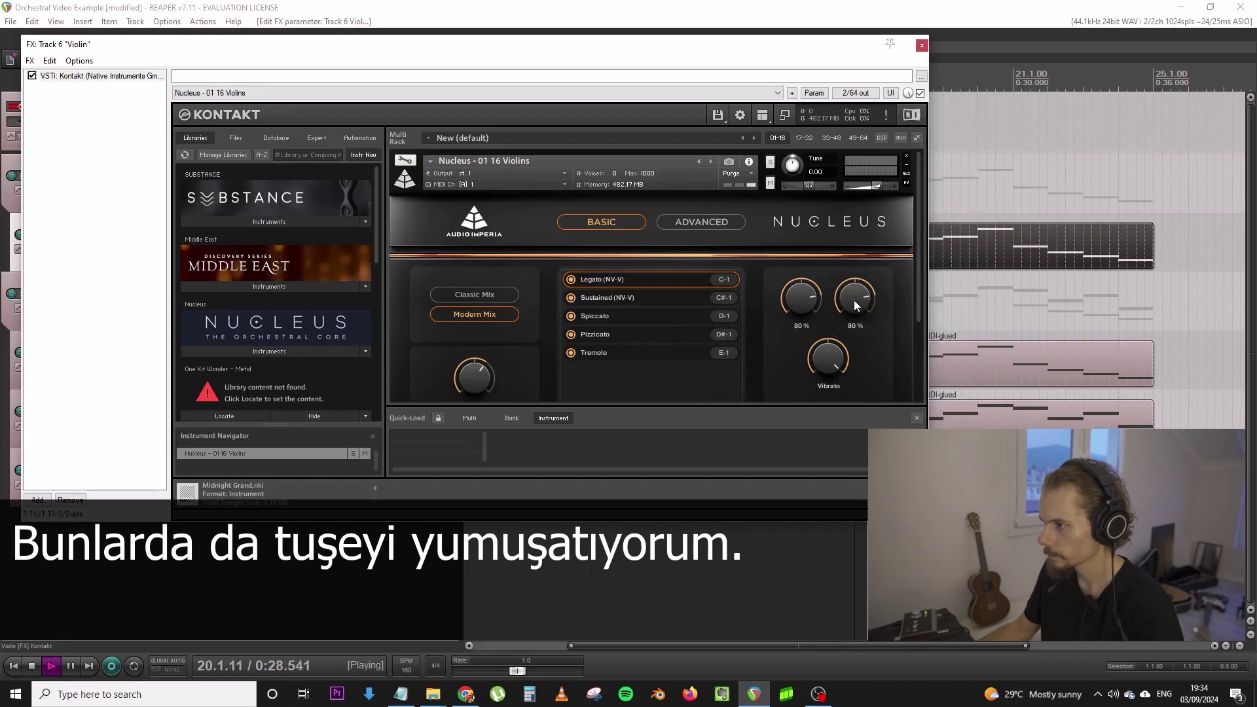
left_click(921, 45)
Add an empty track below Violin, outside the Strings folder
scroll(881, 210, "down", 4)
scroll(867, 224, "down", 2)
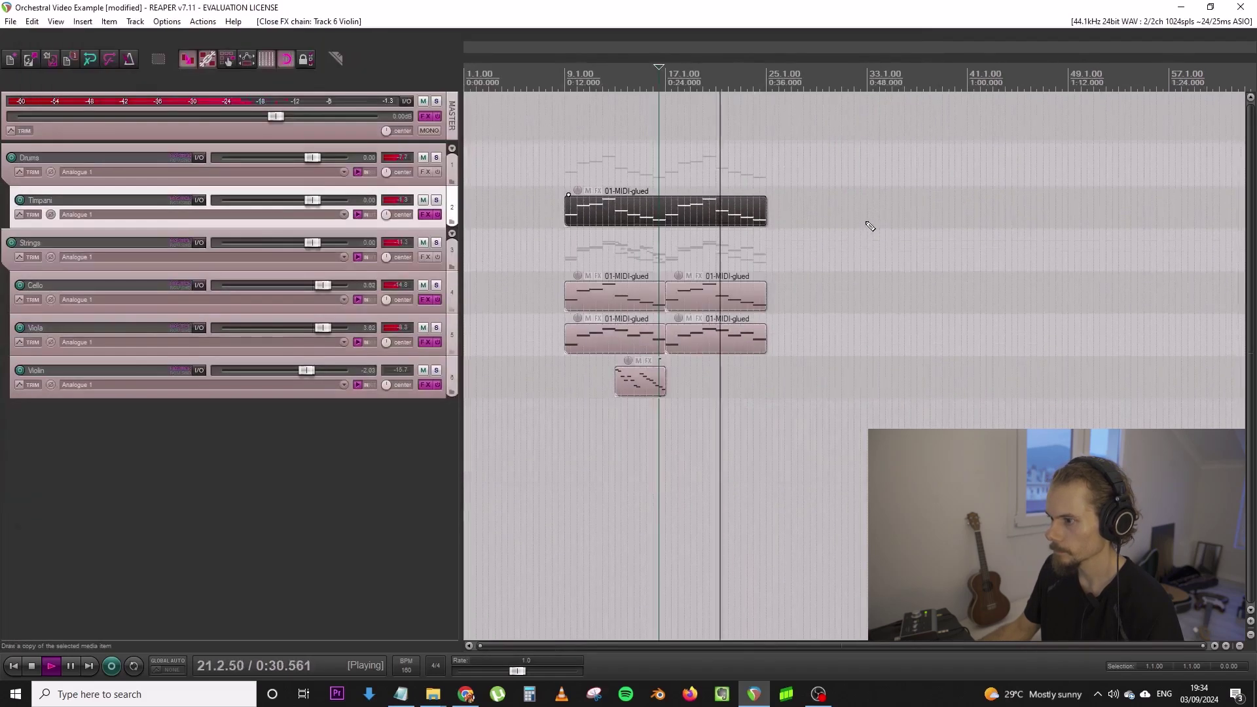
scroll(870, 226, "up", 2)
left_click(452, 377)
double_click(432, 419)
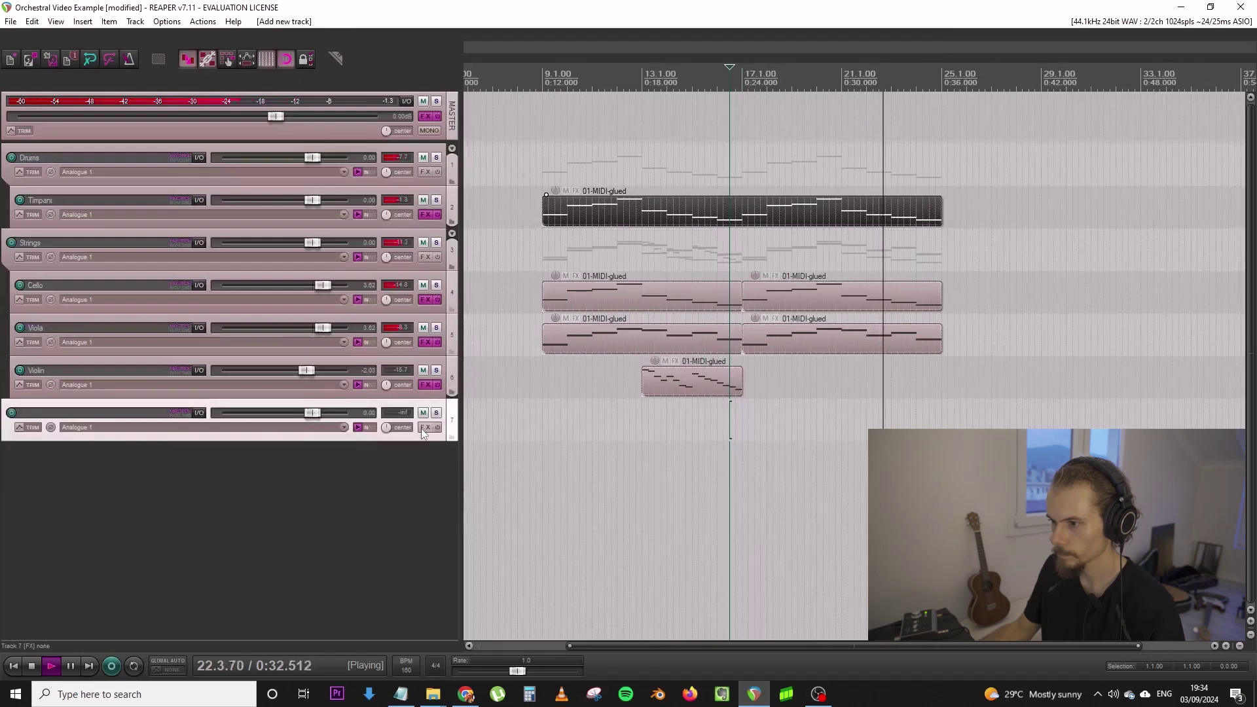
Play the arrangement from bar 9, save the project, and stop playback
left_click(544, 164)
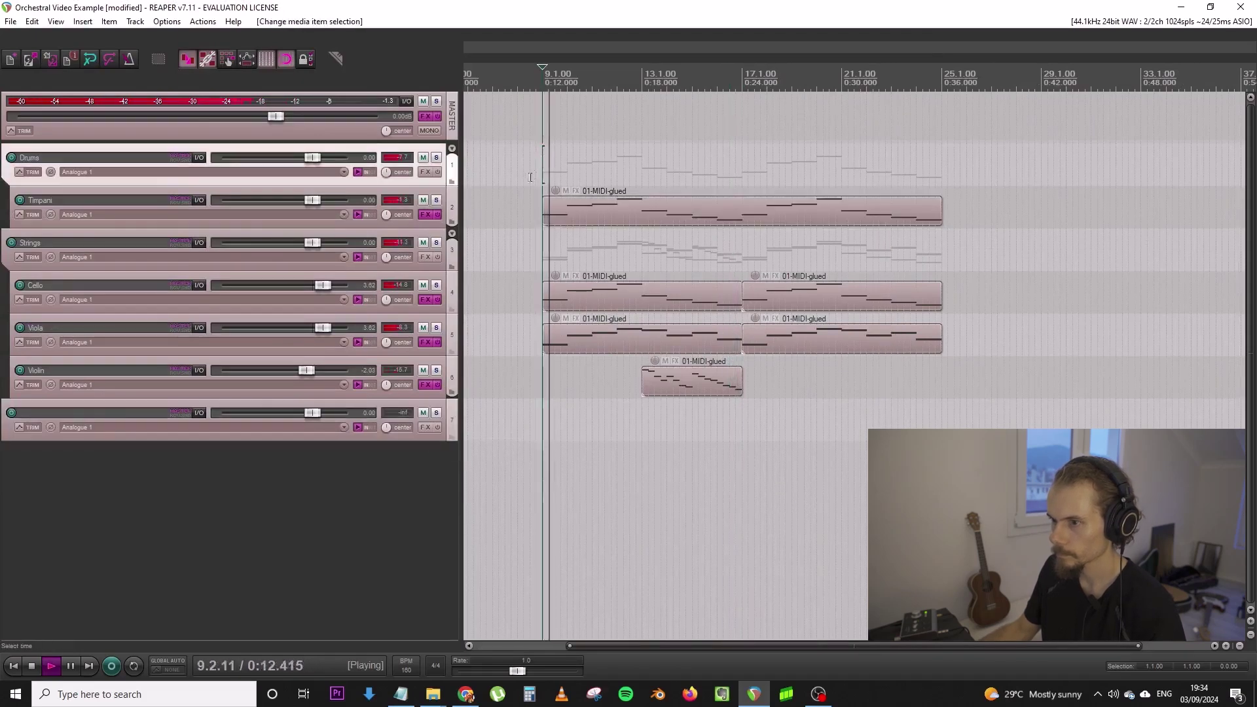
left_click(10, 23)
left_click(123, 82)
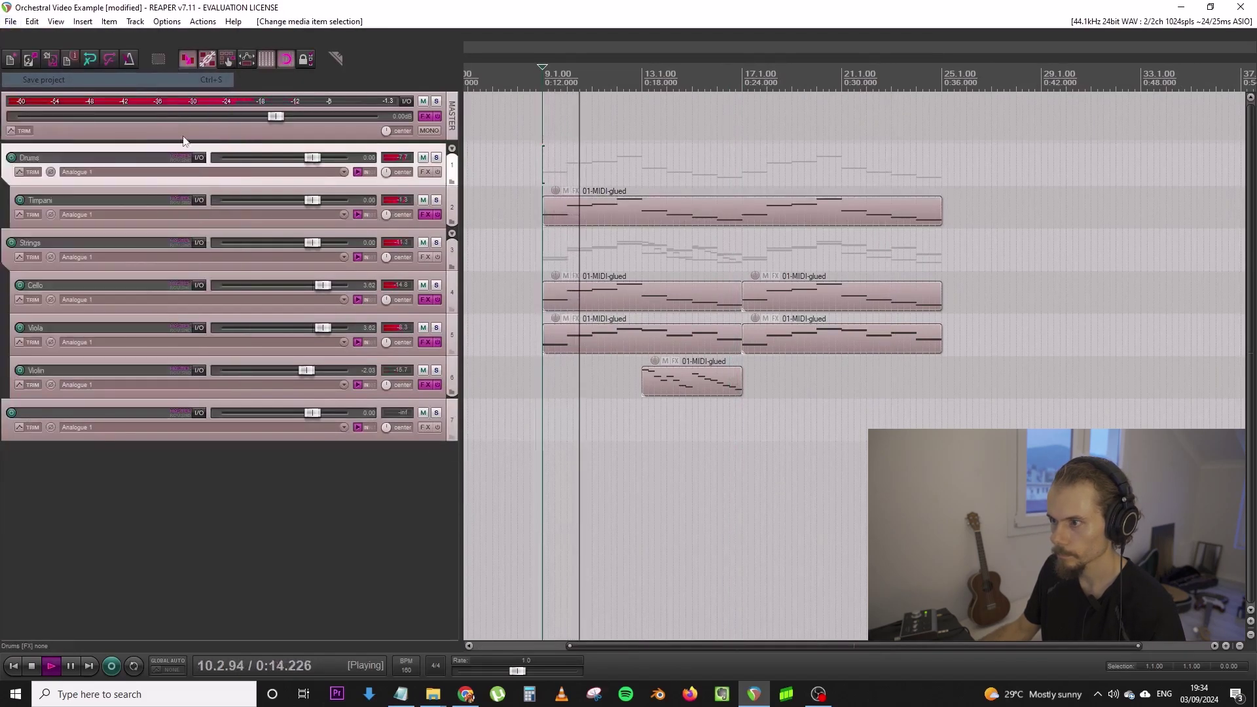
key("space")
Open the Timpani item and join the split notes in bars 10, 12, 14 and 16 into single full-bar notes during playback
left_click(601, 216)
double_click(601, 220)
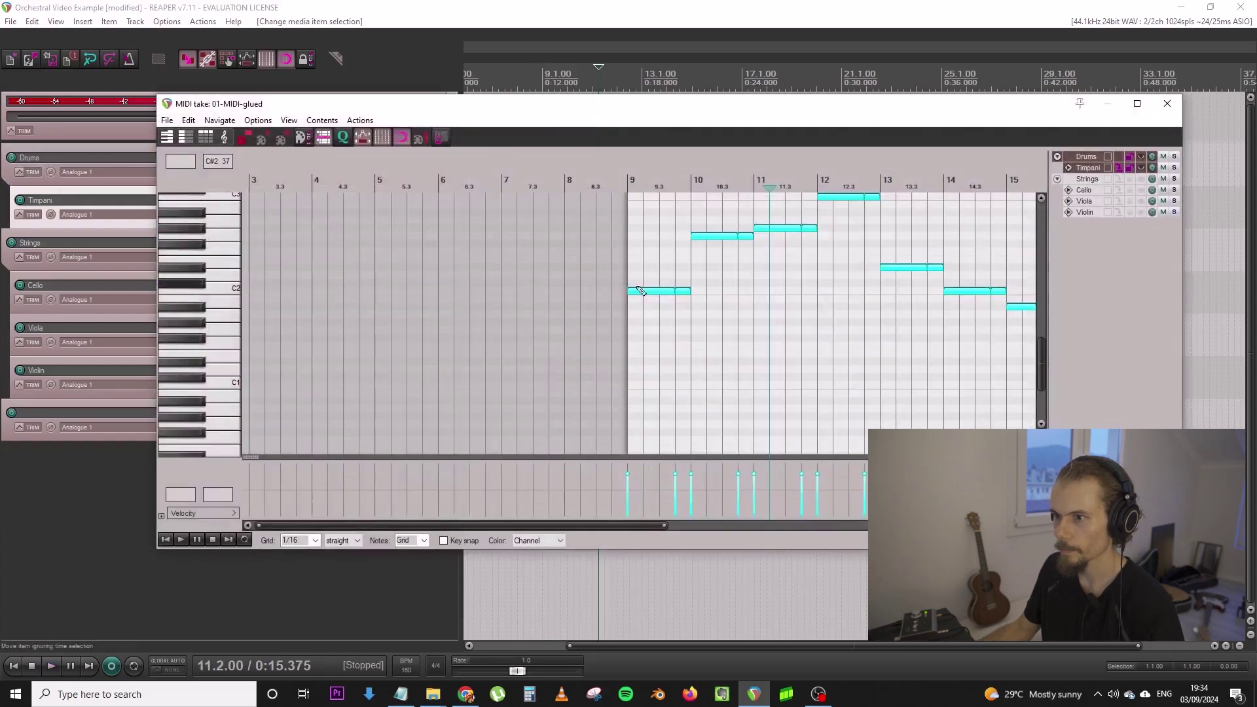
scroll(622, 291, "up", 4)
key("Home")
key("space")
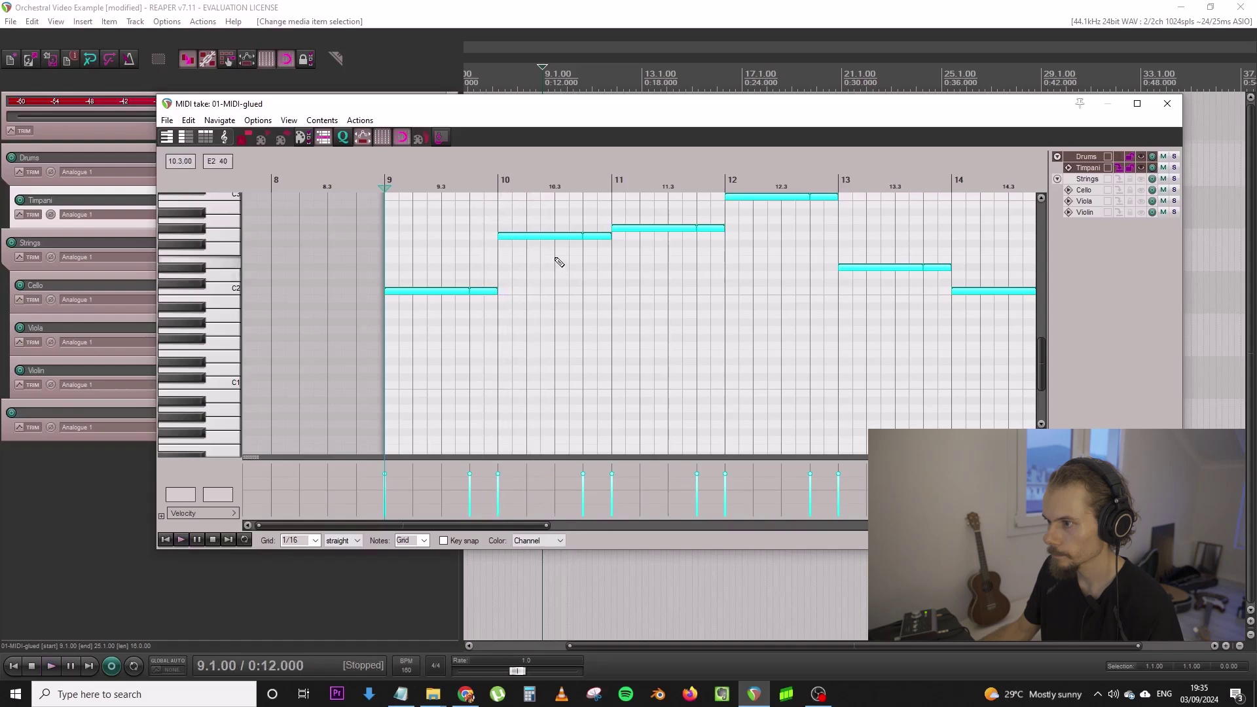
left_click(587, 236)
key("space")
scroll(253, 297, "up", 3)
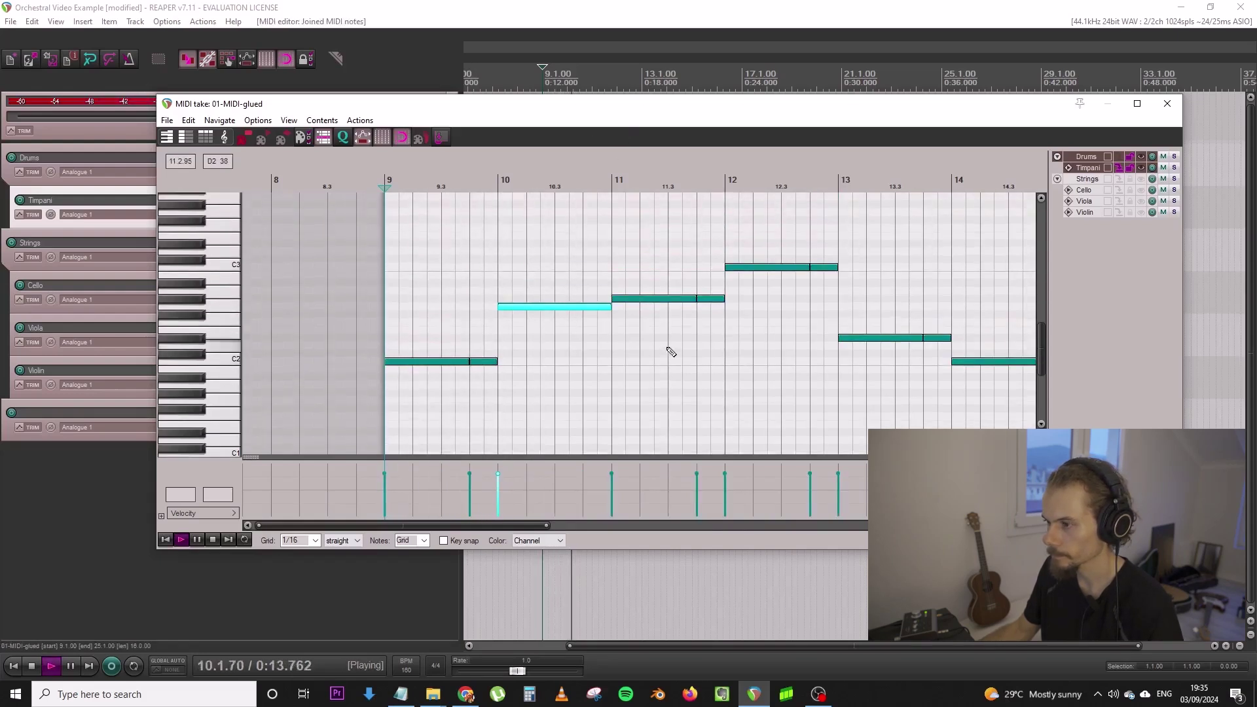
scroll(702, 323, "down", 3)
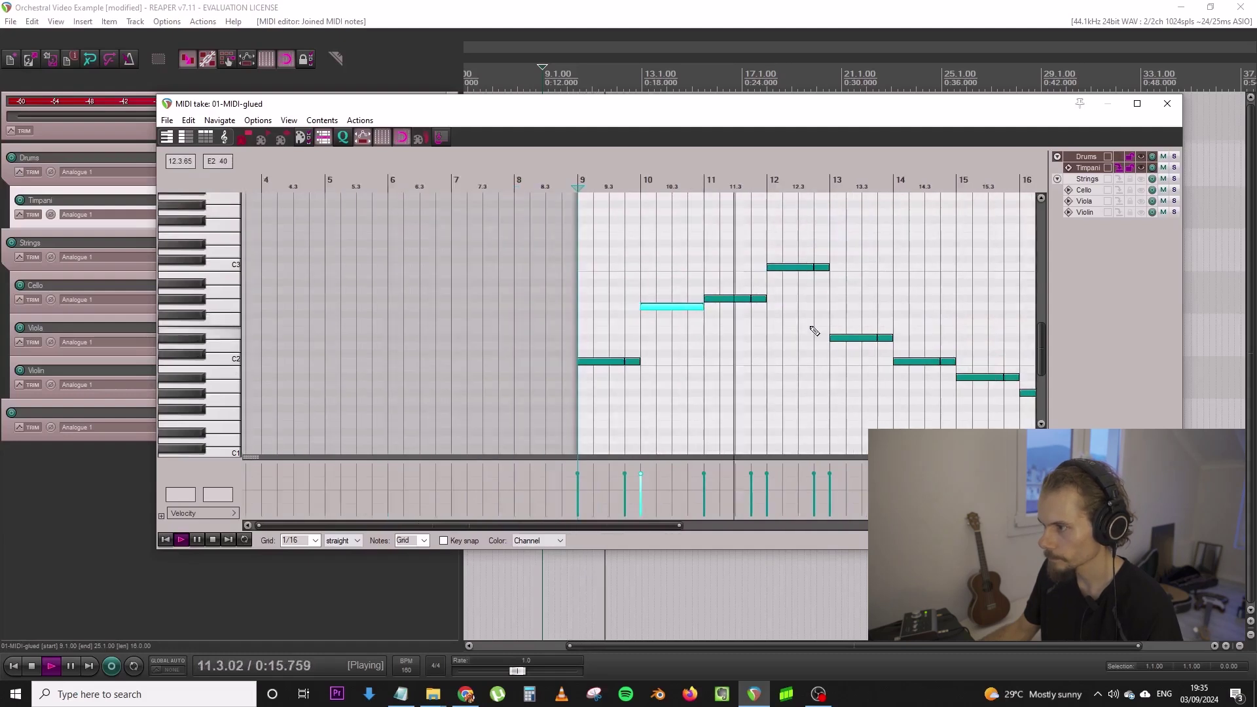
scroll(864, 351, "down", 1)
scroll(851, 355, "up", 1)
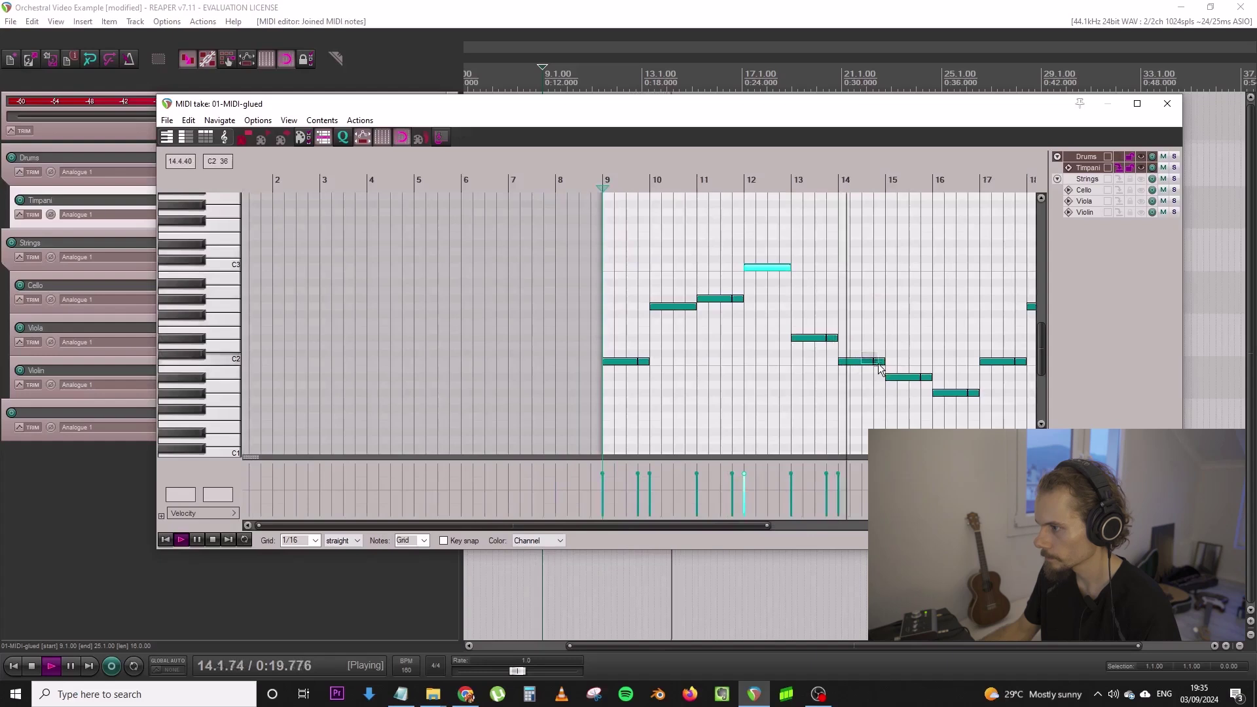
left_click(938, 394)
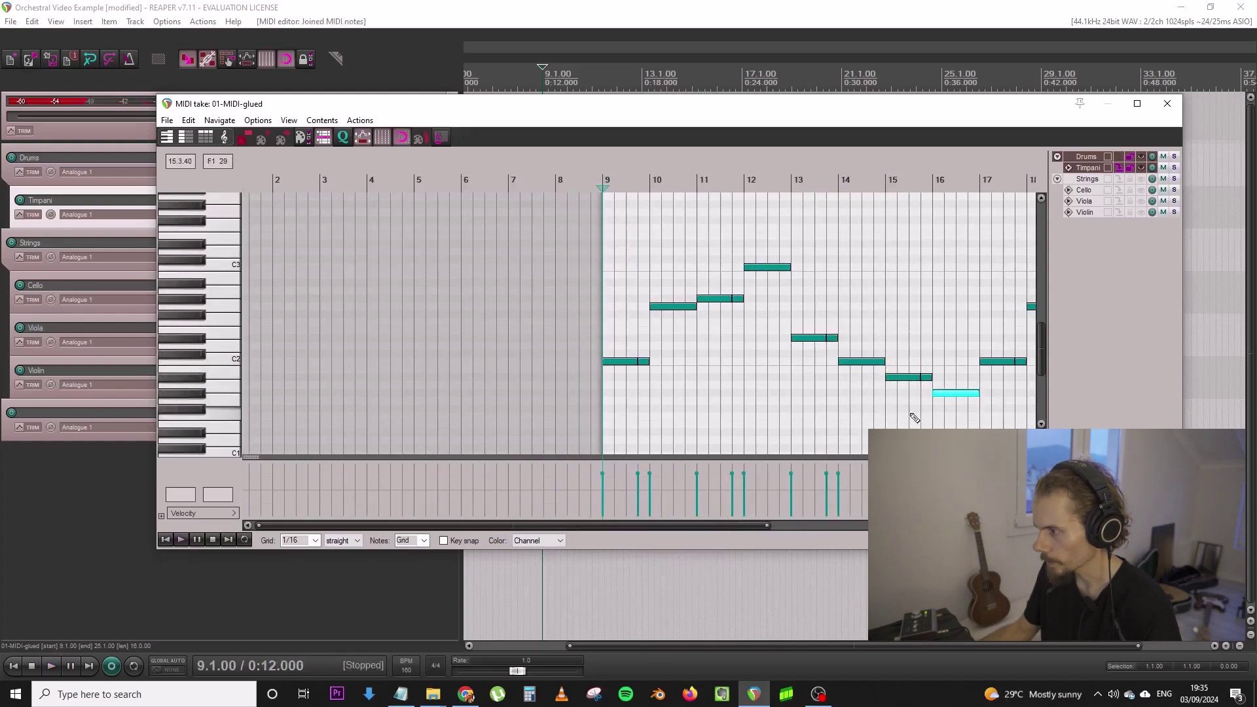
Move the timpani notes in bars 15 and 16 up one octave, start playback, and close the MIDI editor
left_click(902, 378, "ctrl")
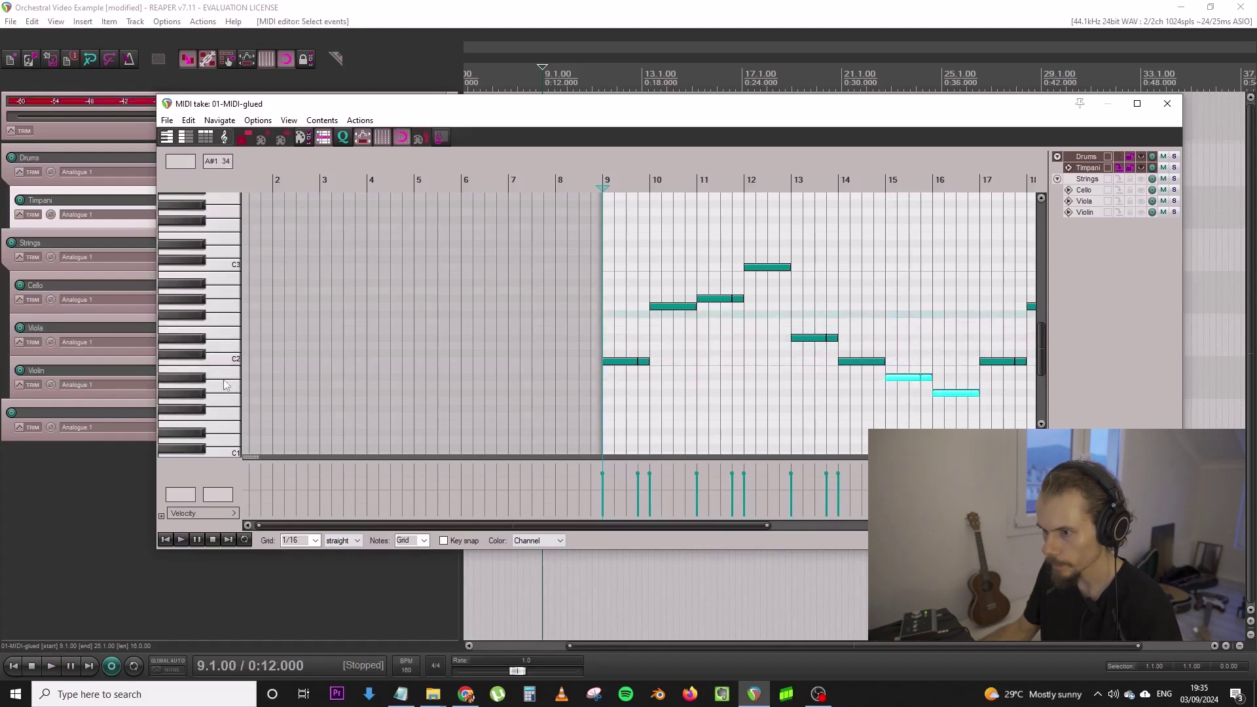
left_click_drag(891, 376, 894, 287)
key("space")
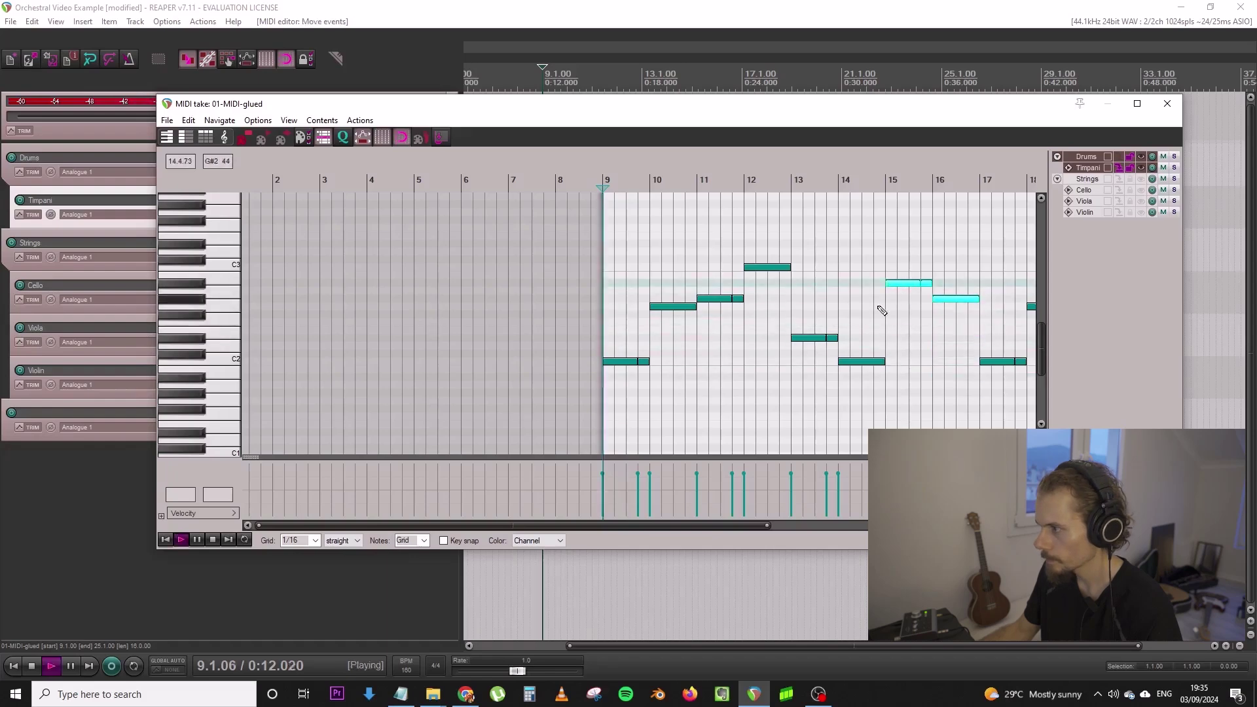
left_click(1137, 104)
left_click(1240, 6)
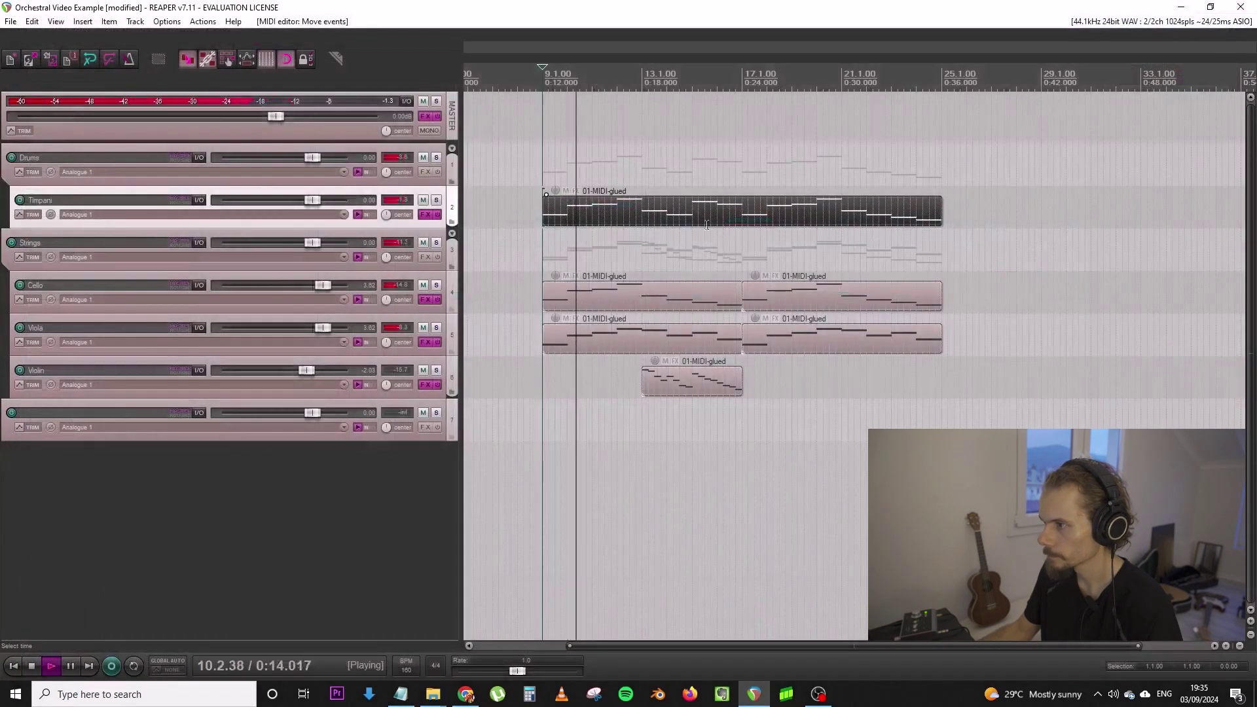
Split the Timpani item at bar 17, replace its second half with a duplicate of the first, and play from just before bar 9
left_click(742, 216)
key("s")
left_click(834, 209)
key("Delete")
left_click(710, 207)
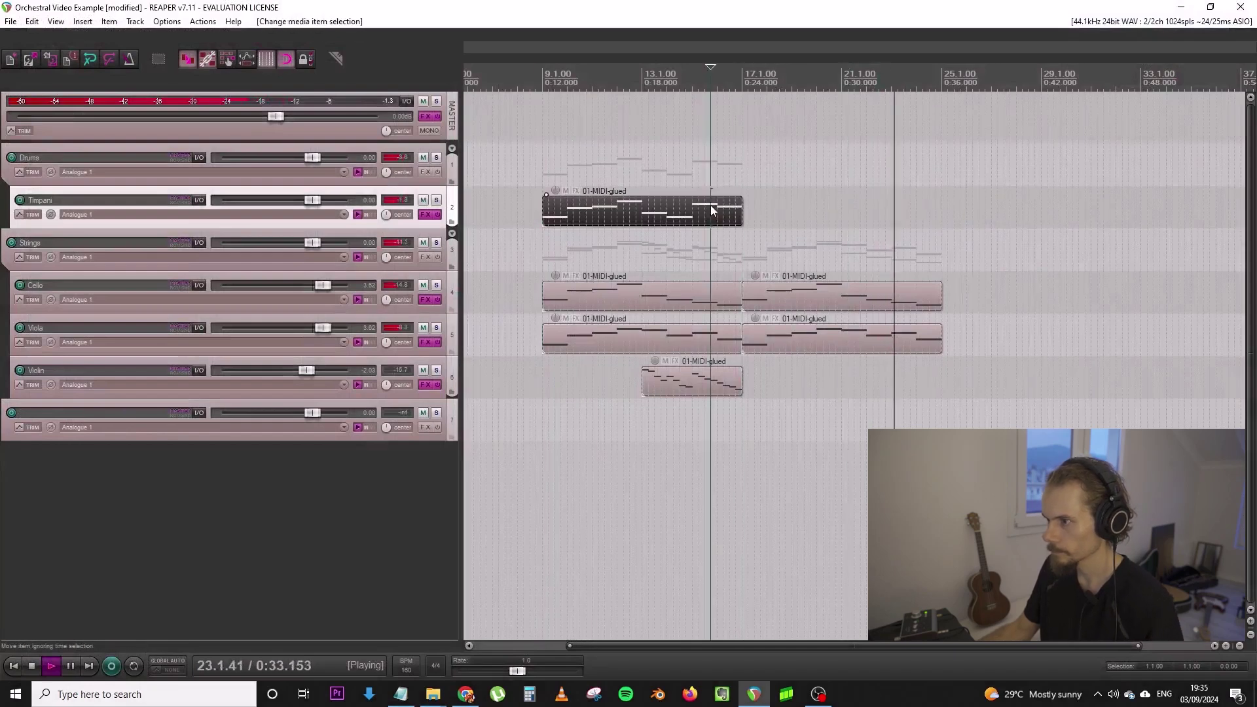
key("ctrl+d")
left_click(536, 216)
scroll(522, 315, "up", 1)
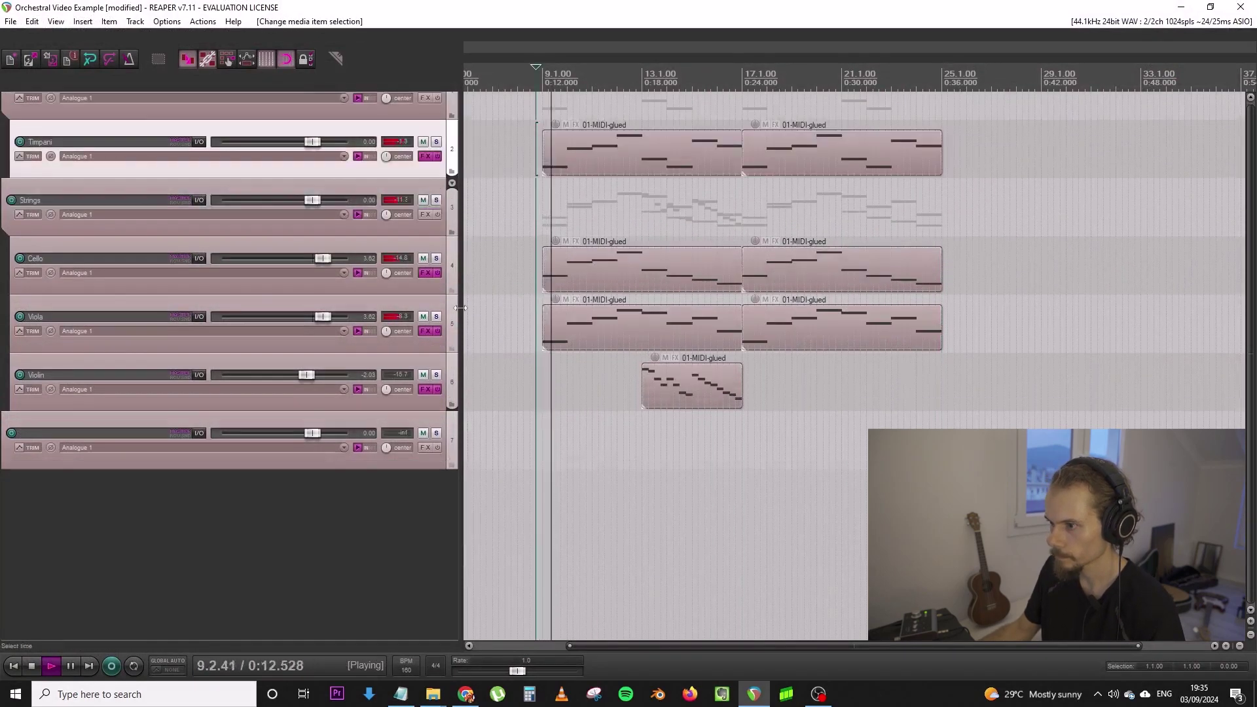
Glue the two Viola items into one item spanning bars 9 to 25
left_click(435, 317)
left_click(435, 318)
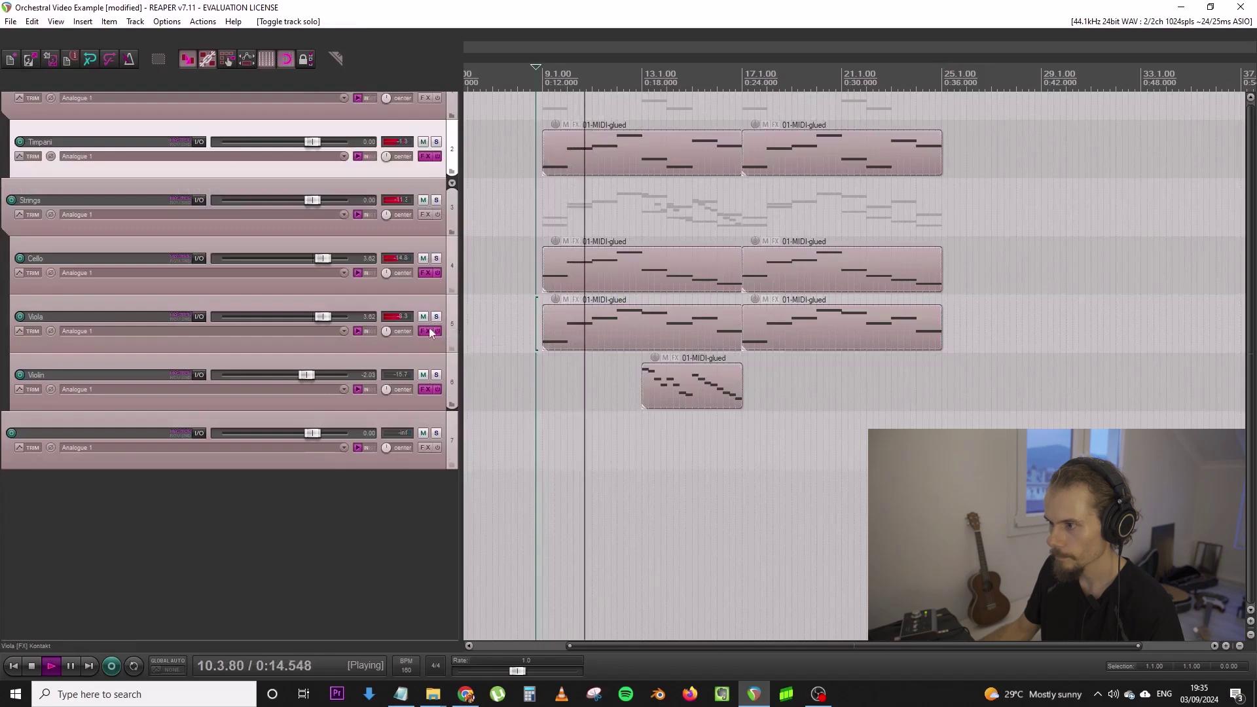
left_click_drag(506, 319, 812, 334)
right_click(812, 334)
left_click(851, 437)
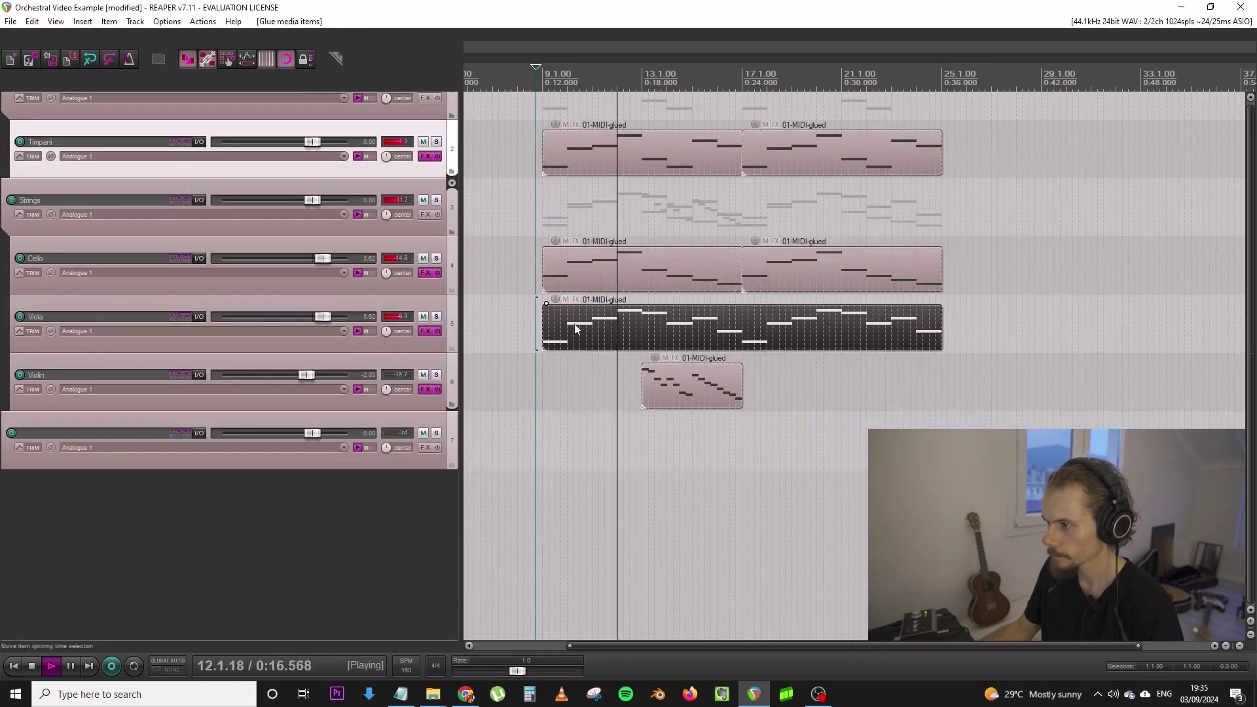
Set Dynamics to 62% and Expression to 64% in the Viola track's Kontakt instrument, and close the plug-in window
left_click(427, 331)
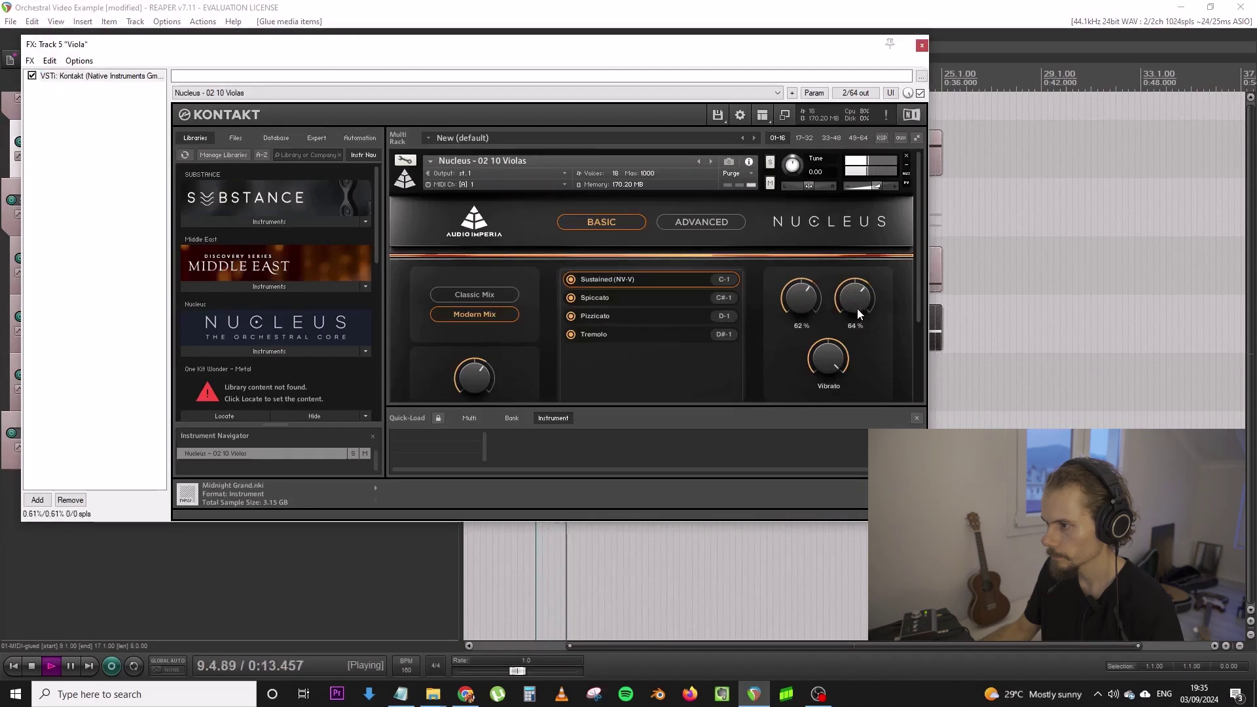
left_click(922, 45)
scroll(781, 218, "up", 1)
scroll(780, 219, "down", 2)
scroll(780, 218, "down", 1)
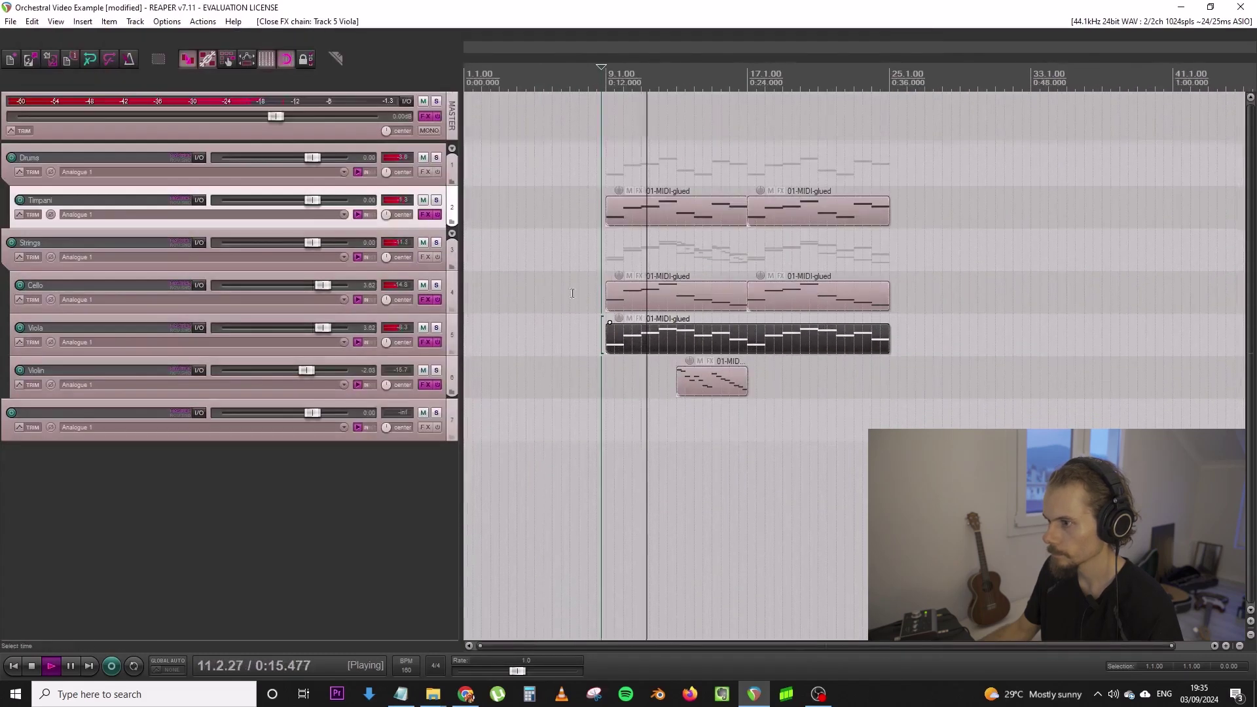
left_click(456, 375)
key("ctrl+t")
key("ctrl+z")
Stop playback, duplicate the Violin track with its item, and place the edit cursor at bar 13
key("space")
right_click(456, 377)
left_click(512, 380)
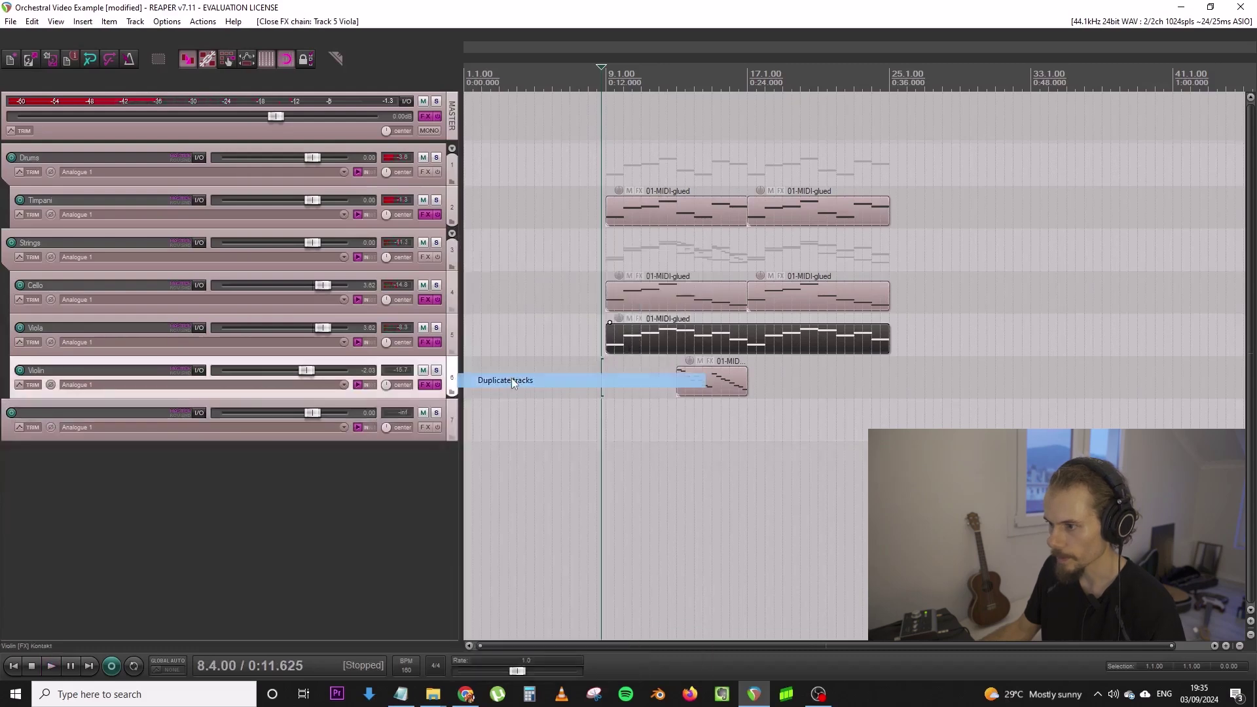
left_click(684, 423)
left_click(436, 413)
left_click(435, 413)
left_click(677, 405)
Switch the duplicated Violin track's Kontakt instrument to the Spiccato articulation and close the plug-in window
left_click(425, 427)
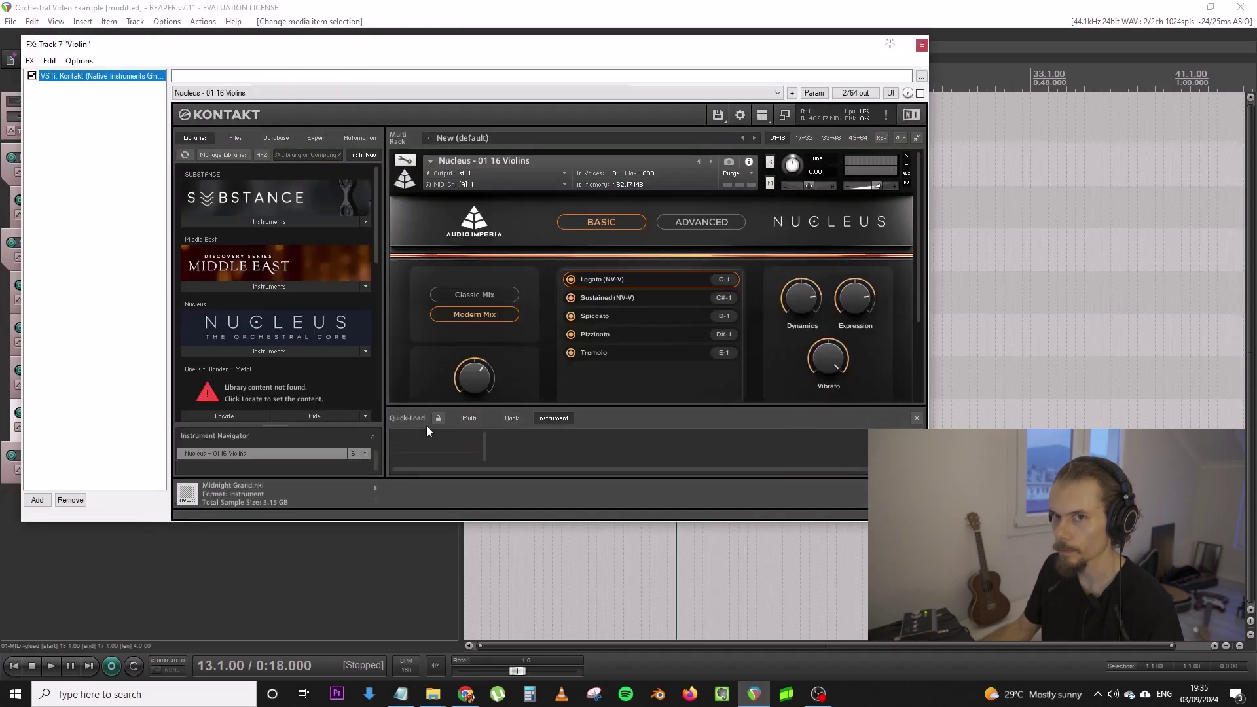
scroll(831, 341, "down", 2)
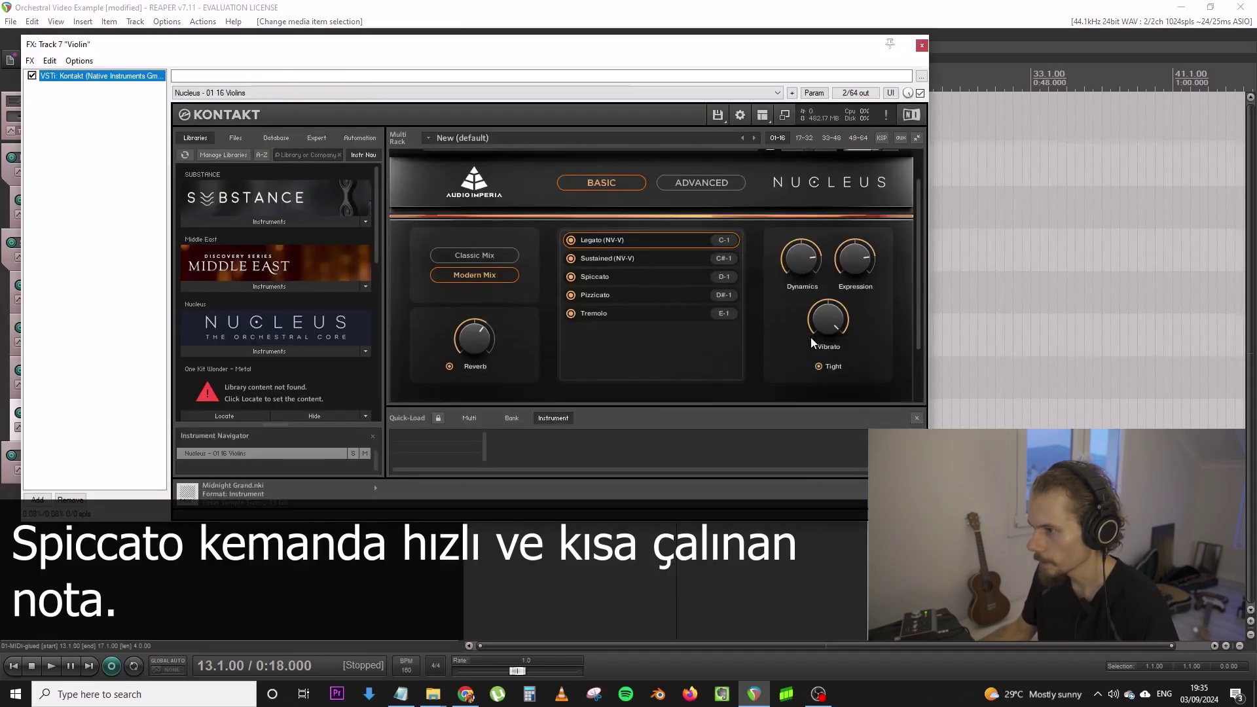
left_click(623, 280)
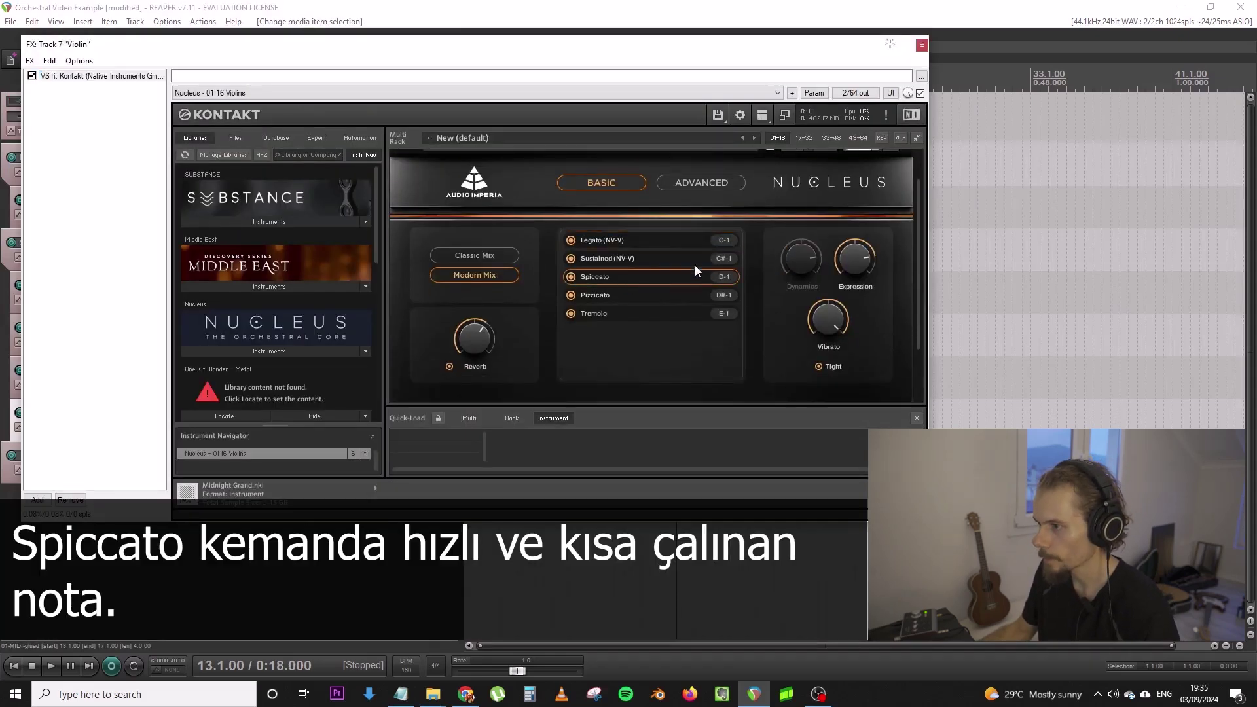
left_click(921, 45)
Solo the duplicated Violin track and play its item from bar 13
left_click(436, 413)
key("space")
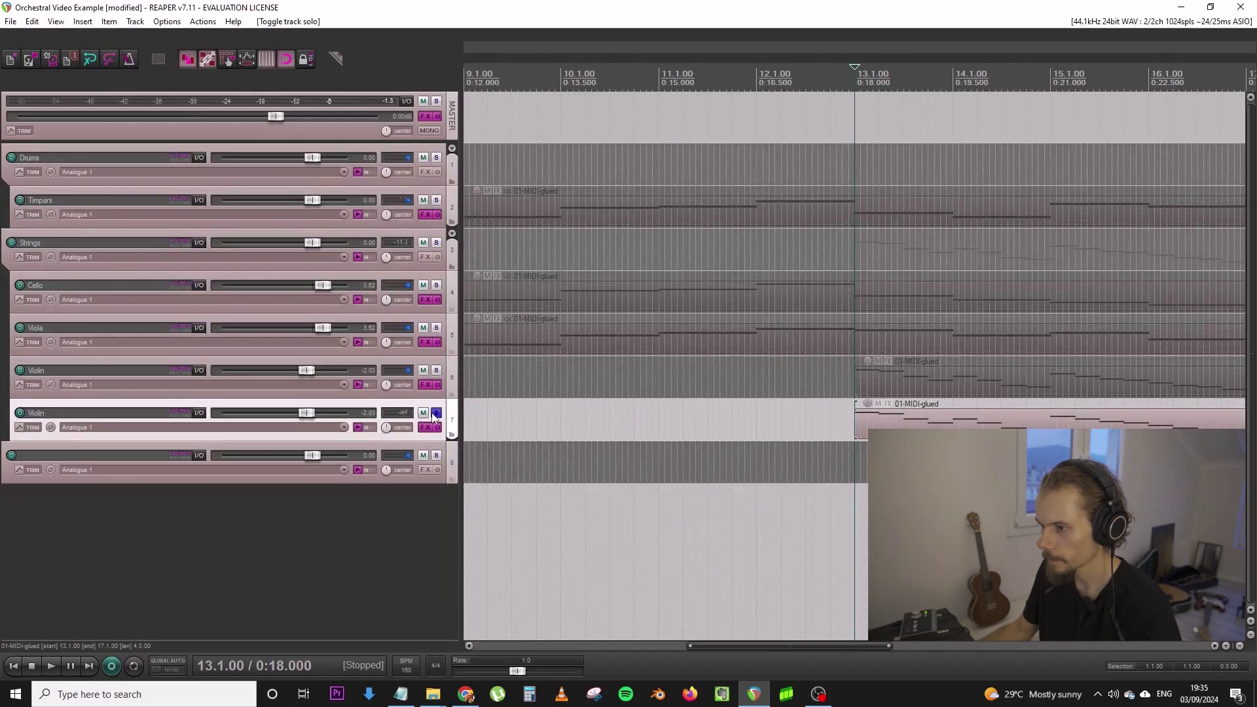
scroll(836, 429, "down", 3)
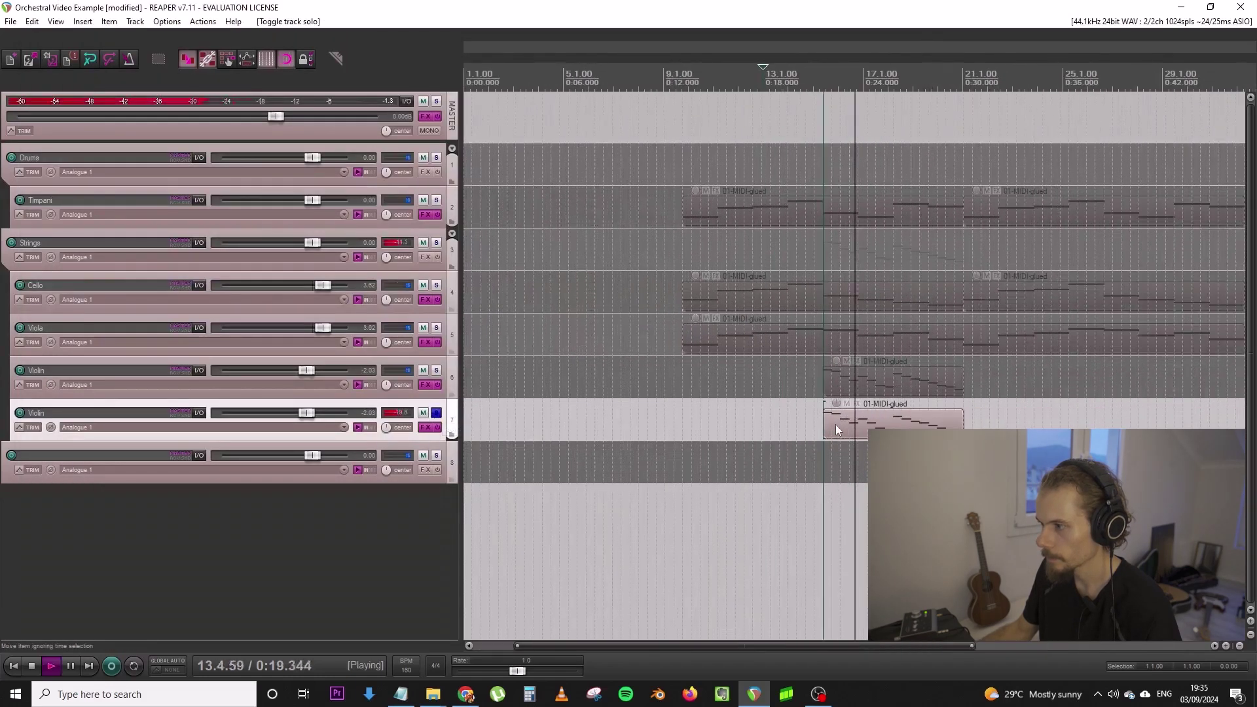
left_click(901, 419)
scroll(901, 419, "up", 3)
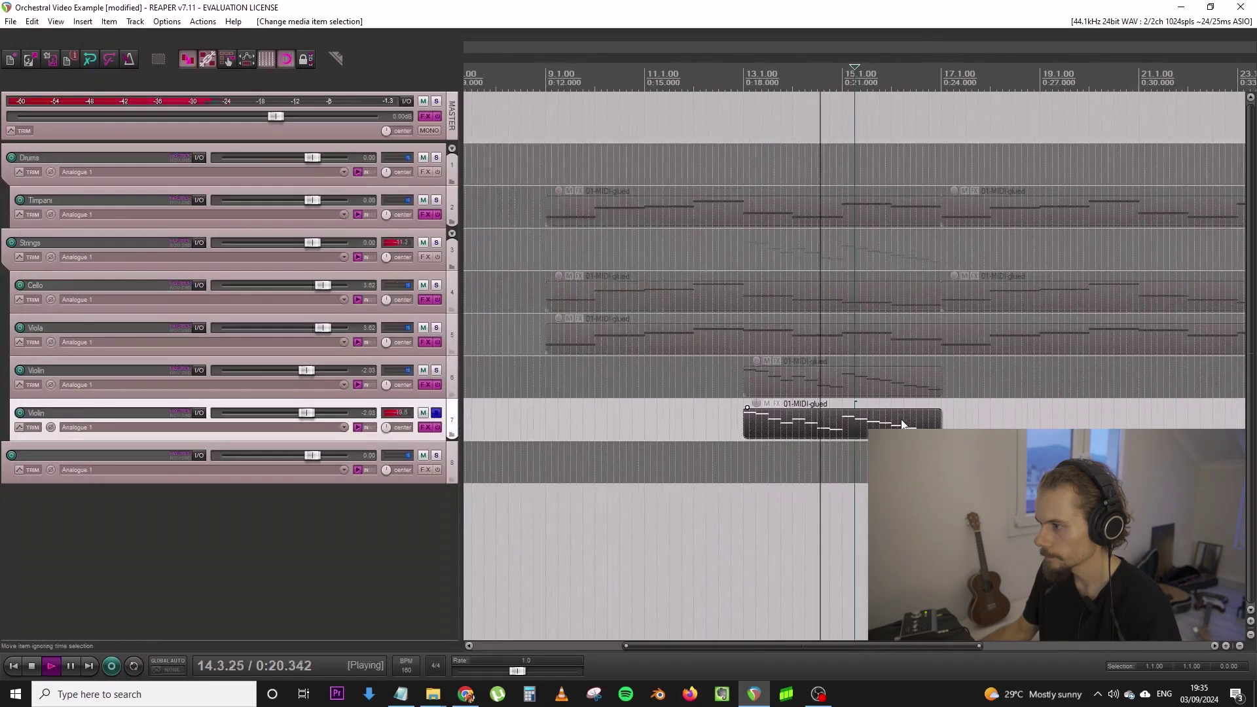
Open the duplicated Violin item in the MIDI editor and split every note in bars 13 to 16 in half
double_click(842, 433)
left_click(435, 244)
key("s")
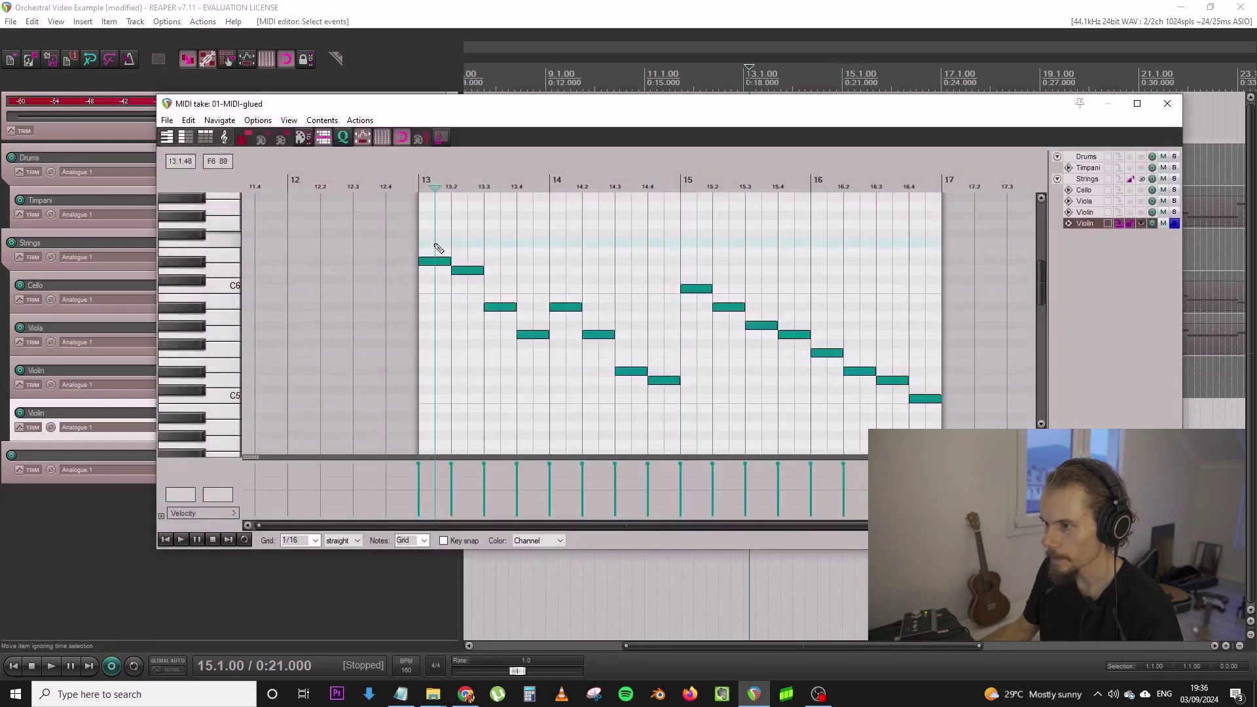
left_click(468, 249)
left_click(500, 284)
key("s")
left_click(535, 306)
key("s")
left_click(567, 308)
key("s")
left_click(602, 313)
key("s")
left_click(634, 341)
key("s")
left_click(666, 347)
key("s")
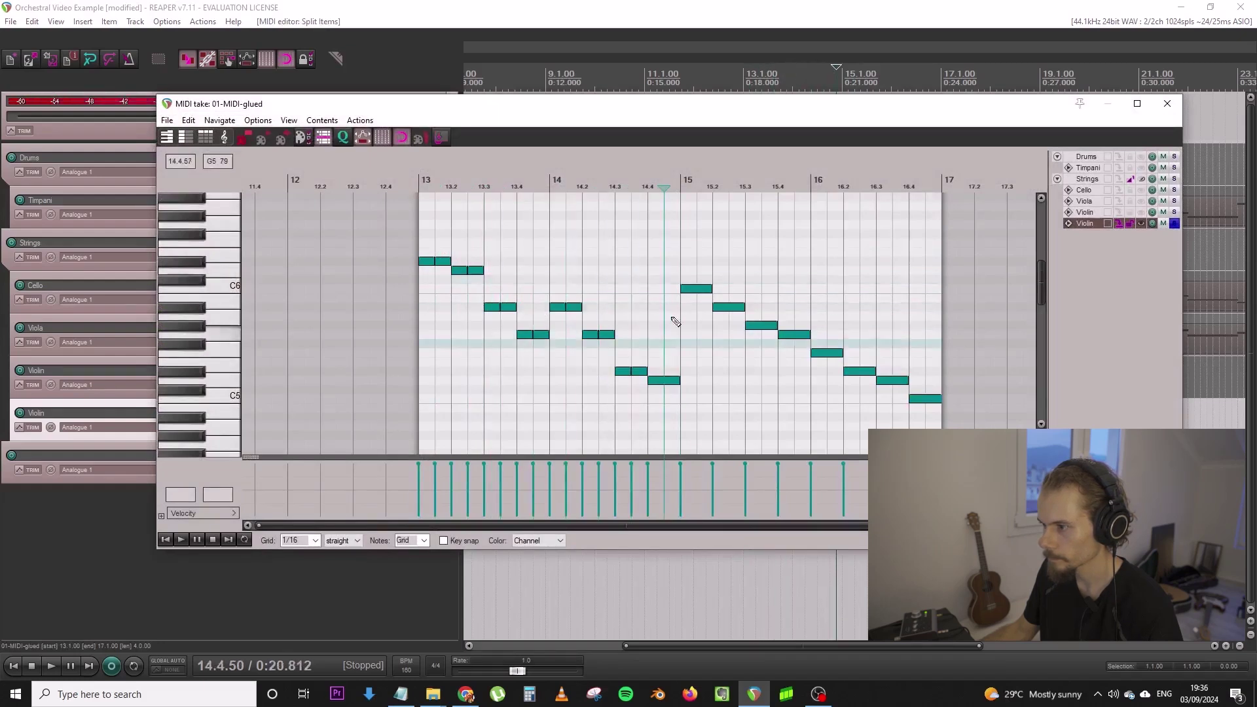
left_click(696, 288)
key("s")
left_click(729, 307)
key("s")
left_click(761, 325)
key("s")
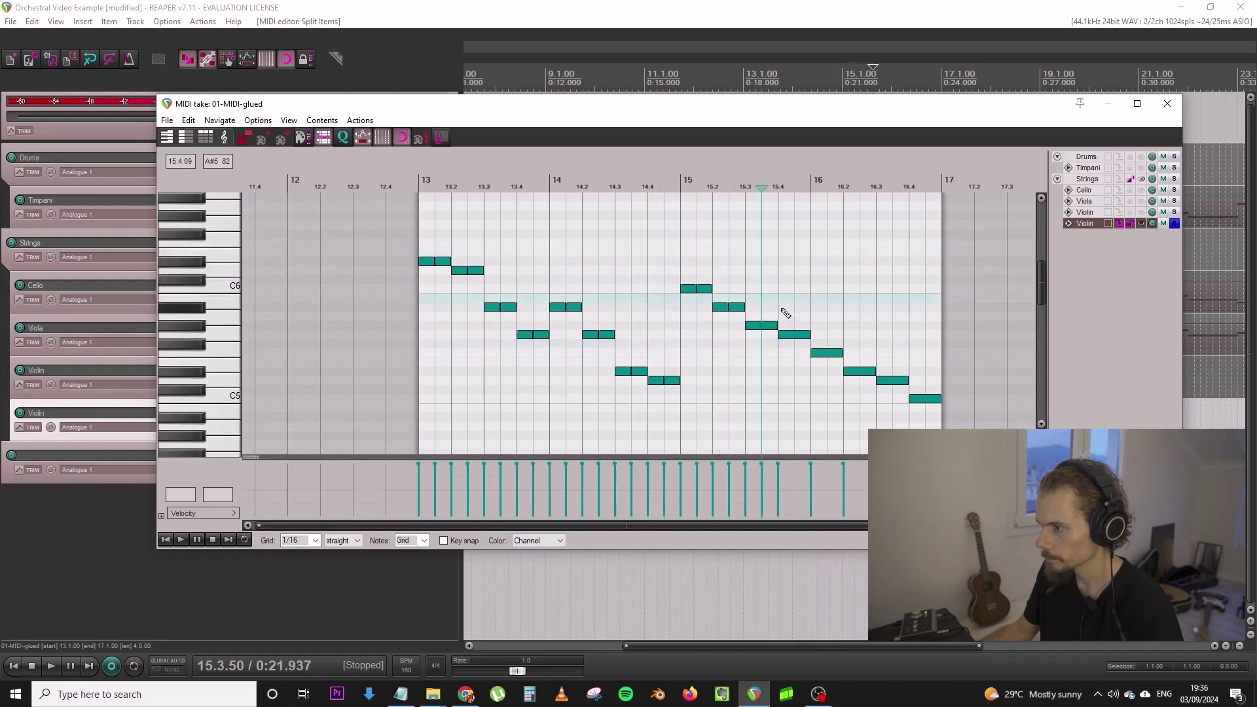
left_click(787, 334)
key("s")
left_click(827, 352)
key("s")
left_click(859, 370)
key("s")
left_click(925, 398)
key("s")
Move the second half of every split violin note down one octave, start playback, and close the MIDI editor
scroll(329, 274, "down", 2)
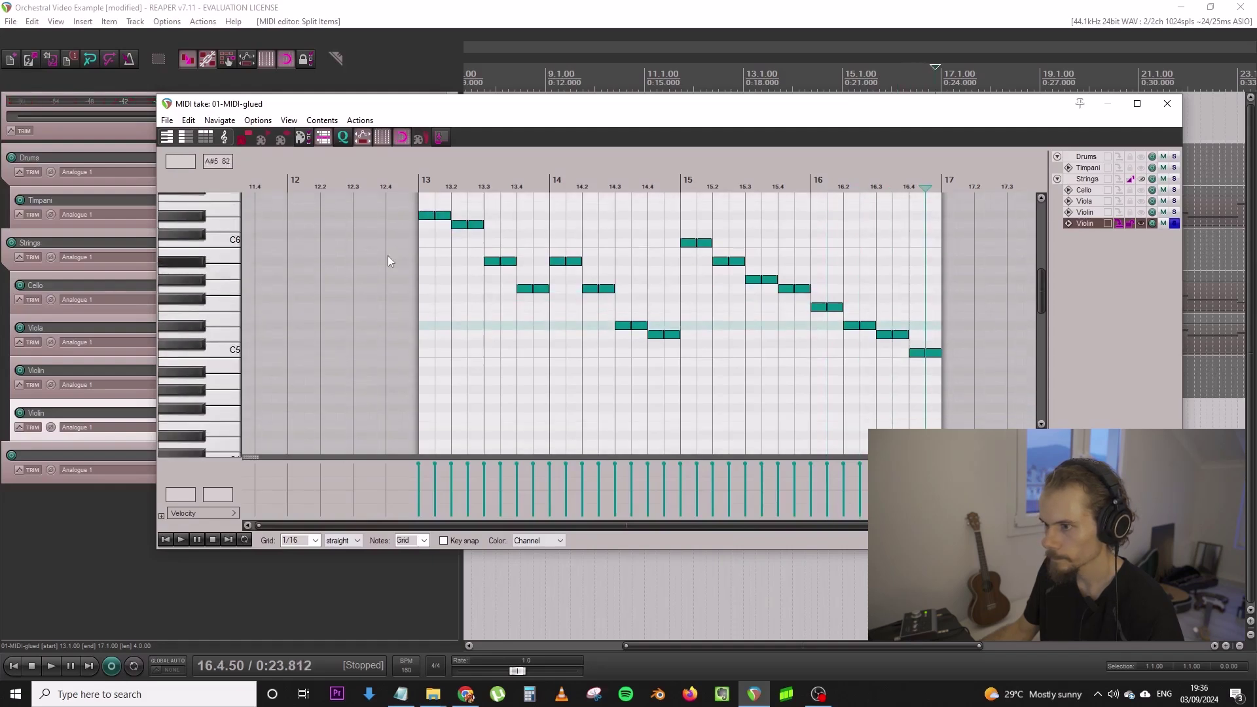
left_click(443, 216, "ctrl")
left_click(477, 226, "ctrl")
left_click(510, 260, "ctrl")
left_click(541, 289, "ctrl")
left_click(573, 261, "ctrl")
left_click(606, 288, "ctrl")
left_click(639, 325, "ctrl")
left_click(674, 334, "ctrl")
left_click(704, 243, "ctrl")
left_click(737, 261, "ctrl")
left_click(770, 279, "ctrl")
left_click(803, 289, "ctrl")
left_click(835, 307, "ctrl")
left_click(868, 326, "ctrl")
left_click(901, 334, "ctrl")
left_click(933, 353, "ctrl")
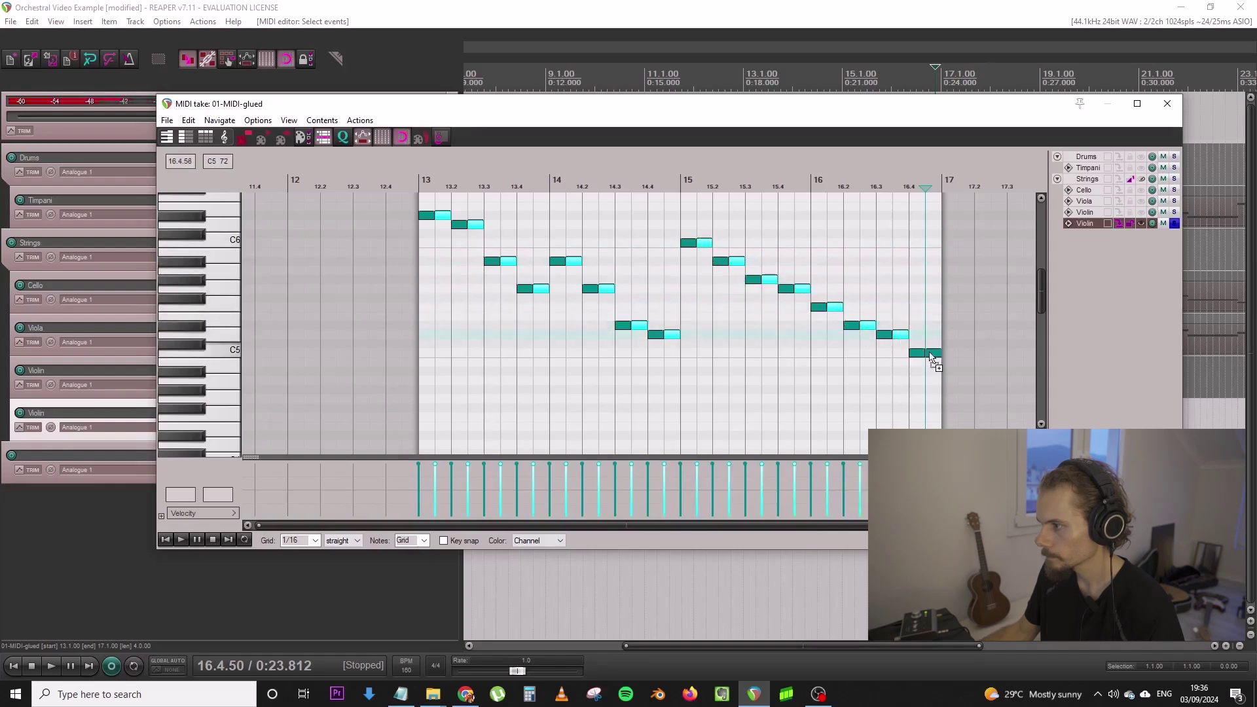
scroll(237, 246, "down", 1)
scroll(237, 247, "up", 1)
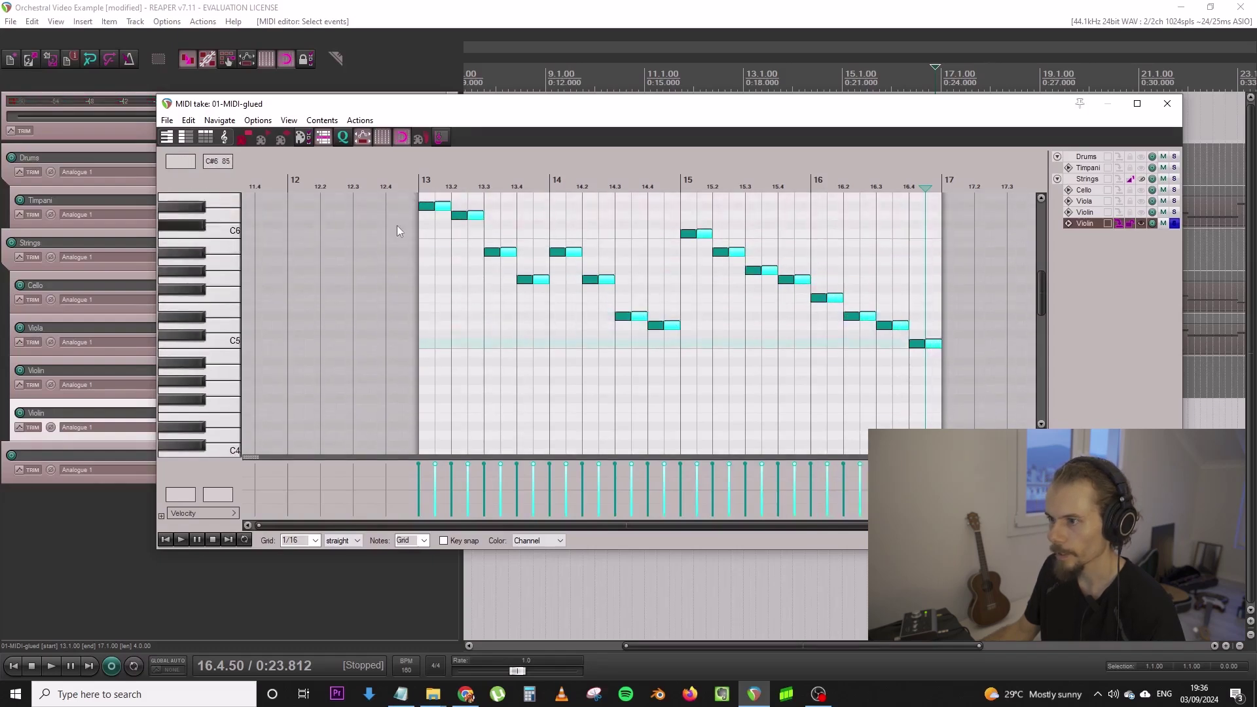
left_click_drag(443, 212, 456, 316)
key("space")
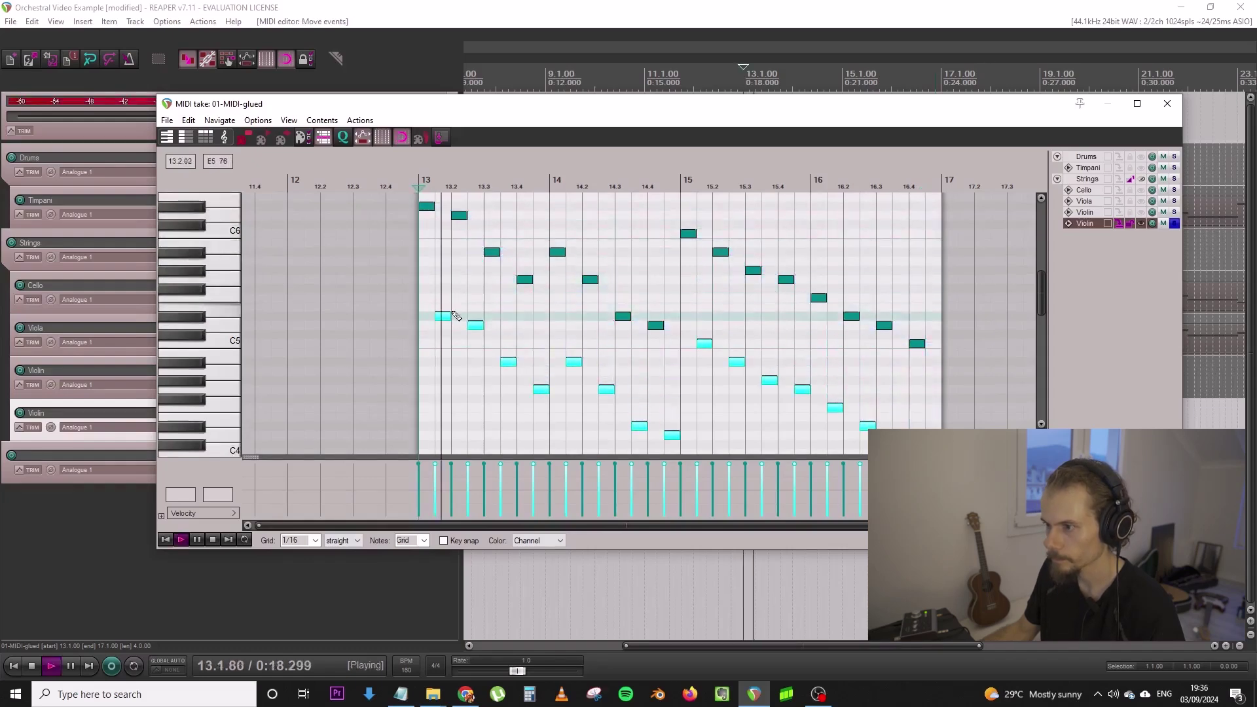
key("Escape")
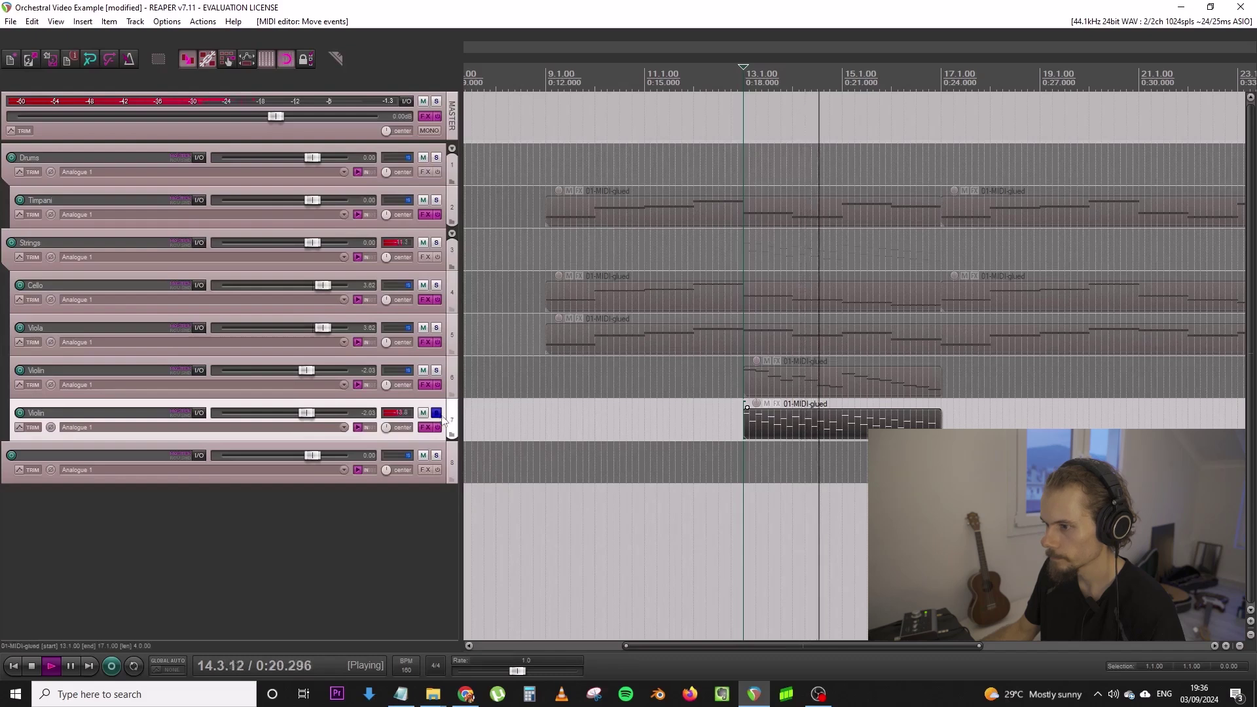
Unsolo the duplicated Violin track and copy both Violin tracks' items to bar 21
left_click(437, 413)
scroll(843, 414, "down", 3)
scroll(843, 414, "up", 2)
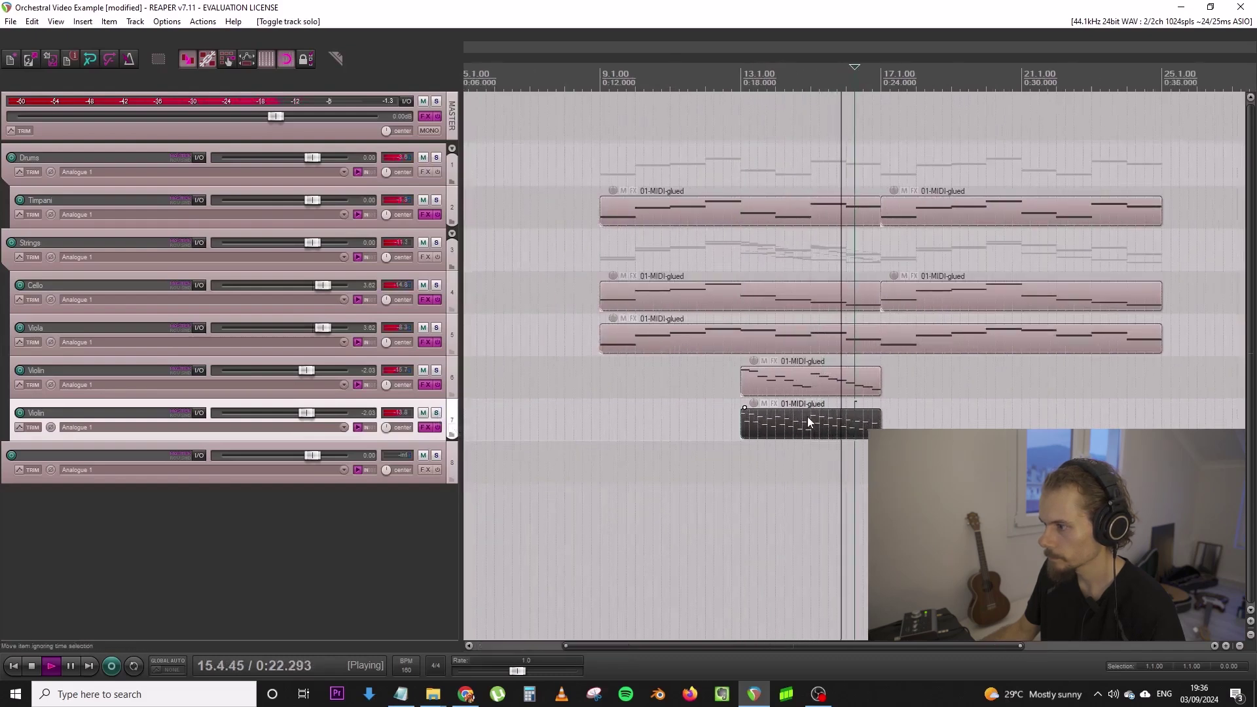
left_click_drag(720, 432, 1110, 373)
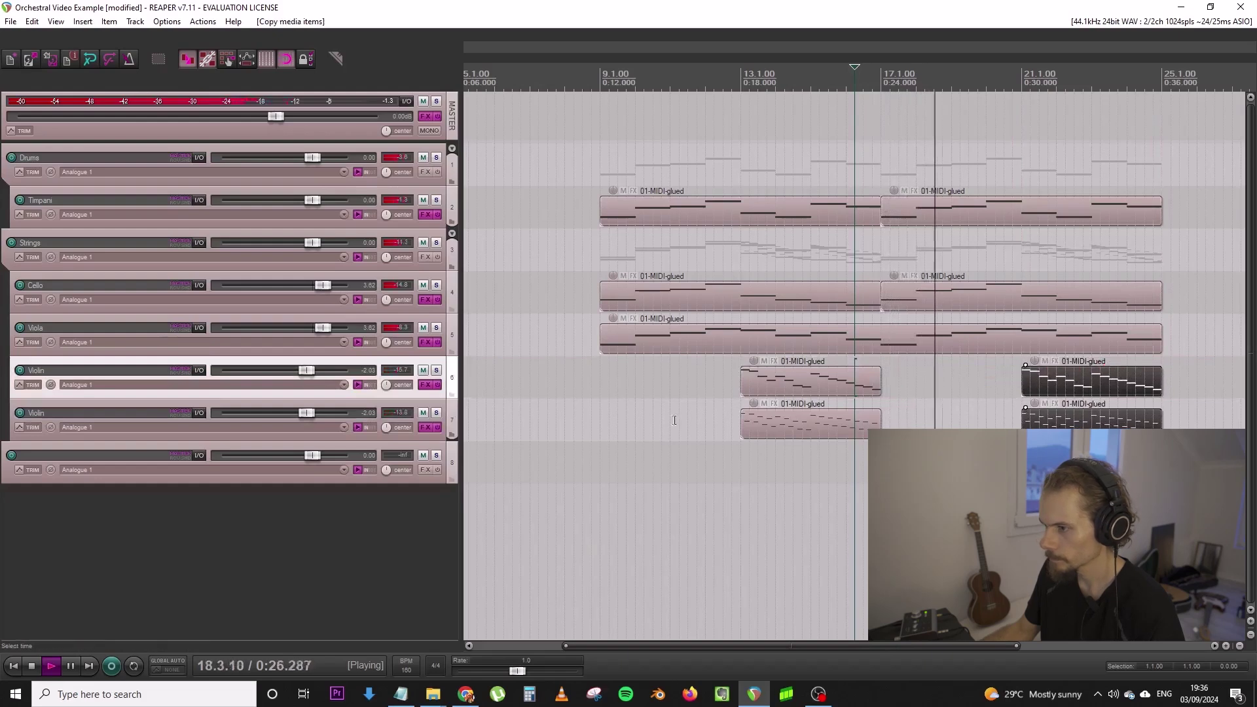
Play from just before bar 9 and set Expression to 58% in the duplicated Violin track's Kontakt instrument, closing its window
left_click(591, 394)
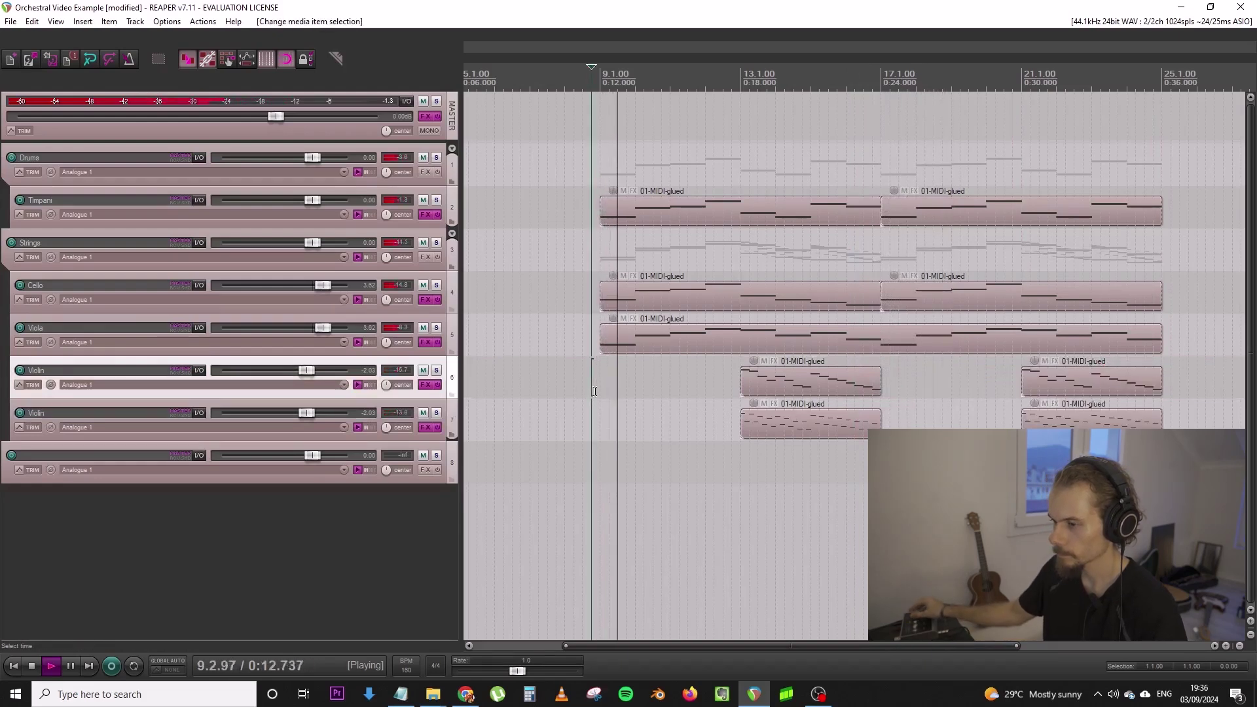
left_click(424, 427)
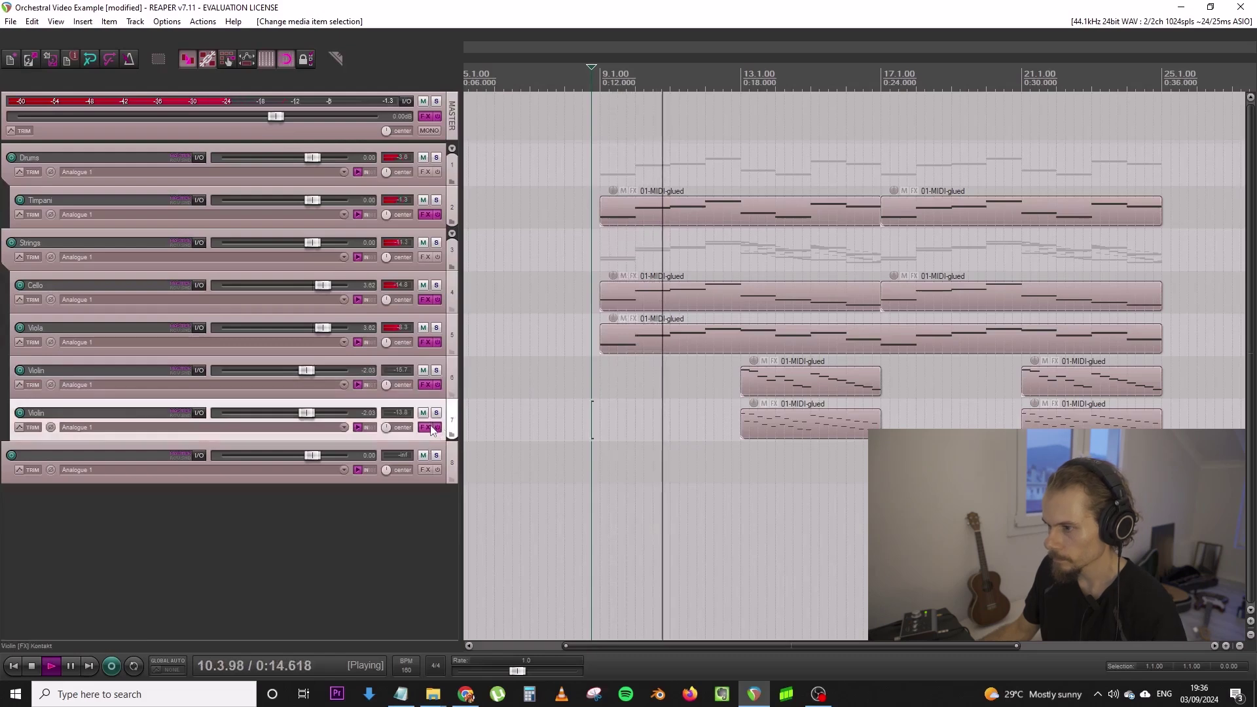
left_click(853, 306)
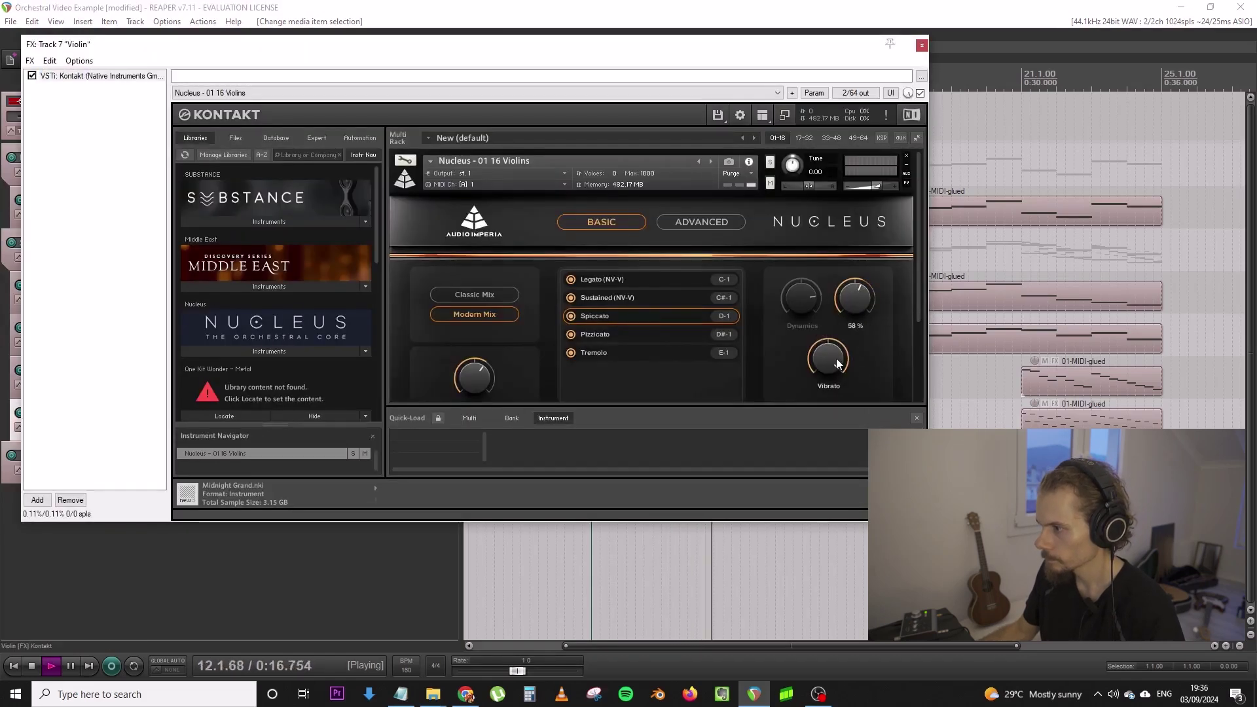
left_click(922, 46)
Lower Dynamics and set Expression to 52% in the original Violin track's Kontakt instrument, and close the plug-in window
left_click(419, 387)
left_click(415, 387)
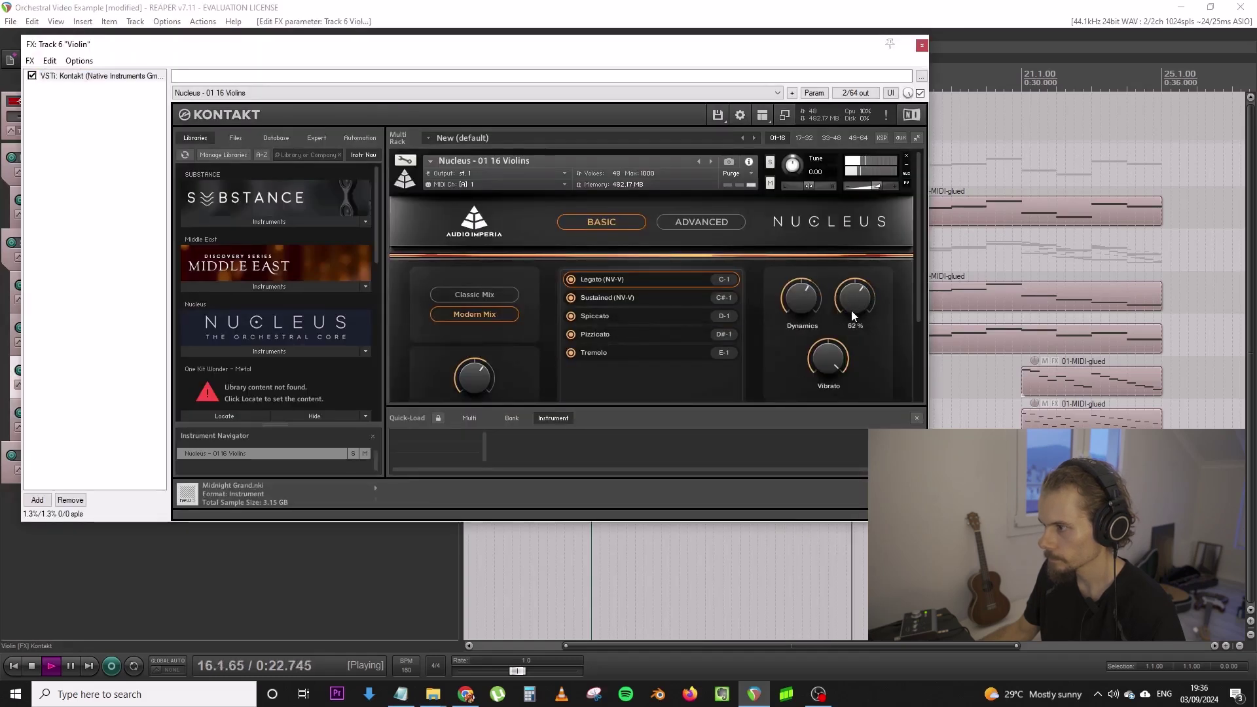
left_click(922, 44)
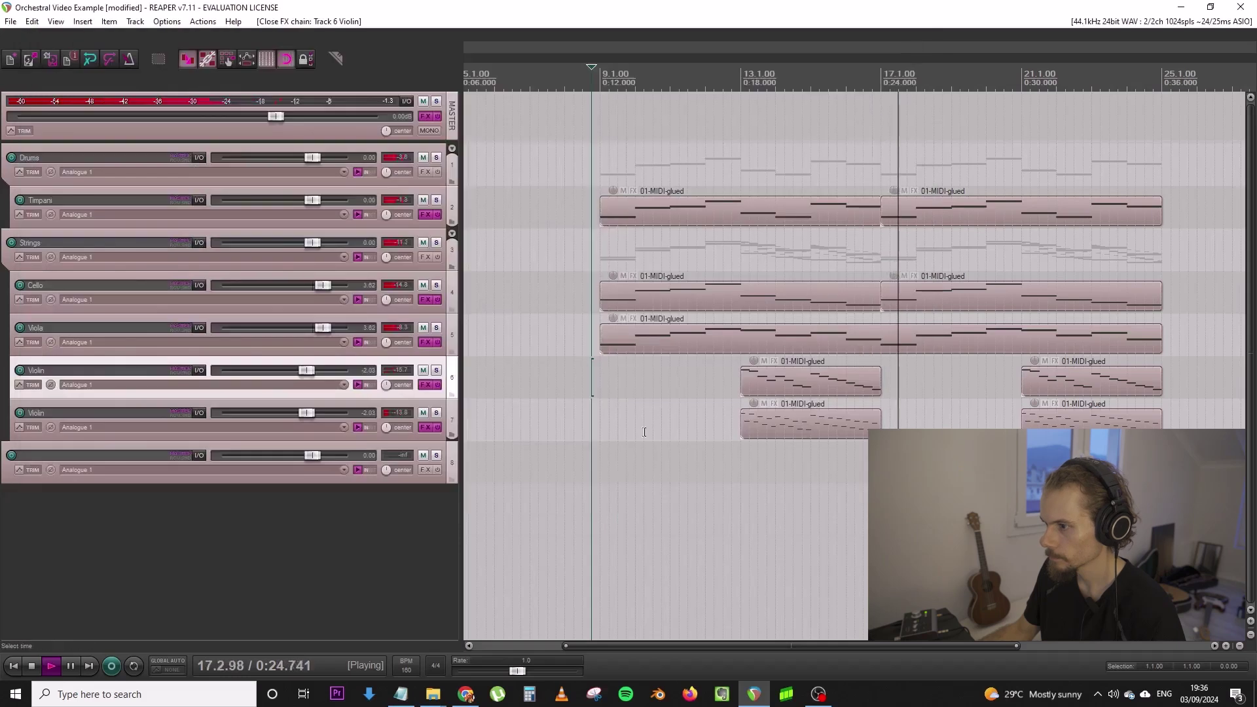
Stop playback and add three more empty tracks below the Strings folder
key("space")
left_click(455, 417)
key("ctrl+t")
left_click(457, 504)
key("ctrl+t")
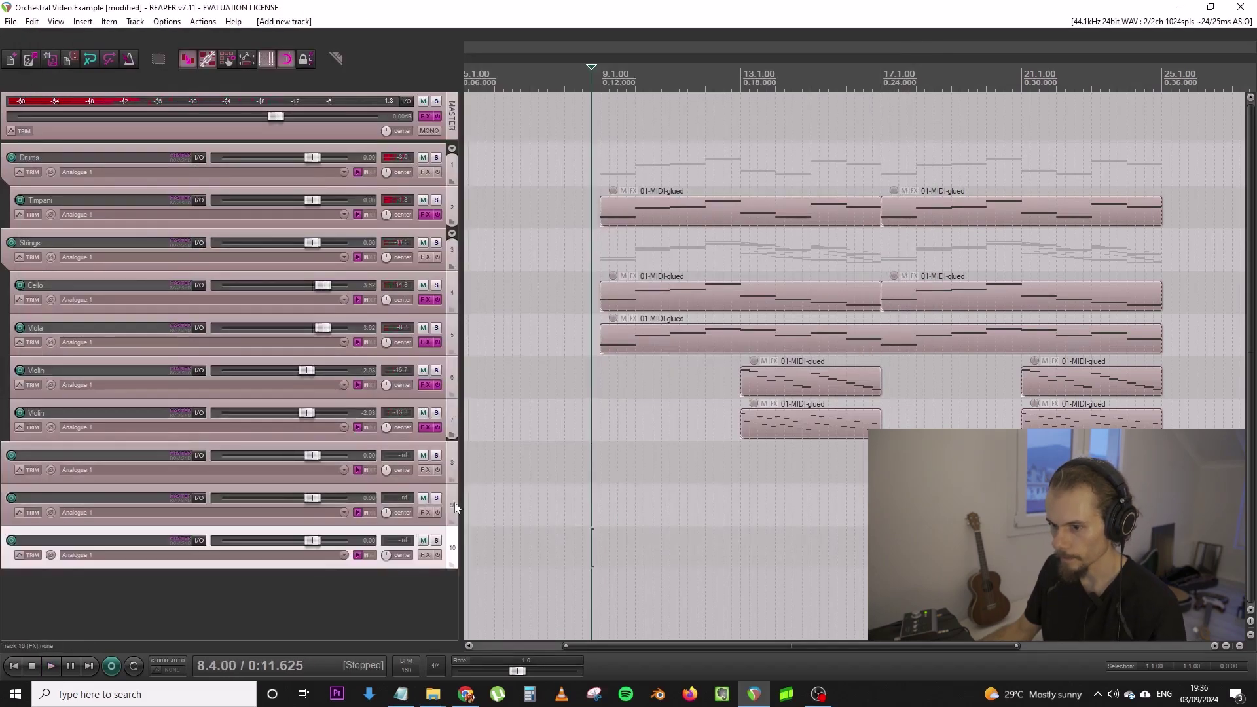
key("ctrl+t")
Name track 10 FX
double_click(89, 542)
type("F")
key("Return")
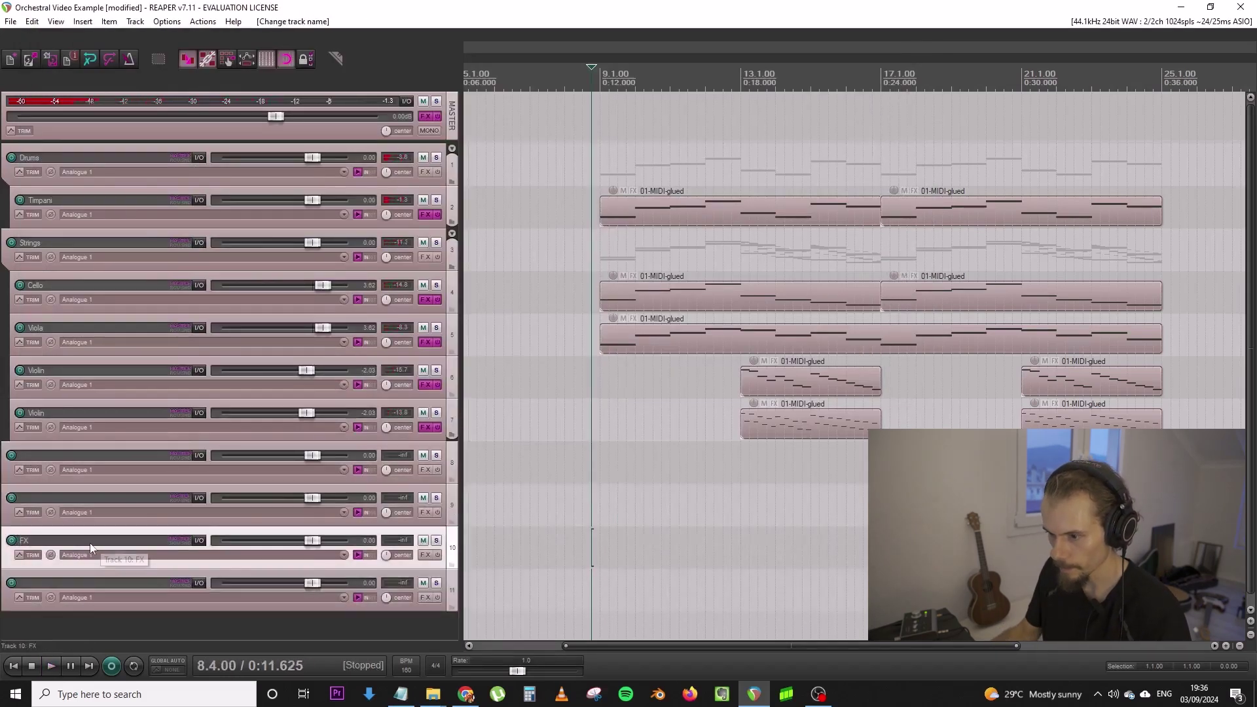
Find the Splice app on the computer and switch to it
left_click(196, 694)
type("splice")
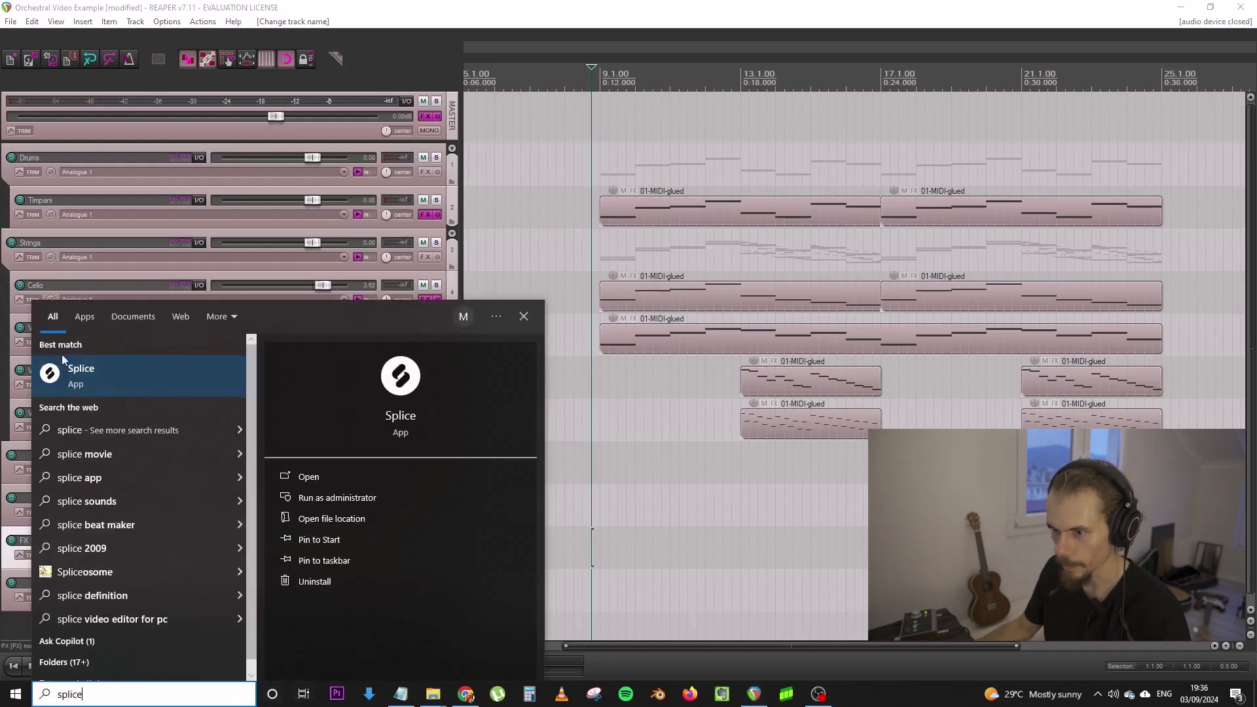
key("Return")
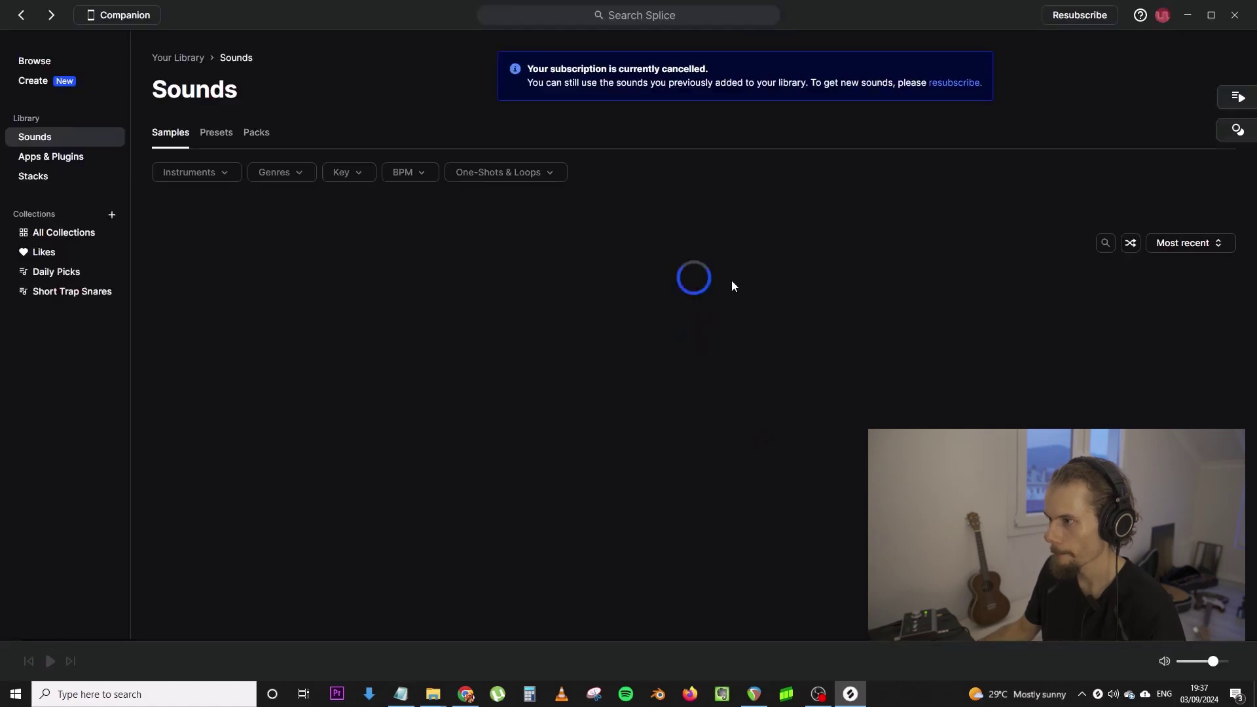
Search the library for fx samples, narrow them to impacts, and audition the first five, including Lev2_Impact_Dark.wav
left_click(620, 14)
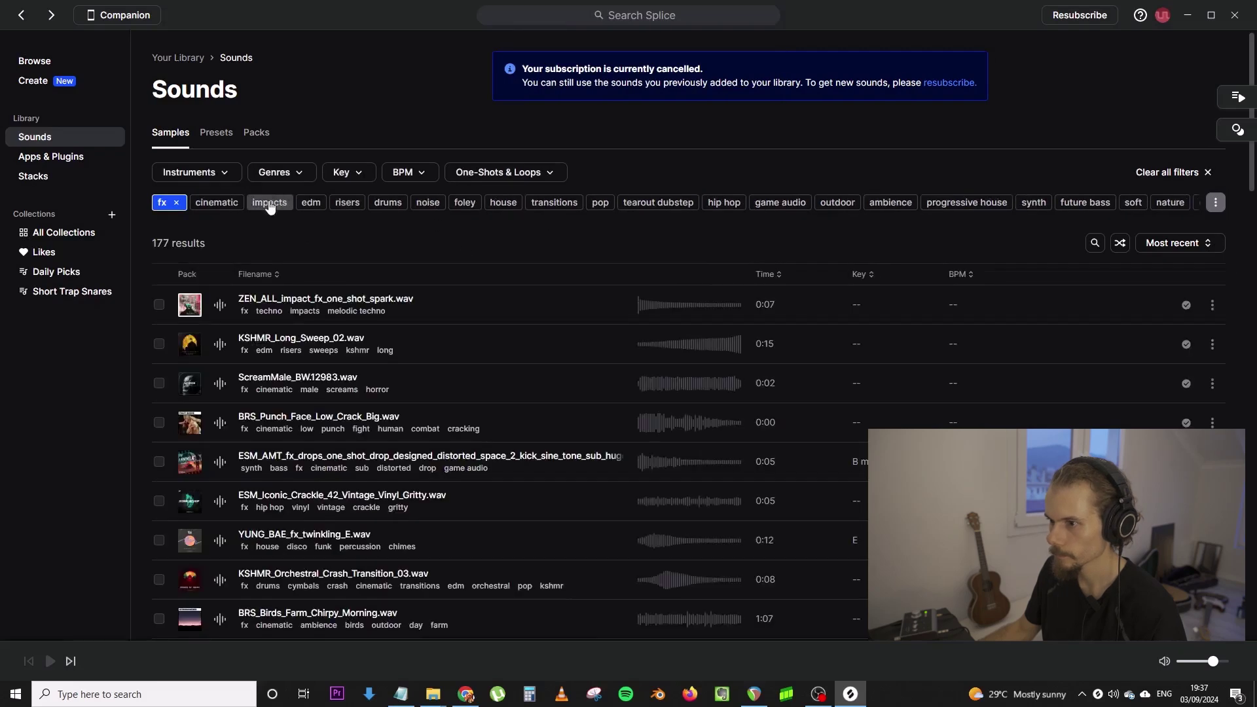
left_click(269, 202)
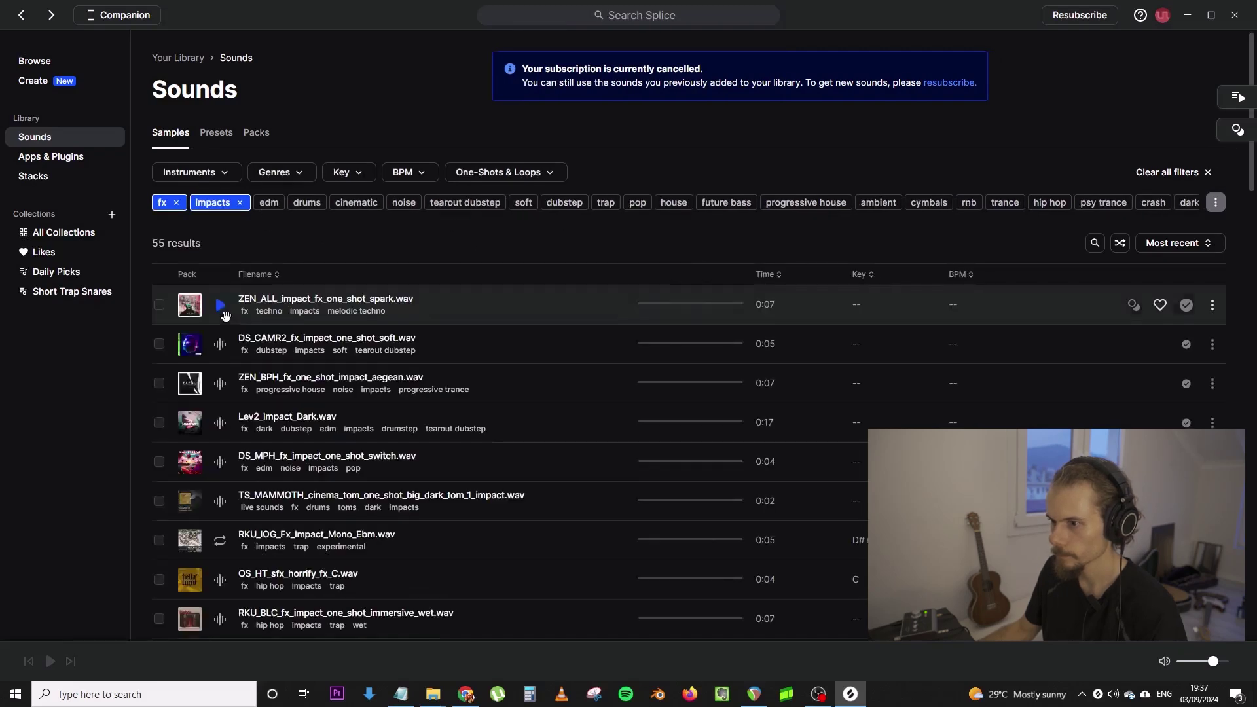
left_click(220, 305)
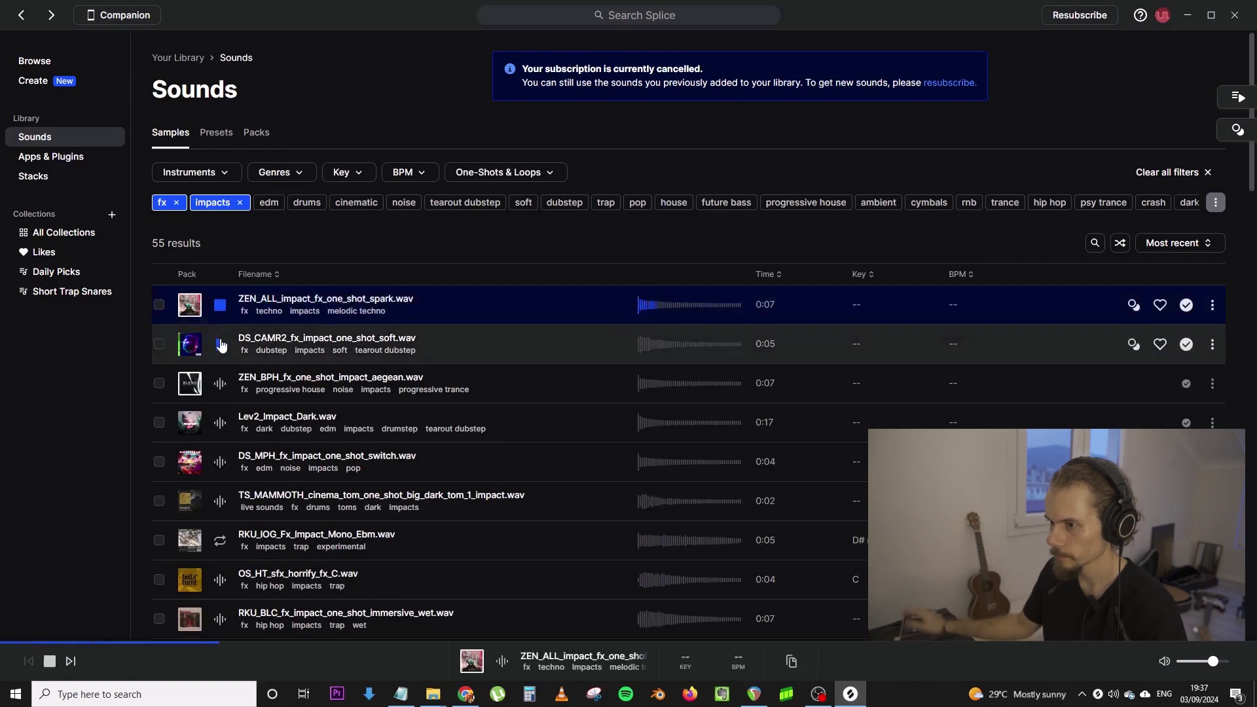
left_click(220, 344)
left_click(220, 383)
left_click(211, 420)
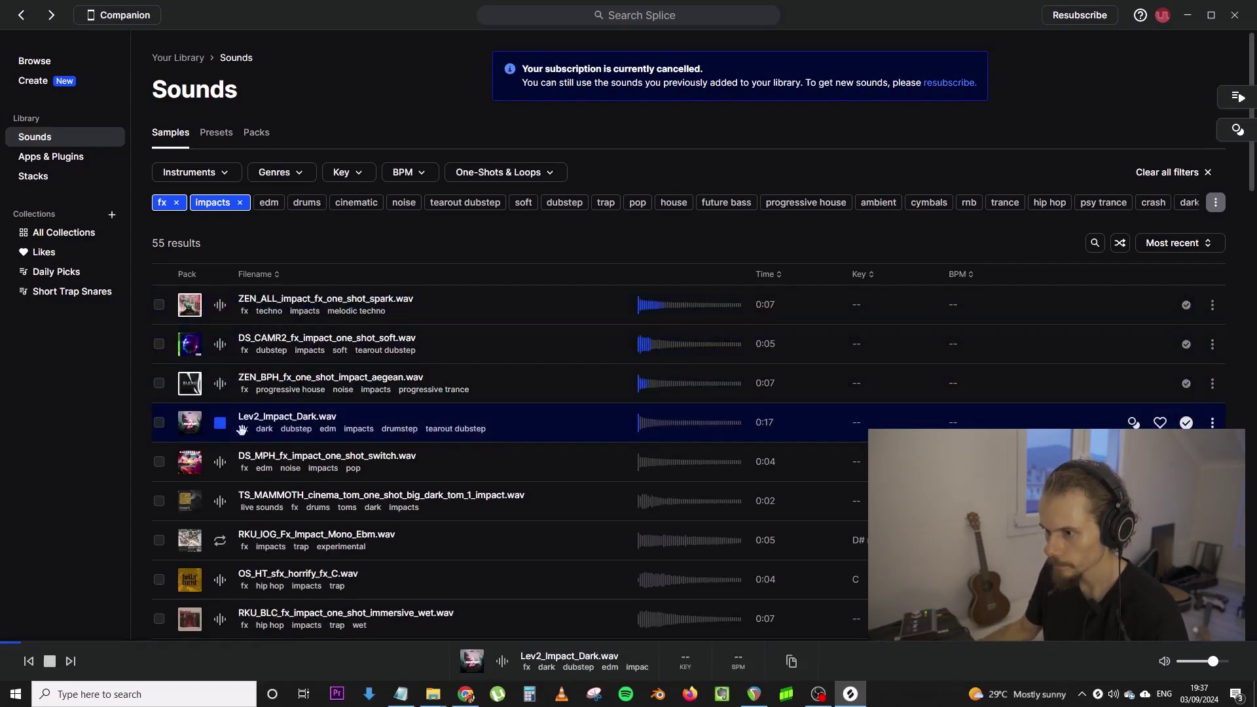
left_click(220, 464)
left_click(342, 416)
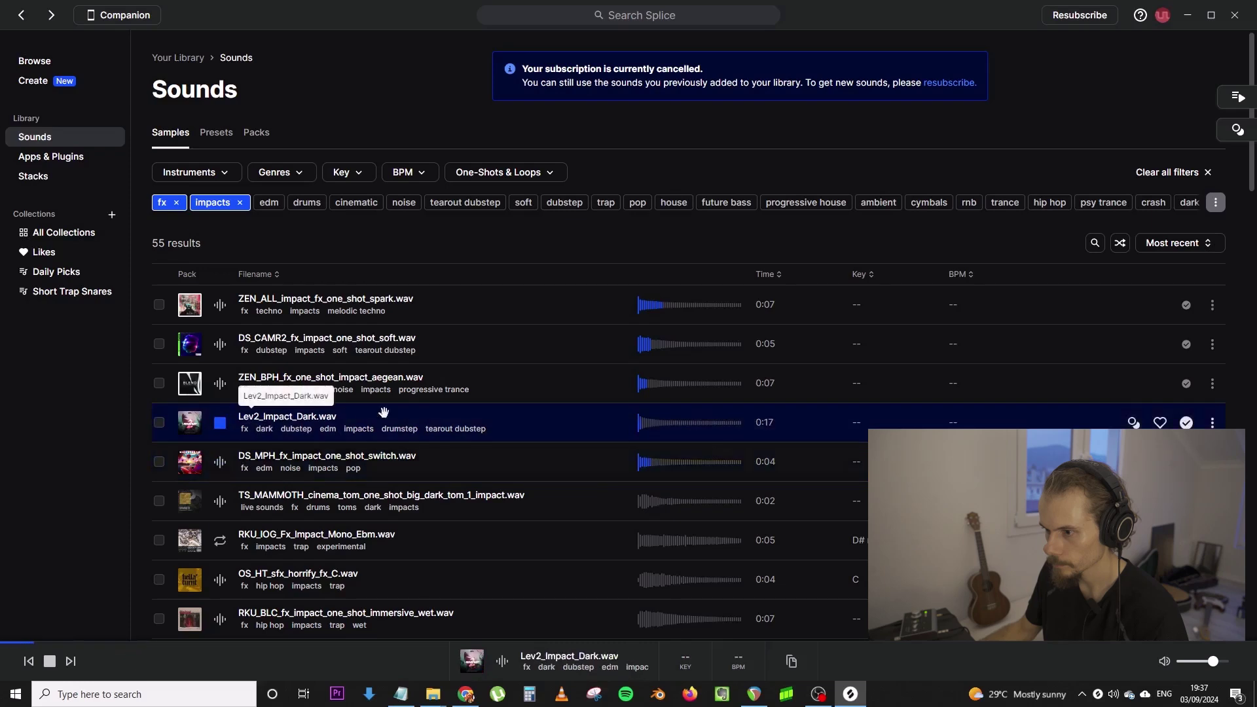
left_click_drag(619, 421, 760, 422)
Reveal Lev2_Impact_Dark.wav in its folder and place it in the REAPER project on a new track below FX
left_click(1212, 425)
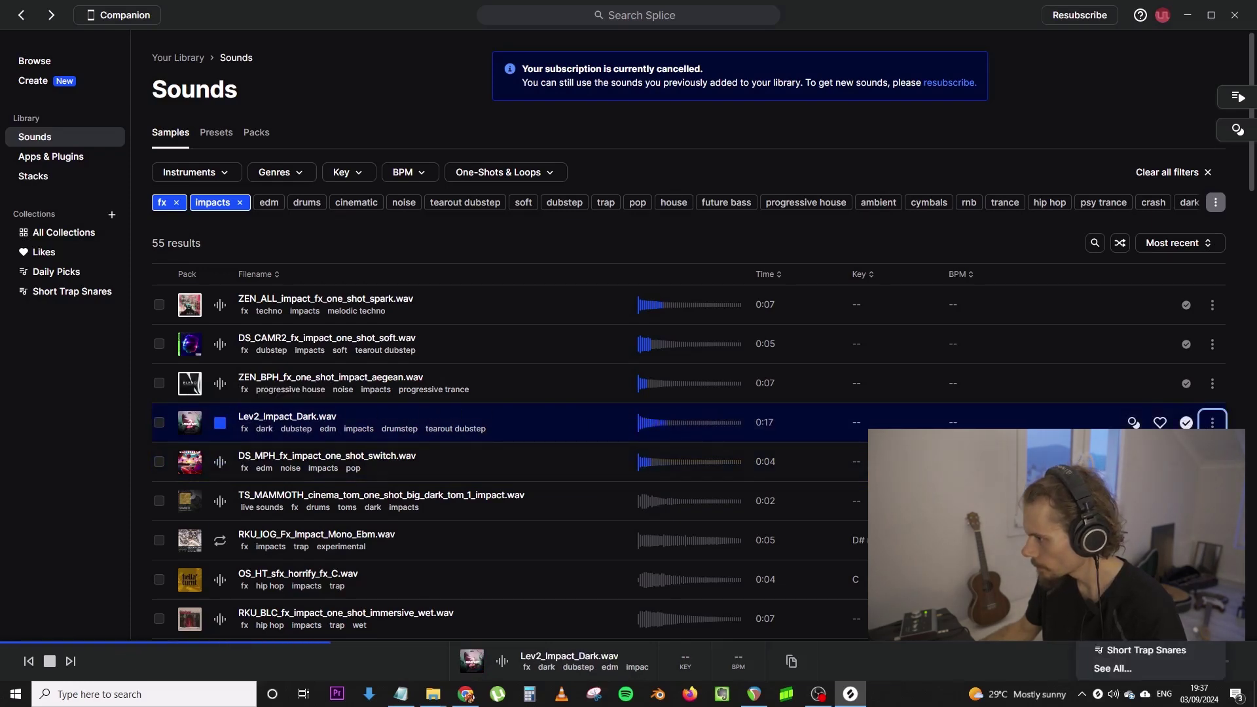
left_click(1143, 499)
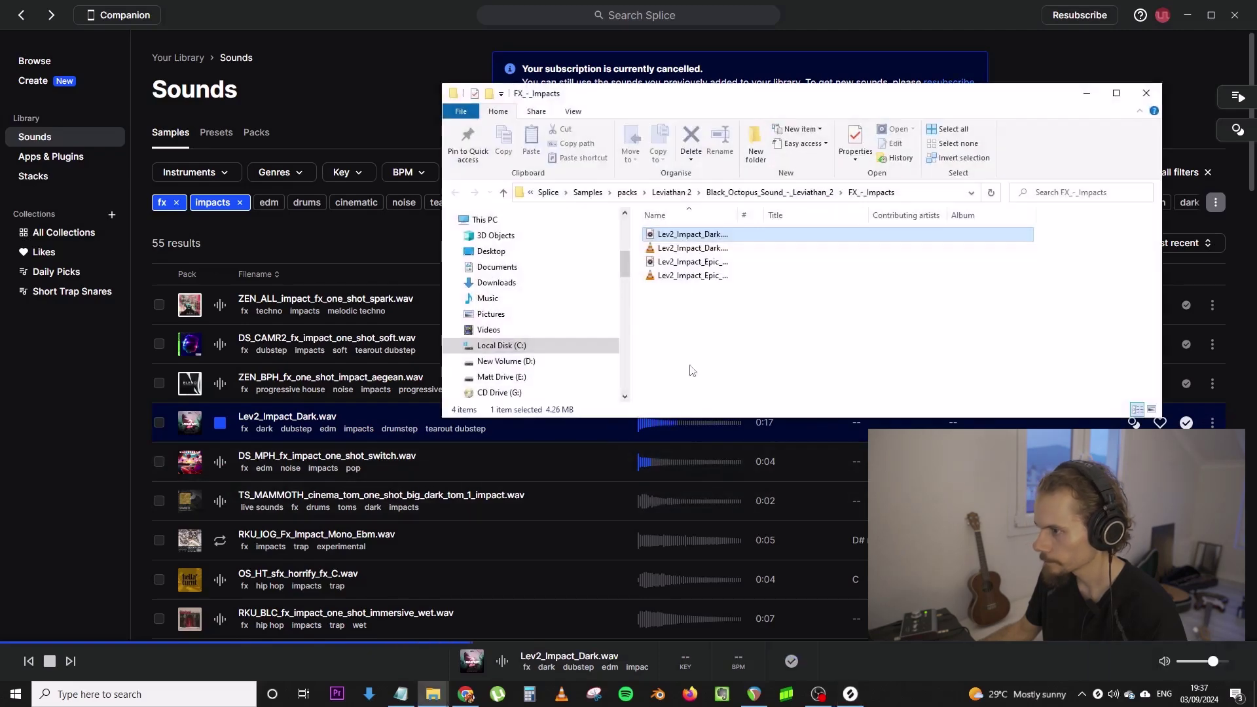
left_click_drag(681, 236, 741, 501)
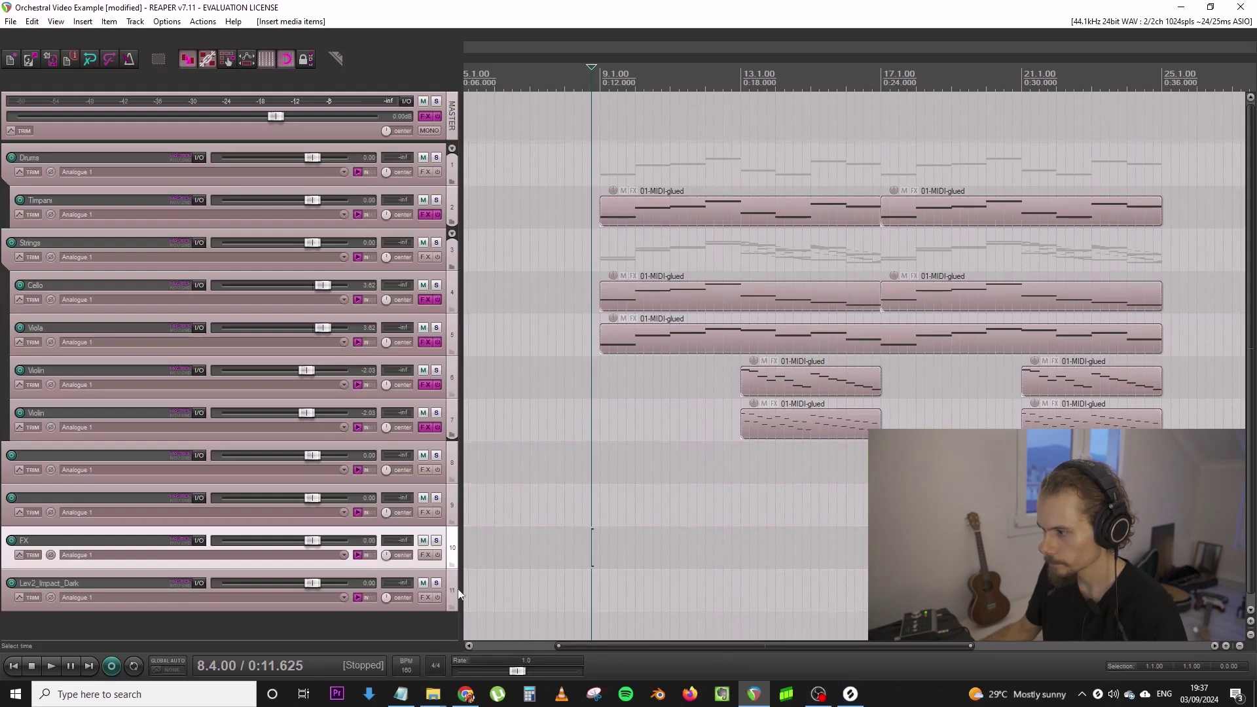
Rename the new sample track below FX as Impact
double_click(129, 584)
key("BackSpace")
type("Impac")
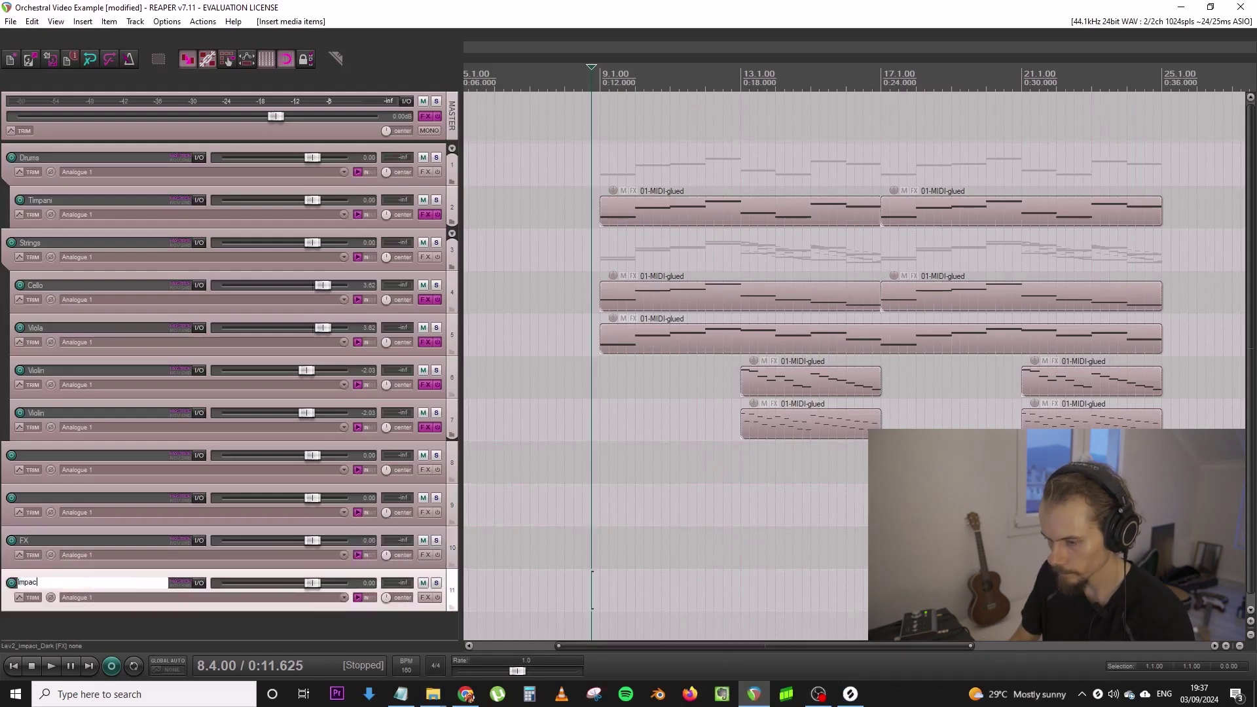
type("t")
key("Return")
Play the arrangement from 9.1.00, lower the Impact track's volume to about -11.5 dB, and stop playback
left_click(595, 450)
key("space")
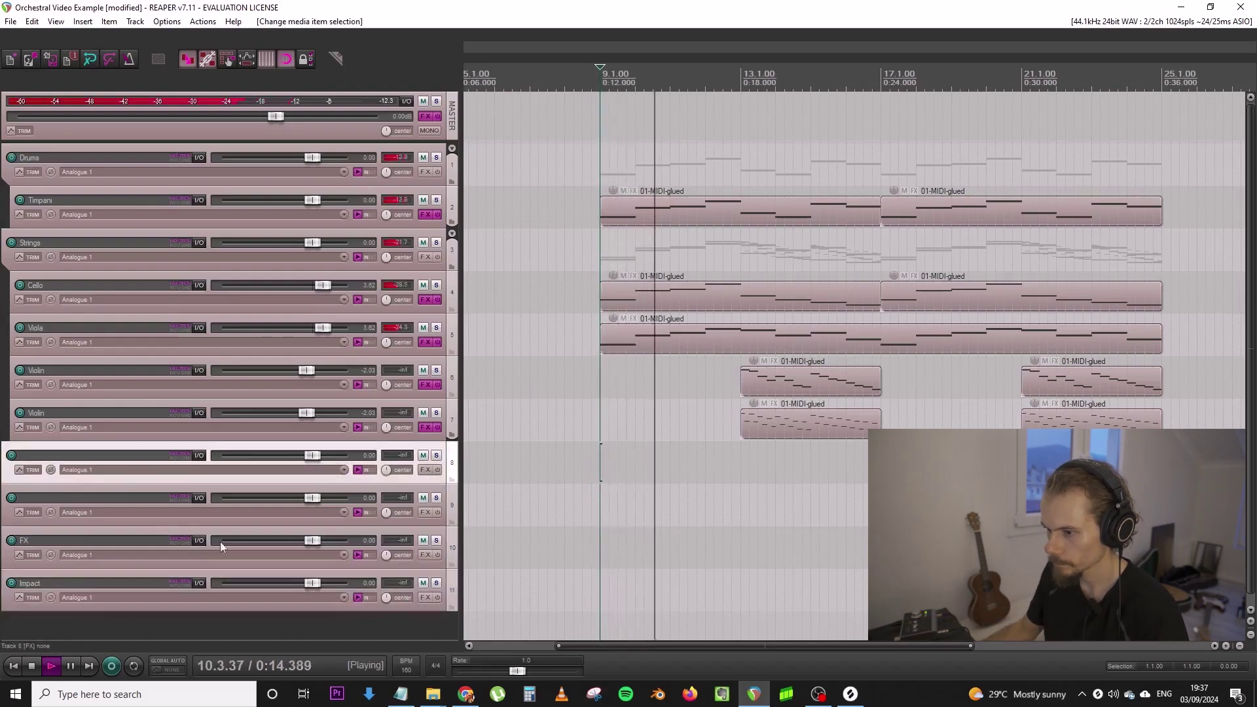
left_click_drag(312, 582, 283, 583)
key("space")
Glue the two Timpani MIDI items into one and adjust its note velocities in the MIDI editor during playback
right_click(772, 213)
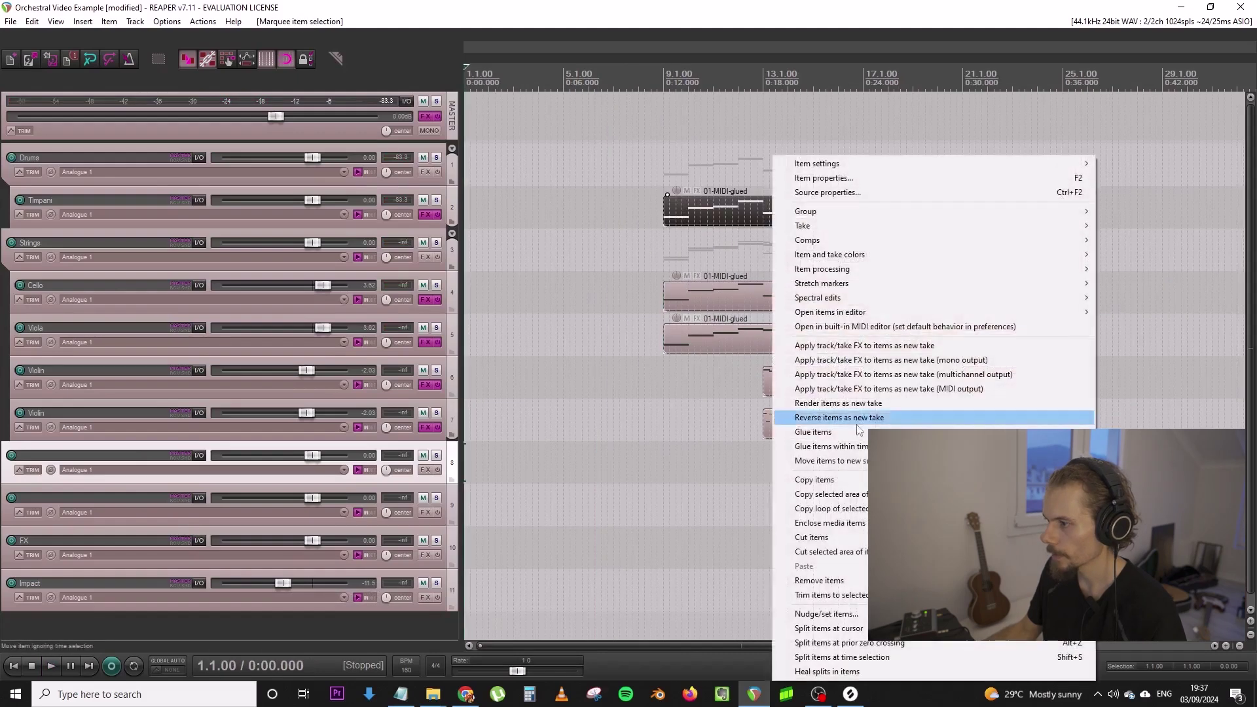
left_click(856, 432)
double_click(740, 215)
left_click_drag(184, 606, 184, 619)
key("Home")
key("space")
left_click(1240, 6)
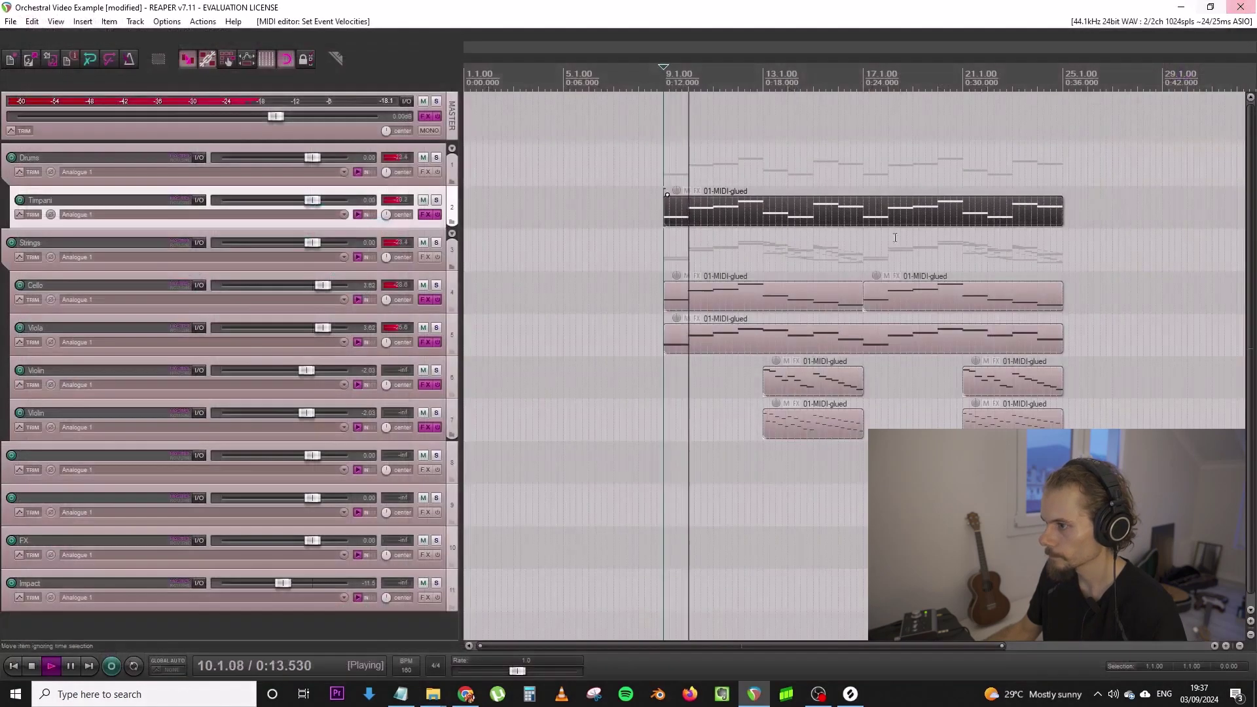
Lower the Cello track's volume to about 2.21 dB and the Viola track's volume to about -0.29 dB
left_click(436, 328)
left_click(436, 328)
left_click(451, 318)
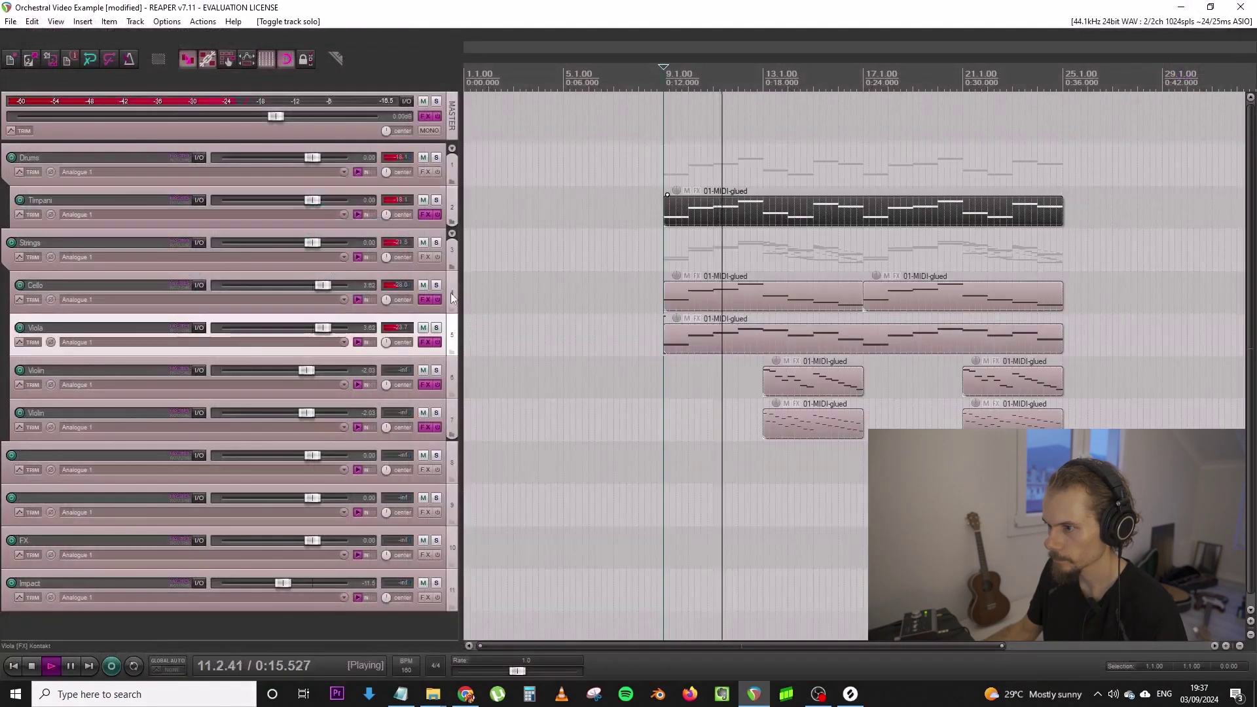
left_click(451, 303, "ctrl")
left_click_drag(324, 286, 319, 286)
left_click(348, 308)
Lower the first Violin track's volume to about -6 dB and the second Violin track's volume to about -3.78 dB
left_click(448, 383)
left_click(447, 407, "ctrl")
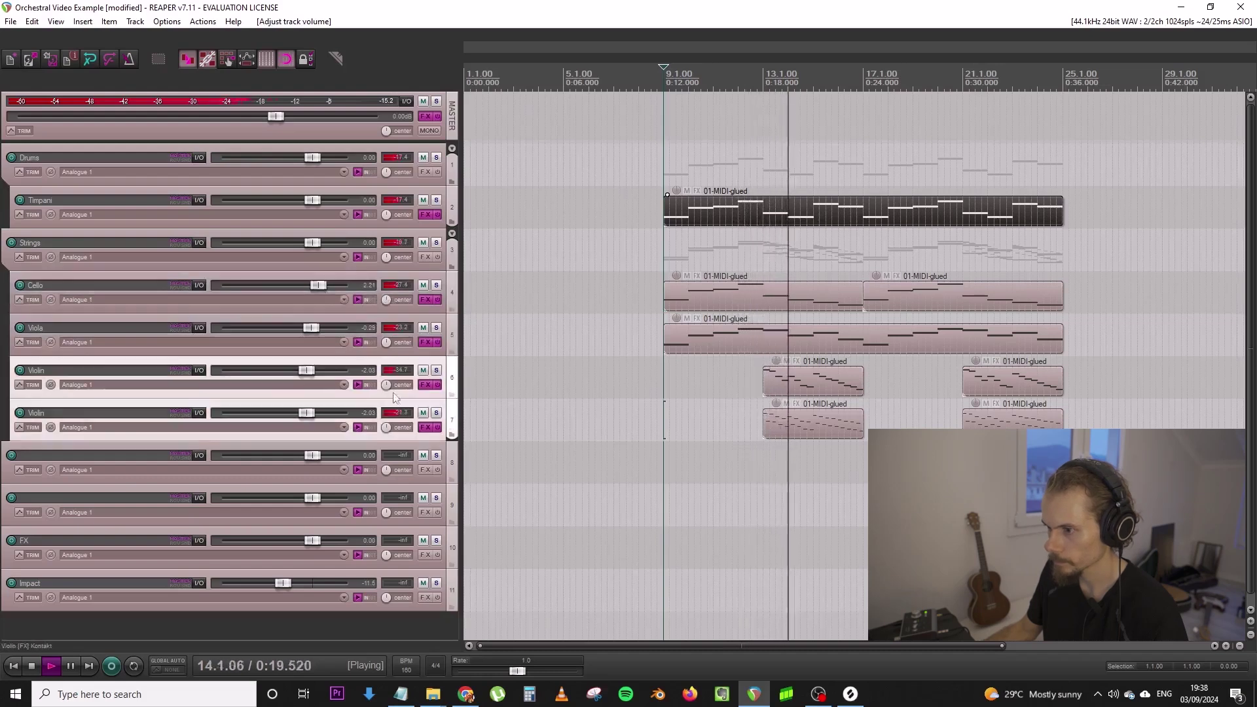
left_click_drag(312, 372, 298, 372)
left_click(324, 392)
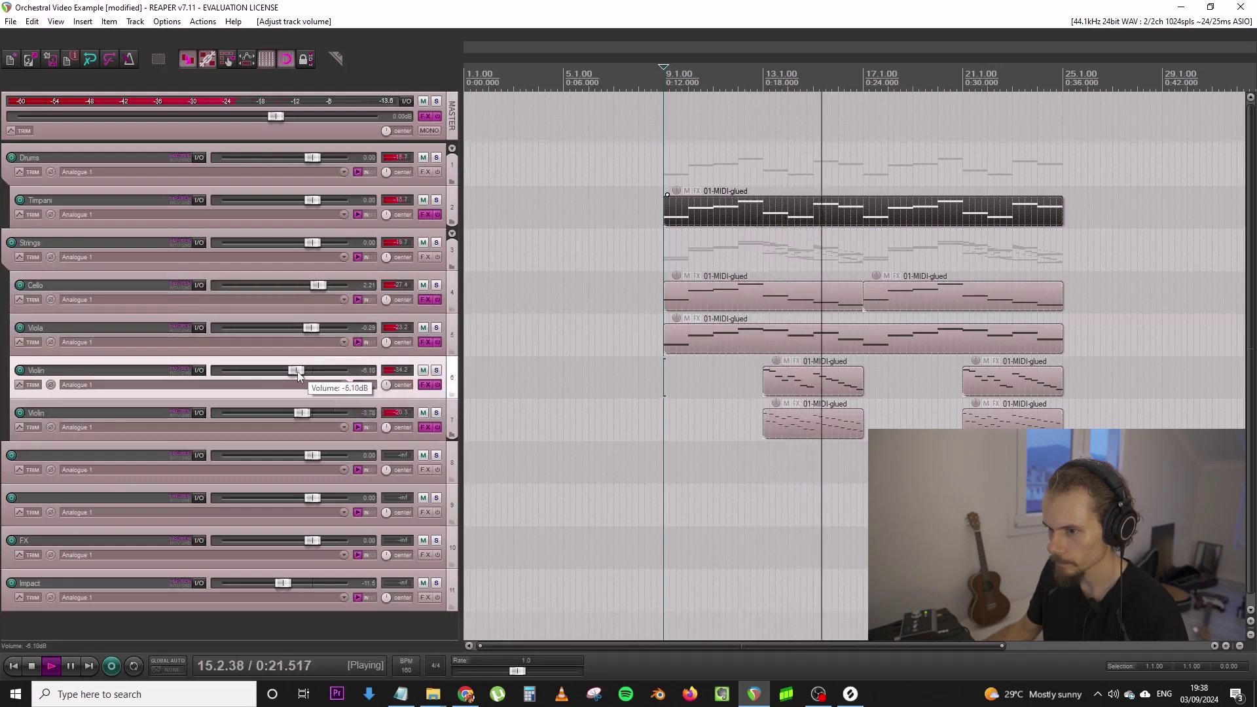
Rename track 7 as Violin Spiccato and stop playback
double_click(119, 410)
type("Spiccato")
key("Return")
key("space")
Add a marker named Intro at 9.1.00, where the arrangement begins
left_click(949, 592)
left_click(857, 524)
scroll(858, 522, "up", 3)
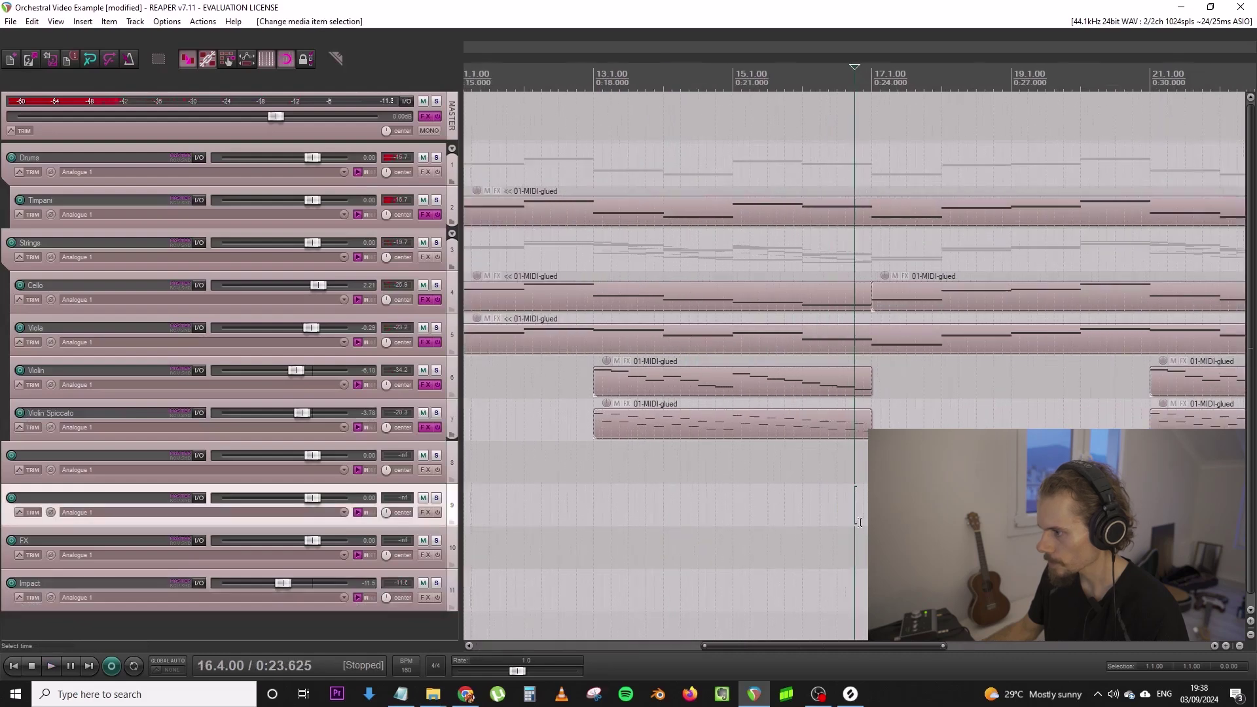
scroll(858, 517, "down", 3)
left_click(572, 474)
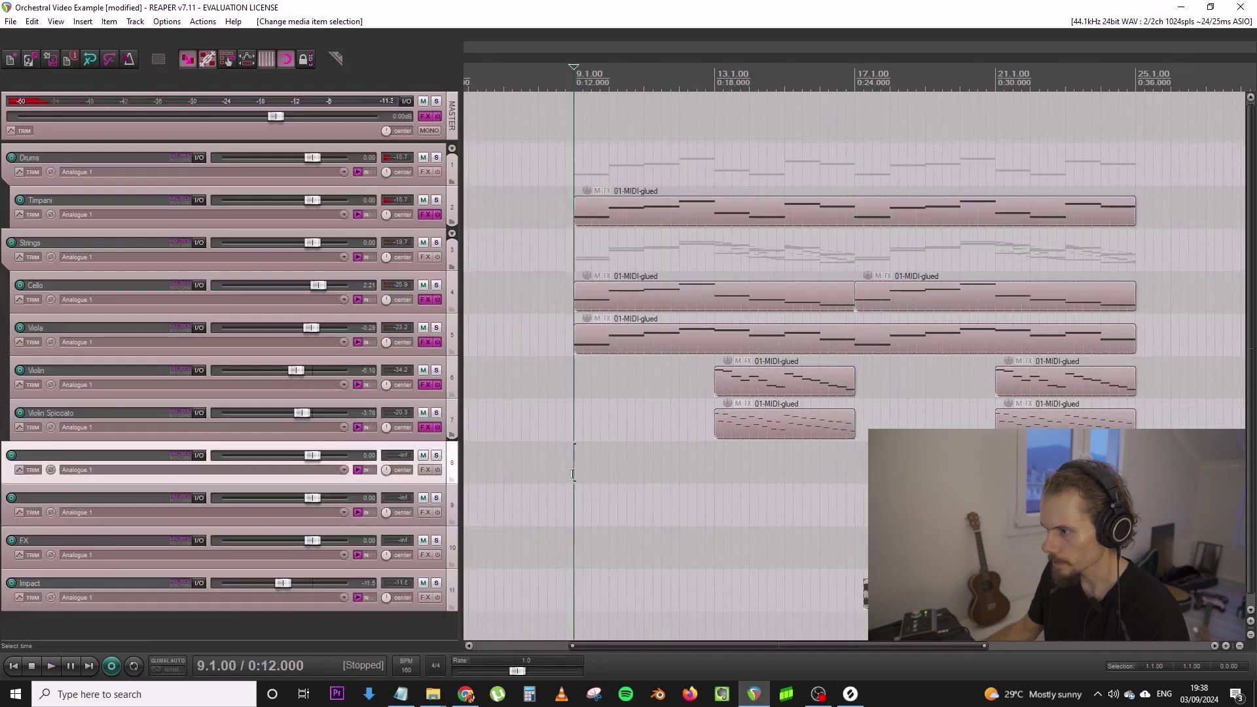
double_click(577, 48)
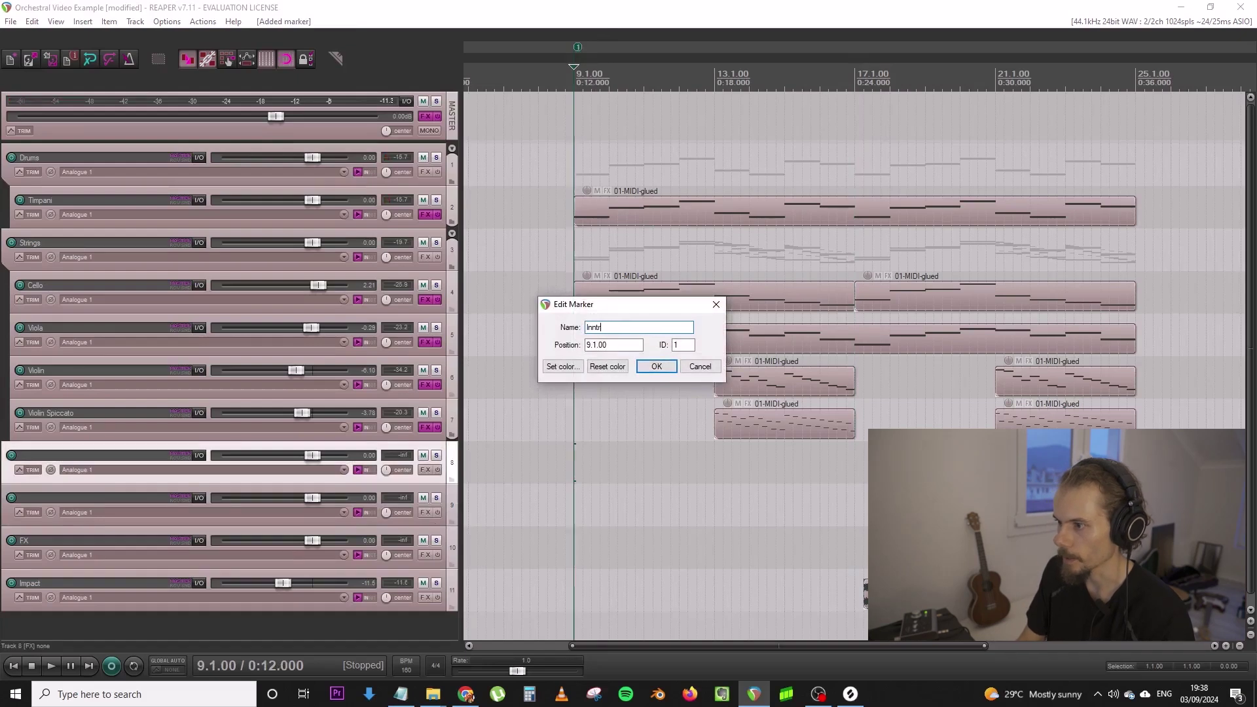
key("Return")
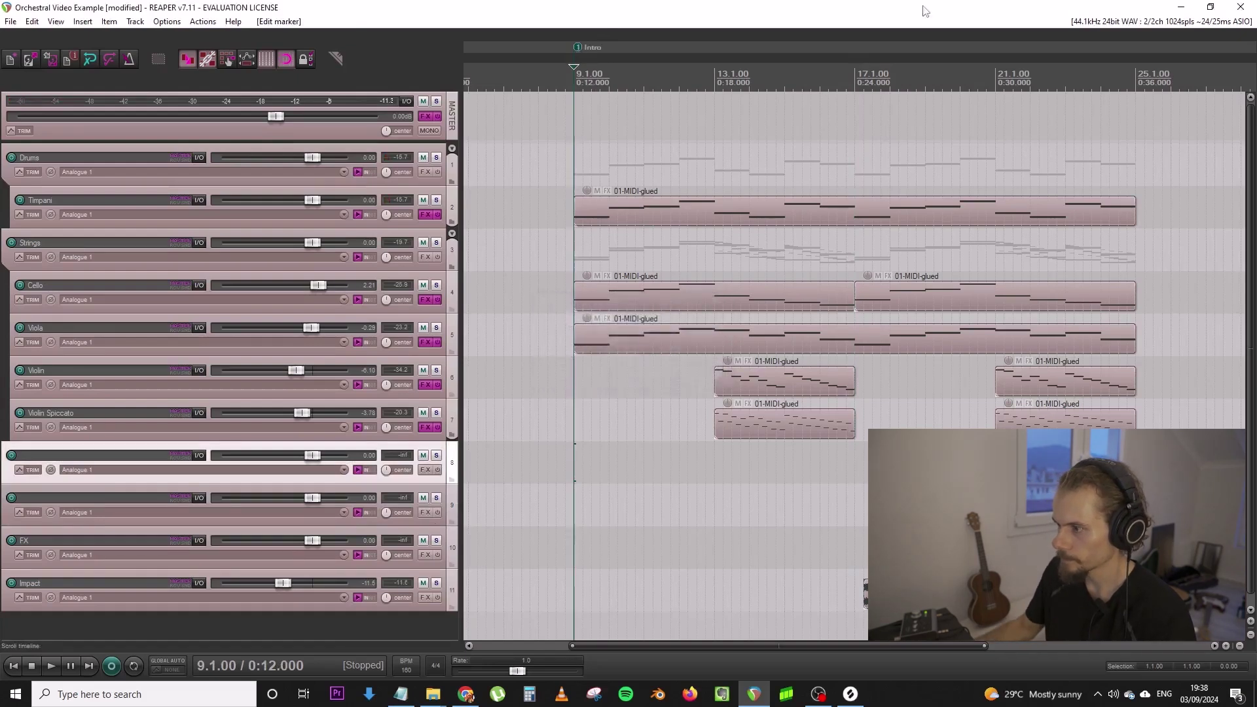
Add a marker named Part A at 17.1.00
left_click(851, 487)
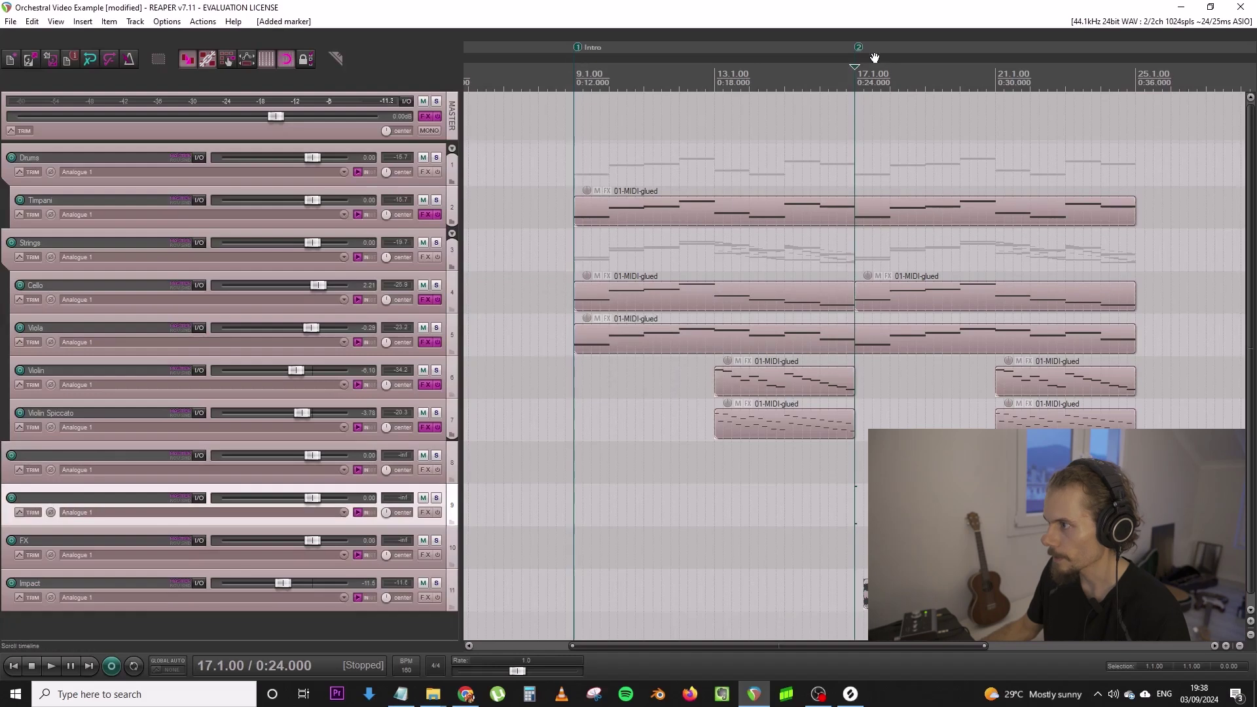
double_click(859, 49)
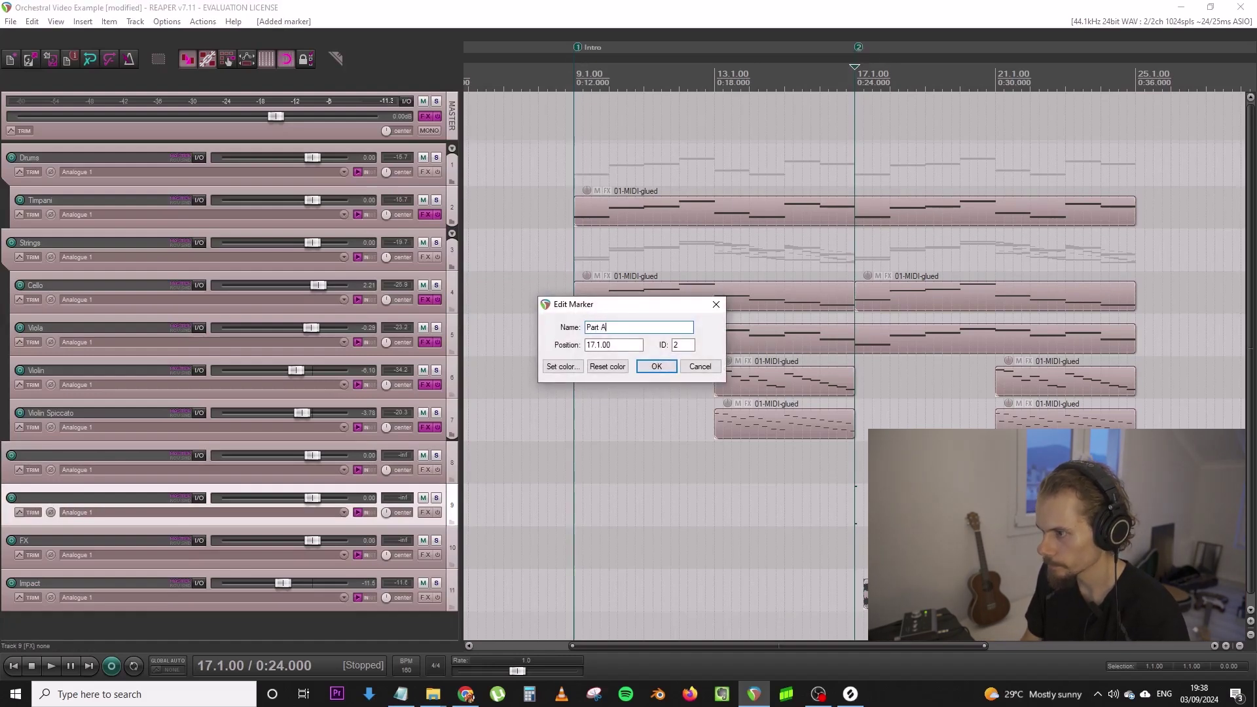
key("Return")
Align the impact item with the Part A marker and put a copy of it on a new track below Impact
left_click(864, 592)
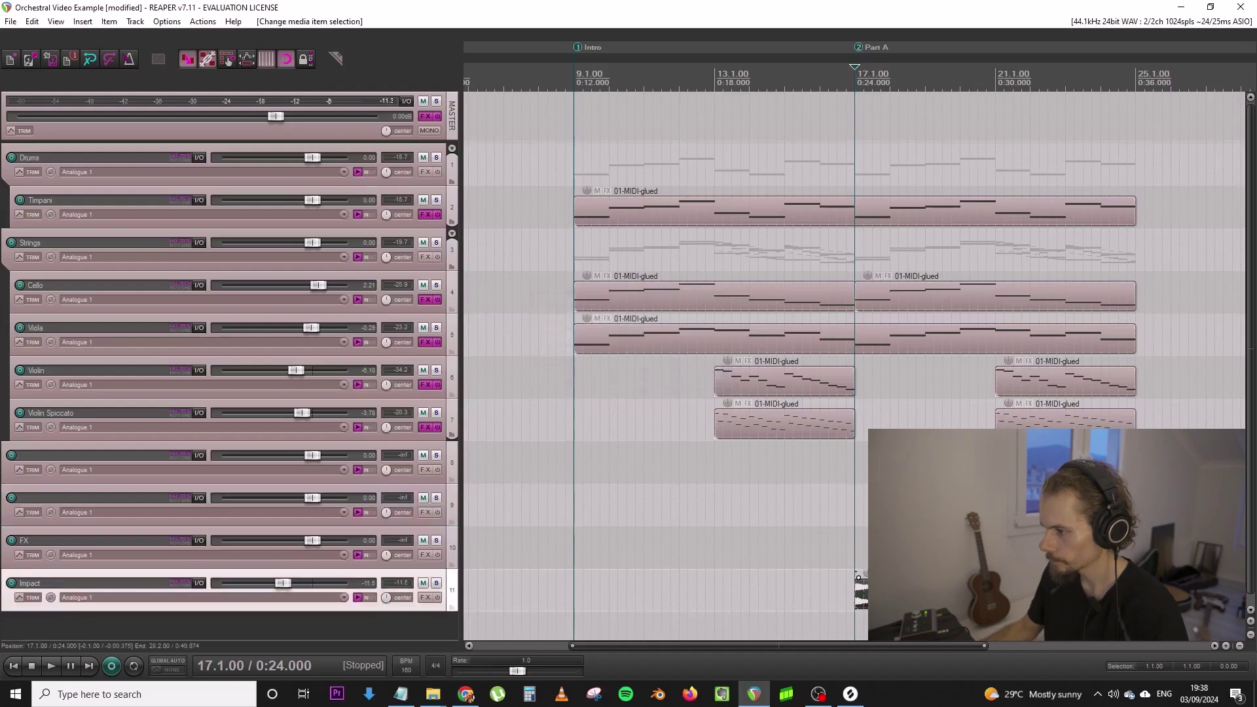
left_click_drag(861, 593, 619, 549)
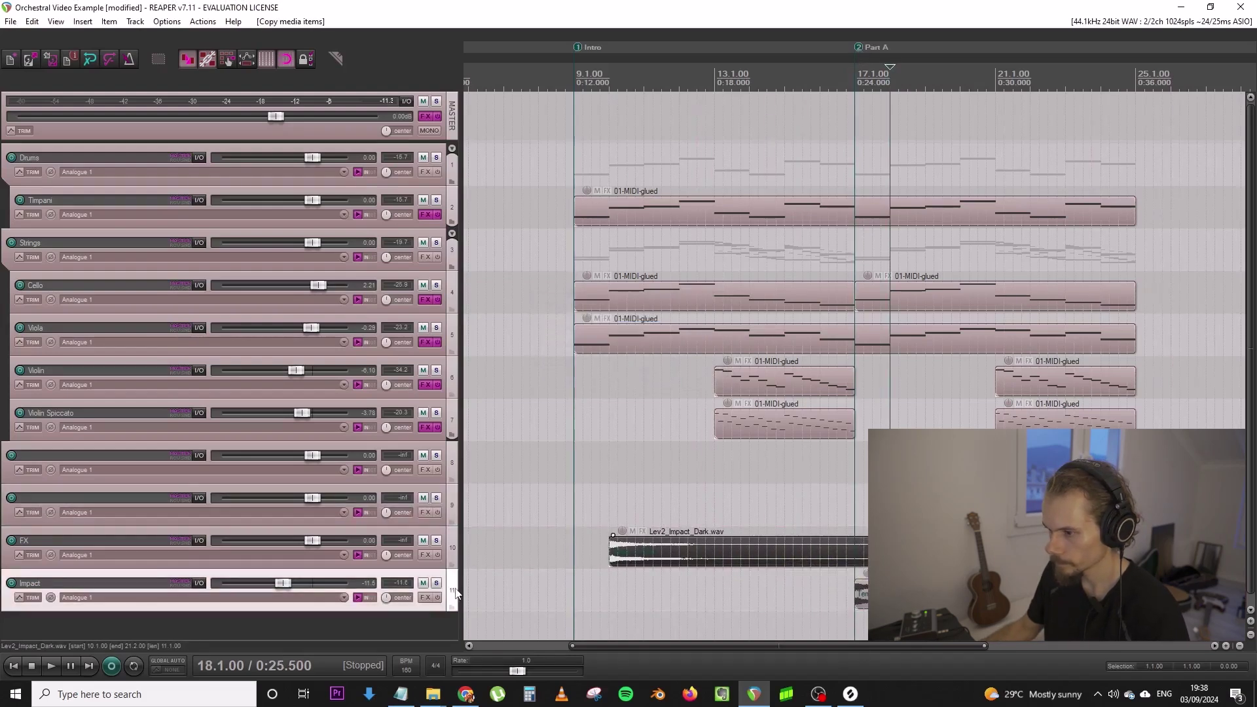
key("ctrl+t")
left_click_drag(694, 504, 689, 580)
Reverse the copied impact as a new take, align its end with Part A at 17.1.00, and play from 13.1.00
right_click(689, 580)
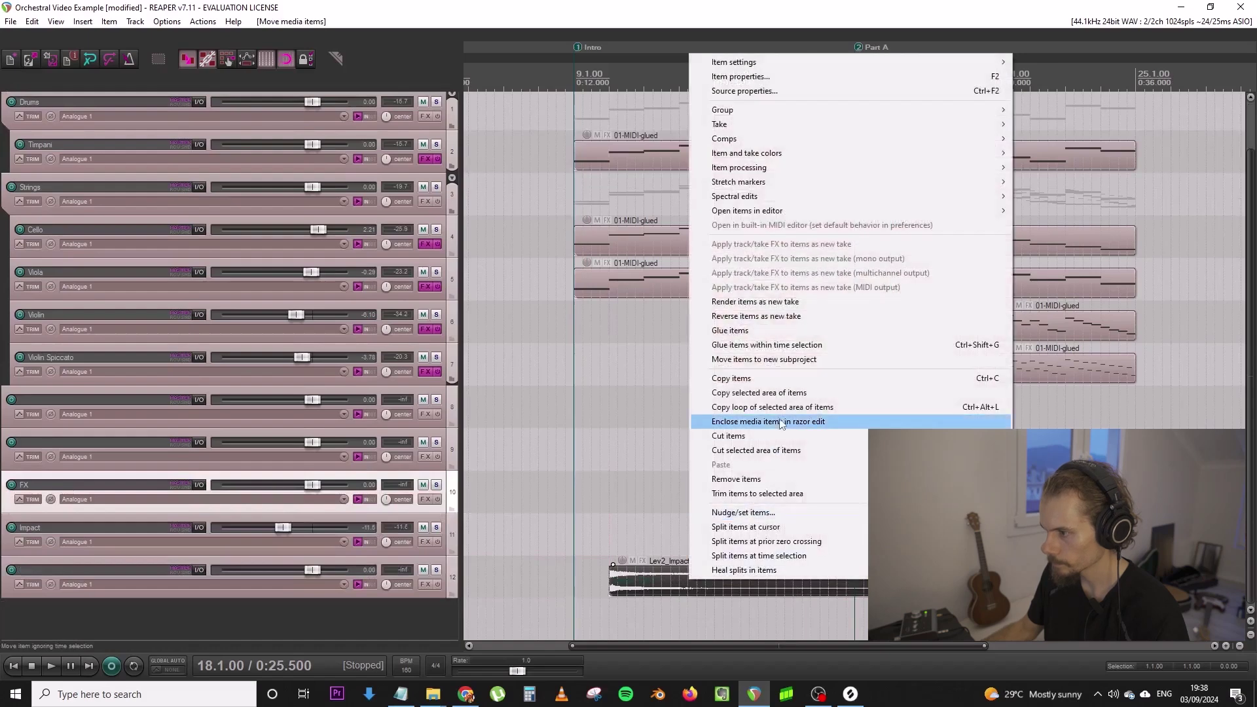
left_click(779, 318)
left_click(980, 574)
left_click_drag(984, 589, 835, 597)
left_click(719, 538)
key("space")
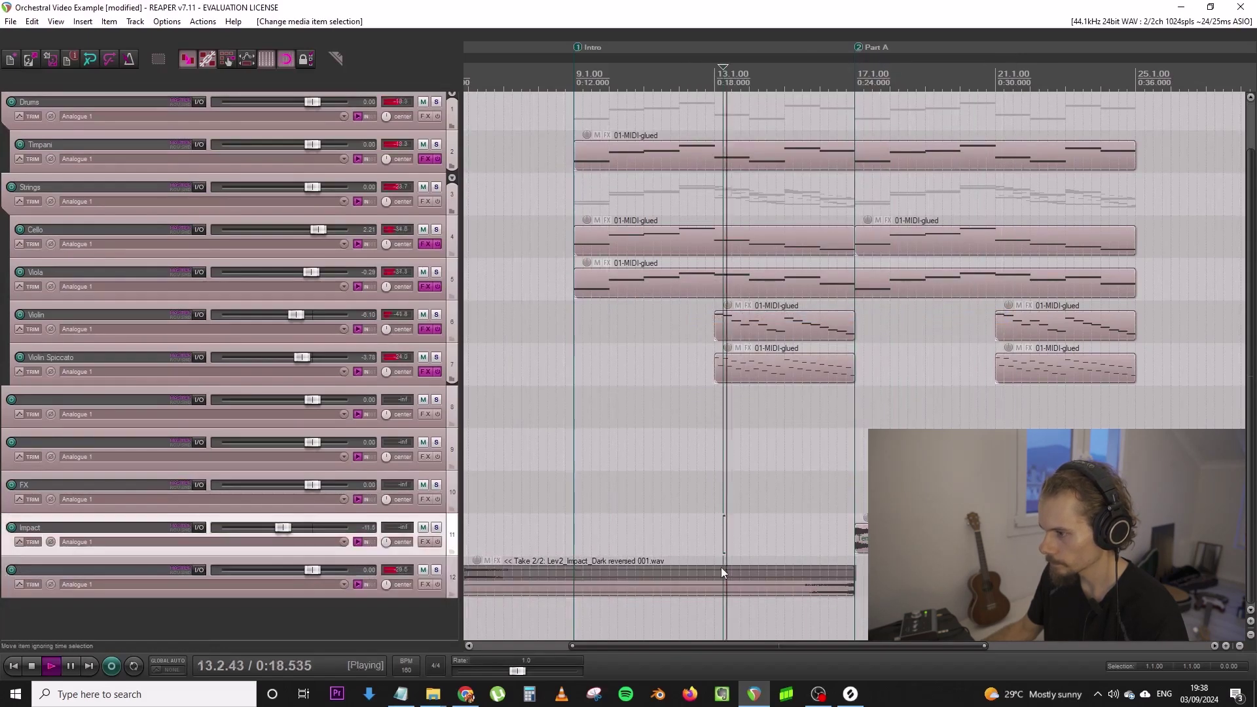
Trim the reversed impact so it starts at 13.1.00 and give it a long fade-in
left_click(716, 583)
key("s")
left_click_drag(717, 568, 811, 572)
left_click(617, 576)
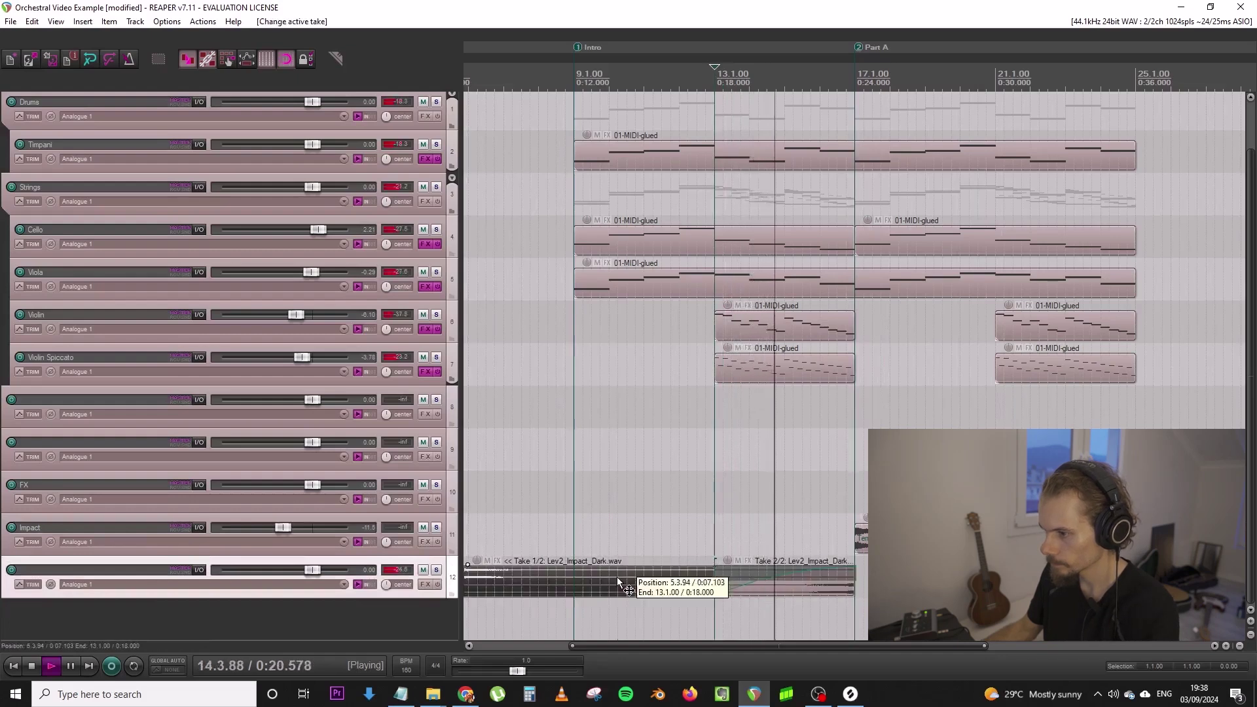
key("Delete")
Fine-tune the Impact track's volume, lower the reversed impact track to about -8.97 dB, and stop playback
left_click_drag(292, 533, 275, 530)
mouse_move(310, 570)
left_mouse_down()
mouse_move(274, 571)
mouse_move(266, 529)
mouse_move(281, 529)
mouse_move(289, 570)
left_mouse_up()
scroll(709, 370, "down", 2)
scroll(750, 343, "down", 3)
key("space")
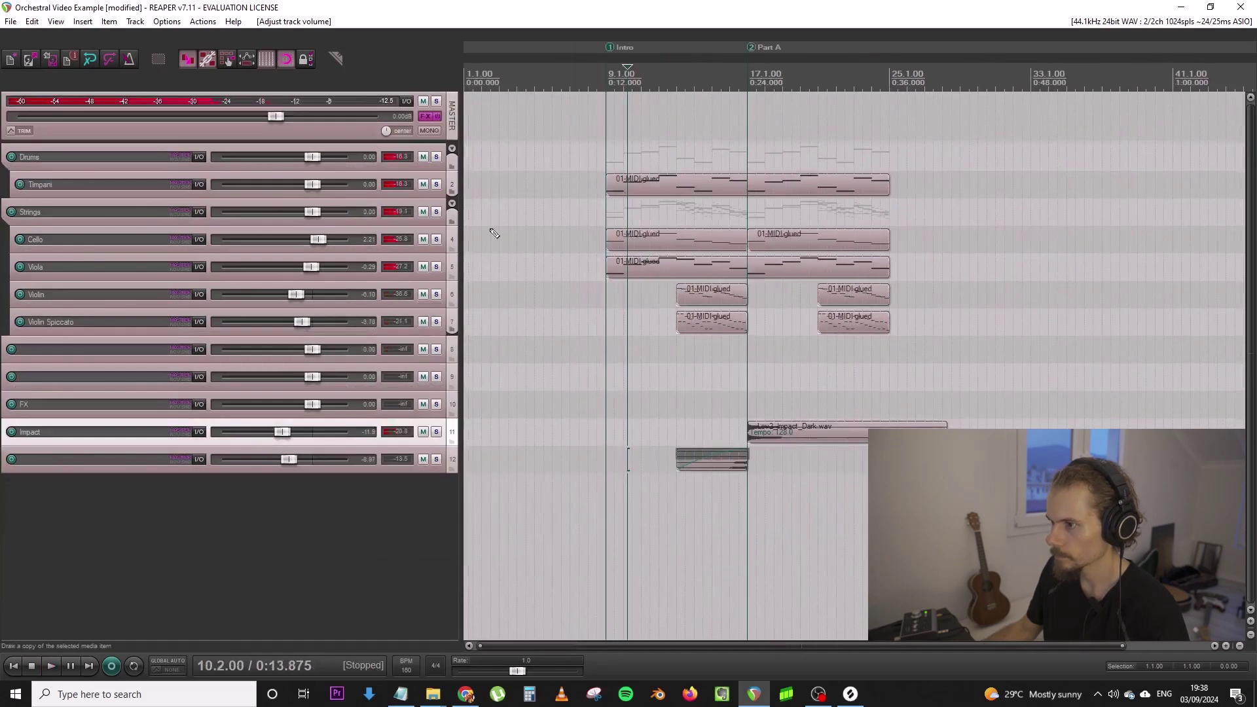
left_click(454, 139)
left_click(451, 237)
left_click_drag(427, 225, 426, 272)
left_click(426, 246)
type("onek")
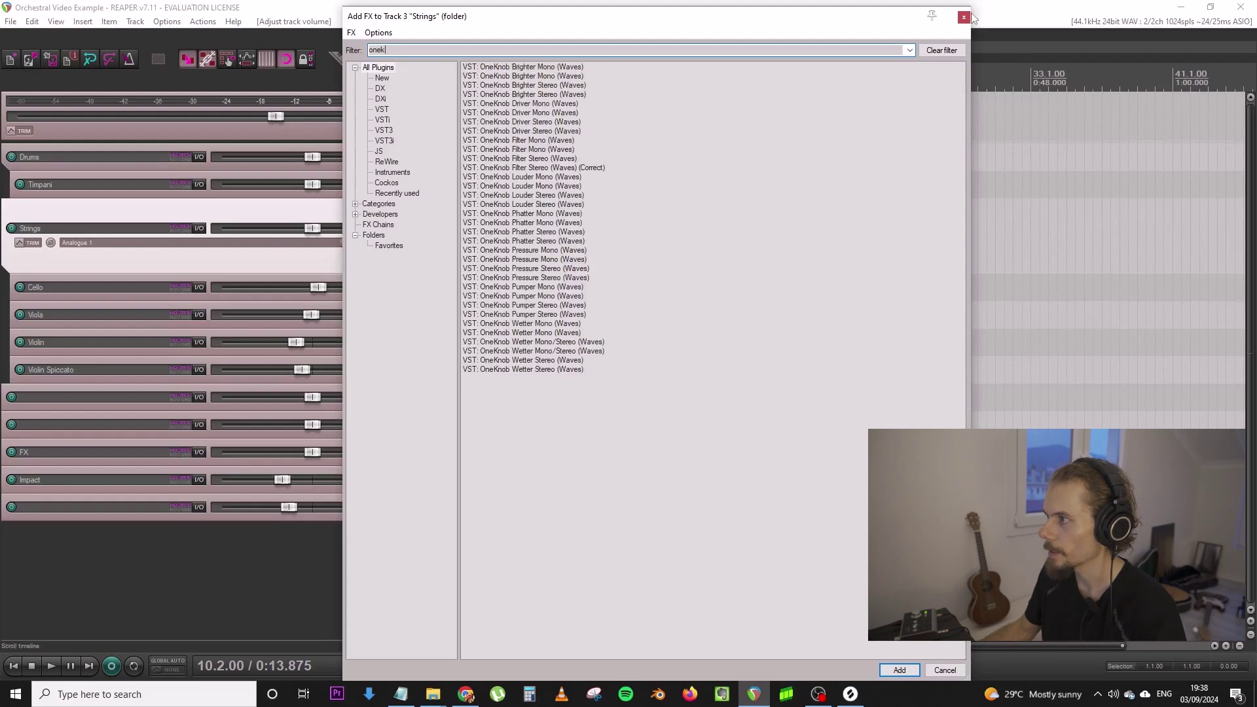
left_click(963, 17)
Duplicate the Cello and Viola tracks and place the copies below the Strings folder
left_click(455, 289, "ctrl")
left_click(451, 317, "ctrl")
left_click(453, 291)
left_click(453, 318, "ctrl")
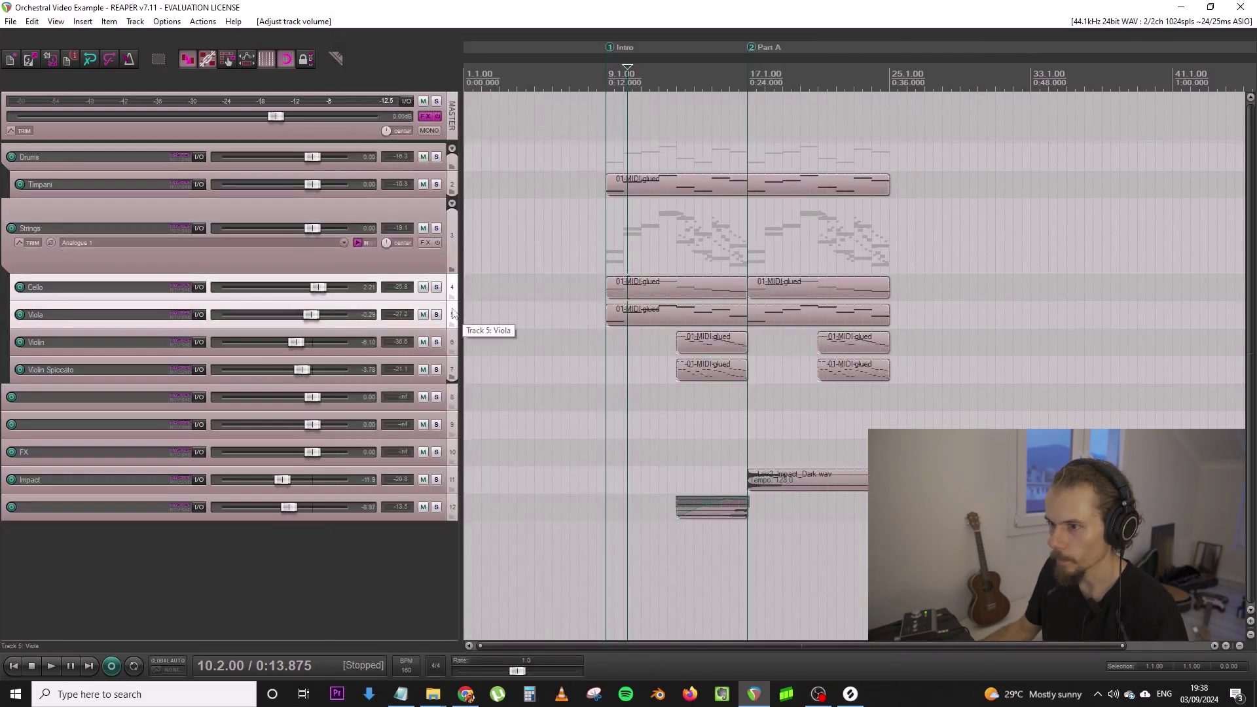
right_click(455, 286)
left_click(596, 383)
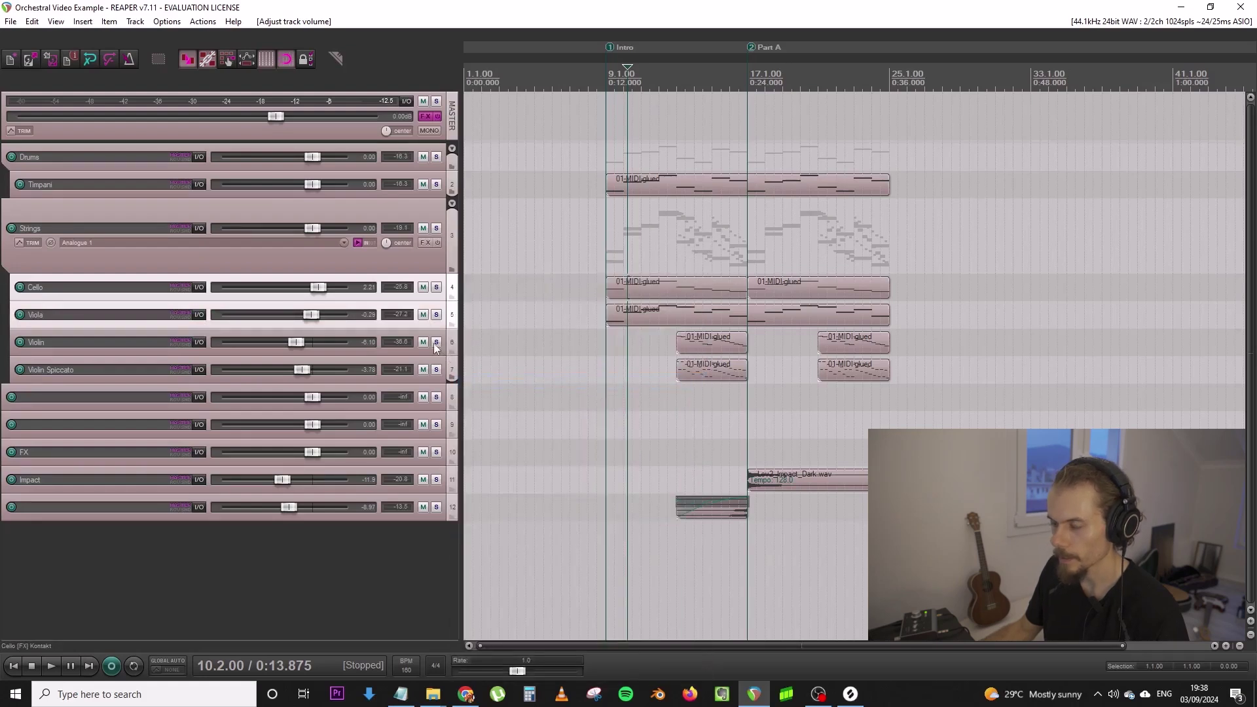
left_click_drag(452, 316, 450, 441)
Add an empty track below Violin Spiccato and make it a folder holding the duplicated Cello and Viola tracks
left_click(452, 368)
key("ctrl+t")
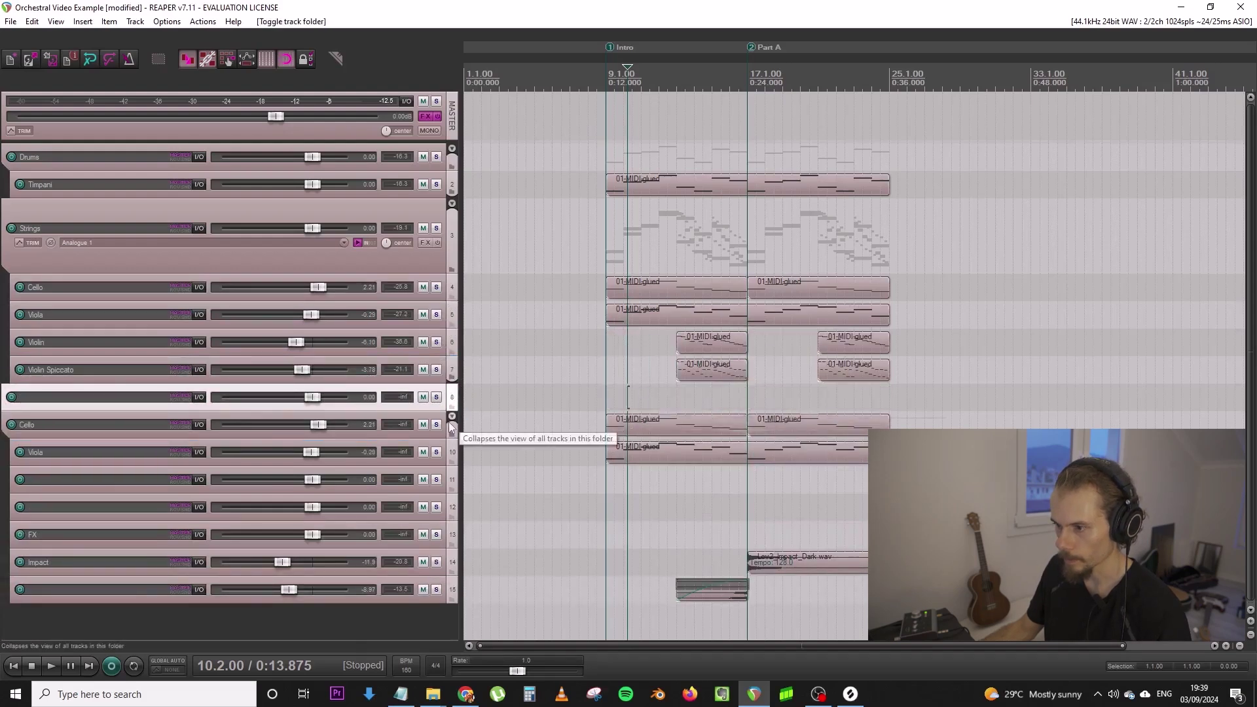
left_click(453, 424)
left_click(453, 449, "ctrl")
left_click_drag(454, 423, 427, 437)
key("ctrl+z")
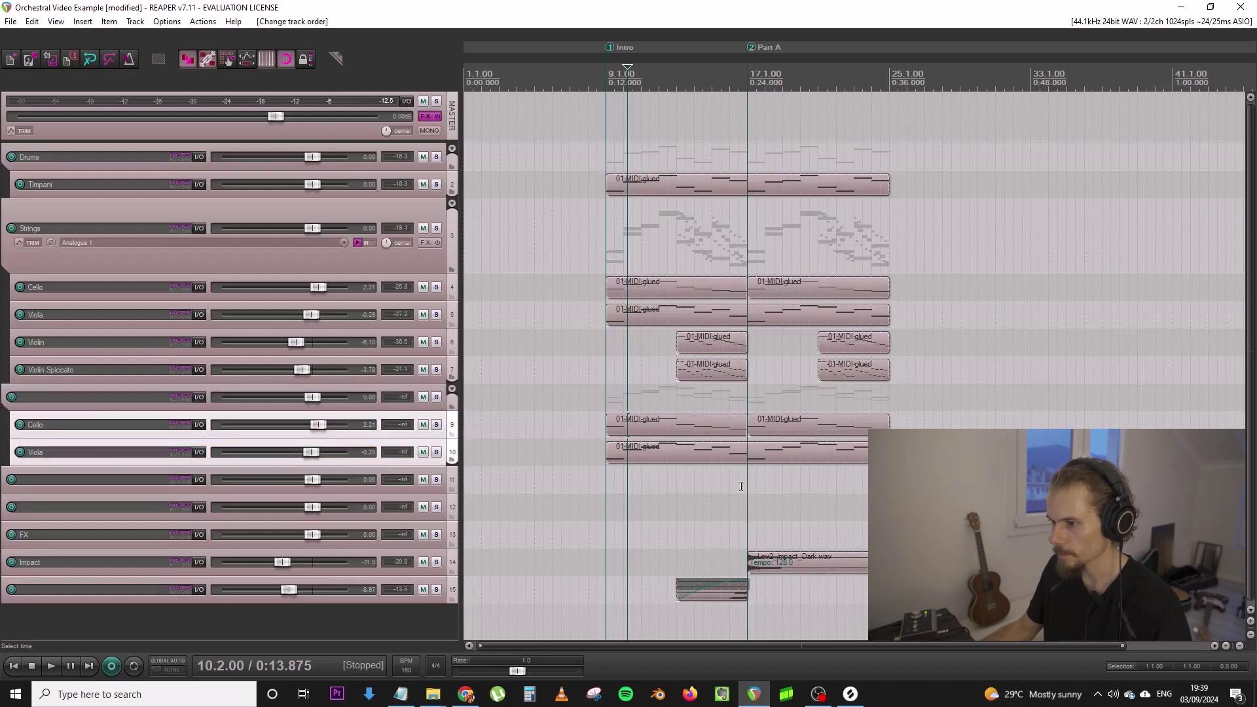
left_click_drag(777, 466, 787, 422)
key("Delete")
key("ctrl+z")
Remove the duplicated Cello and Viola parts after 17.1.00 and the original Cello and Viola items starting at 9.1.00
left_click(747, 451)
key("s")
left_click_drag(769, 485, 788, 429)
key("Delete")
left_click_drag(644, 308, 651, 283)
key("Delete")
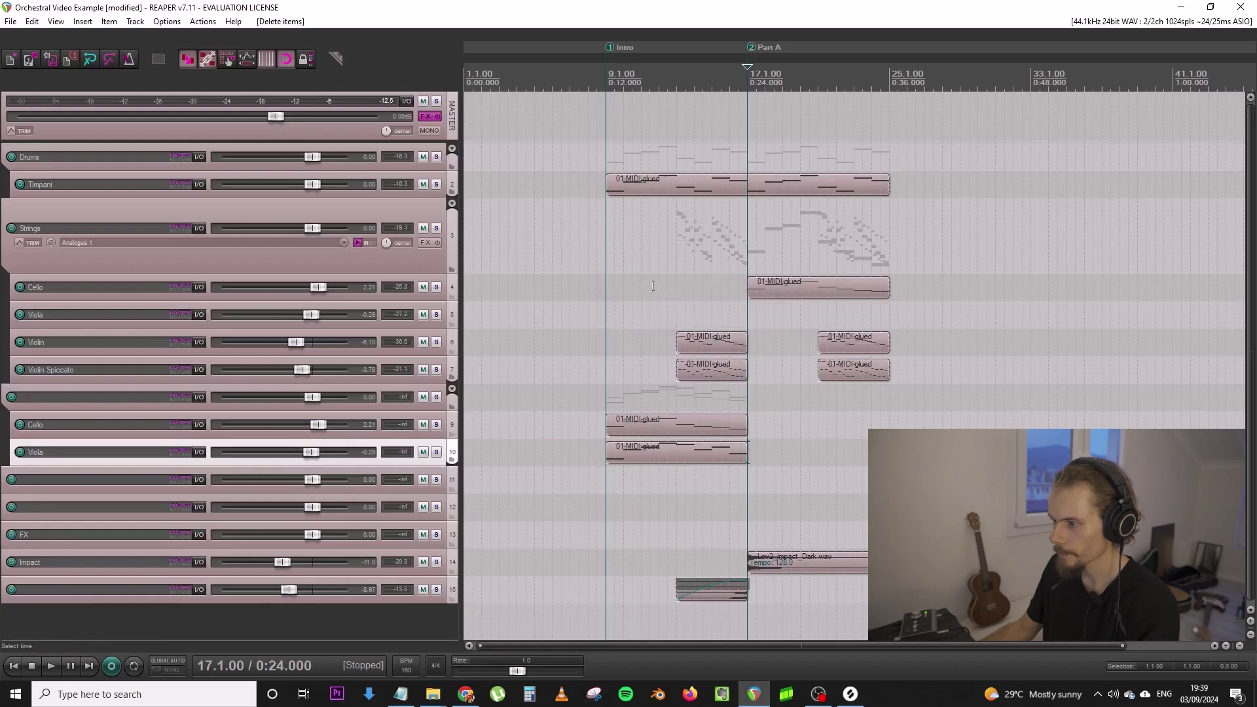
Play the intro with the unnamed folder of duplicated strings soloed, and add the Murda Melodies effect to that folder
key("space")
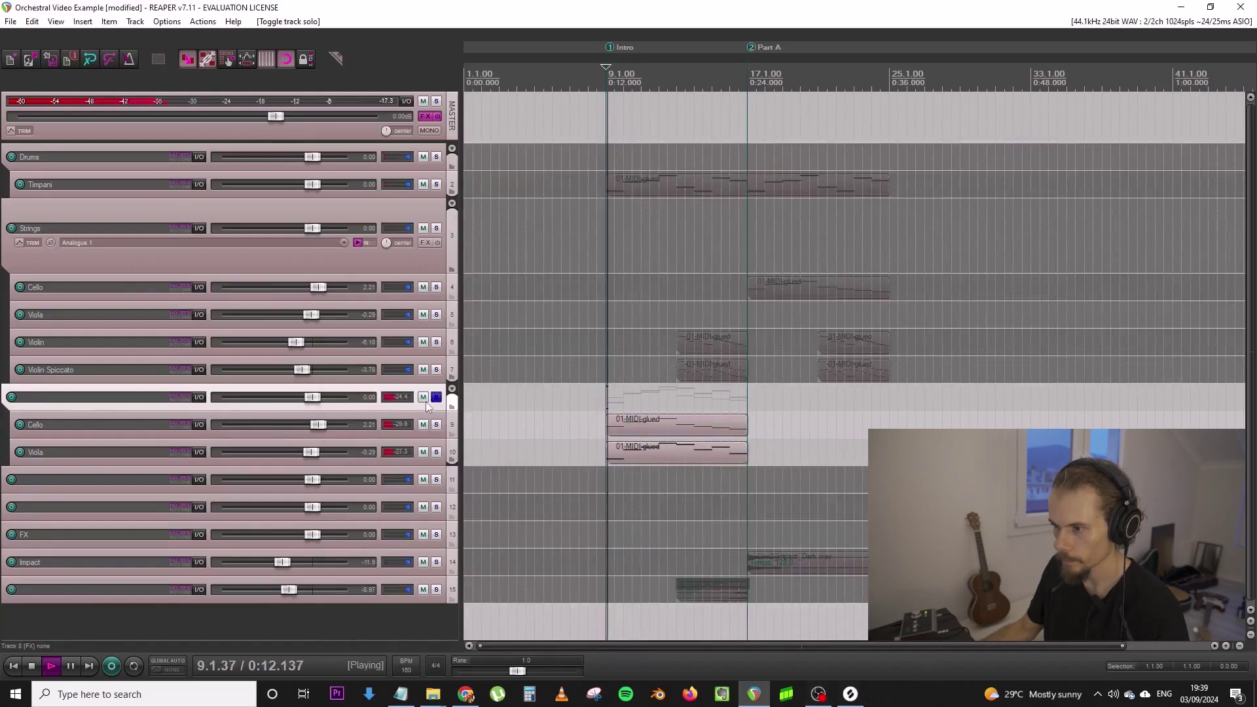
scroll(425, 402, "up", 2)
left_click(423, 431)
type("murda")
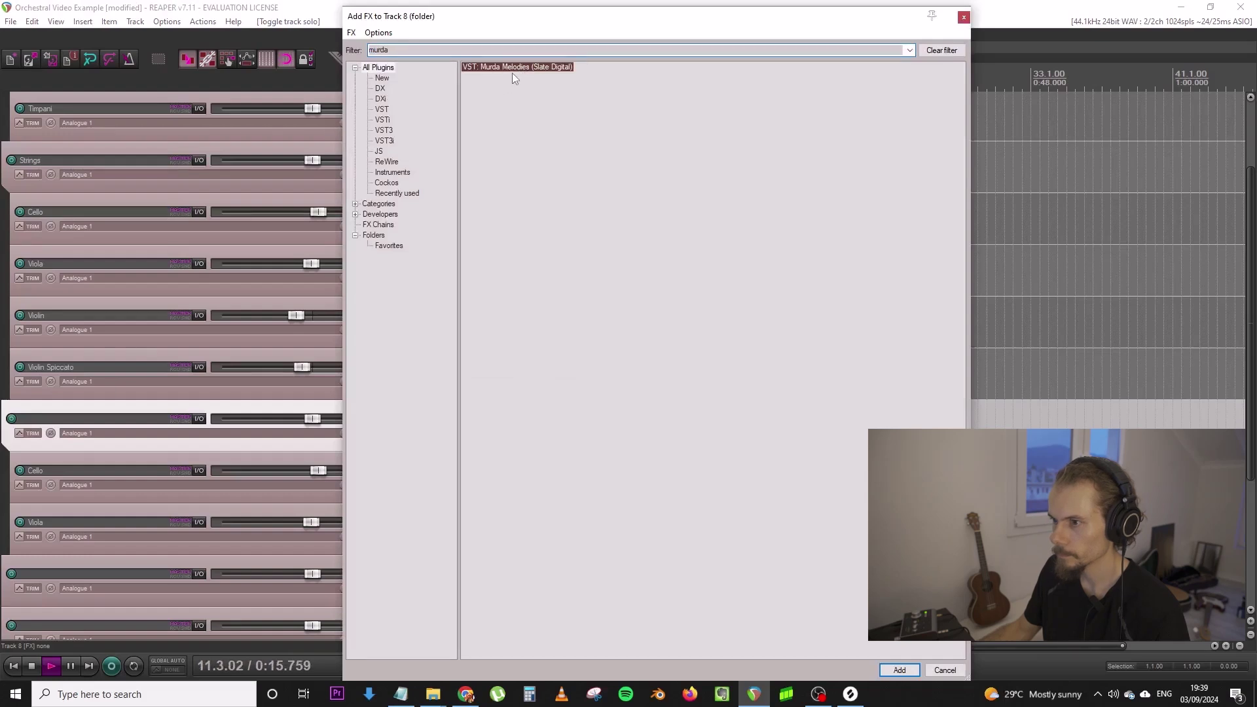
key("Return")
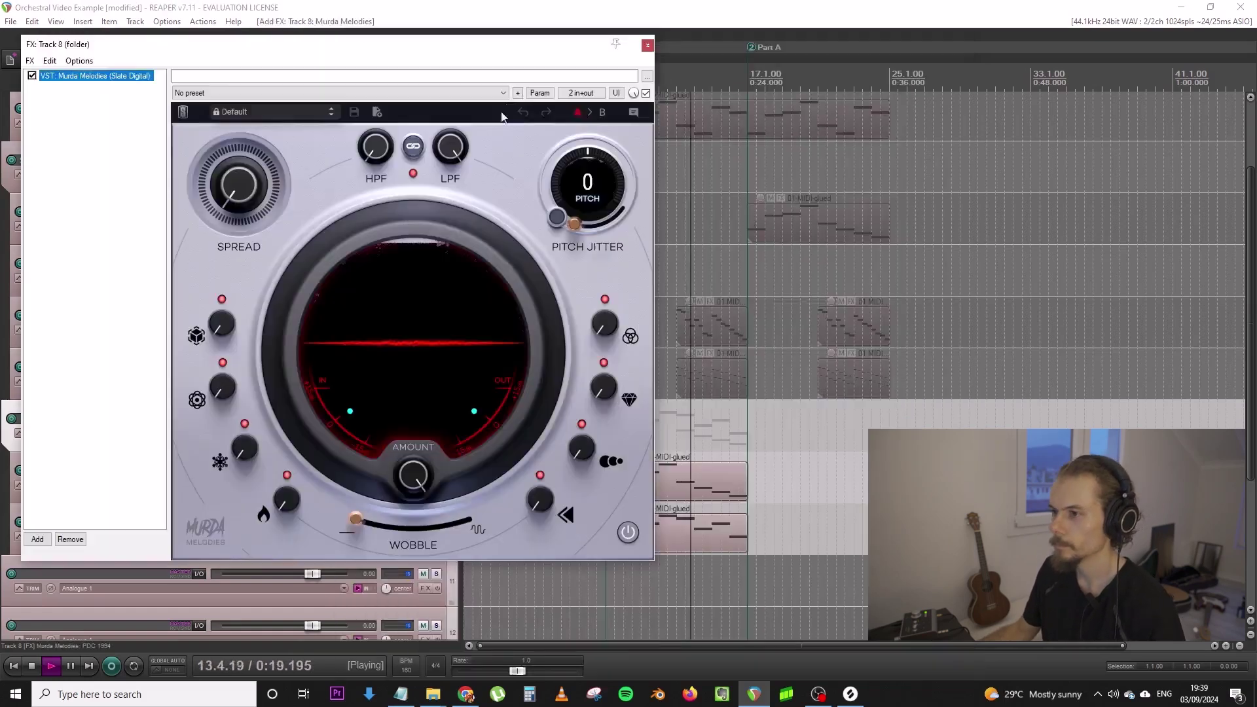
Compare the Lofi presets Dark and Low and Deep Wave in Murda Melodies, choose Deep Wave, and close the effect window
left_click(275, 112)
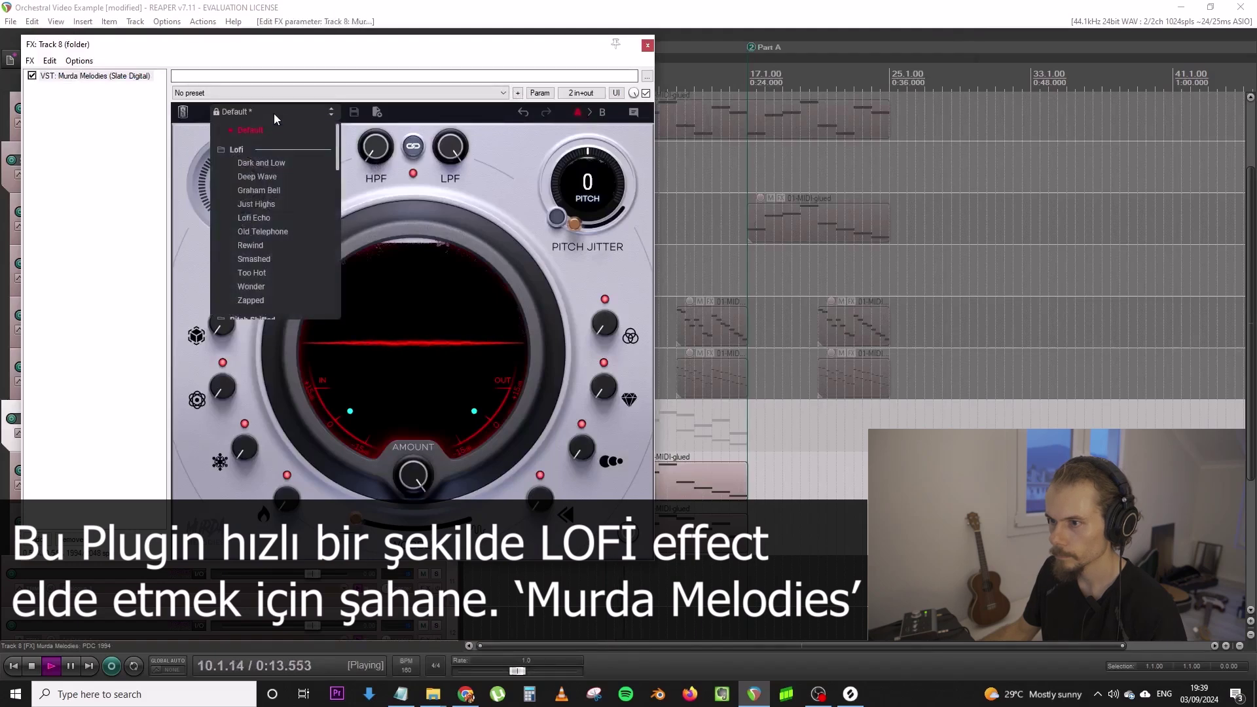
left_click(276, 165)
left_click(275, 112)
left_click(285, 176)
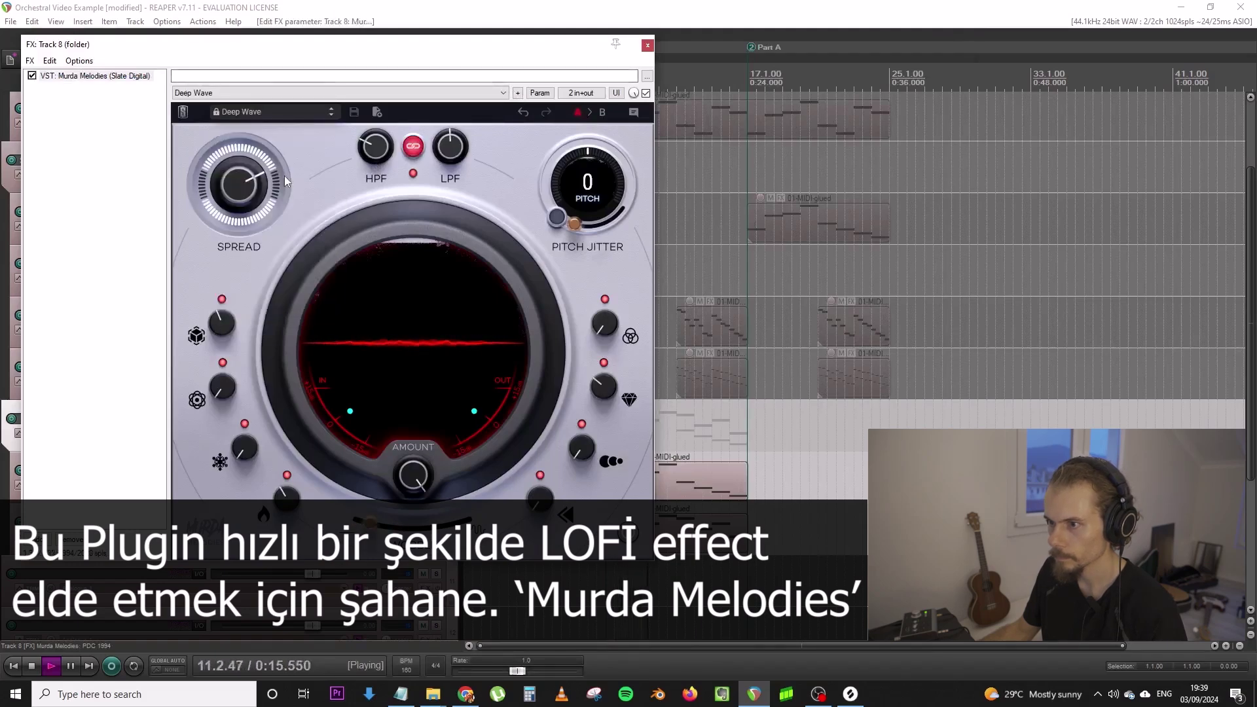
left_click(280, 114)
left_click(280, 161)
left_click(278, 113)
left_click(280, 181)
key("space")
key("space")
key("Escape")
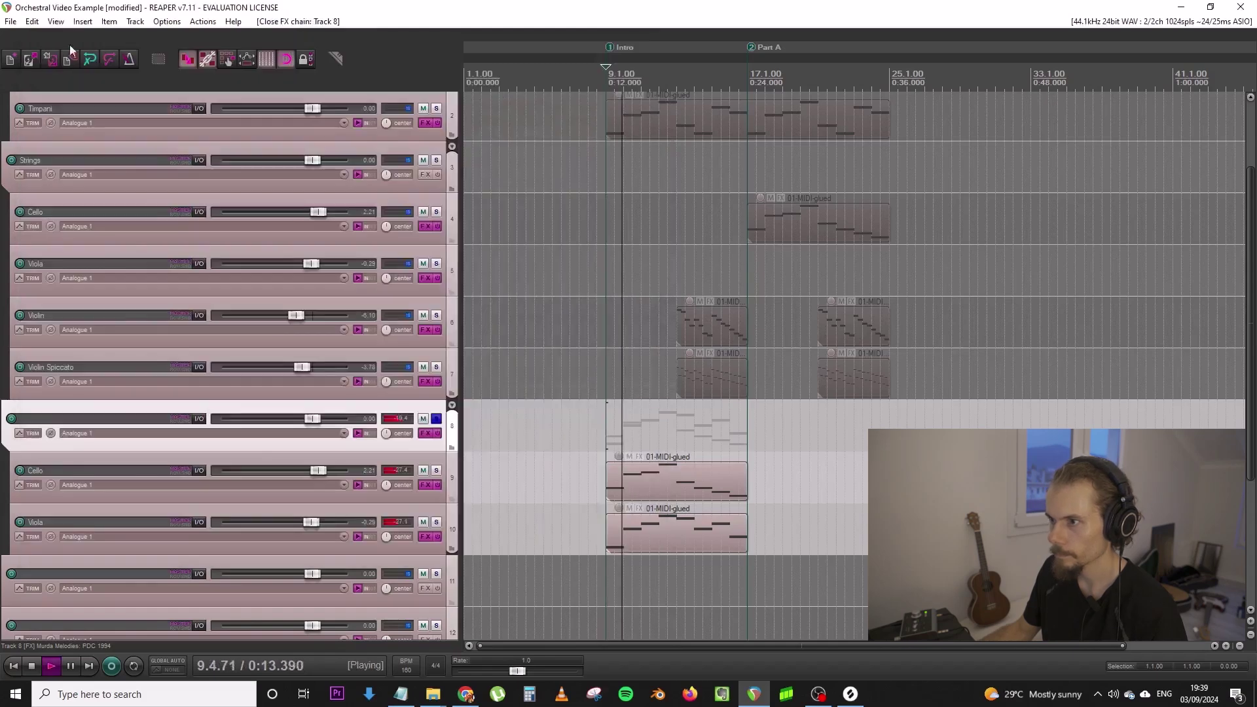
Hide the transport bar and save the project
left_click(10, 21)
key("Escape")
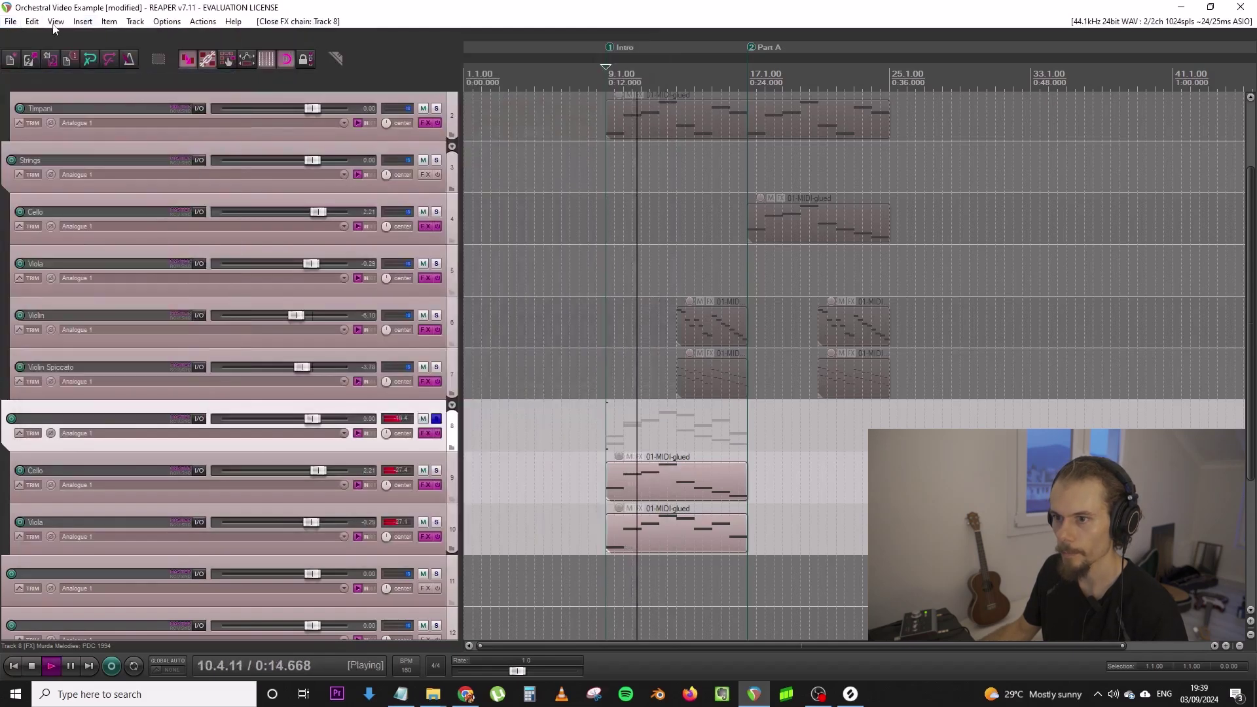
left_click(56, 22)
left_click(82, 118)
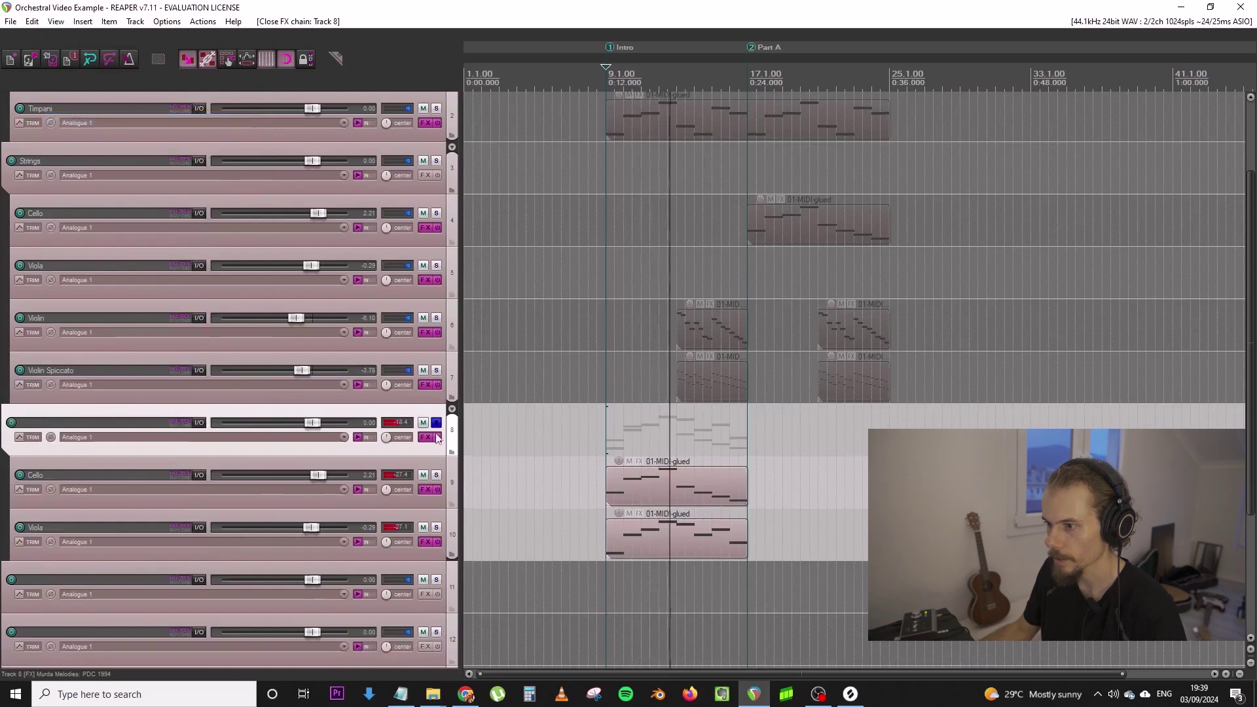
Unsolo the intro strings folder and lower the Impact track's volume to about -14.2 dB
left_click(436, 423)
scroll(575, 362, "down", 3)
scroll(601, 337, "up", 2)
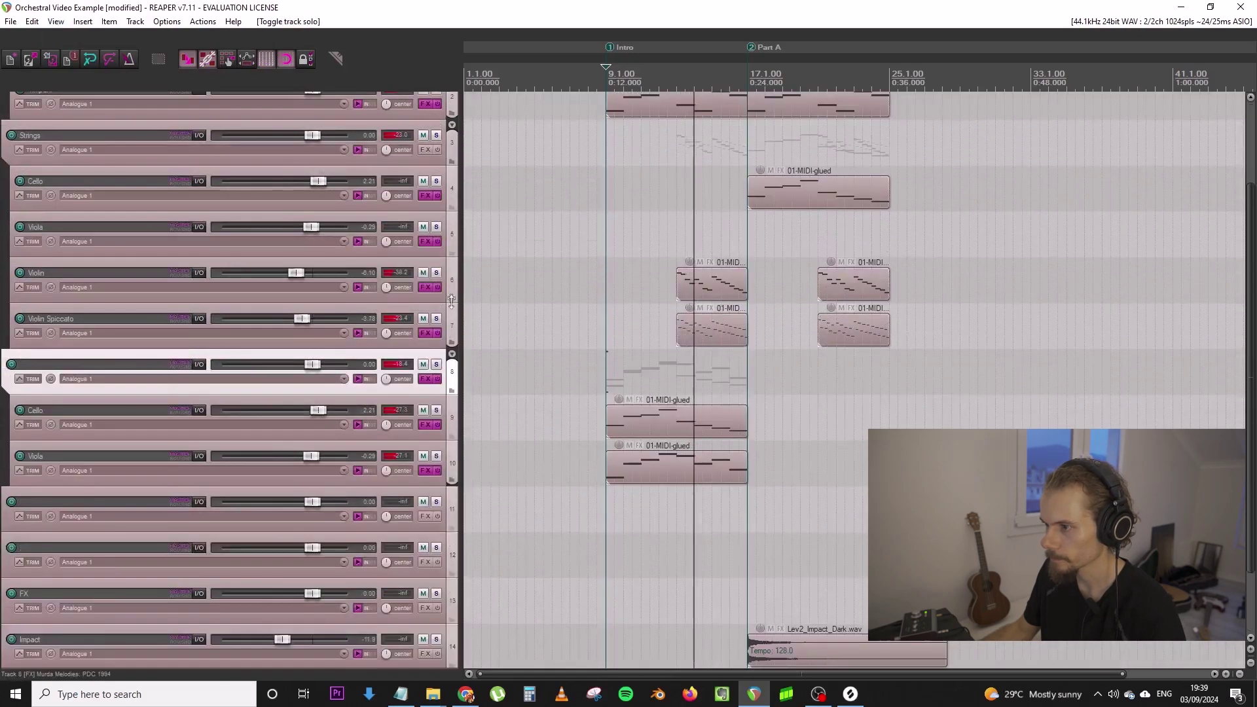
left_click(452, 301)
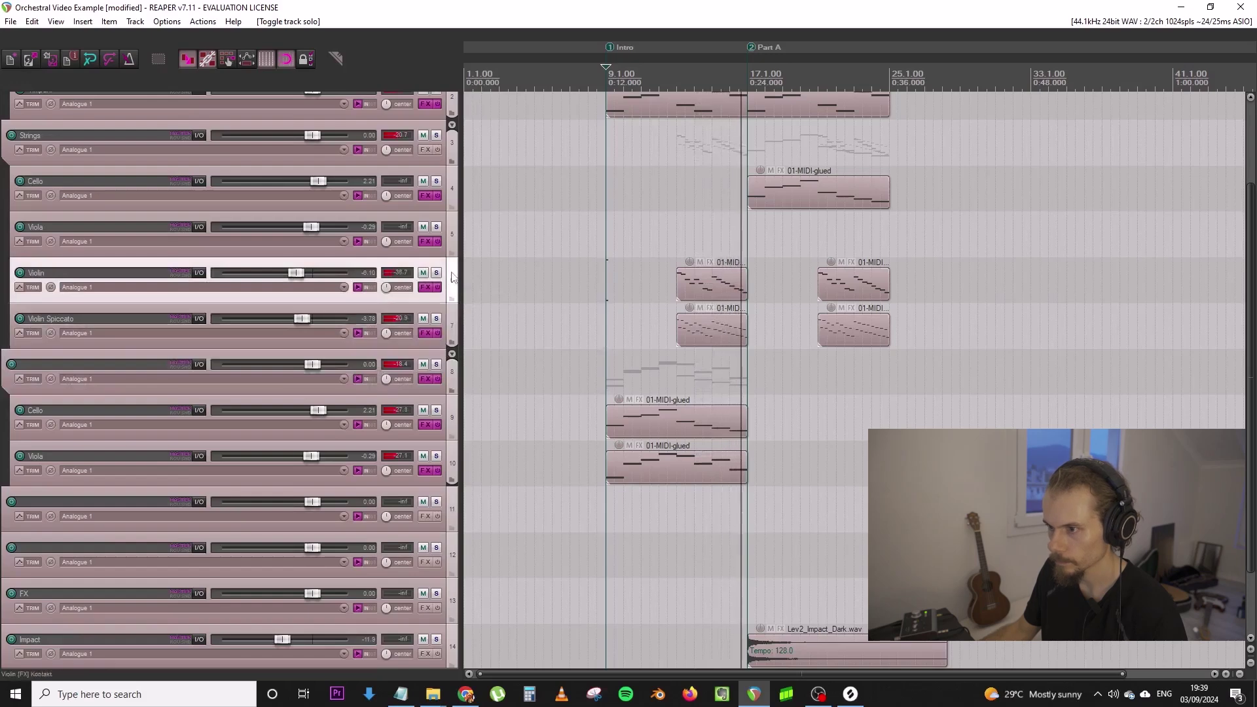
scroll(451, 275, "down", 2)
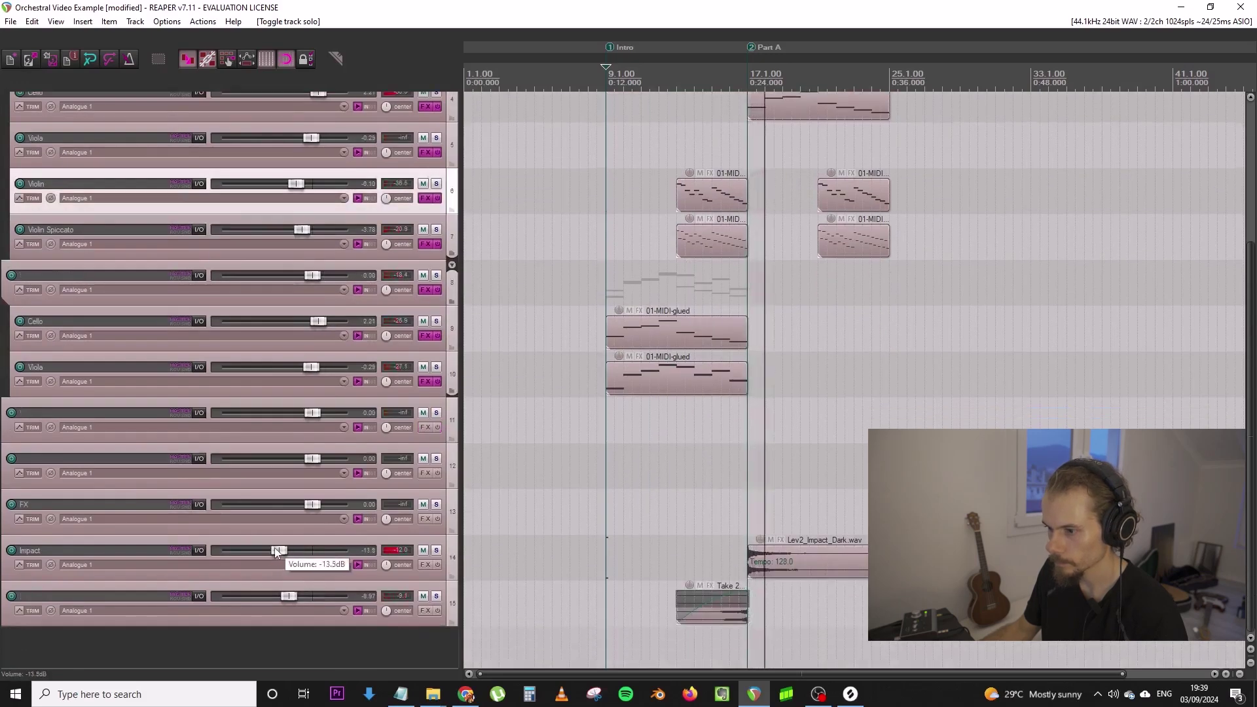
left_click_drag(283, 549, 278, 550)
Enlarge the Timpani track's height and duplicate the Timpani track inside the Drums folder
scroll(403, 400, "down", 3)
left_click(435, 186)
left_click_drag(435, 186, 435, 238)
key("space")
right_click(451, 205)
left_click(576, 355)
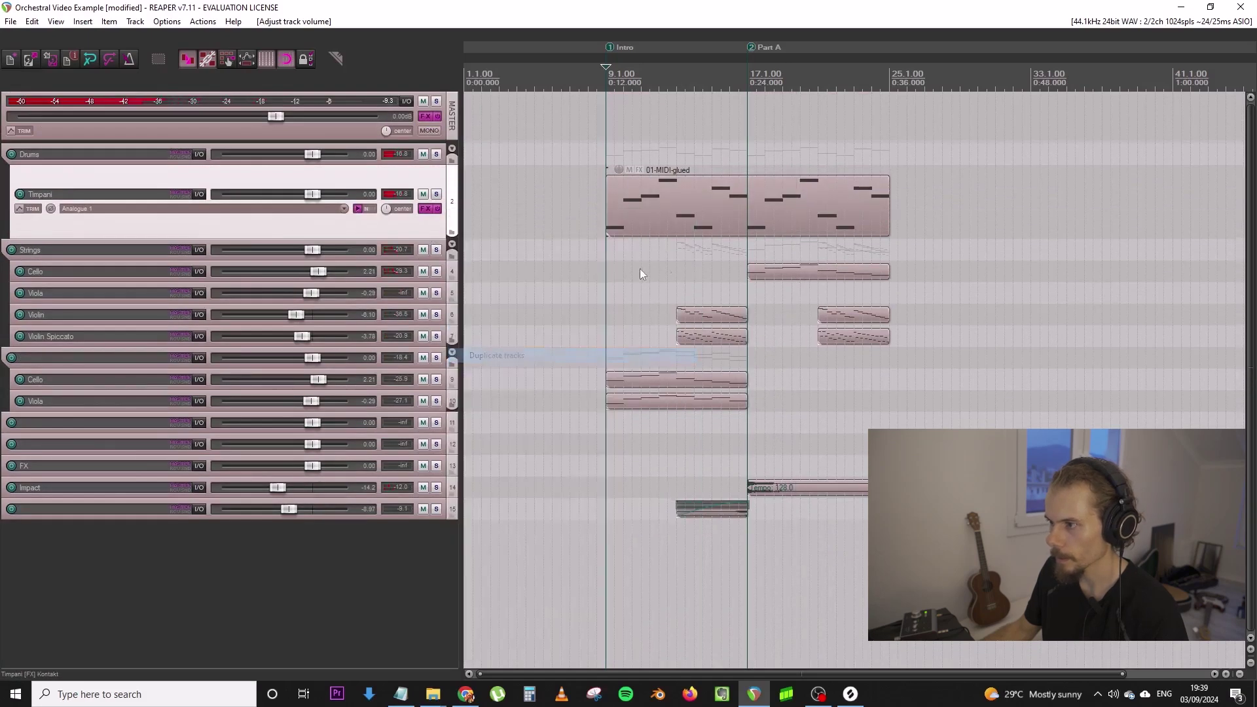
Split both Timpani items at 17.1.00, then delete the original's Part A half and the duplicate's Intro half
left_click(751, 268)
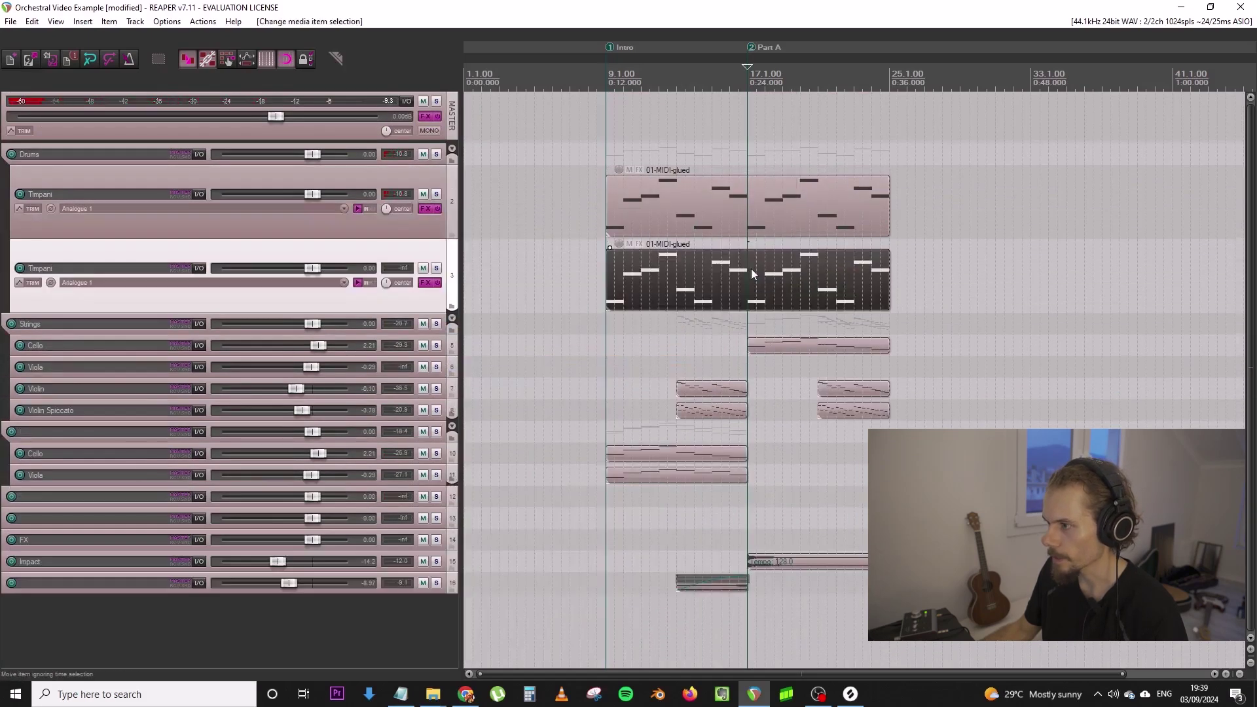
key("s")
left_click(804, 217)
left_click(746, 215)
key("s")
left_click(696, 267)
left_click(772, 222, "ctrl")
key("Delete")
Raise the note velocities in the duplicated Timpani's Part A item to 108 and close the MIDI editor
left_click(792, 275)
double_click(792, 274)
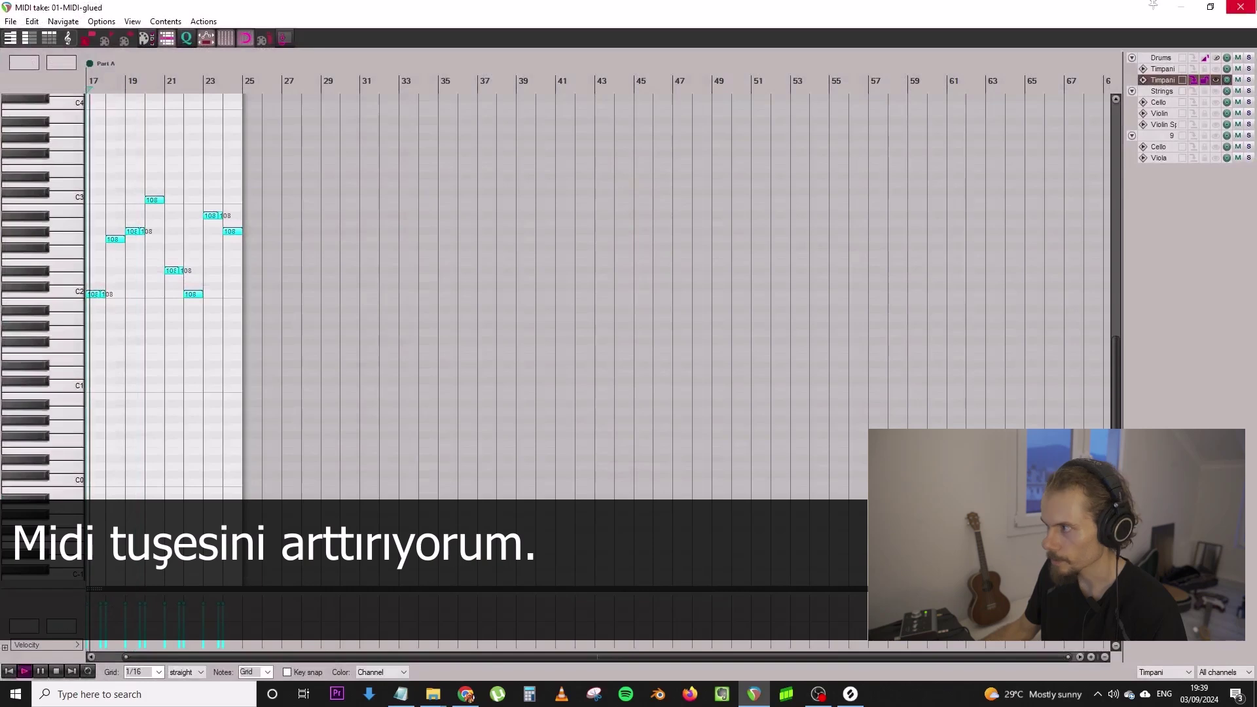
left_click(1240, 7)
Add a new track below the reversed impact track and insert the Massive X synth on it
double_click(411, 618)
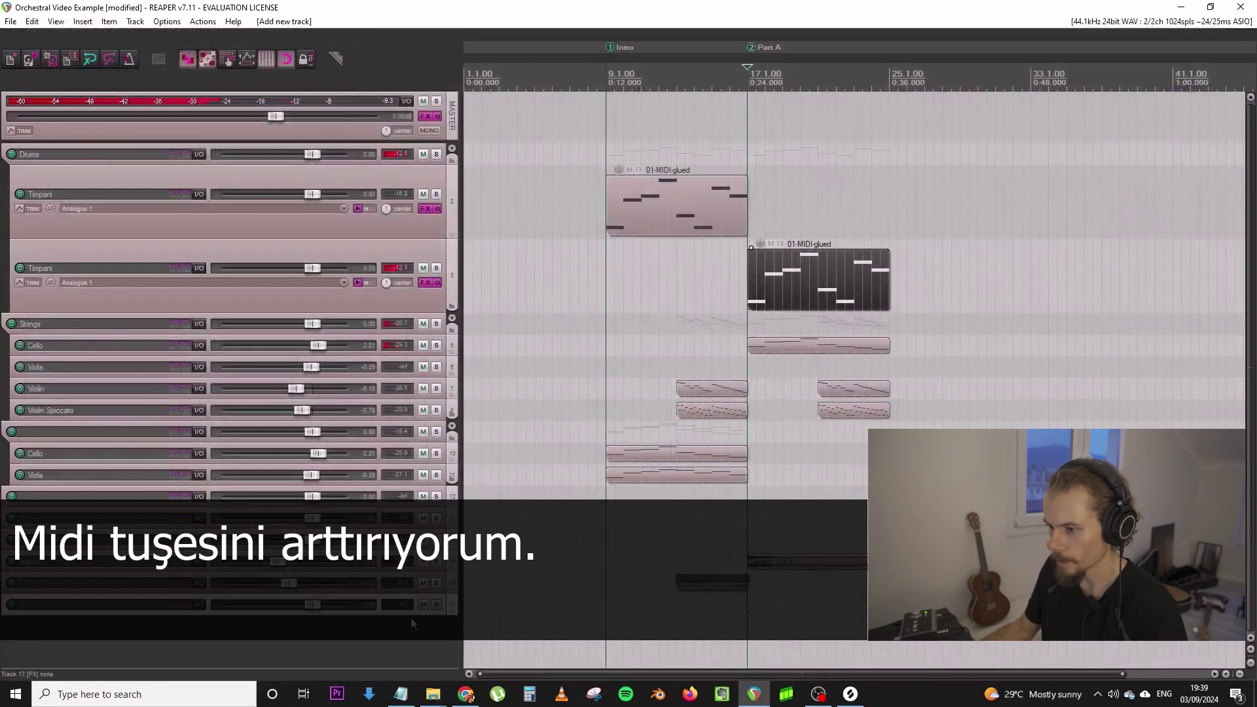
left_click_drag(415, 615, 417, 652)
left_click(425, 629)
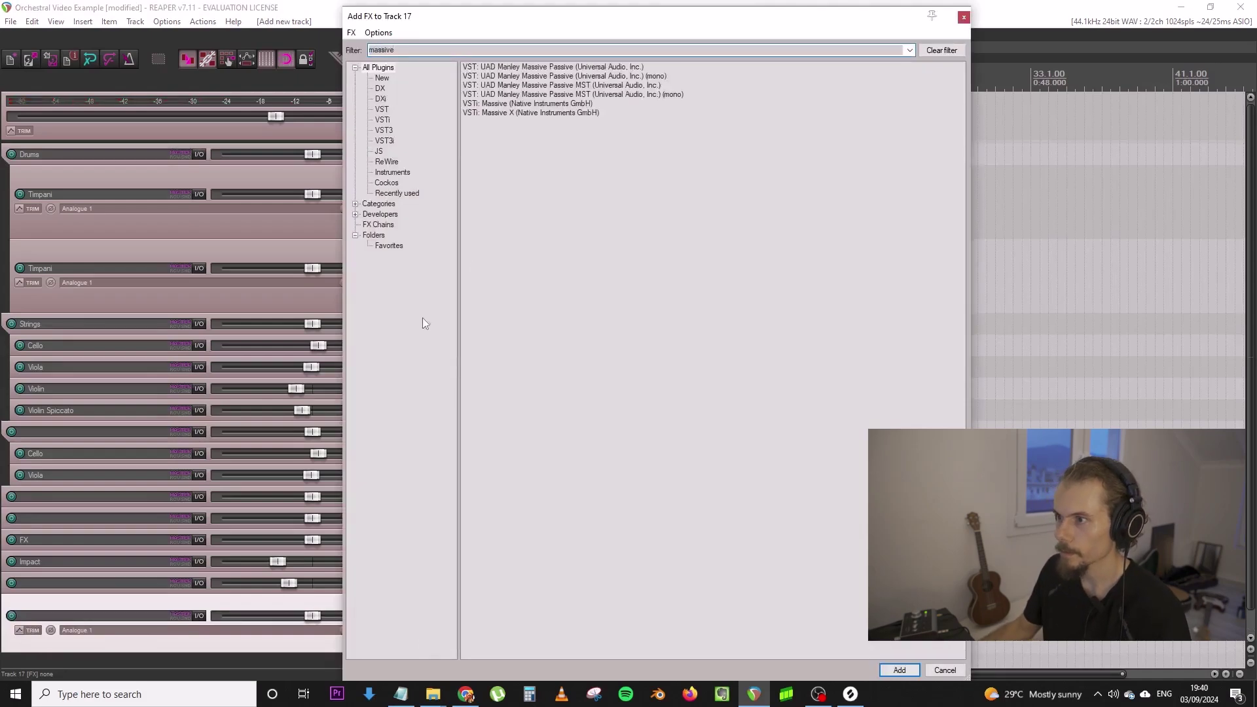
double_click(555, 113)
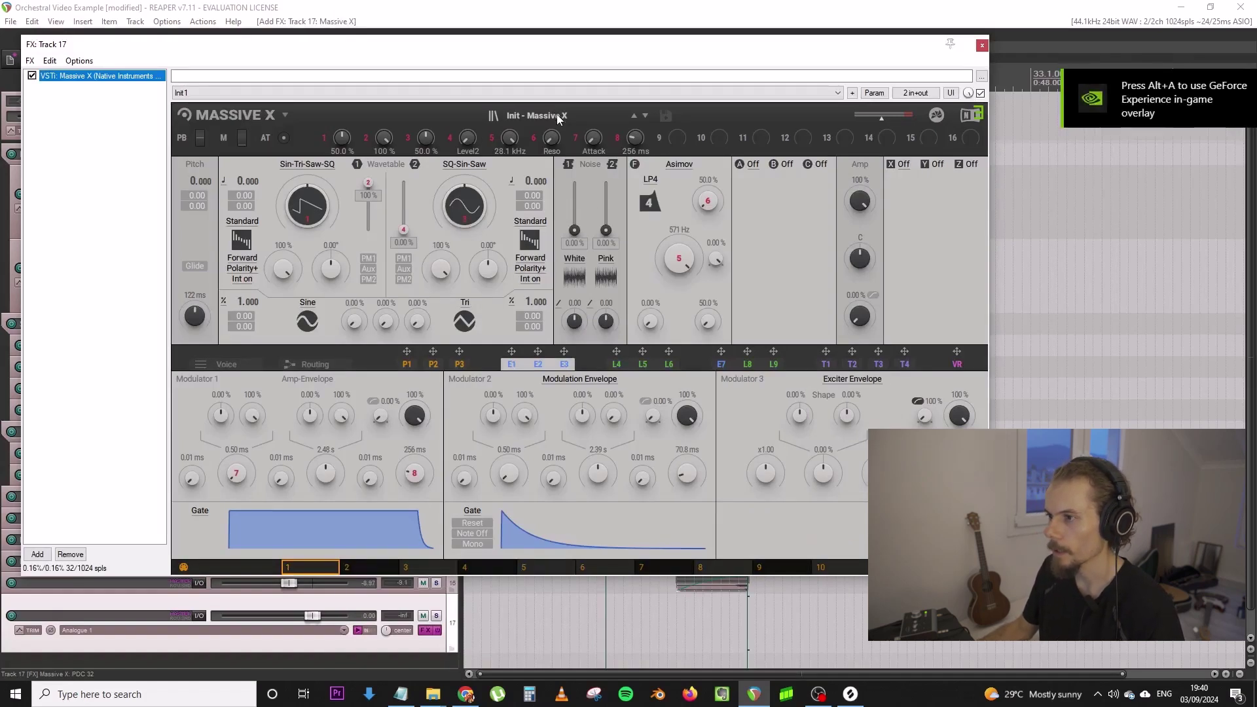
Load the Synth Pad preset A Fading Dream in Massive X and close its window
left_click(559, 117)
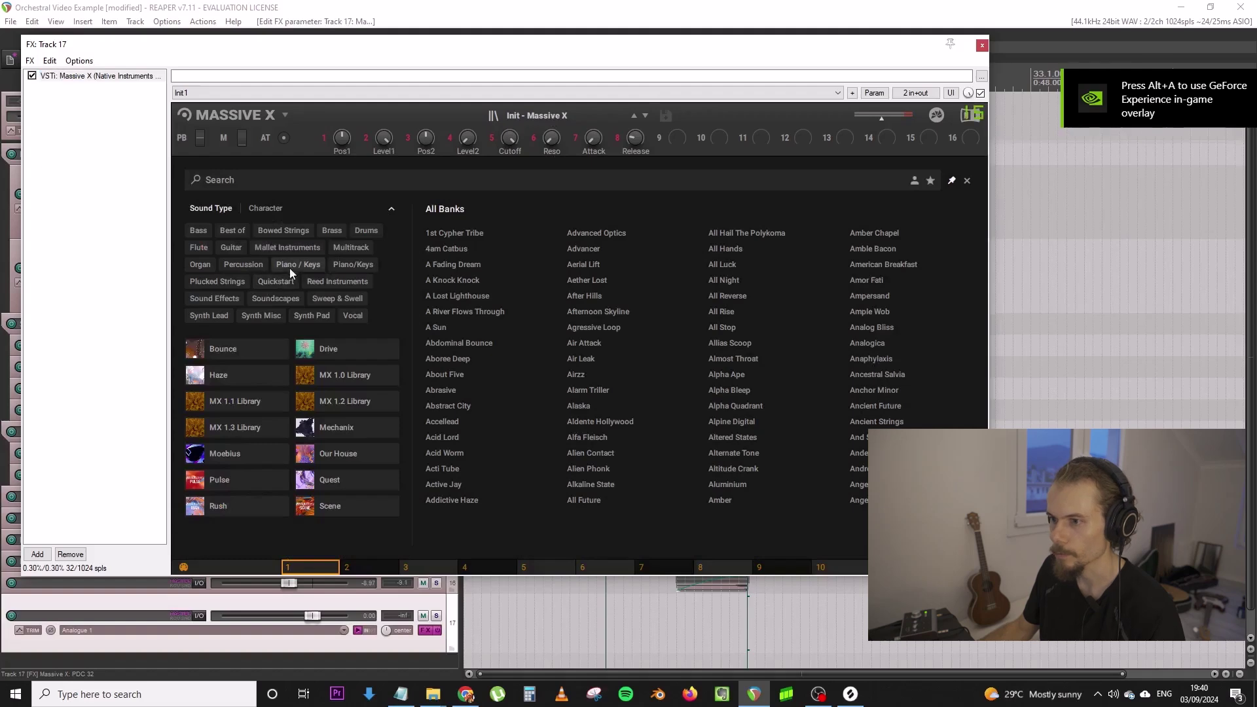
left_click(323, 318)
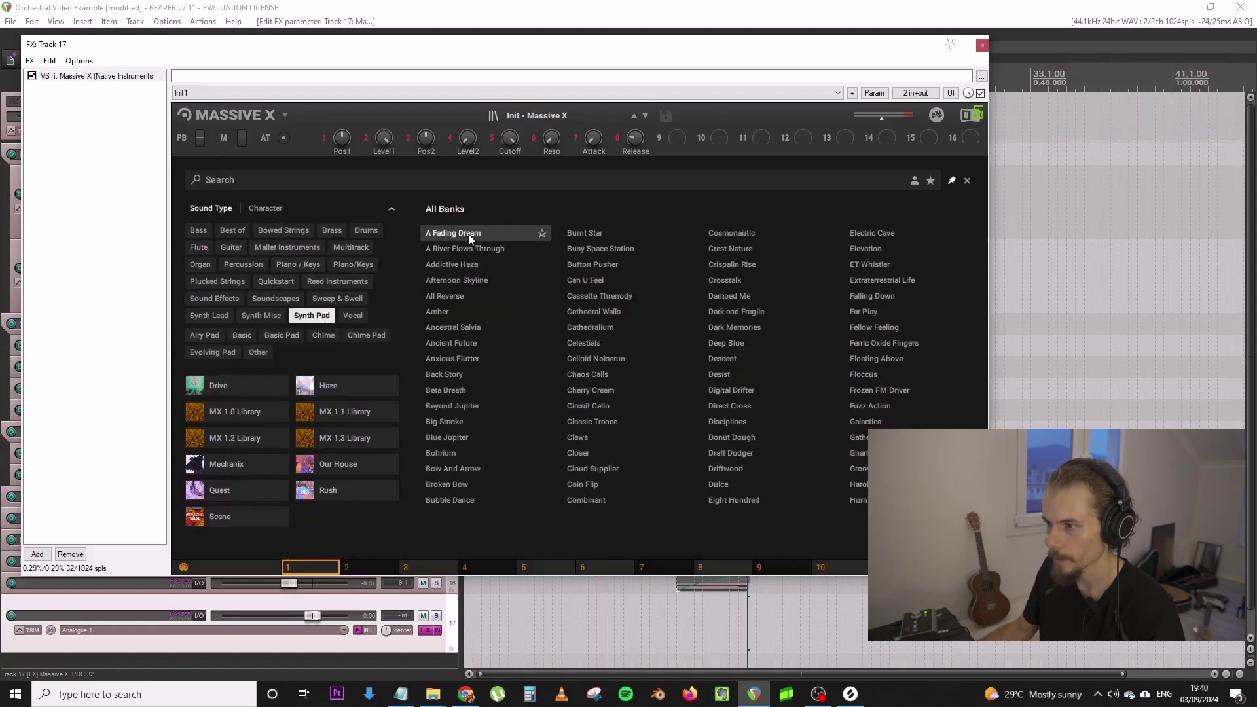
left_click(469, 234)
left_click(981, 46)
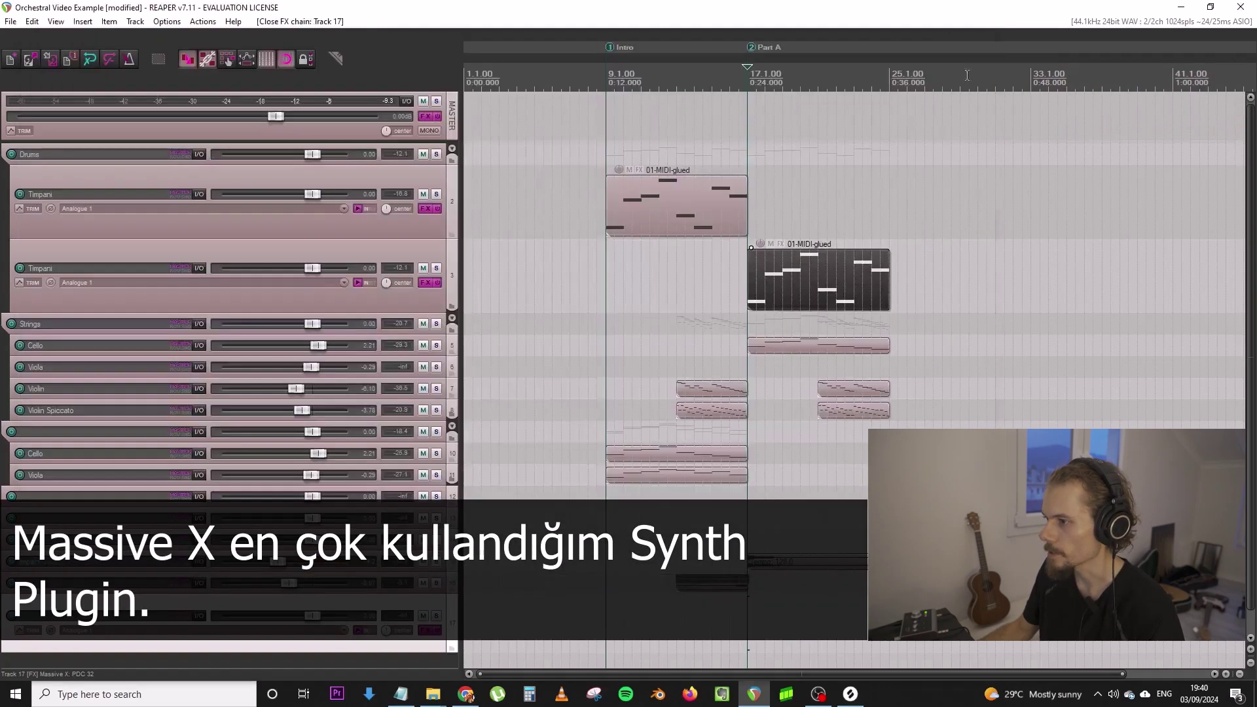
Split off the first note of the Part A Timpani item, place a copy on the Massive X track at 17.1.00, and glue the Timpani item
left_click(781, 297)
left_click(763, 296)
key("s")
left_click_drag(757, 297, 830, 273)
right_click(830, 273)
left_click(877, 446)
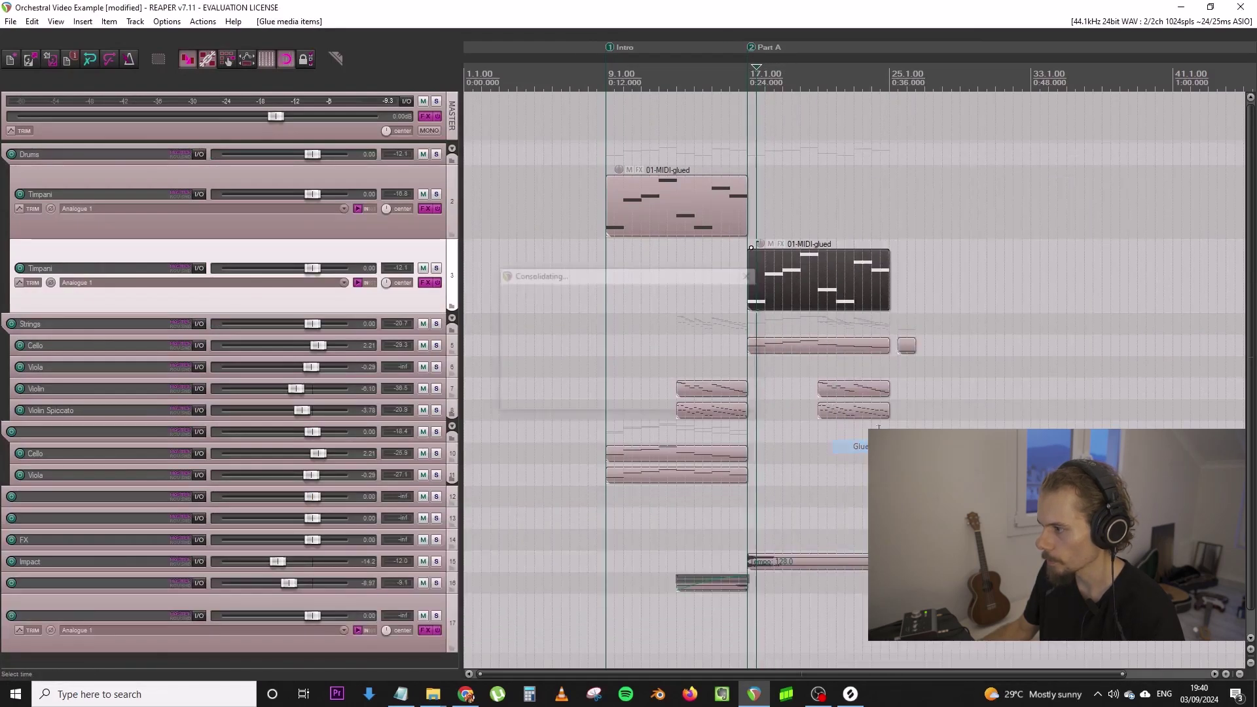
left_click_drag(907, 345, 760, 627)
Play from just before Part A, solo the Massive X track, and lower its volume to about -9.77 dB
left_click(730, 627)
key("space")
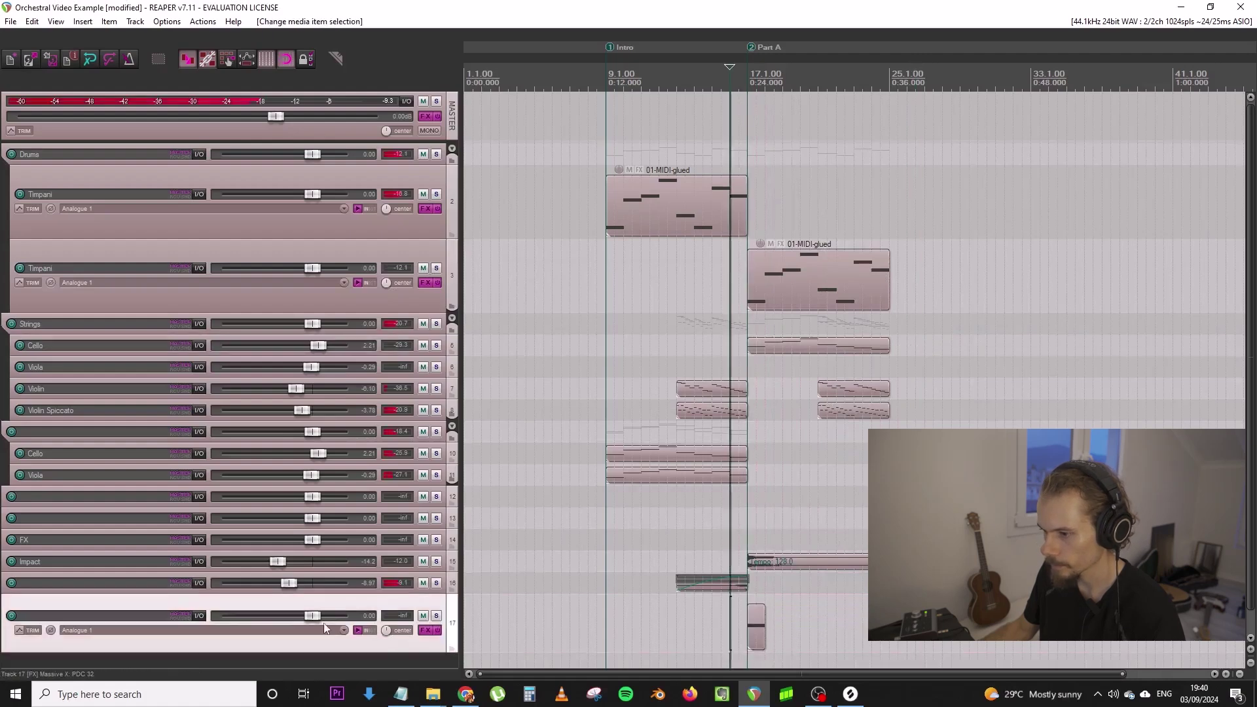
left_click(436, 615)
left_click_drag(312, 615, 294, 615)
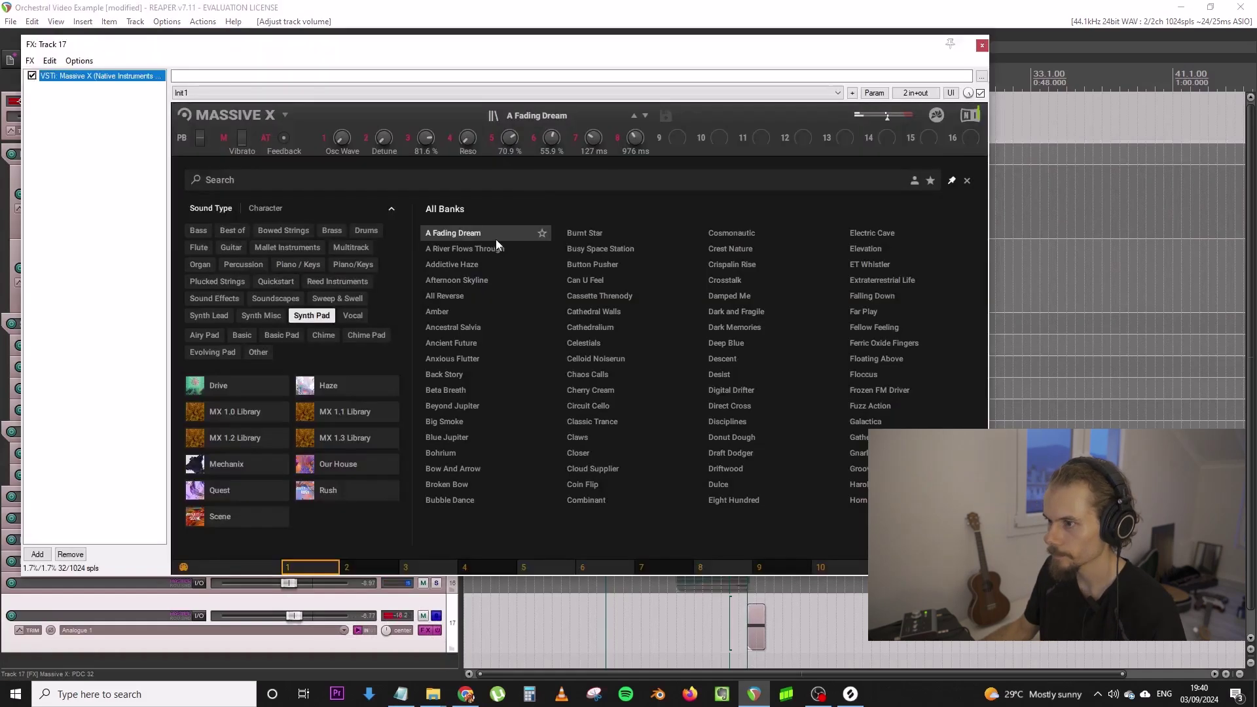
Try the A River Flows Through preset, then extend the Massive X item to just past 33.1.00 and glue it
left_click(487, 247)
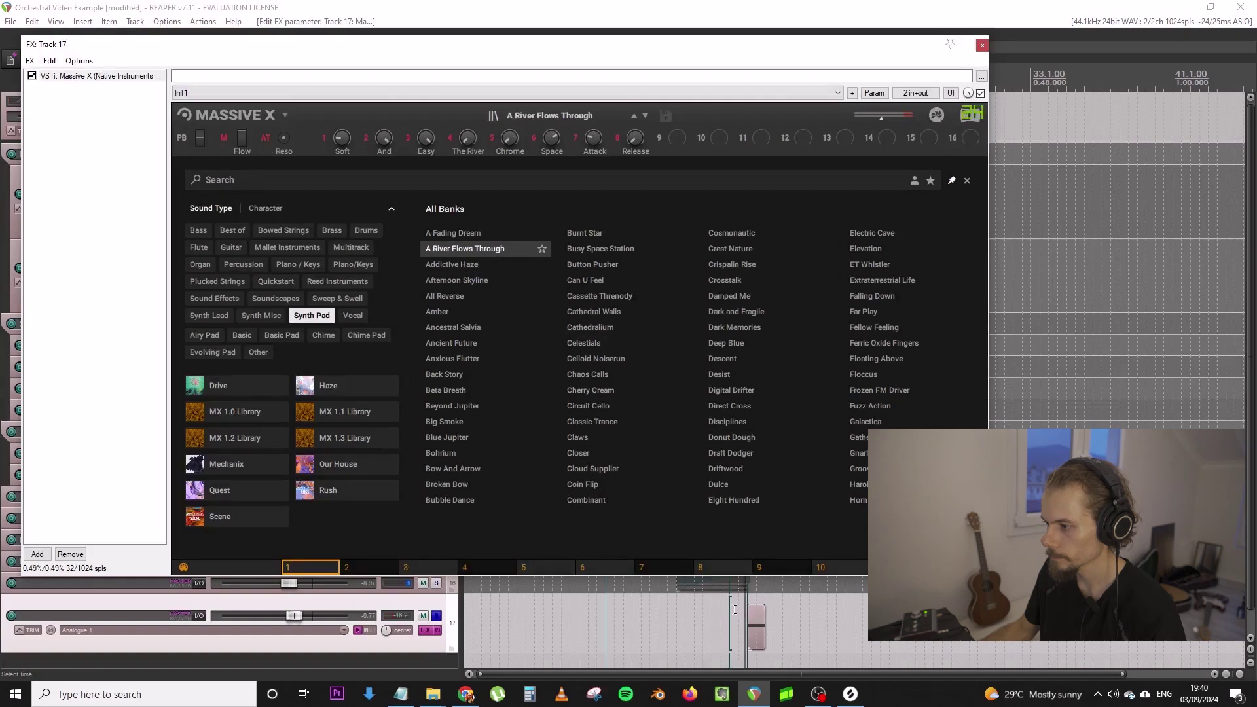
left_click_drag(766, 625, 1041, 625)
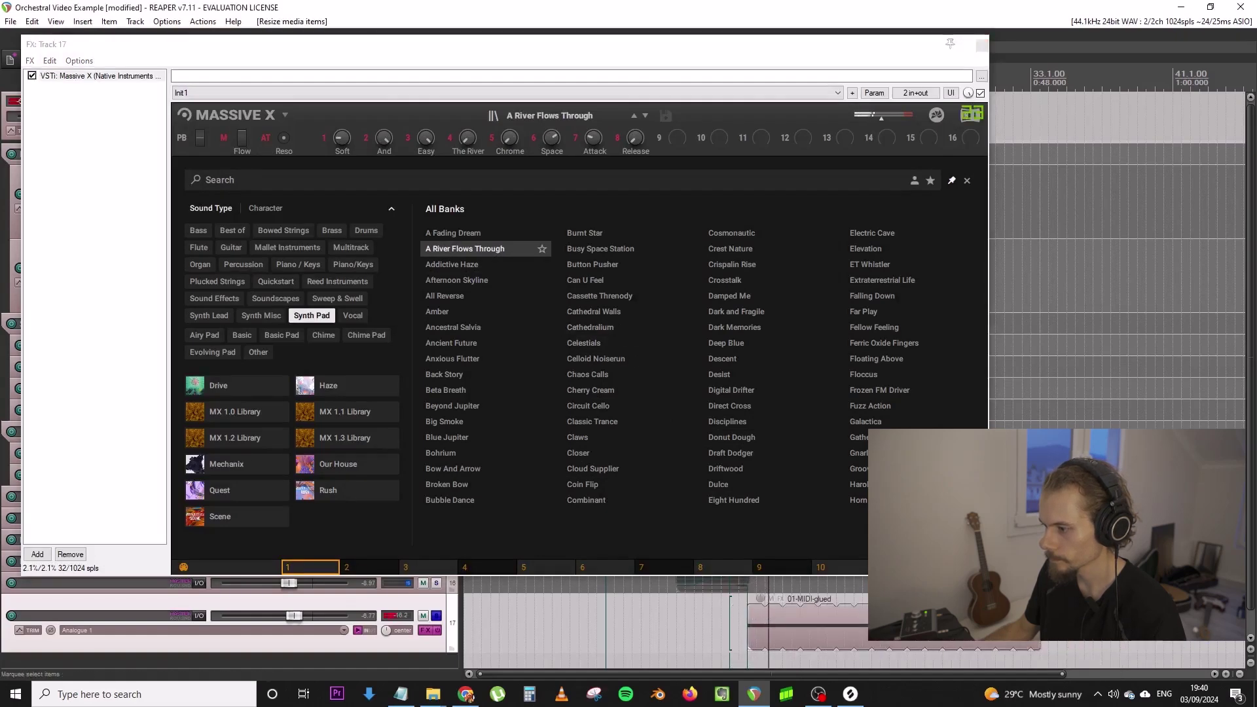
right_click(933, 622)
left_click(1002, 374)
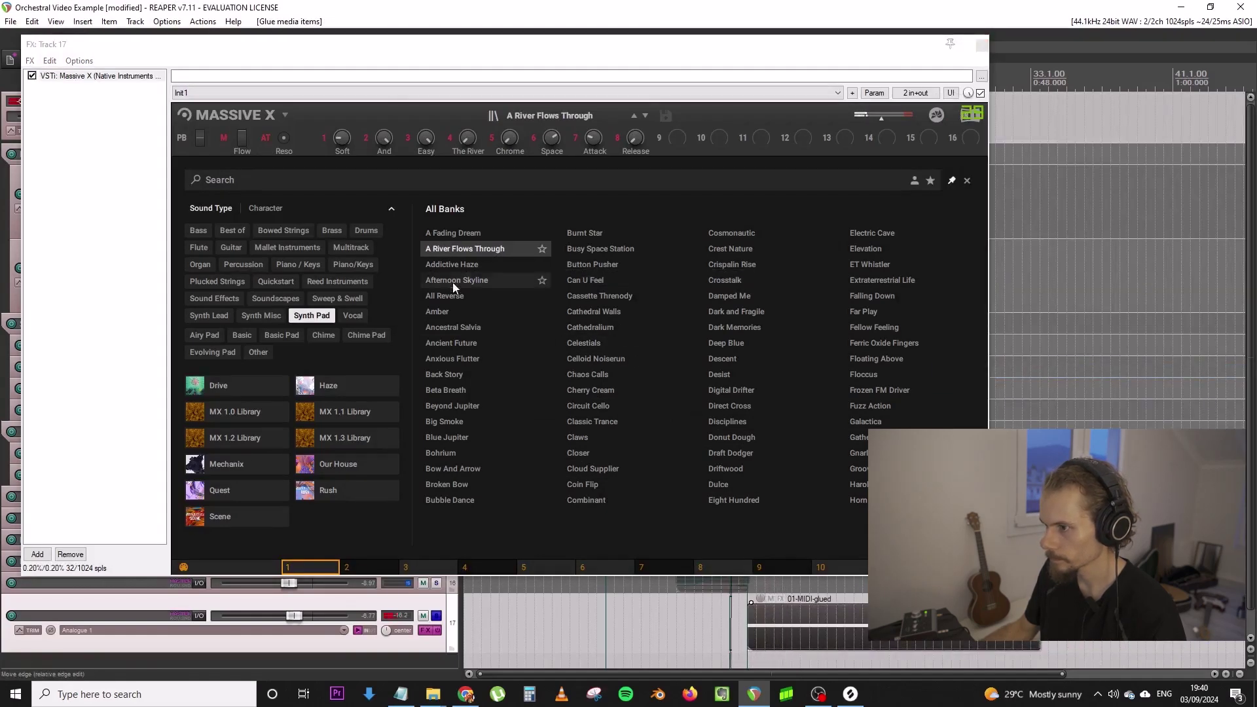
Audition the Massive X pad presets Addictive Haze, Afternoon Skyline, All Reverse and Amber on the soloed track during playback
left_click(468, 266)
left_click(751, 604)
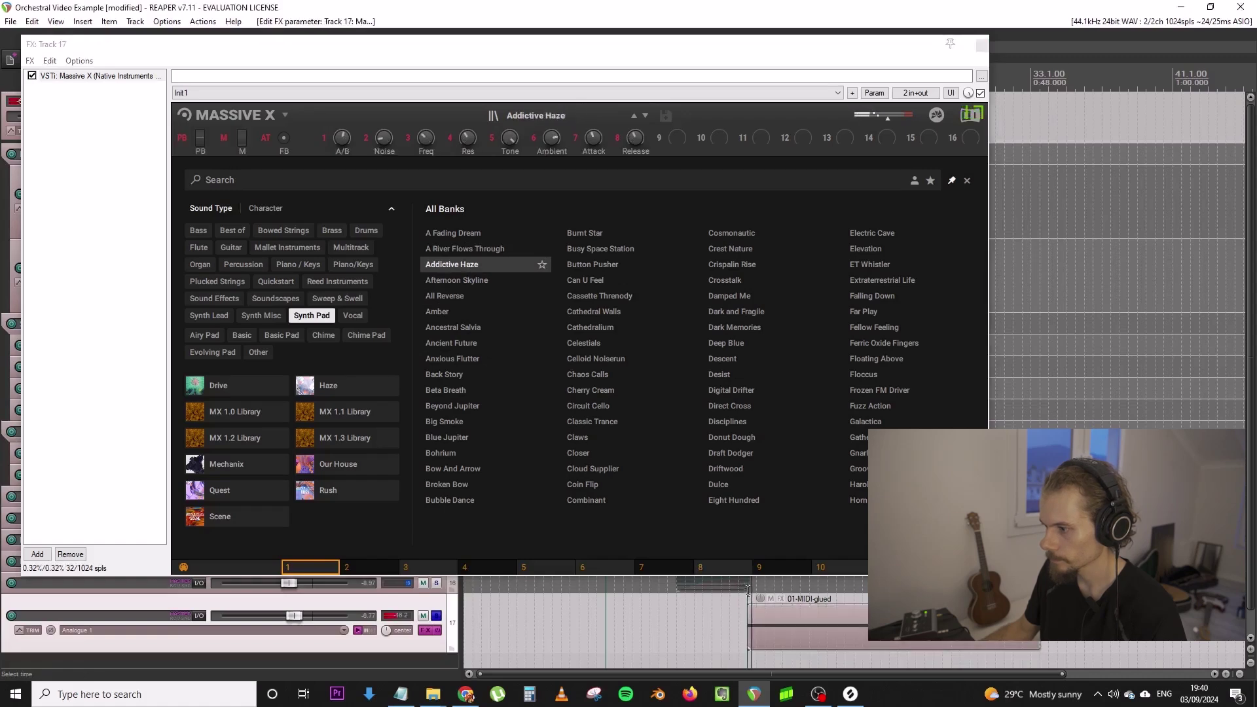
left_click(481, 282)
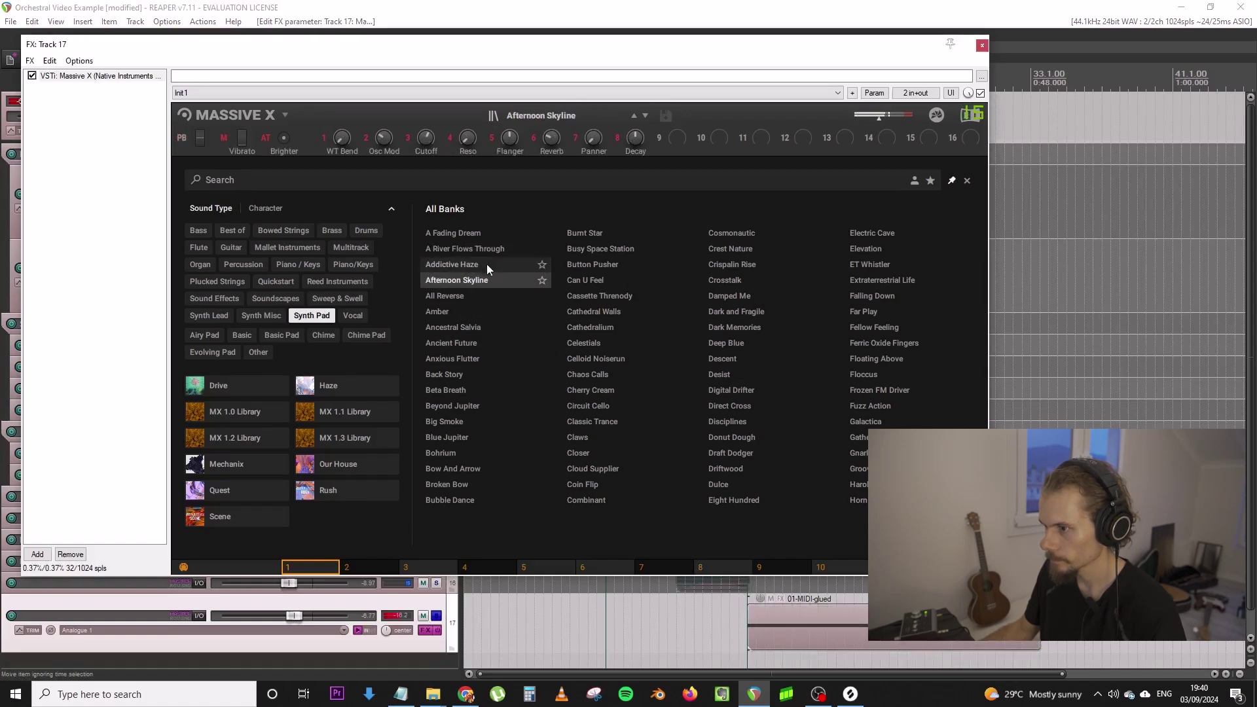
left_click(487, 263)
left_click(480, 296)
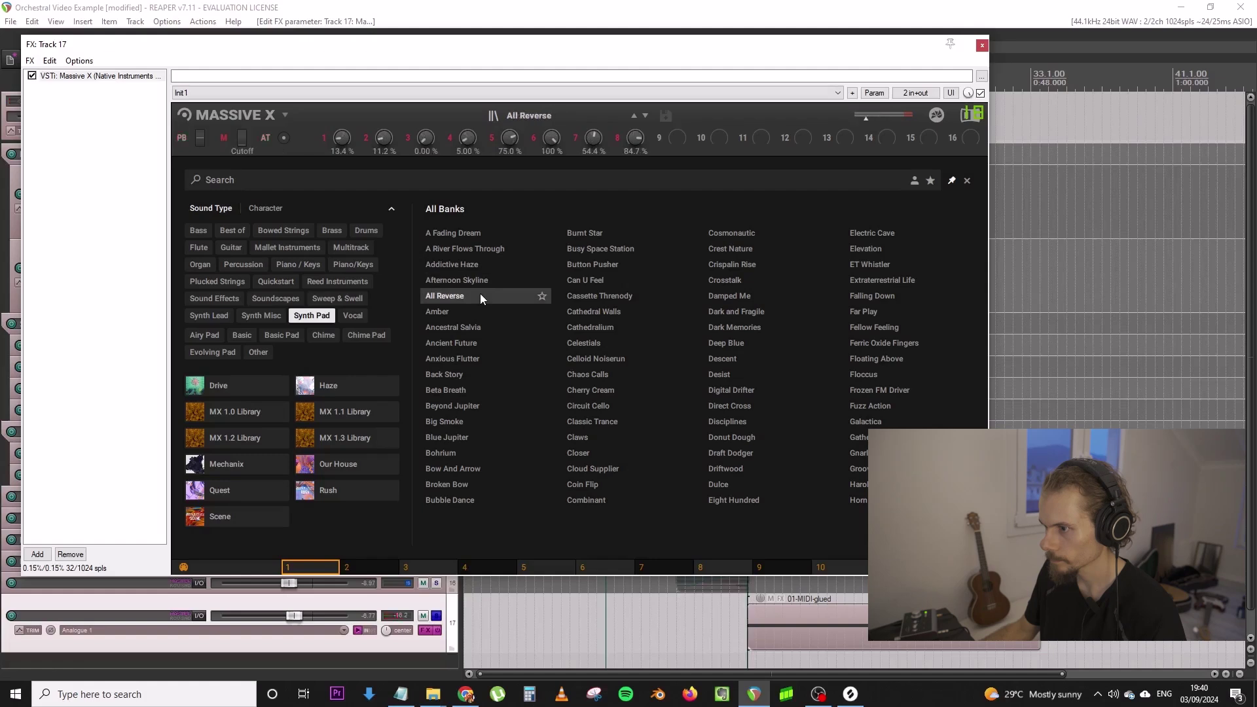
left_click(484, 311)
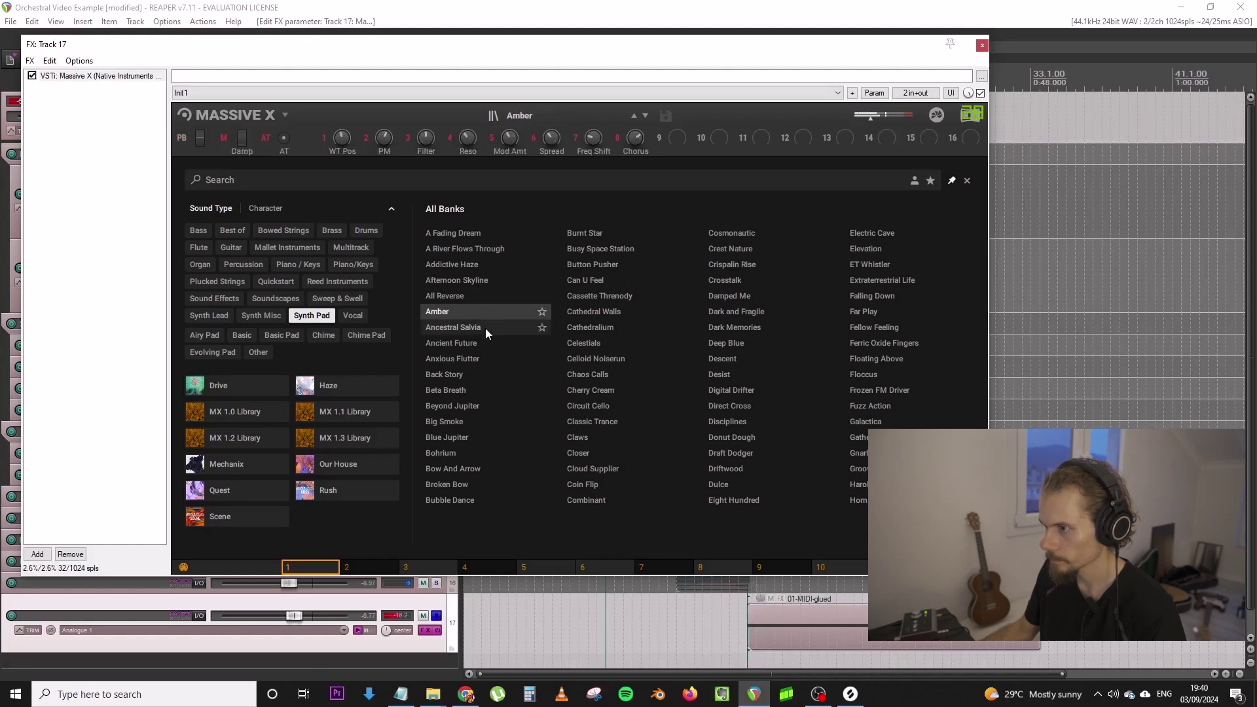
Audition the Massive X pad presets Ancestral Salvia, Ancient Future, Anxious Flutter, Back Story and Beta Breath
left_click(485, 328)
left_click(496, 343)
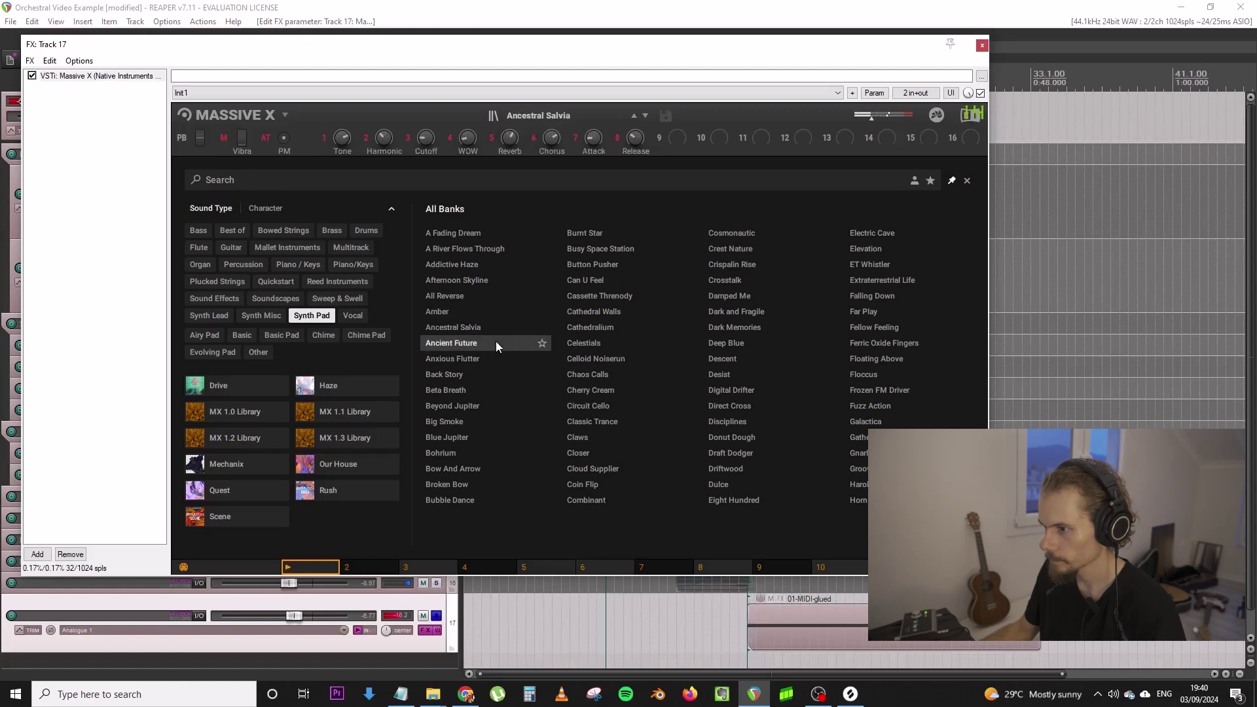
left_click(496, 360)
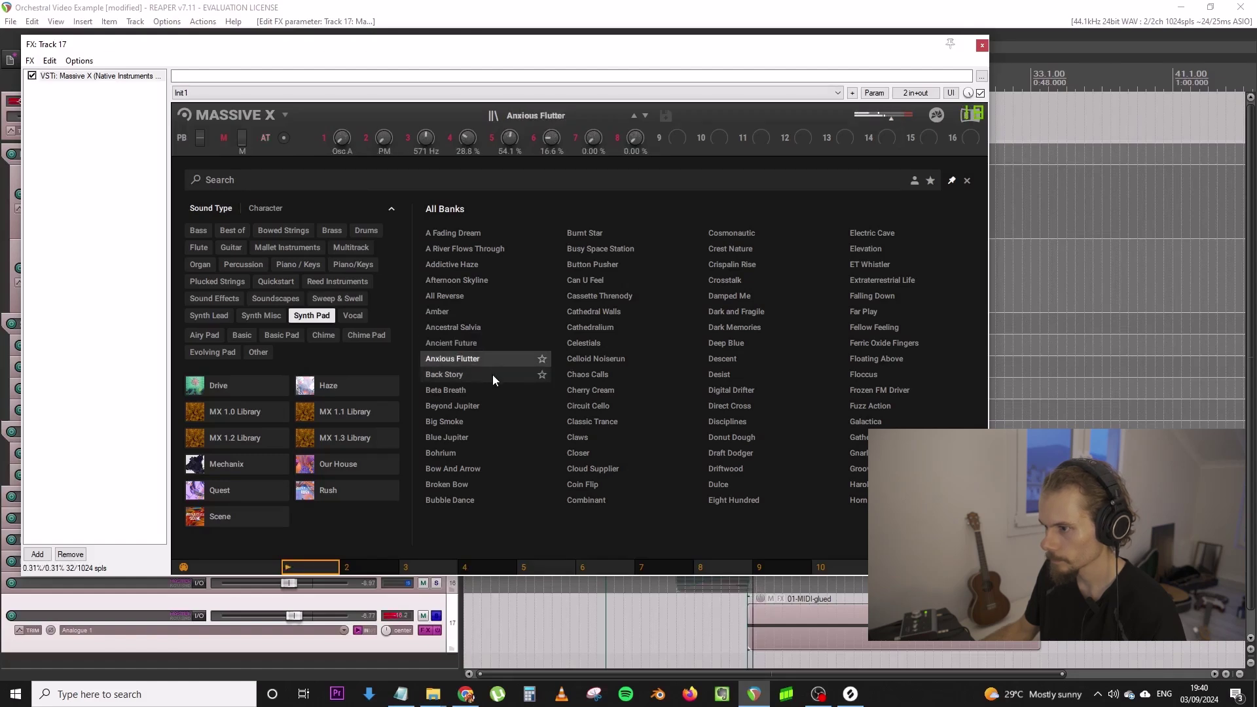
left_click(492, 374)
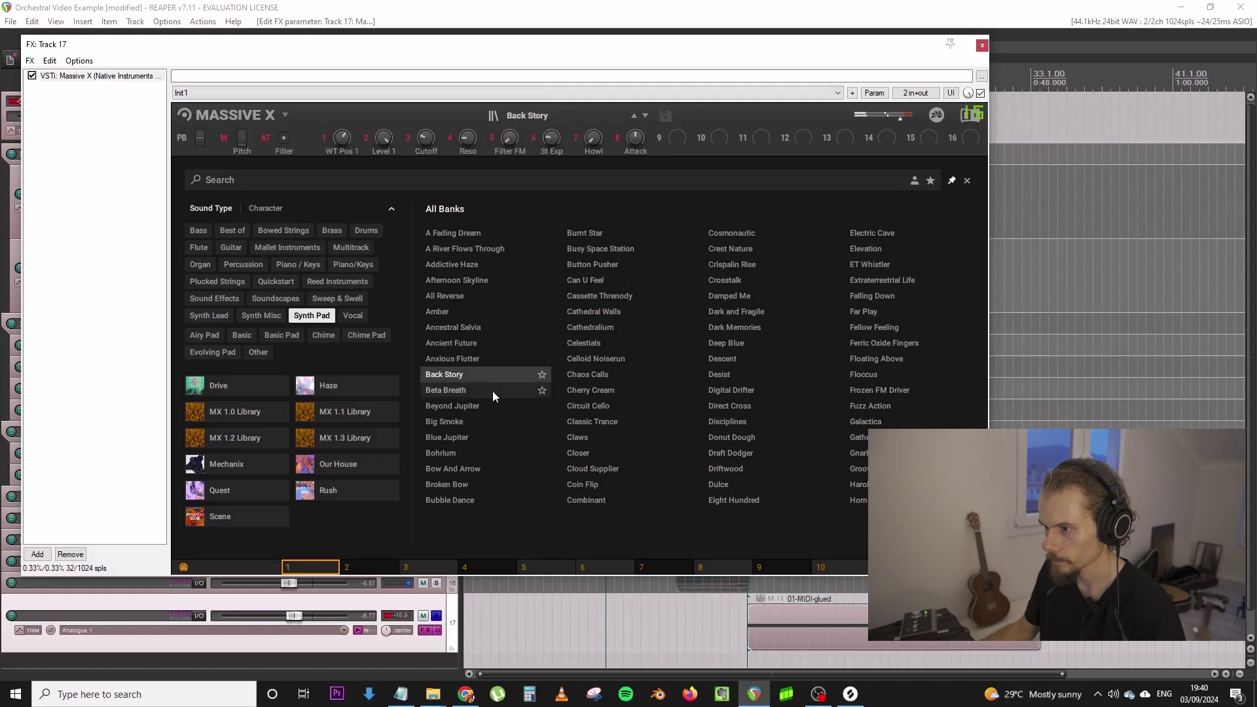
left_click(493, 390)
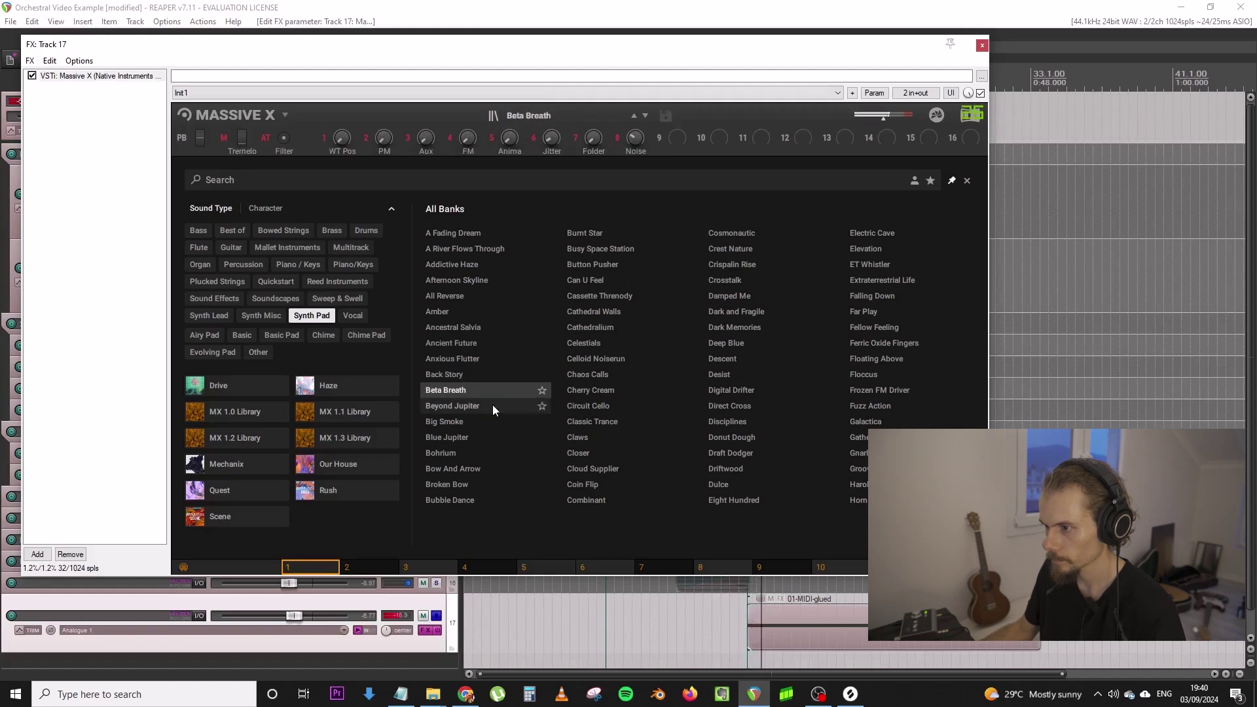
Load the Beyond Jupiter preset in Massive X, then unsolo the track and close the plugin window
left_click(492, 406)
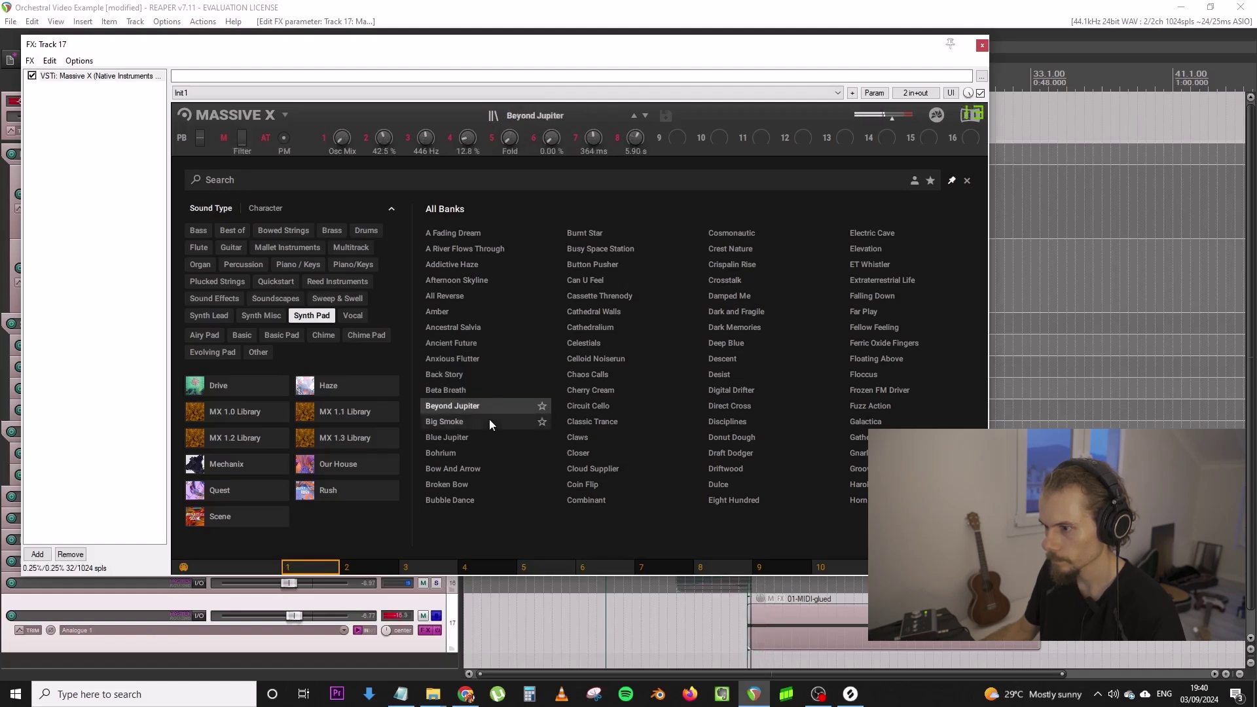
left_click(436, 616)
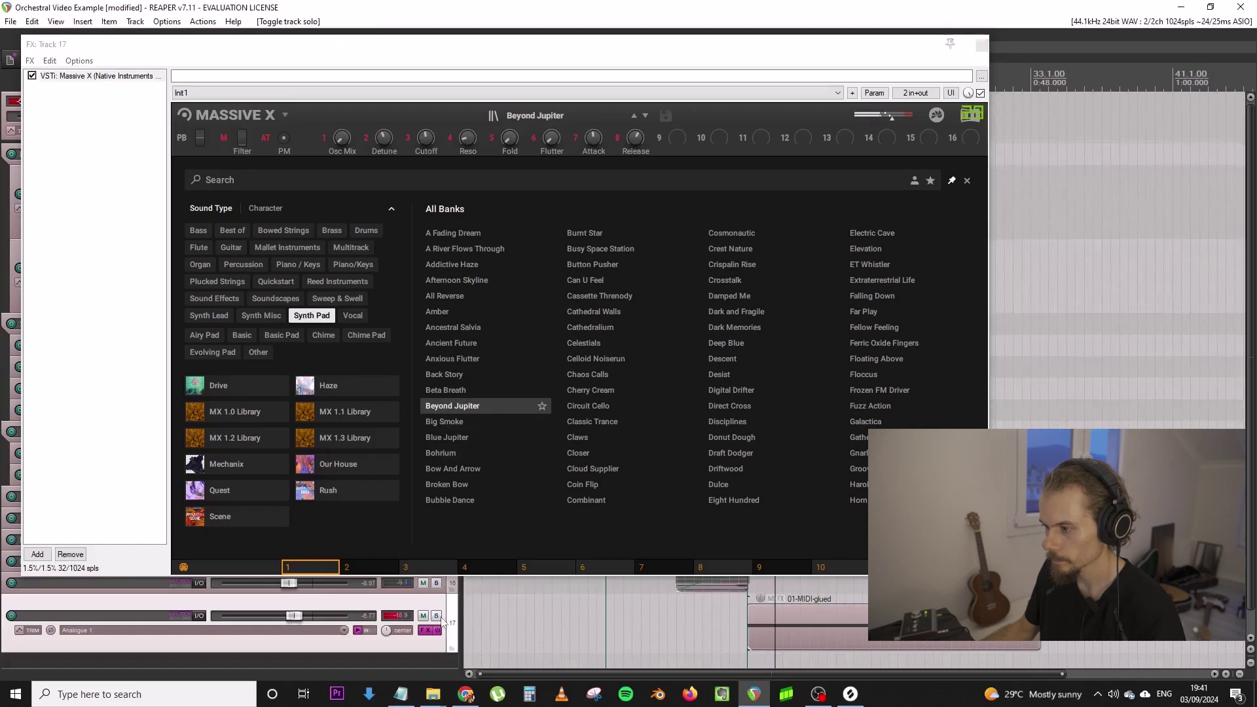
left_click(984, 44)
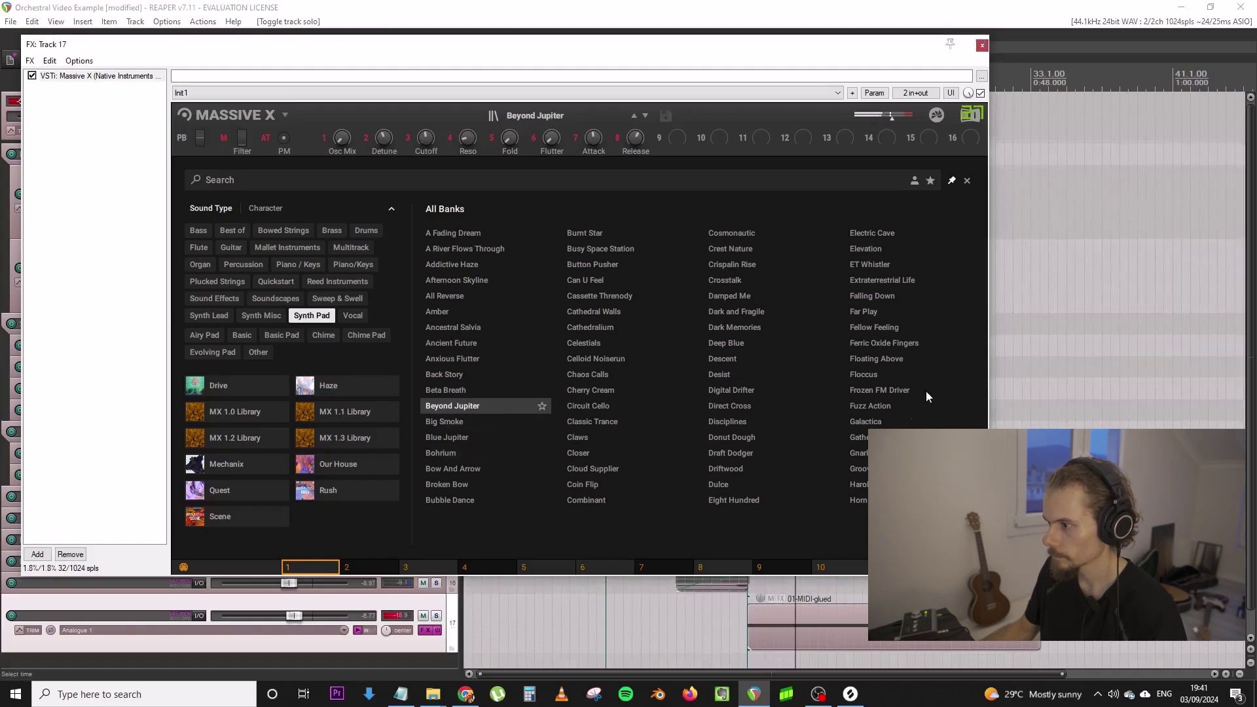
Save the project
scroll(842, 350, "down", 2)
scroll(831, 342, "down", 4)
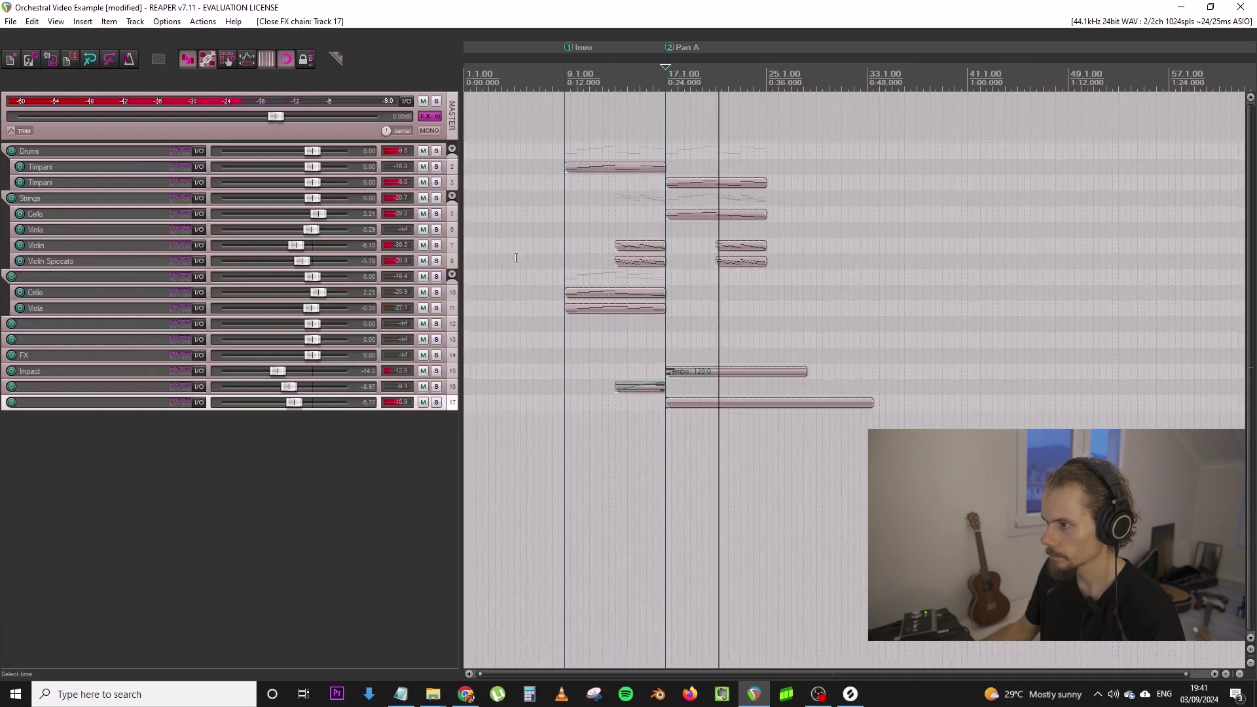
scroll(442, 250, "up", 4)
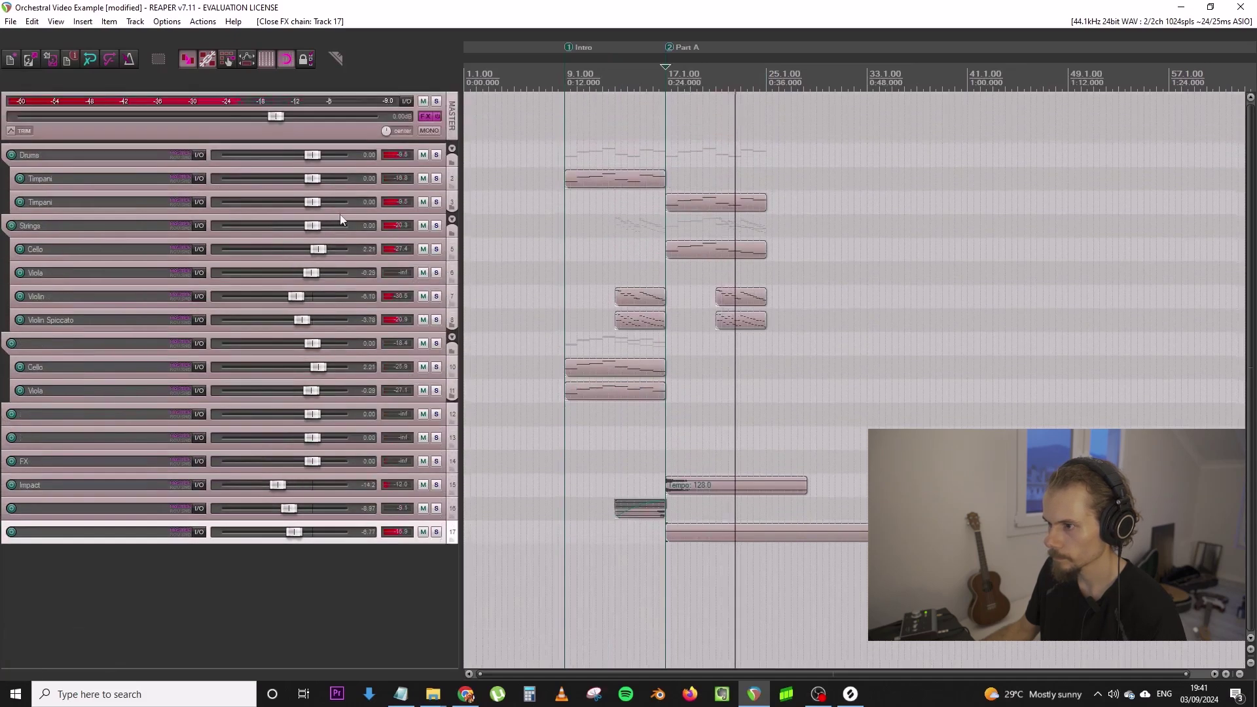
left_click(10, 22)
left_click(29, 79)
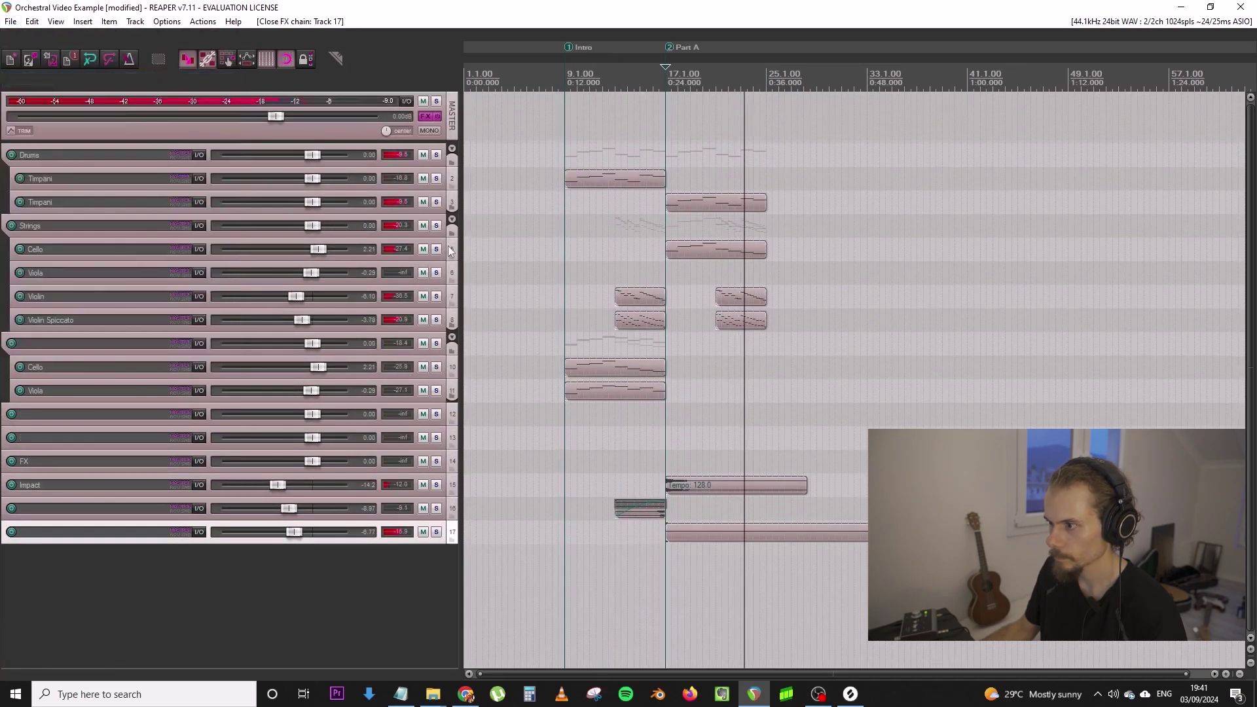
Duplicate the Violin Spiccato track and delete the MIDI items on the duplicate
scroll(455, 246, "down", 3)
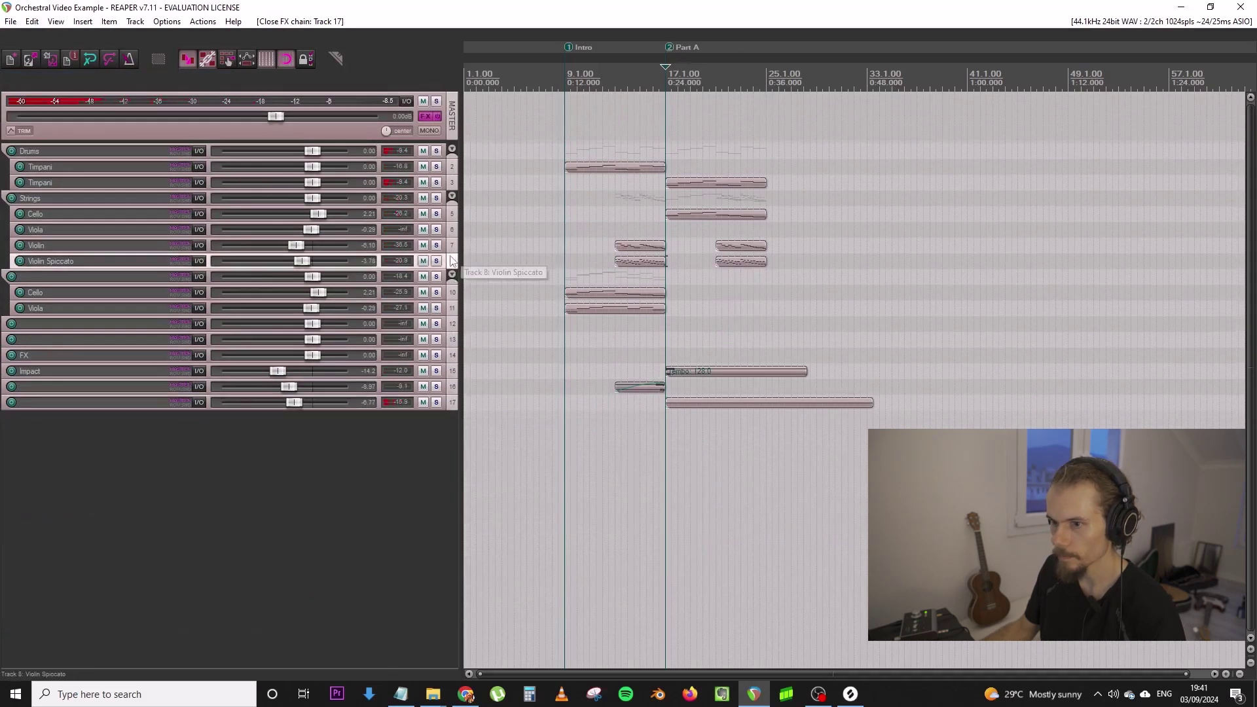
left_click(451, 261)
right_click(451, 288)
left_click(587, 387)
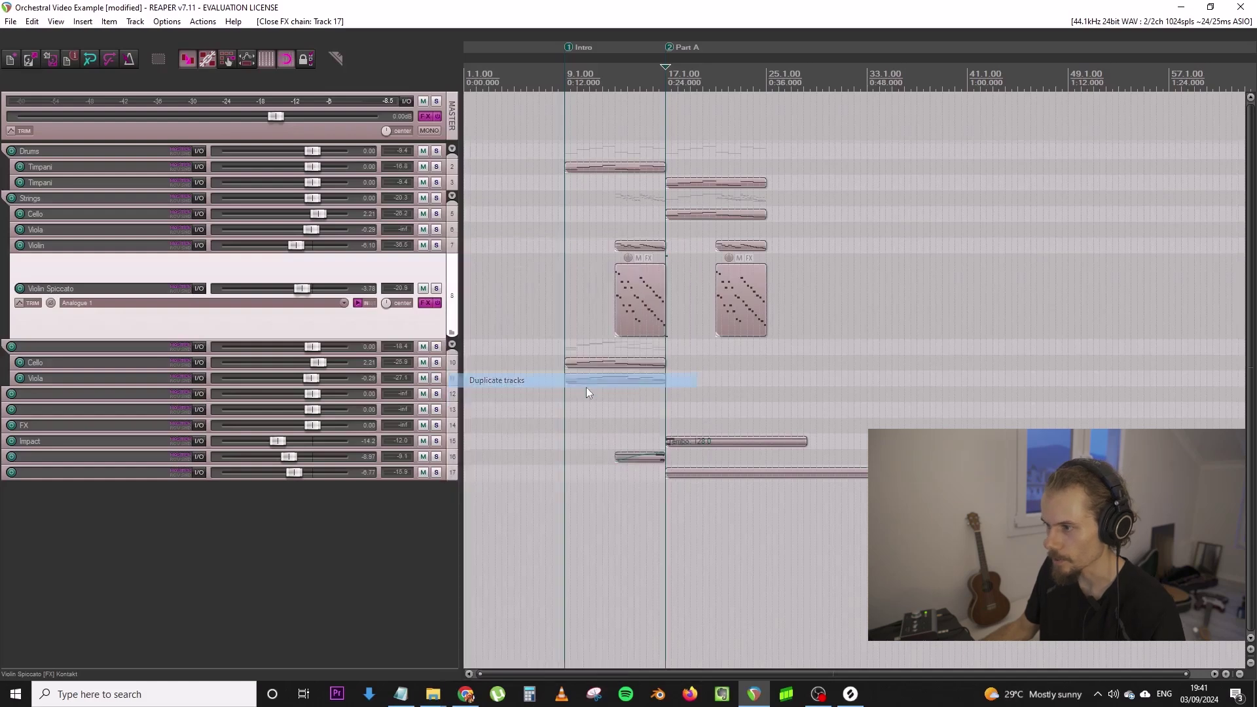
left_click_drag(595, 364, 786, 376)
key("Delete")
Copy the Part A Violin Spiccato item onto the duplicate track at 17.1.00 and check its notes in the MIDI editor
left_click(748, 312)
left_click_drag(748, 312, 698, 362)
double_click(683, 367)
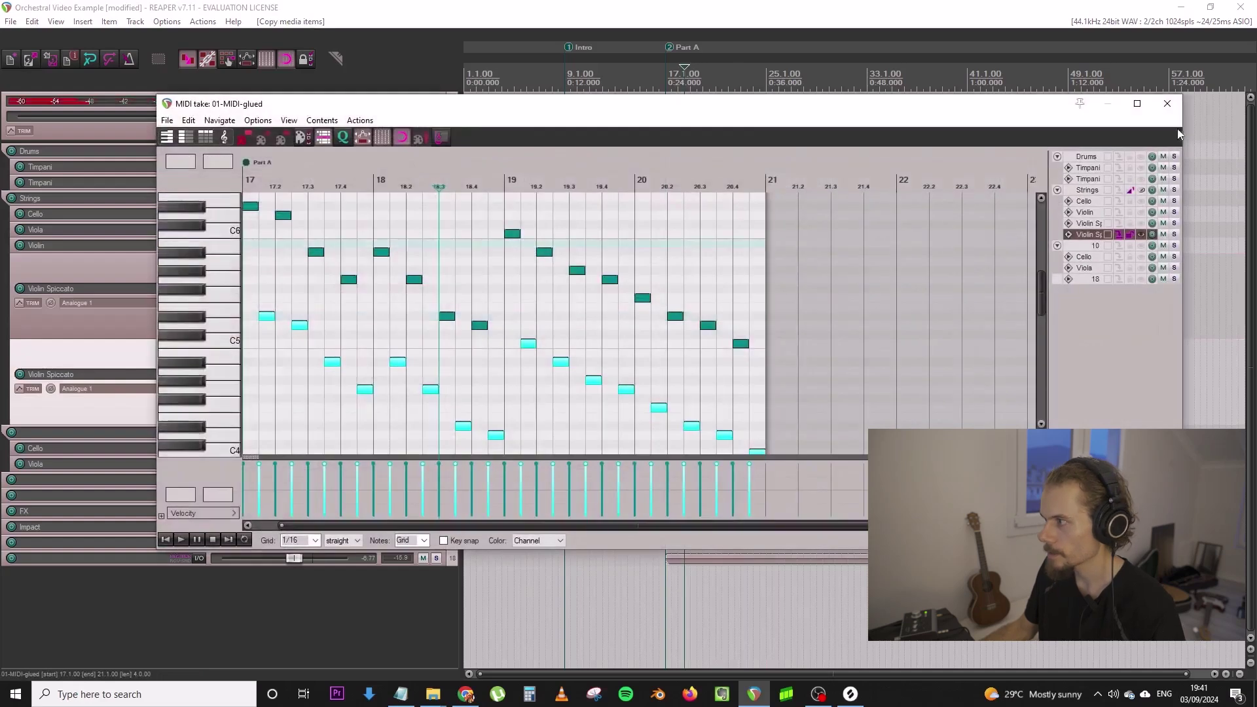
left_click(1168, 103)
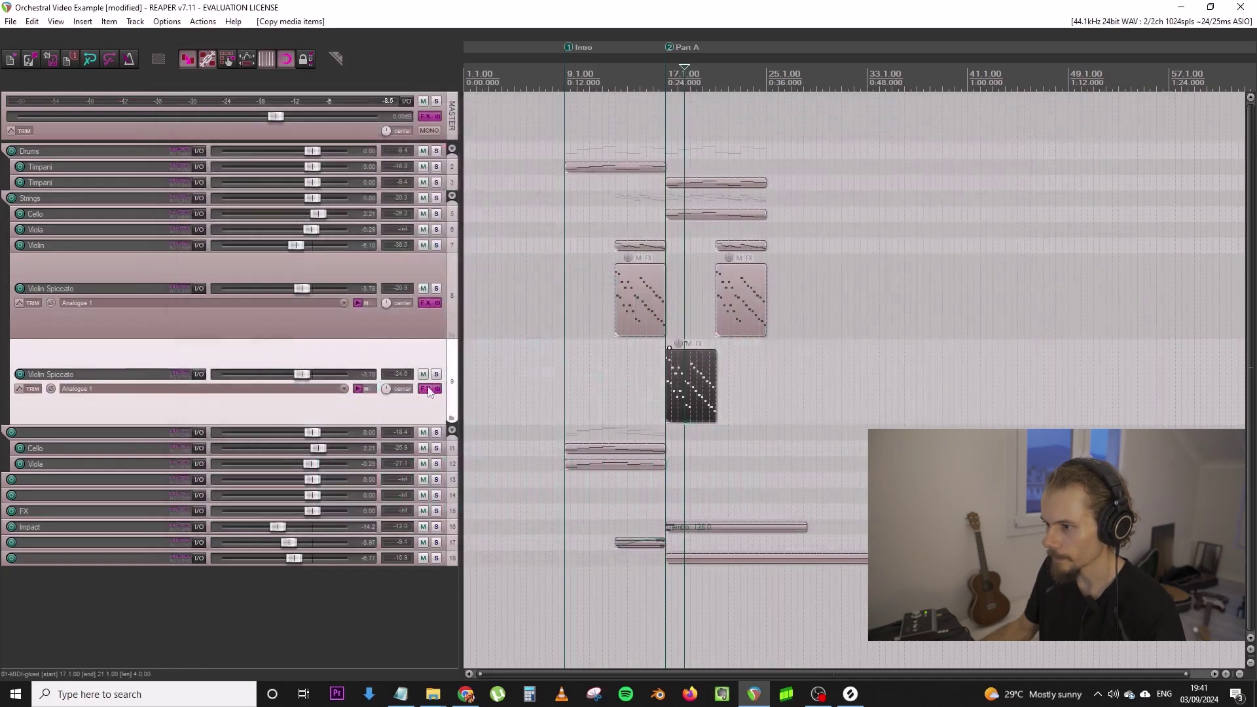
Replace the 16 Violins instrument in the duplicate track's Kontakt with Nucleus - 03 6 Celli and close the plugin window
left_click(426, 389)
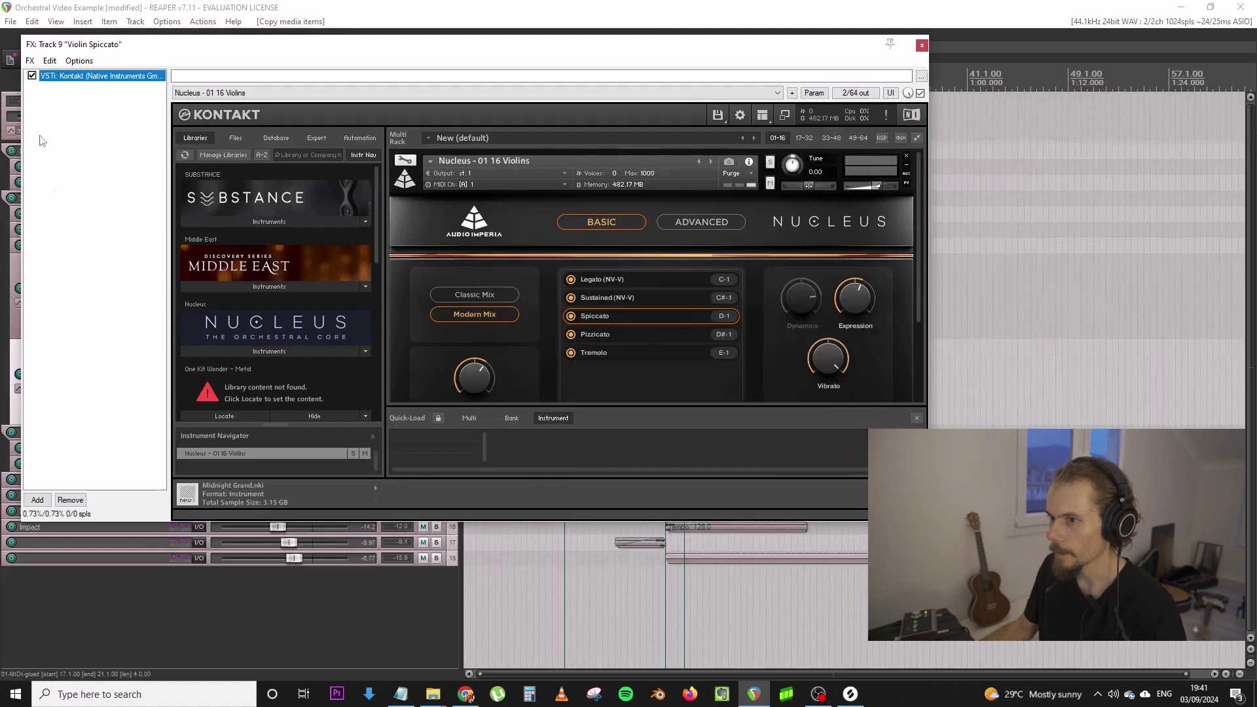
left_click(907, 157)
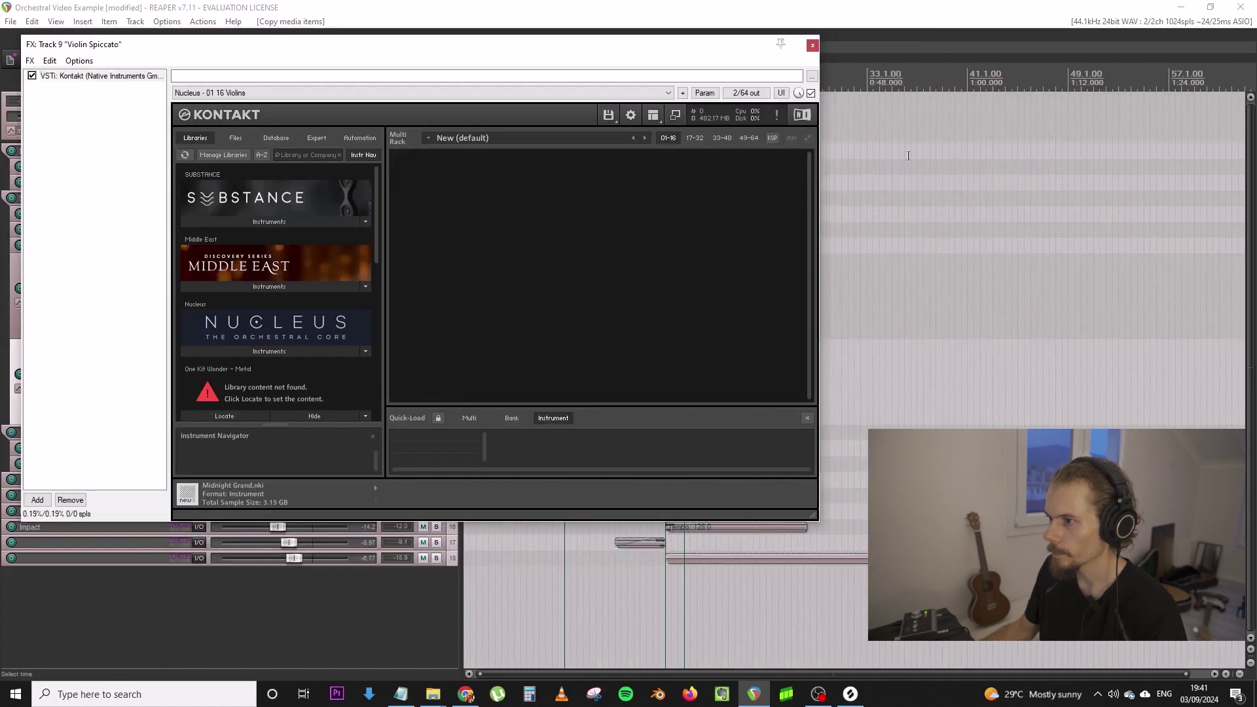
left_click(294, 352)
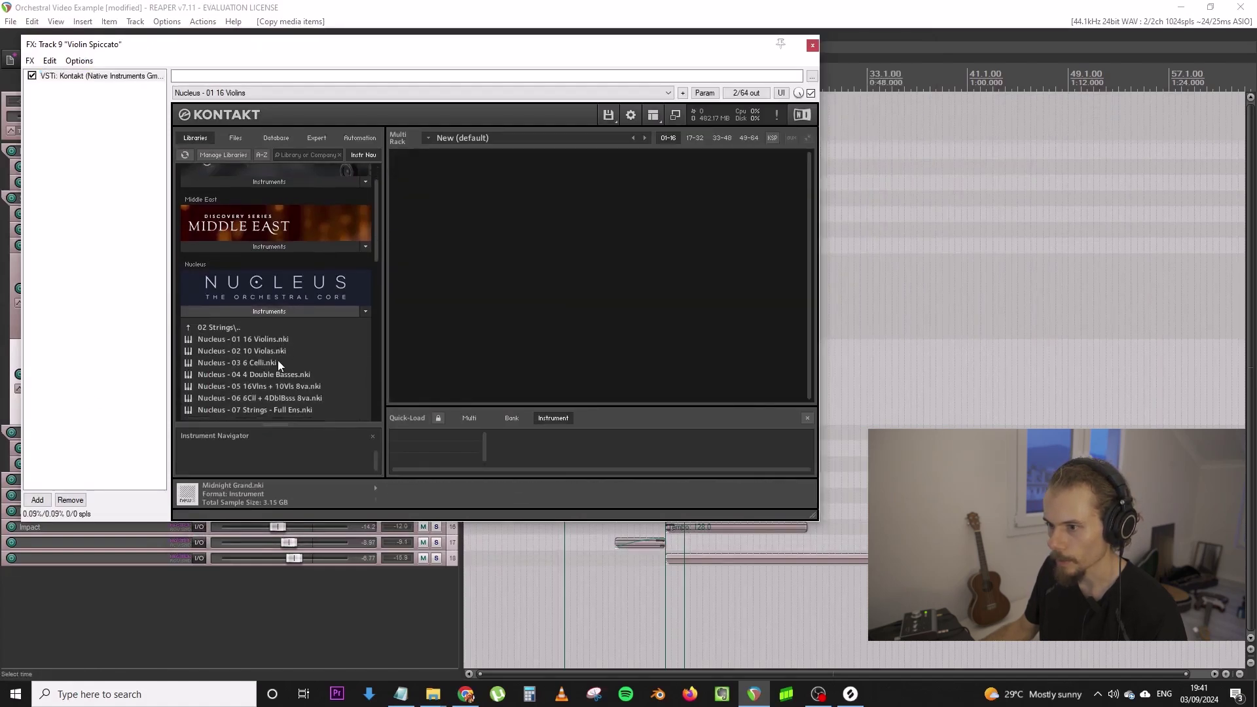
double_click(278, 362)
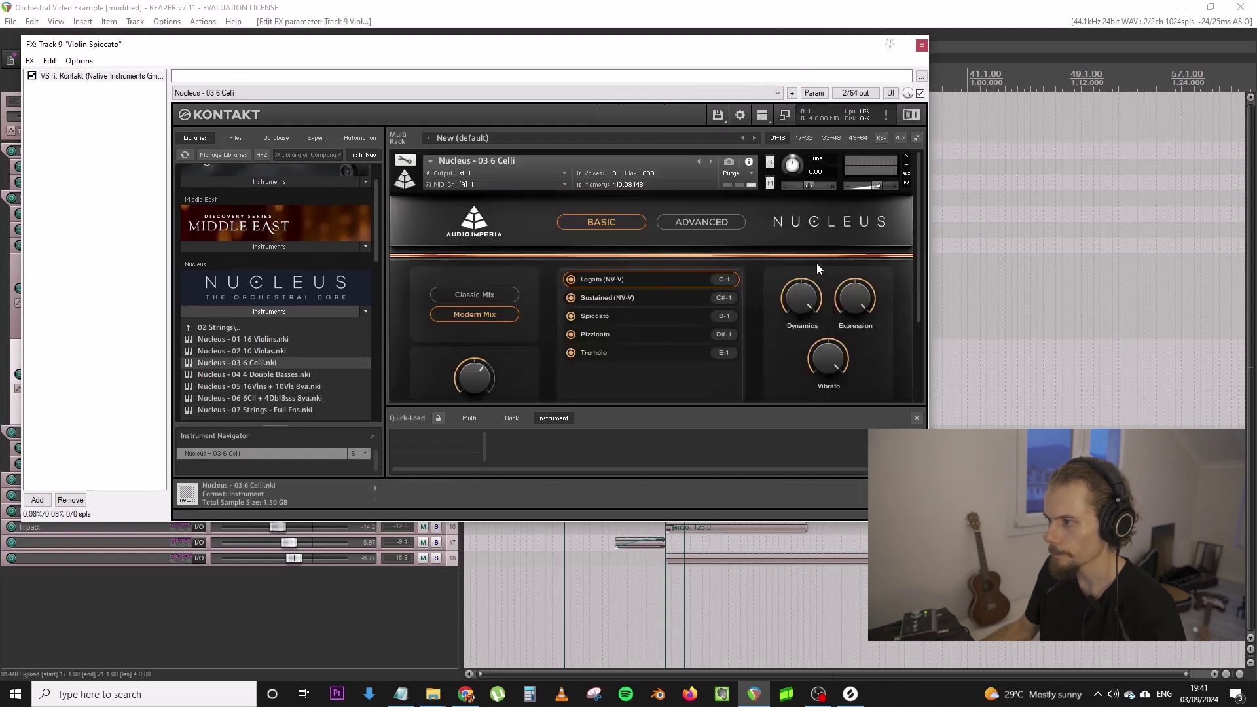
scroll(815, 263, "down", 2)
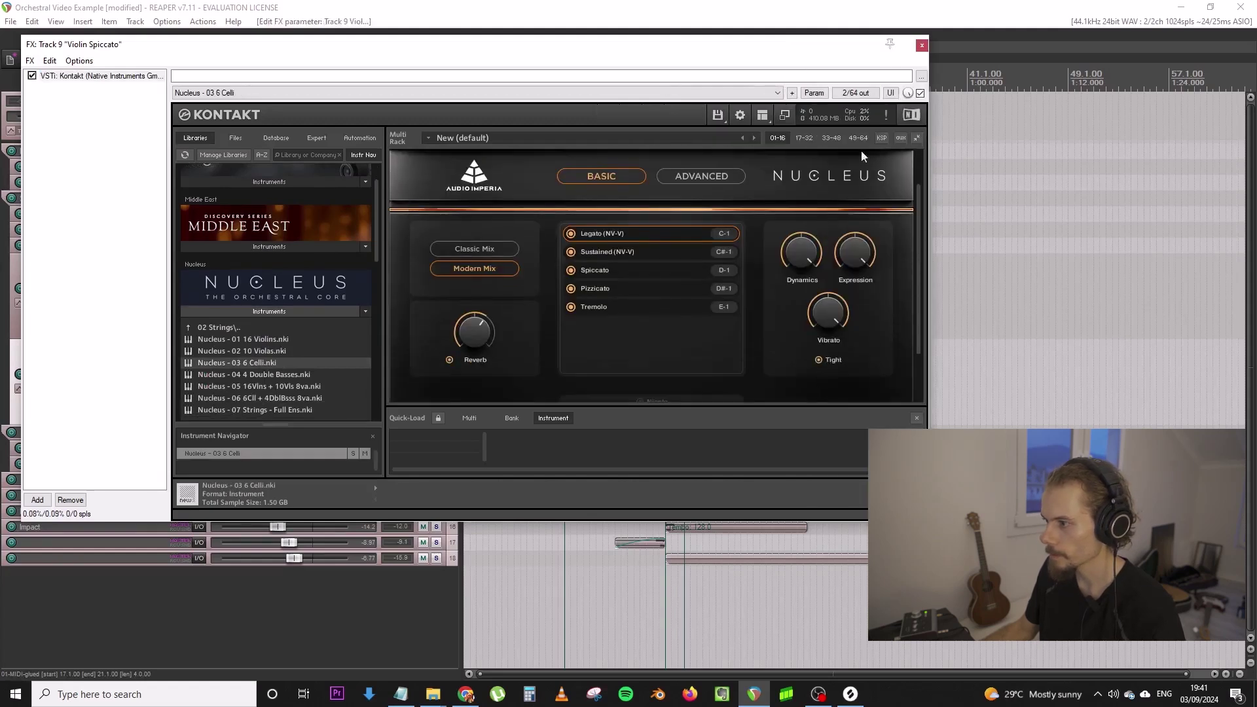
left_click(922, 45)
Open the copied item on the duplicate track in the MIDI editor and delete all its notes
scroll(806, 373, "up", 2)
left_click(806, 373)
double_click(851, 386)
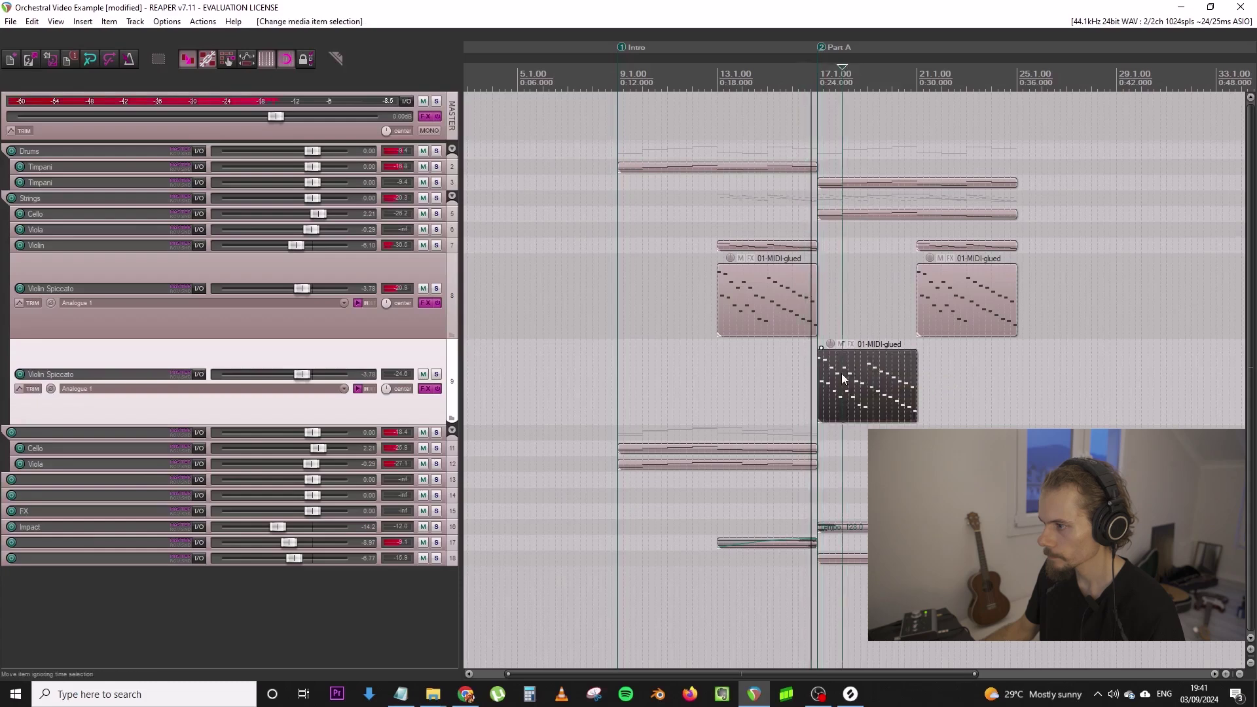
key("ctrl+a")
key("Delete")
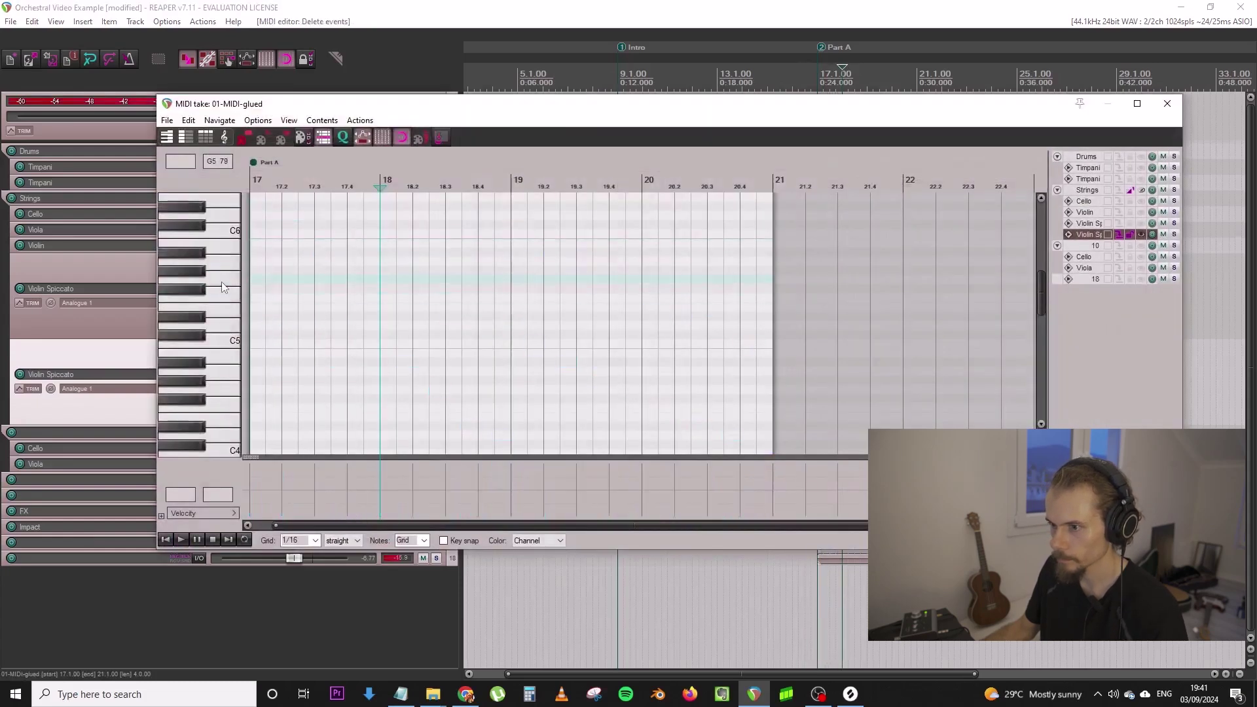
Audition the lower keys in the MIDI editor and insert a short C3 note at the start of bar 17
scroll(230, 411, "down", 2)
scroll(229, 400, "down", 1)
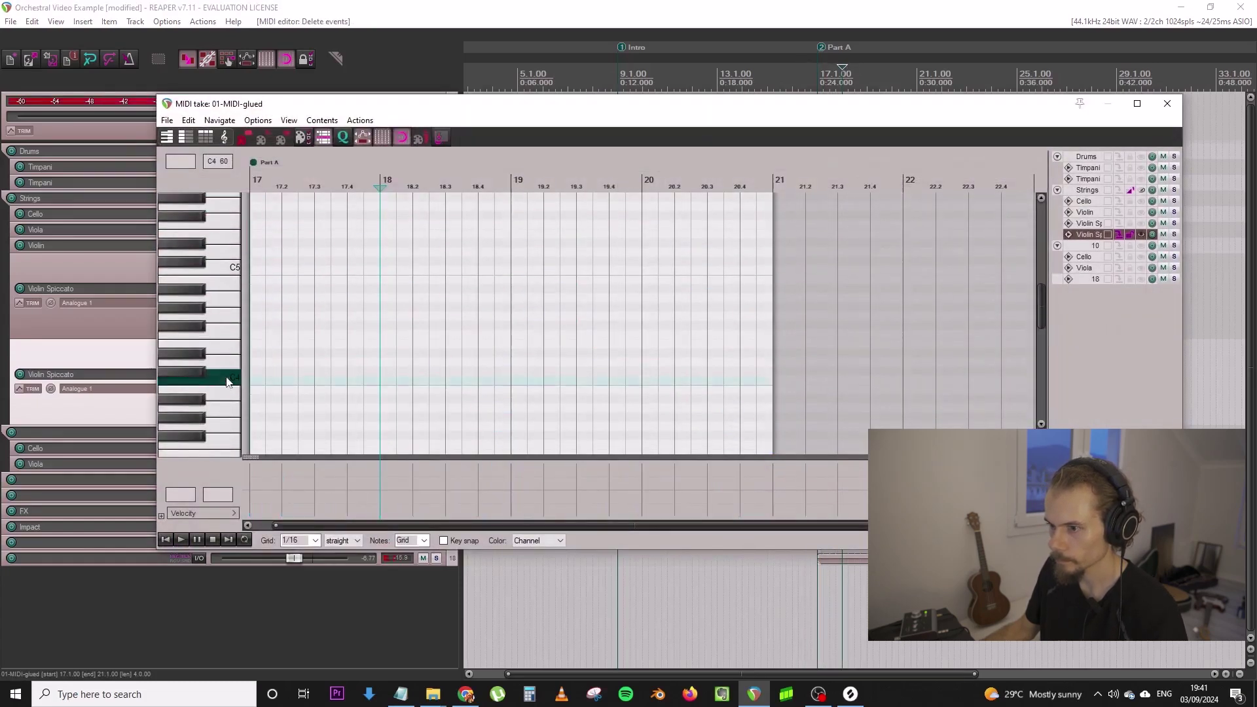
scroll(216, 273, "up", 3)
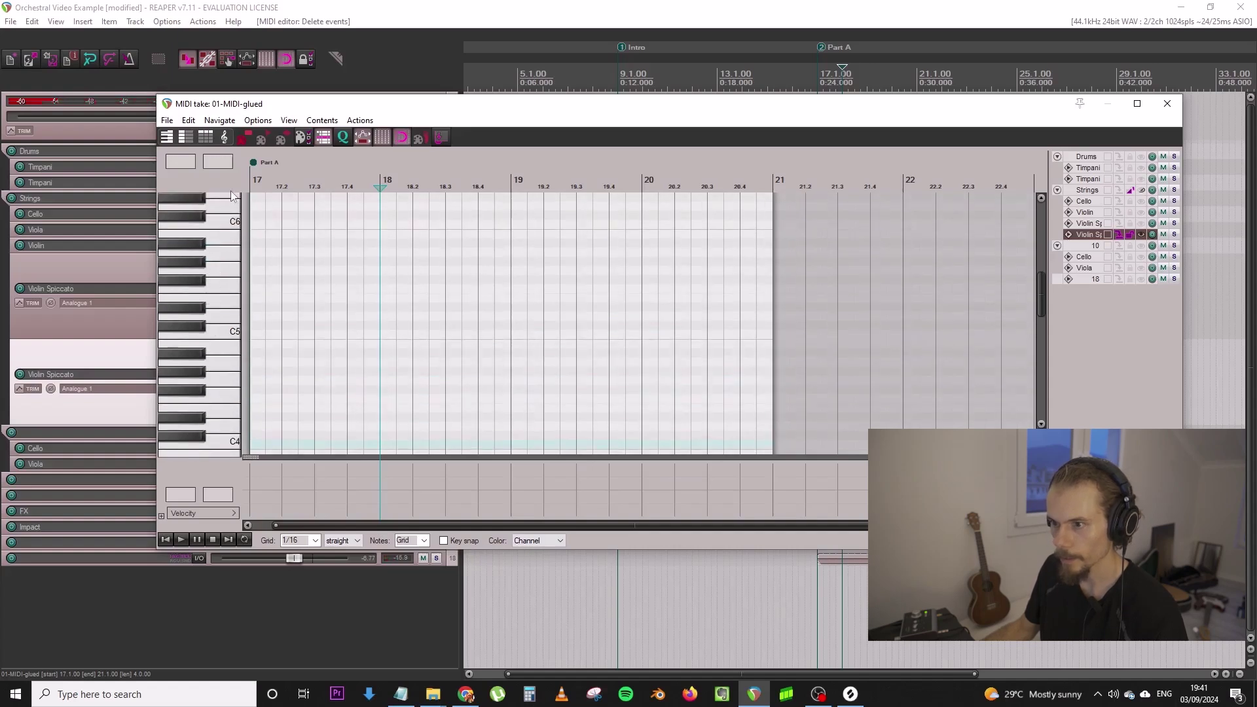
scroll(226, 329, "down", 5)
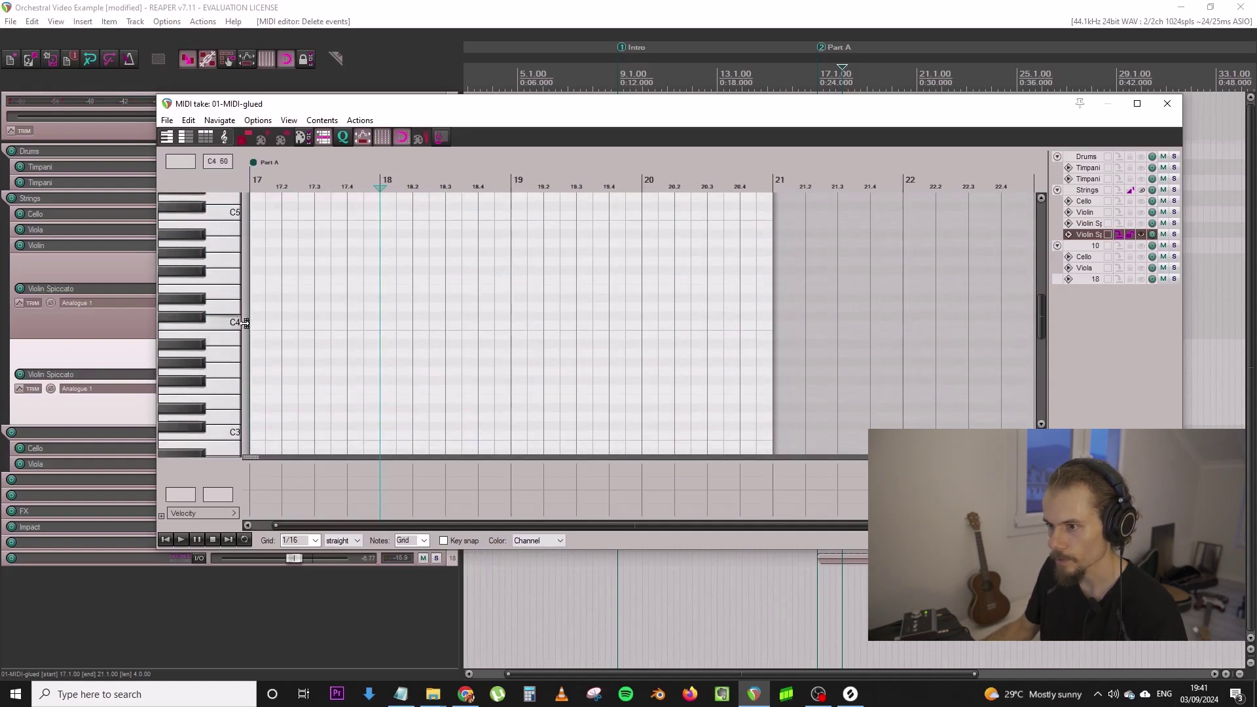
scroll(240, 313, "down", 2)
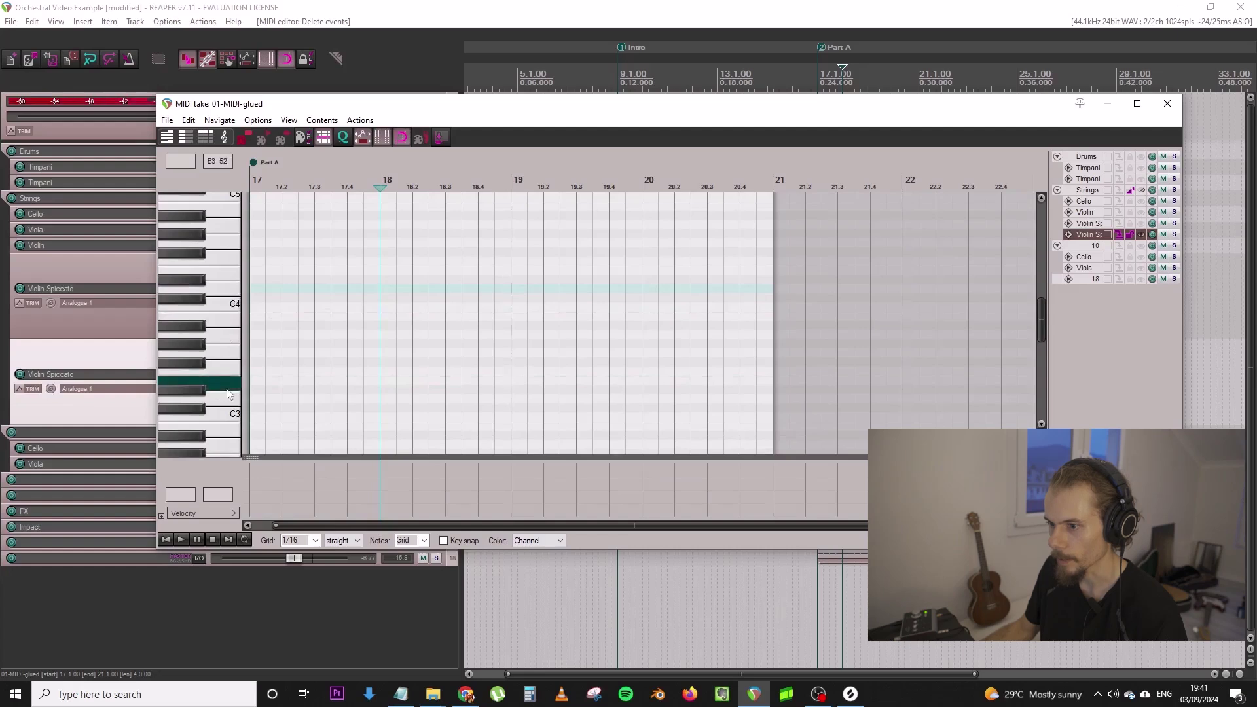
left_click(256, 416)
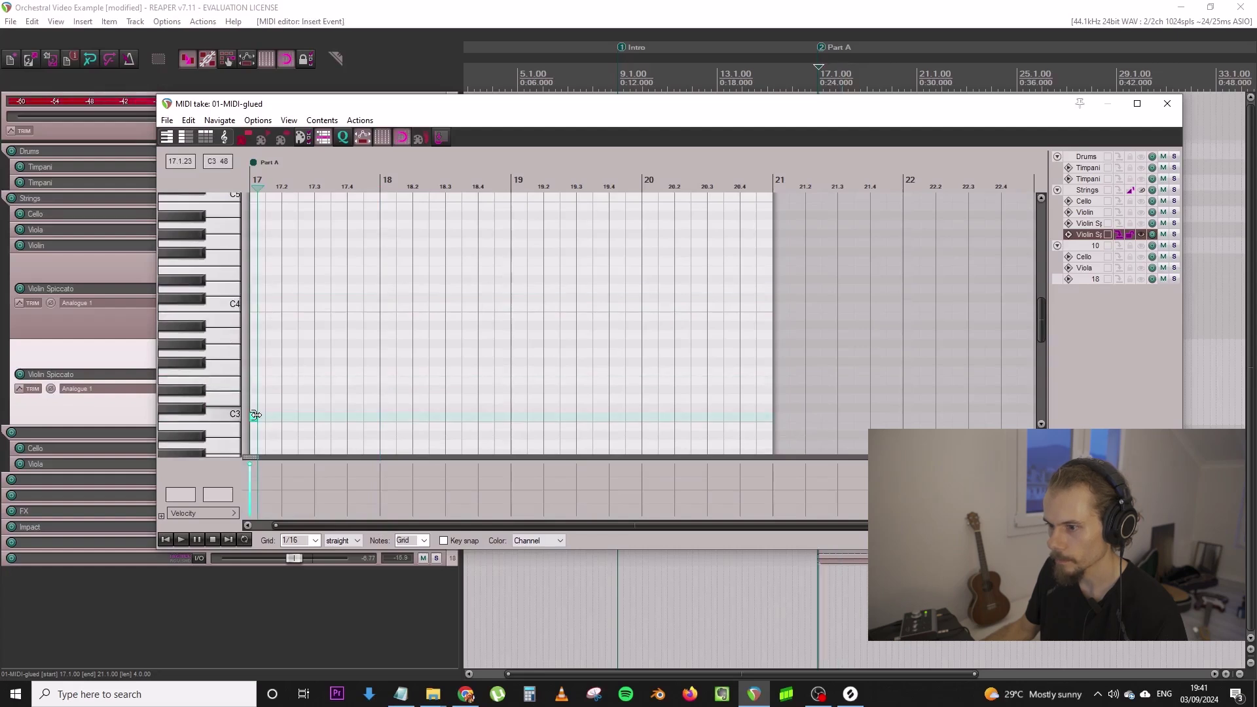
key("Left")
Try a C3 pattern with short notes every one and a half beats across bars 17 and 18, and play it back
scroll(280, 420, "up", 4)
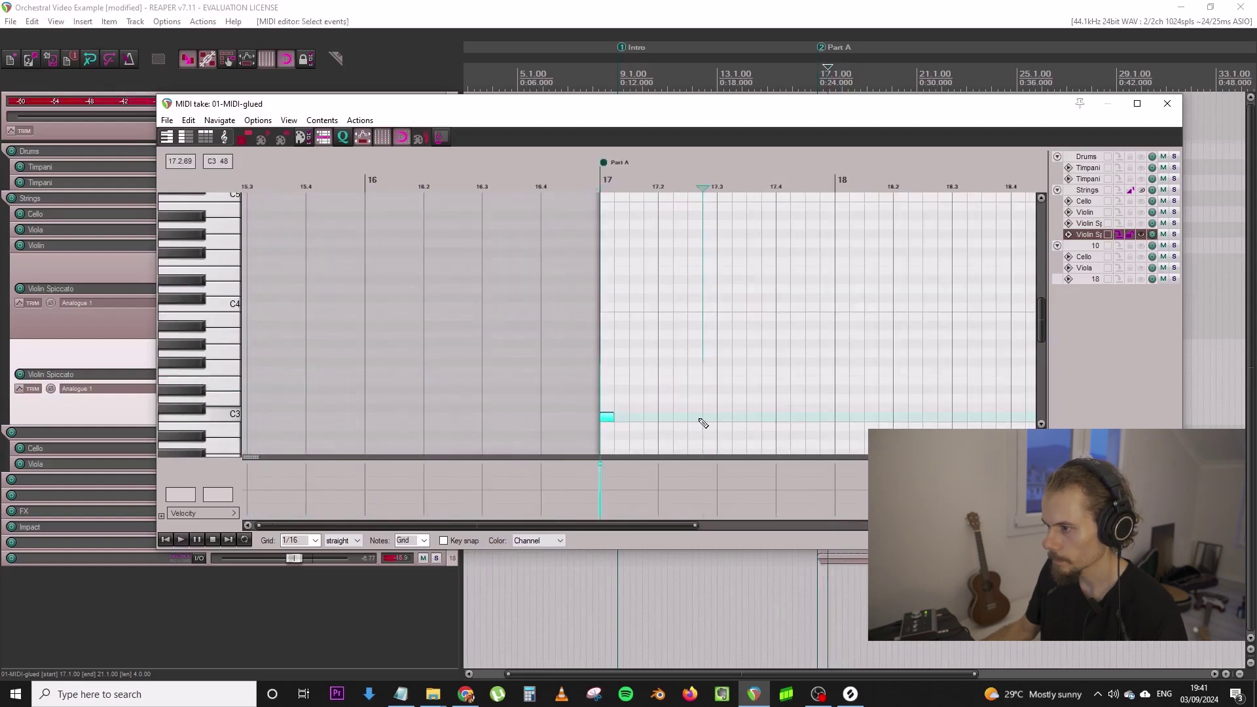
scroll(694, 420, "down", 1)
left_click(690, 417)
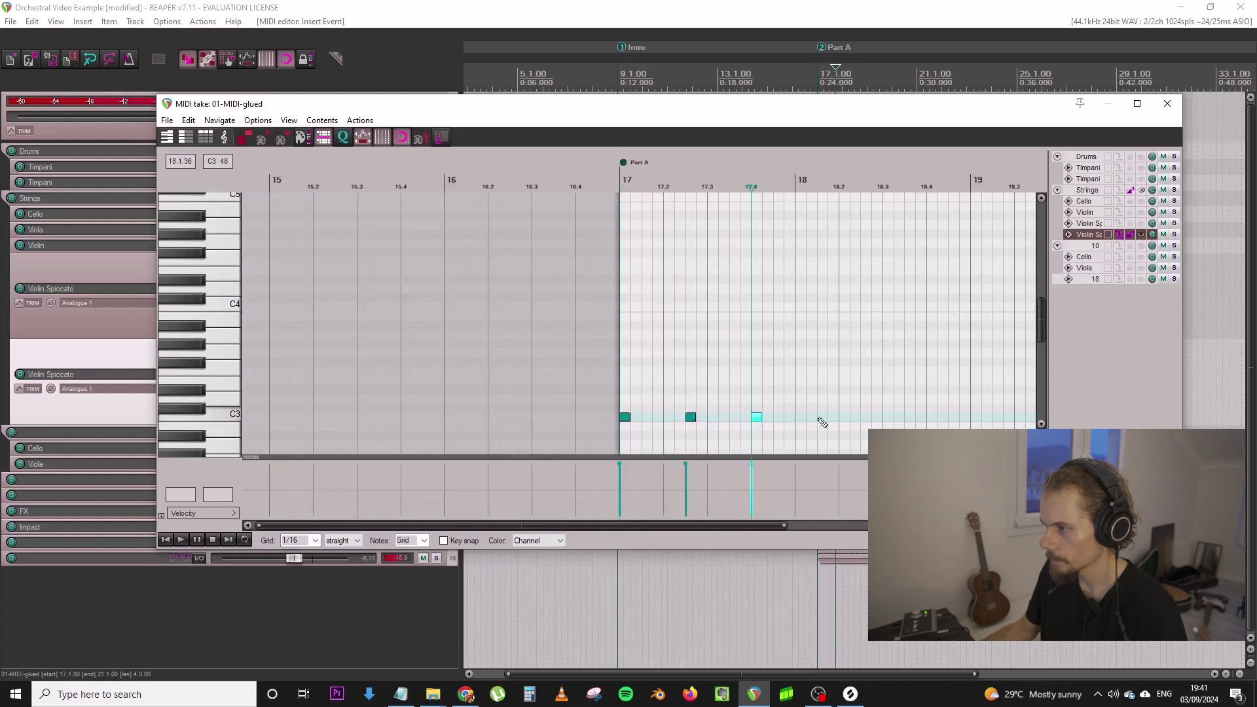
left_click(826, 417)
key("space")
scroll(838, 417, "down", 1)
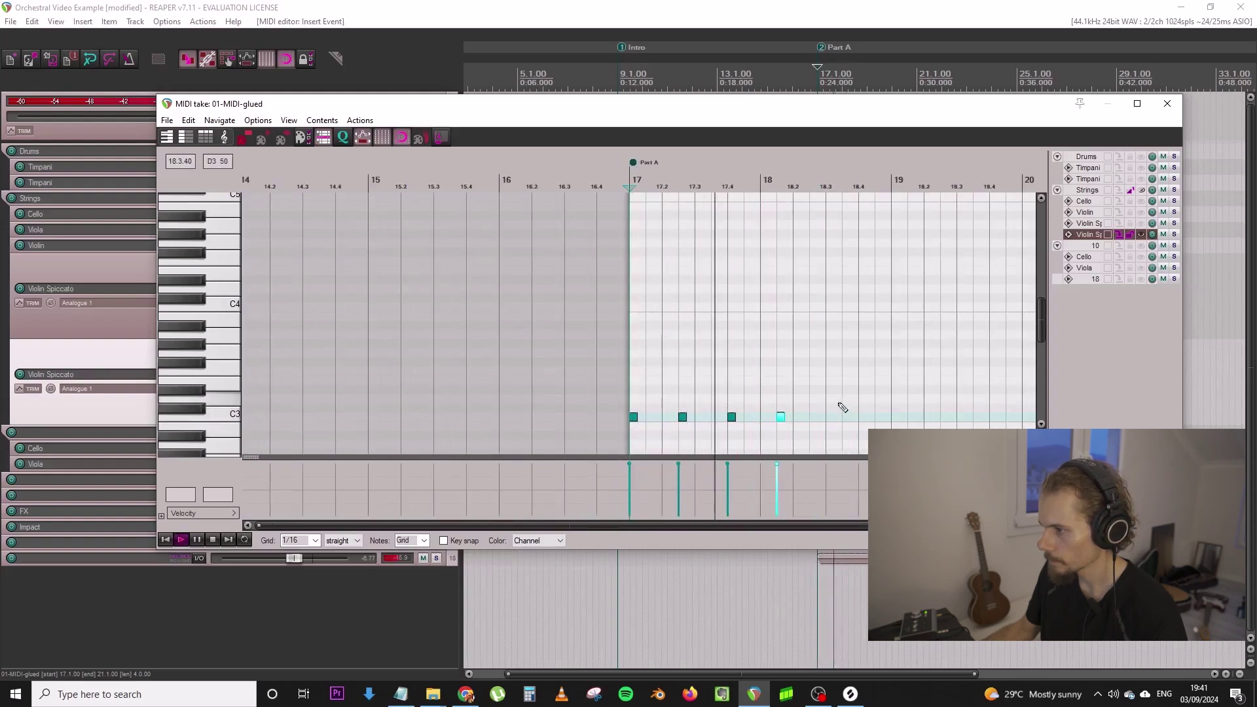
left_click(830, 417)
key("space")
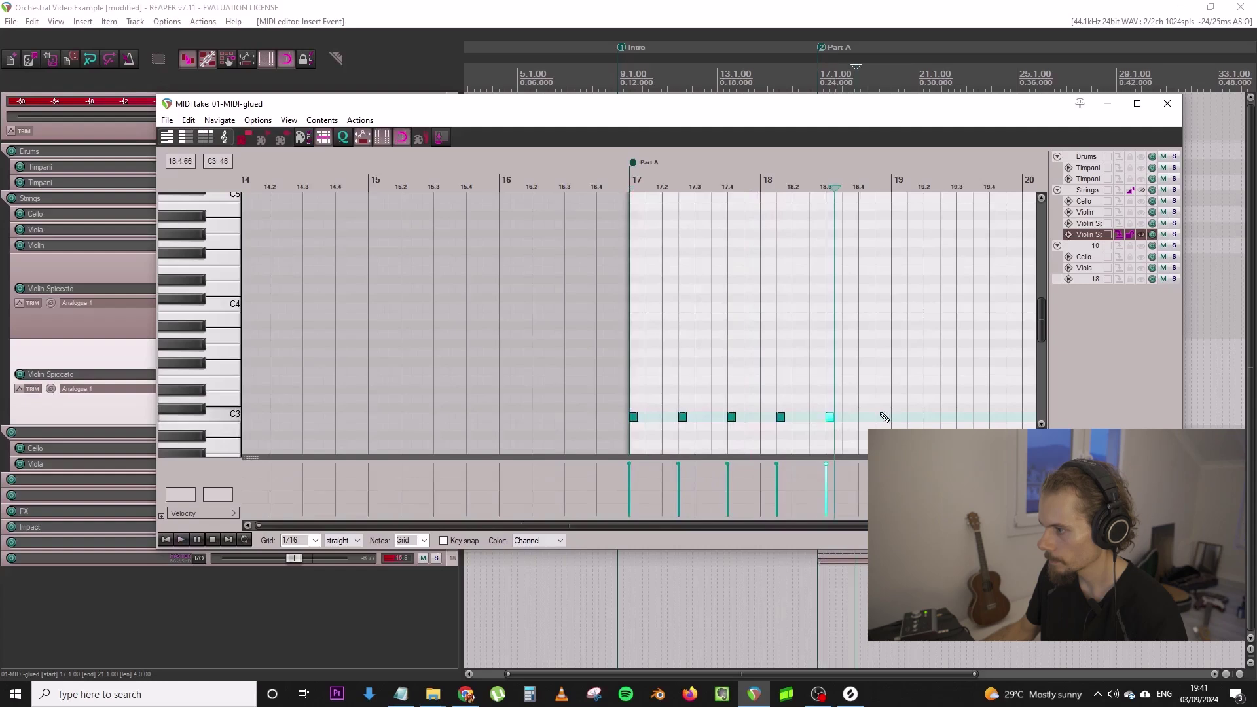
Replace the widely spaced C3 notes with short C3 notes on every beat of bar 17
left_click_drag(682, 417, 927, 385)
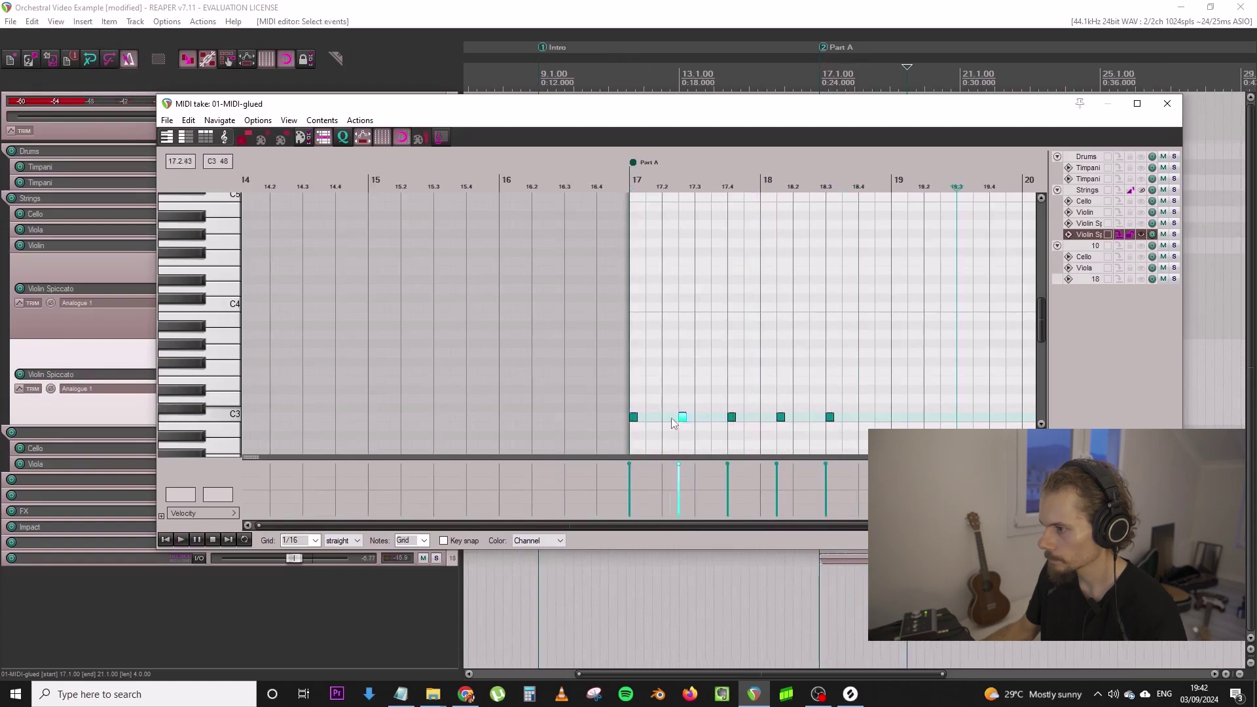
key("space")
key("Delete")
left_click_drag(717, 435, 693, 417)
key("space")
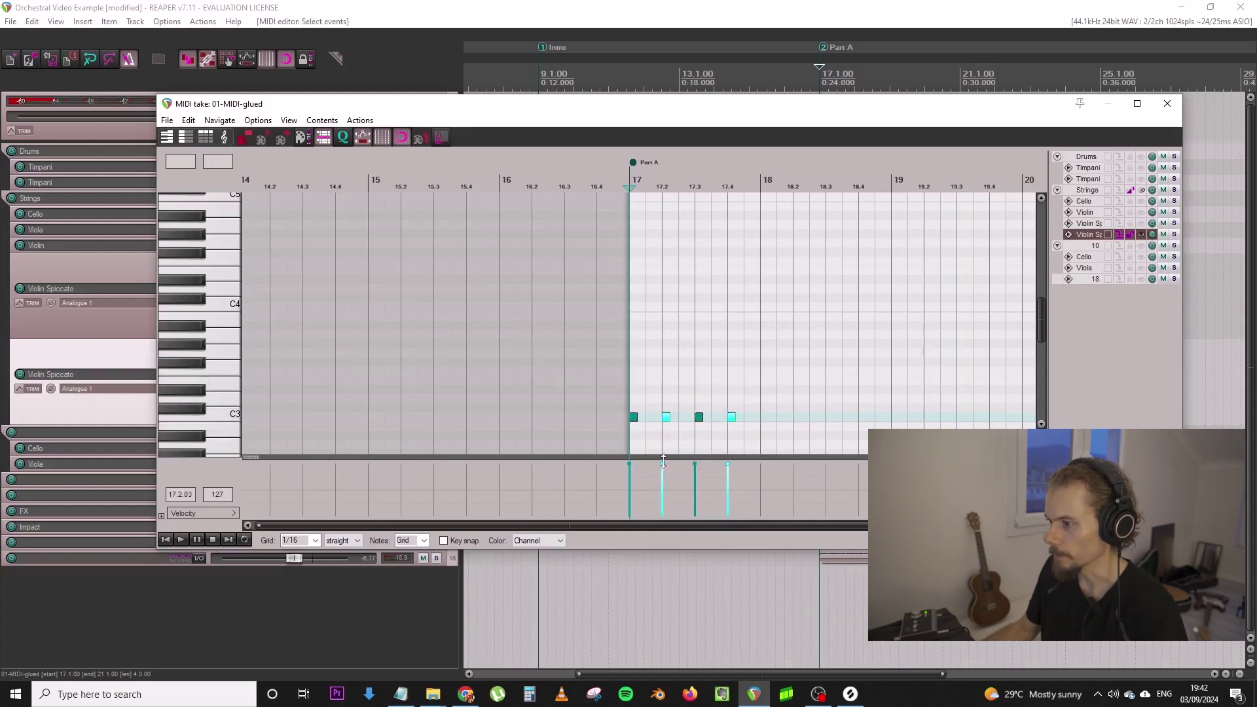
Lower the velocity of the notes on beats 2 and 4, and copy the bar 17 pattern through bars 18 to 20
left_click_drag(662, 463, 664, 491)
left_click_drag(635, 413, 775, 422)
key("space")
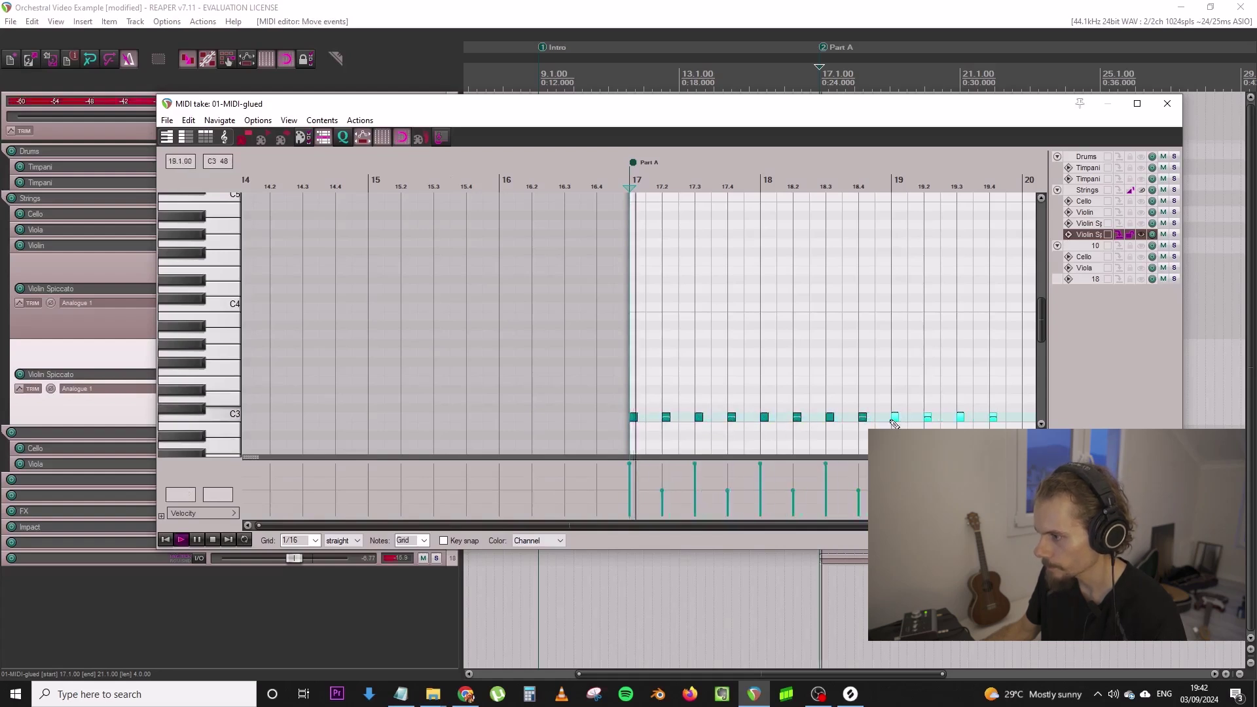
scroll(881, 422, "down", 3)
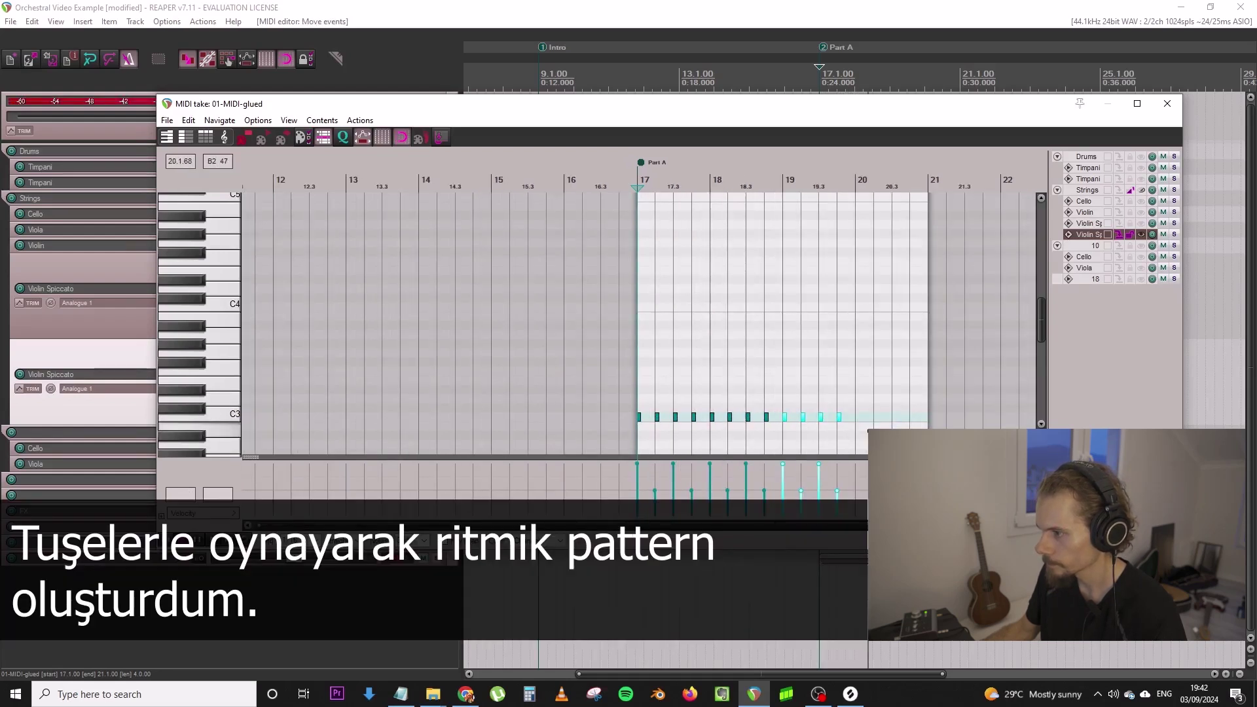
mouse_move(846, 426)
left_mouse_down()
mouse_move(779, 414)
mouse_move(857, 424)
left_mouse_up()
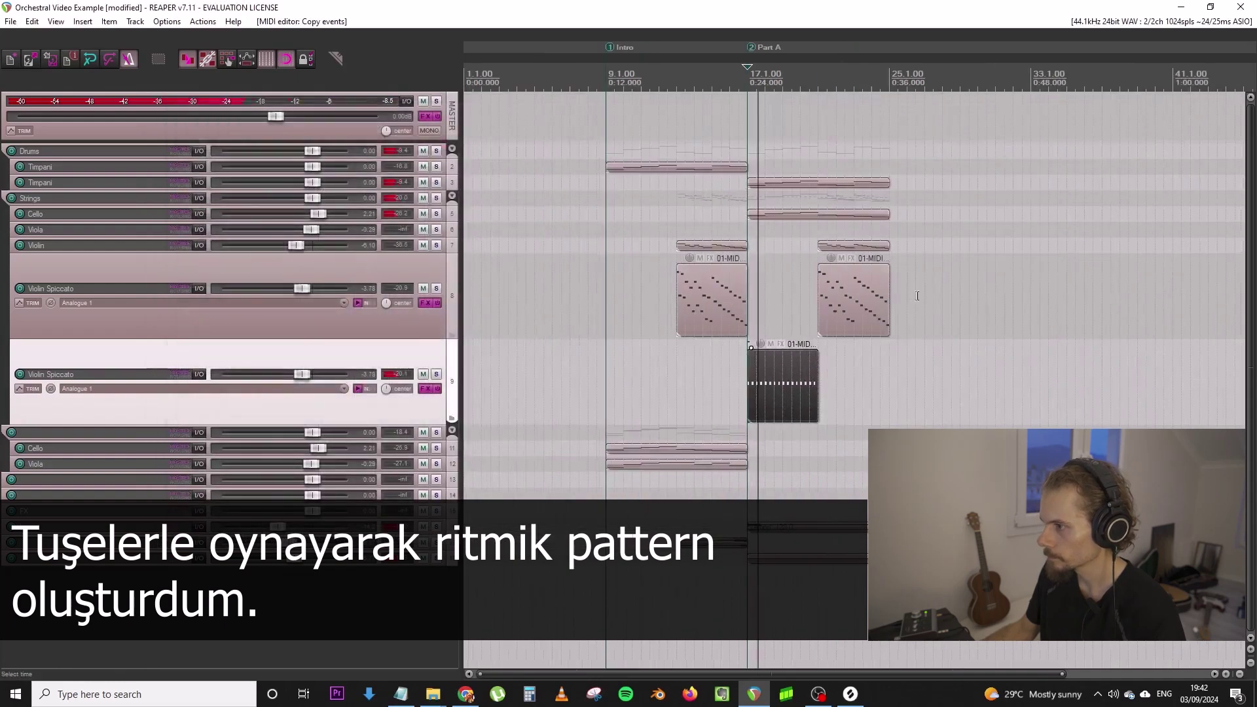
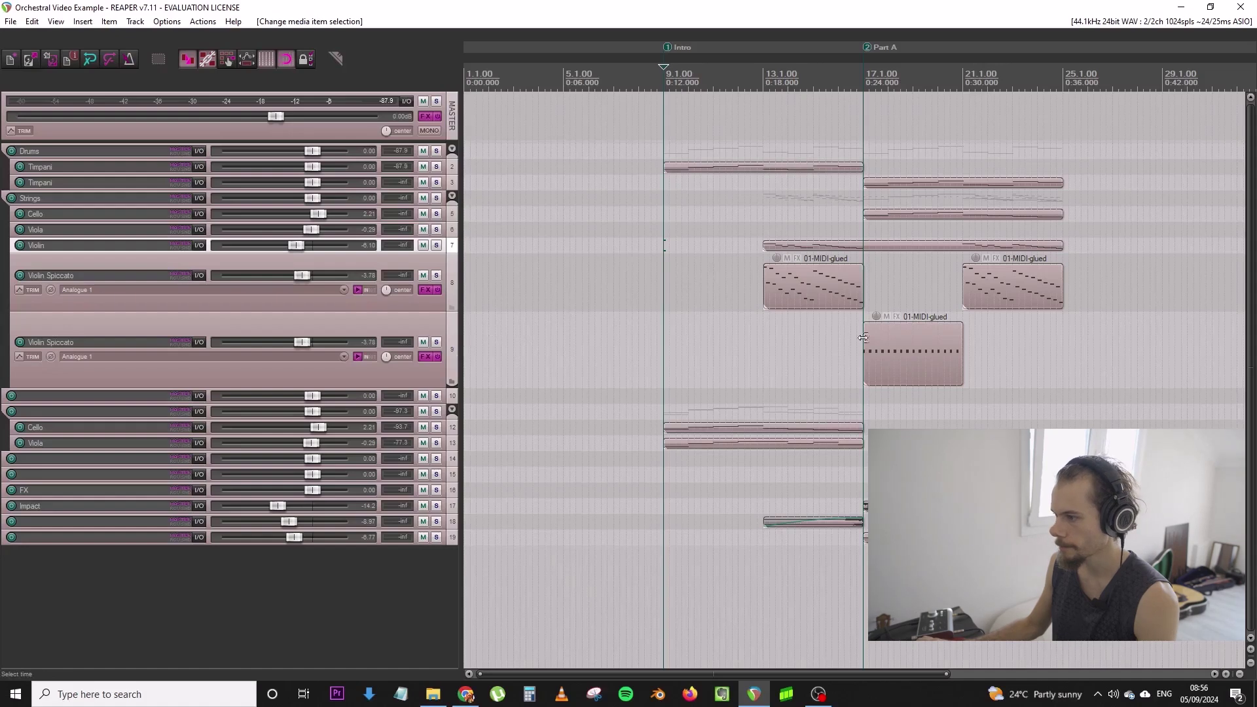
Play Part A from 17.1.00 and briefly solo the duplicate Violin Spiccato track to hear the celli pattern
left_click(863, 311)
key("space")
scroll(622, 347, "up", 2)
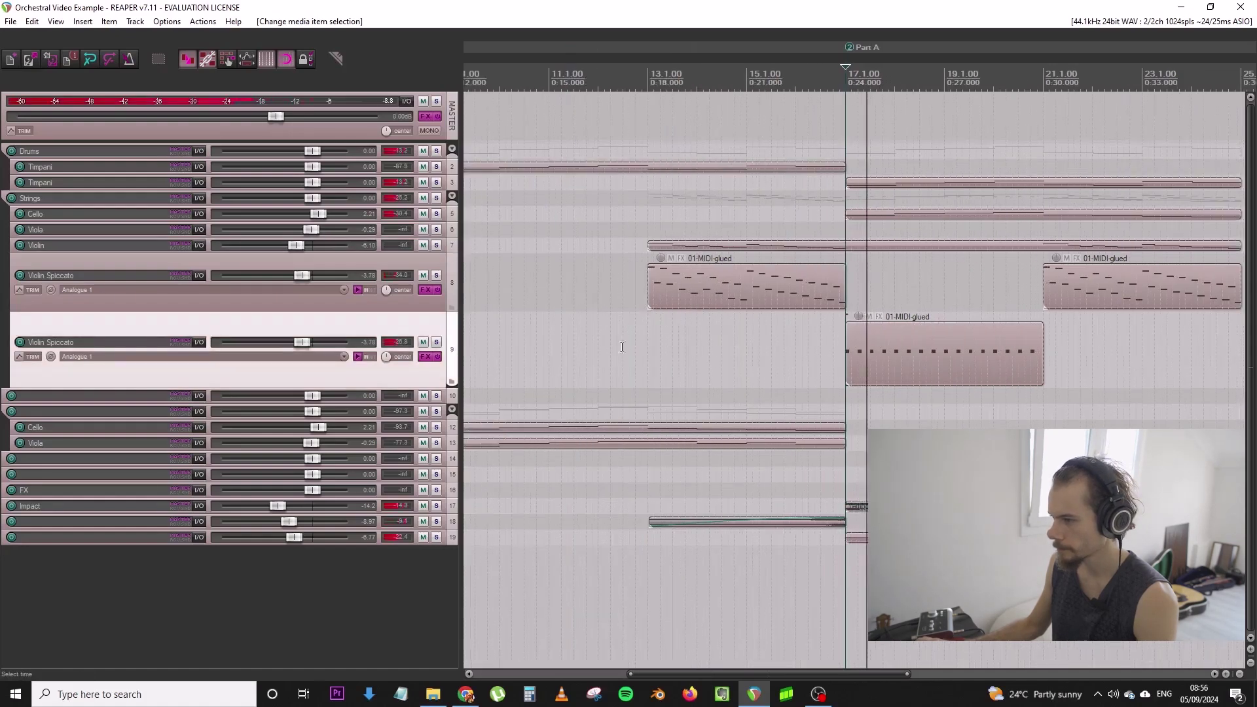
left_click(436, 342)
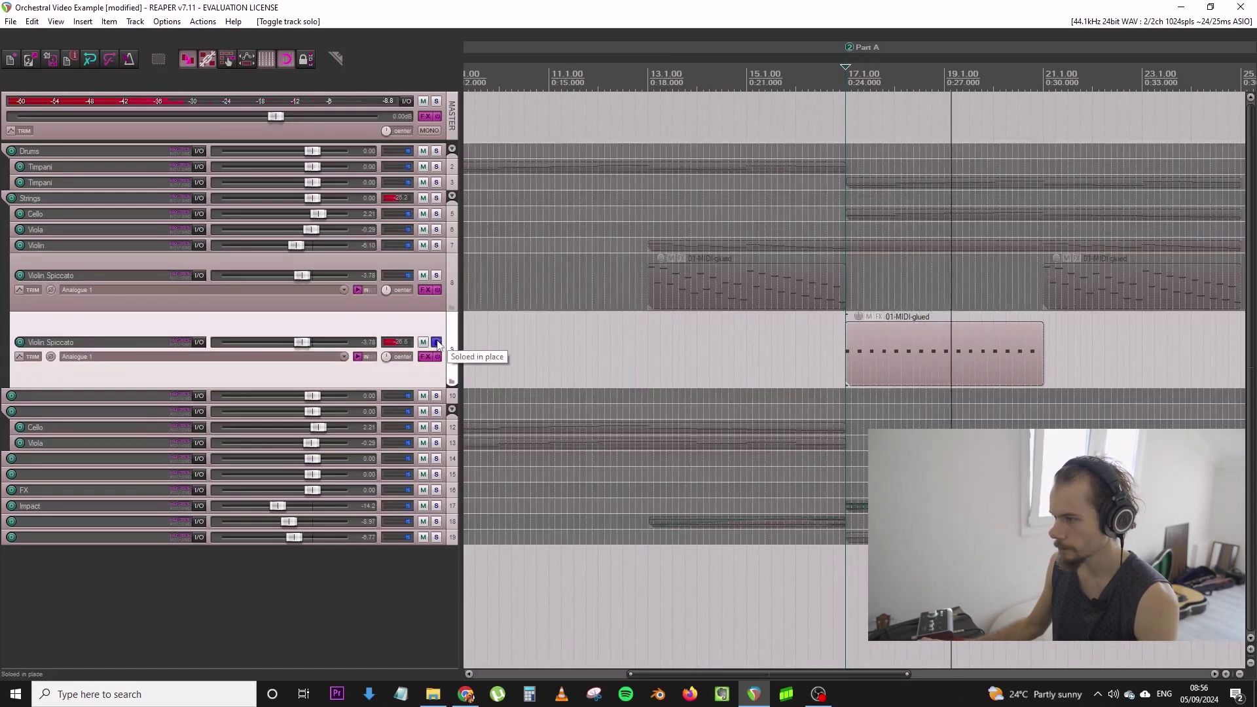
left_click(436, 342)
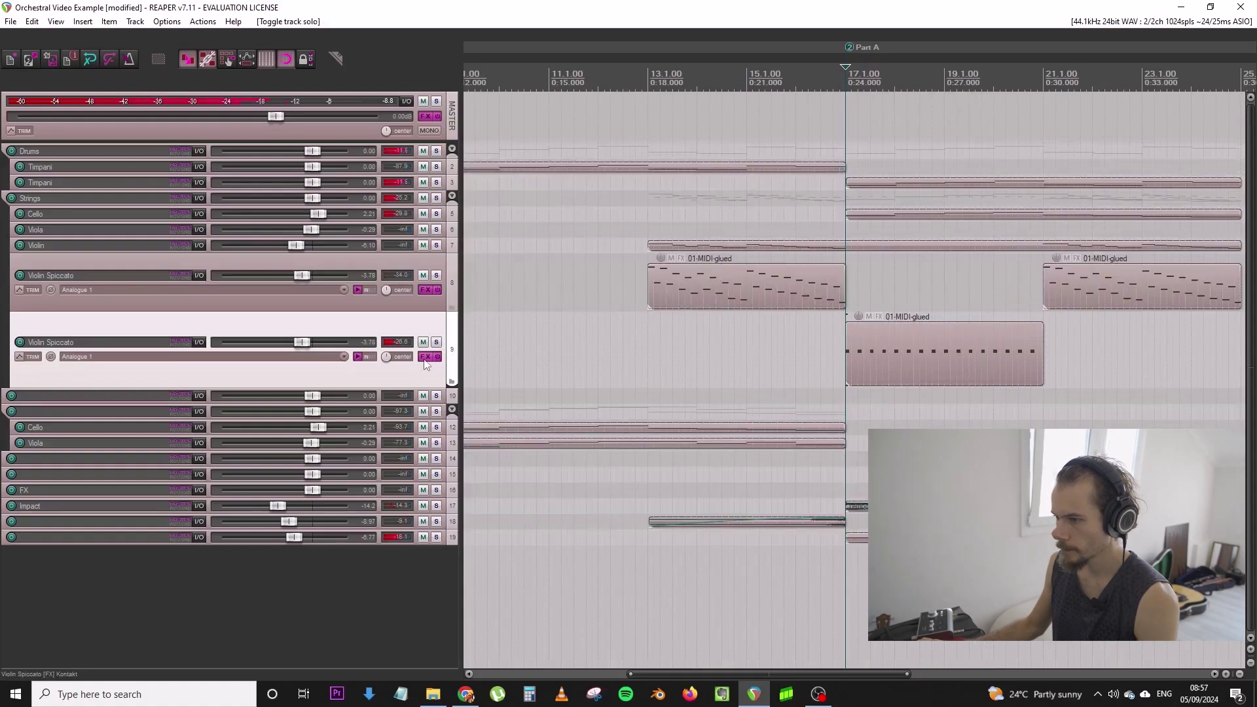
Select the Spiccato articulation in the duplicate track's Nucleus - 03 6 Celli instrument and close the plugin window
left_click(425, 357)
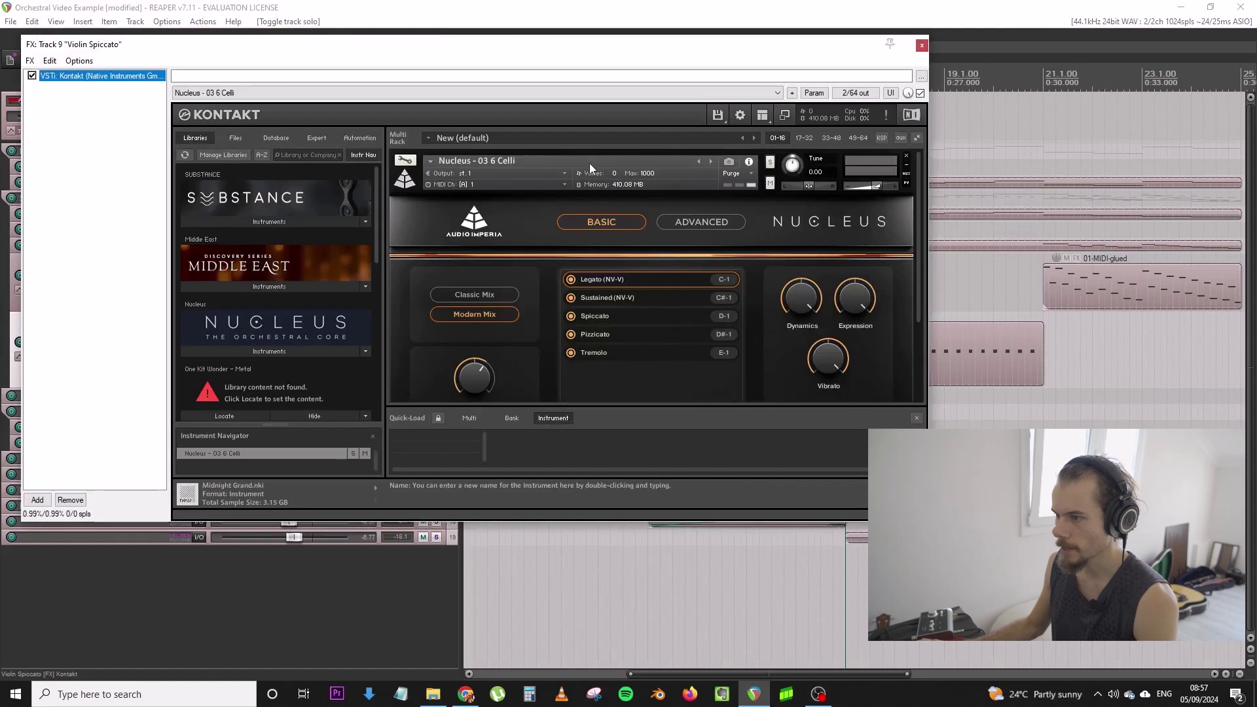
left_click(622, 316)
left_click(921, 45)
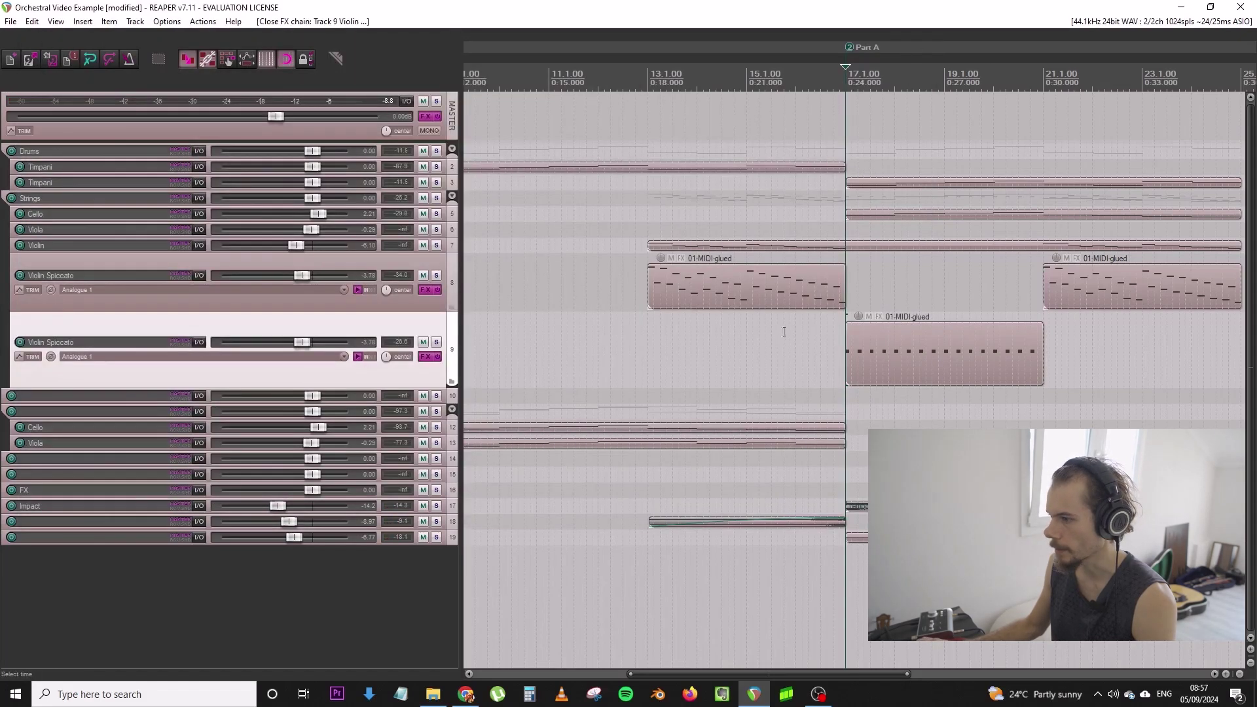
Raise the duplicate Violin Spiccato track's volume to +0.27 dB while it is soloed, and unsolo it
left_click(437, 343)
left_click_drag(304, 345, 316, 345)
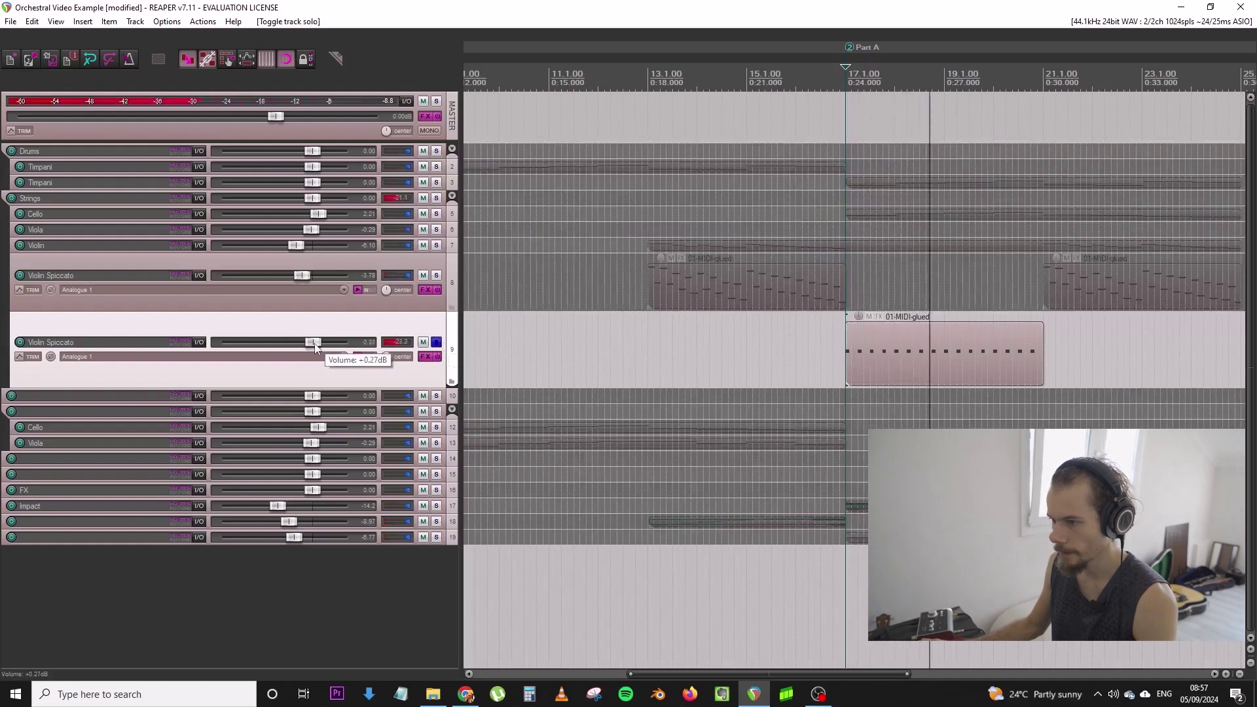
left_click(437, 343)
scroll(819, 332, "down", 3)
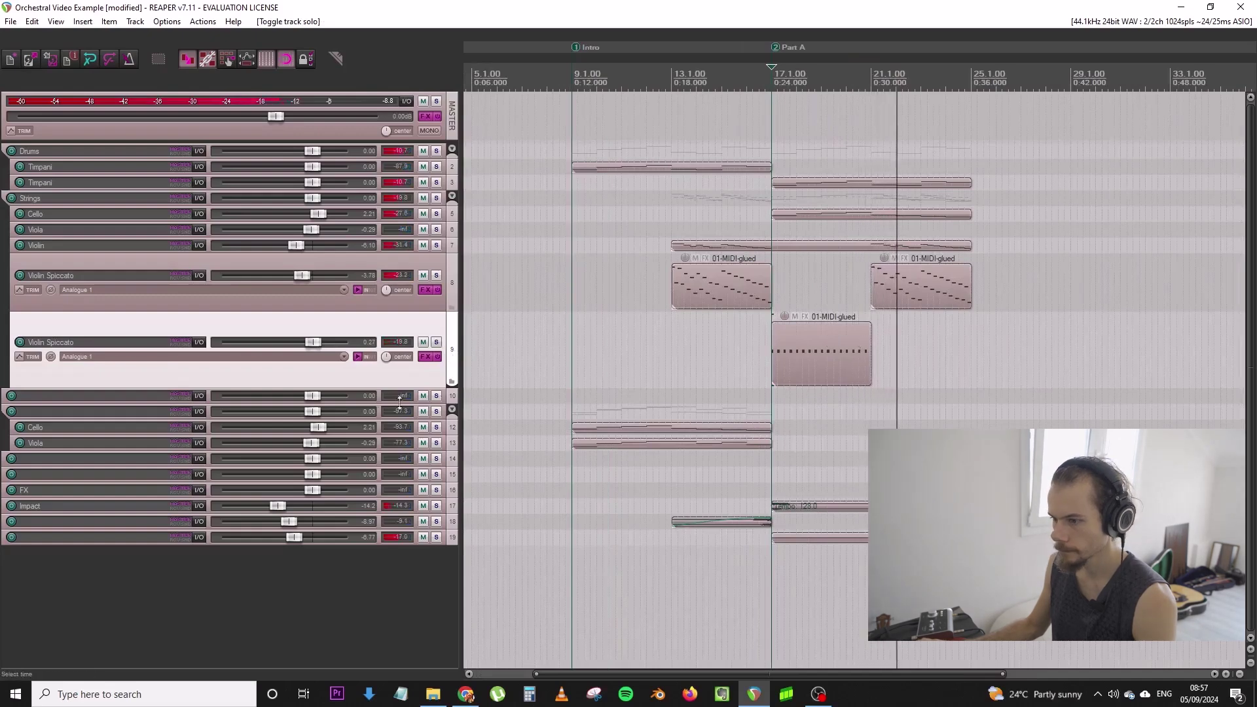
Play the Intro from 9.1.00 and rename the unnamed folder track above its Cello and Viola as Intro Strings FX
scroll(396, 364, "up", 5)
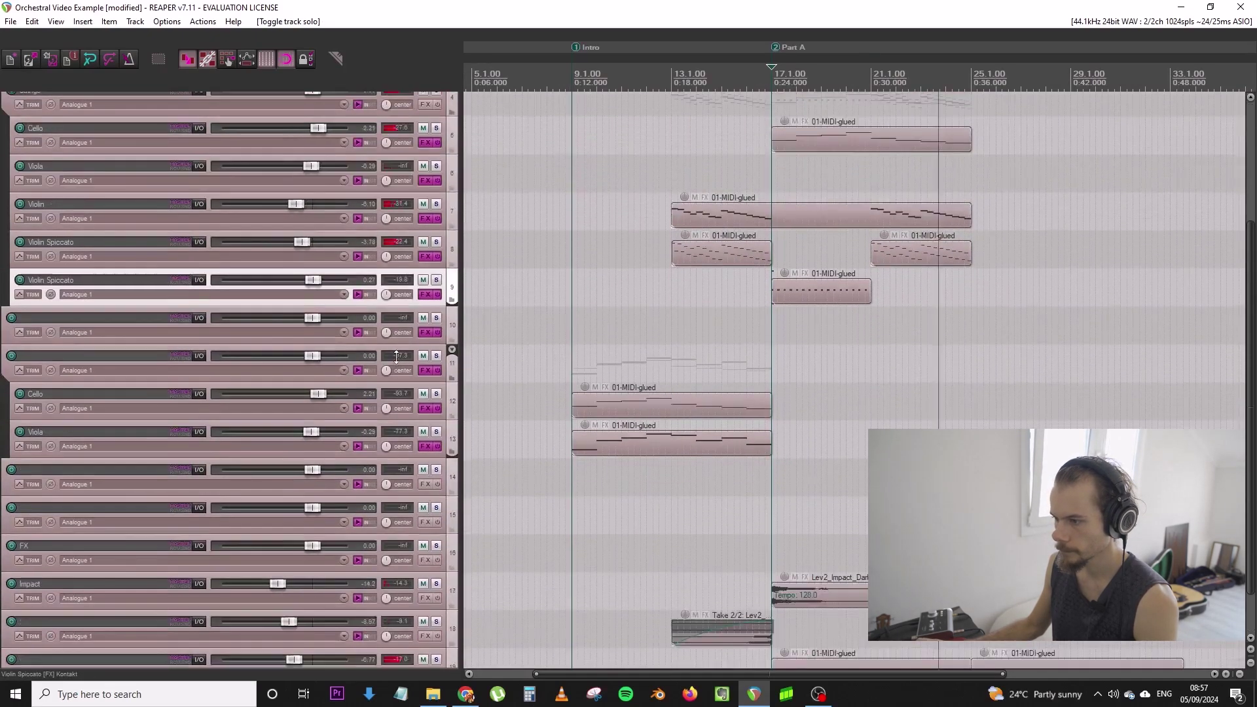
scroll(396, 357, "down", 5)
left_click(572, 366)
scroll(543, 366, "up", 5)
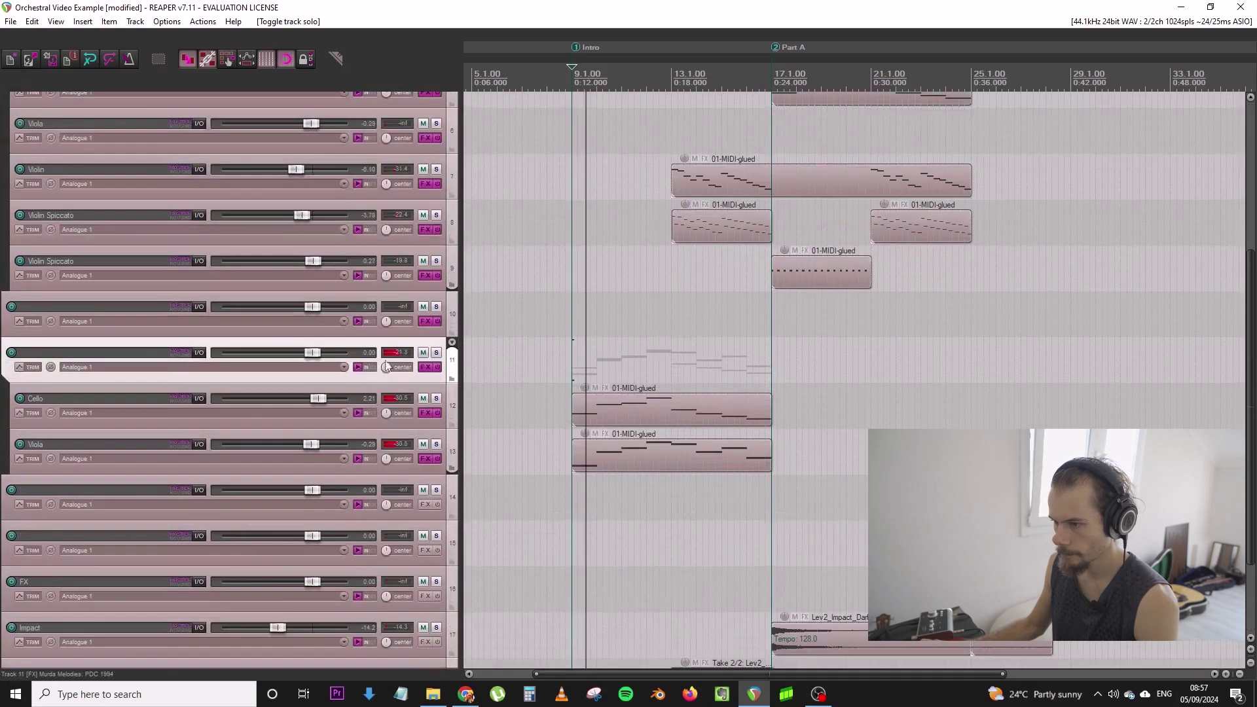
double_click(125, 352)
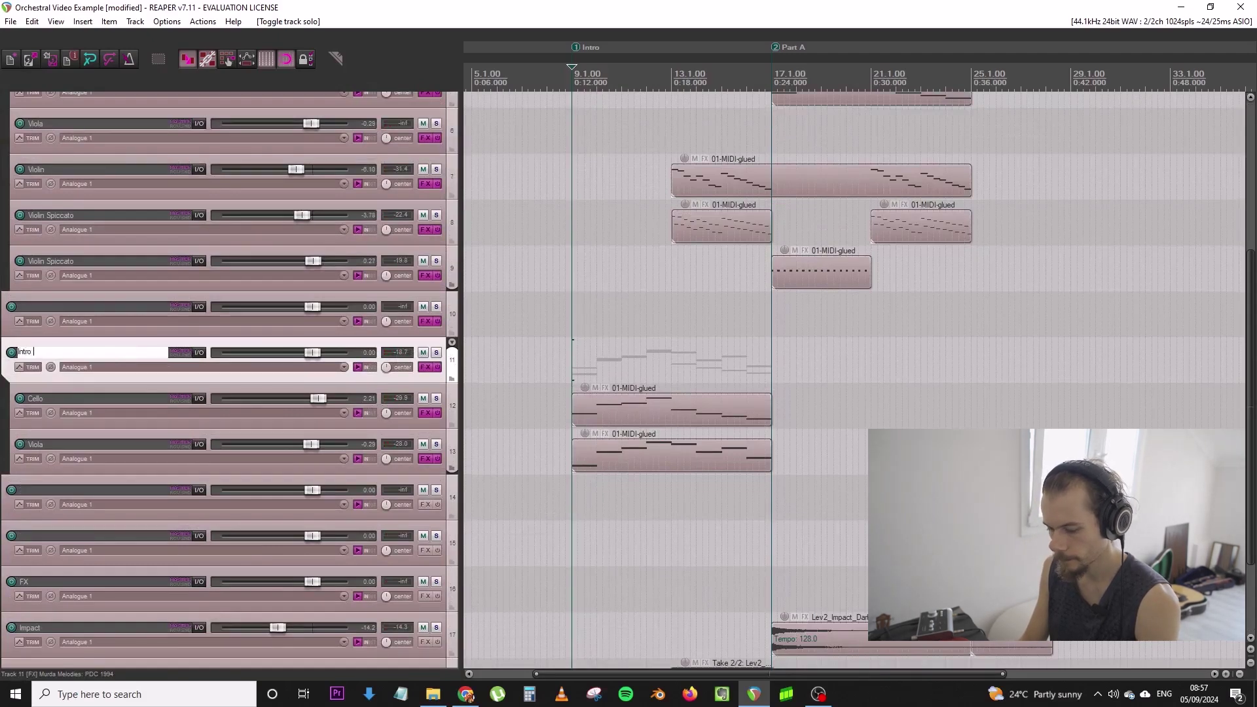
type("Intro Strings FX")
key("Return")
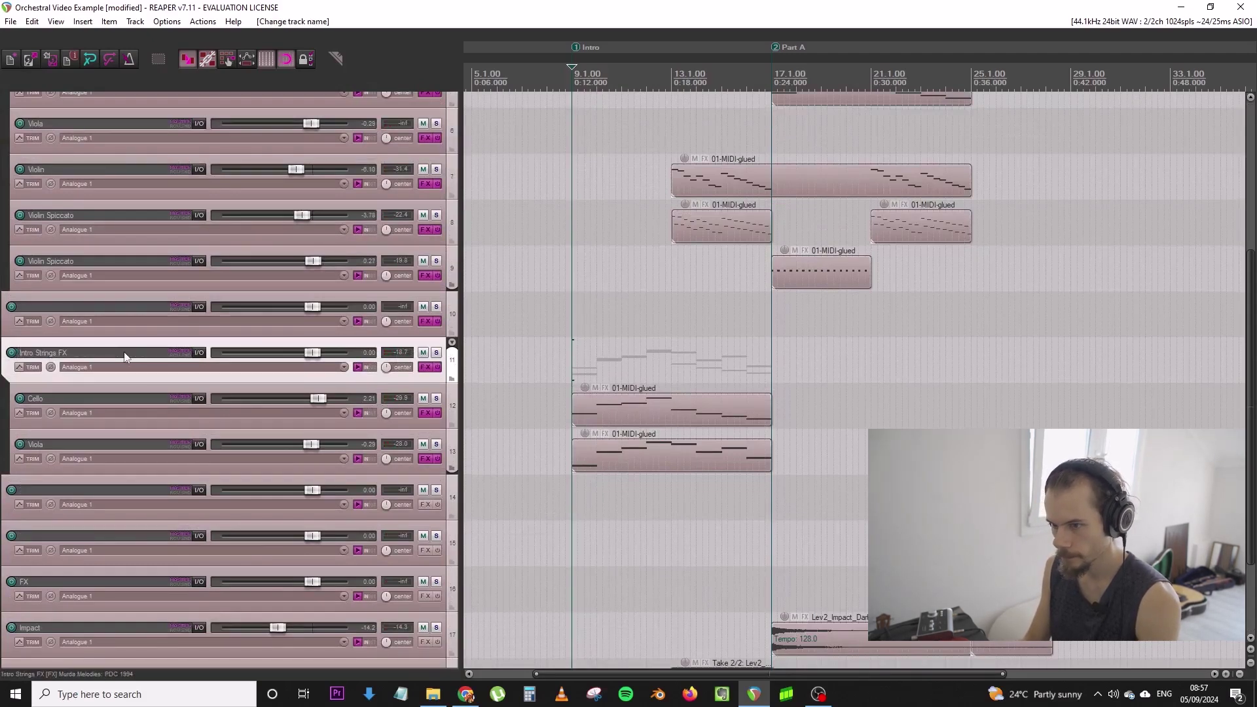
Play the Intro and check which instrument is loaded on the unnamed track 10
key("space")
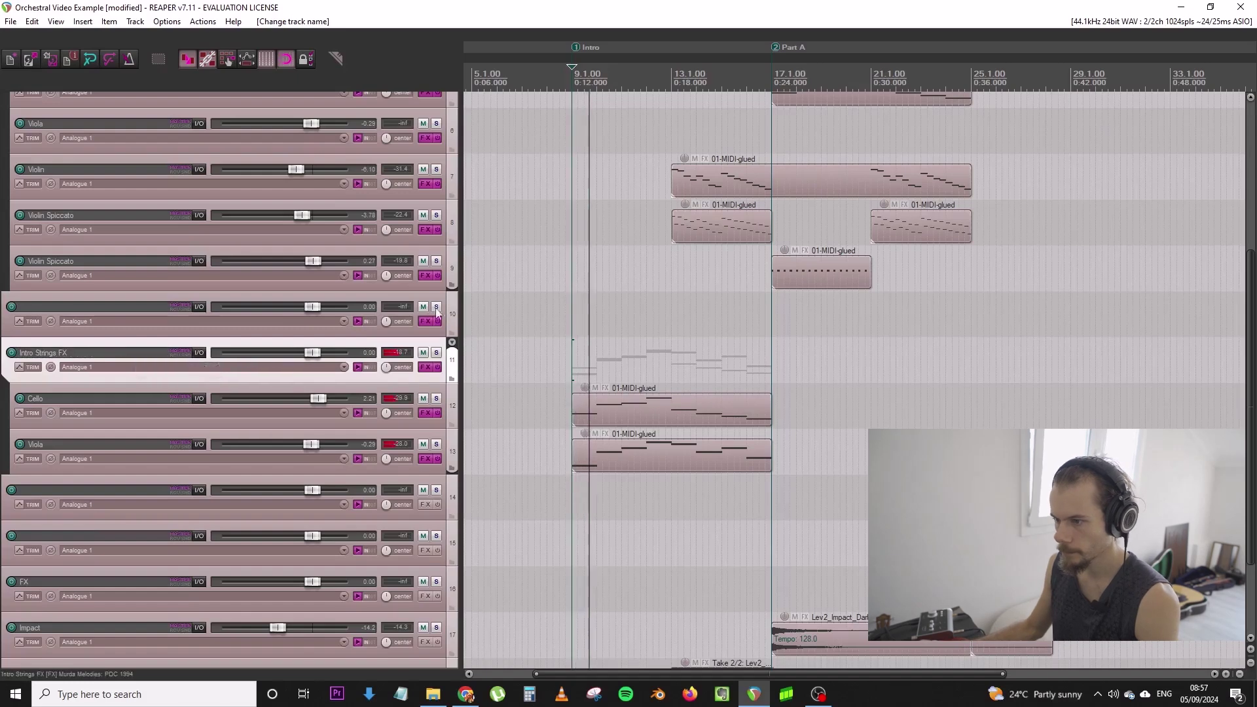
left_click(199, 306)
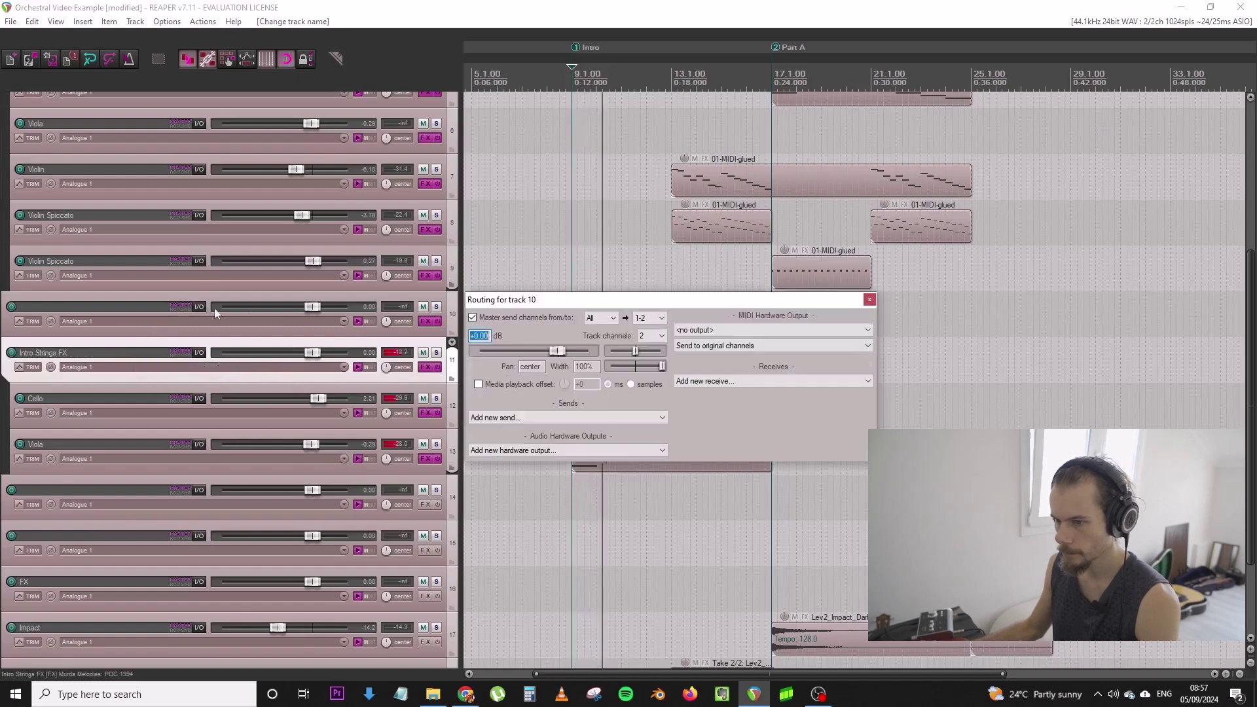
left_click(425, 320)
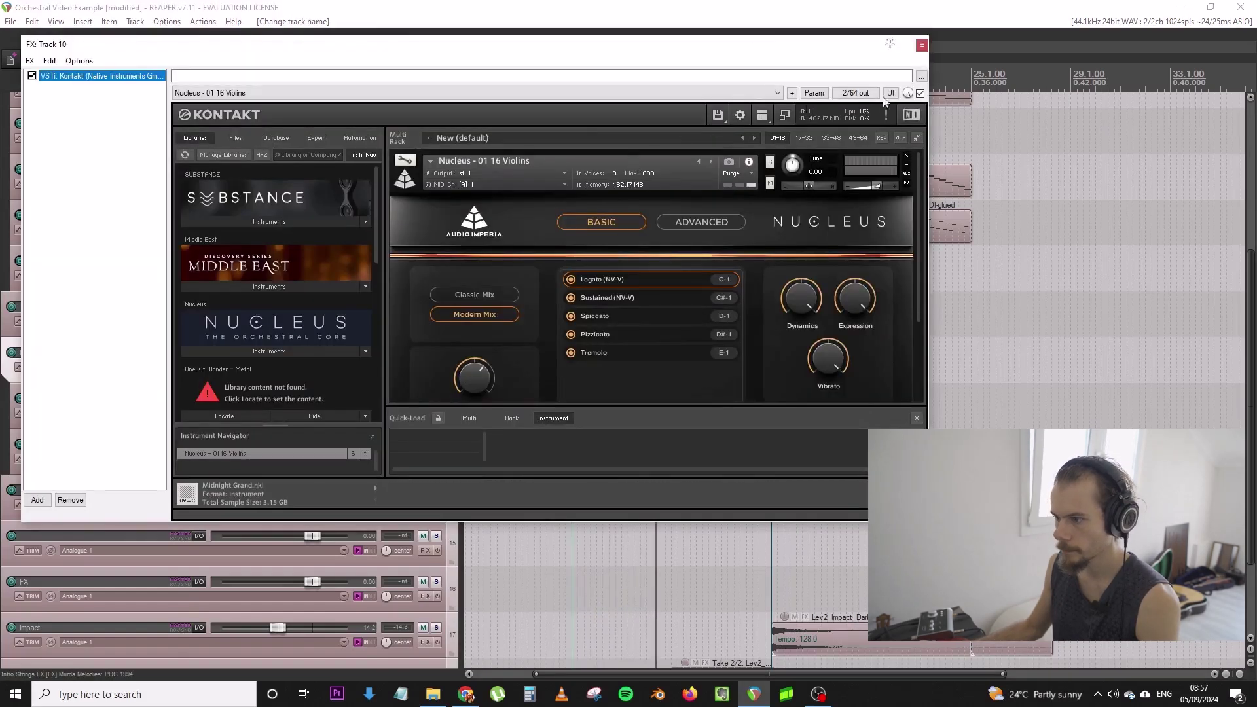
left_click(922, 45)
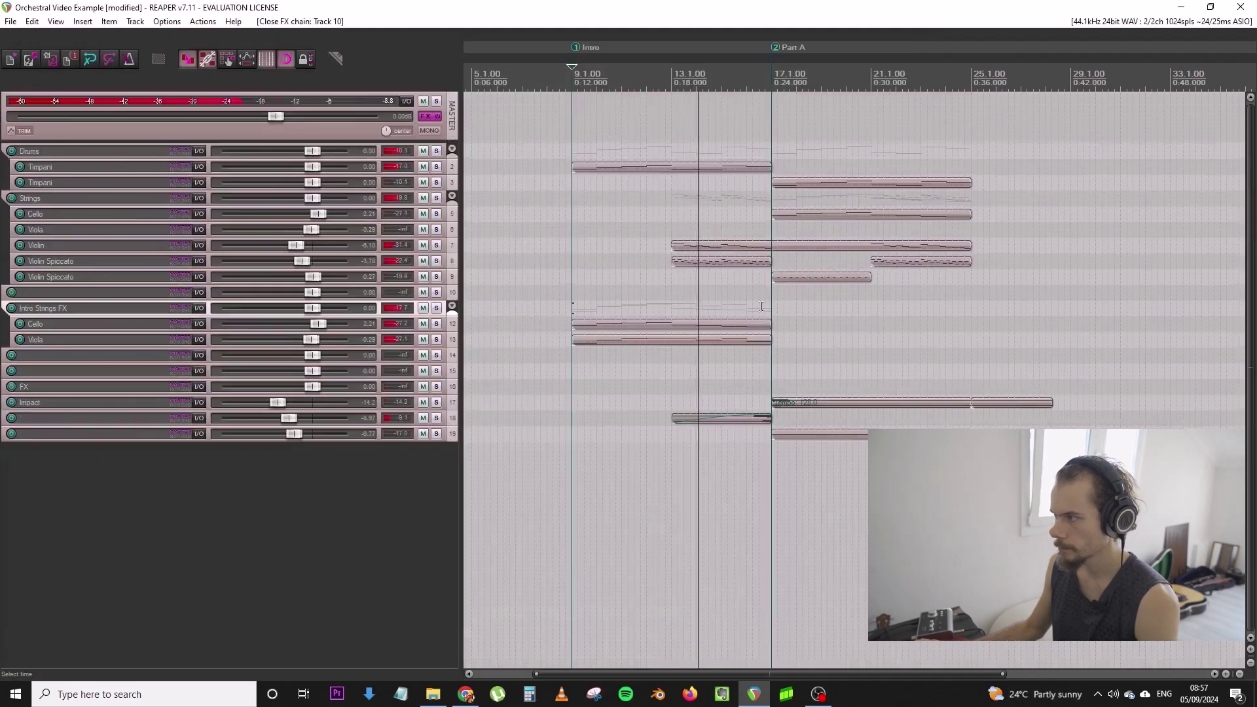
Review the arrangement during playback and save the project
scroll(756, 306, "down", 1)
scroll(500, 298, "up", 2)
scroll(437, 301, "up", 2)
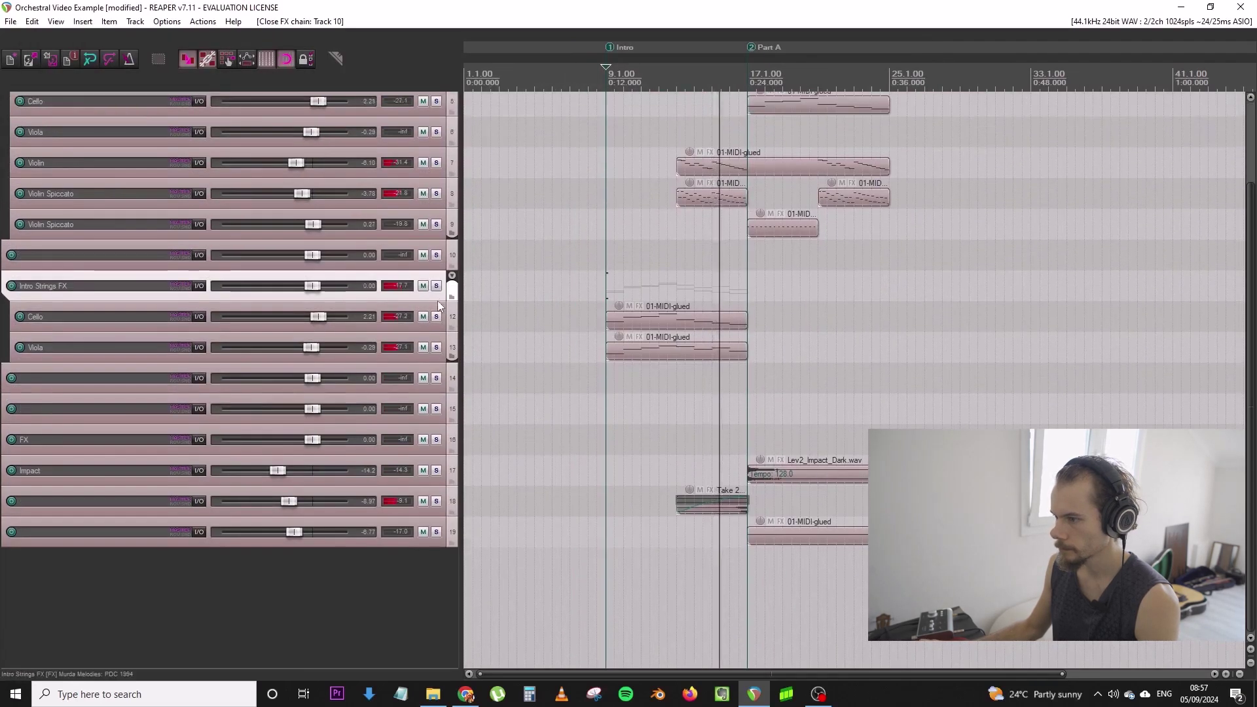
scroll(469, 292, "down", 2)
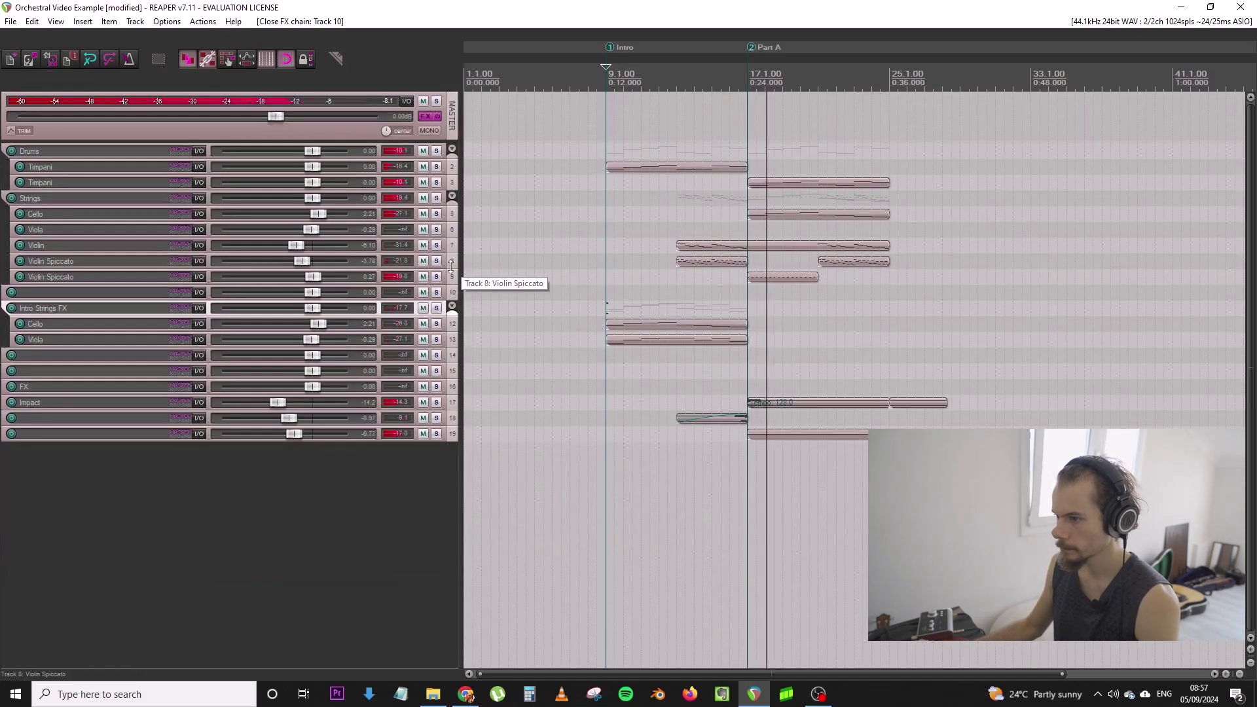
left_click(10, 21)
left_click(40, 79)
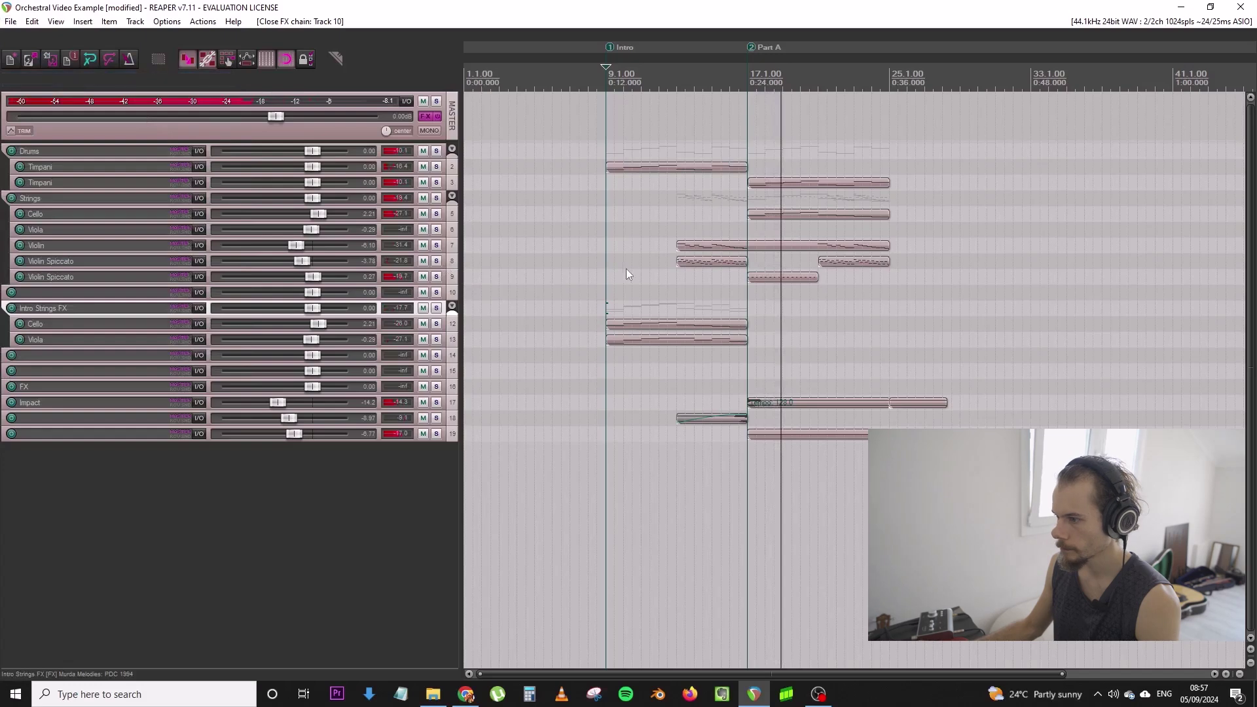
Audition the Part A Cello in solo and copy the Intro Viola item onto the Strings folder's Viola track at 17.1.00
scroll(696, 295, "up", 2)
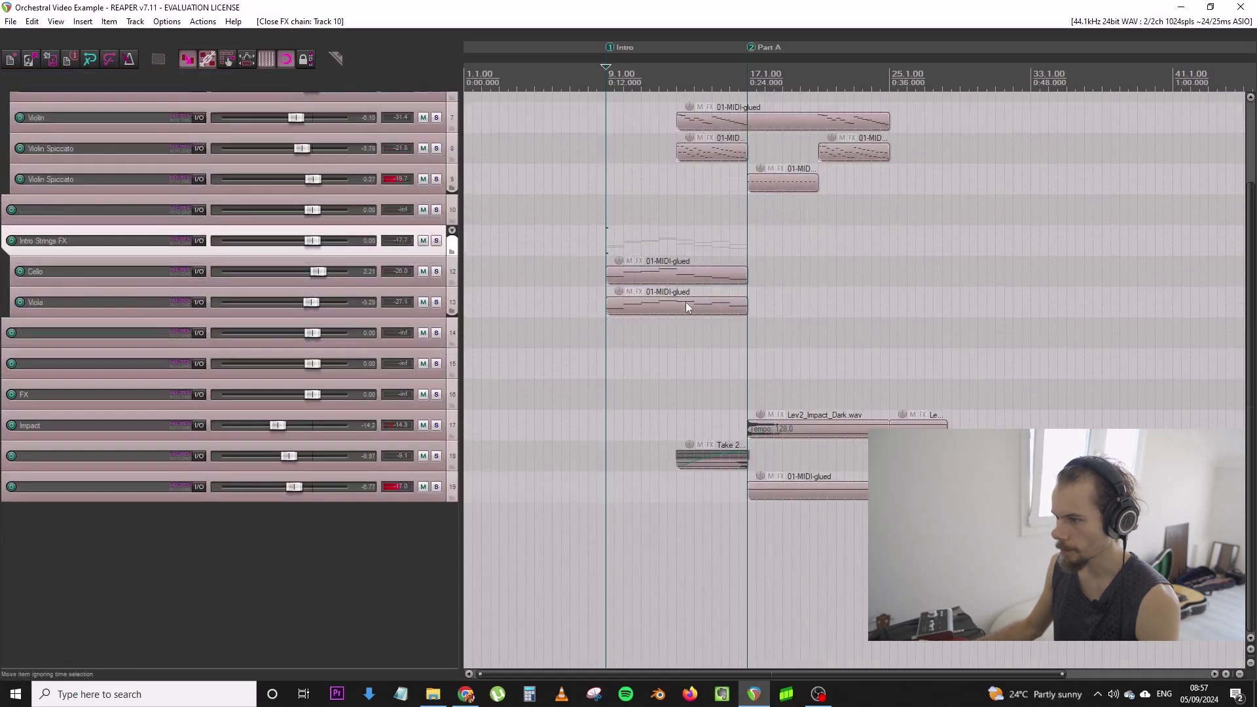
left_click(685, 301)
scroll(696, 304, "up", 3)
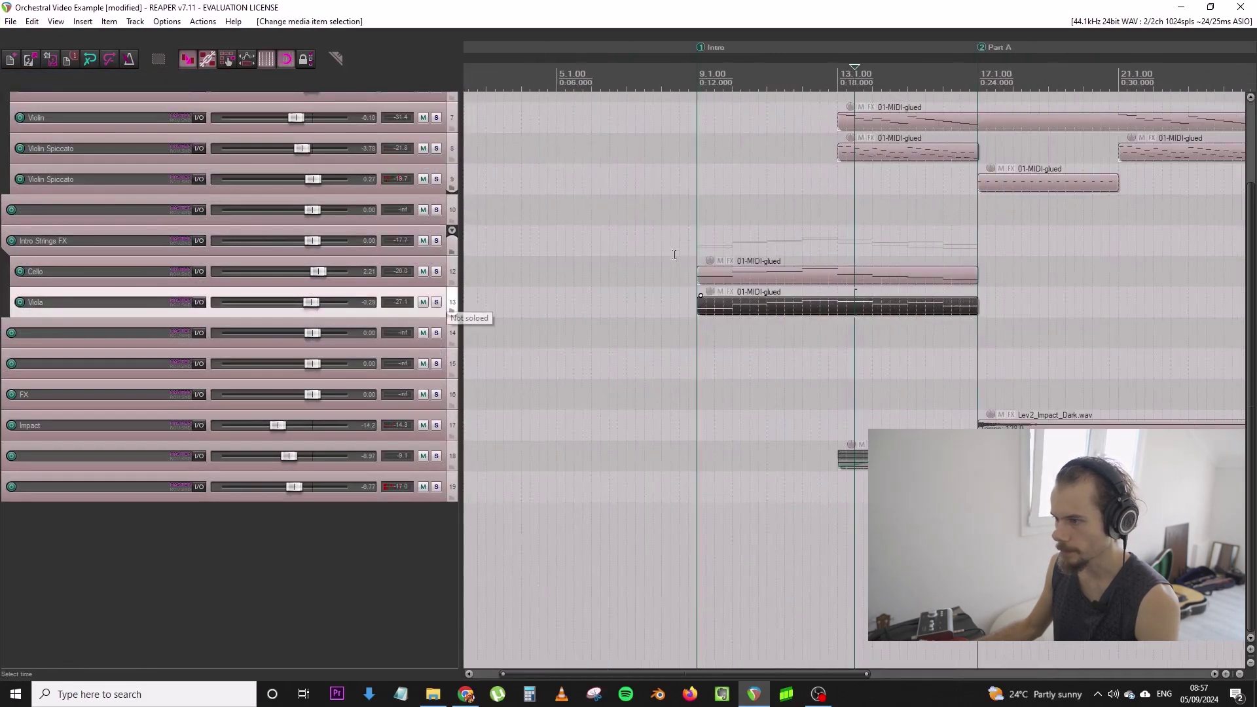
left_click(699, 241)
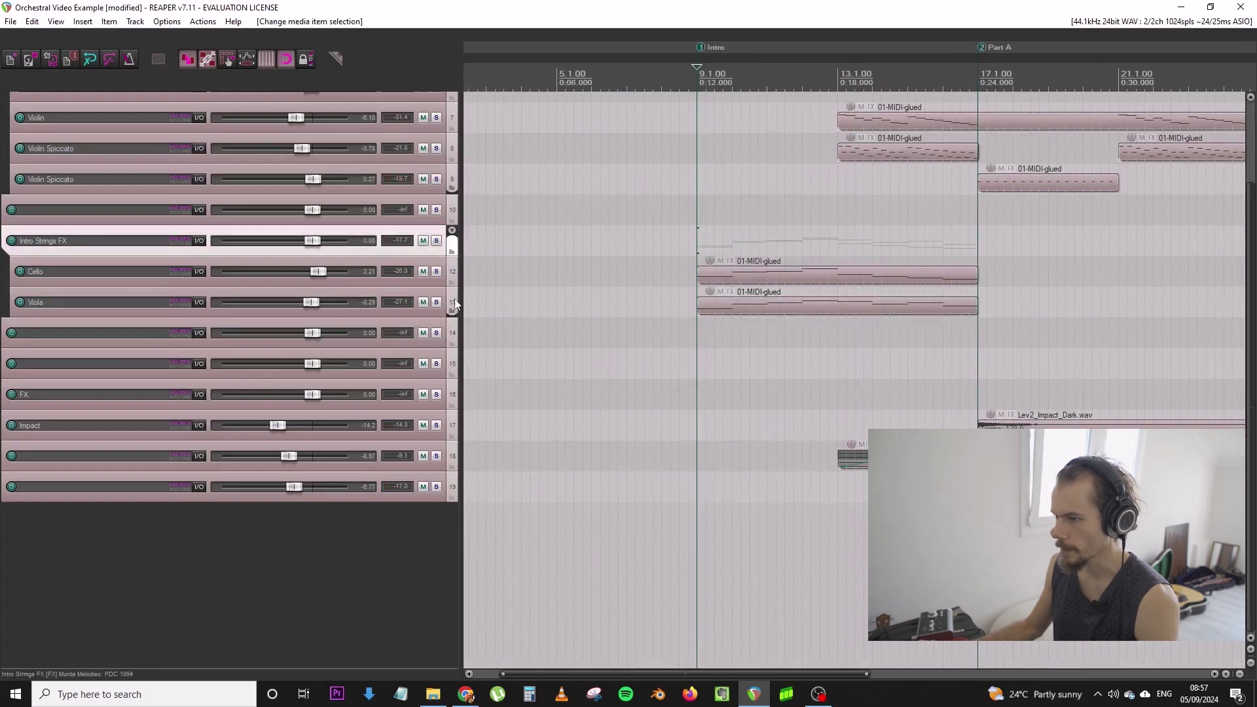
scroll(844, 283, "down", 2)
scroll(461, 285, "up", 5)
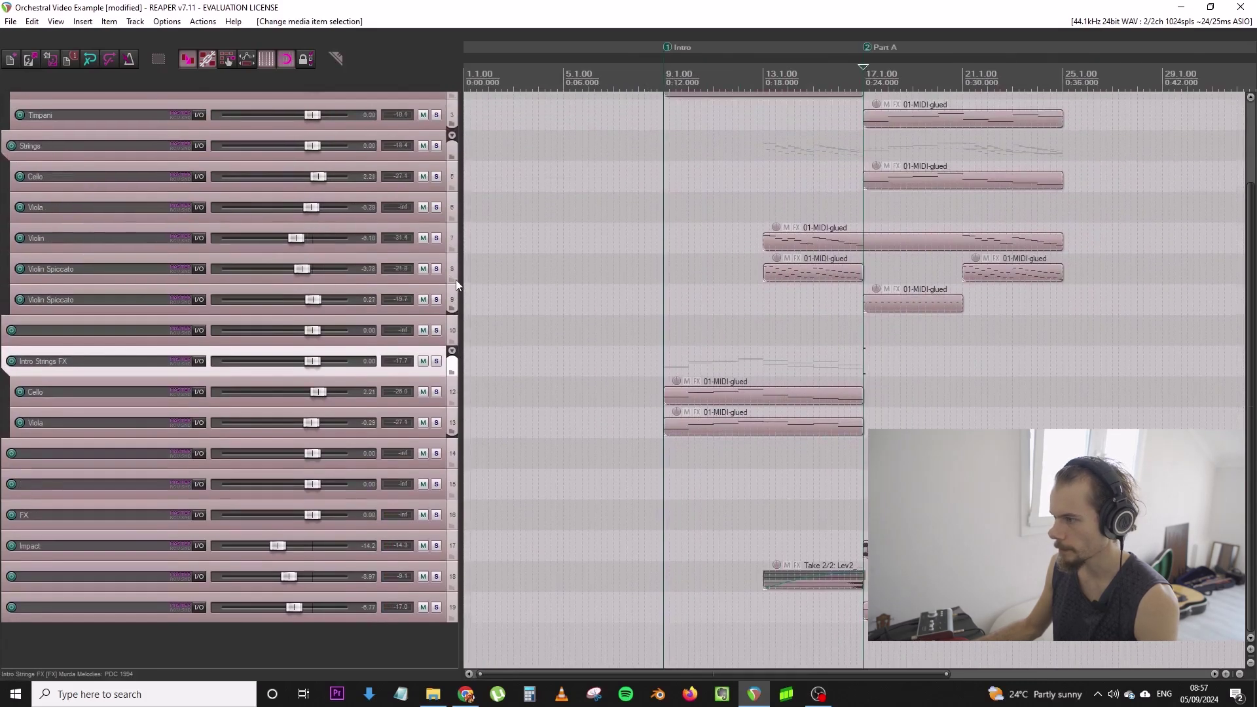
left_click(437, 282)
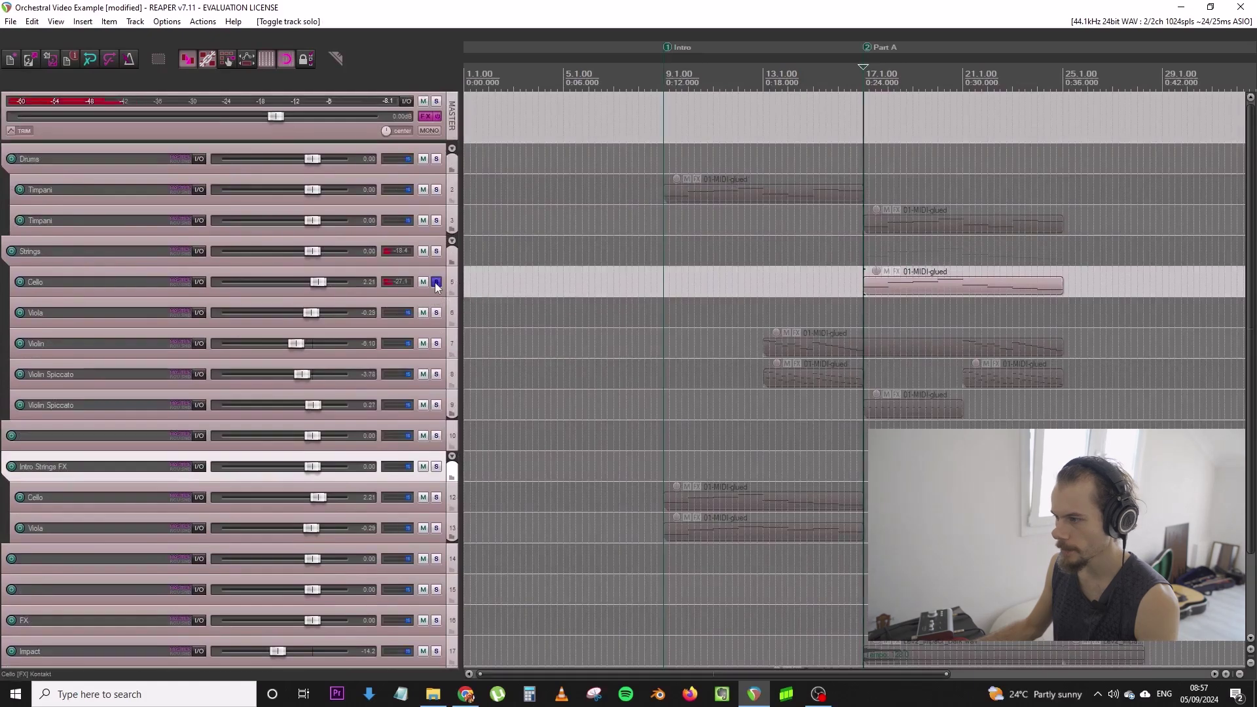
left_click(437, 282)
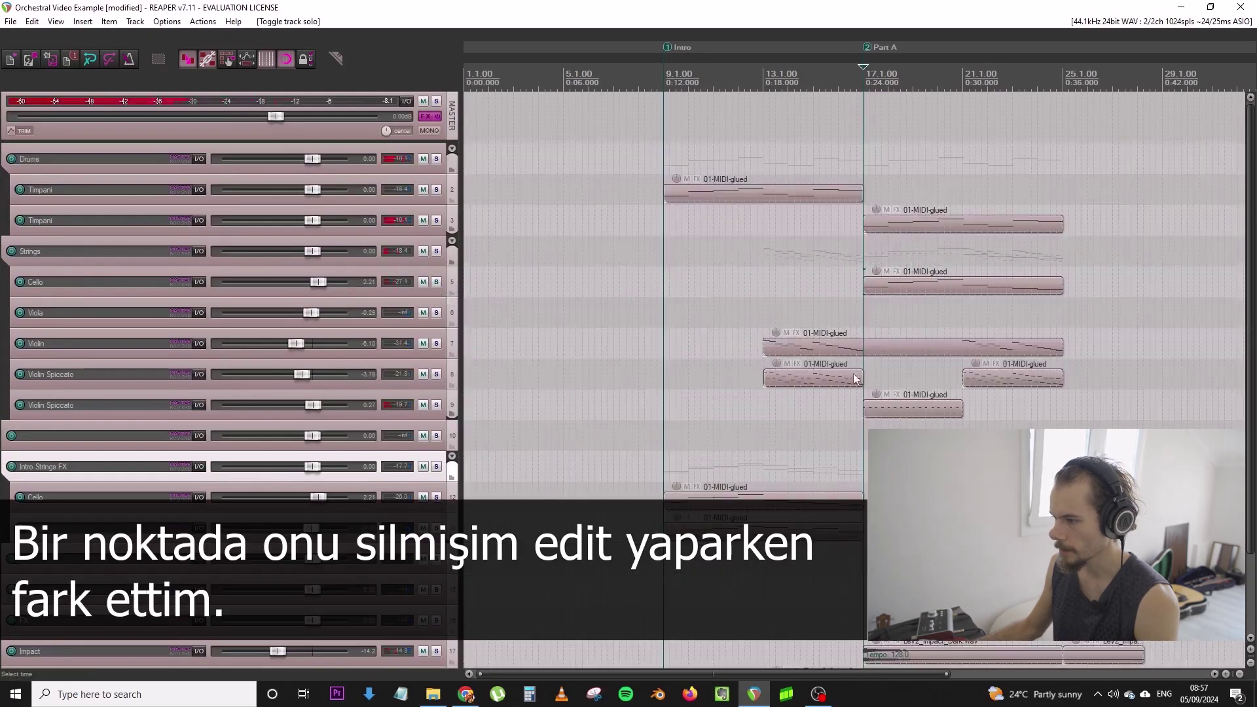
left_click_drag(763, 531, 906, 316)
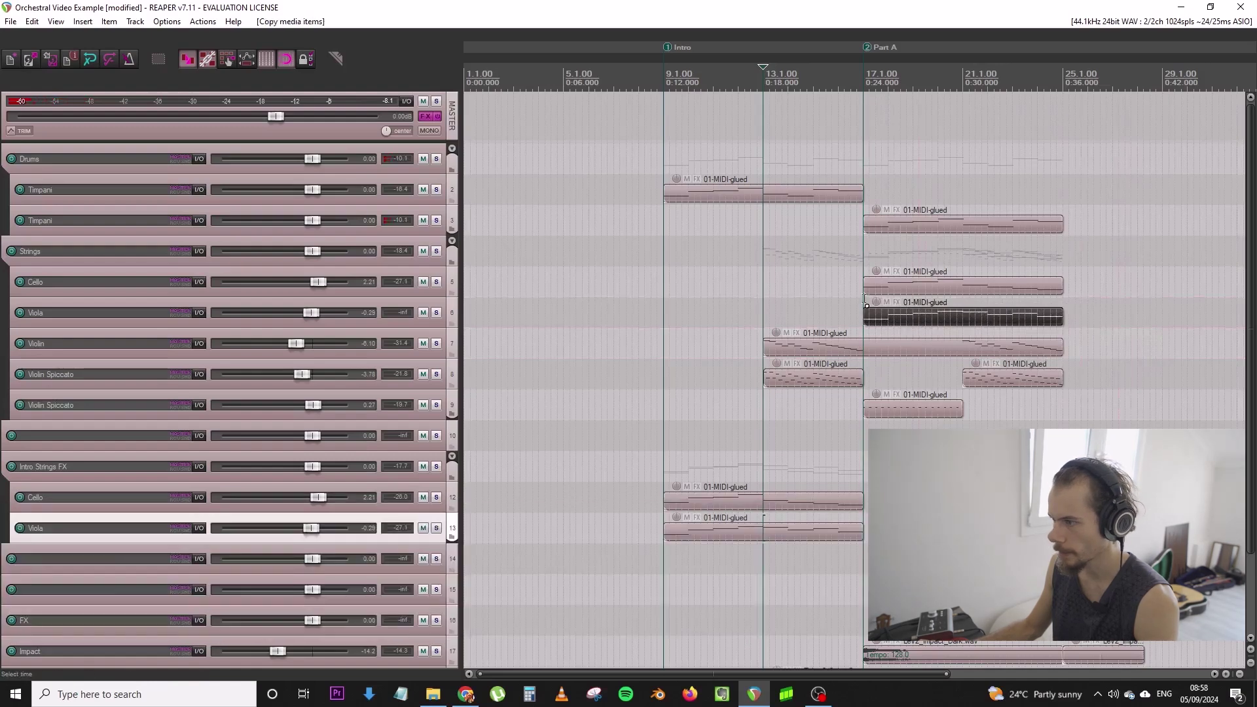
Play Part A from 17.1.00 to hear the added Viola item with the other strings
left_click(626, 306)
key("space")
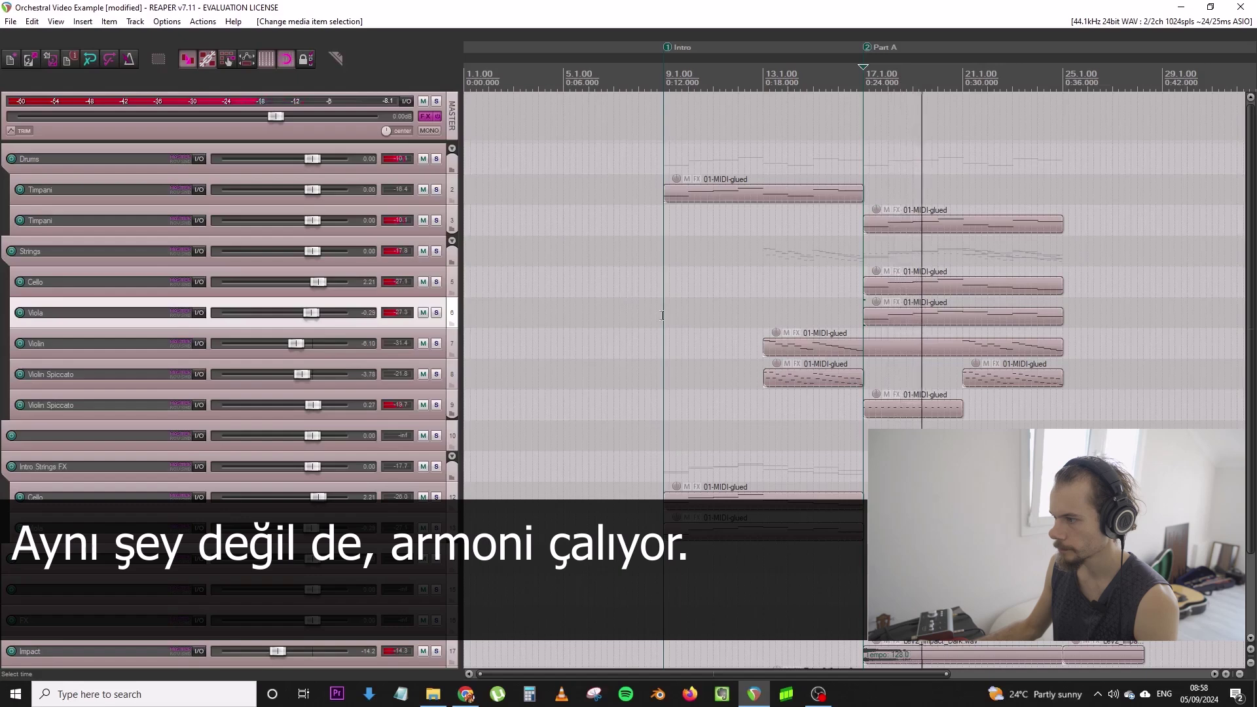
scroll(899, 333, "down", 2)
scroll(898, 333, "up", 2)
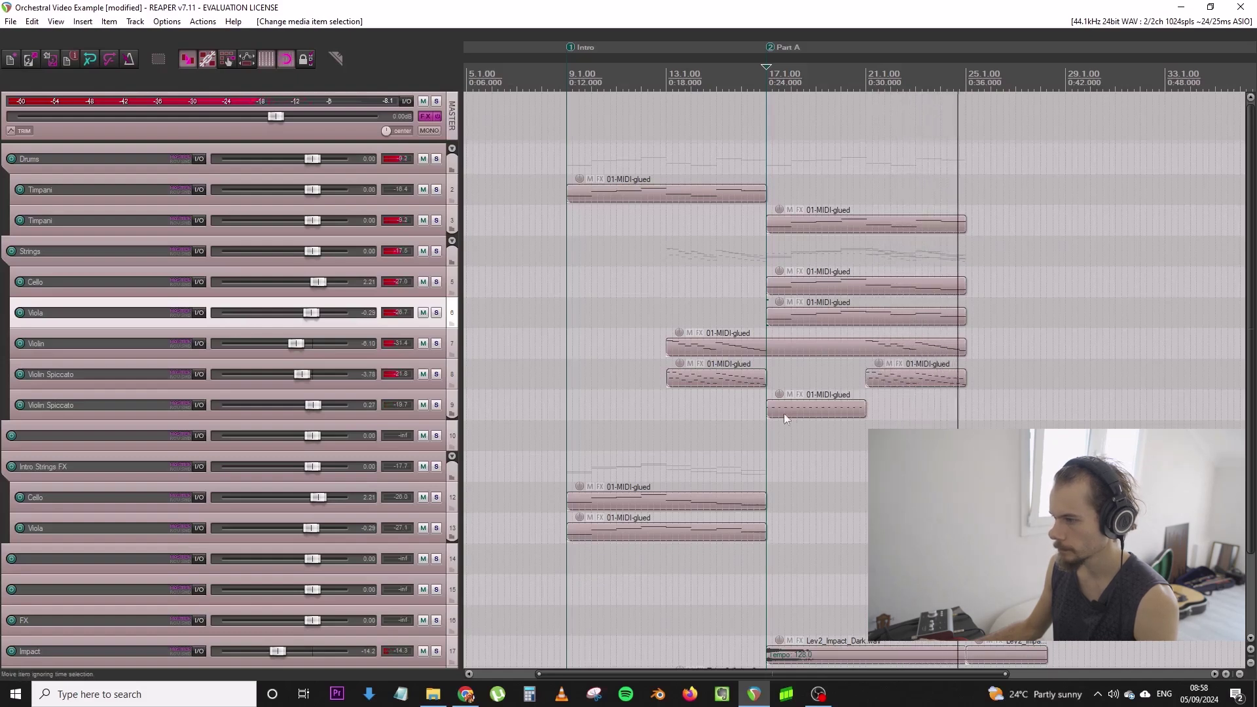
Duplicate the Part A Violin Spiccato item on track 9 so the copy starts at 21.1.00
left_click(804, 409)
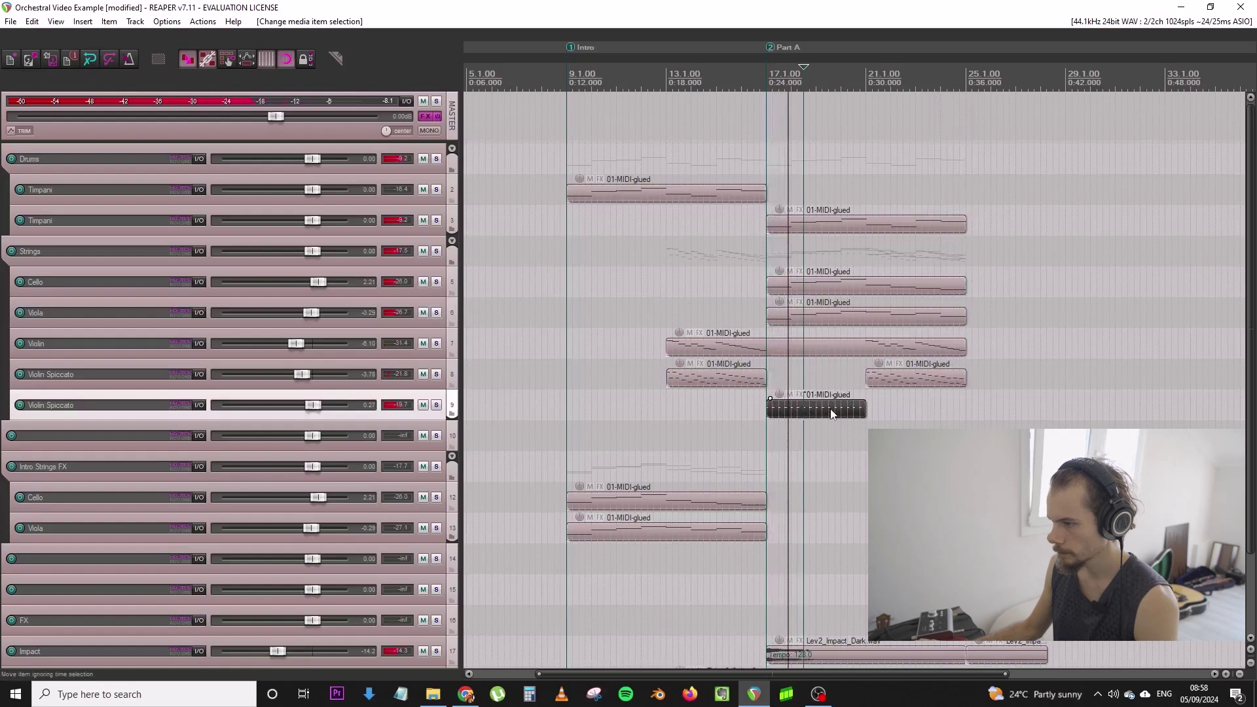
key("ctrl+d")
left_click(769, 390)
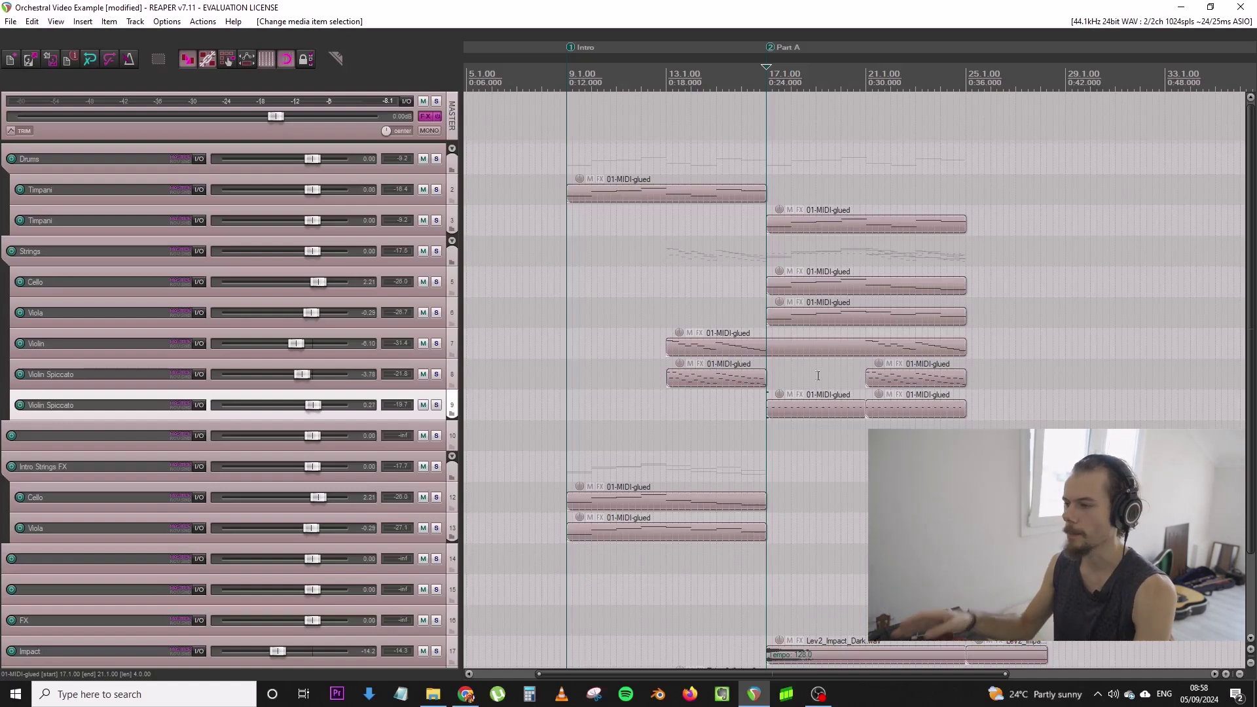
Play the transition into Part A and check the repeated Violin Spiccato part with the other strings
scroll(887, 185, "down", 2)
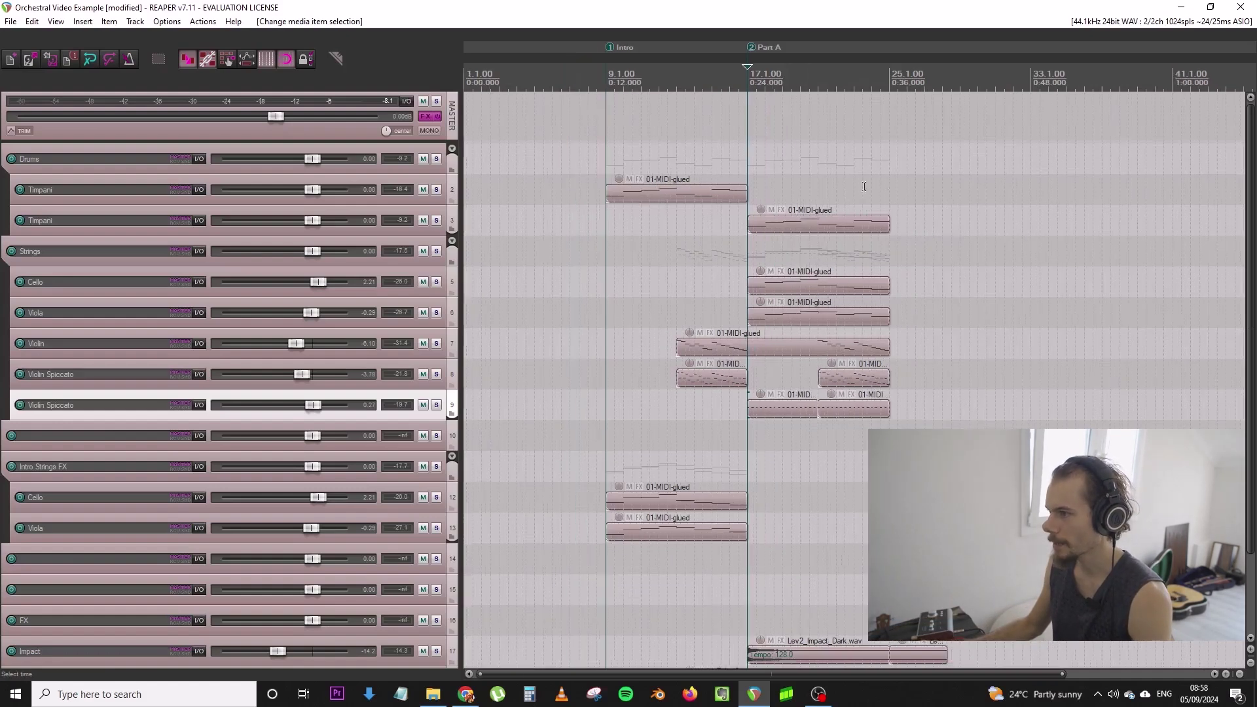
scroll(820, 239, "down", 2)
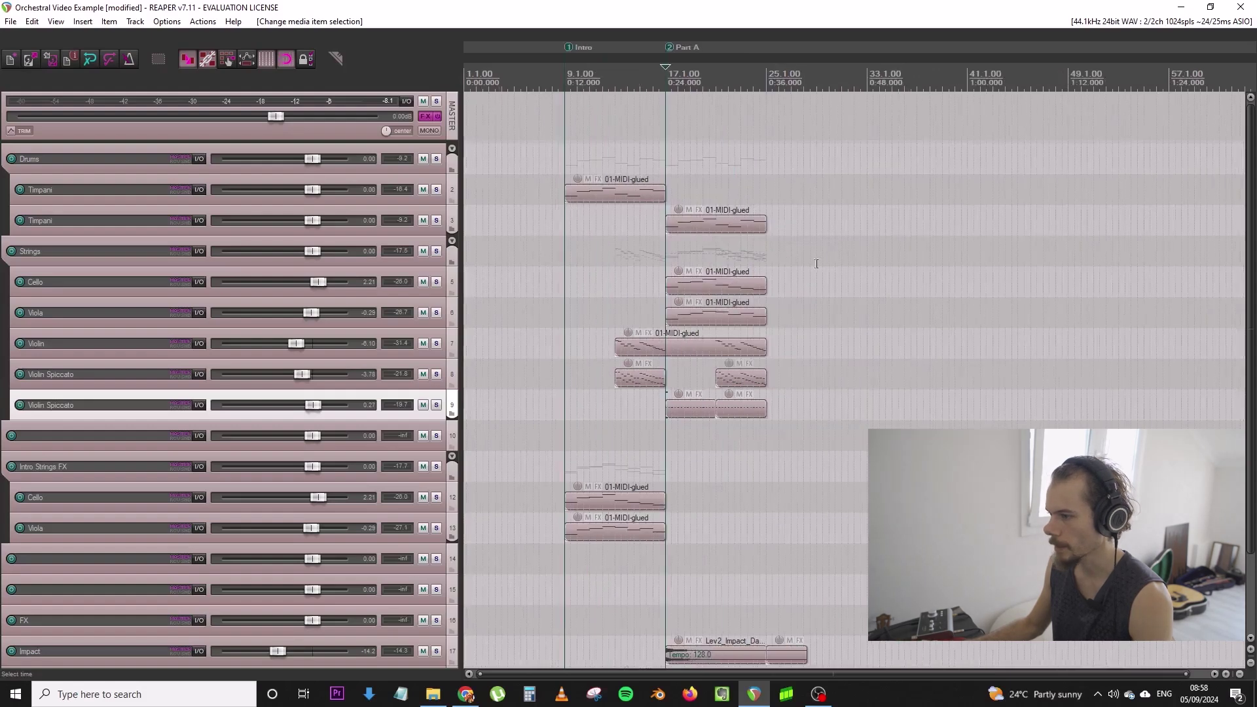
scroll(802, 331, "up", 1)
scroll(849, 325, "up", 2)
left_click(845, 322)
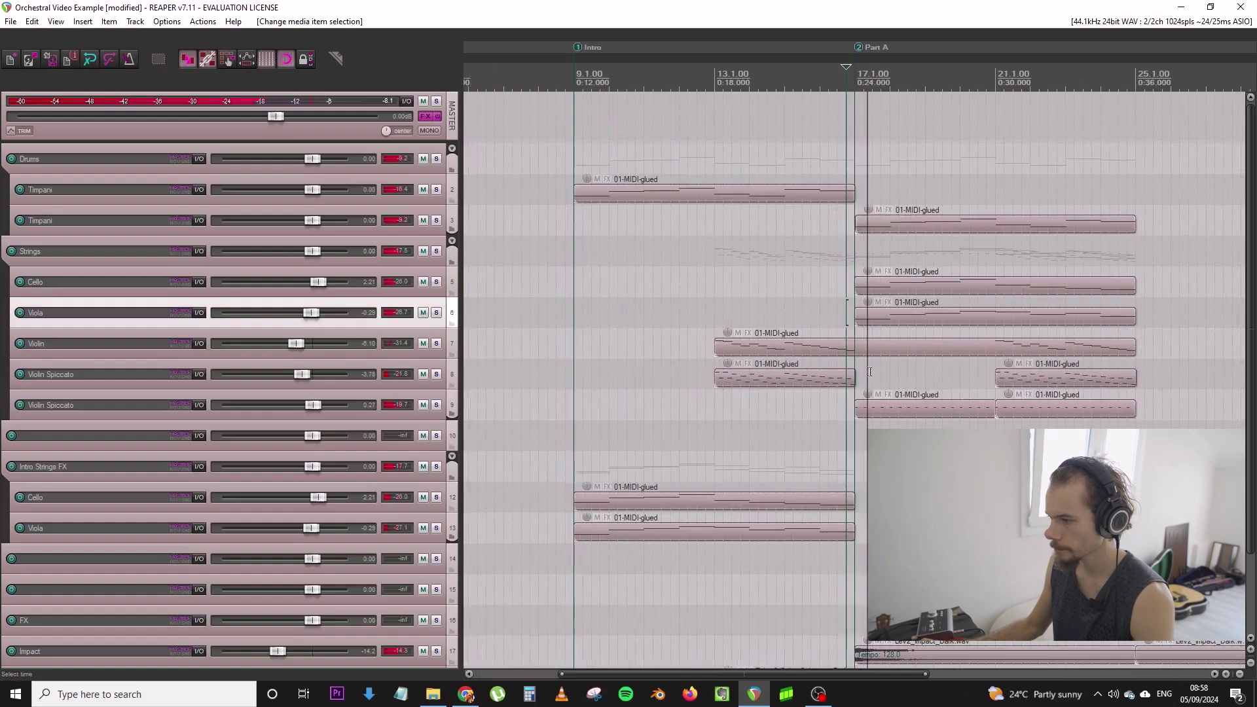
scroll(949, 412, "down", 2)
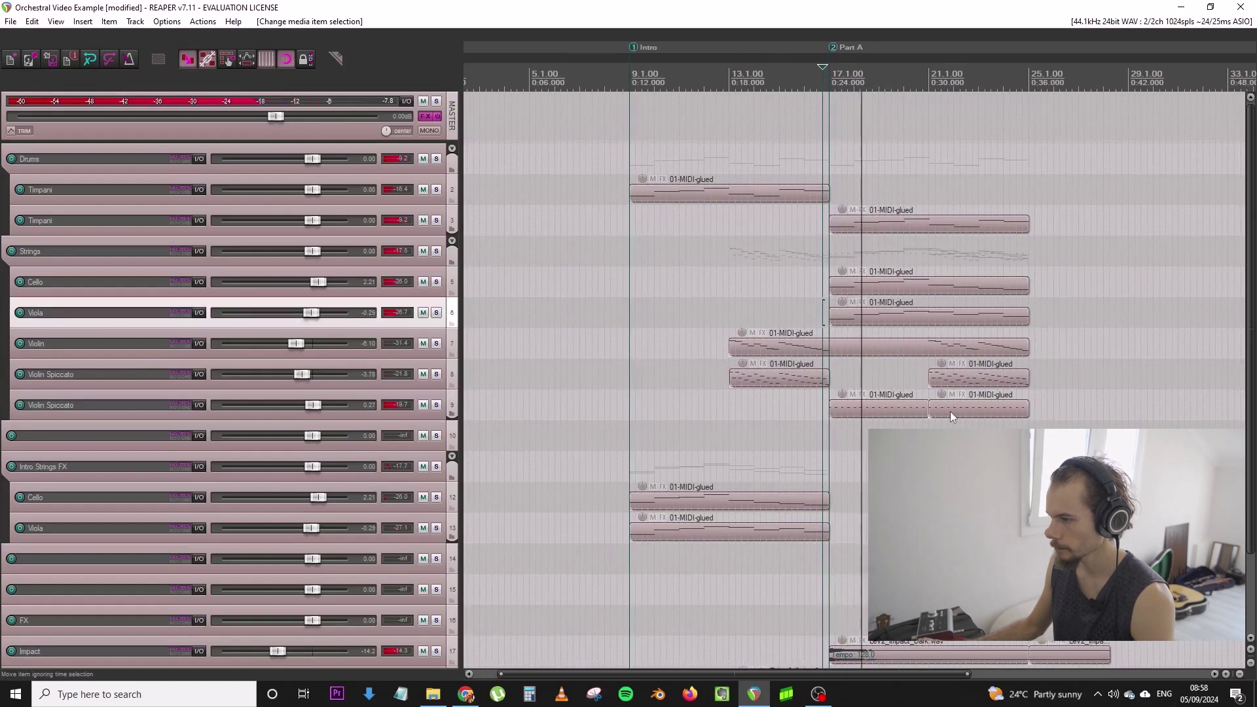
left_click(993, 407)
scroll(992, 406, "up", 2)
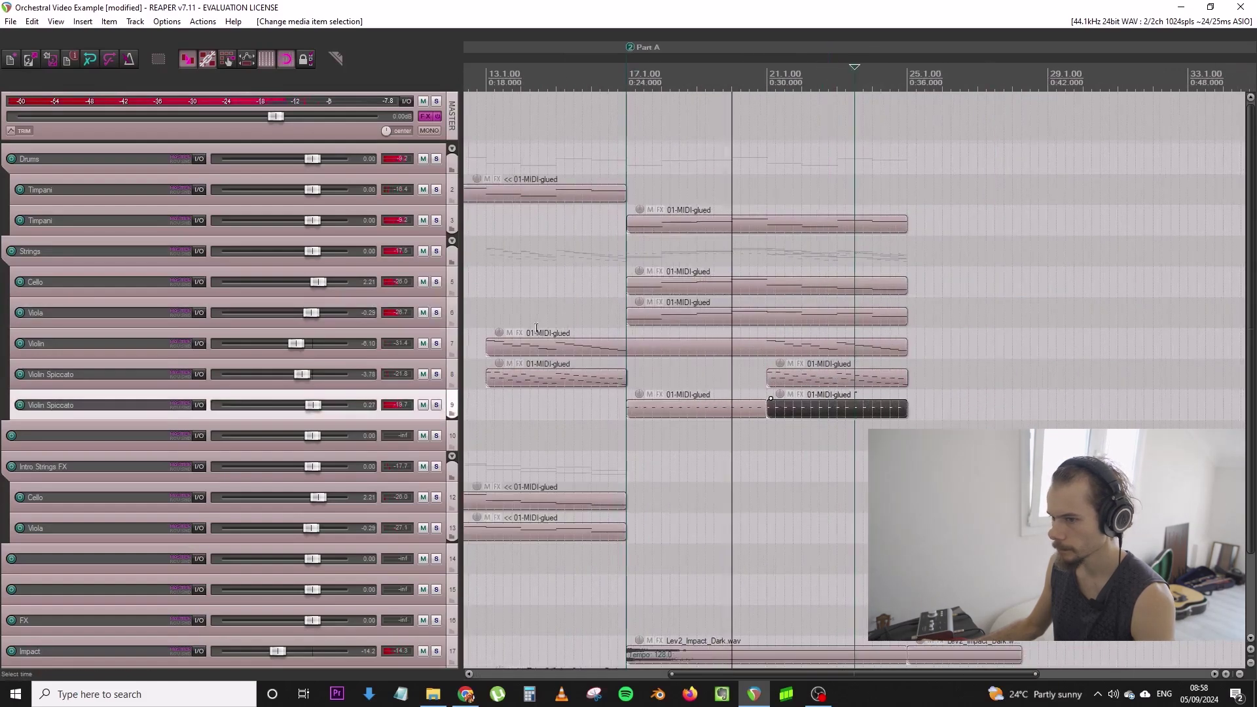
Enlarge the Strings folder's Viola track and duplicate it together with its Part A item
double_click(443, 322)
left_click(625, 262)
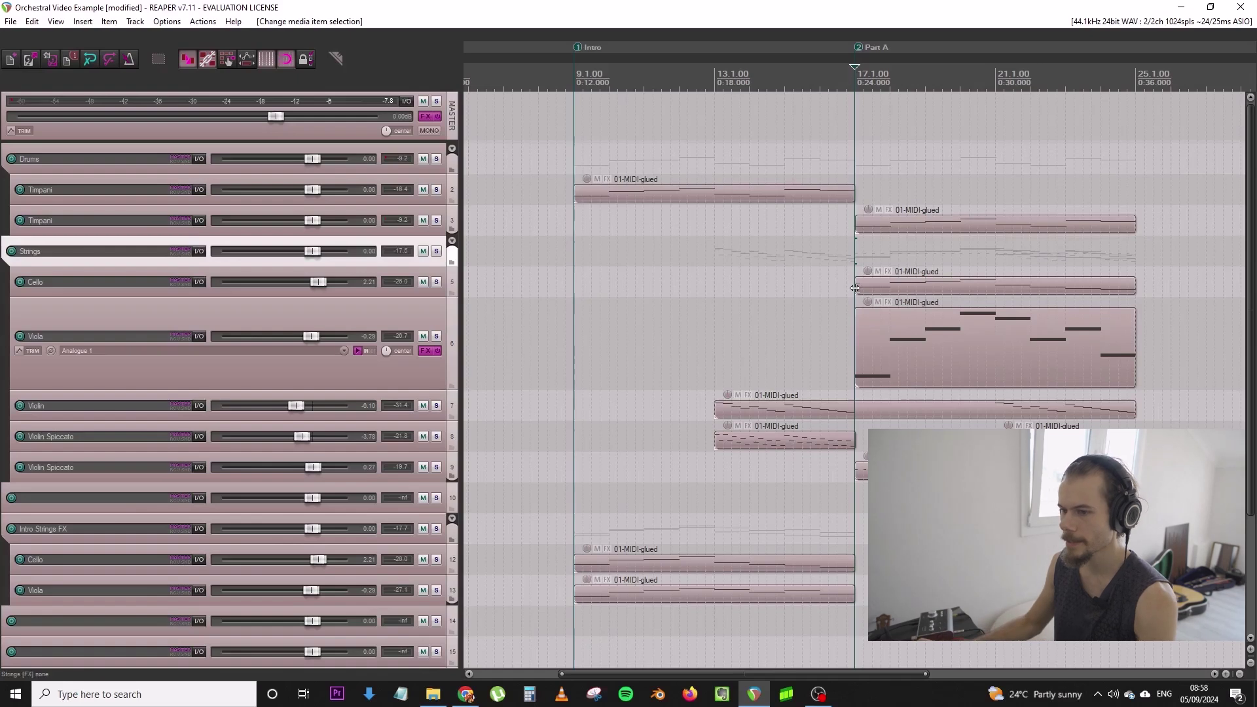
right_click(398, 316)
left_click(519, 381)
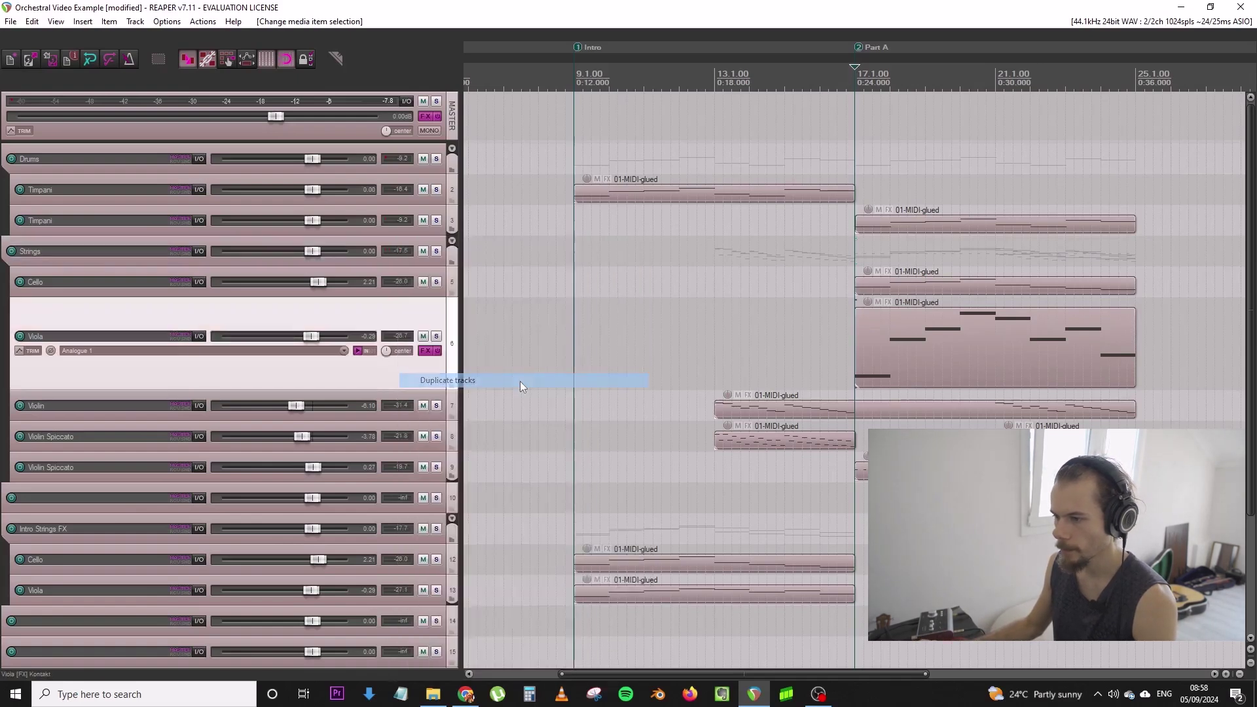
left_click(866, 450)
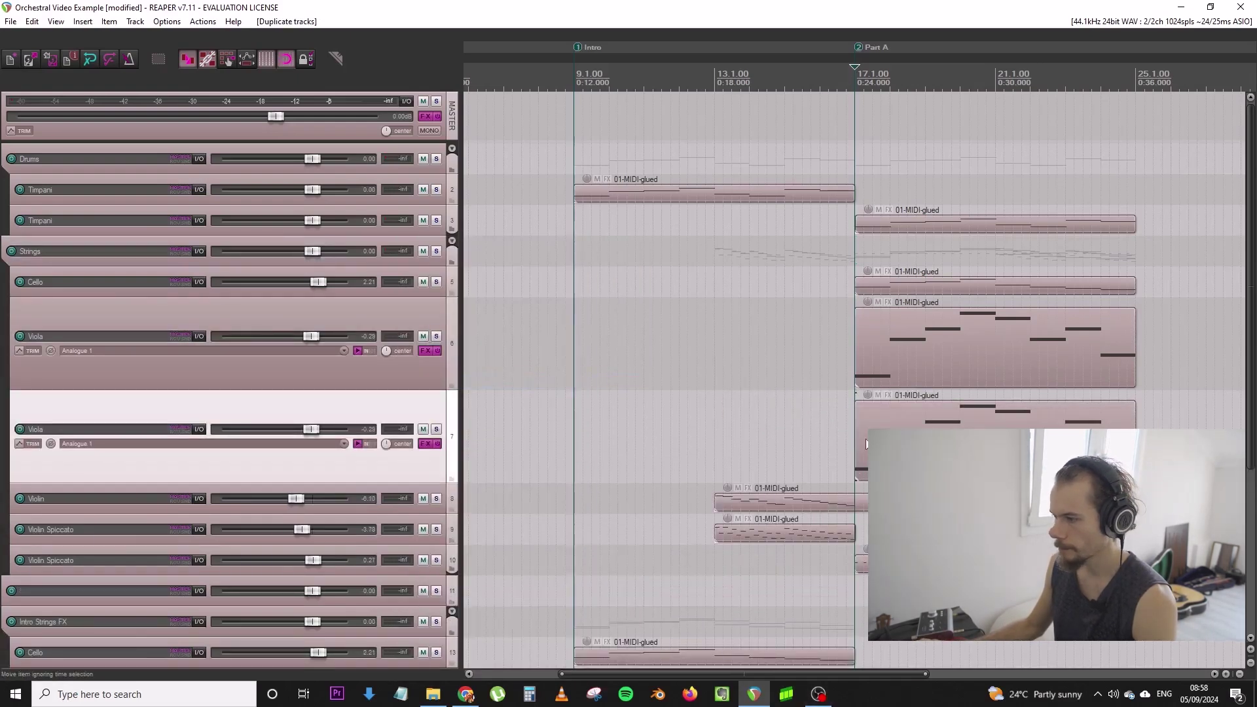
Load Nucleus - 01 16 Violins in Kontakt on the duplicated Viola track in place of the violas
left_click(426, 444)
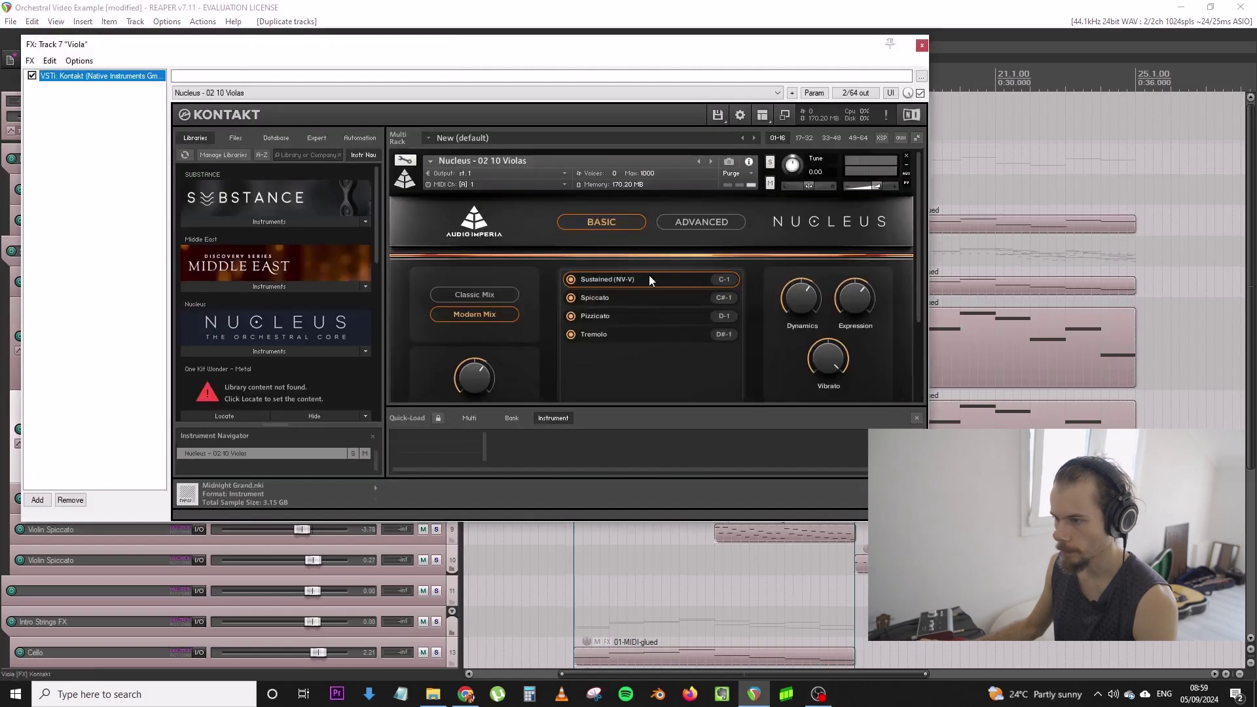
left_click(302, 351)
double_click(284, 339)
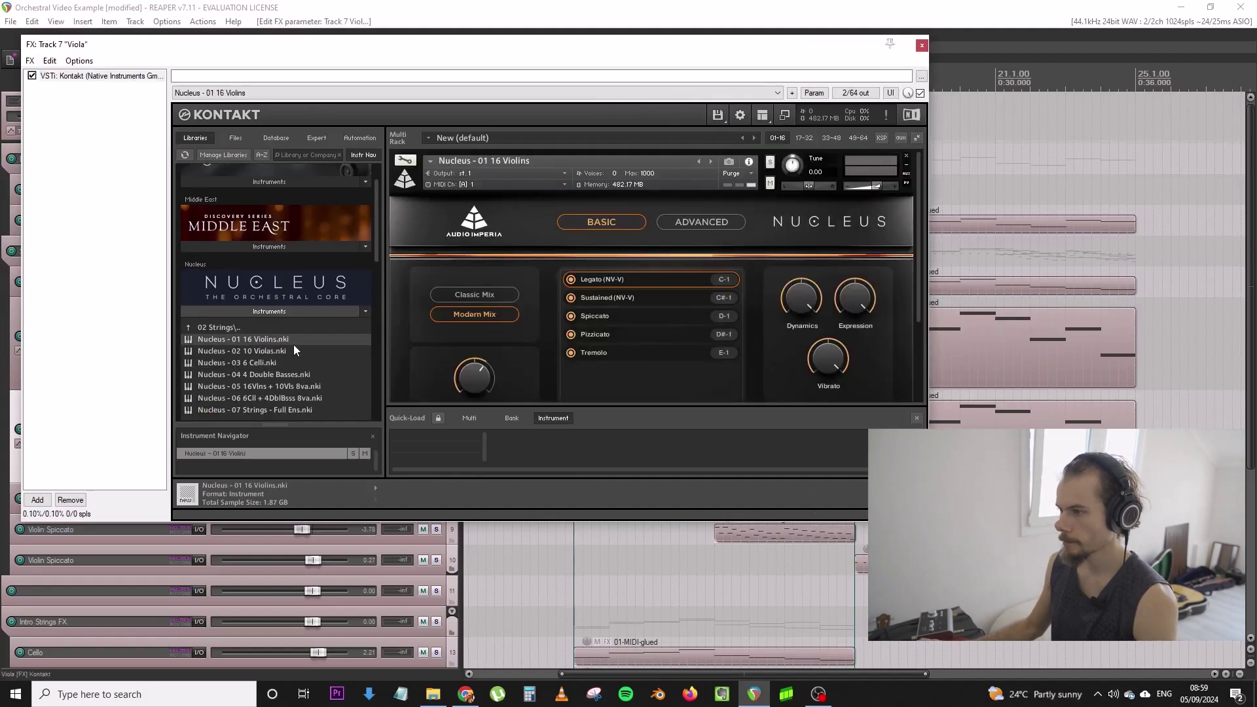
scroll(762, 370, "down", 1)
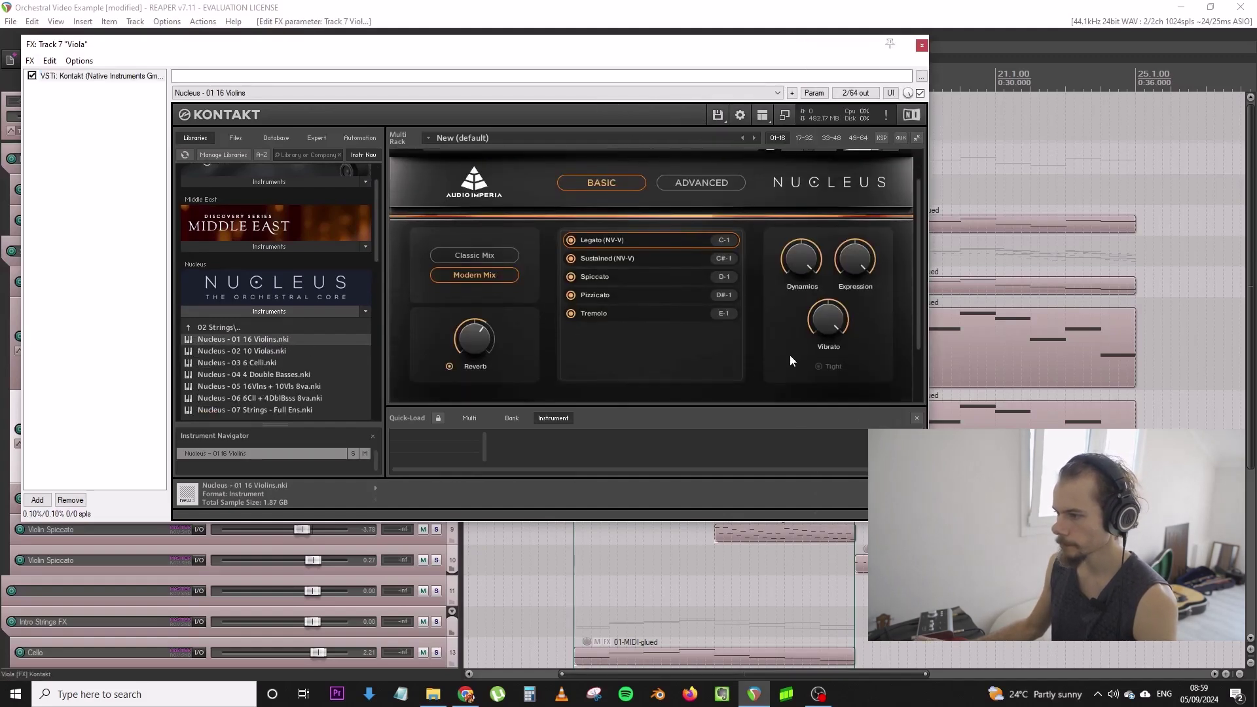
left_click(922, 45)
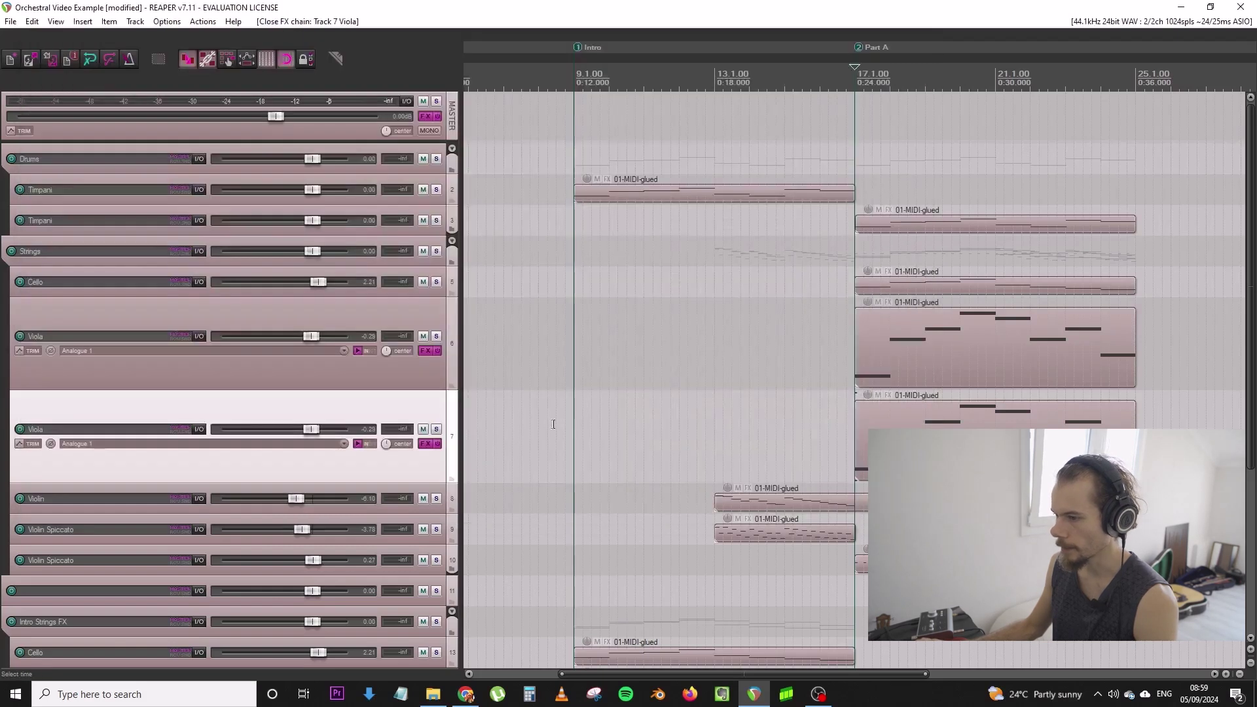
Place the violin duplicate above the original Viola track as Violin L and rename the original Viola R
left_click_drag(455, 425, 88, 335)
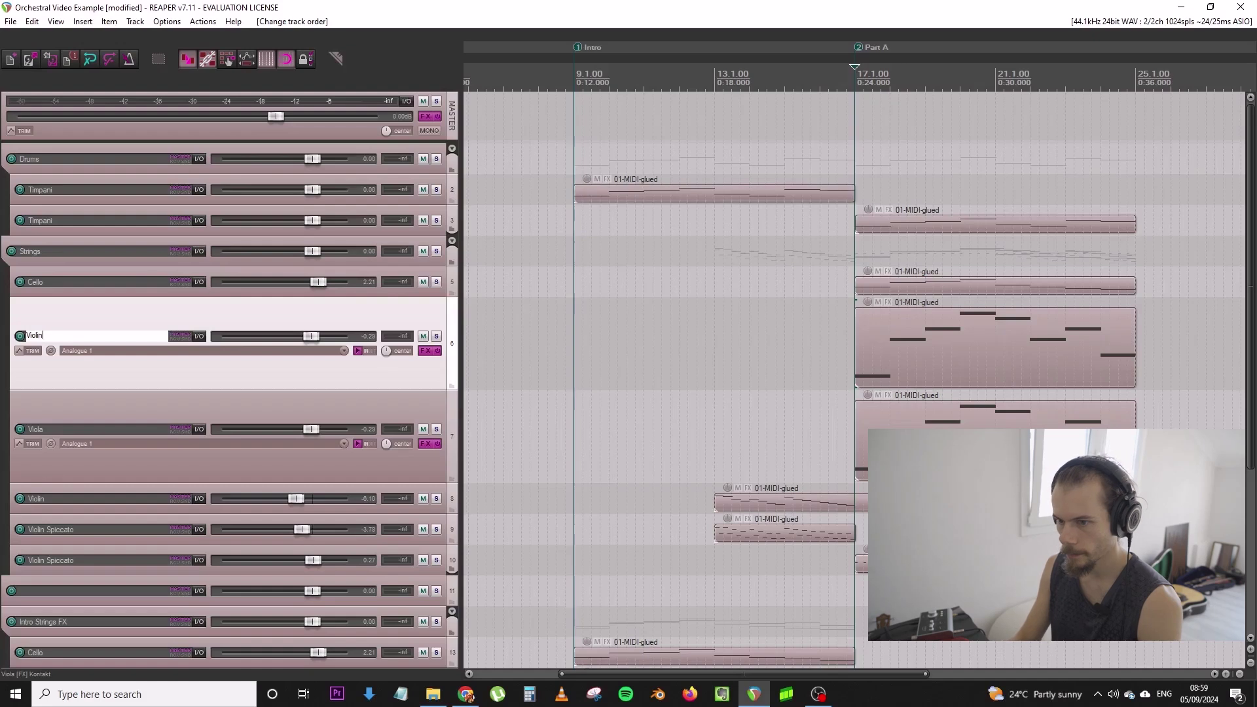
key("Return")
double_click(64, 430)
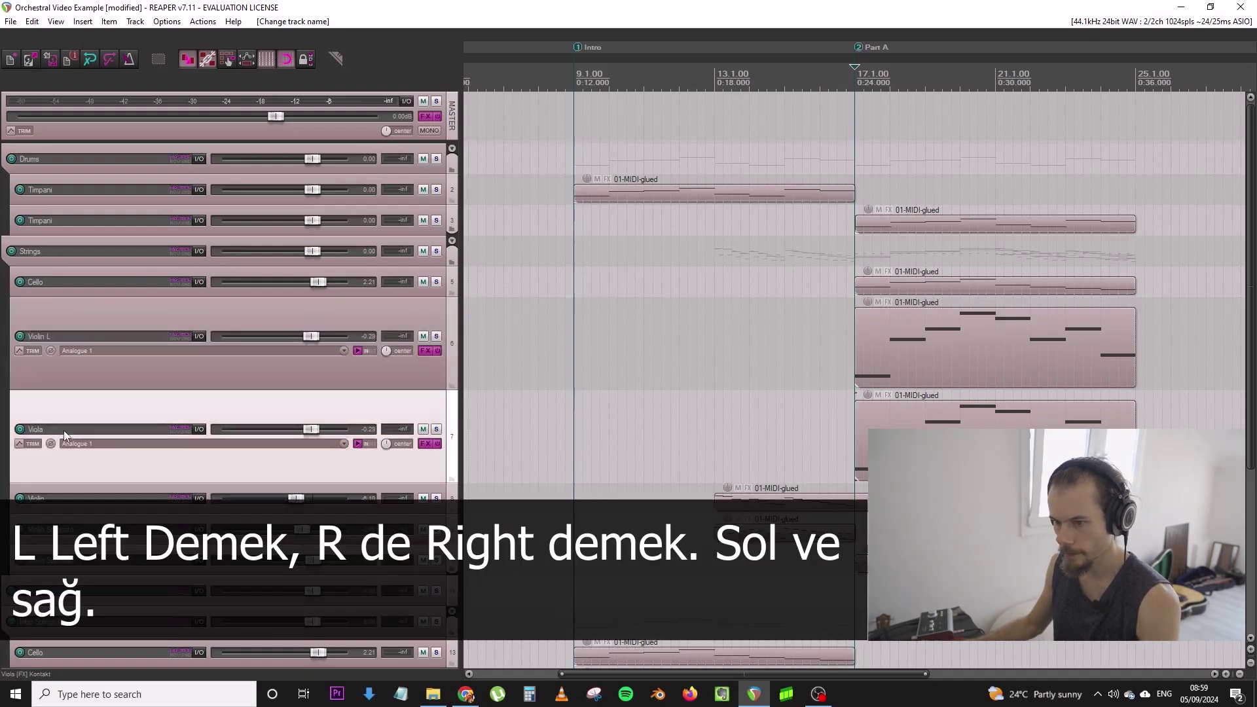
type("Viola R")
key("Return")
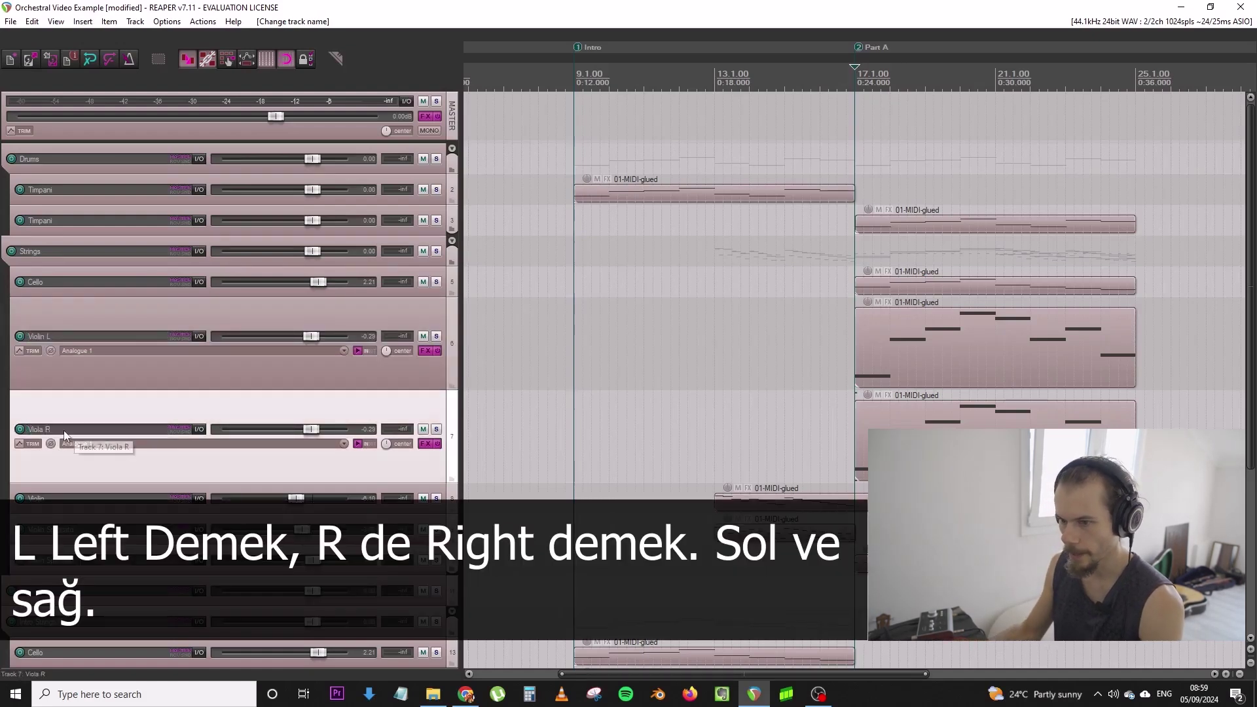
Insert a new track above Violin L and make it a folder containing Violin L and Viola R
left_click(451, 287)
key("ctrl+d")
left_click(450, 357)
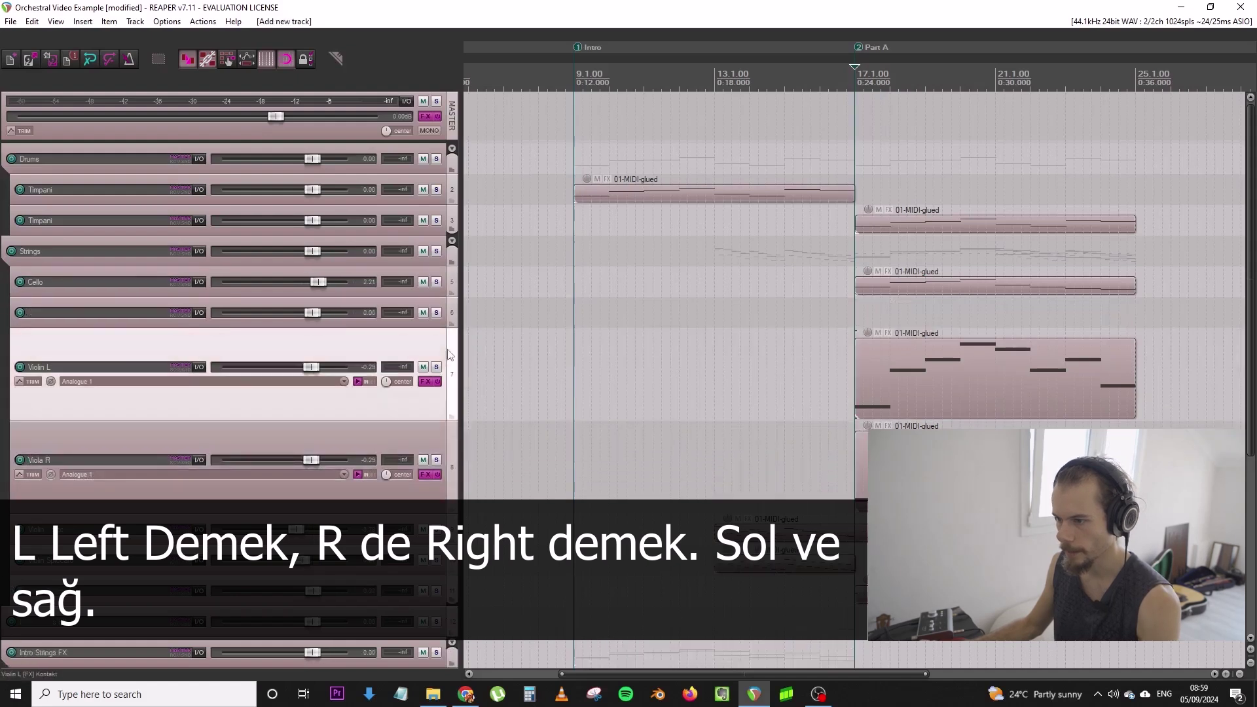
left_click(448, 430, "shift")
left_click_drag(452, 337, 452, 318)
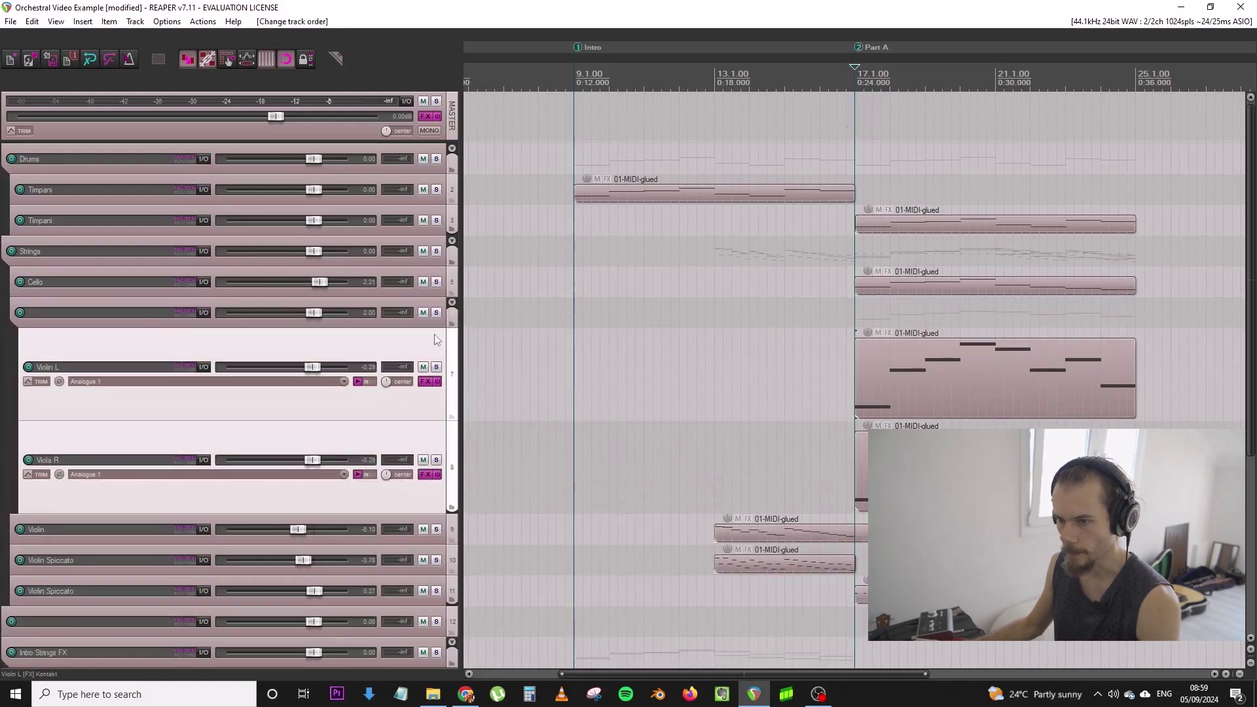
Solo the new unnamed folder track, play it from the start of Part A and pan Violin L 60% left
scroll(434, 334, "up", 4)
left_click(419, 350)
left_click_drag(385, 382, 385, 399)
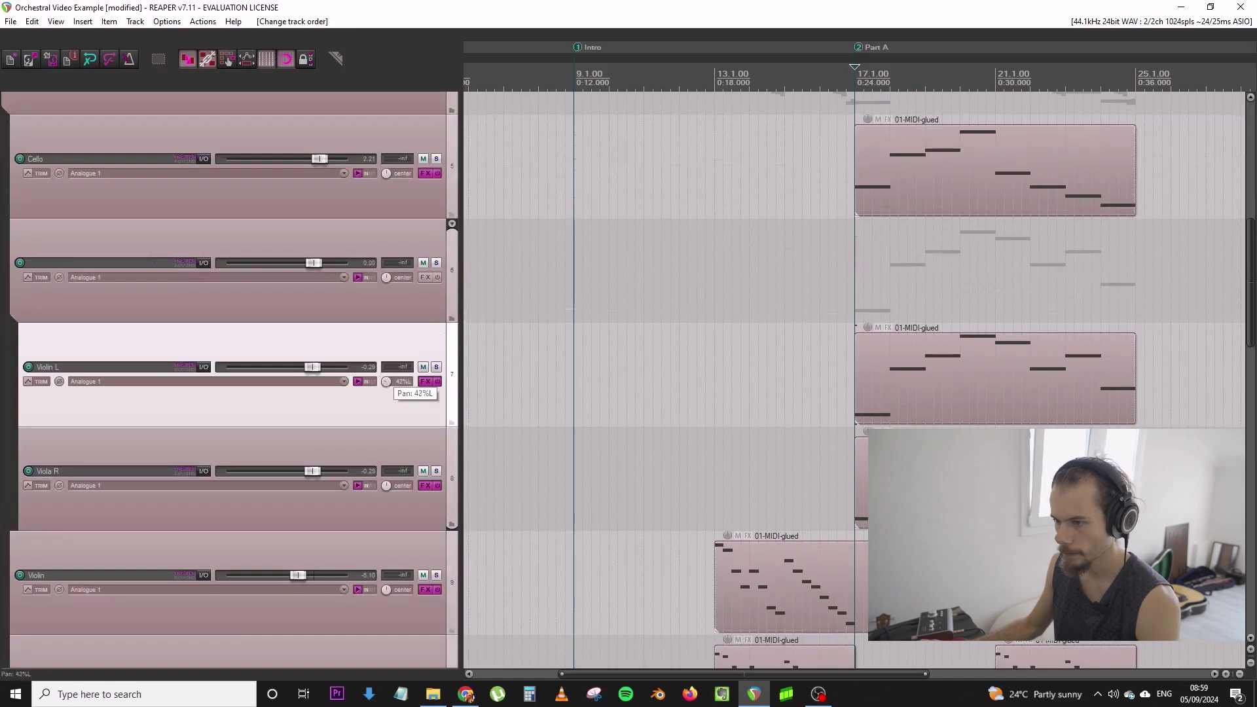
left_click(436, 262)
left_click(853, 283)
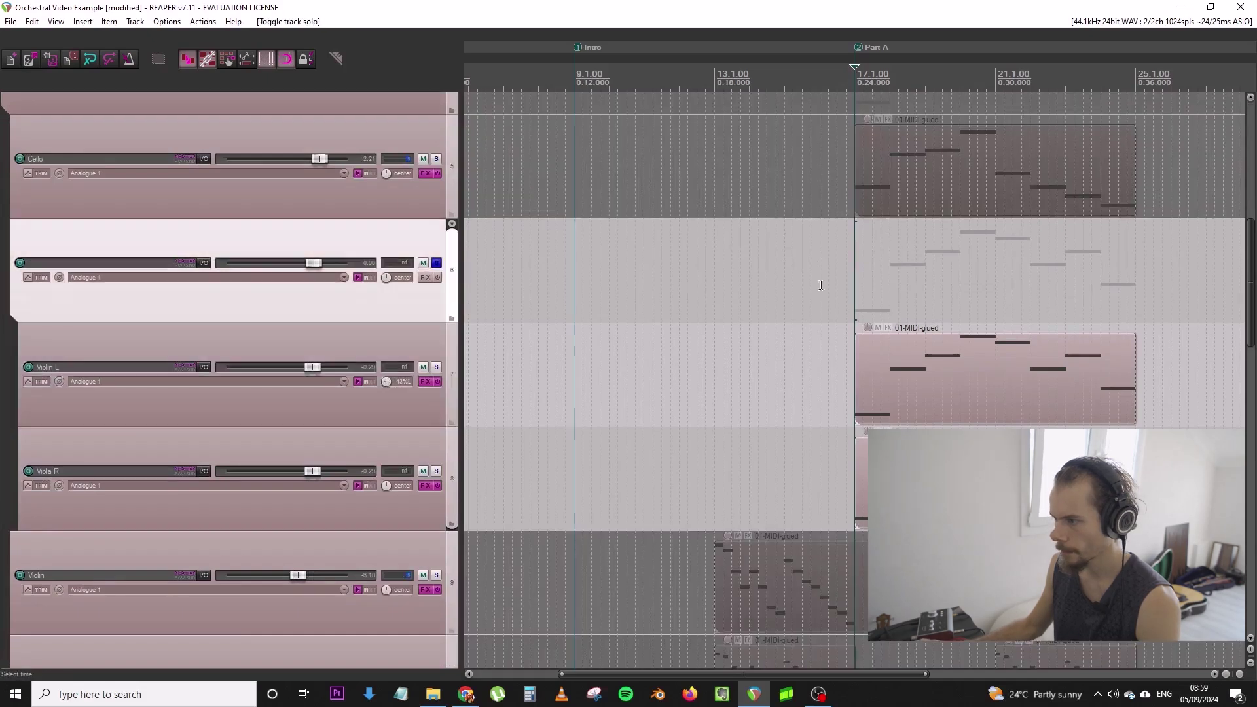
double_click(386, 381)
key("space")
mouse_move(386, 381)
left_mouse_down()
mouse_move(386, 419)
mouse_move(387, 406)
left_mouse_up()
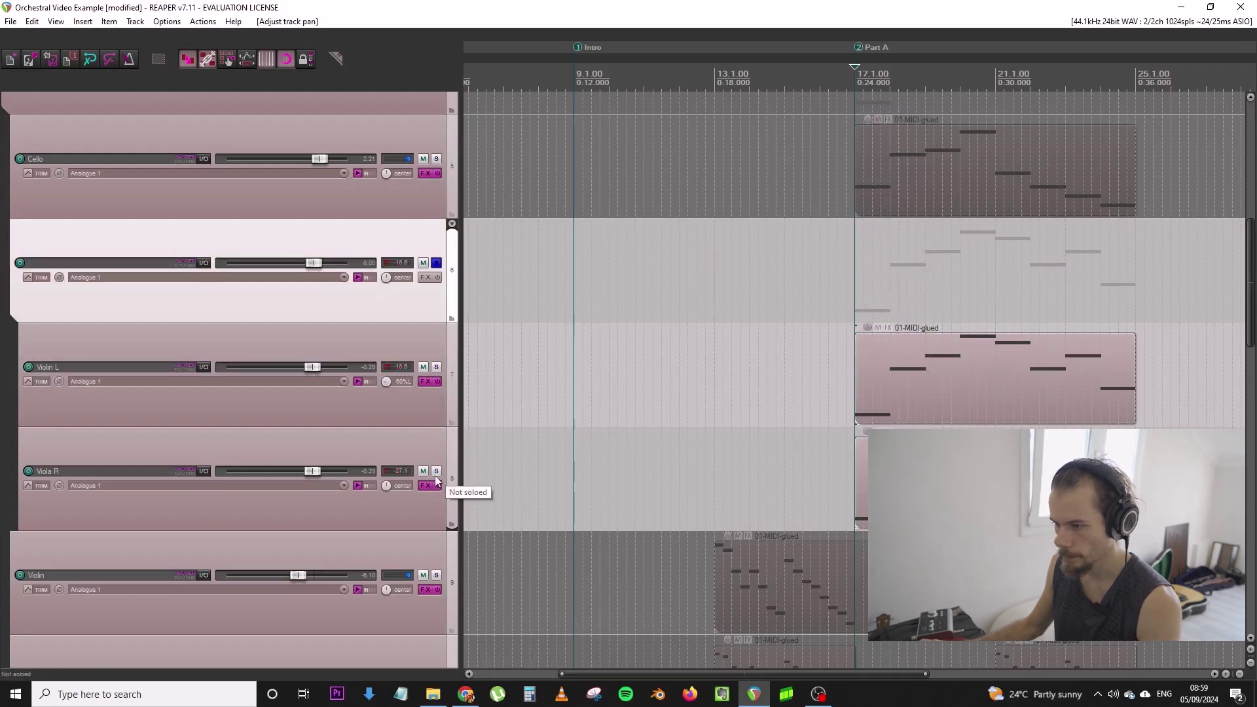
Solo Viola R and Violin L, set Violin L's volume to -7.03 dB, and pan Violin L 70% left and Viola R 70% right
left_click(436, 471)
left_click_drag(386, 485, 386, 461)
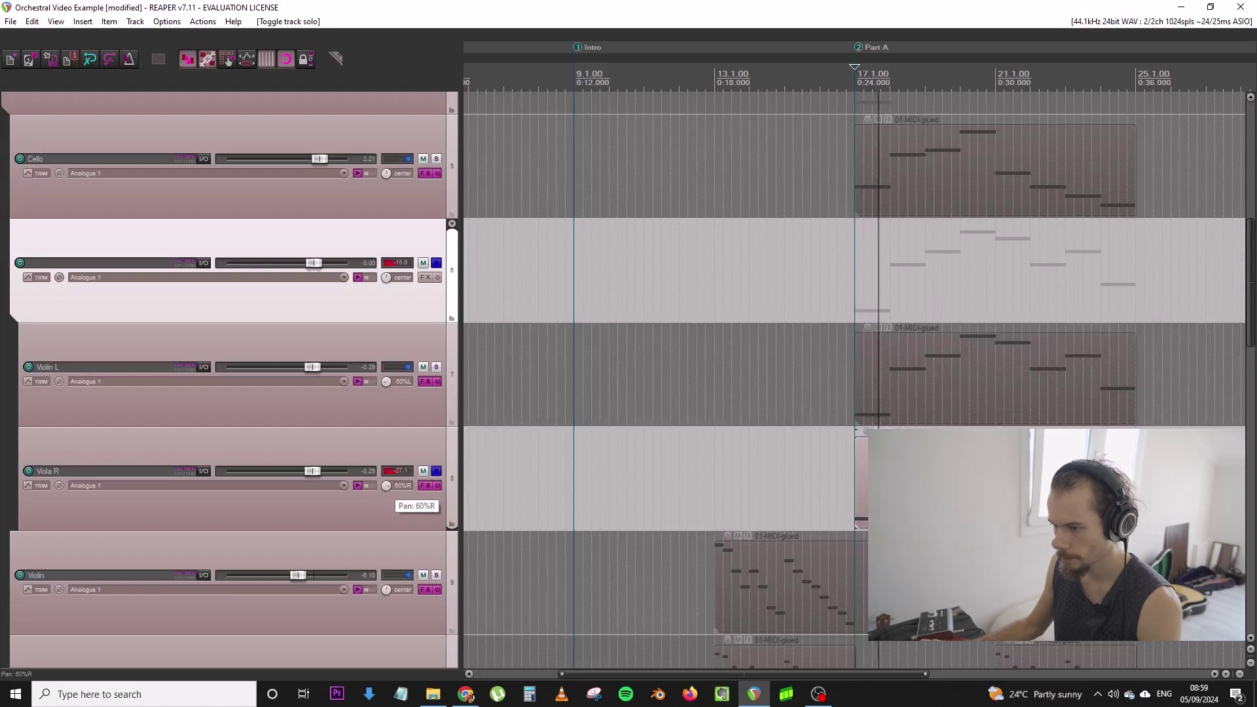
left_click(436, 367)
left_click_drag(312, 365, 302, 366)
left_click_drag(388, 381, 388, 388)
left_click_drag(384, 484, 386, 484)
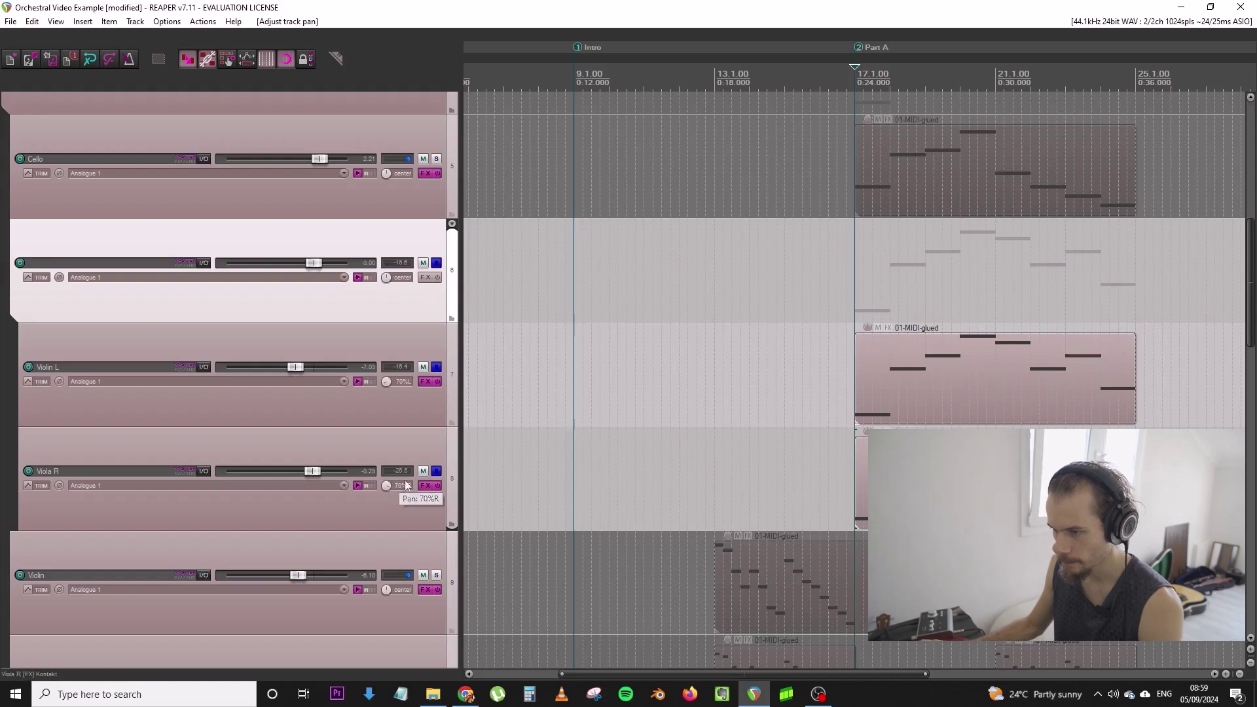
Turn off the soloing and name the new folder track "Main Strings Stereo"
scroll(646, 378, "down", 3)
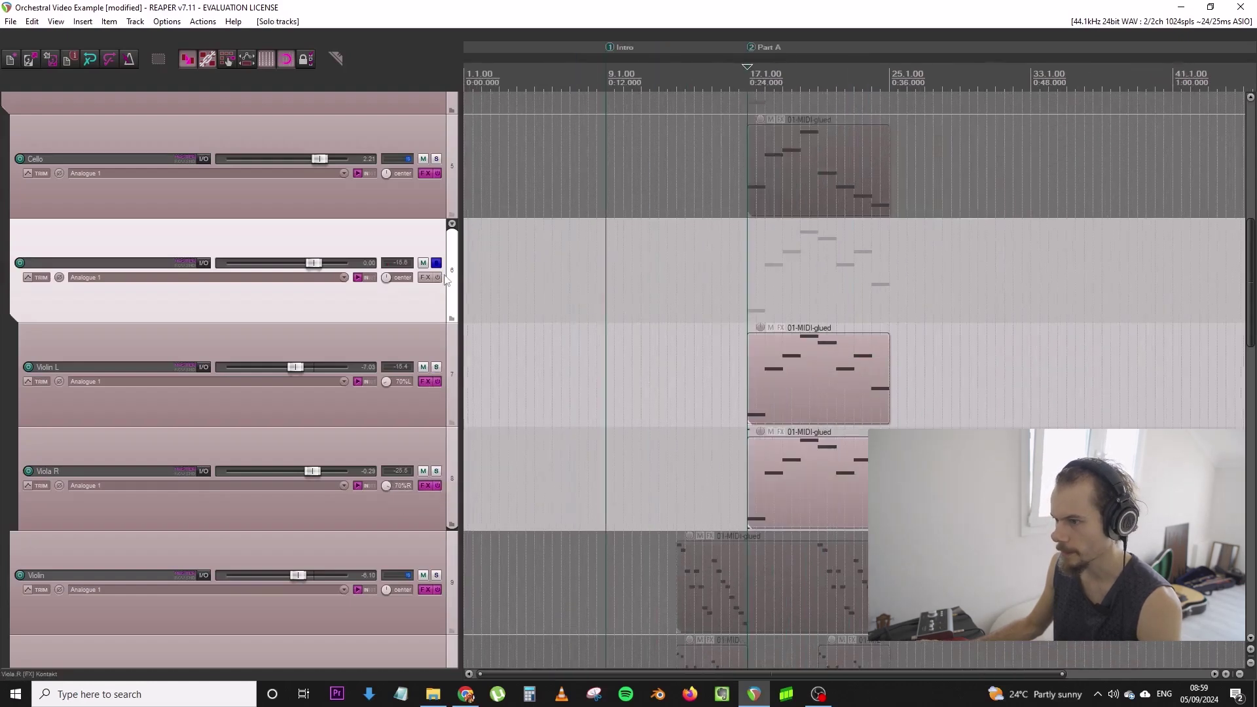
left_click(437, 263)
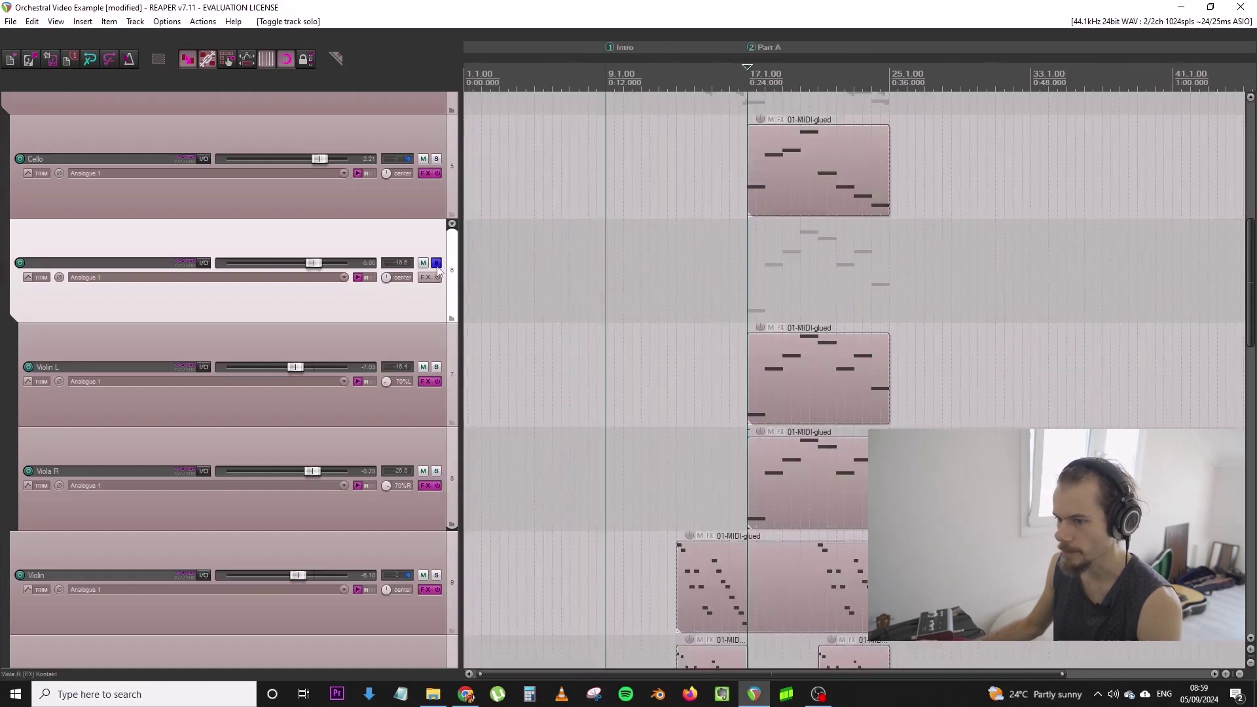
double_click(87, 263)
type("Main Strings Ste")
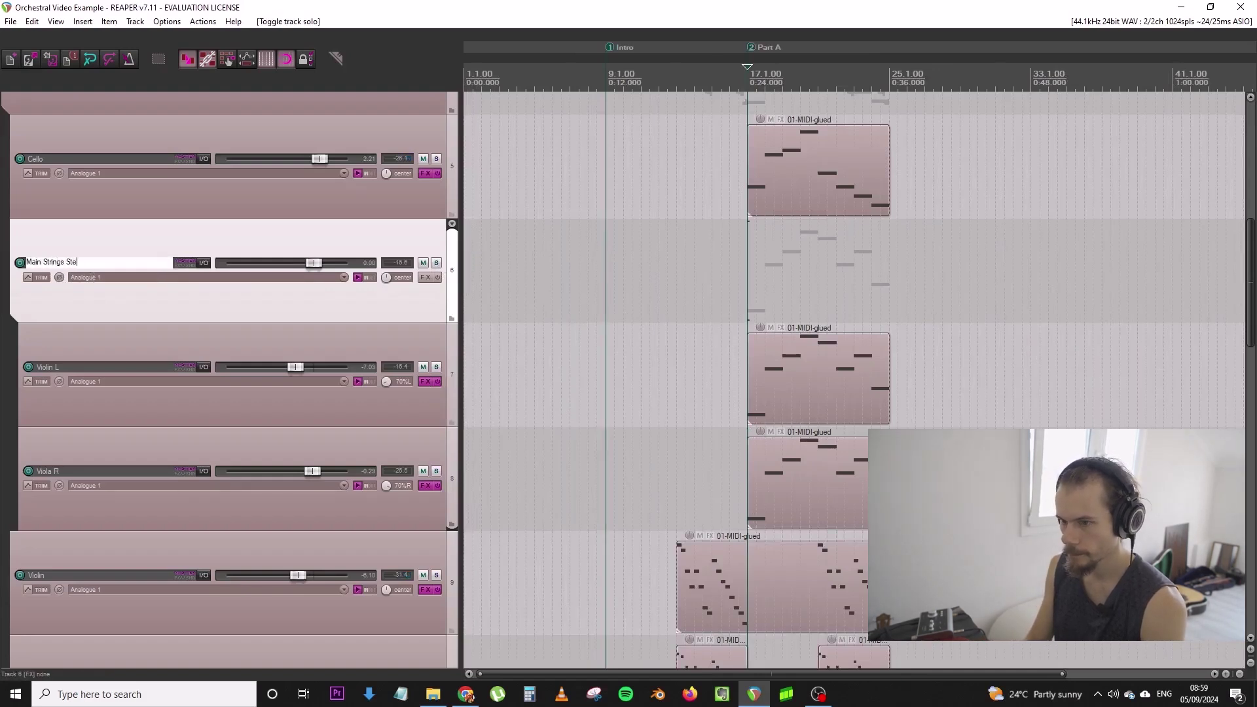
key("Return")
Examine the lower Violin Spiccato track and audition it soloed from the start of Part A
scroll(755, 313, "down", 6)
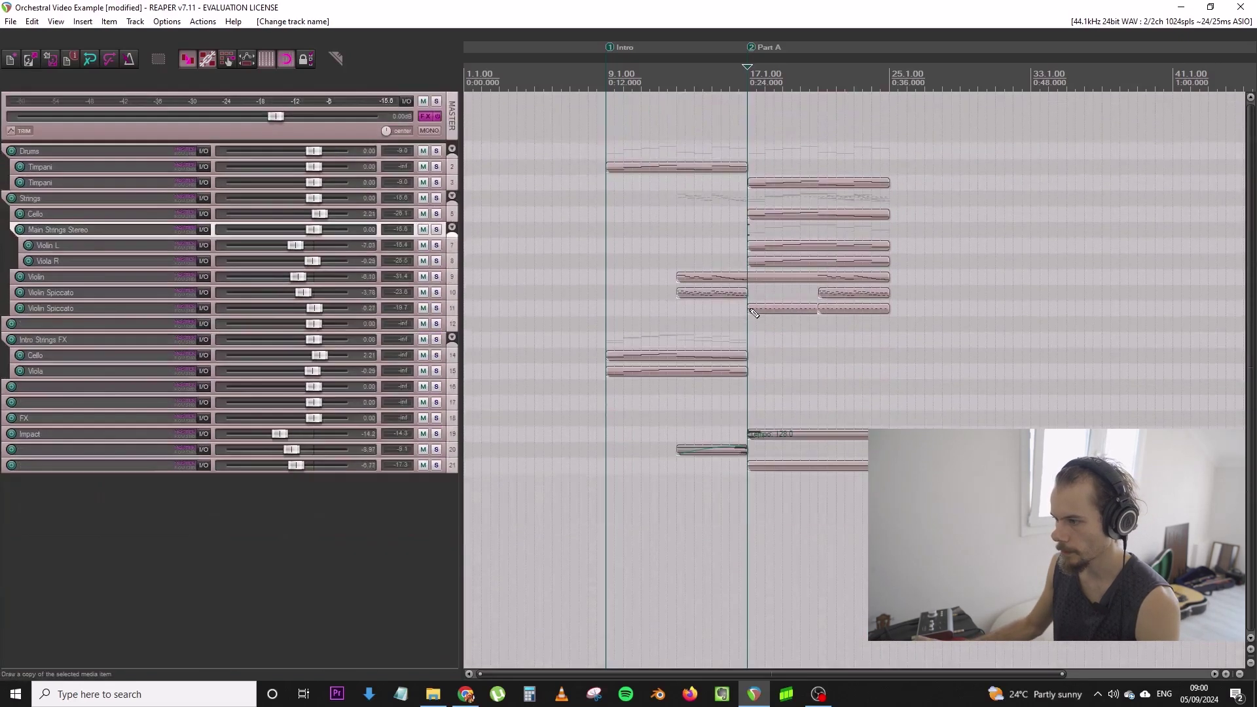
scroll(754, 314, "up", 2)
scroll(754, 313, "up", 3)
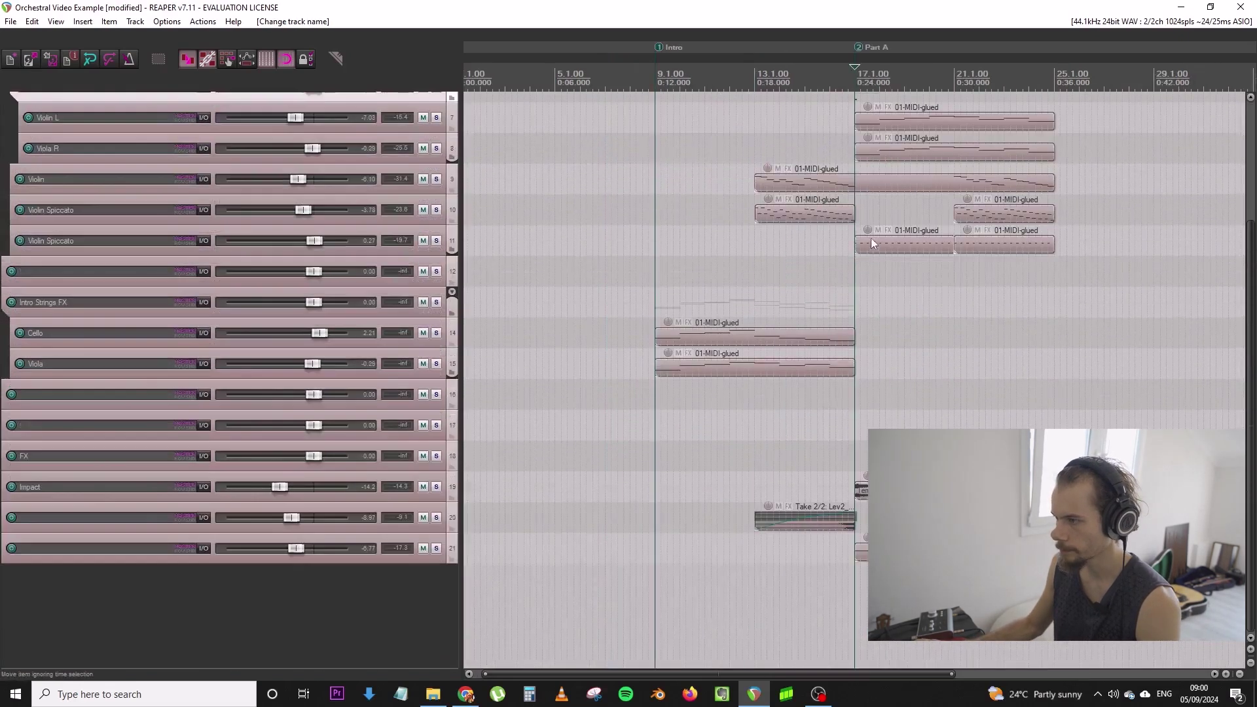
left_click(654, 239)
scroll(387, 293, "up", 4)
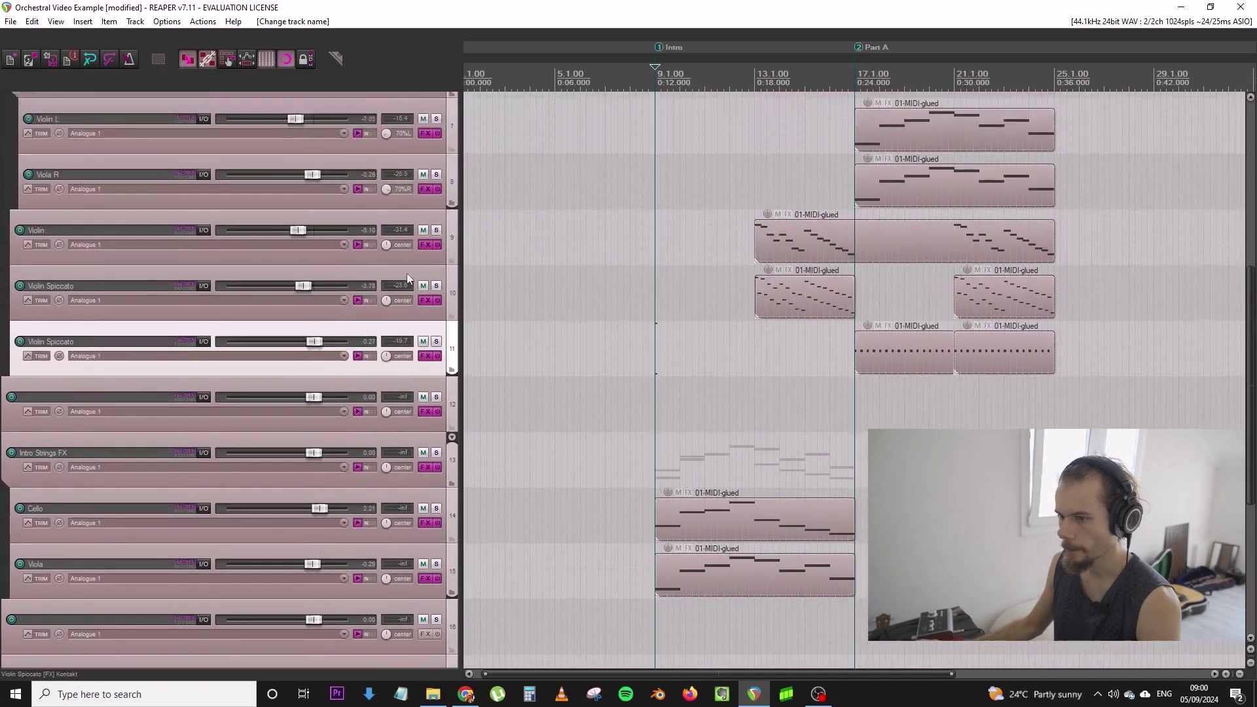
scroll(856, 378, "down", 2)
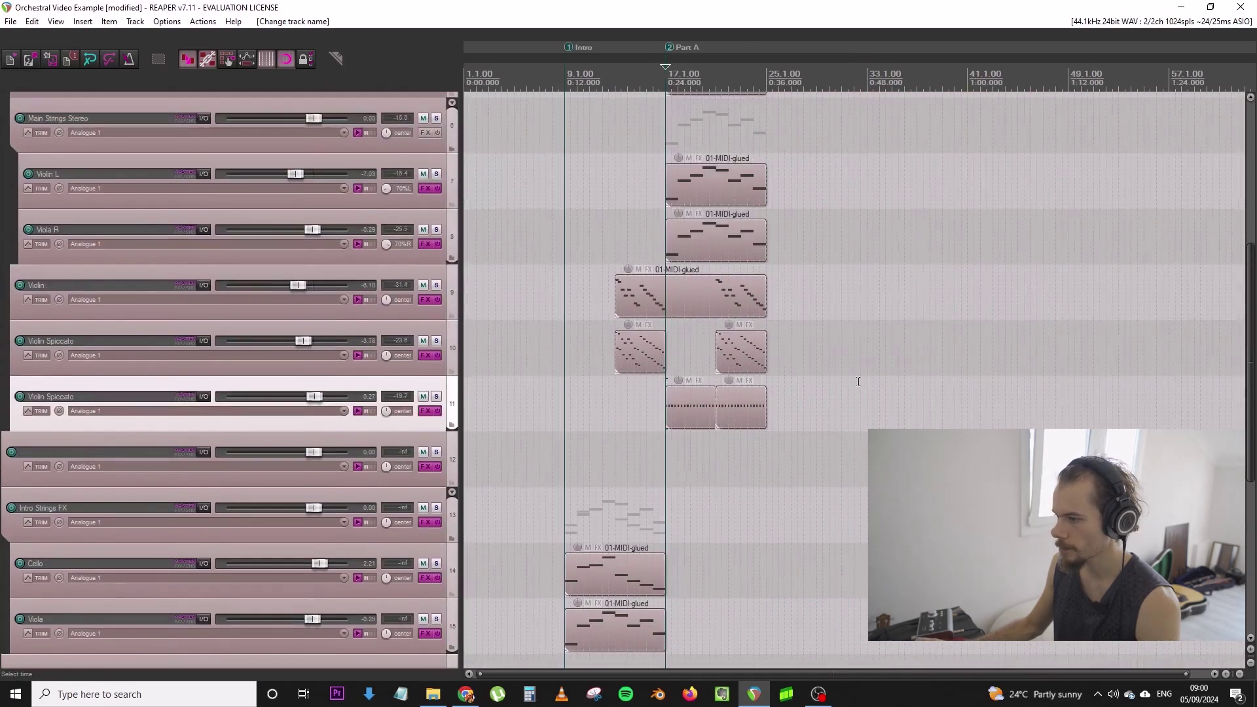
scroll(858, 379, "up", 3)
left_click(1052, 399)
scroll(929, 424, "up", 2)
scroll(718, 429, "down", 3)
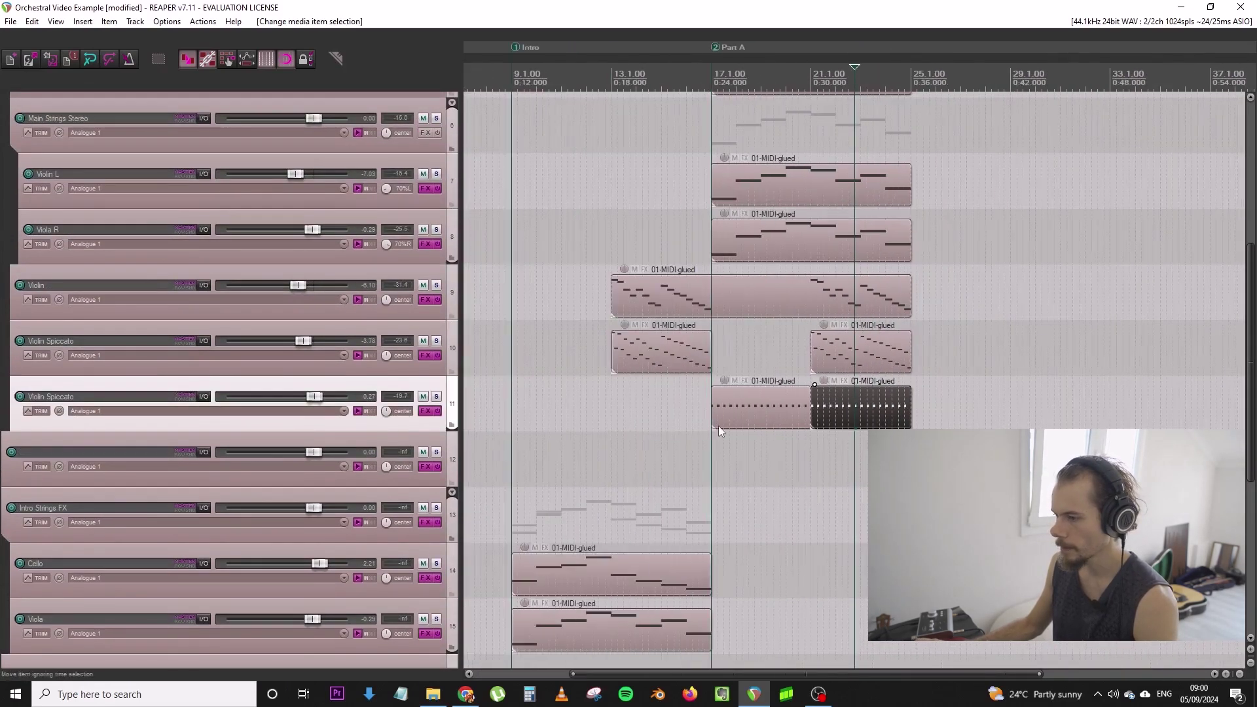
left_click(712, 378)
left_click(437, 397)
left_click(437, 397)
Duplicate the lower Violin Spiccato track and replace the copy's Kontakt instrument with Nucleus - 01 16 Violins
right_click(451, 401)
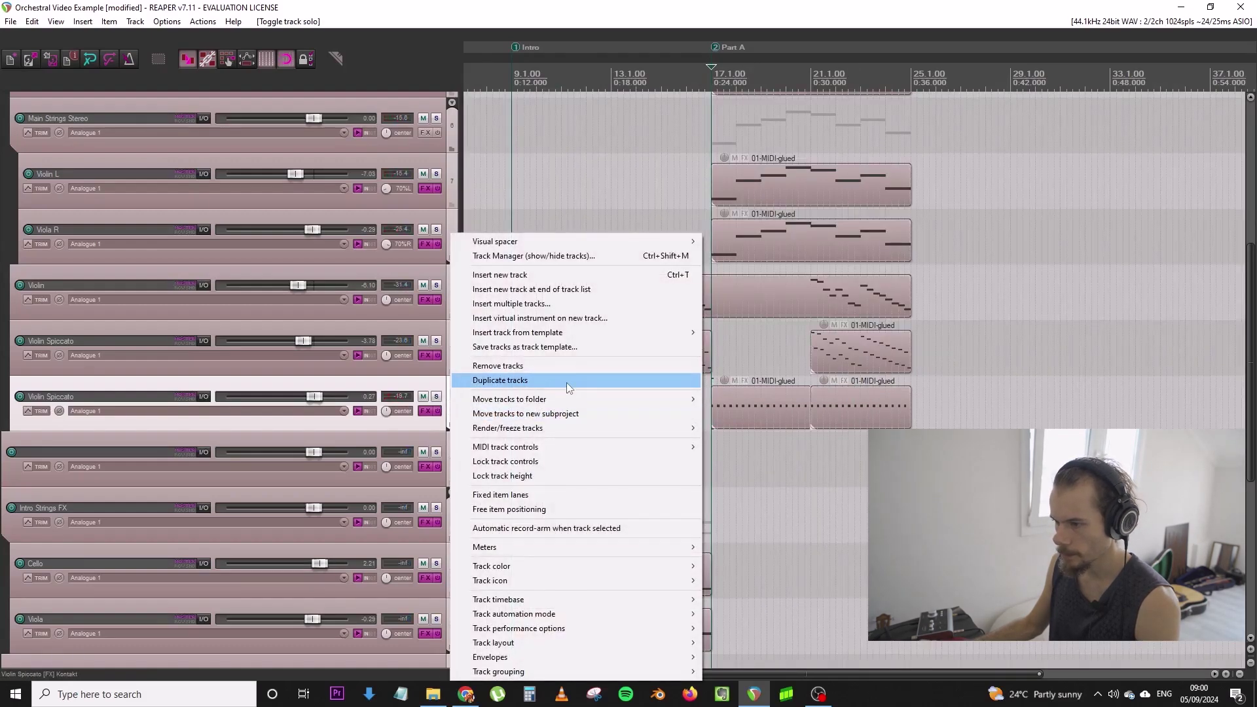
left_click(567, 382)
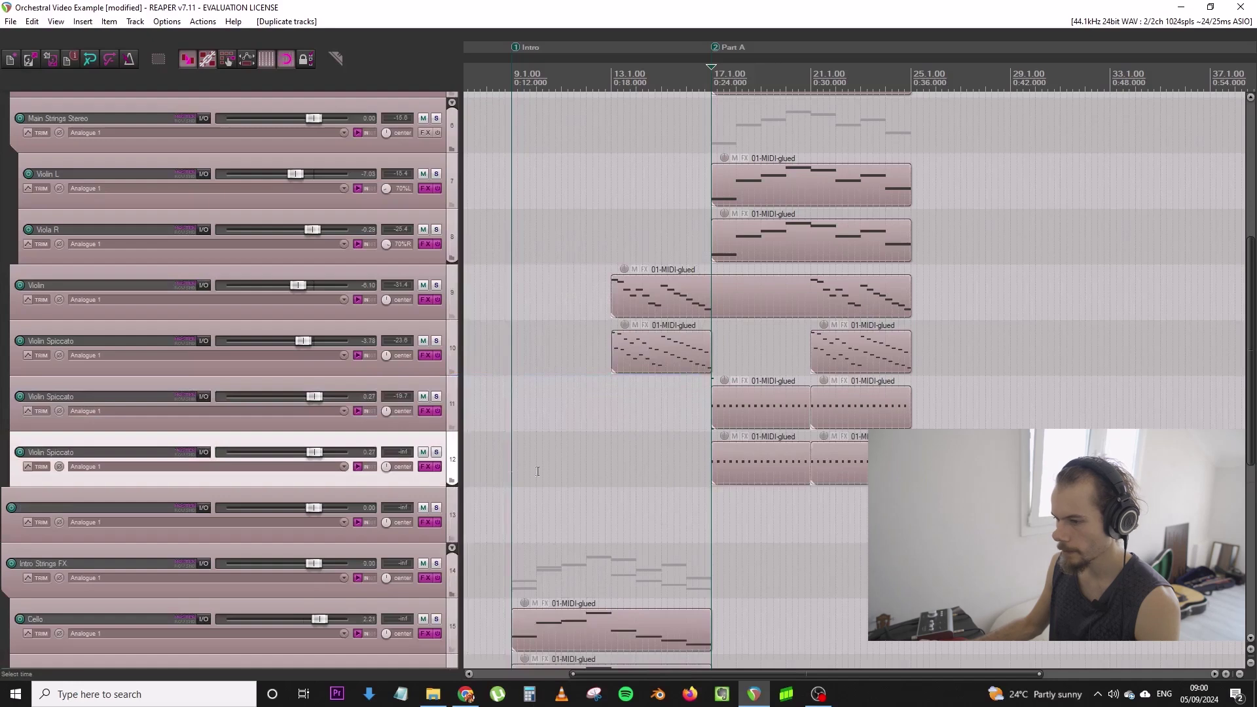
left_click(426, 467)
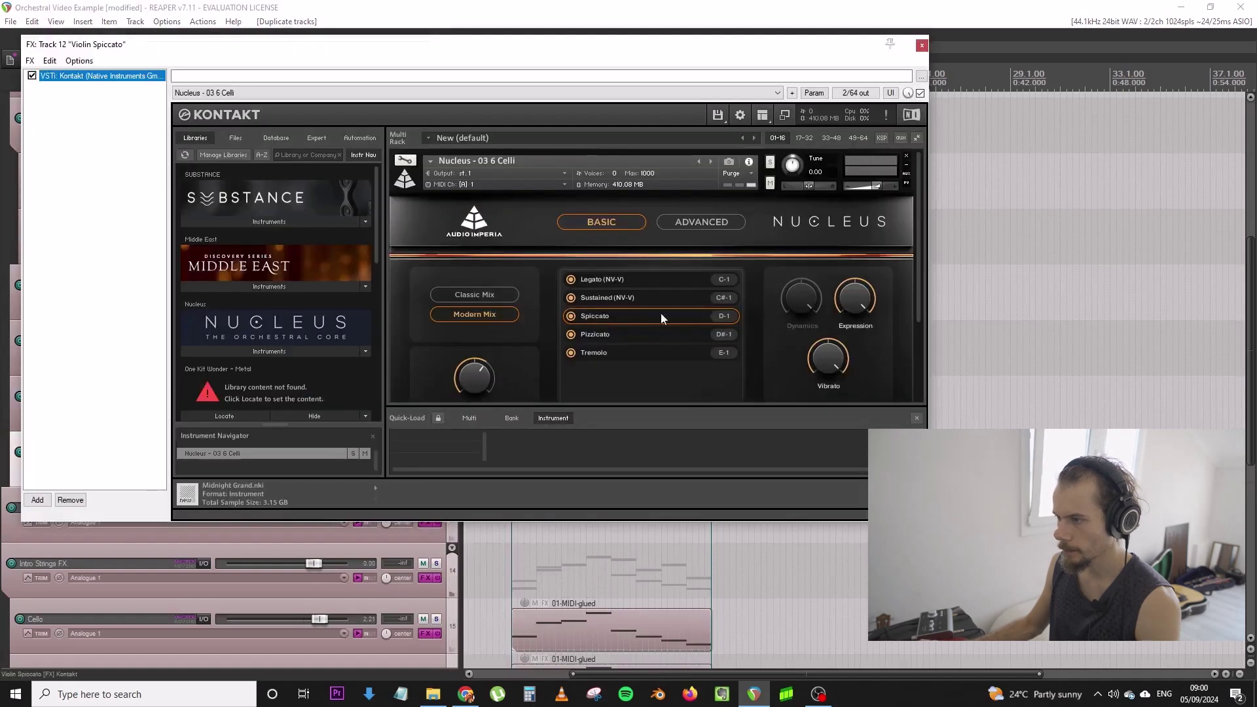
left_click(906, 156)
left_click(318, 352)
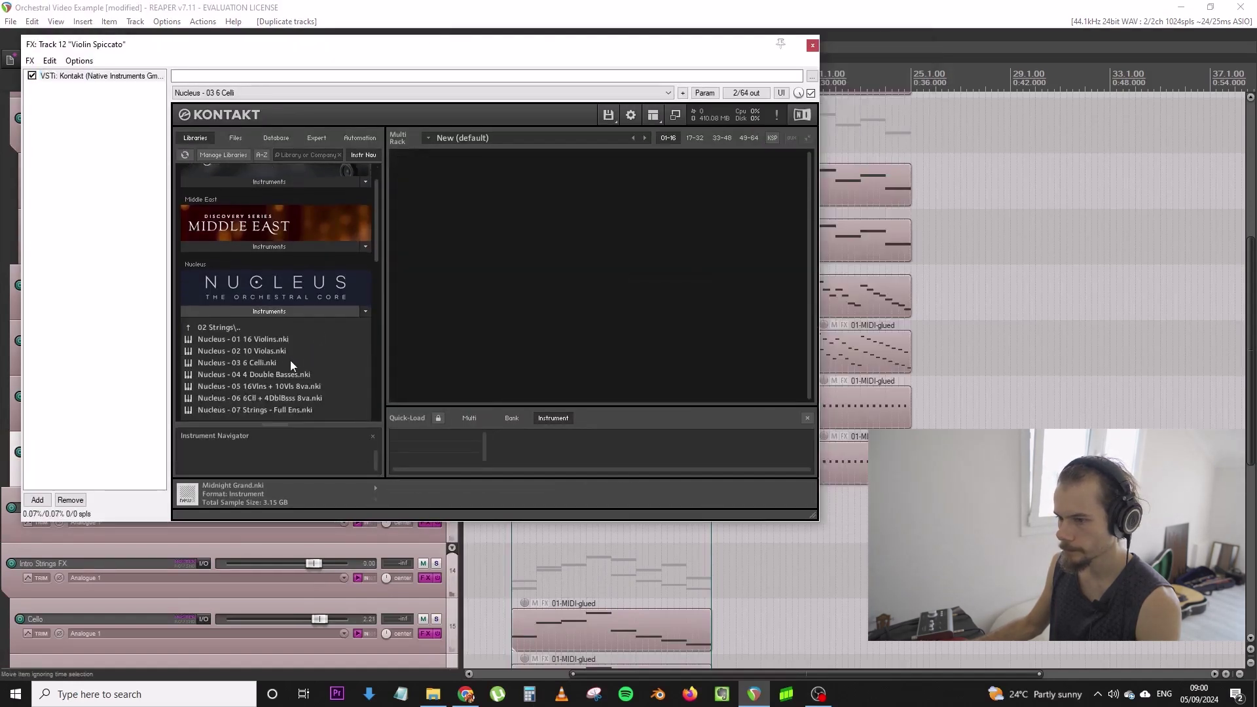
double_click(287, 339)
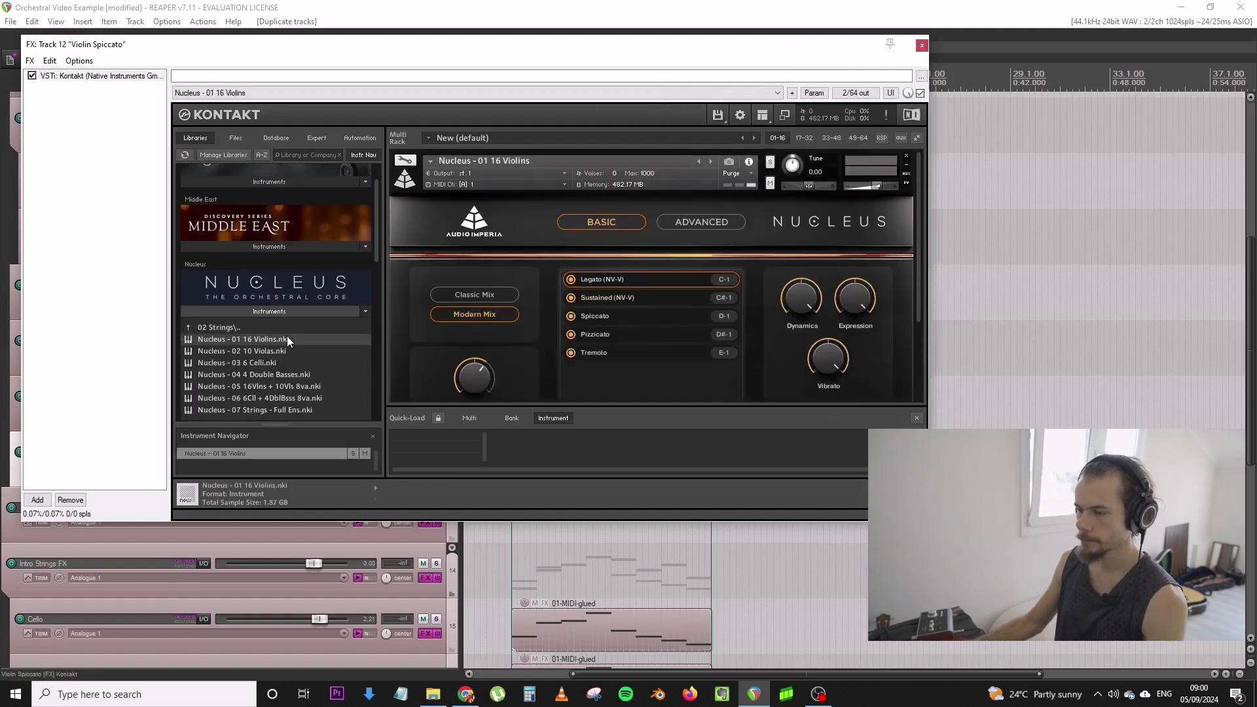
Set the 16 Violins instrument to the Spiccato articulation and close the plugin window
left_click(619, 299)
scroll(796, 378, "down", 1)
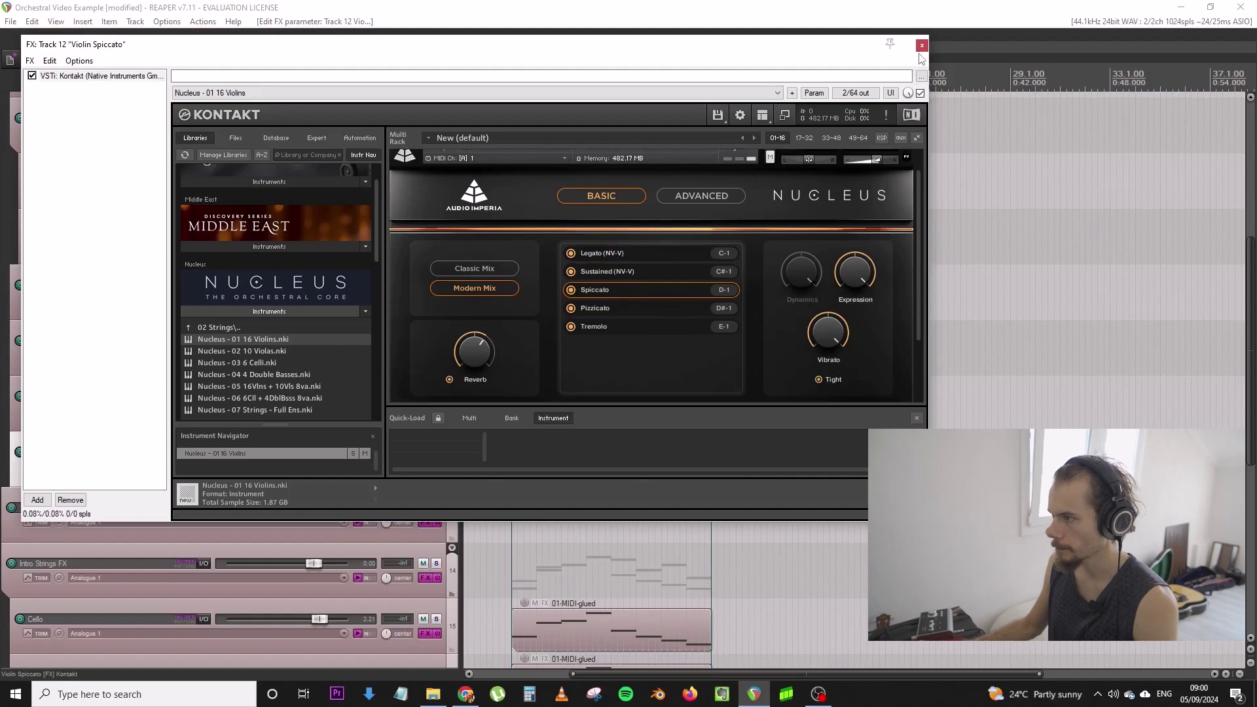
left_click(922, 45)
Solo the duplicated Violin Spiccato track and glue its two MIDI items into one
left_click(436, 452)
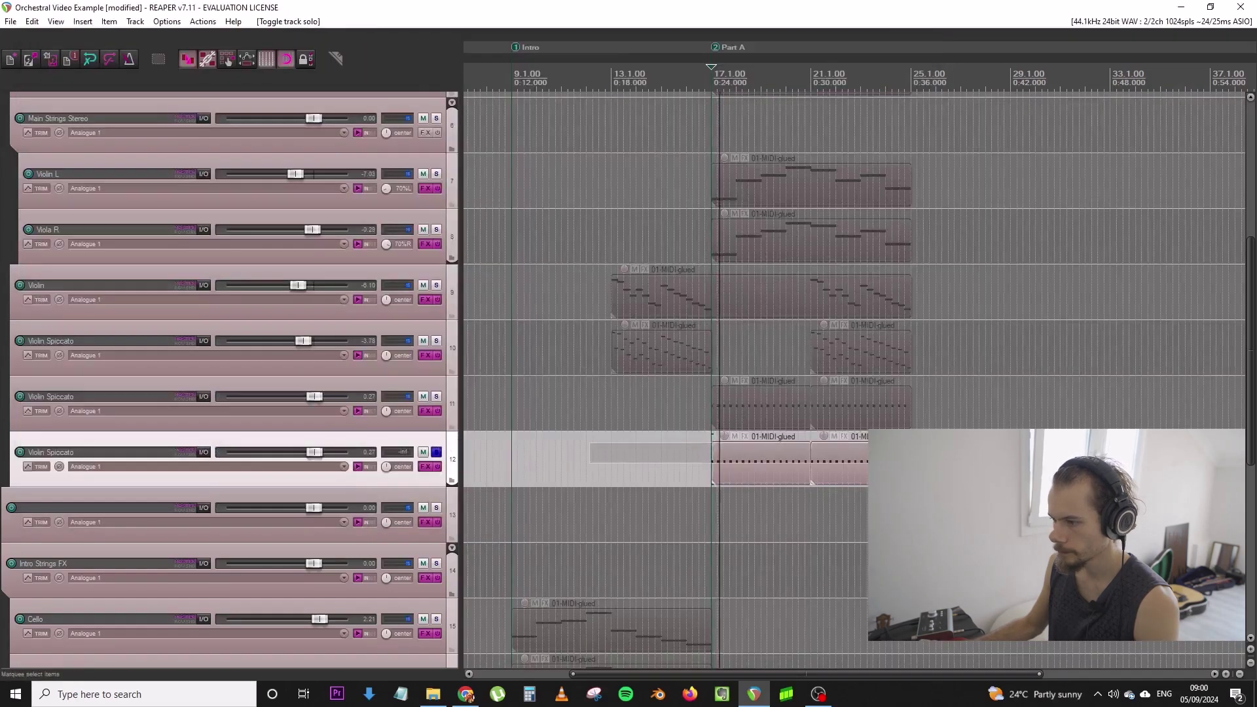
right_click(849, 462)
key("Escape")
Move all notes in the duplicated track's glued MIDI item up to C5
double_click(760, 465)
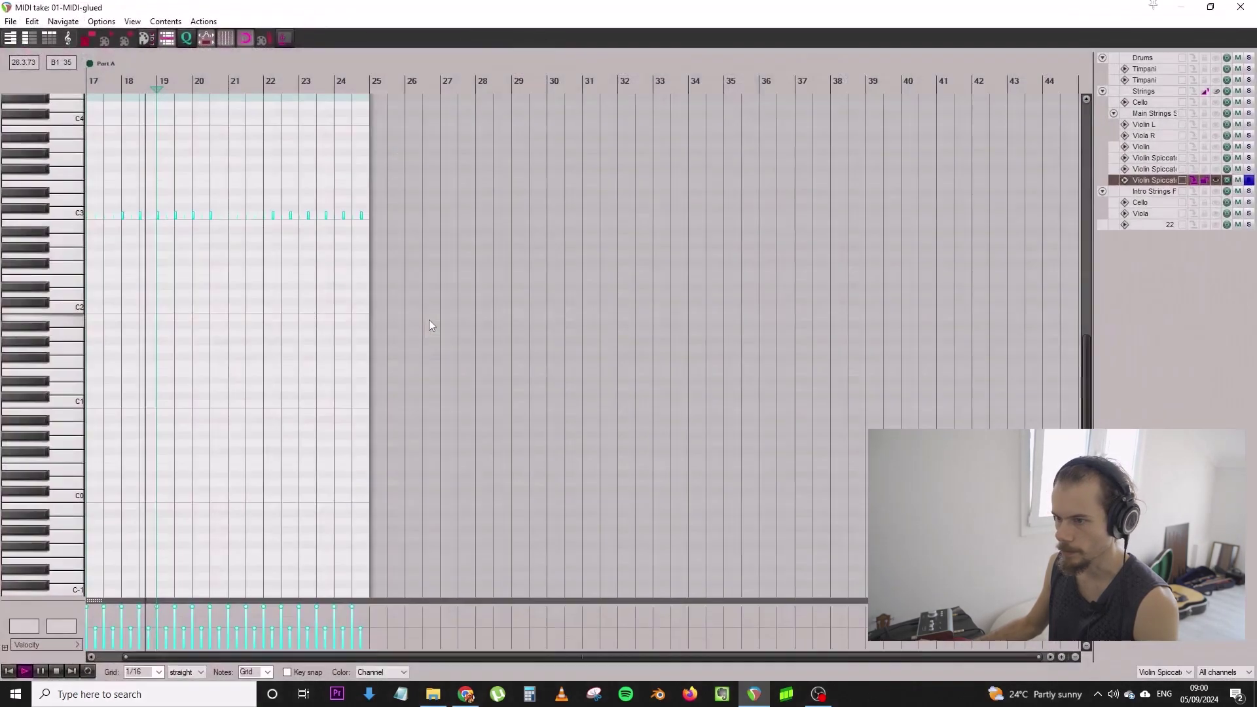
scroll(116, 239, "up", 4)
left_click_drag(576, 289, 595, 105)
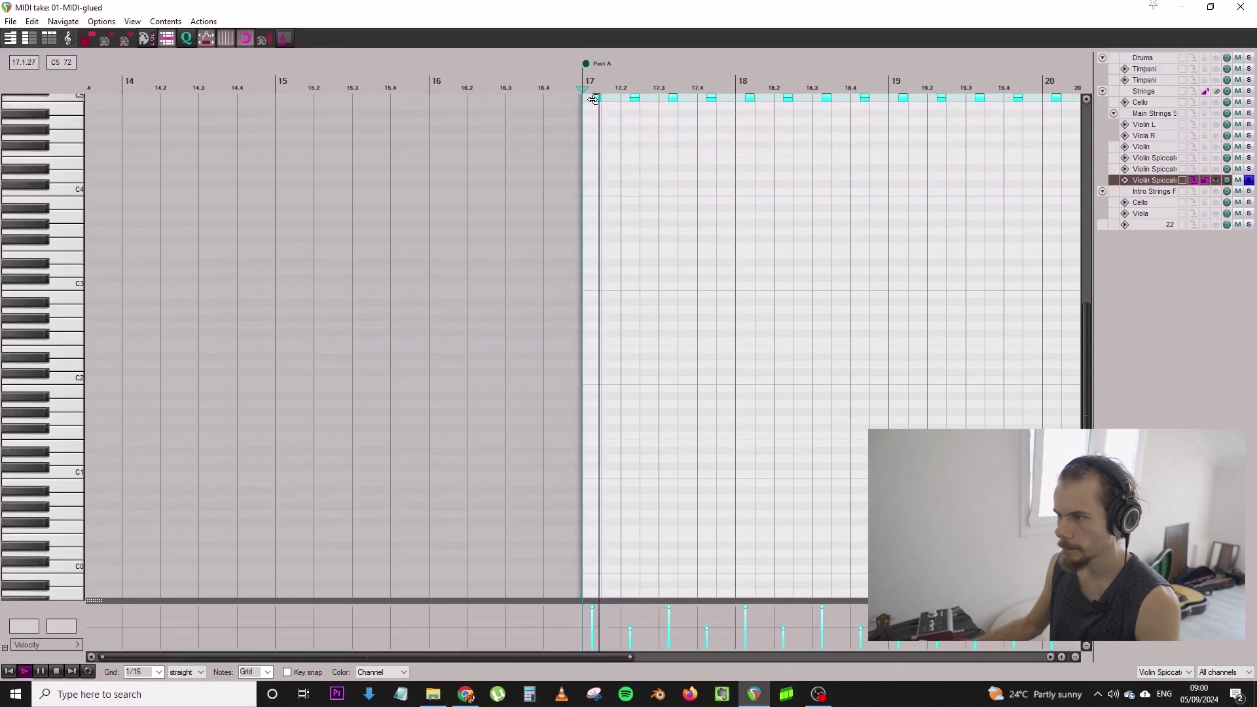
key("space")
left_click(1240, 6)
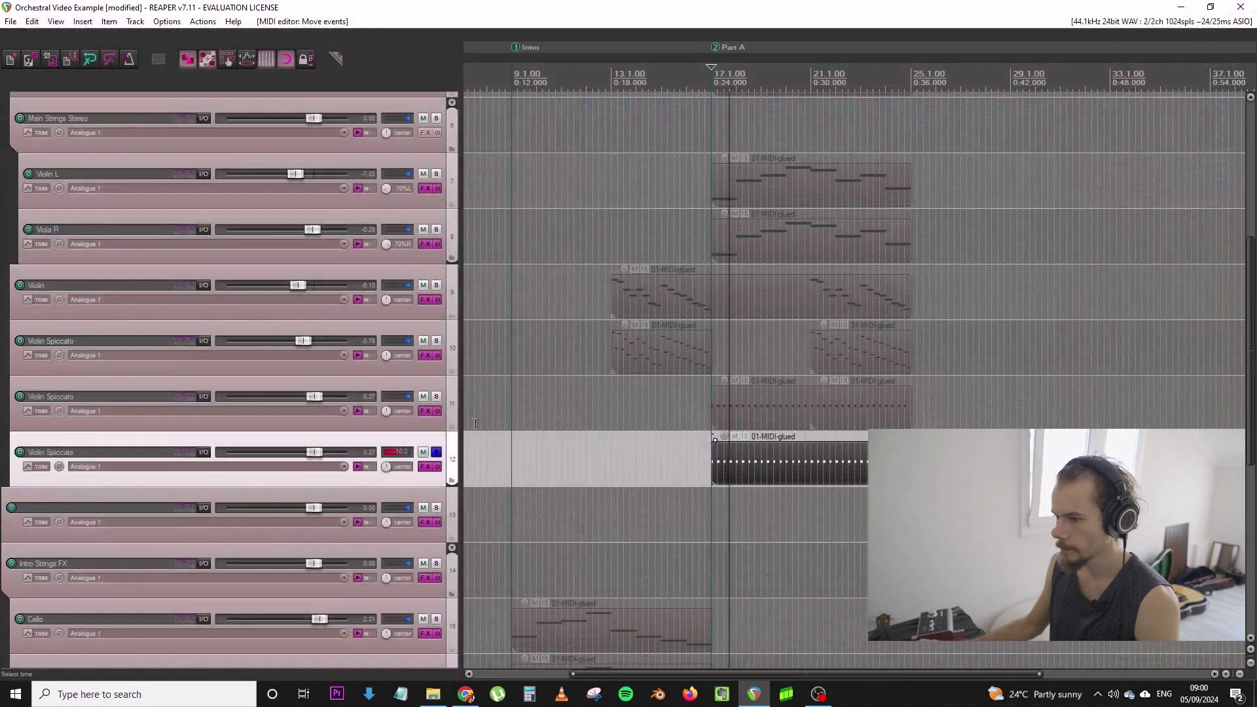
Raise the velocity of the quieter alternate notes in the duplicated spiccato item to about 75 and audition it
double_click(797, 456)
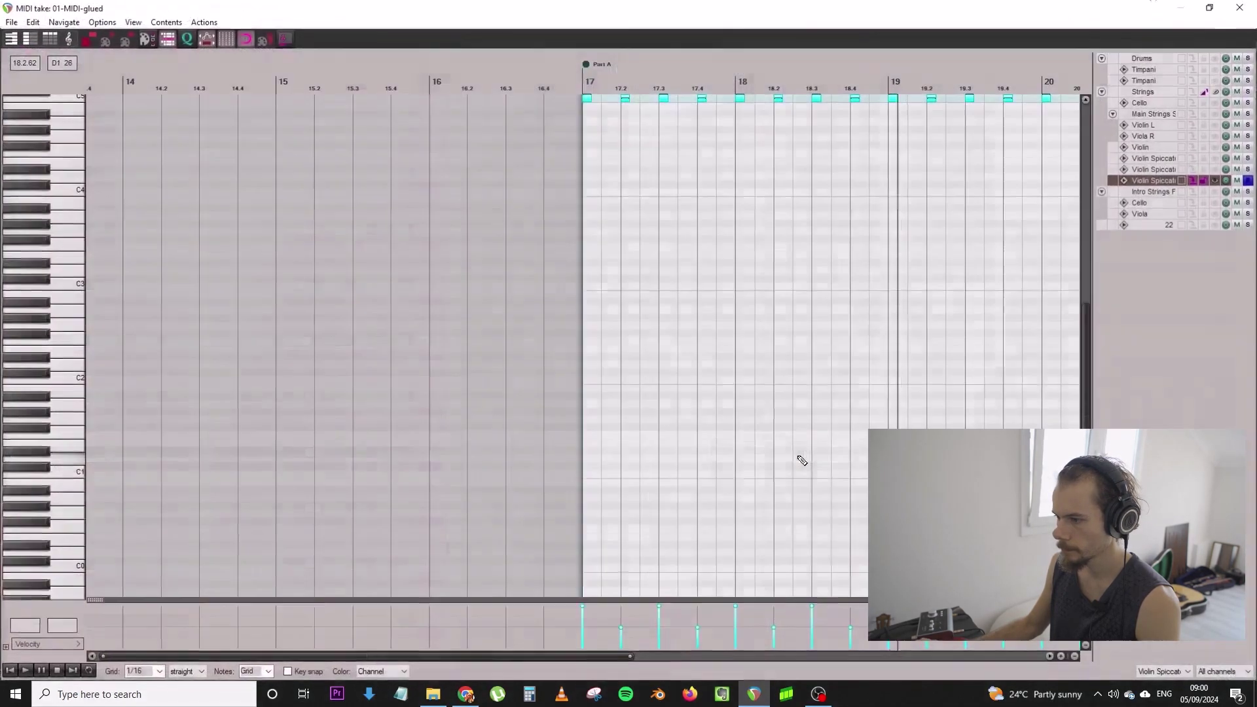
scroll(679, 371, "down", 3)
key("space")
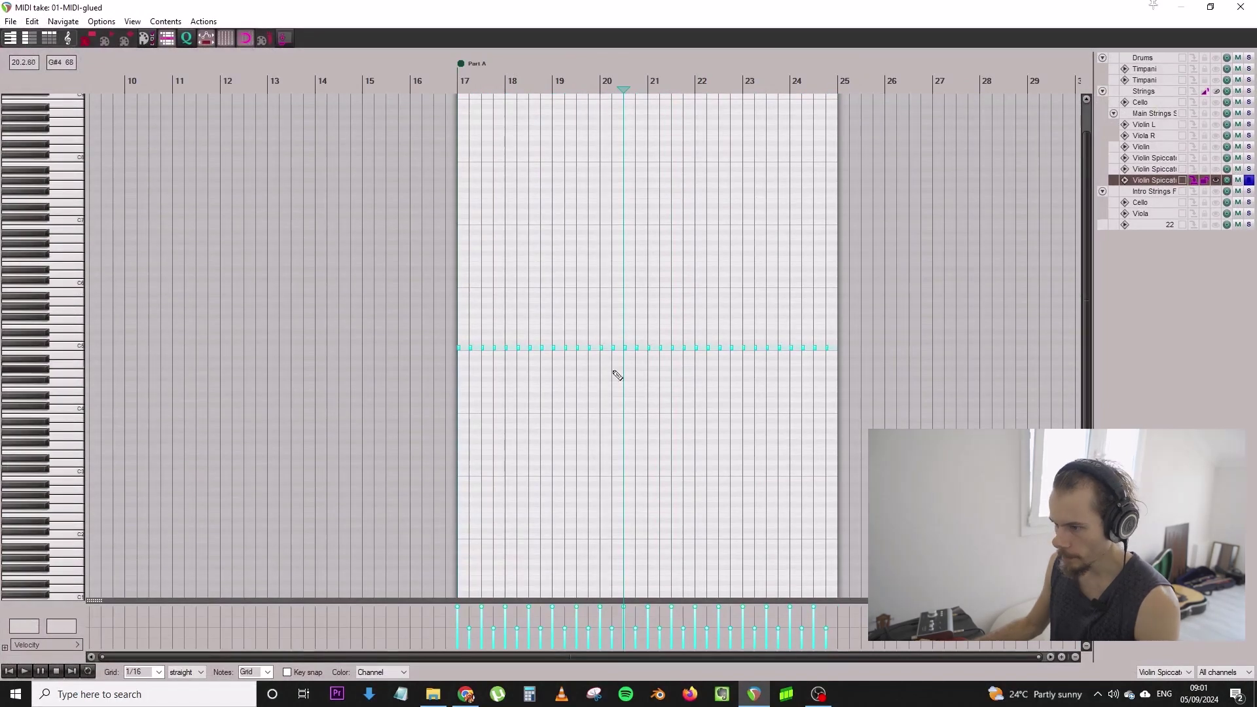
left_click_drag(773, 640, 454, 638)
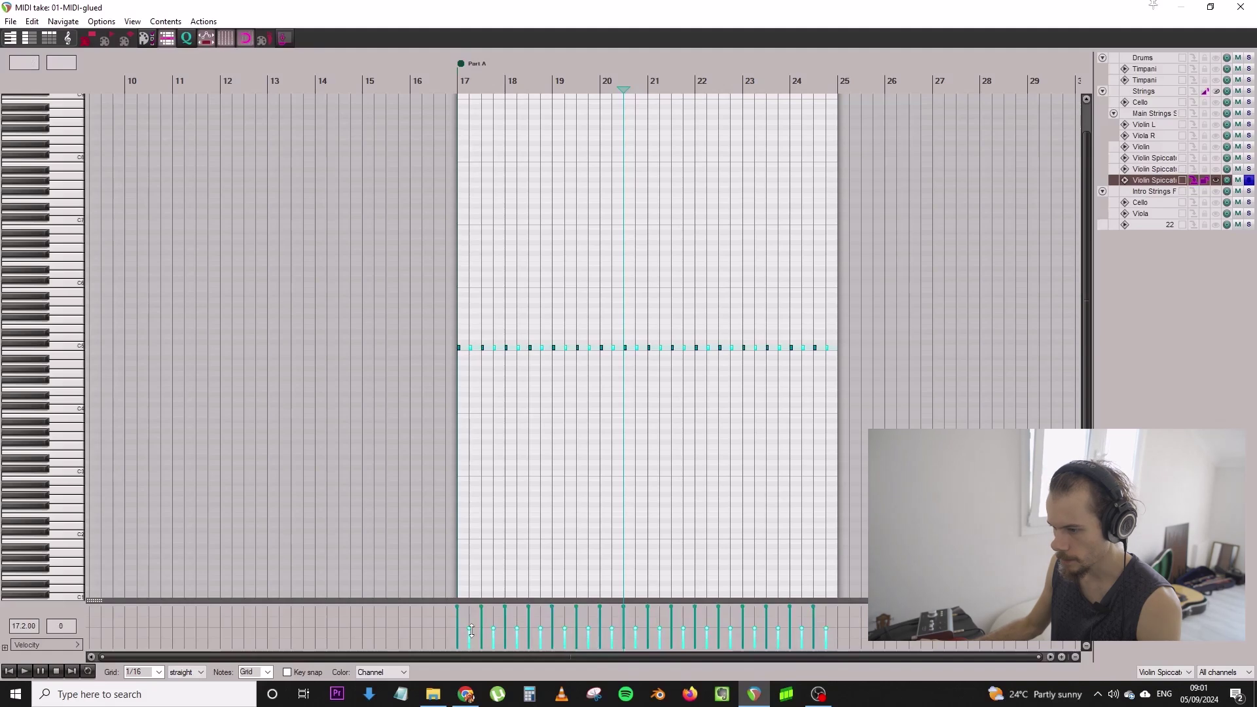
scroll(681, 395, "up", 4)
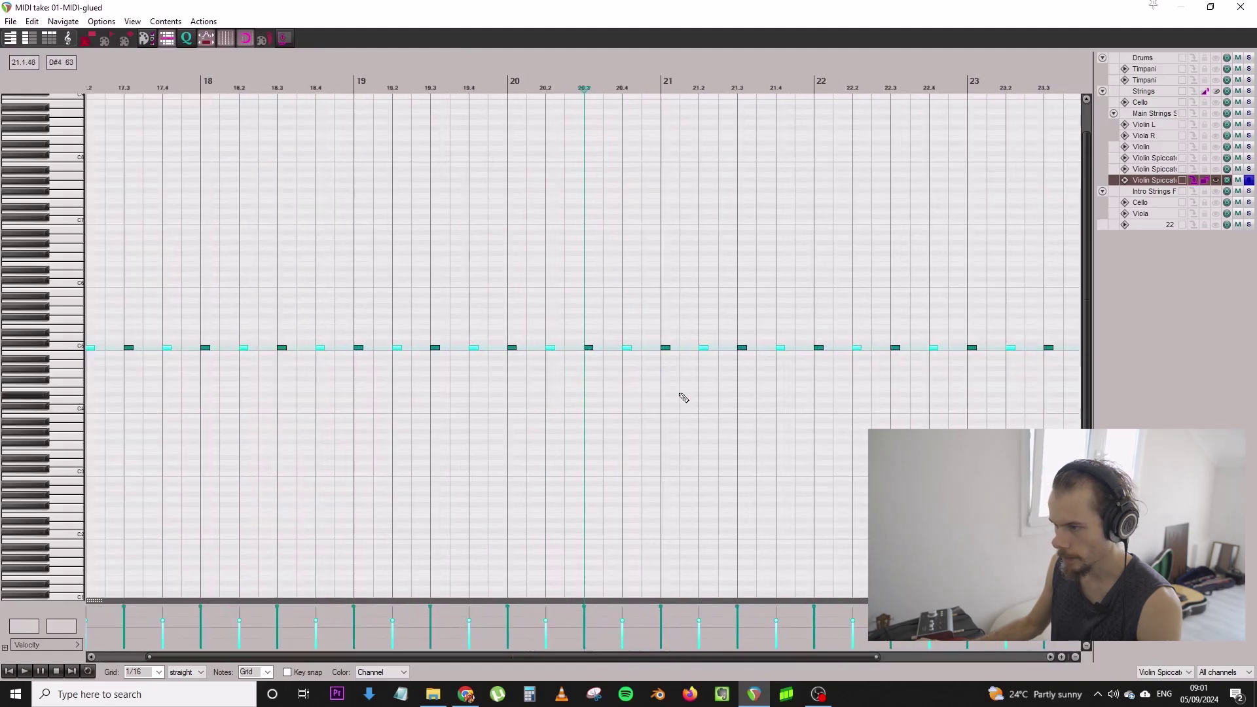
key("space")
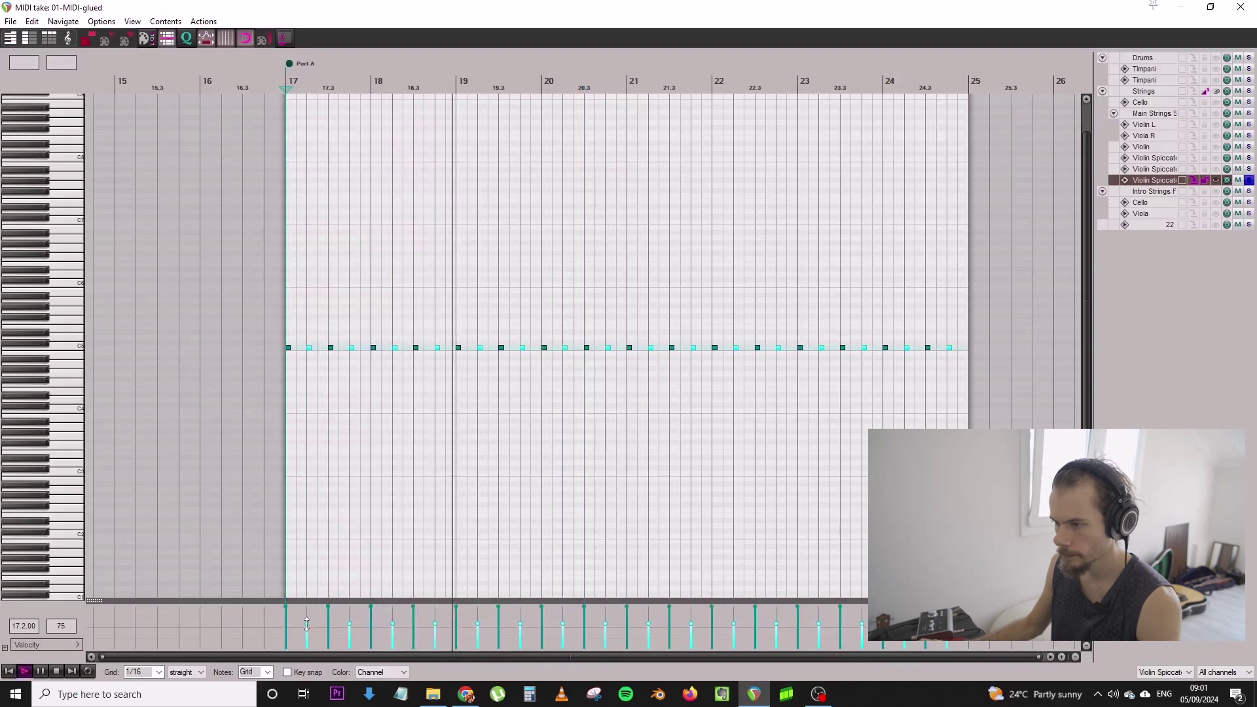
key("space")
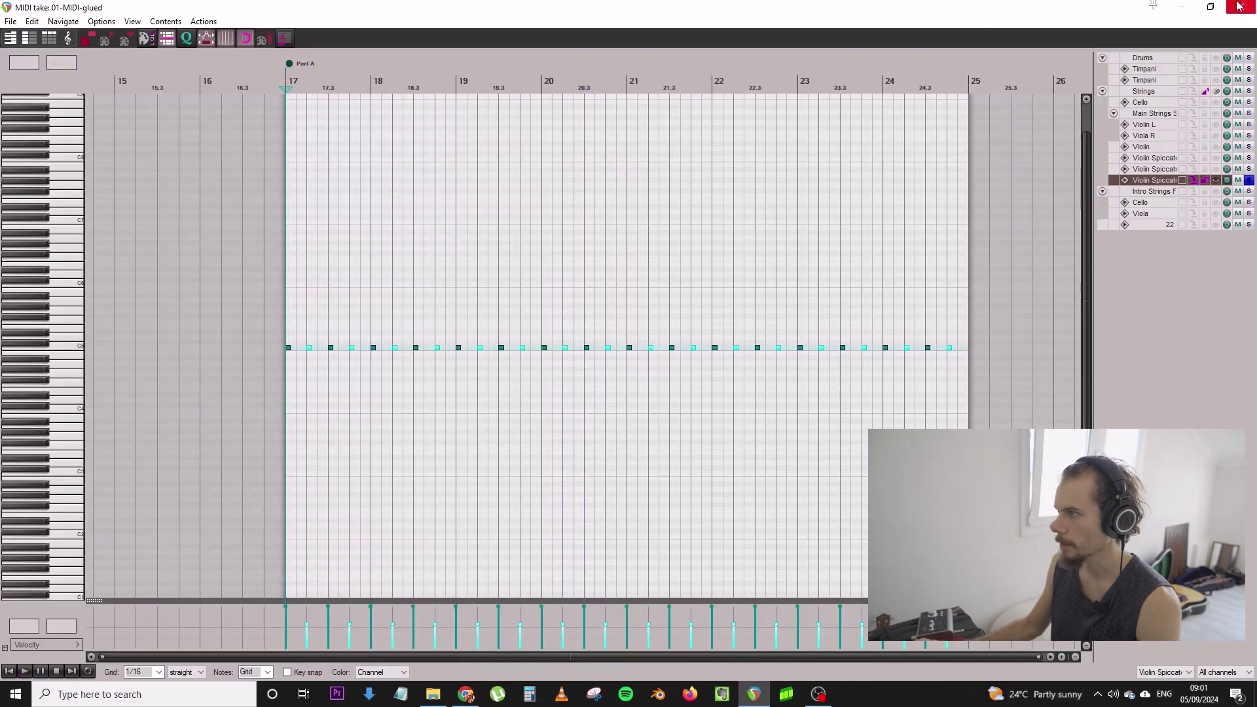
Audition the two lower Violin Spiccato tracks soloed together, then split the duplicated track's item at bar 21
left_click(1240, 6)
left_click(436, 397)
key("space")
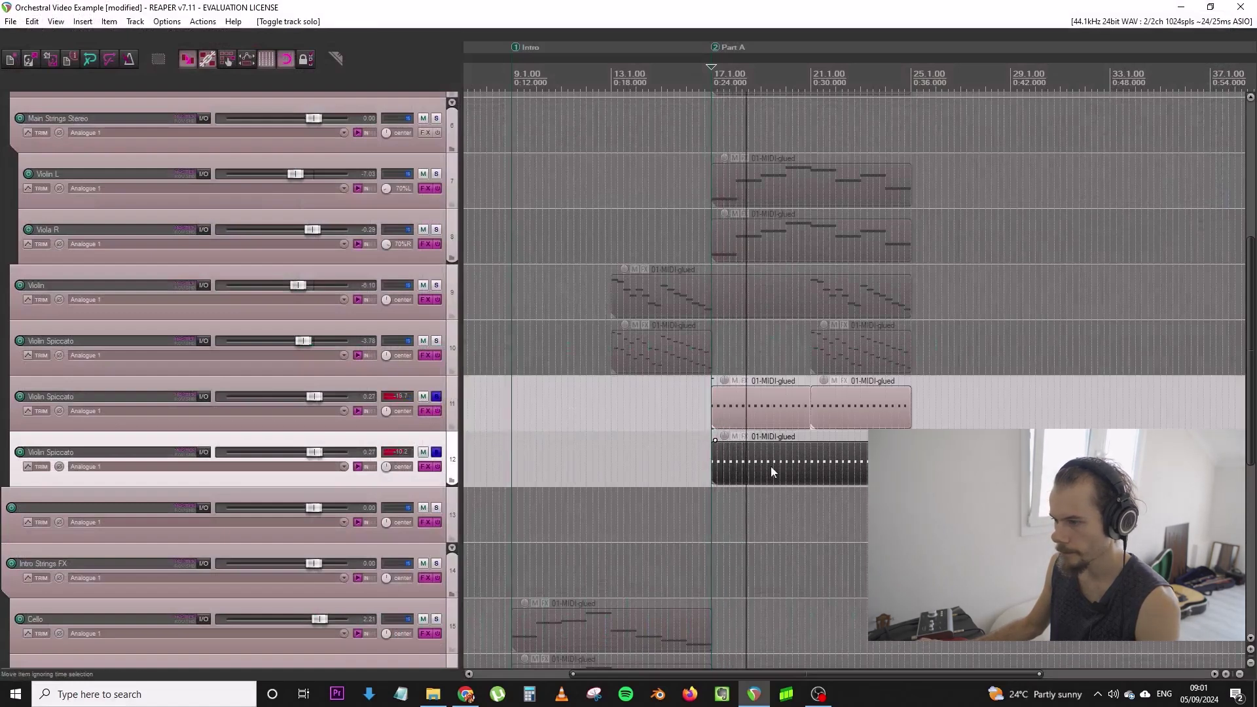
left_click(811, 461)
key("s")
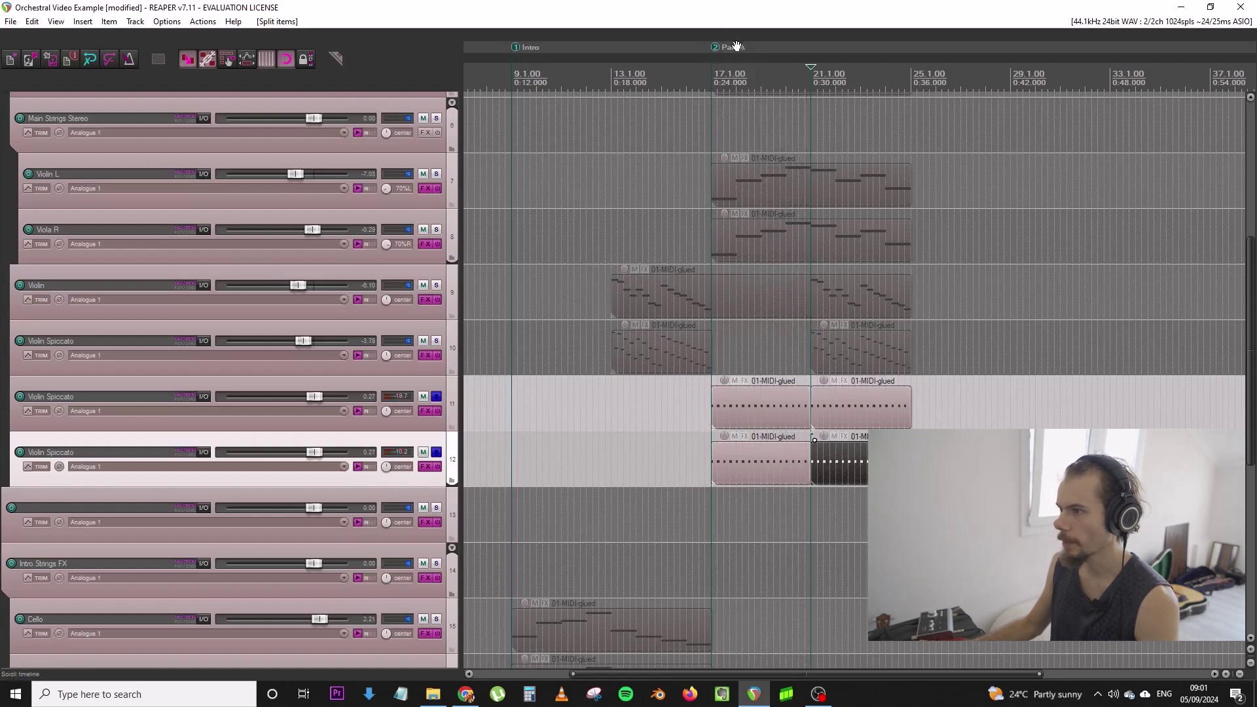
In the split item's second half, raise the notes to D5 in bar 22, D#5 in bar 23 and F5 in bar 24, and audition them
double_click(851, 456)
left_click_drag(468, 359, 945, 325)
scroll(846, 338, "down", 3)
key("Up")
key("Up")
key("Up")
key("Up")
key("Up")
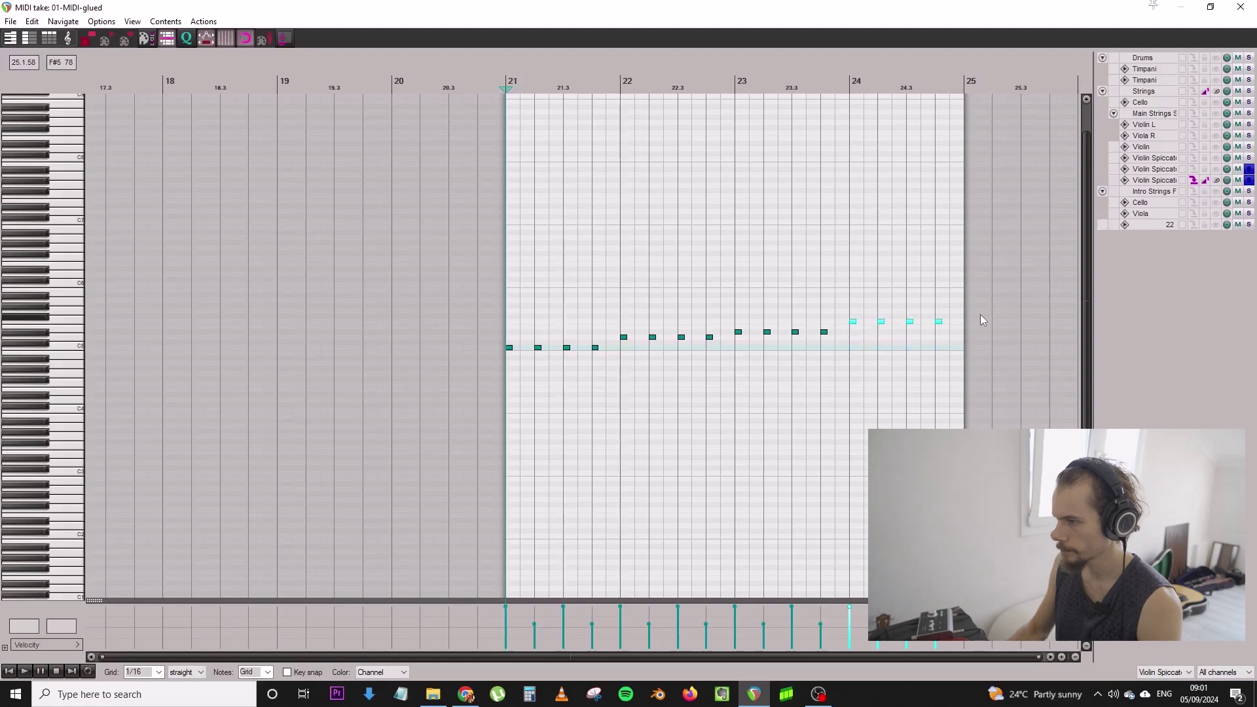
key("space")
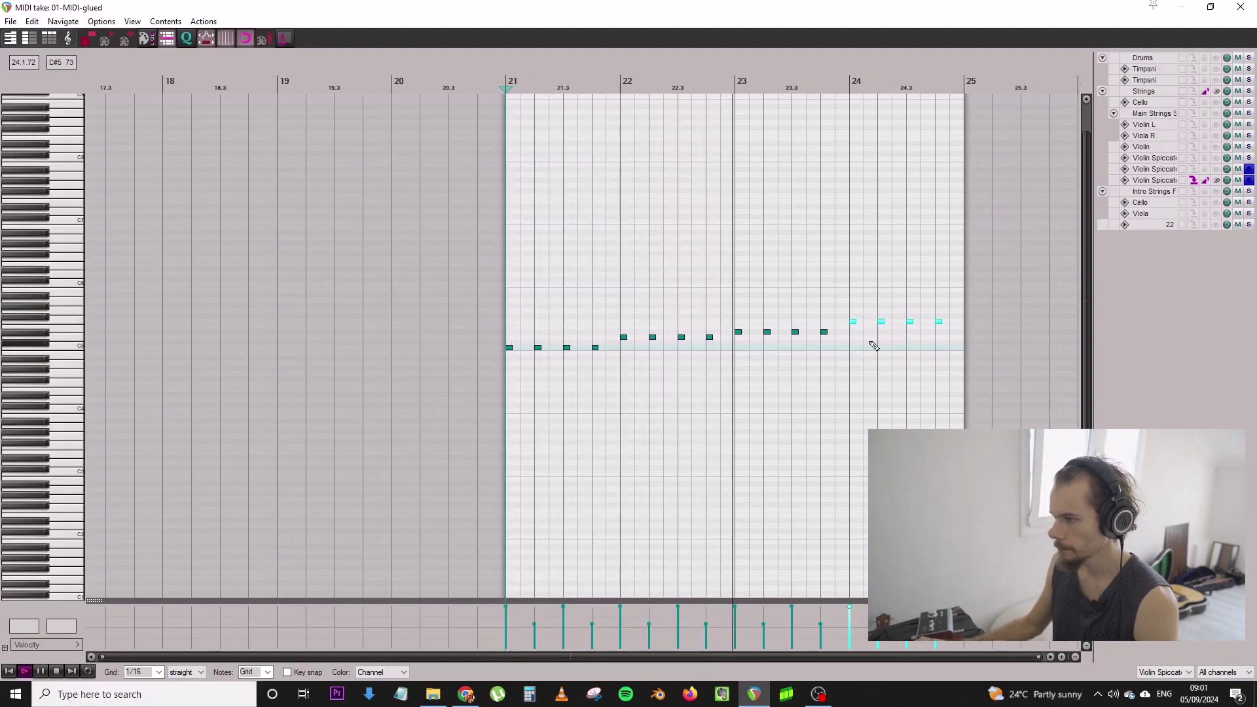
Stop playback, close the MIDI editor and unsolo the two lower Violin Spiccato tracks
key("Escape")
scroll(912, 397, "down", 2)
scroll(932, 380, "down", 3)
scroll(932, 377, "down", 2)
key("space")
scroll(843, 390, "down", 2)
scroll(785, 368, "up", 4)
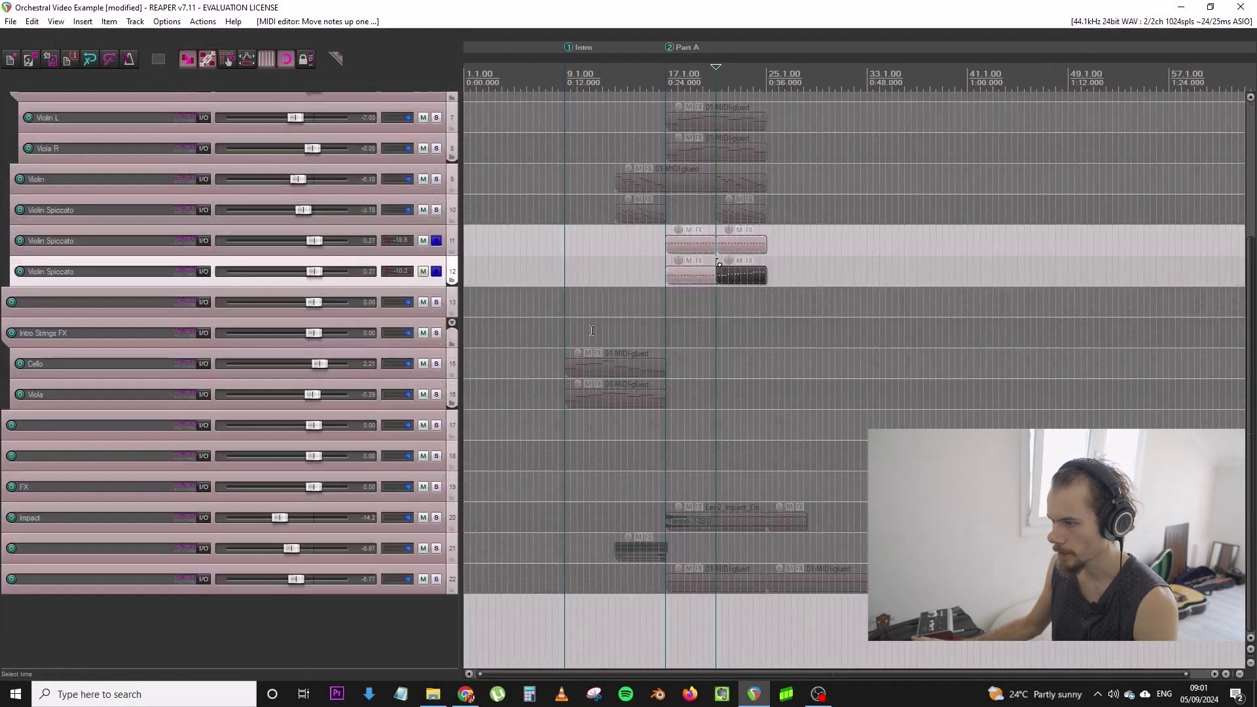
left_click(435, 271)
left_click(437, 242)
Split the items on all tracks at bar 21
scroll(452, 247, "down", 2)
scroll(457, 247, "up", 3)
left_click(716, 181)
key("ctrl+a")
key("s")
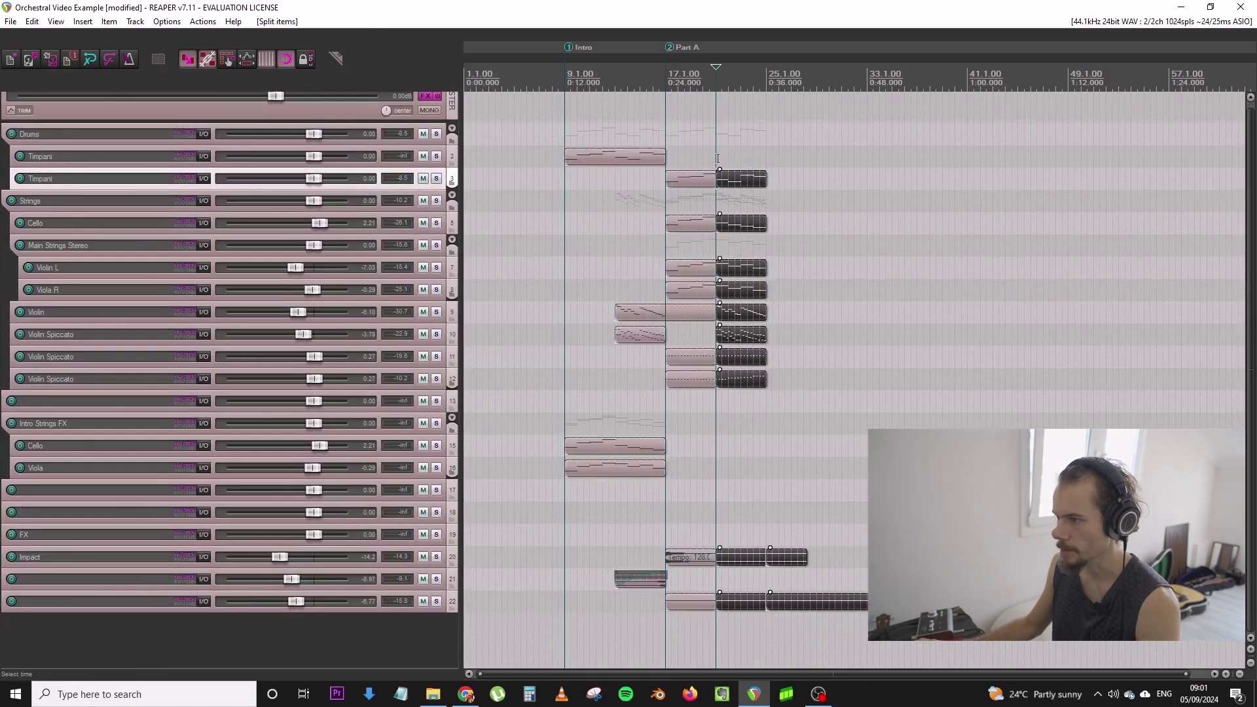
In the second Timpani track's item starting at bar 21, delete the stray note fragment at its very start
left_click(722, 158)
double_click(729, 181)
scroll(519, 236, "up", 3)
left_click(509, 241)
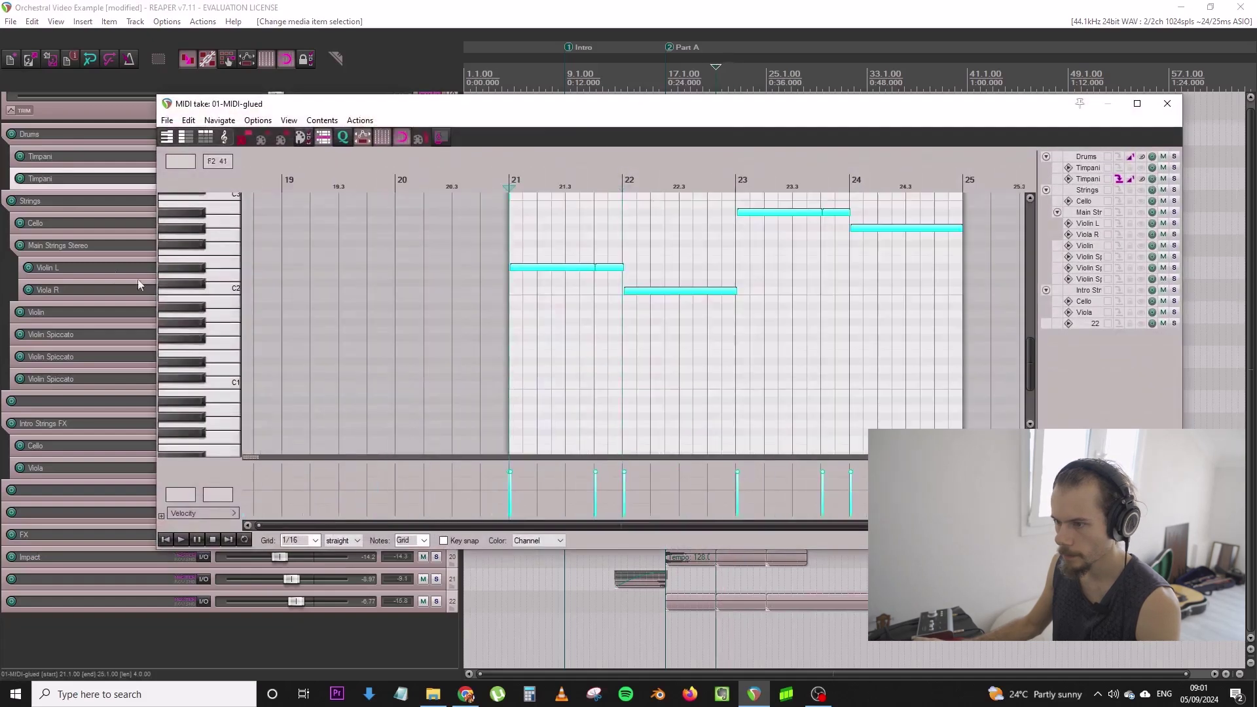
scroll(173, 270, "up", 3)
scroll(625, 278, "up", 6)
left_click_drag(667, 280, 625, 259)
key("Delete")
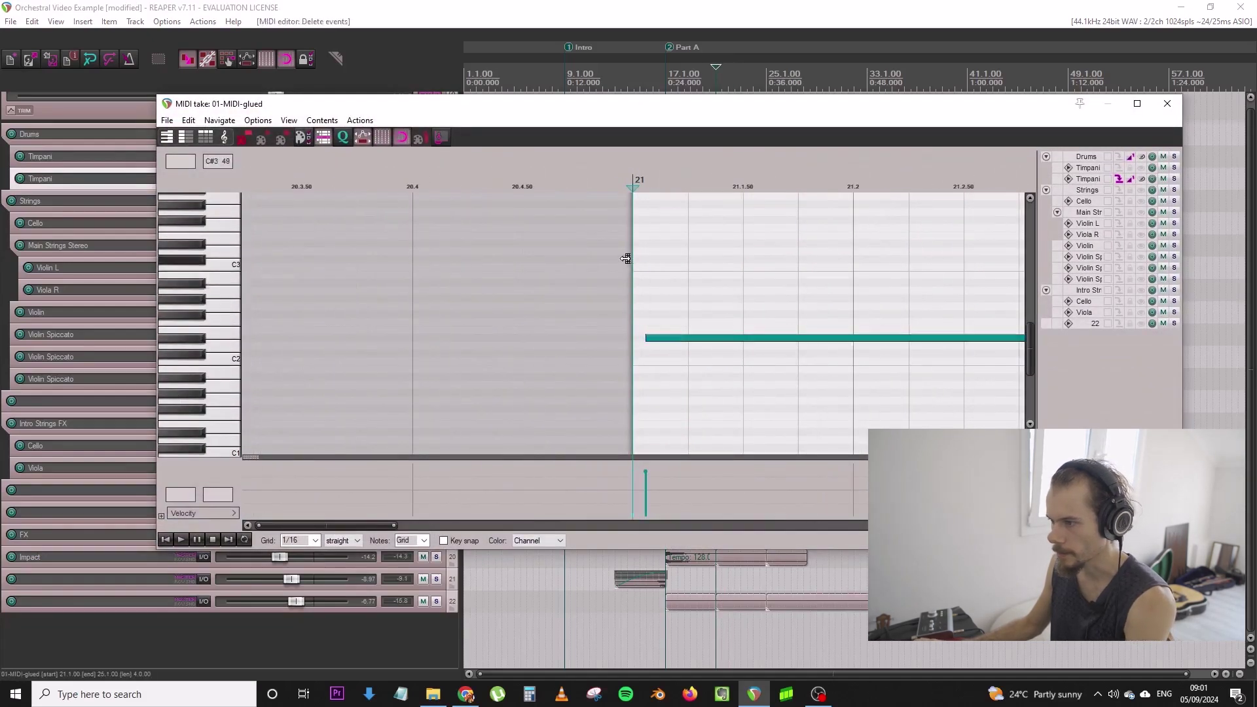
left_click(1165, 104)
Duplicate the bar 21 to 24 items of all tracks directly after themselves, at bar 25
scroll(845, 303, "up", 3)
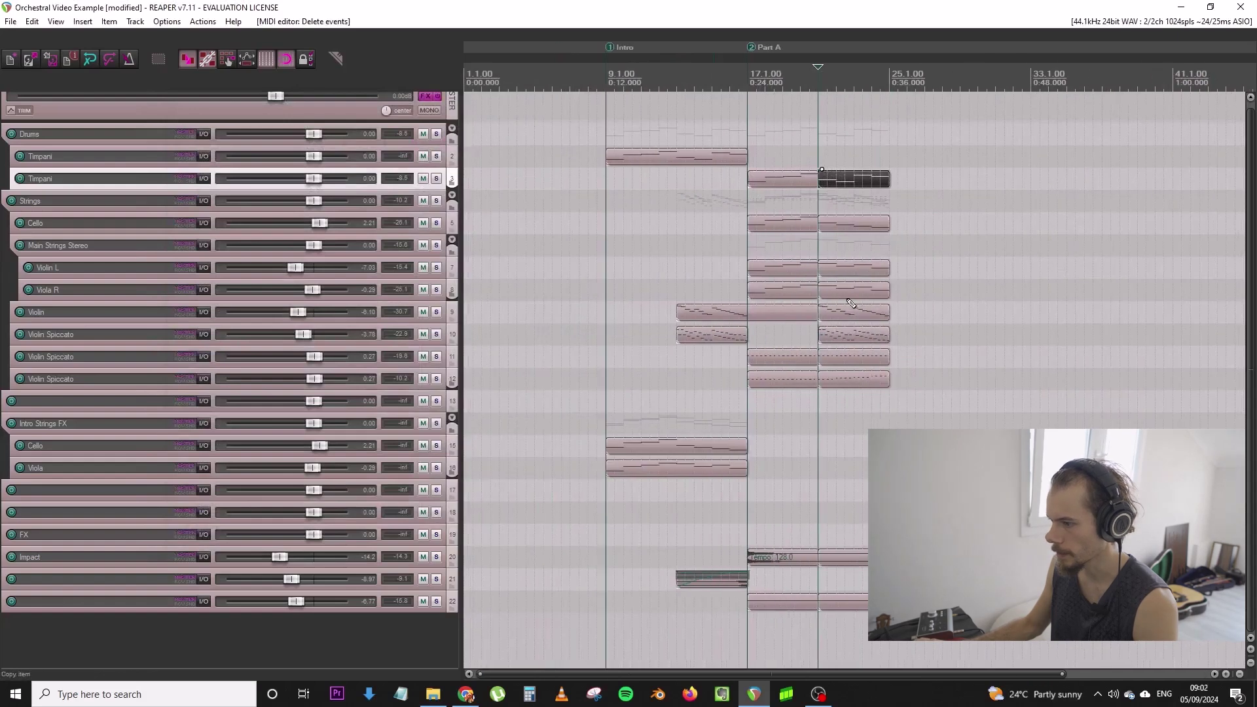
left_click_drag(944, 631, 825, 179)
key("ctrl+d")
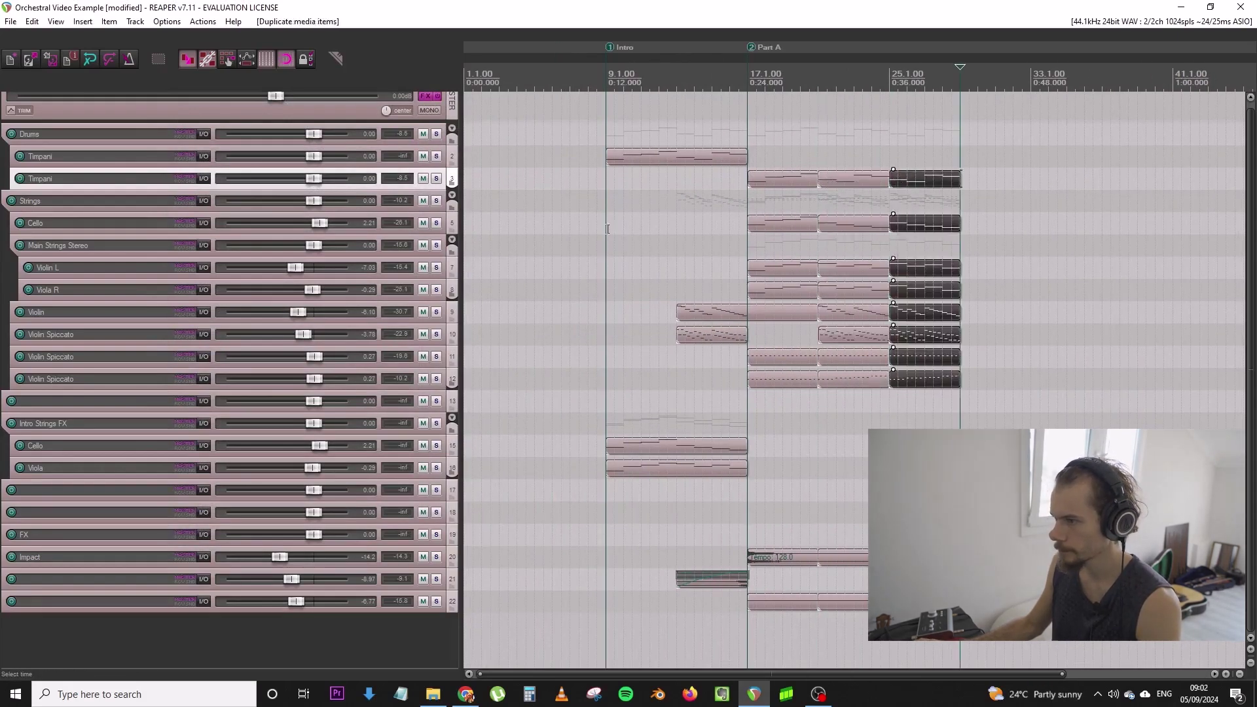
Rename track 21, below Impact, as Riser
left_click(607, 230)
scroll(636, 288, "down", 2)
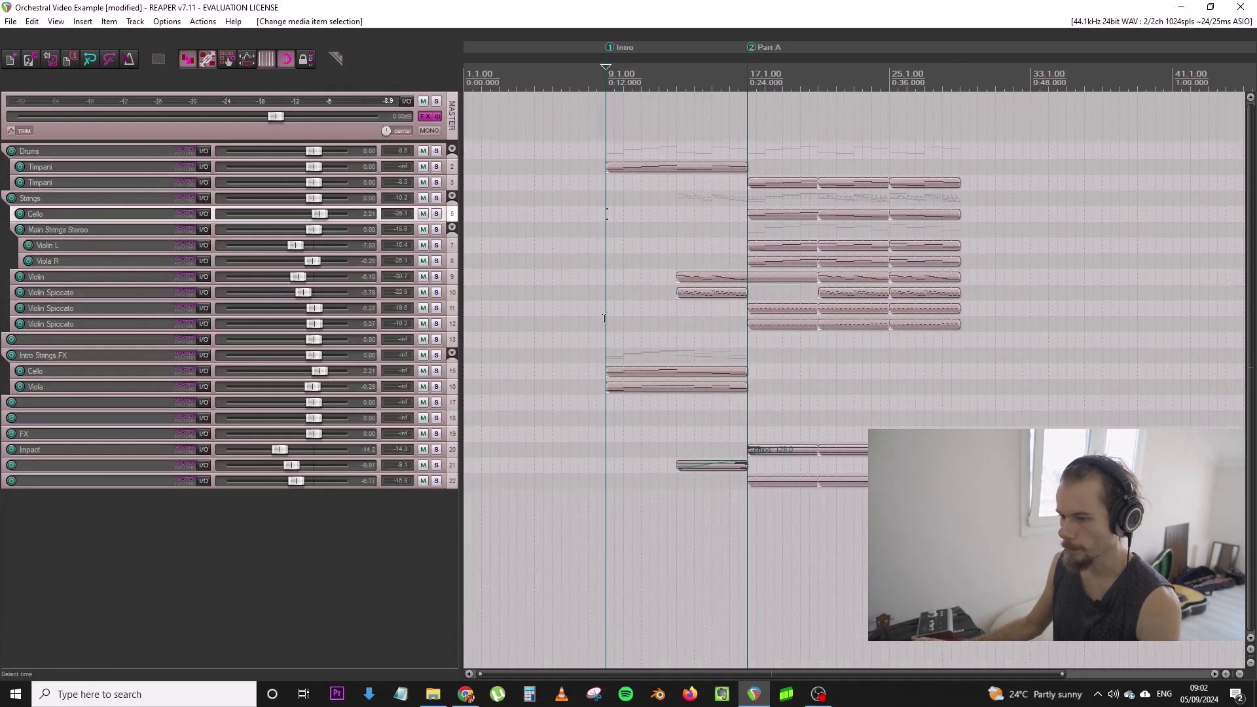
double_click(91, 466)
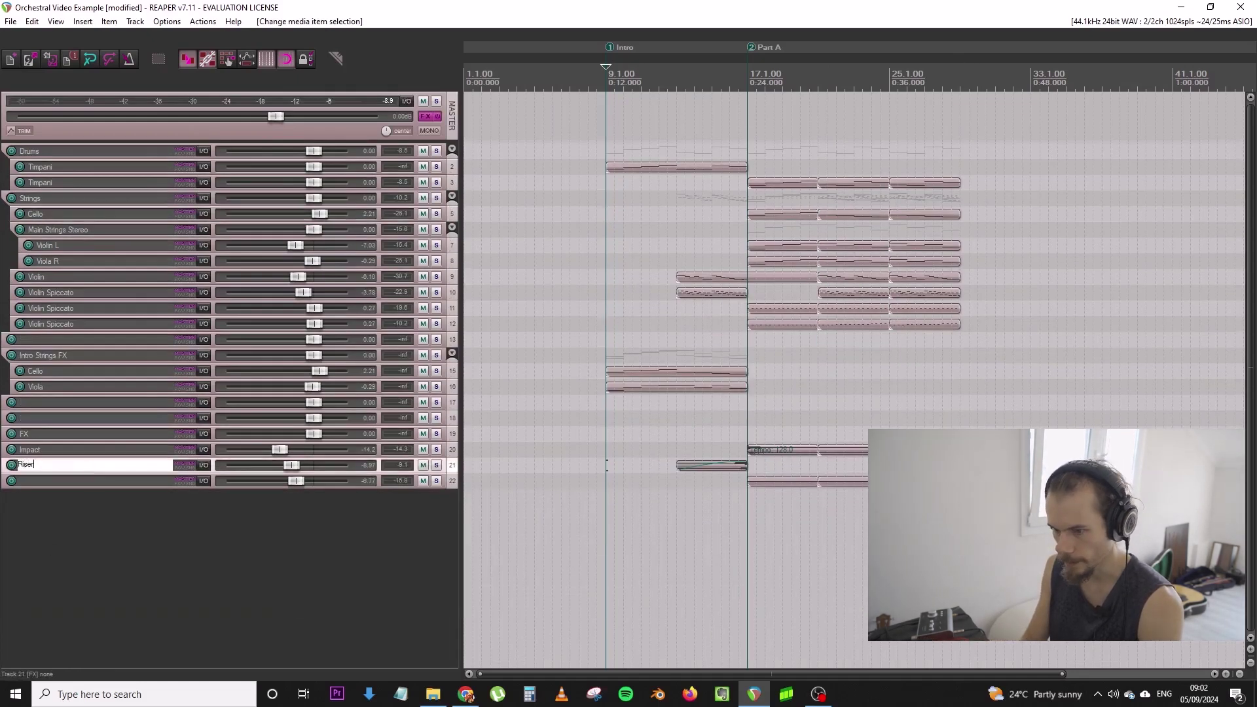
key("Return")
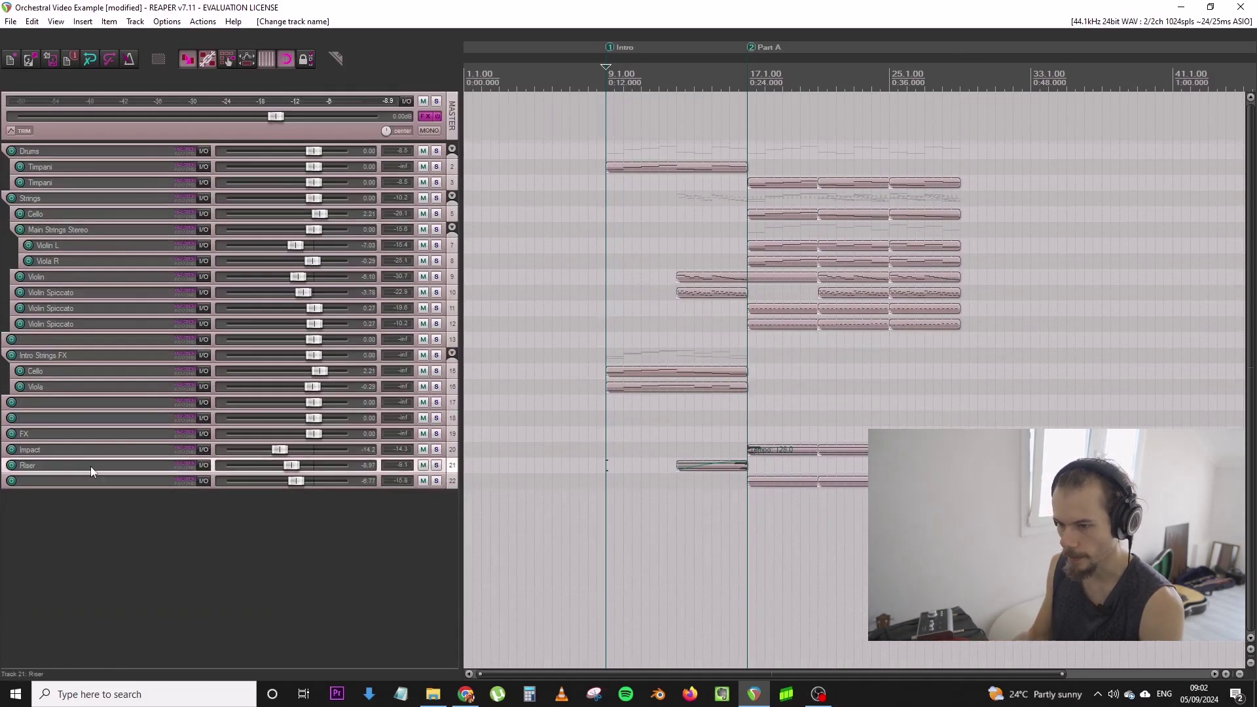
Audition the Riser track soloed from bar 13
left_click(677, 436)
left_click(436, 465)
key("space")
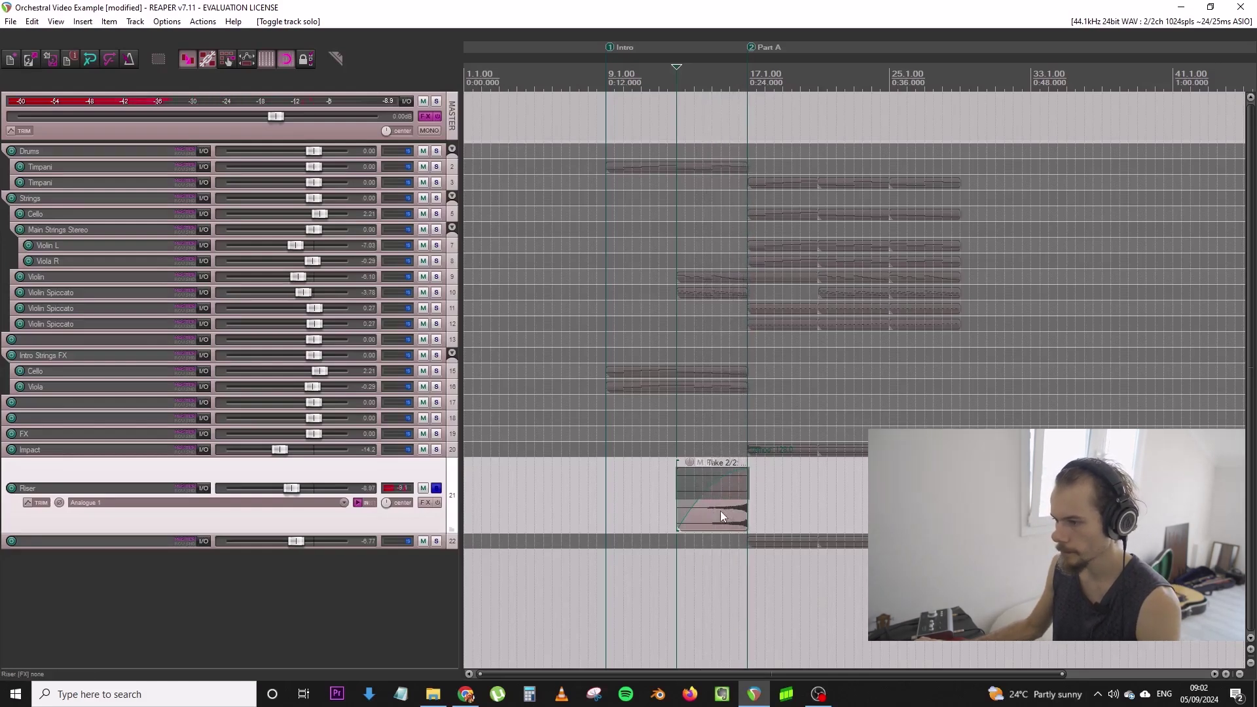
left_click(738, 429)
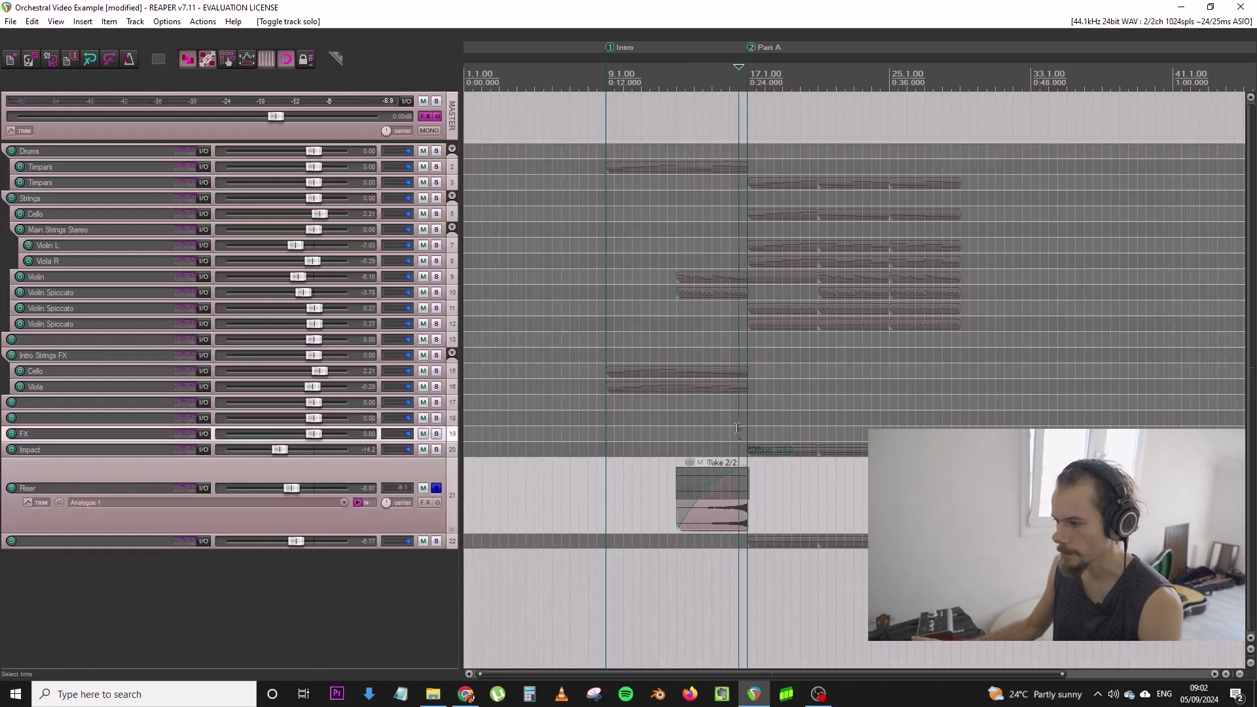
Audition the Impact track with and without the Riser going into Part A, then play the full mix from bar 13
scroll(738, 430, "up", 2)
left_click(436, 450)
key("space")
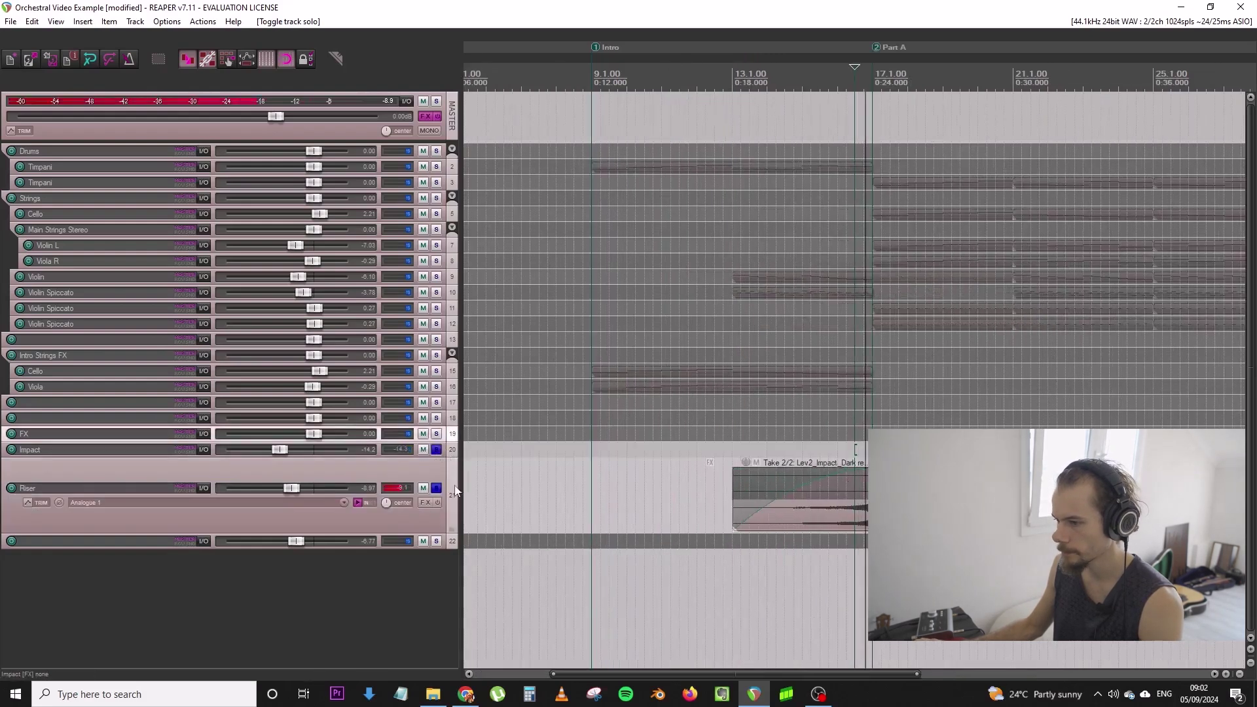
left_click(436, 487)
key("space")
key("space")
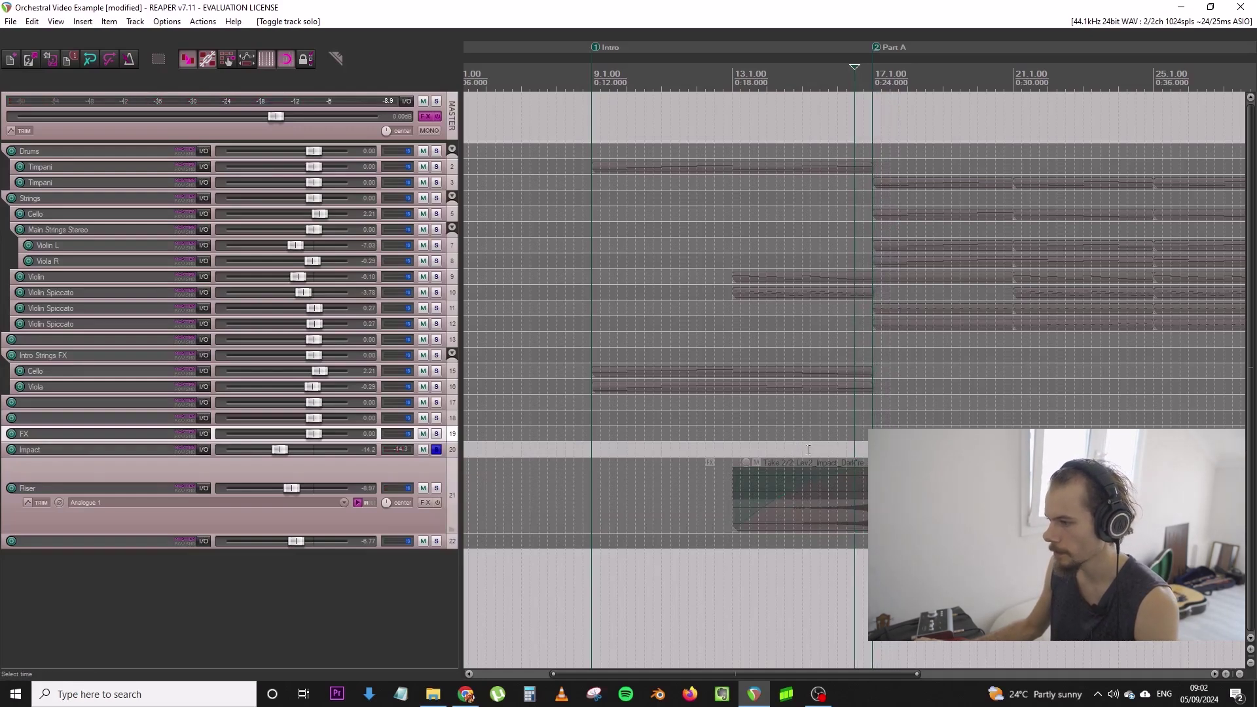
left_click(810, 449)
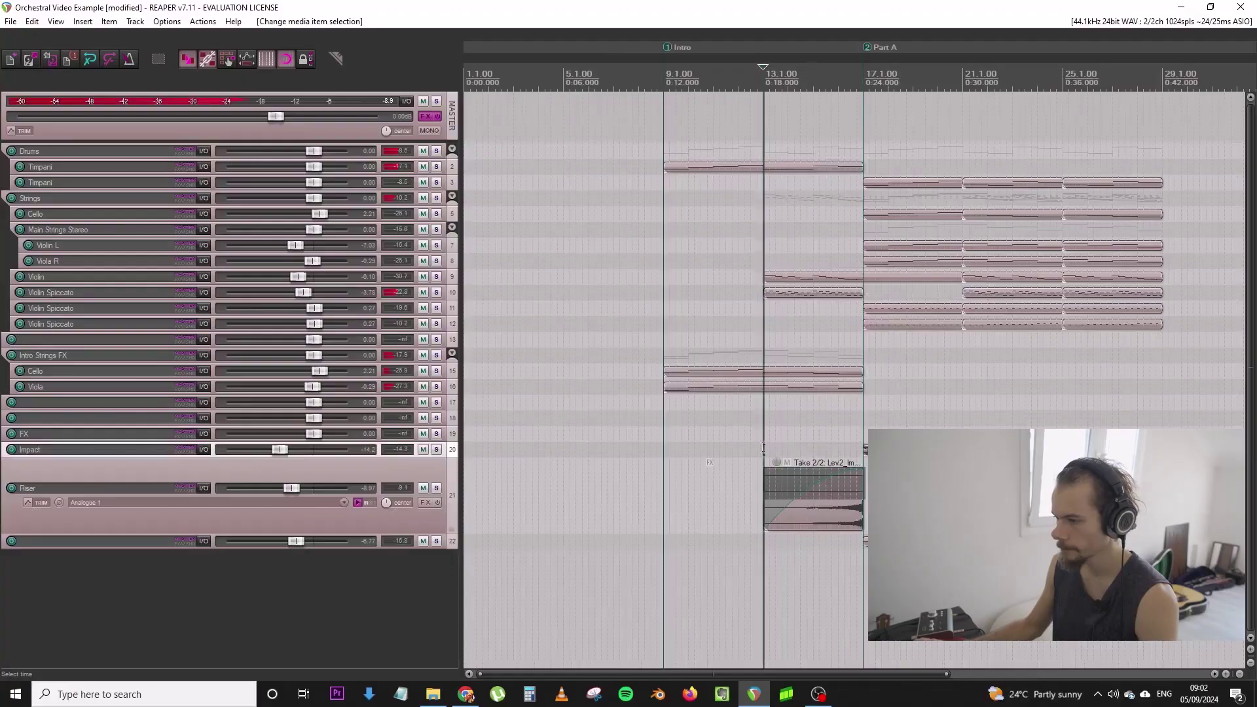
key("space")
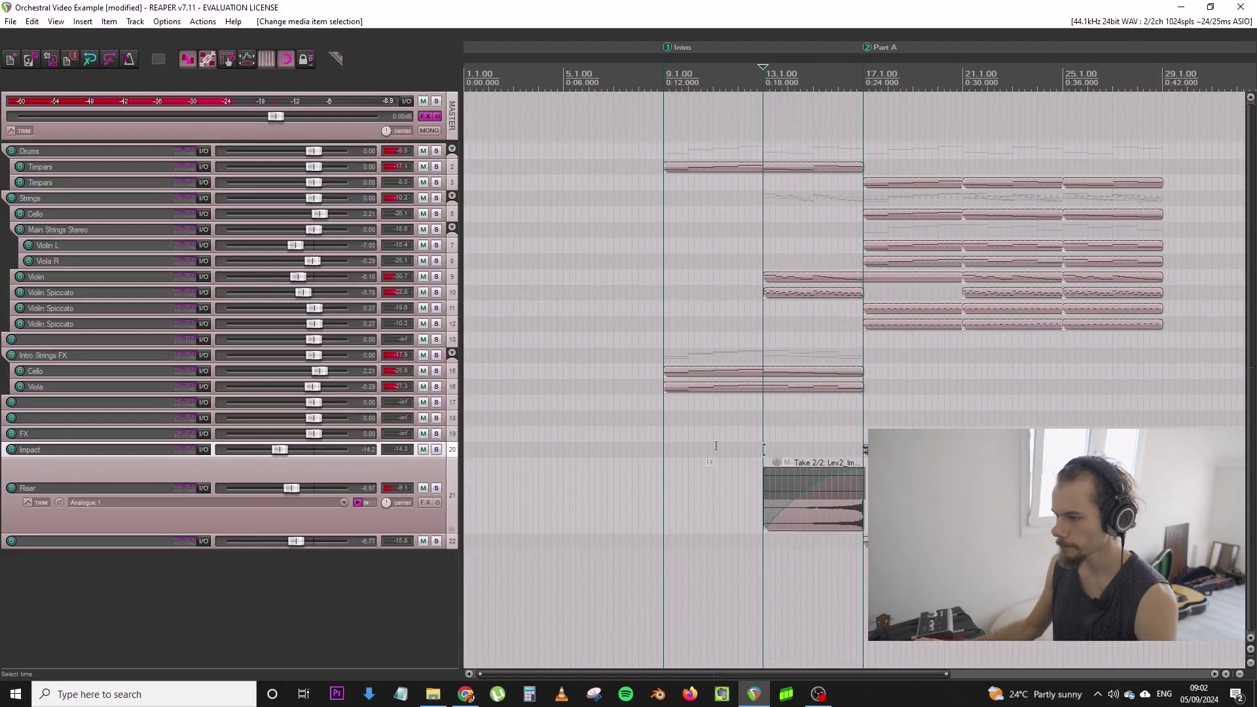
Place the edit cursor at the Intro marker and save the project
left_click(664, 435)
left_click(10, 21)
left_click(77, 81)
While playing from the Intro, set the first Violin Spiccato track to -5.43 dB and unnamed track 22 to -6.04 dB
scroll(886, 319, "down", 2)
key("space")
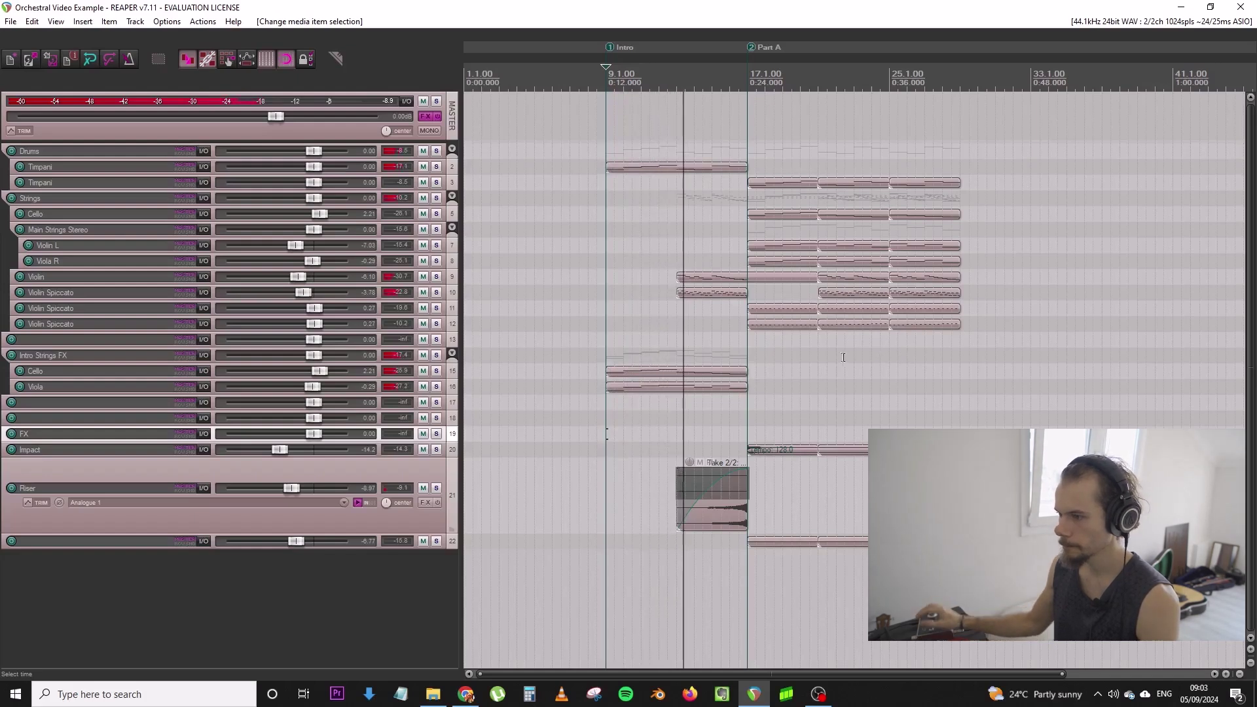
left_click_drag(306, 291, 303, 295)
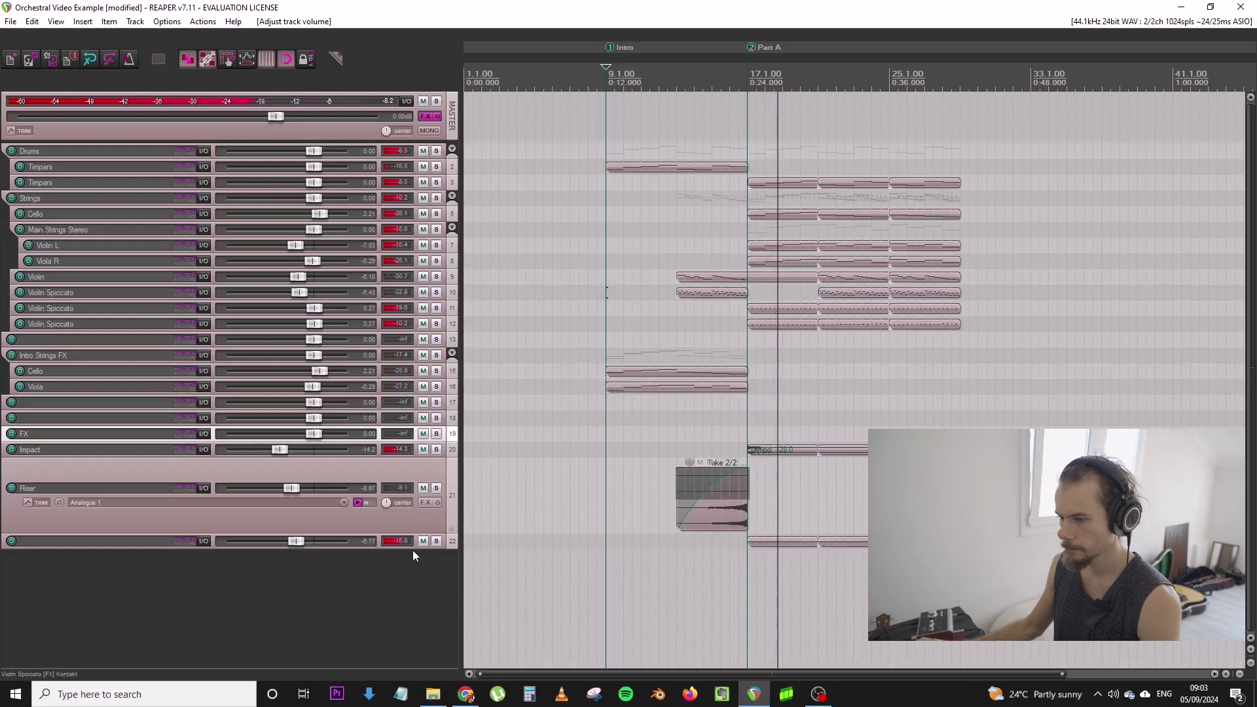
left_click_drag(415, 549, 419, 597)
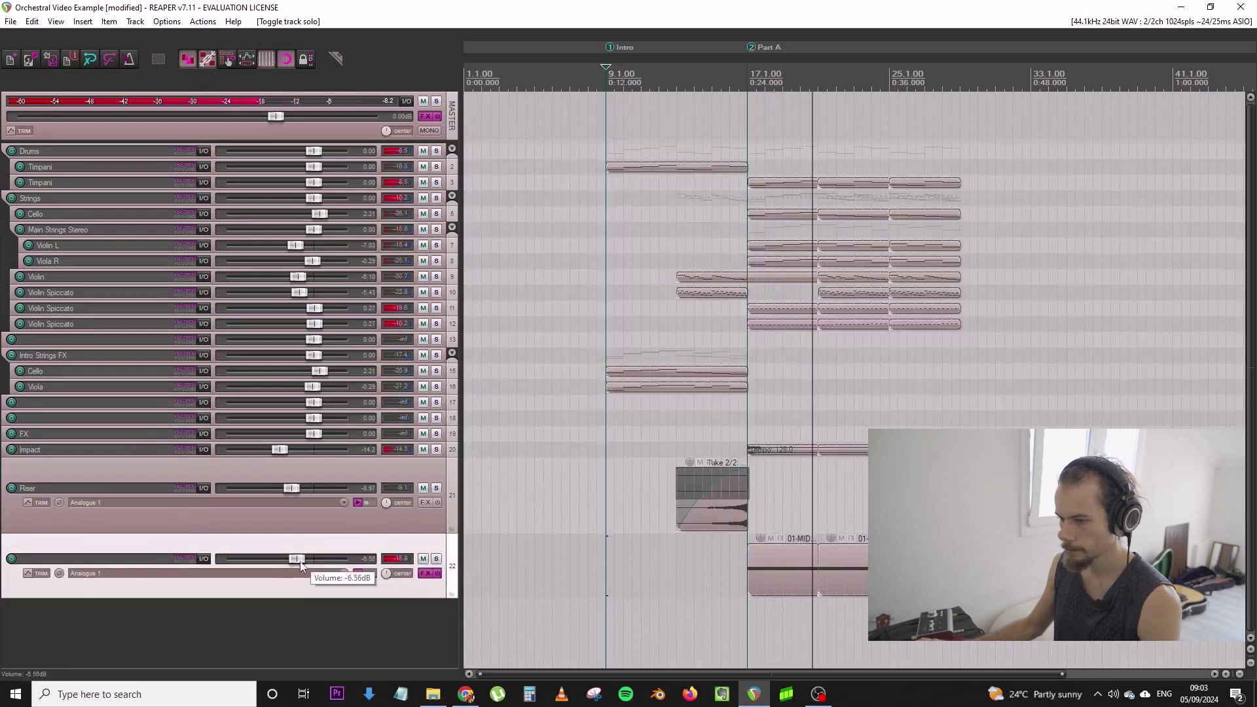
left_click_drag(300, 560, 301, 562)
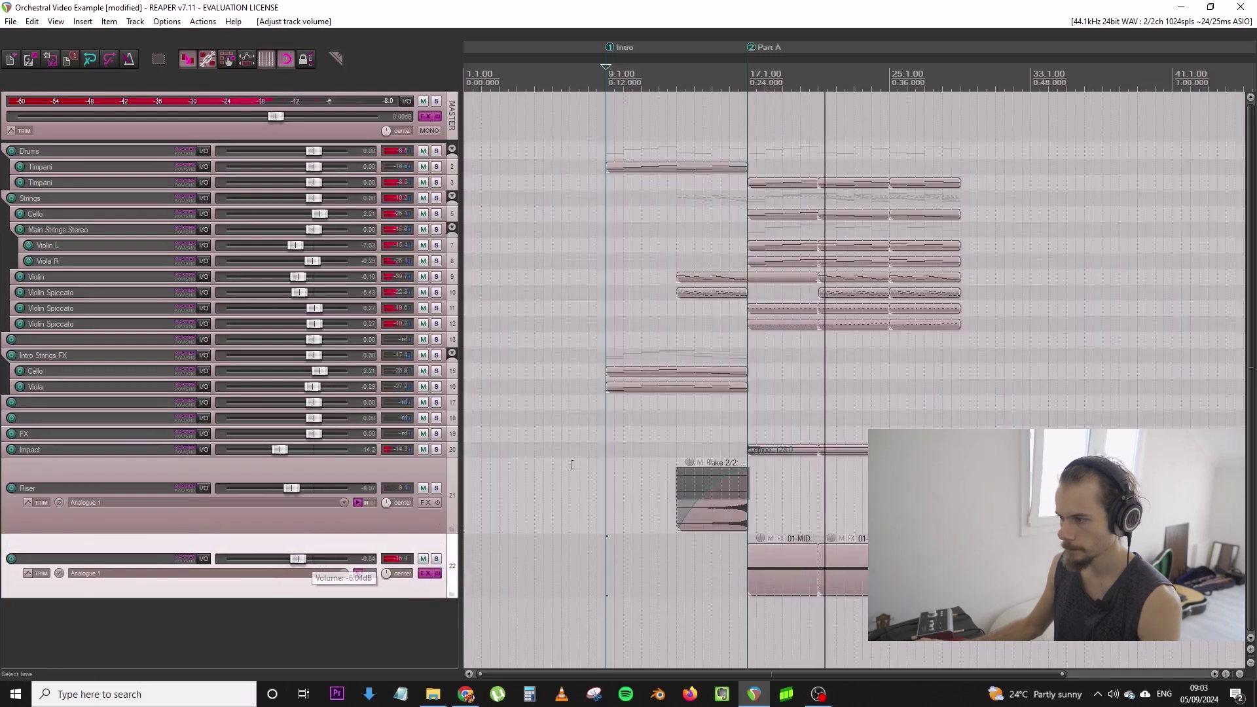
Check the first Violin Spiccato track's solo during playback, then delete its duplicated item at bar 25
left_click_drag(440, 300, 441, 349)
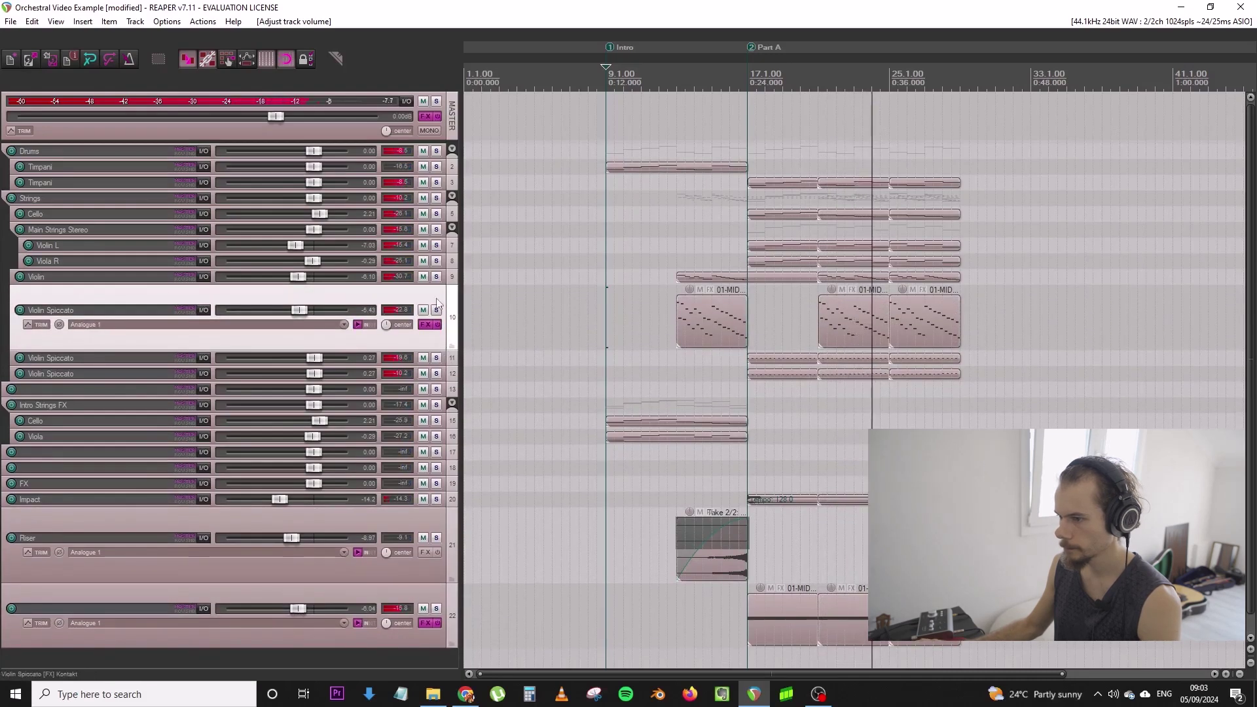
left_click(436, 310)
left_click(436, 310)
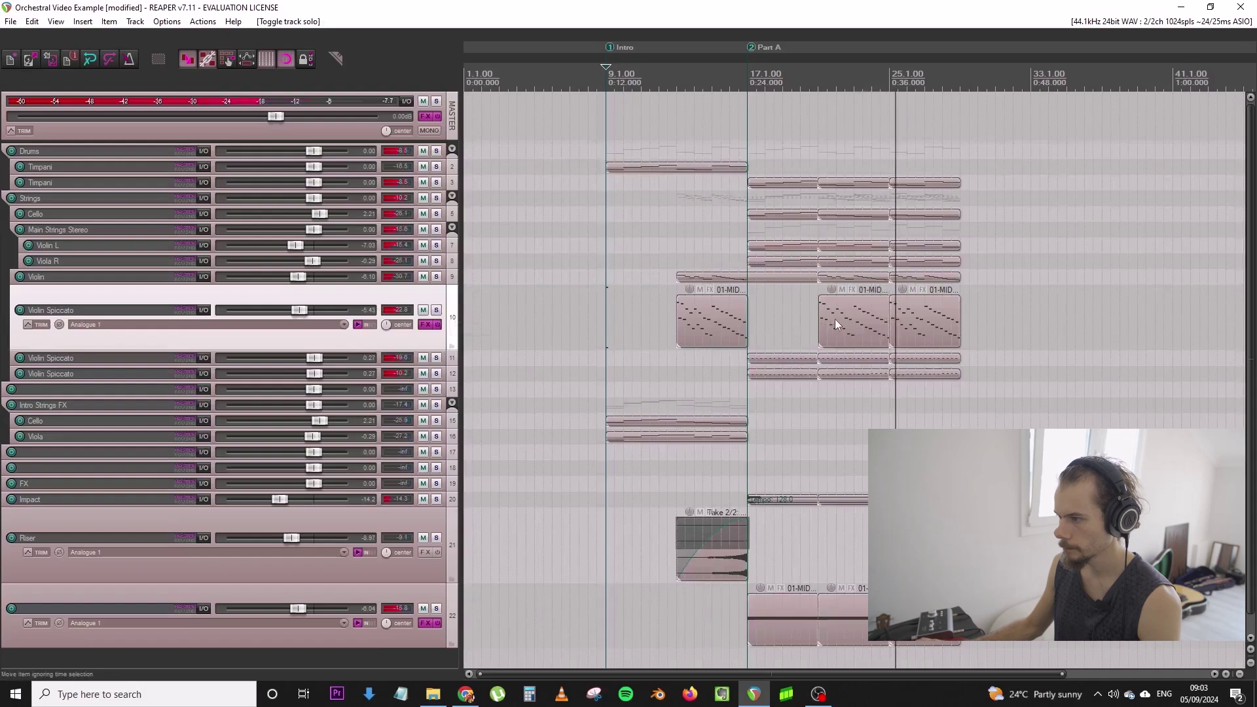
left_click(921, 321)
key("Delete")
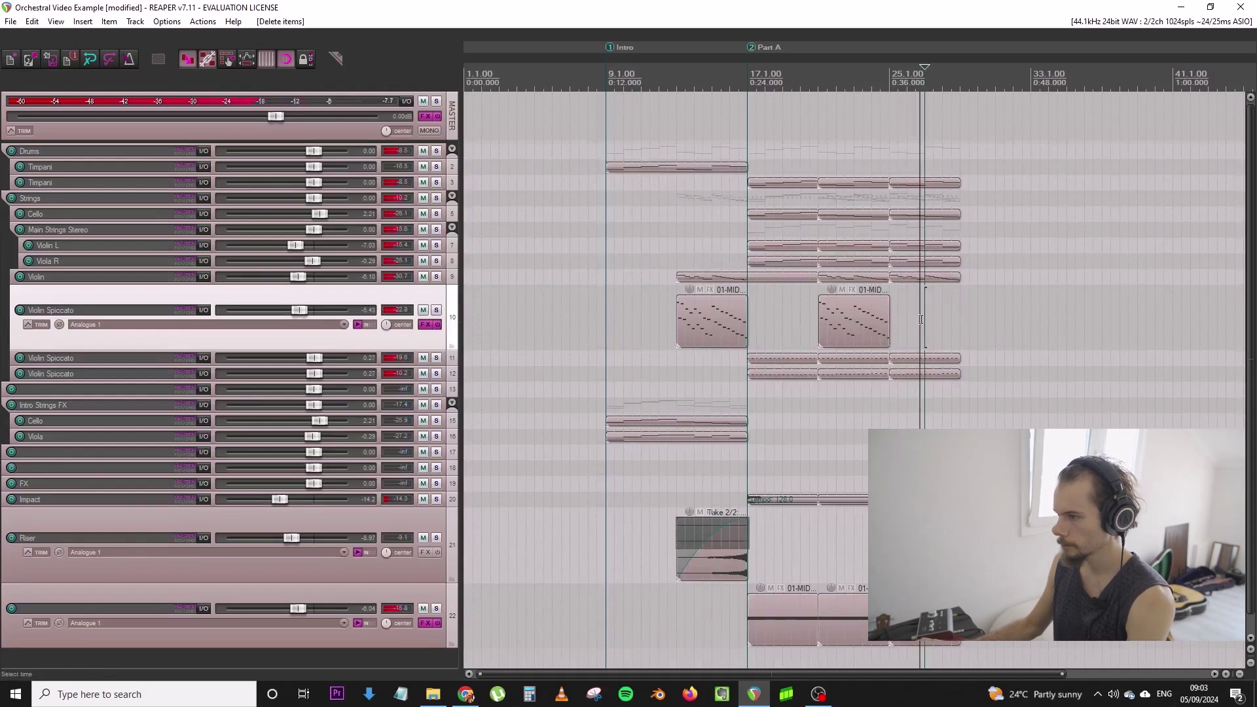
Delete the remaining items from bar 25 onwards on all tracks
scroll(917, 317, "down", 2)
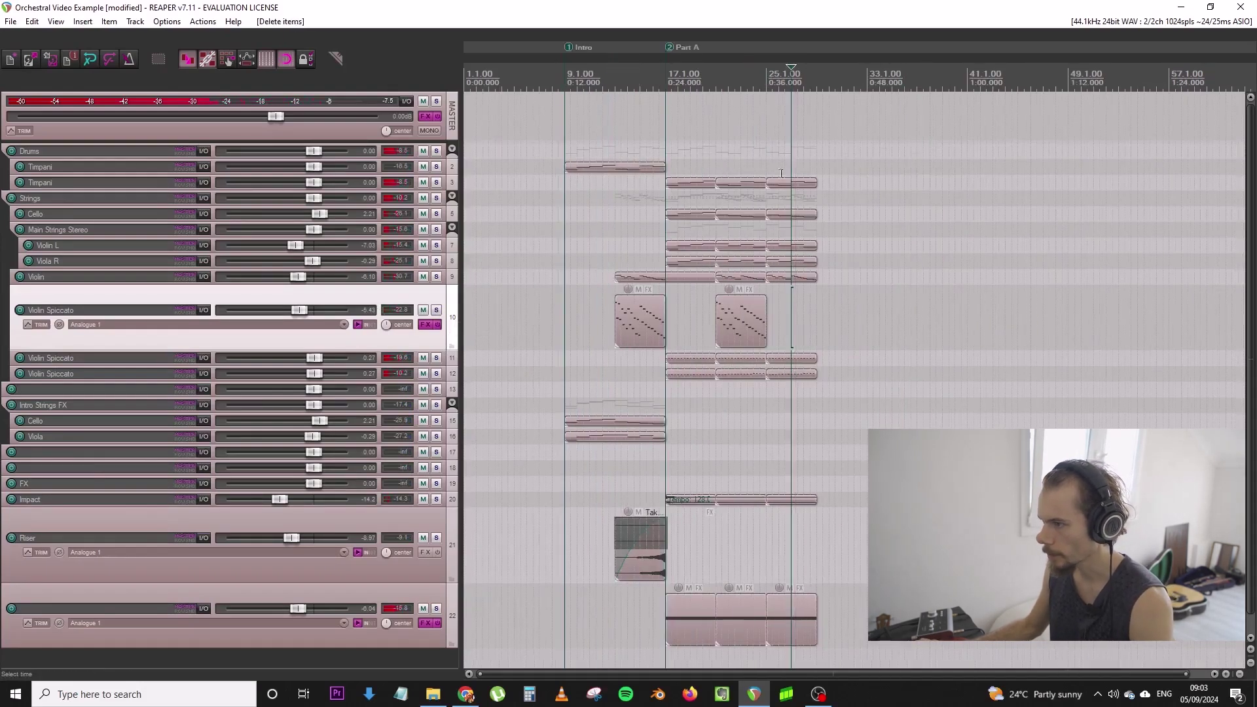
left_click_drag(776, 169, 868, 460)
key("Delete")
left_click_drag(772, 486, 828, 627)
key("Delete")
Split the Violin item at bar 17 and duplicate all Part A items of bars 17 to 24 to bar 25
mouse_move(830, 632)
left_mouse_down()
mouse_move(678, 380)
mouse_move(670, 172)
mouse_move(688, 257)
left_mouse_up()
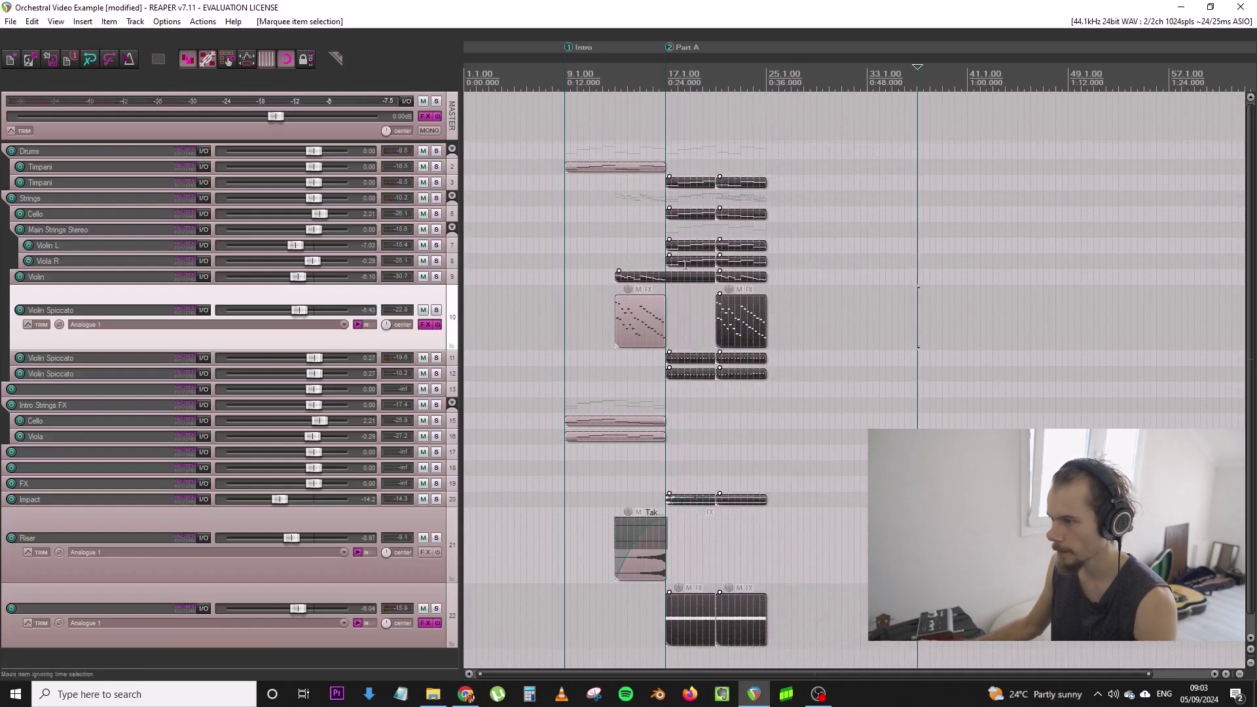
left_click(666, 281)
key("s")
left_click_drag(666, 163, 851, 620)
key("ctrl+d")
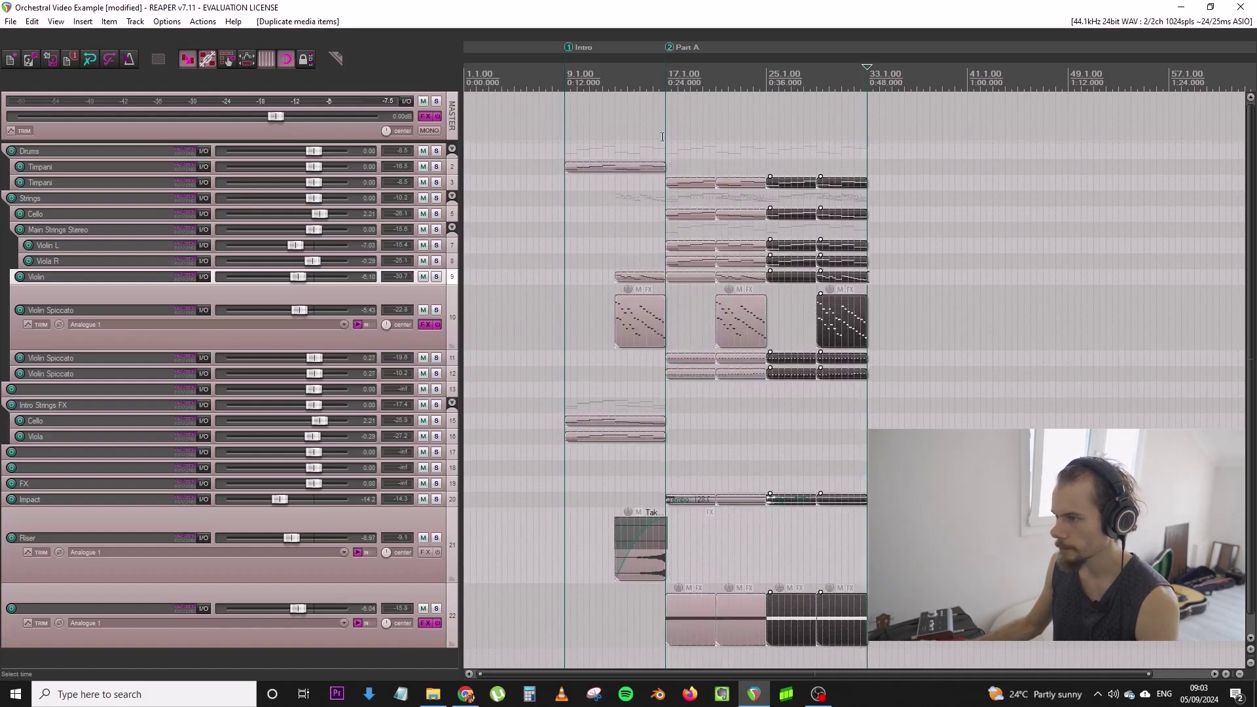
Play from Part A with taller tracks and set the lowest Violin Spiccato track's volume to -4.82 dB
left_click(665, 136)
key("space")
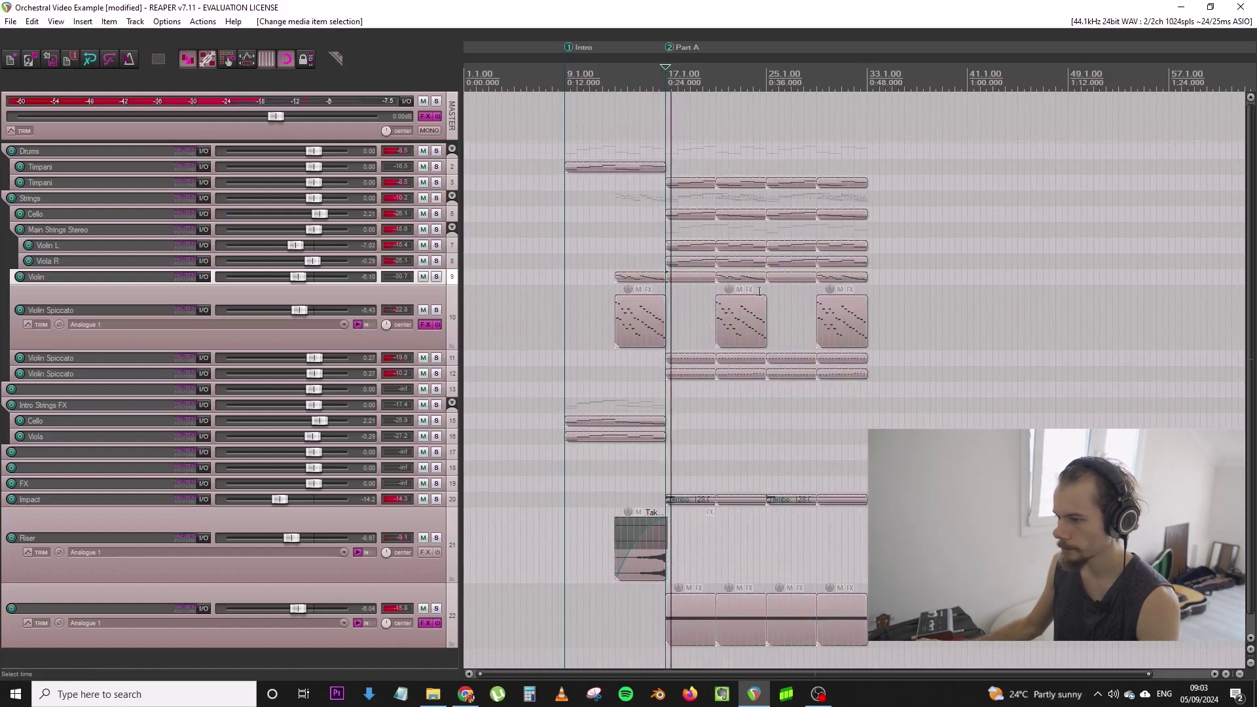
scroll(768, 290, "up", 2)
key("grave")
left_click(439, 353)
left_click(436, 353)
left_click_drag(316, 354, 302, 354)
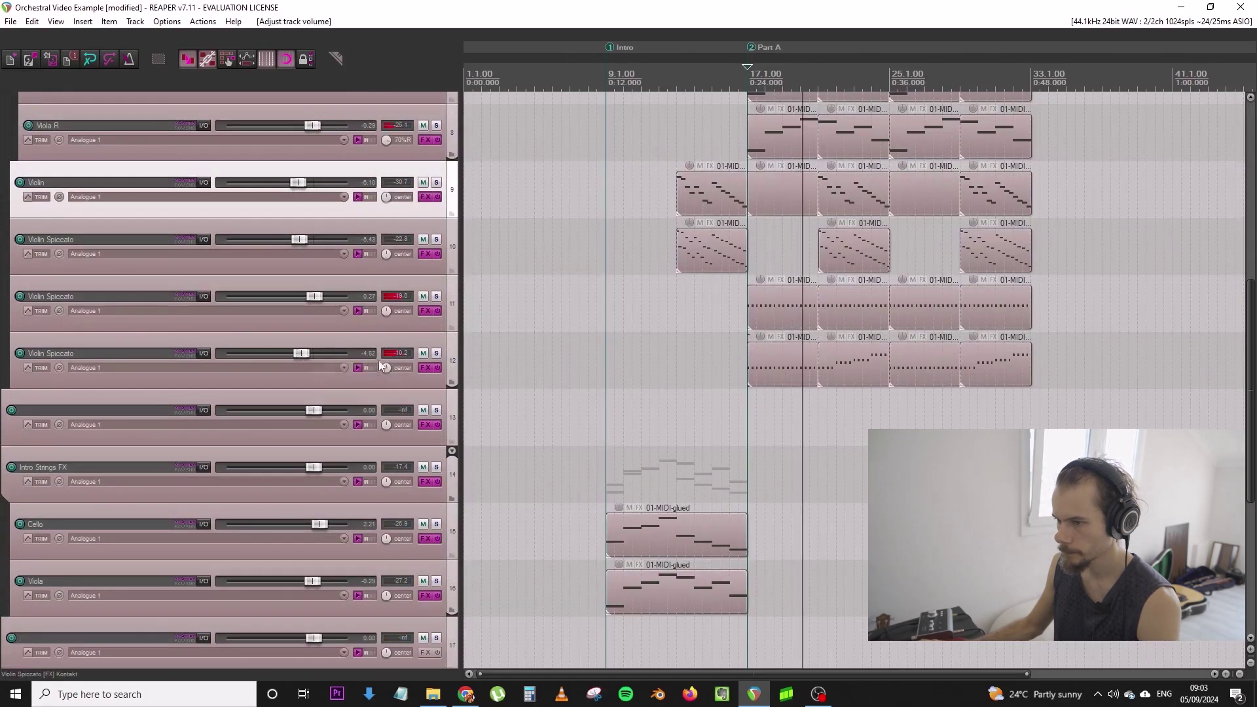
Pan the two lower Violin Spiccato tracks 40% left and 40% right, and lower them together to -0.47 and -5.56 dB
left_click_drag(386, 311, 386, 344)
left_click(388, 338)
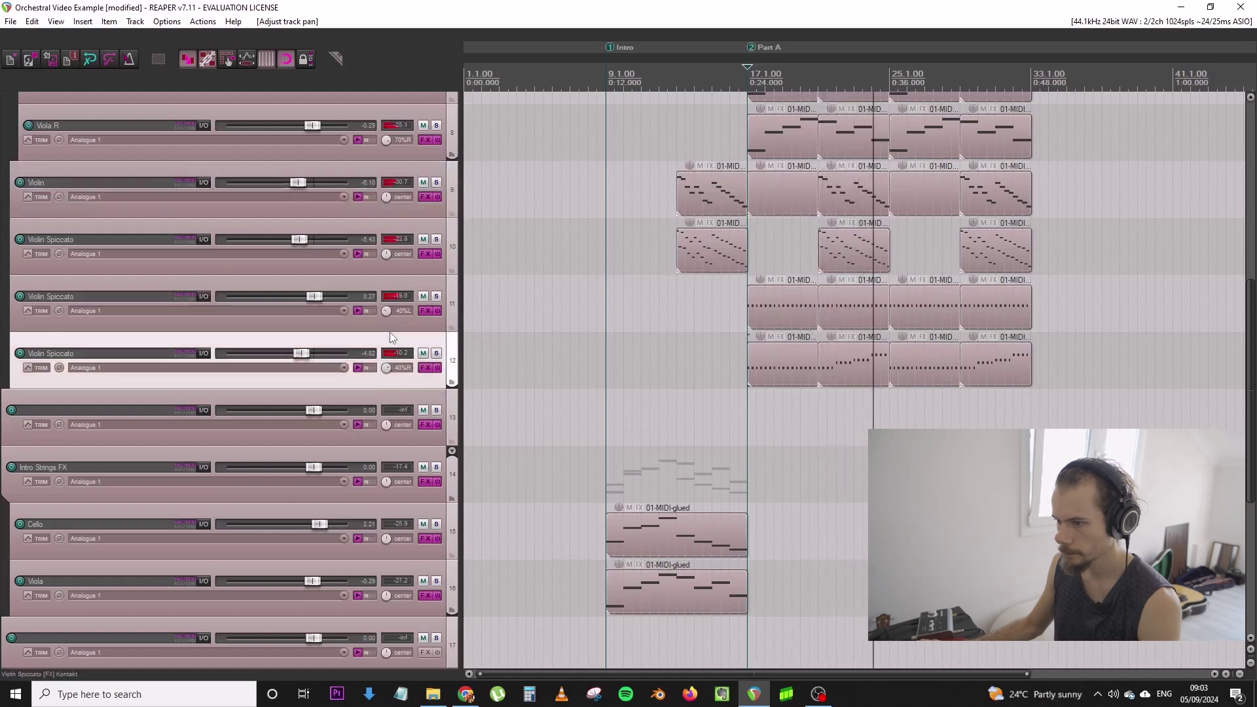
left_click(355, 323, "ctrl")
left_click_drag(324, 304, 321, 304)
scroll(794, 282, "up", 1)
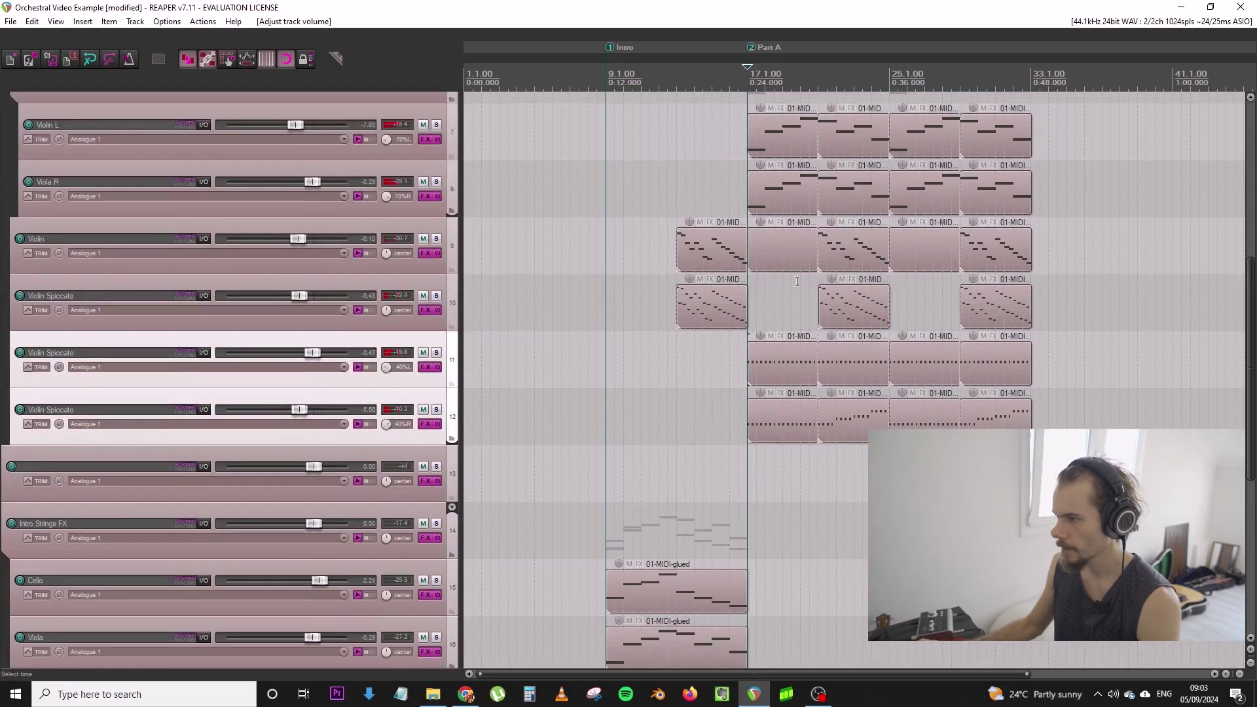
Audition the first Violin Spiccato track soloed from bar 21
left_click(817, 281)
scroll(817, 282, "up", 6)
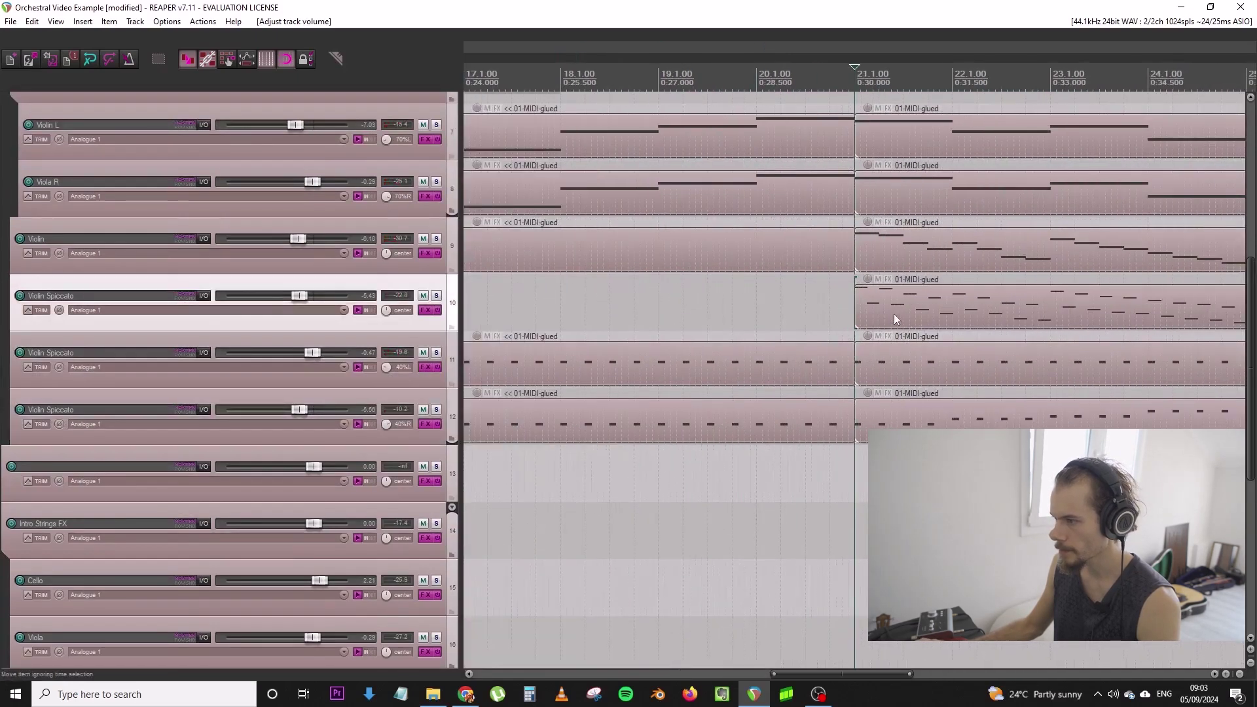
left_click(894, 313)
left_click(436, 296)
left_click(844, 281)
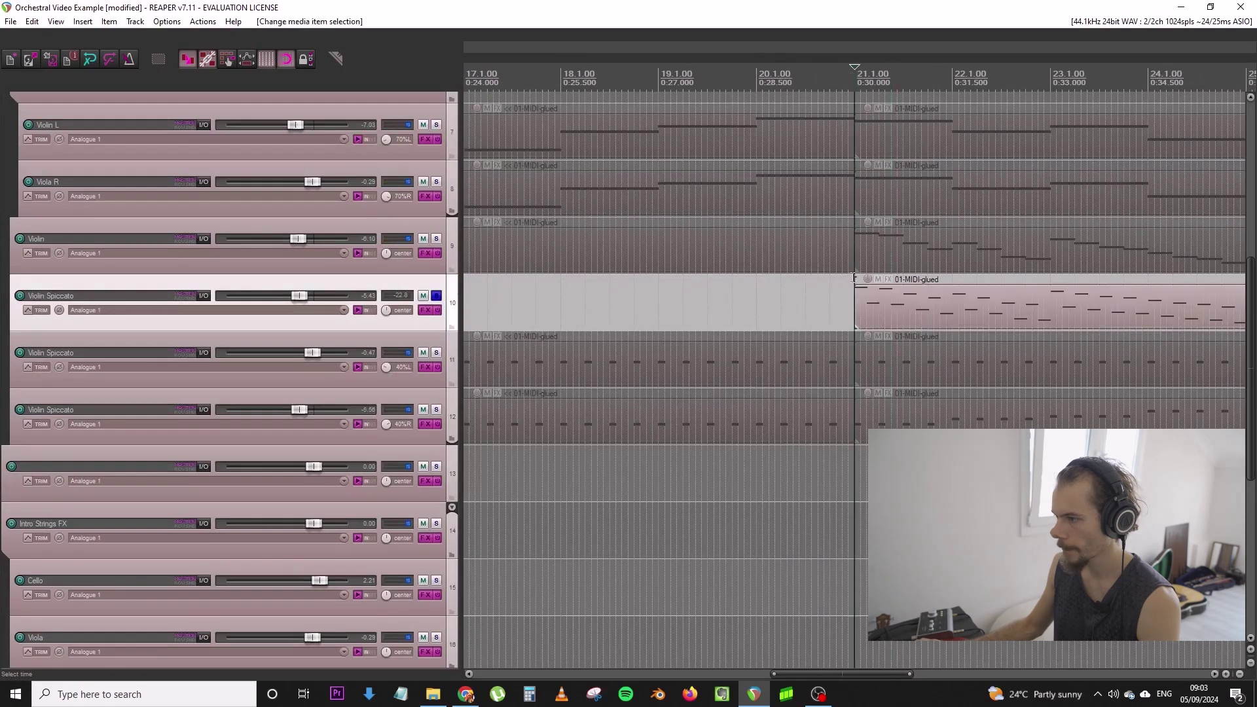
scroll(858, 291, "down", 4)
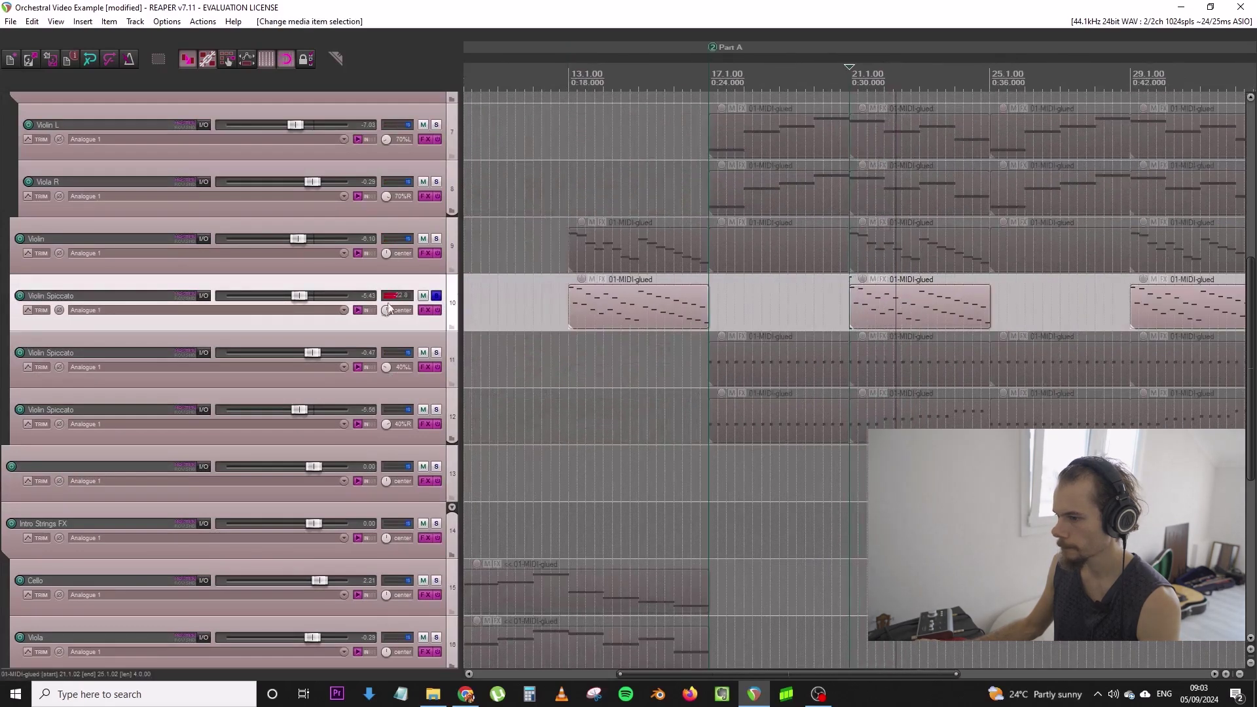
Delete the lower-line notes of bars 21 to 24 from the first Violin Spiccato track's bar 21 MIDI item
double_click(903, 312)
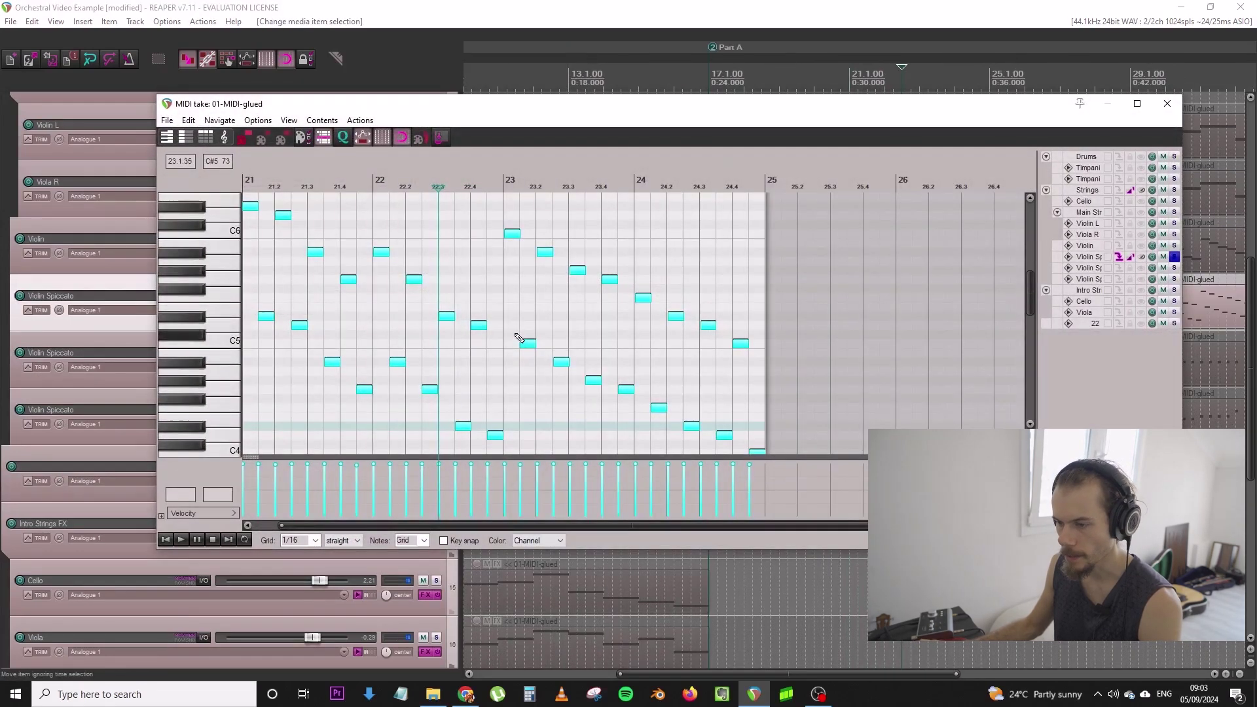
scroll(254, 273, "down", 1)
scroll(189, 269, "up", 4)
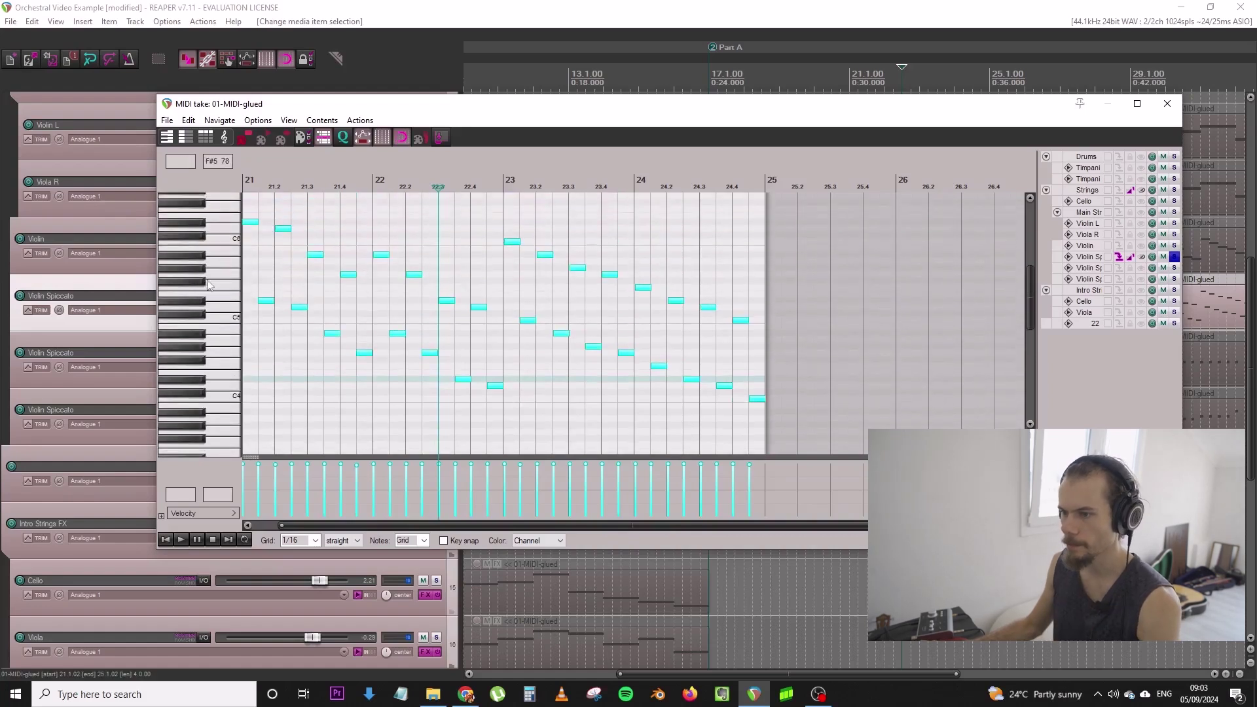
left_click_drag(313, 328, 314, 328)
left_click_drag(320, 316, 382, 374)
left_click_drag(388, 319, 440, 376)
left_click_drag(455, 360, 517, 406)
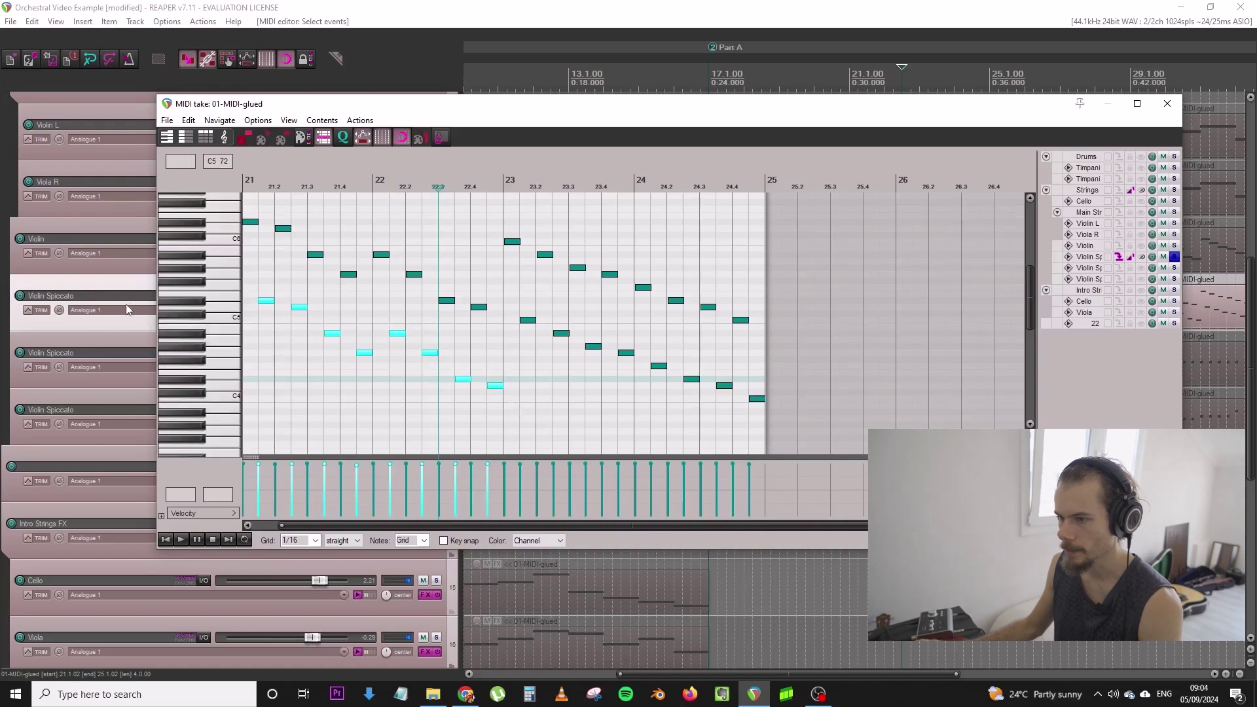
scroll(193, 315, "down", 1)
left_click_drag(519, 299, 619, 367)
left_click_drag(601, 328, 785, 425)
key("Delete")
Quantize all remaining notes in the item, play it back and close the MIDI editor
key("ctrl+a")
key("q")
left_click(674, 309)
key("space")
left_click(1168, 105)
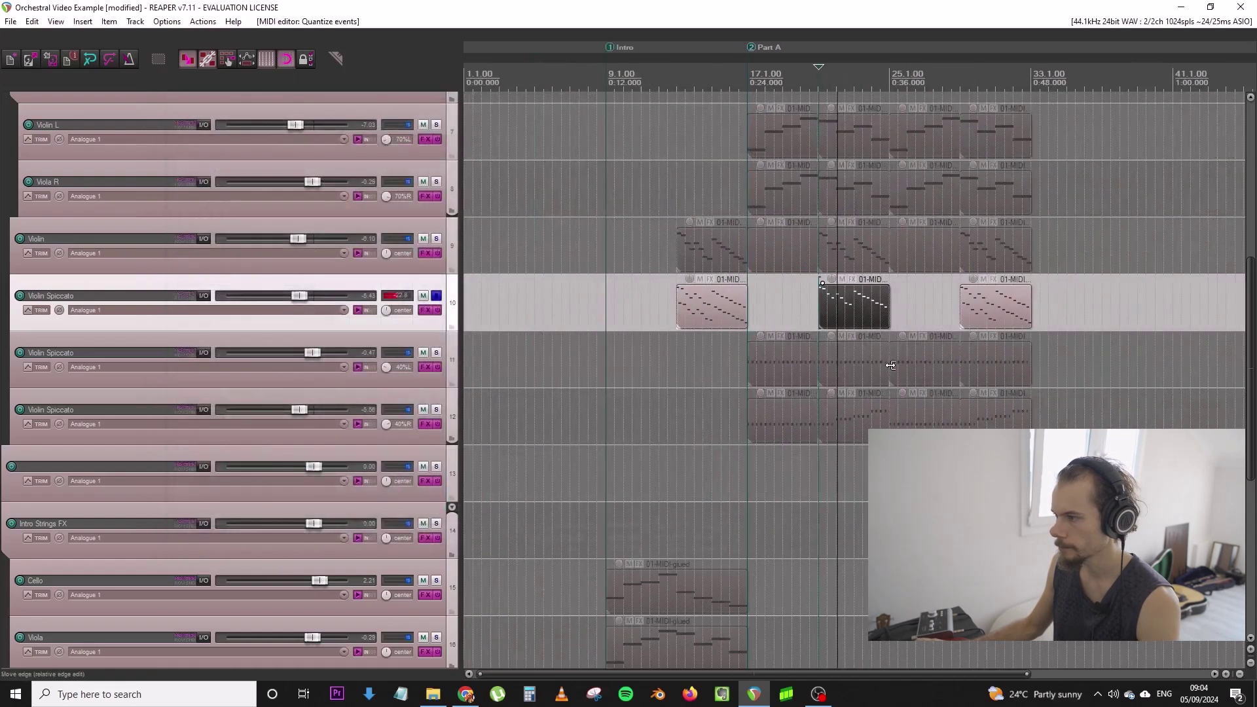
Replace the first Violin Spiccato track's bar 29 item with a copy of its bar 21 item and unsolo the track
left_click(966, 304)
key("Delete")
left_click_drag(871, 313, 1013, 312)
left_click(436, 296)
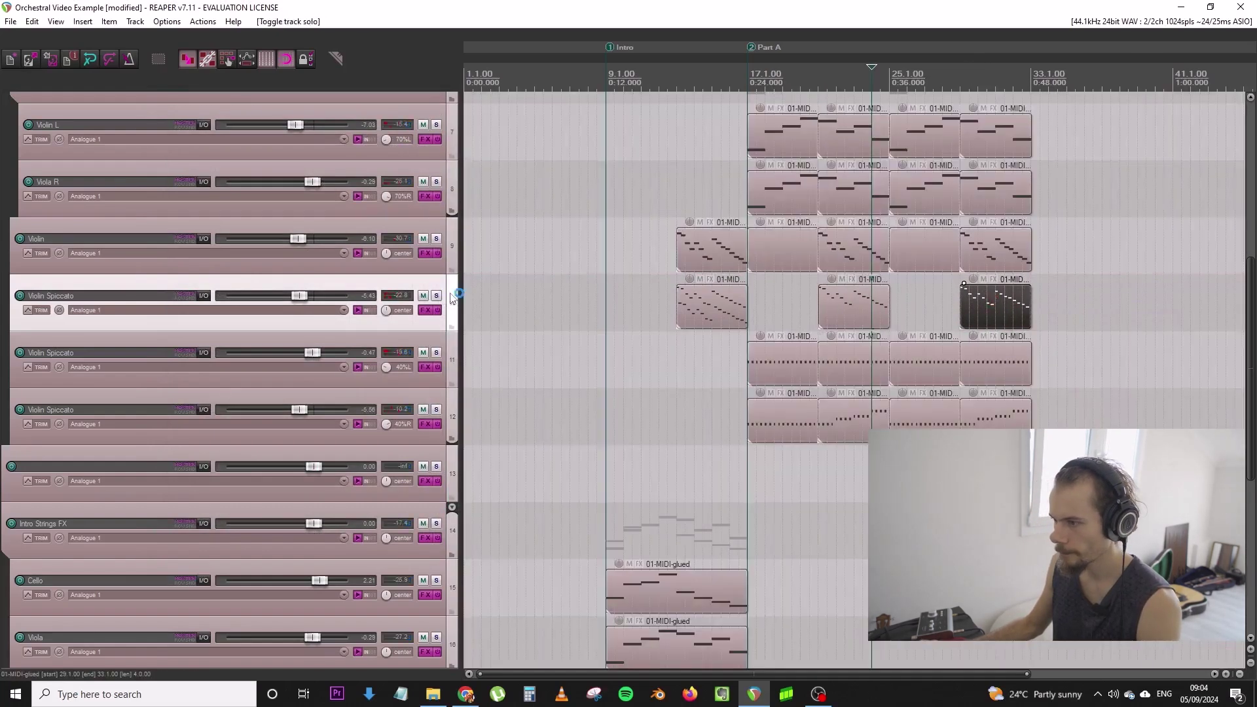
Duplicate the first Violin Spiccato track and delete the bar 13 item from the copy
right_click(452, 294)
left_click(635, 379)
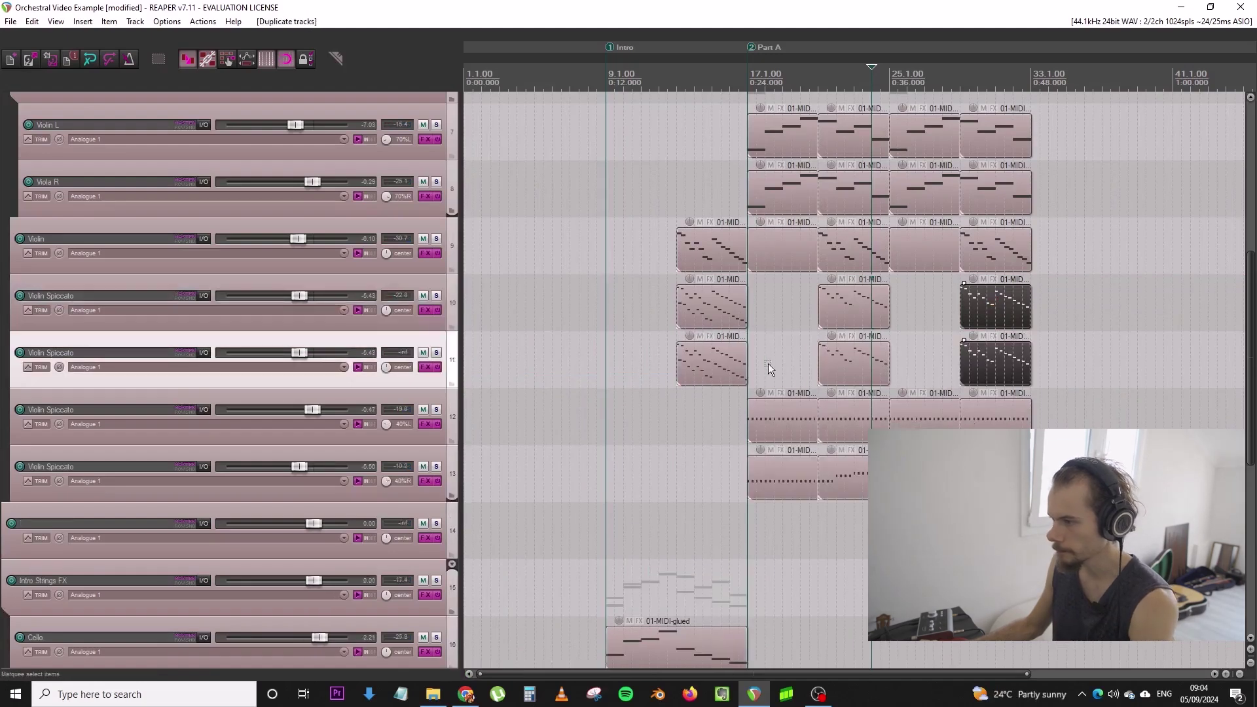
left_click_drag(767, 364, 732, 363)
key("Delete")
Align the bar 21 items on Violin Spiccato tracks 10 and 11 to 21.1.00 and check the bar 29 items
scroll(816, 339, "up", 8)
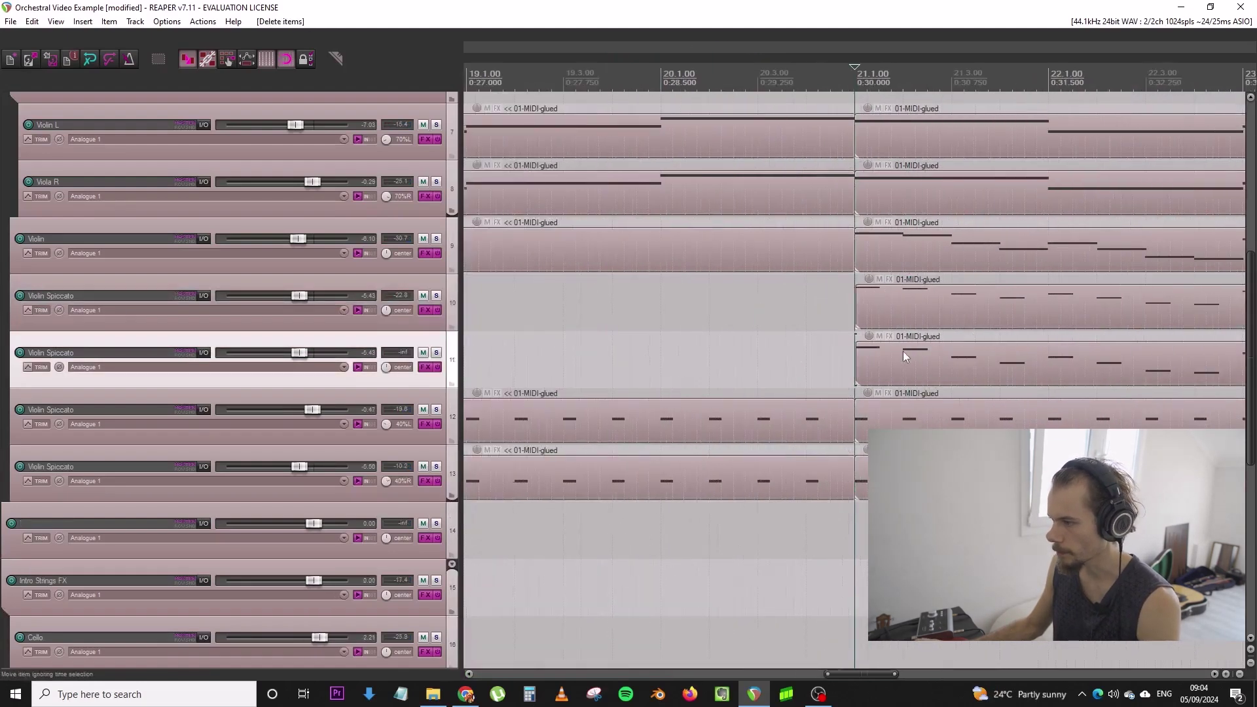
left_click_drag(876, 318, 869, 317)
left_click_drag(916, 364, 910, 364)
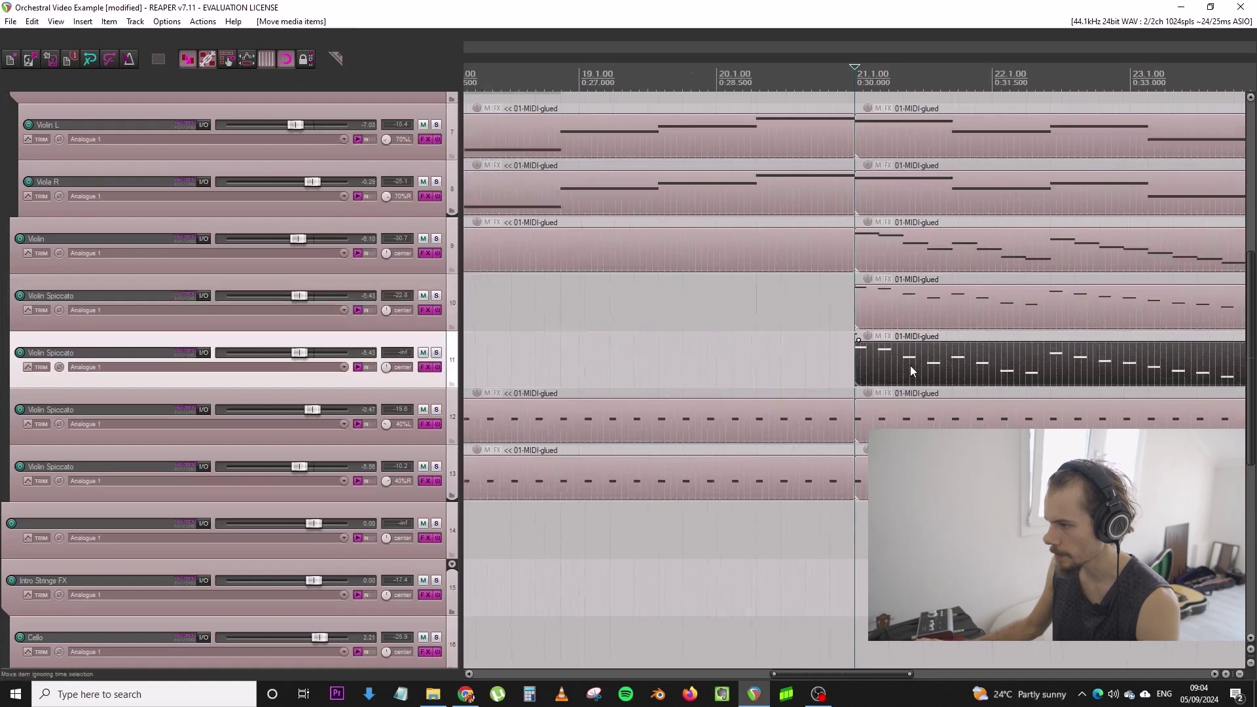
scroll(910, 364, "down", 3)
left_click(1195, 306)
scroll(1158, 315, "down", 1)
scroll(1156, 317, "up", 2)
left_click(944, 319)
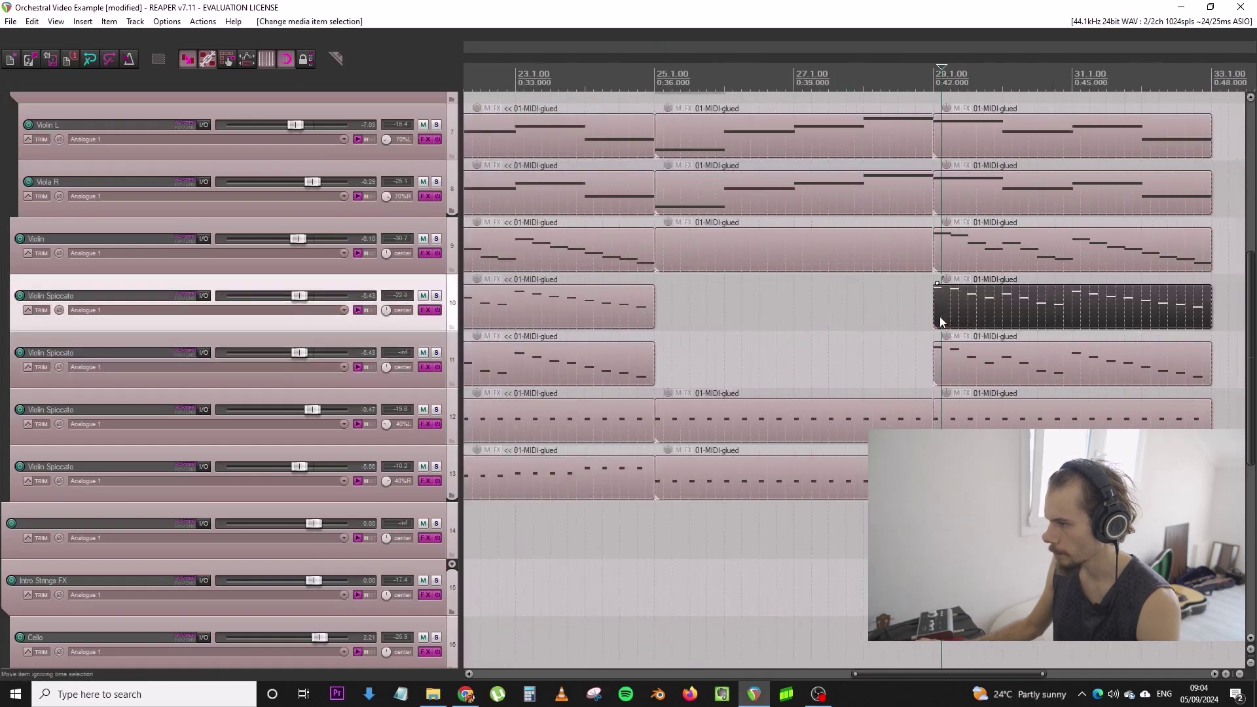
scroll(940, 316, "down", 3)
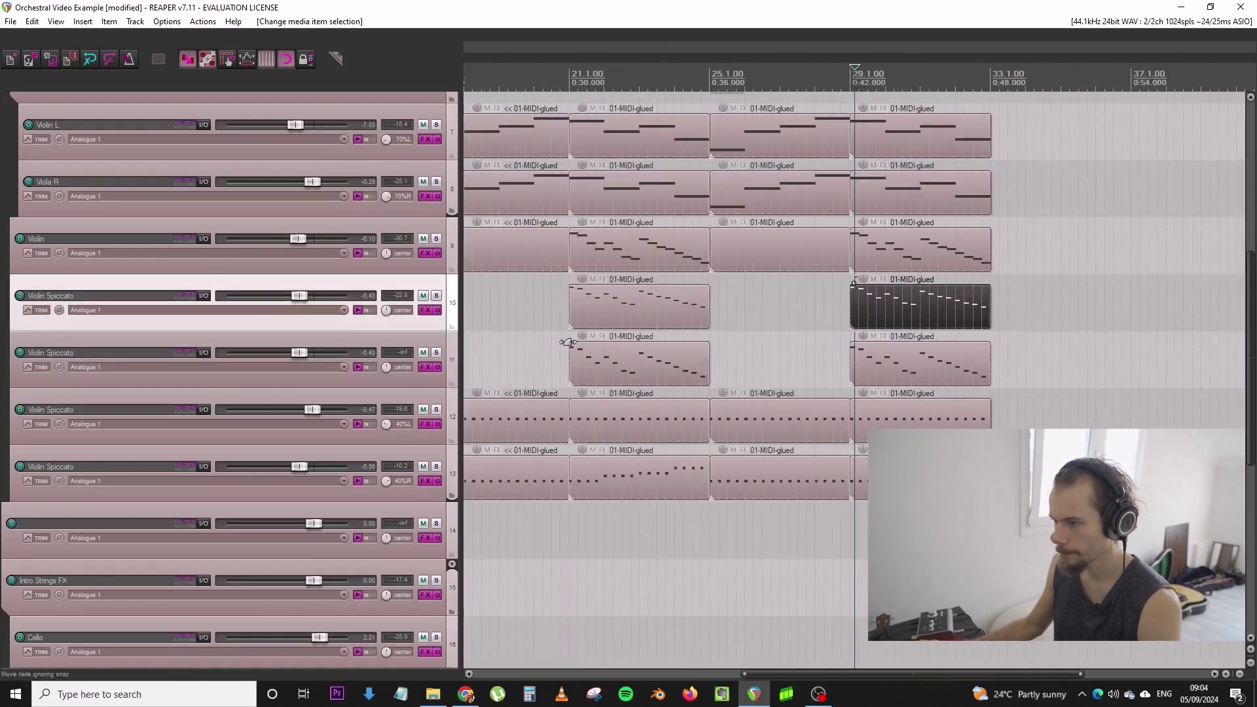
Replace the Kontakt instrument on Violin Spiccato track 11 with Nucleus - 02 10 Violas
left_click(568, 343)
left_click(429, 368)
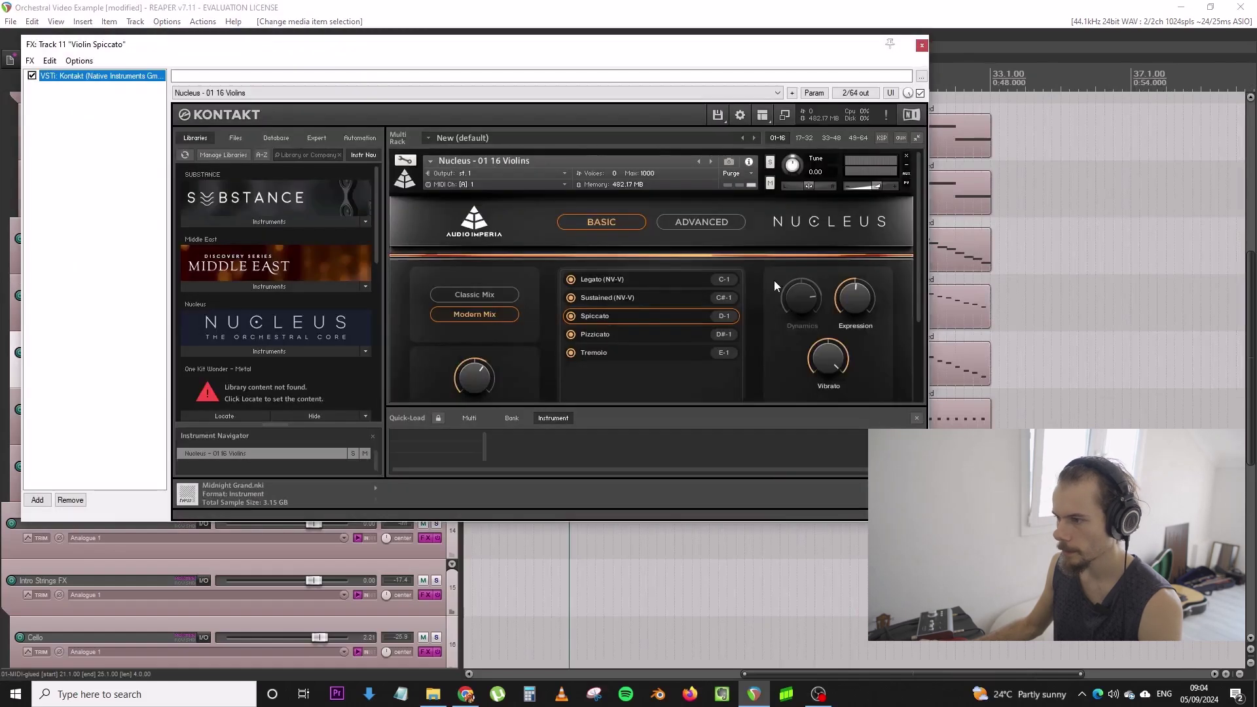
left_click(906, 159)
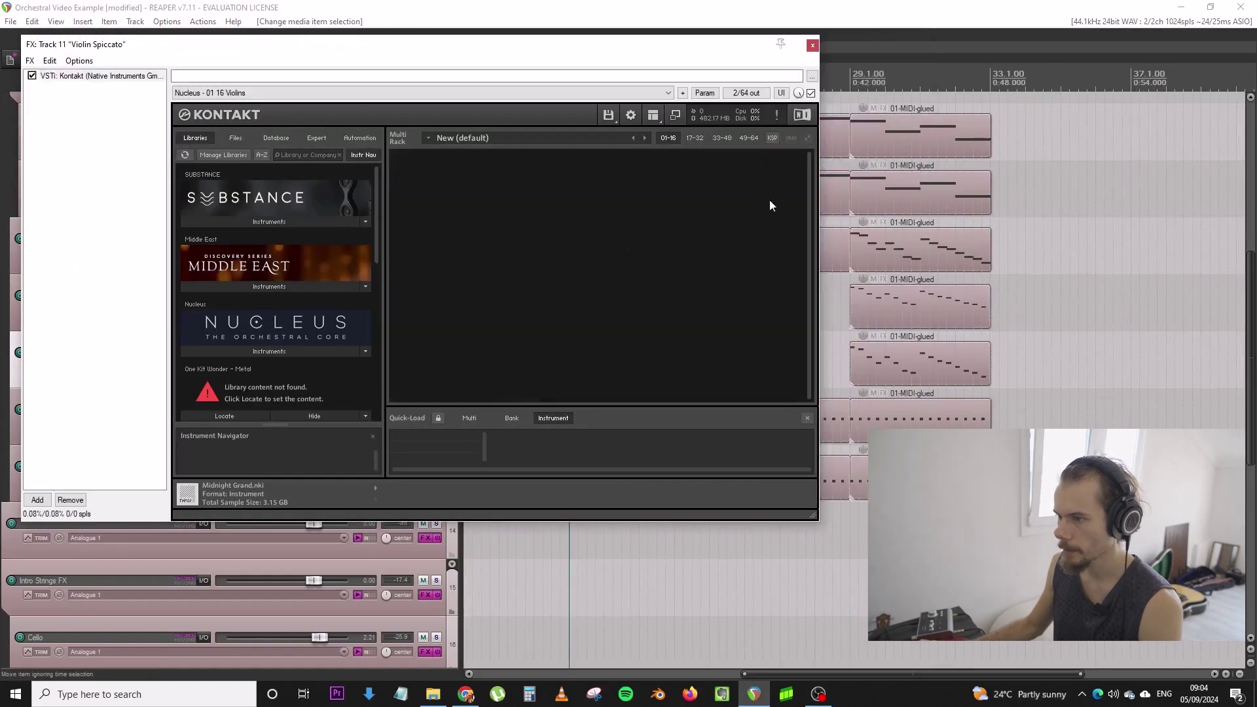
left_click(336, 347)
left_click(290, 352)
double_click(289, 351)
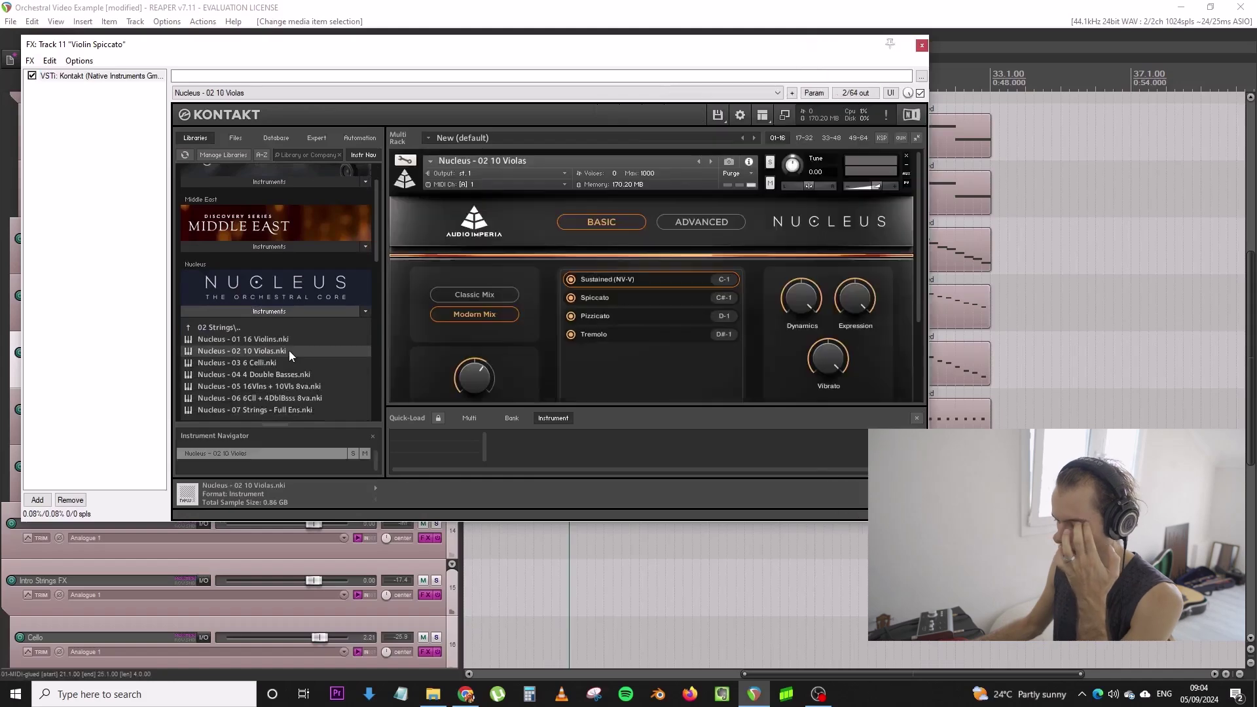
scroll(844, 367, "down", 1)
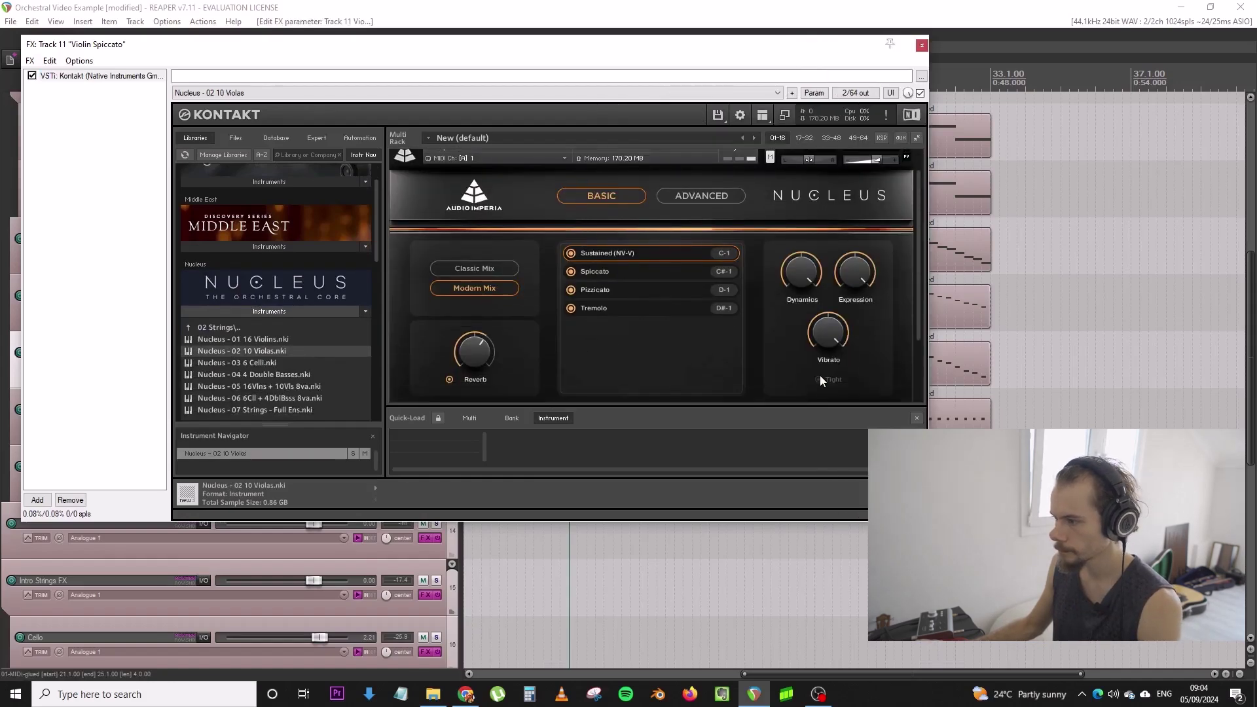
left_click(922, 45)
Audition the spiccato layers from bar 21, with tracks 12 and 13 soloed and in the full mix
scroll(760, 292, "down", 4)
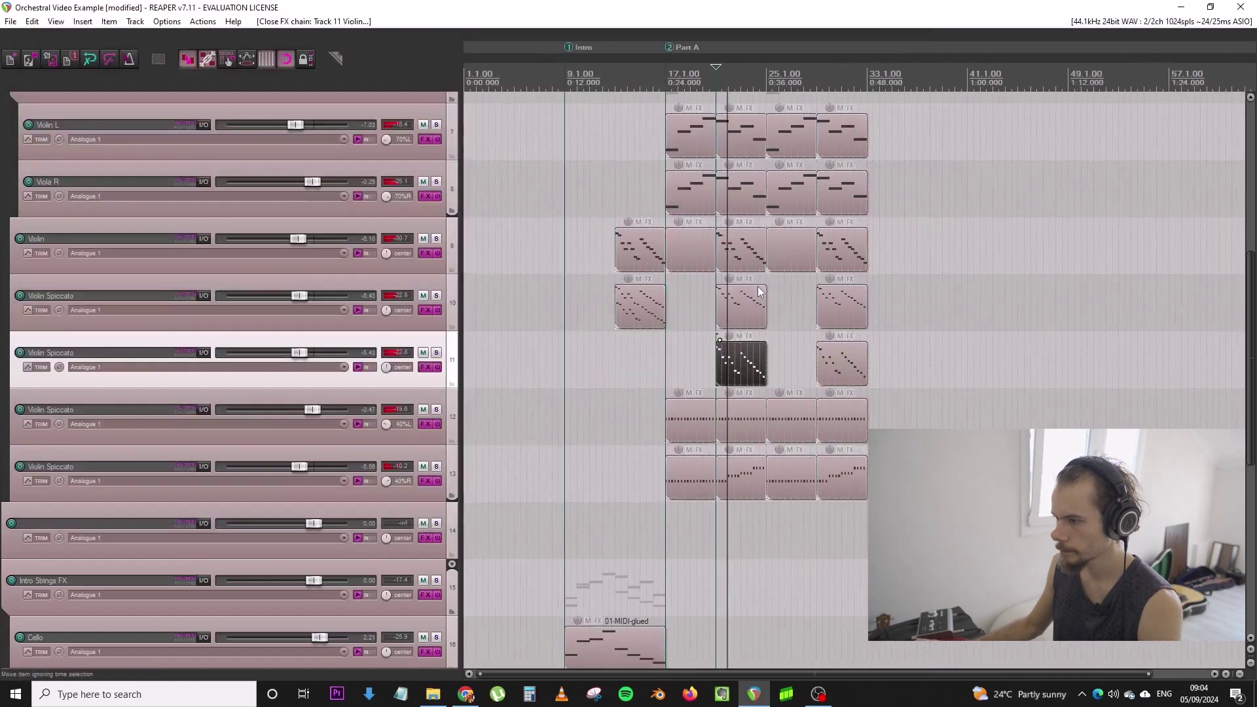
scroll(756, 302, "down", 3)
scroll(773, 309, "up", 4)
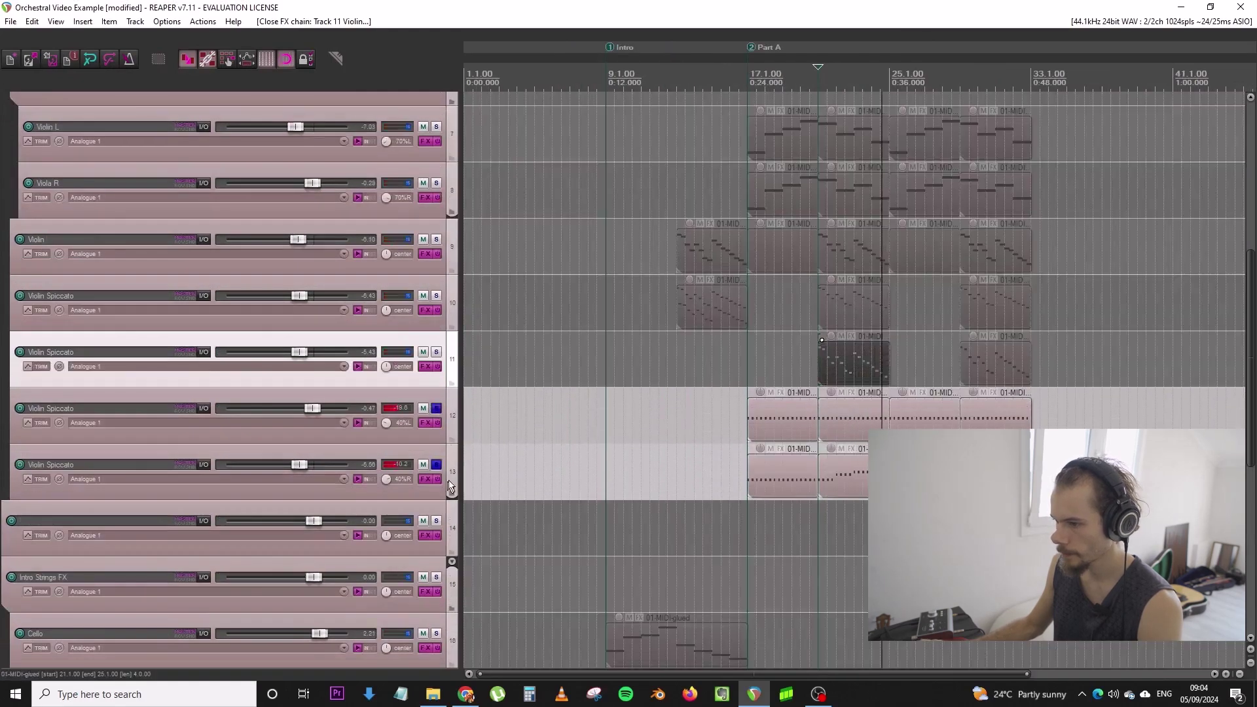
left_click(437, 465)
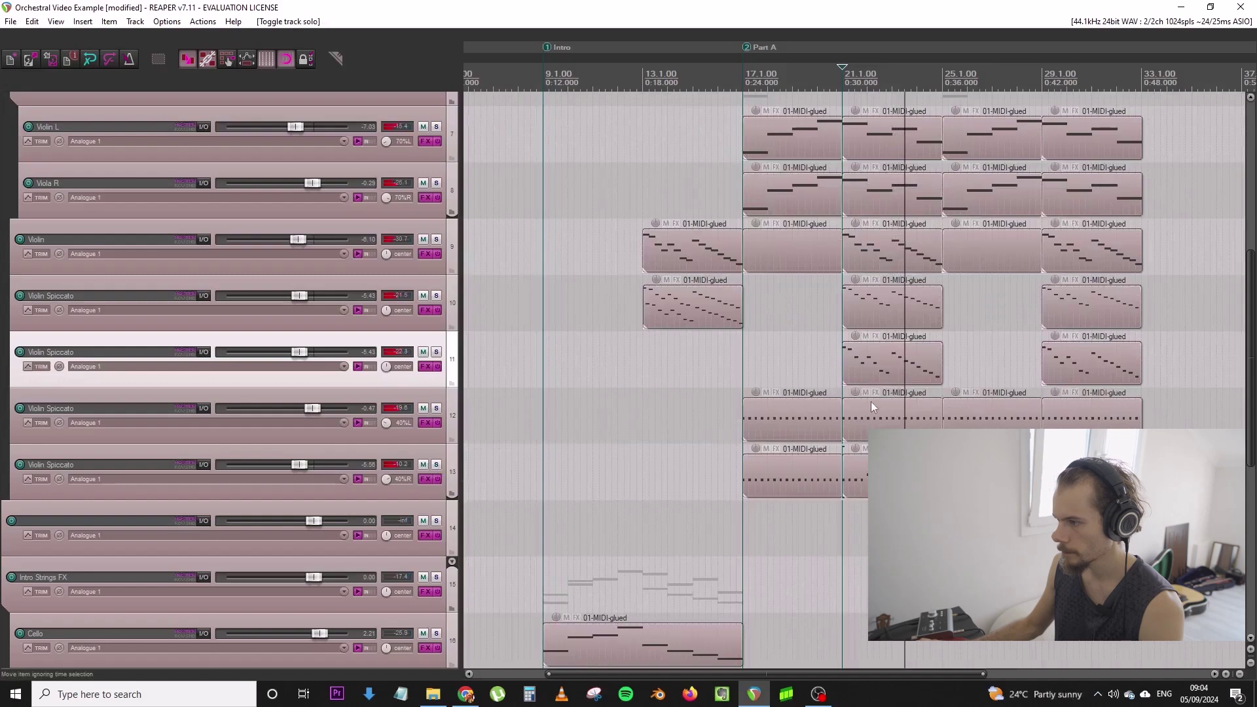
key("space")
Delete the bar 21 and bar 29 items from Violin Spiccato tracks 10 and 11, and save the project
left_click_drag(804, 372, 1009, 304)
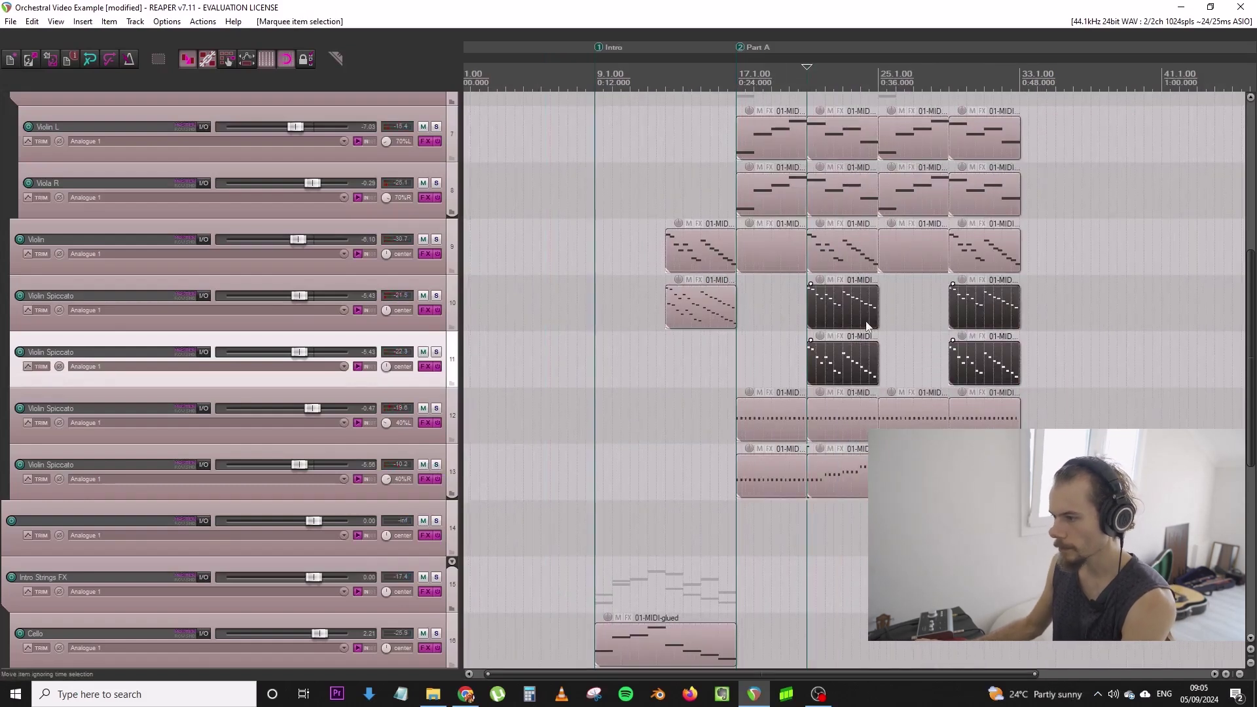
key("Delete")
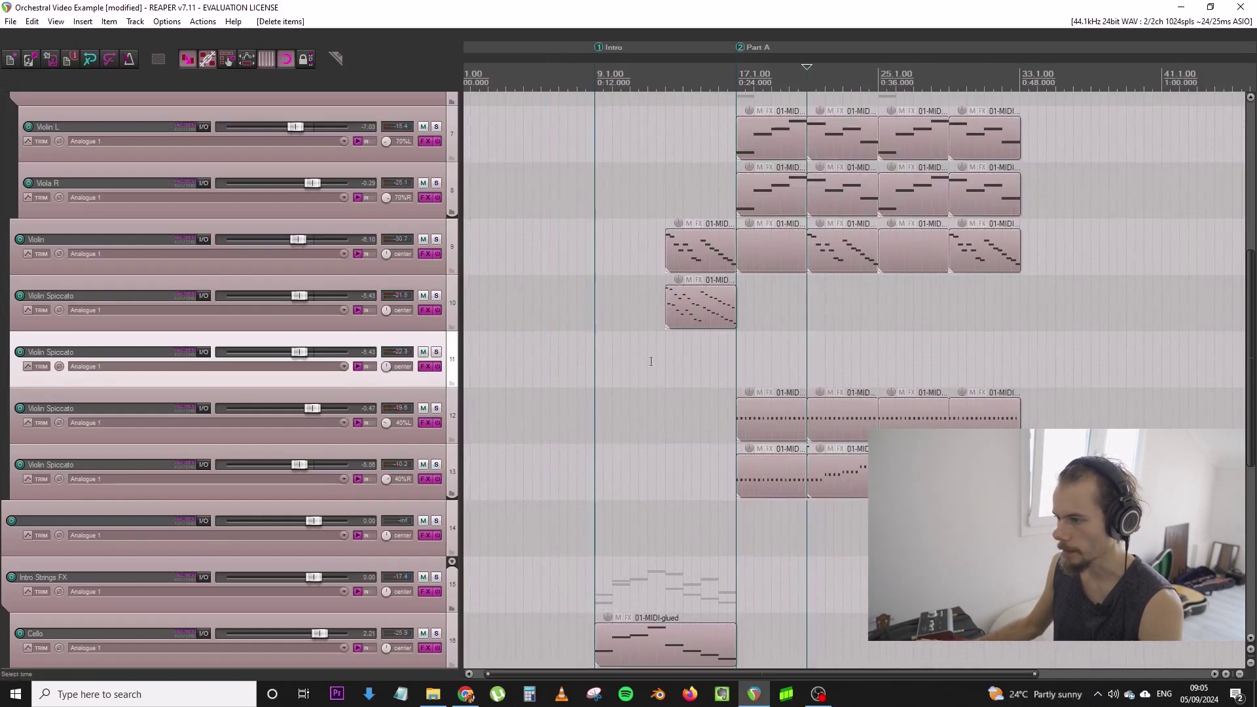
left_click(11, 22)
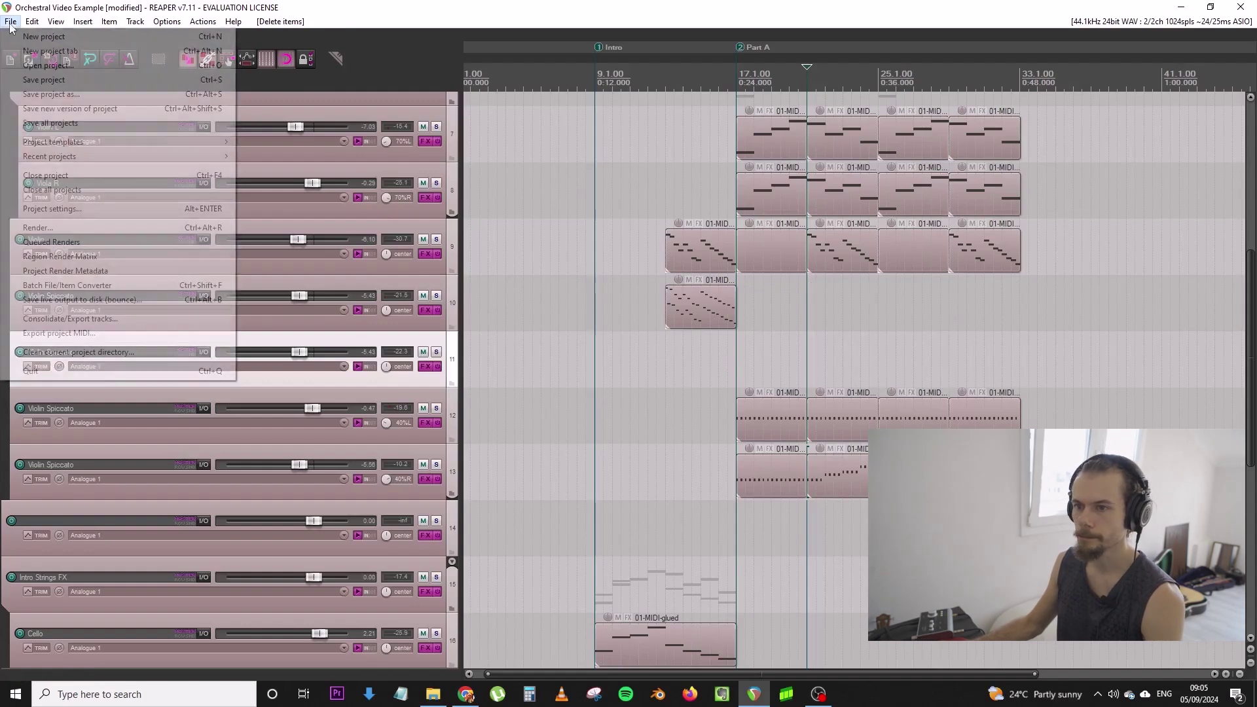
left_click(82, 80)
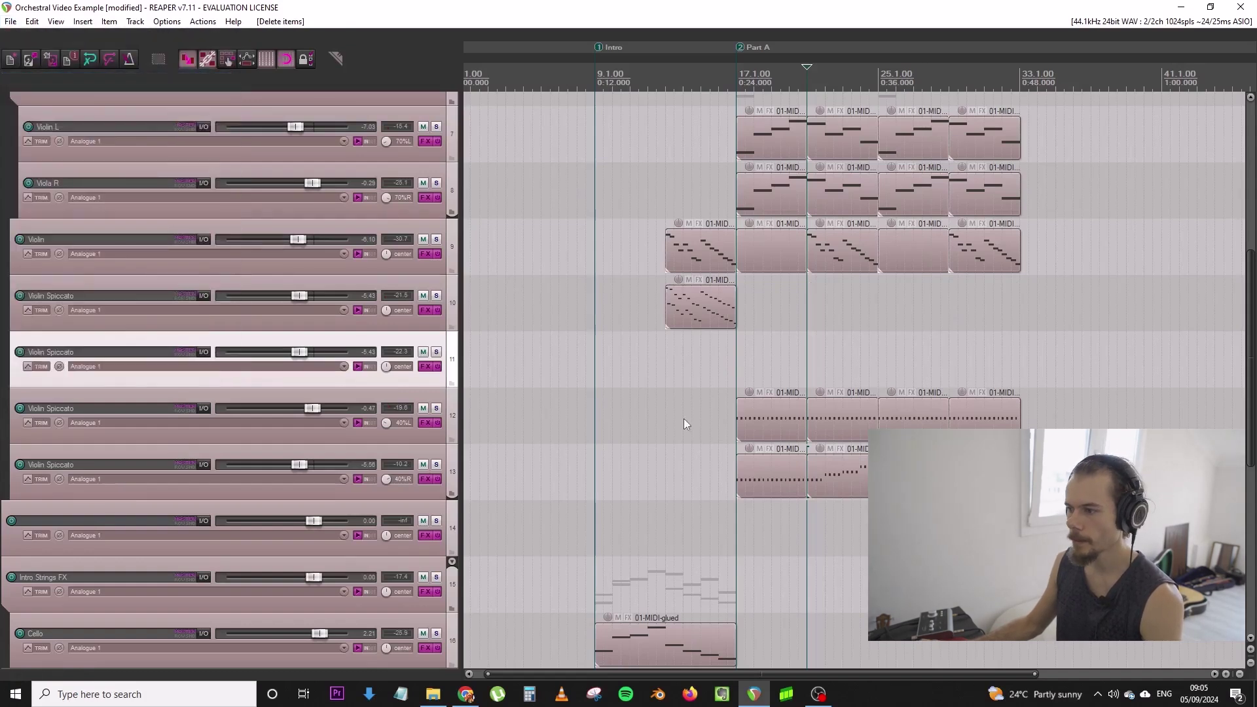
Play the whole arrangement from the Intro at bar 9 and save the project during playback
left_click(682, 308)
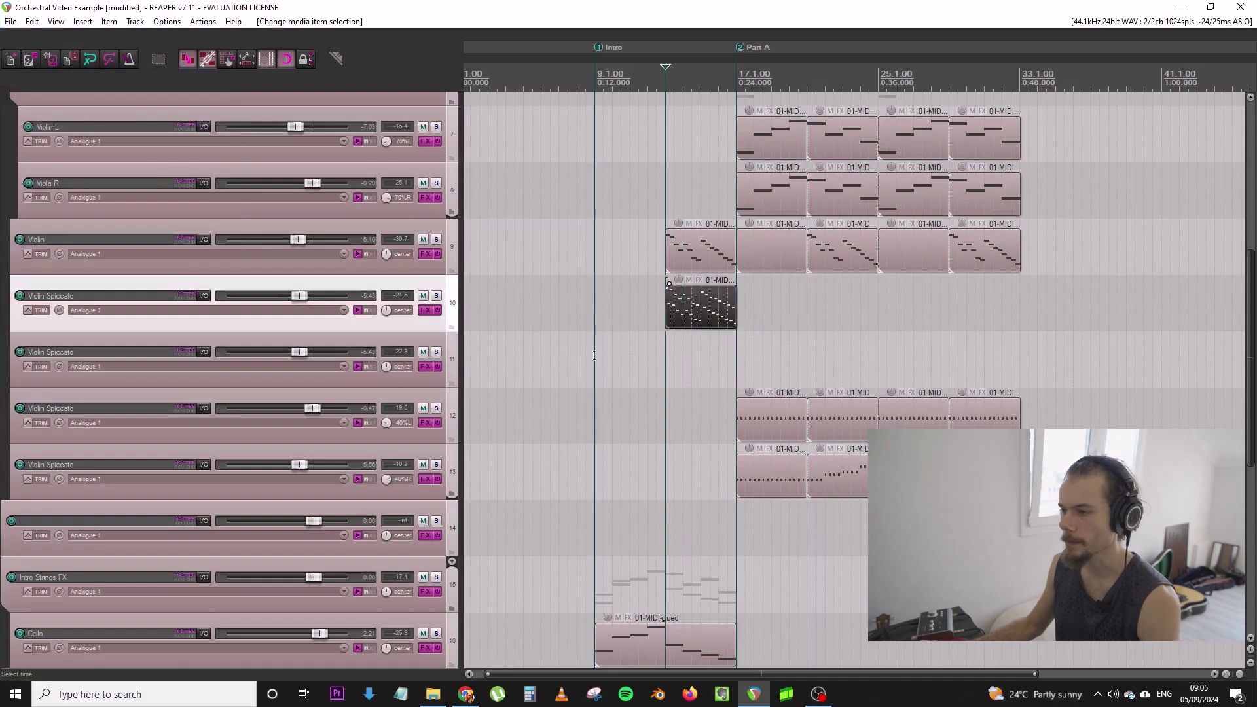
left_click(595, 320)
scroll(594, 321, "down", 3)
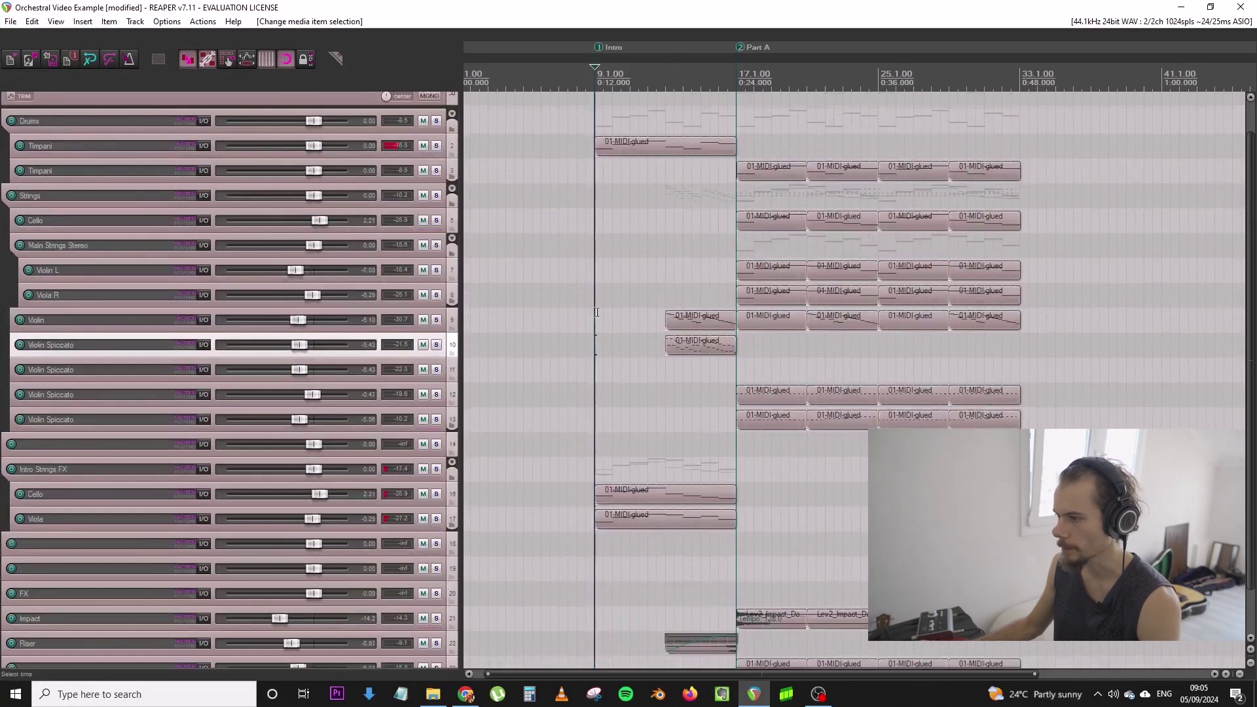
key("space")
scroll(612, 314, "down", 3)
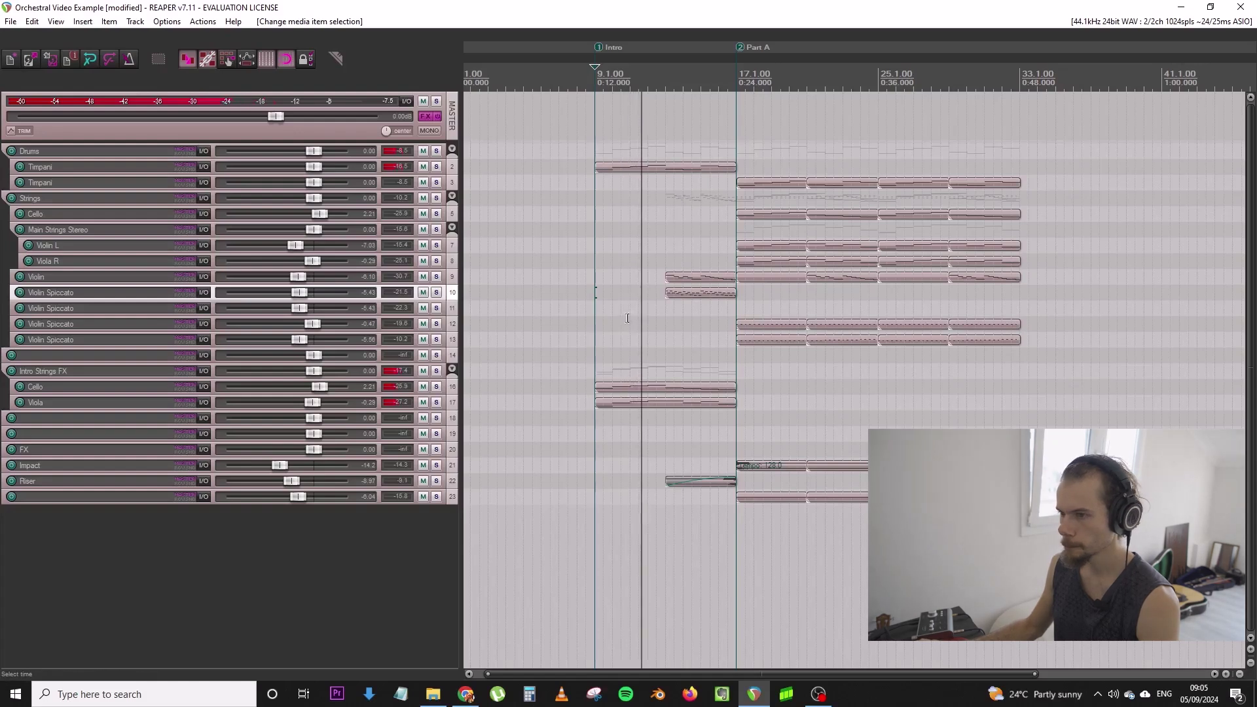
left_click(10, 21)
left_click(81, 82)
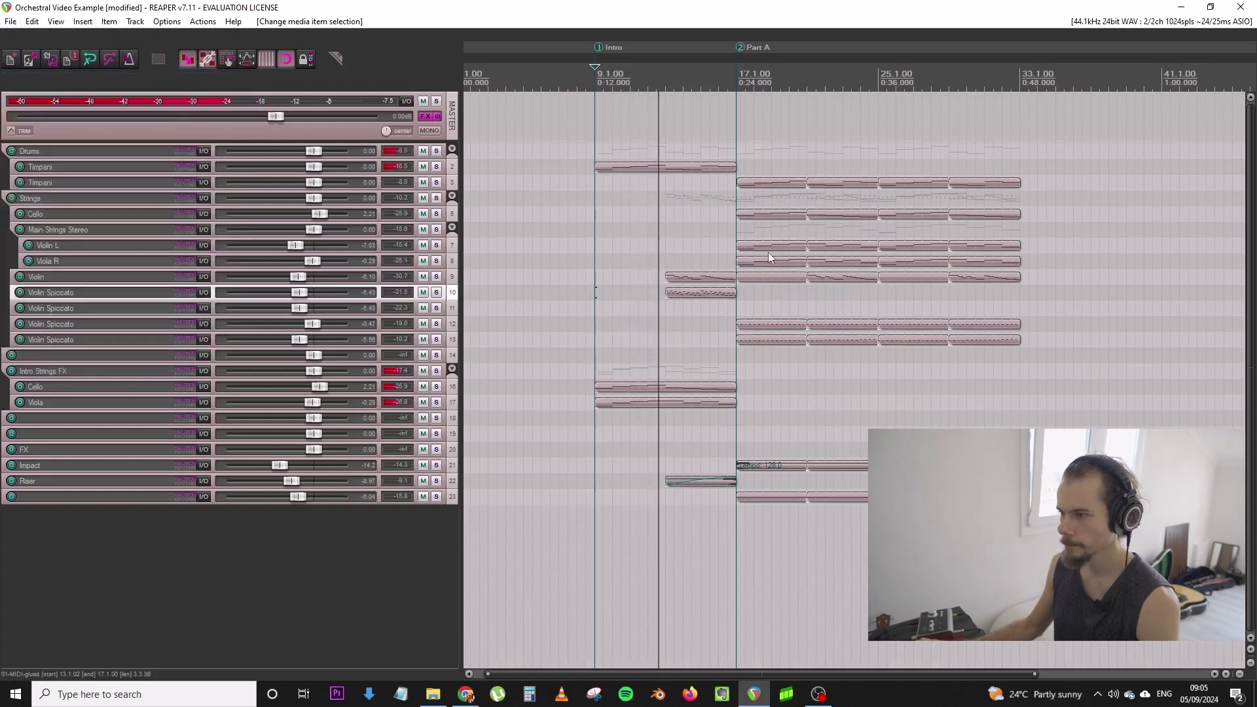
Lower Violin Spiccato tracks 12 and 13 together to -1.74 and -6.83 dB, and Main Strings Stereo to -2.75 dB
left_click_drag(423, 300, 423, 339)
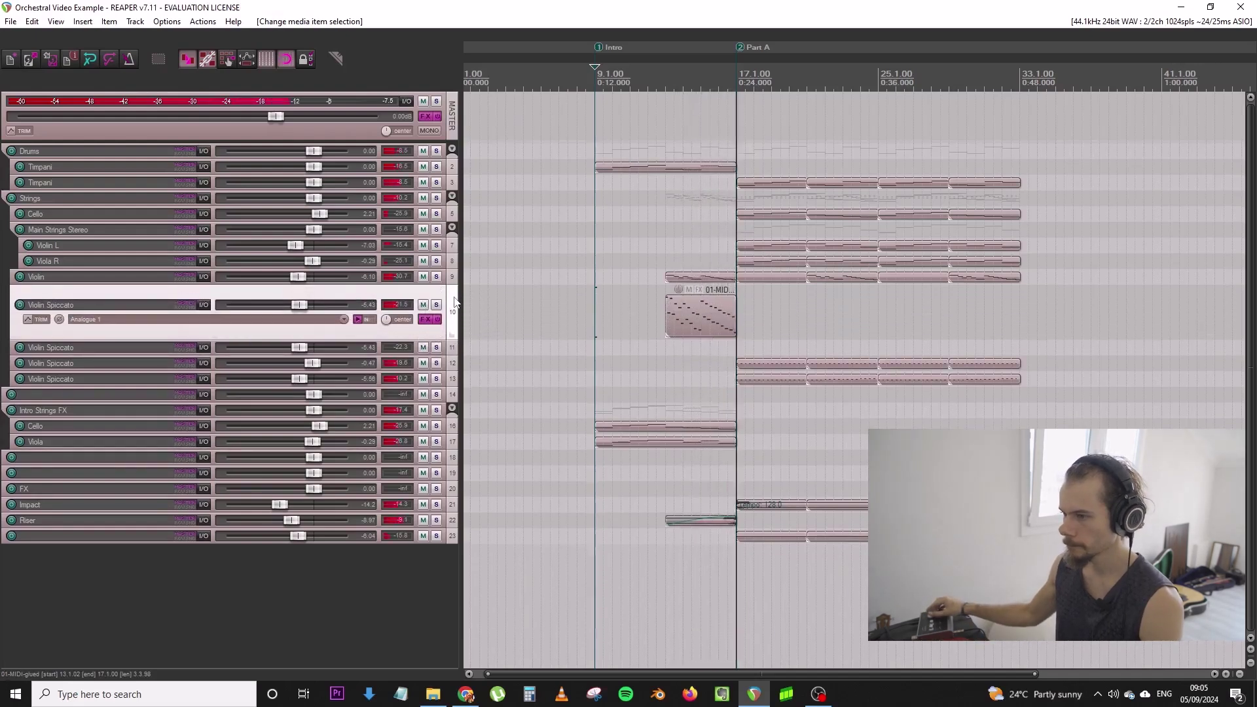
scroll(446, 347, "up", 2)
left_click(447, 350)
left_click(451, 375, "shift")
left_click_drag(315, 351, 312, 352)
scroll(325, 313, "up", 3)
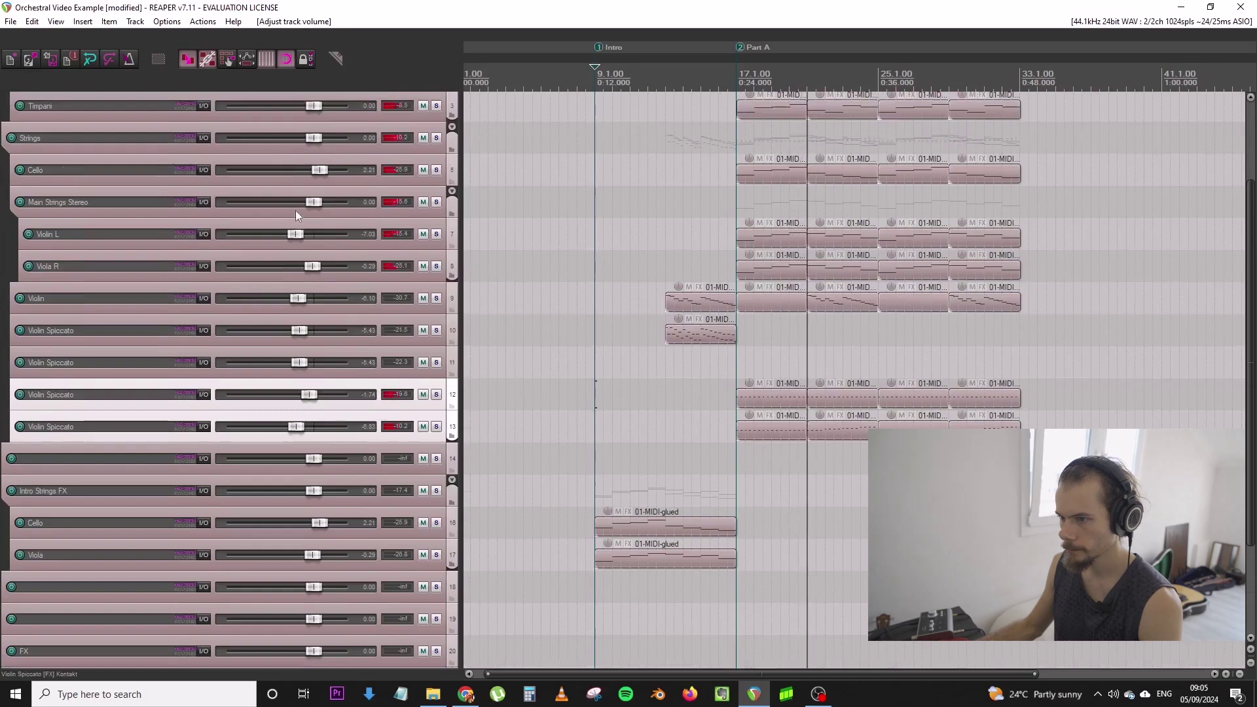
left_click_drag(312, 203, 308, 203)
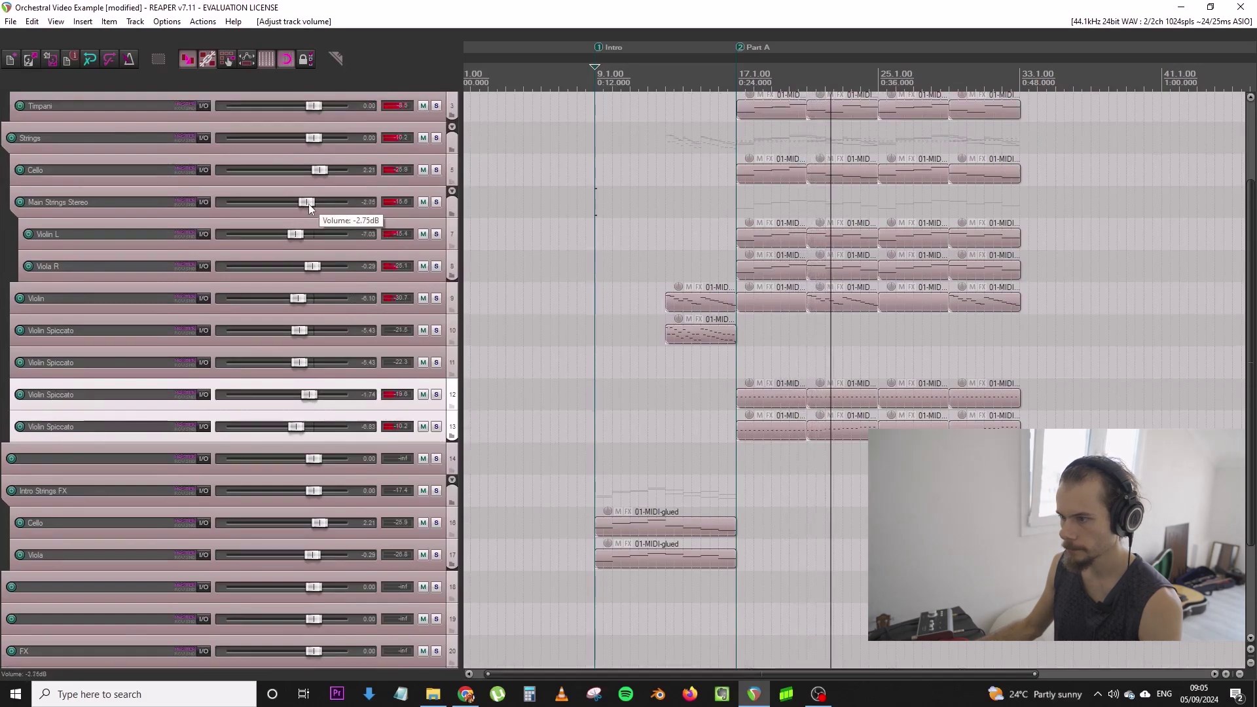
Check the Violin track soloed, duplicate it and keep only the bar 21 and bar 29 items on the copy
left_click(449, 298)
left_click(435, 298)
left_click(436, 299)
key("space")
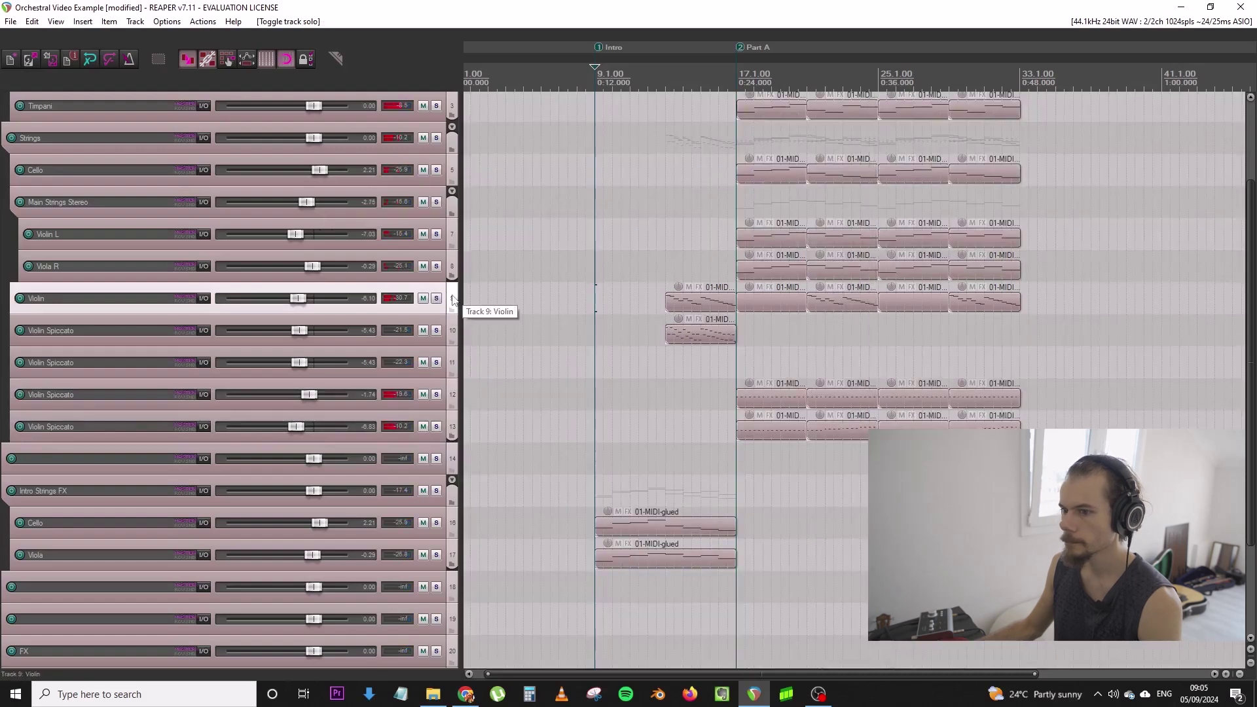
left_click_drag(426, 313, 427, 338)
right_click(453, 298)
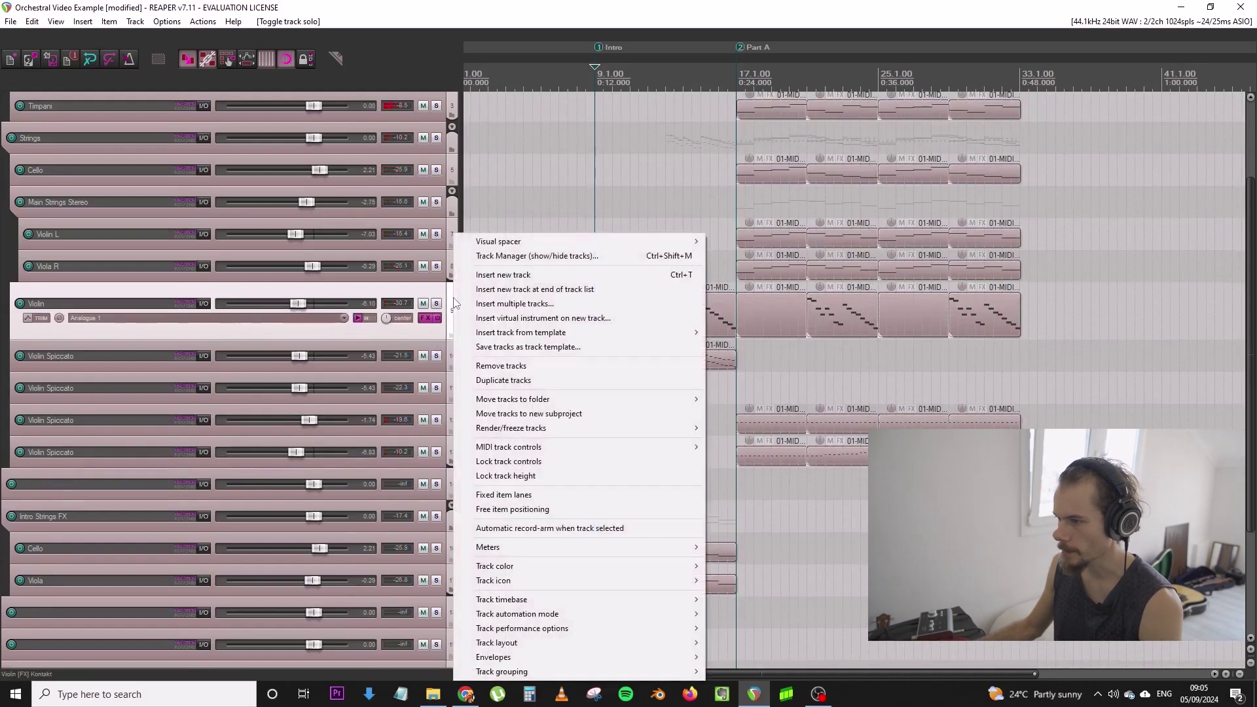
left_click(558, 377)
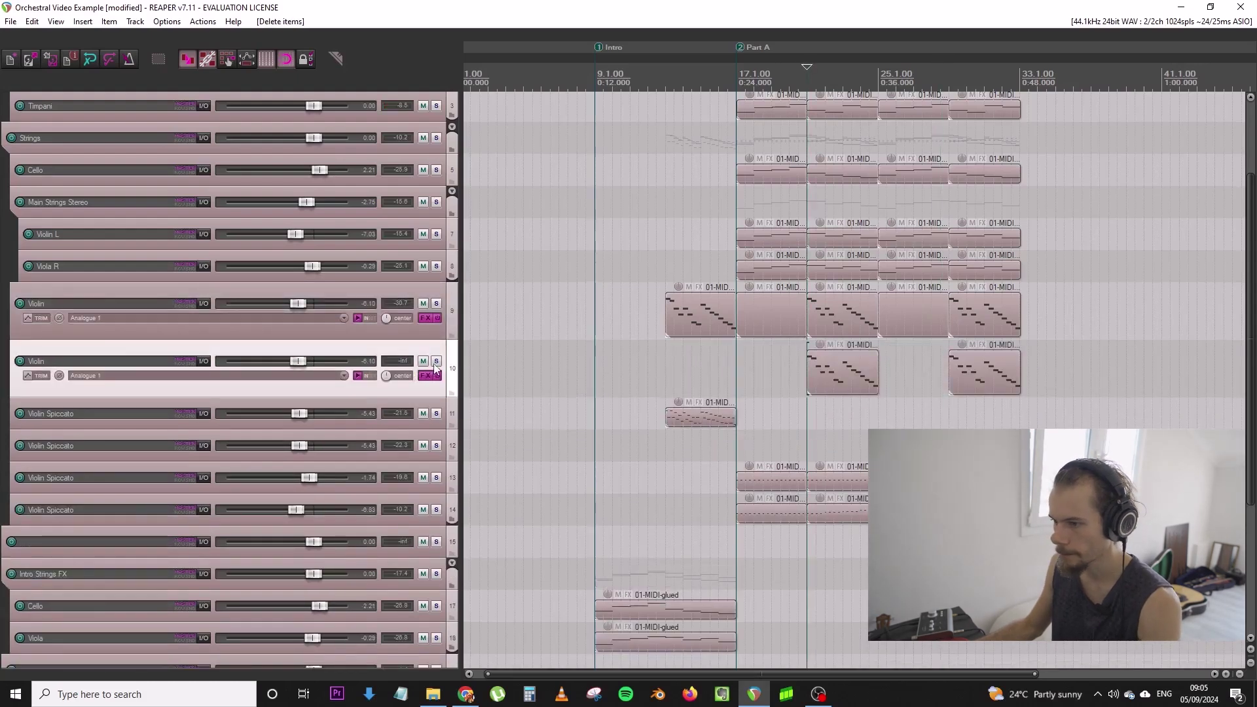
Load Nucleus - 01 16 Violins in Kontakt on the duplicated Violin track and solo the original Violin track
left_click(425, 376)
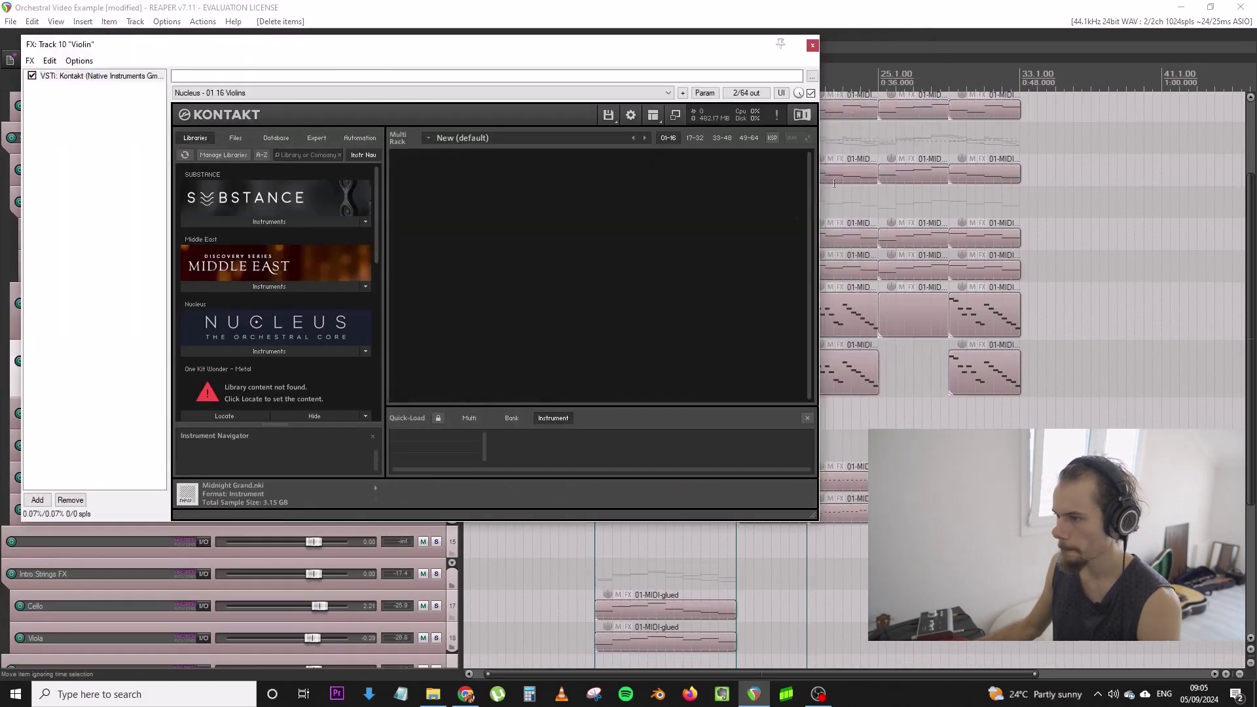
left_click(308, 351)
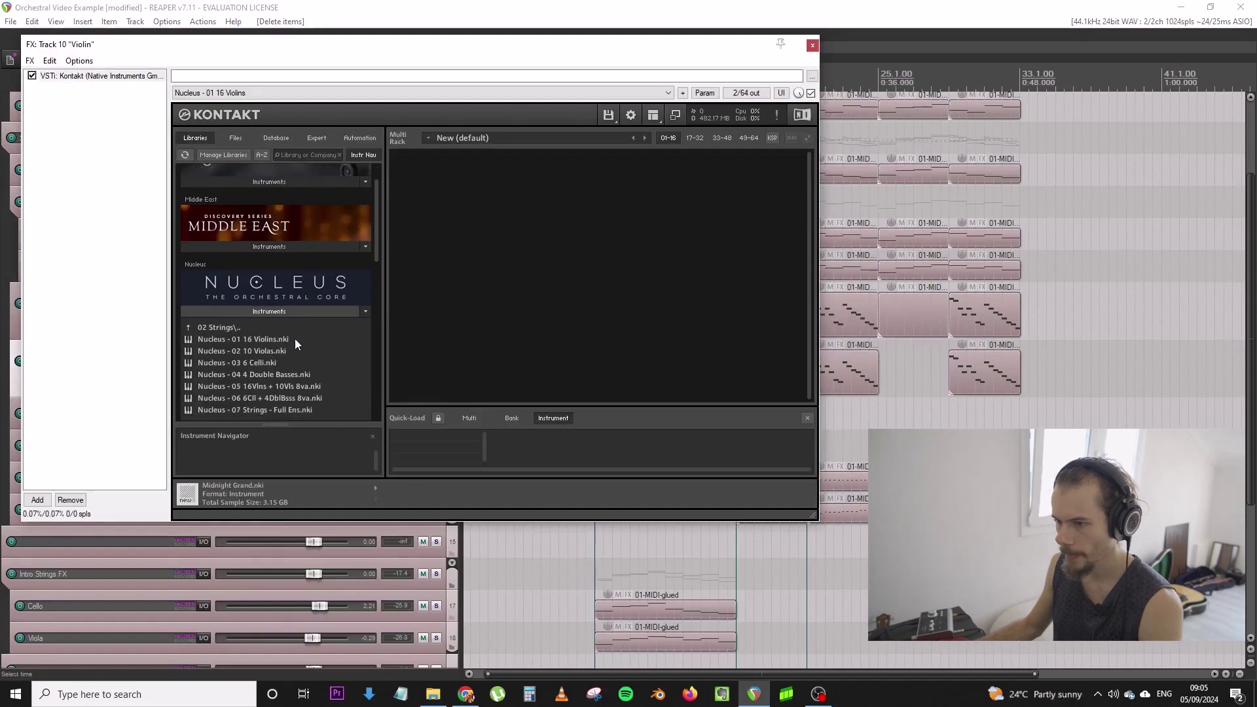
left_click(294, 339)
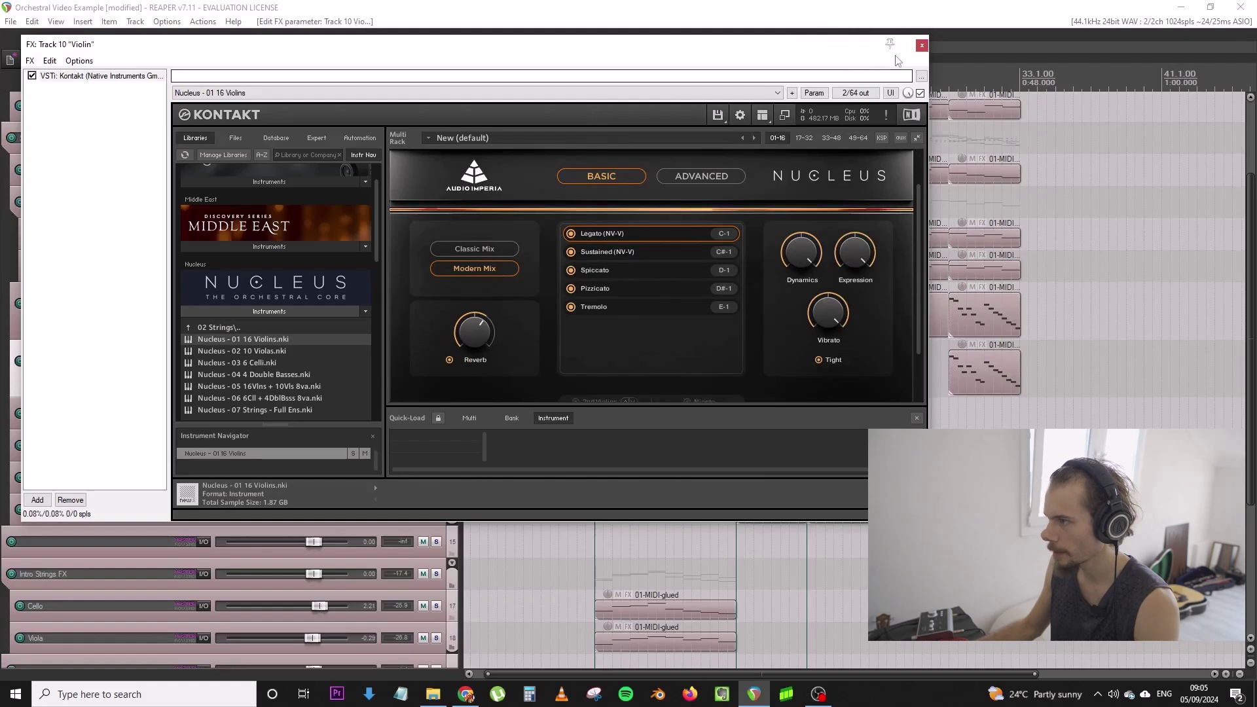
left_click(921, 44)
left_click(436, 303)
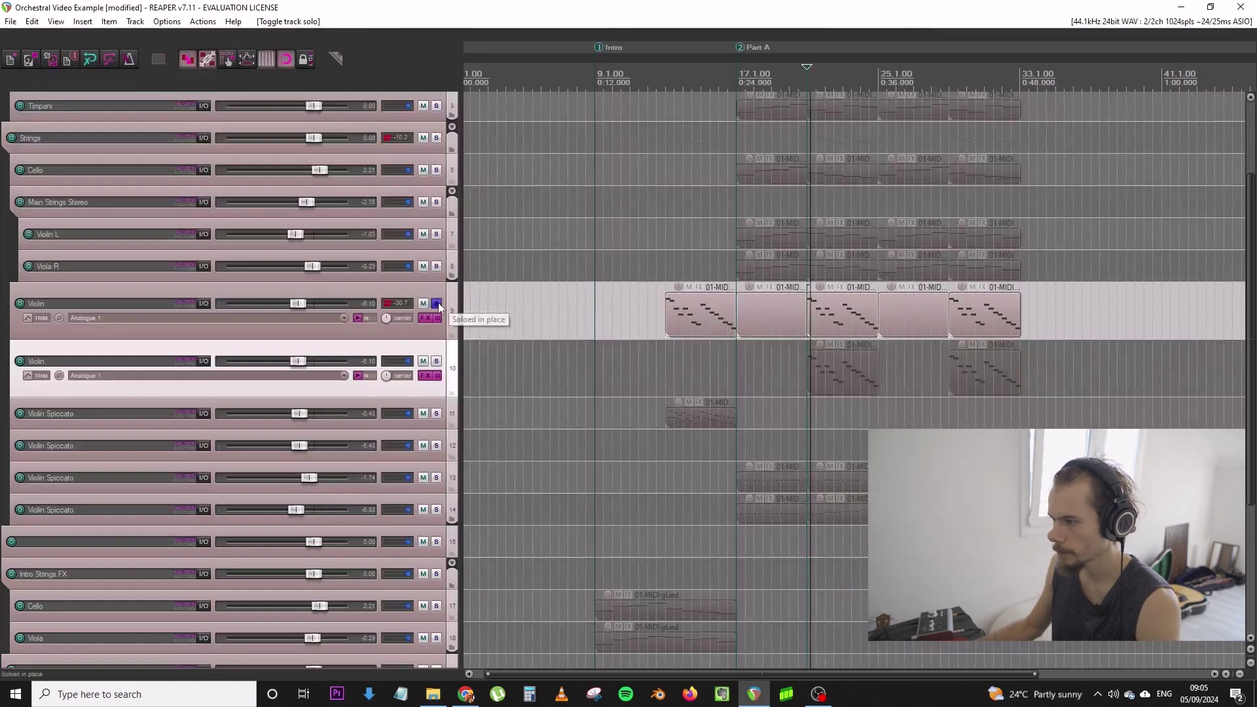
Solo the duplicated Violin track, glue its bar 21 and bar 29 items together, and open the glued item with all notes selected
left_click(436, 361)
left_click_drag(768, 368, 1009, 373)
right_click(1013, 375)
left_click(987, 432)
double_click(861, 372)
key("ctrl+a")
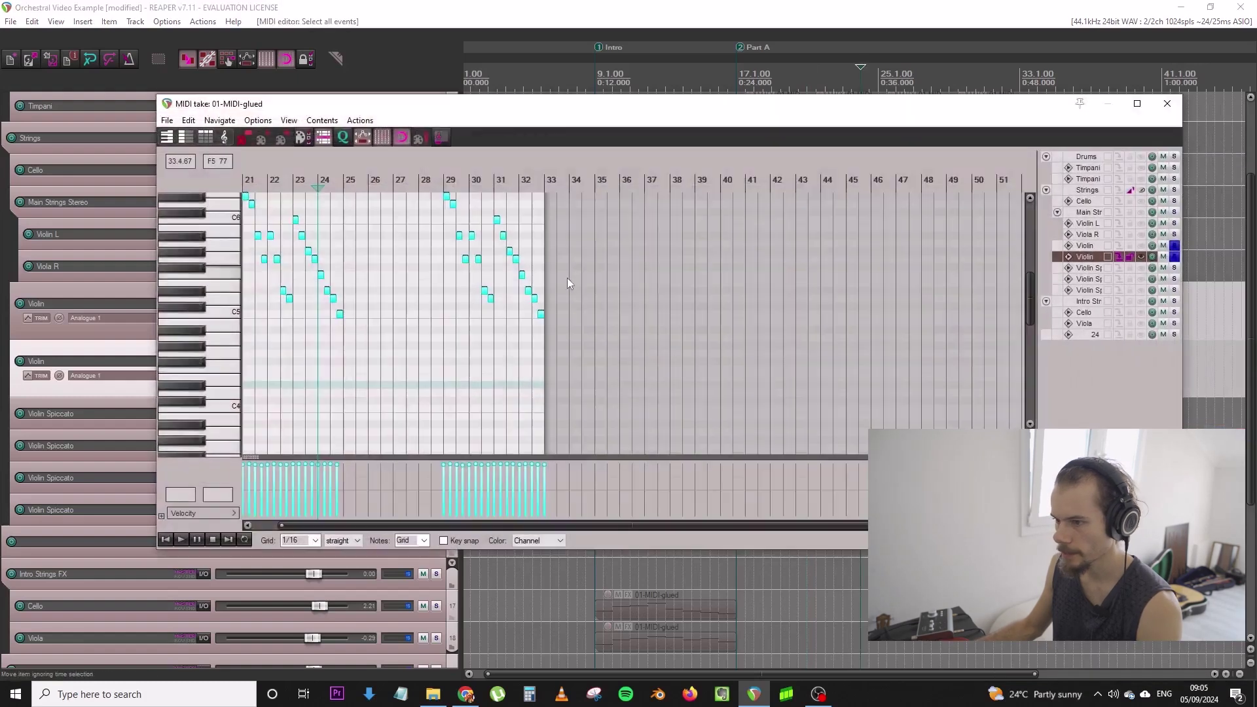
scroll(200, 262, "up", 4)
scroll(494, 329, "up", 4)
left_click_drag(449, 315, 450, 220)
key("ctrl+z")
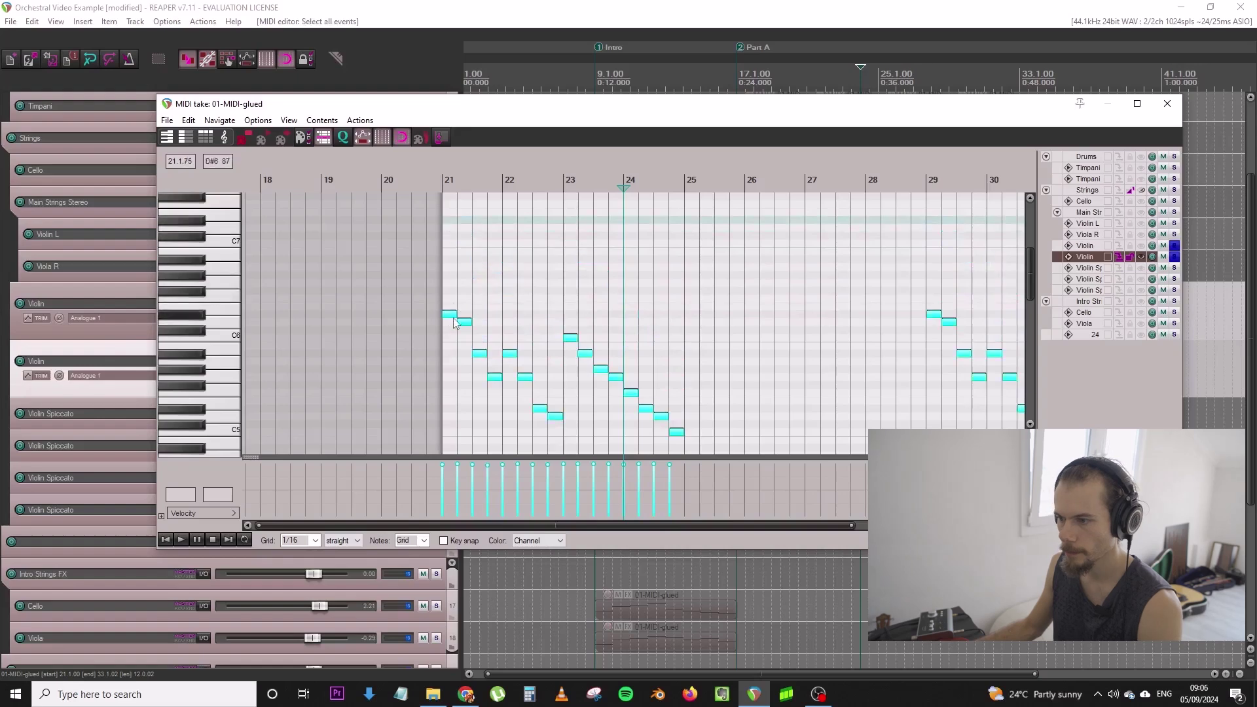
Transpose all notes of the glued violin item down one octave, play the result and close the MIDI editor
scroll(471, 376, "down", 5)
scroll(473, 376, "up", 3)
scroll(504, 330, "down", 2)
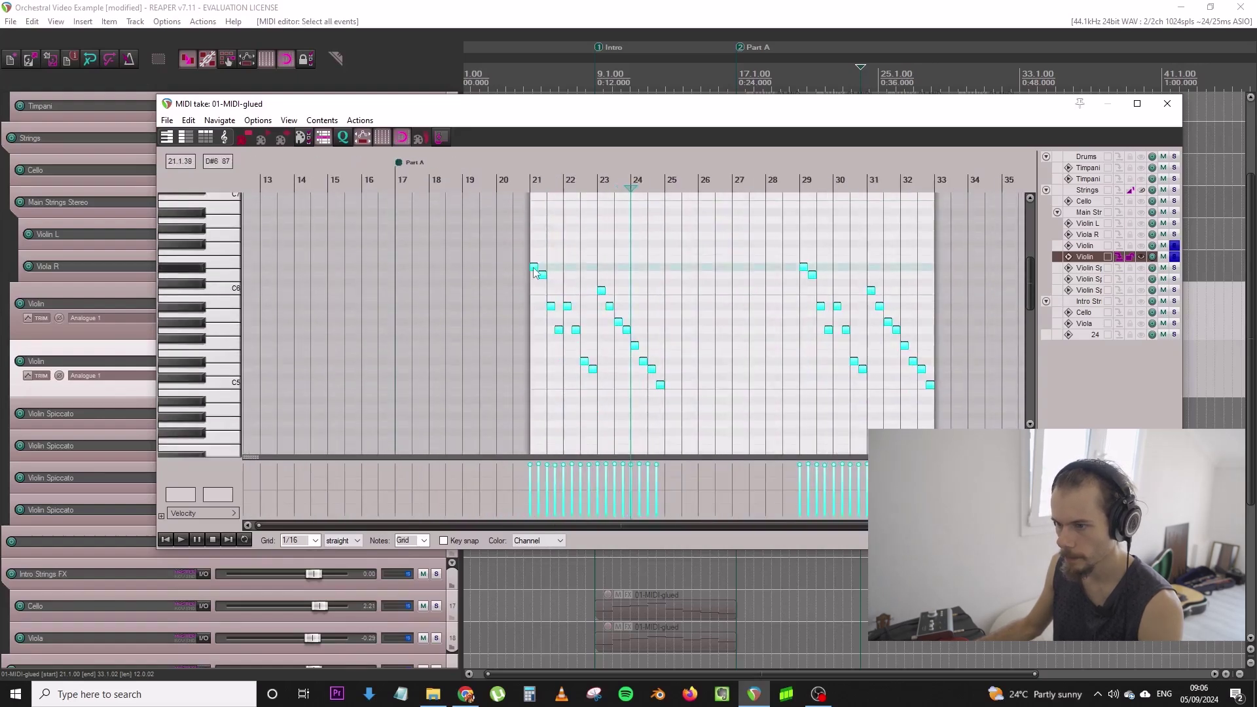
left_click_drag(534, 273, 535, 367)
key("space")
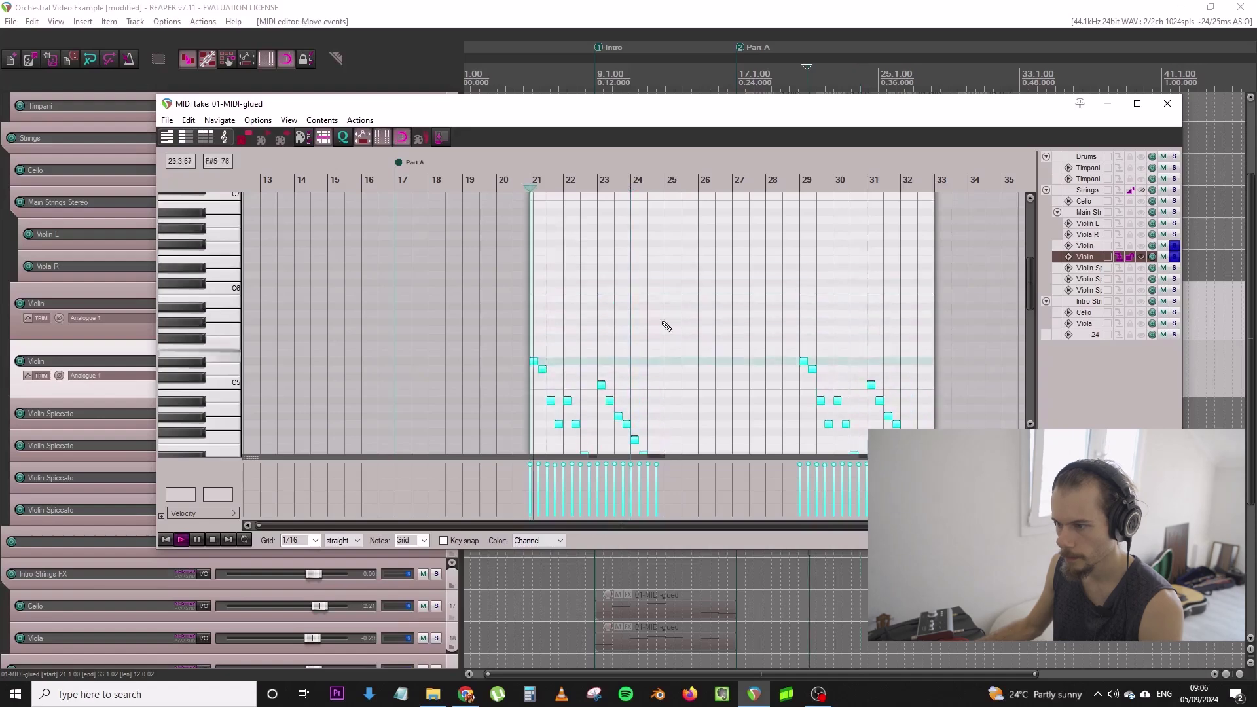
left_click(1167, 105)
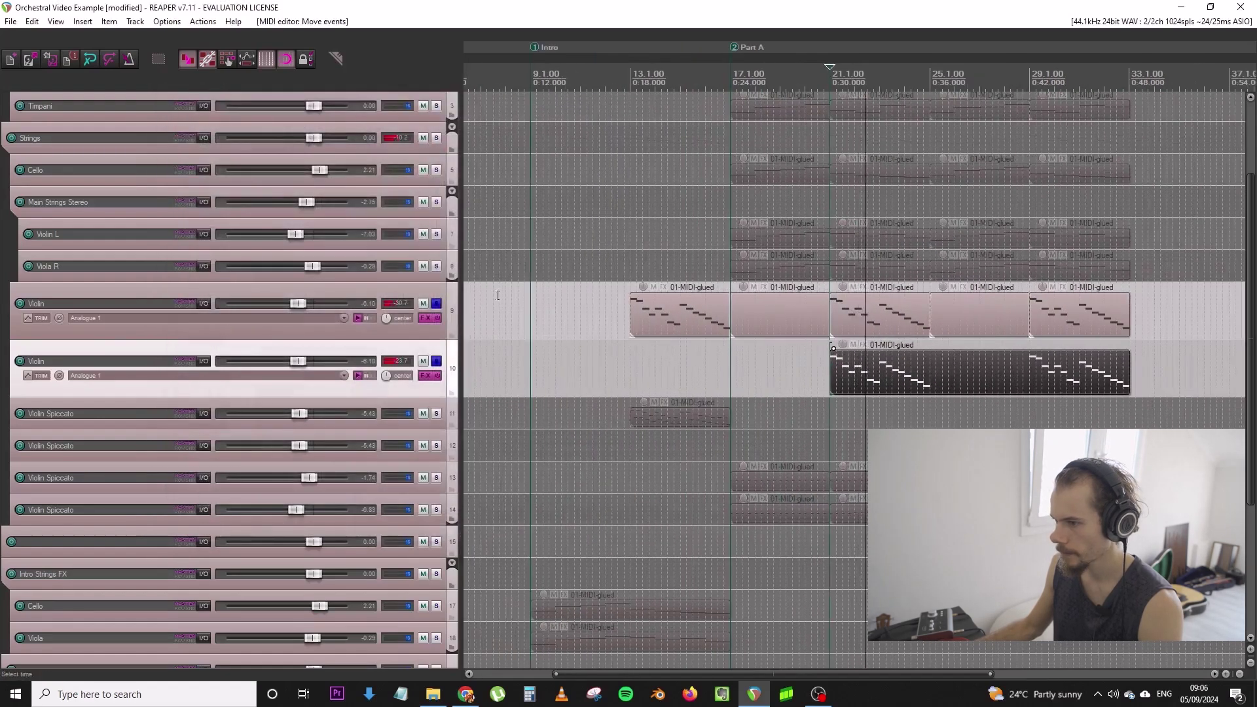
Duplicate the original Violin track, clear the copy's items, and move the original's items from bar 21 onward onto the copy
right_click(454, 315)
left_click(568, 379)
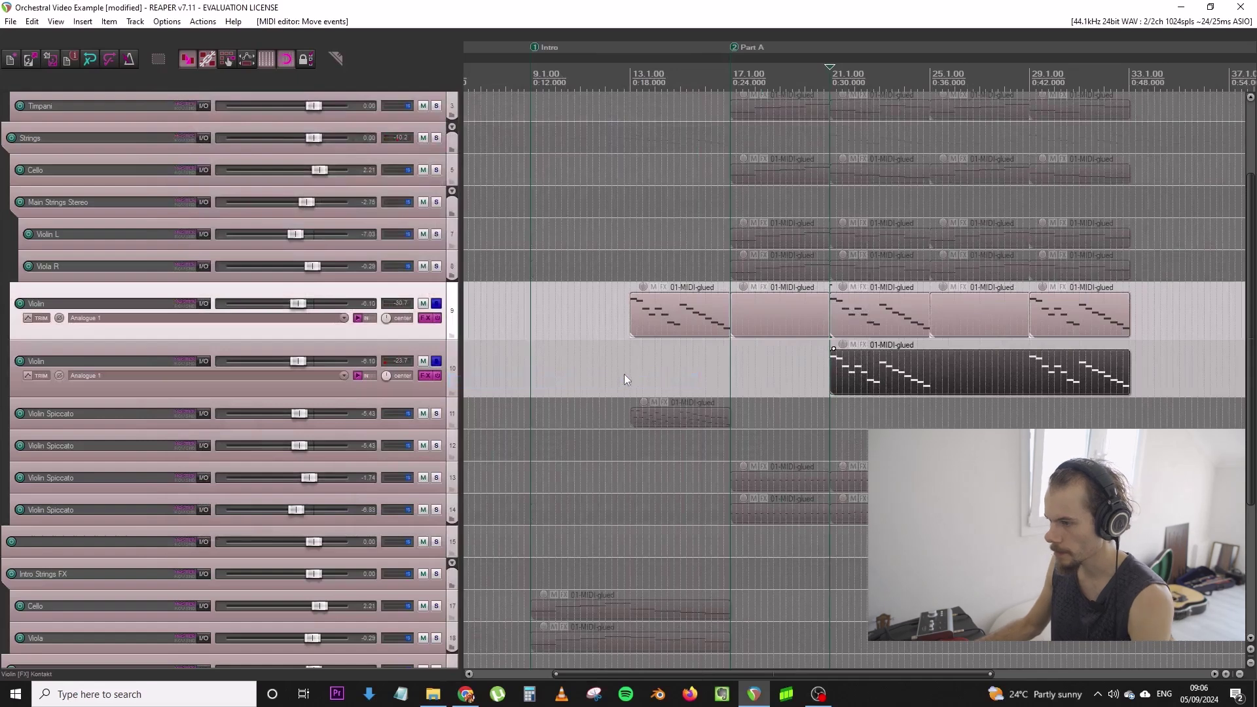
left_click(657, 321)
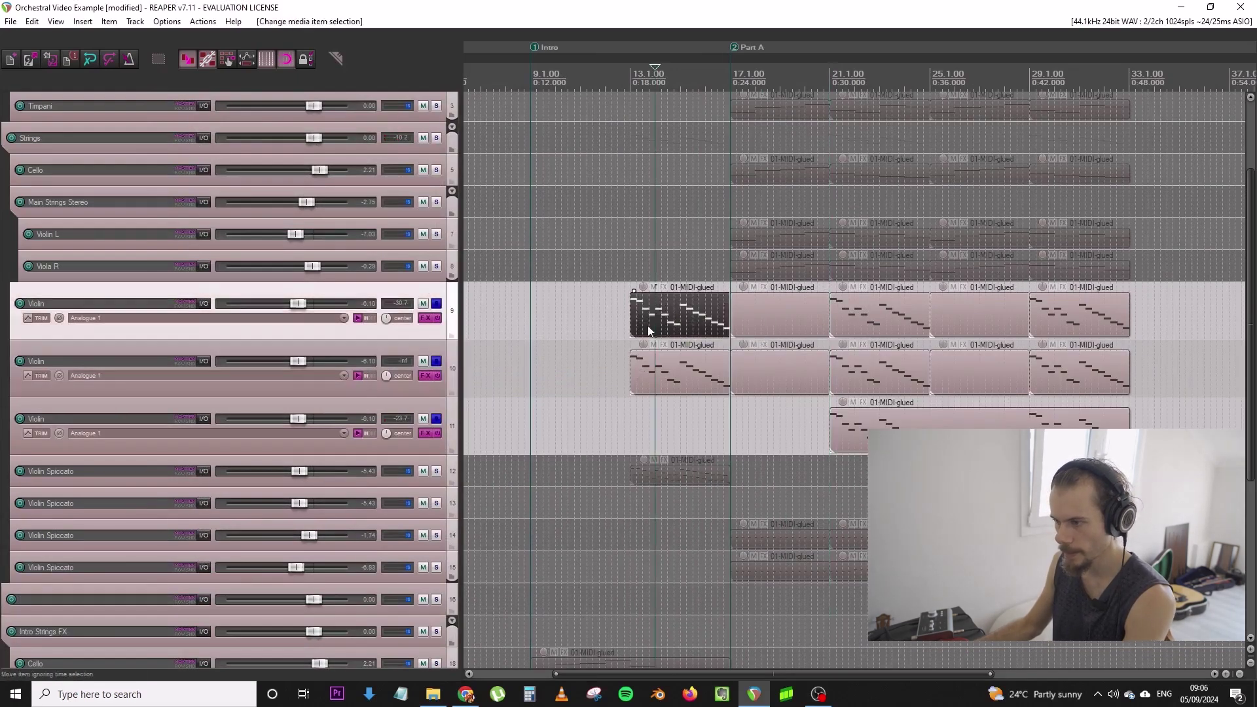
left_click_drag(656, 384, 1156, 381)
key("Delete")
left_click(650, 319)
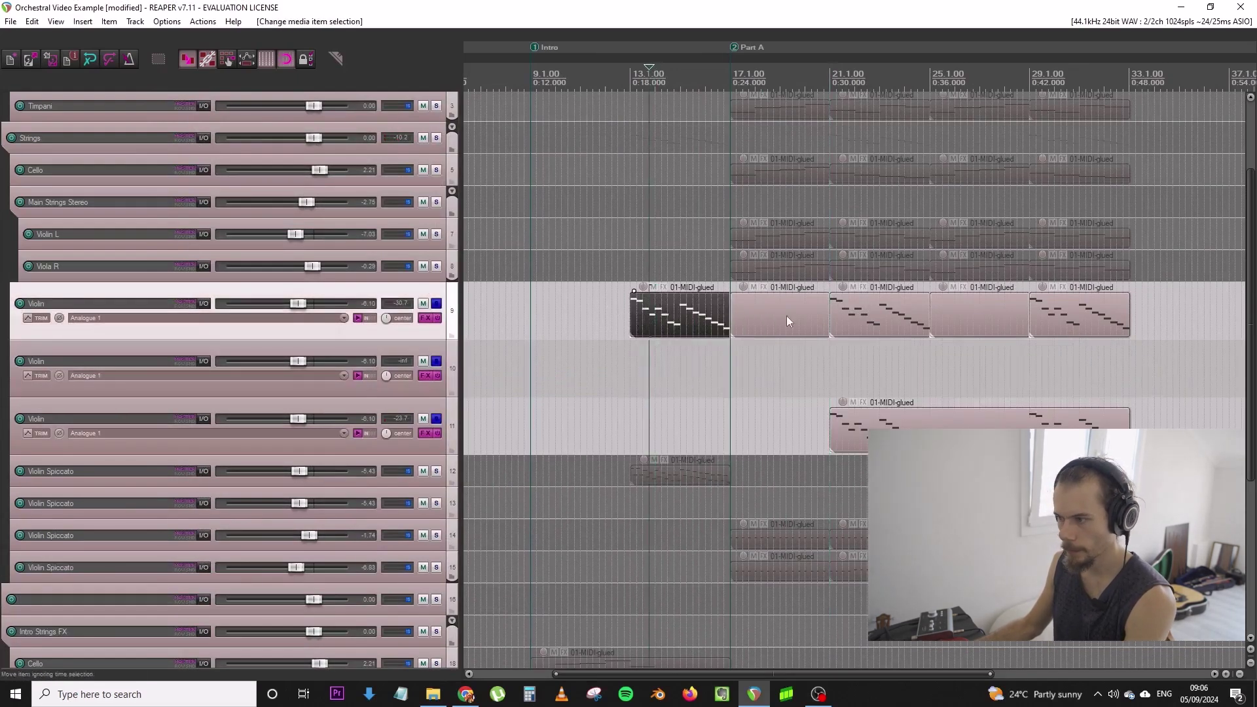
left_click_drag(854, 372, 1076, 357)
left_click(774, 367)
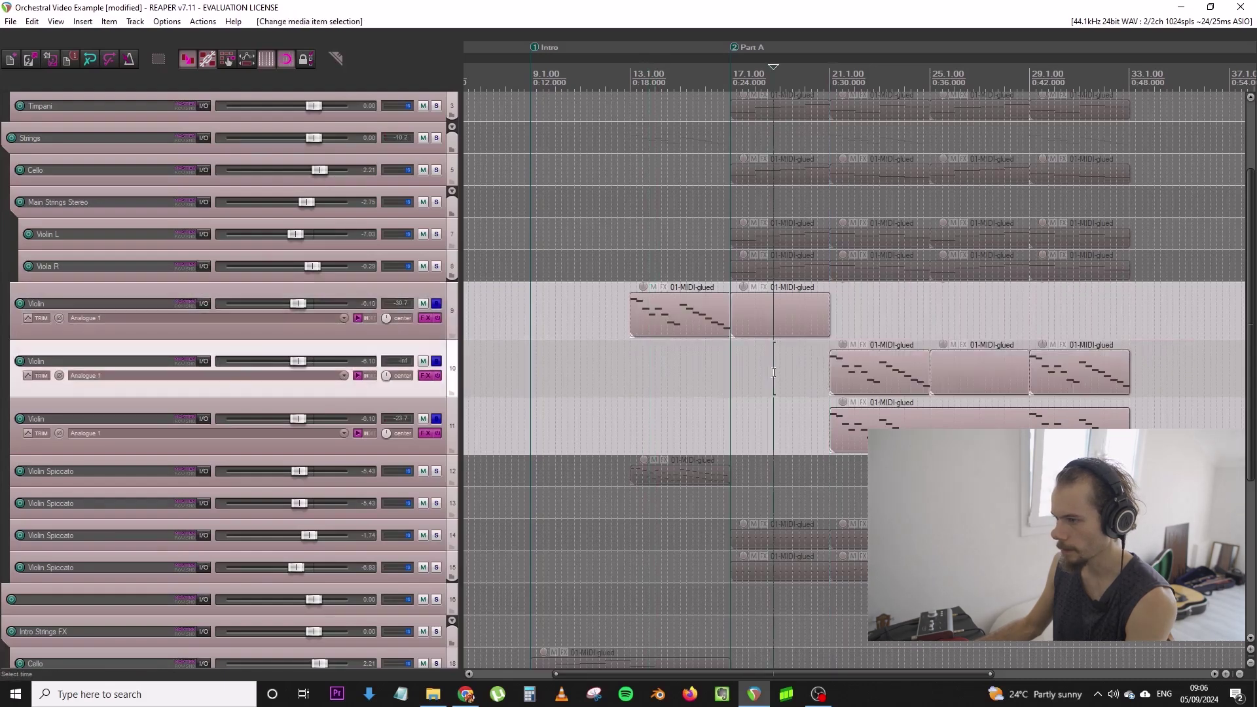
Pan the middle Violin track about 70% left and the octave-lower Violin track 70% right
left_click_drag(386, 377, 386, 396)
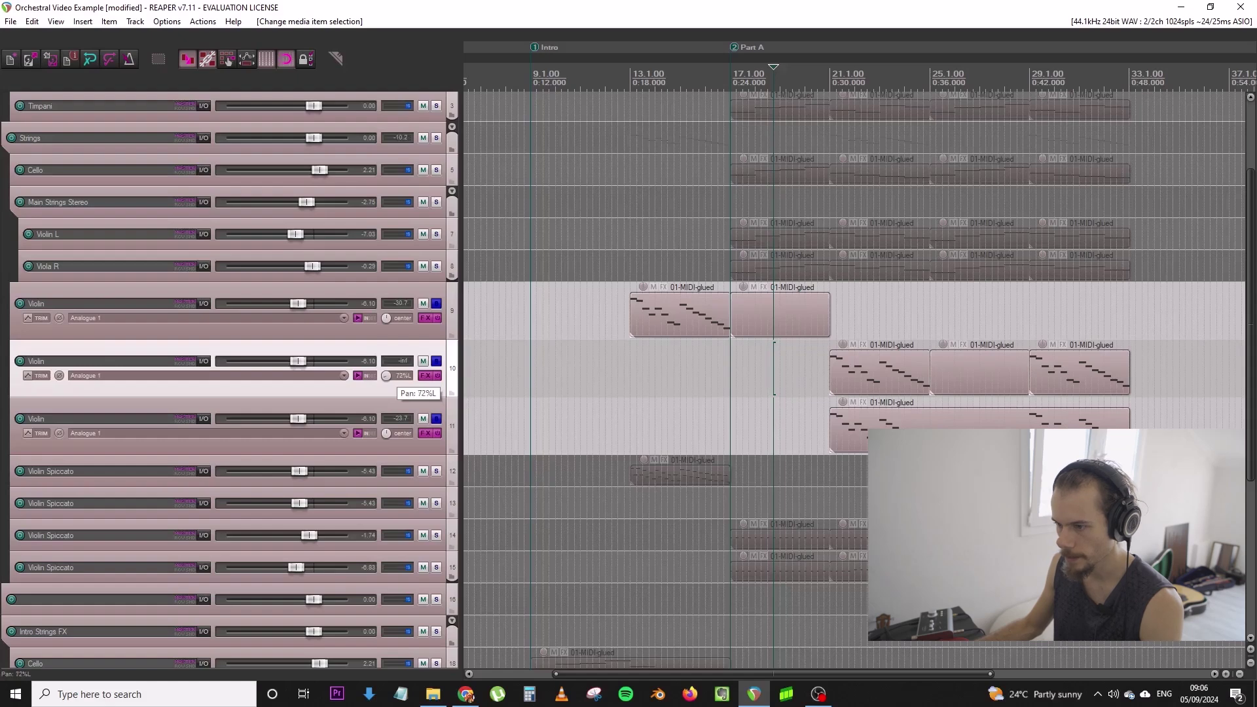
left_click_drag(386, 396, 389, 397)
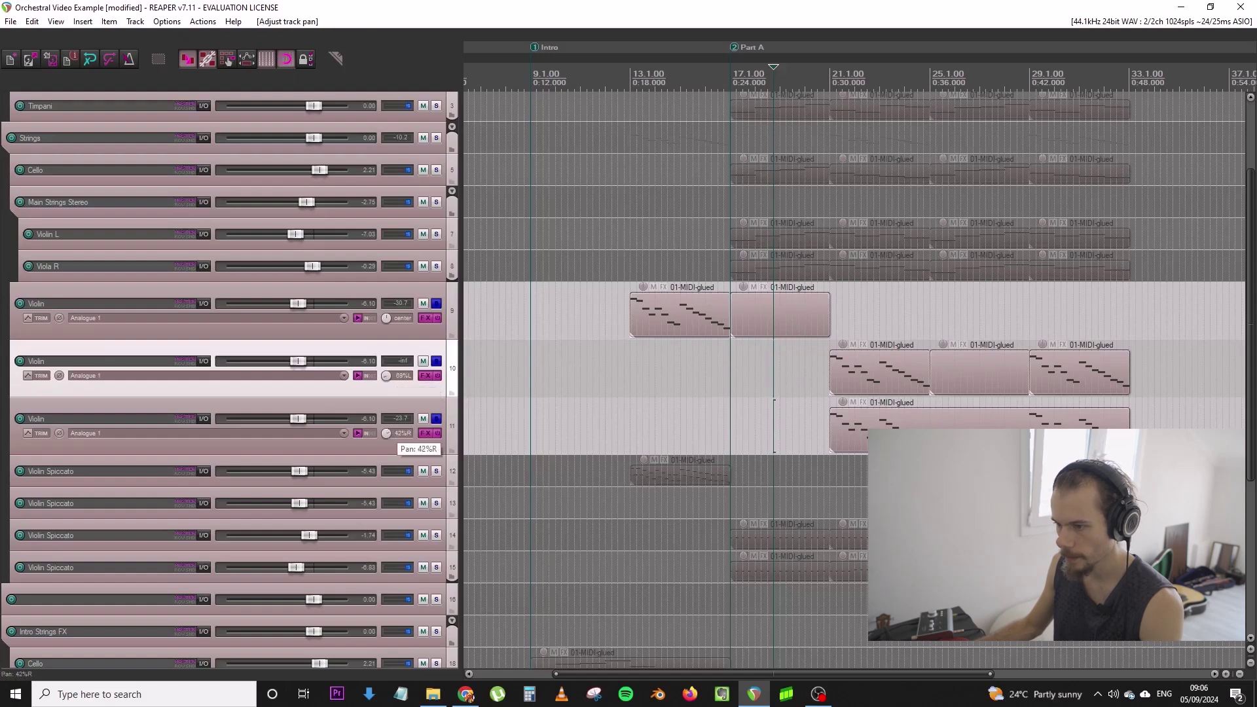
left_click(799, 366)
Insert a new track below the first Violin, make it a folder holding the two panned Violin tracks, and solo it
left_click(455, 323)
key("ctrl+t")
left_click(455, 411)
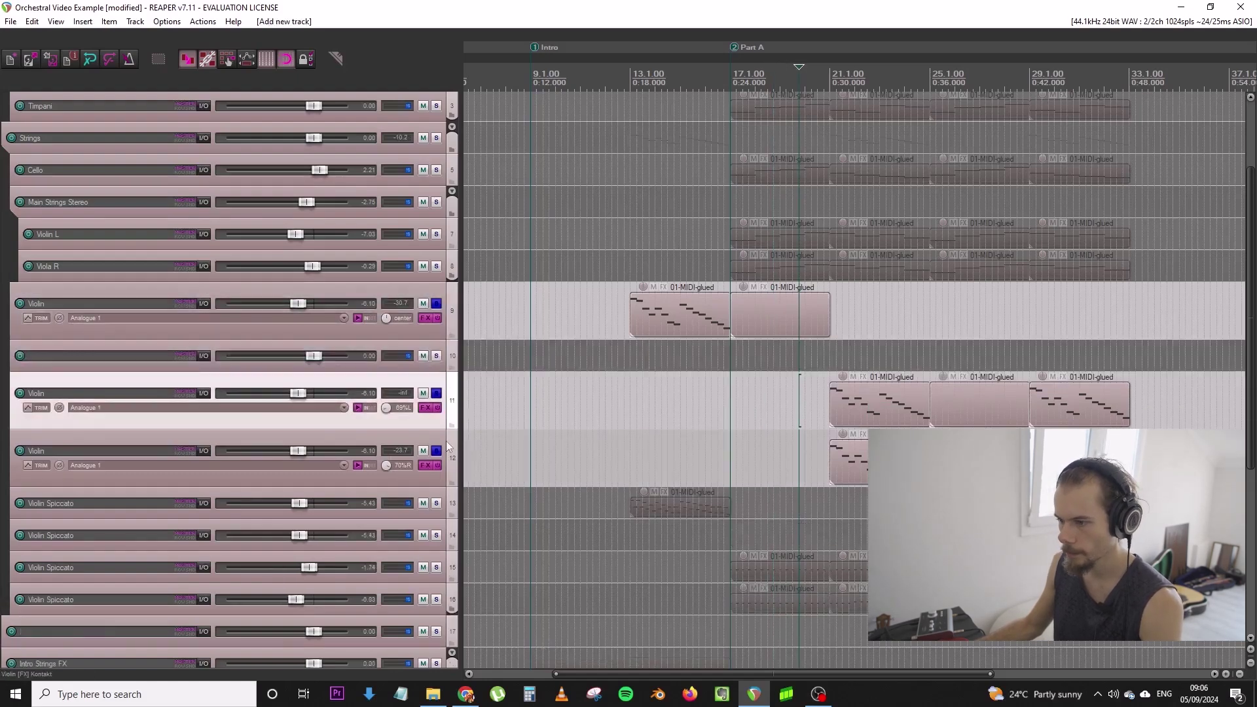
left_click(455, 445, "shift")
left_click_drag(454, 380, 454, 359)
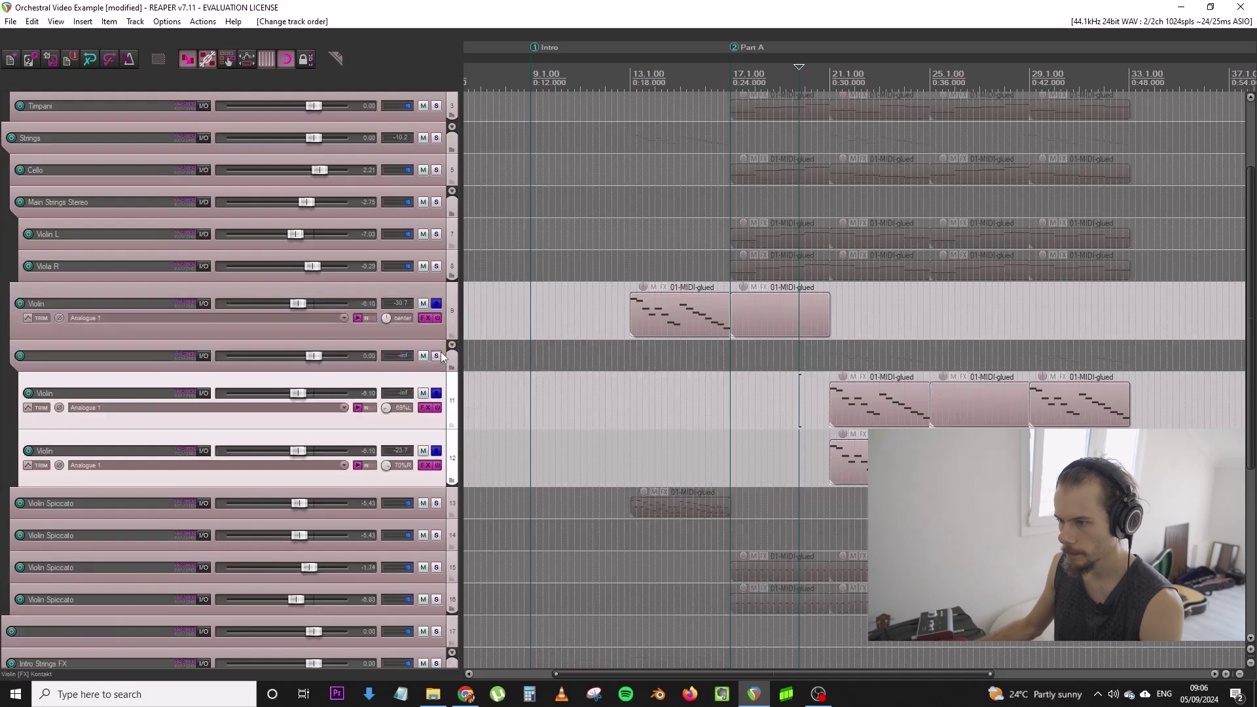
left_click(438, 354)
Rename the right-panned Violin track in the new folder as Viola
double_click(139, 447)
type("Miol")
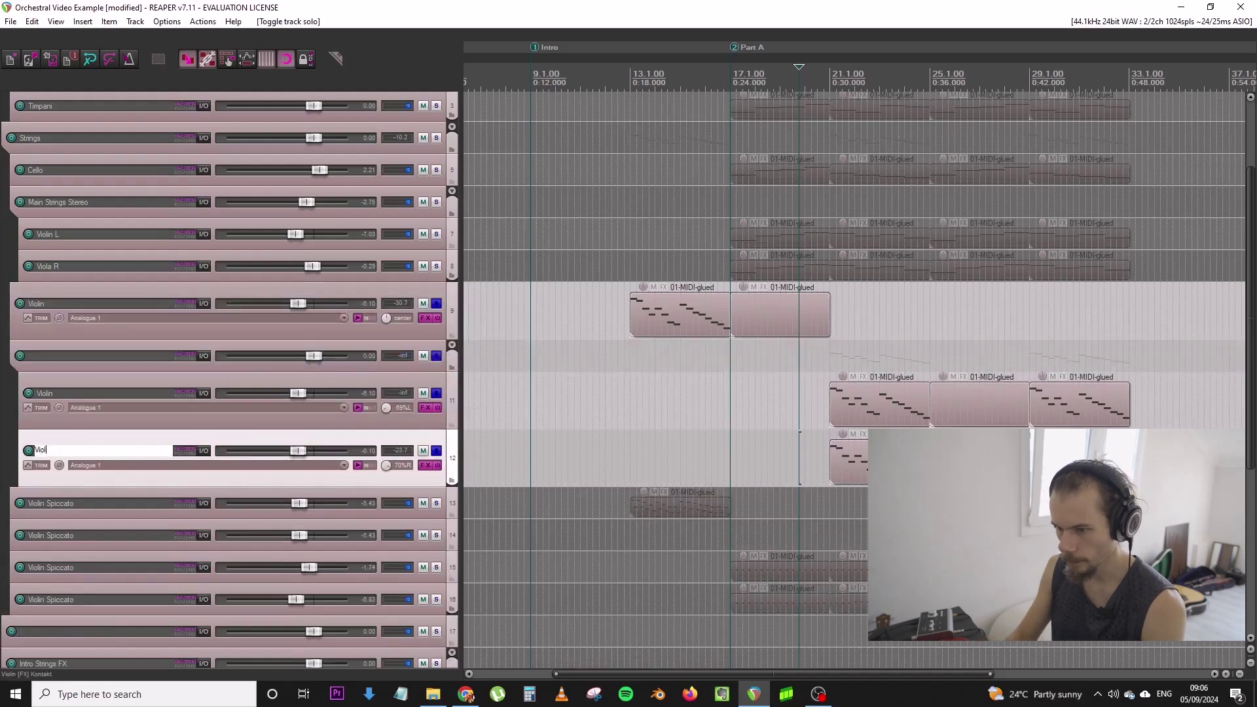
type("a")
key("Return")
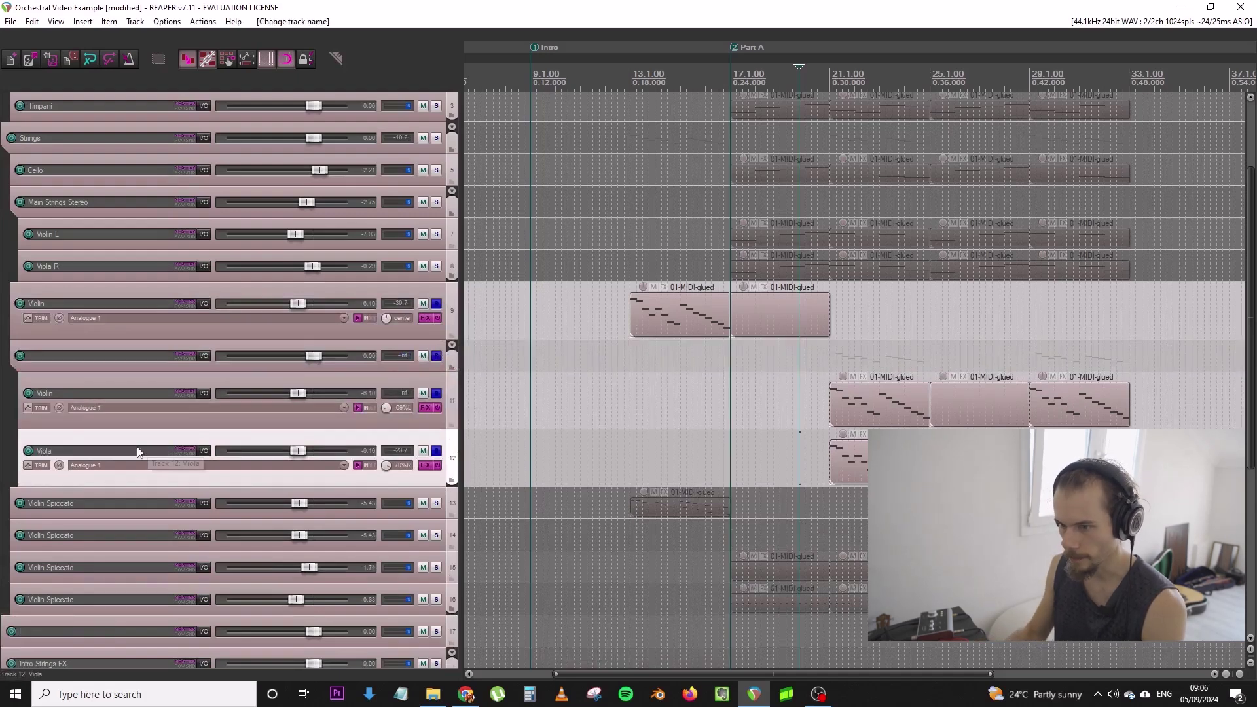
Replace the 16 Violins instrument on the Viola track with Nucleus - 02 10 Violas, without saving the old instrument
left_click(426, 464)
left_click(905, 158)
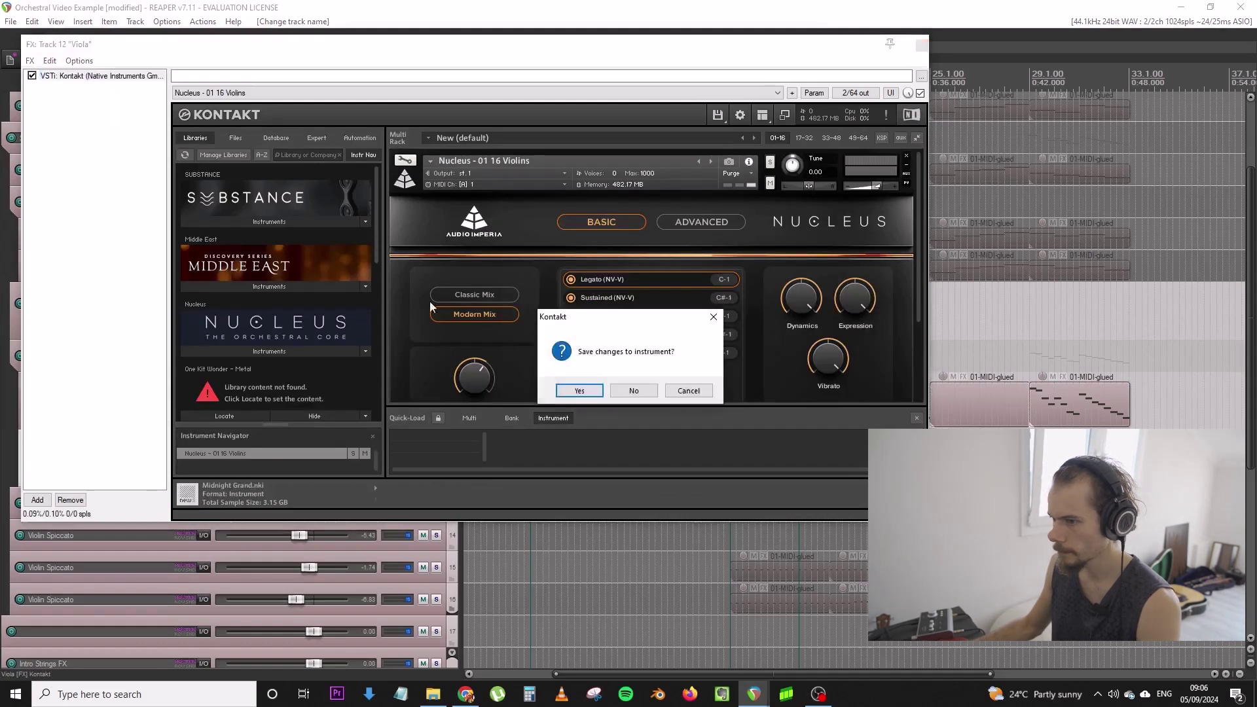
left_click(616, 393)
left_click(333, 351)
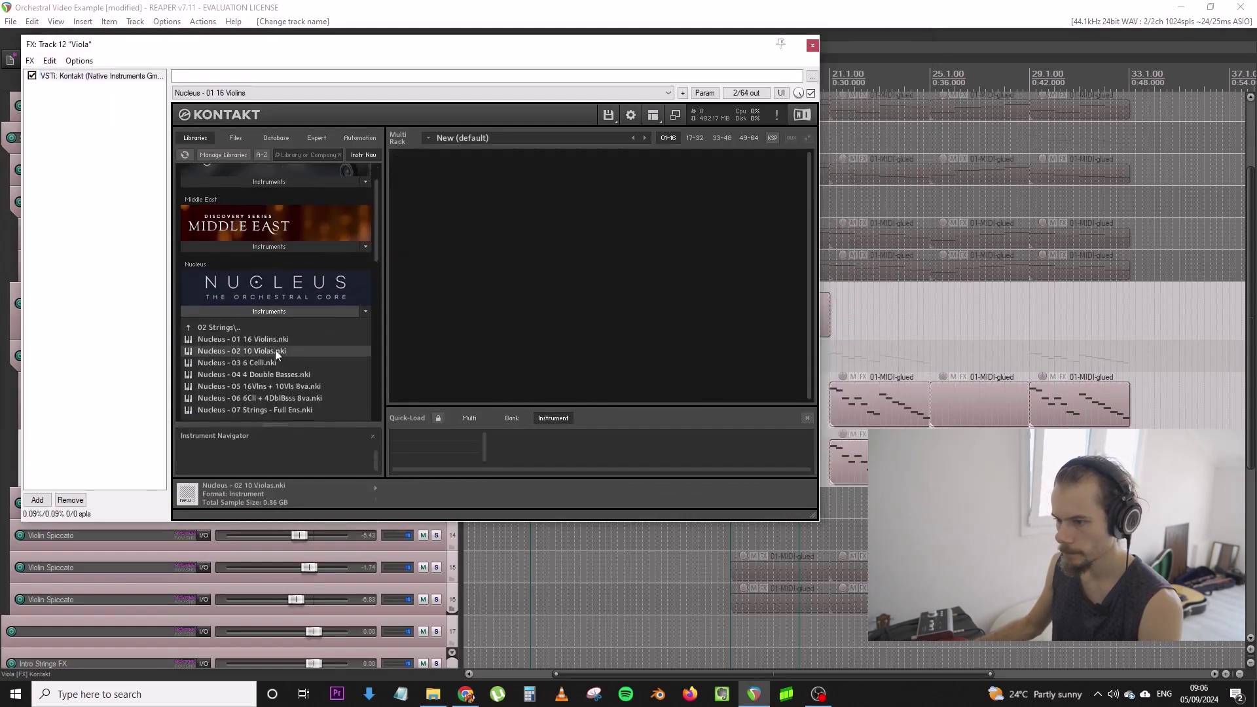
double_click(275, 351)
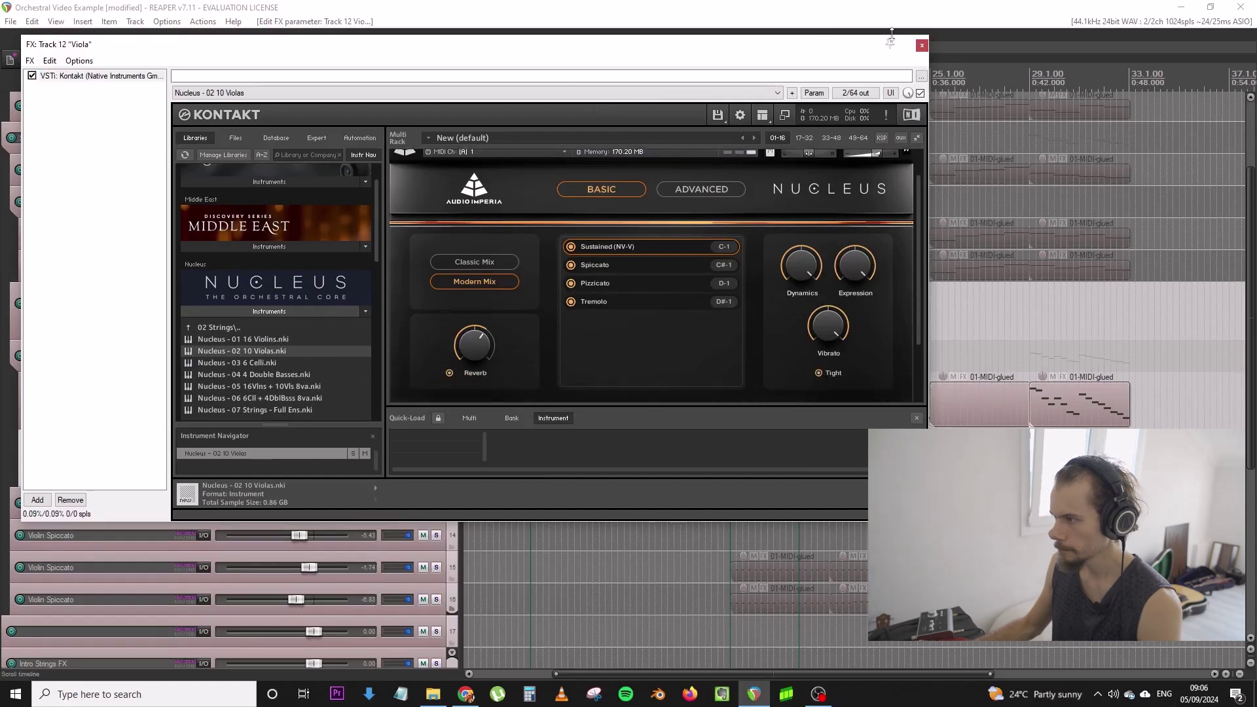
left_click(922, 45)
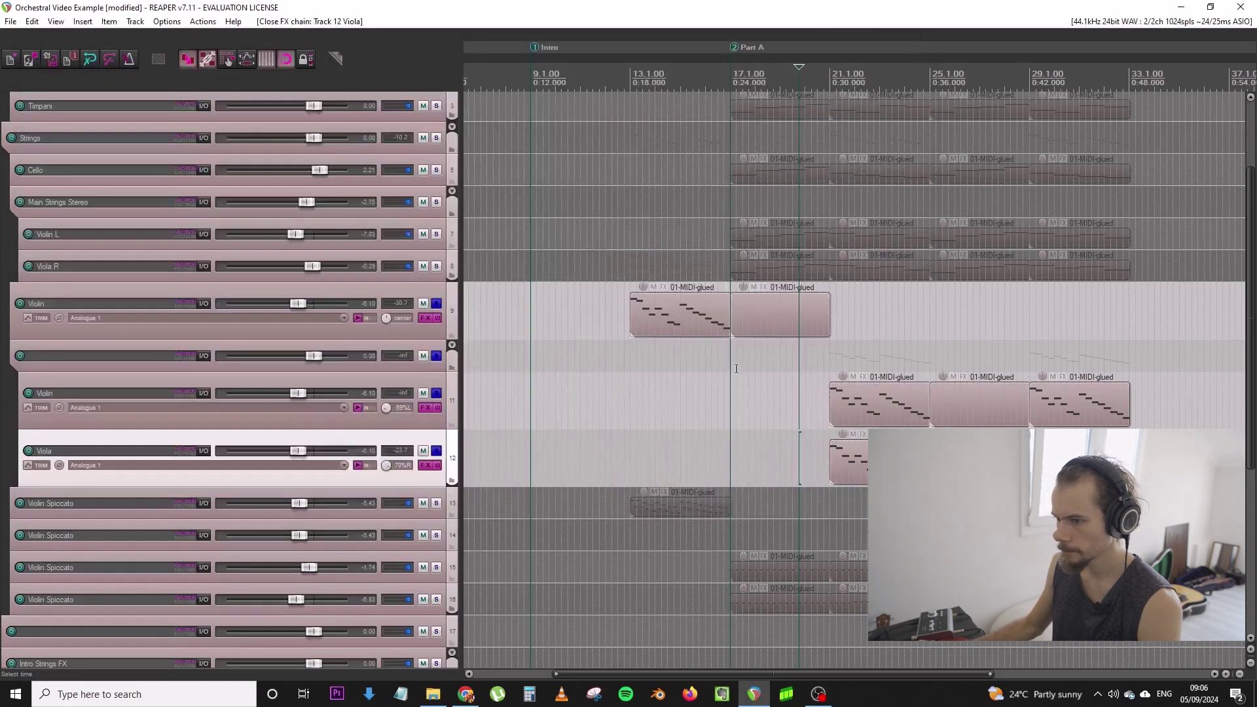
Play the panned Violin and Viola together from bar 21, and unsolo both tracks and their folder
left_click(834, 359)
key("space")
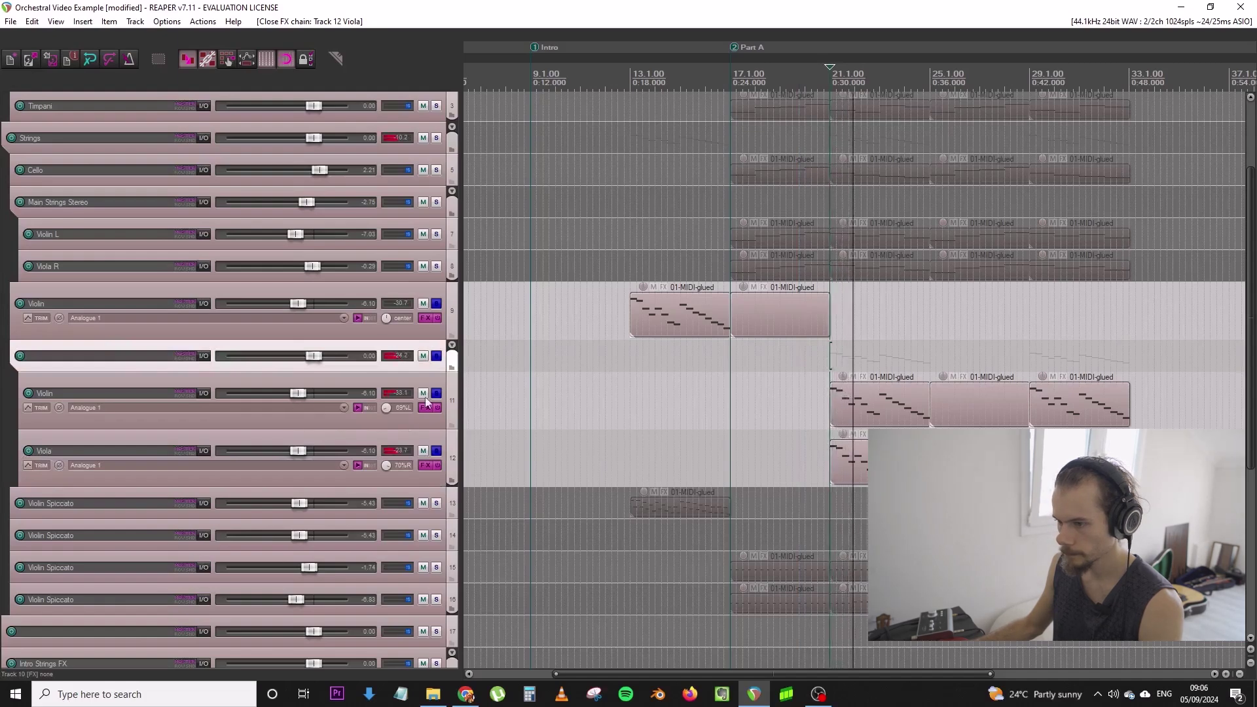
left_click(436, 393)
left_click(436, 450)
left_click(436, 357)
key("space")
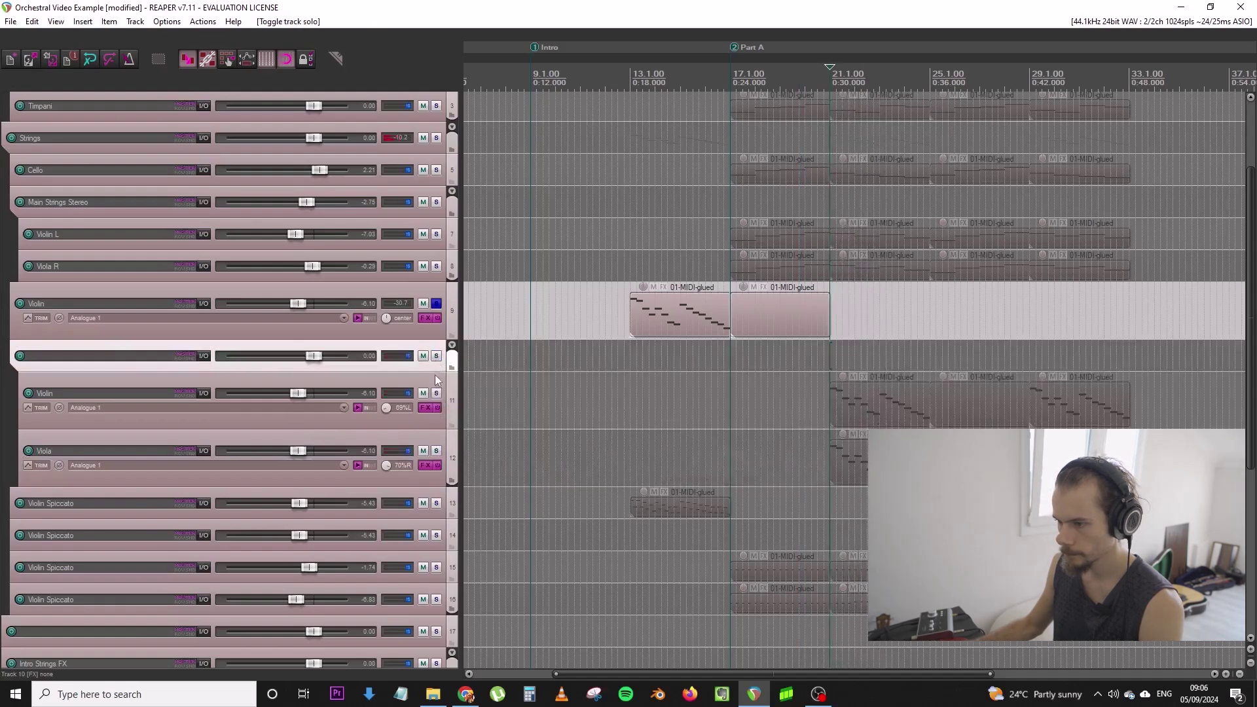
Compare the panned Violin and the Viola by soloing and playing each one within their folder from bar 21
left_click(436, 356)
left_click(436, 393)
key("space")
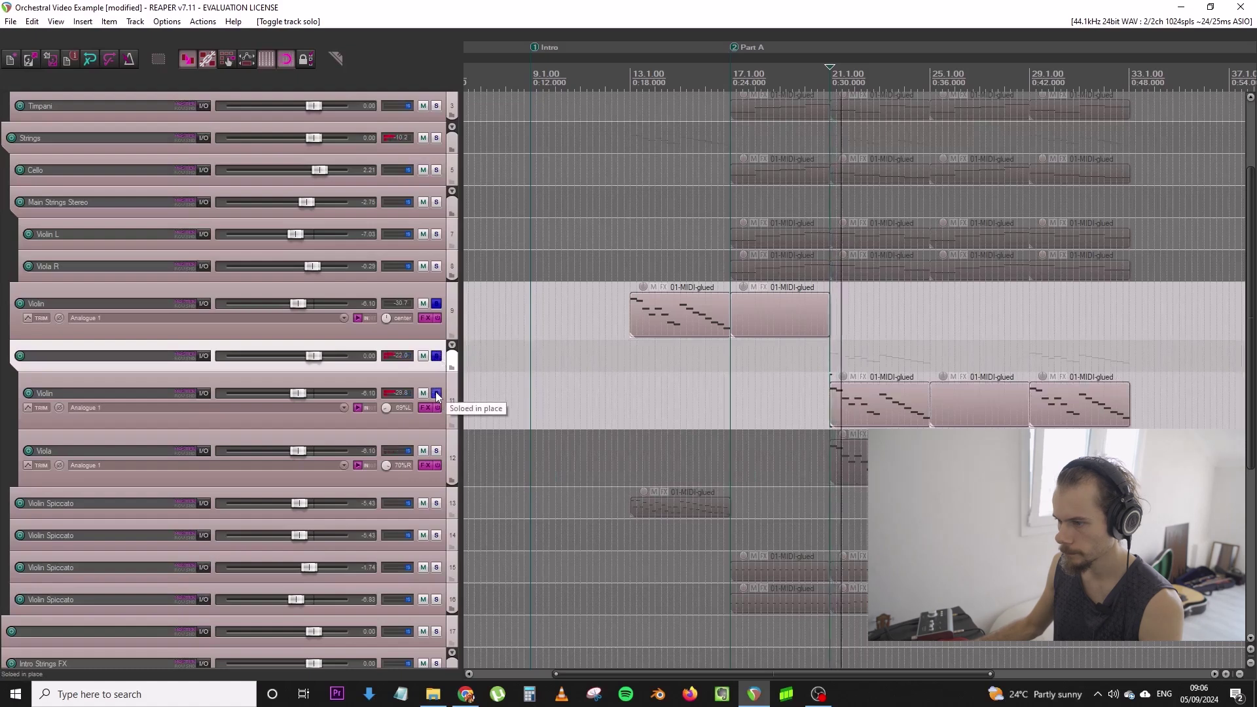
key("space")
left_click(436, 393)
left_click(436, 452)
key("space")
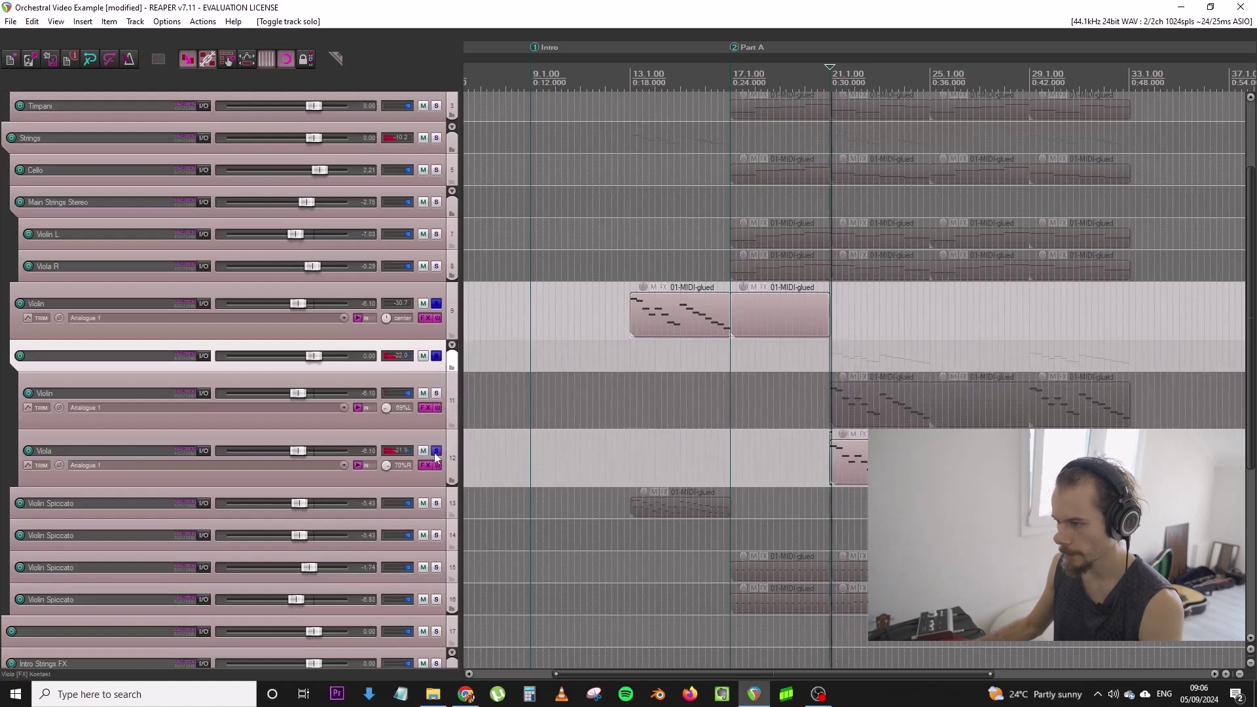
Lower the Viola track to about -9.2 dB and set its Nucleus Expression to 81%
left_click_drag(303, 454, 294, 455)
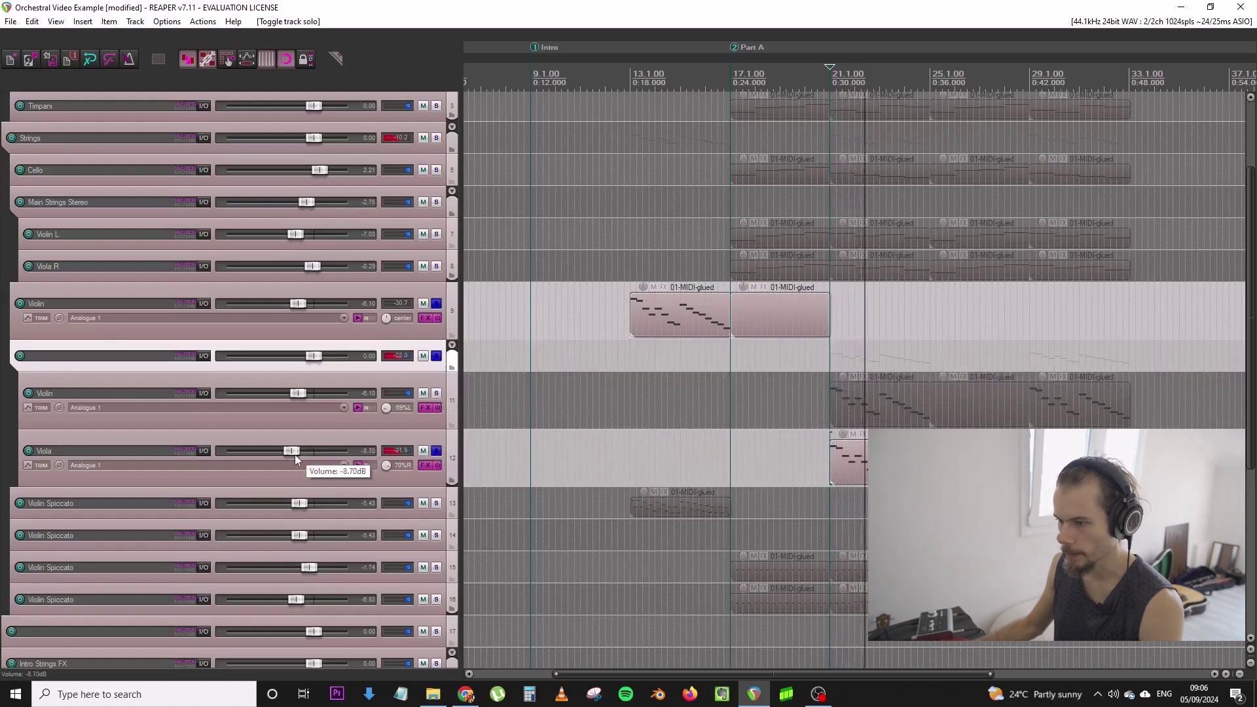
left_click(426, 467)
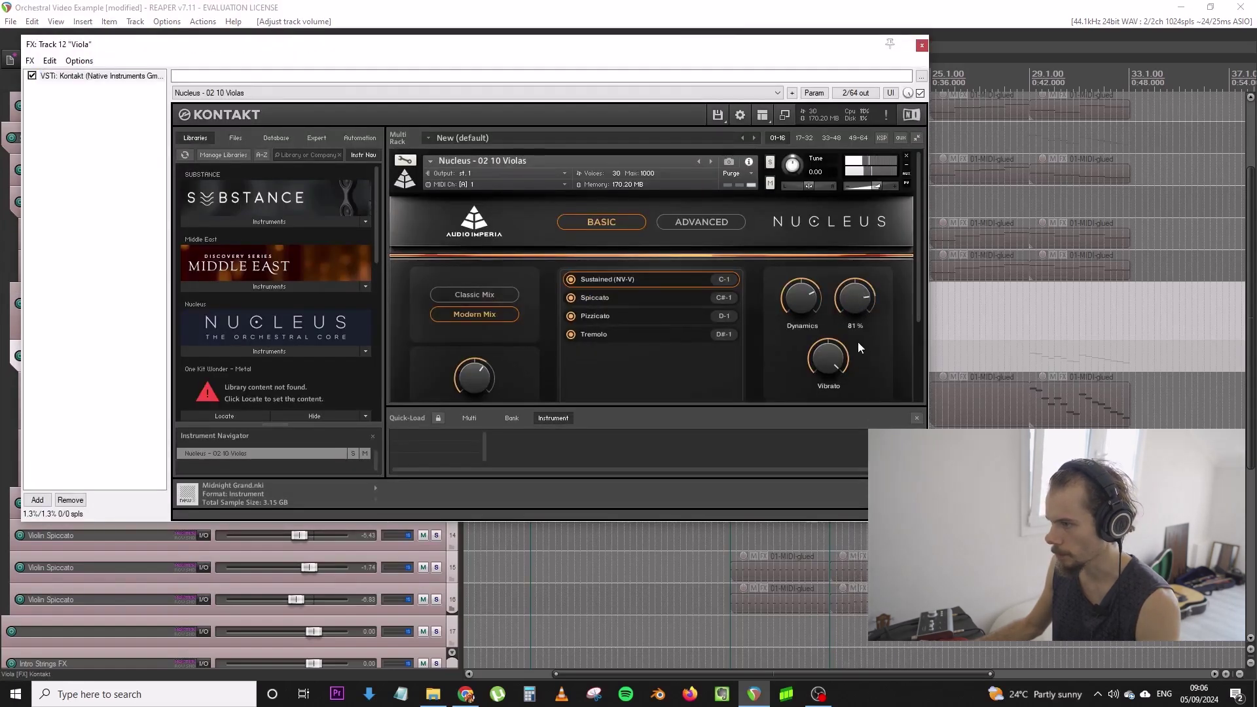
left_click(922, 45)
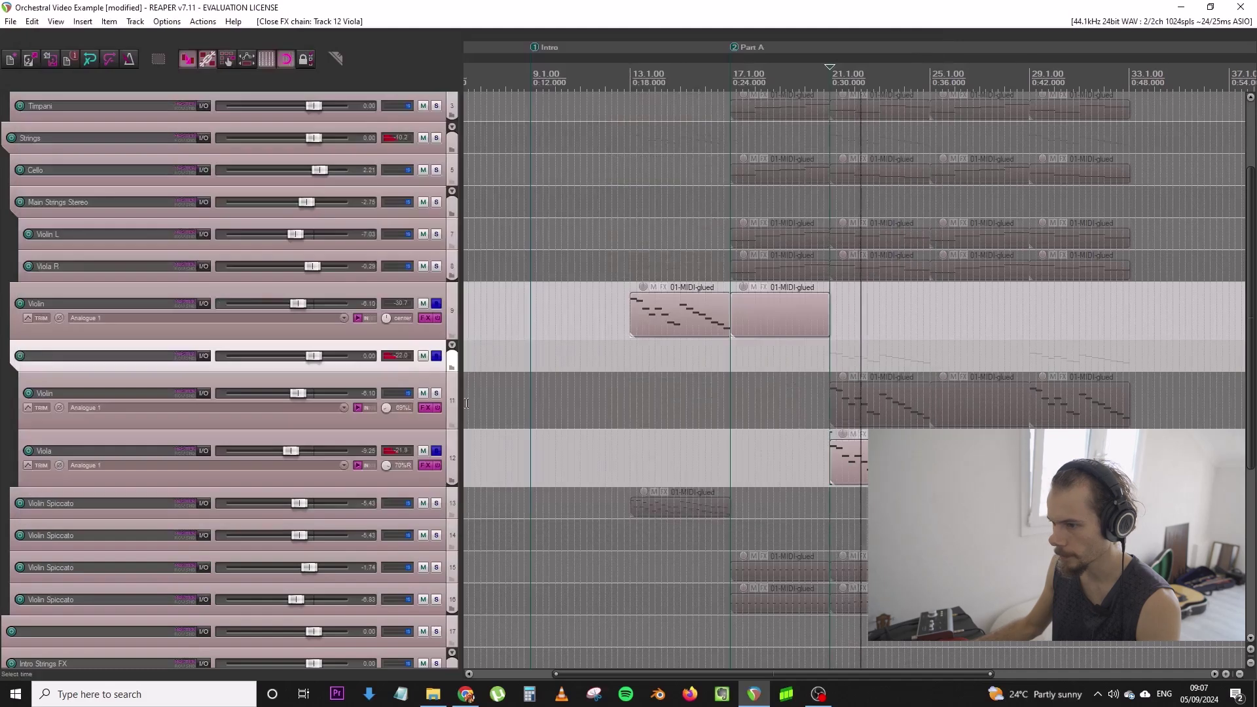
Solo the panned Violin alongside the Viola and raise both tracks together to -2.51 and -5.66 dB
left_click(436, 393)
left_click(350, 434)
left_click(349, 423, "ctrl")
left_click_drag(302, 394, 311, 394)
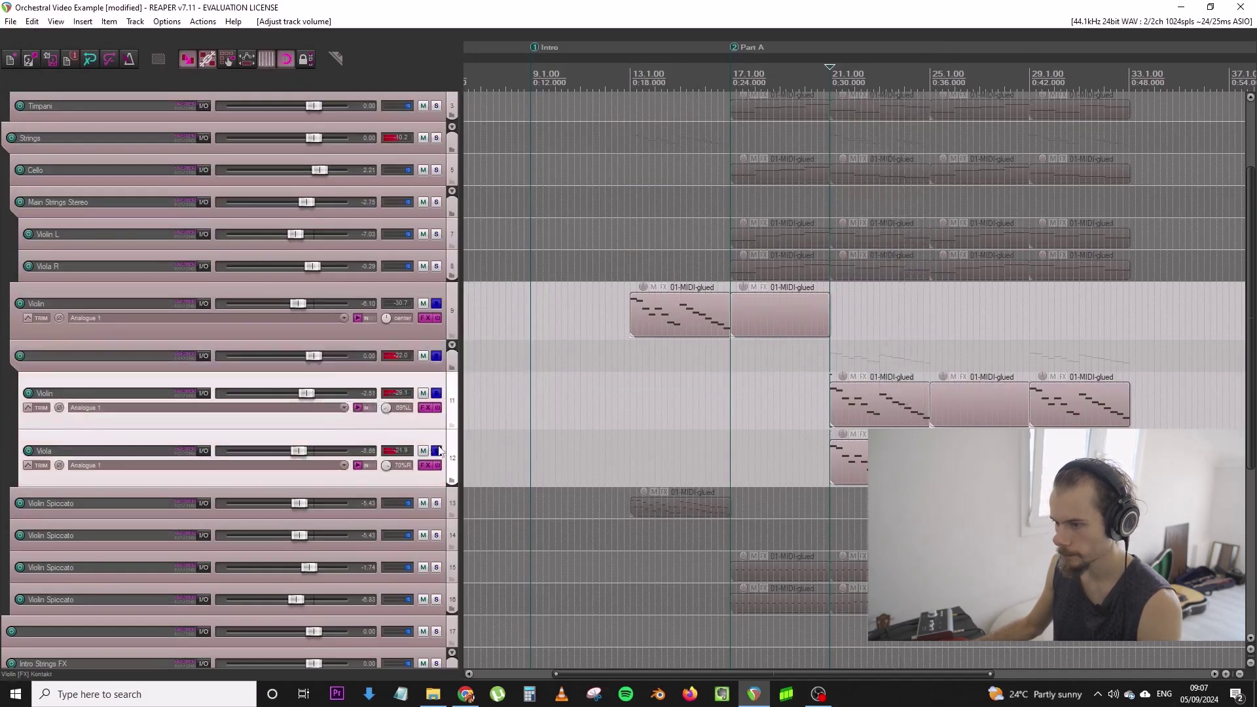
Switch the Nucleus articulation to Tremolo on both the panned Violin and the Viola, and play the result
left_click(761, 389)
left_click(420, 408)
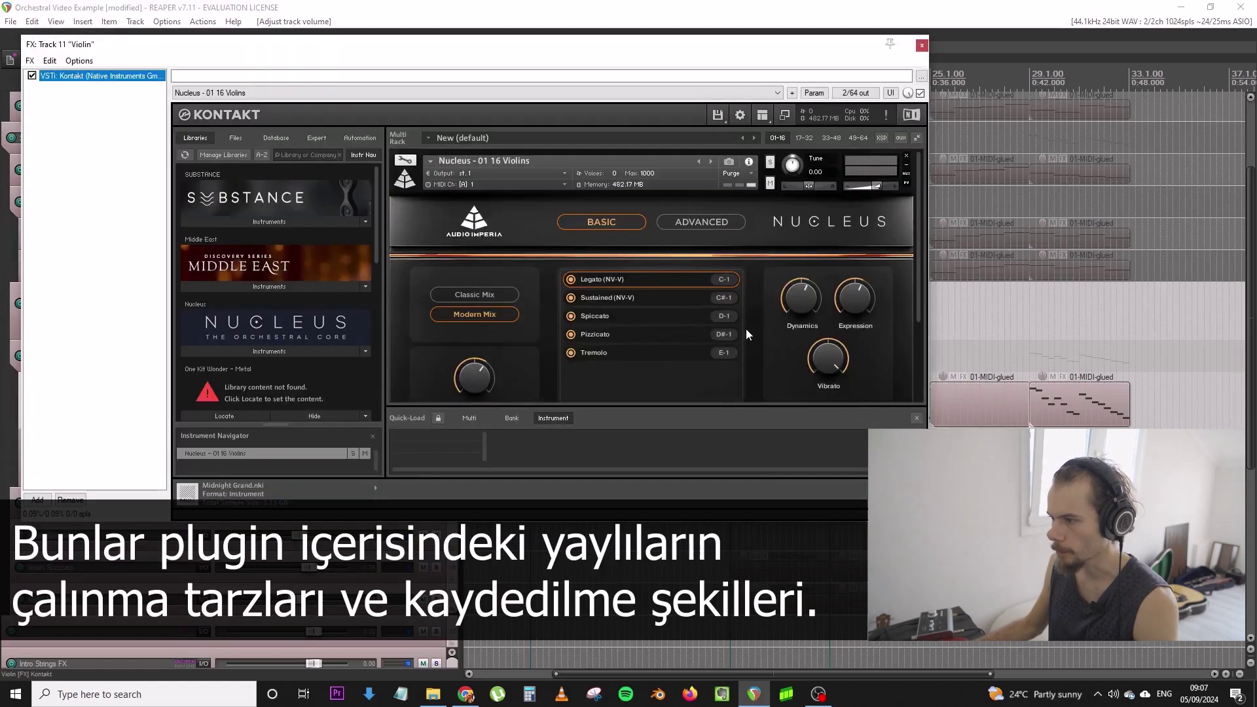
scroll(749, 335, "down", 2)
left_click(598, 334)
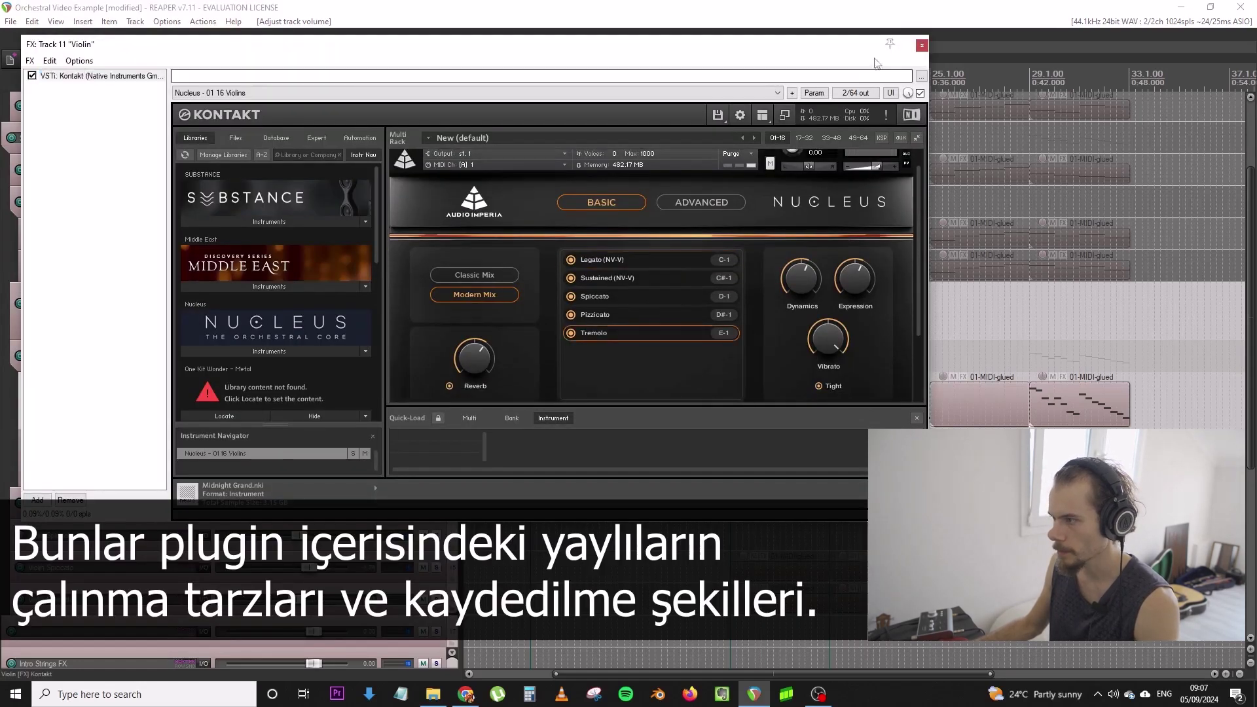
left_click(921, 46)
left_click(422, 466)
left_click(639, 337)
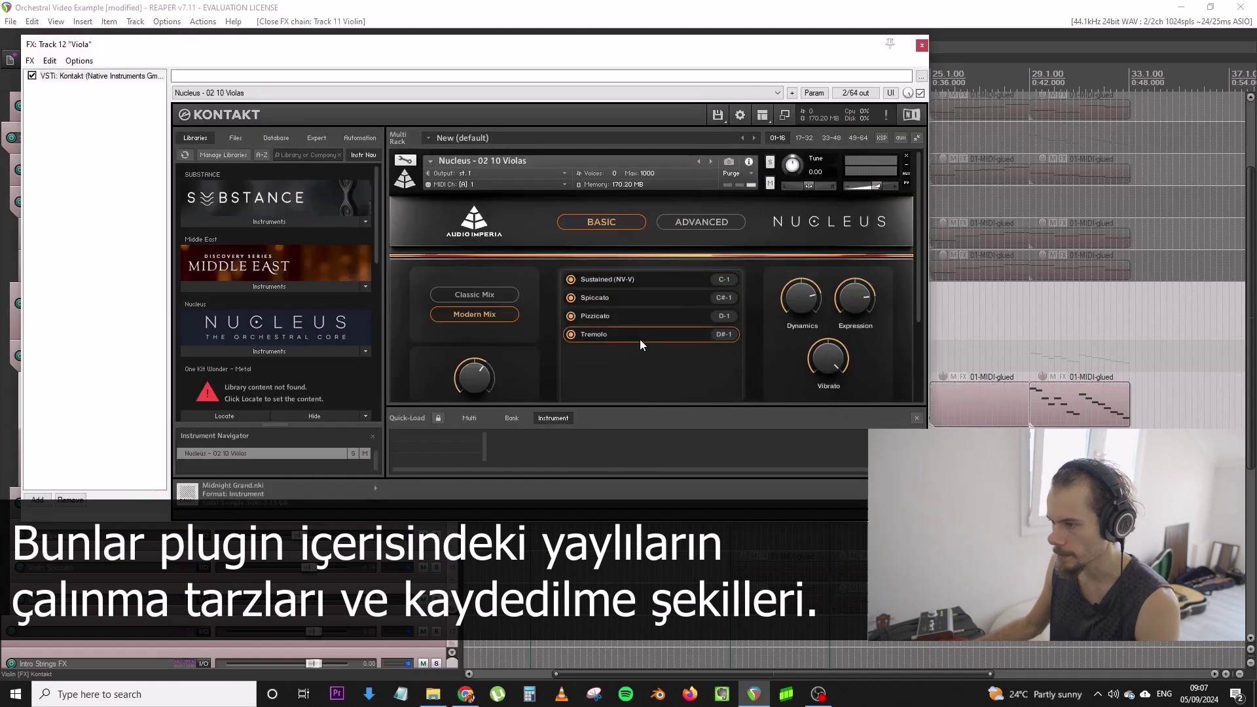
key("space")
left_click(921, 46)
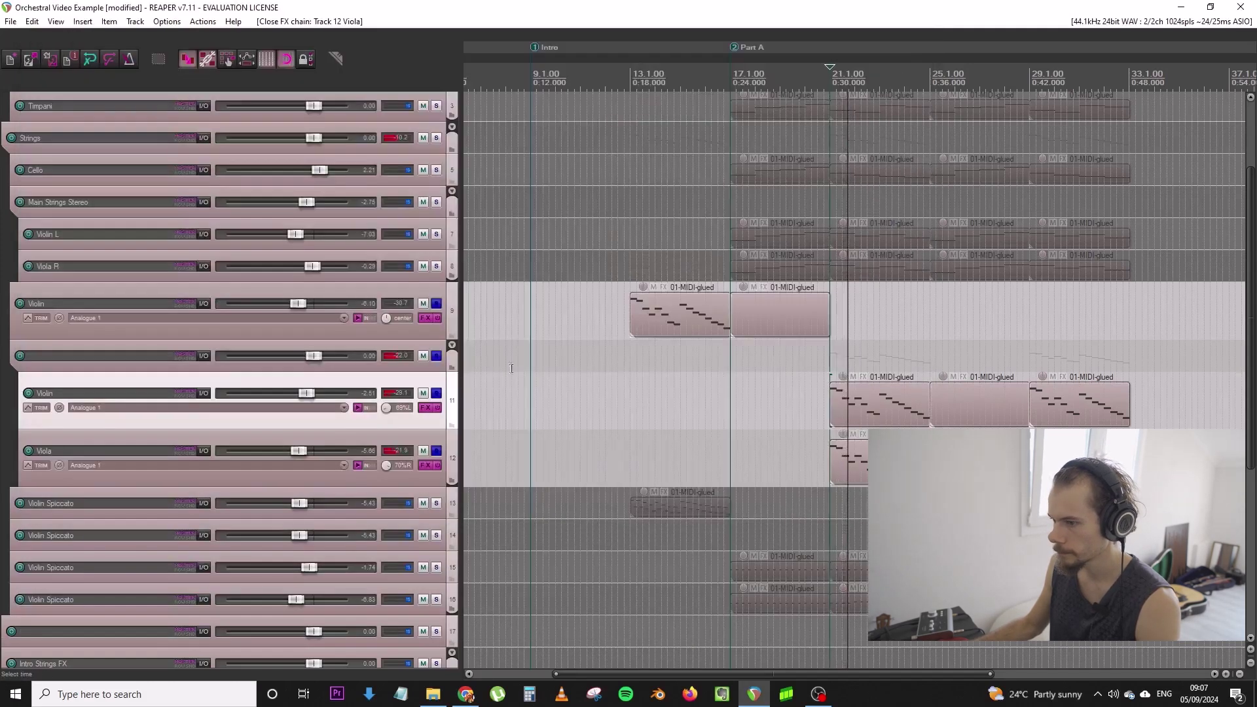
Raise the panned Violin and Viola tracks together to -1.03 and -4.18 dB, and return the edit cursor to bar 21
left_click(441, 438, "ctrl")
left_click_drag(306, 393, 313, 394)
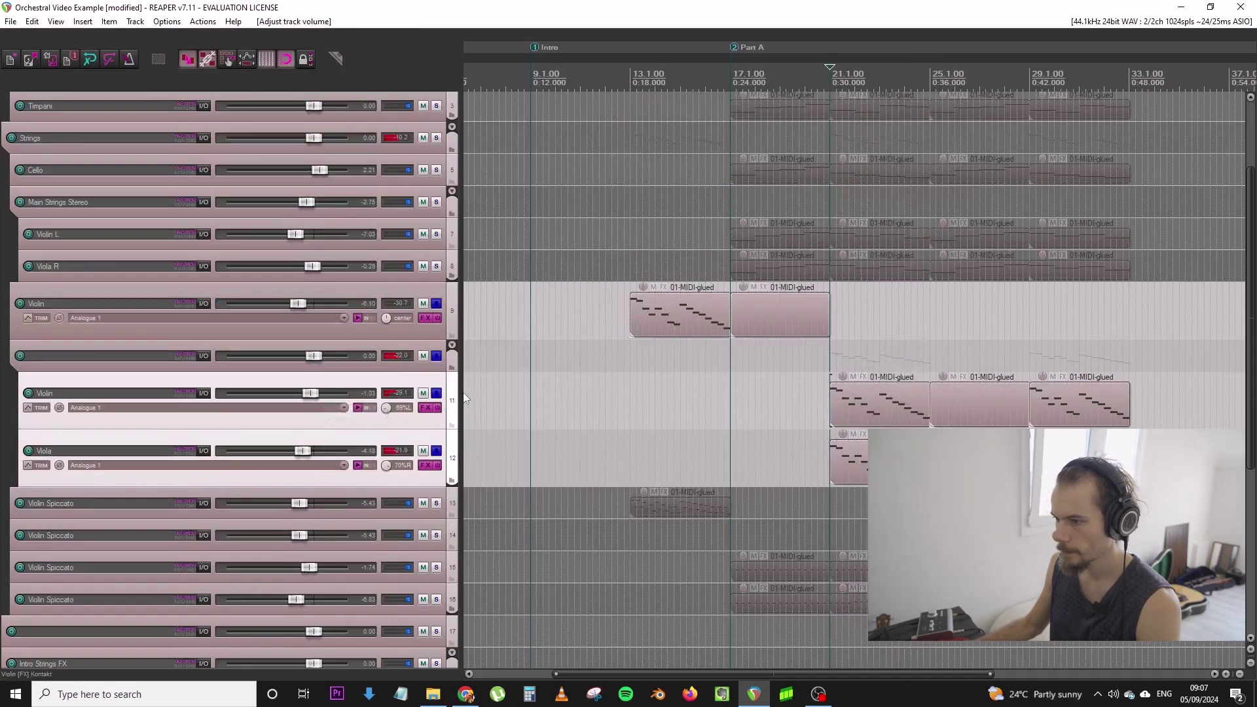
left_click(832, 349)
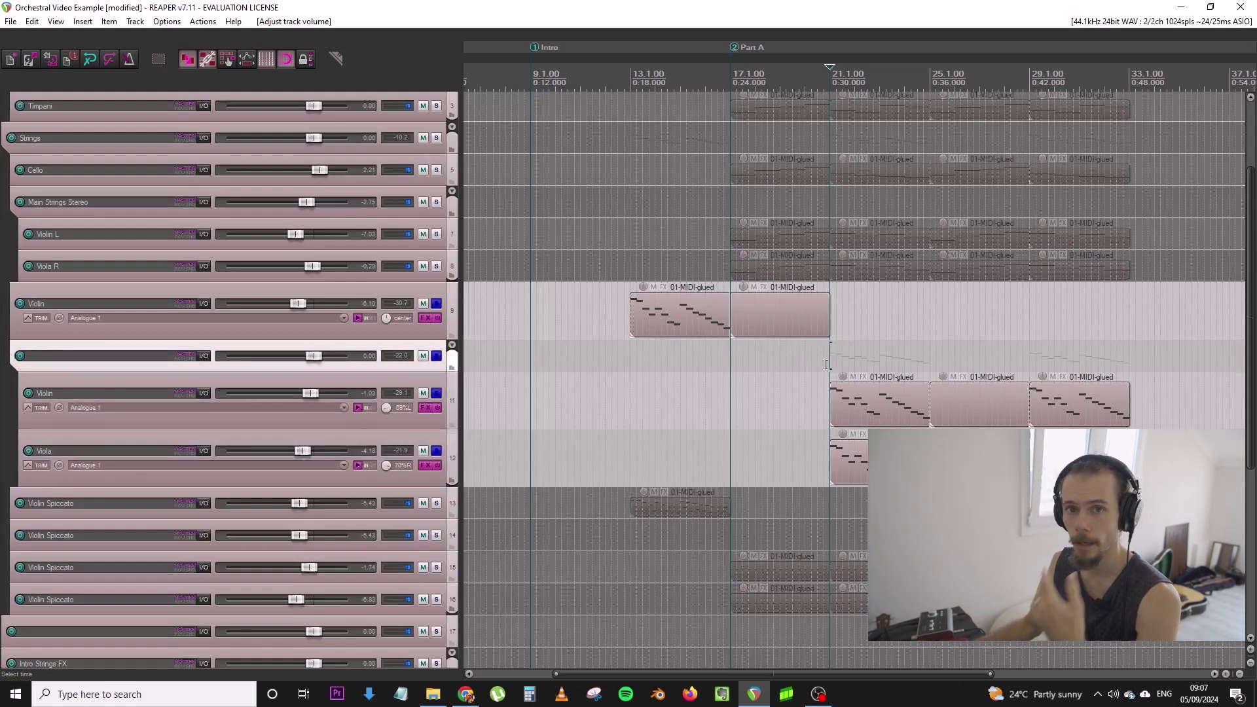
Unsolo all the violin and viola tracks and play the full arrangement from the Intro at bar 9
scroll(630, 356, "down", 3)
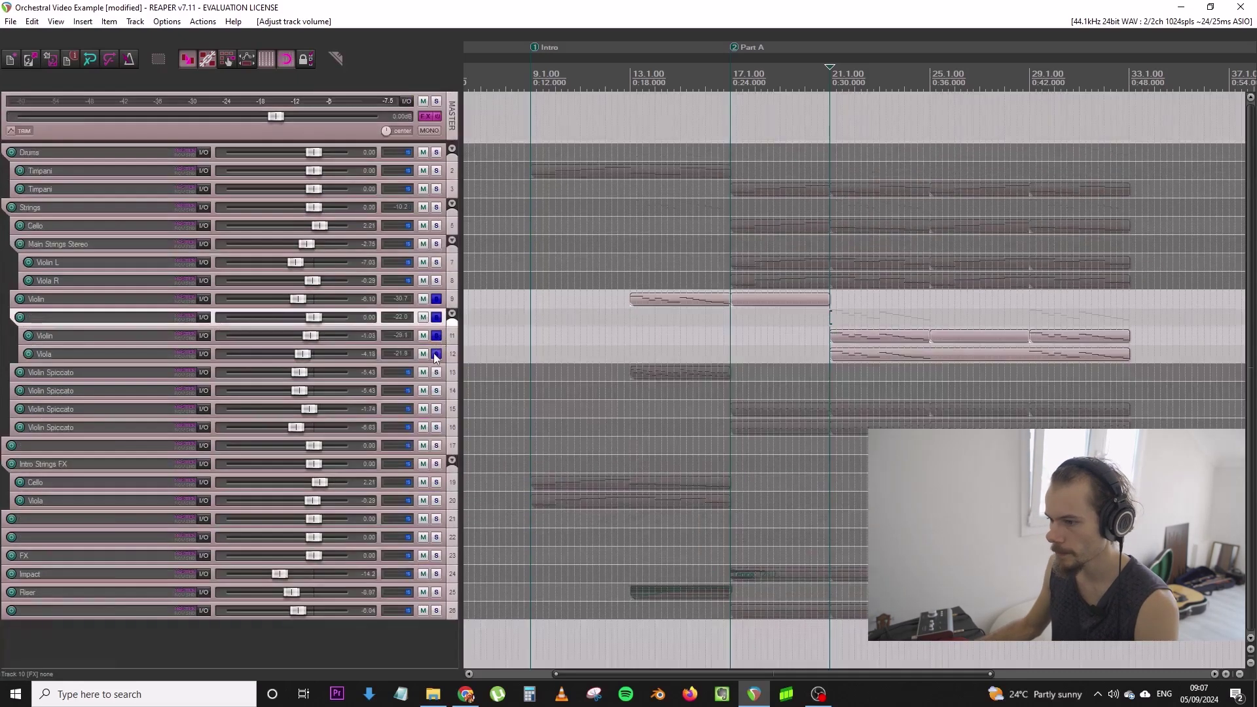
left_click_drag(436, 354, 437, 300)
left_click(528, 309)
key("space")
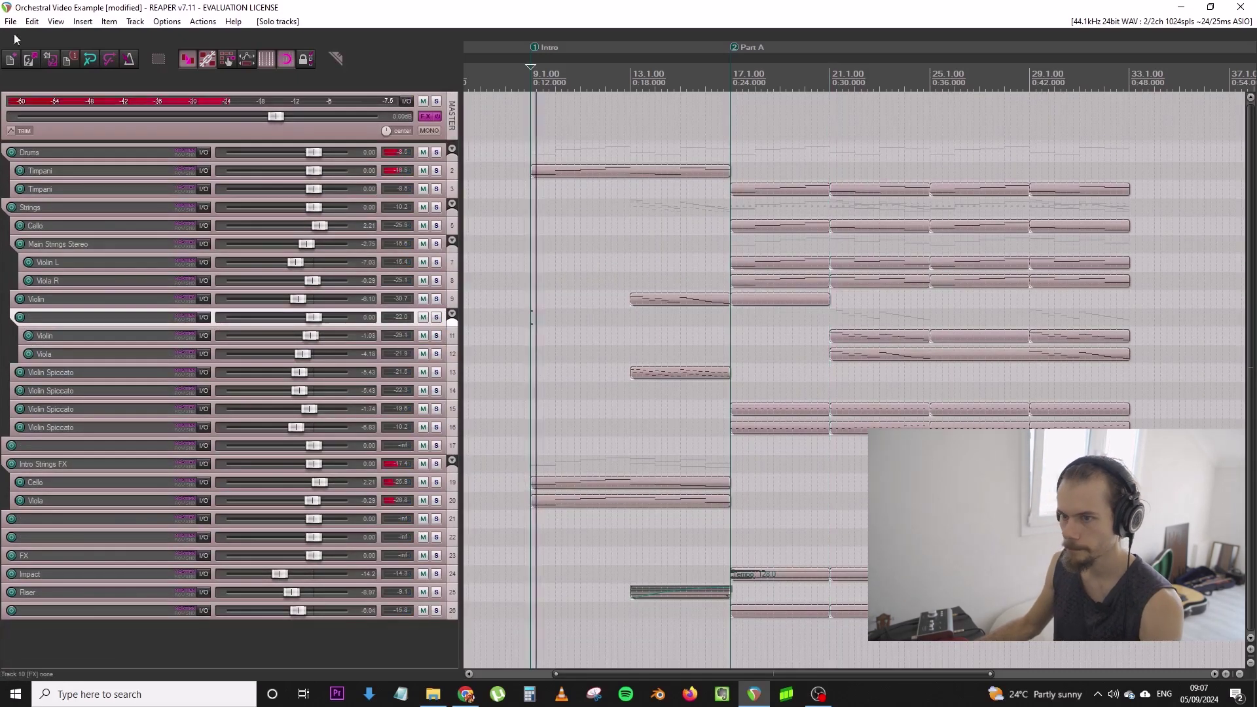
Save the project and lower the intro Violin Spiccato track to -7.35 dB
left_click(11, 21)
left_click(88, 80)
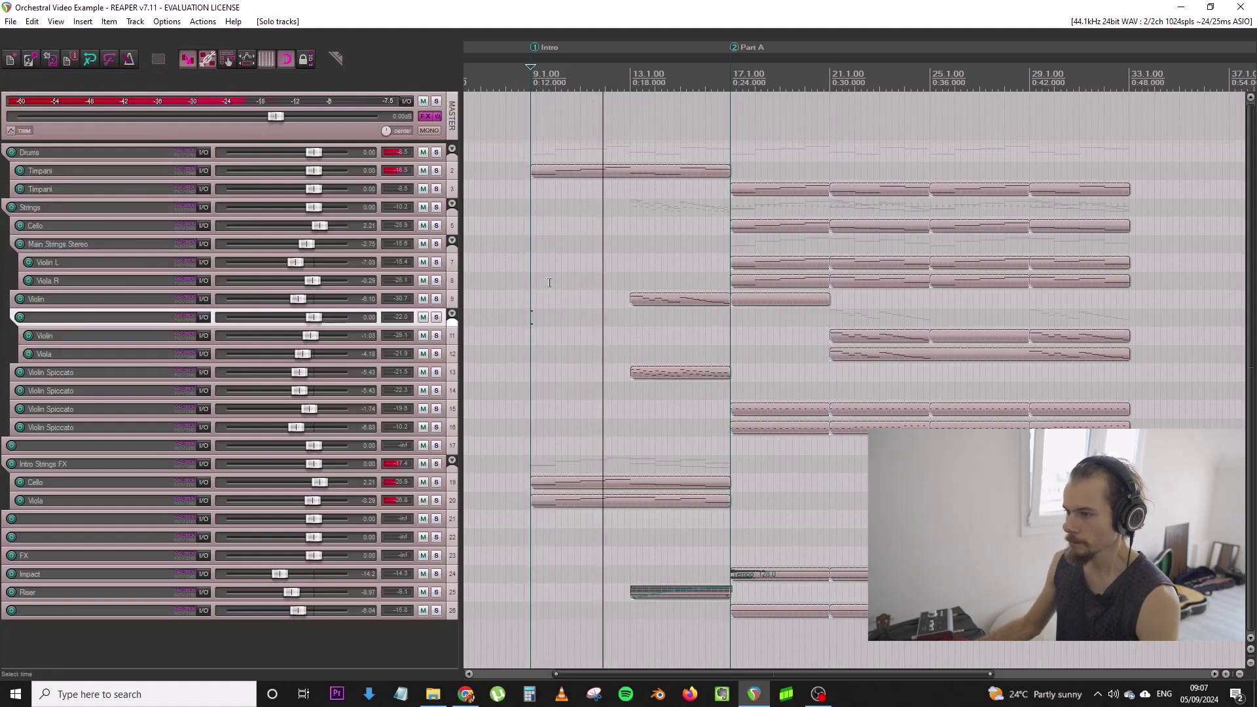
left_click_drag(290, 375, 286, 374)
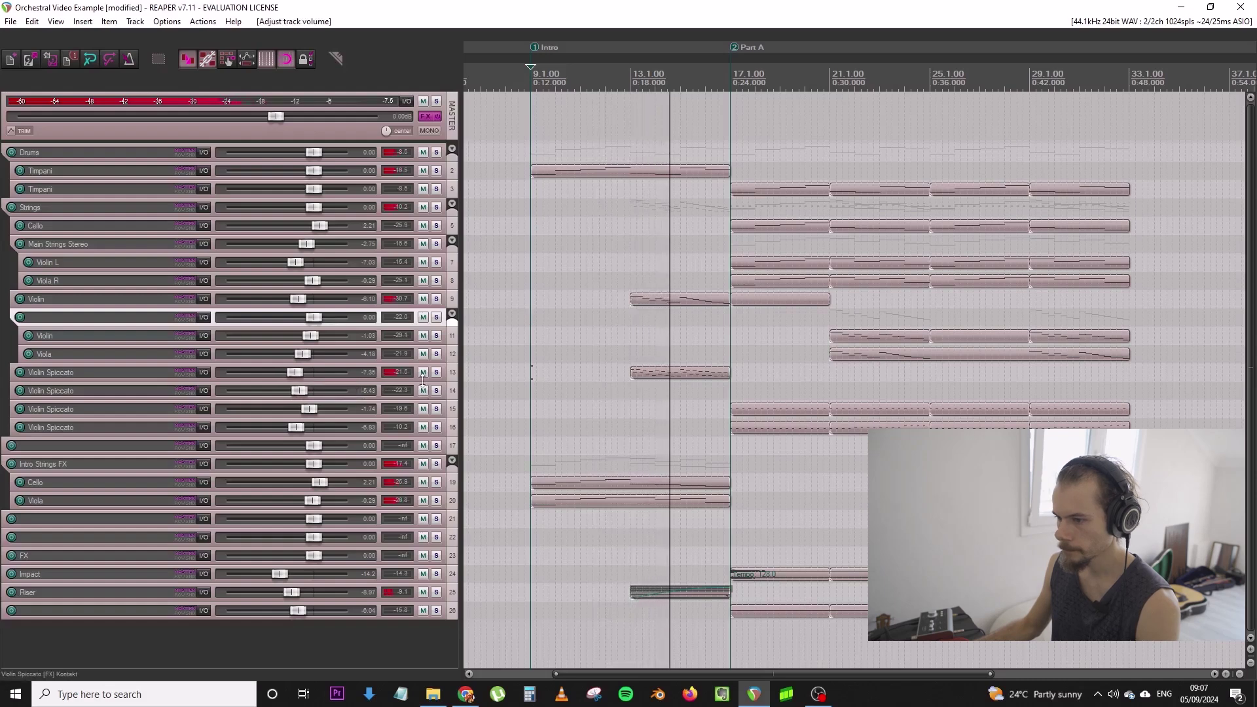
Add the Endless Smile effect after Kontakt on the intro Violin Spiccato track and close its effects chain
left_click_drag(423, 381, 432, 410)
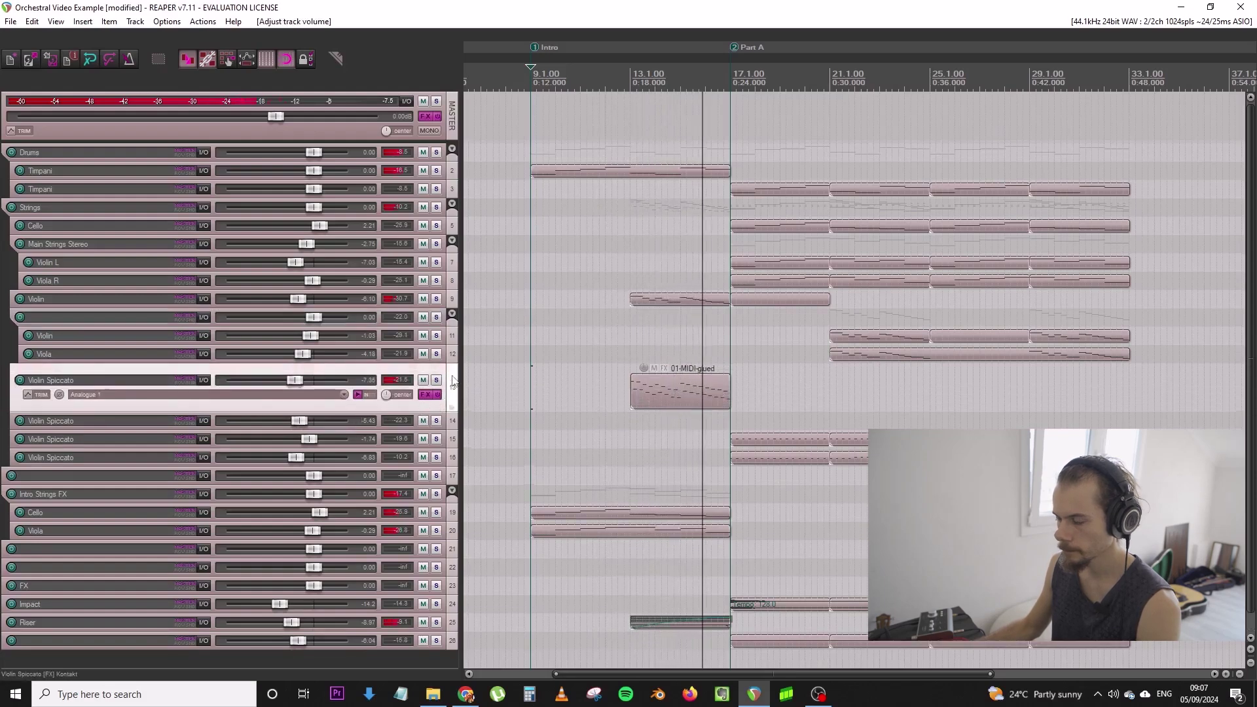
left_click(423, 396)
double_click(142, 203)
type("endless")
left_click(548, 68)
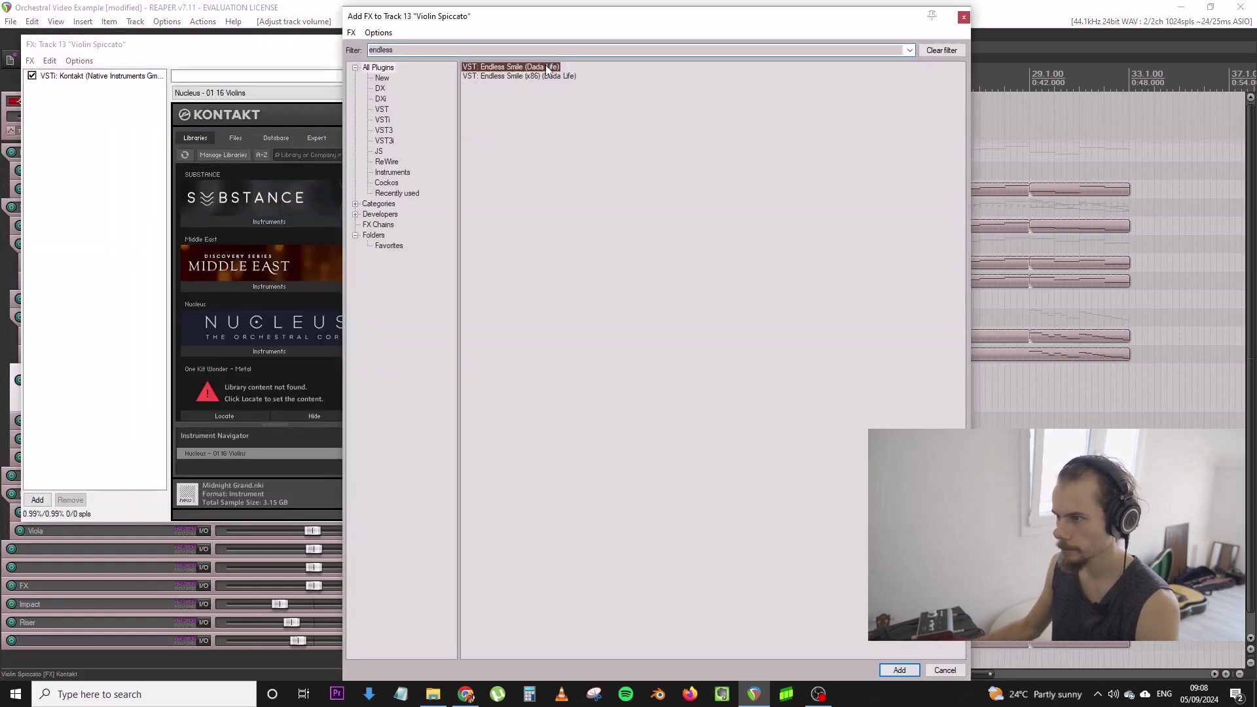
double_click(537, 68)
key("Escape")
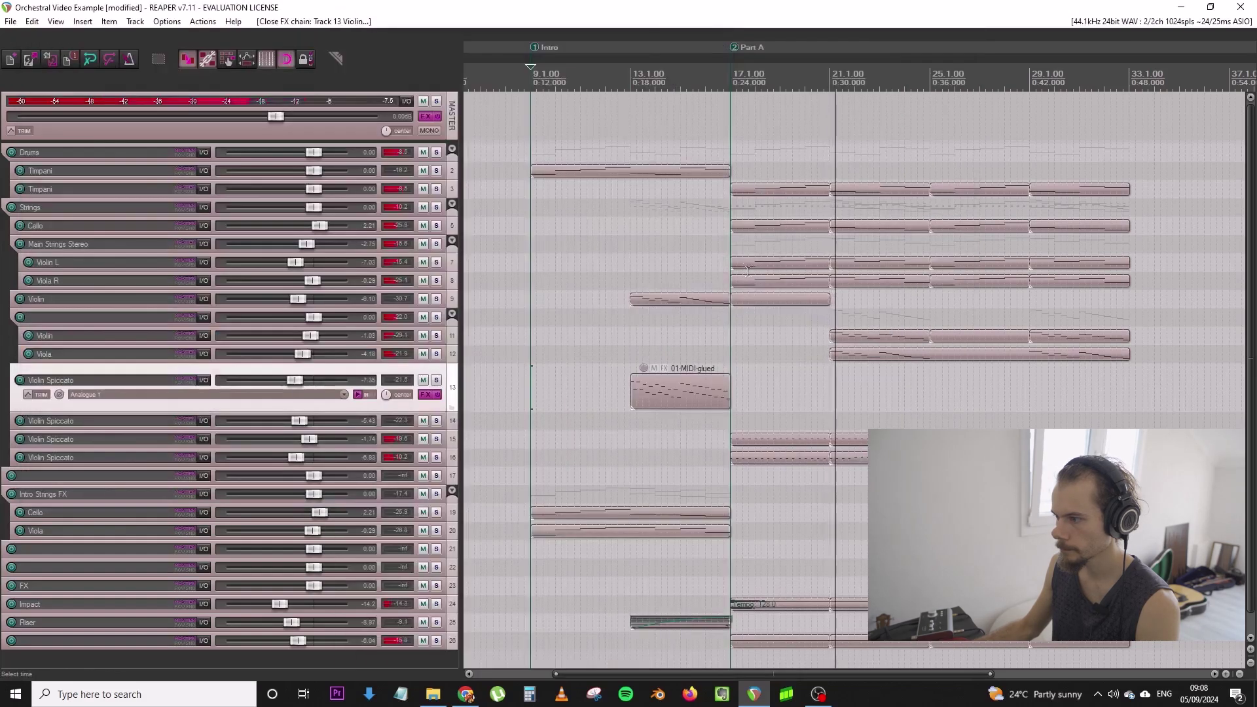
Raise the panned tremolo Violin and Viola together to 0.63 and -2.51 dB, and add an empty track below the Viola
left_click_drag(316, 336, 320, 339)
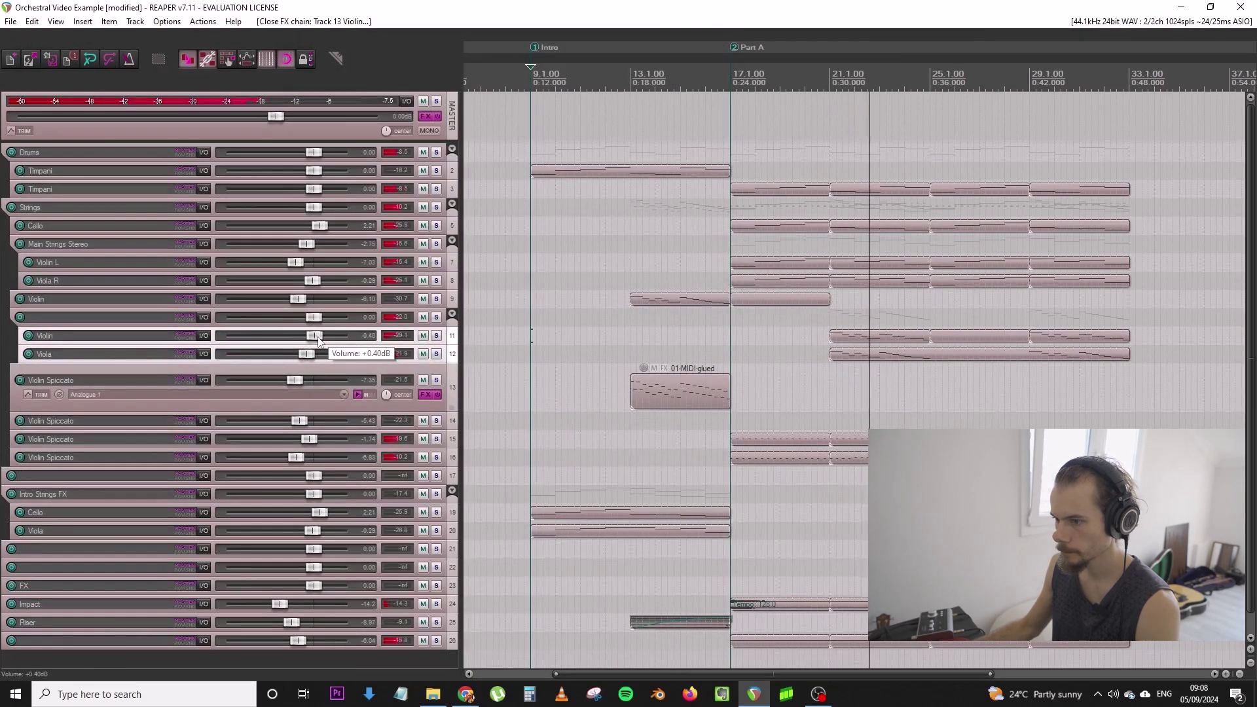
left_click(451, 355)
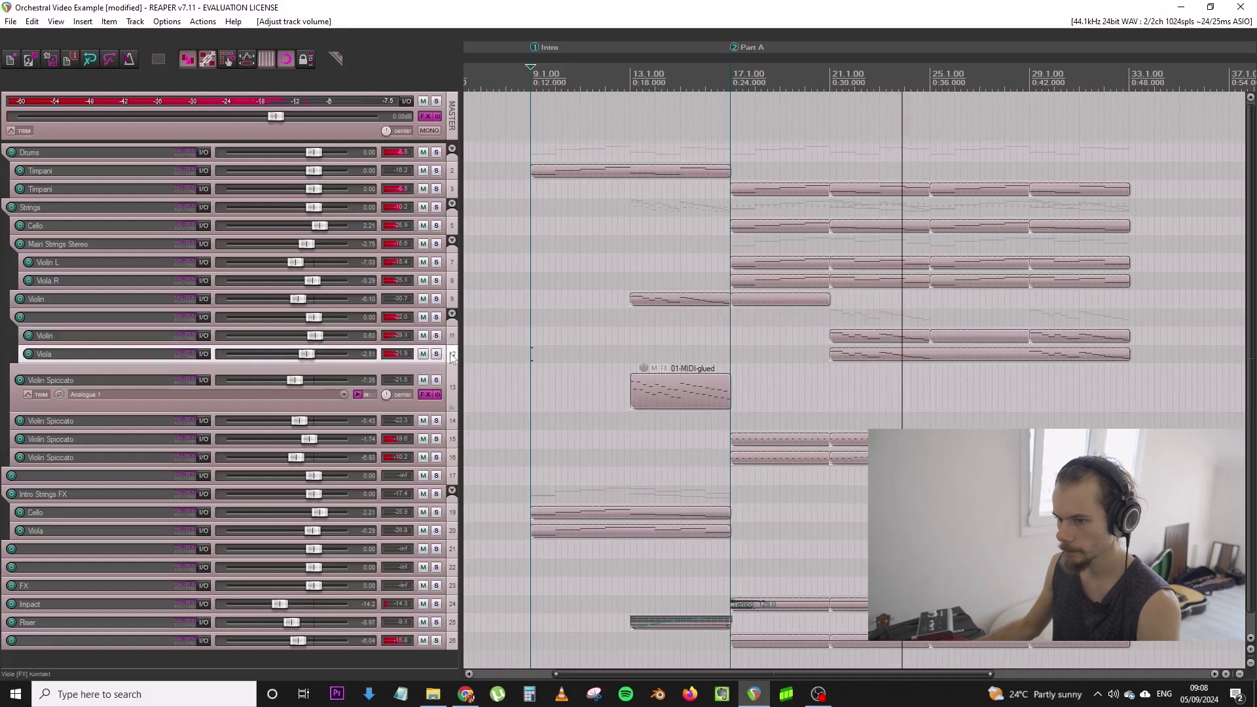
key("ctrl+t")
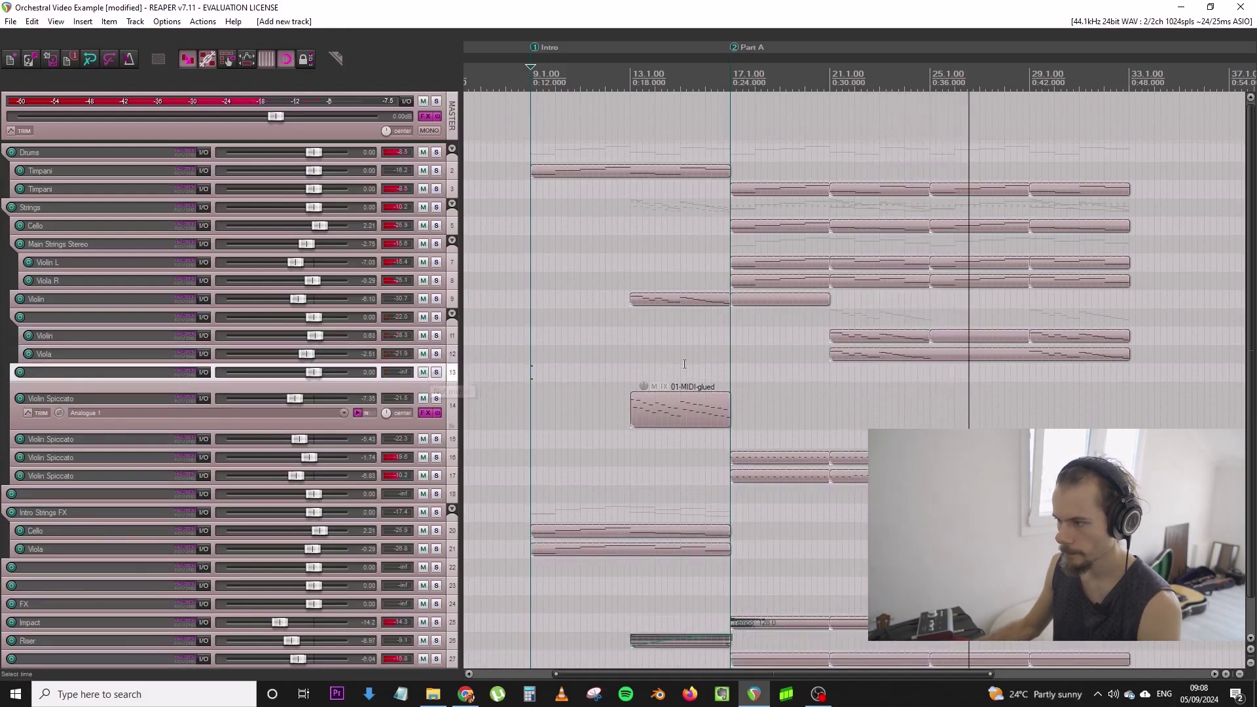
scroll(701, 350, "down", 2)
scroll(702, 349, "down", 2)
scroll(723, 341, "down", 2, "ctrl")
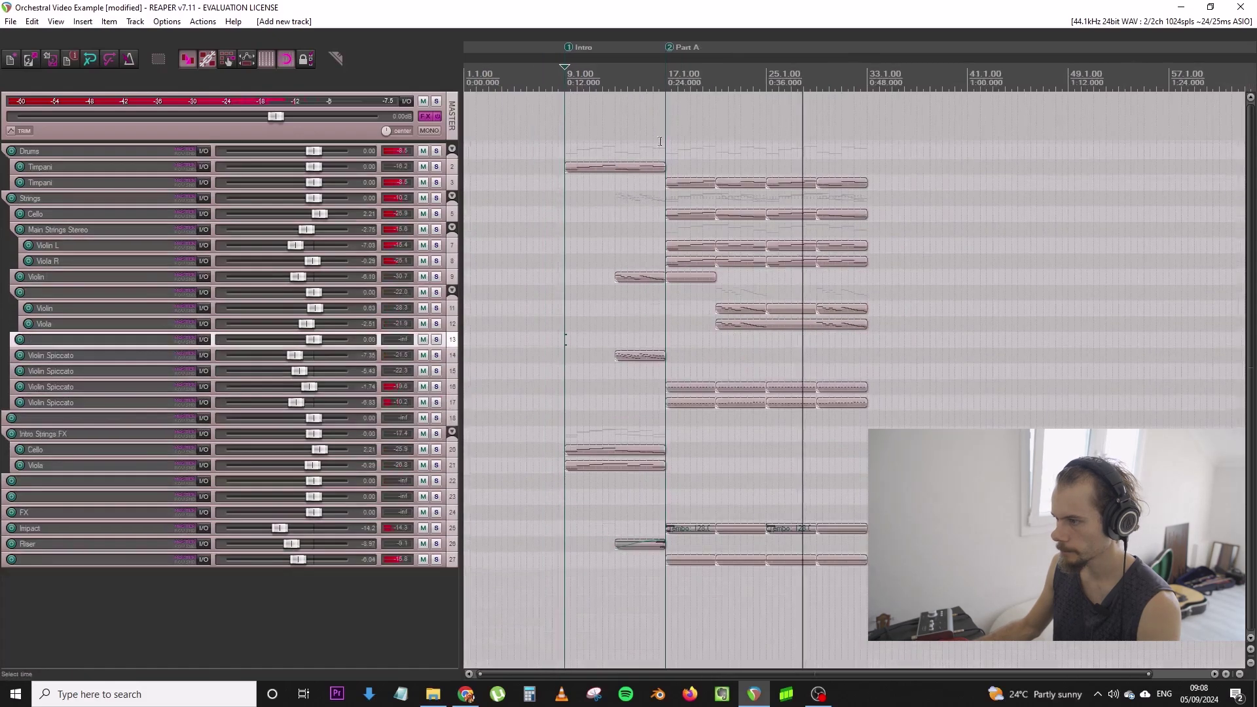
left_click_drag(673, 174, 894, 564)
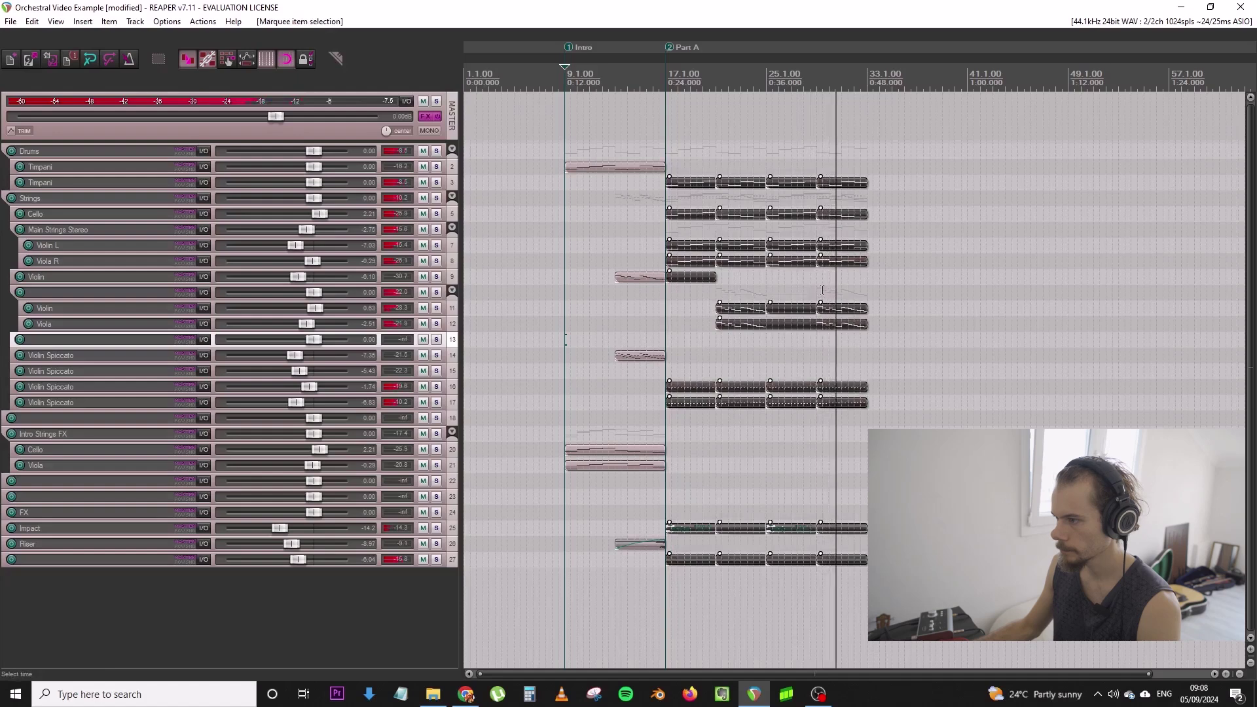
left_click(843, 284)
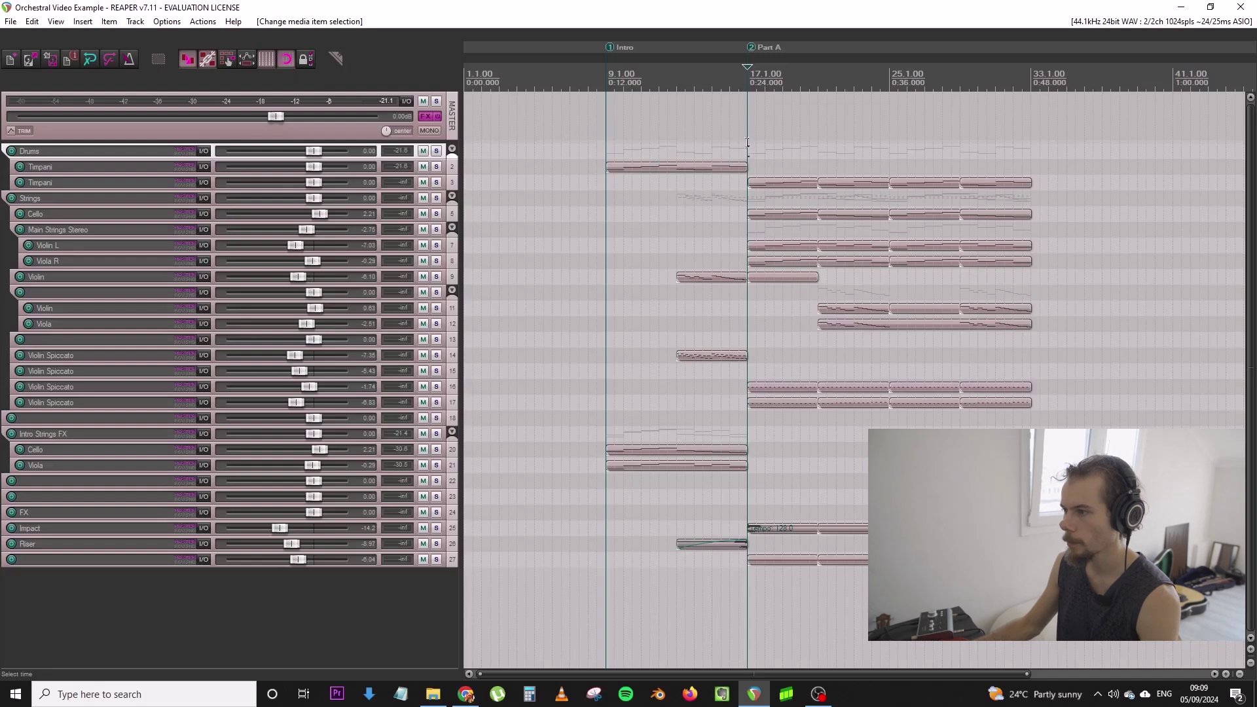
Set the time selection to cover all of Part A, from bar 17 to bar 33
left_click_drag(752, 152, 889, 162)
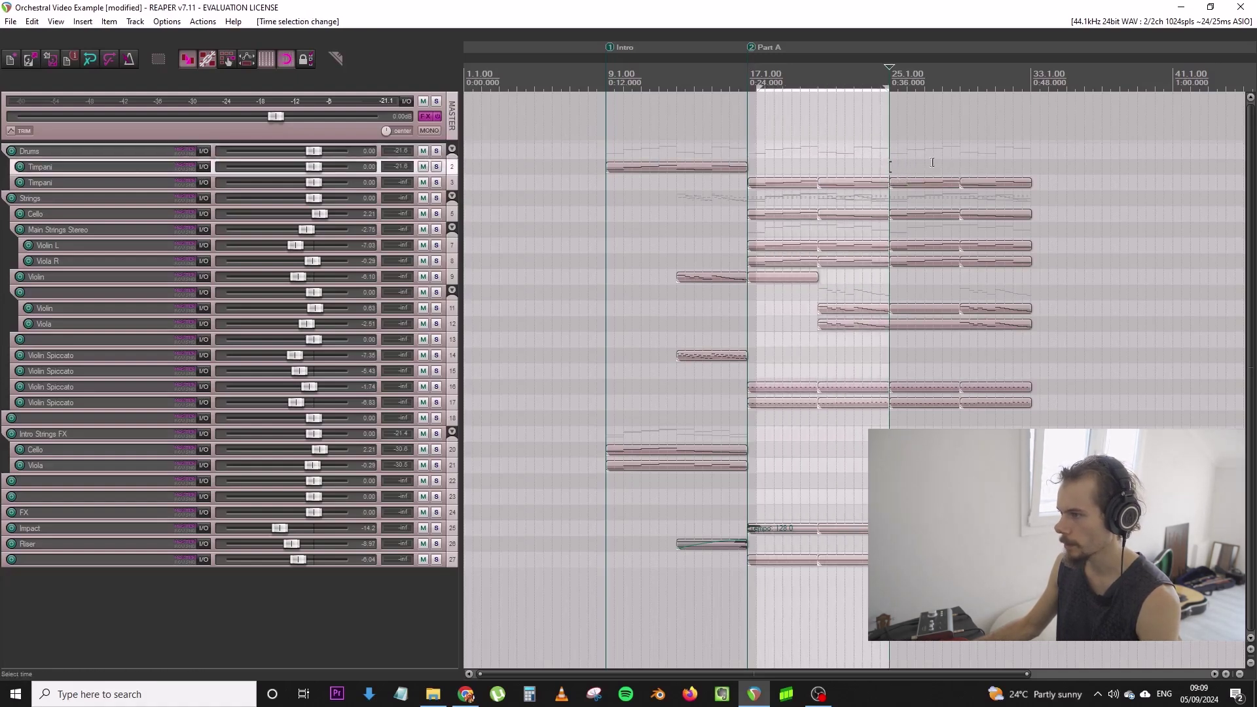
left_click_drag(897, 90, 1031, 92)
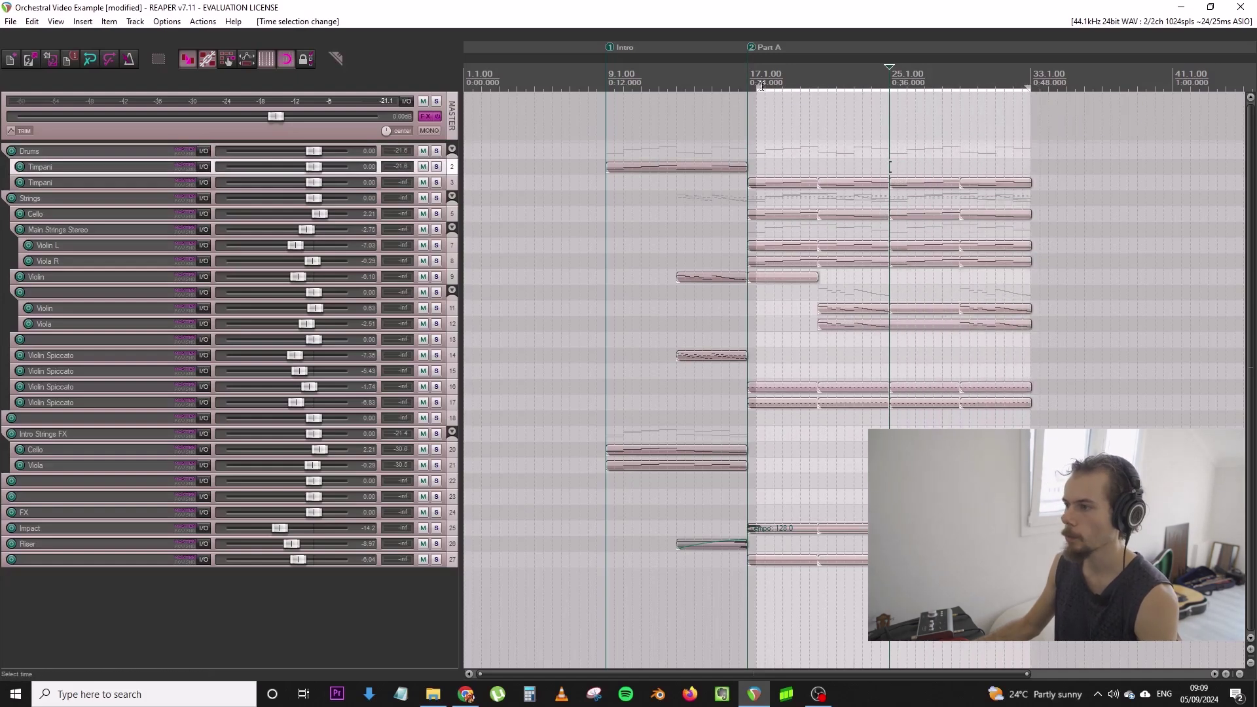
left_click_drag(760, 89, 748, 89)
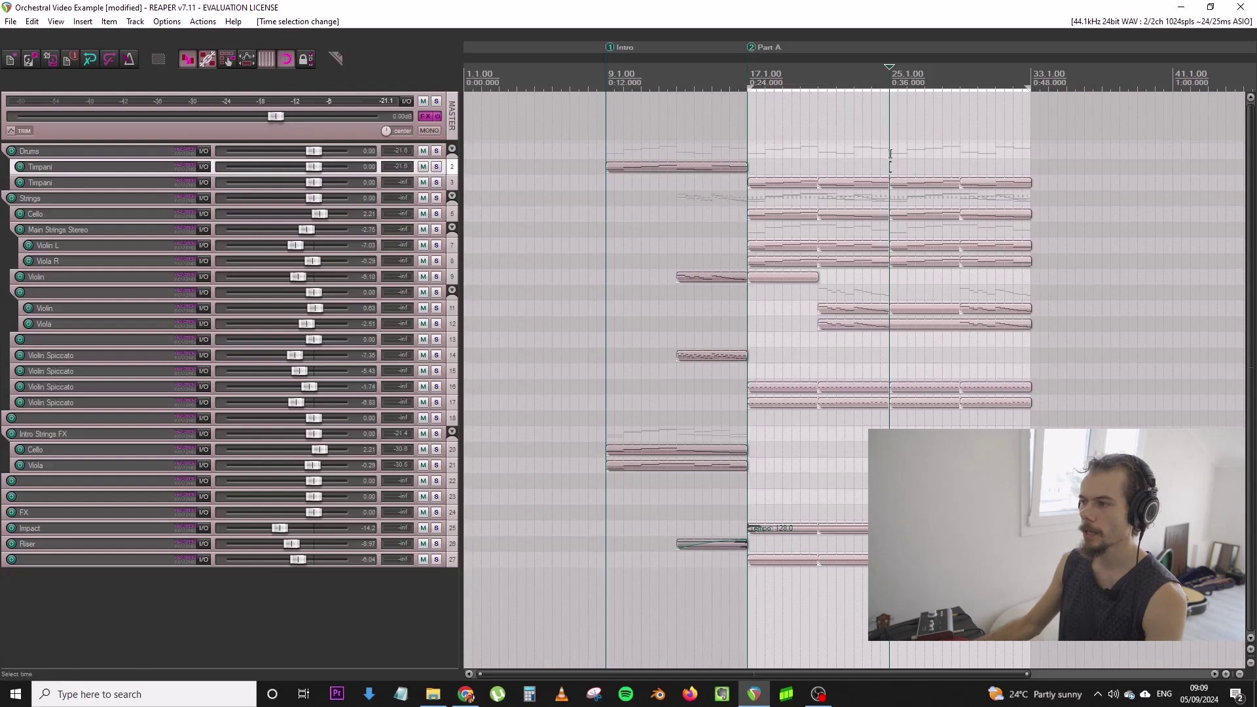
left_click(891, 154)
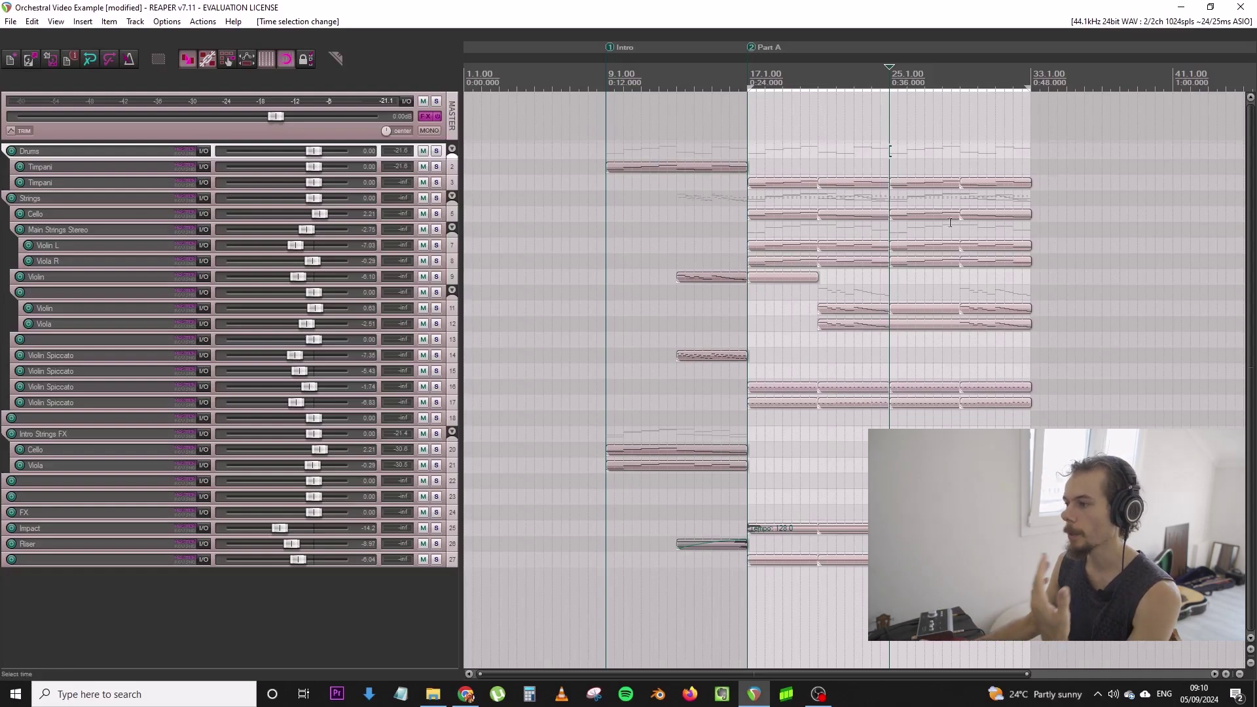
left_click(964, 156)
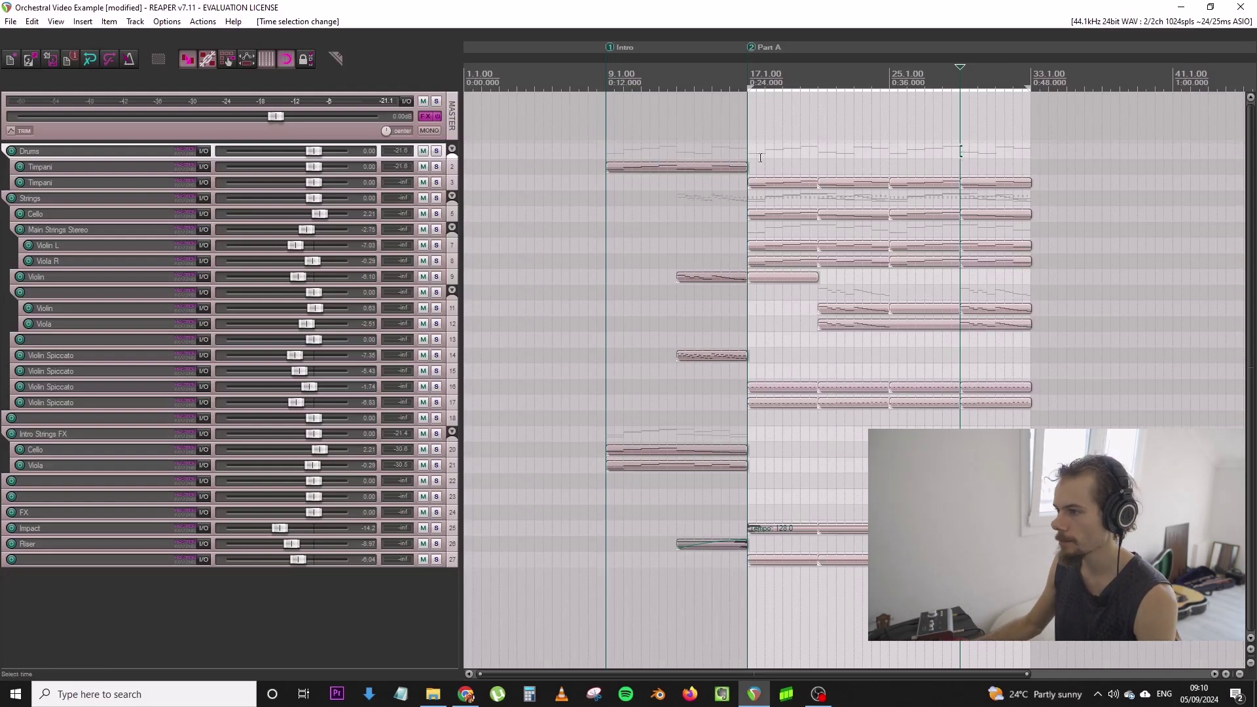
Play Part A from bar 17 with the full arrangement
left_click(742, 144)
key("space")
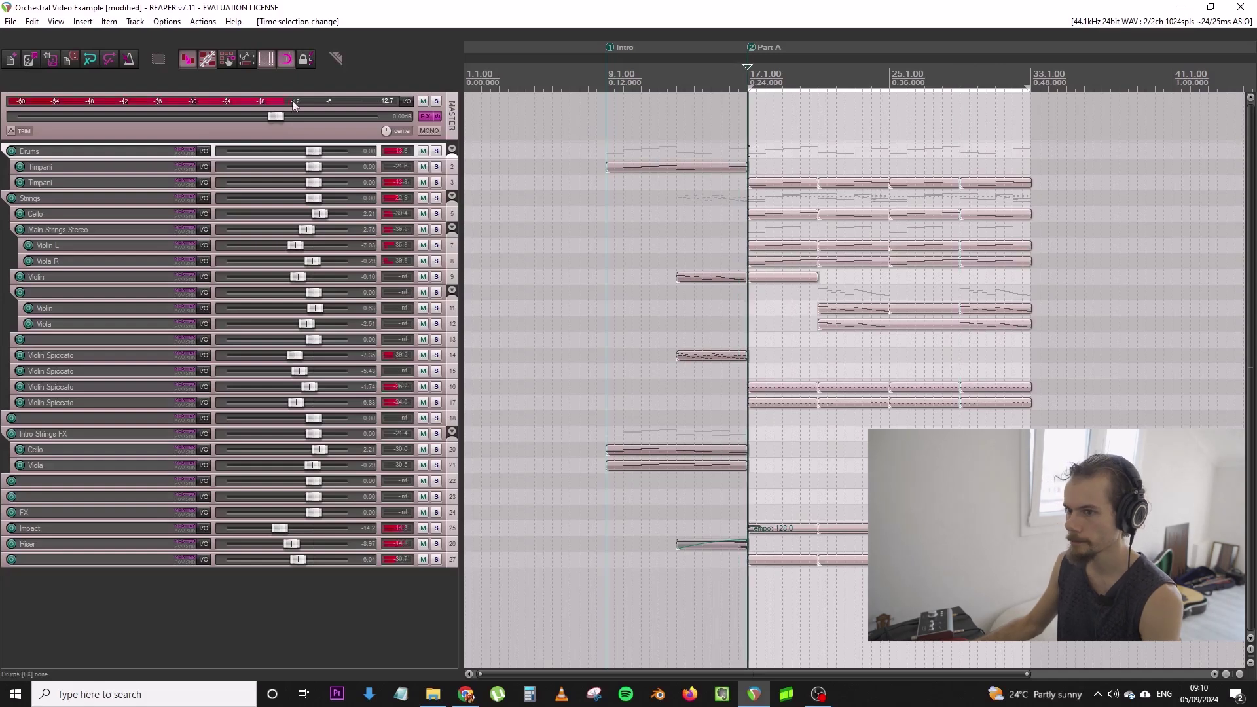
left_click(10, 22)
left_click(773, 225)
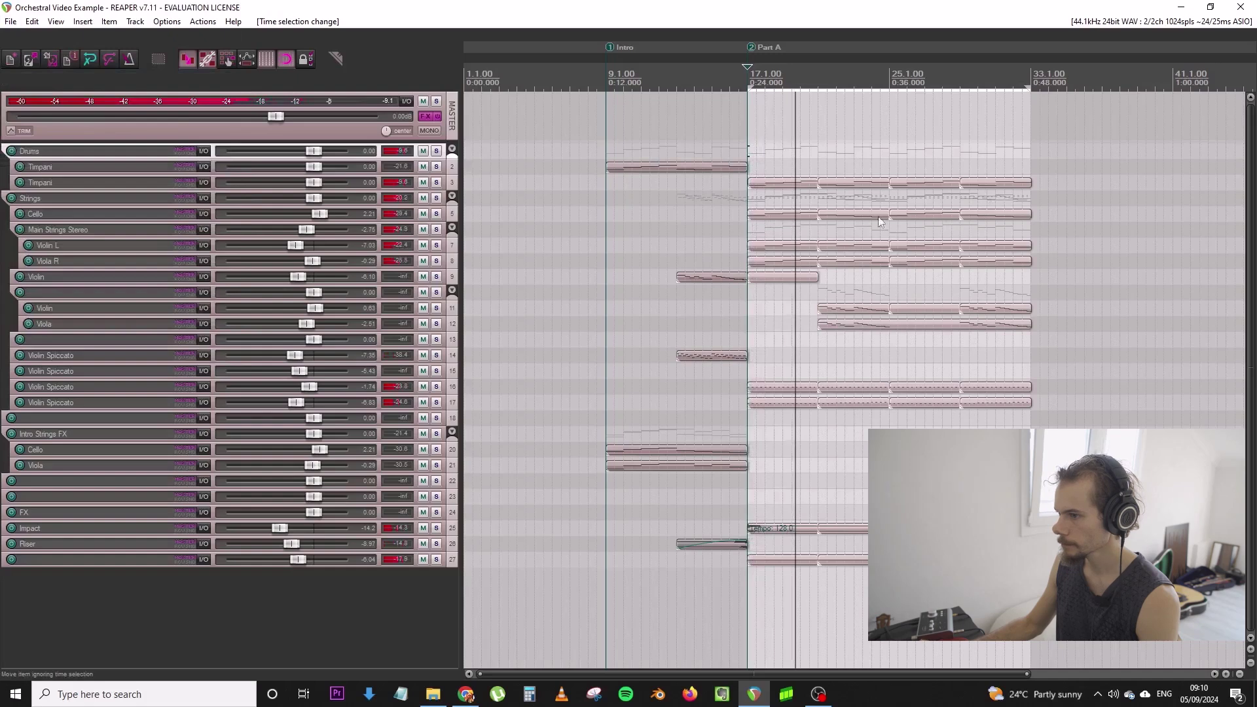
Lower the Part A Timpani track to -1.51 dB
left_click_drag(439, 191, 439, 217)
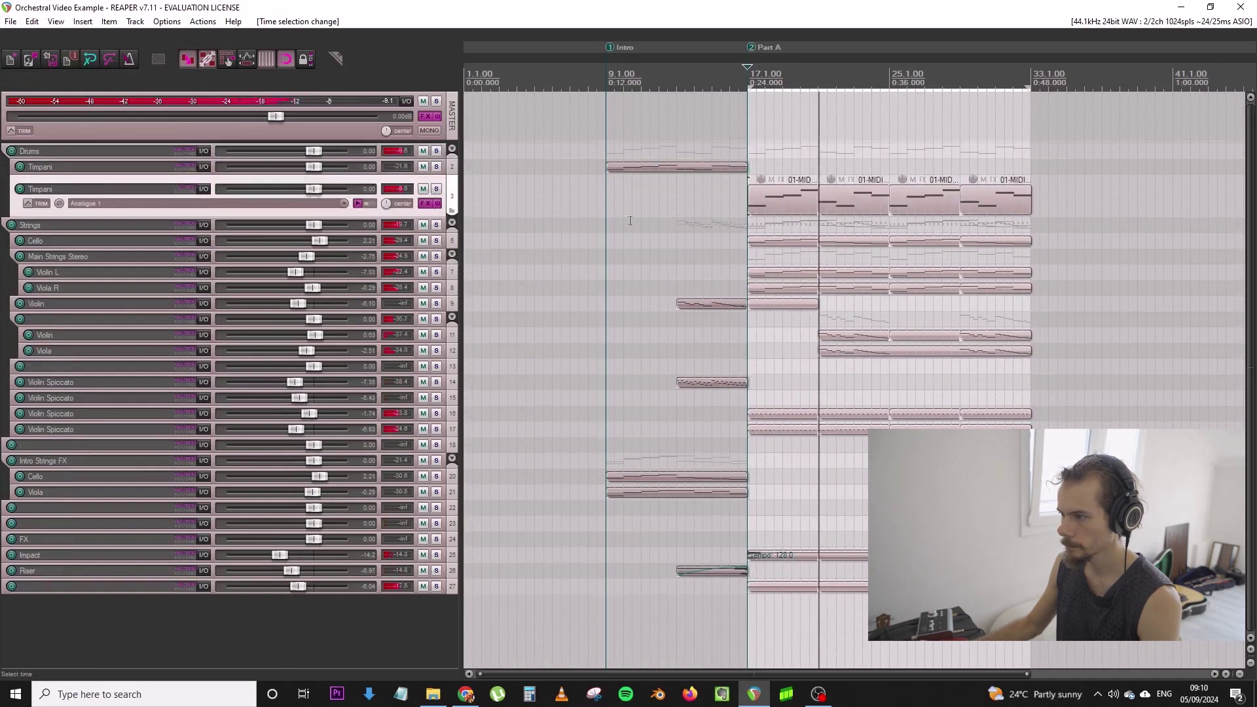
left_click_drag(746, 200, 976, 202)
left_click_drag(314, 189, 310, 188)
left_click(915, 209)
left_click(978, 201)
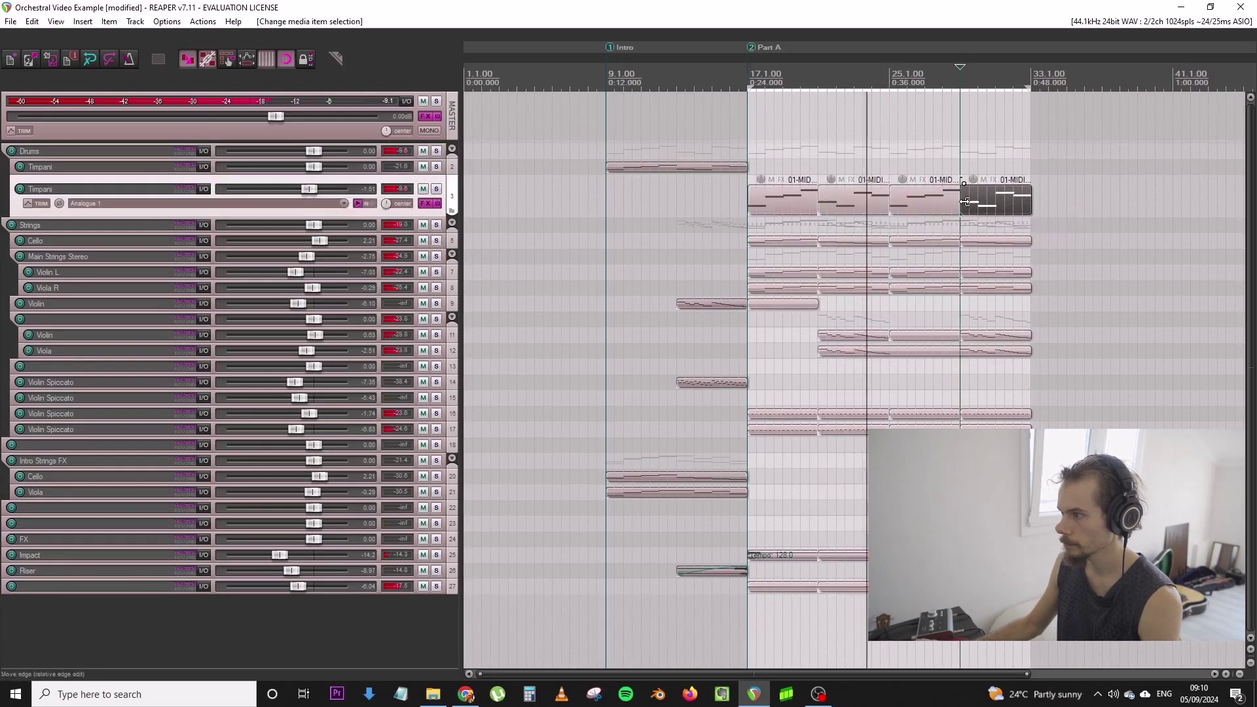
Open the Violin L item at bar 25 in the MIDI editor
scroll(975, 203, "up", 2)
scroll(871, 209, "down", 1)
left_click(838, 208)
scroll(838, 211, "up", 1)
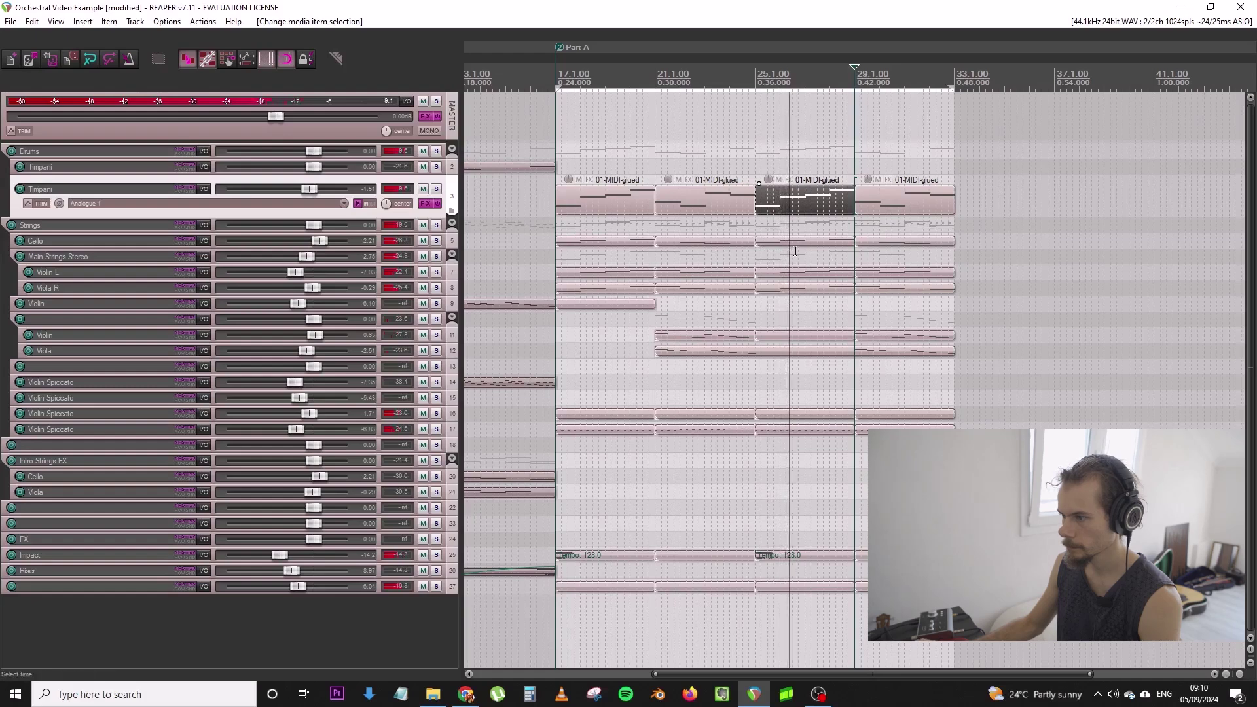
scroll(802, 260, "up", 2)
scroll(803, 261, "down", 2)
scroll(453, 255, "up", 1)
scroll(451, 253, "up", 2)
scroll(450, 250, "up", 1)
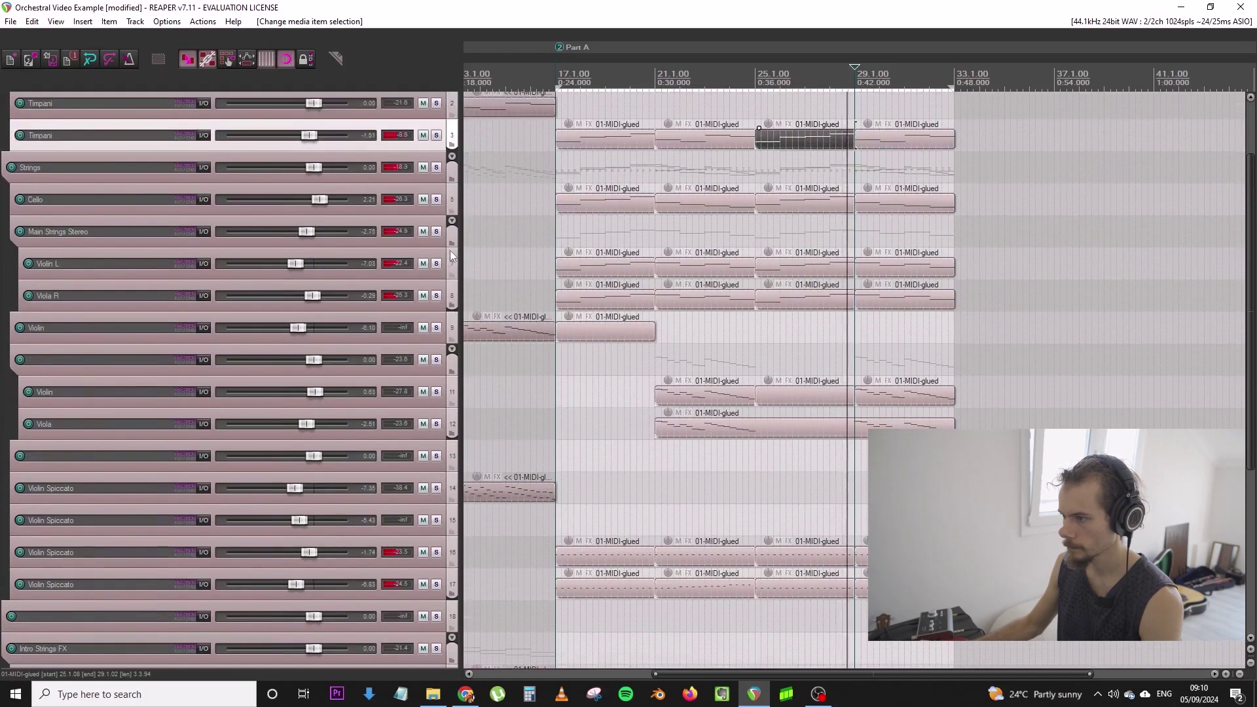
left_click(755, 239)
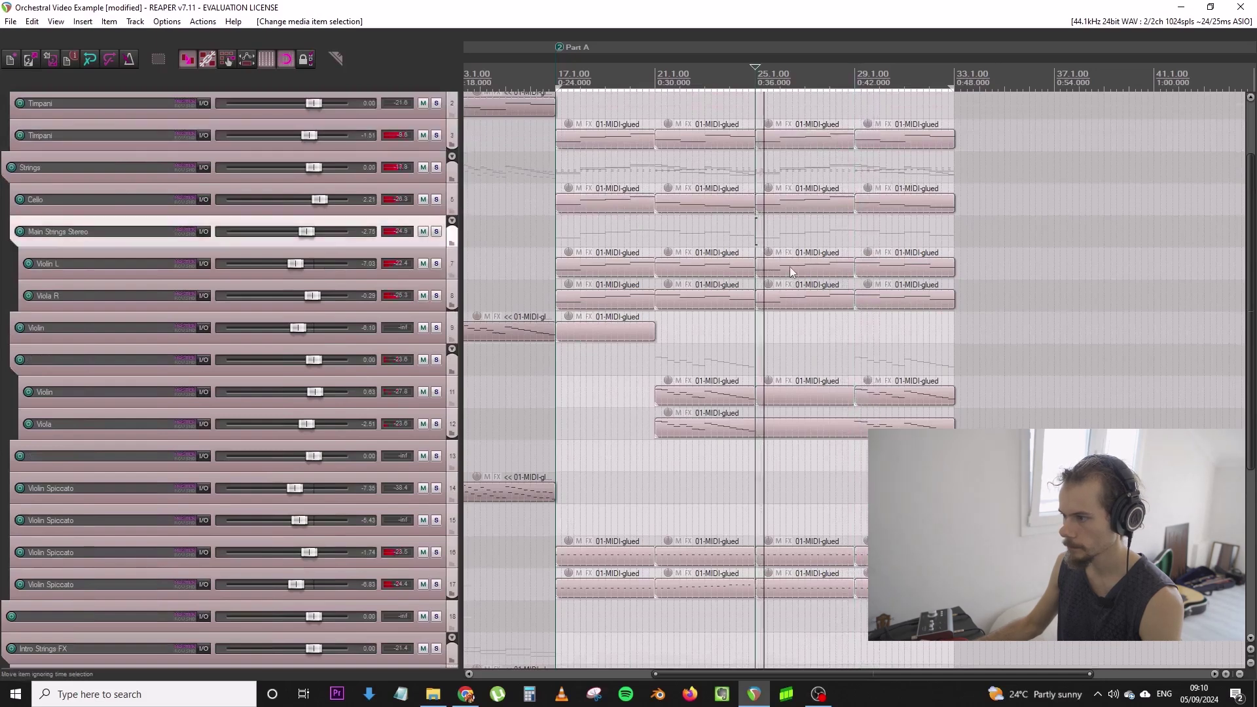
left_click(789, 265)
double_click(790, 266)
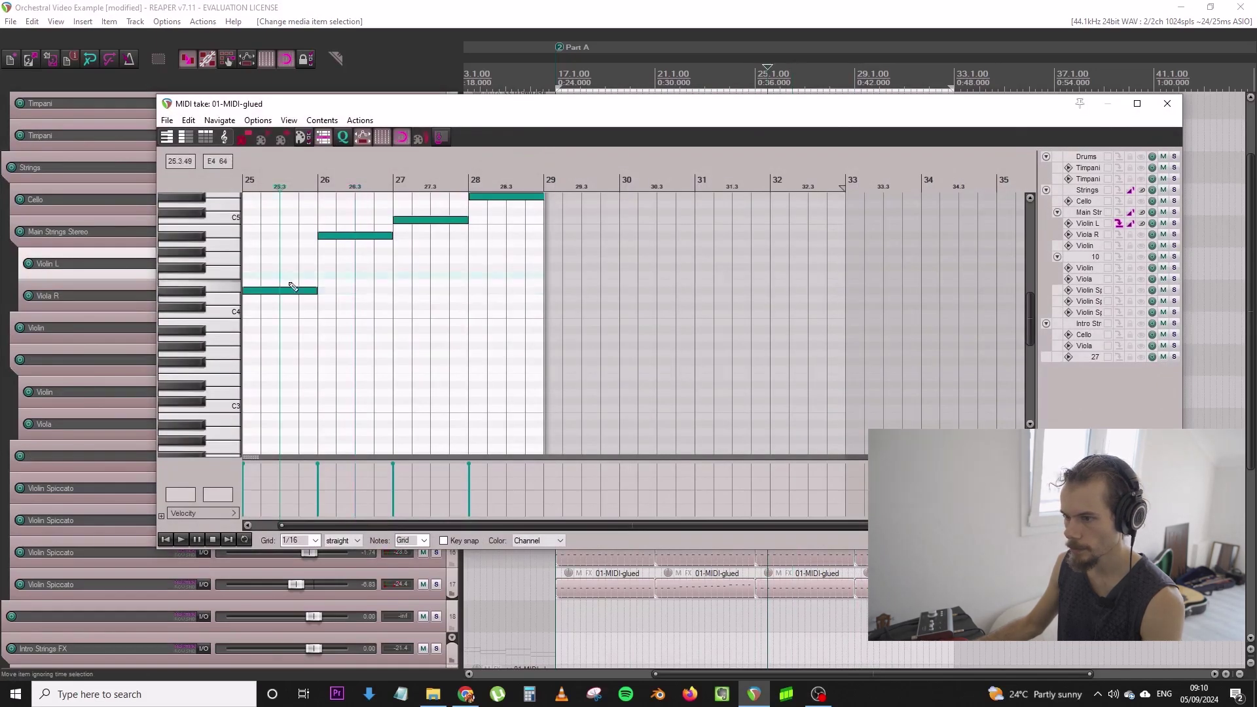
Rework the Violin L chord notes into half-bar notes D#4, C5, D5 and D#5 in bars 25 and 26, with F5 at bar 27
scroll(620, 288, "up", 3)
left_click(589, 291)
left_click_drag(616, 295, 619, 225)
scroll(681, 257, "up", 1)
left_click_drag(693, 251, 753, 205)
left_click(735, 207)
key("s")
left_click(757, 223)
scroll(759, 217, "down", 1)
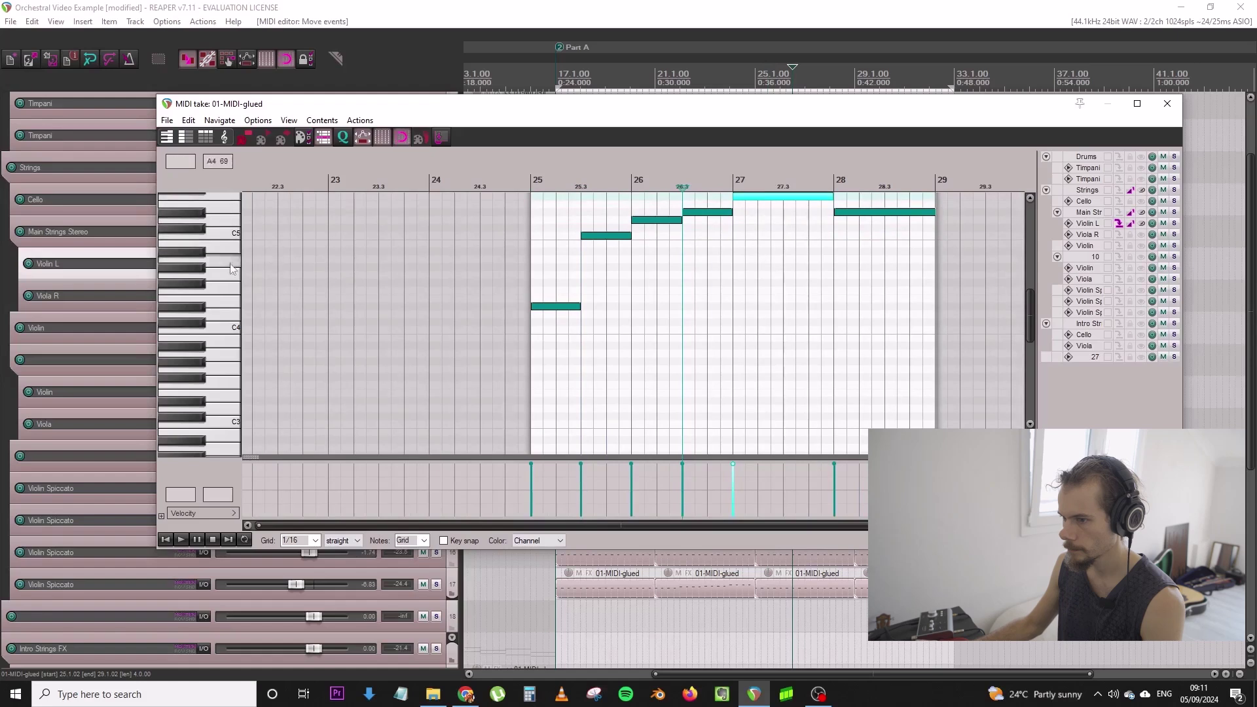
Split the Violin L notes in bars 27 and 28, move bar 27's second half to D5, lower bar 28's second half, and play the result
scroll(233, 268, "up", 1)
left_click(784, 242)
key("s")
left_click_drag(794, 220, 792, 242)
left_click(856, 236)
left_click(883, 227)
key("s")
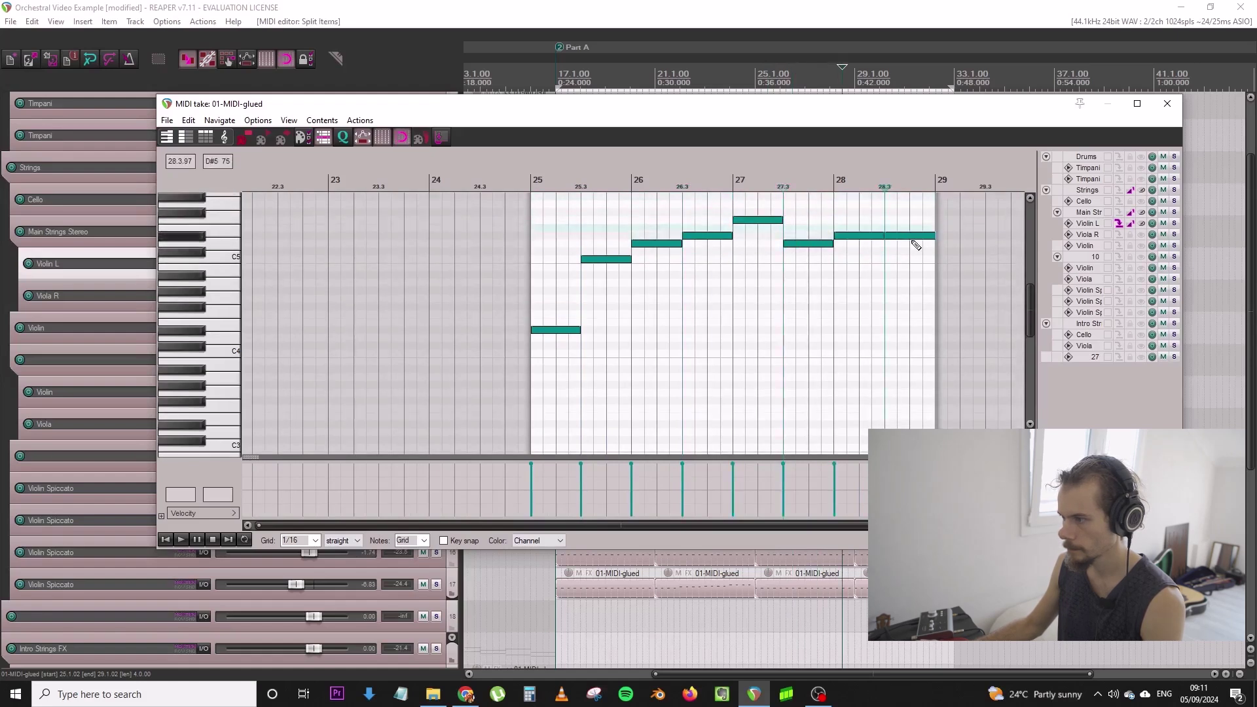
left_click_drag(912, 237, 912, 275)
key("w")
key("space")
left_click(1167, 104)
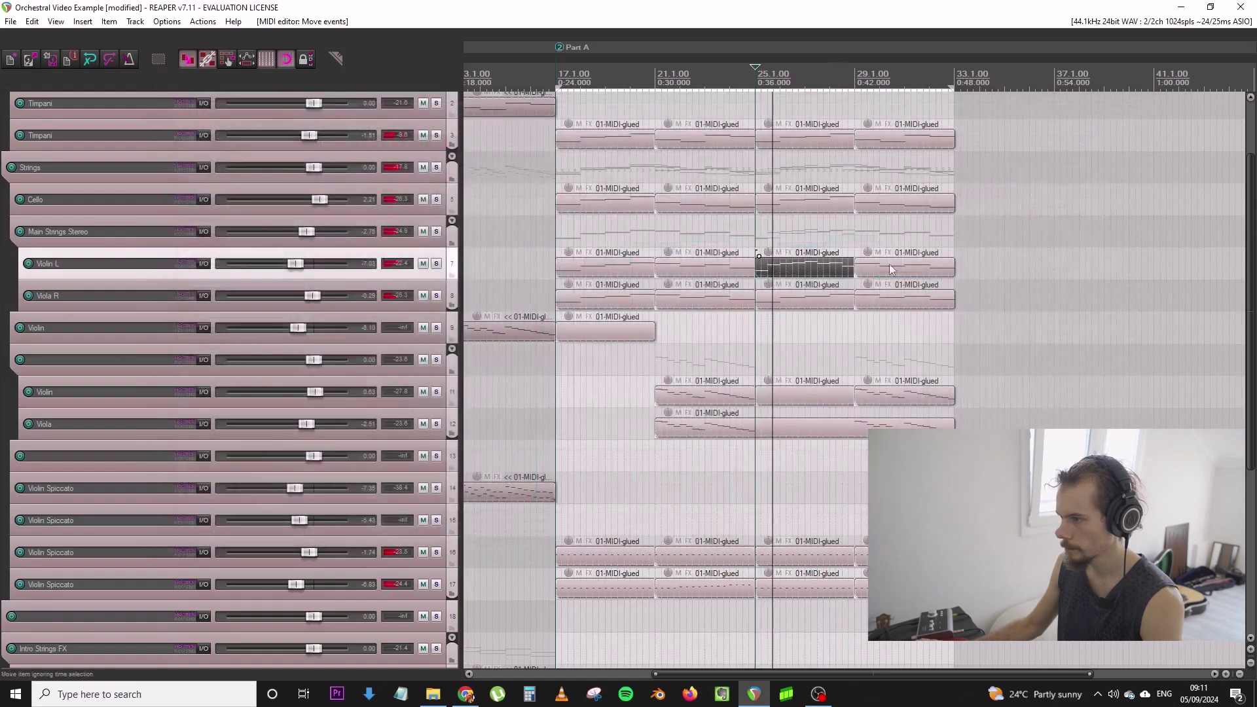
Delete the Viola R item at bar 25
left_click(804, 304)
key("Delete")
Raise the last Violin L note in bar 28 to C5 and copy the item onto Viola R at bar 25
left_click(812, 271)
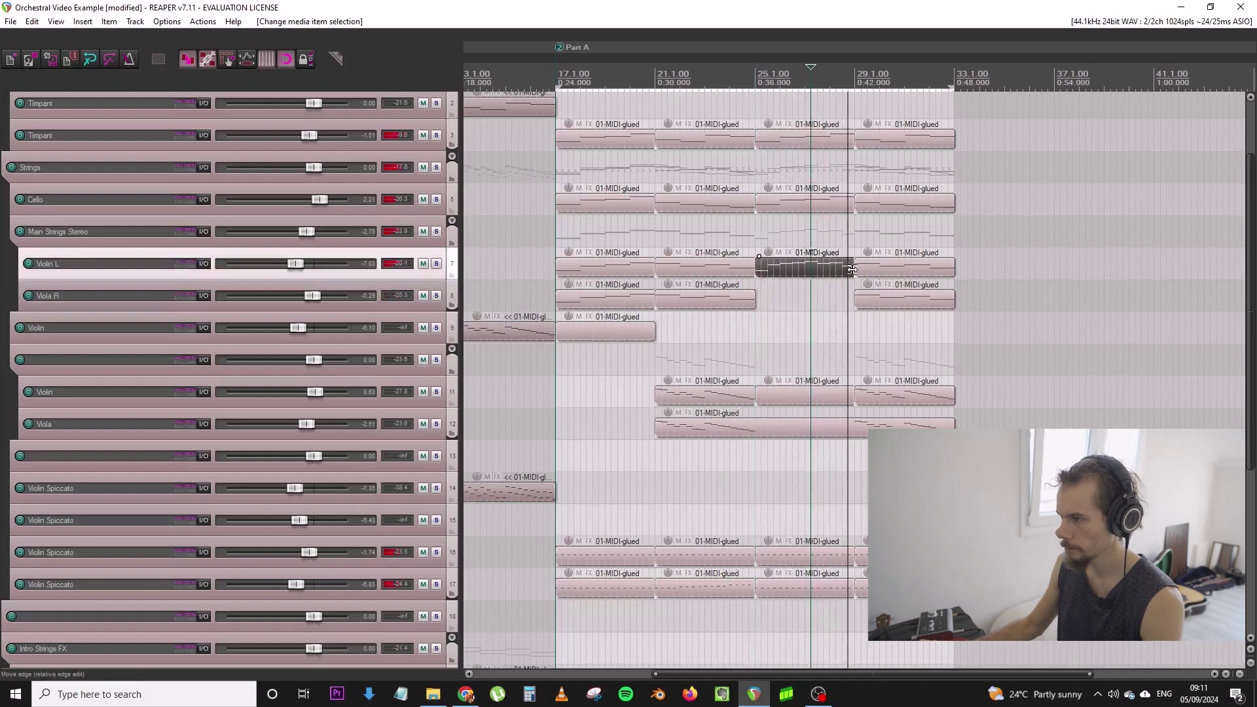
double_click(841, 272)
left_click_drag(903, 279, 904, 264)
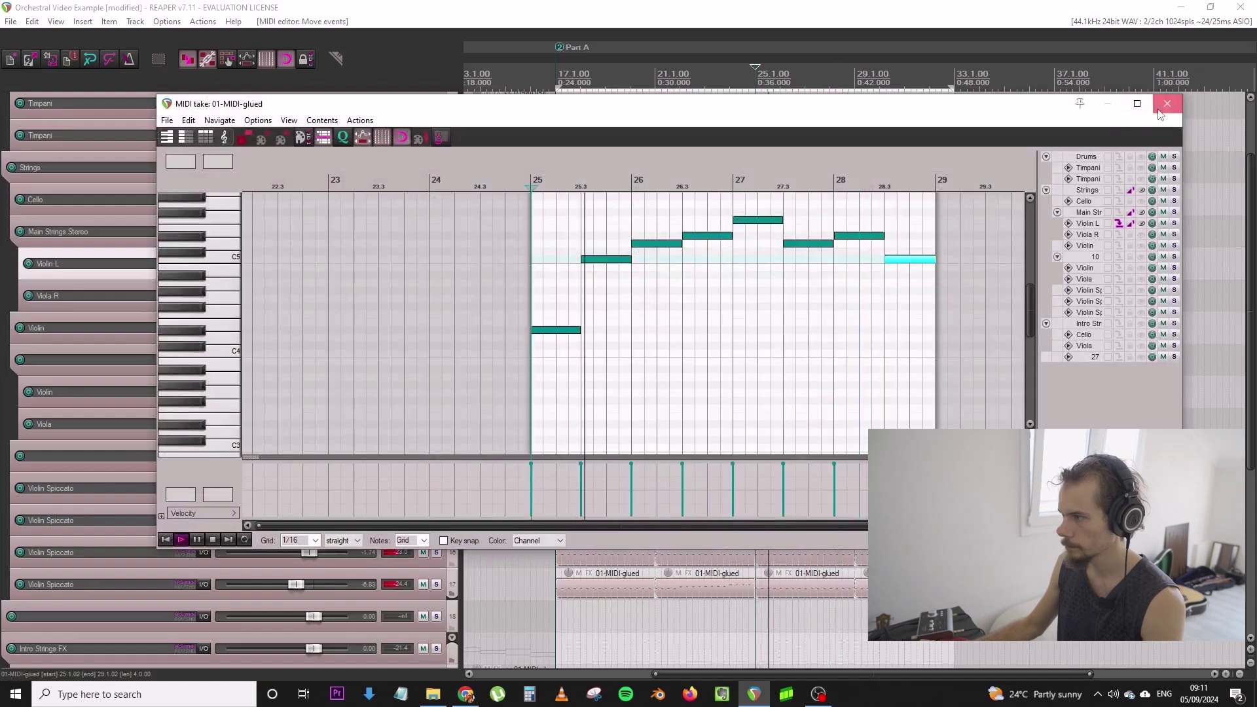
left_click(1160, 113)
left_click_drag(805, 266, 805, 296)
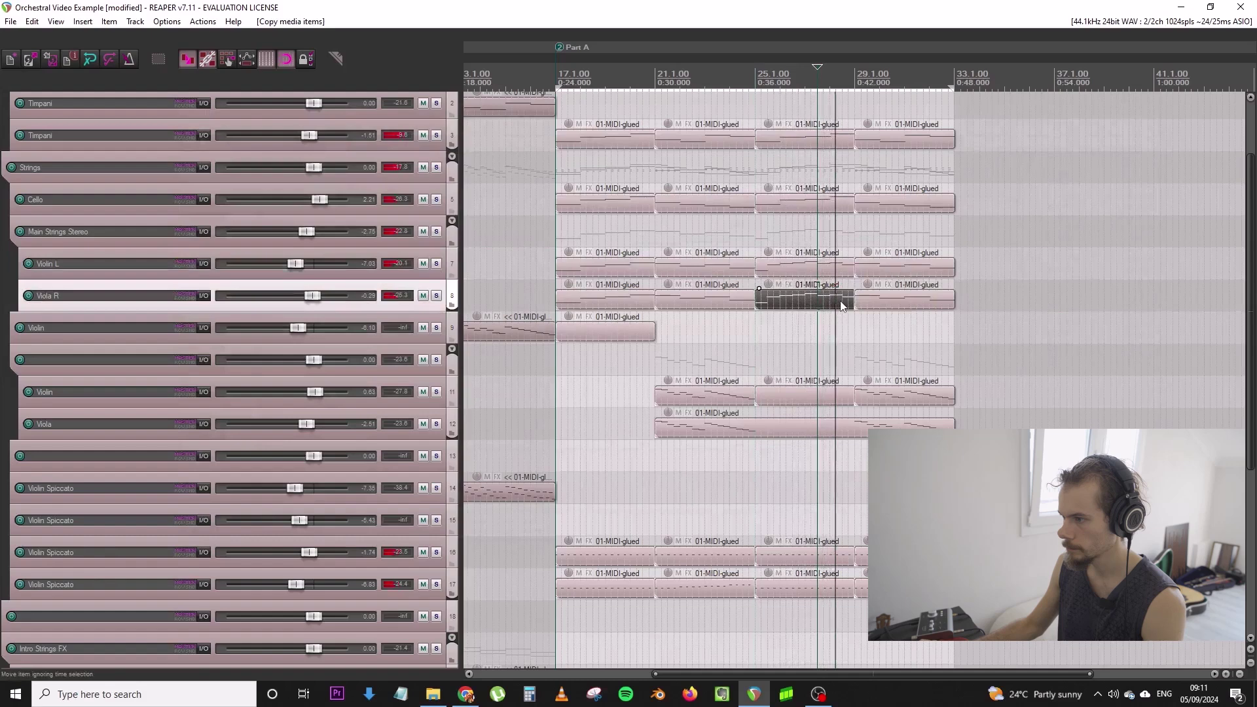
Rework the Violin L item at bar 29 into half-bar notes G5 and F5, and add a D#5 at bar 30
double_click(873, 267)
key("space")
scroll(311, 231, "up", 3)
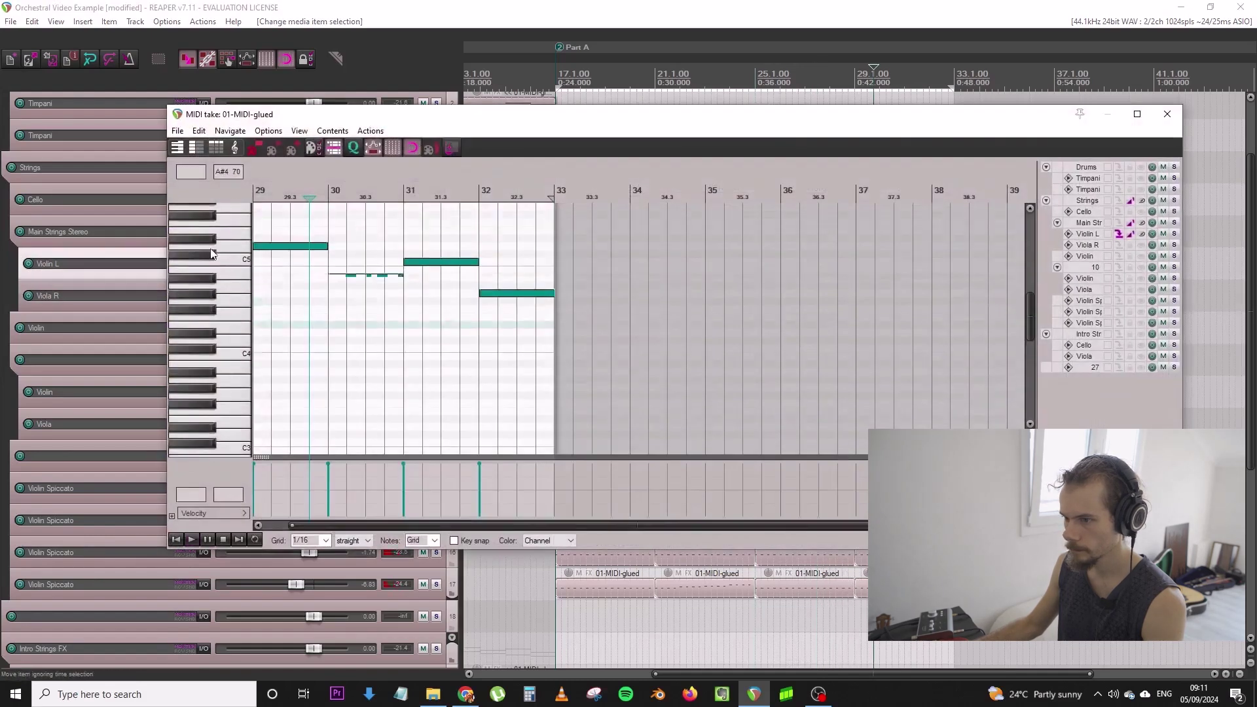
left_click_drag(278, 269, 313, 249)
left_click(298, 239)
key("s")
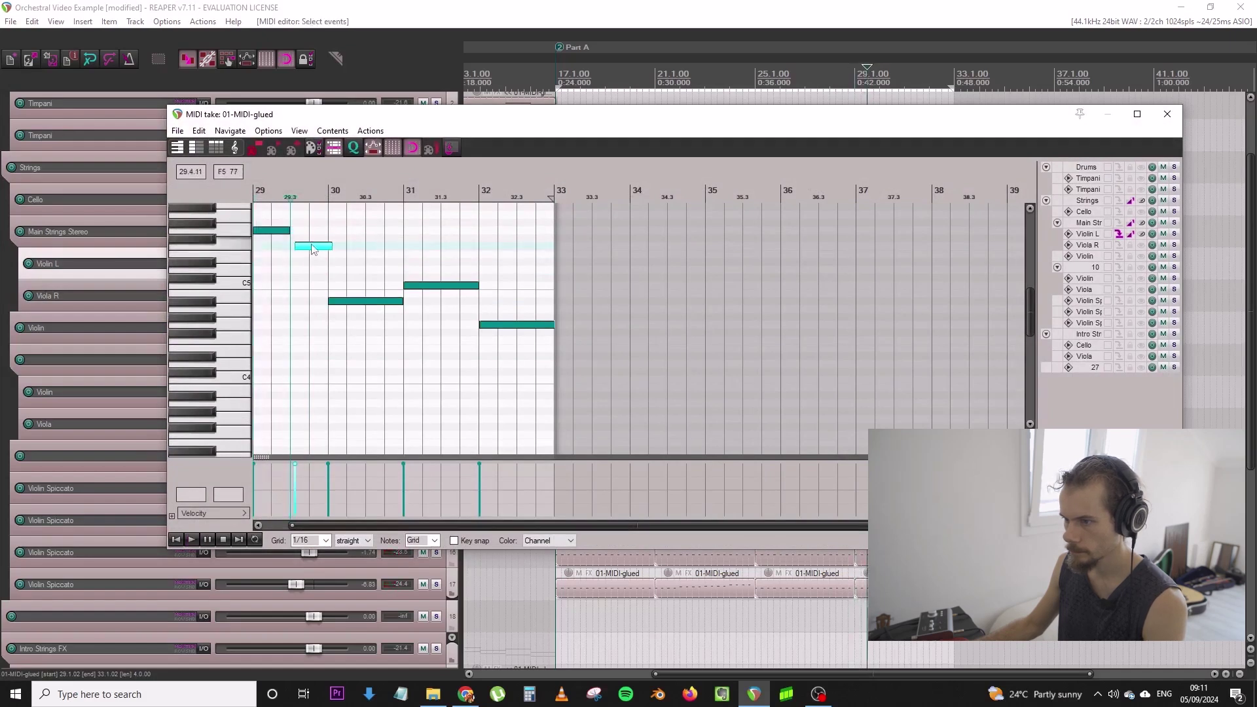
left_click(347, 263)
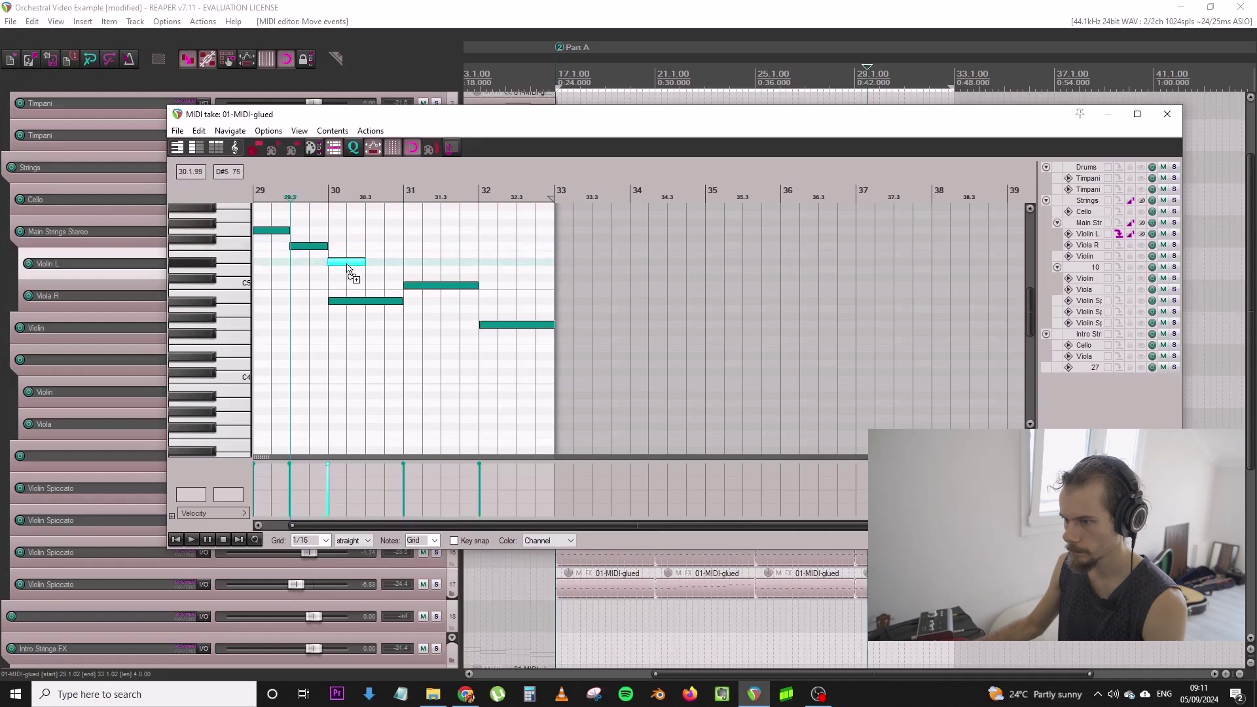
Replace the remaining long notes in bars 30 to 32 with half-bar notes D5, F5, D#5, D5 and C5, and play the result
left_click_drag(350, 264, 433, 248)
left_click_drag(352, 321, 423, 287)
key("Delete")
left_click_drag(470, 334, 499, 303)
key("Delete")
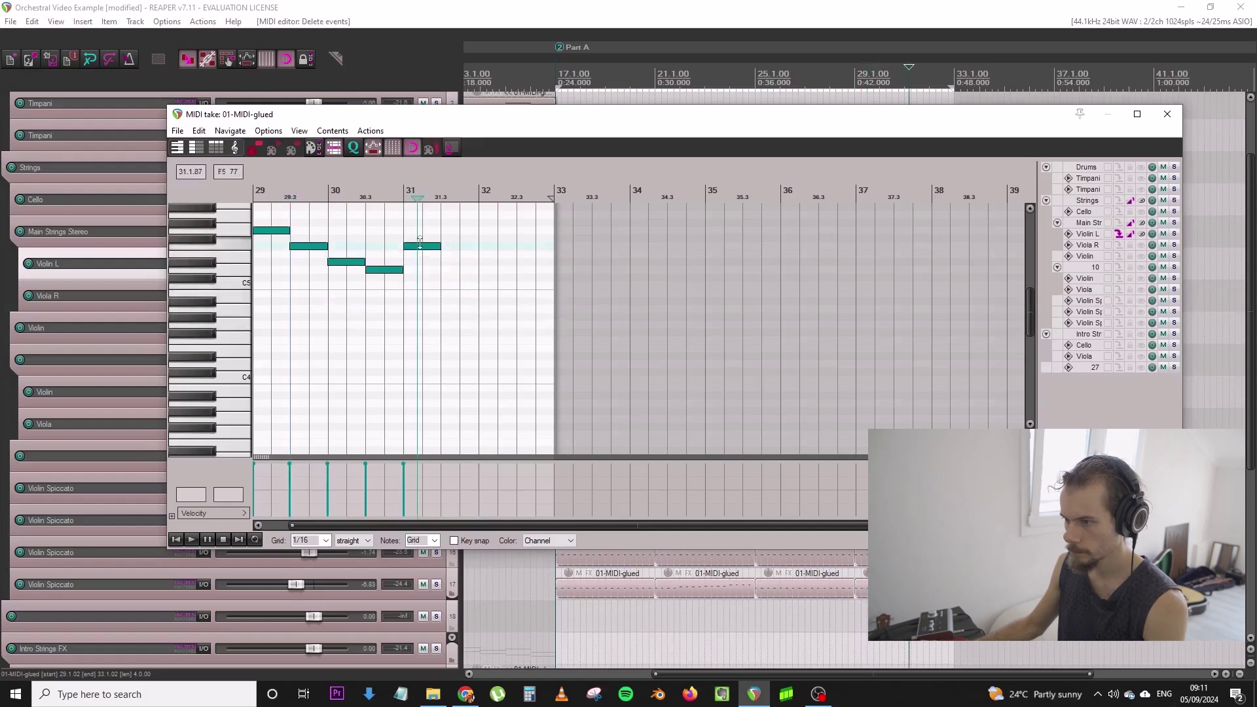
left_click_drag(421, 249, 544, 293)
key("space")
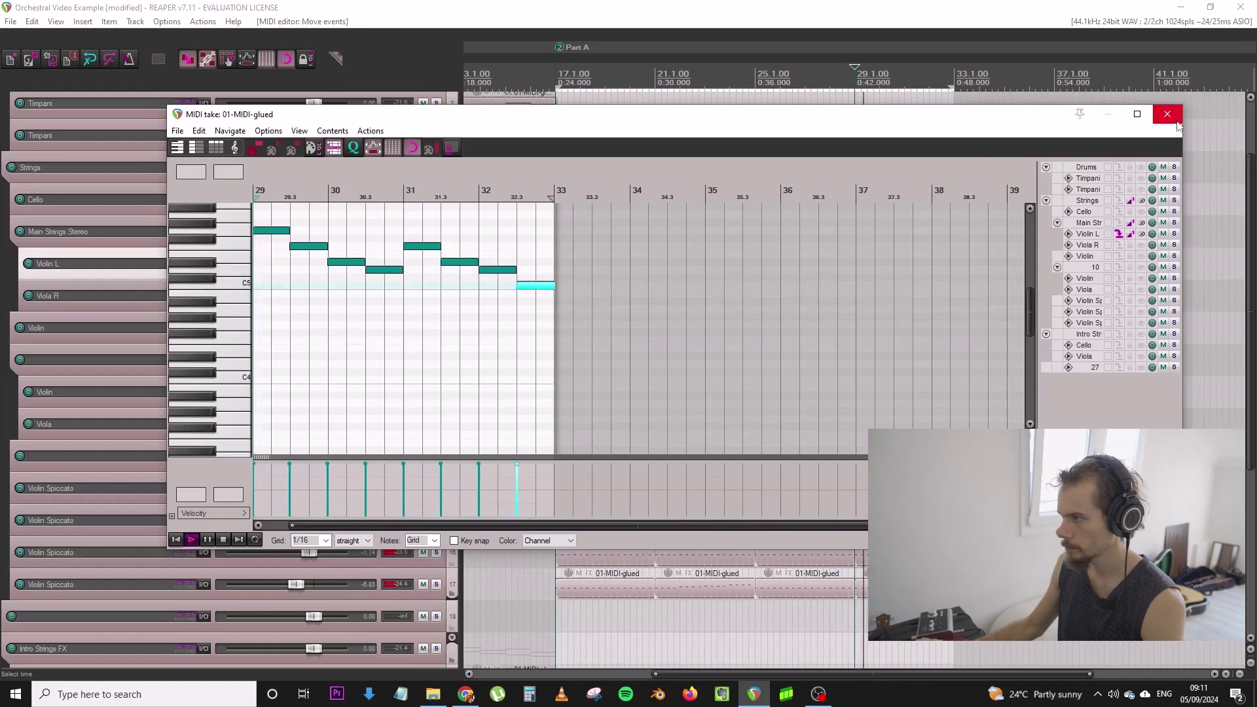
Close the note editor and play Part A from its start at bar 17
left_click(1167, 114)
left_click(889, 303)
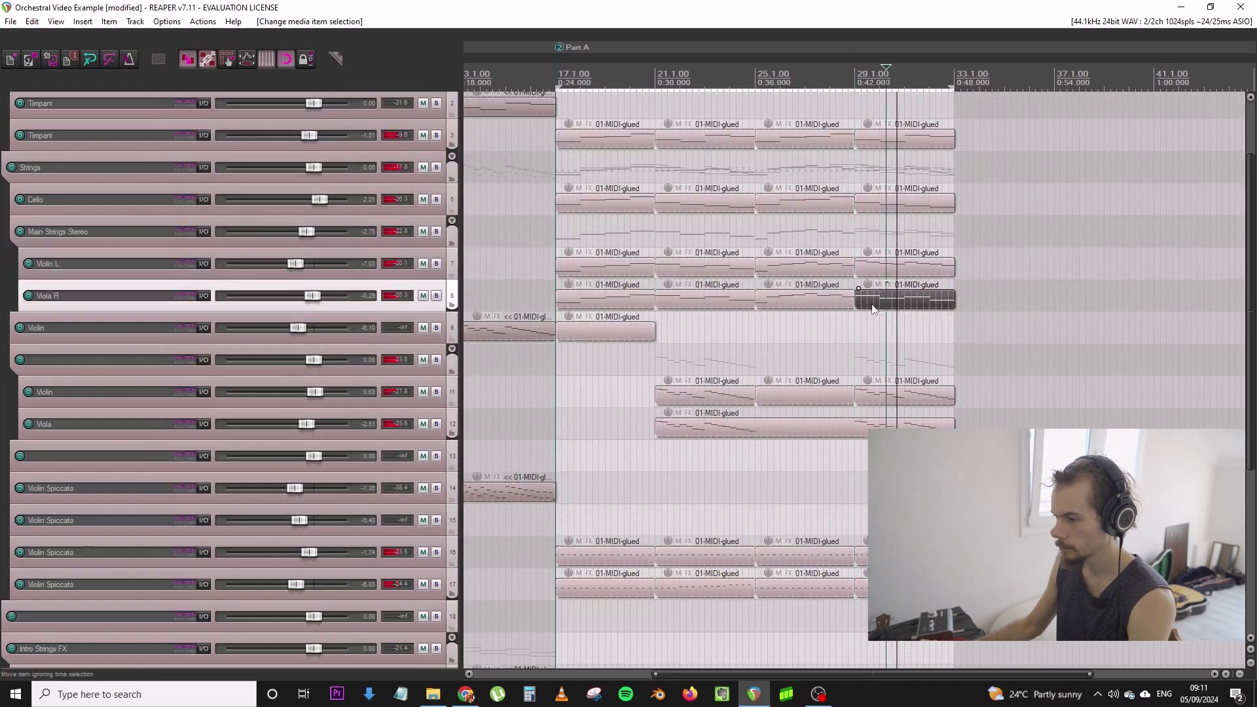
scroll(836, 289, "down", 2)
scroll(812, 278, "down", 3)
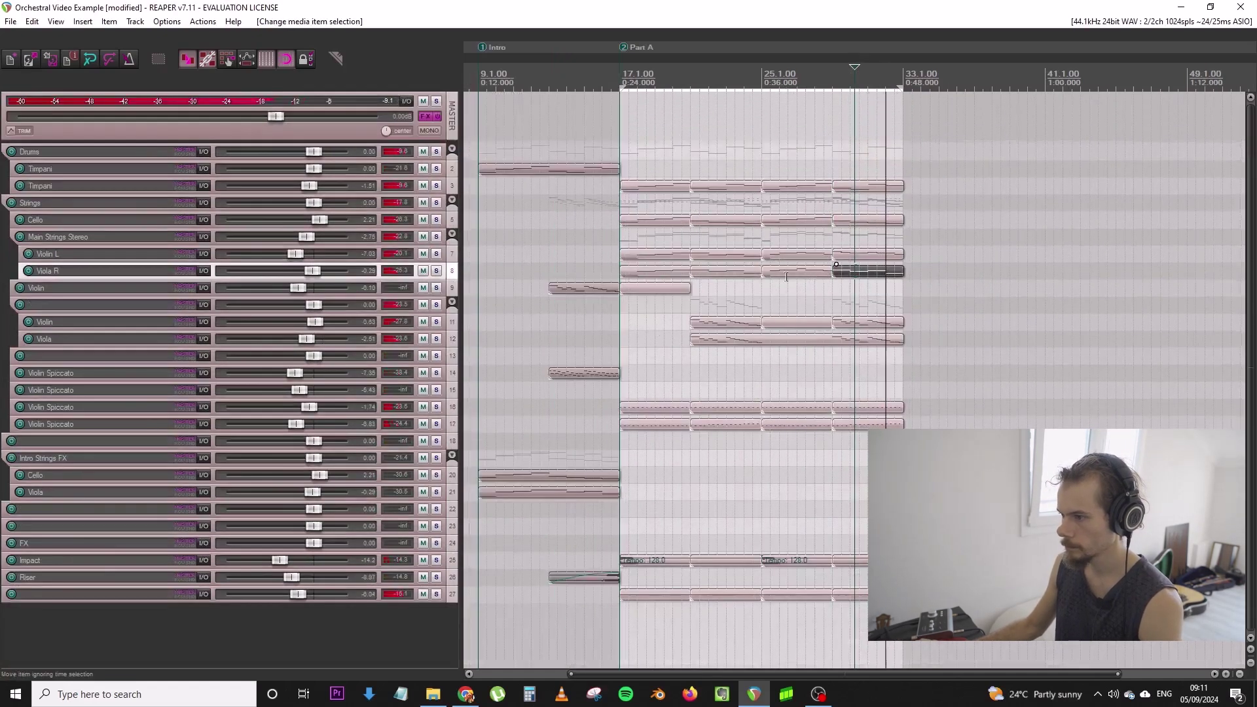
left_click(621, 236)
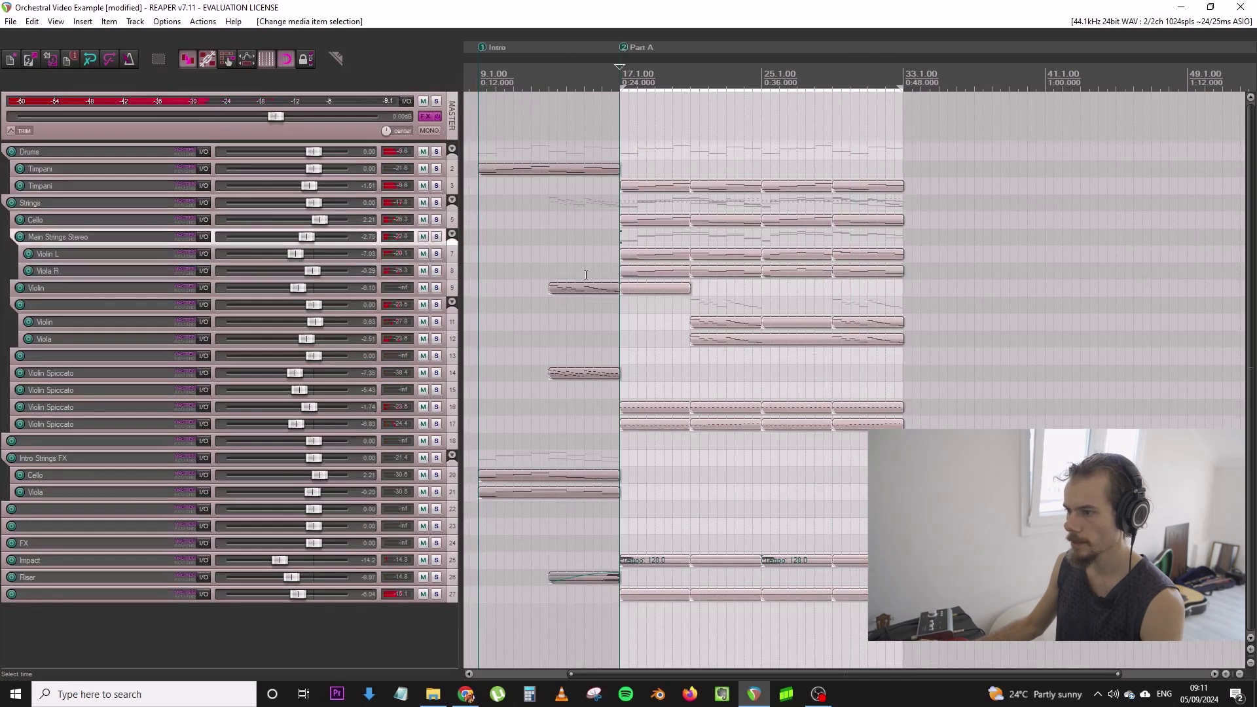
key("space")
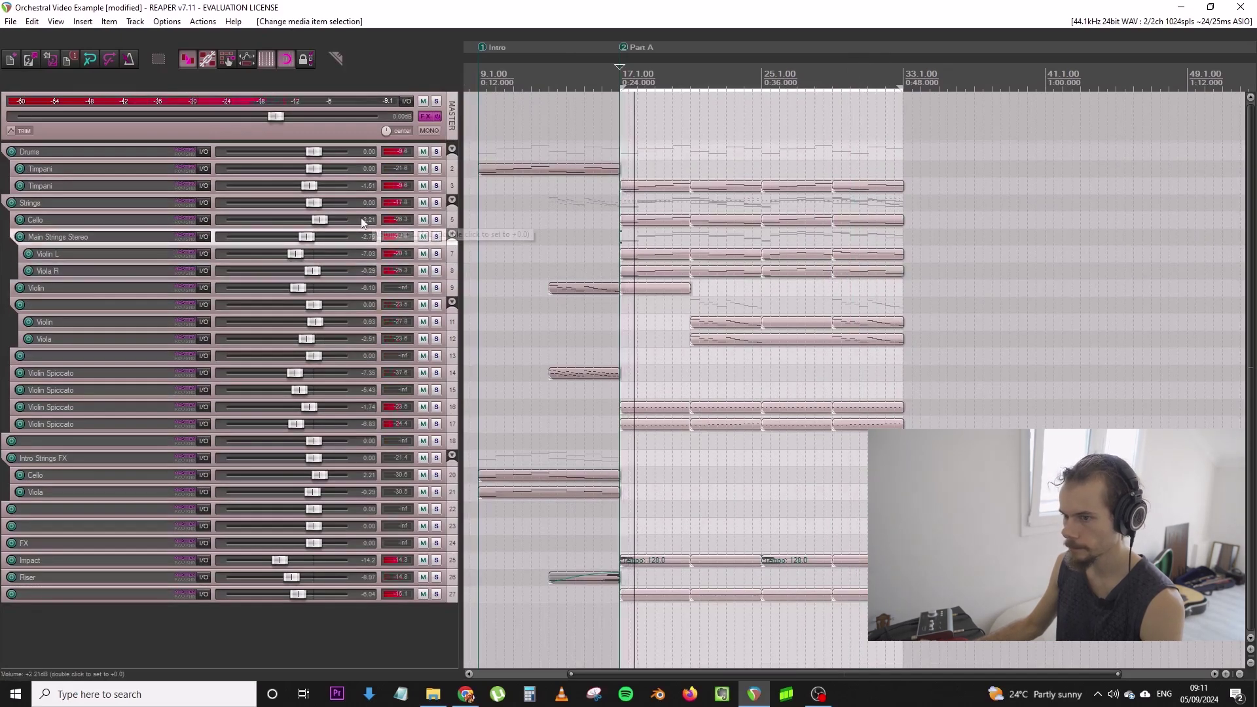
Rename the two Timpani tracks Timpani 1 and Timpani 2
double_click(111, 169)
type("1")
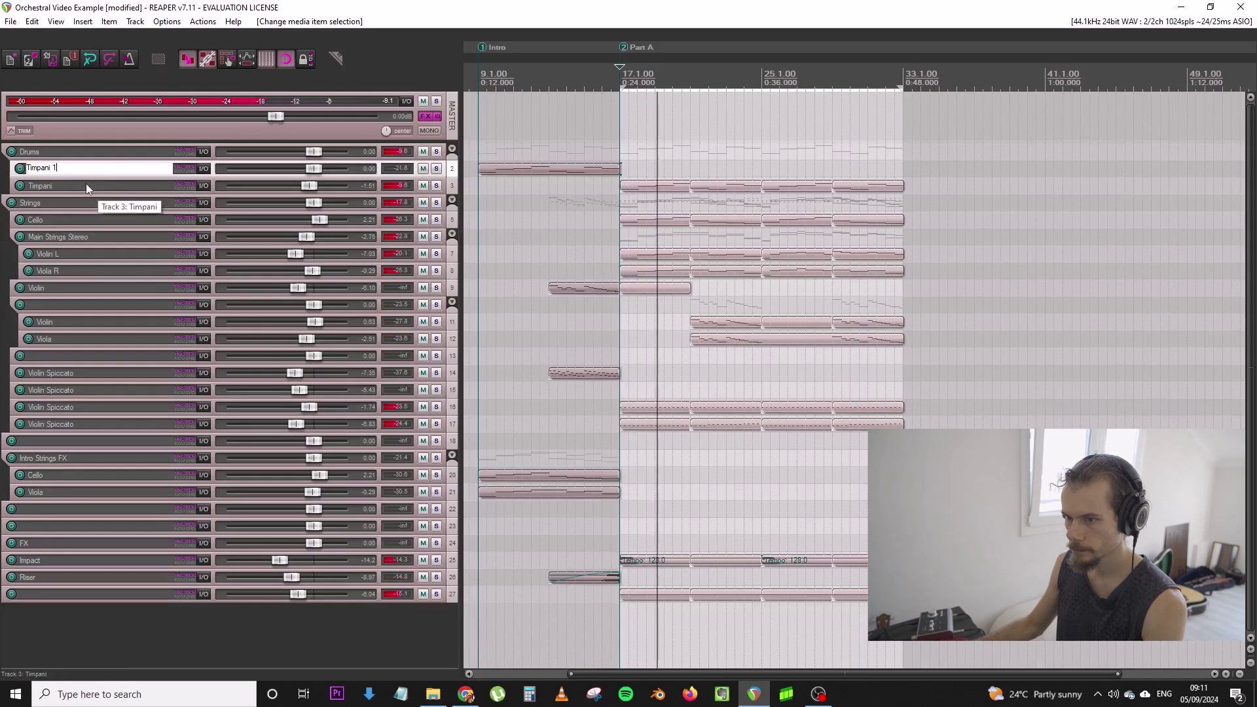
double_click(85, 185)
type("2")
key("Return")
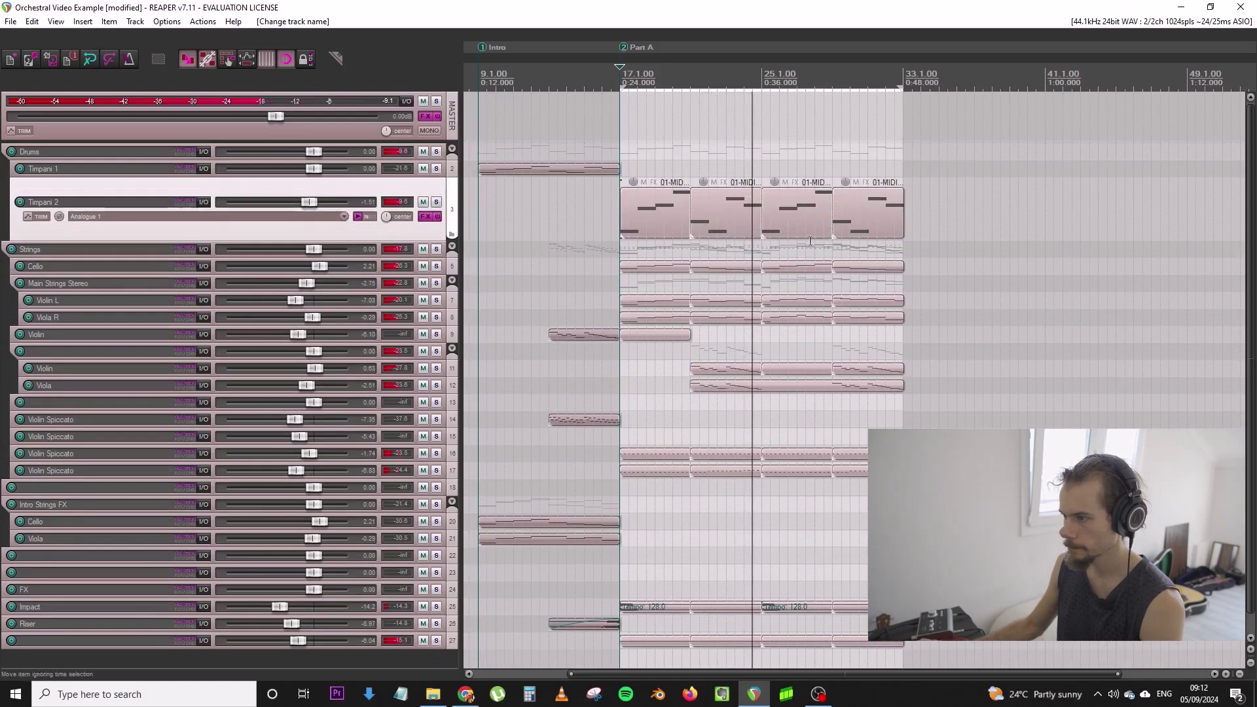
Glue the Timpani 2 items at bars 25 and 29 into one item and inspect its notes
left_click_drag(789, 252, 870, 224)
right_click(868, 224)
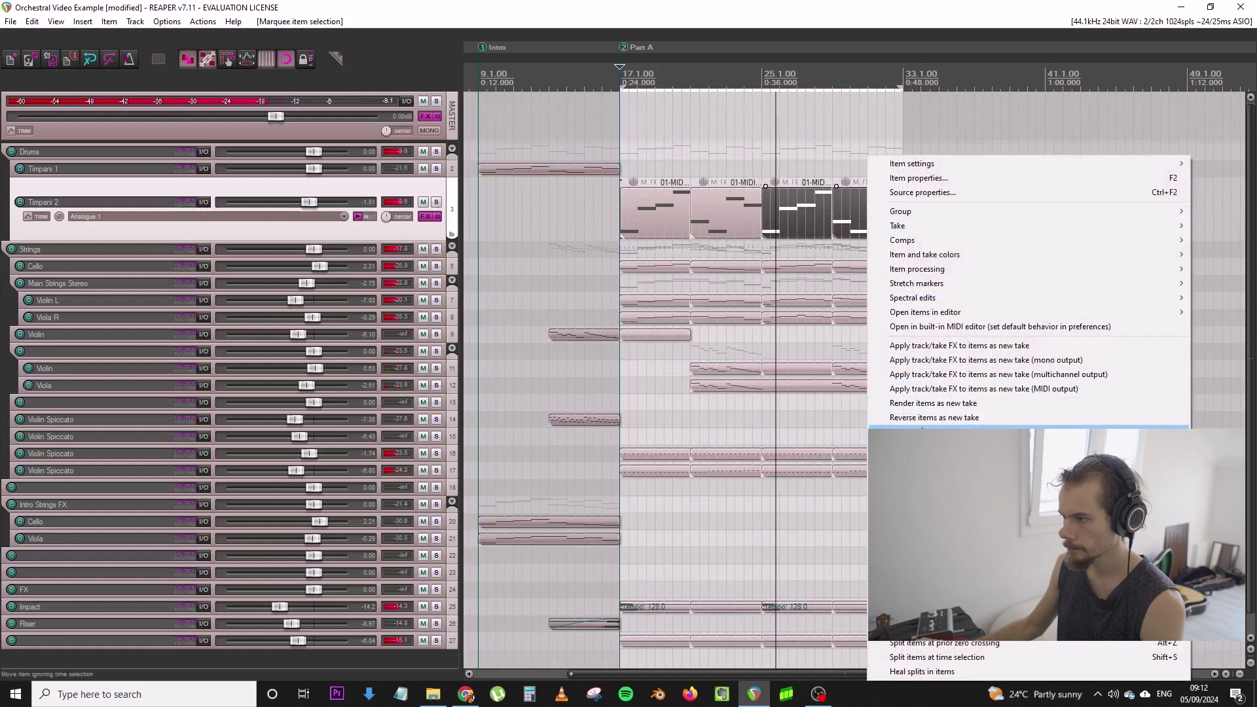
left_click(917, 417)
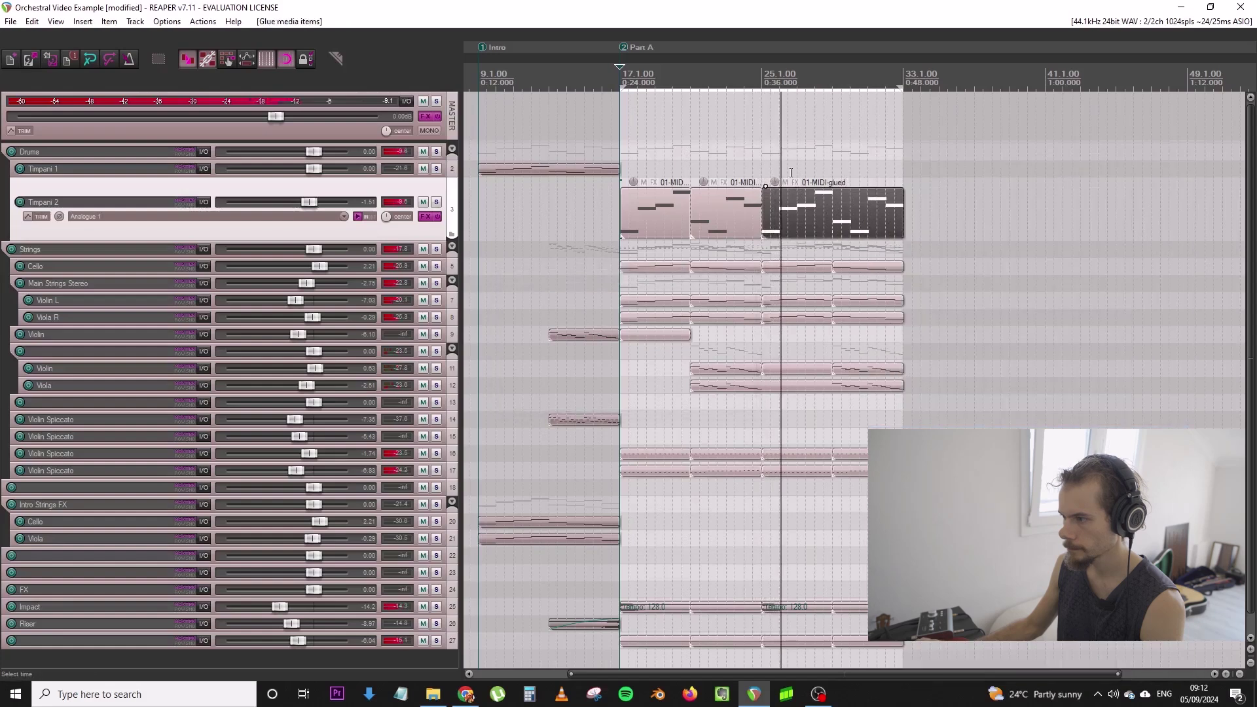
double_click(842, 232)
double_click(405, 300)
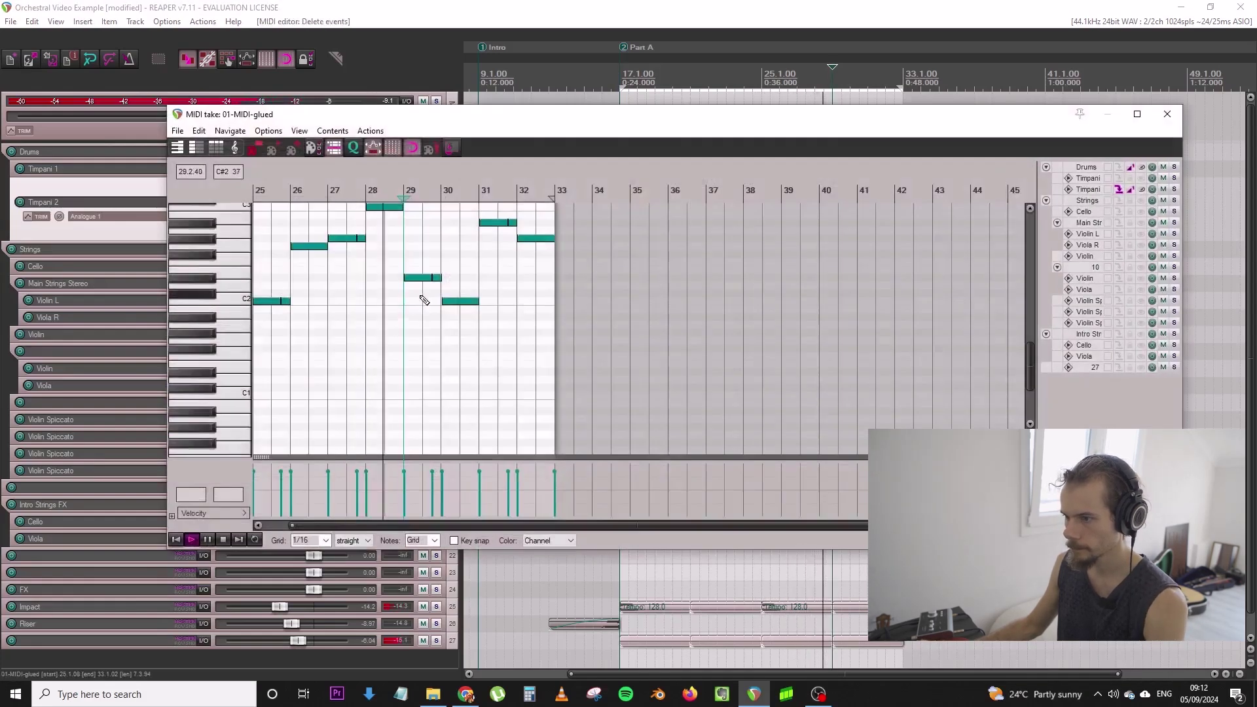
scroll(423, 296, "up", 2)
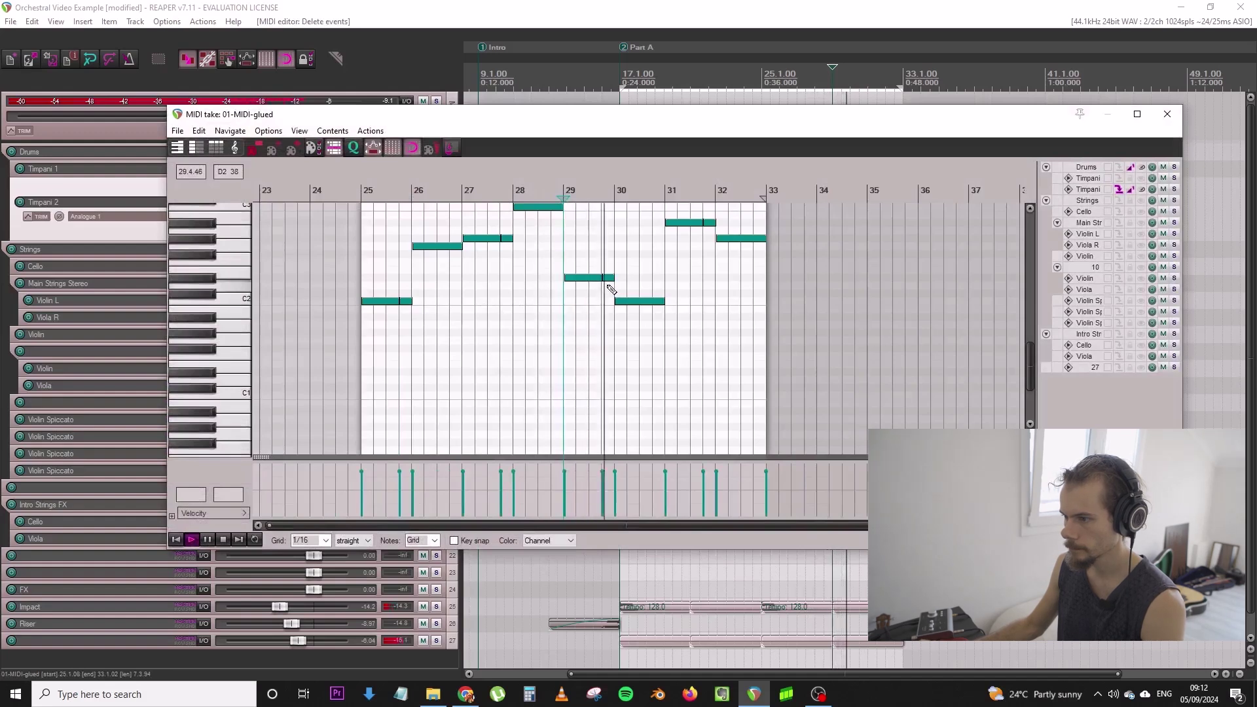
left_click(1165, 115)
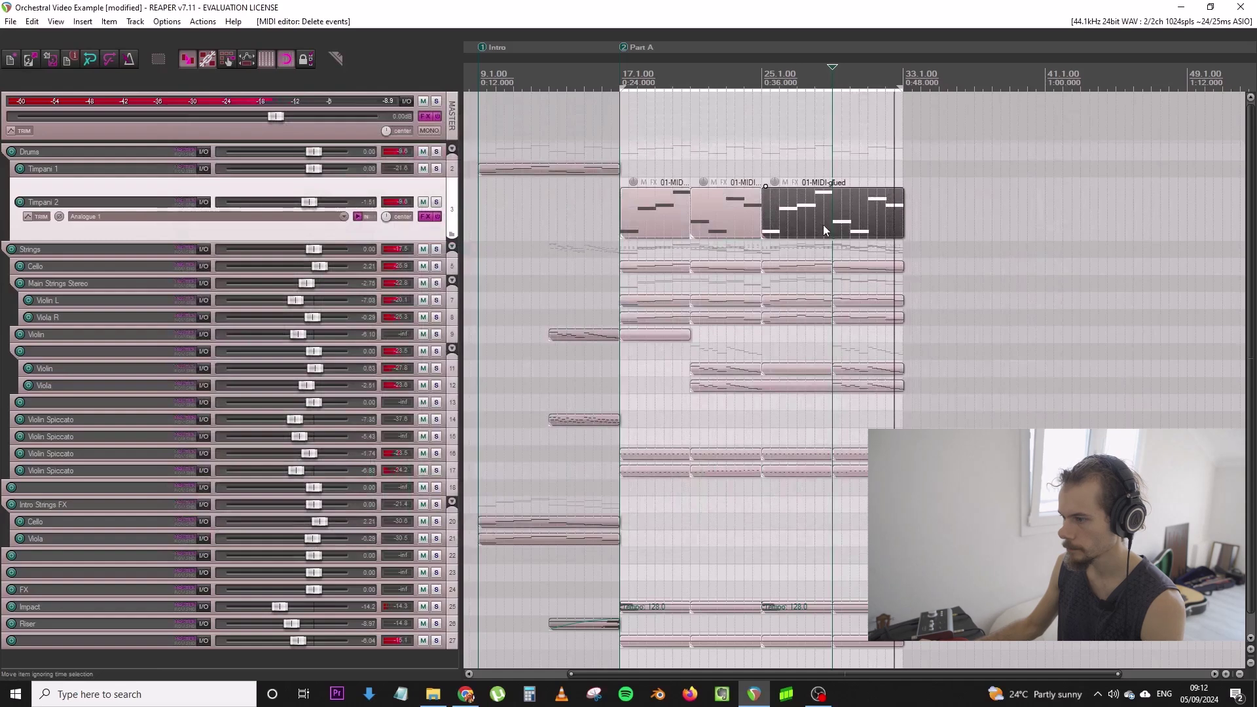
Move the glued Timpani 2 item so that it starts exactly at 25.1.00
key("space")
key("space")
left_click(806, 222)
key("space")
left_click(778, 214)
scroll(776, 214, "up", 5)
left_click_drag(777, 214, 796, 214)
left_click(750, 215)
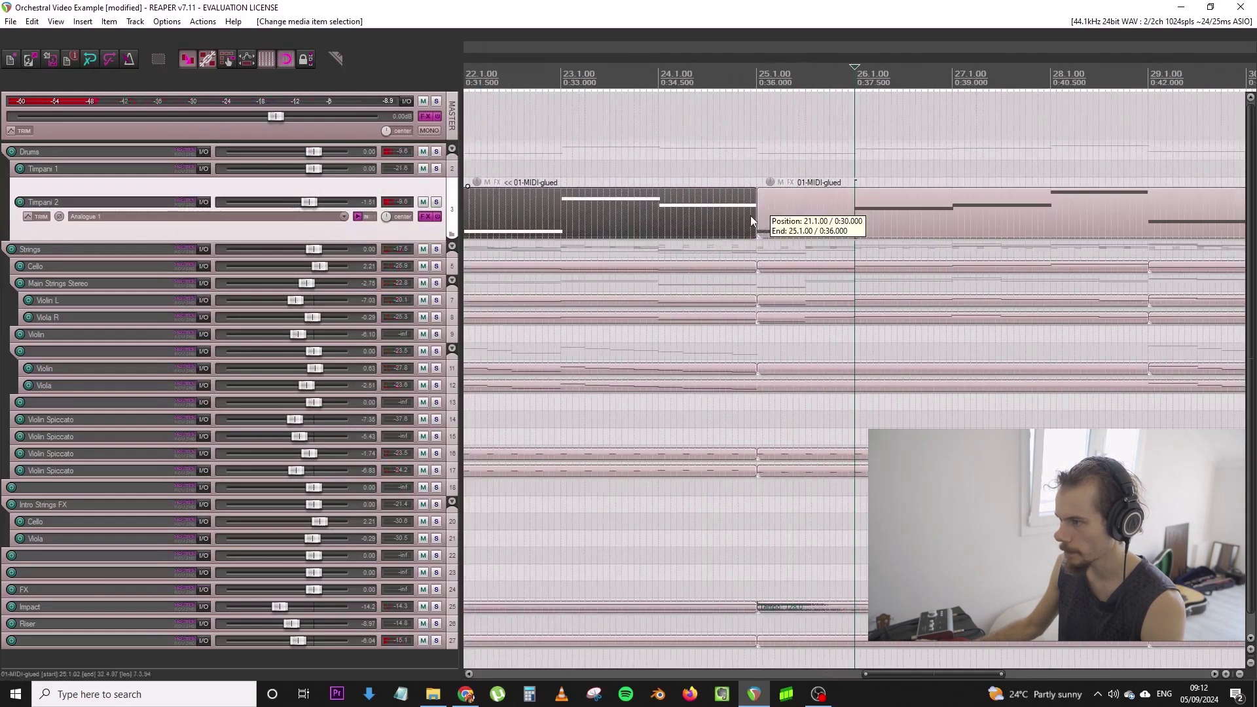
scroll(750, 214, "up", 8)
left_click(935, 222)
scroll(947, 231, "down", 10)
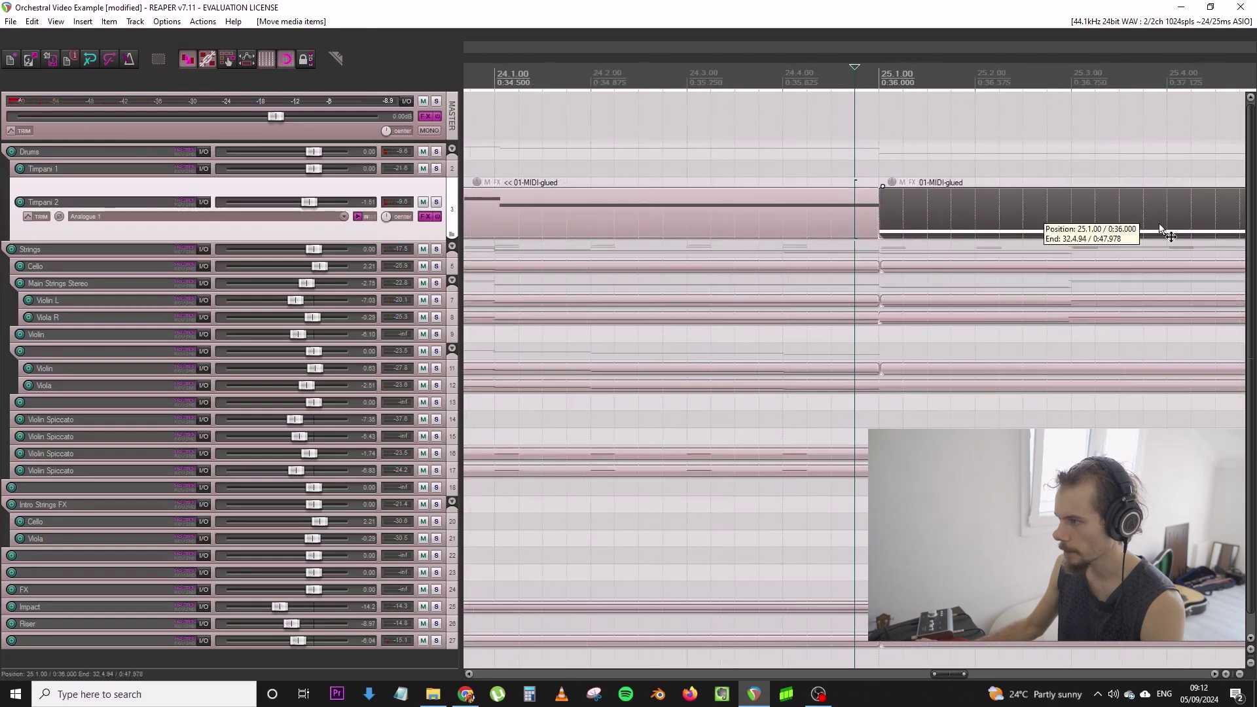
Open the glued Timpani 2 item and split its C2 note in bar 25 one and a half beats in
double_click(969, 216)
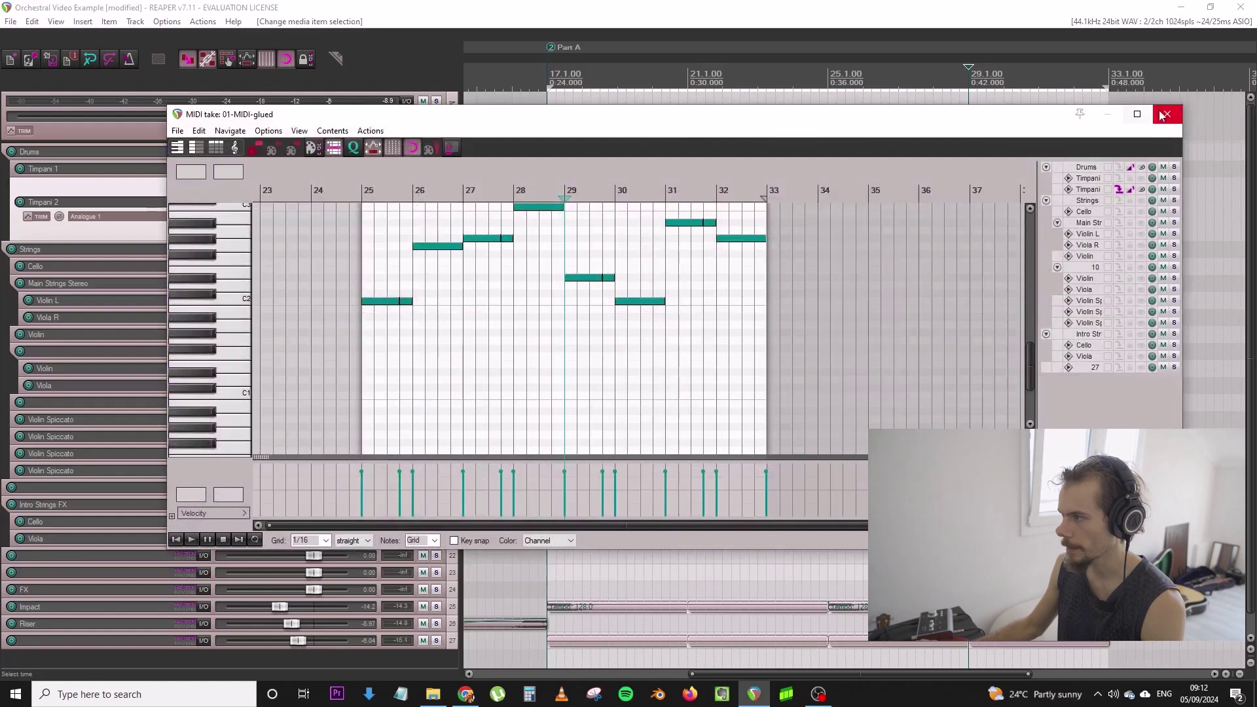
left_click(1165, 115)
double_click(931, 214)
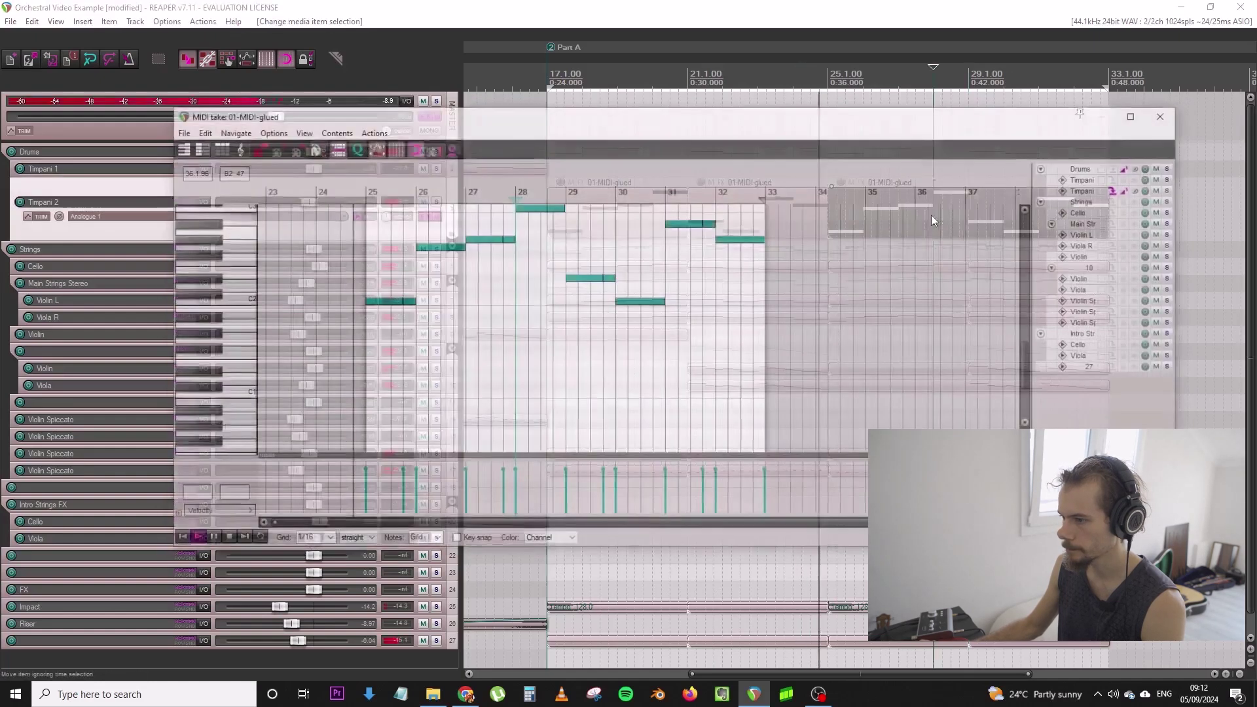
key("space")
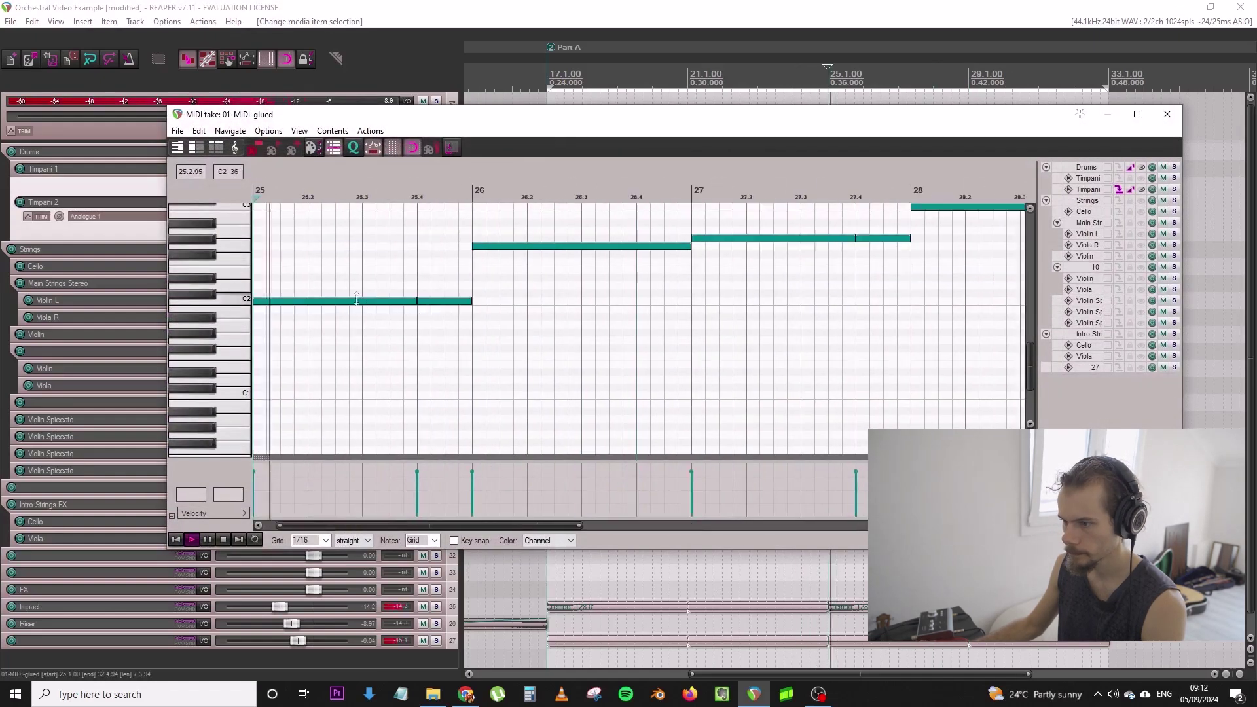
key("s")
key("space")
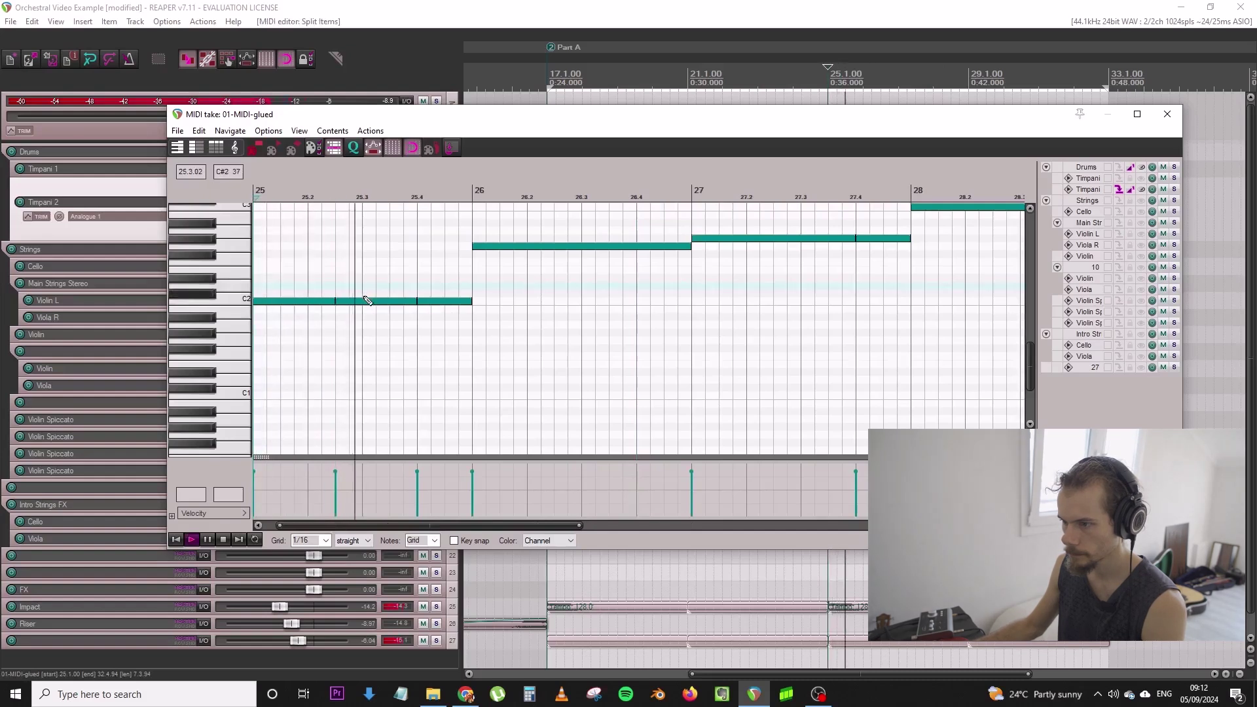
key("space")
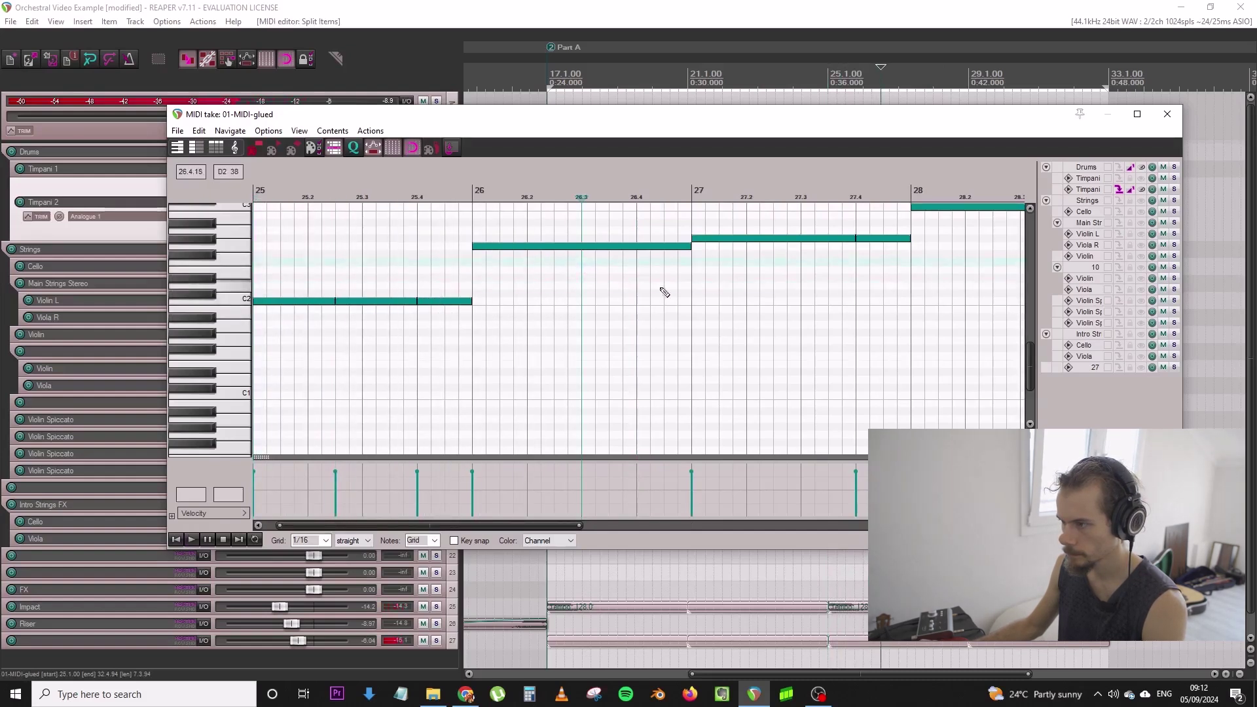
Split the timpani note in bar 27 one and a half beats in and the bar 28 note at its midpoint
left_click(776, 261)
key("space")
scroll(836, 269, "down", 1)
left_click(889, 246)
key("s")
key("space")
scroll(883, 256, "down", 1)
key("space")
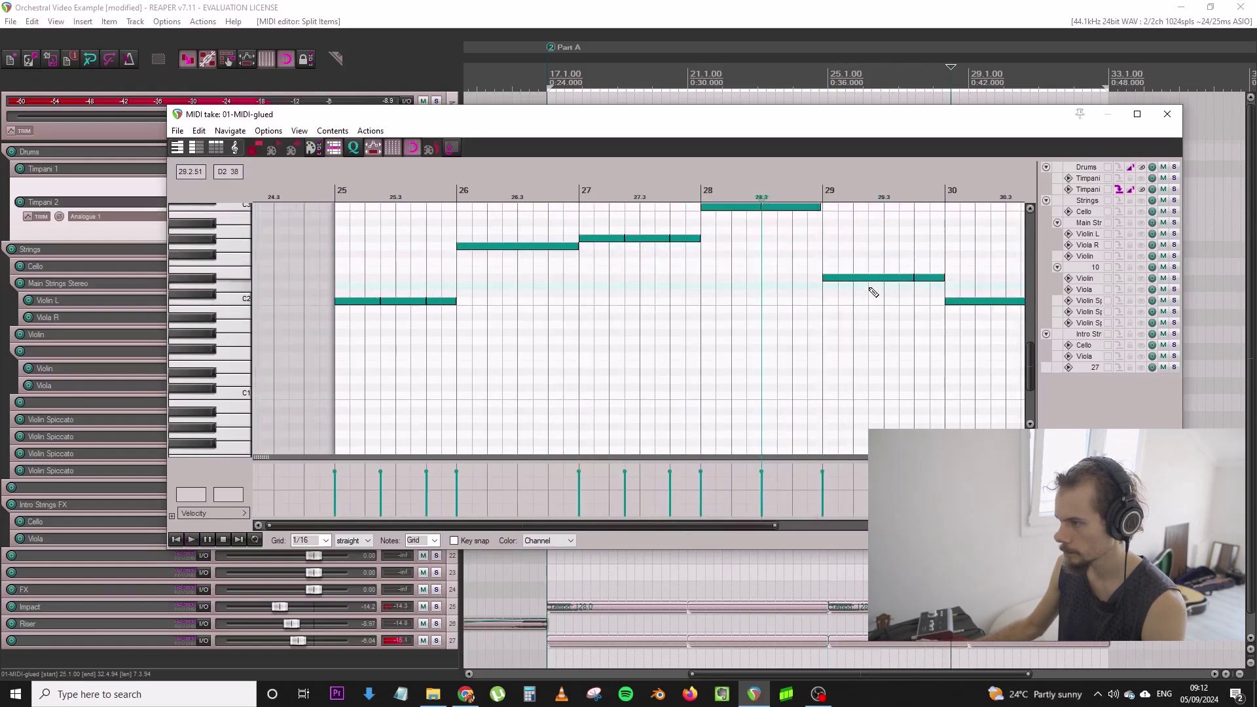
Split the timpani note in bar 29 one and a half beats in and the bar 30 note at its midpoint
scroll(900, 307, "down", 1)
key("space")
left_click(852, 319)
key("s")
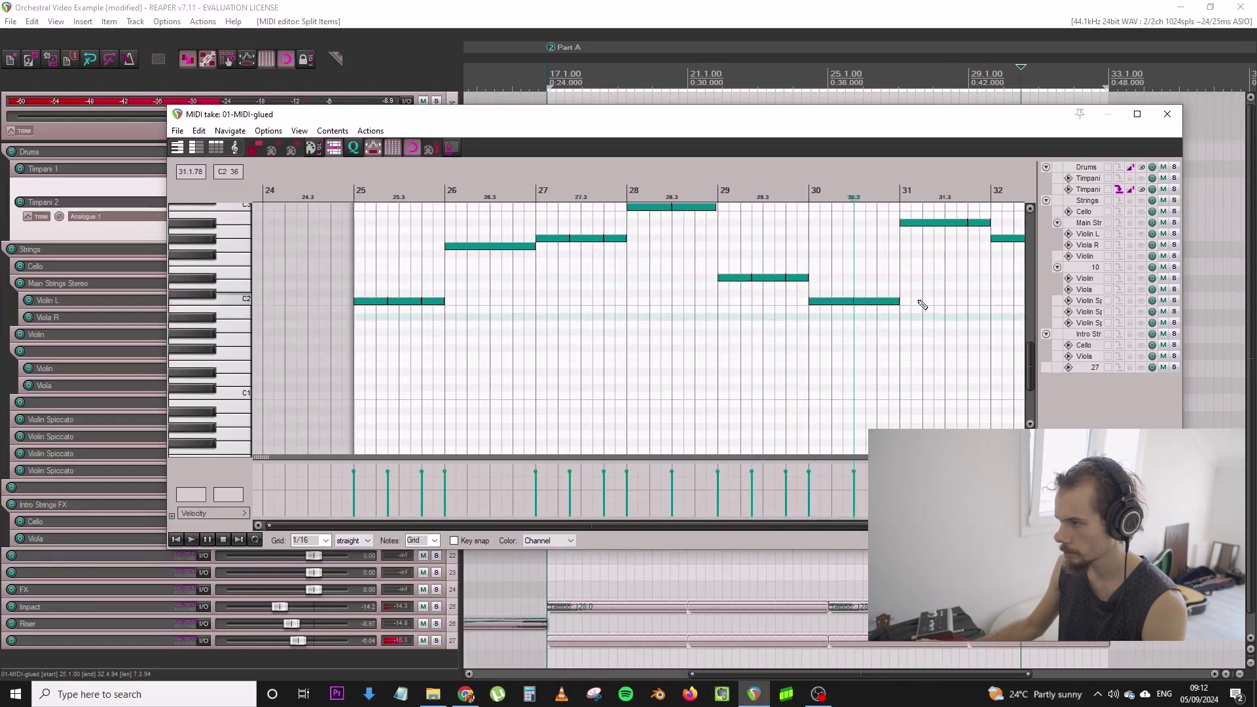
Split the timpani note in bar 31 one and a half beats in and the bar 32 note at its midpoint
key("space")
scroll(914, 299, "down", 1)
scroll(909, 296, "up", 1)
key("space")
left_click(761, 246)
key("s")
left_click(854, 262)
key("s")
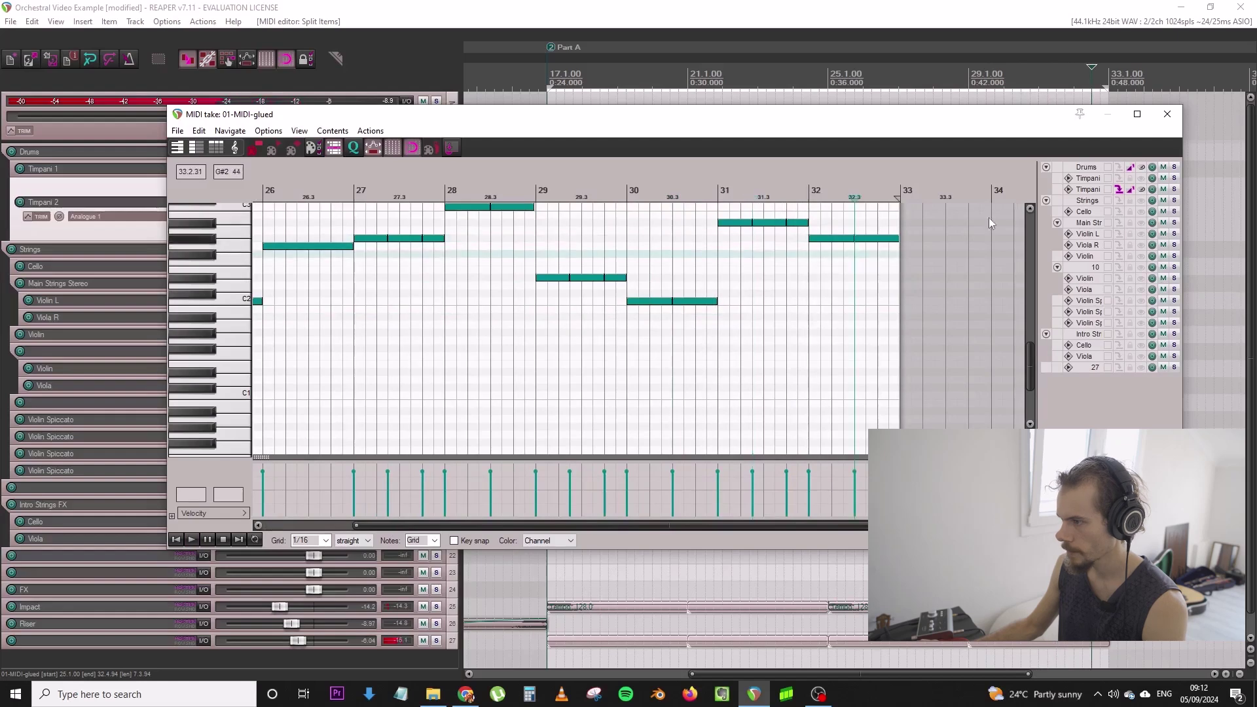
left_click(1167, 114)
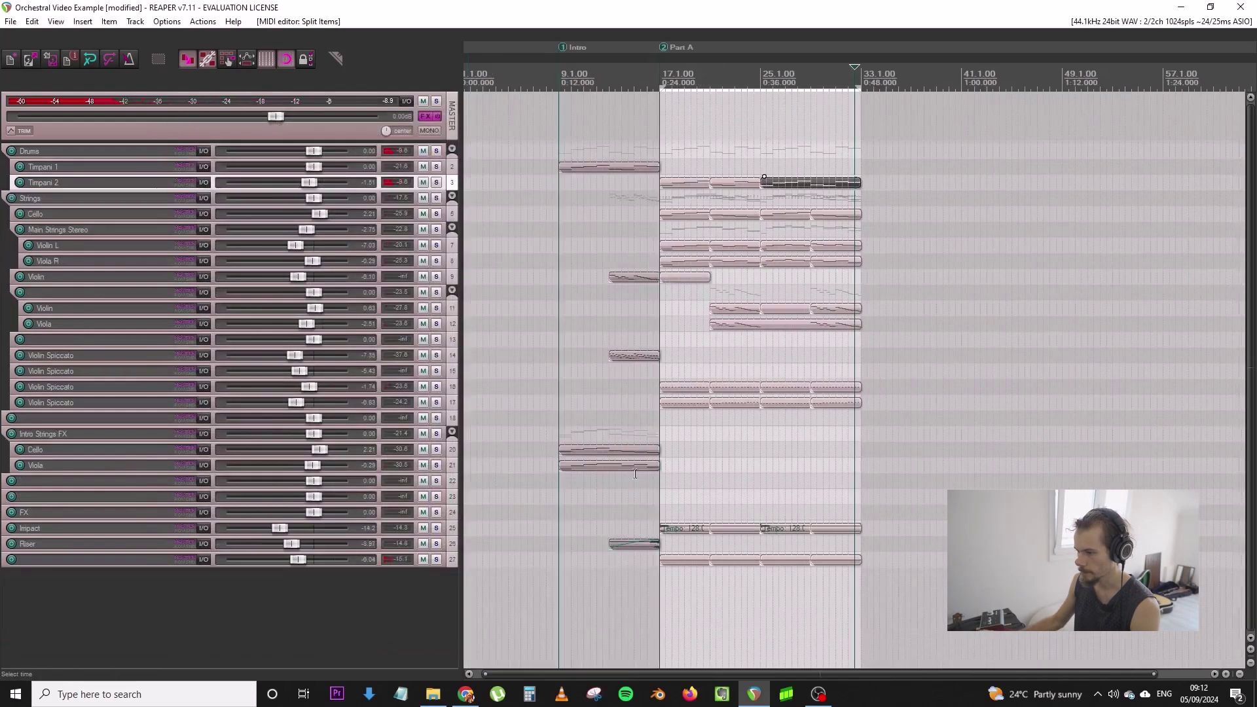
Copy the intro's Riser item to bar 29 so it ends at bar 33, and save the project
scroll(369, 508, "up", 3)
scroll(406, 478, "down", 3)
left_click(653, 590)
left_click_drag(652, 590, 854, 588)
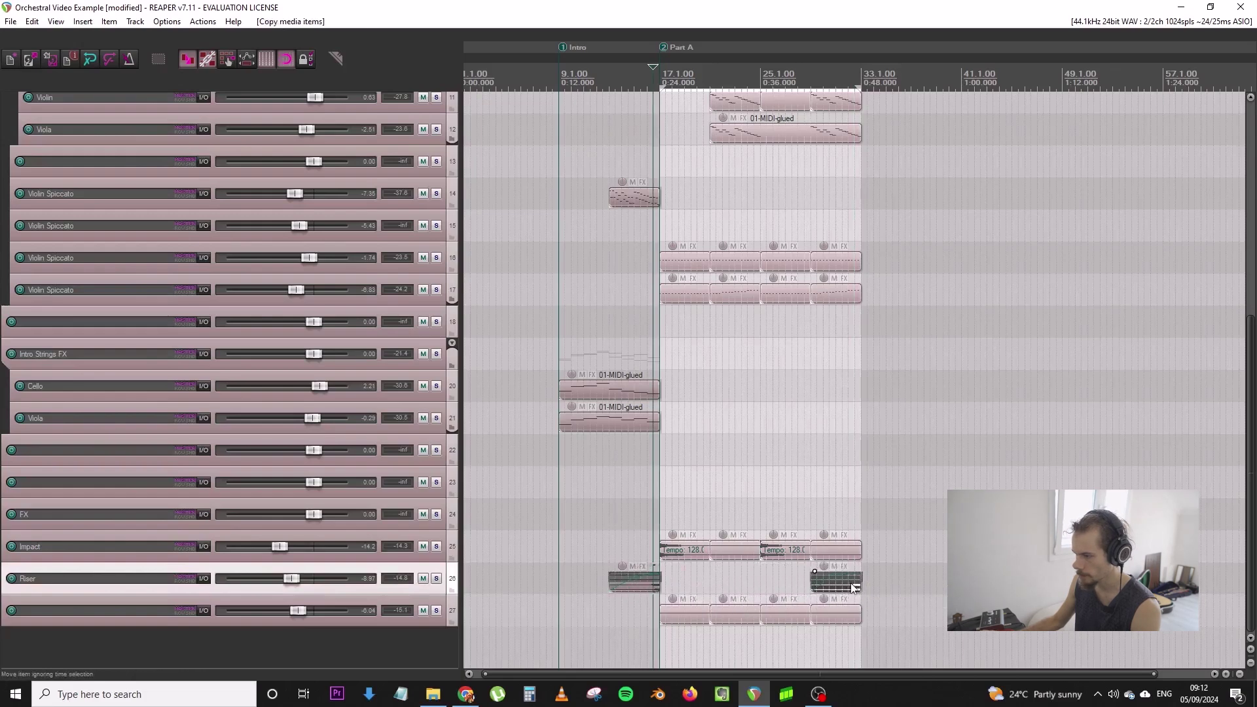
scroll(850, 583, "up", 3)
scroll(850, 583, "up", 5)
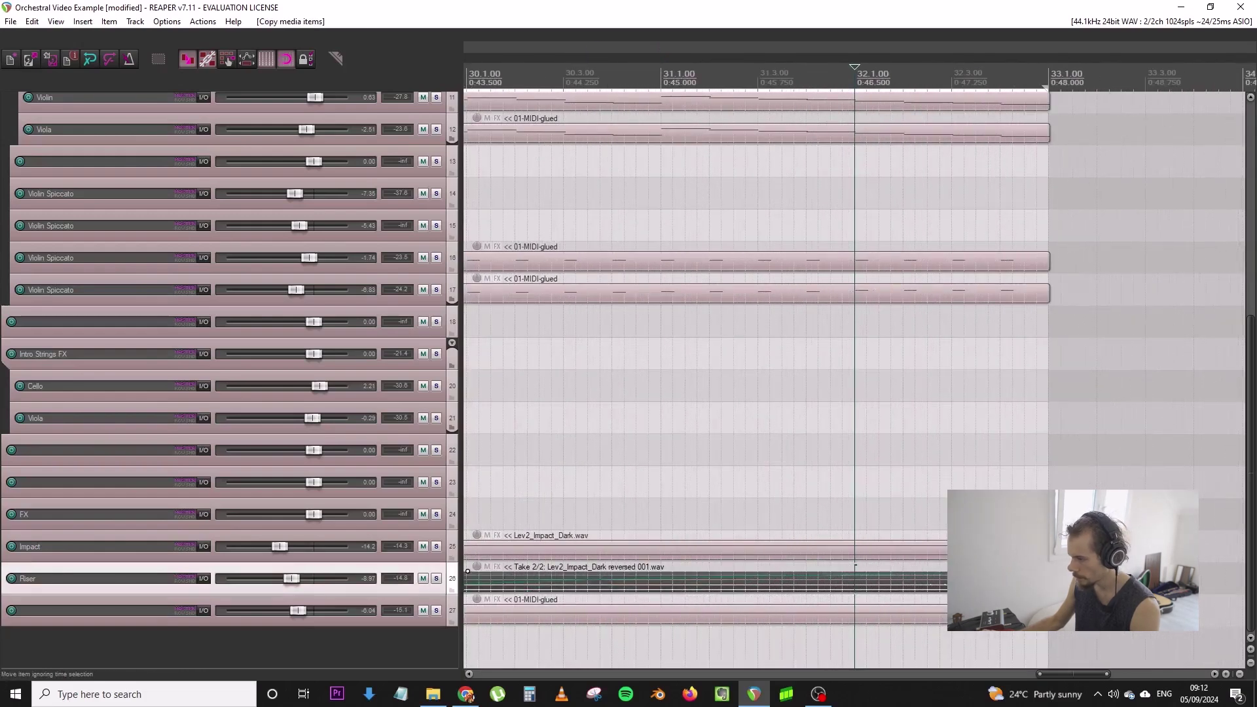
scroll(888, 482, "down", 8)
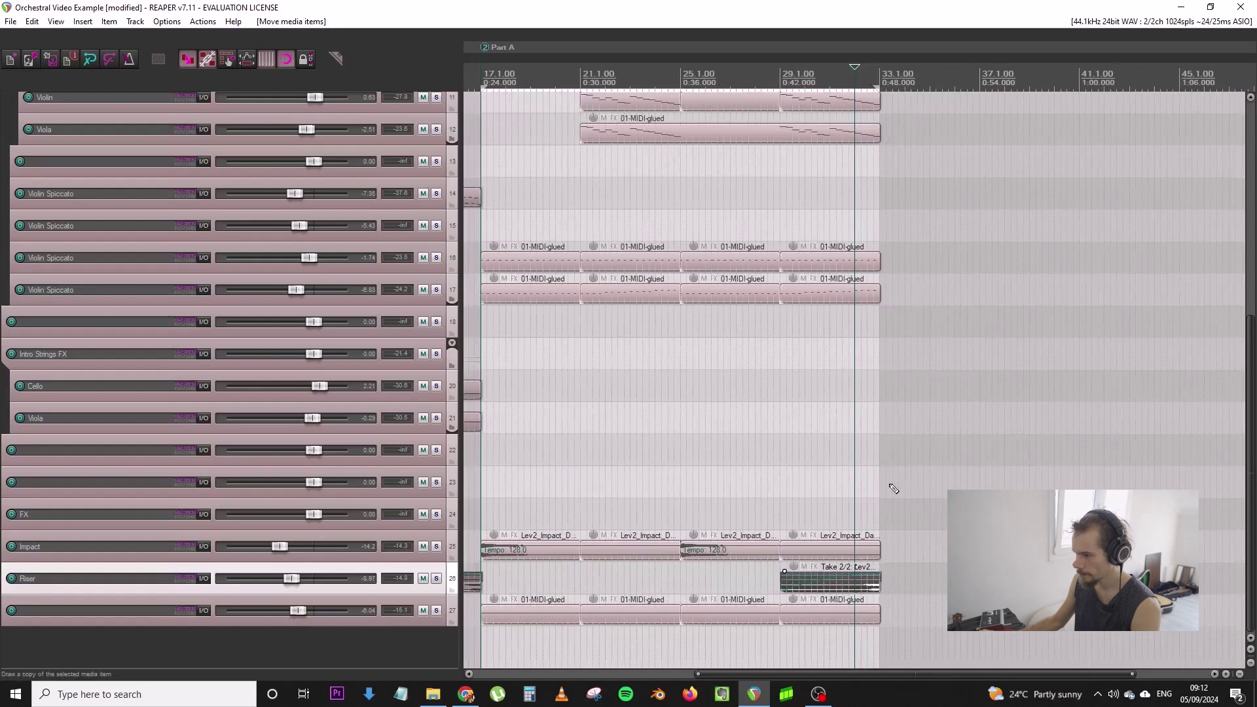
key("ctrl+s")
Copy the Impact item from bar 25 to bar 33
scroll(746, 476, "down", 3)
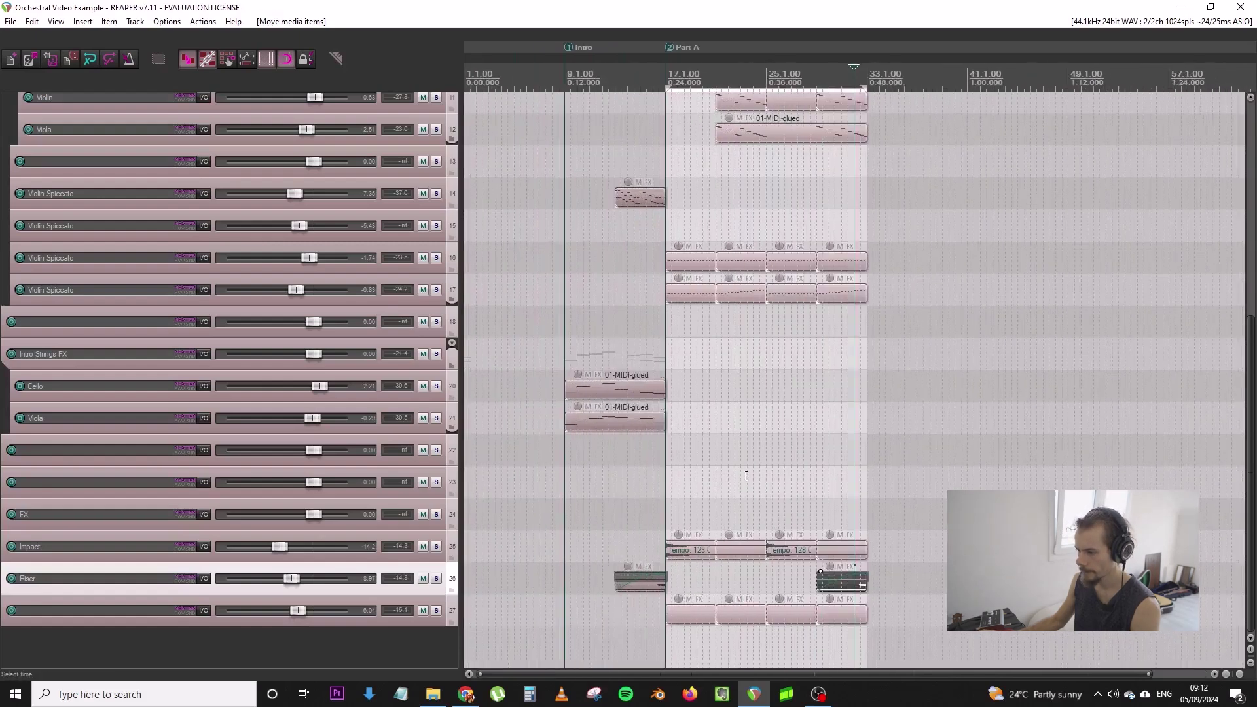
left_click_drag(762, 555, 904, 554)
scroll(904, 553, "up", 3)
scroll(888, 554, "up", 6)
scroll(743, 555, "down", 4)
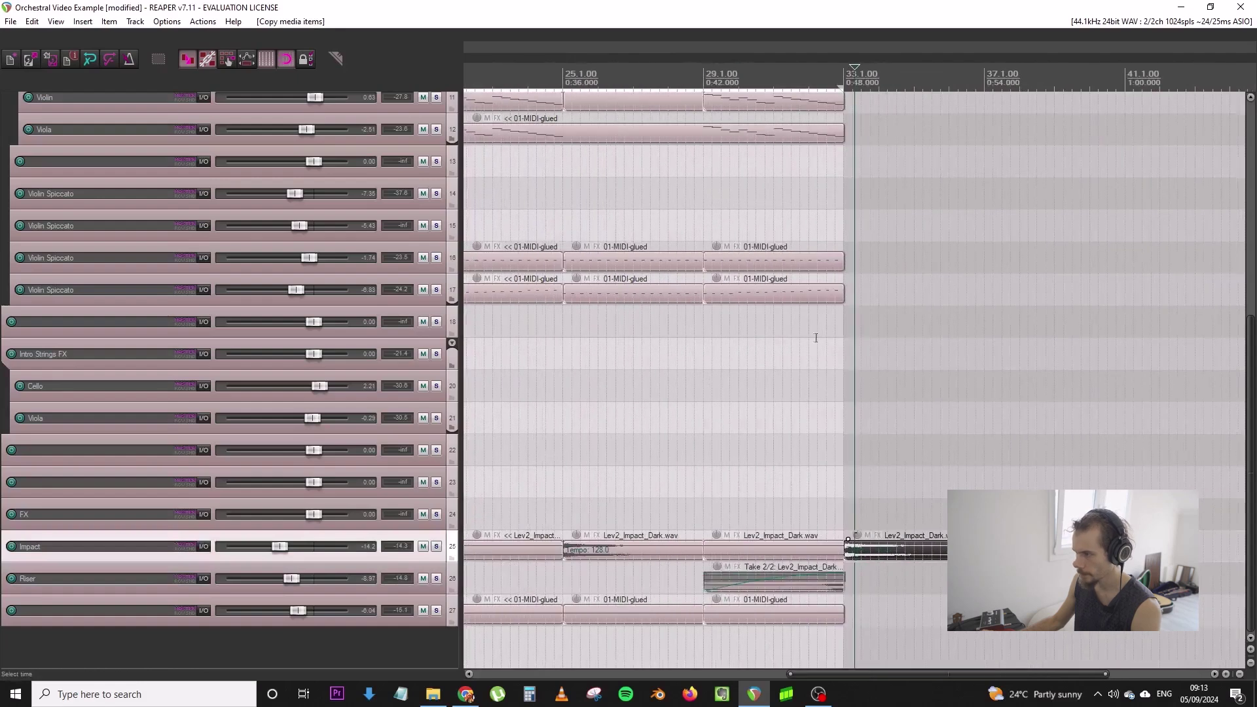
Extend the time selection to run from bar 9 to about bar 44 and play from the Intro
left_click_drag(841, 85, 1231, 87)
scroll(942, 185, "down", 4)
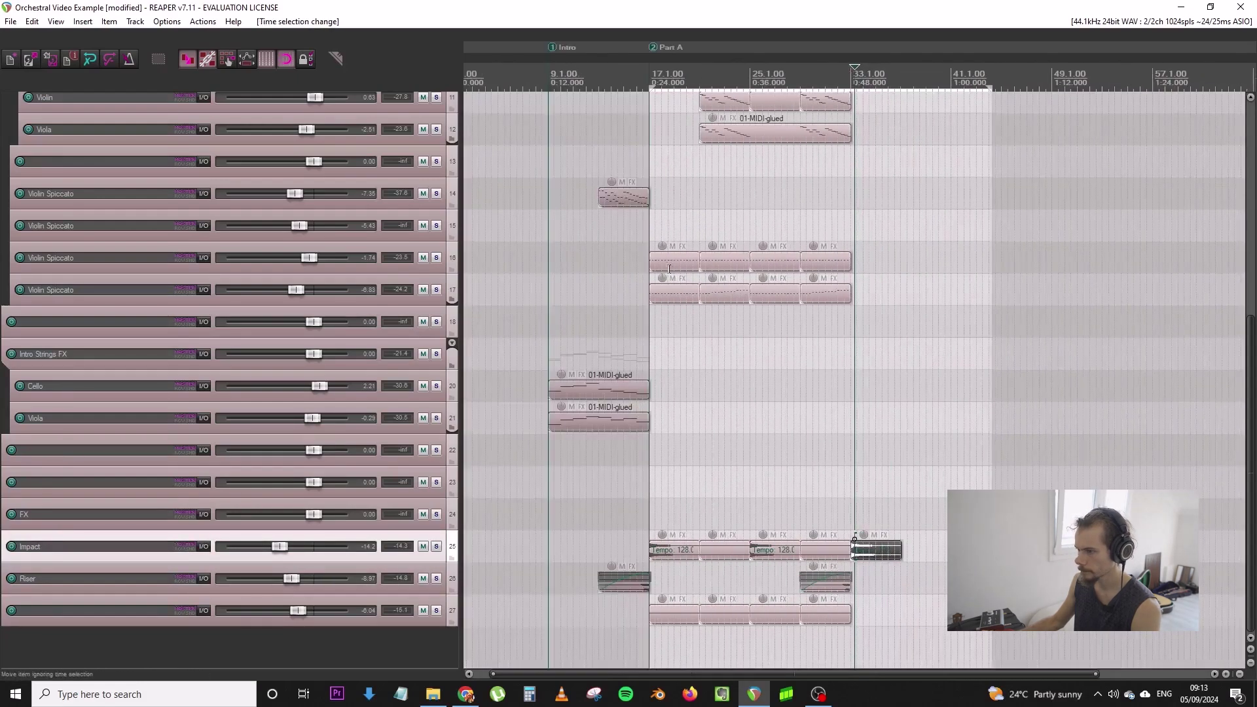
scroll(548, 294, "down", 3)
left_click(548, 226)
scroll(453, 271, "up", 2)
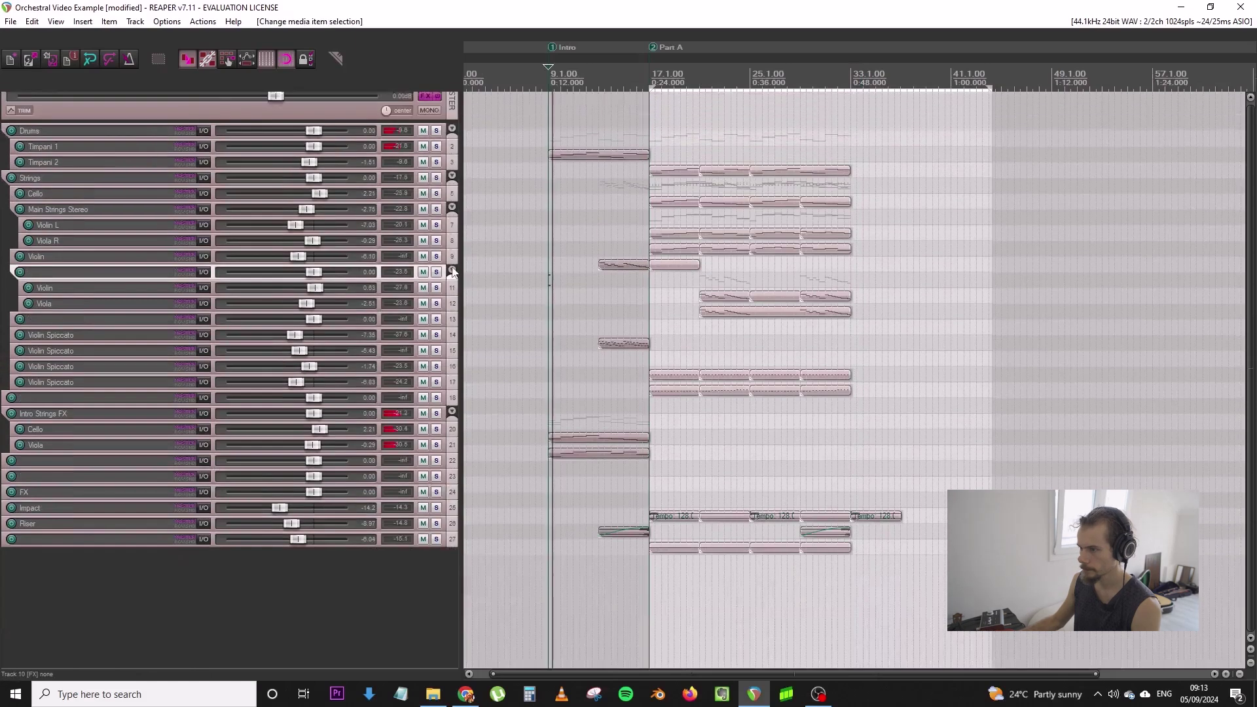
left_click_drag(650, 87, 550, 88)
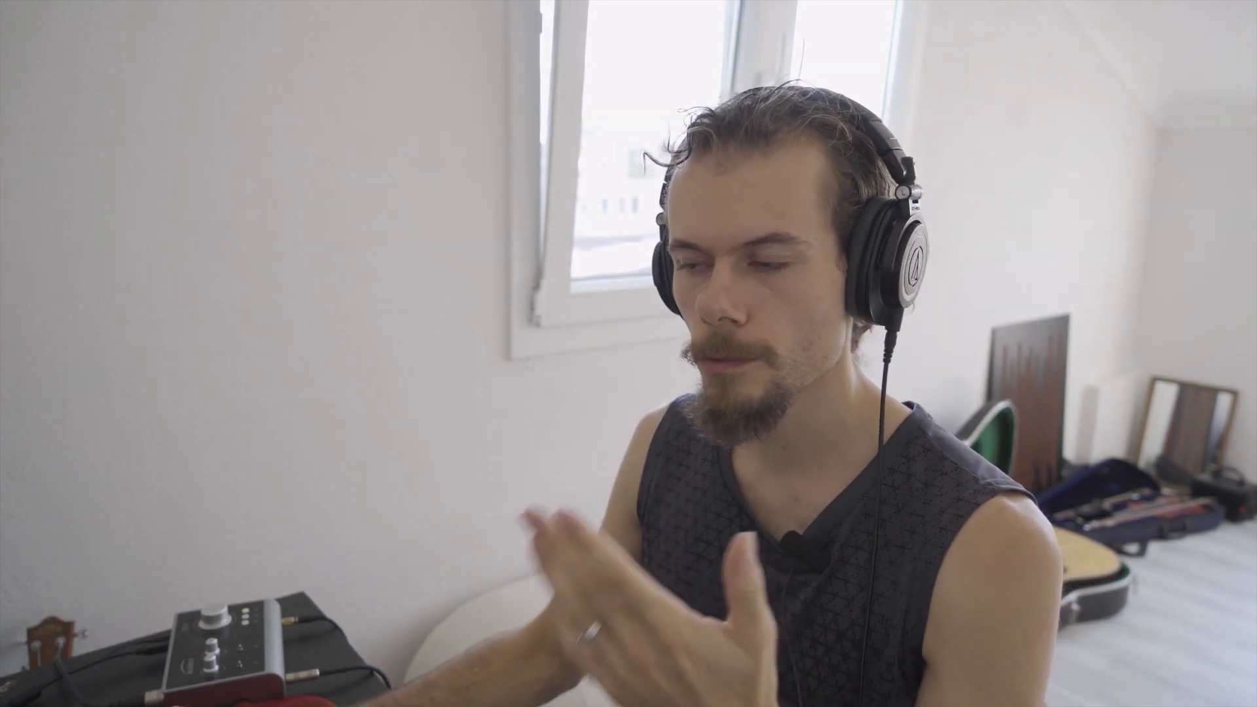
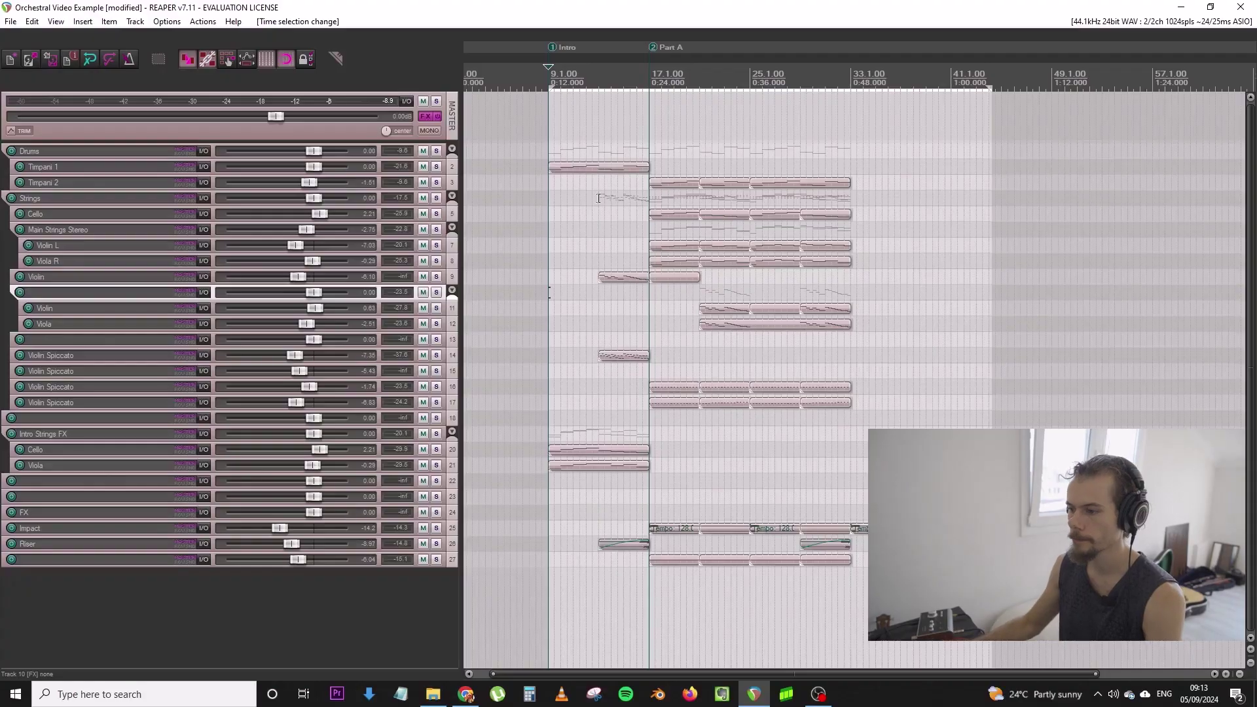
Set the Riser track's volume to -8.70 dB and the Impact track's to -3.04 dB while the intro plays
scroll(718, 222, "up", 2)
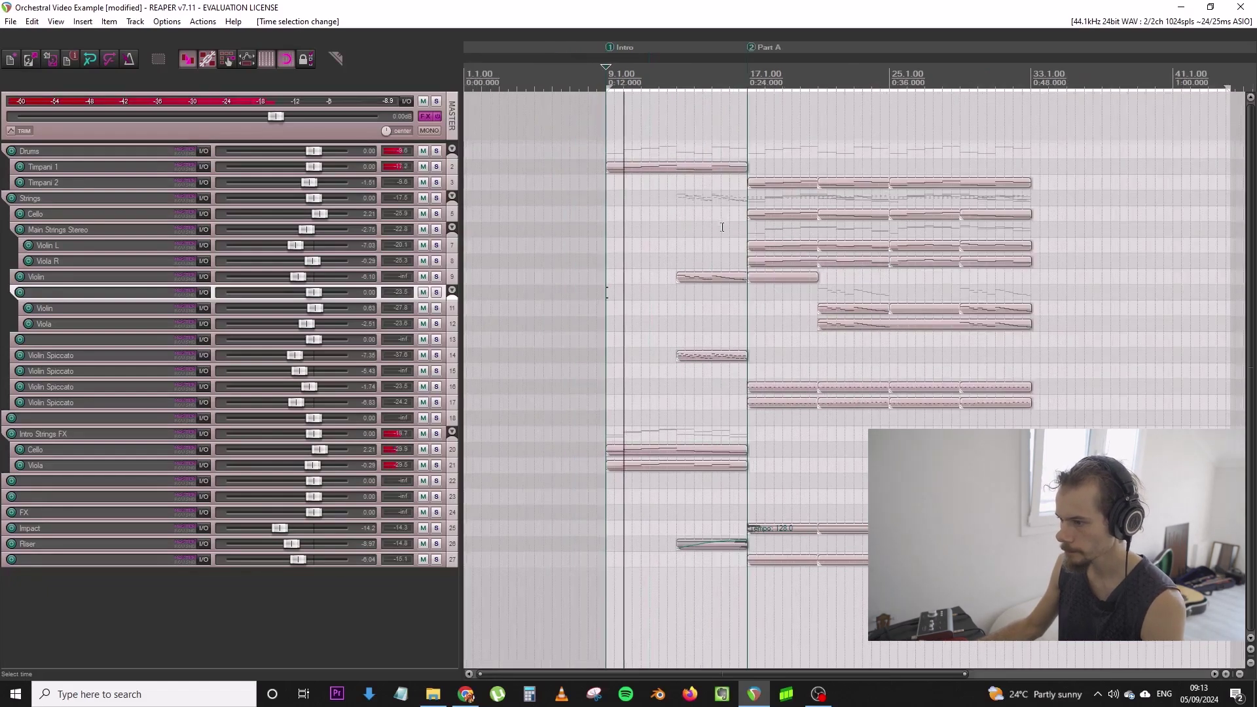
left_click_drag(438, 363, 438, 387)
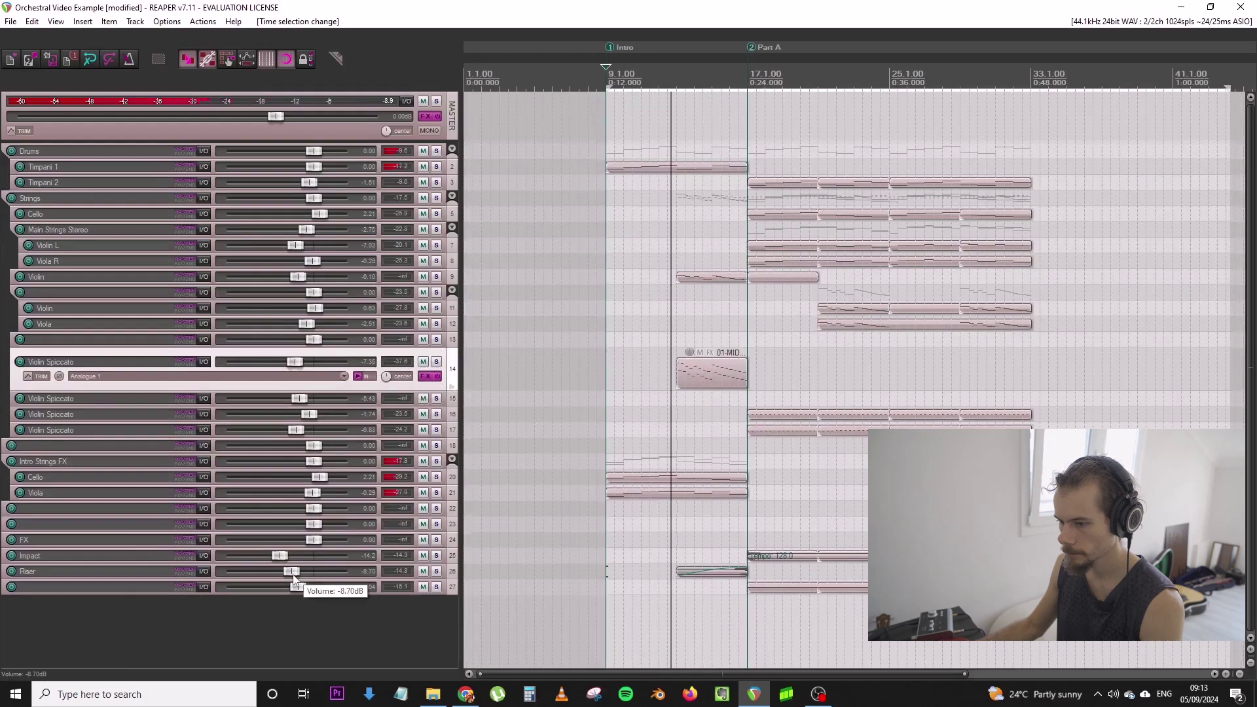
left_click_drag(286, 558, 312, 561)
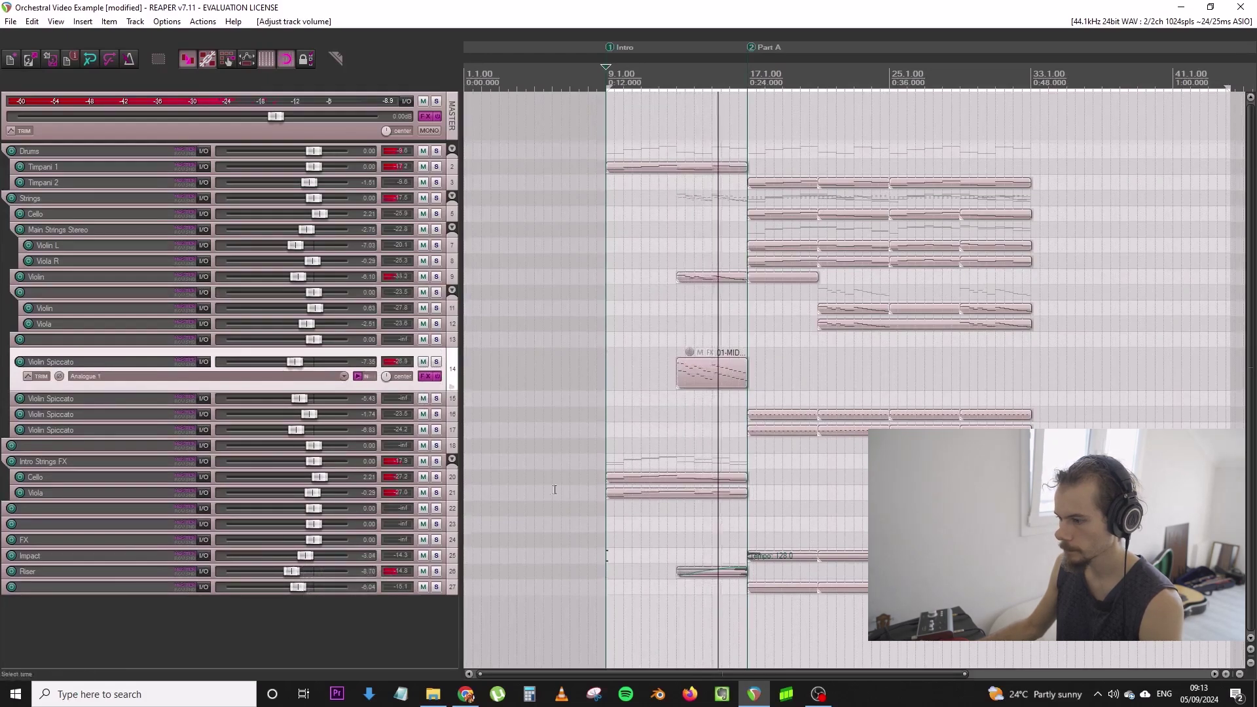
scroll(292, 571, "down", 2)
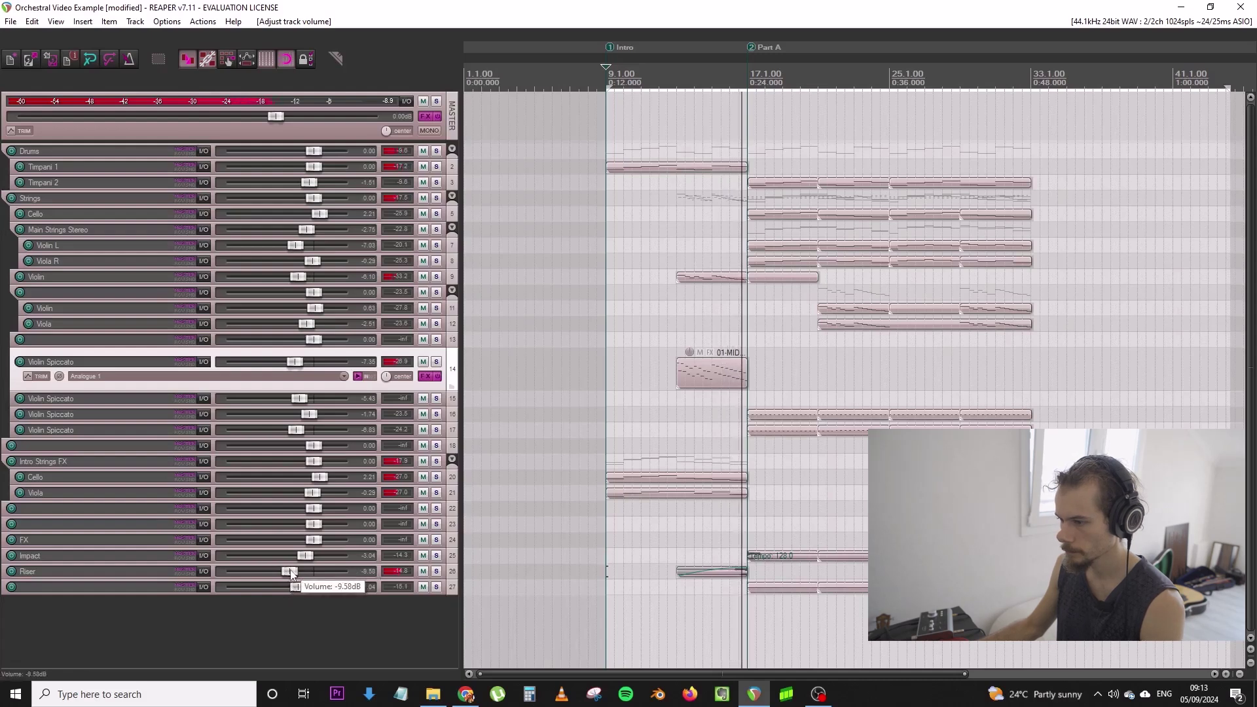
Play from the Intro, lower the Impact track to -10.8 dB and the Riser track to -11.9 dB, and save the project
scroll(303, 556, "down", 5)
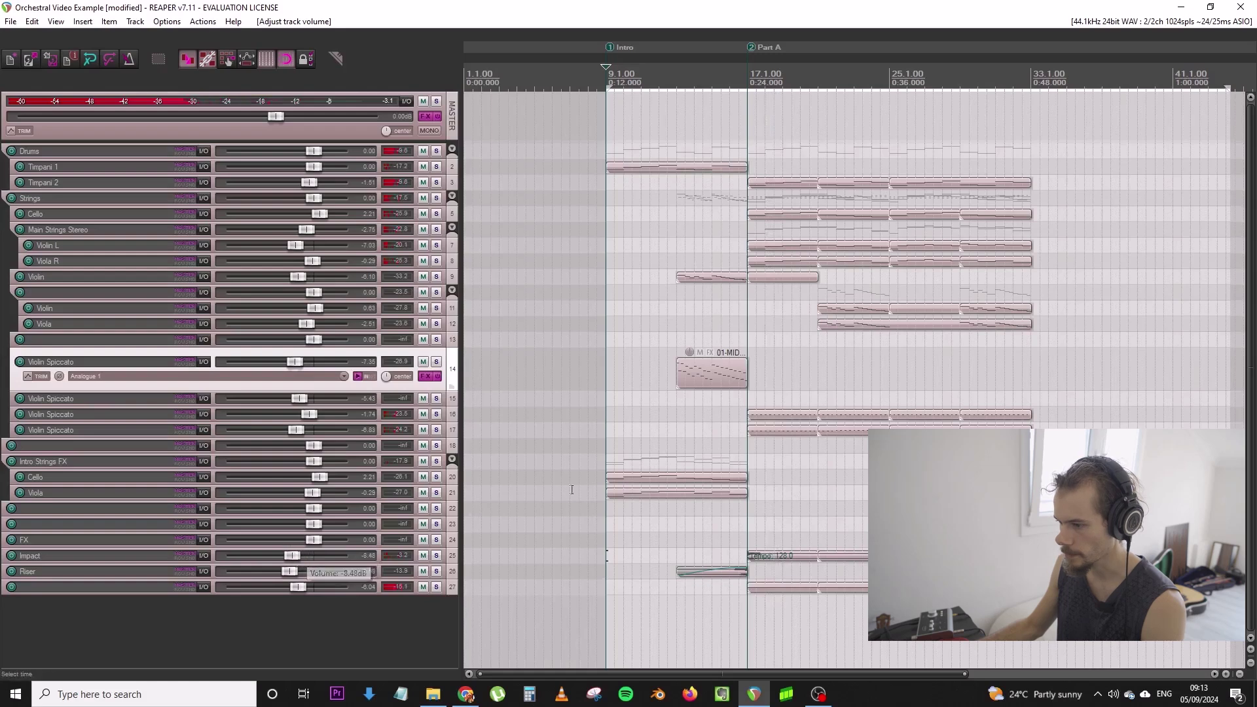
left_click(604, 441)
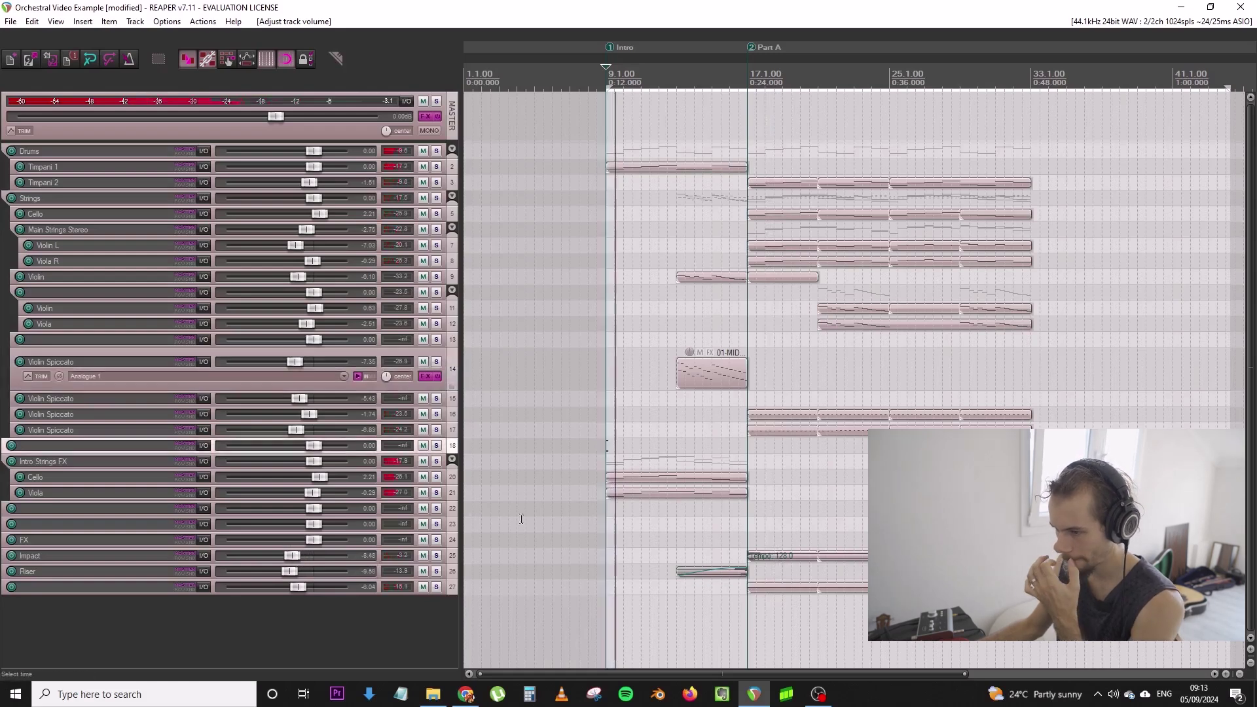
left_click(784, 553)
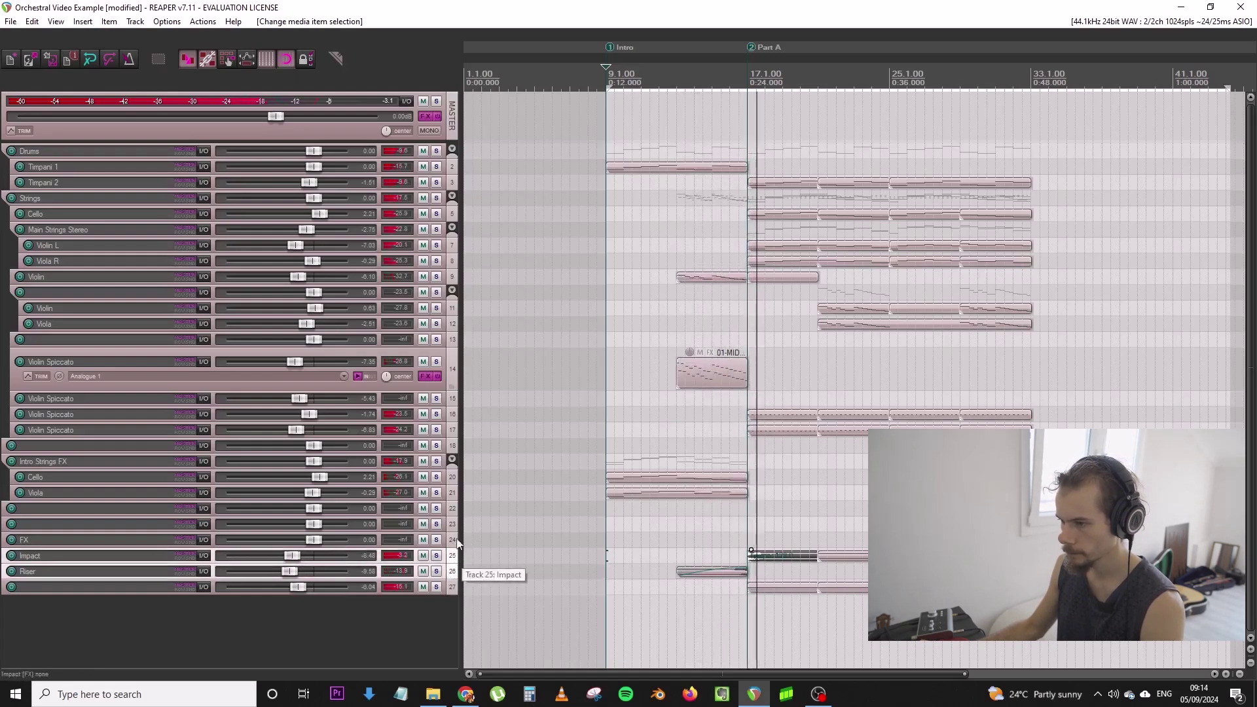
left_click_drag(296, 556, 287, 556)
left_click(10, 21)
left_click(88, 81)
left_click(450, 117)
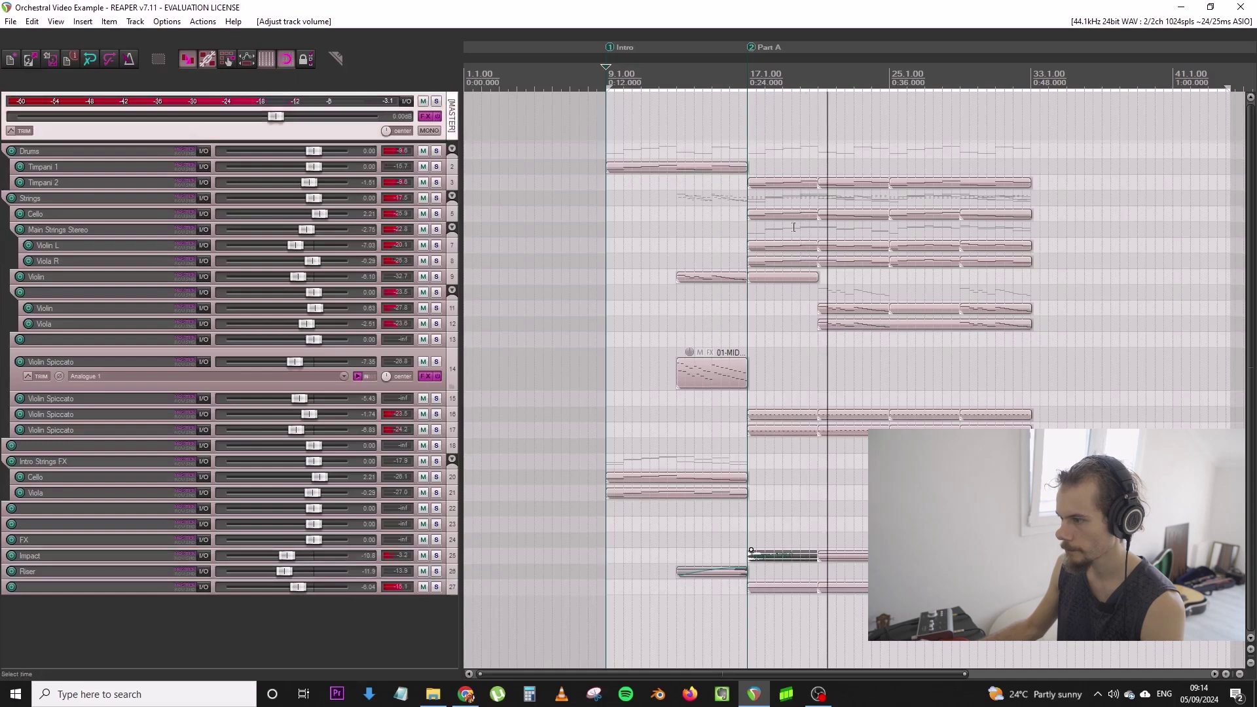
Delete the Impact items at bars 25 and 33 and stop playback
scroll(899, 247, "down", 2)
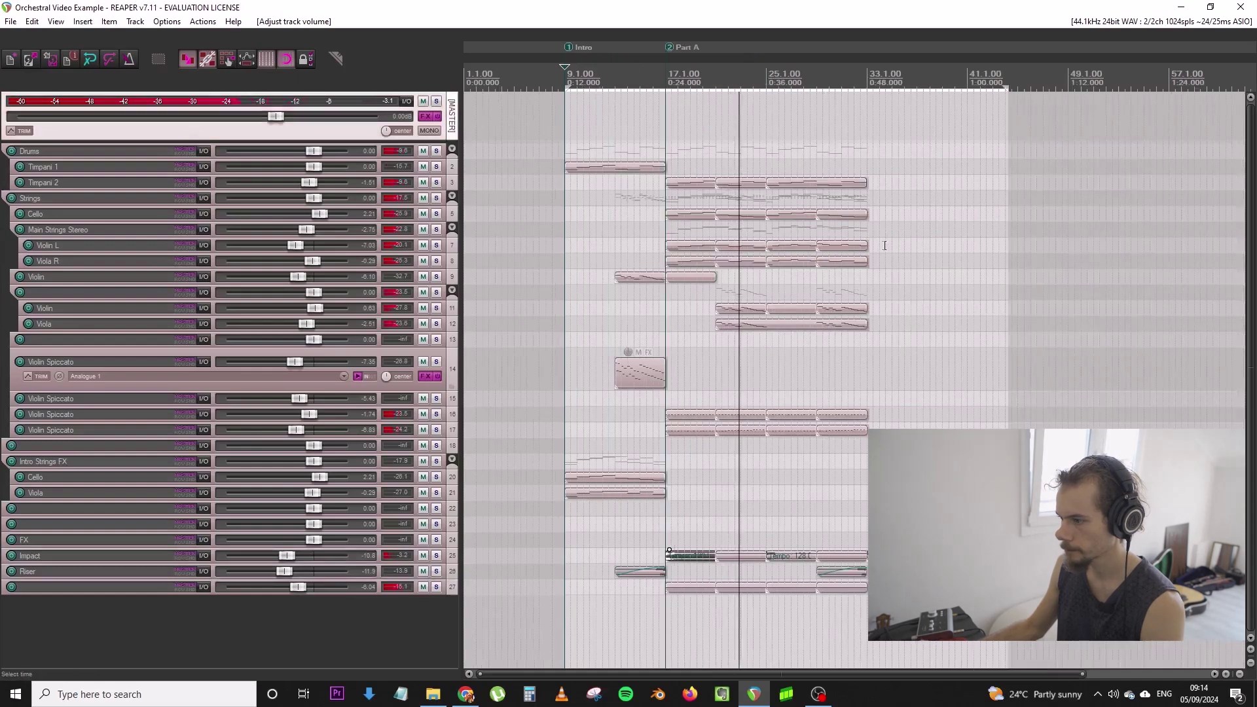
left_click(867, 309)
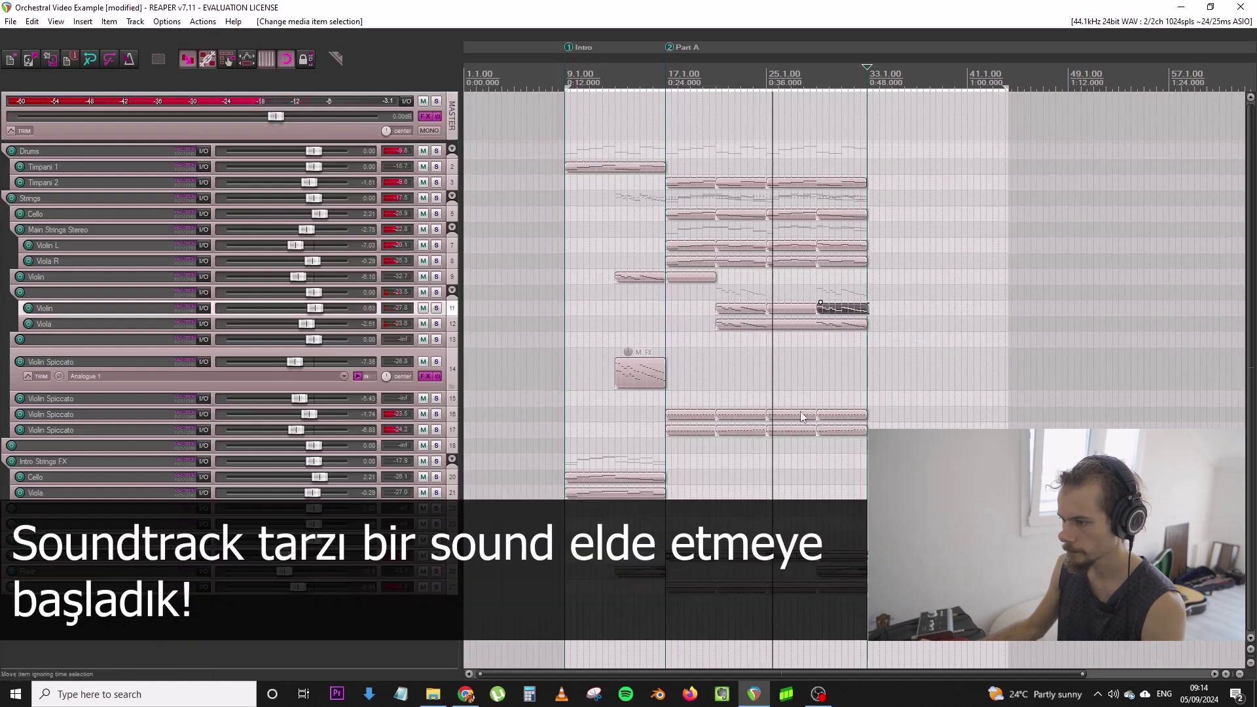
left_click(779, 517)
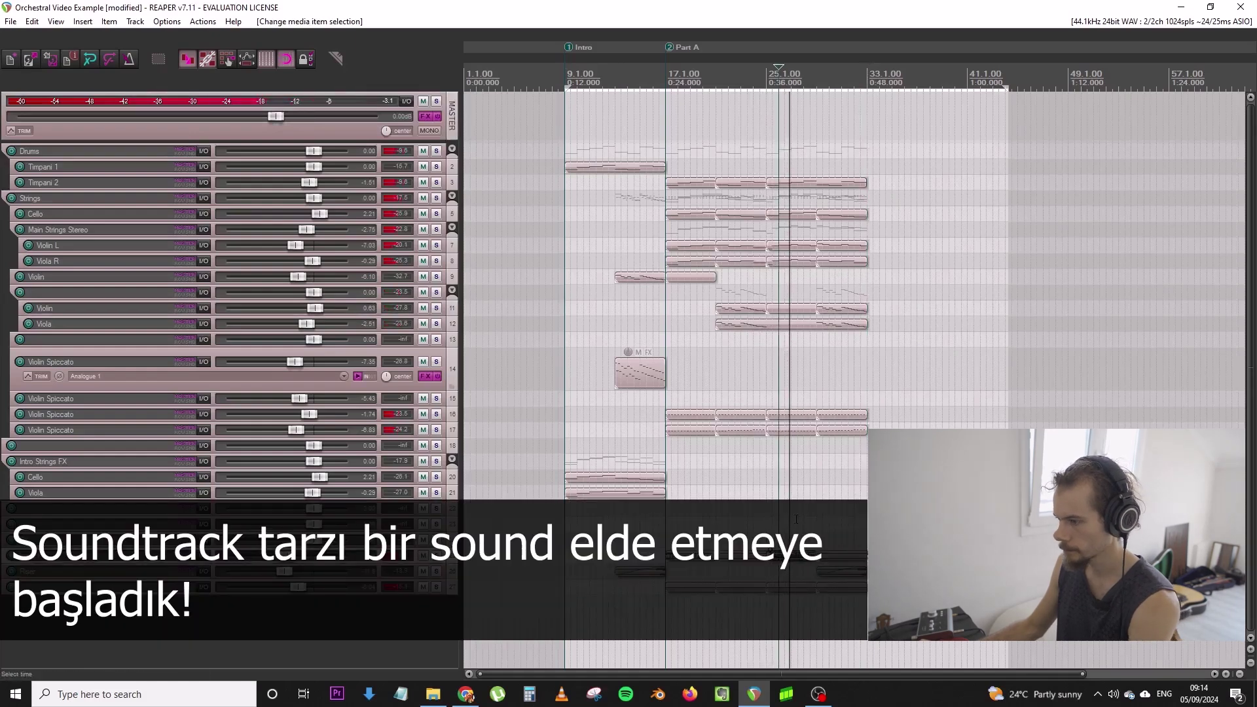
key("Delete")
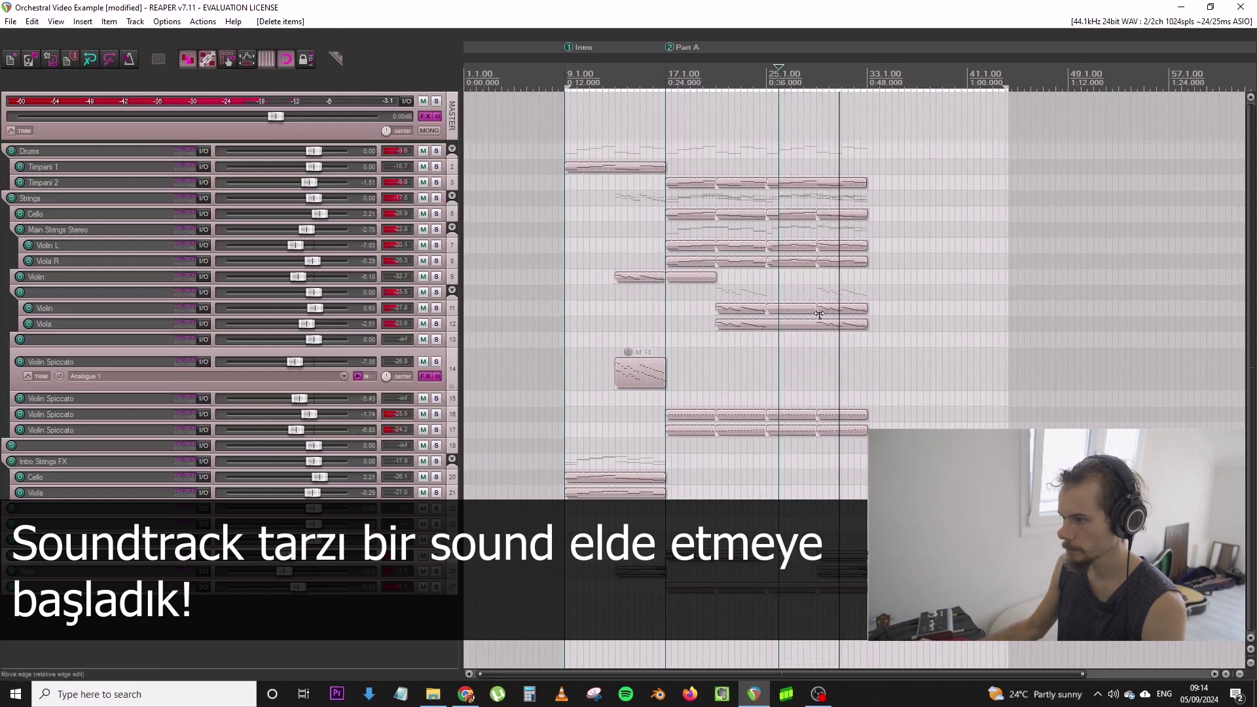
scroll(822, 314, "down", 2)
left_click(767, 561)
key("Delete")
scroll(767, 561, "up", 2)
key("space")
Copy all of Part A's items from bar 17 onward so the duplicate block starts at bar 33
left_click_drag(871, 610, 636, 183)
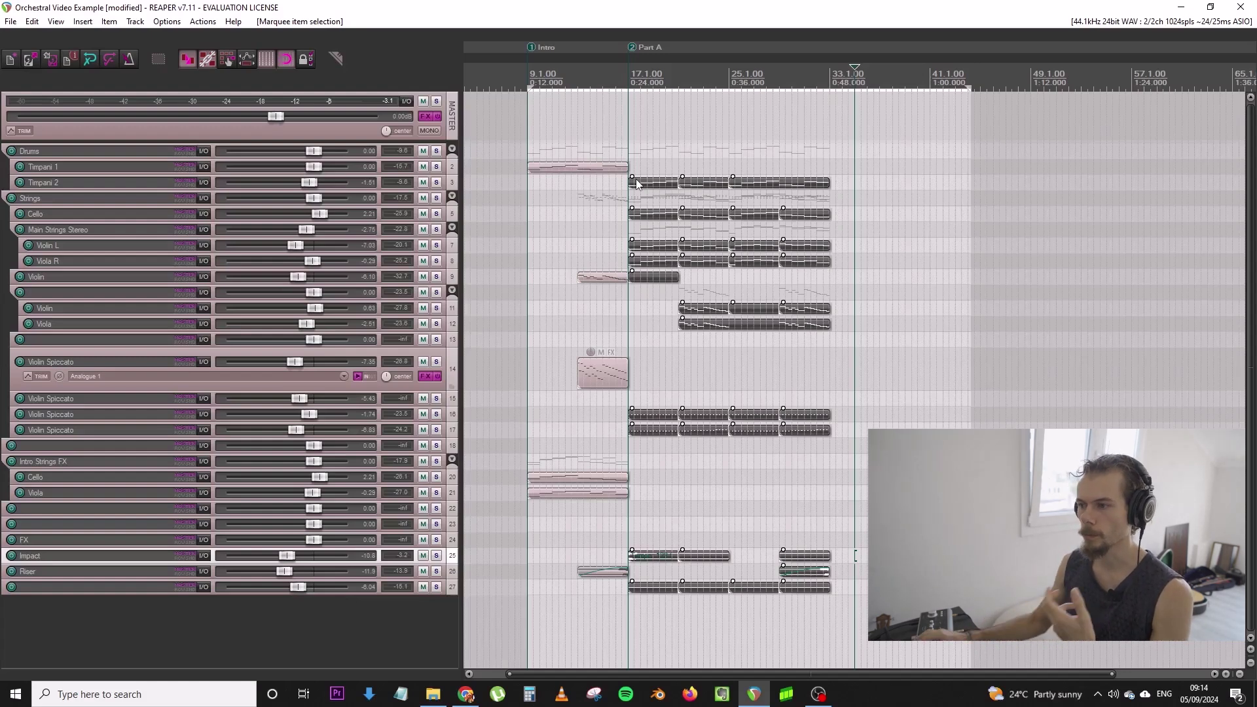
left_click_drag(635, 179, 847, 186)
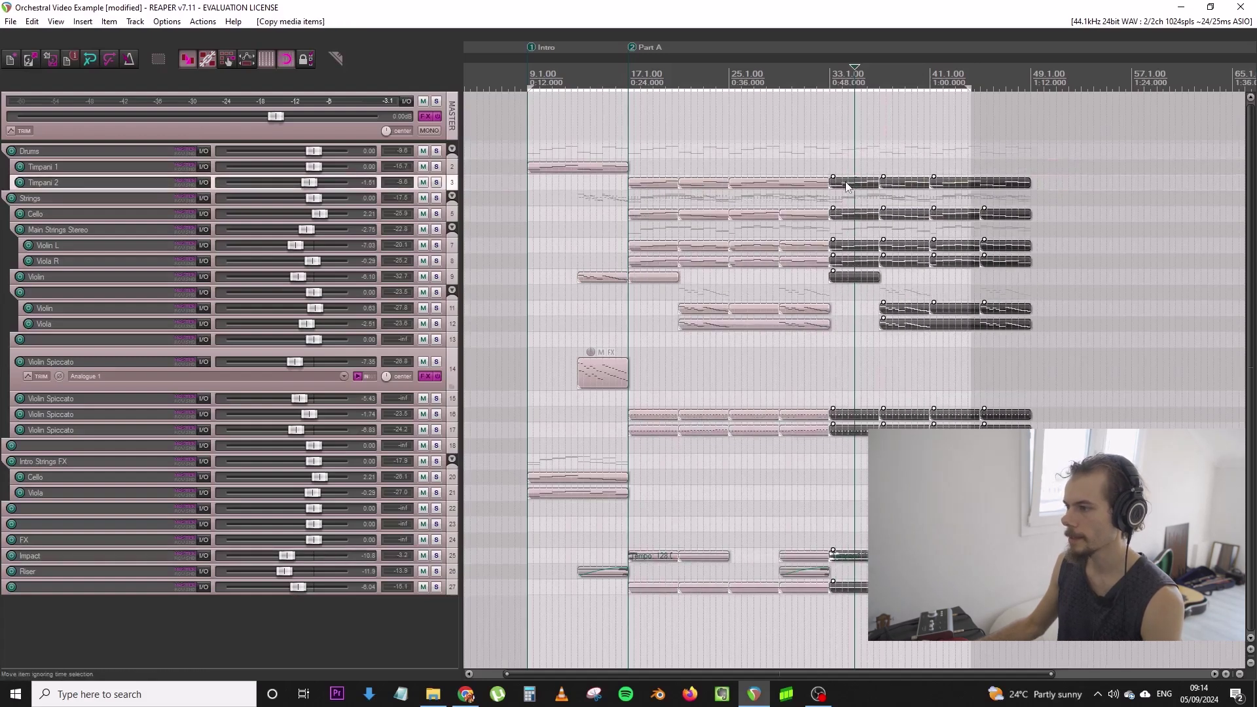
scroll(846, 187, "up", 3)
left_click(783, 168)
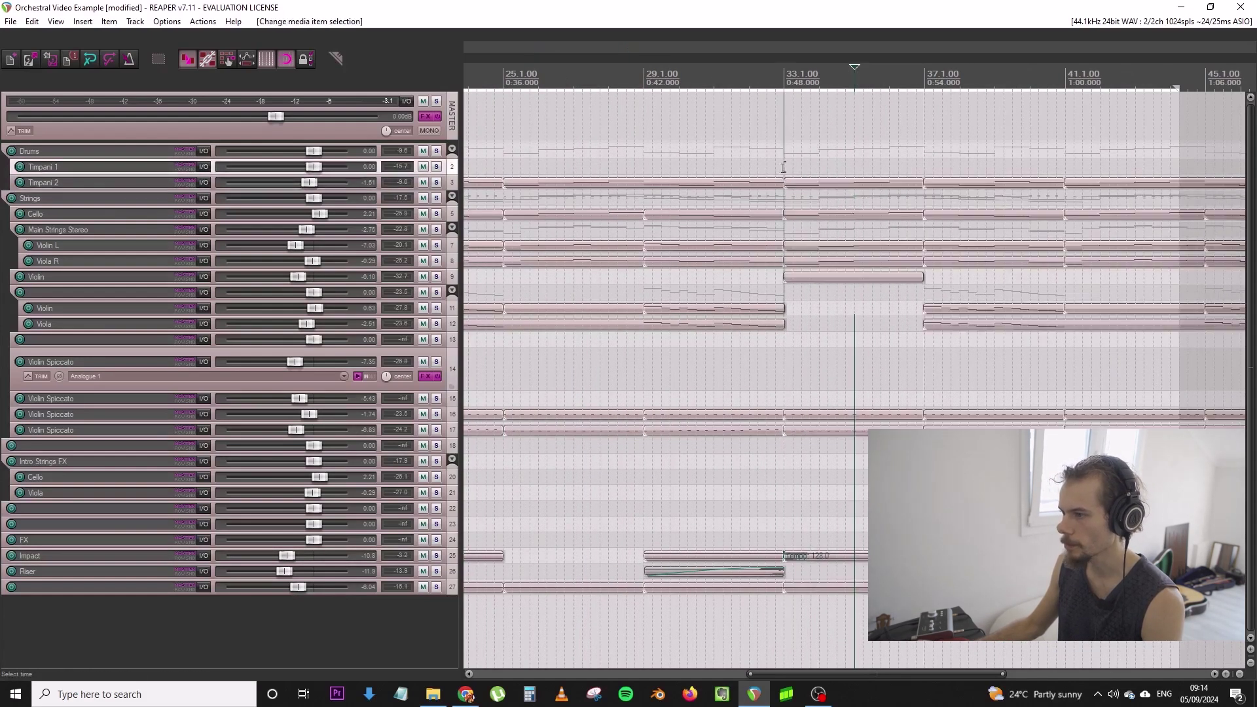
scroll(782, 168, "up", 6)
key("ctrl+z")
left_click_drag(877, 187, 884, 187)
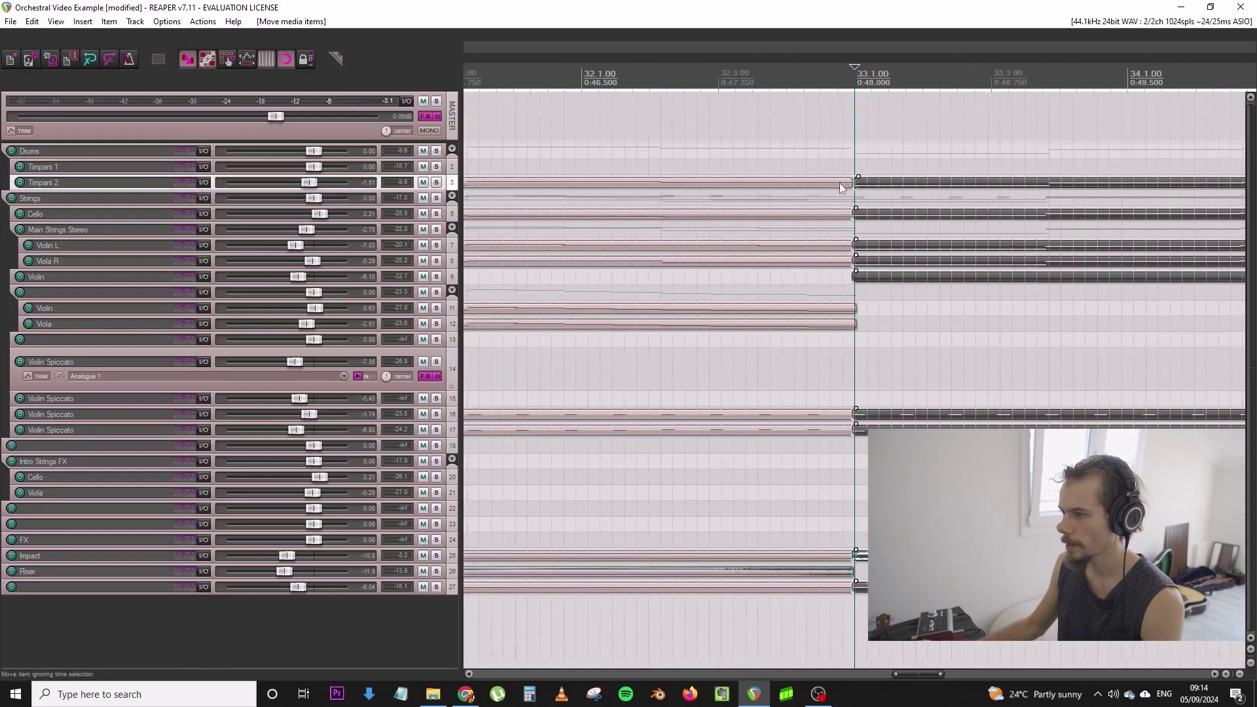
Extend the time selection to about bar 50 and fine-align the copied block with the start of bar 33
scroll(840, 184, "down", 9)
left_click_drag(981, 105, 1073, 102)
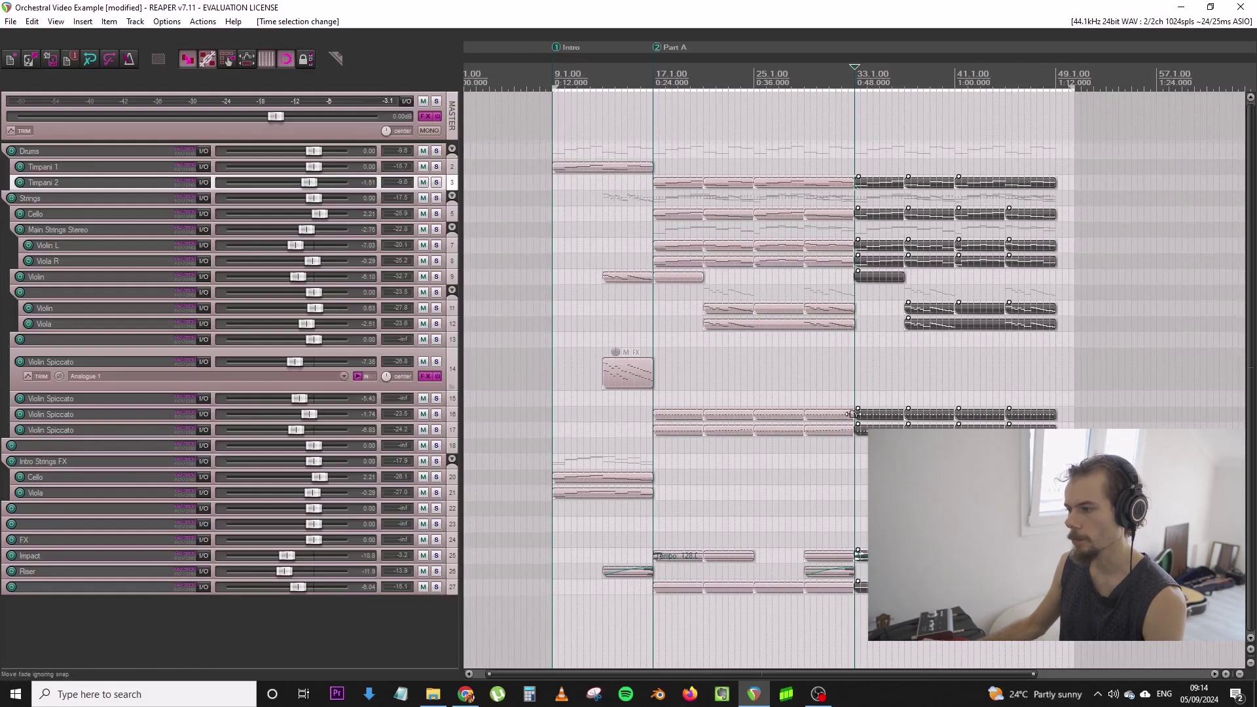
scroll(851, 414, "up", 12)
left_click_drag(873, 421, 893, 420)
scroll(949, 315, "down", 10)
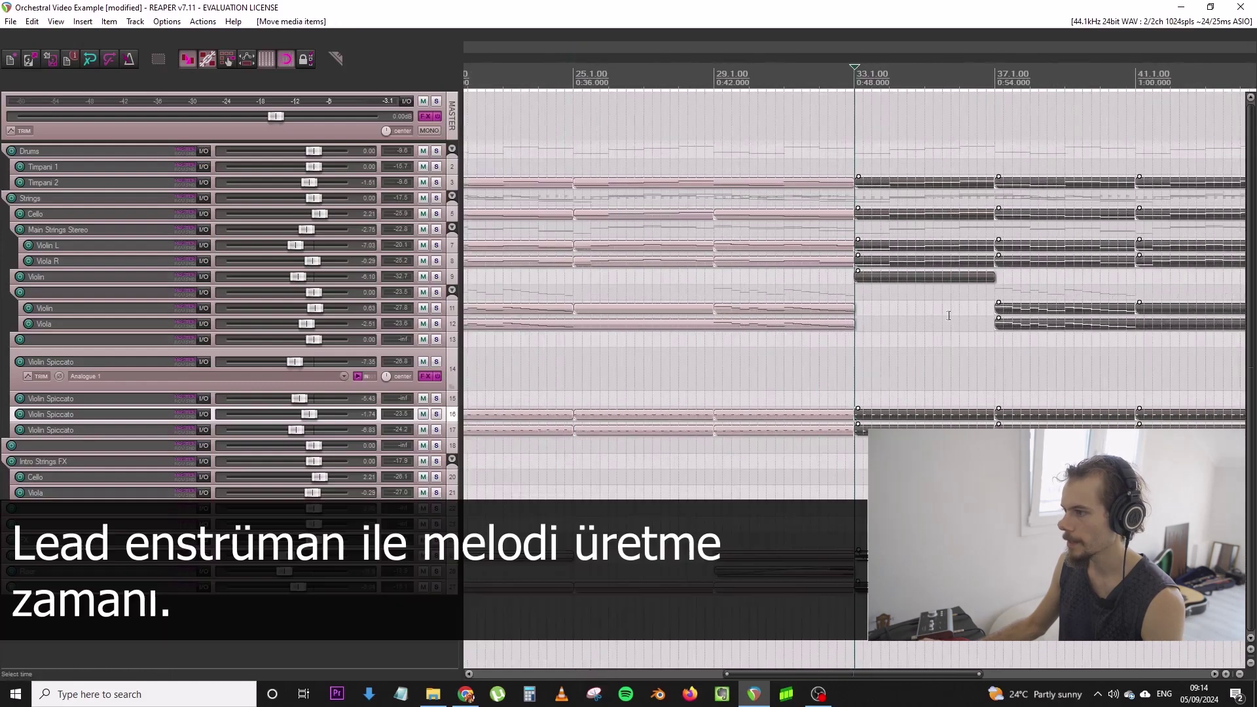
left_click(998, 178)
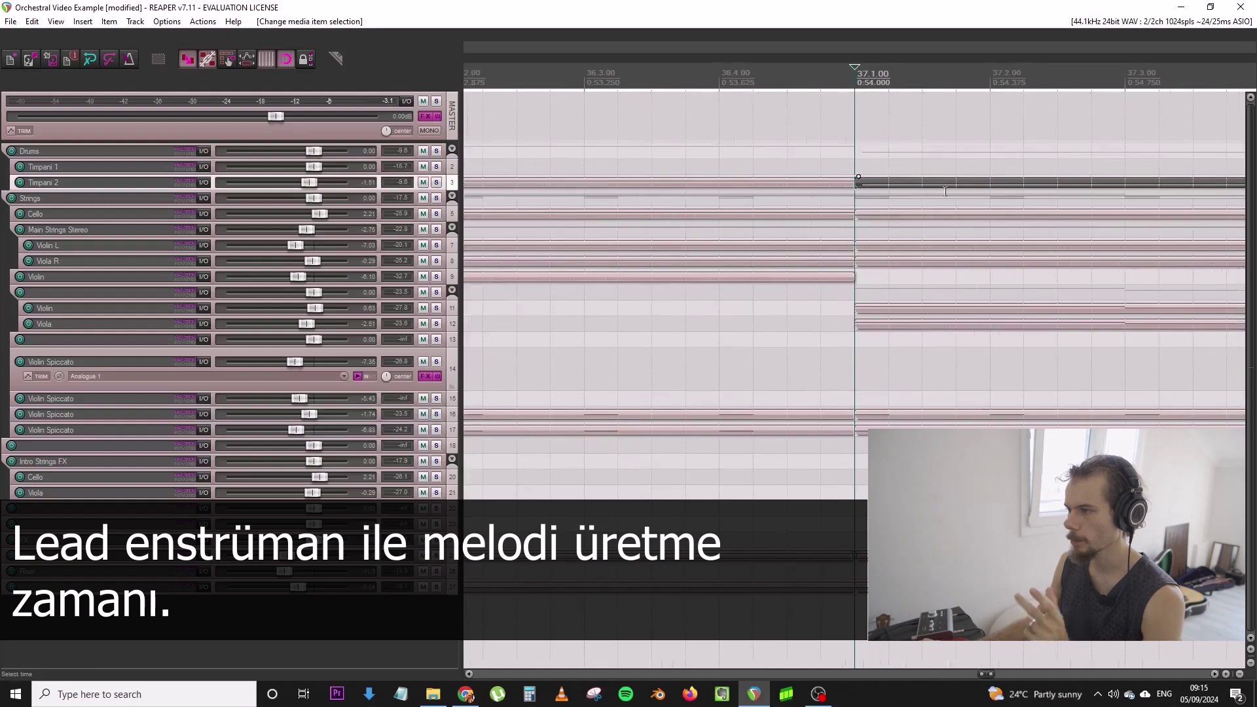
scroll(881, 249, "down", 4)
scroll(617, 216, "up", 3)
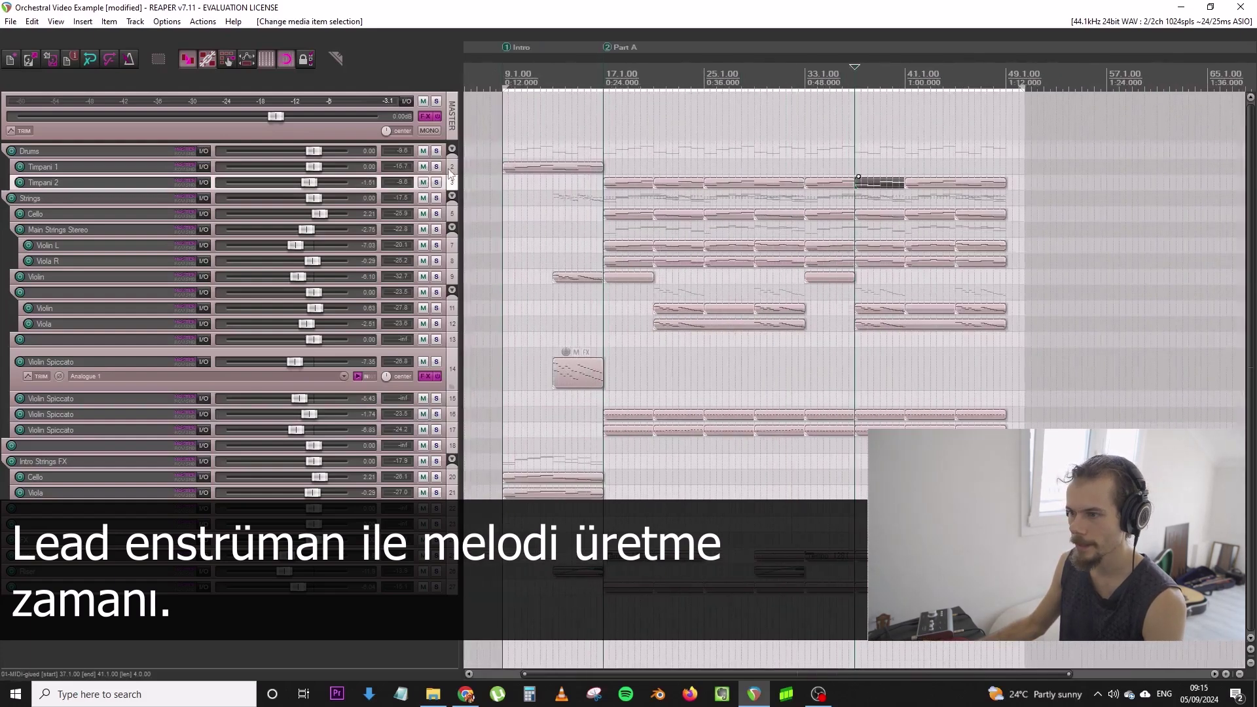
Insert a new empty track above the Drums folder and enlarge its height
left_click(449, 138)
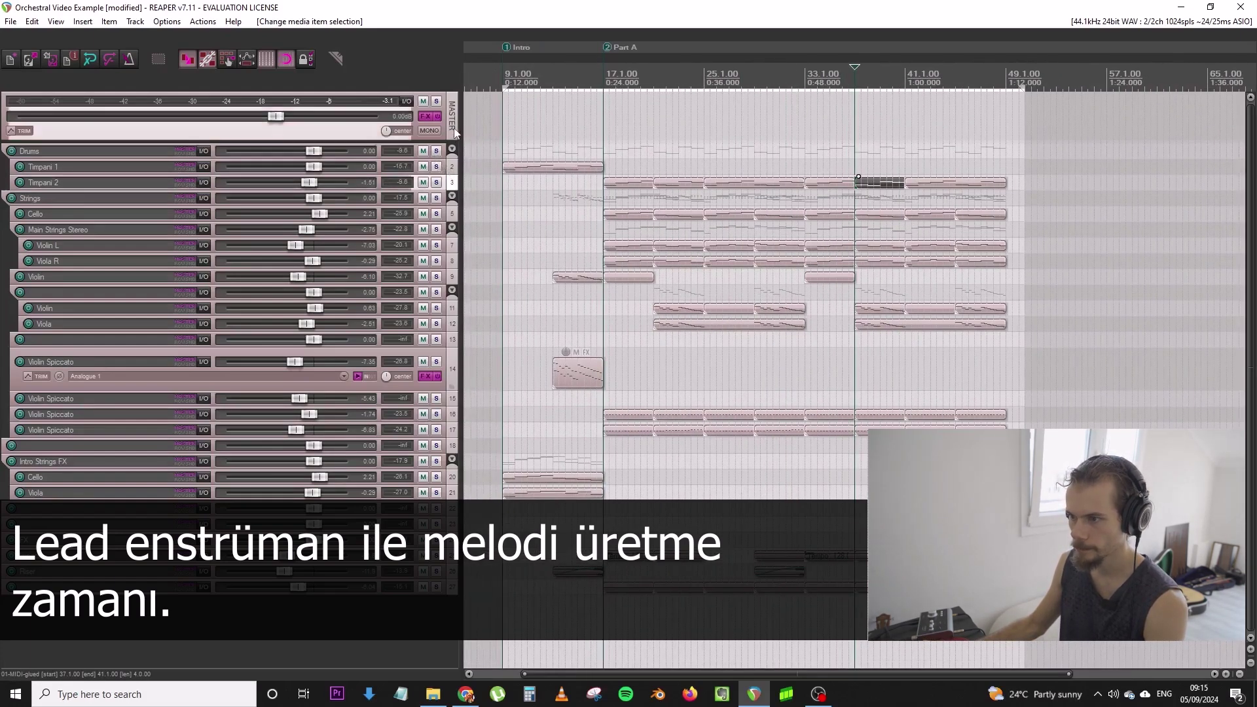
key("ctrl+t")
left_click_drag(445, 158, 447, 224)
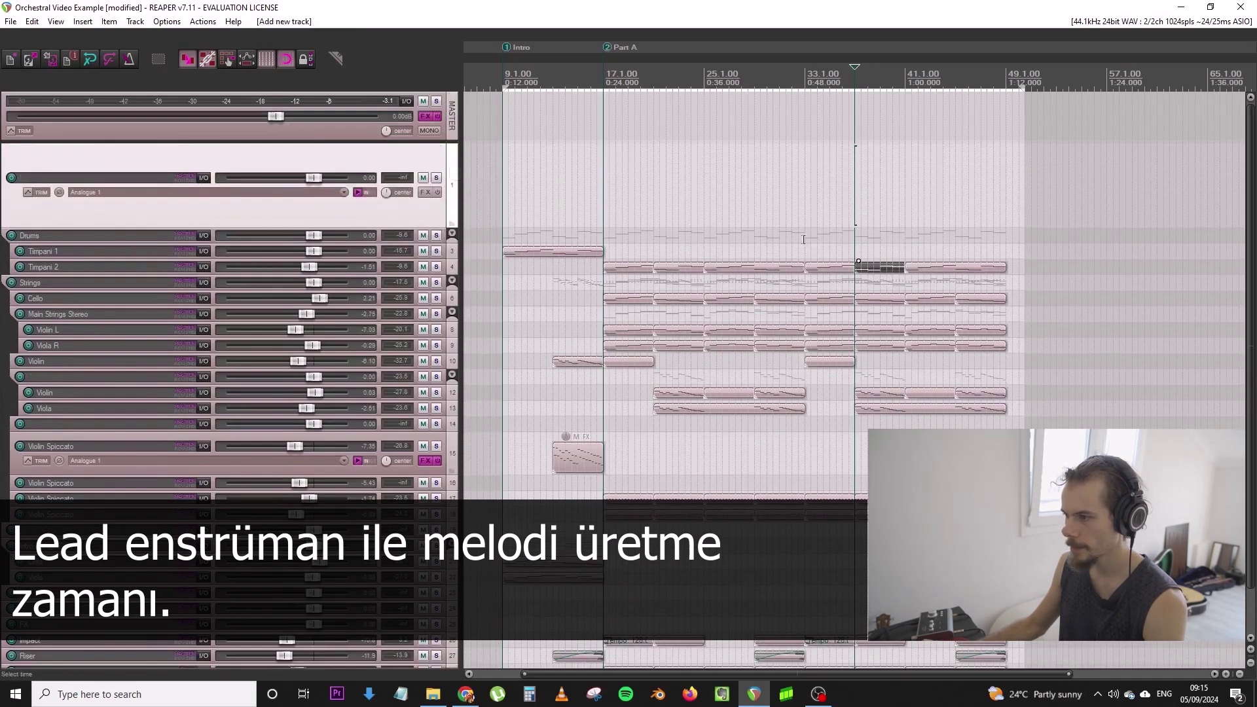
Align the first Timpani 2 item with the start of Part A at bar 17 and save the project
left_click(617, 231)
scroll(915, 216, "up", 10)
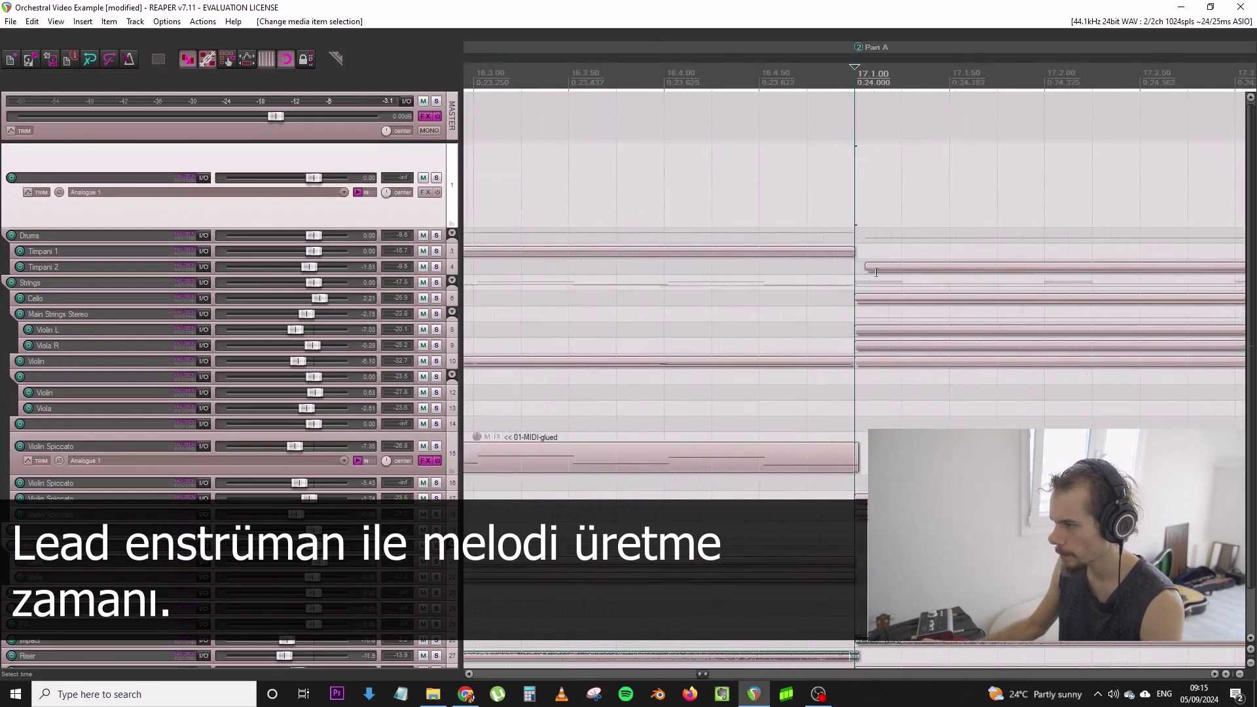
left_click_drag(881, 273, 875, 272)
scroll(883, 262, "down", 10)
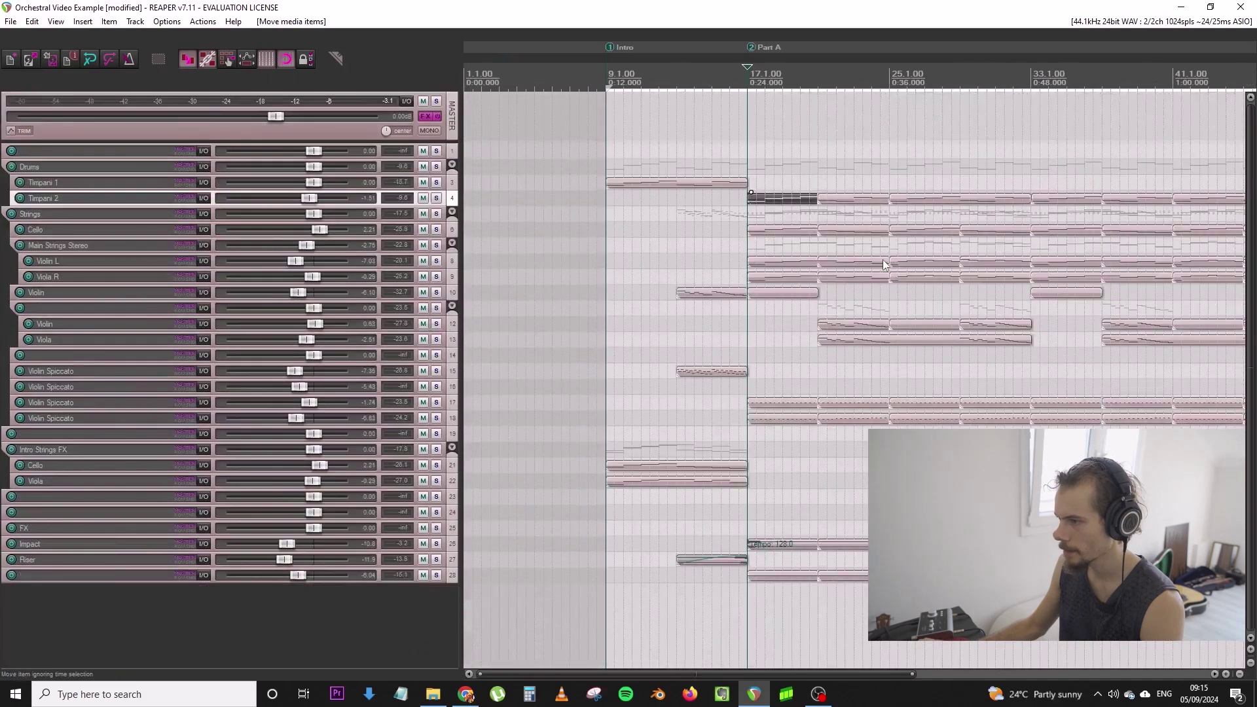
scroll(883, 259, "down", 3)
left_click(13, 24)
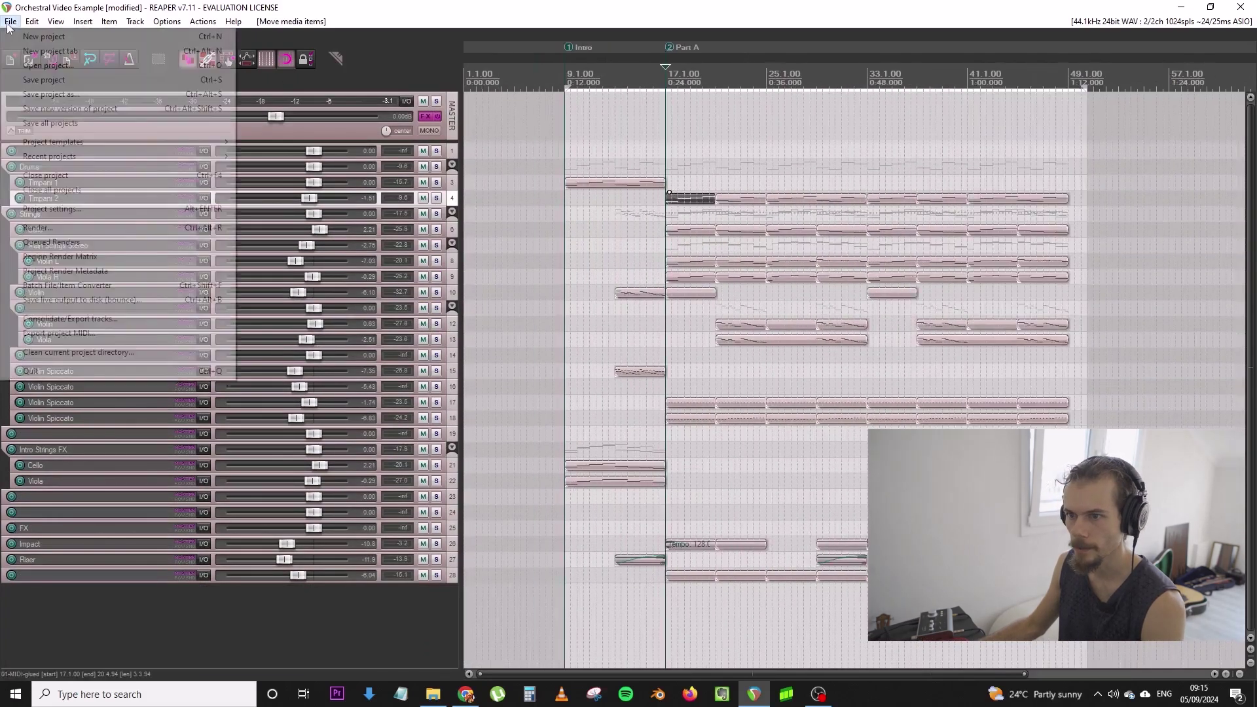
left_click(91, 81)
Enlarge the new track 1 and add the 64-output Kontakt instrument to it
left_click_drag(426, 158, 427, 208)
left_click(429, 183)
type("kontakt")
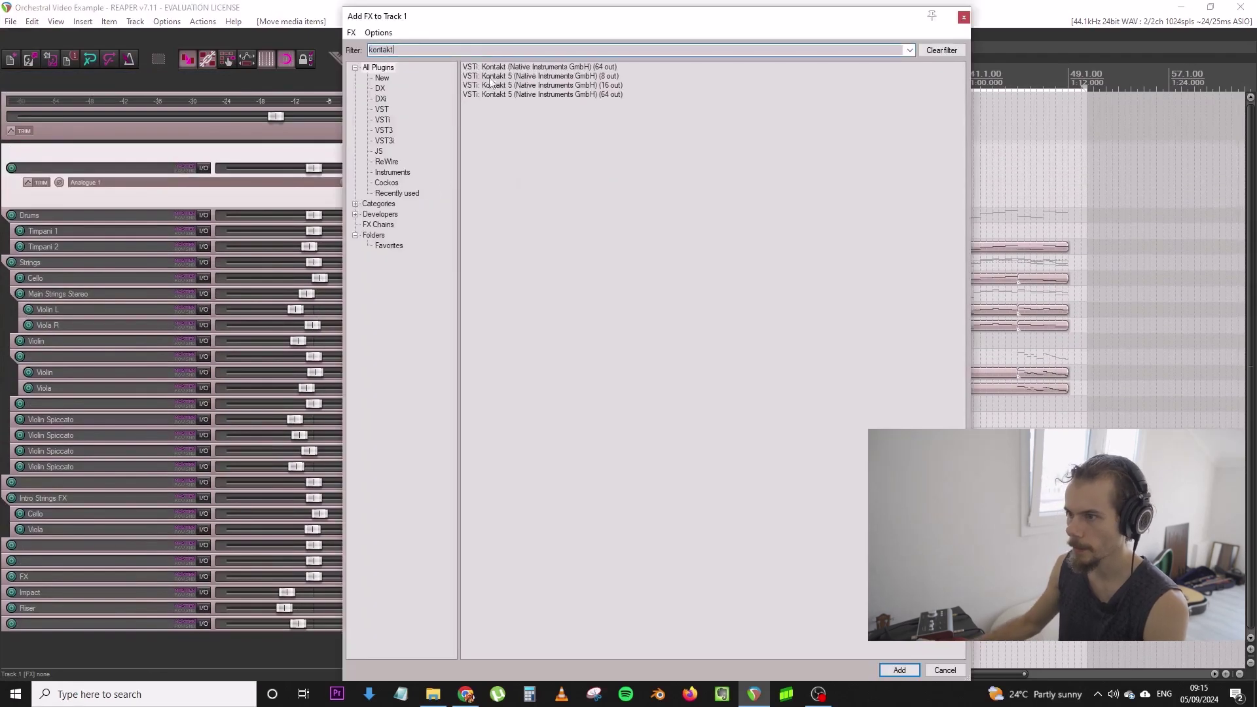
double_click(536, 68)
Load Nucleus - 01 Solo Violin from the library's 01 Soloists folder into Kontakt, and close the effects window
left_click(294, 352)
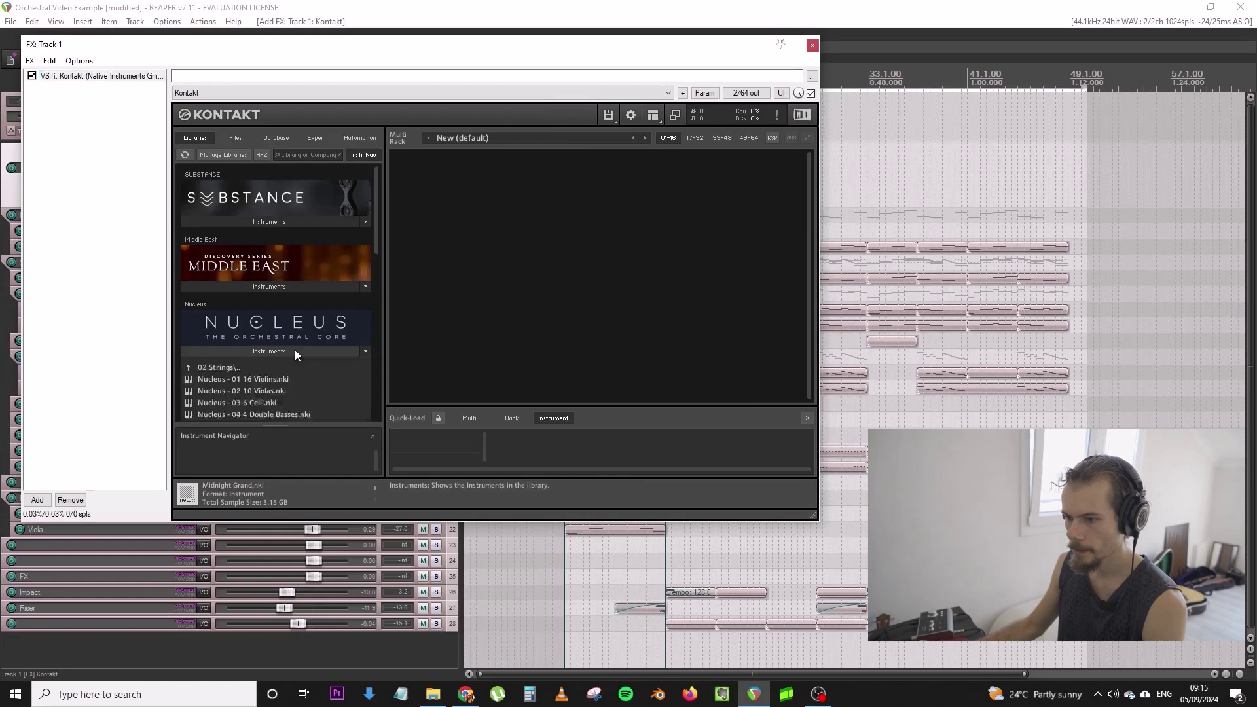
left_click(246, 340)
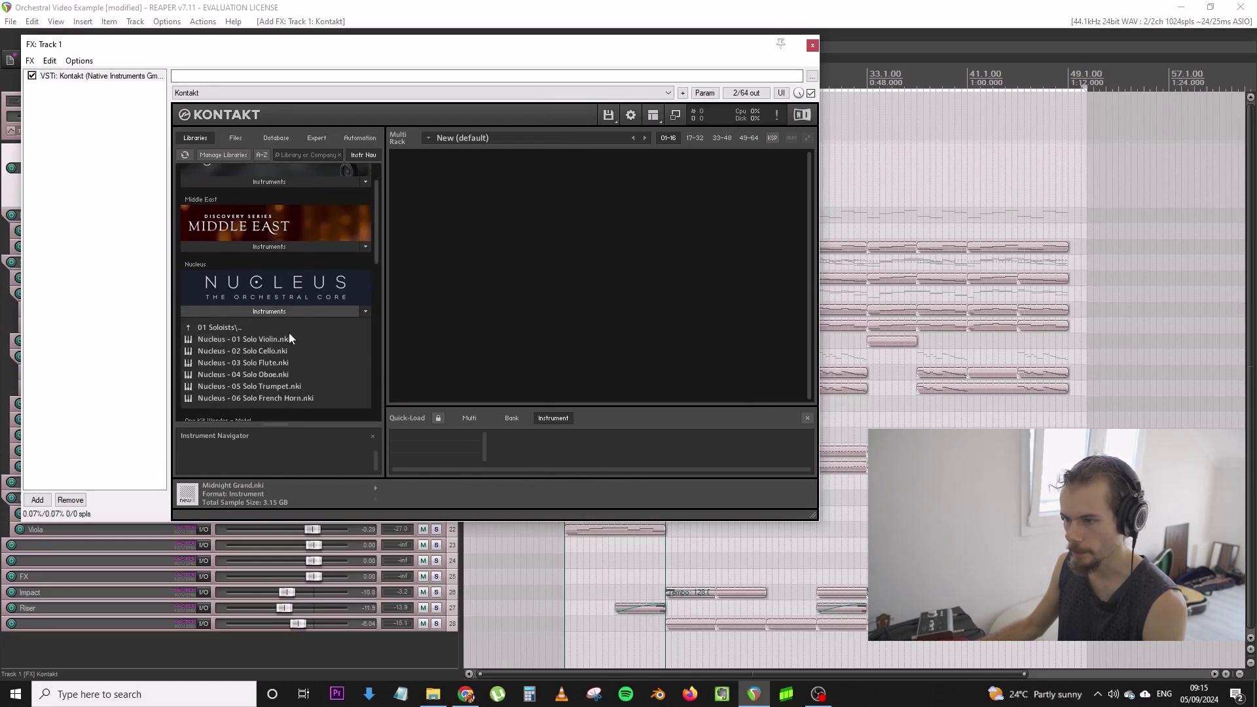
double_click(291, 338)
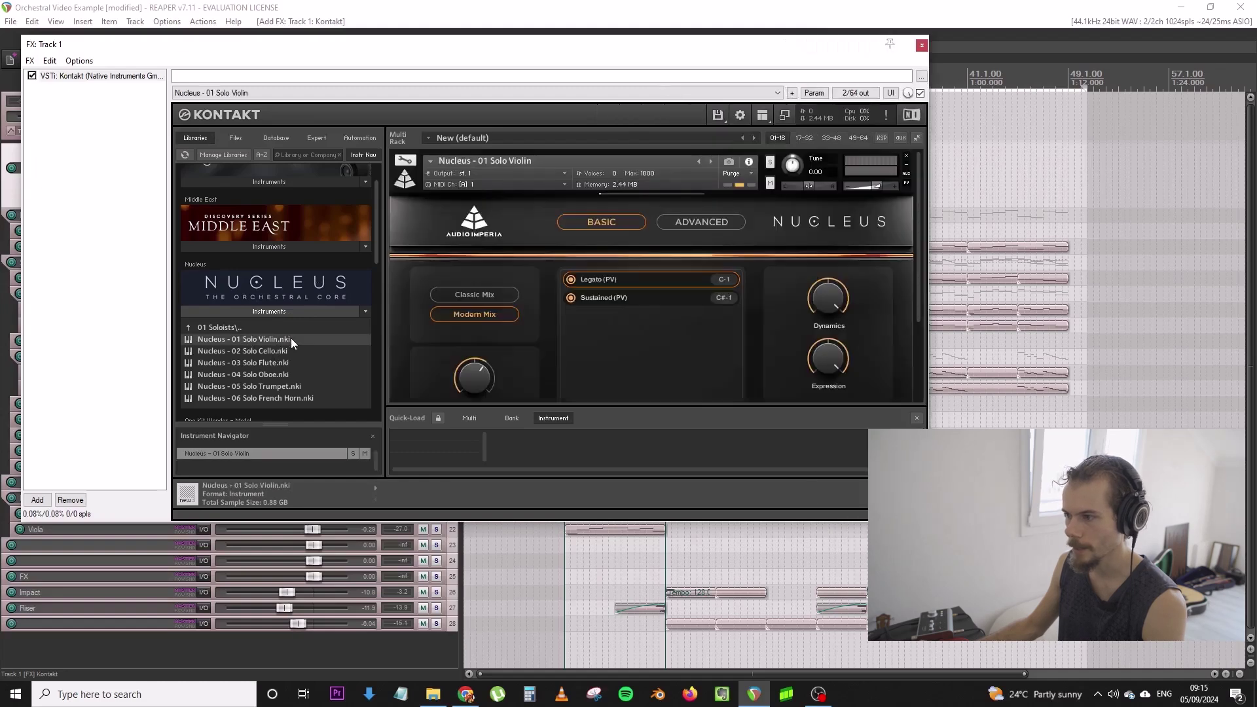
scroll(863, 335, "down", 3)
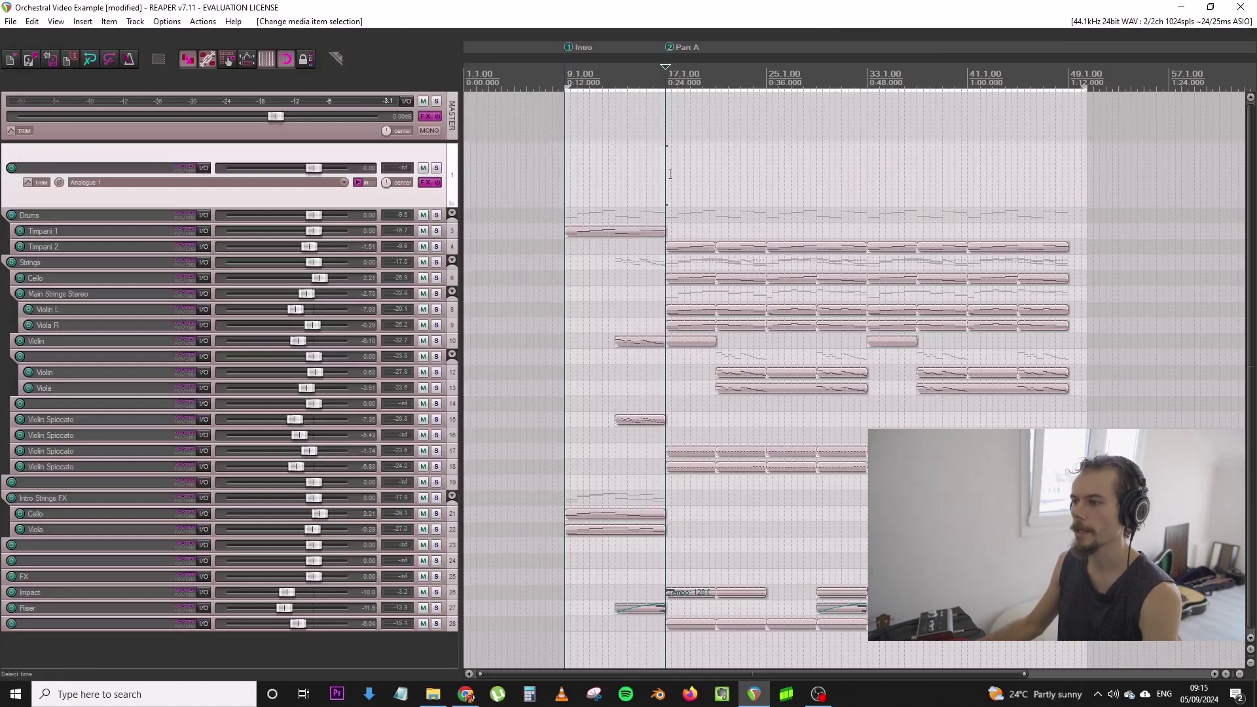
left_click(10, 21)
left_click(57, 62)
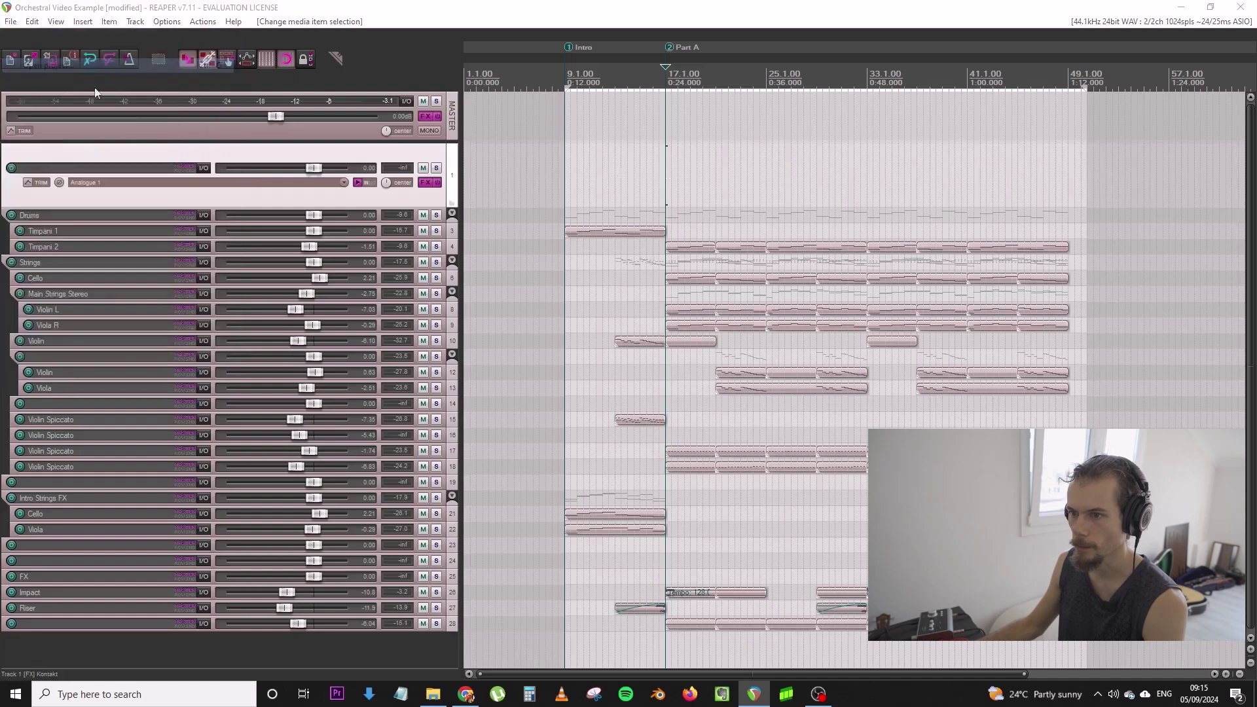
key("Escape")
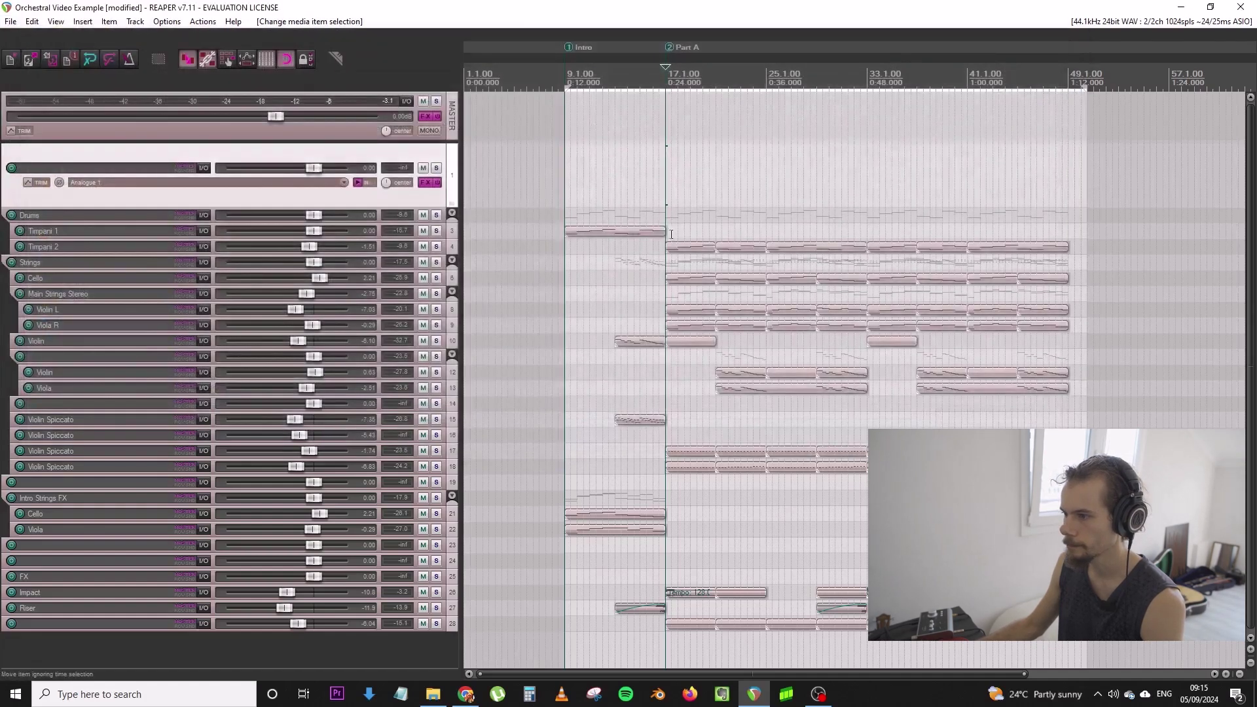
Copy the Timpani 2 item at bar 17 onto the solo violin track, enlarge that track and move the copy to bar 33
left_click_drag(682, 250, 683, 162)
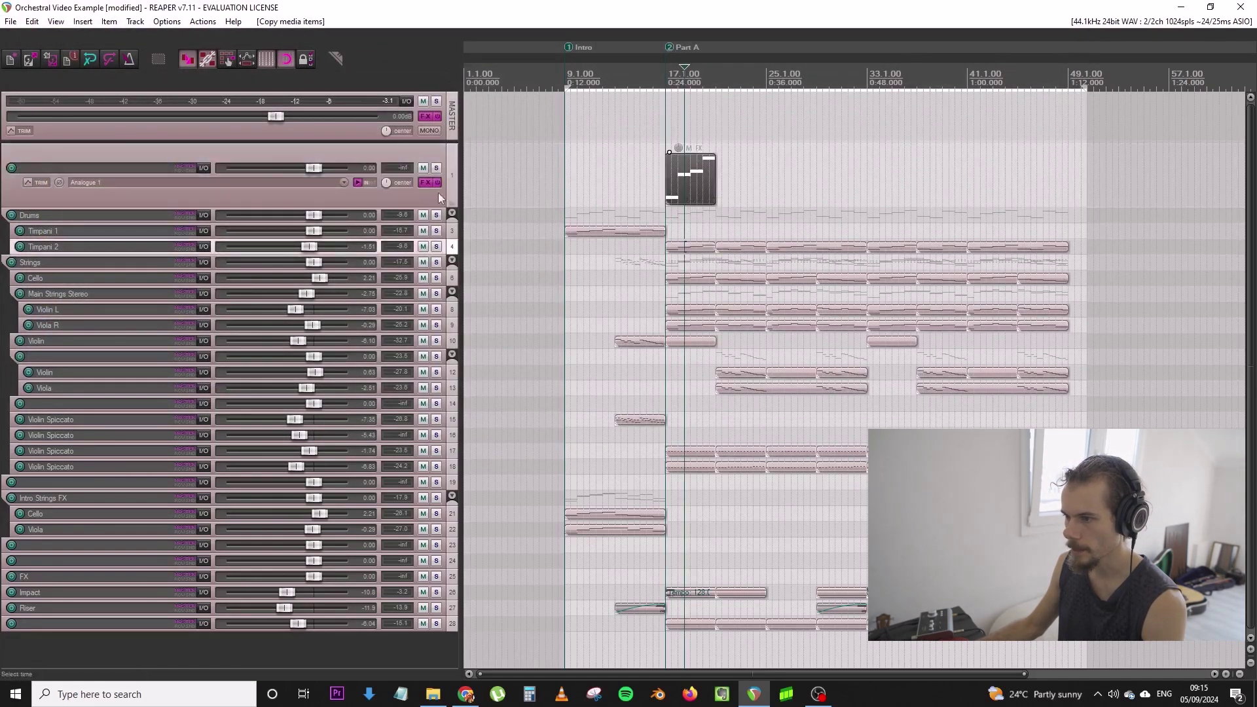
left_click_drag(408, 208, 408, 273)
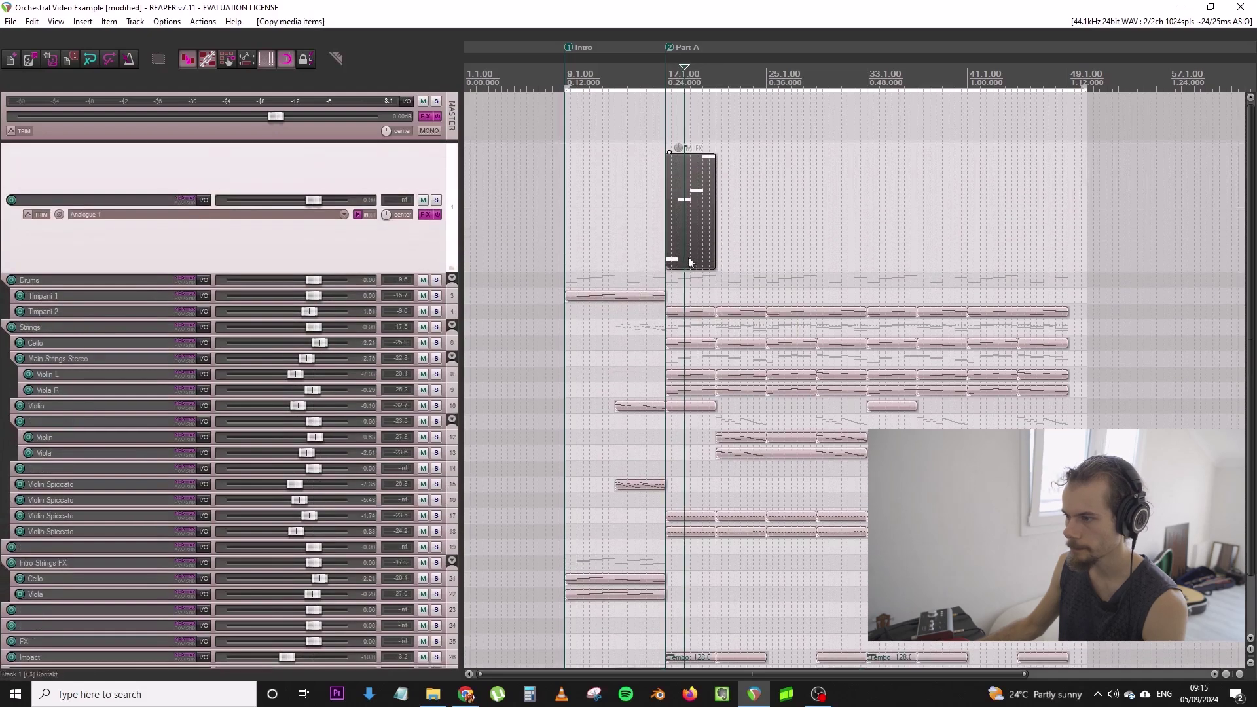
left_click_drag(661, 243, 867, 244)
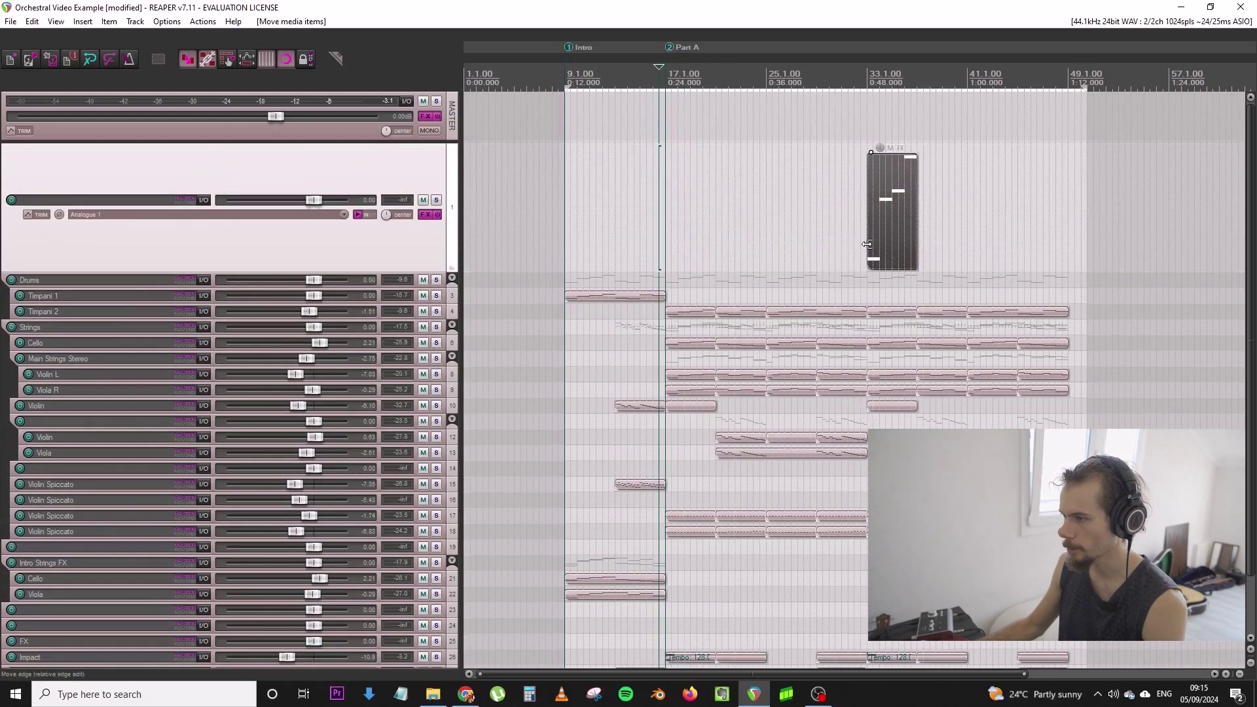
Add a marker named "Part B" at bar 33
double_click(875, 50)
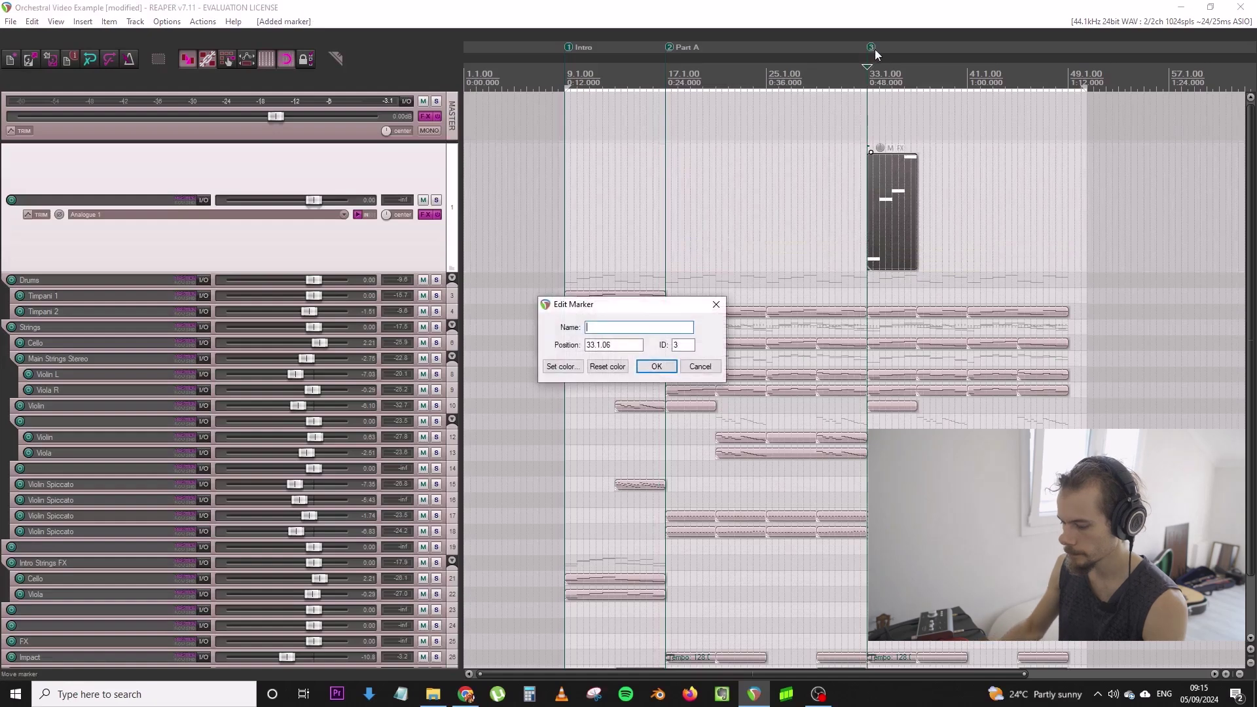
type("Part B")
key("Return")
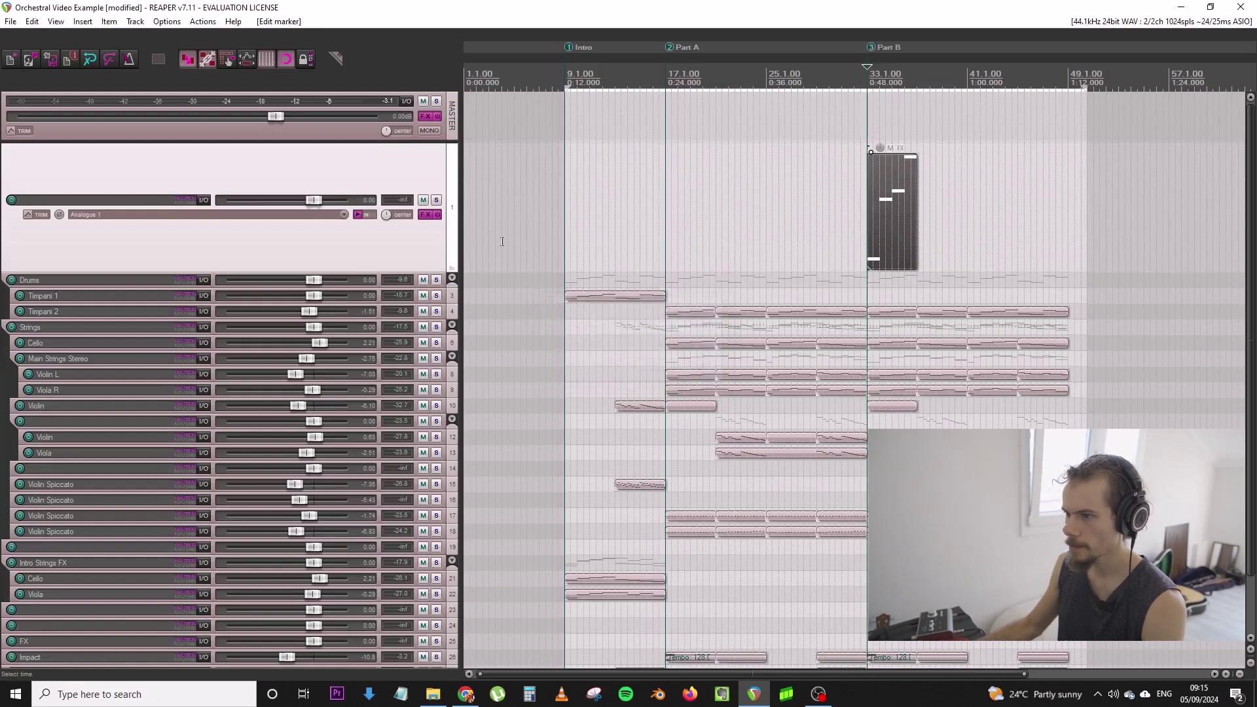
Add a new track below track 1, enlarge it and insert the 64-output Kontakt instrument on it
key("ctrl+t")
left_click_drag(403, 286, 405, 342)
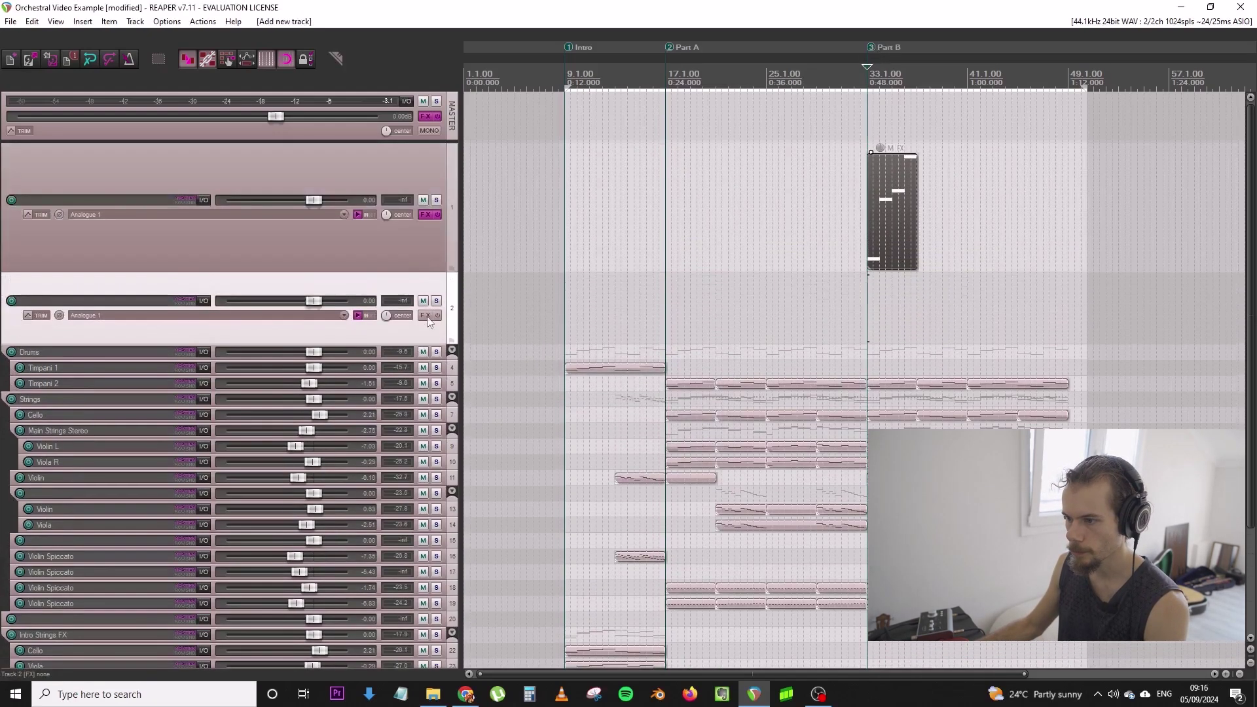
left_click(429, 315)
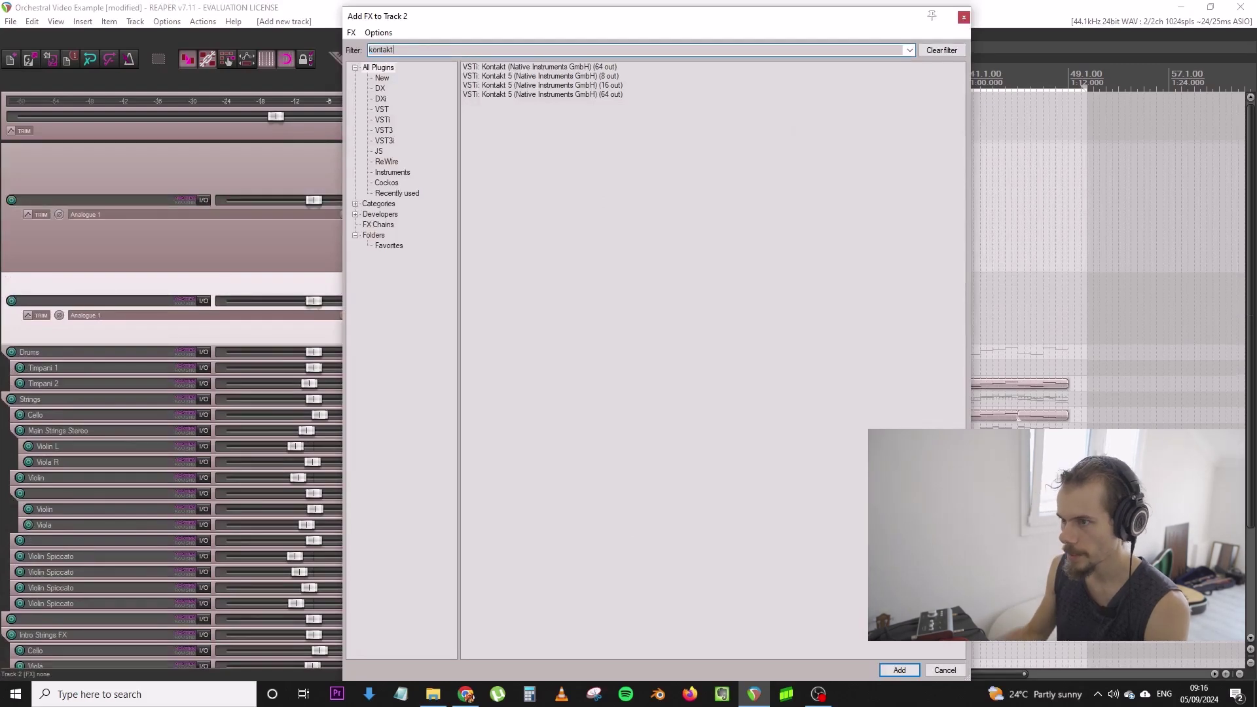
double_click(572, 67)
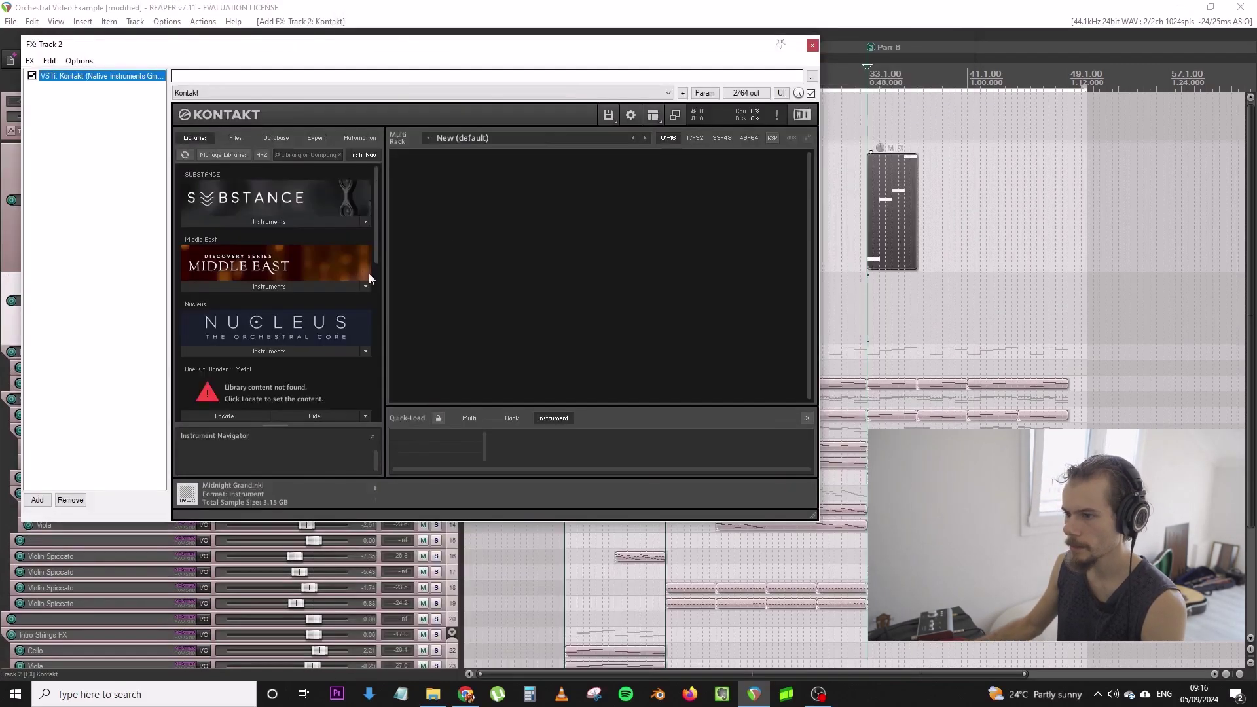
Load Nucleus - 04 4 Double Basses from the library's 02 Strings folder into Kontakt, and close the effects window
left_click(275, 350)
scroll(275, 348, "down", 3)
double_click(265, 264)
double_click(239, 282)
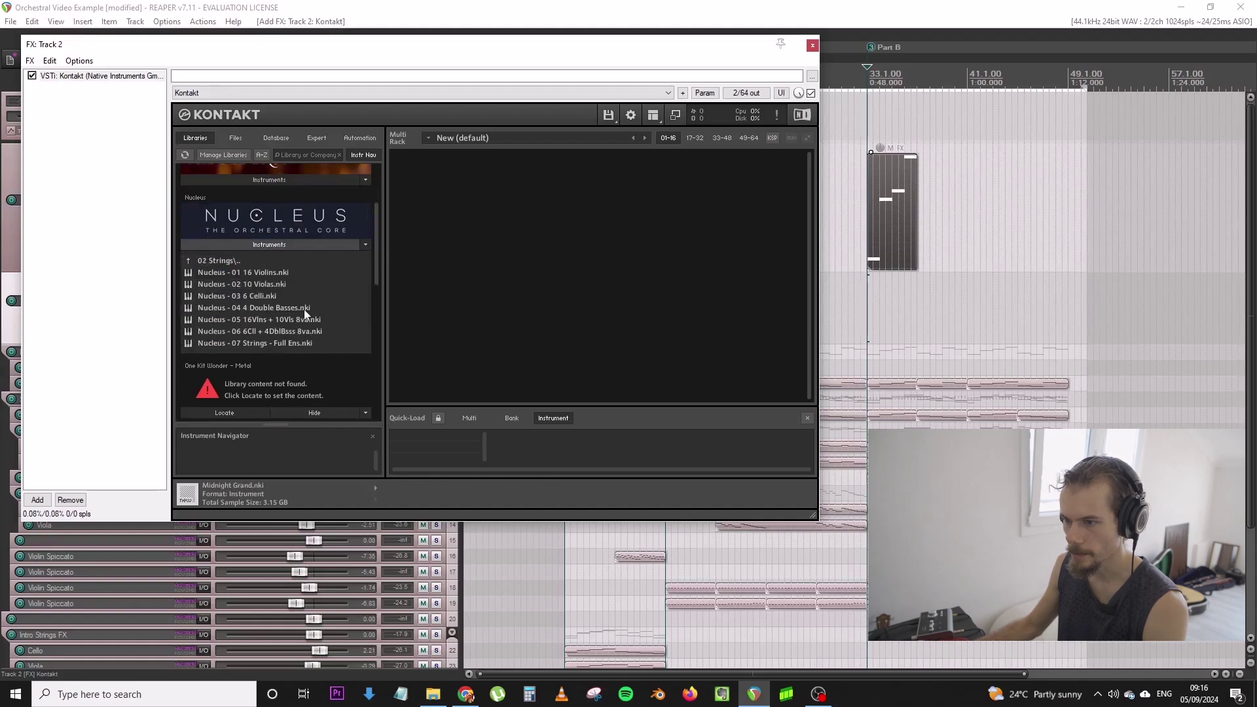
double_click(295, 308)
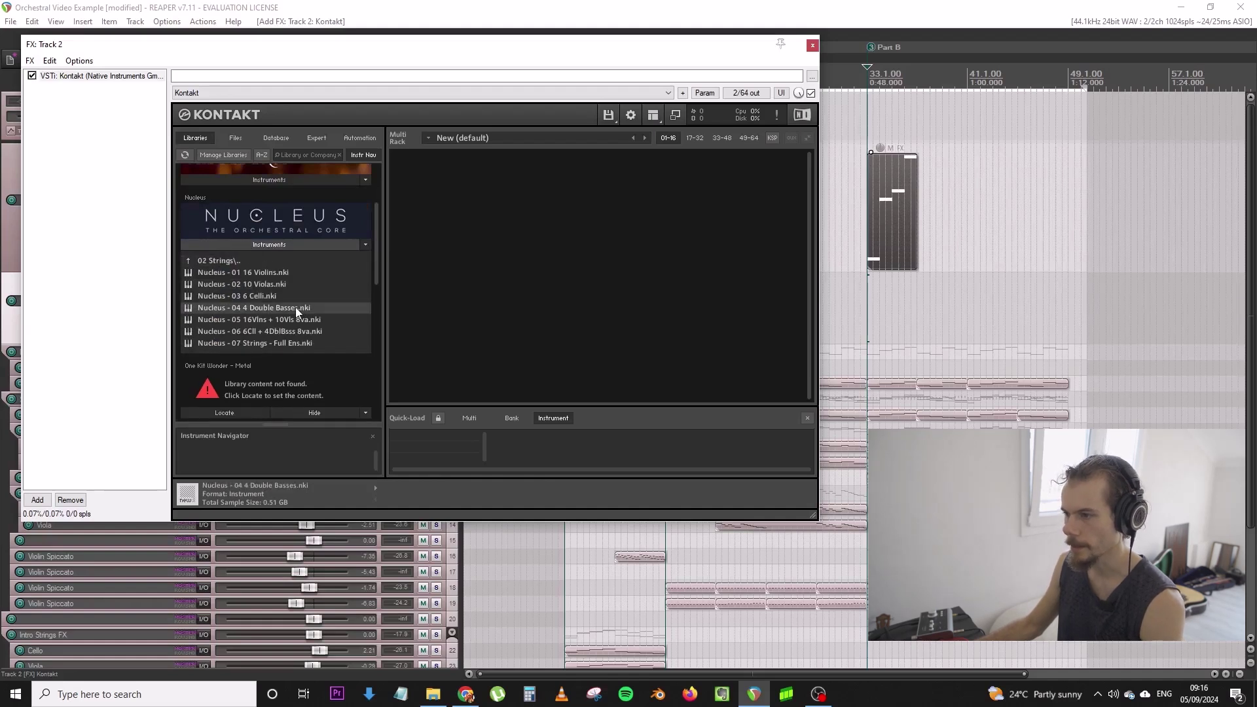
scroll(785, 359, "down", 1)
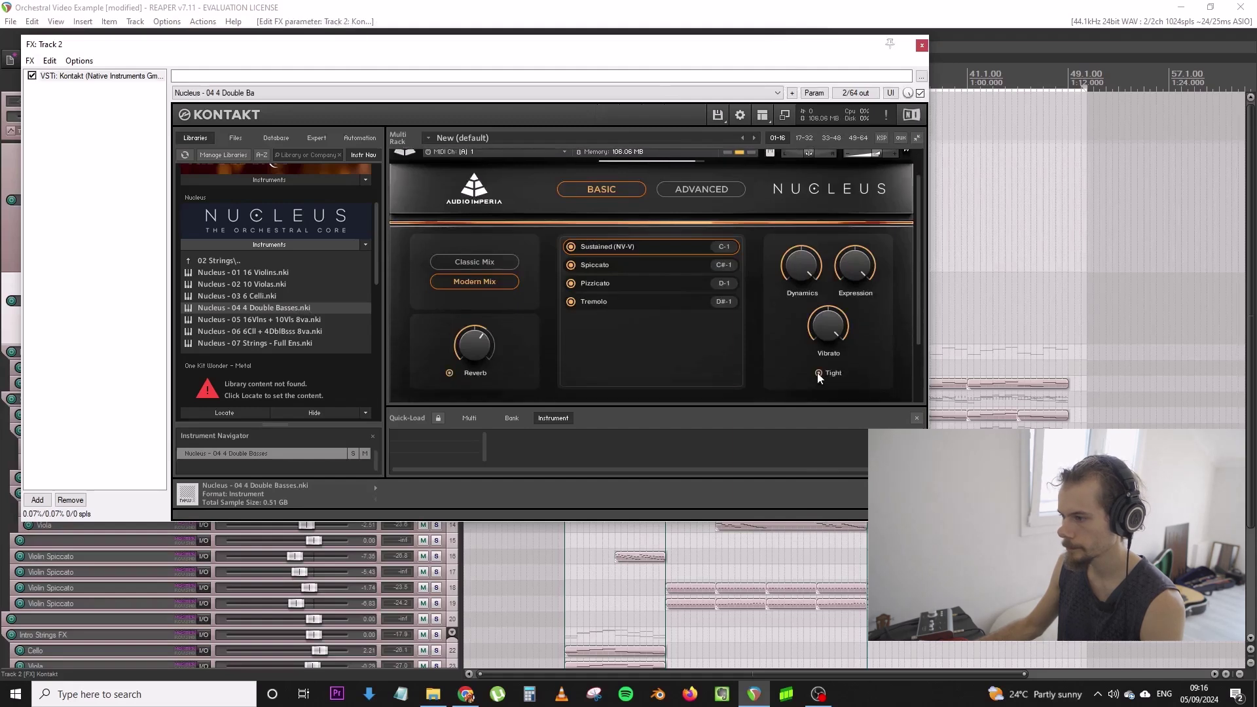
left_click(922, 44)
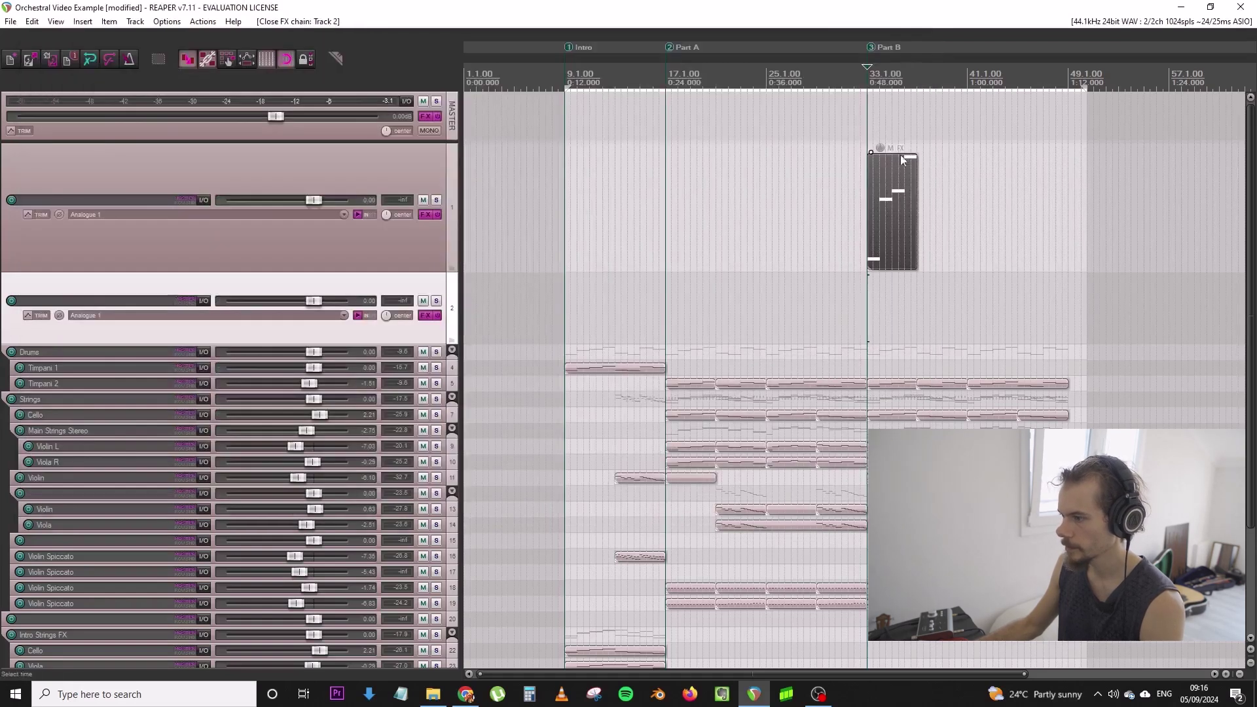
Copy the Cello part from bar 33 onto the double bass track 2
scroll(646, 380, "up", 4)
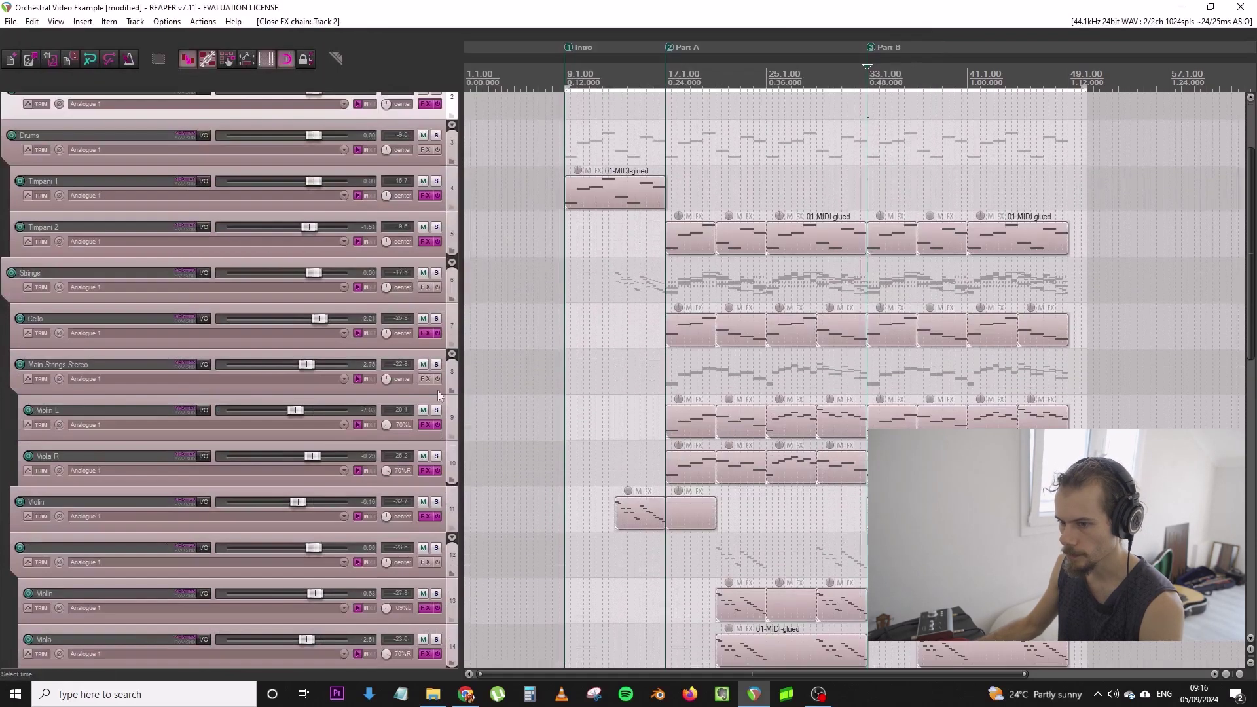
left_click(906, 340)
left_click_drag(884, 367, 1048, 150)
scroll(413, 186, "up", 3)
left_click_drag(937, 267, 894, 216)
scroll(877, 212, "up", 8)
left_click(694, 210)
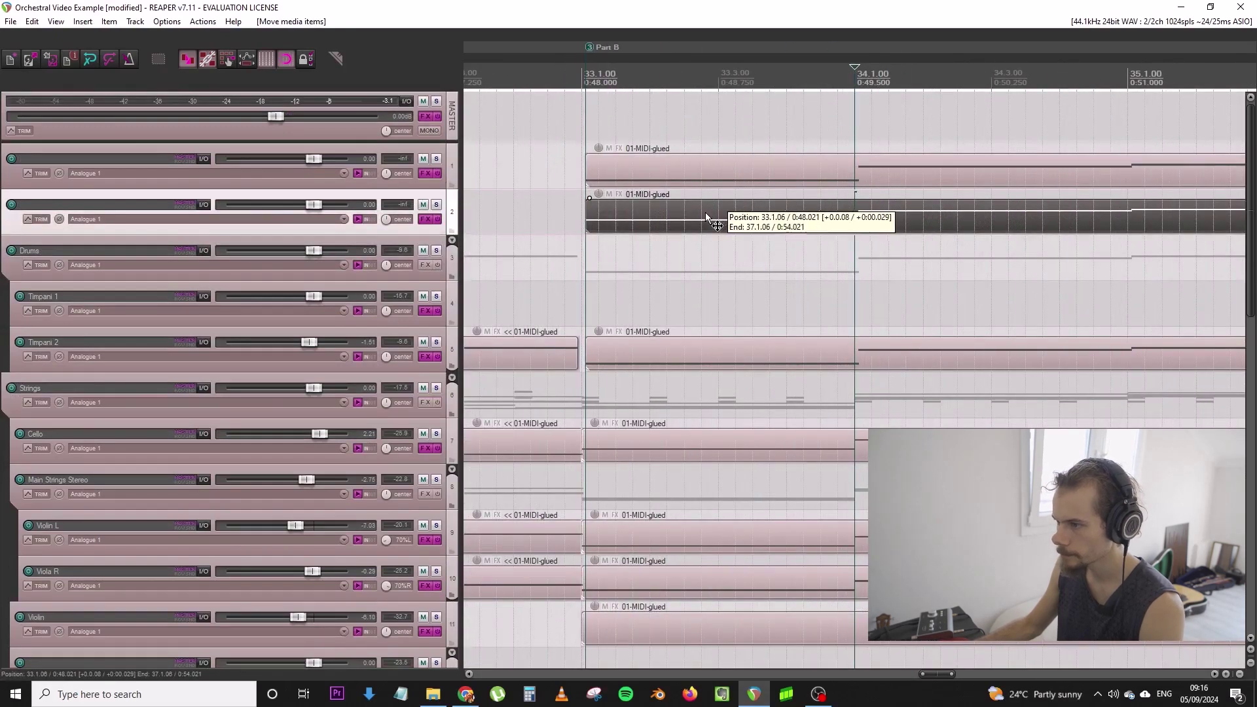
Nudge the copied items on tracks 1 and 2 so they line up with the start of bar 33
scroll(822, 221, "up", 10)
left_click_drag(847, 222, 838, 221)
scroll(837, 221, "down", 10)
left_click(889, 167)
scroll(888, 167, "up", 10)
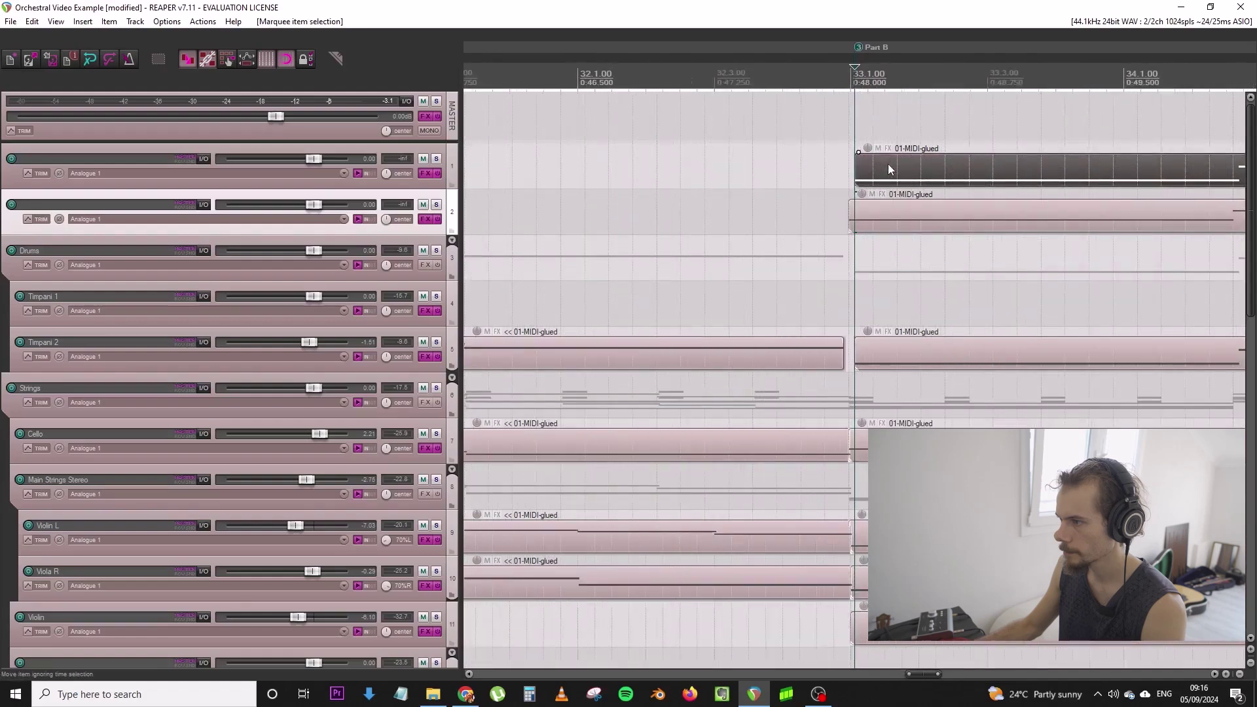
left_click_drag(879, 174, 859, 174)
left_click_drag(947, 177, 926, 177)
scroll(926, 176, "down", 10)
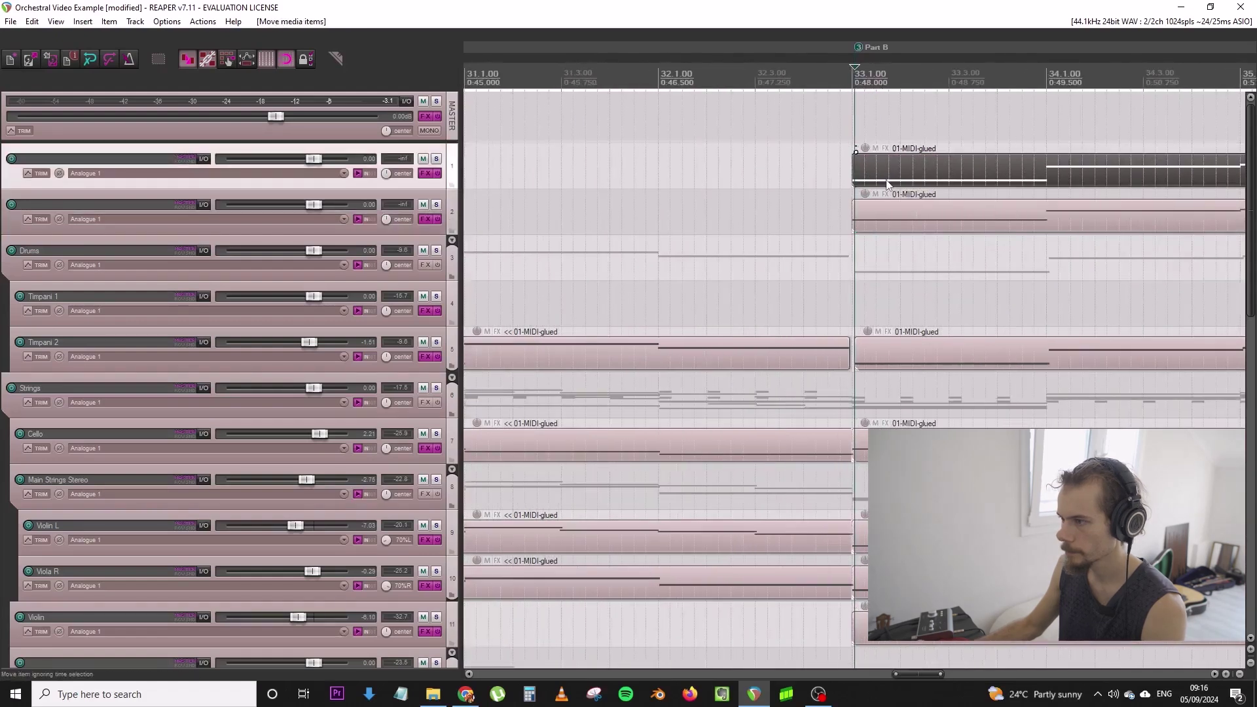
left_click(871, 205)
scroll(870, 206, "up", 10)
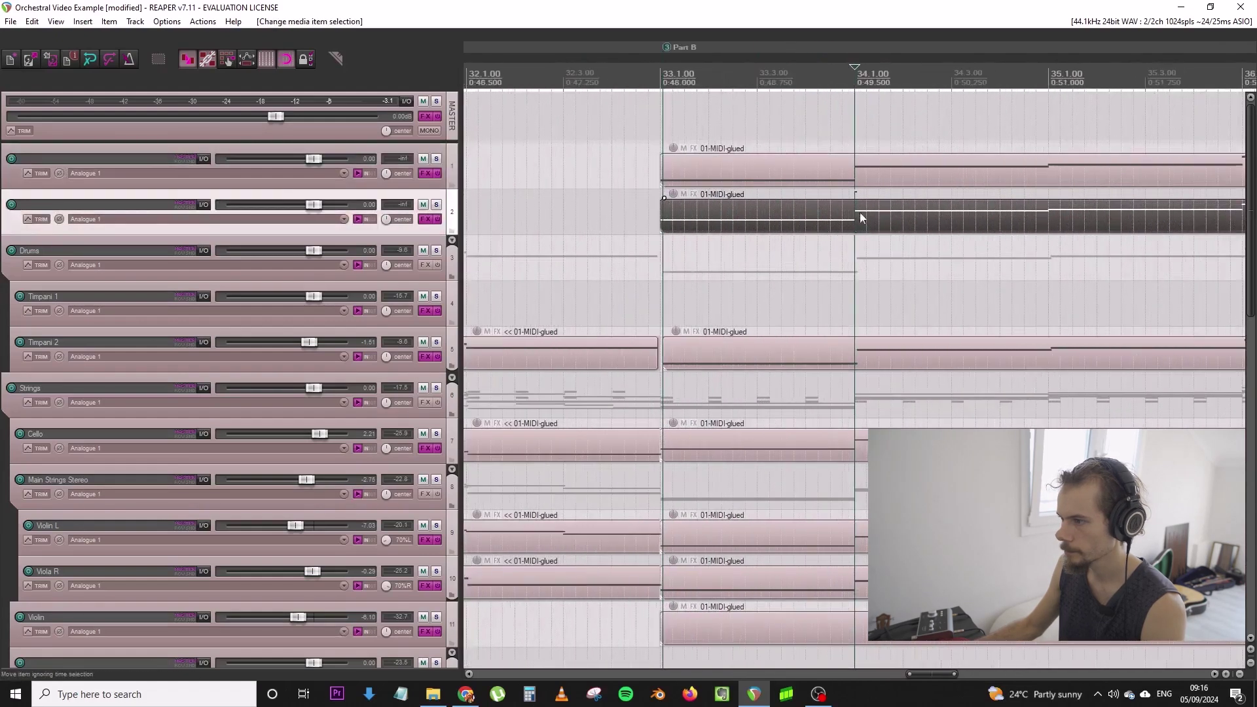
Nudge the Part B marker onto the start of bar 33
left_click(659, 55)
left_click_drag(668, 49, 663, 48)
scroll(496, 208, "down", 10)
Solo track 2, play it and glue its items from bar 33 to 49 into one MIDI item
left_click(440, 205)
scroll(784, 212, "down", 3)
key("space")
left_click_drag(808, 209, 1019, 216)
right_click(1014, 215)
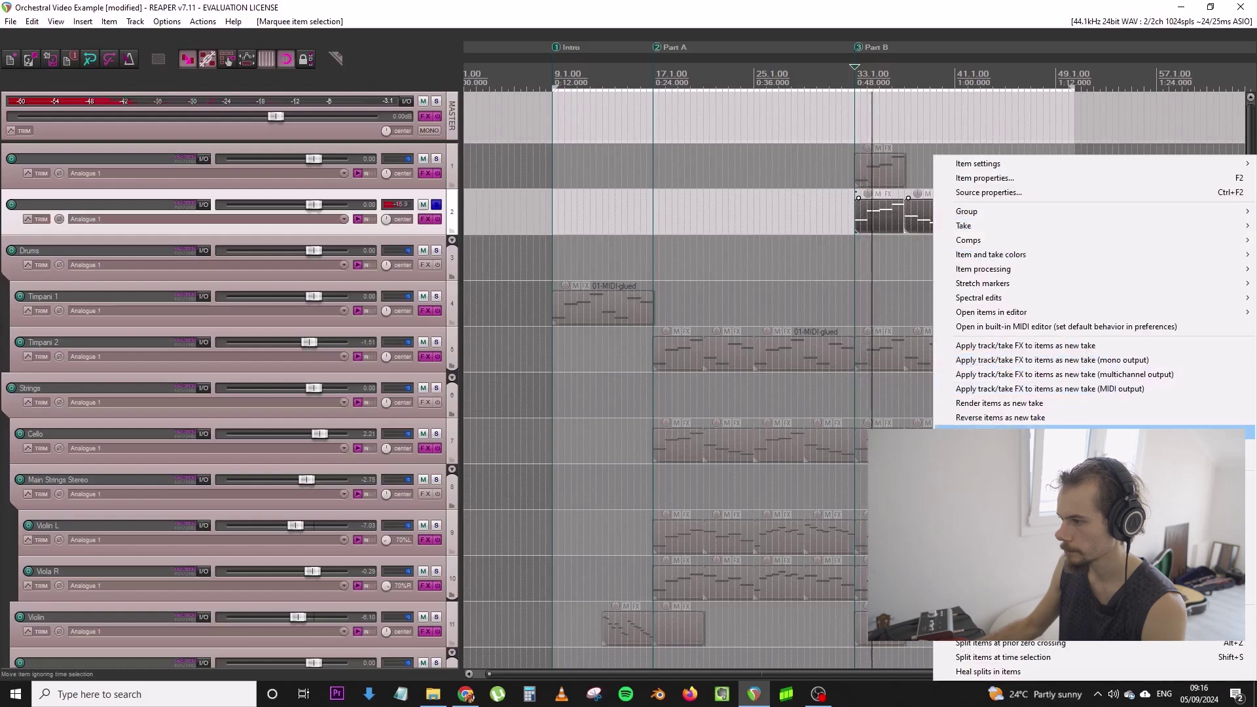
left_click(1014, 432)
key("space")
Transpose all notes of track 2's glued item down one octave, audition them and close the MIDI editor
double_click(869, 227)
left_click(257, 304)
key("ctrl+a")
scroll(258, 303, "up", 4)
left_click_drag(646, 303, 653, 398)
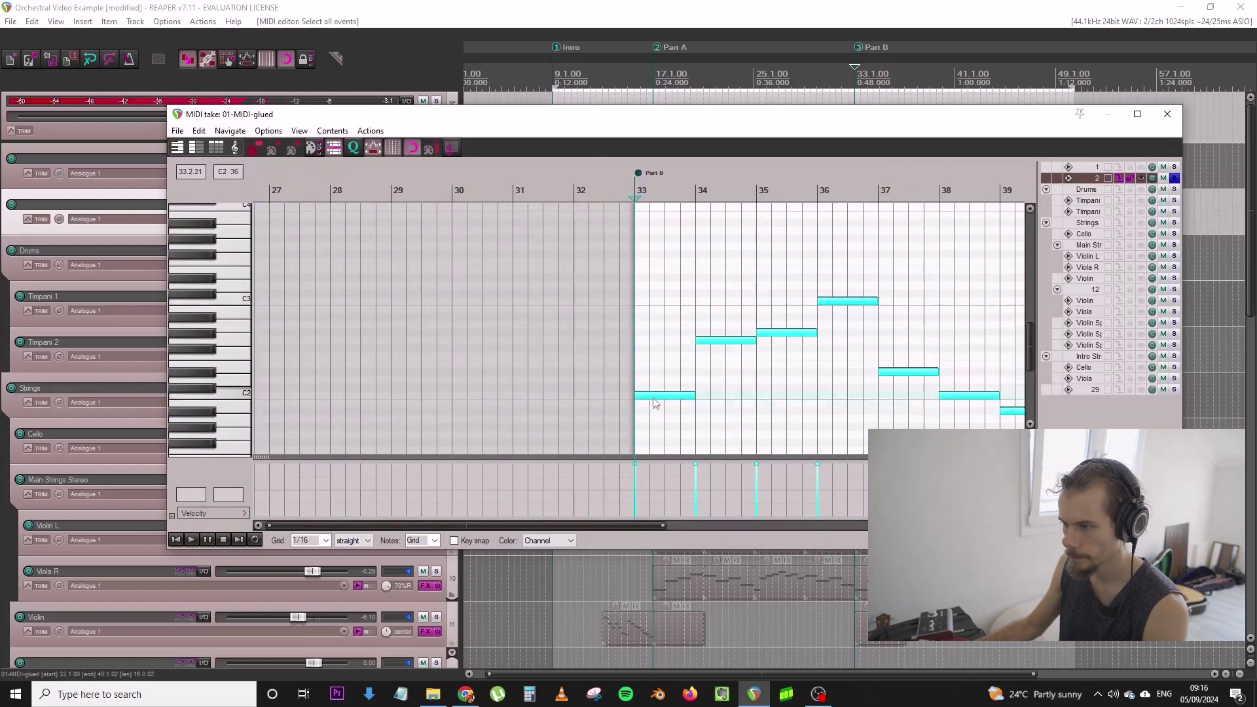
scroll(187, 362, "down", 3)
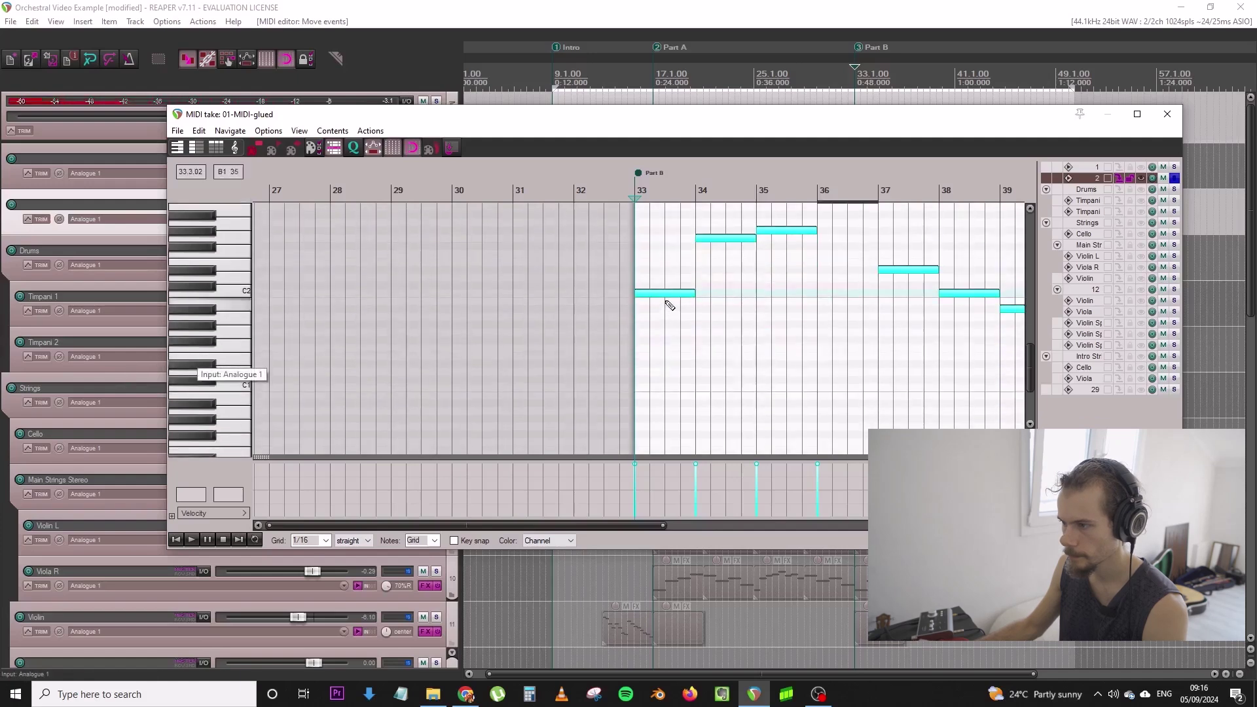
key("space")
left_click(1166, 114)
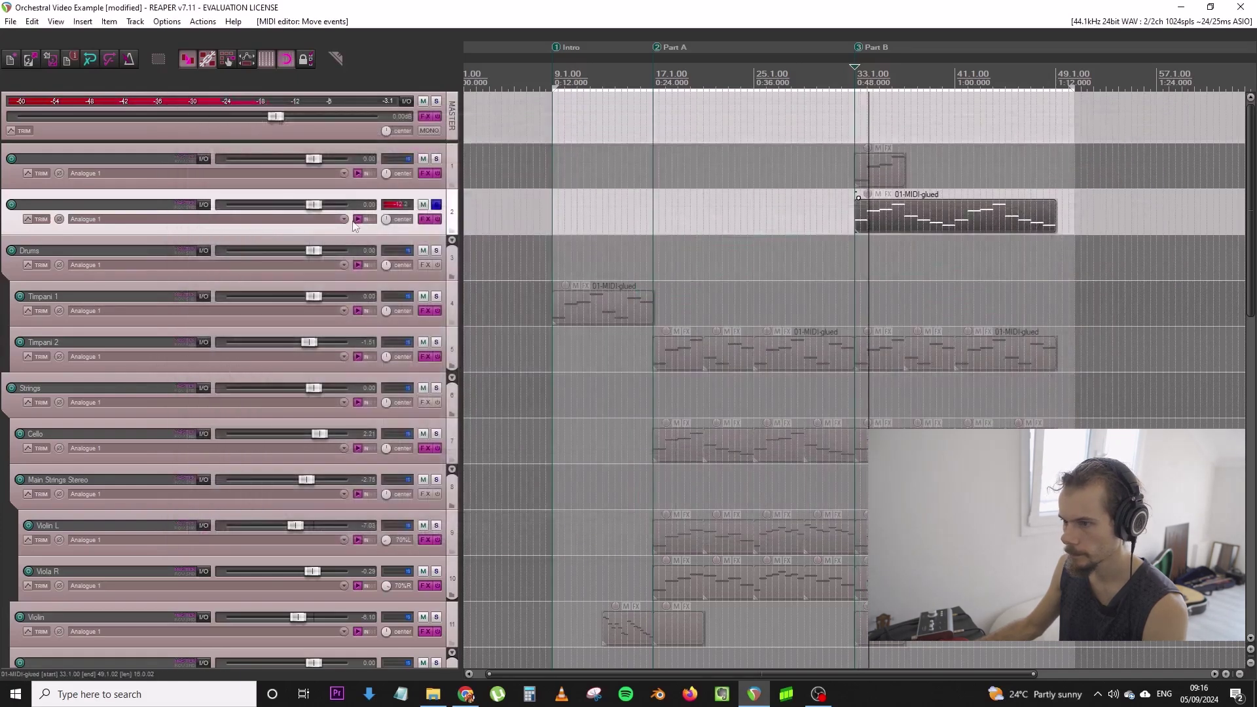
Lower track 2's volume to about -6.5 dB and end its solo
left_click_drag(320, 206, 302, 208)
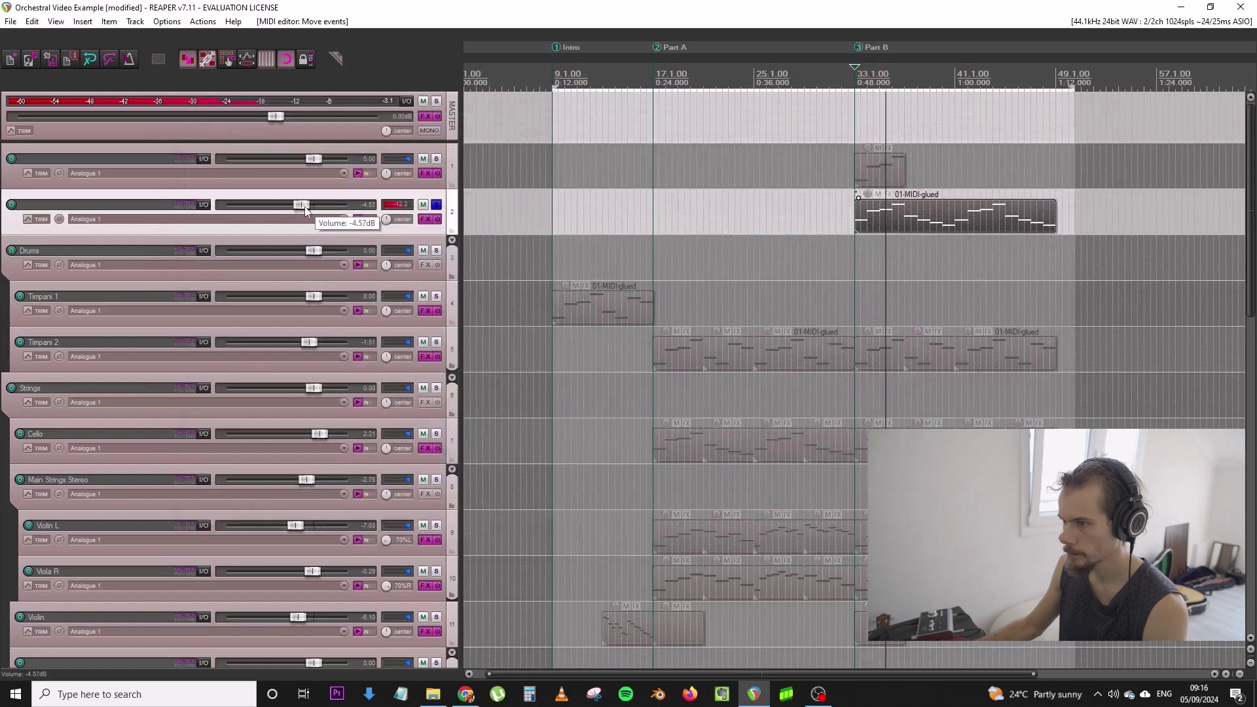
left_click(436, 204)
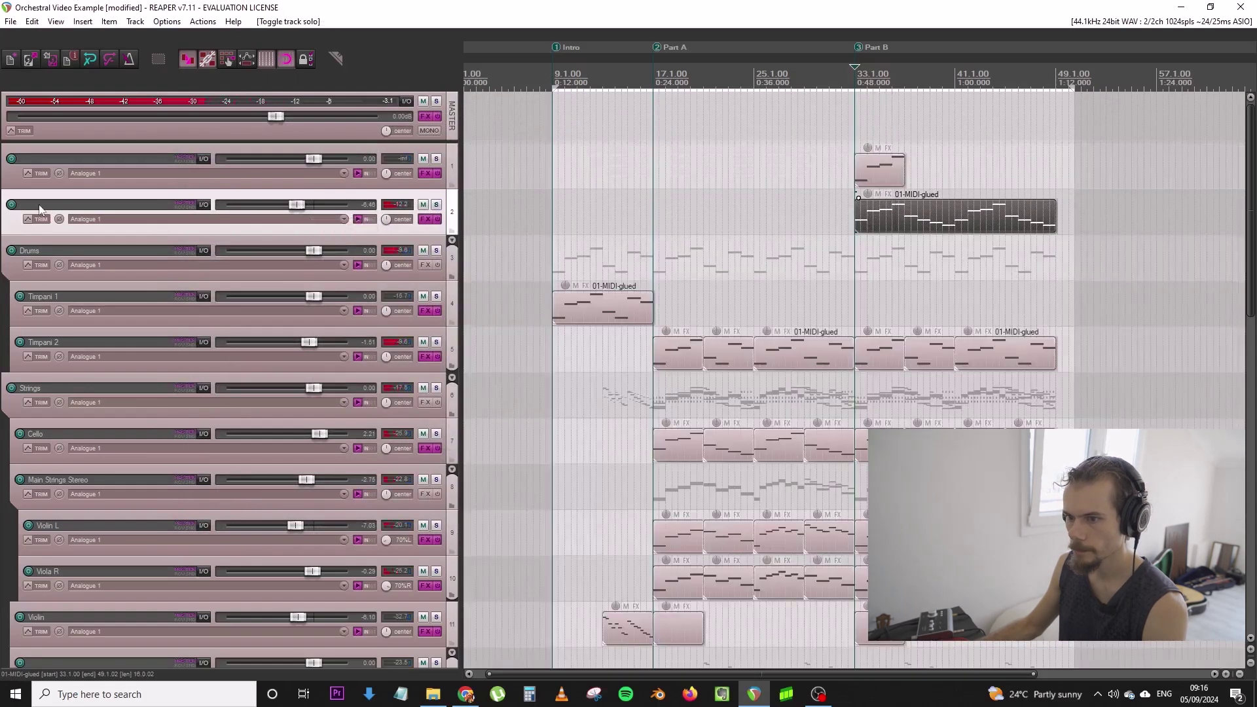
Rename track 2 as Double Basses and move it into the Strings folder above the Cello track
double_click(40, 205)
type("Double Basses")
key("Return")
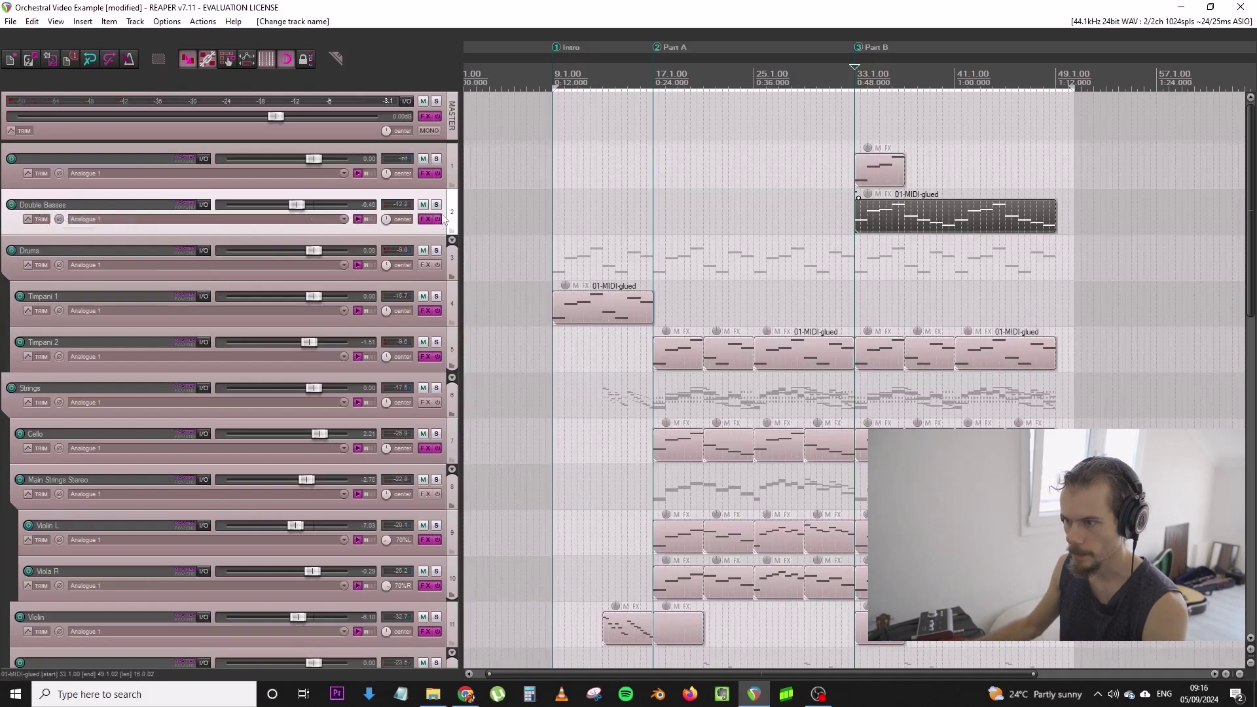
left_click_drag(451, 208, 460, 413)
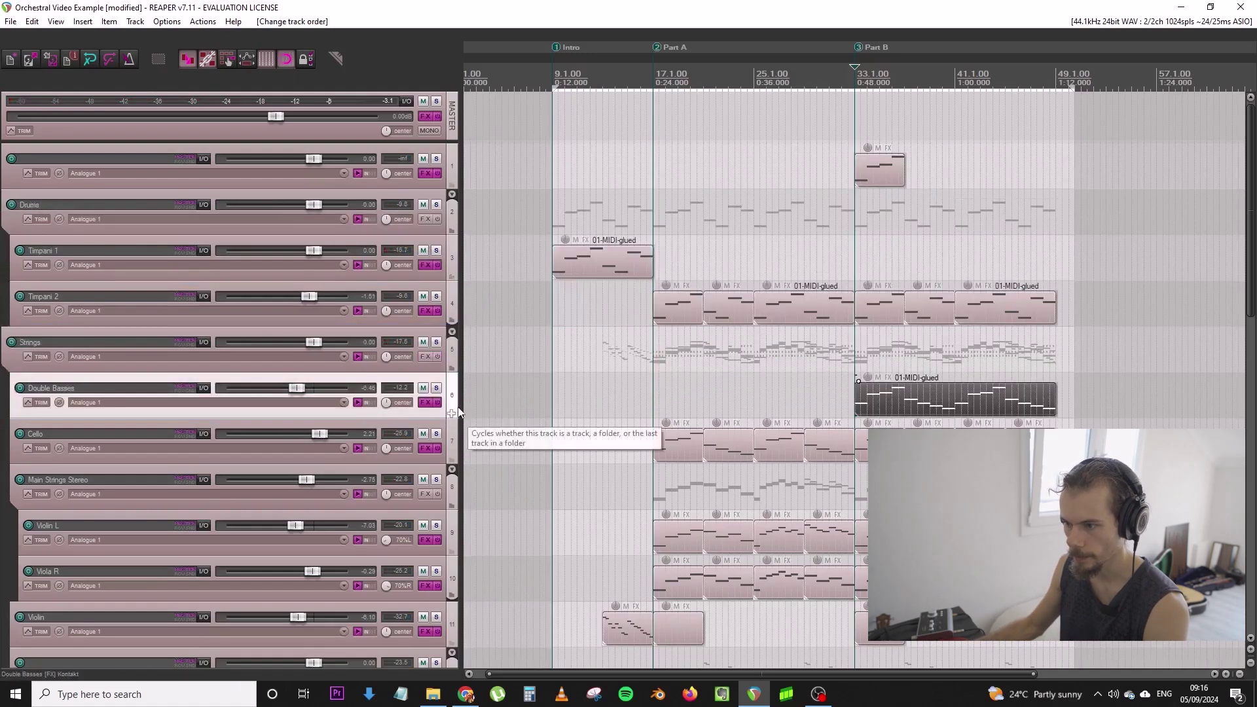
Set the Double Basses track's custom color to black
right_click(453, 396)
mouse_move(688, 566)
left_click(737, 567)
left_click(411, 279)
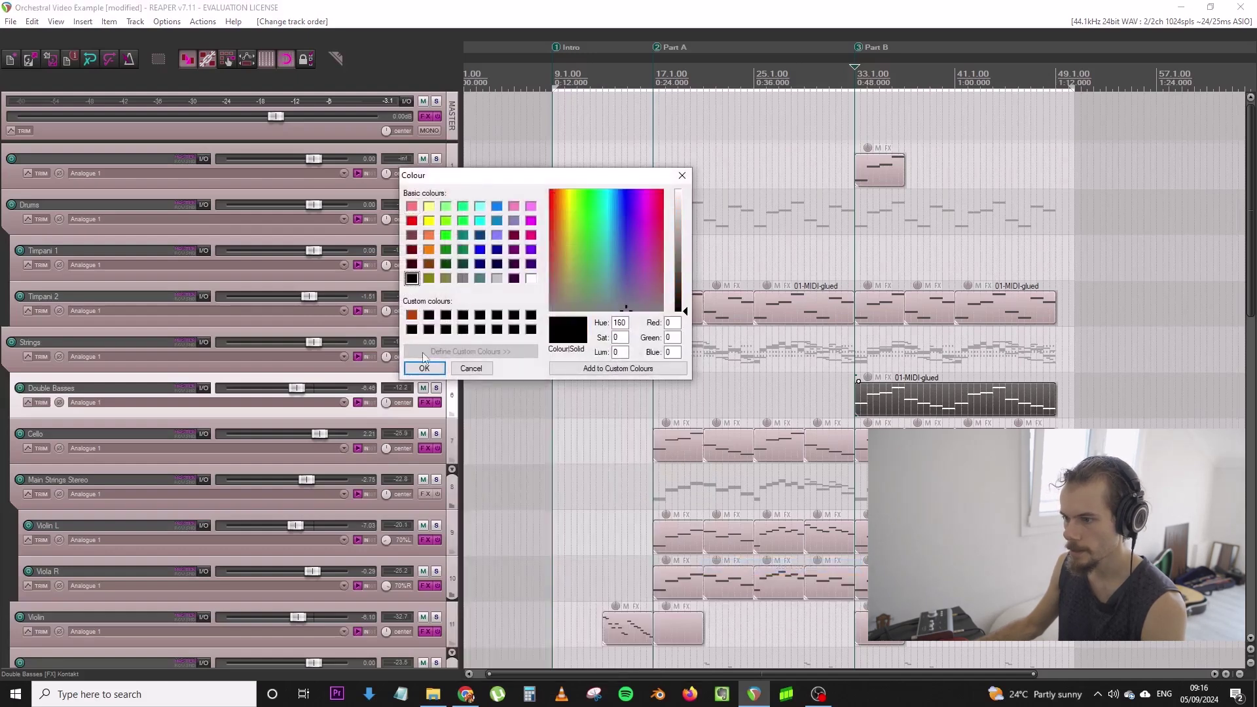
left_click(424, 368)
Set the tracks from Cello through Viola R to a bright green custom color
scroll(452, 354, "down", 3)
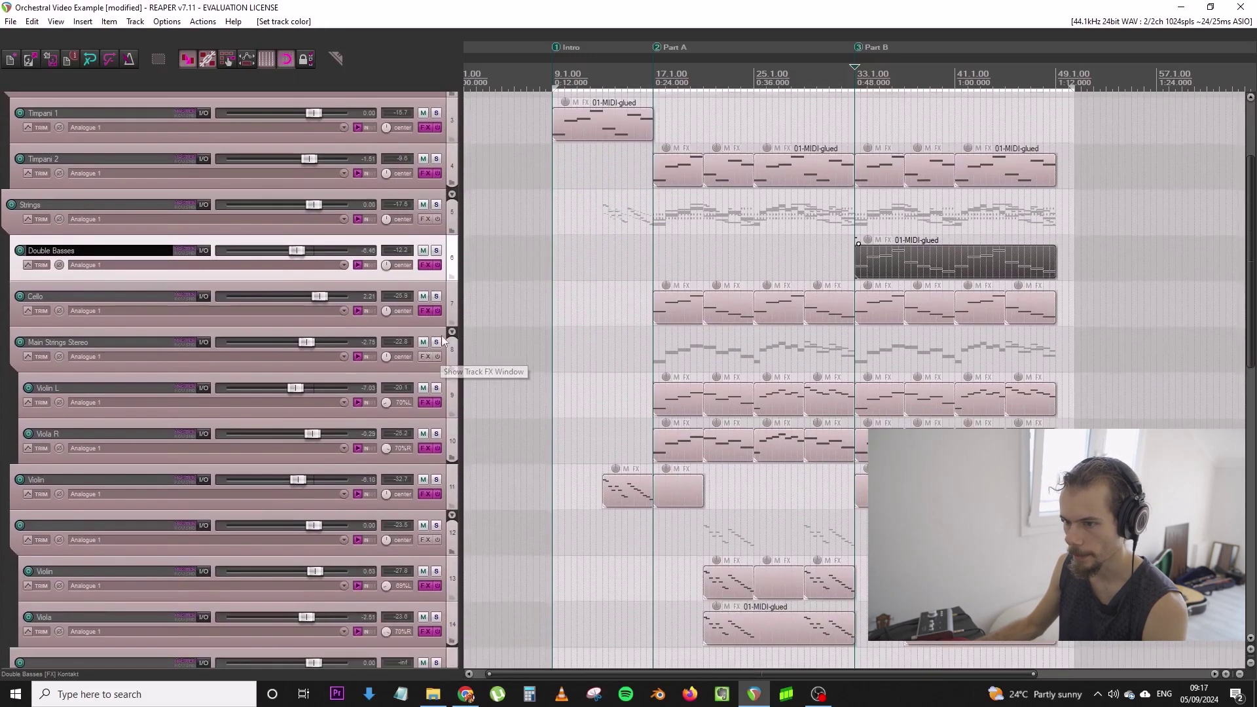
left_click(453, 308)
scroll(451, 327, "down", 1)
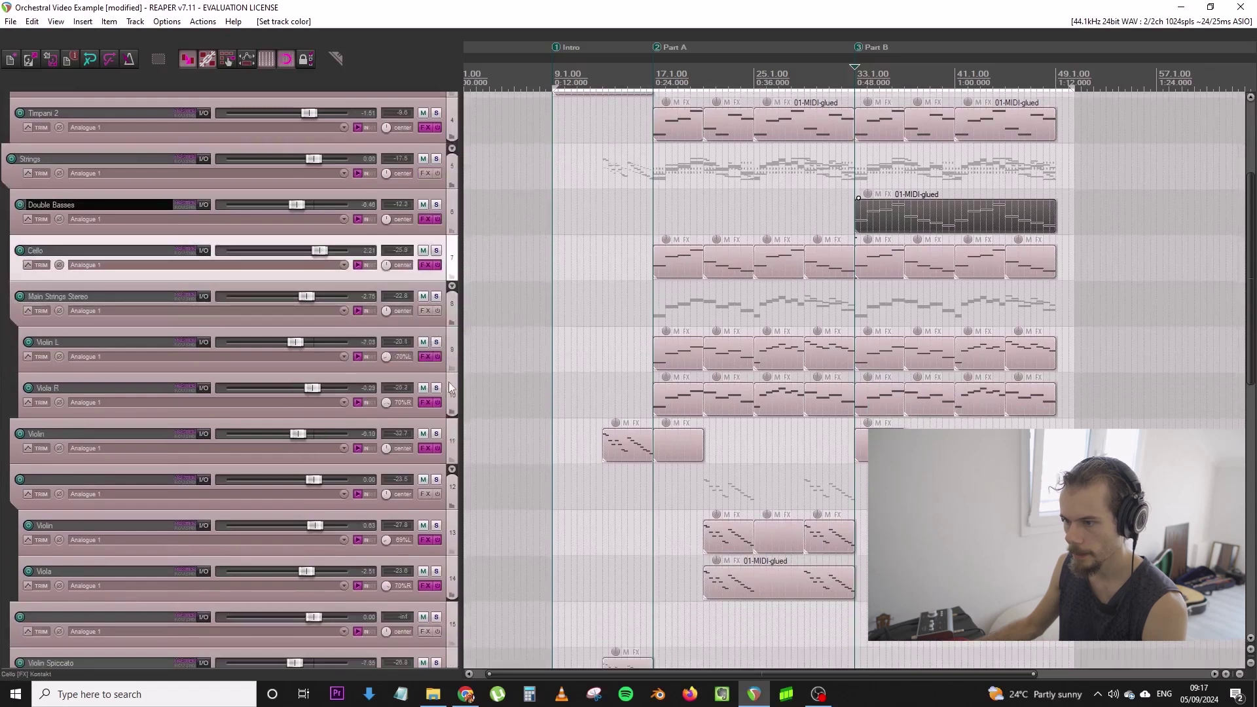
right_click(451, 387)
mouse_move(610, 566)
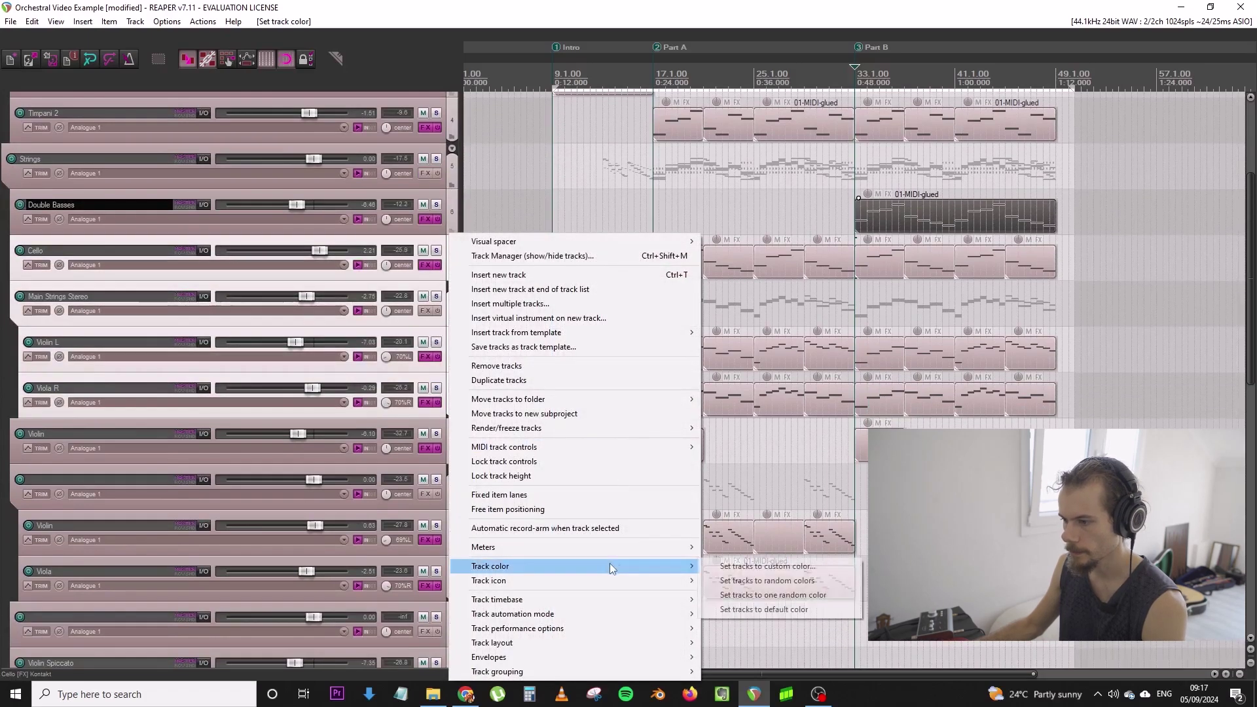
left_click(766, 567)
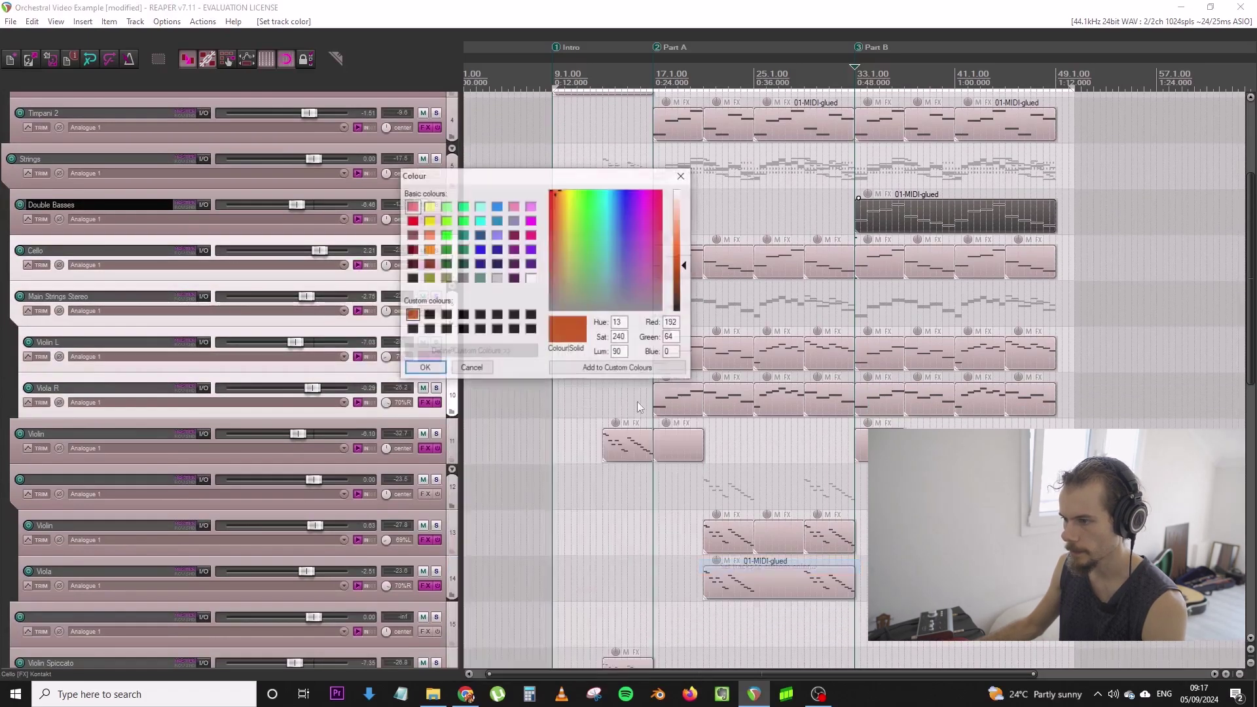
left_click(446, 236)
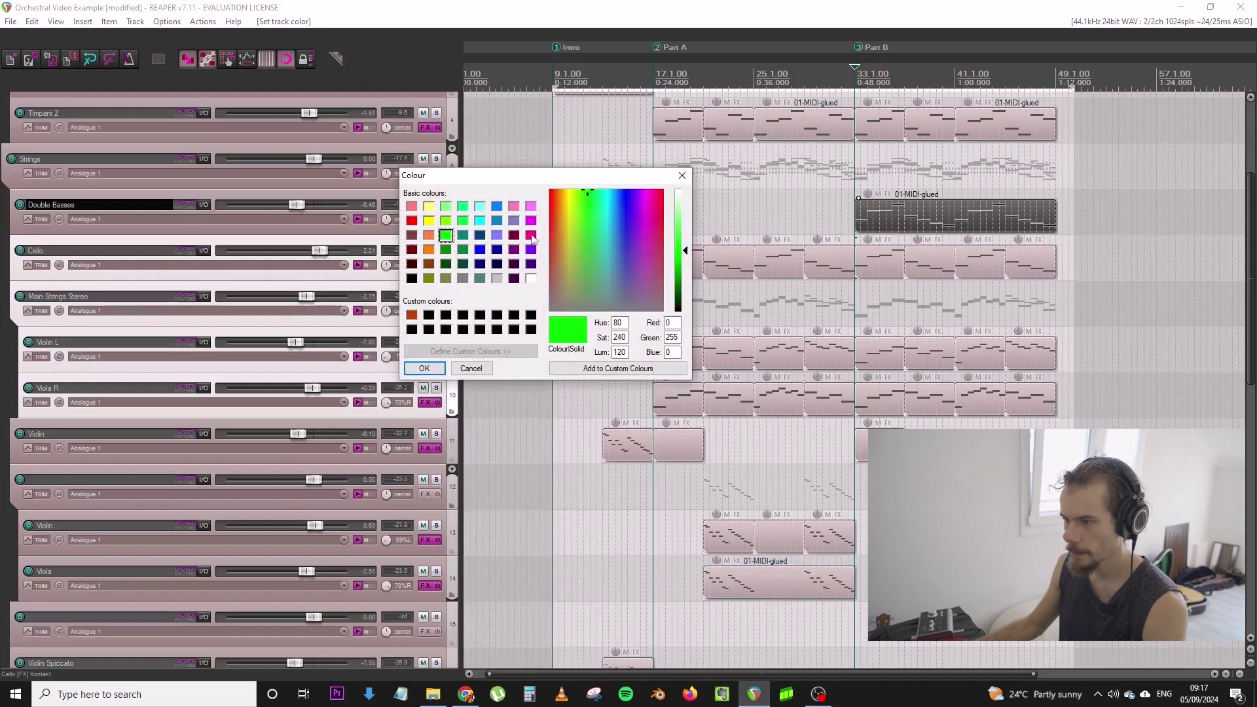
left_click(422, 368)
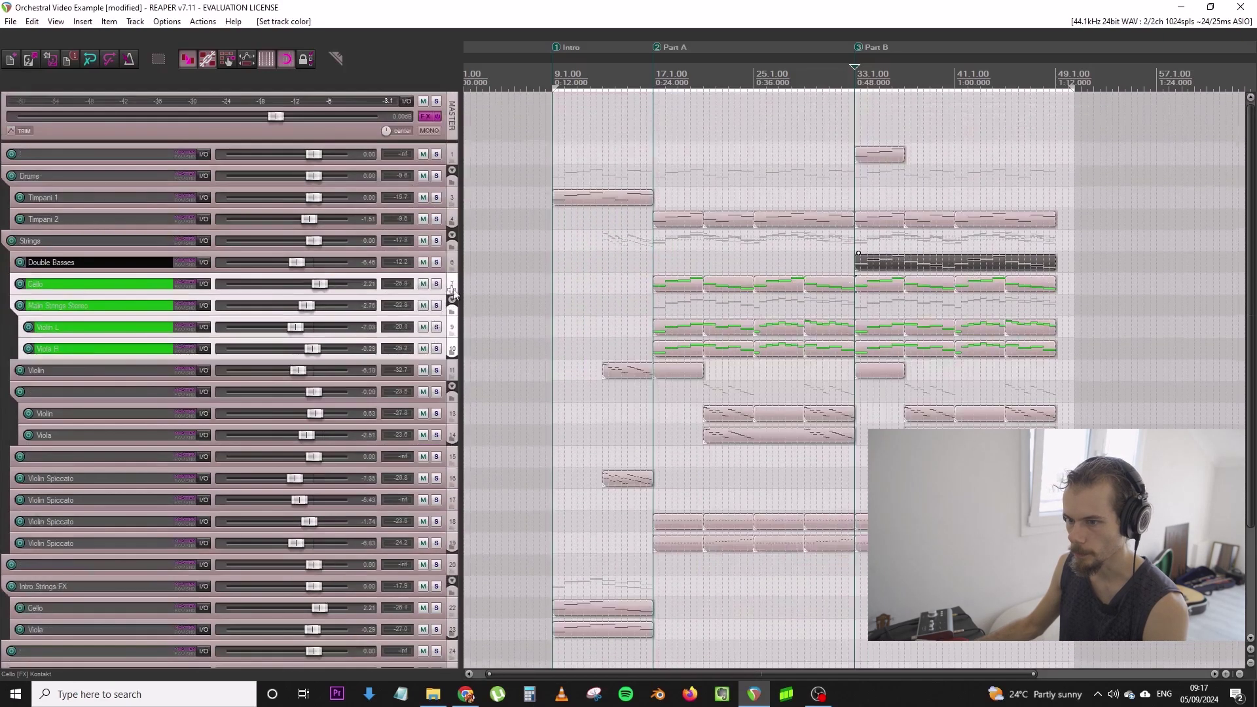
Set the Timpani 1 and Timpani 2 tracks to a blue custom color
scroll(454, 293, "up", 3)
scroll(457, 286, "up", 4)
left_click(456, 237)
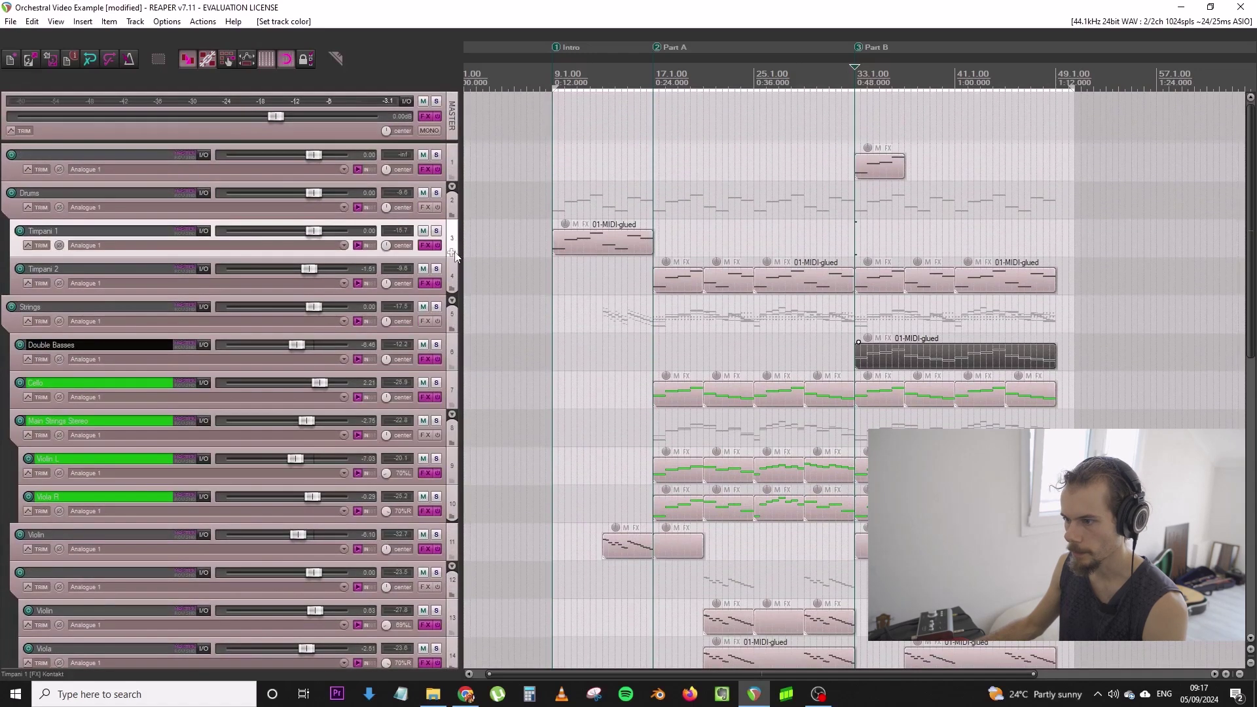
right_click(457, 235)
mouse_move(615, 566)
left_click(746, 571)
left_click(479, 250)
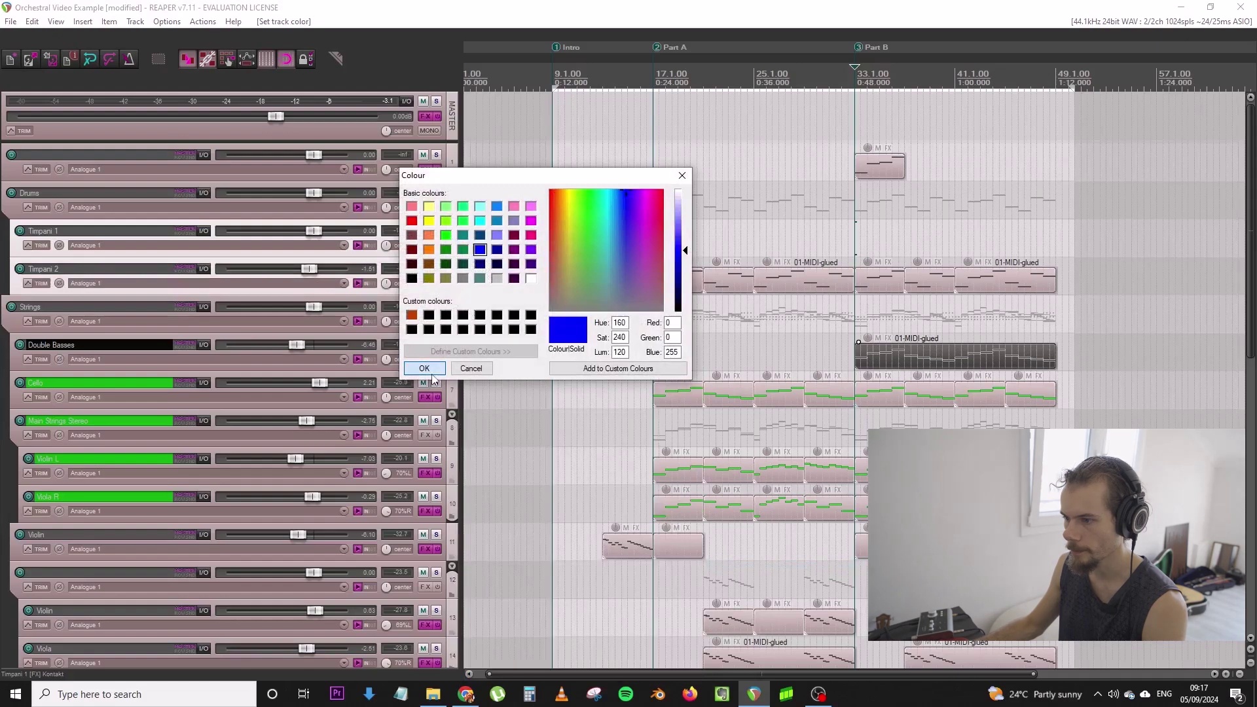
left_click(424, 367)
Name track 1 Solo Violin
left_click(652, 202)
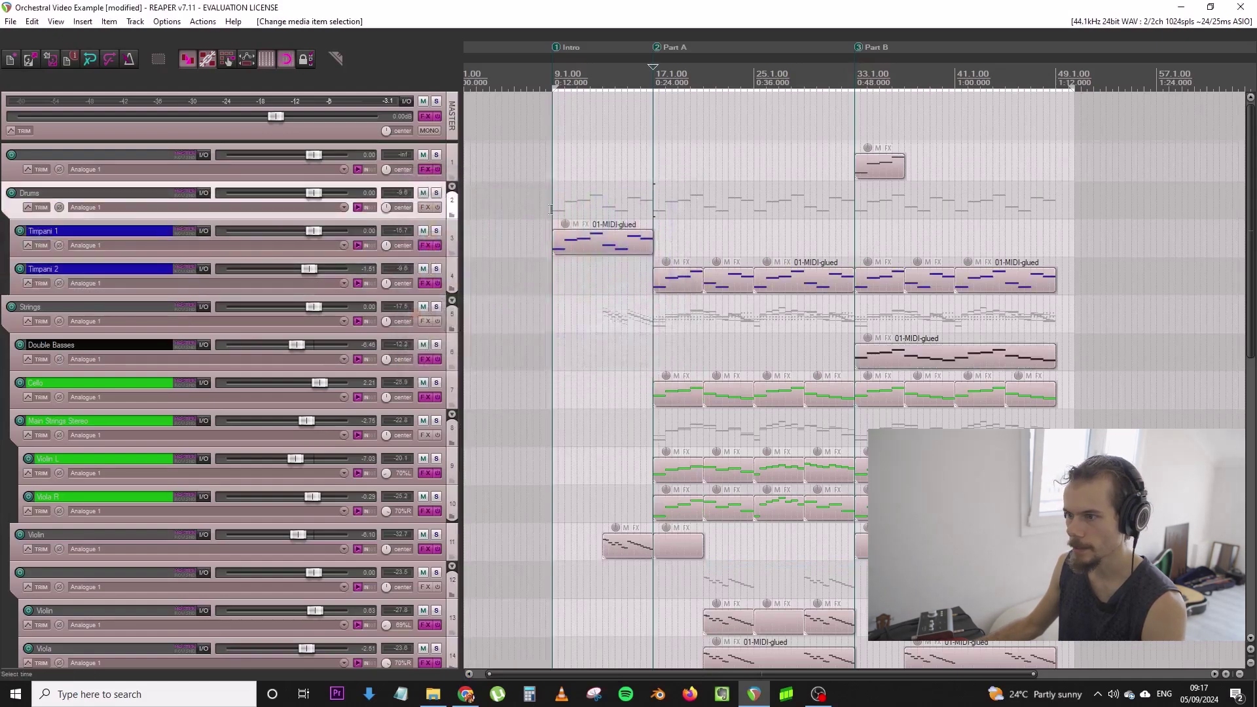
double_click(59, 158)
type("Sol")
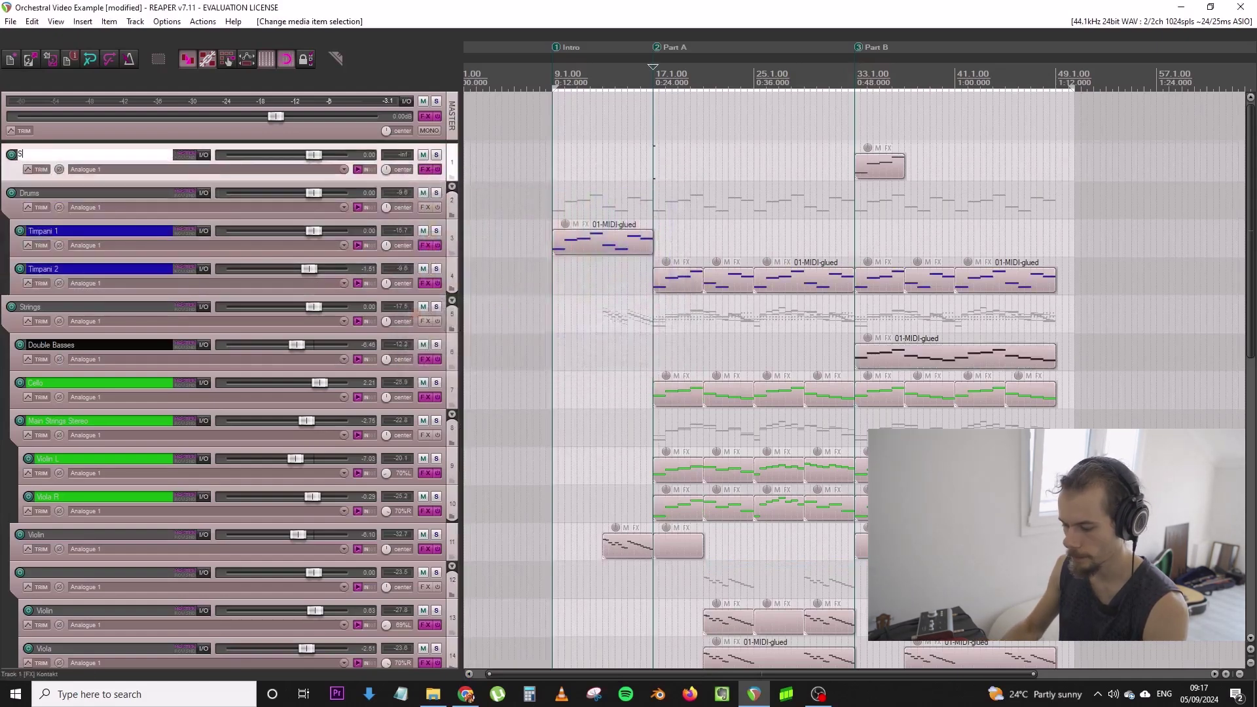
type("o Violi")
type("n")
key("Return")
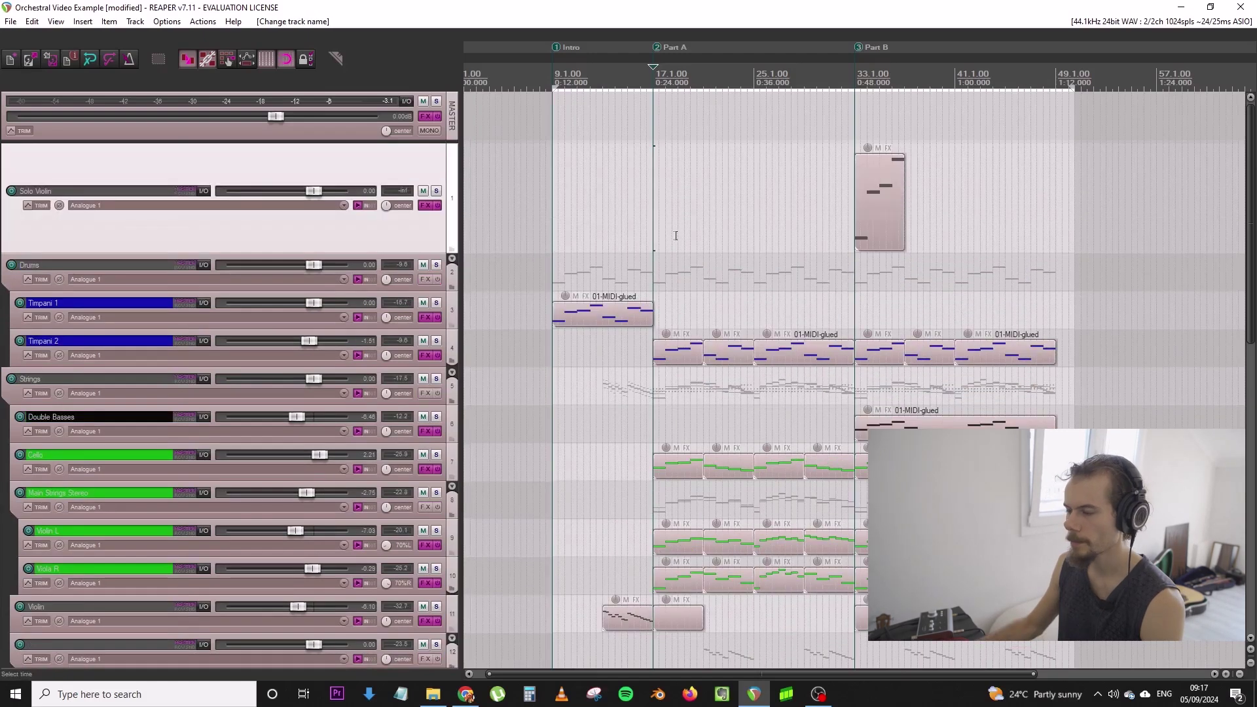
Play the arrangement, raise the Solo Violin track's volume, lower Timpani 2's, and toggle the violin's solo on and off
left_click(742, 190)
left_click(754, 190)
left_click(822, 193)
key("space")
left_click_drag(321, 192, 330, 195)
left_click_drag(320, 343, 306, 341)
left_click_drag(329, 194, 342, 194)
left_click(436, 192)
left_click(436, 191)
Open the Solo Violin item at bar 33 and transpose its notes up three octaves to start at C5
double_click(875, 202)
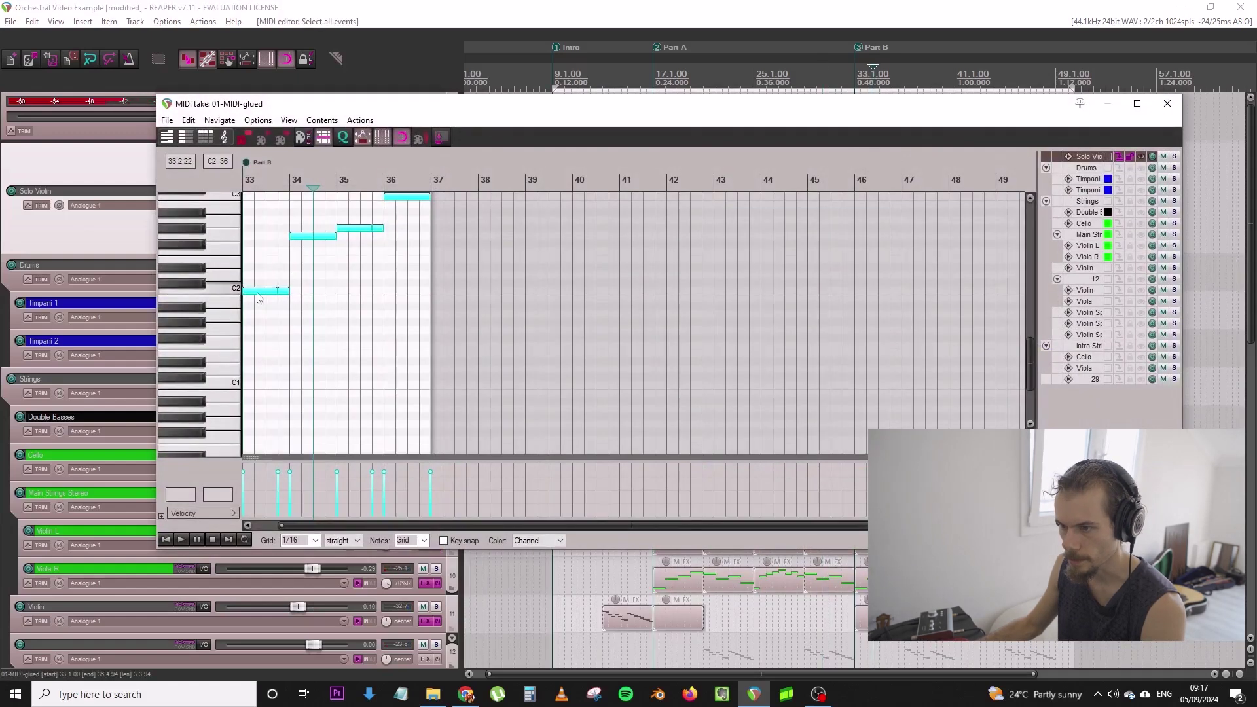
scroll(257, 294, "up", 2)
left_click_drag(252, 373, 250, 243)
scroll(255, 248, "up", 2)
left_click(286, 262)
left_click(400, 229)
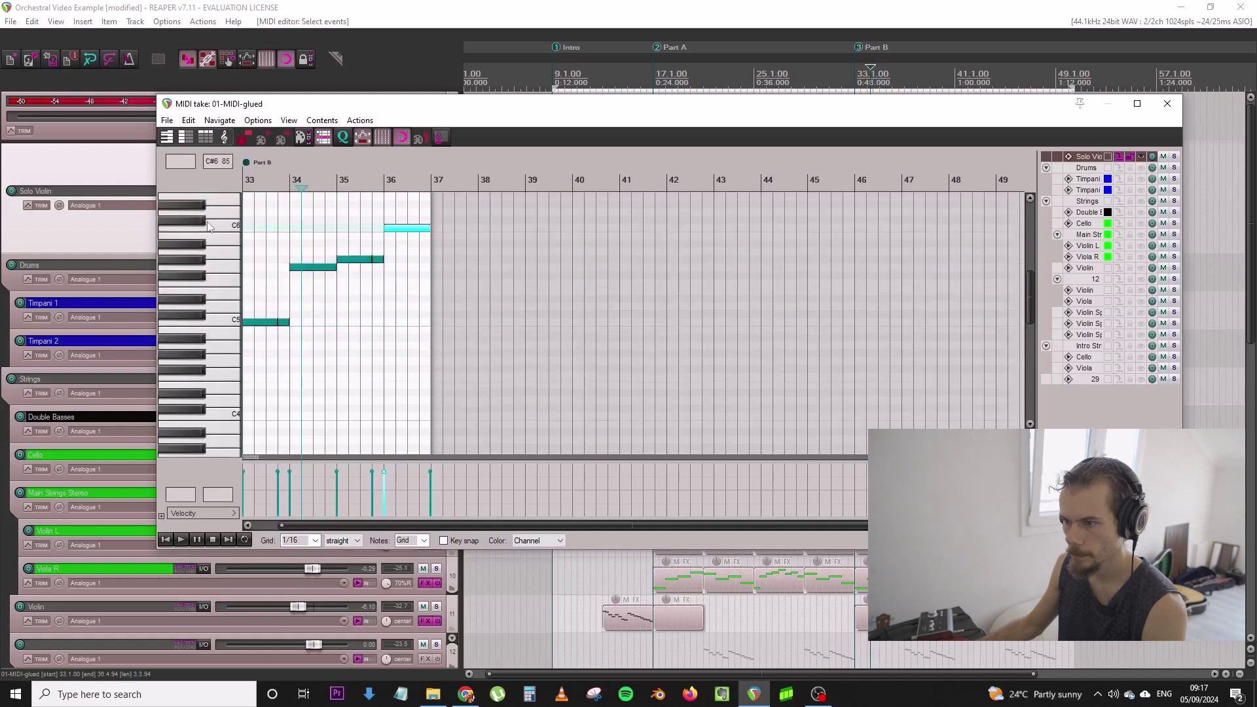
Delete all notes from the Solo Violin item and start playback from Part B
scroll(193, 225, "up", 1)
key("ctrl+a")
key("Delete")
key("space")
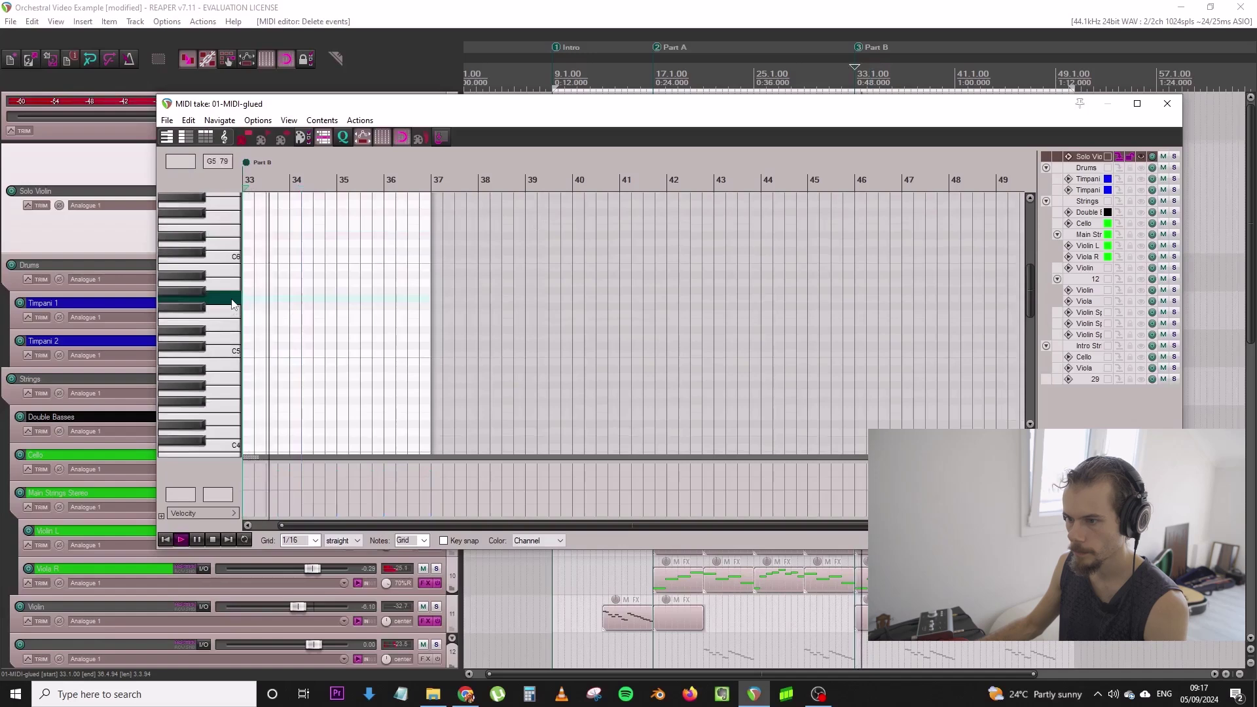
Draw a long opening note from bar 33 in the Solo Violin item and play it against the arrangement
key("space")
scroll(639, 288, "up", 5)
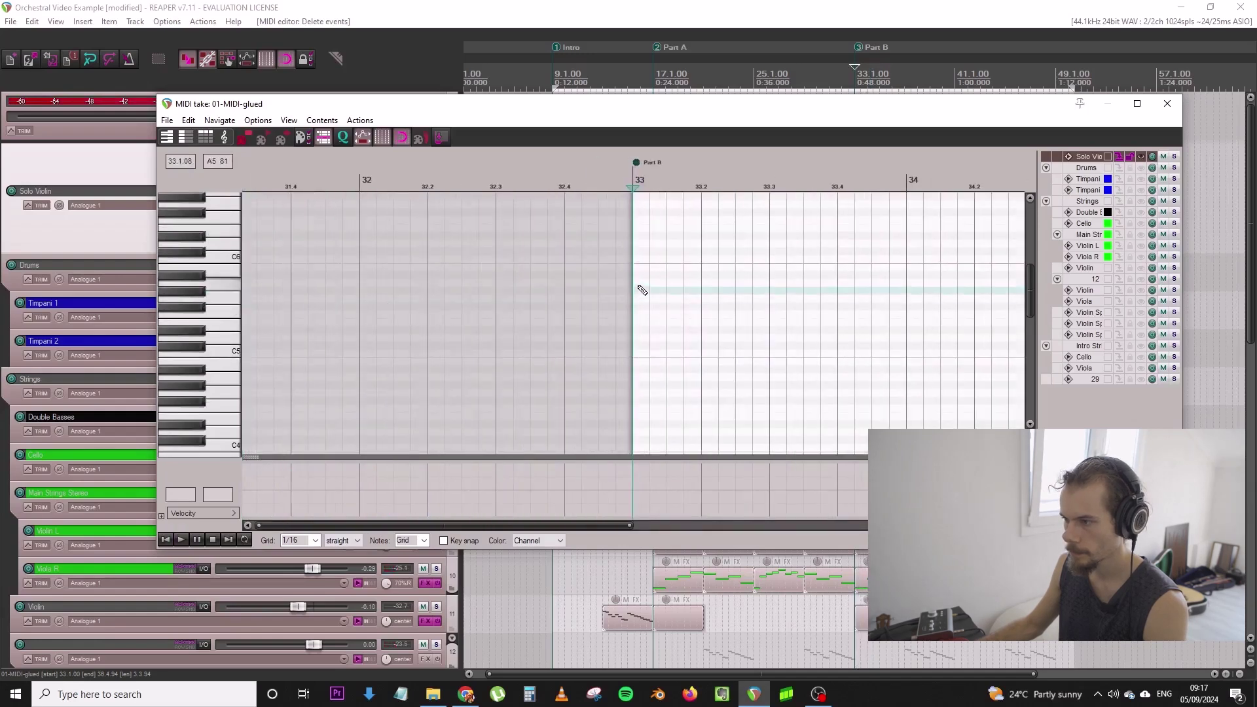
scroll(705, 291, "down", 4)
key("space")
left_click_drag(662, 290, 788, 355)
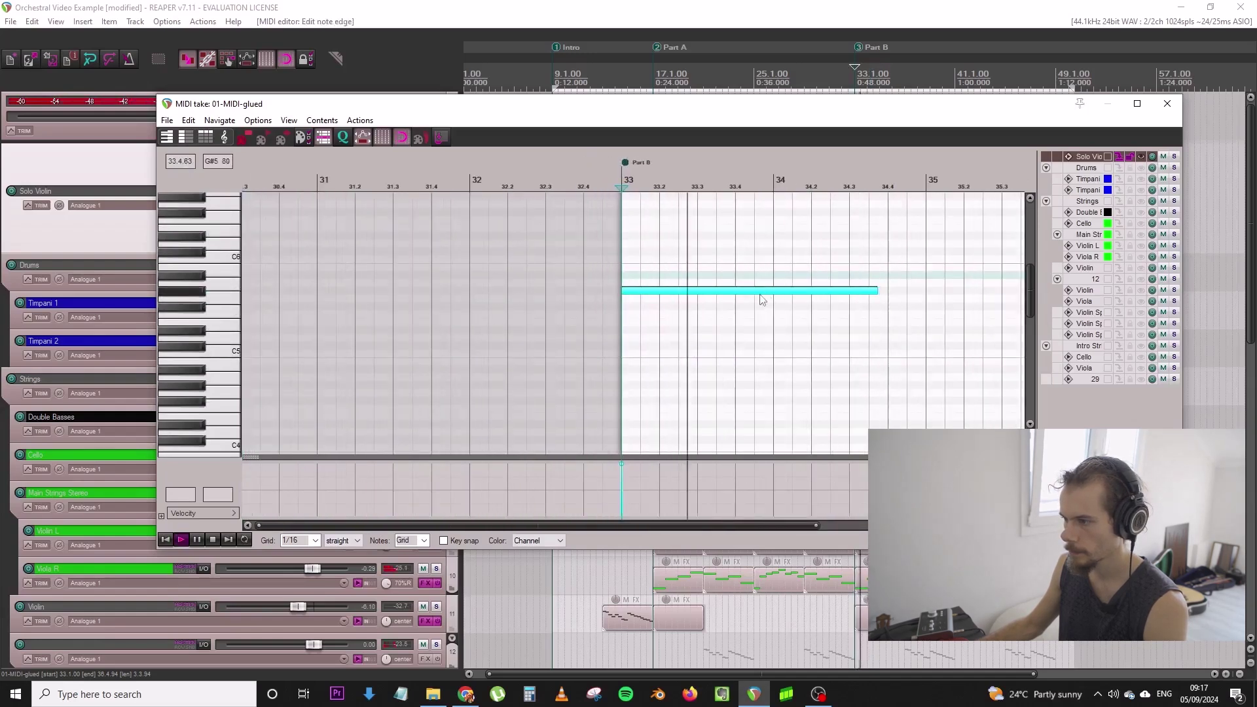
key("space")
key("space")
key("space")
Split the long note at bar 34 and 33.3, keeping G4 as the opening note and raising the next segment to C5
left_click(775, 384)
key("s")
key("space")
key("space")
left_click(700, 385)
key("s")
left_click_drag(721, 400, 726, 362)
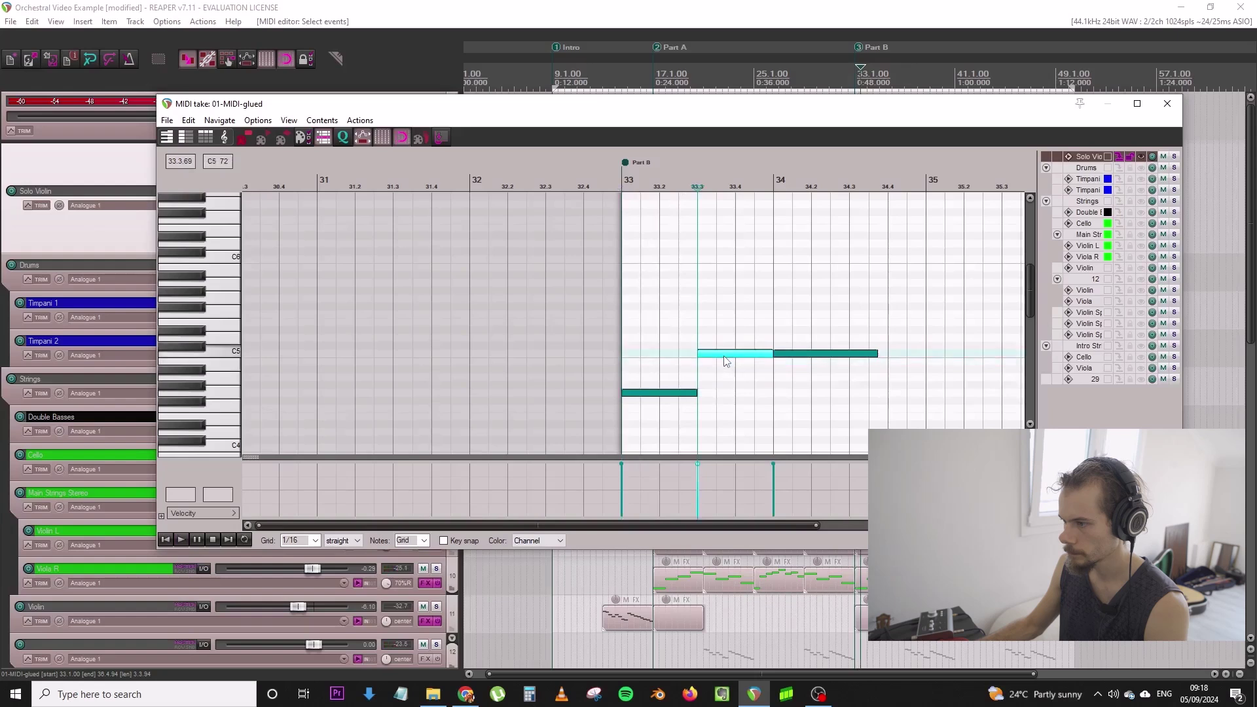
Extend the C5 note to bar 35 and add a D5 note from bar 35 to 36.3
double_click(804, 359)
key("w")
key("space")
scroll(795, 362, "down", 3)
left_click_drag(714, 355, 790, 355)
left_click_drag(792, 354, 911, 341)
left_click(800, 327)
key("space")
scroll(800, 327, "up", 2)
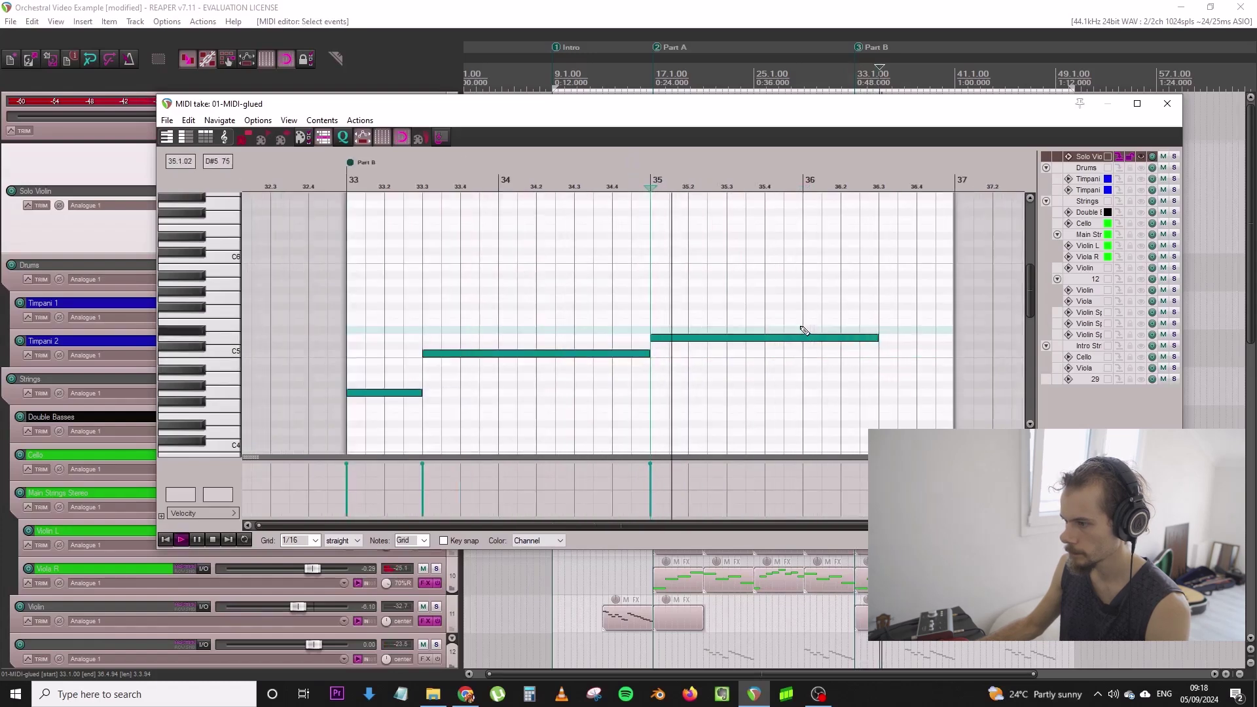
Split the D5 note at 35.3, raise its second part to D#5, and trim that part at bar 36
left_click_drag(741, 343, 742, 333)
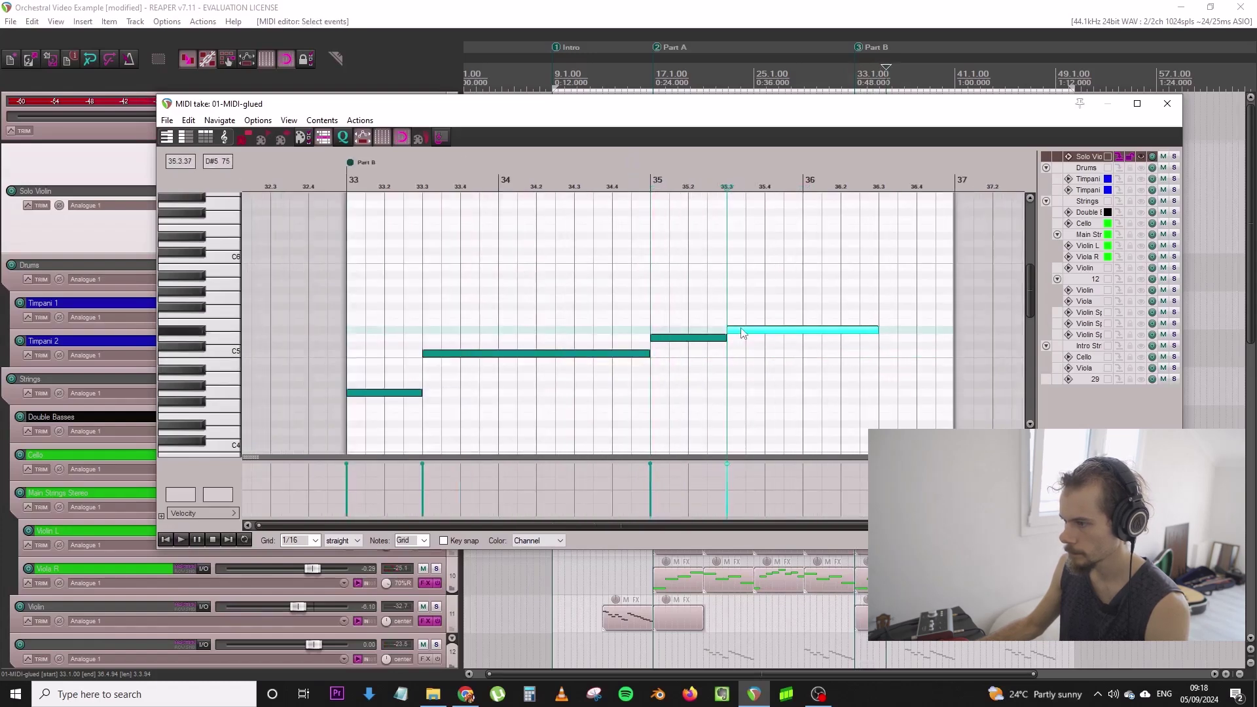
key("space")
left_click(807, 329)
key("s")
double_click(813, 330)
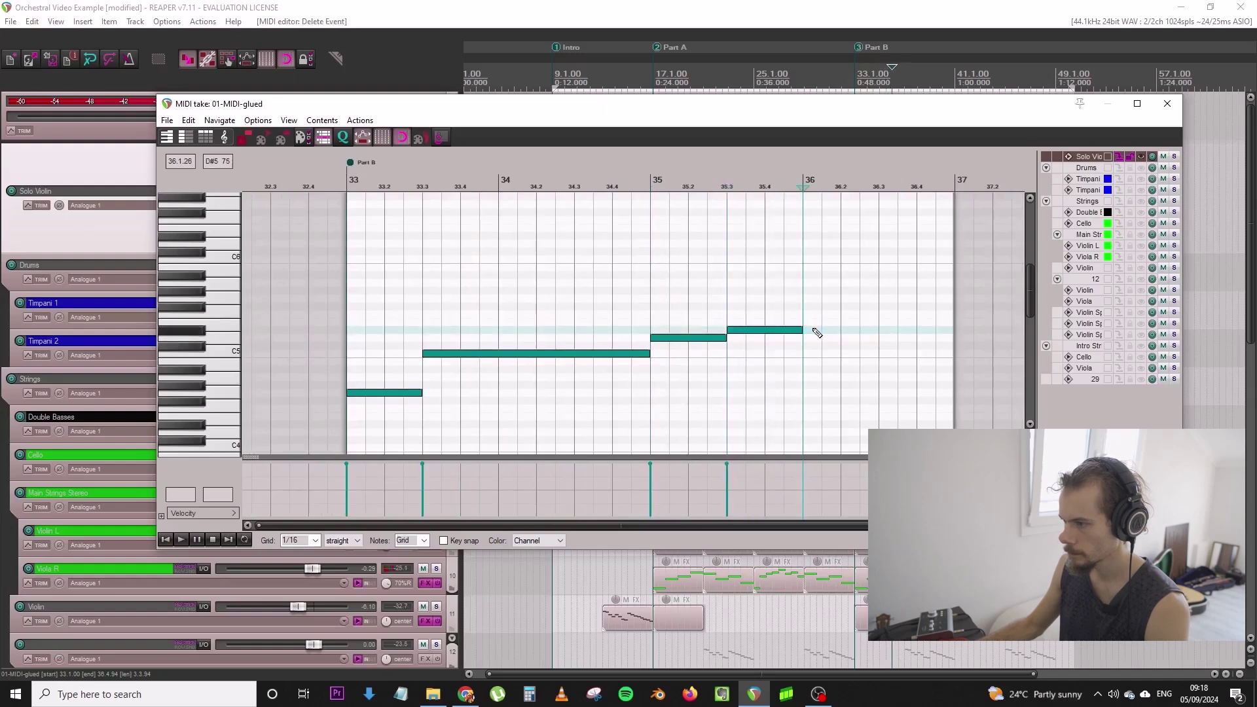
Add a G5 note at bar 36 followed by a D#5 note at 36.3, and close the MIDI editor
left_click_drag(813, 329, 813, 300)
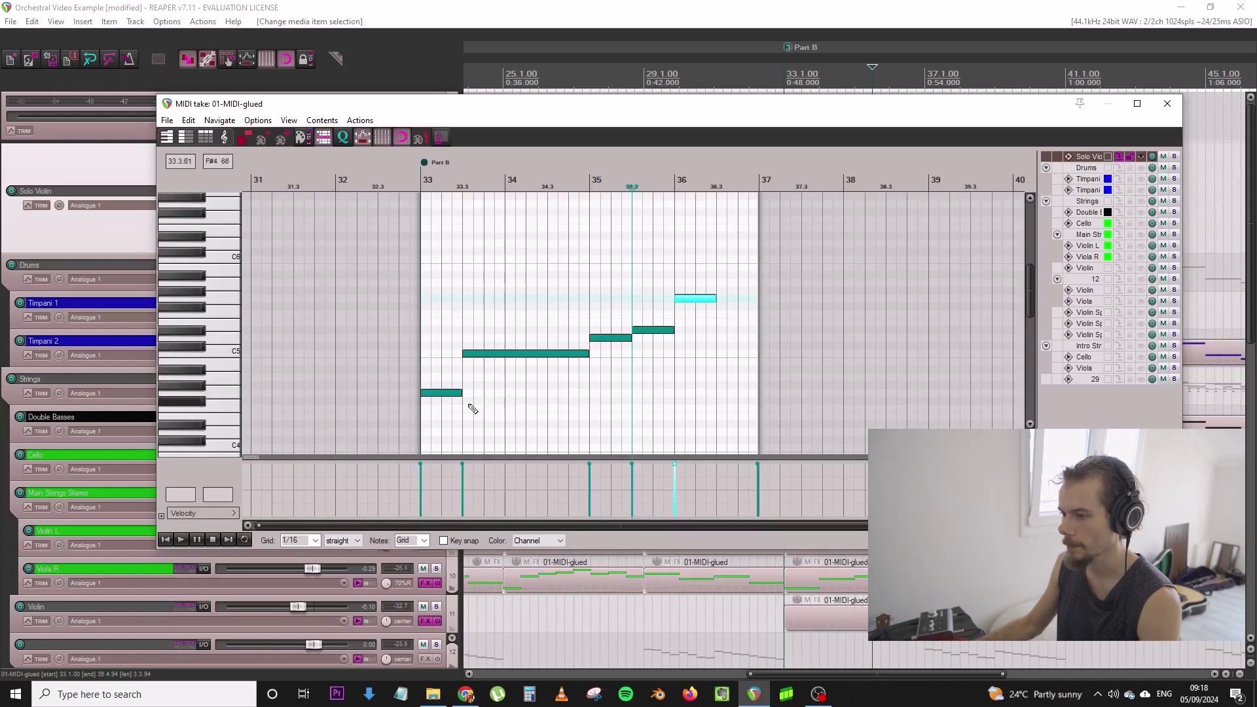
key("space")
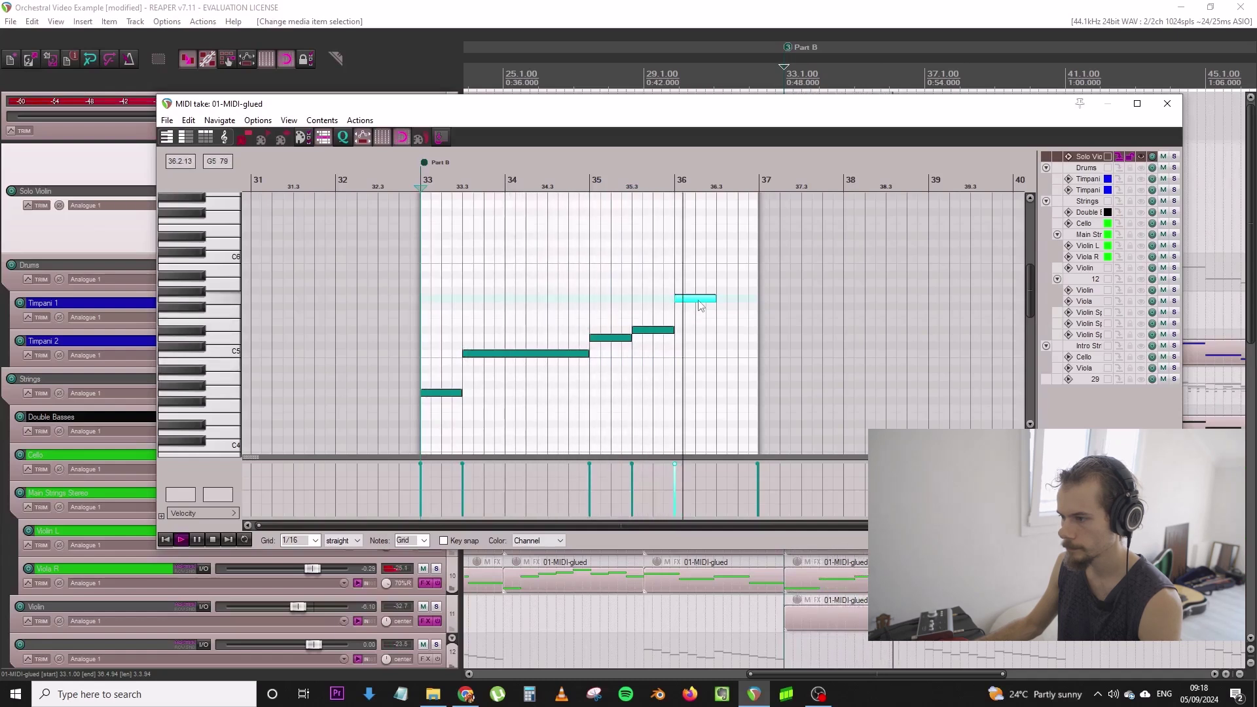
left_click(747, 330)
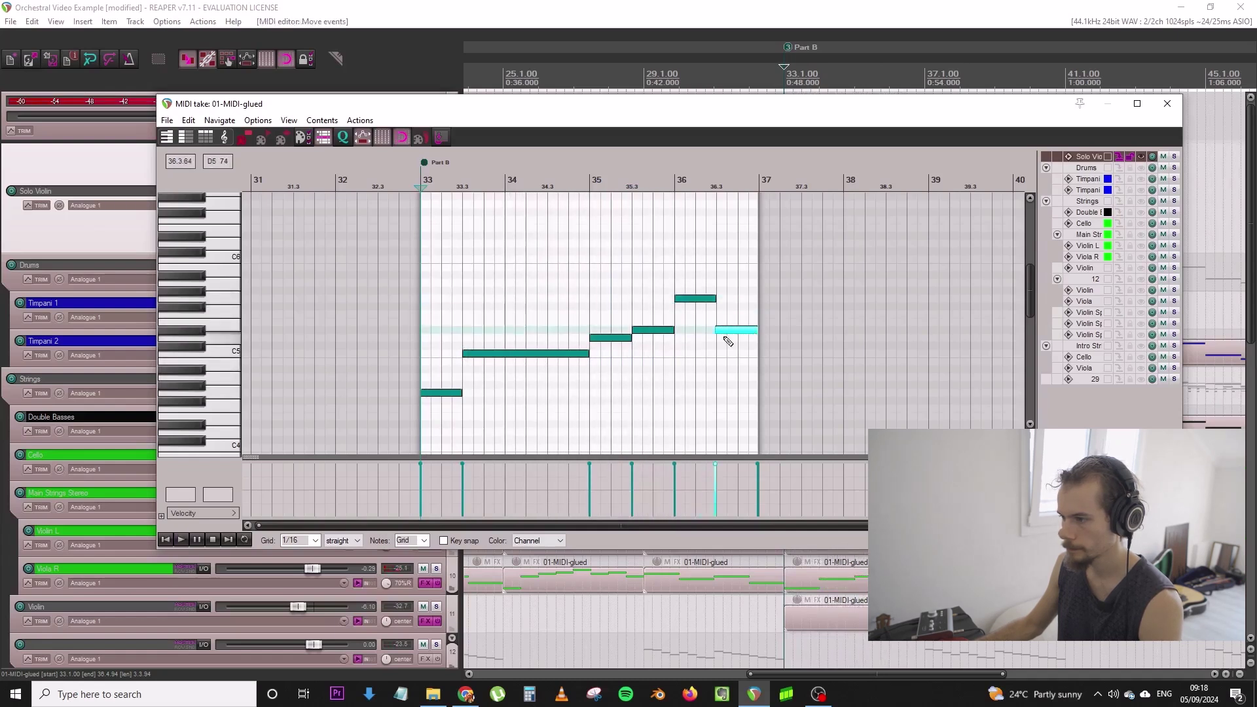
left_click(1167, 103)
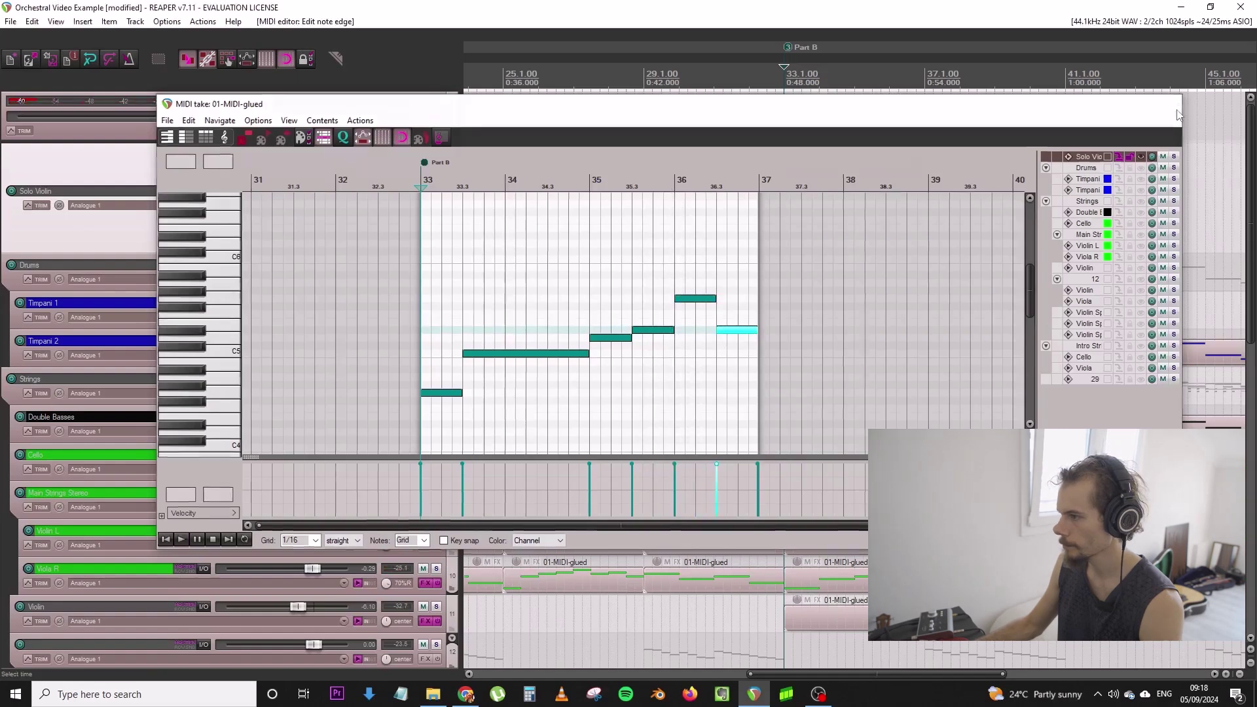
Duplicate the Solo Violin item and align the copy with the start of bar 37
key("ctrl+d")
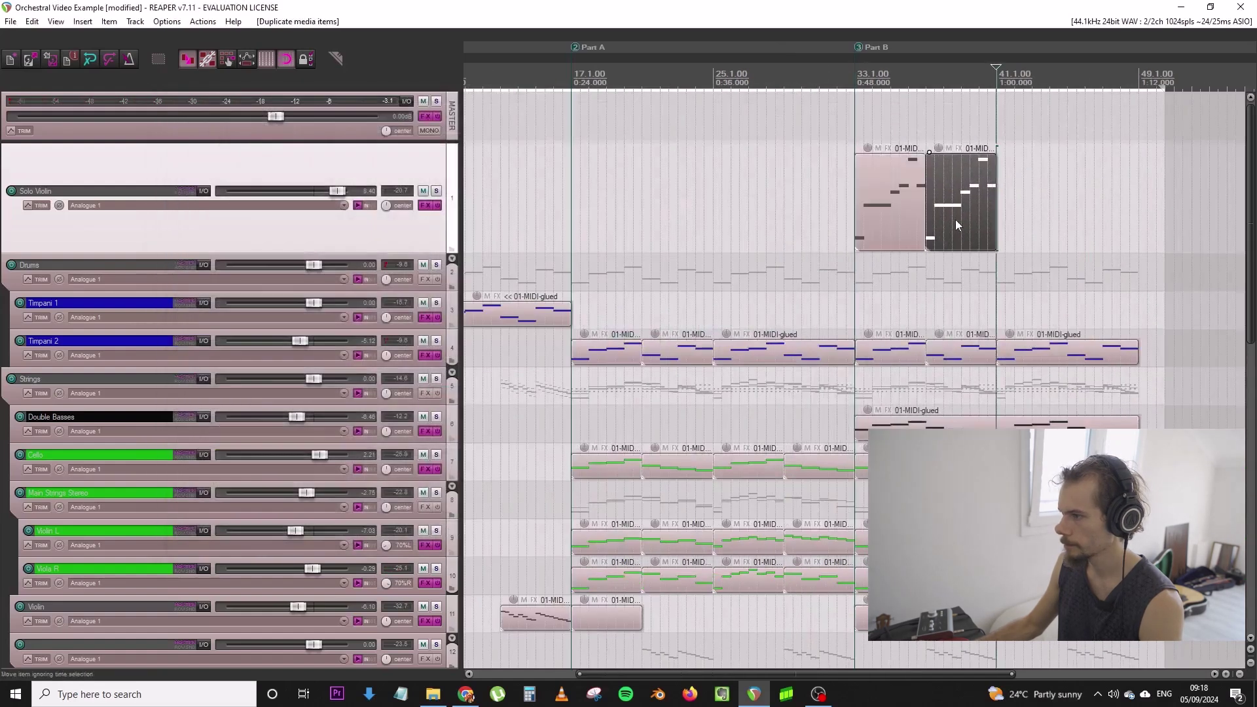
scroll(956, 219, "up", 5)
right_click(840, 222)
left_click(796, 201)
scroll(795, 199, "up", 5)
left_click_drag(795, 199, 800, 199)
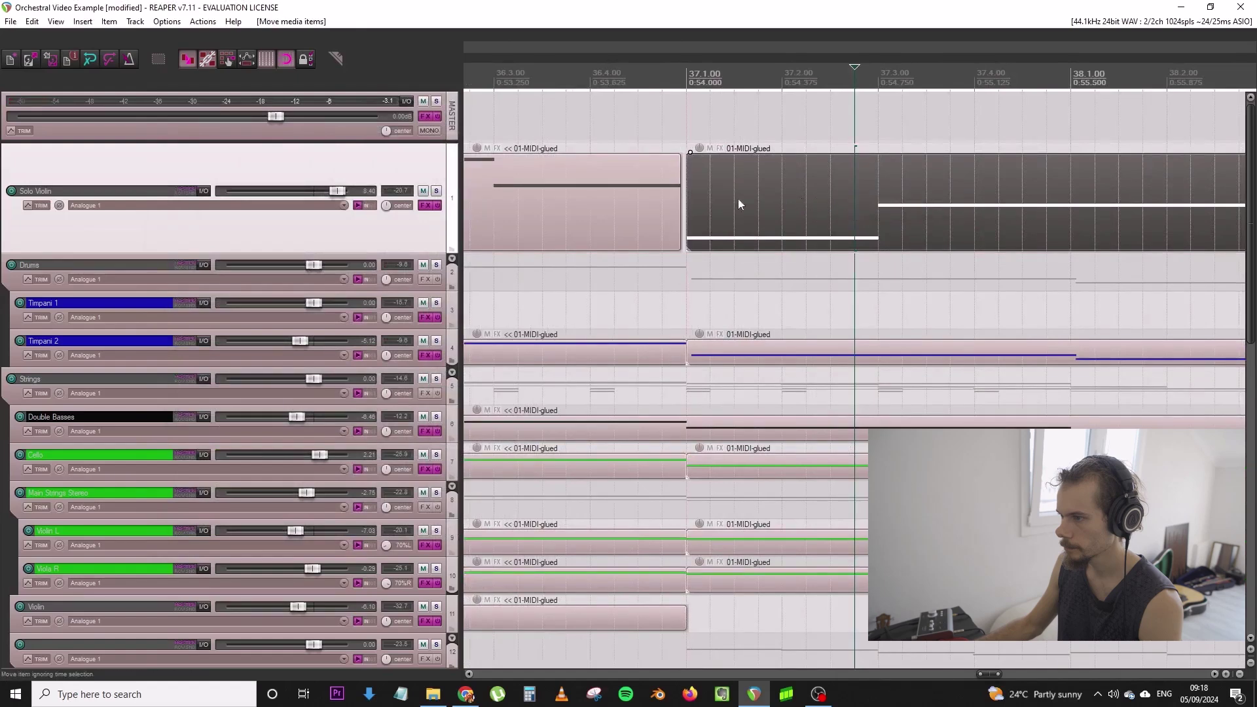
Glue the first Solo Violin item, delete its stray note at bar 37, and extend its last note to the item's end
right_click(661, 210)
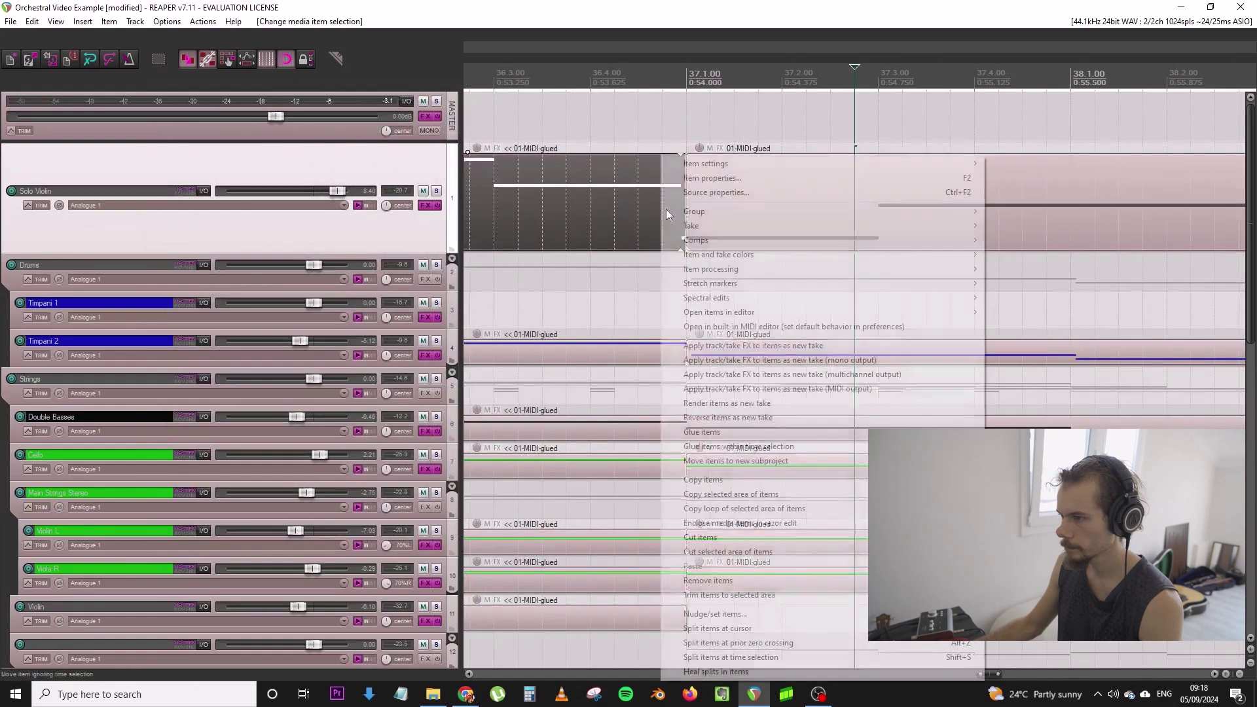
left_click(750, 446)
double_click(612, 206)
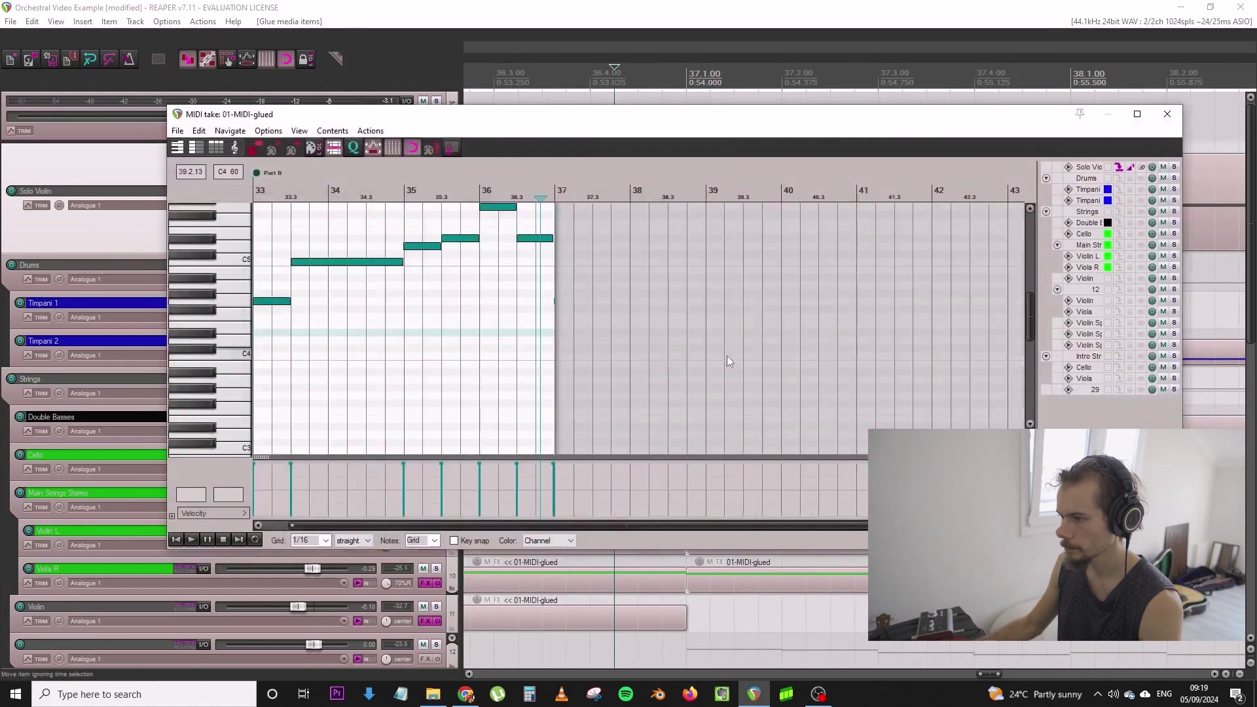
left_click_drag(603, 294, 695, 327)
key("Delete")
left_click_drag(679, 239, 691, 239)
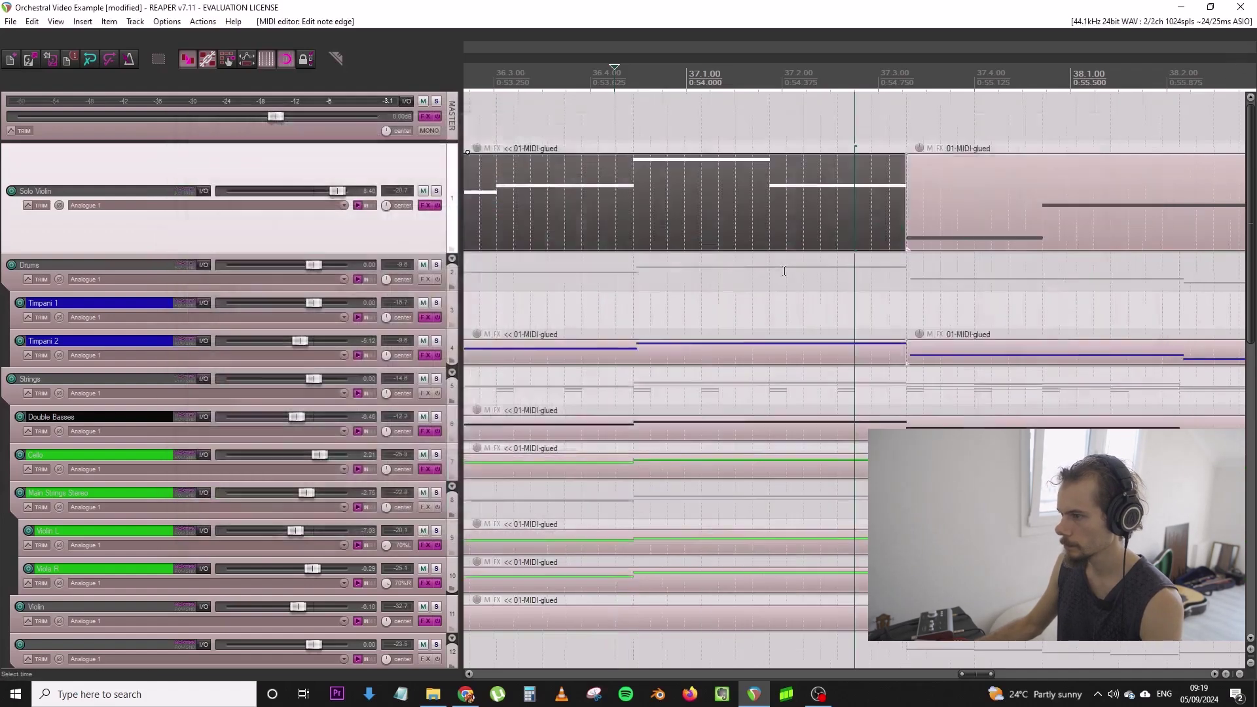
left_click(1167, 114)
Glue the two Solo Violin items into one item spanning bars 33 to 41
scroll(716, 283, "down", 4)
left_click_drag(717, 283, 920, 213)
right_click(920, 214)
left_click(982, 447)
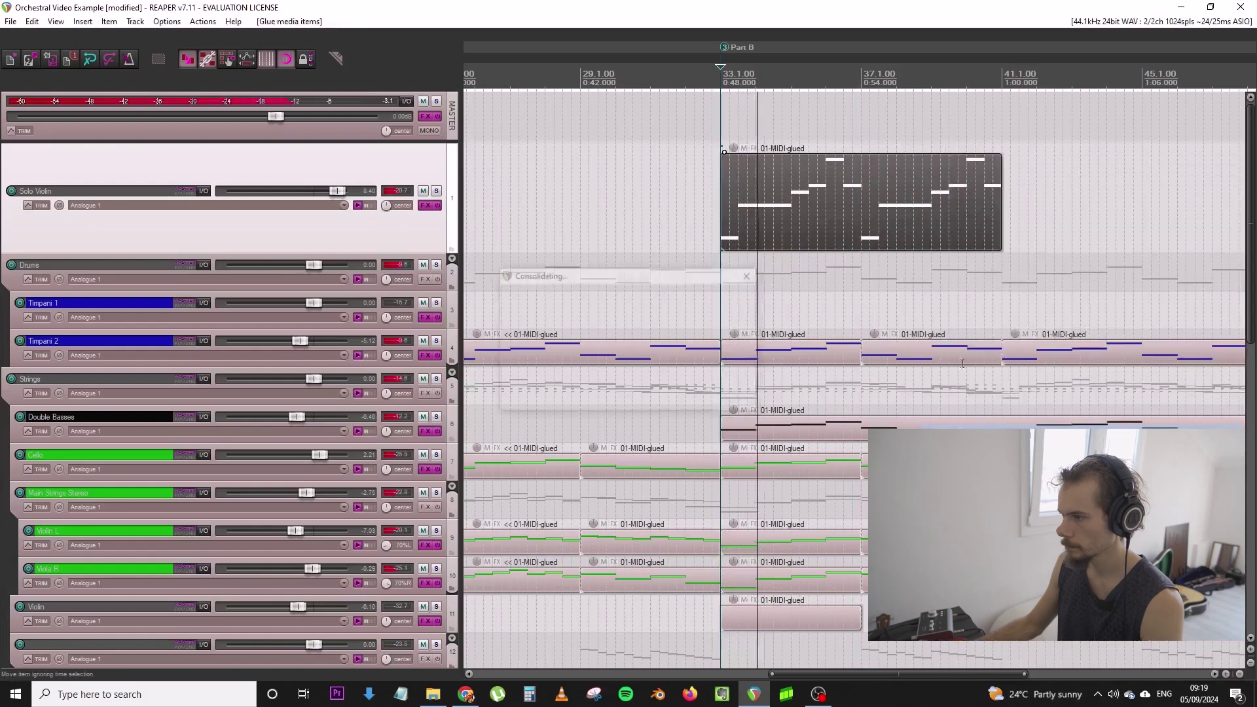
scroll(929, 301, "down", 4)
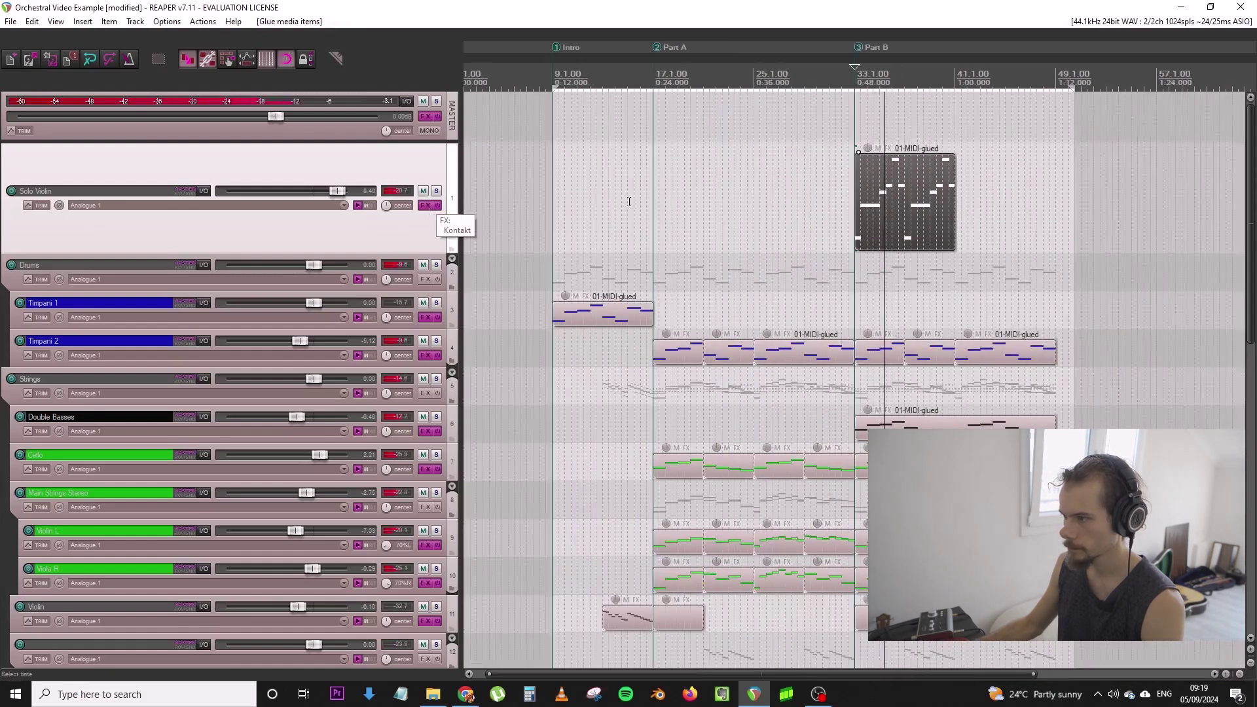
In the glued Solo Violin item, raise the bar 37 note to D#5 and delete all notes from 37.3 onward
double_click(928, 199)
scroll(738, 256, "up", 3)
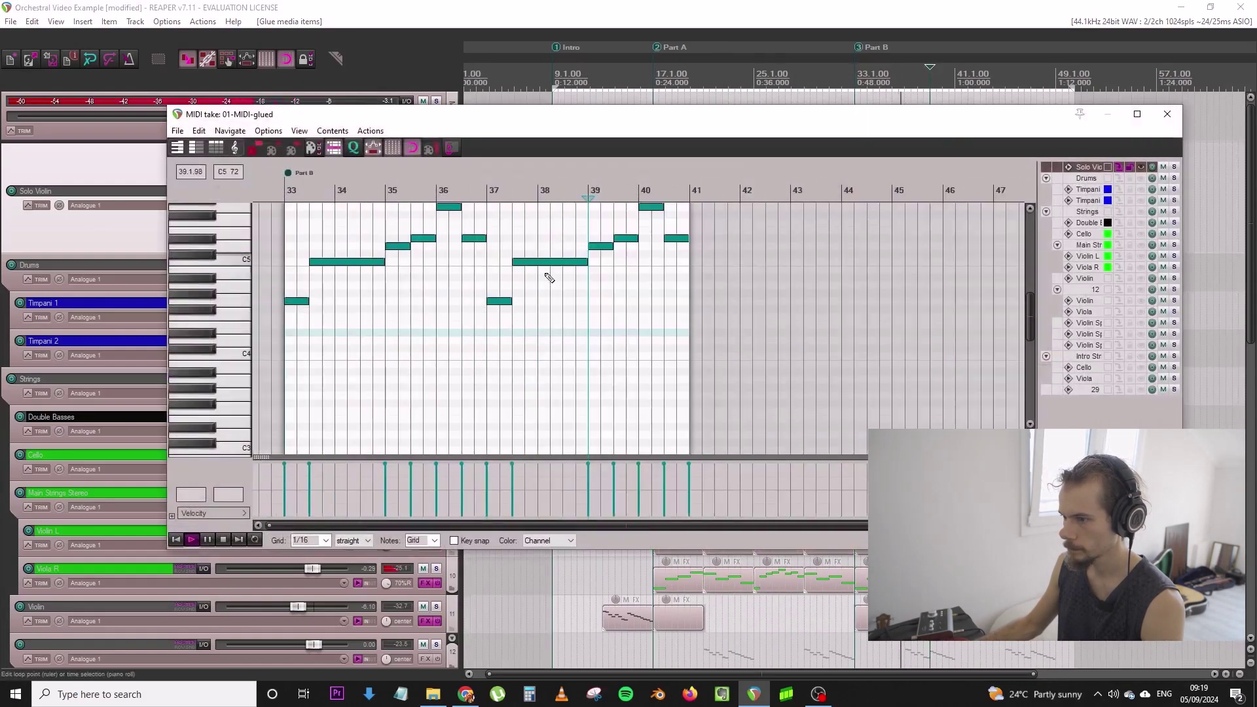
left_click_drag(505, 305, 501, 241)
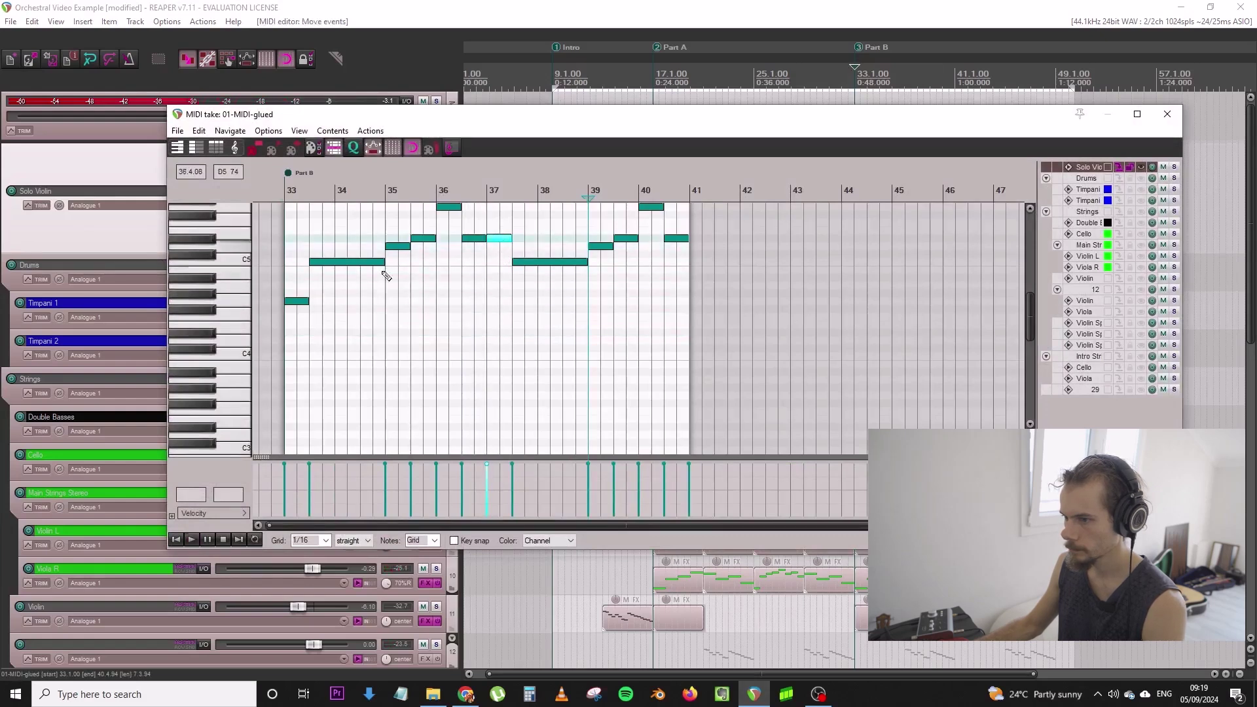
scroll(452, 308, "up", 3)
left_click_drag(538, 363, 705, 231)
key("Delete")
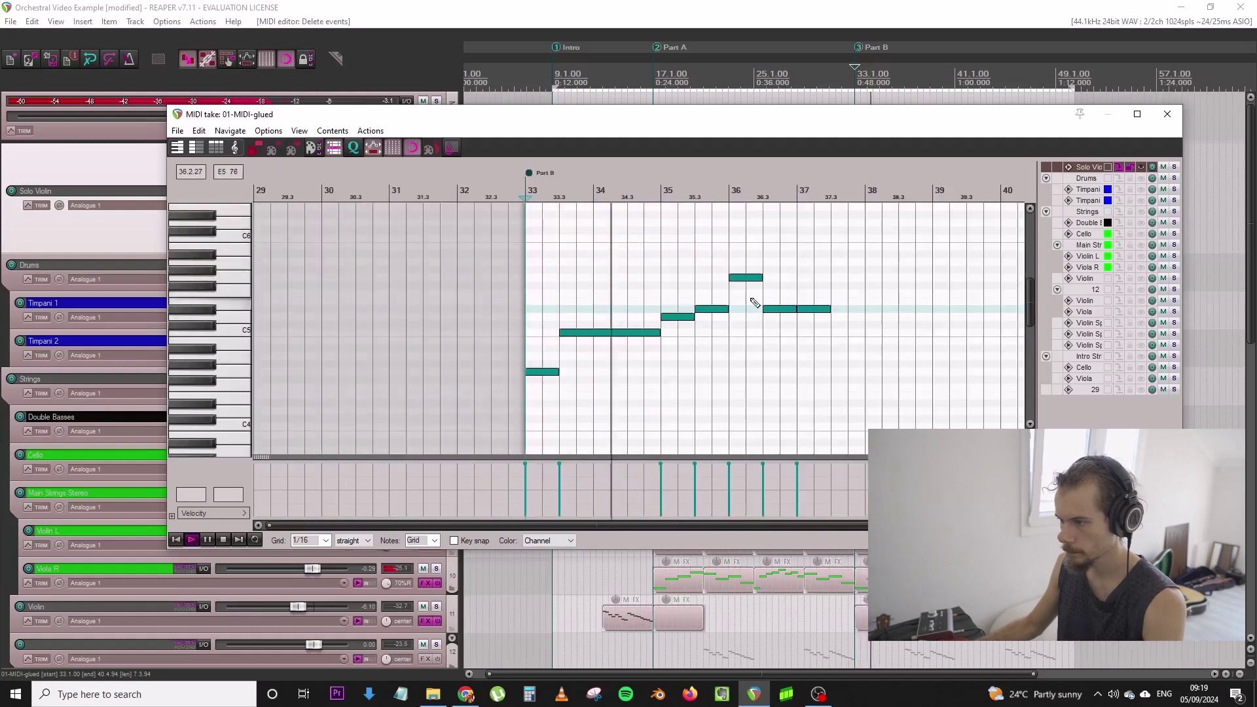
scroll(755, 302, "down", 2)
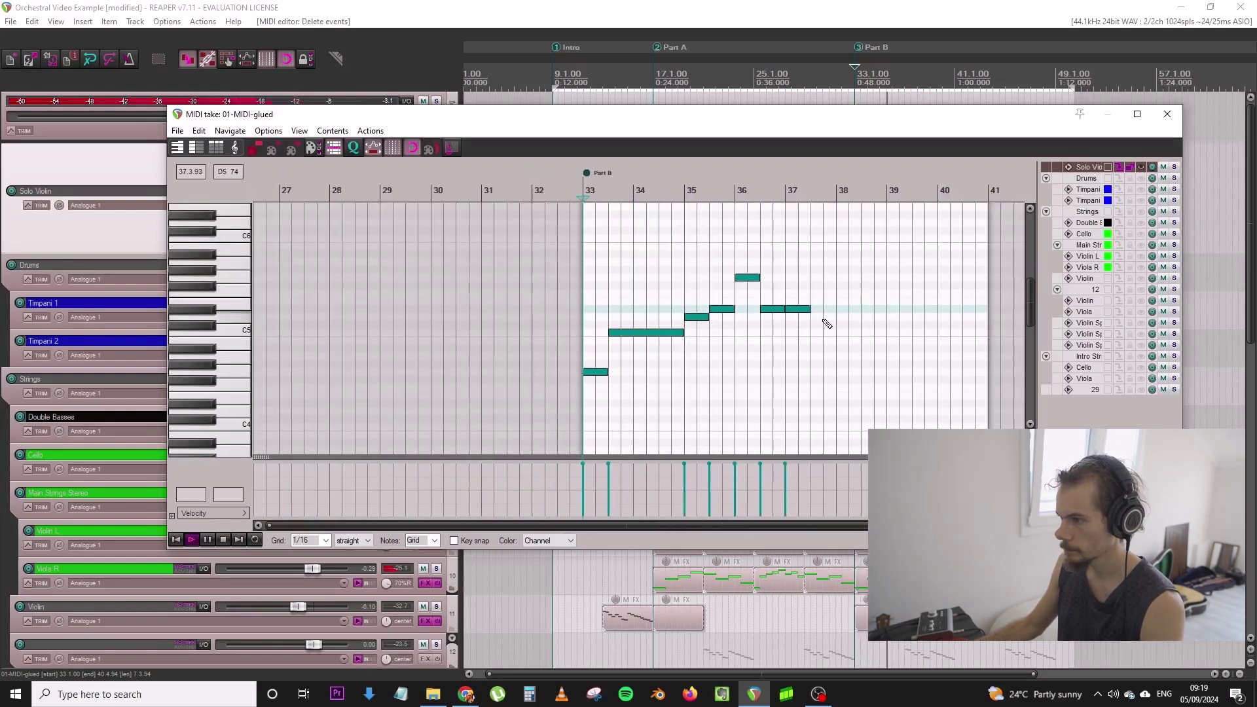
Raise the bar 37 note to A#5 and continue with half-bar notes G5, F5, D#5, D#5, F5, D5, C5 up to bar 41
key("space")
left_click_drag(800, 310, 804, 255)
left_click_drag(806, 254, 956, 319)
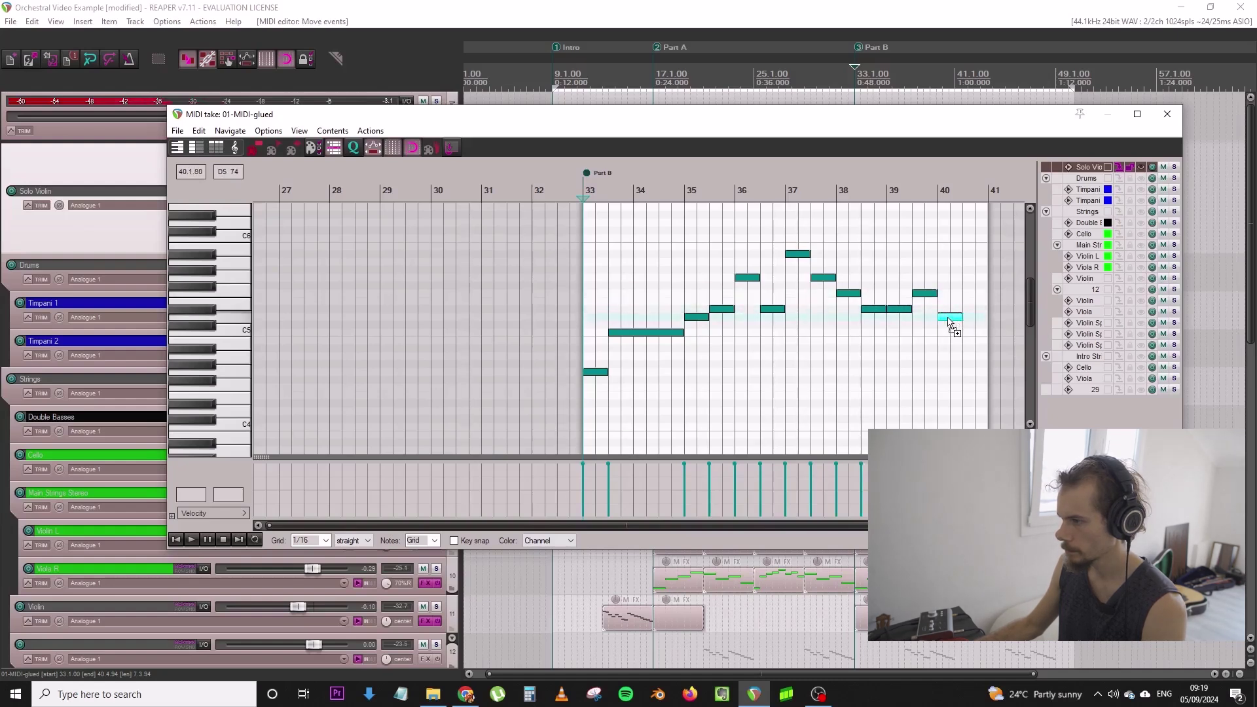
left_click_drag(951, 322, 975, 338)
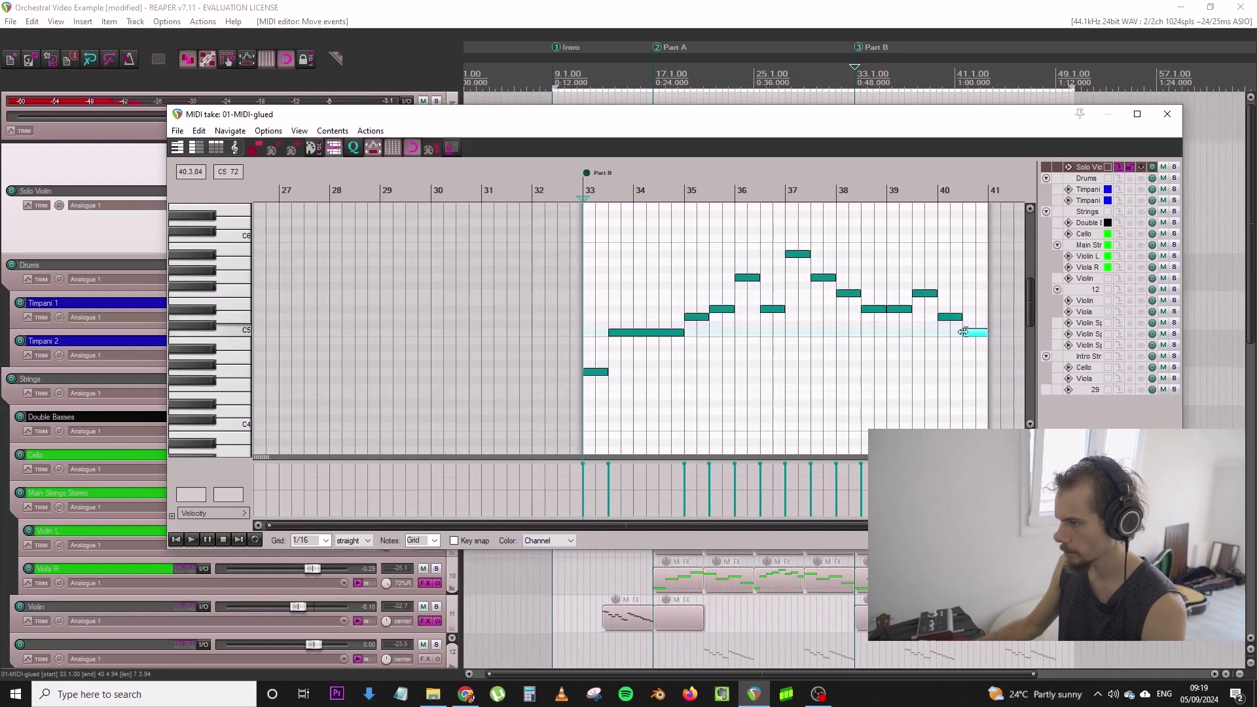
left_click(1167, 114)
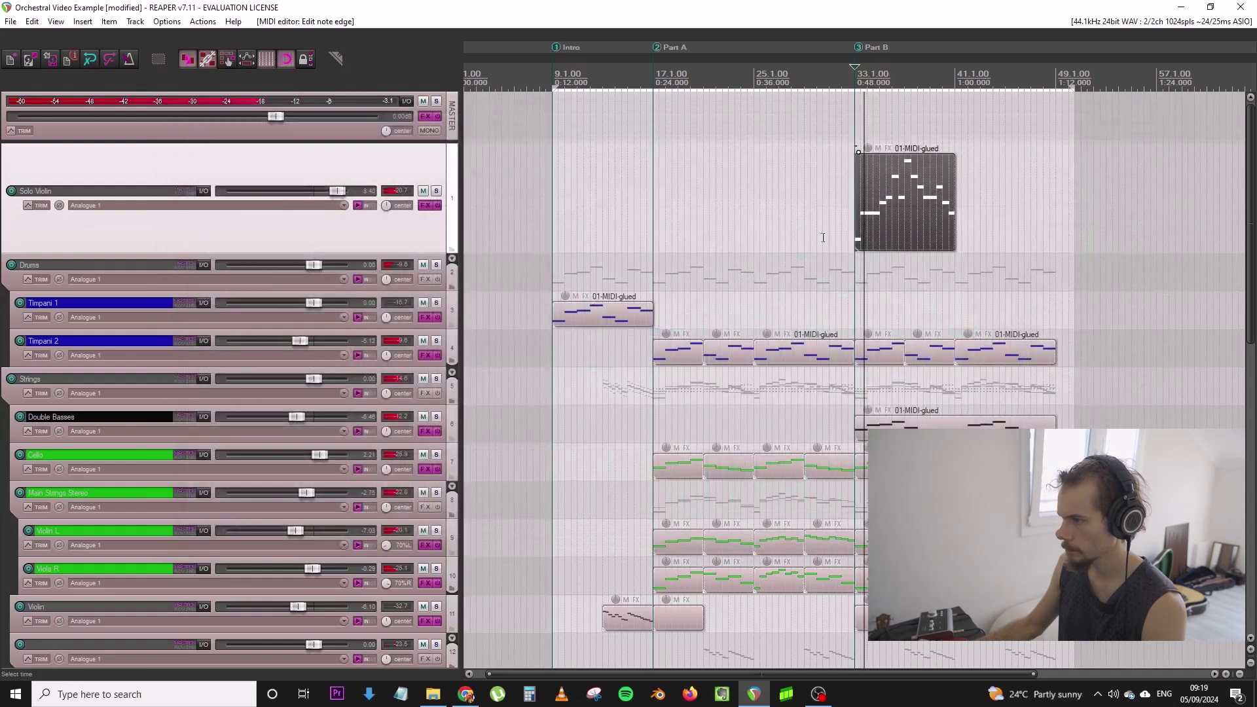
Solo the Solo Violin track and add the ValhallaVintageVerb reverb to its effects chain
left_click(436, 190)
left_click(430, 205)
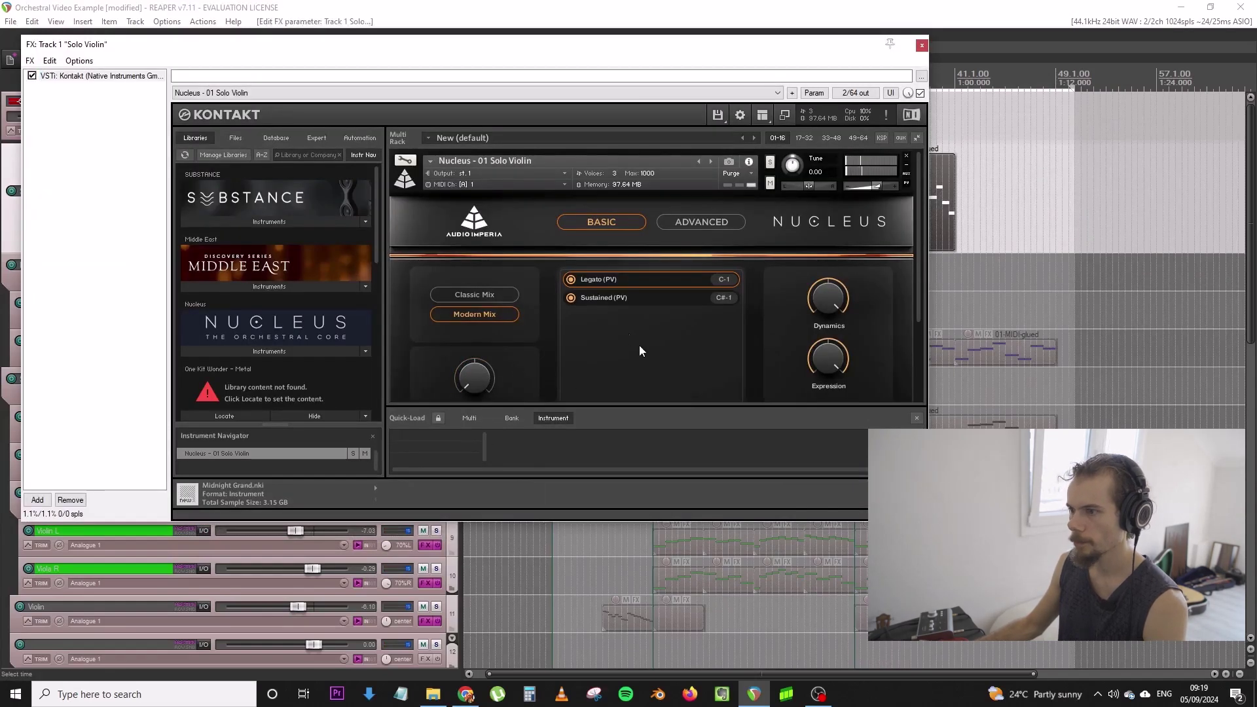
double_click(103, 172)
type("valhall")
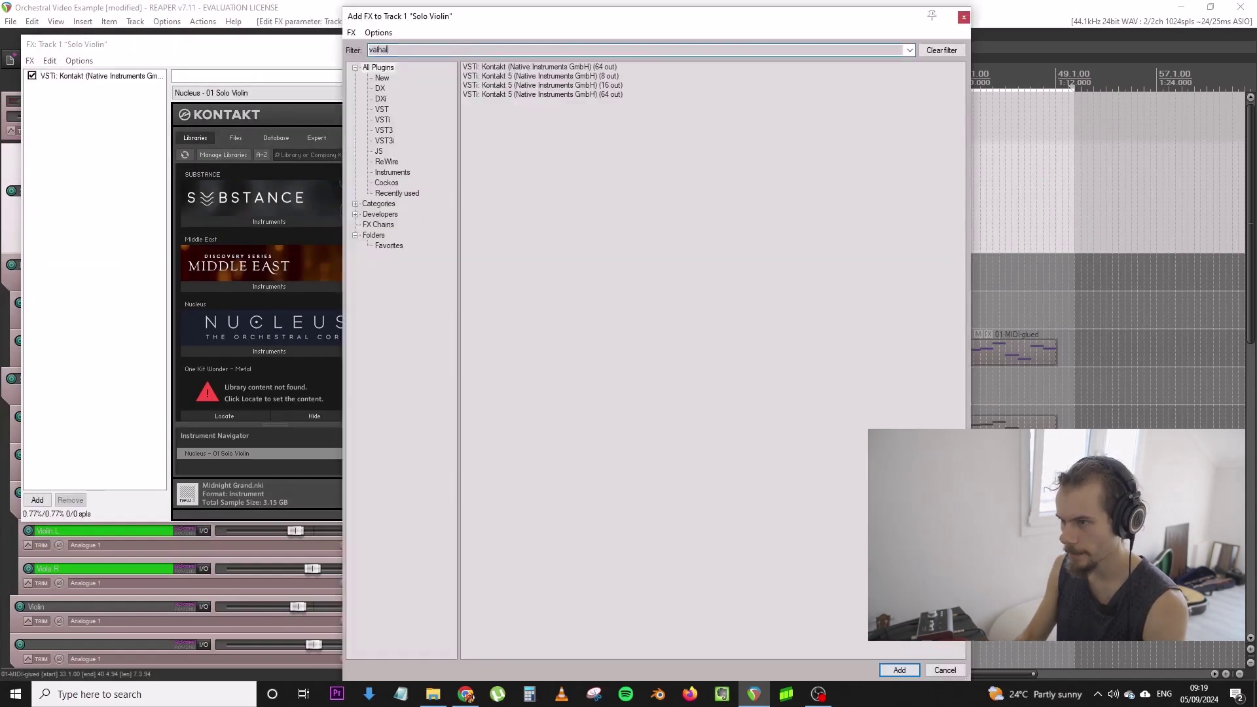
type("a")
double_click(513, 115)
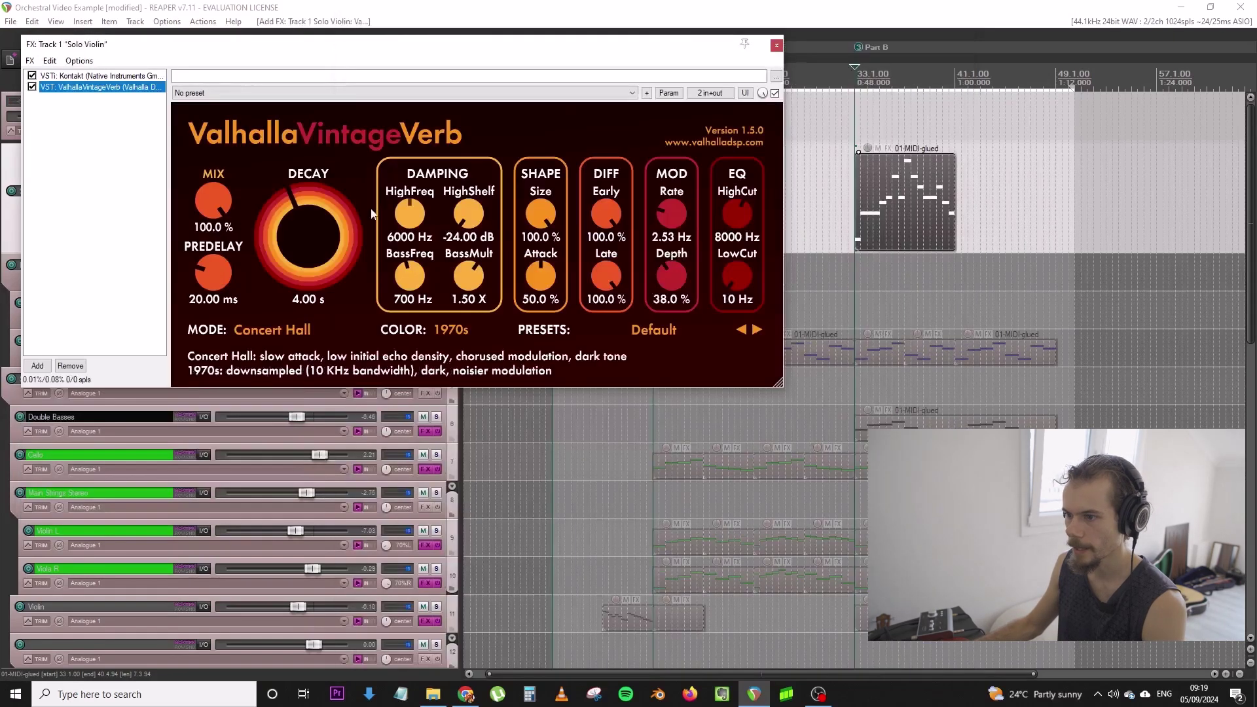
Load the reverb's Tyrell Hall preset and set the mix to 29.6% and the decay to 1.80 s
left_click(653, 329)
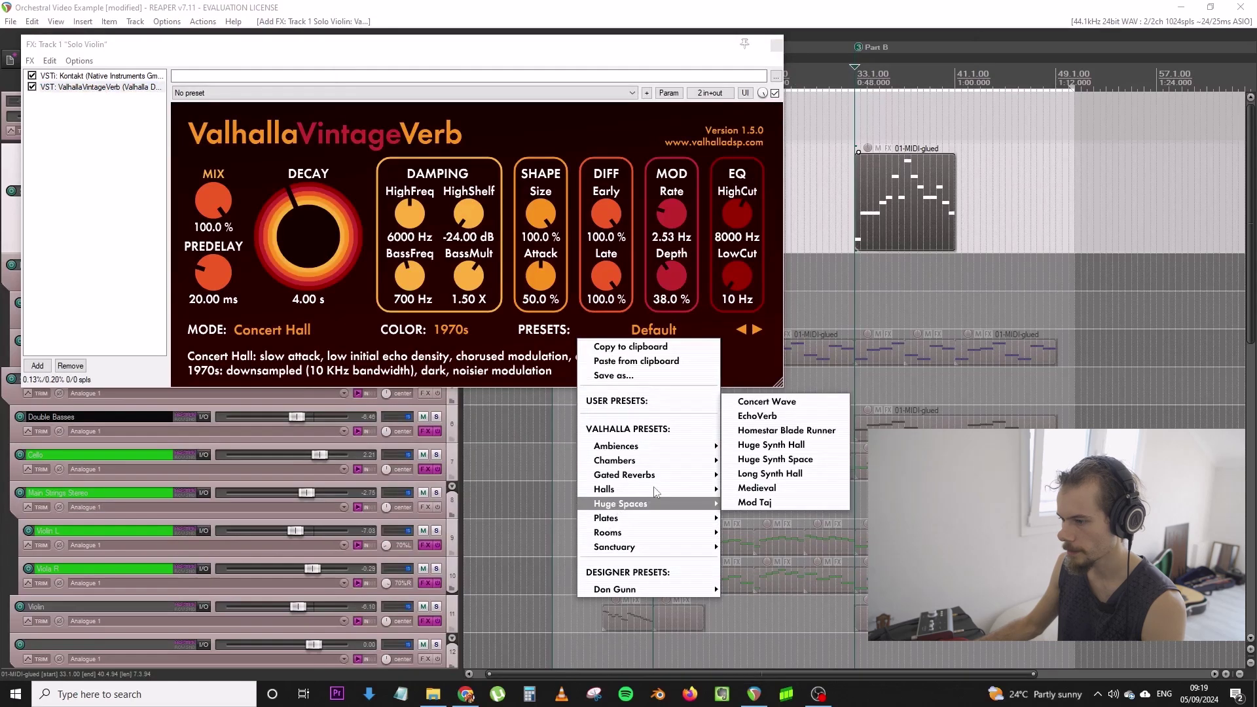
mouse_move(653, 494)
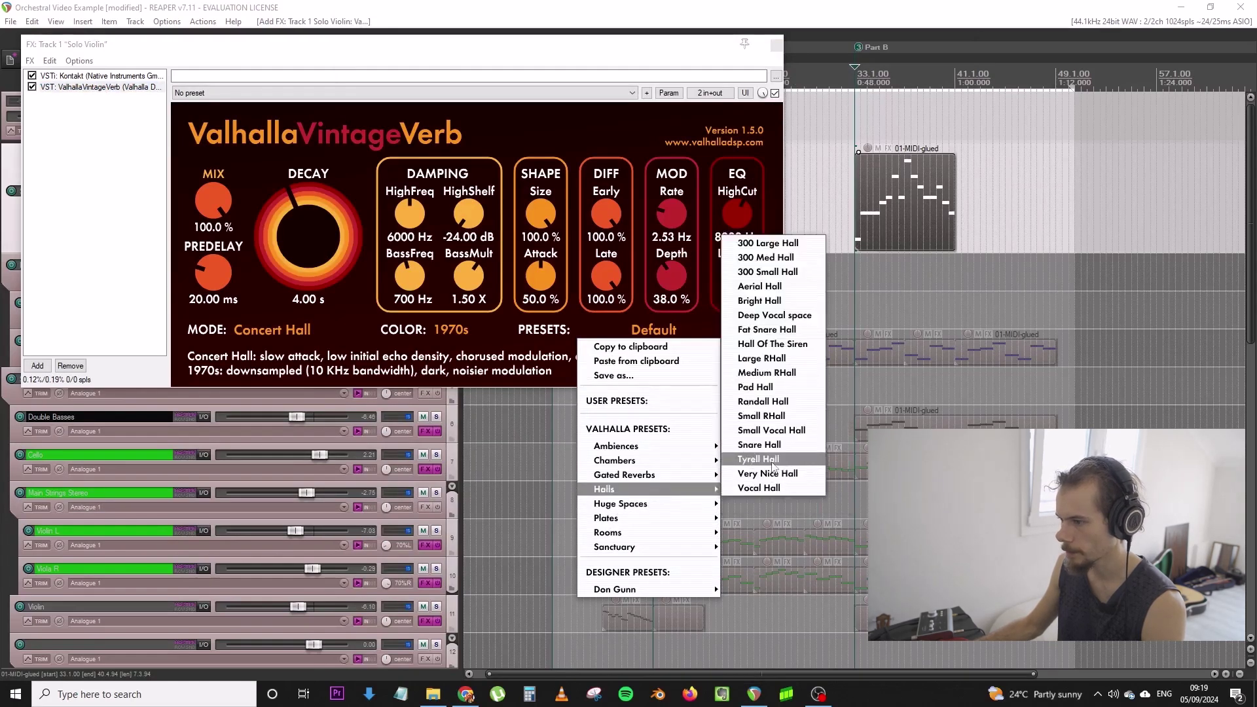
left_click(756, 459)
left_click_drag(237, 207, 241, 332)
left_click_drag(315, 243, 312, 291)
Try the reverb's 1980s color mode and restore the 1970s color
left_click(455, 331)
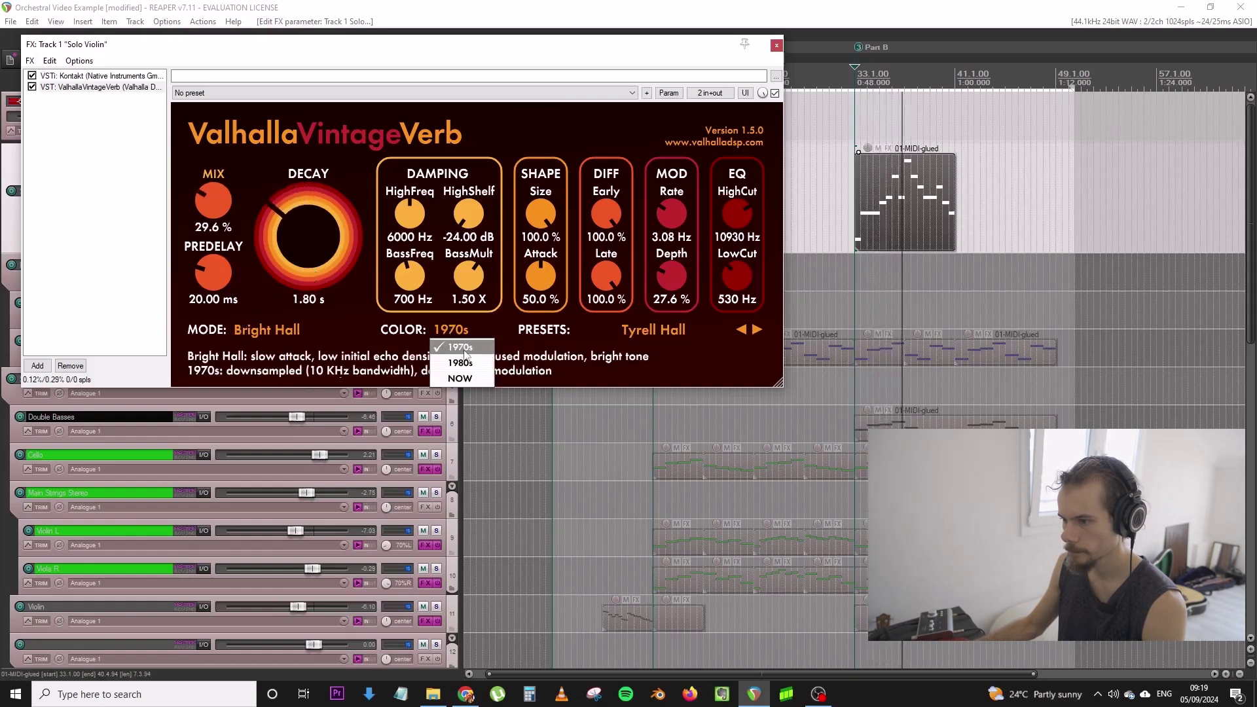
left_click(461, 362)
left_click(460, 335)
left_click(481, 346)
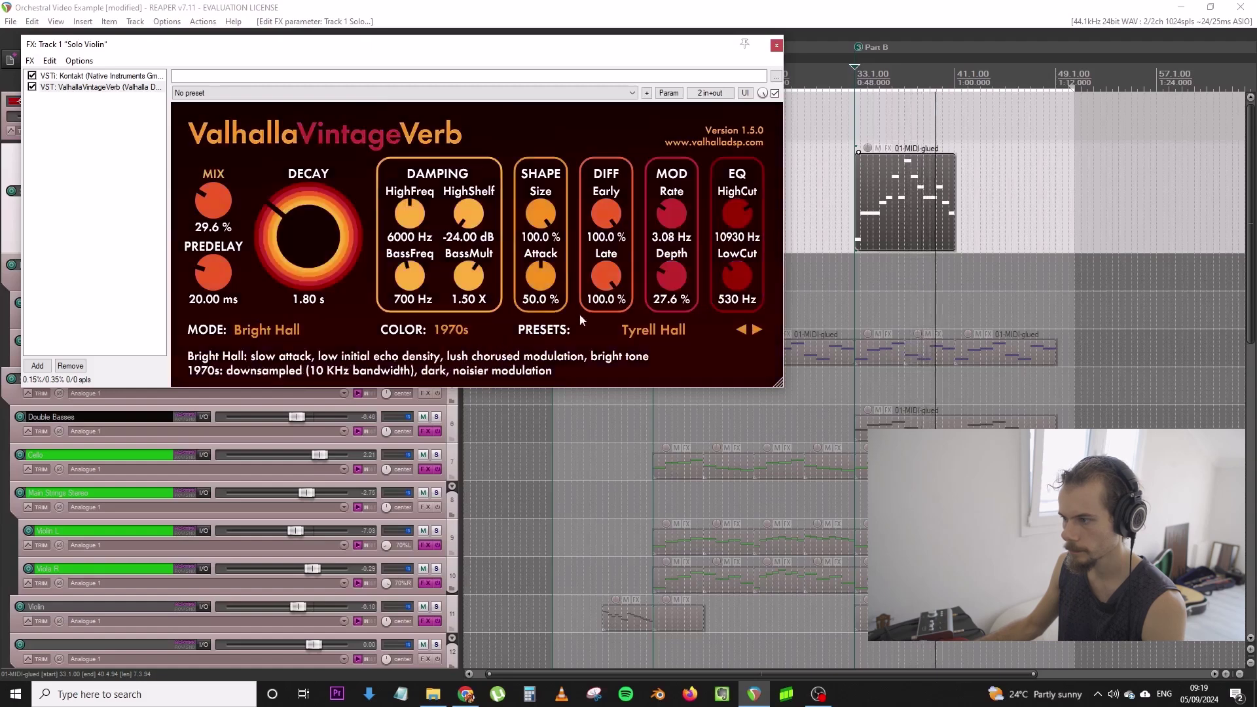
Lower the reverb's HighCut frequency and close the Solo Violin effects window
left_click_drag(737, 217, 738, 233)
left_click(775, 44)
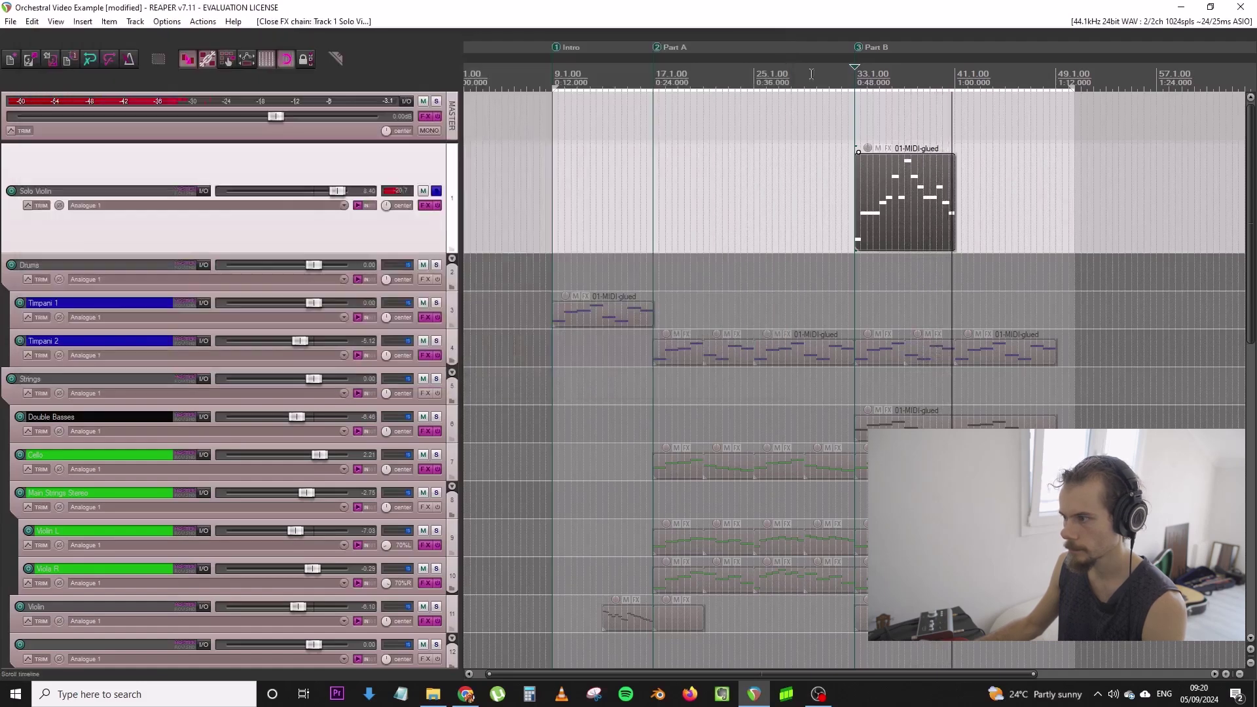
Duplicate the Solo Violin item to bar 41 and lower the copy's bar 43 note to A#4
key("ctrl+d")
double_click(1001, 202)
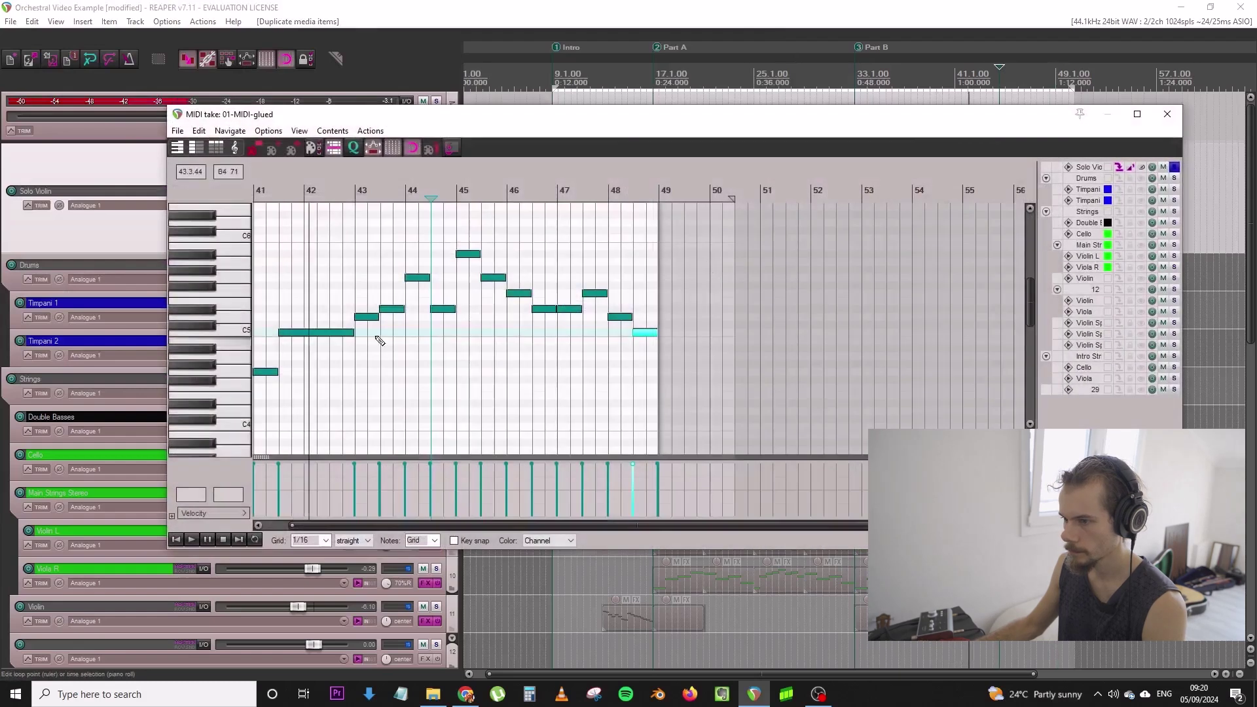
left_click_drag(367, 317, 369, 351)
Quantize all notes in the duplicated item to the grid by position and note end at 100% strength
key("ctrl+q")
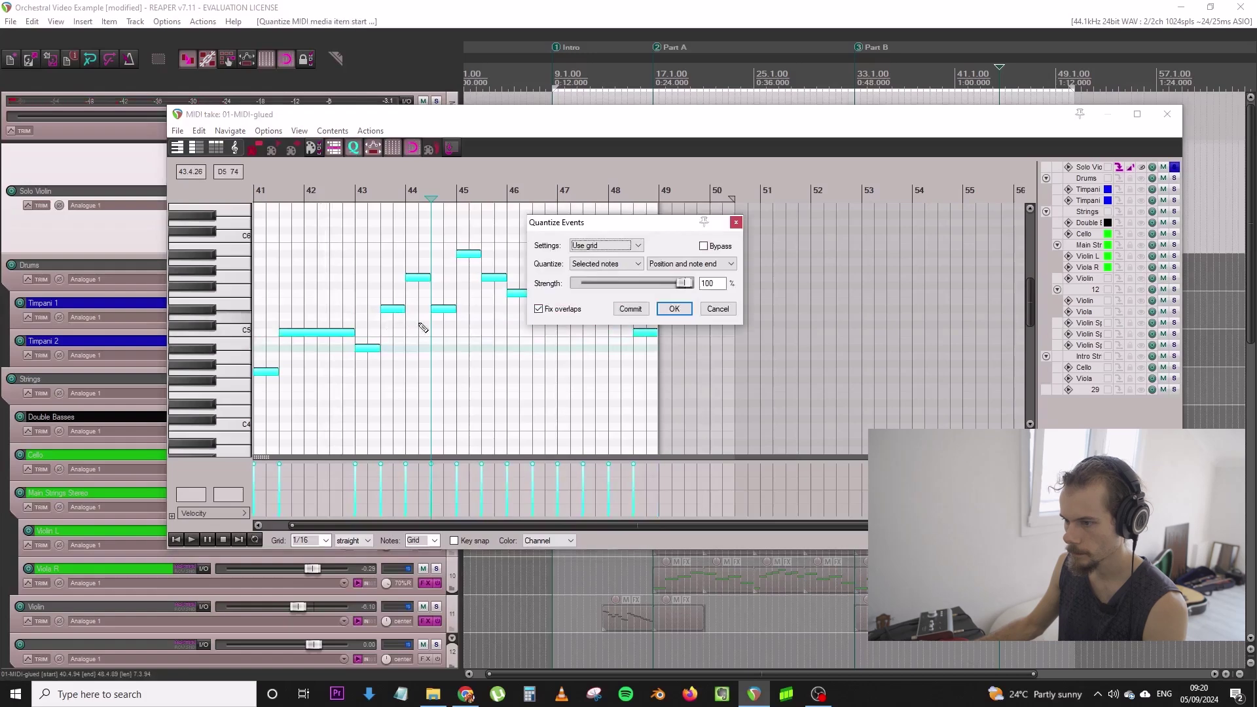
left_click(673, 308)
scroll(514, 350, "up", 3)
left_click(514, 352)
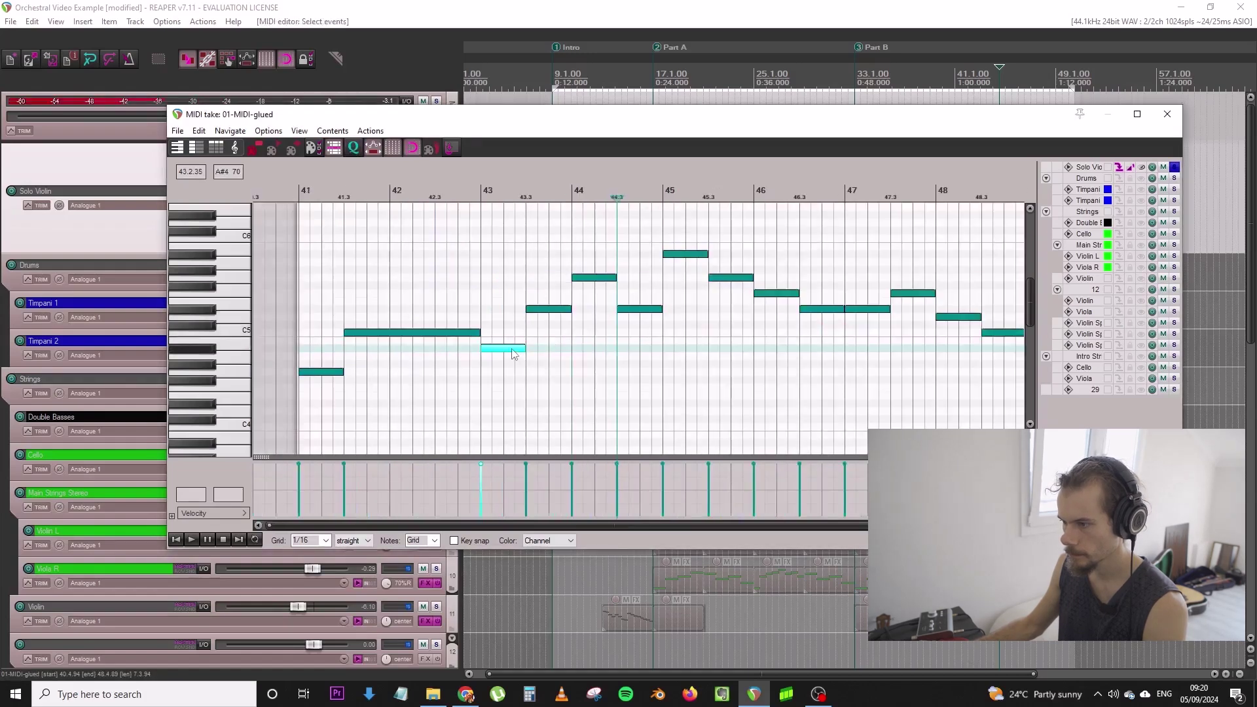
Lower the five notes from bar 43.3 through bar 45.3 to C5, A#4, G4, A#4 and C5
left_click_drag(550, 315, 552, 337)
left_click_drag(596, 282, 594, 350)
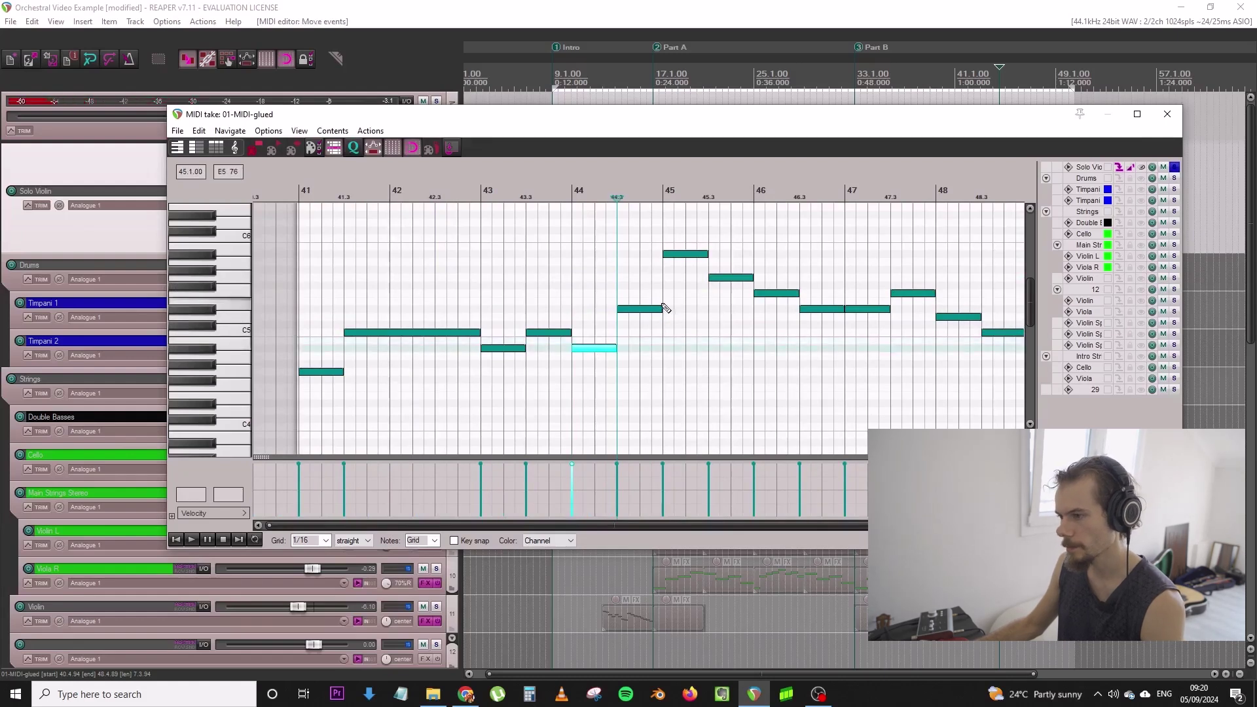
left_click_drag(648, 313, 645, 378)
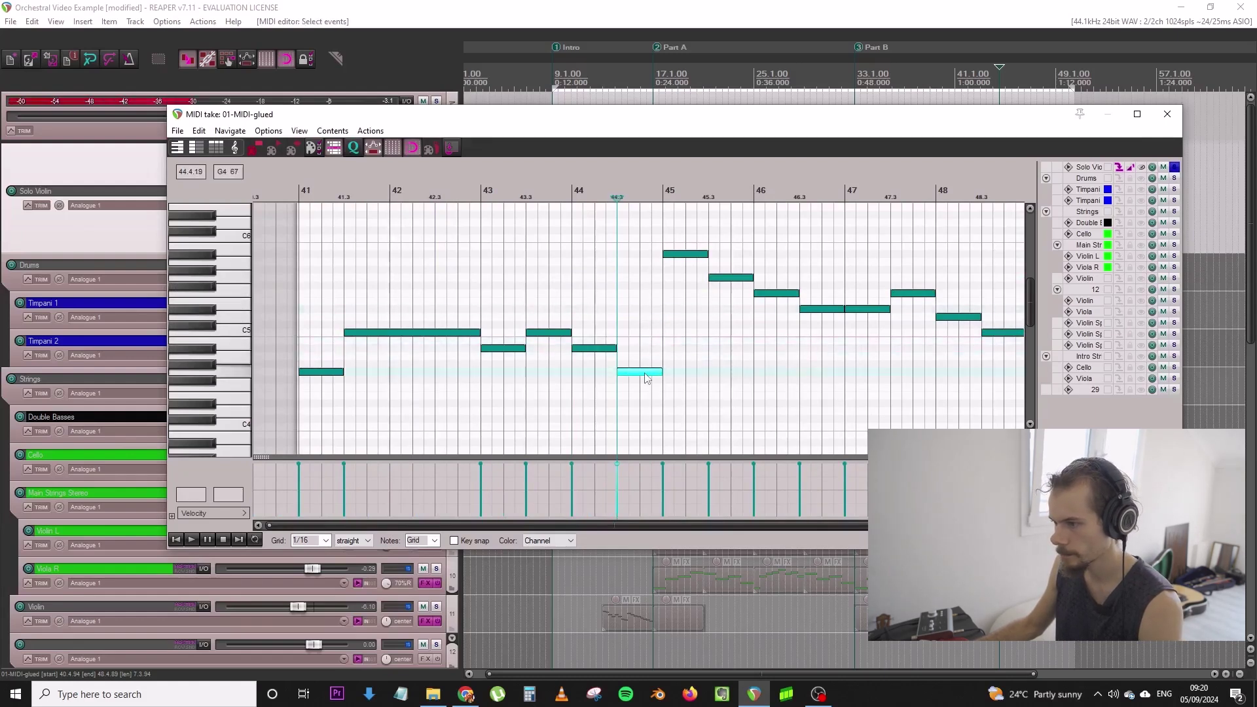
left_click_drag(685, 254, 688, 352)
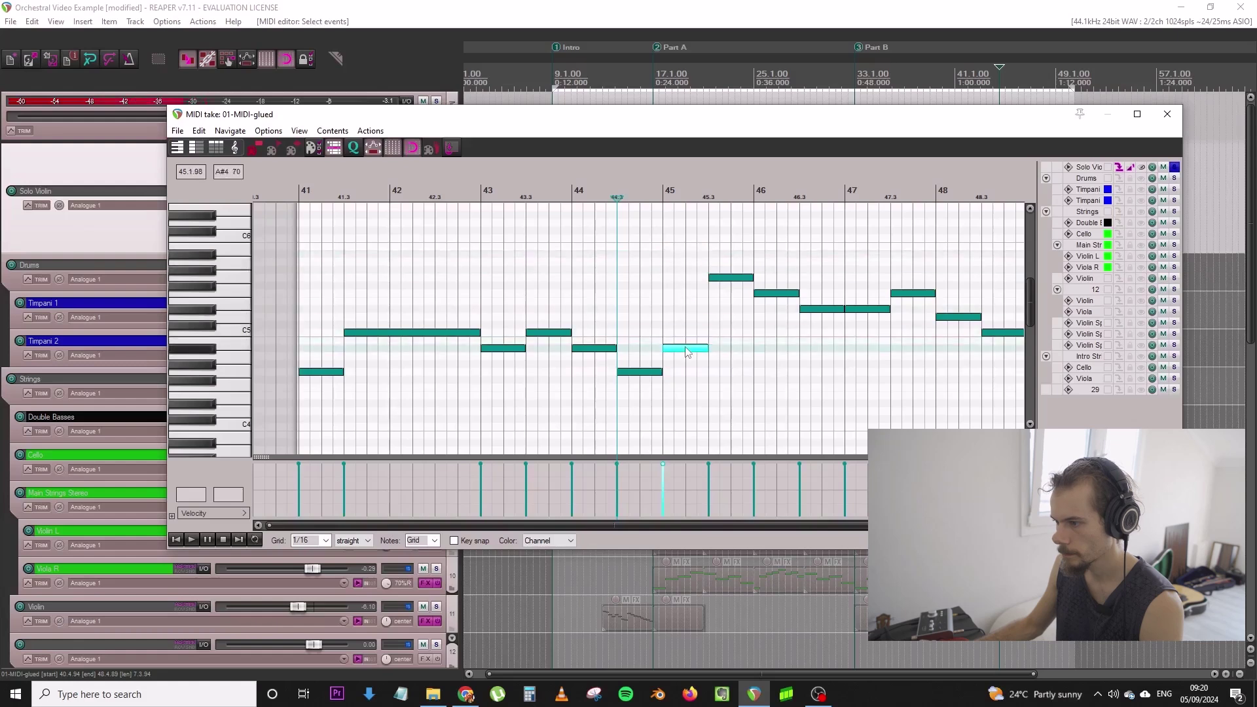
left_click_drag(731, 278, 734, 335)
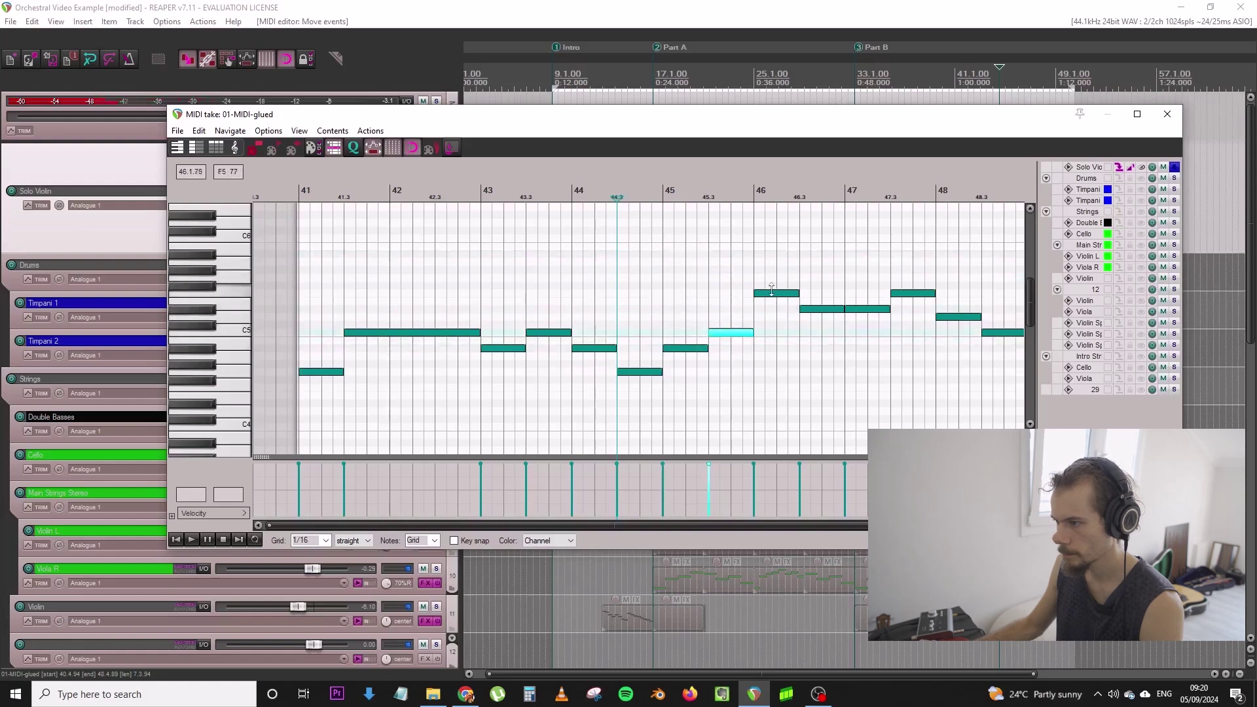
Lower the bar 47 note to D5, raise the last two notes to D#5 and D5, and quantize the edited notes
left_click(817, 311)
left_click_drag(858, 313, 917, 319)
left_click(897, 298)
scroll(905, 300, "down", 2)
key("q")
left_click(690, 309)
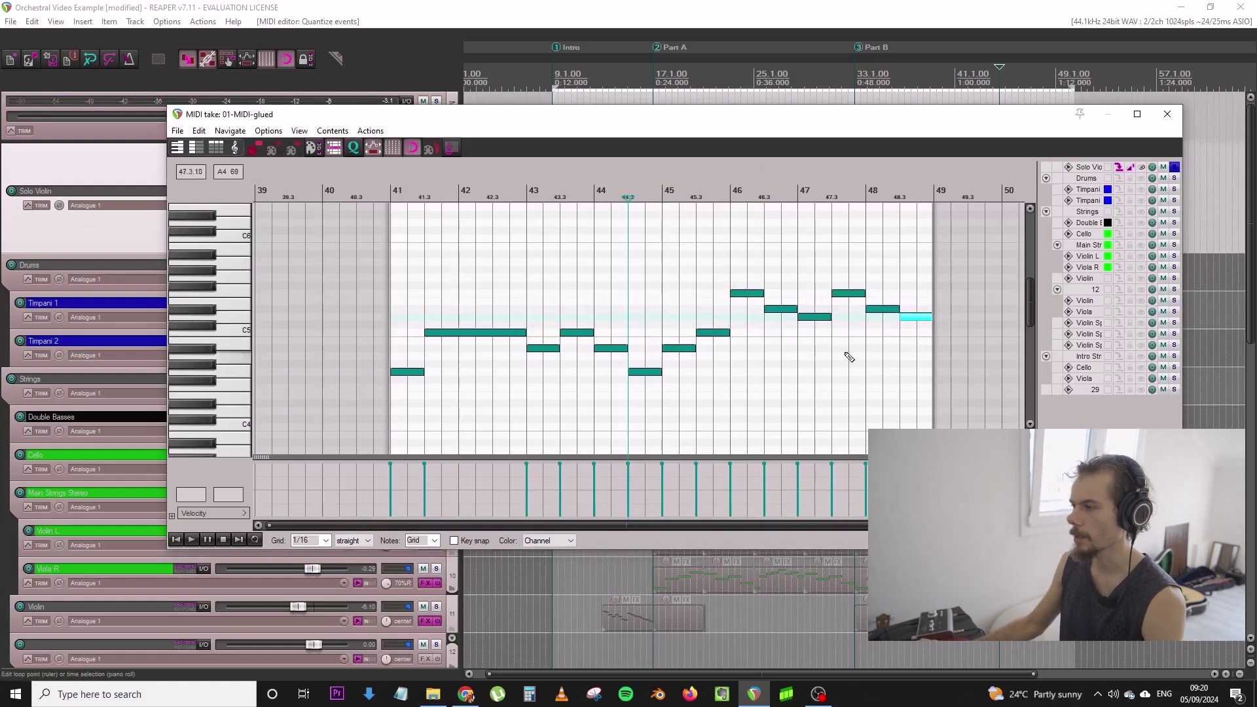
Close the MIDI editor and turn off solo on the Solo Violin track
left_click(1167, 114)
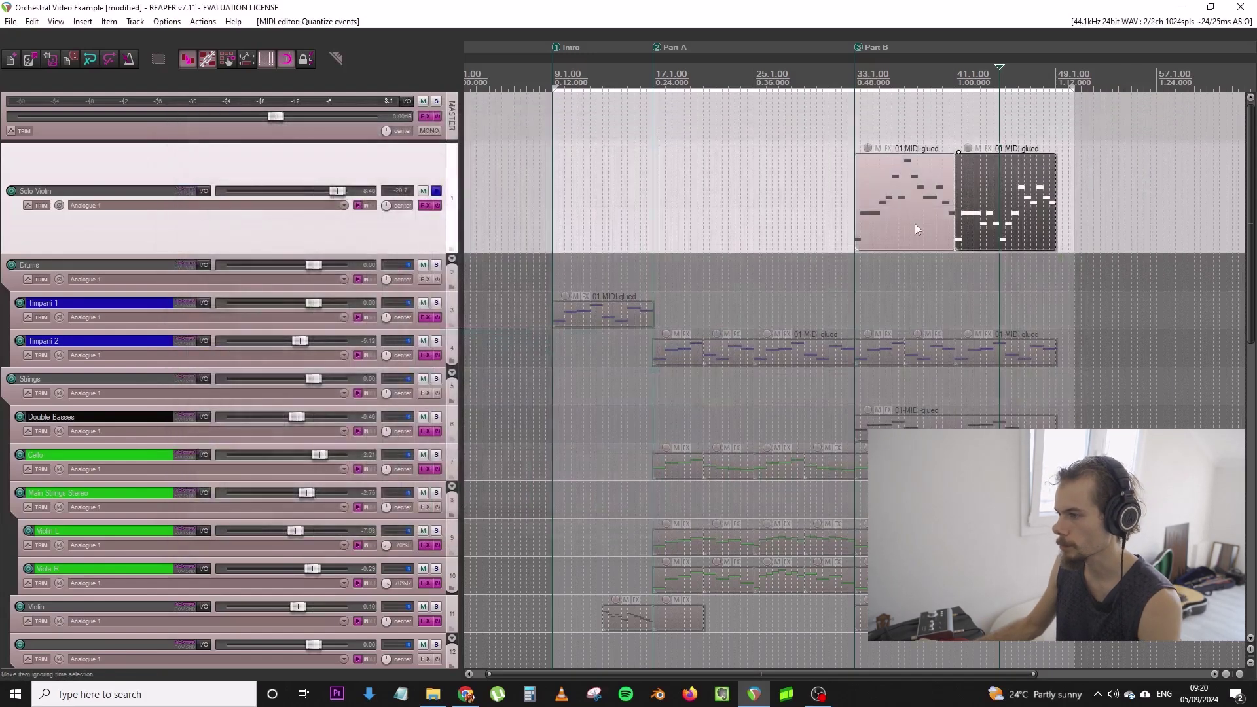
left_click(436, 192)
left_click(10, 22)
left_click(667, 203)
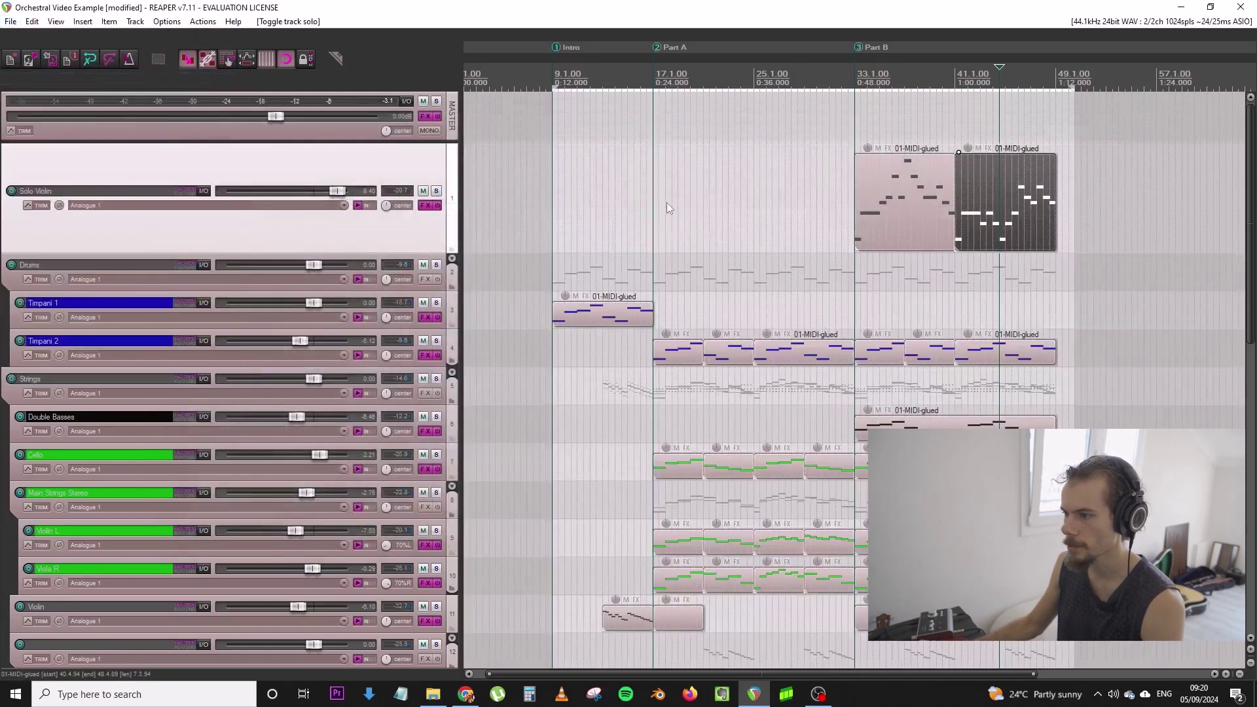
Save the project and start playback from the beginning of the Intro
left_click(557, 234)
scroll(555, 229, "down", 2)
scroll(608, 239, "down", 2)
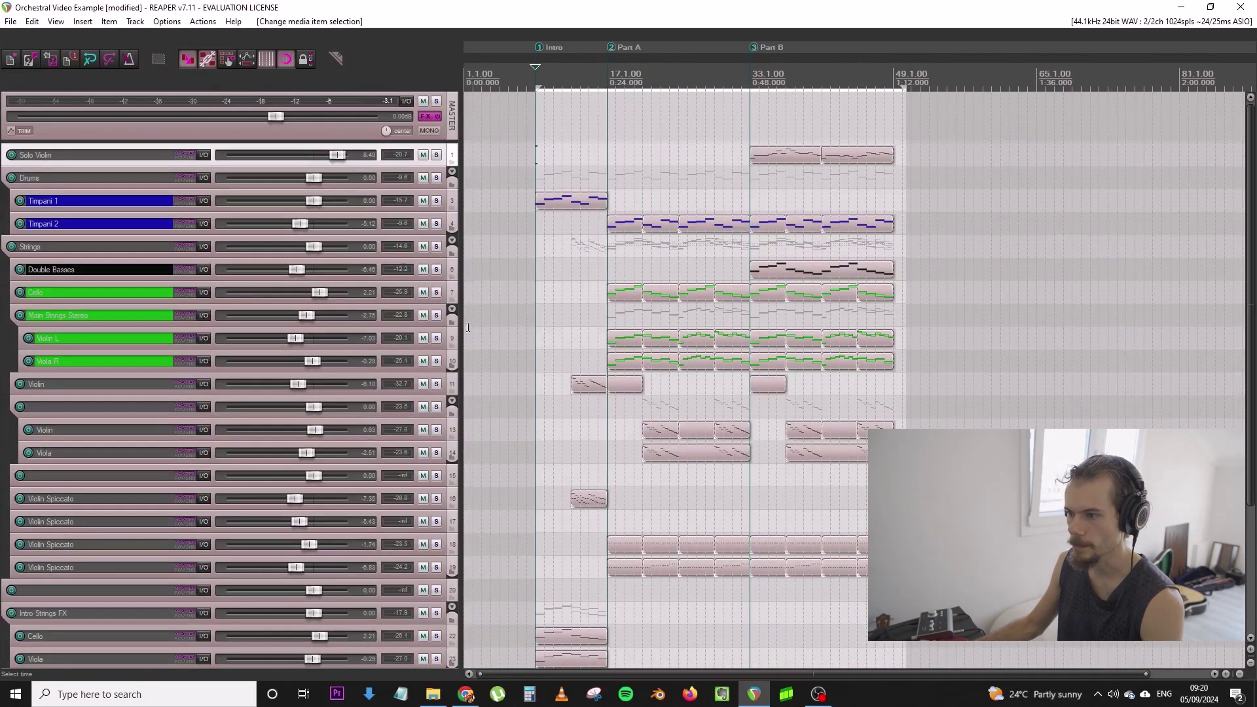
left_click(10, 21)
left_click(805, 294)
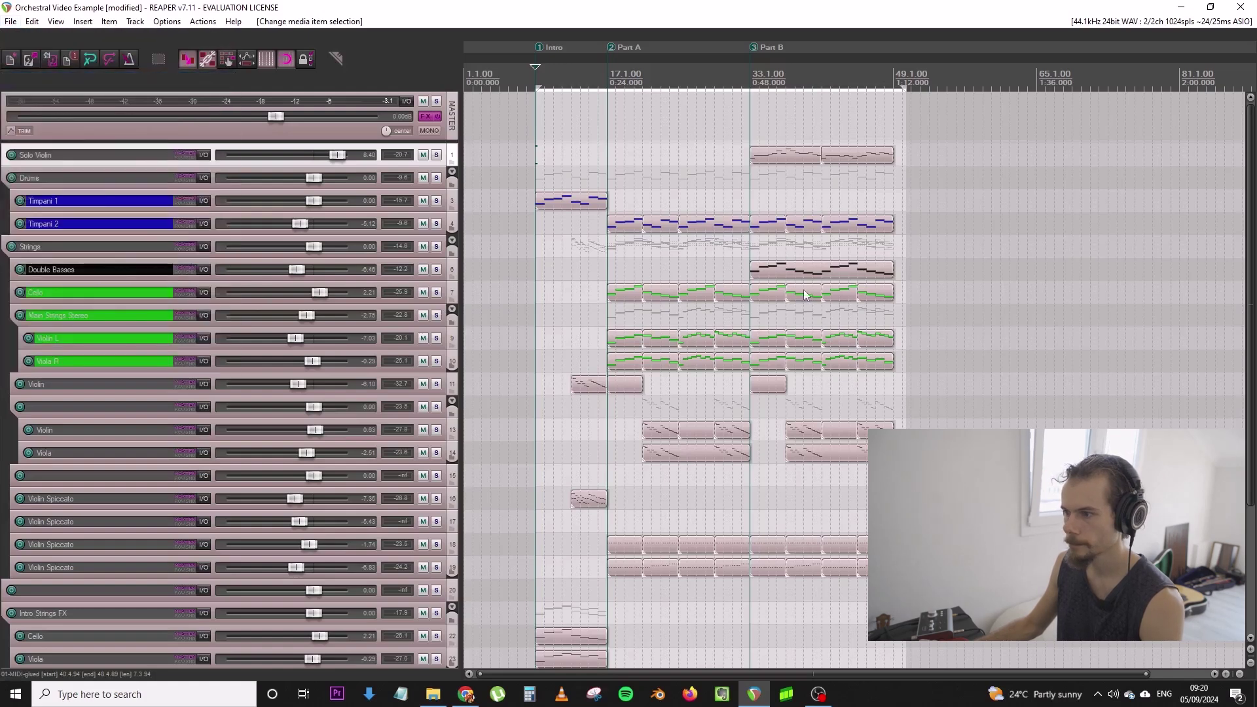
key("space")
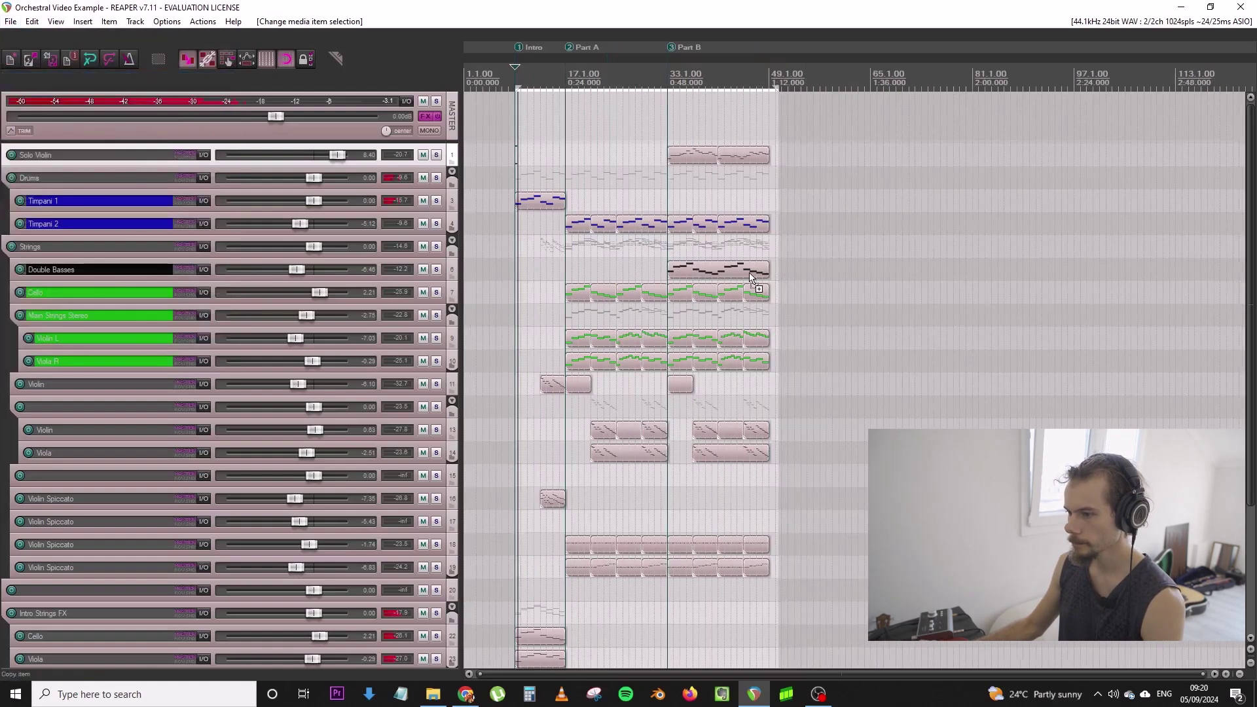
Check the Kontakt instrument on Violin track 11 and audition that track in solo
scroll(756, 278, "down", 2)
double_click(451, 310)
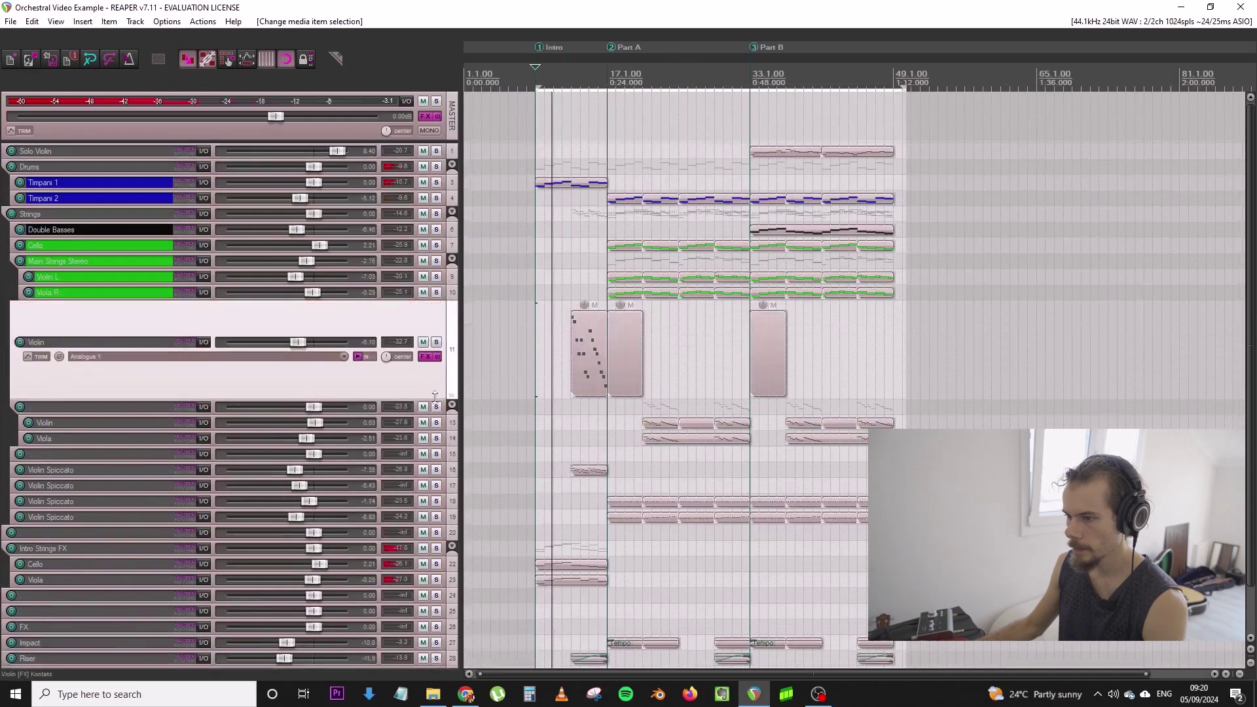
left_click(426, 361)
left_click(922, 46)
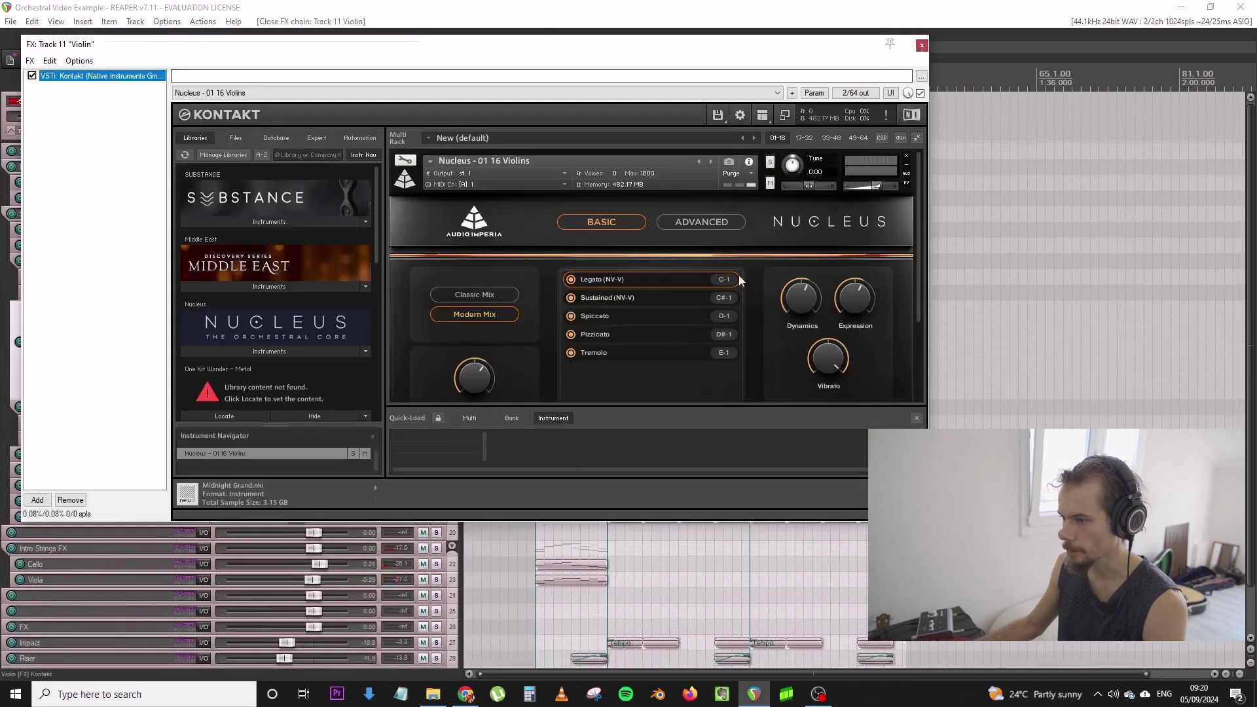
left_click(437, 342)
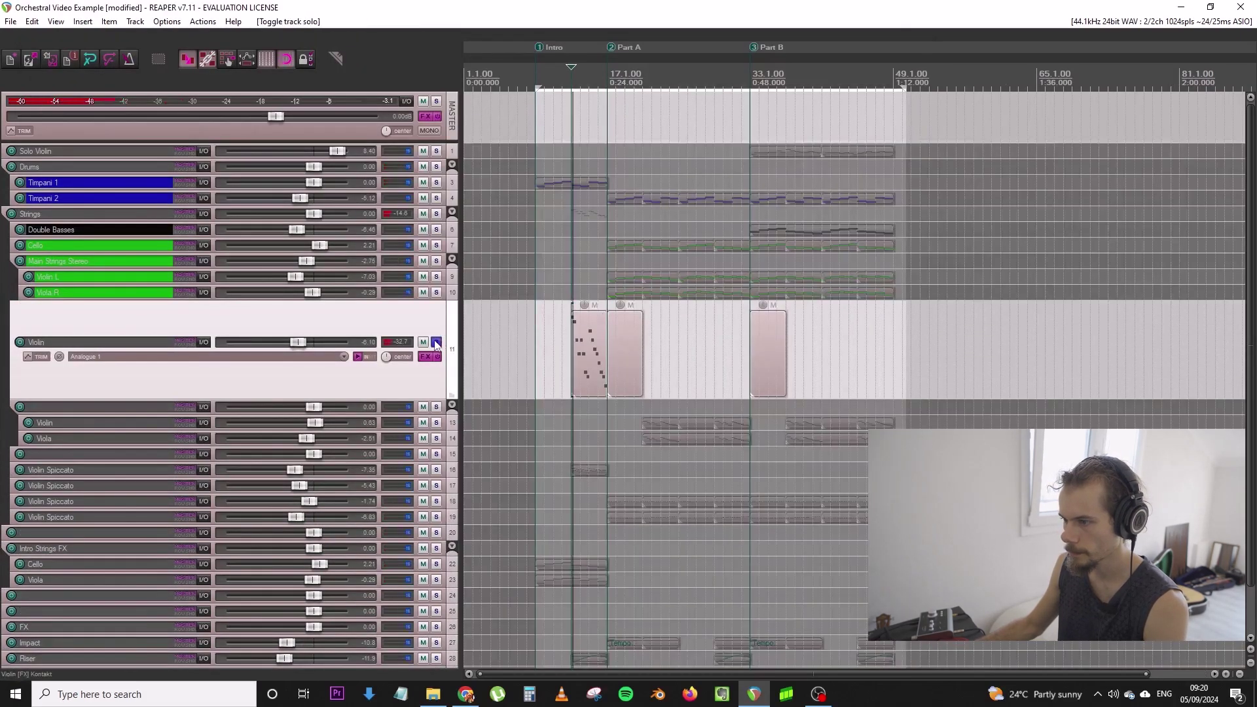
left_click(437, 342)
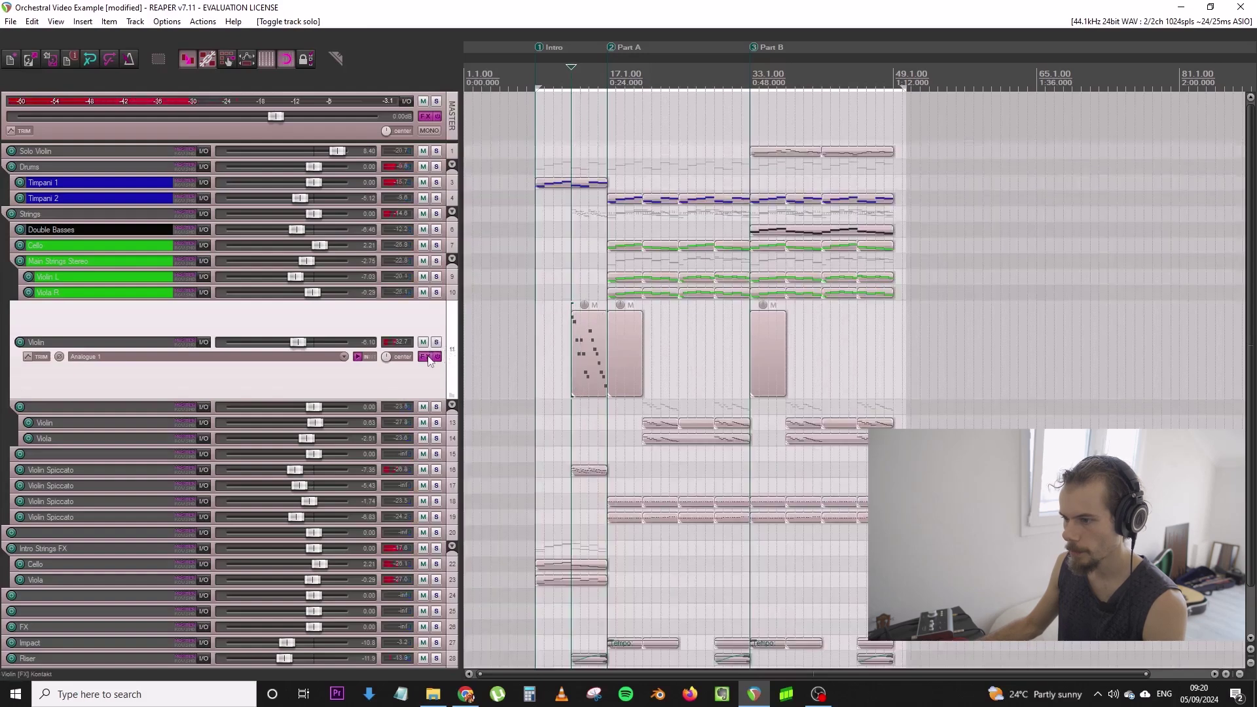
Add the Endless Smile (Dada Life) effect to Violin track 11
left_click(426, 356)
double_click(93, 206)
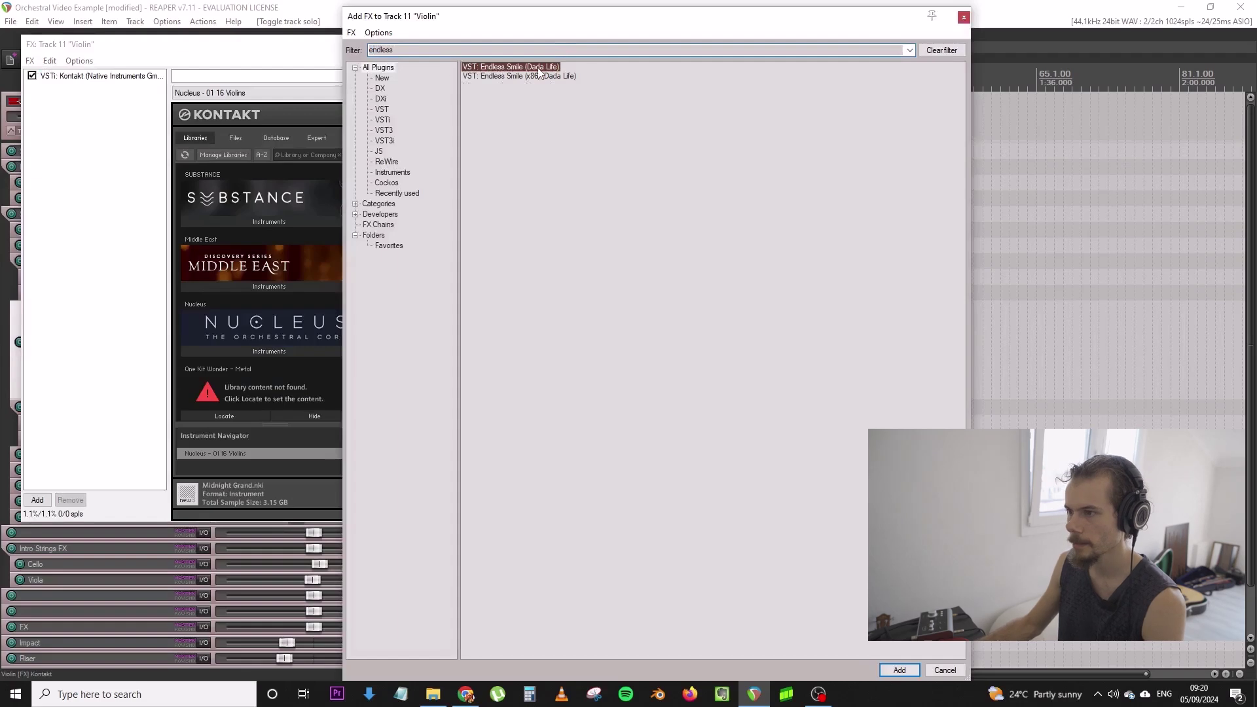
double_click(538, 69)
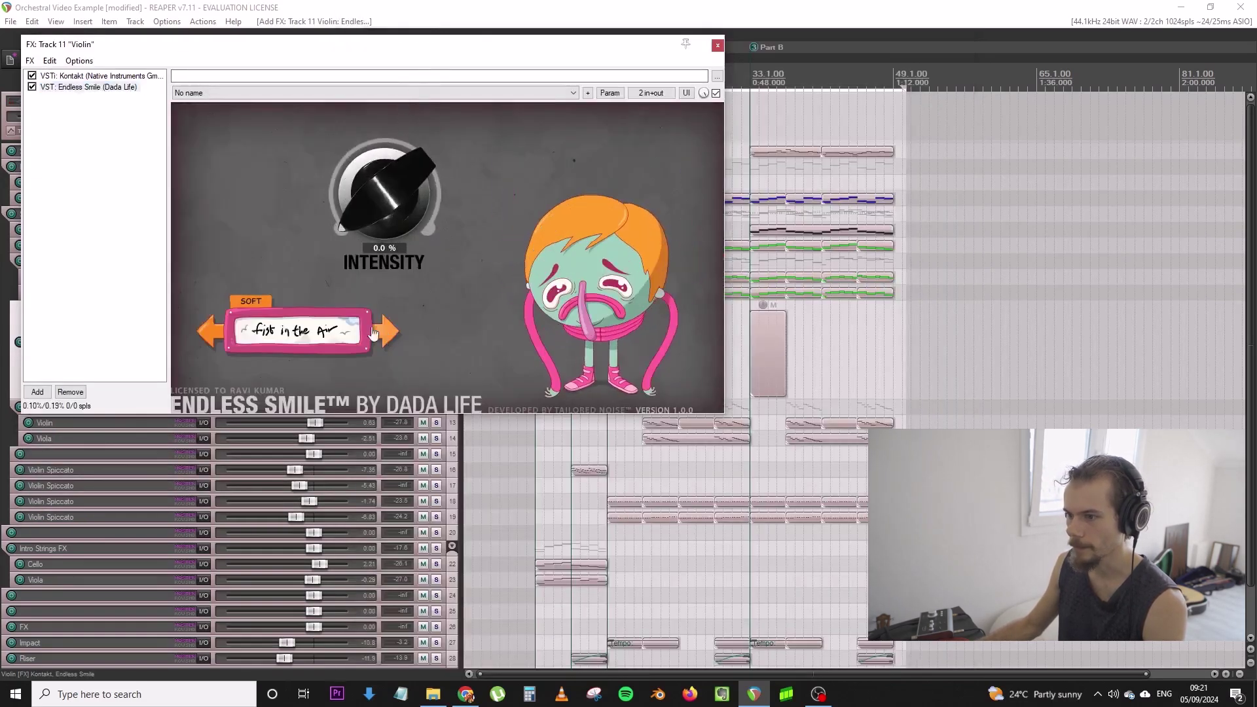
Show a track envelope for the Intensity parameter of Endless Smile and close the effect window
left_click(610, 93)
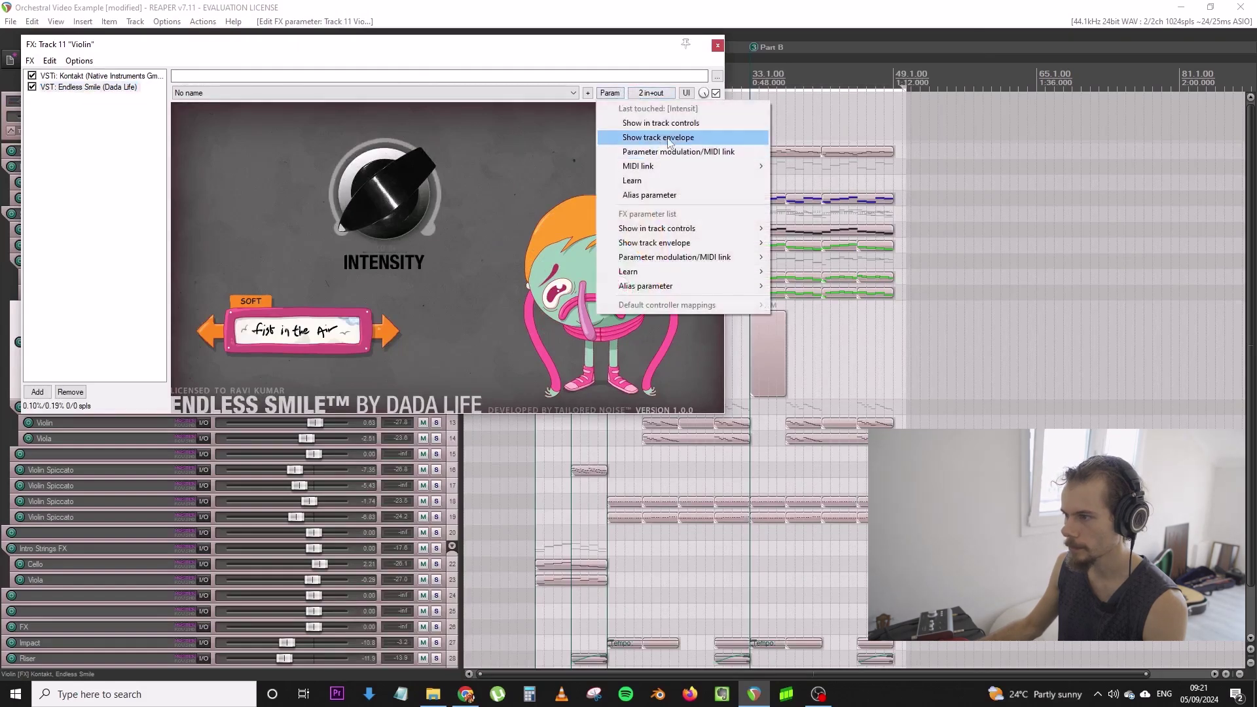
left_click(645, 139)
left_click(715, 45)
Shape the Endless Smile Intensity envelope as a rise from zero at bar 13 to about 0.85 at the start of Part A
scroll(633, 353, "up", 4)
left_click(621, 370)
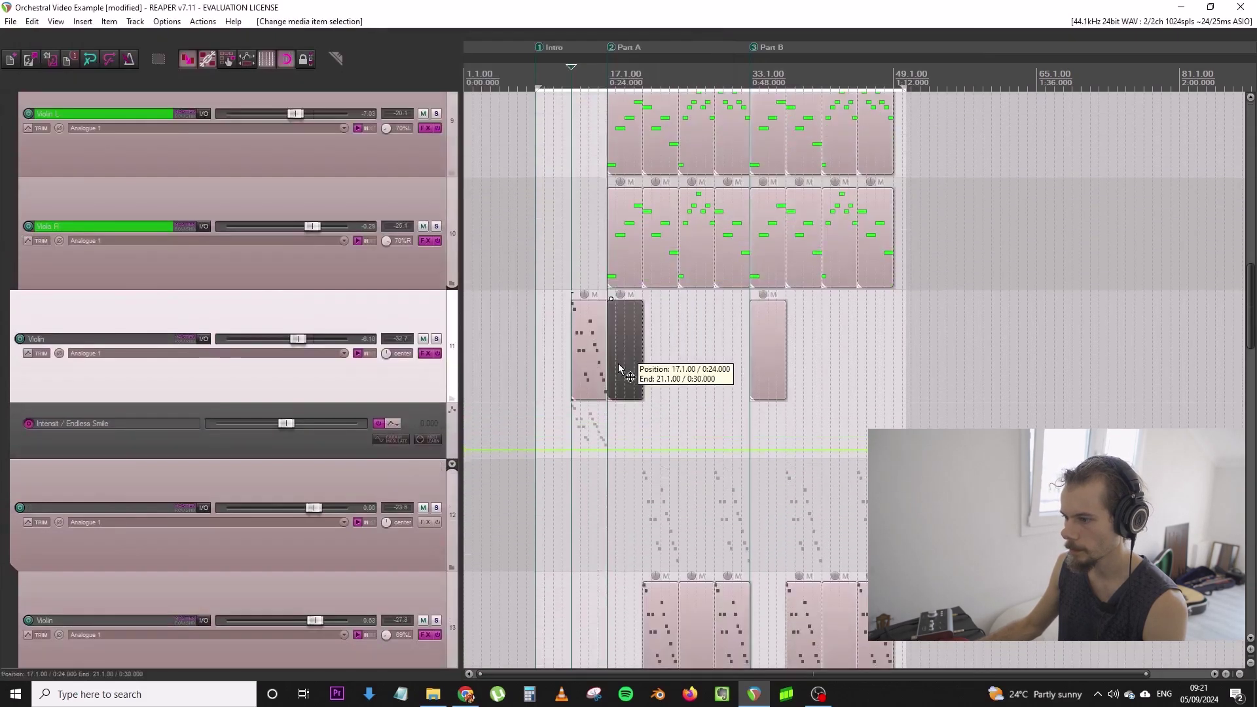
scroll(629, 373, "up", 4)
left_click(730, 449)
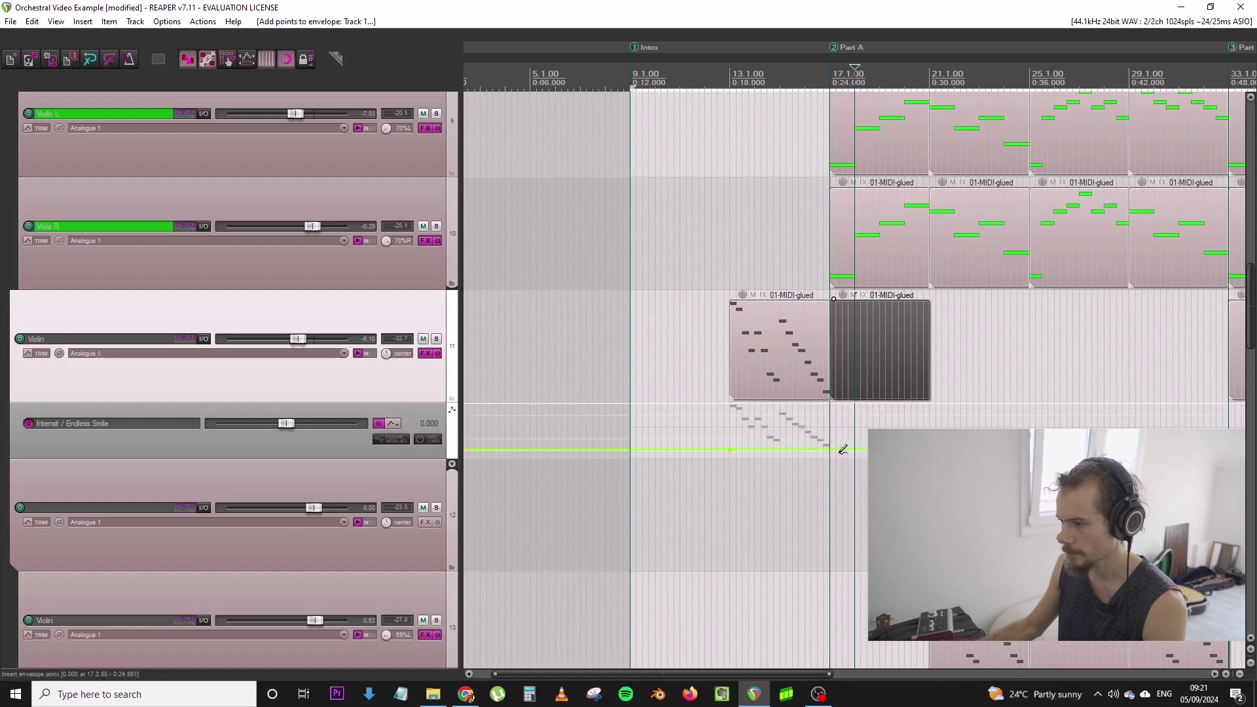
left_click_drag(832, 446, 830, 337)
scroll(844, 346, "down", 4)
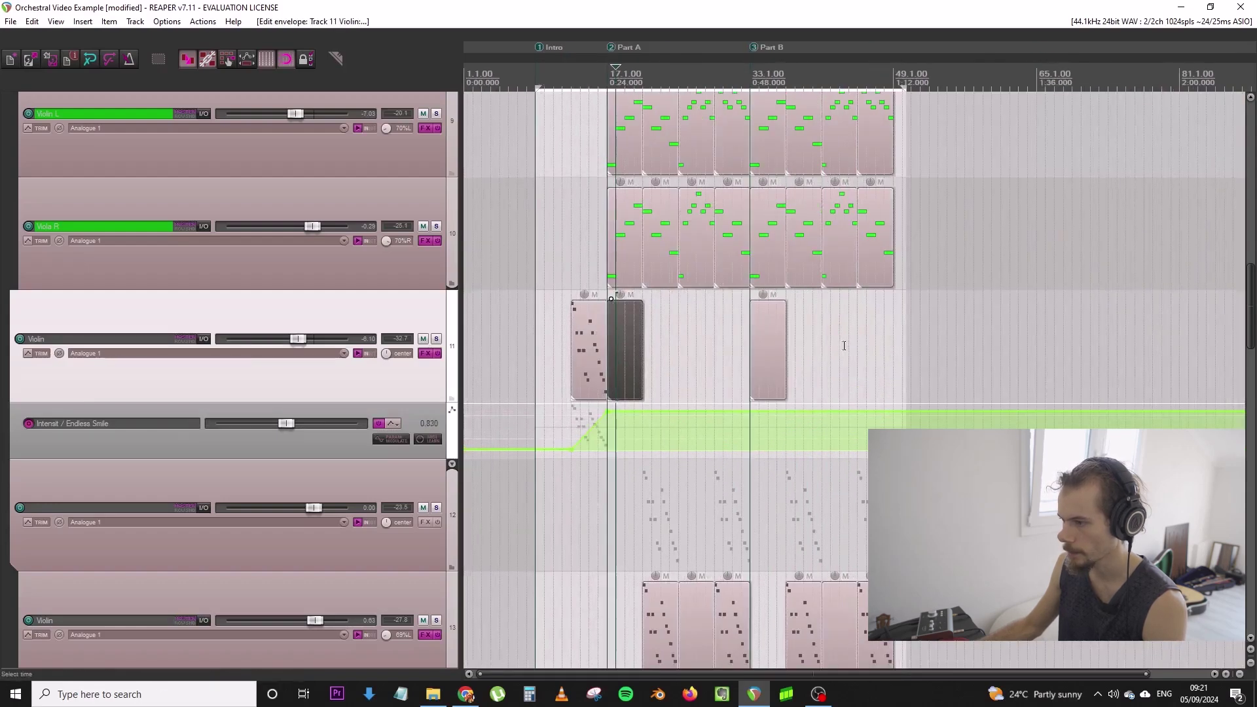
Return to the start of the Intro and hide the Violin track's Endless Smile Intensity envelope
left_click(529, 369)
left_click(393, 424)
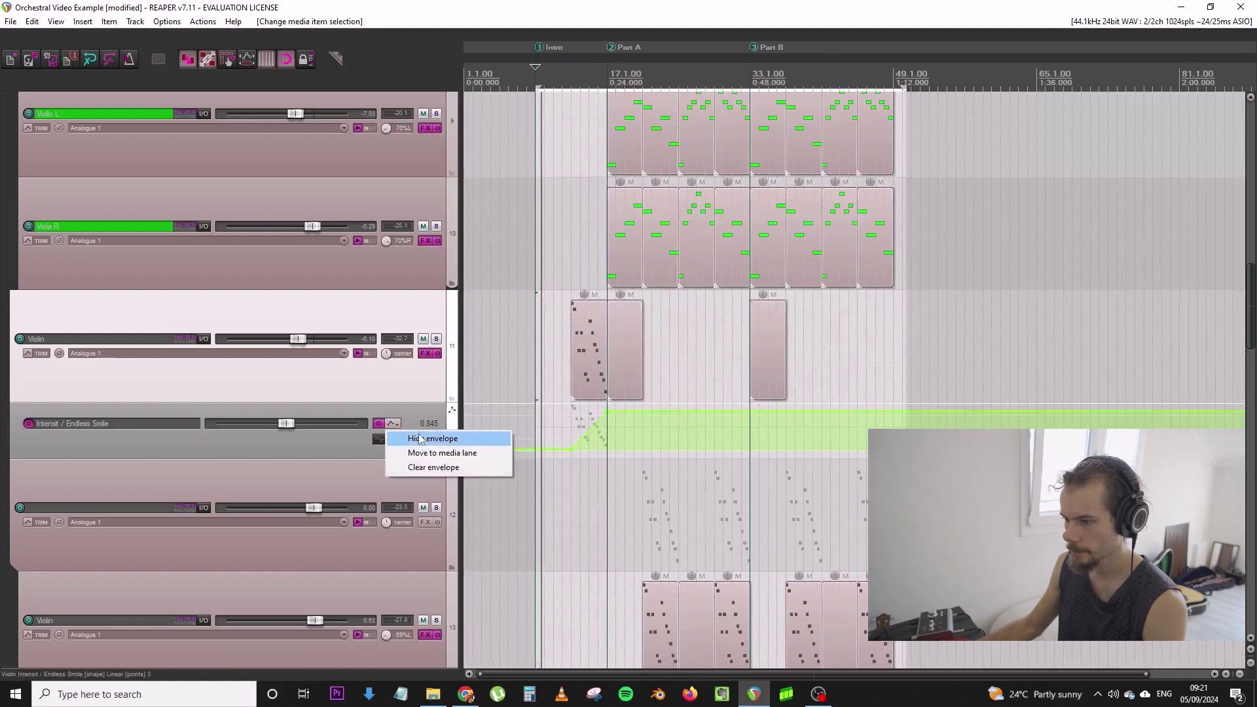
left_click(412, 435)
scroll(597, 368, "down", 5)
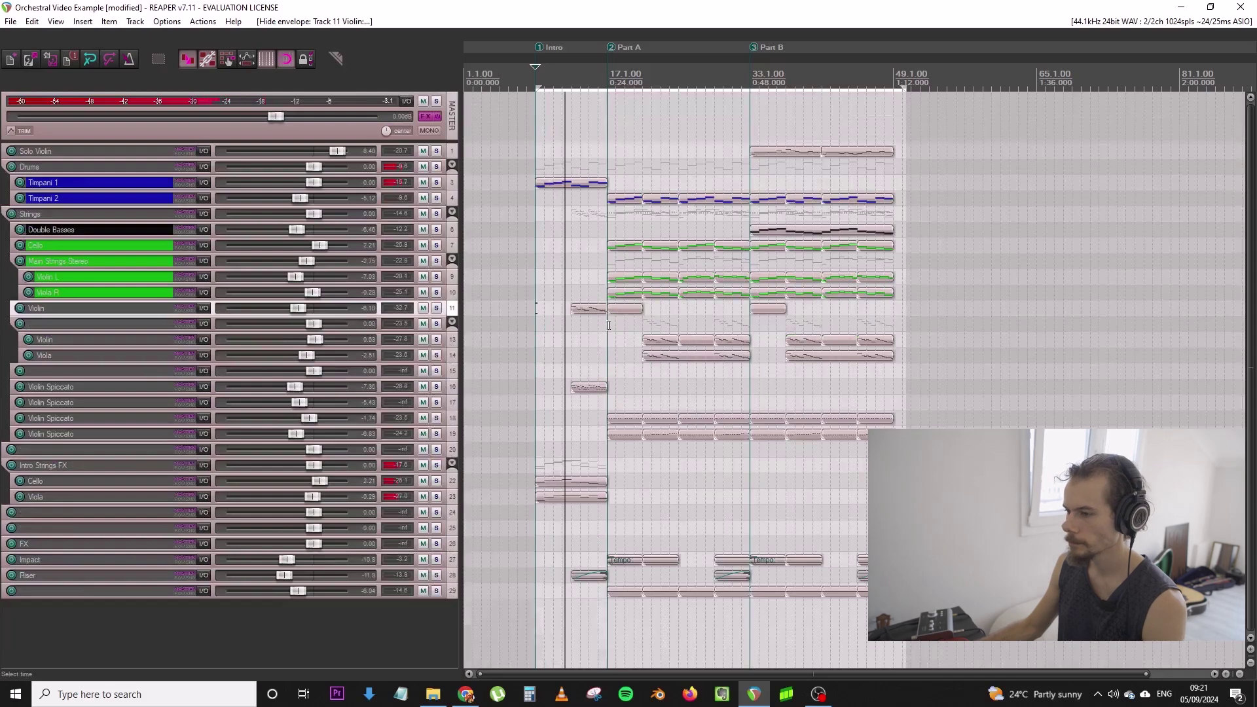
Rename track 16 as "Intro Spiccato FX"
double_click(117, 386)
type("Intro")
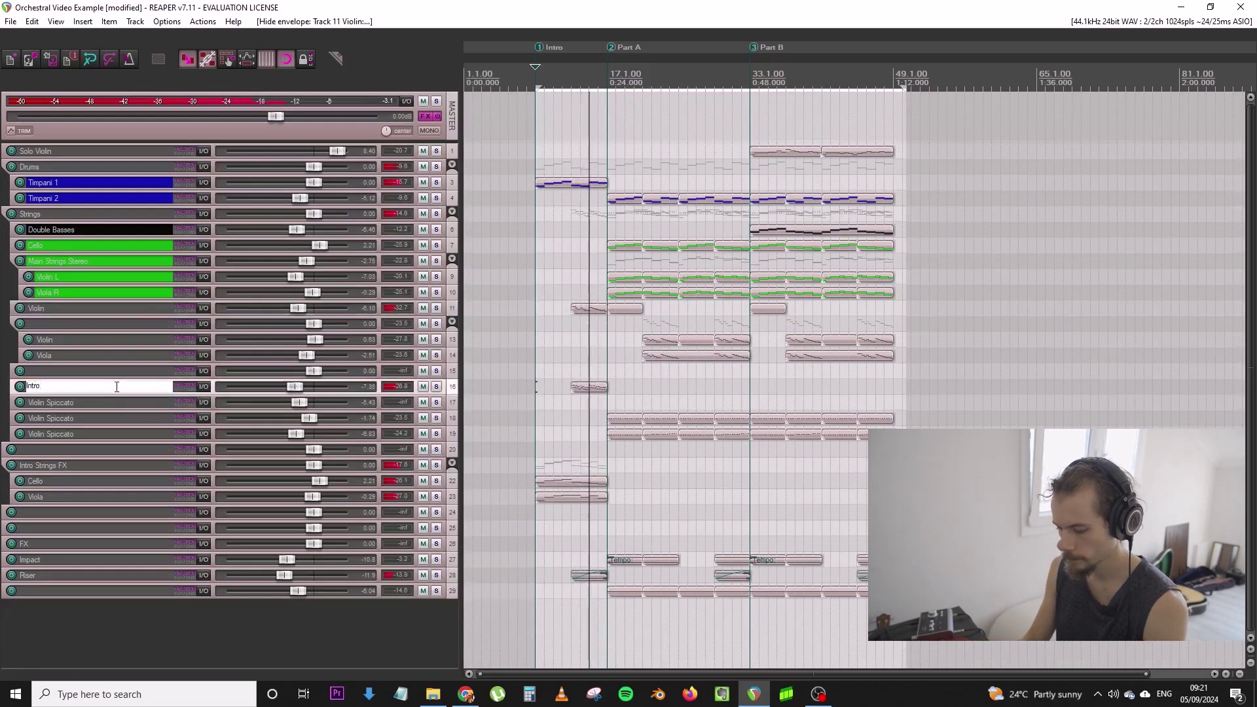
type(" Spiccato FX")
key("Return")
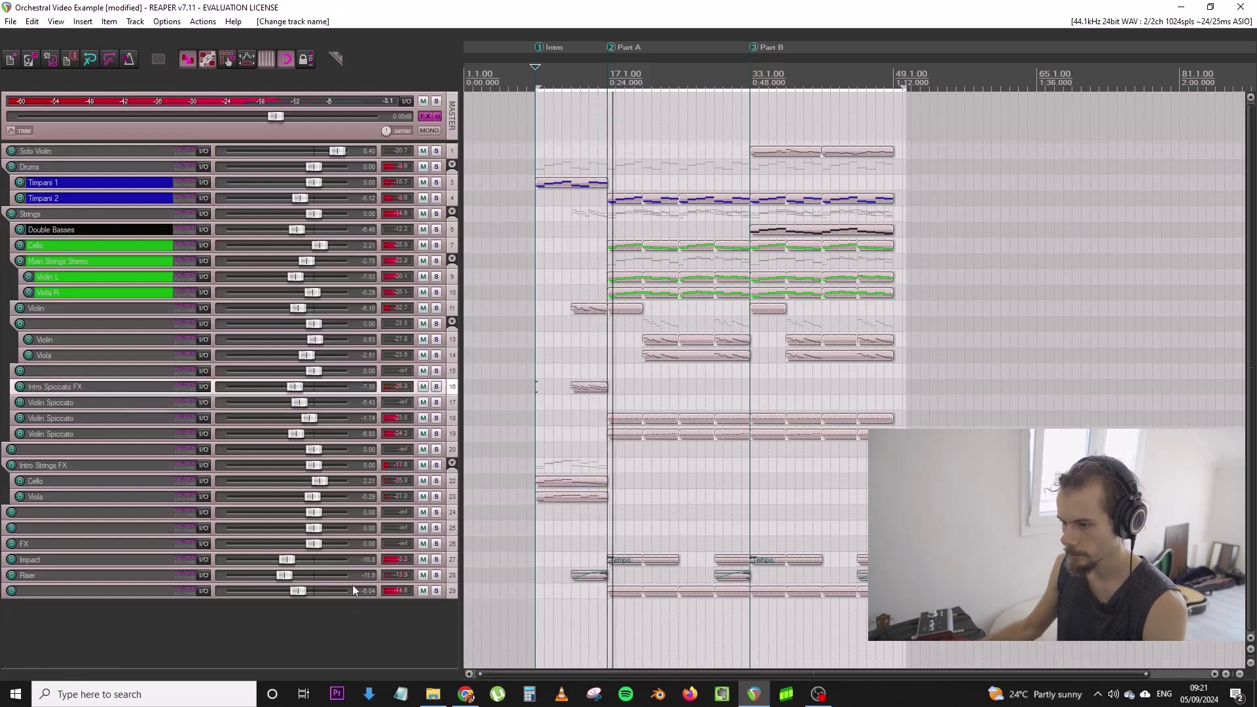
Lower the Impact track's volume to about -12.4 dB and save the project
left_click_drag(290, 563, 287, 563)
left_click(11, 21)
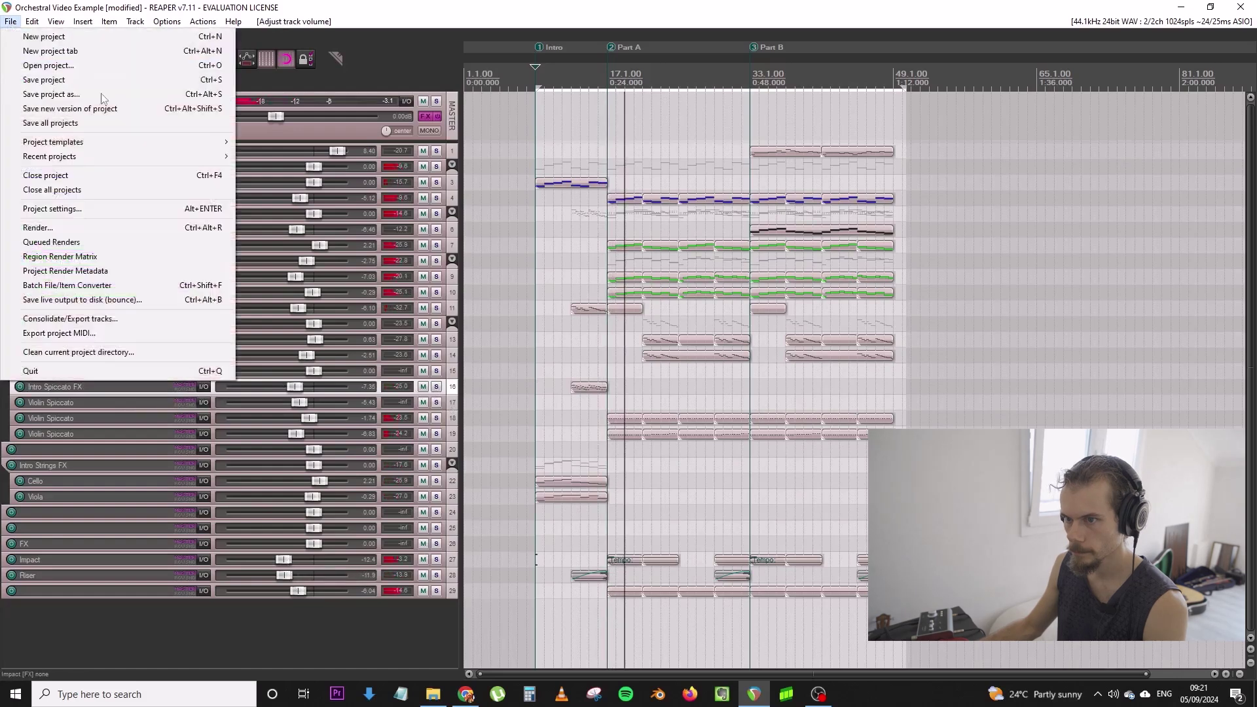
left_click(105, 85)
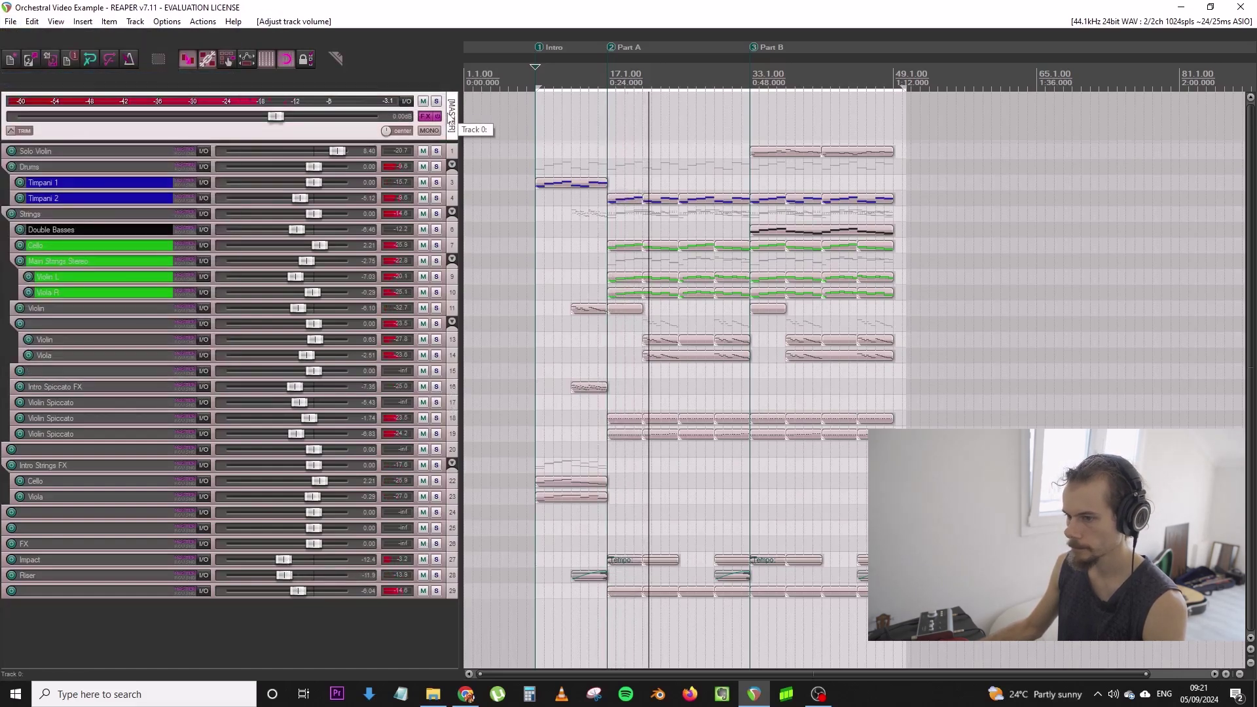
Raise the Timpani 2 track's volume to about -3.3 dB and set the cursor at its second clip in Part B
double_click(83, 322)
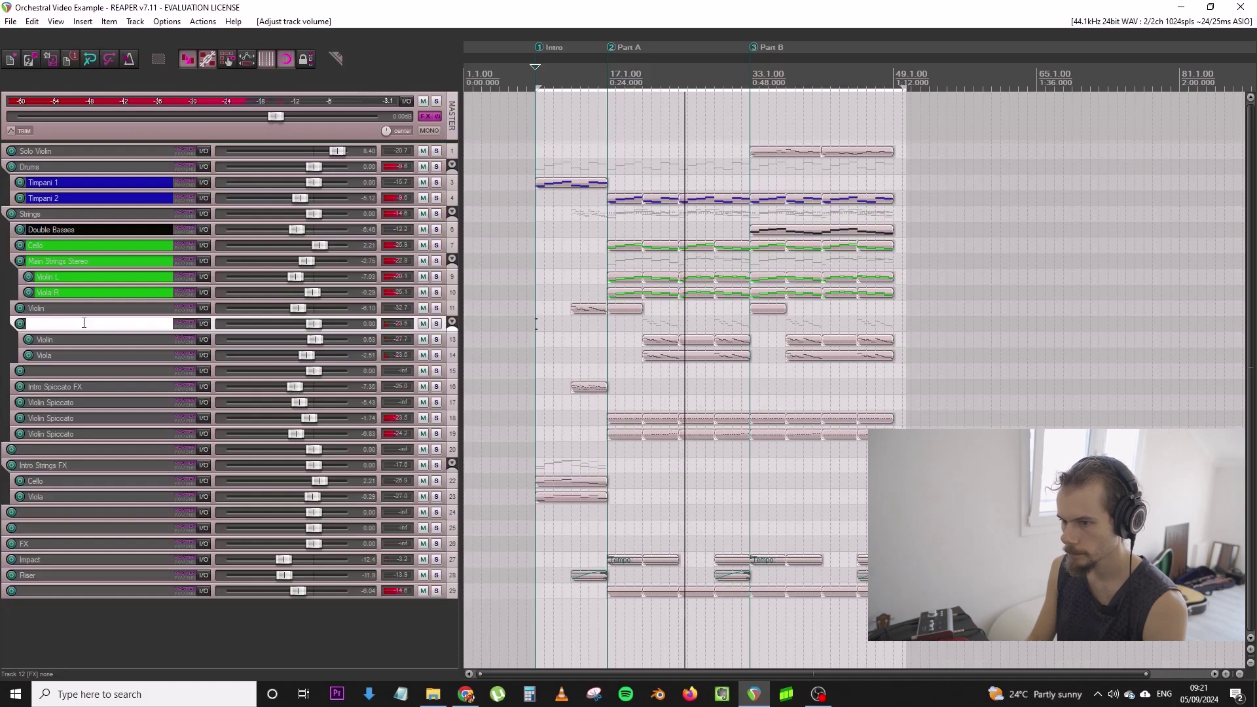
left_click(451, 118)
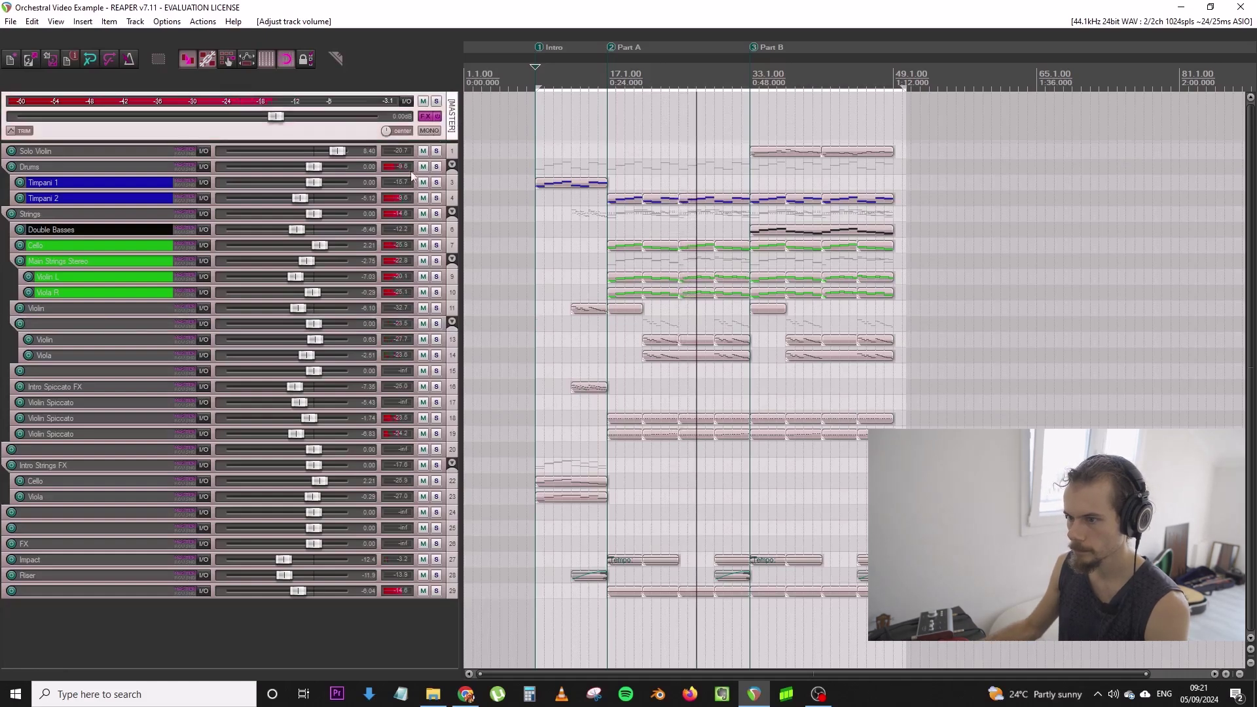
left_click_drag(383, 206, 305, 210)
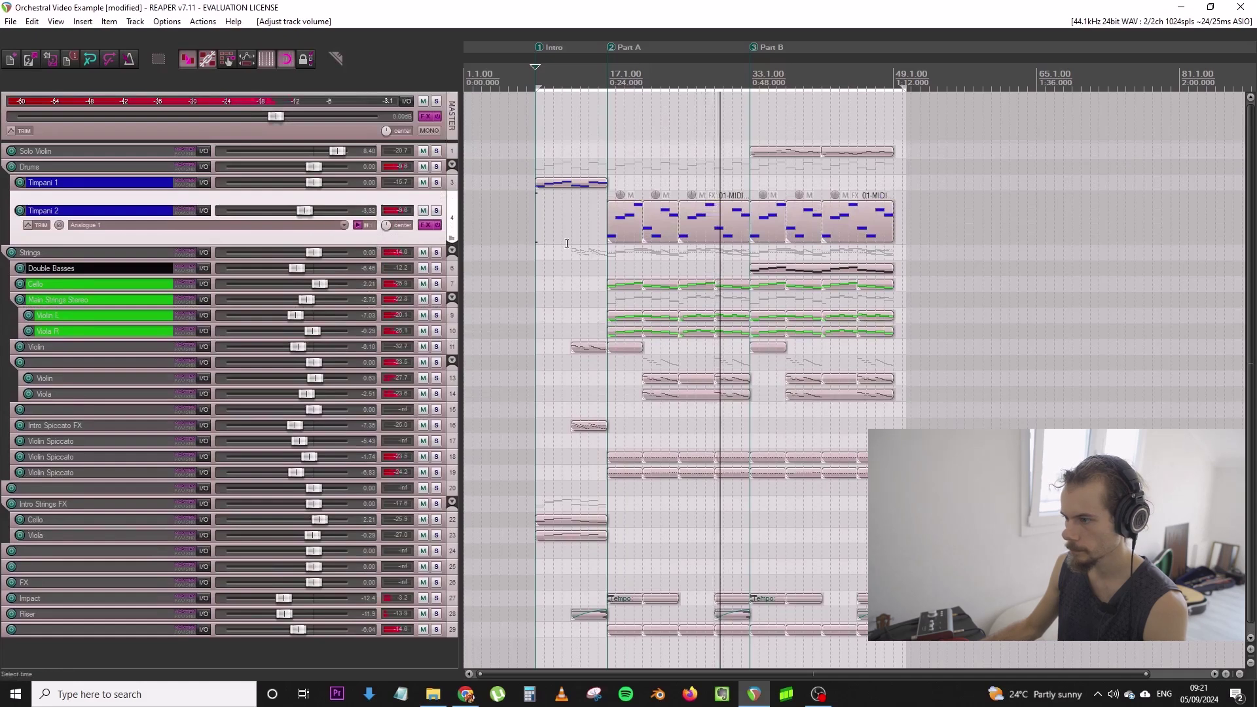
left_click(789, 217)
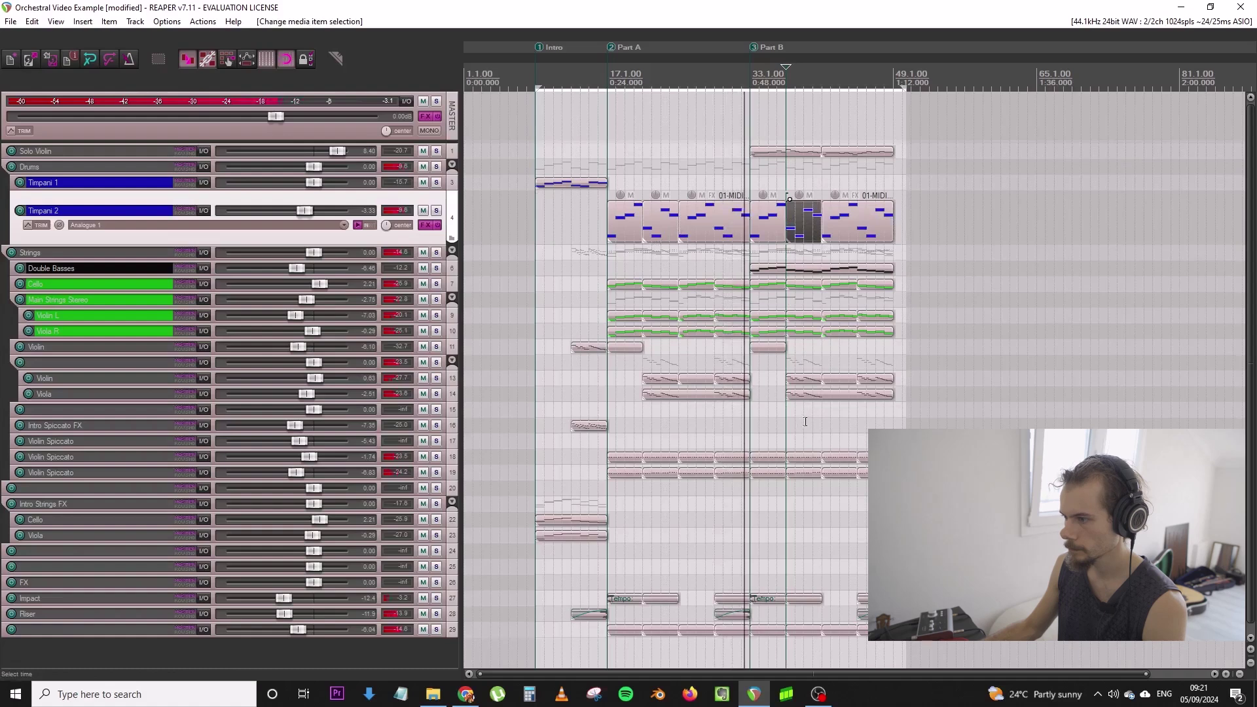
Raise the Double Basses track's volume to -4.32 dB and save the project
mouse_move(300, 269)
left_mouse_down()
mouse_move(315, 269)
mouse_move(304, 272)
left_mouse_up()
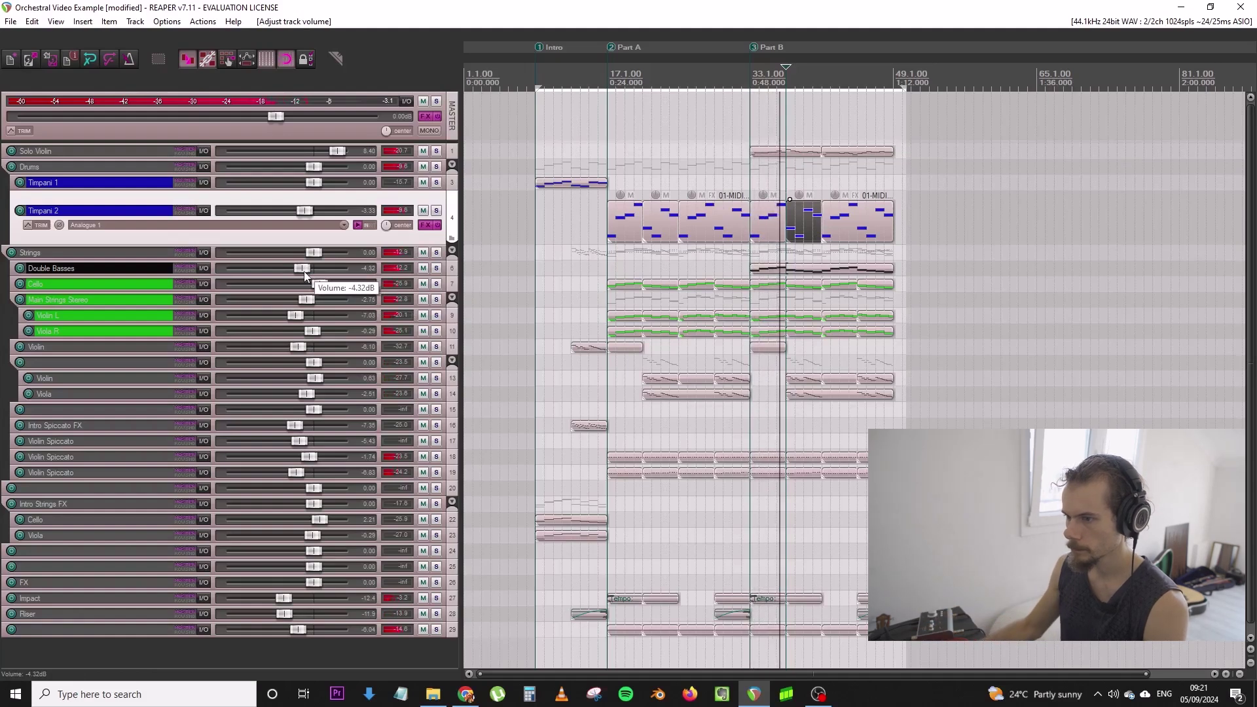
left_click(10, 21)
left_click(105, 81)
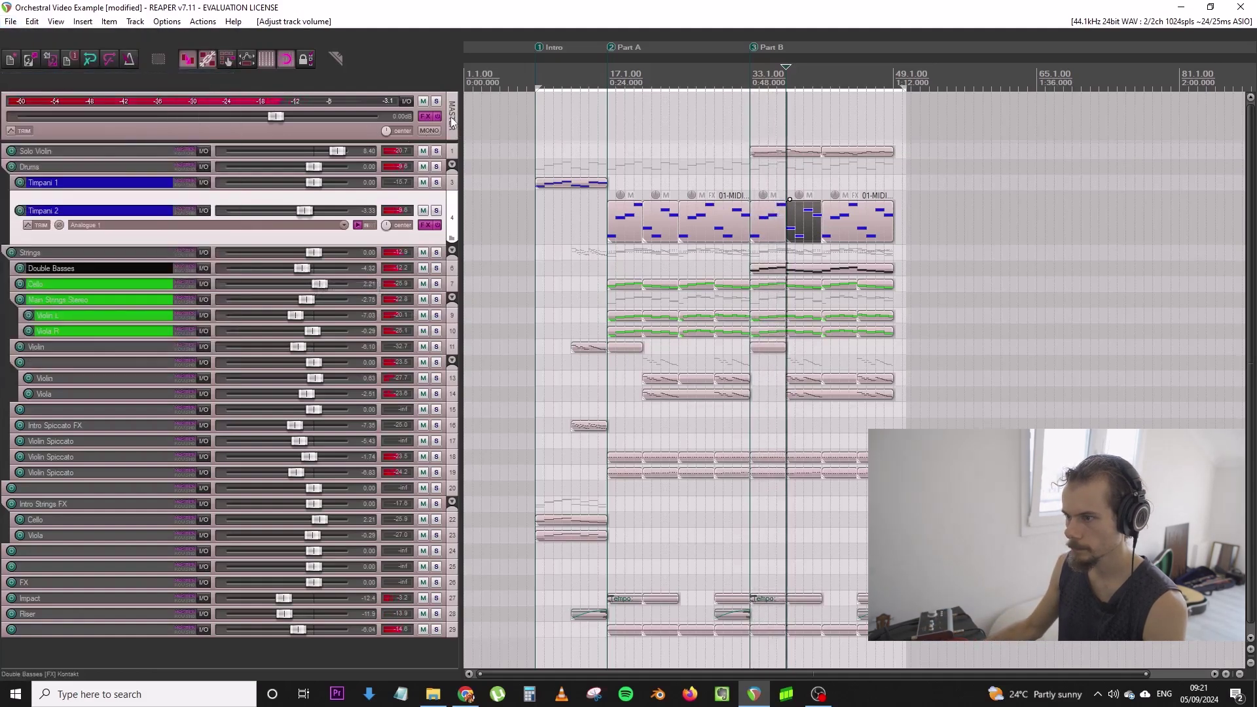
Raise the Solo Violin track's volume to about 12 dB
left_click(452, 121)
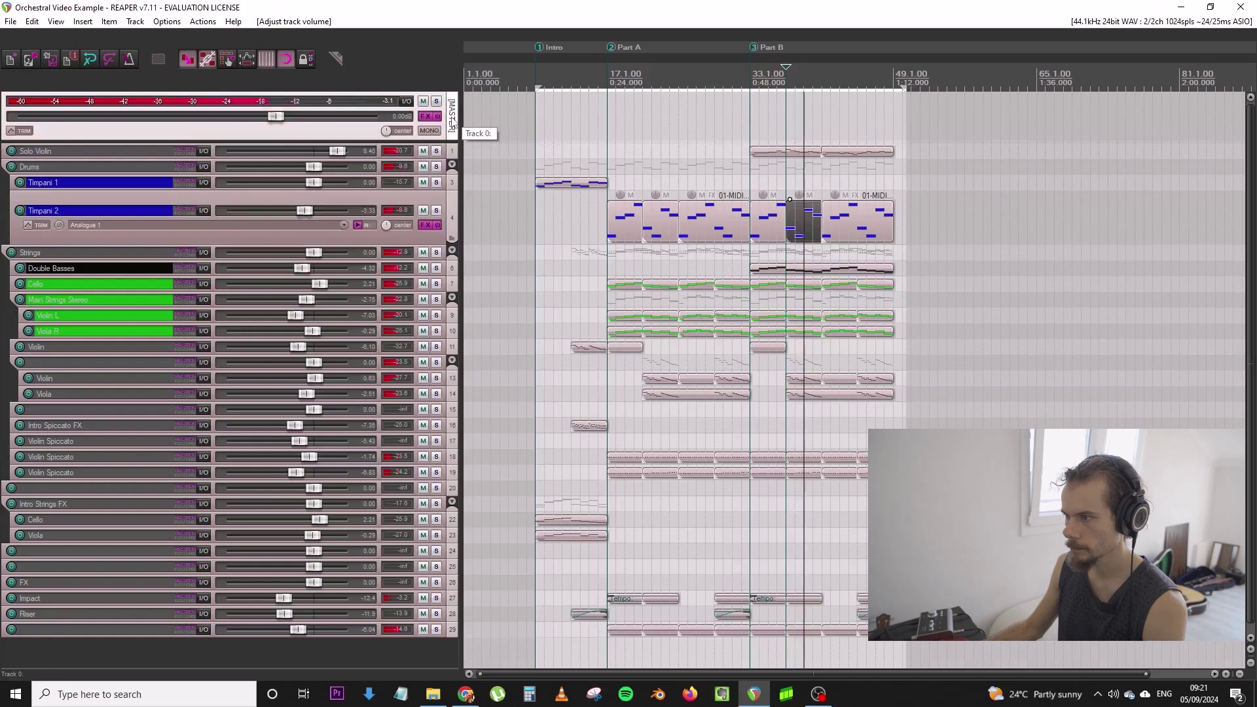
left_click_drag(338, 152, 400, 190)
left_click_drag(344, 161, 349, 165)
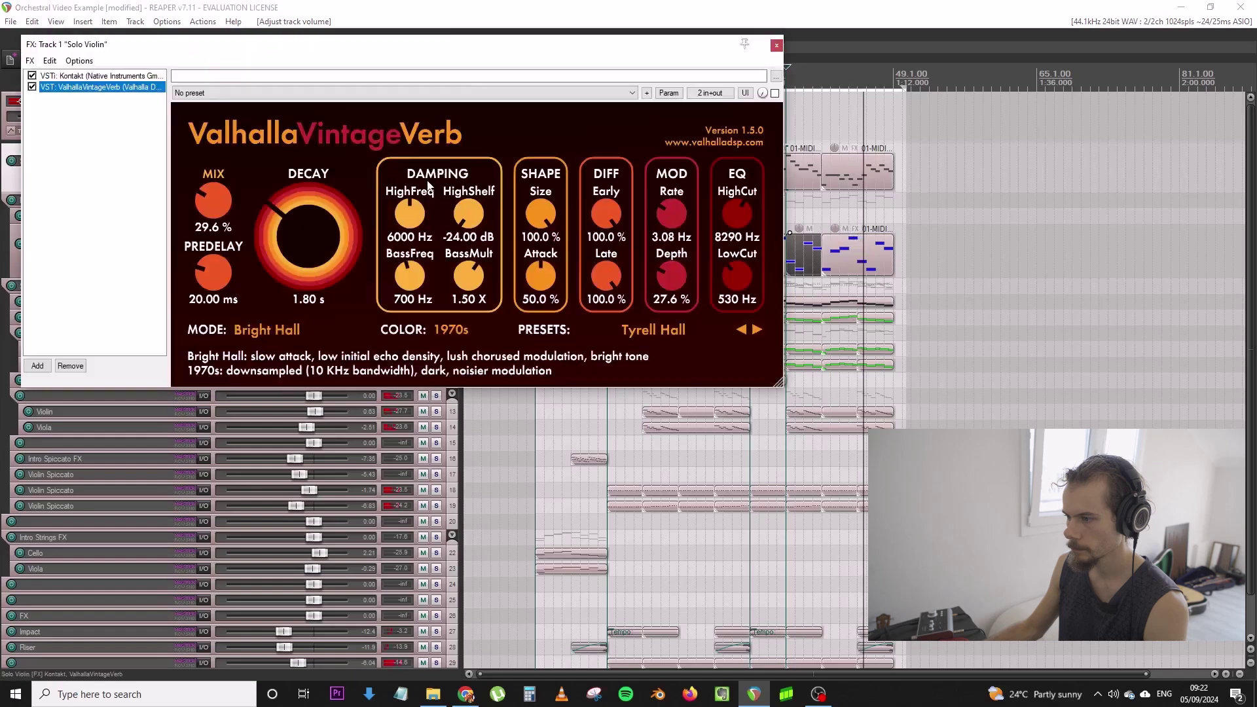
Examine the ValhallaVintageVerb and Kontakt settings in the Solo Violin track's effect chain
left_click(429, 177)
left_click(98, 76)
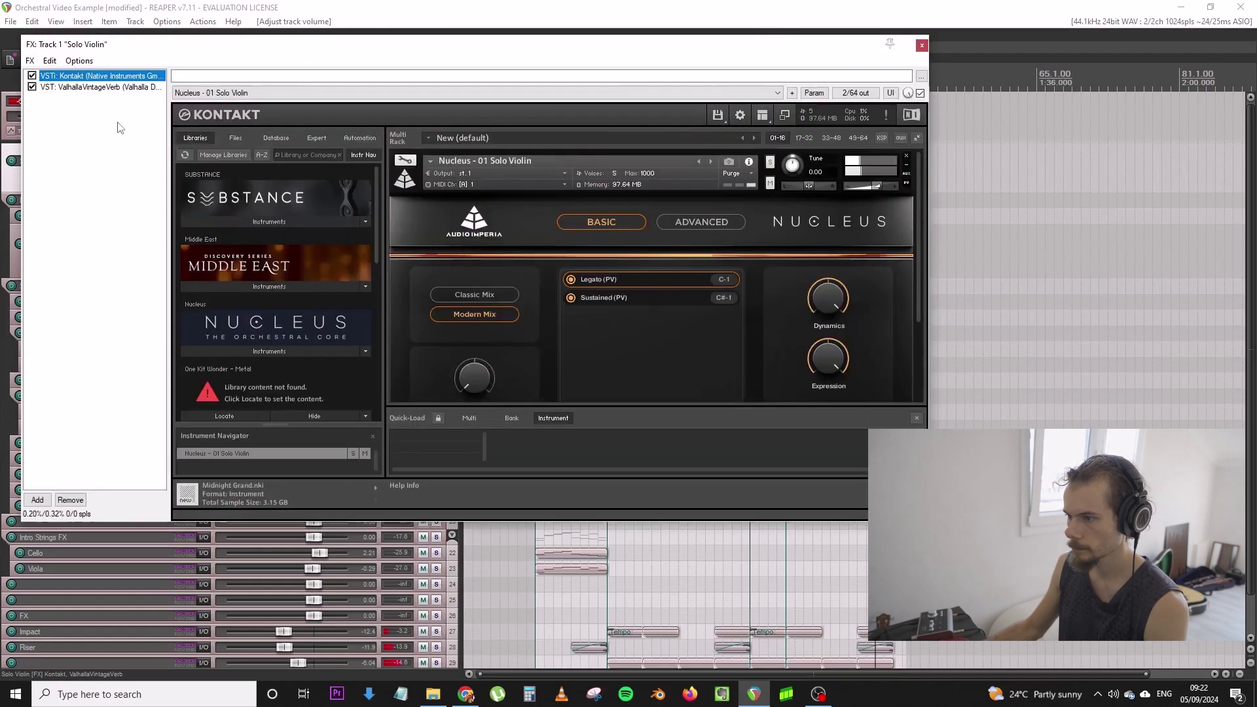
scroll(704, 350, "down", 2)
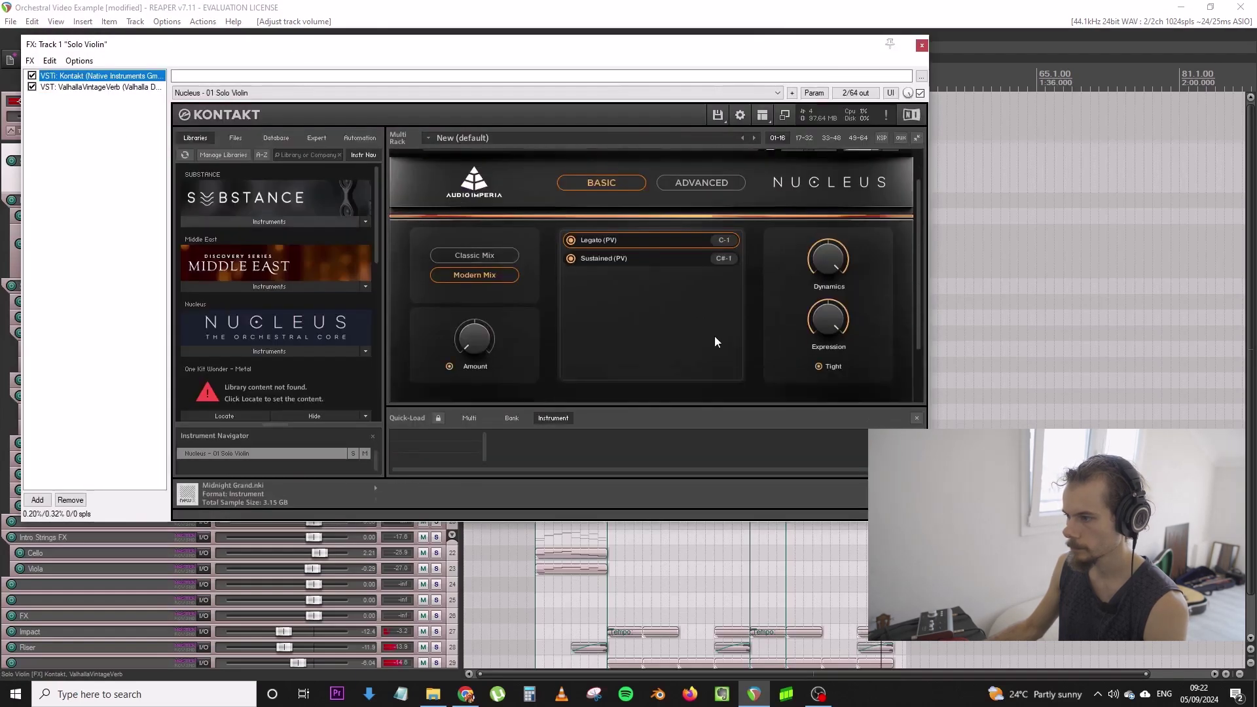
left_click(921, 45)
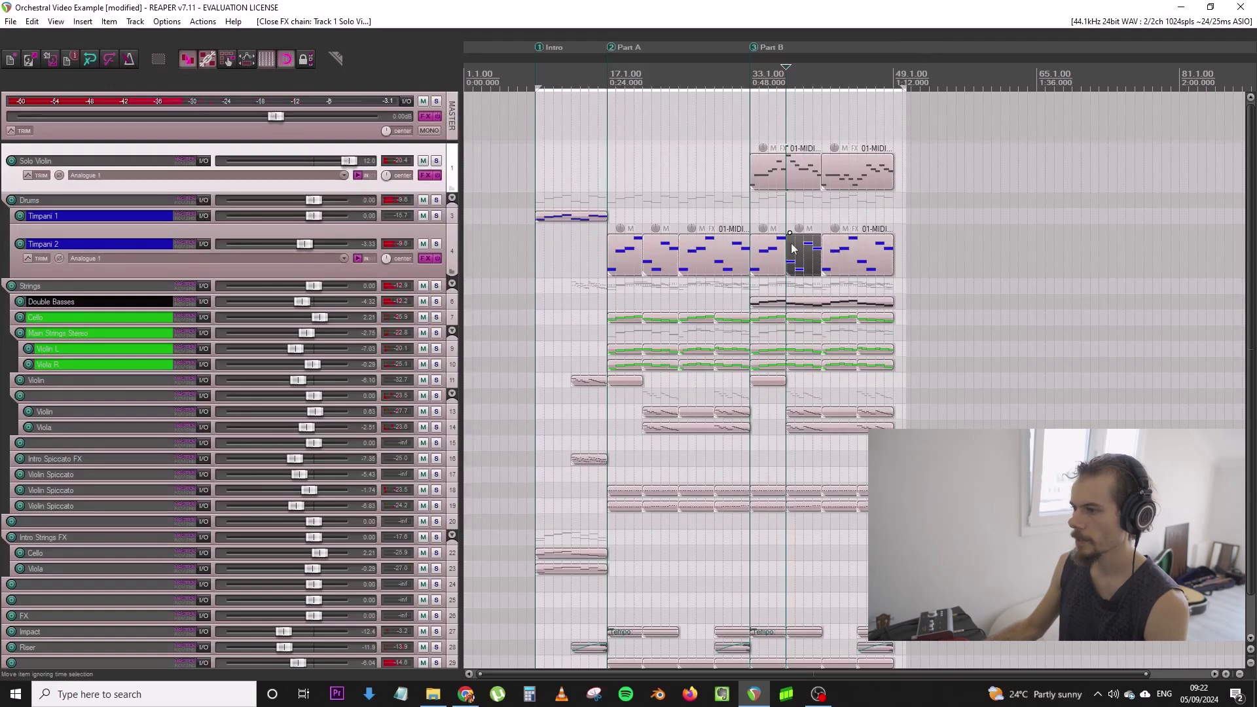
Save the project, including a new version named "Orchestral Video Example V2"
left_click(10, 21)
left_click(89, 80)
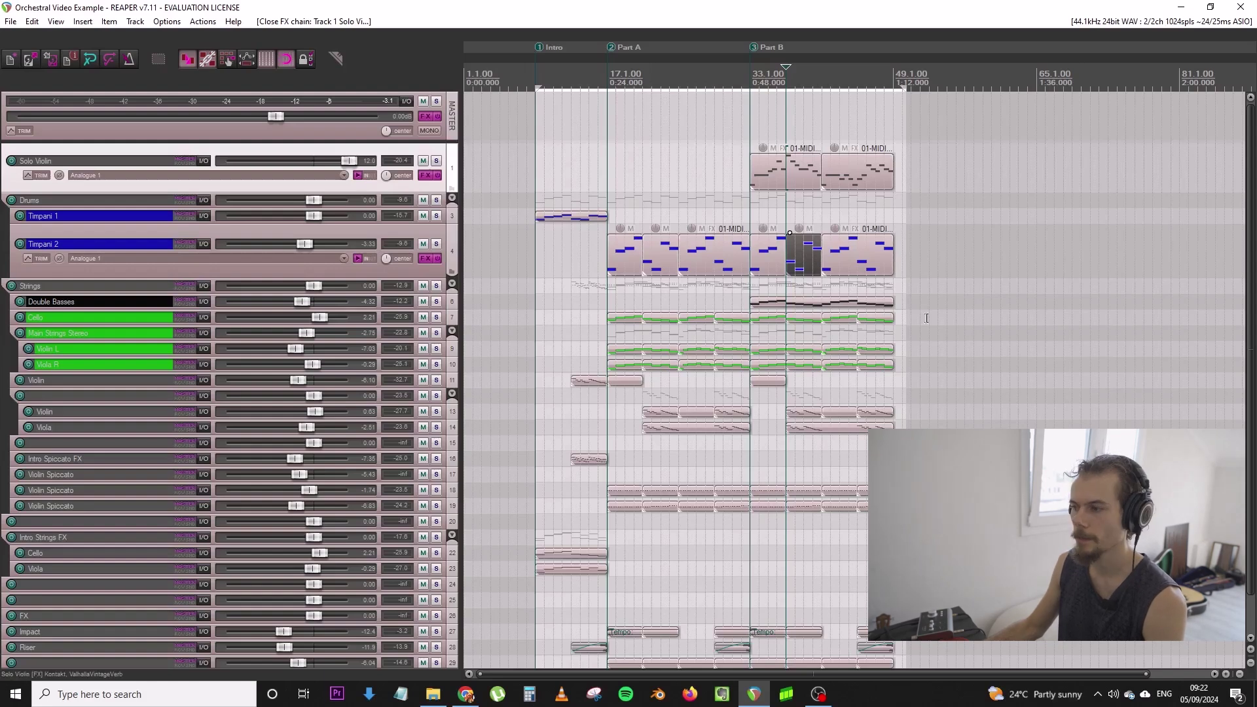
left_click(893, 268)
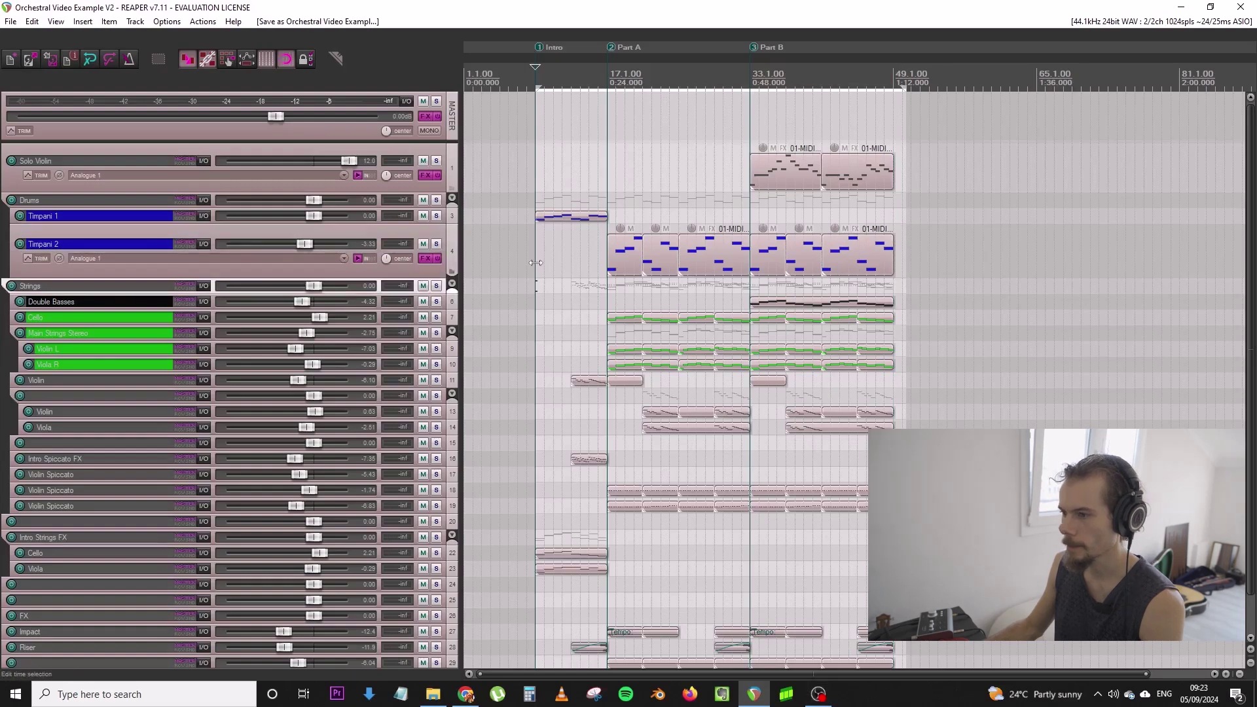
Add the "Mastering FX Chain 3" effect chain to the master track
left_click(534, 251)
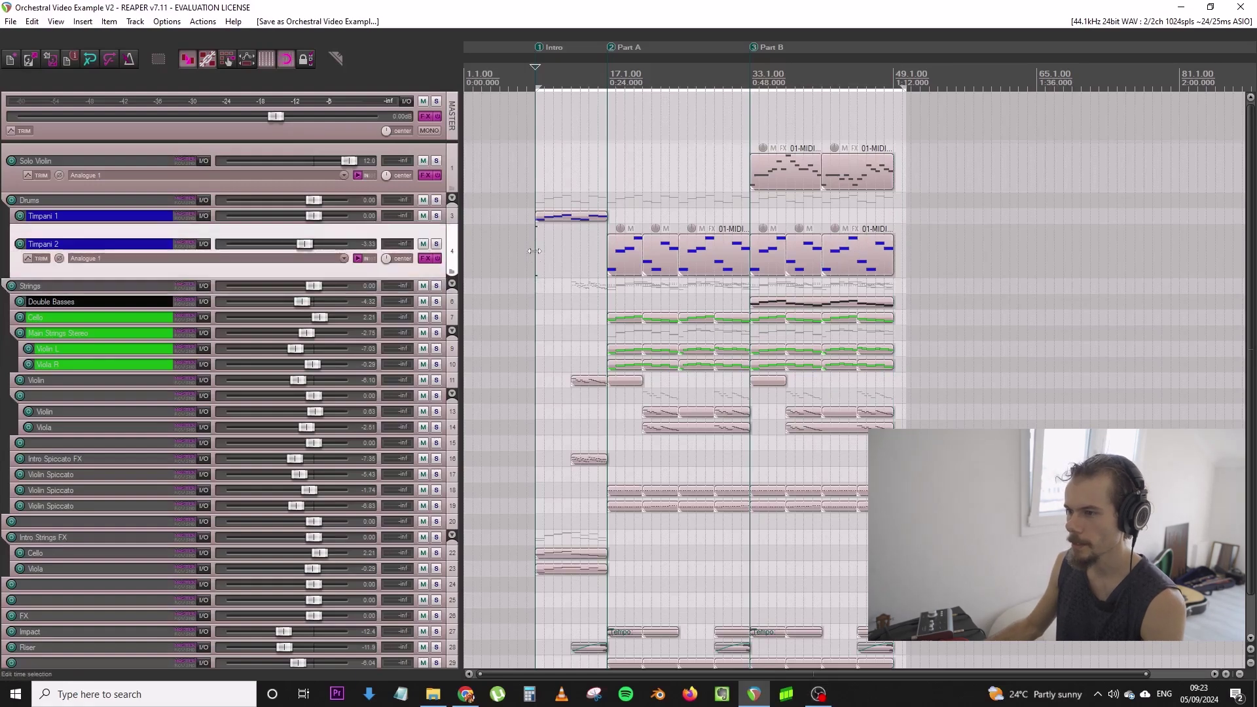
left_click(426, 116)
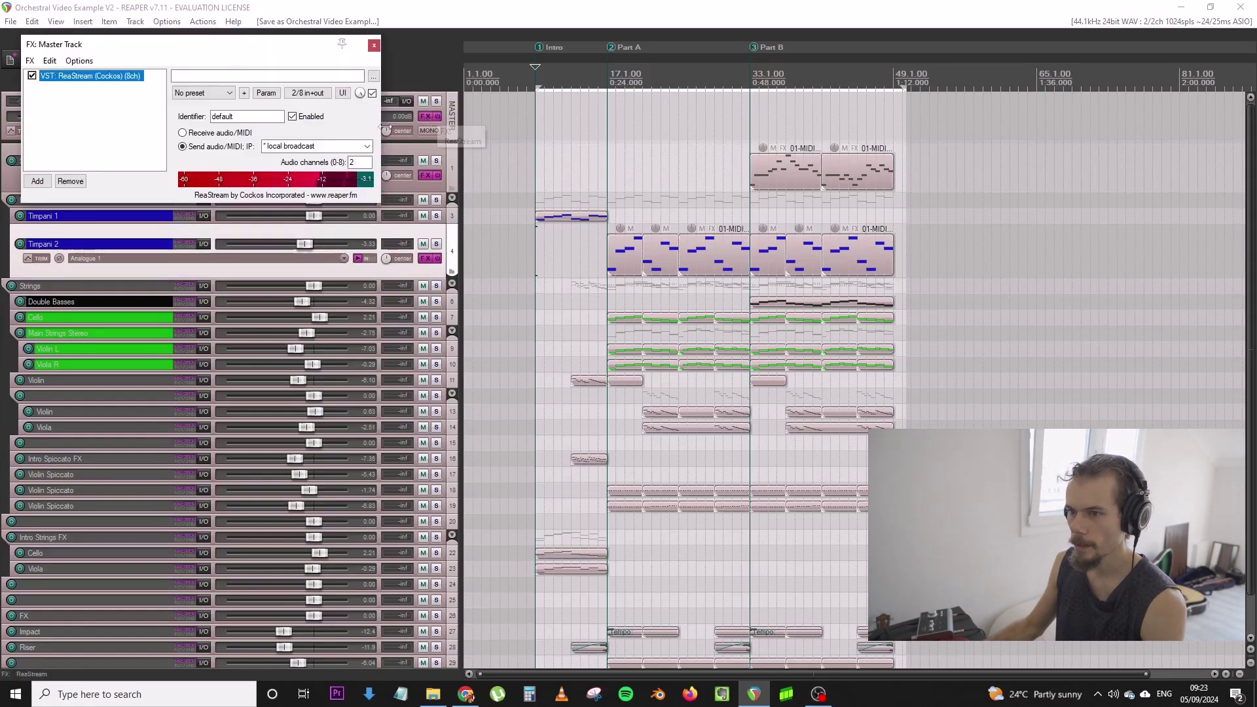
double_click(123, 137)
left_click(379, 225)
left_click(524, 105)
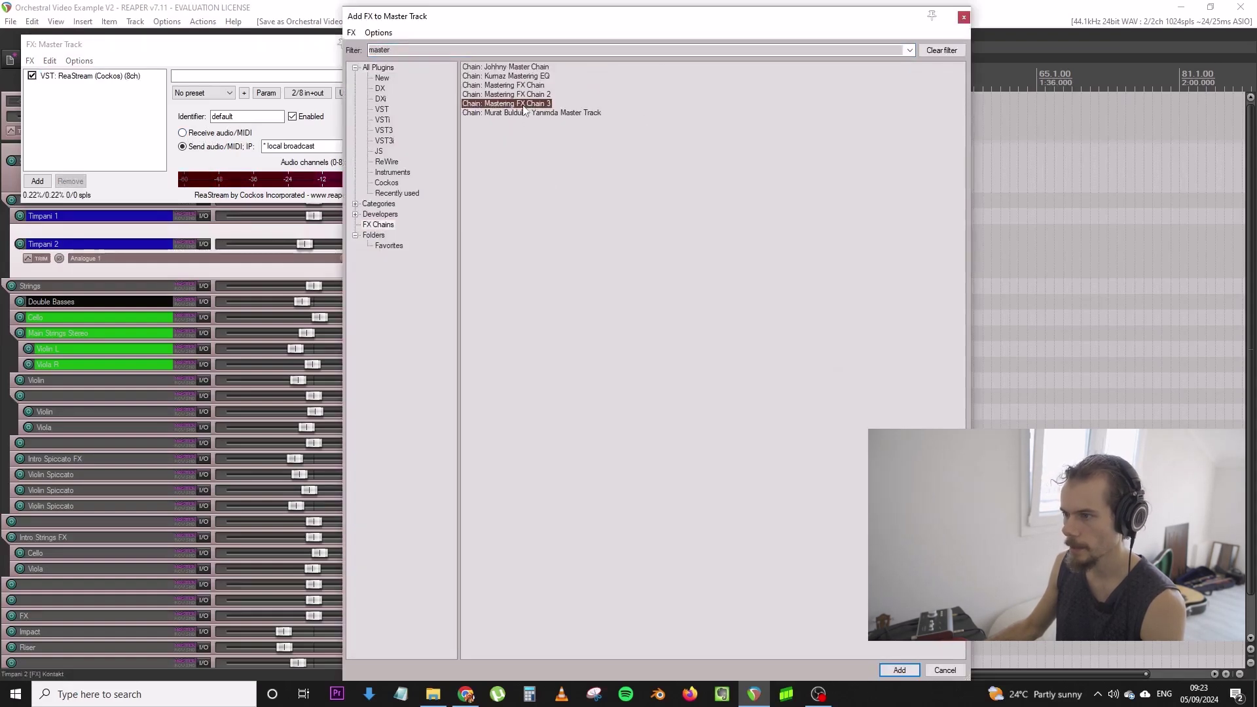
key("Return")
left_click_drag(458, 56, 795, 80)
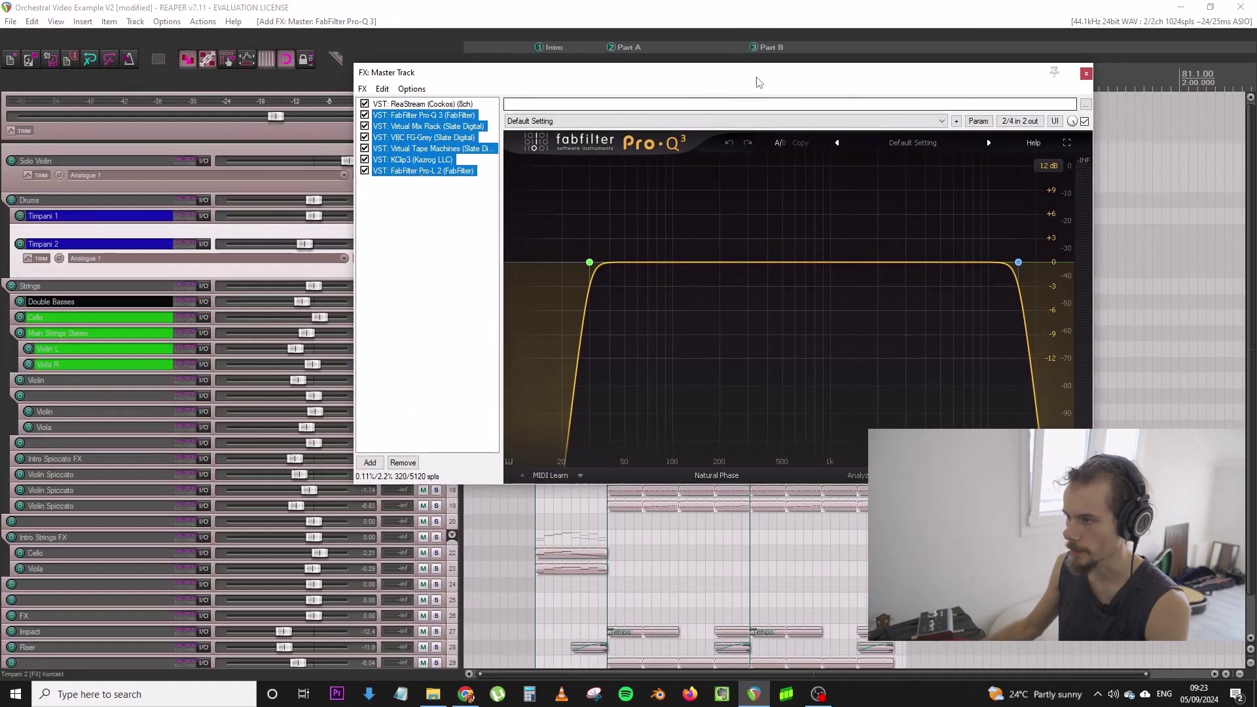
left_click(472, 247)
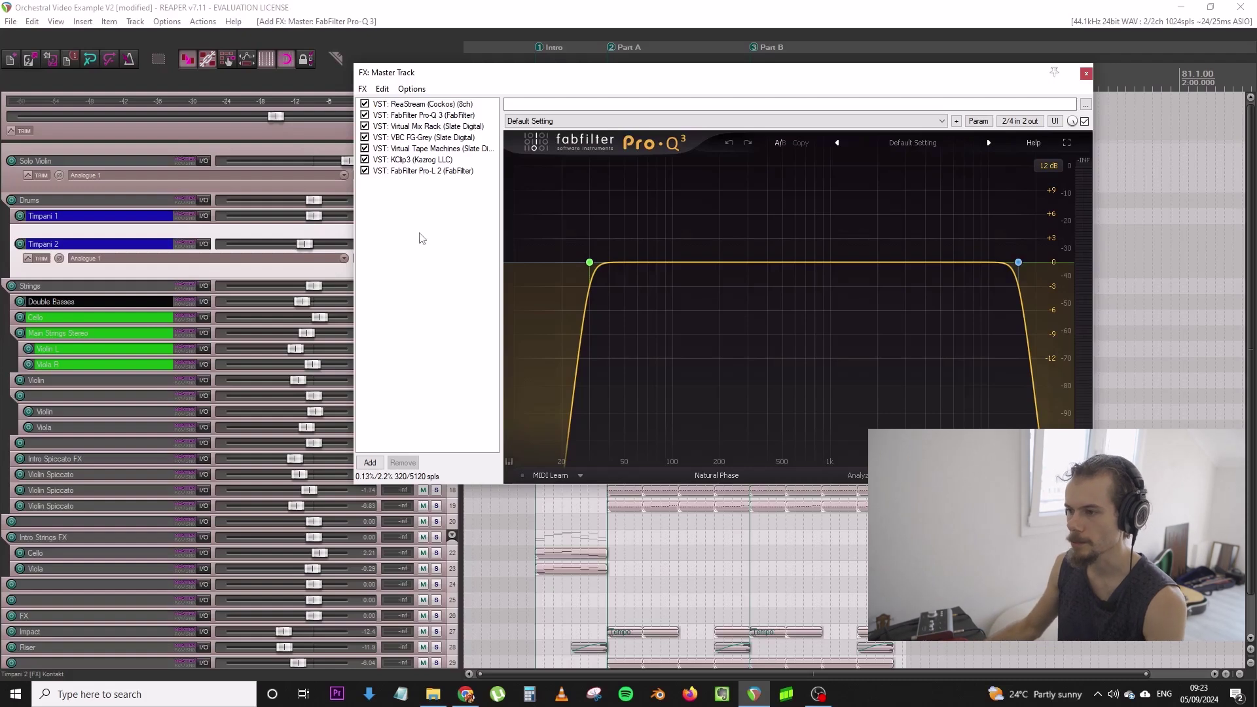
Lower the low-cut frequency of the master track's FabFilter Pro-Q 3 to 20 Hz
left_click(445, 119)
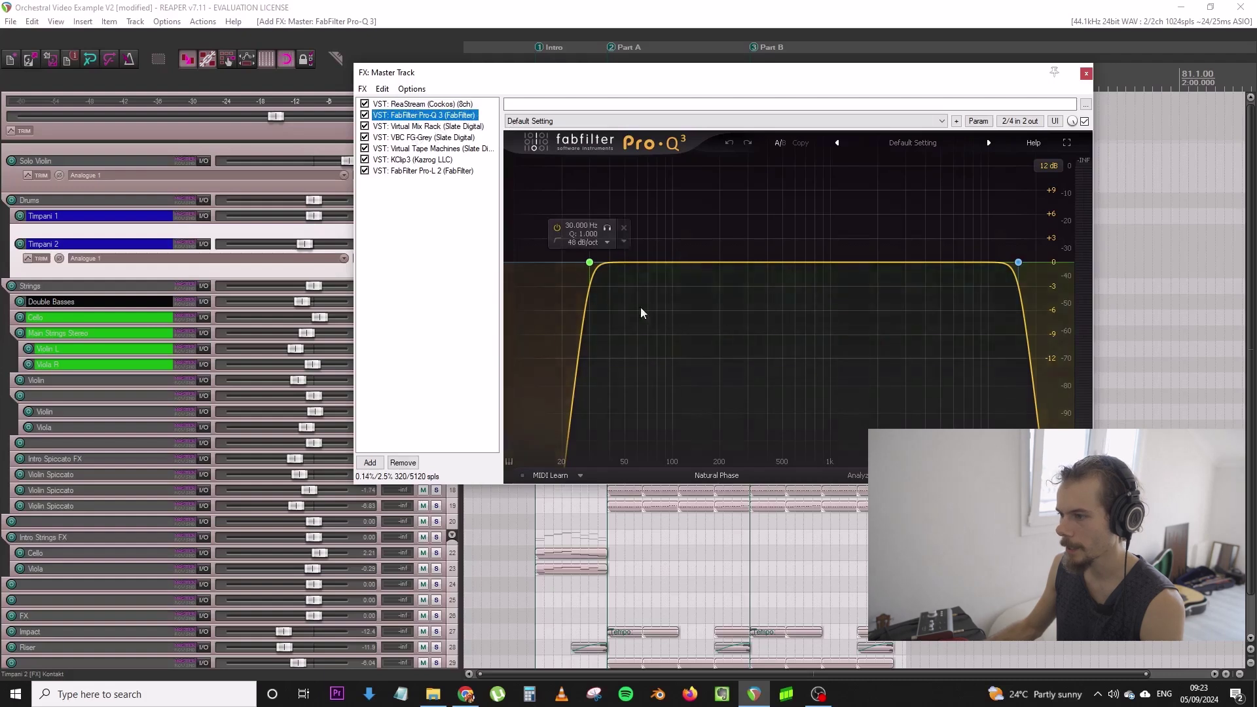
left_click(589, 263)
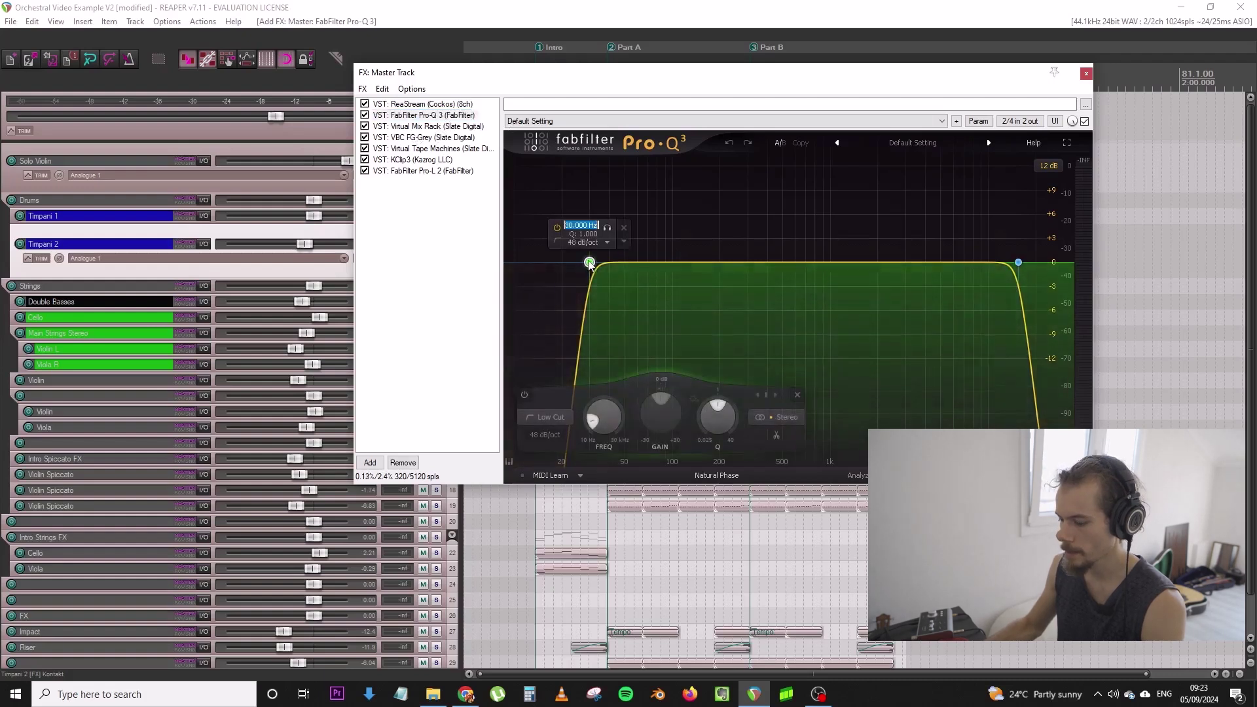
left_click_drag(590, 263, 562, 263)
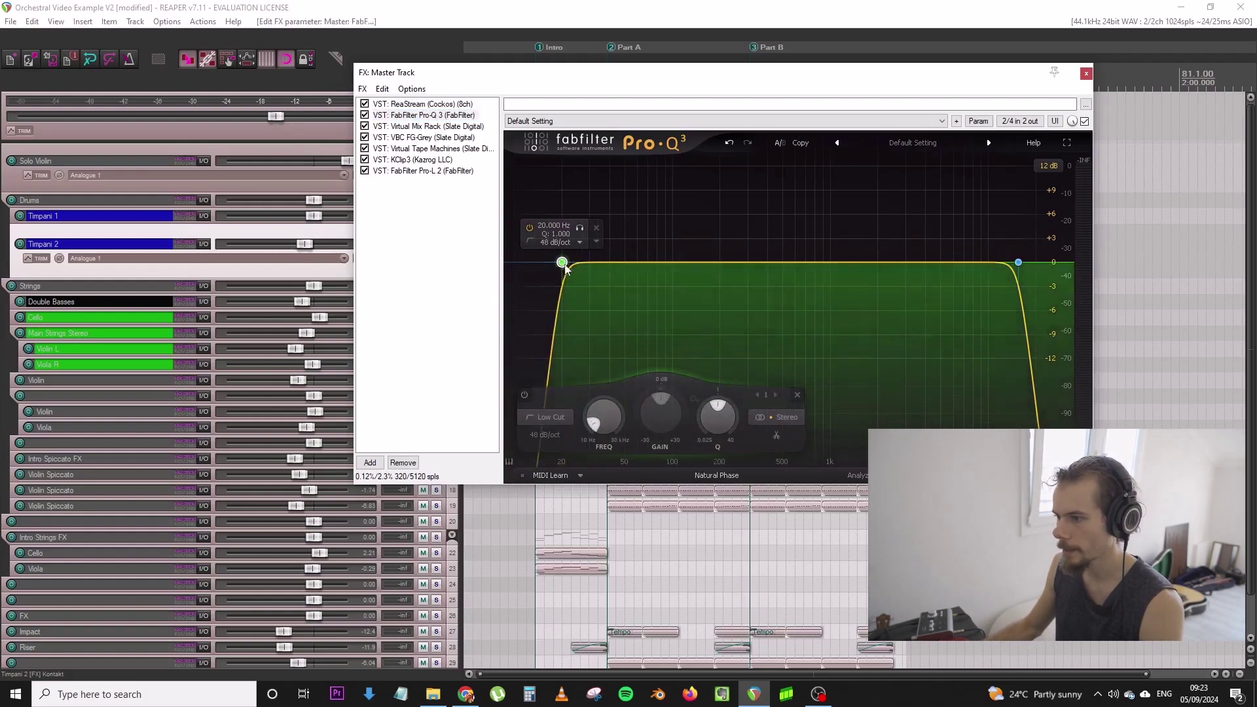
key("ctrl+z")
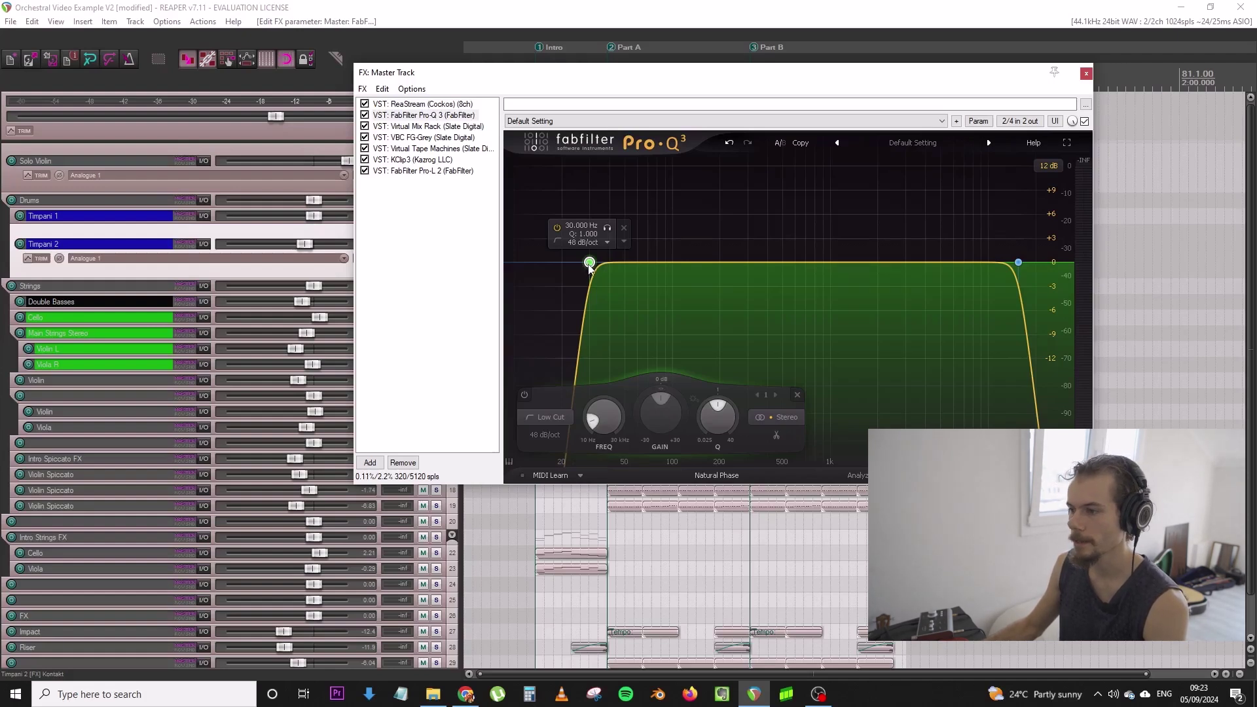
left_click_drag(589, 265, 562, 263)
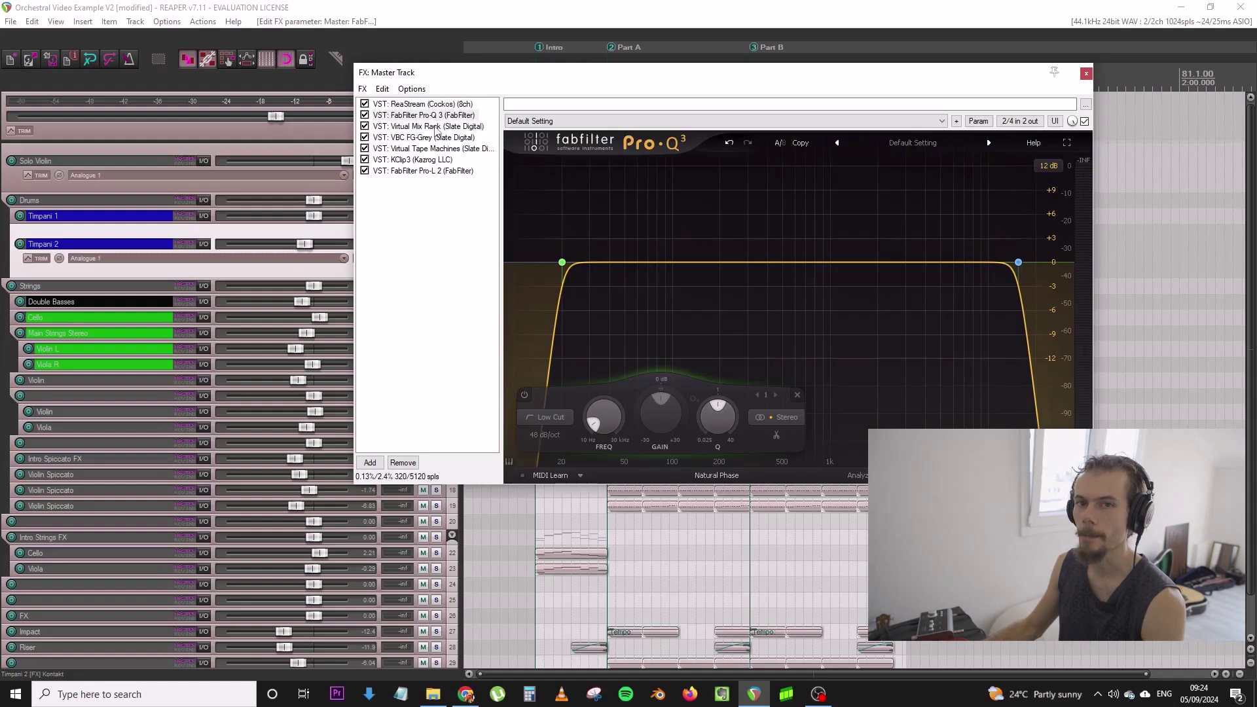
Add a new track above Solo Violin, make it the parent folder of all tracks, and set its volume to -6 dB
left_click(435, 127)
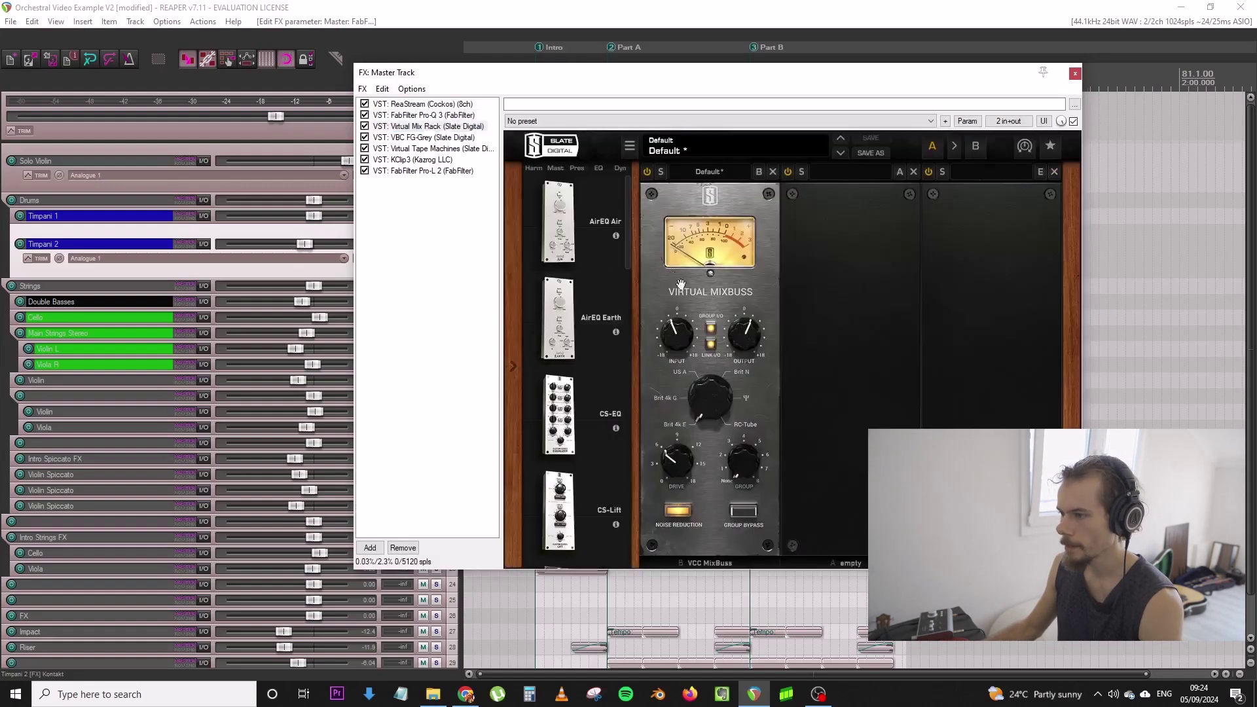
left_click_drag(657, 75, 922, 91)
left_click(445, 112)
key("ctrl+t")
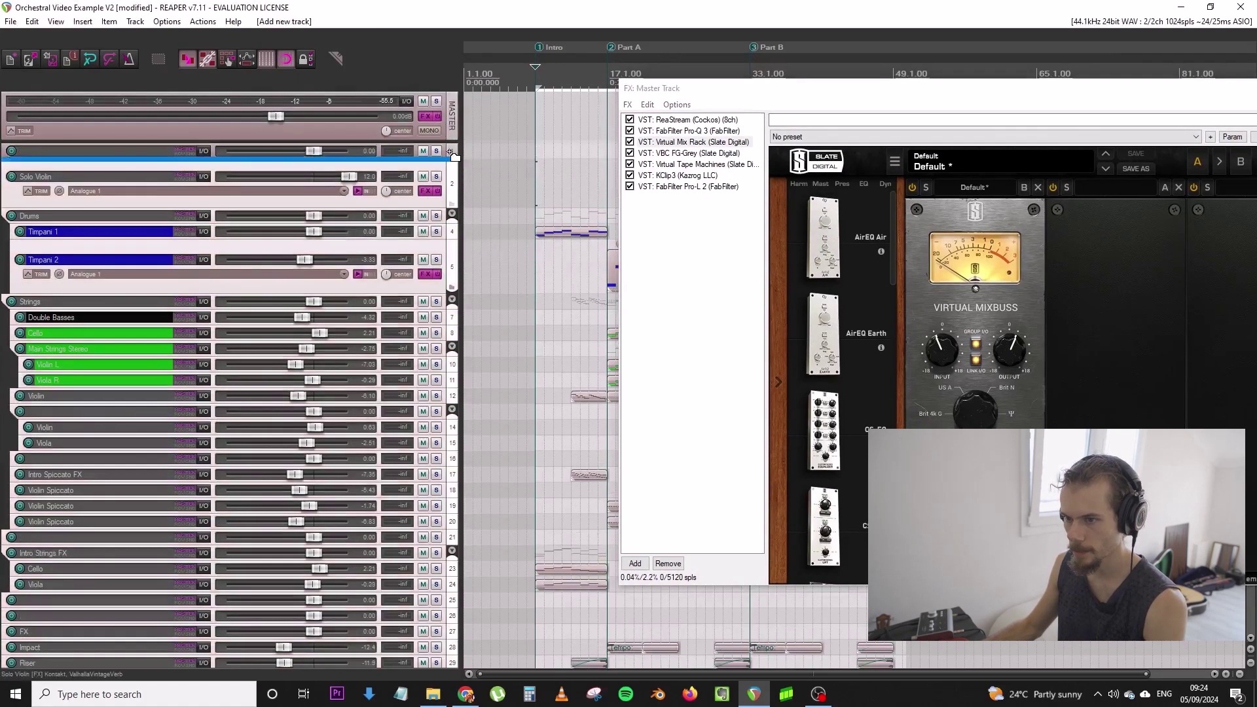
left_click(412, 152)
left_click_drag(409, 158, 229, 216)
left_click(207, 173)
type("-6")
Play back the piece and set the linked input of the Virtual Mixbuss in the master's Virtual Mix Rack to -8.86 dB
left_click(870, 151)
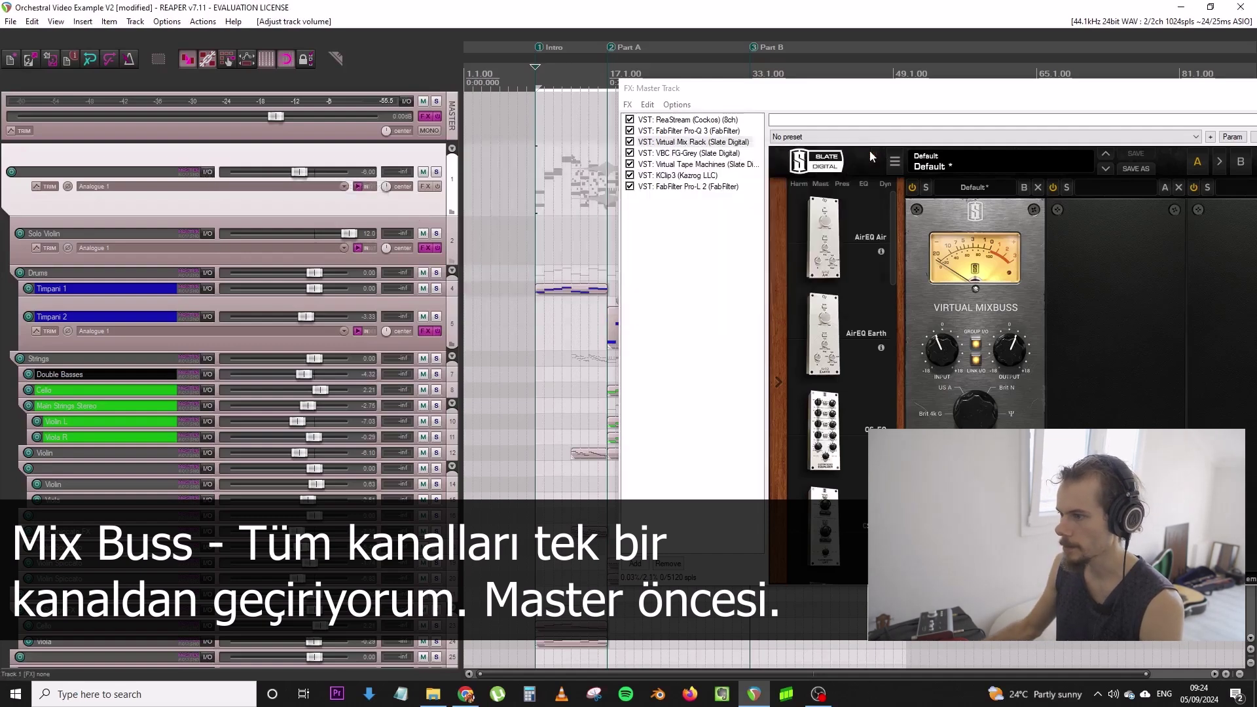
left_click(530, 216)
key("space")
left_click_drag(886, 94, 735, 257)
left_click(750, 157)
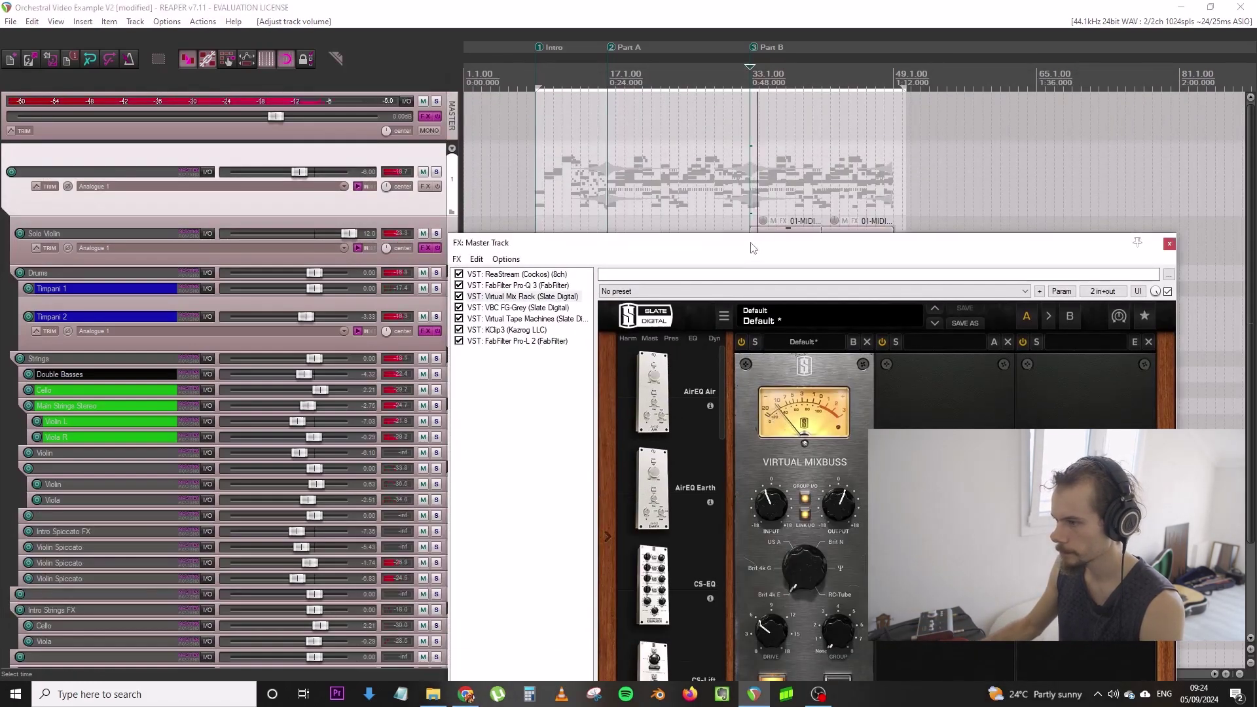
left_click_drag(752, 250, 707, 81)
left_click_drag(719, 329, 720, 350)
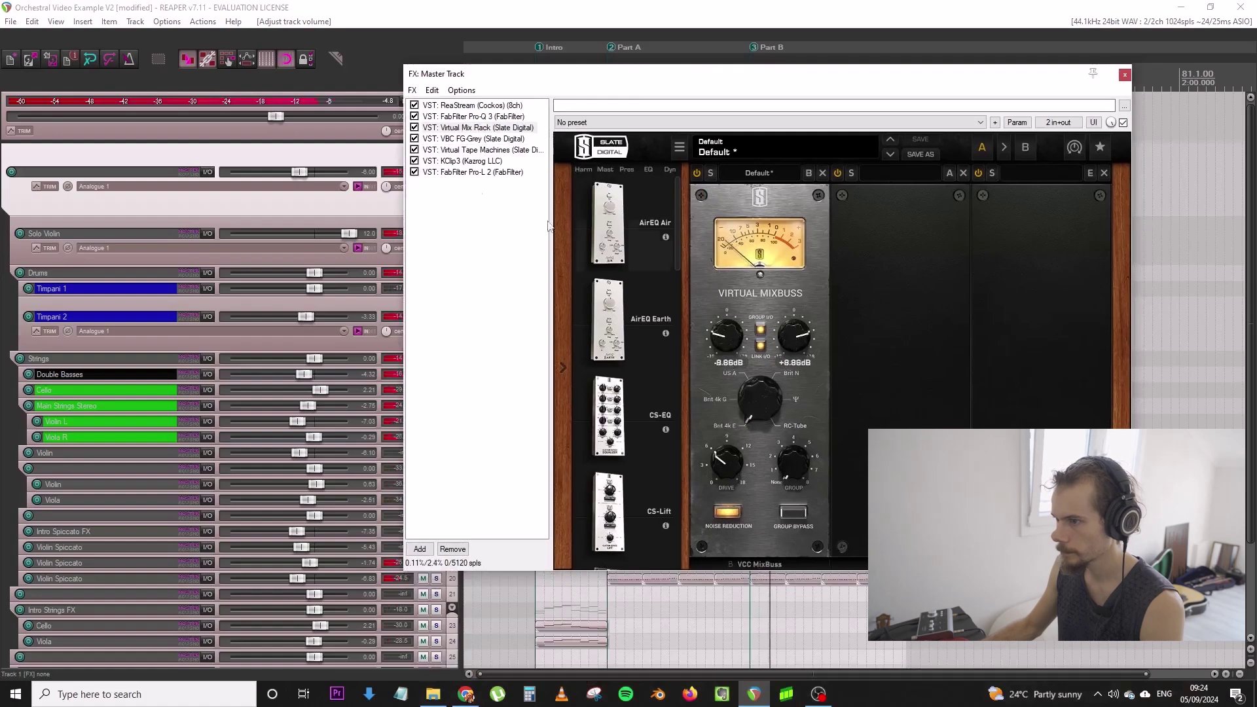
left_click(496, 138)
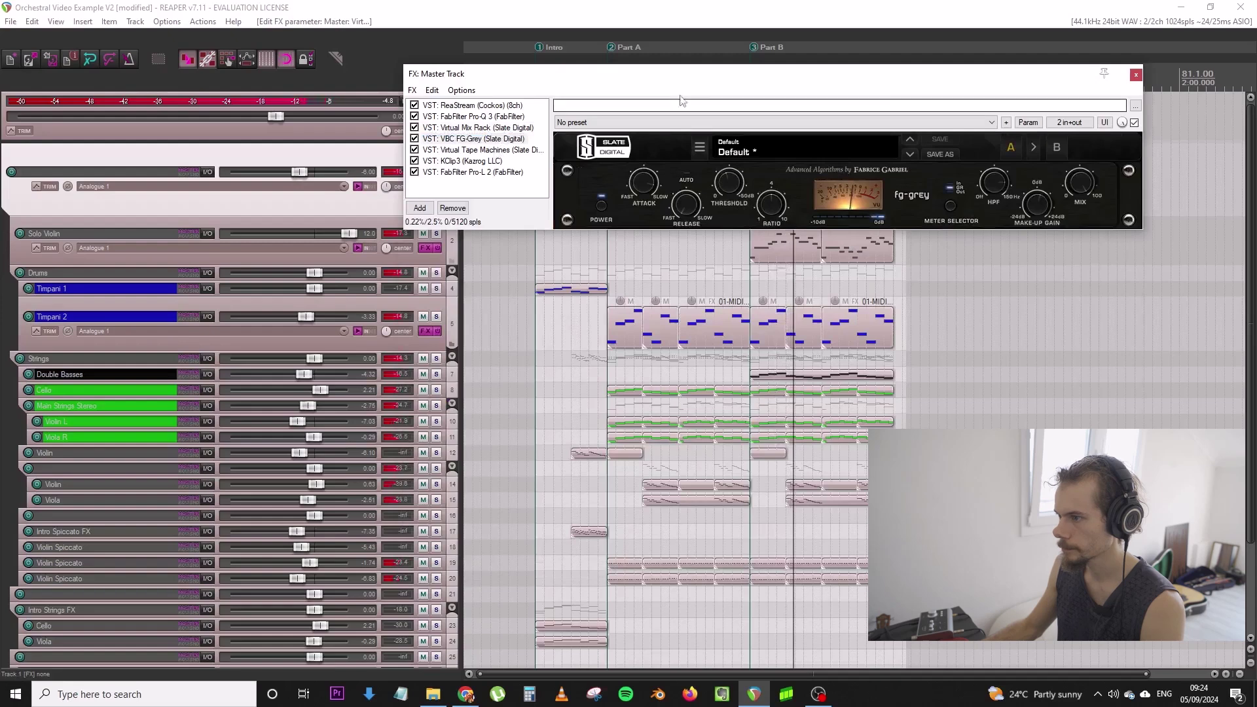
left_click_drag(690, 79, 690, 237)
left_click(688, 213)
left_click(490, 285)
left_click_drag(789, 222, 735, 96)
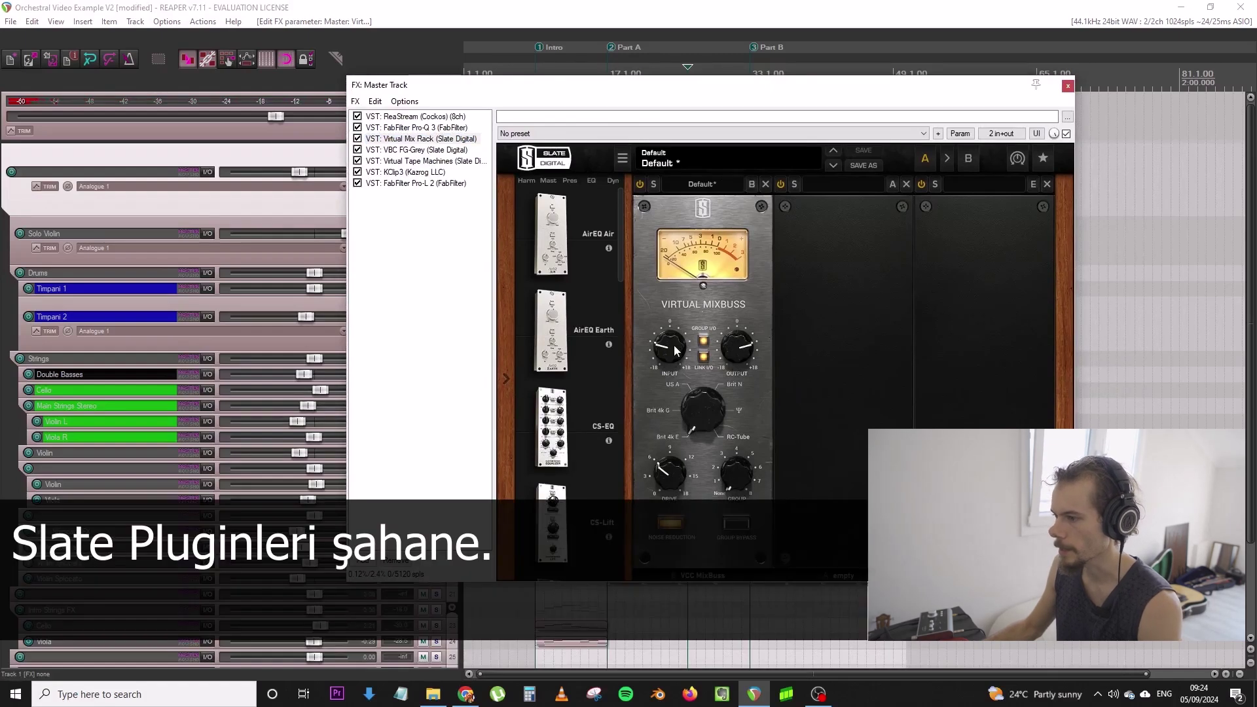
Load the "02 Classic Mix 1 HP" preset in the master's FG-Grey compressor and adjust its threshold
left_click(393, 149)
left_click(681, 165)
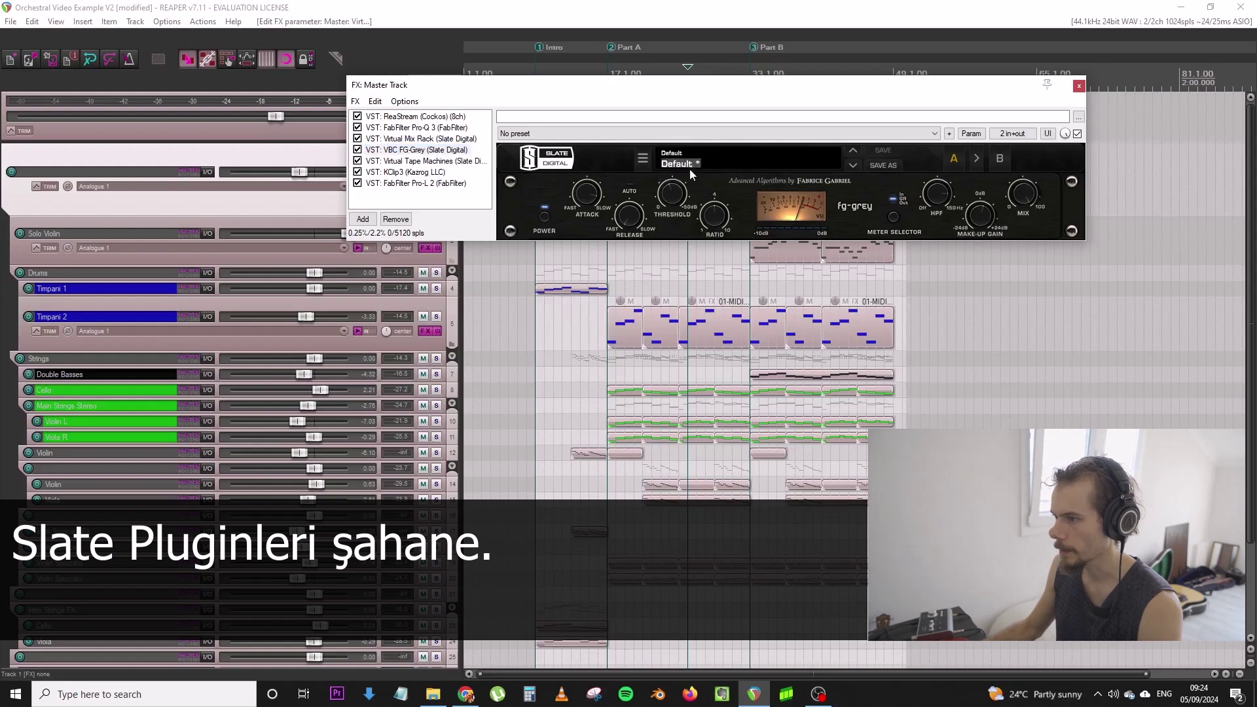
left_click(681, 158)
left_click(690, 165)
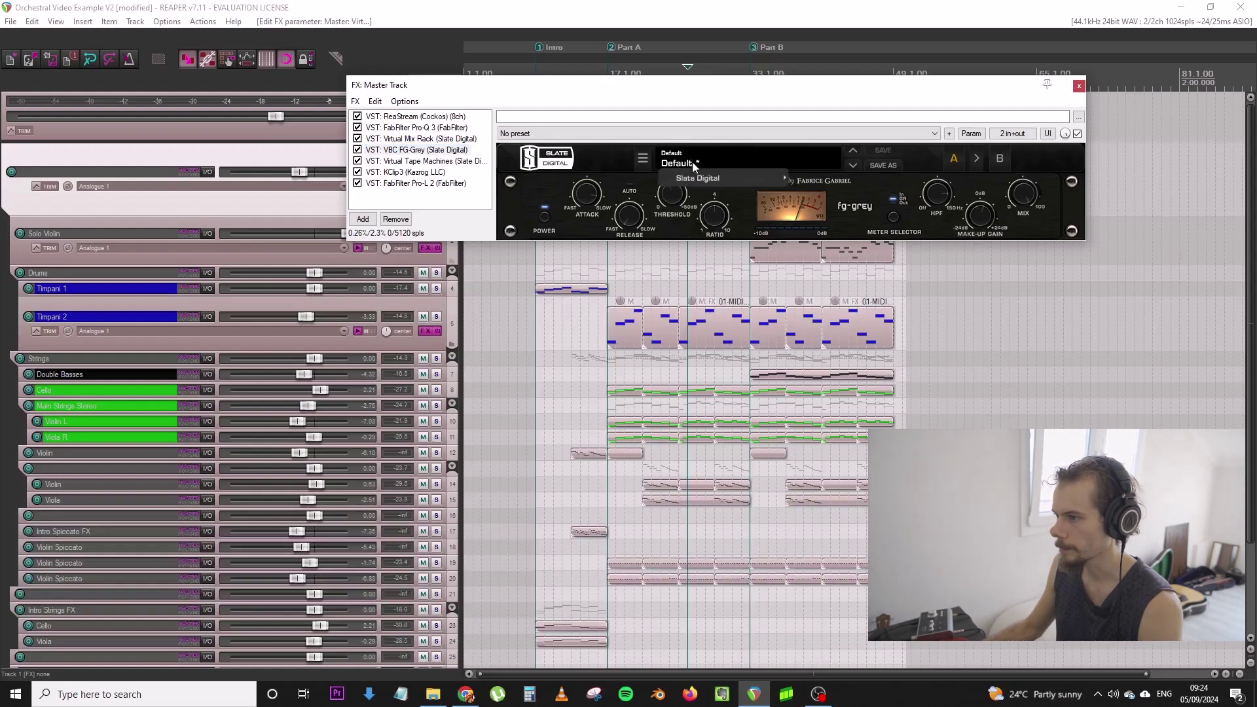
mouse_move(718, 179)
left_click(843, 195)
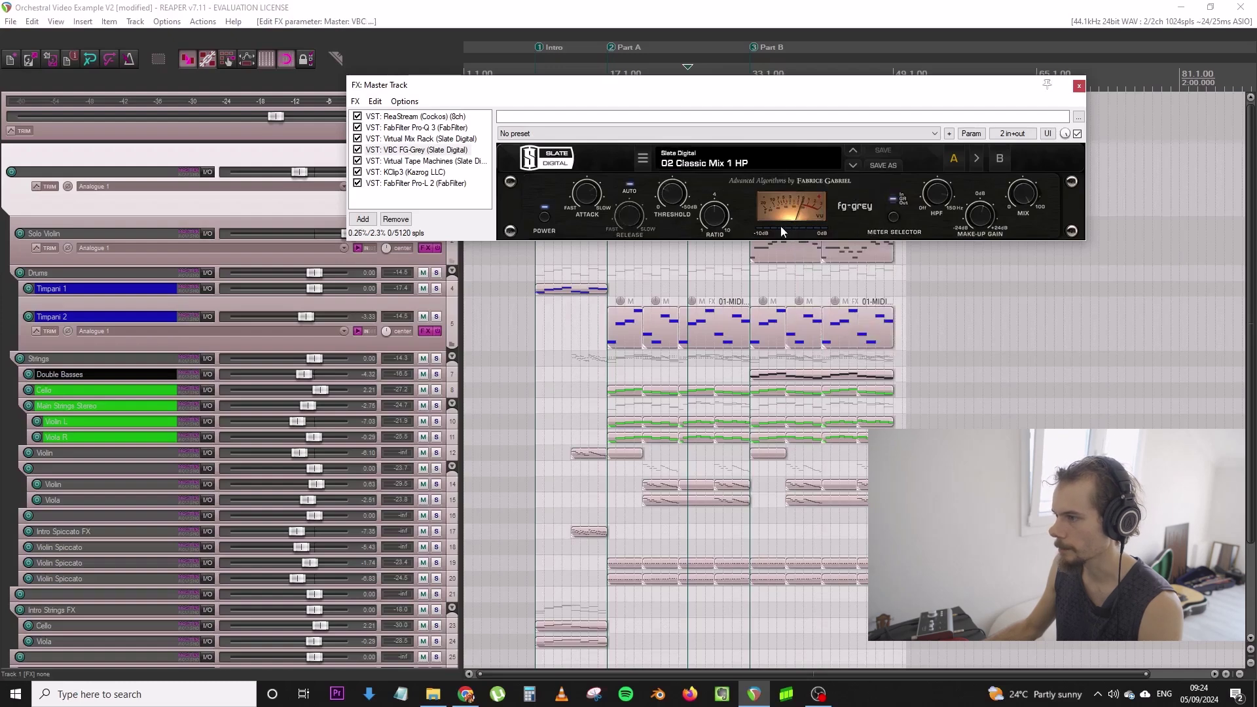
left_click_drag(681, 198, 686, 167)
Lower the Timpani 2 track's volume to -4.72 dB and adjust the input level of the master's Virtual Tape Machines
left_click_drag(305, 317, 303, 317)
left_click(429, 160)
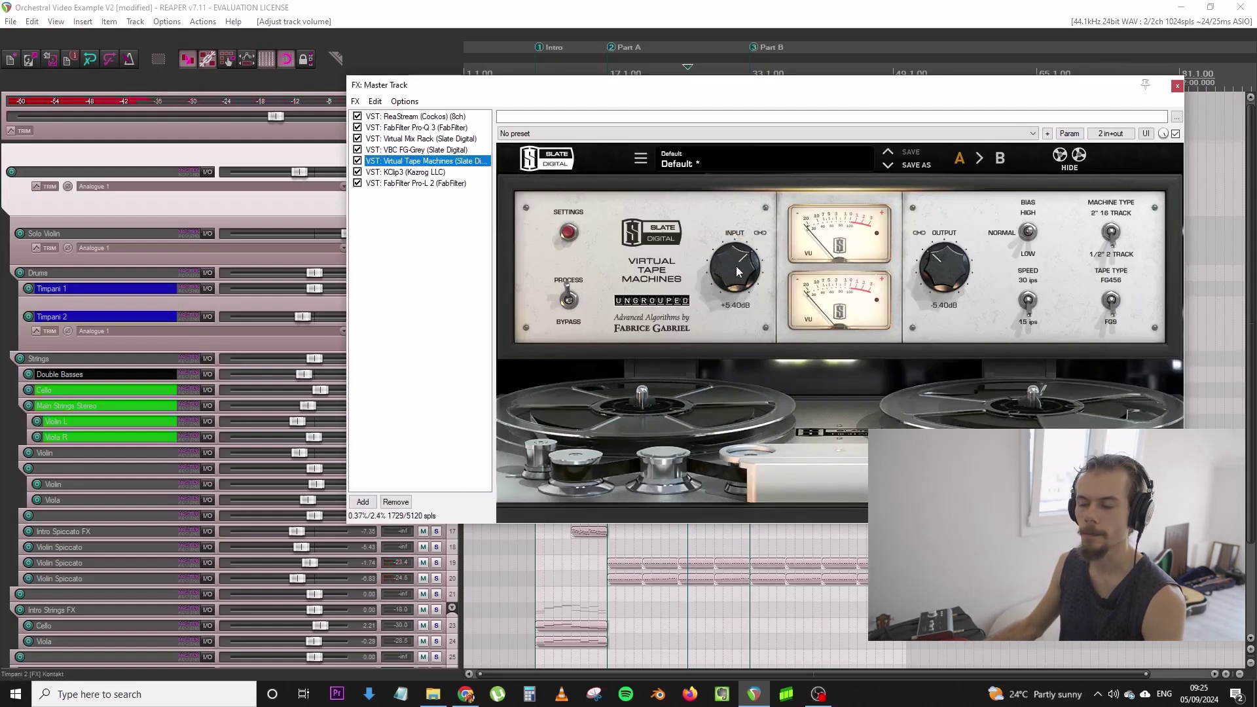
mouse_move(736, 271)
left_mouse_down()
mouse_move(784, 387)
mouse_move(740, 271)
left_mouse_up()
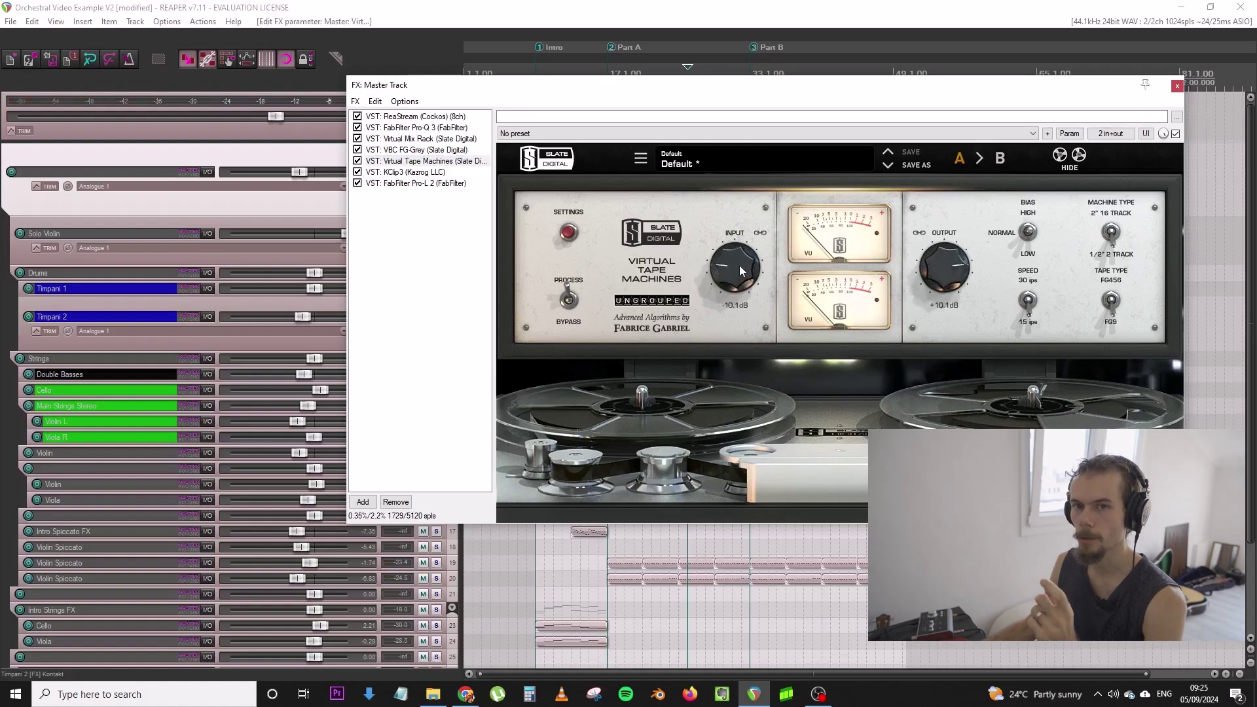
mouse_move(739, 267)
left_mouse_down()
mouse_move(745, 280)
mouse_move(744, 269)
left_mouse_up()
Set the master's KClip 3 input to 3.3 dB and the FabFilter Pro-L 2 gain to +13.9 dB
left_click(438, 173)
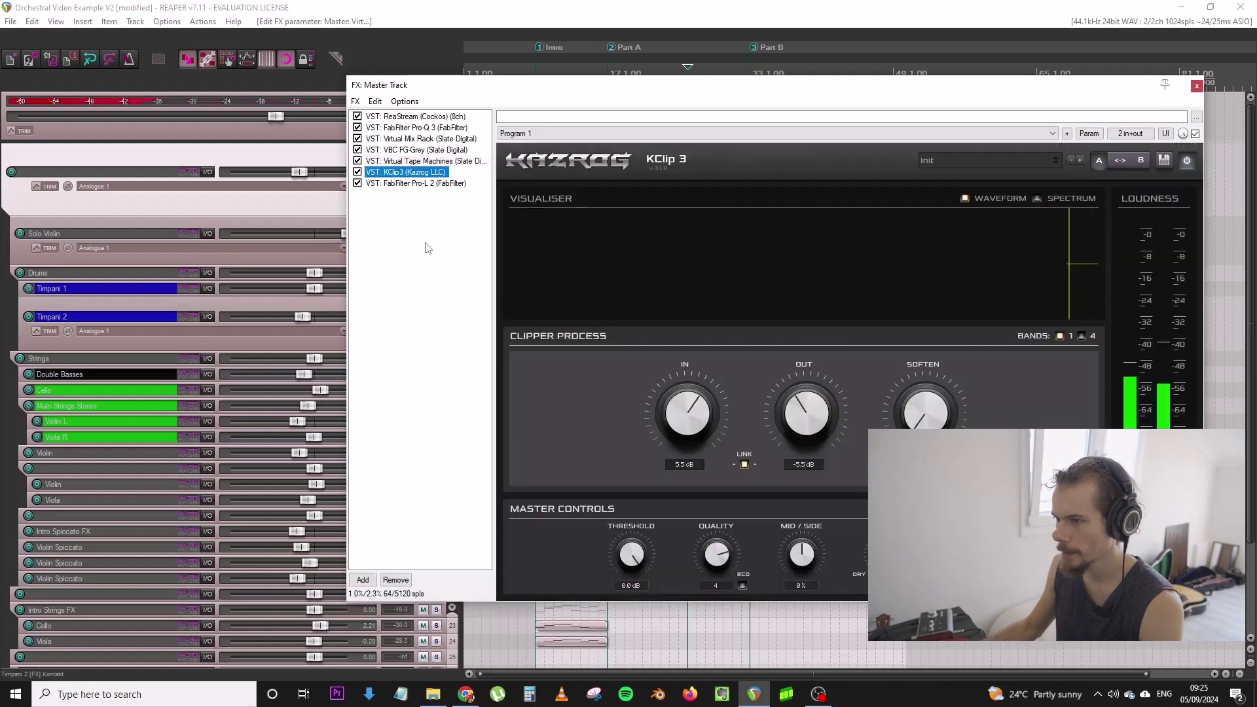
left_click_drag(693, 407, 695, 417)
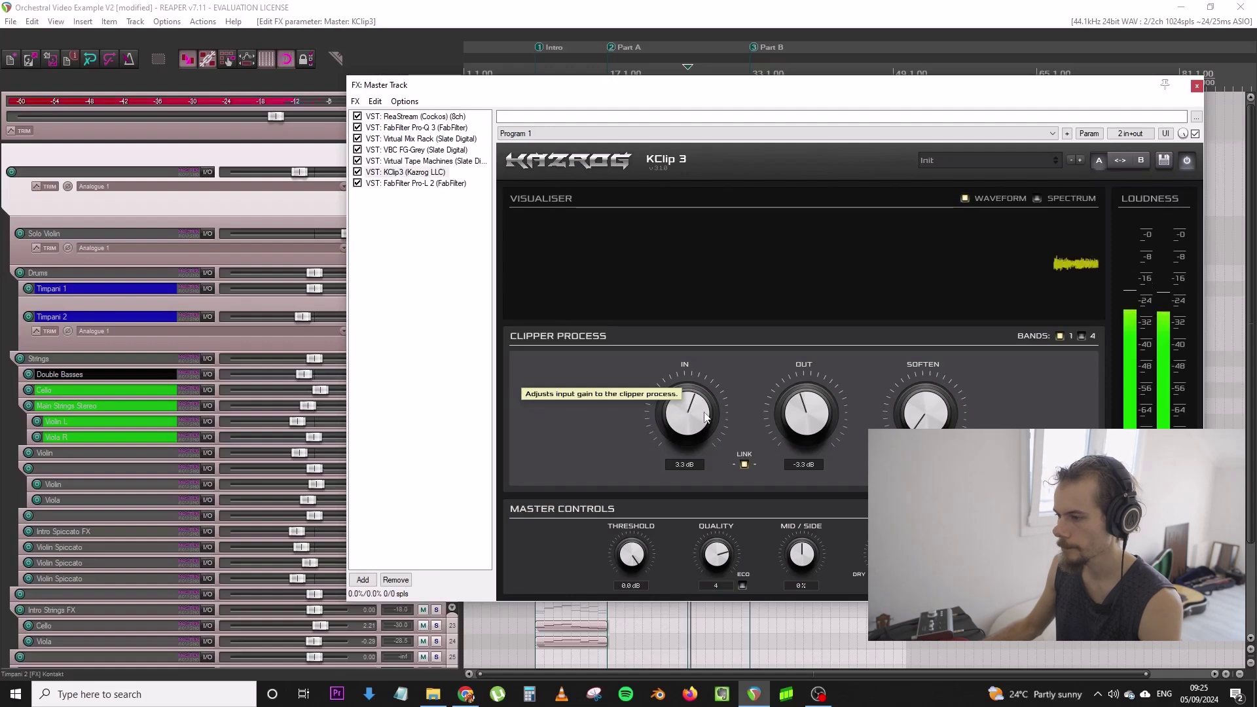
left_click(426, 184)
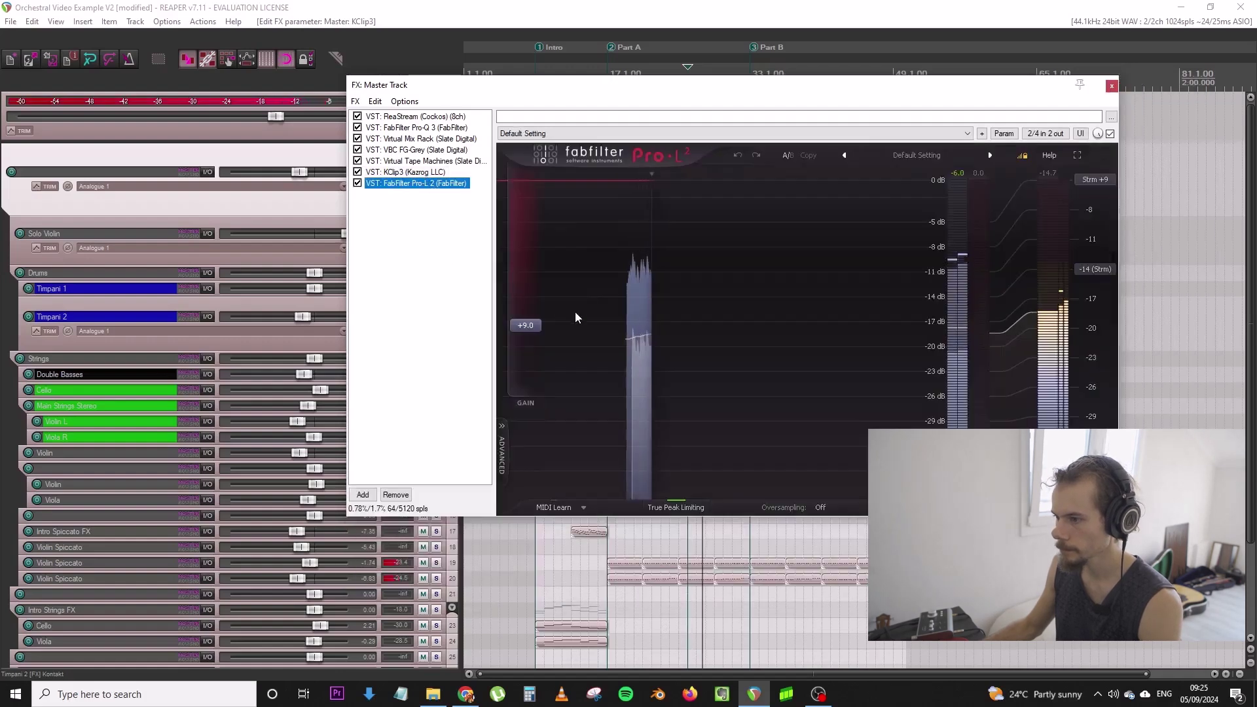
left_click_drag(538, 320, 540, 271)
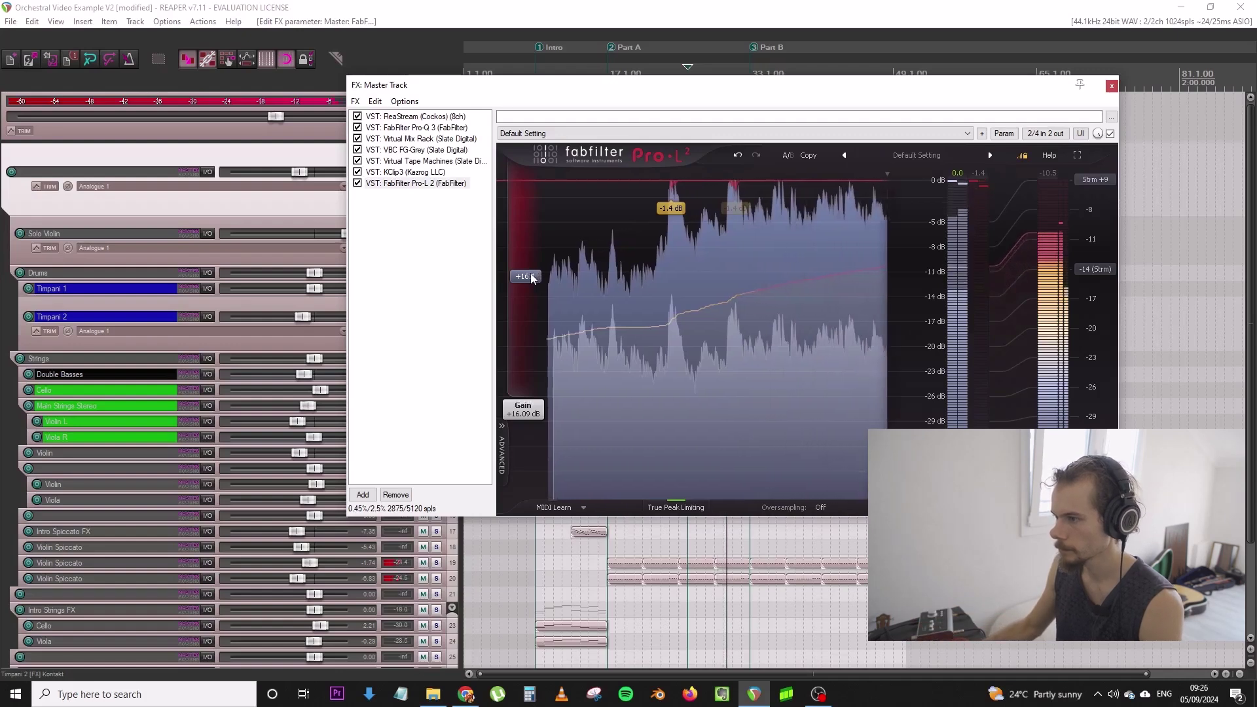
left_click_drag(539, 272, 554, 291)
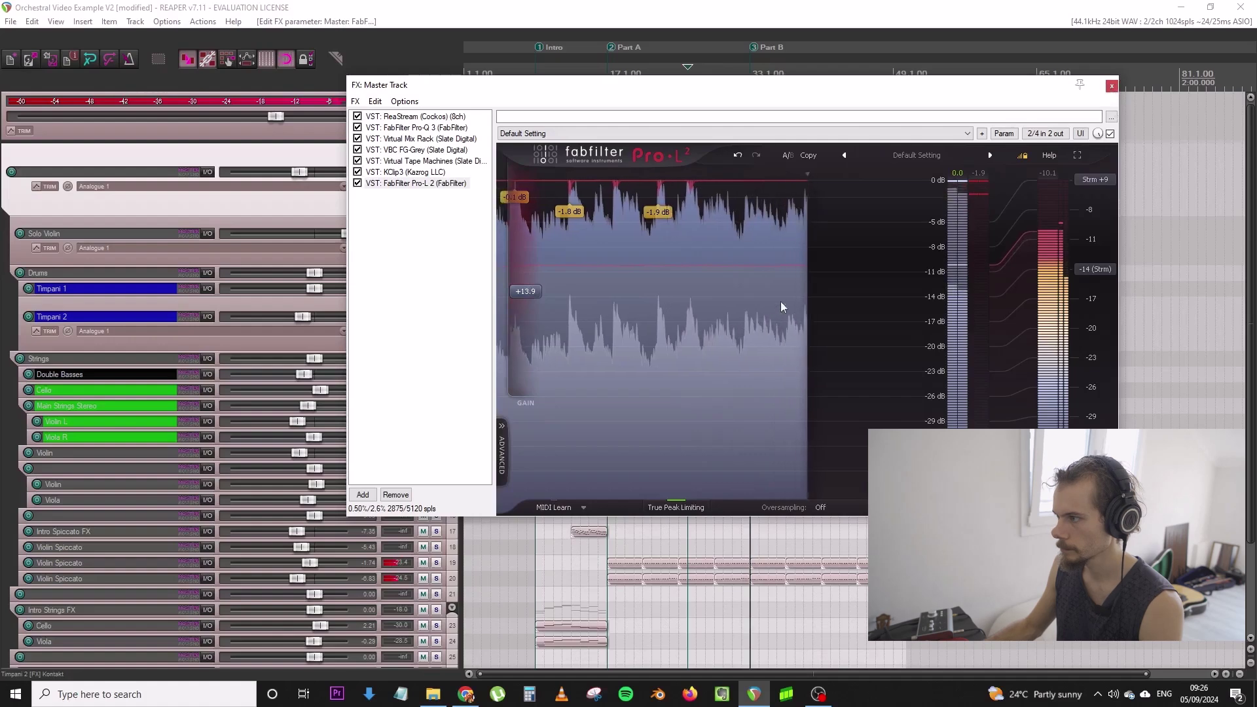
left_click(1111, 88)
Lower the Solo Violin track's volume to 9.82 dB
scroll(611, 275, "up", 2)
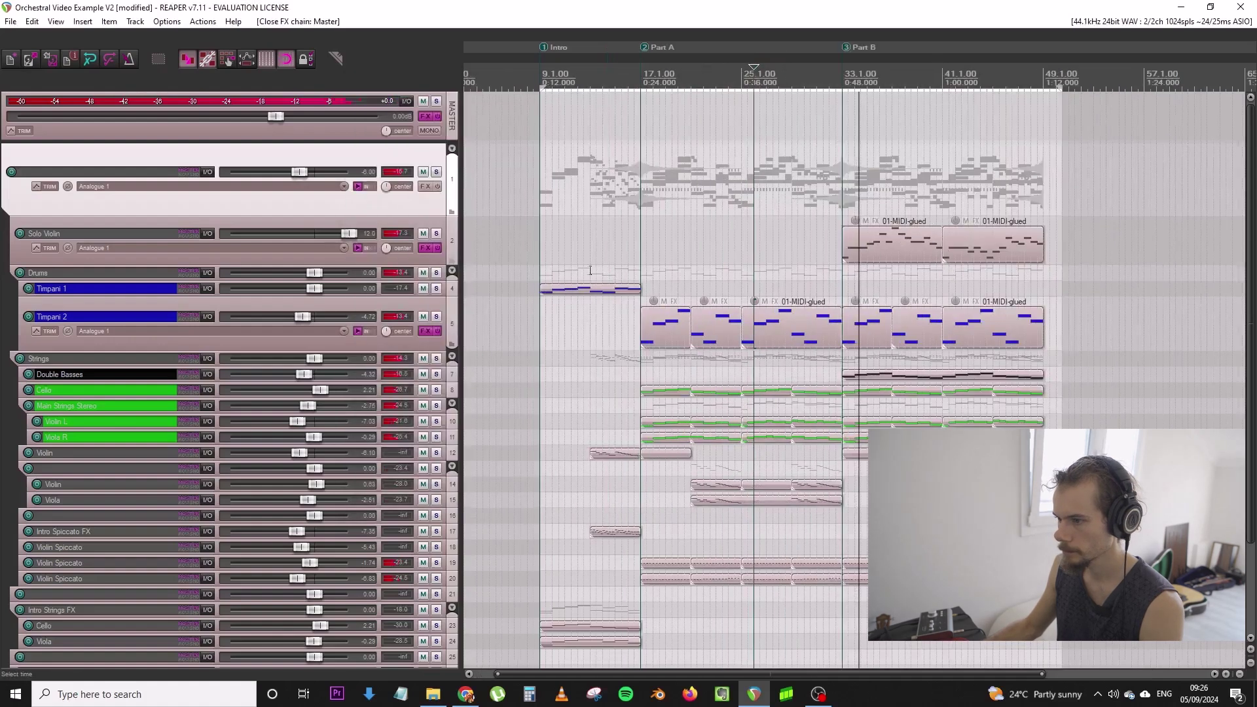
scroll(451, 257, "down", 2)
scroll(450, 254, "up", 1)
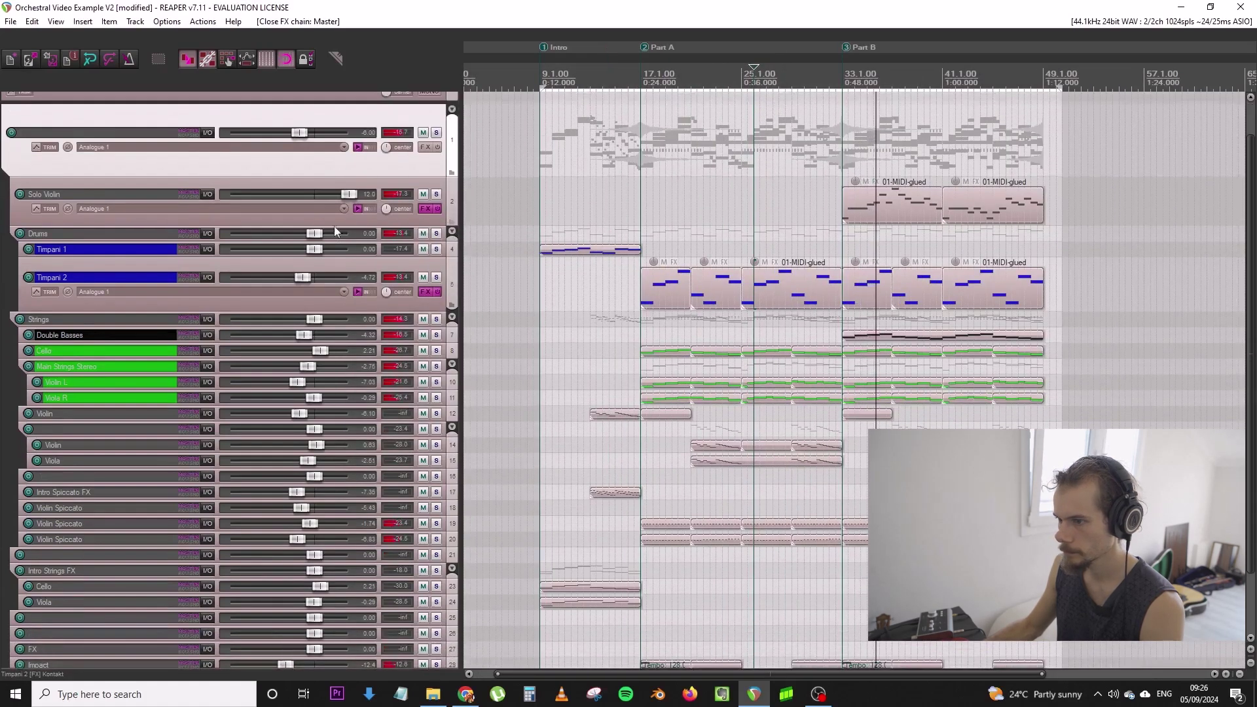
left_click_drag(349, 194, 342, 195)
scroll(368, 208, "up", 2)
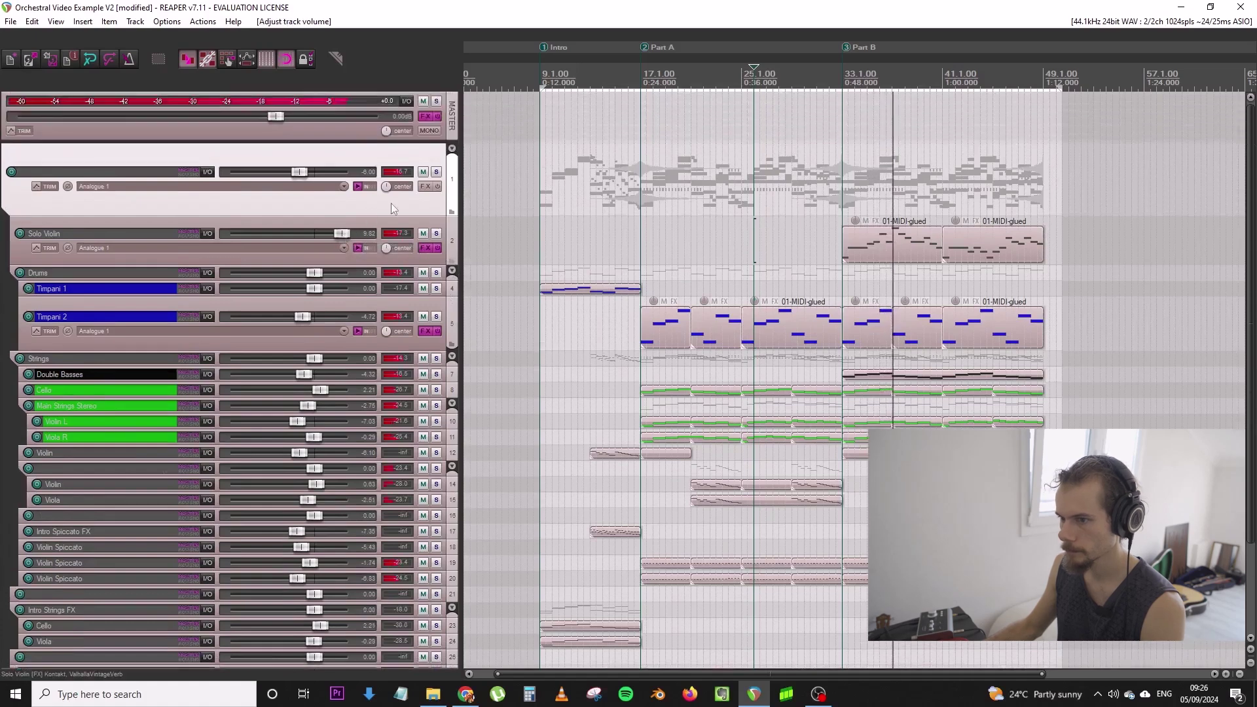
Name the parent folder track "All Tracks"
double_click(90, 170)
type("All Tracks")
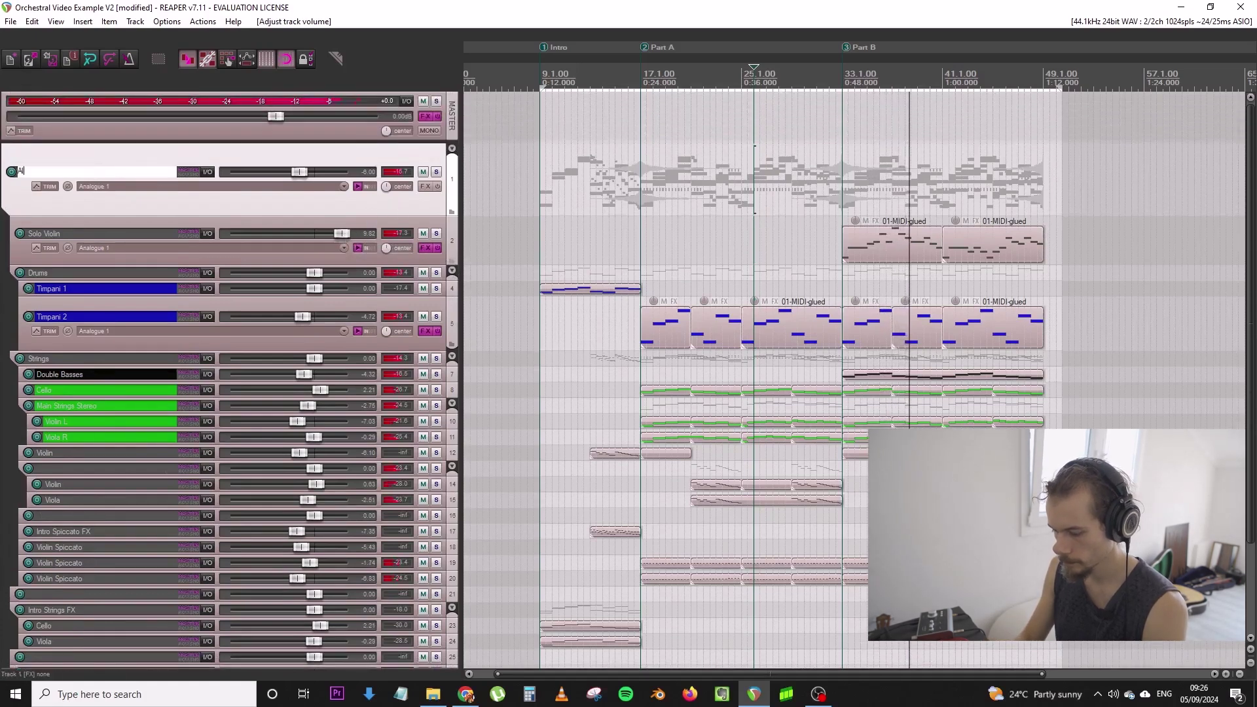
key("Return")
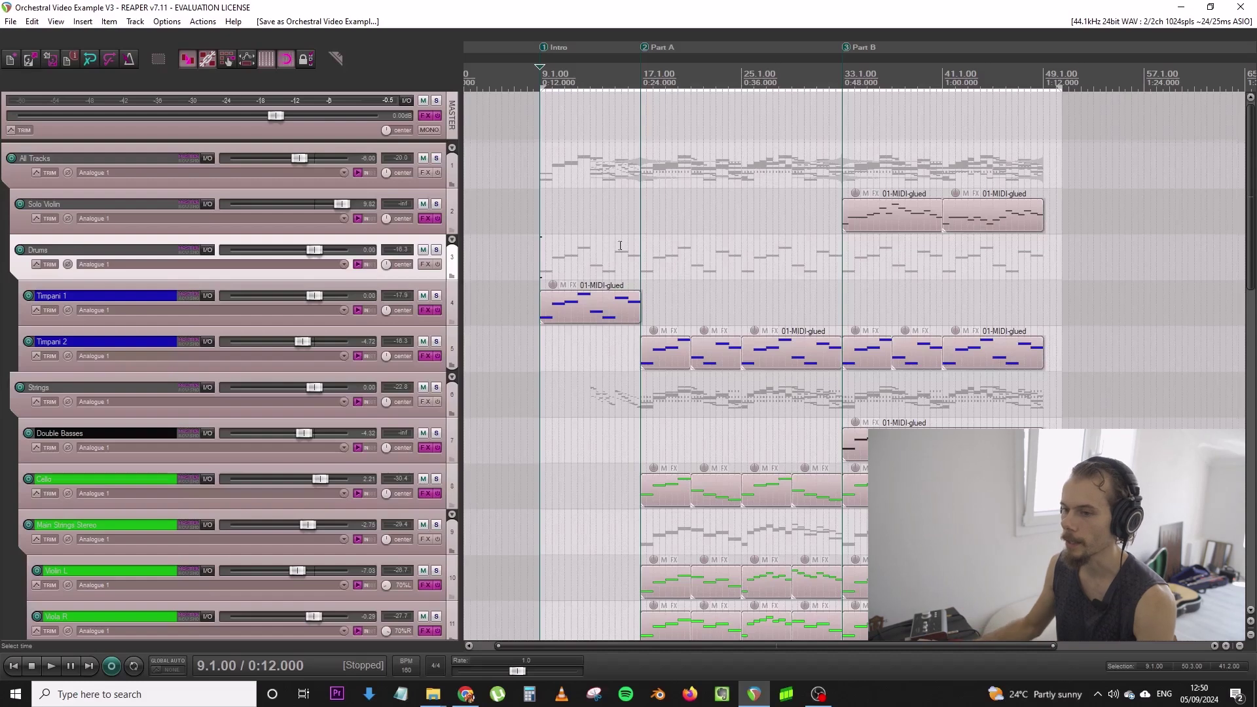
Solo the Drums folder and add the Waves SSLComp Stereo compressor to it
left_click(436, 250)
key("space")
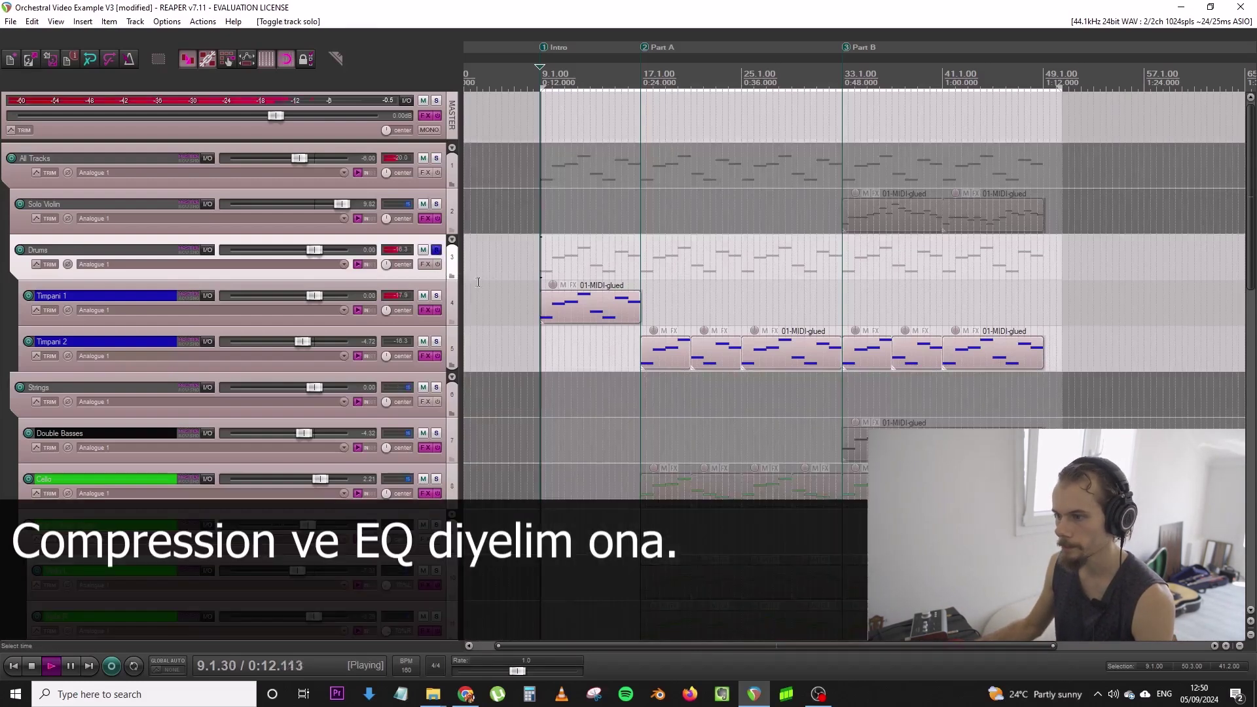
left_click(427, 265)
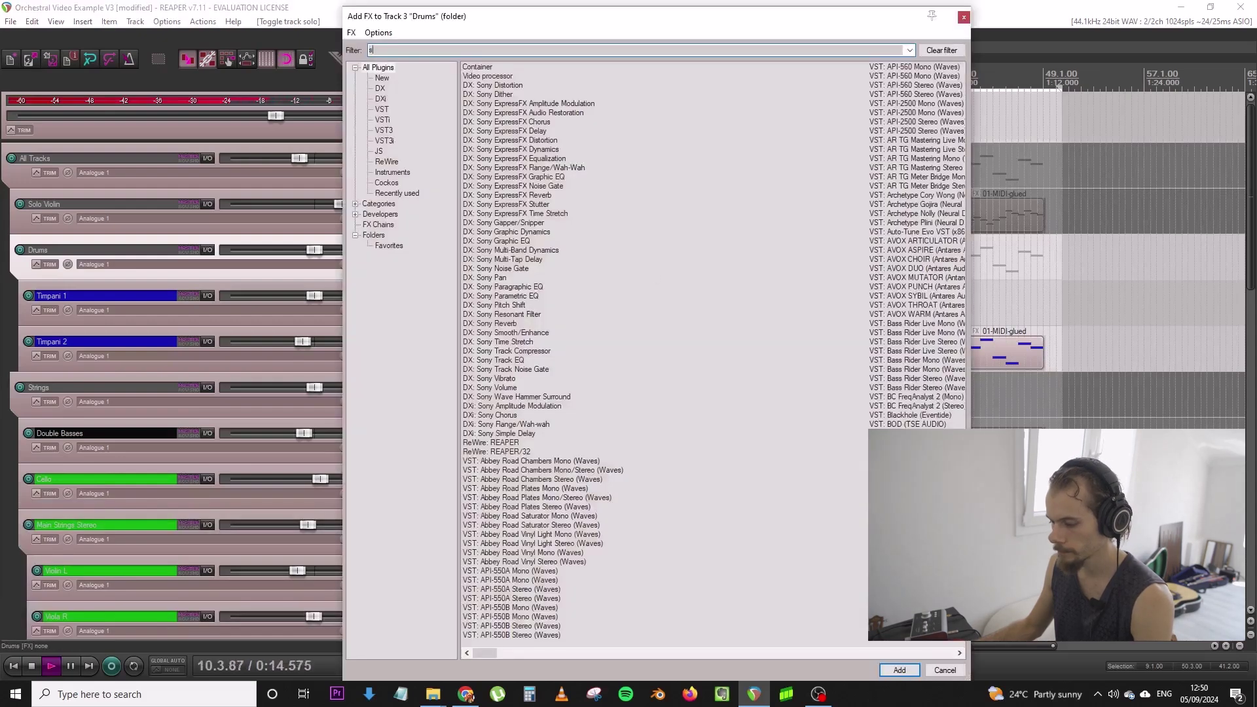
type("ssl")
left_click(551, 141)
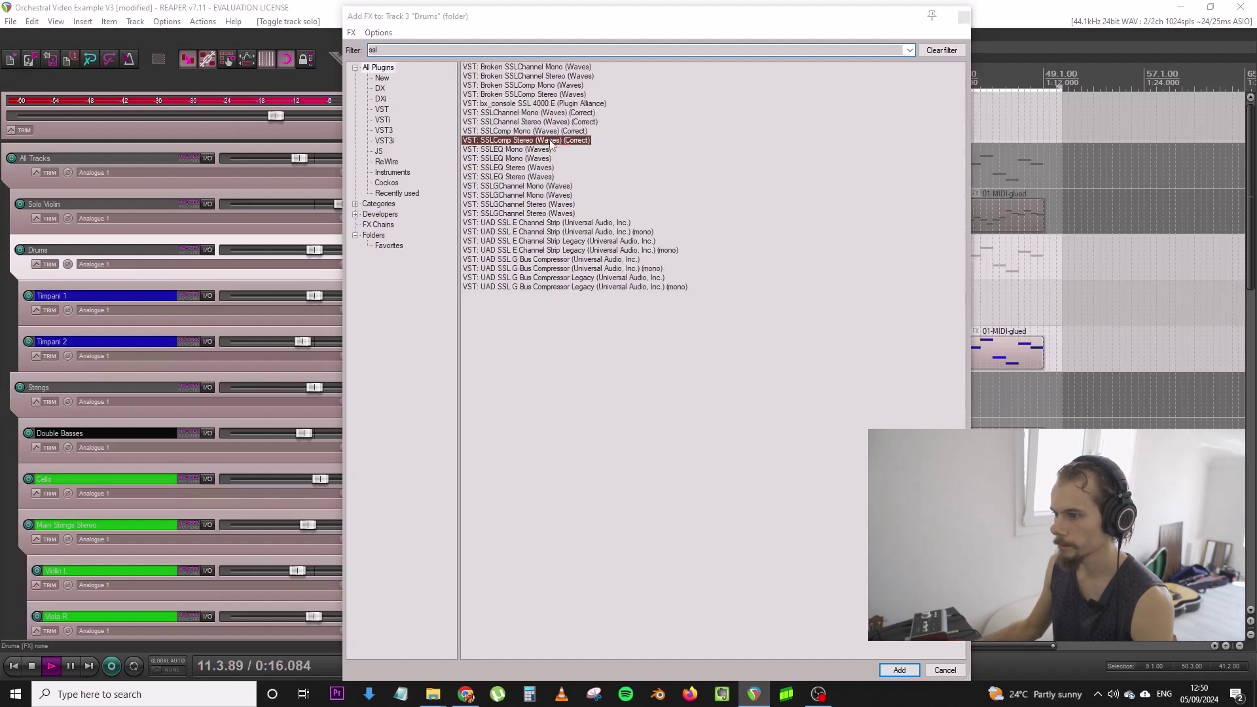
double_click(551, 141)
key("space")
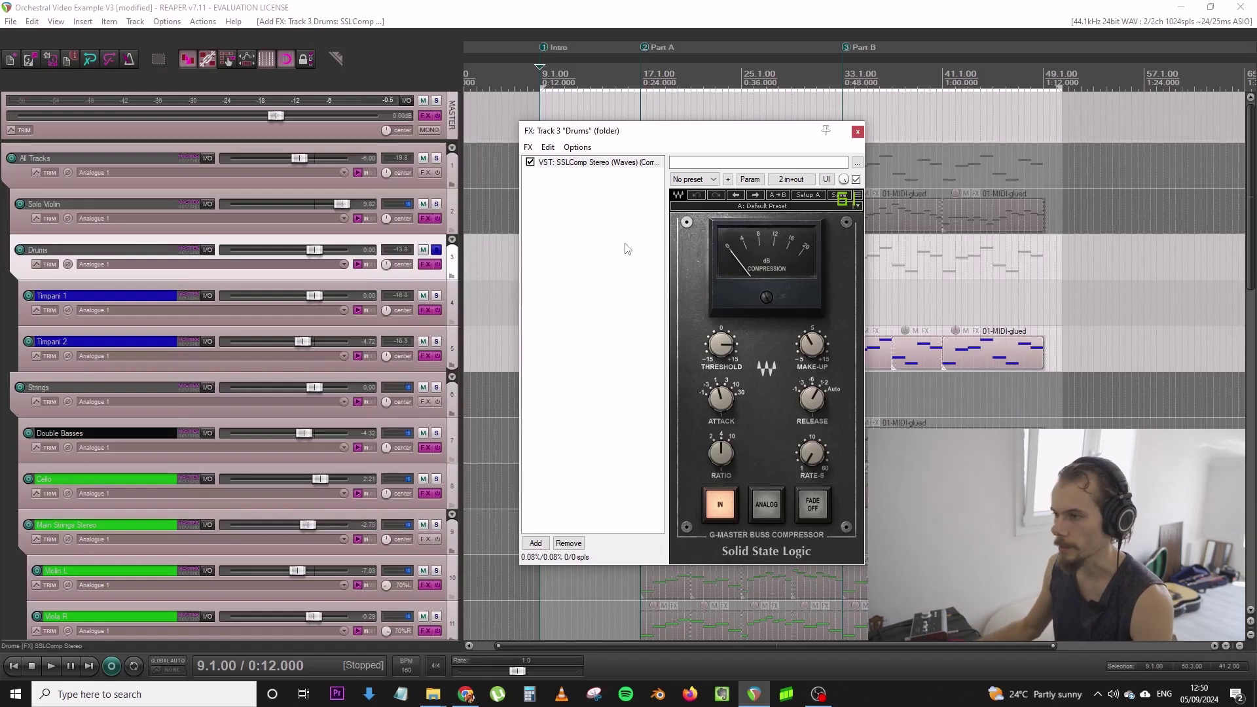
Slow the Drums compressor's attack, set its release to 1.2 s and lower its threshold slightly
mouse_move(700, 142)
left_mouse_down()
mouse_move(626, 132)
mouse_move(686, 135)
left_mouse_up()
left_click(713, 391)
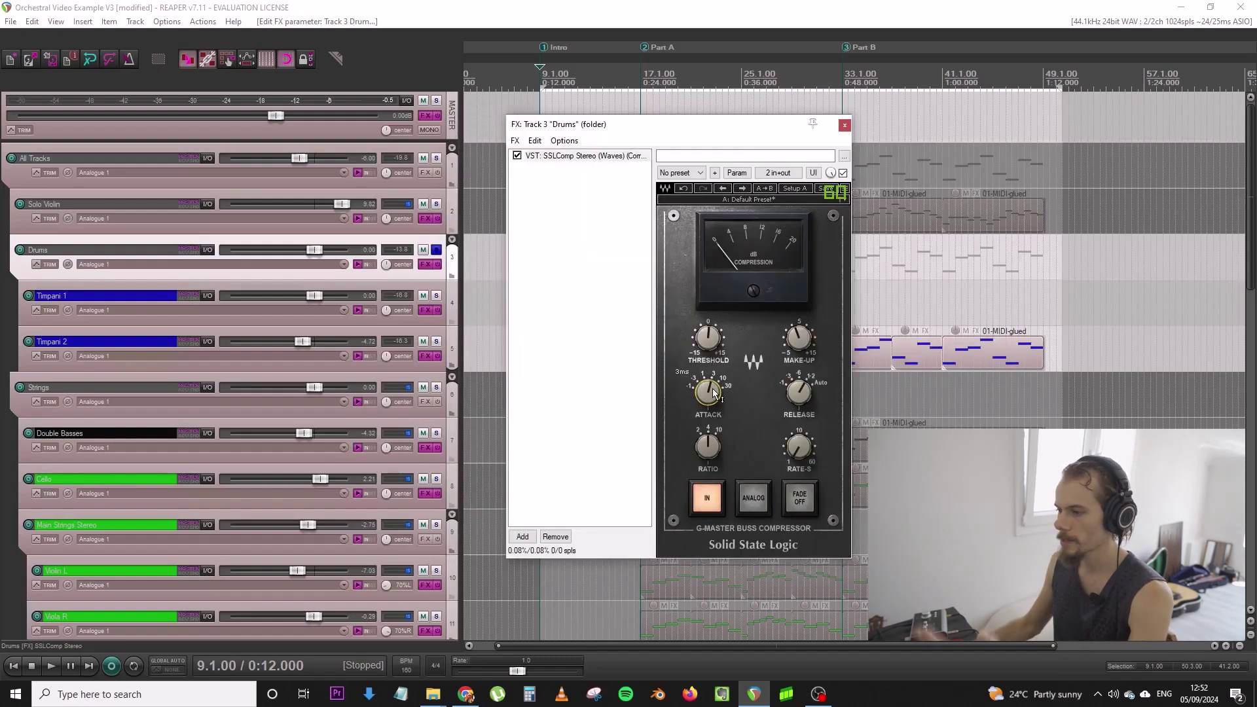
left_click_drag(716, 125, 781, 155)
left_click(541, 124)
key("space")
left_click_drag(772, 422, 772, 440)
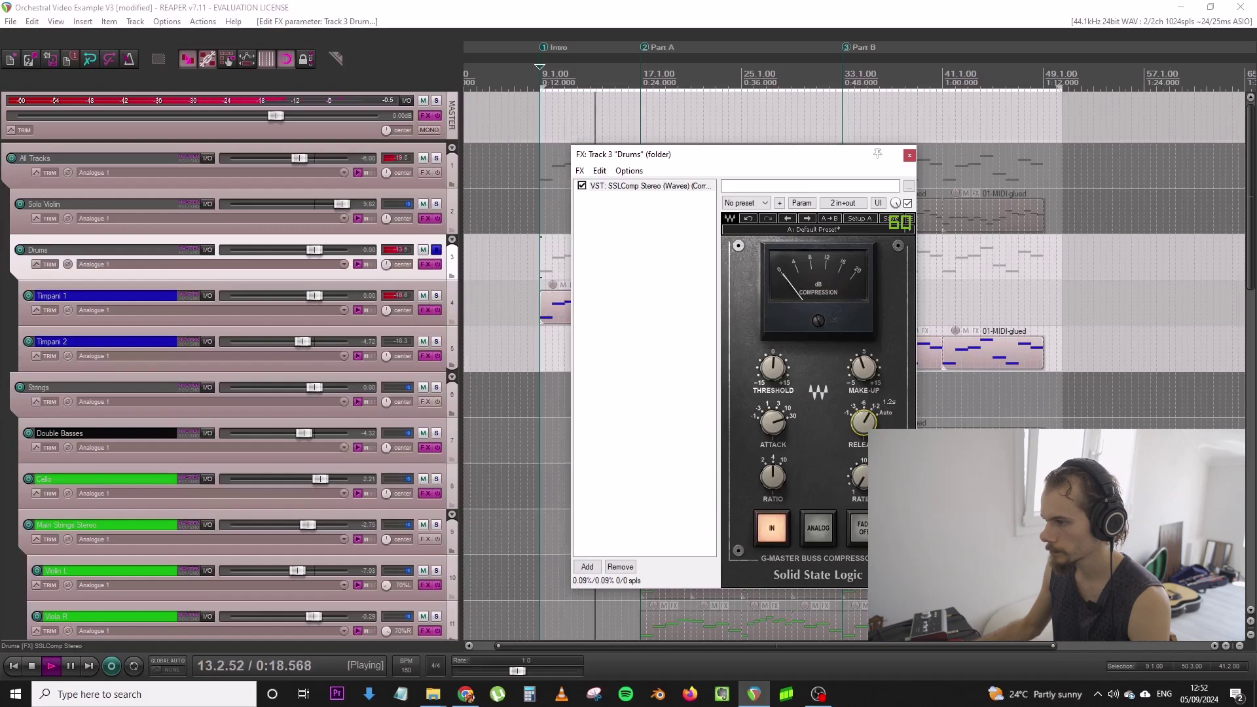
mouse_move(793, 383)
left_mouse_down()
mouse_move(793, 401)
mouse_move(793, 387)
left_mouse_up()
key("space")
key("space")
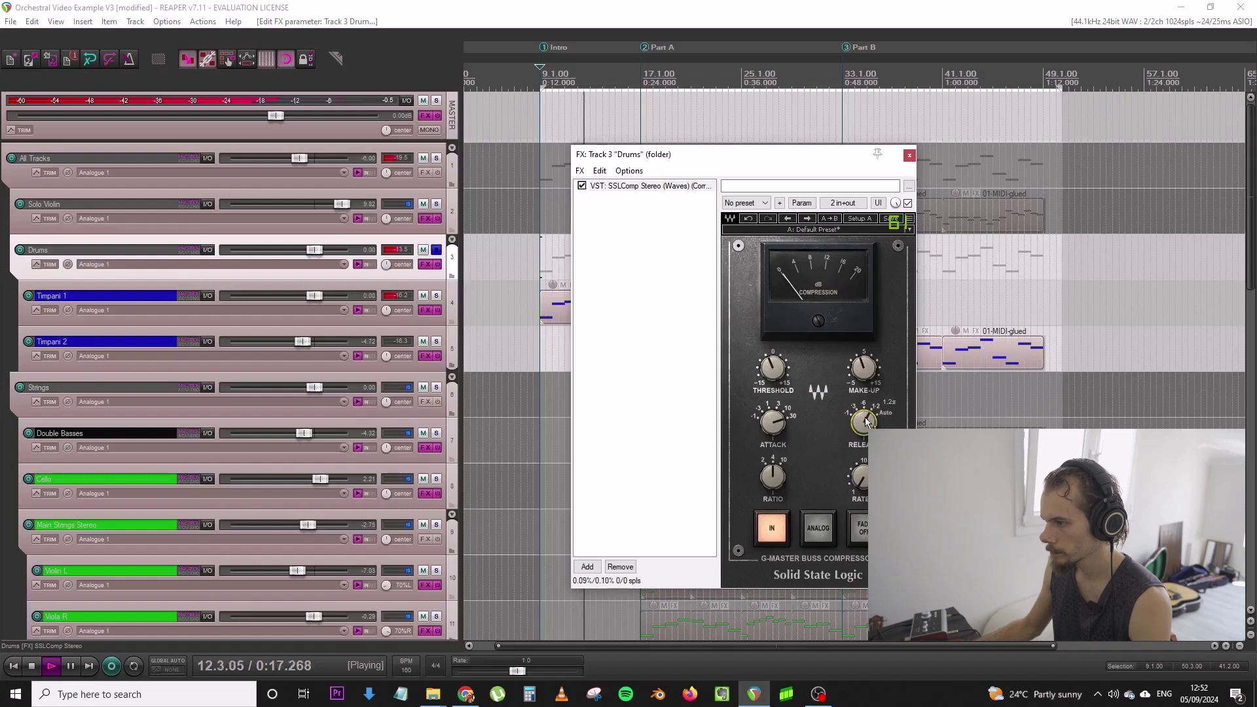
Try a .1 ms attack on the Drums compressor, restore the slower attack and set the release to Auto
left_click_drag(767, 424, 767, 482)
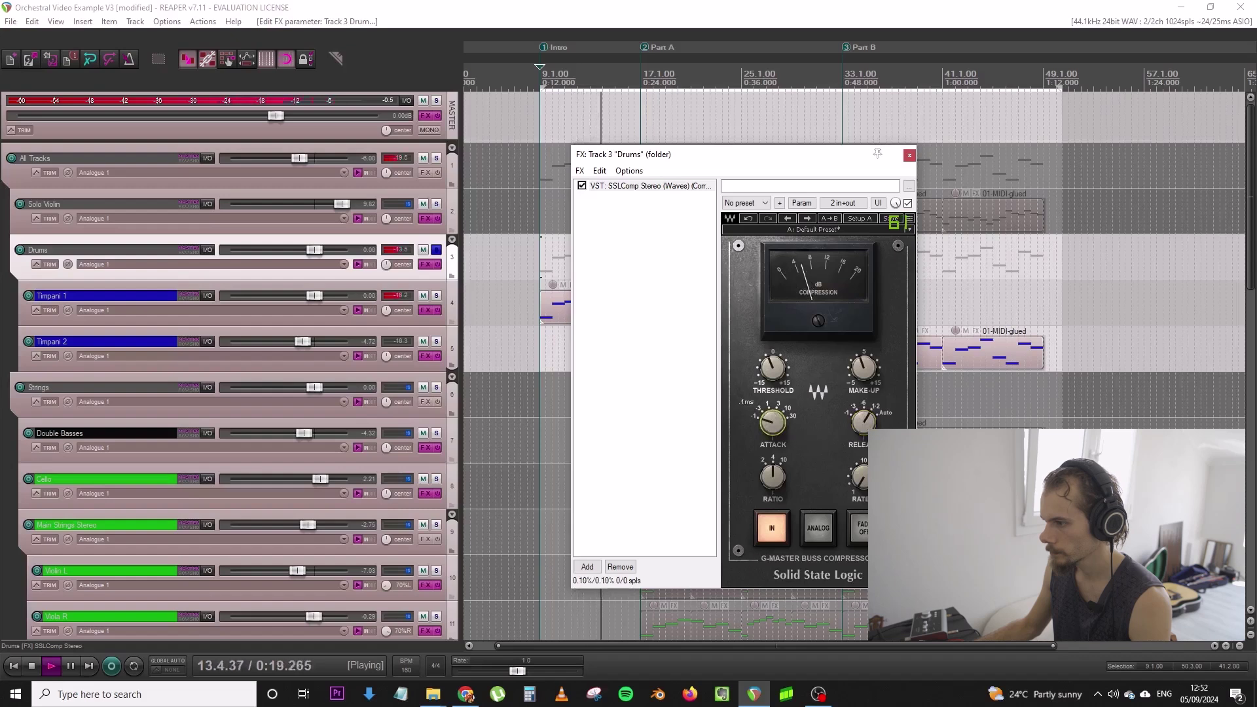
key("space")
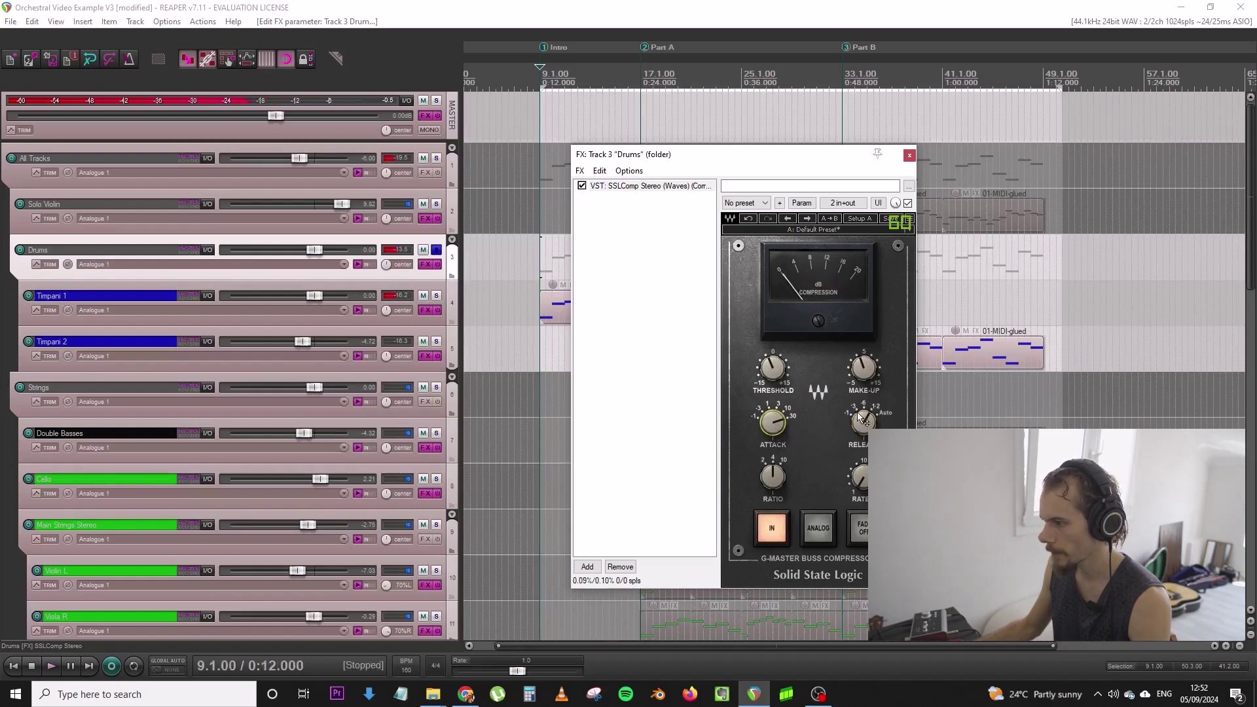
key("space")
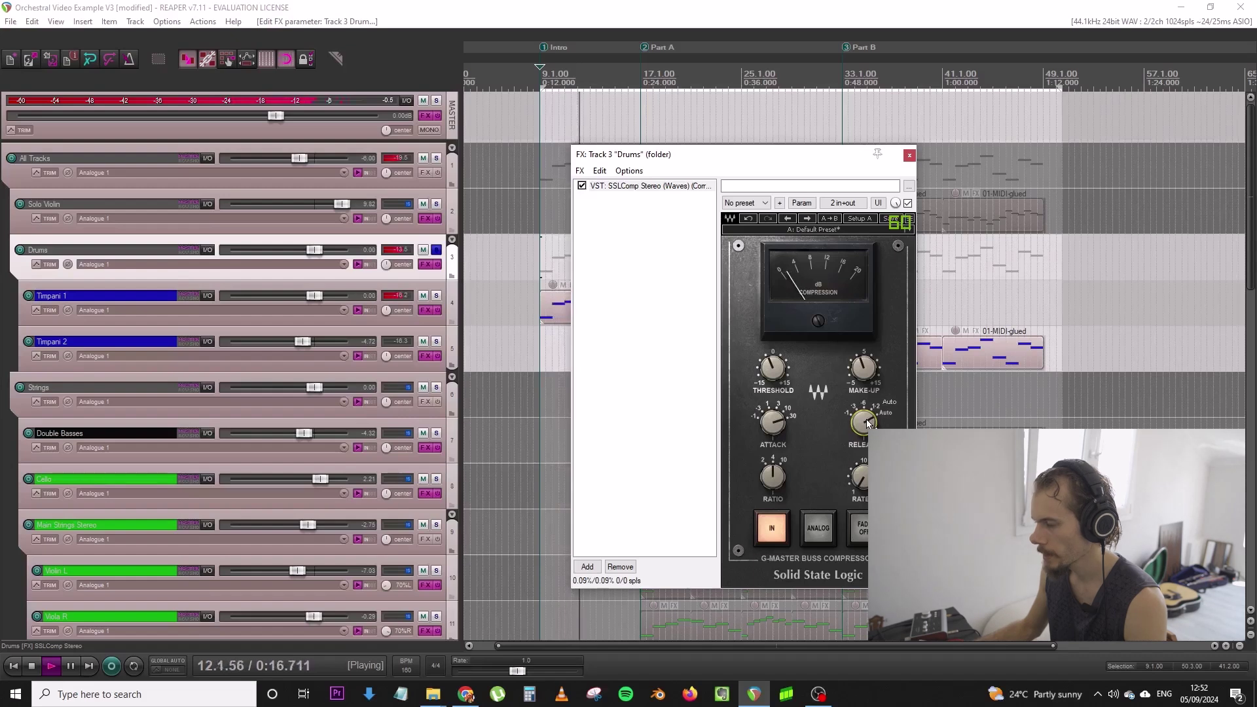
key("space")
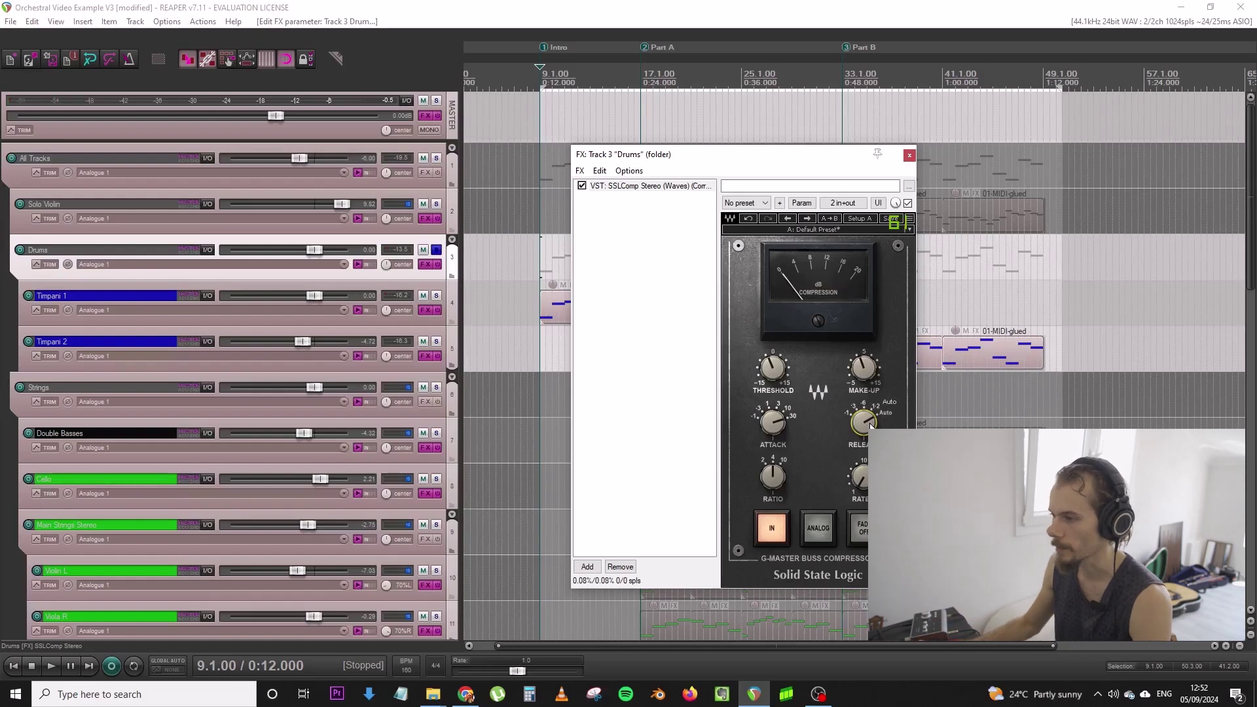
key("space")
left_click(910, 156)
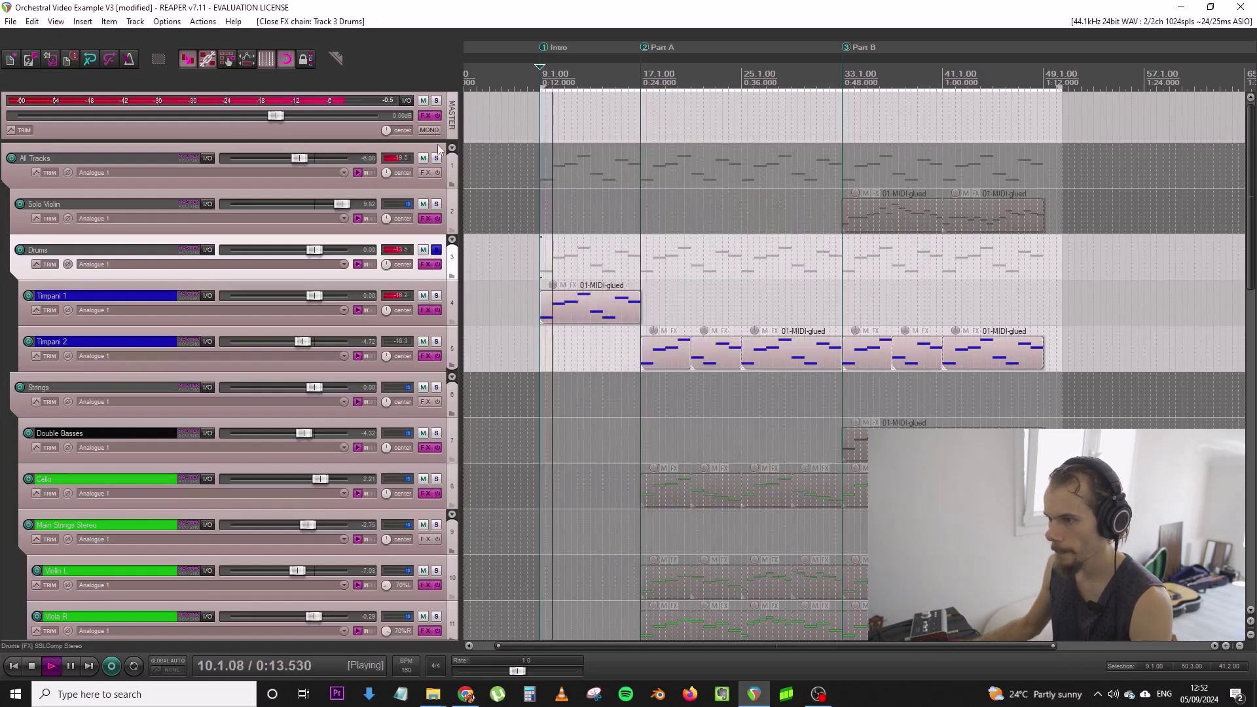
key("space")
Add FabFilter Pro-Q 3 after the compressor in the Drums folder's effect chain
scroll(450, 217, "down", 3)
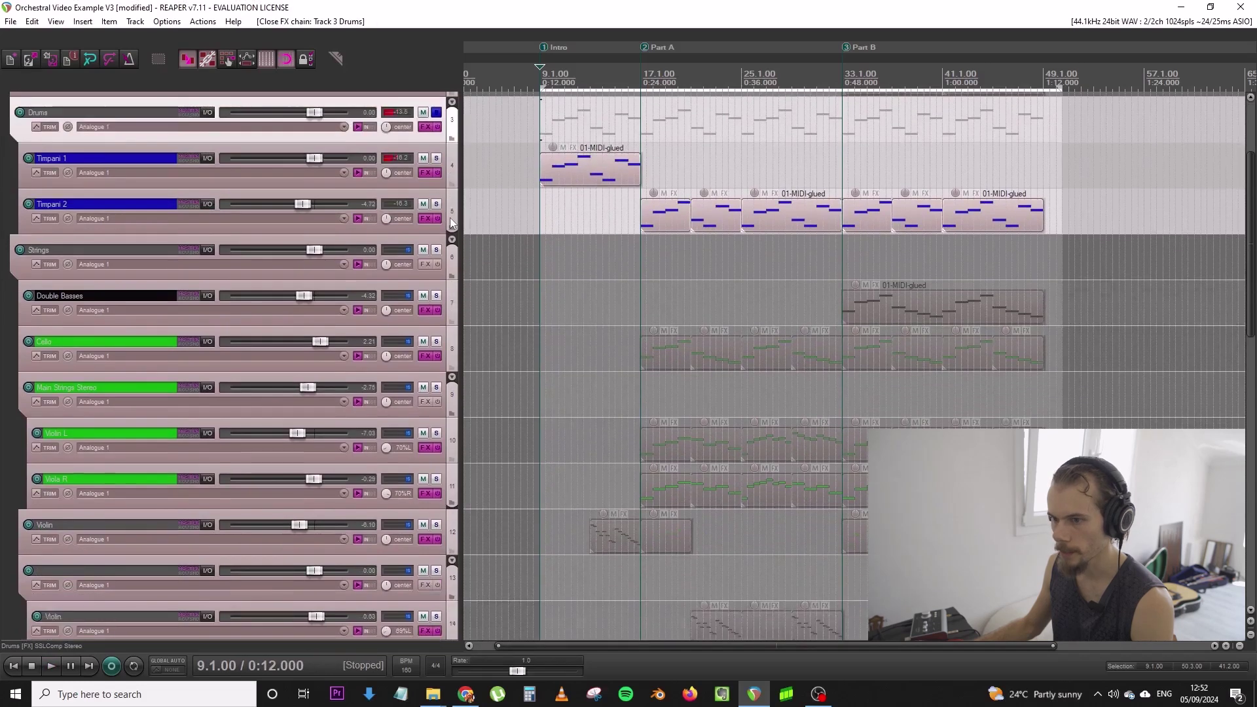
scroll(450, 218, "up", 2)
left_click(426, 218)
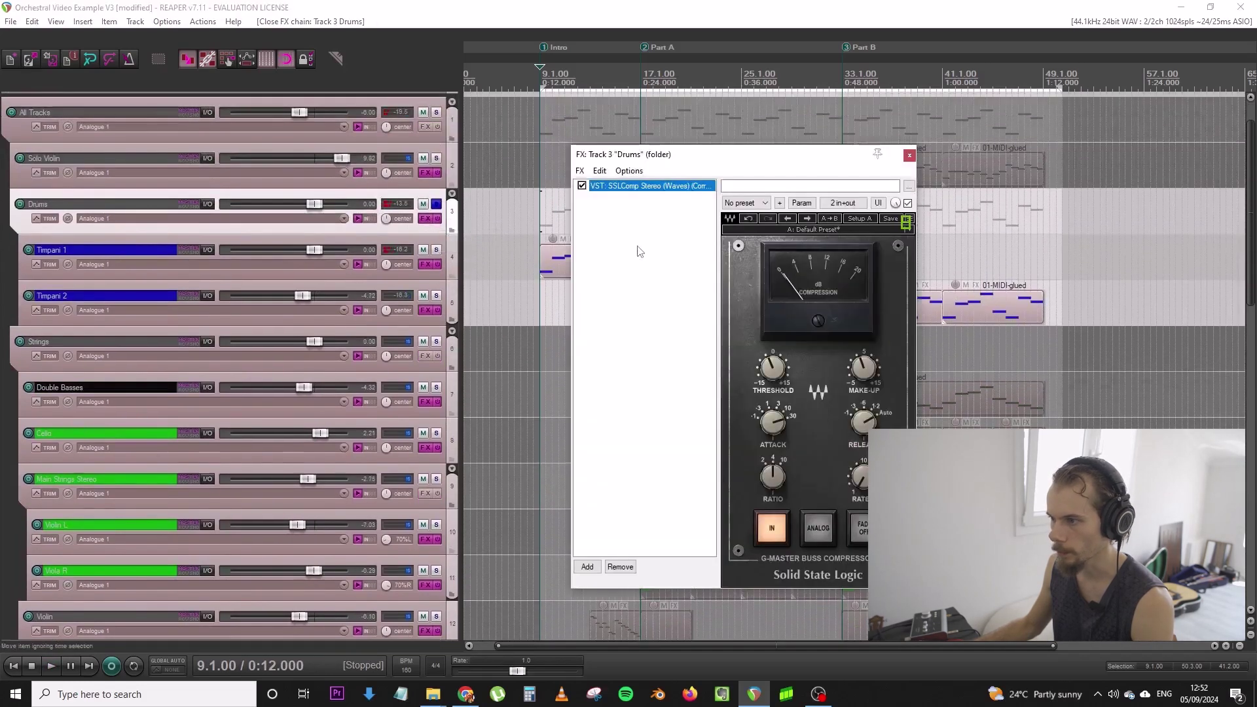
double_click(638, 255)
type("pro q")
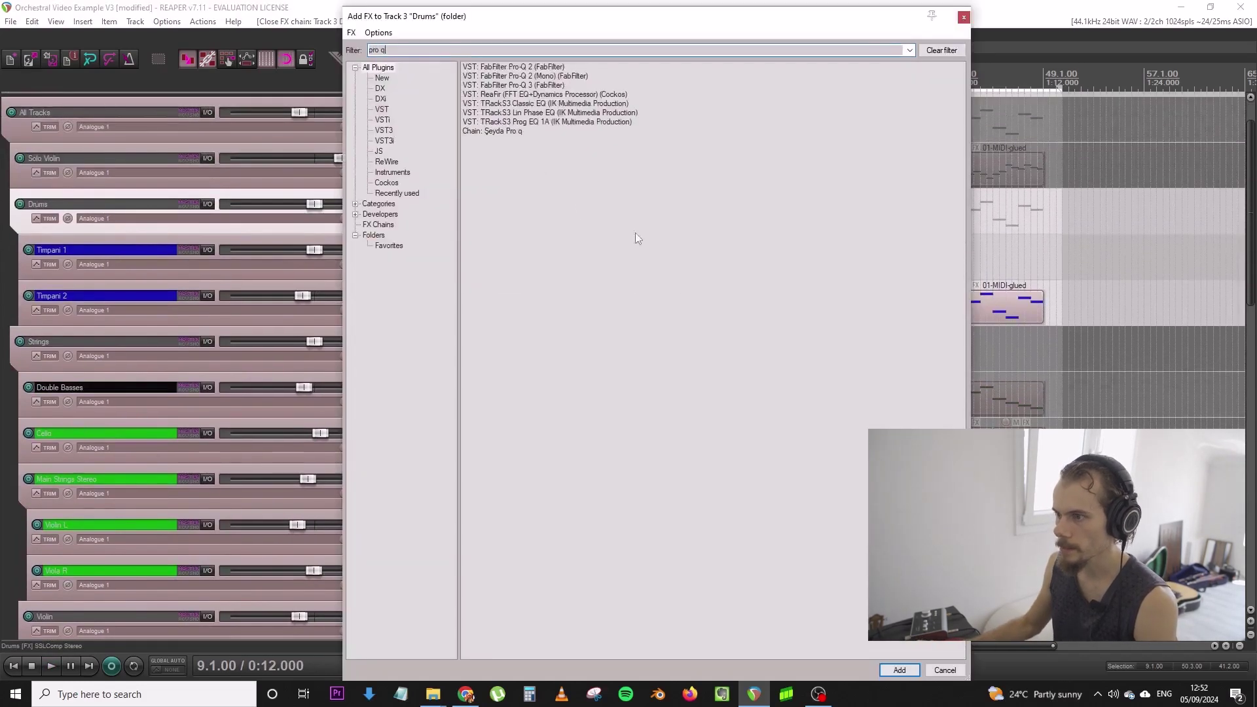
double_click(563, 86)
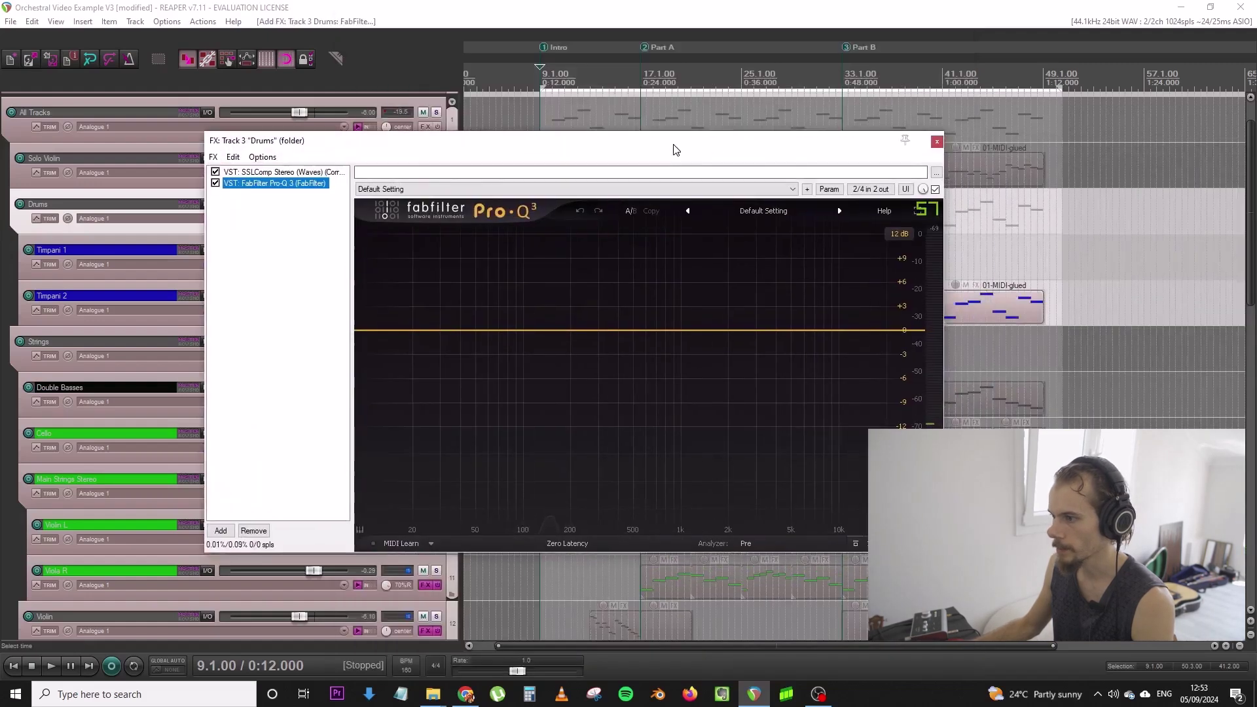
Create a 36 dB/oct High Cut at about 7169 Hz in the Drums Pro-Q 3 and set its processing mode to Natural Phase
key("space")
left_click(806, 331)
right_click(805, 331)
mouse_move(831, 390)
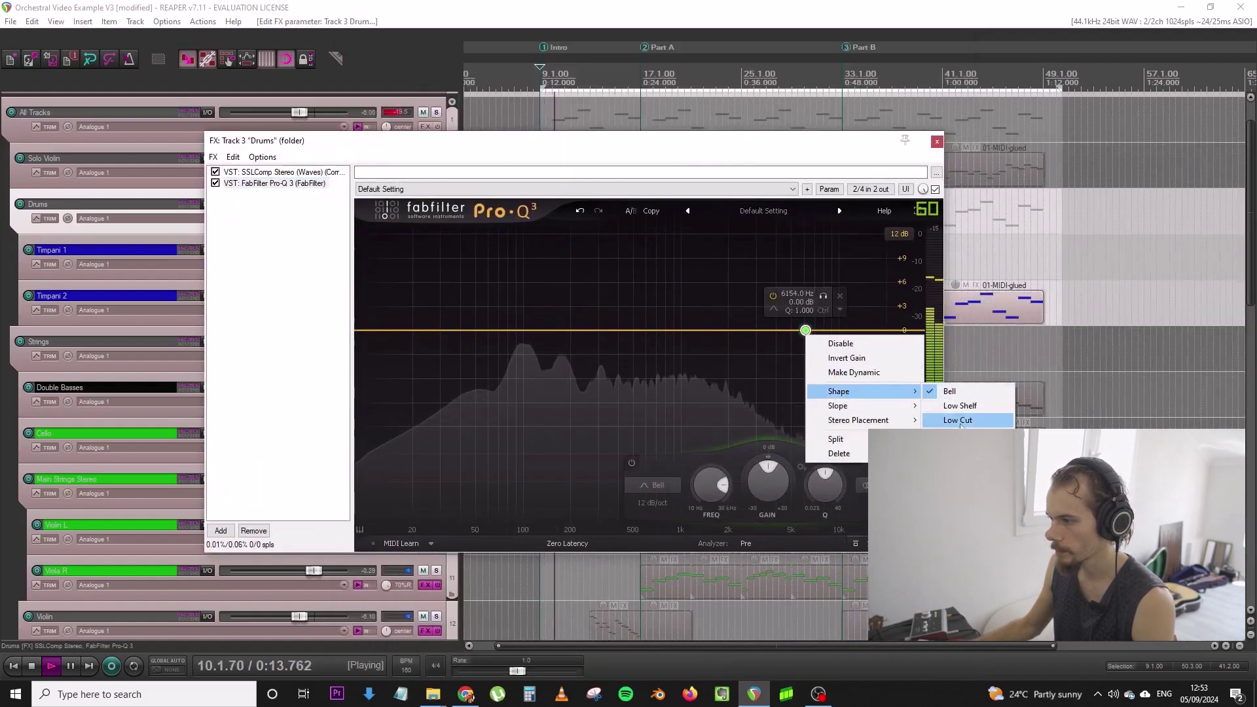
left_click(954, 418)
left_click(652, 503)
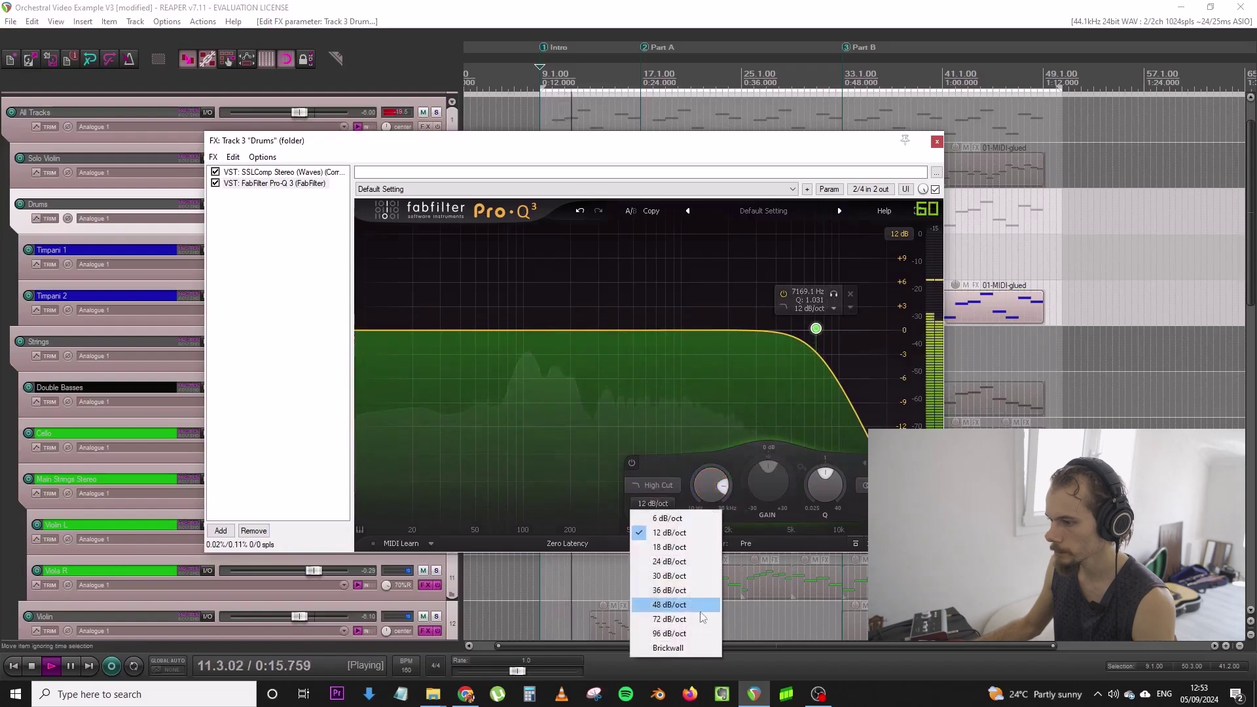
left_click(669, 589)
left_click(567, 544)
left_click(567, 574)
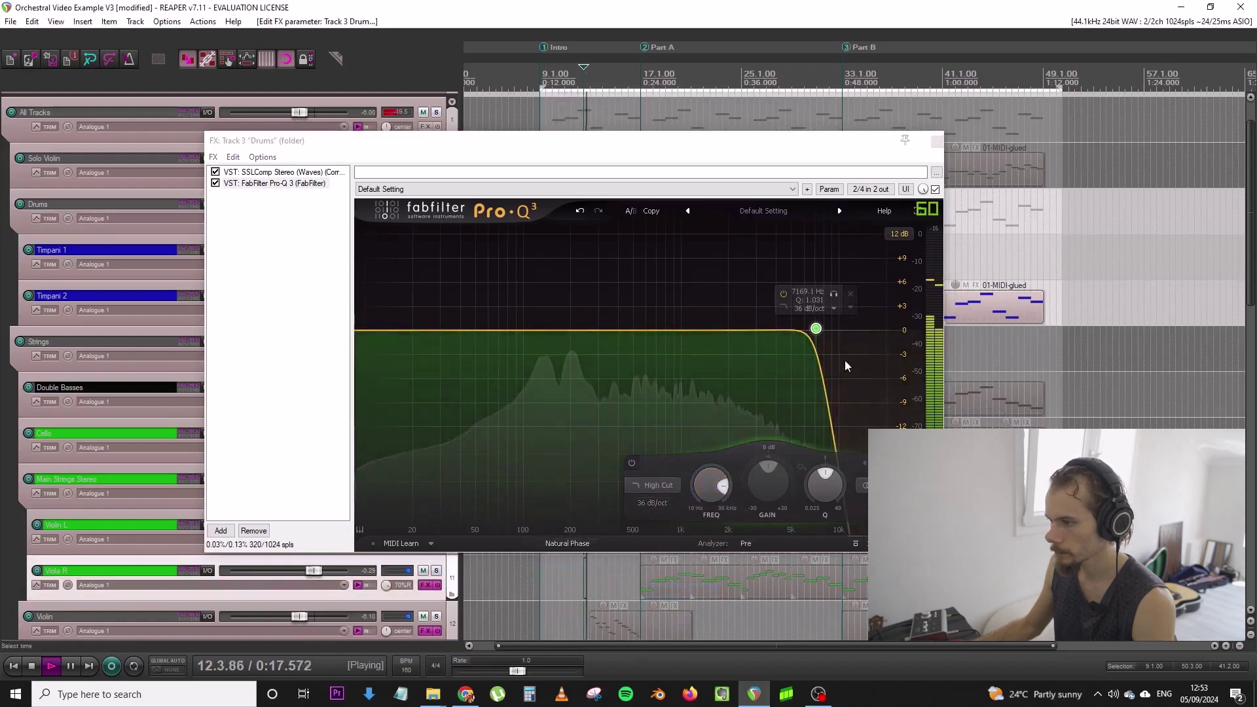
Add a 12 dB/oct Low Cut at about 54.7 Hz to the Drums Pro-Q 3
left_click(482, 329)
right_click(483, 329)
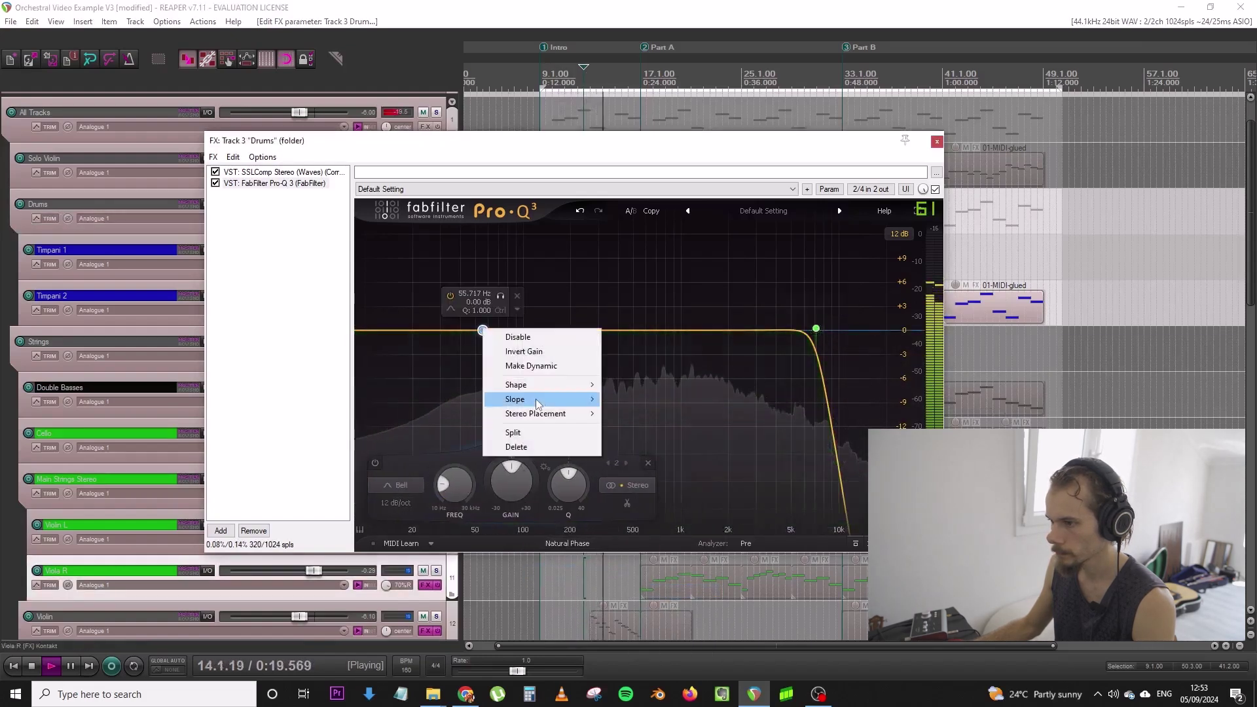
mouse_move(579, 391)
left_click(633, 414)
mouse_move(482, 329)
left_mouse_down()
mouse_move(498, 331)
mouse_move(481, 329)
left_mouse_up()
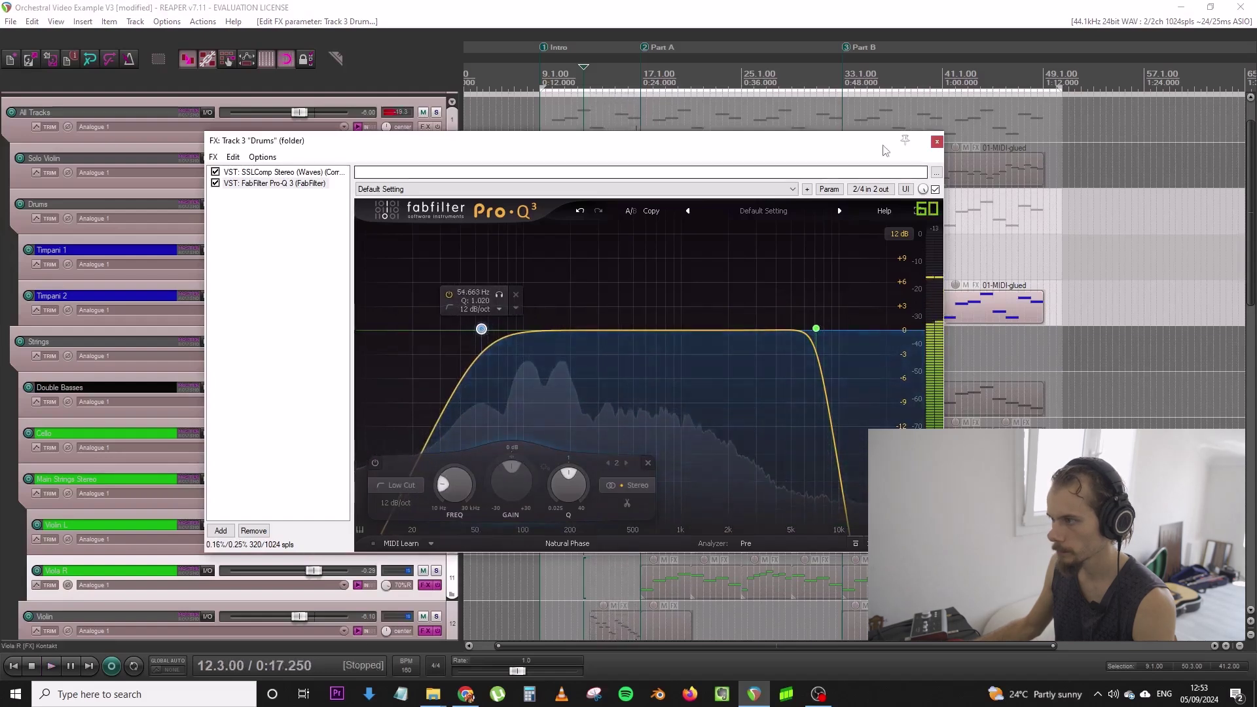
Add SoundToys Decapitator to the Drums effect chain and try its Drive control during playback
double_click(311, 233)
type("deca")
left_click(515, 68)
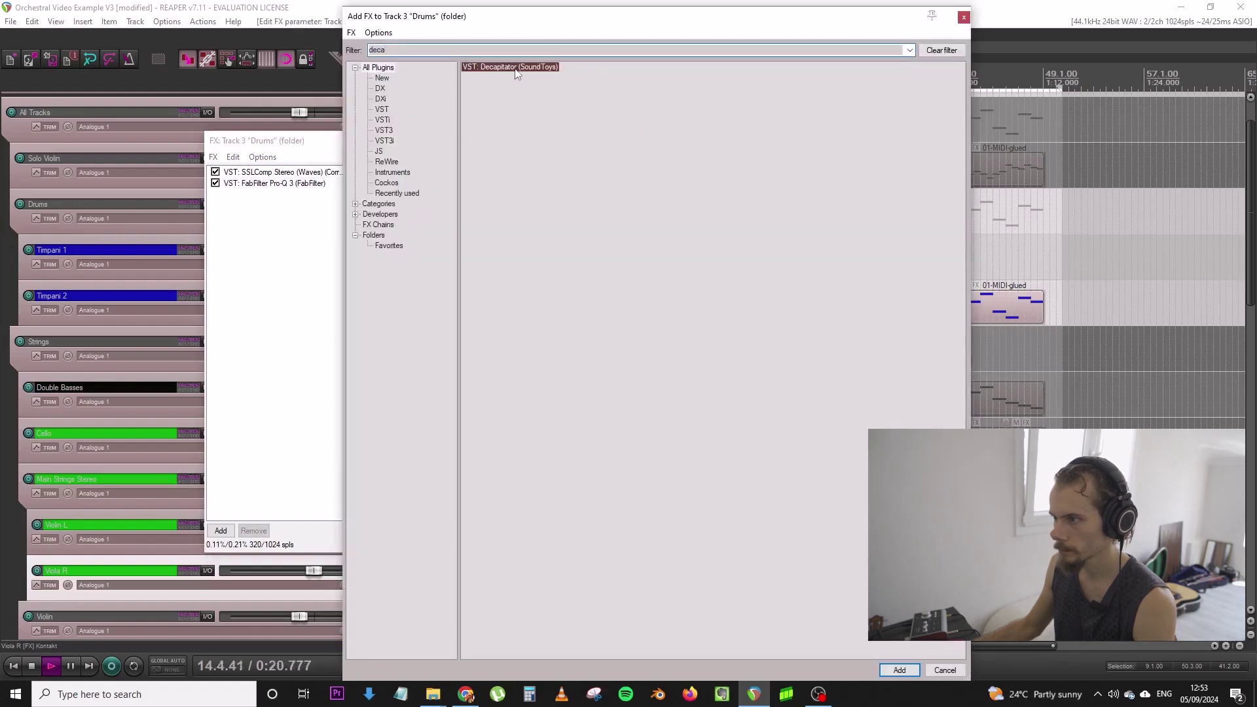
key("Return")
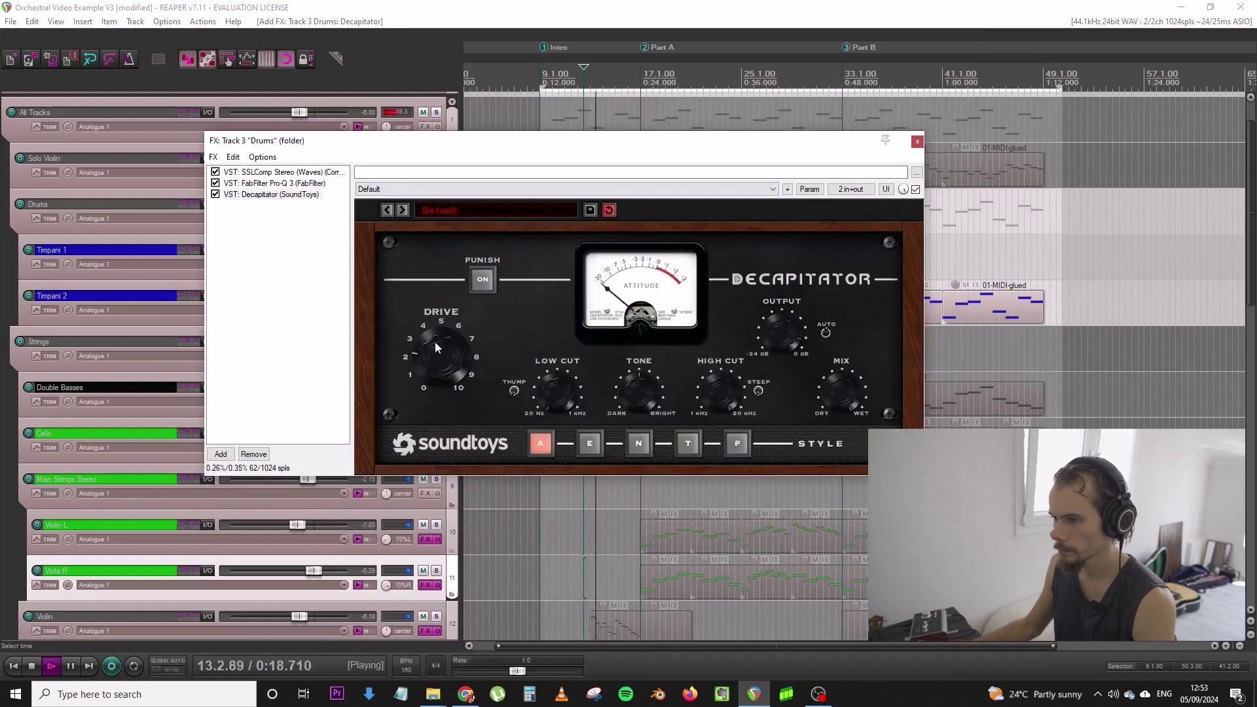
left_click(434, 355)
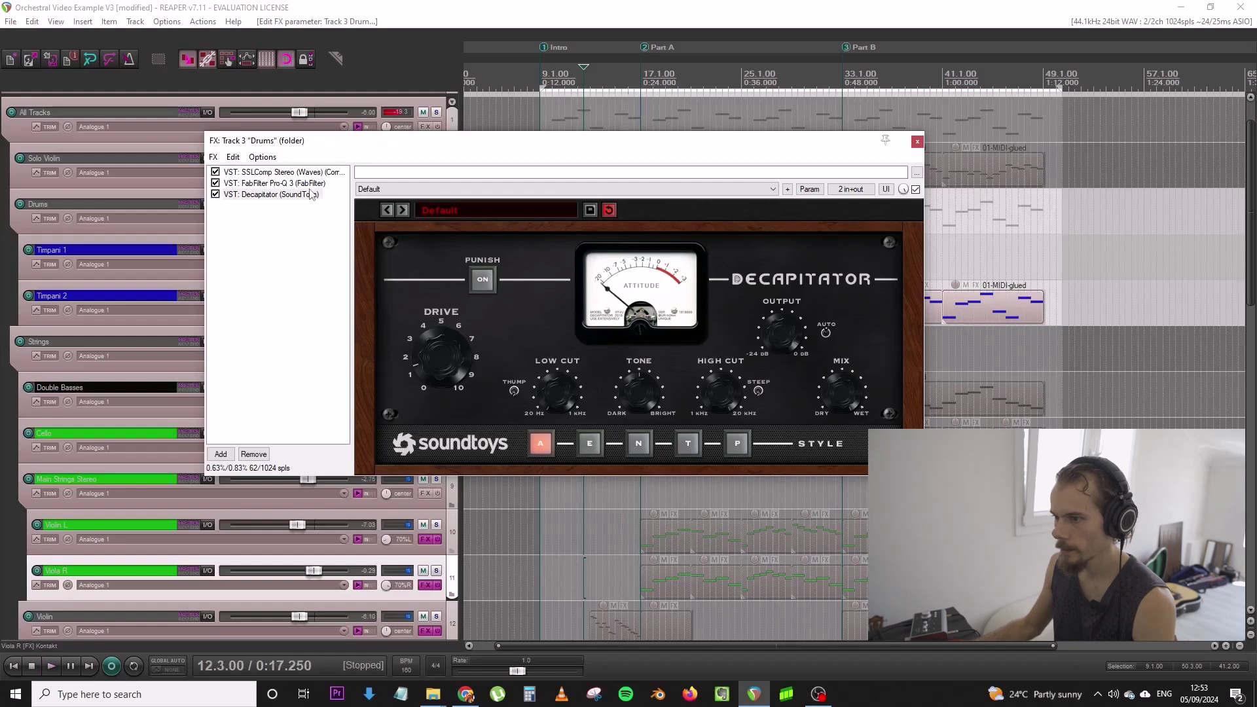
key("space")
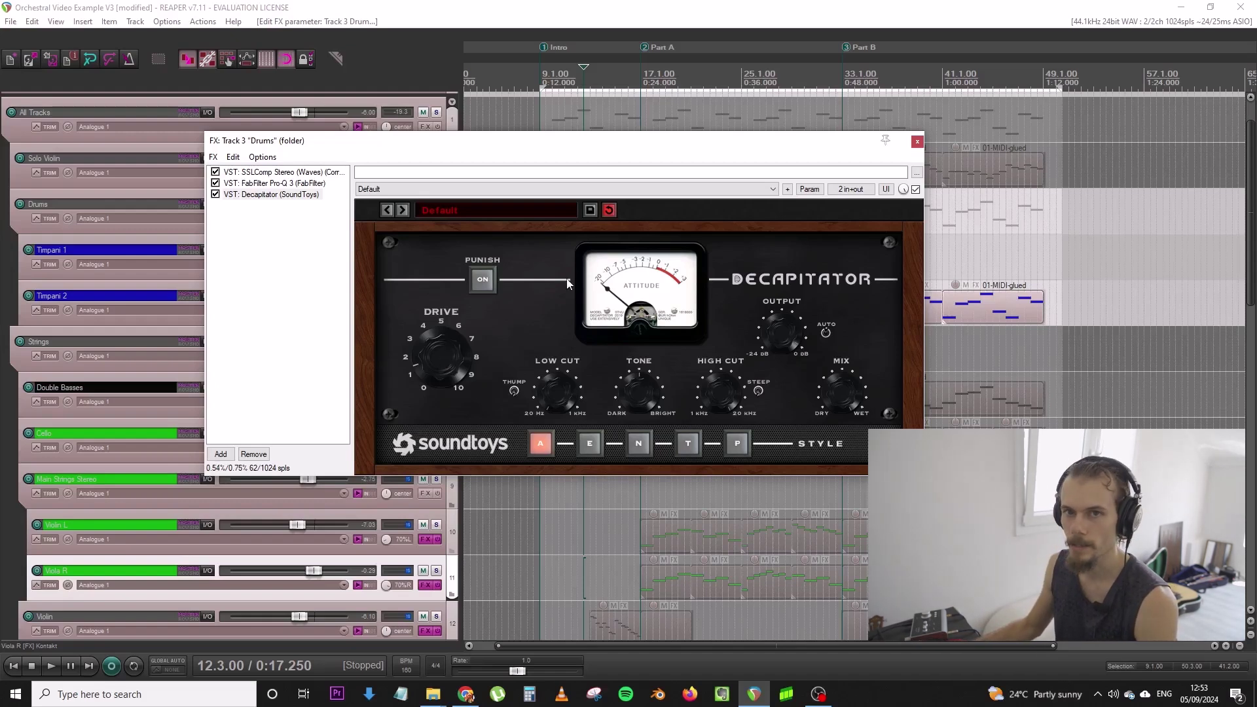
Audition the Drums chain with Pro-Q 3 in view, close the chain and save the project
key("space")
left_click(288, 183)
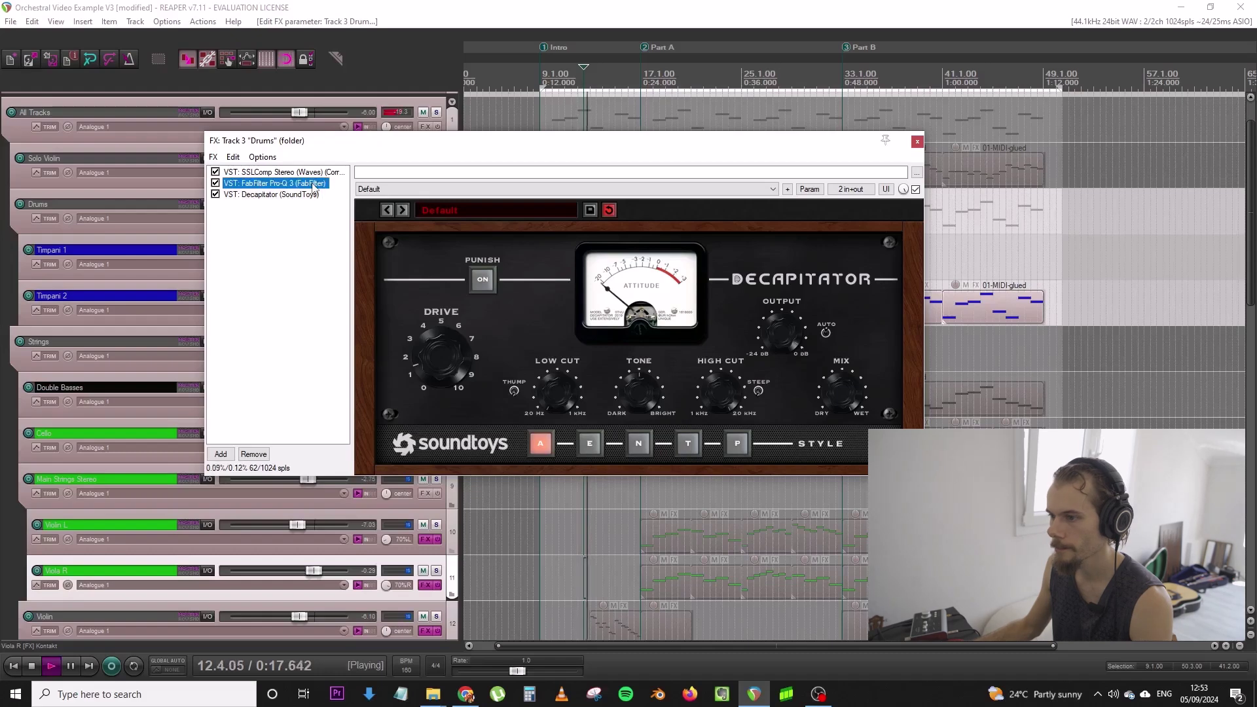
key("space")
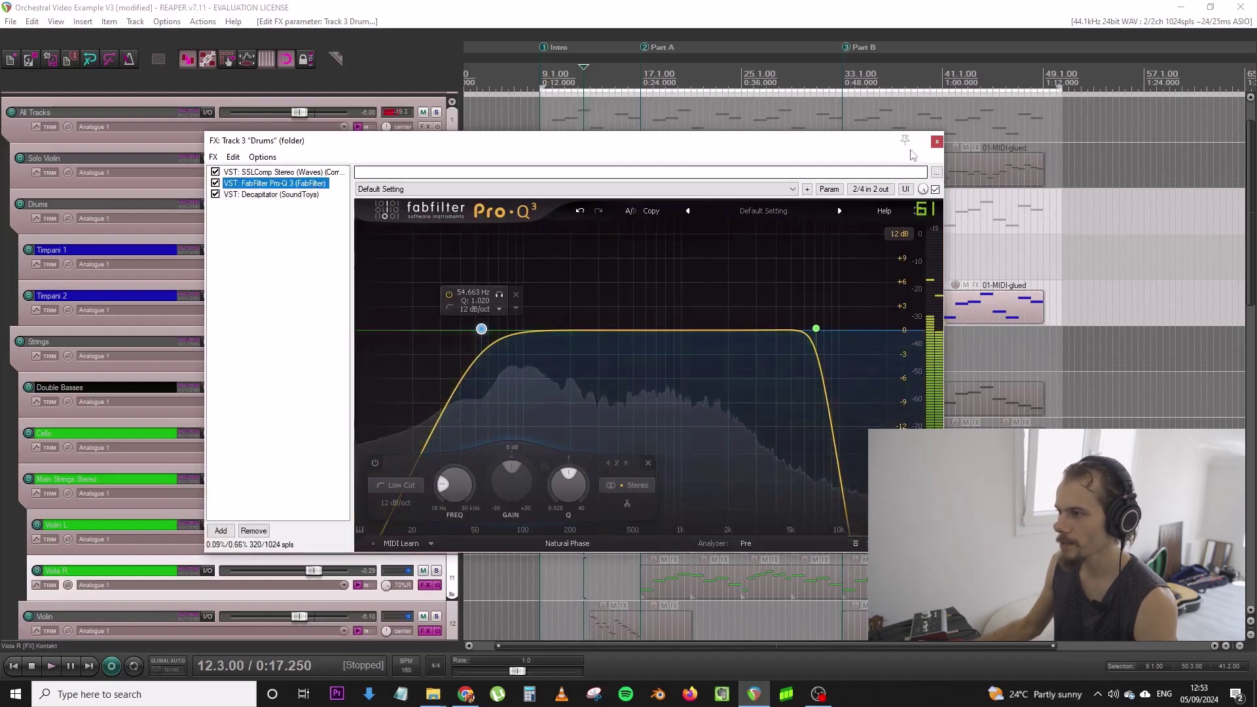
key("Escape")
left_click(11, 21)
left_click(117, 86)
scroll(450, 243, "up", 1)
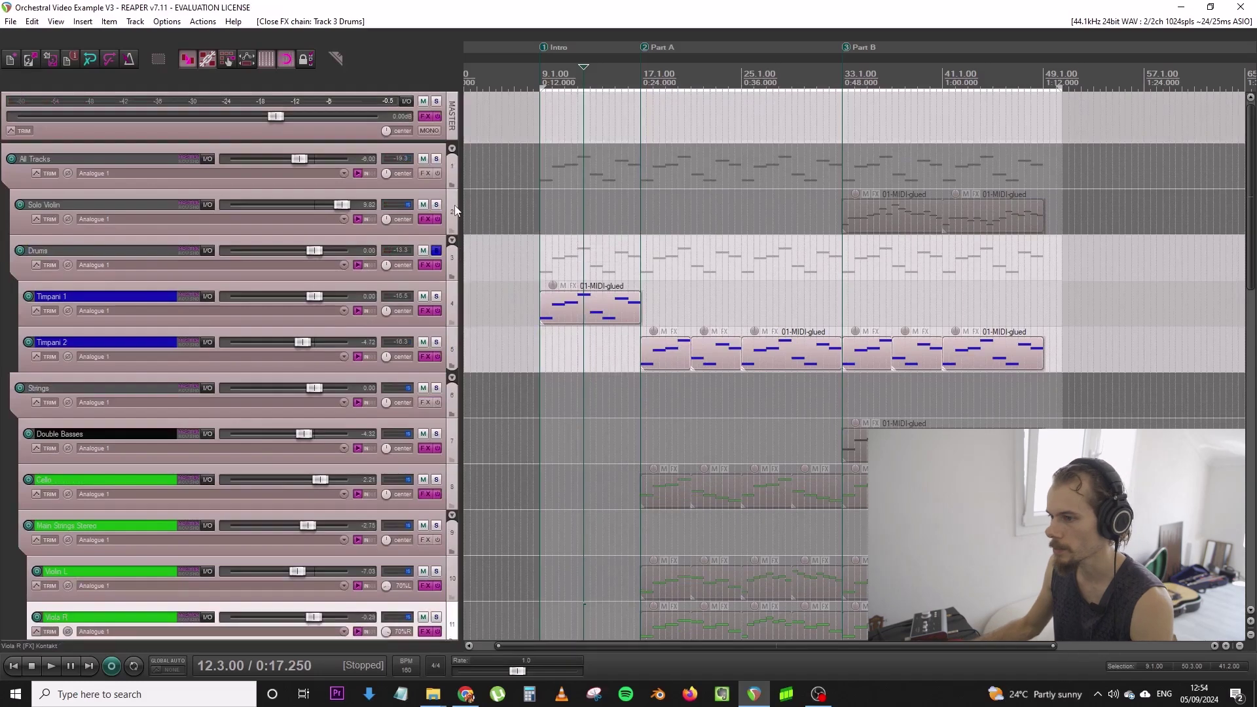
Solo the Double Basses along with the Drums, play from Part B and lower the Double Basses volume to -6.82 dB
left_click(436, 252)
scroll(506, 396, "down", 2)
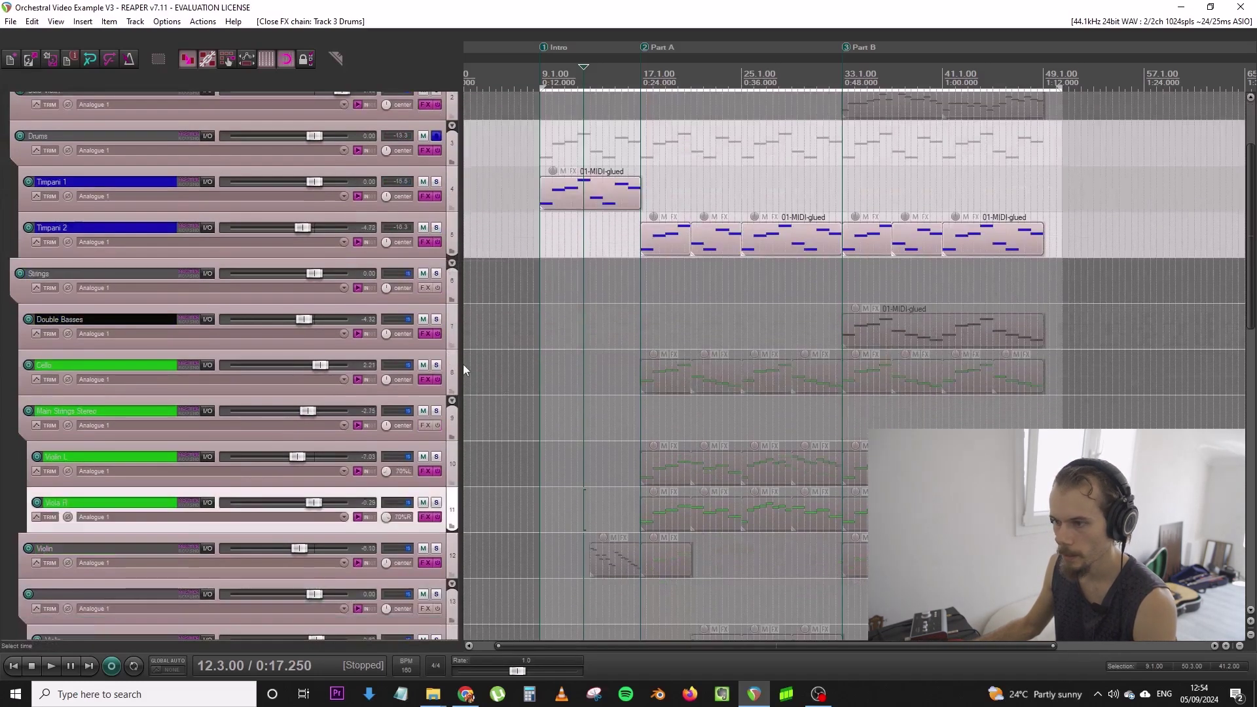
left_click(436, 319)
left_click(839, 291)
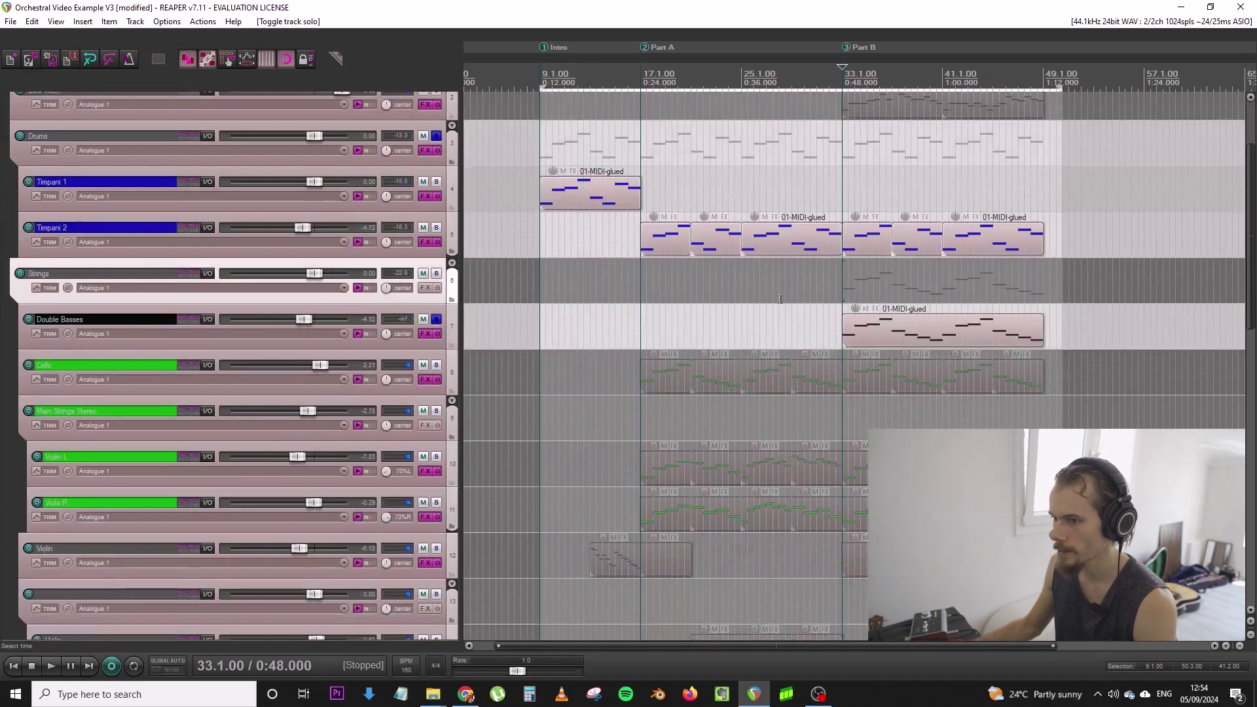
key("space")
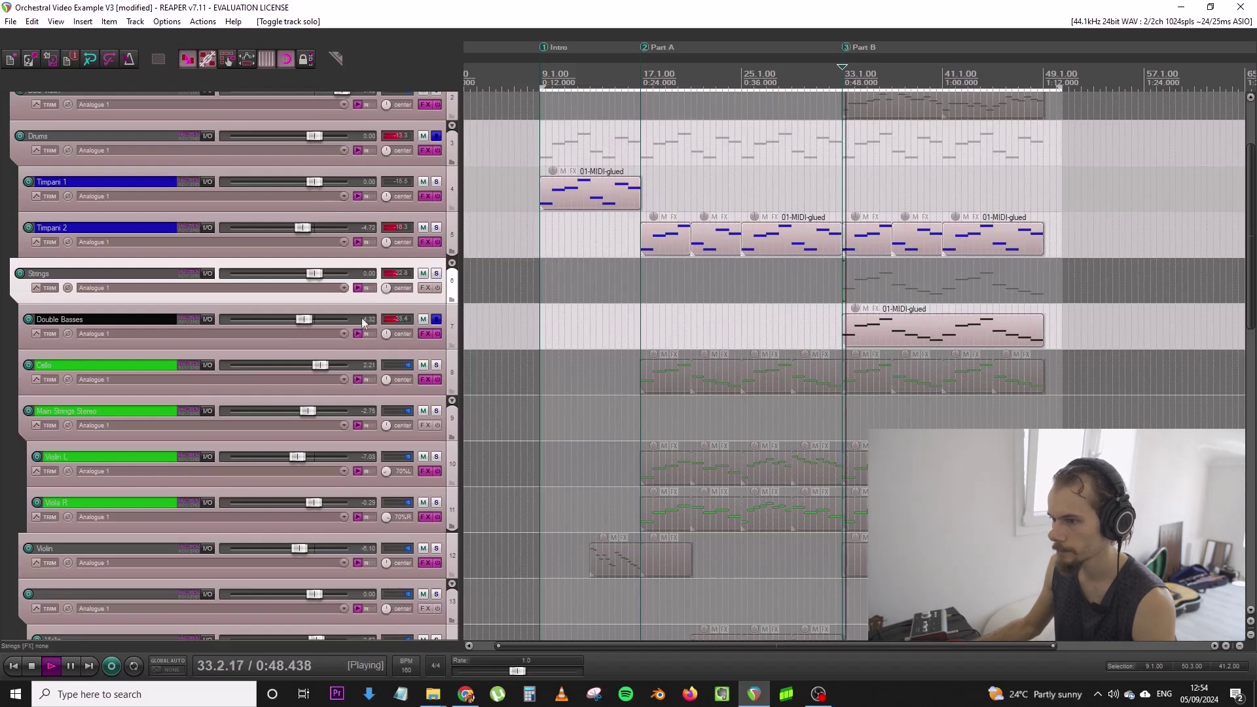
left_click_drag(312, 318, 306, 318)
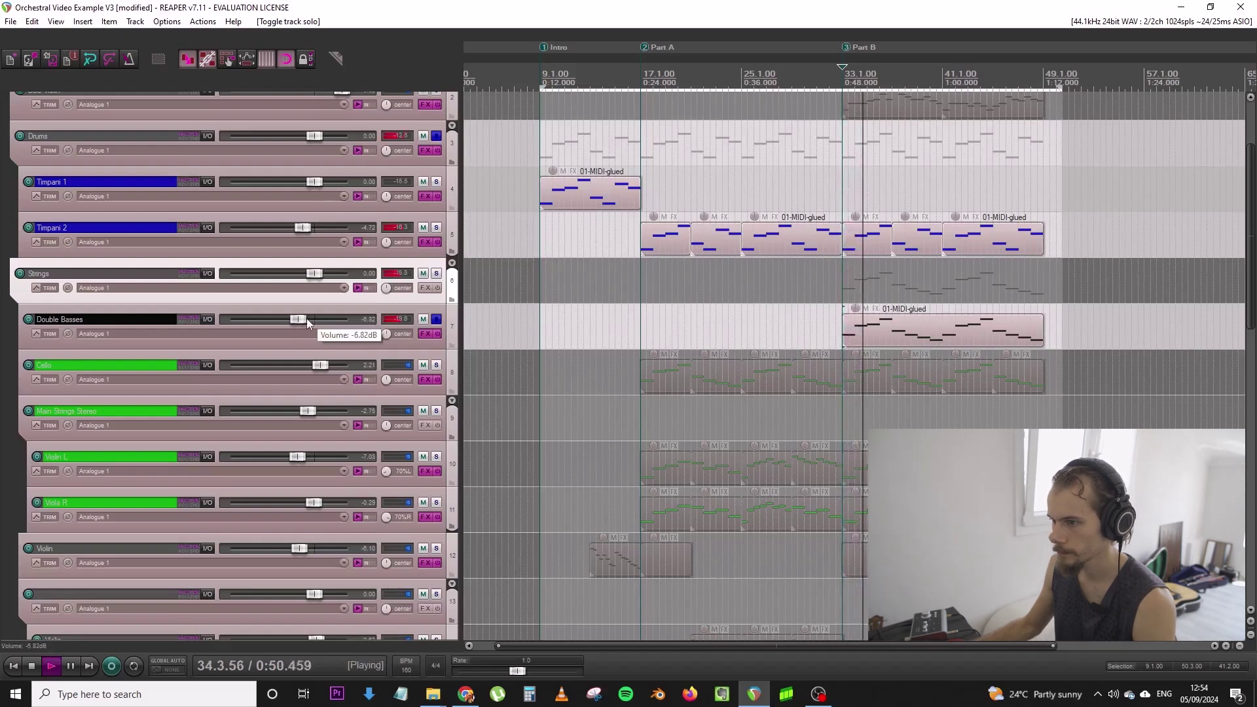
Add the Waves SSLChannel Stereo plugin after Kontakt on the Double Basses track
left_click(425, 335)
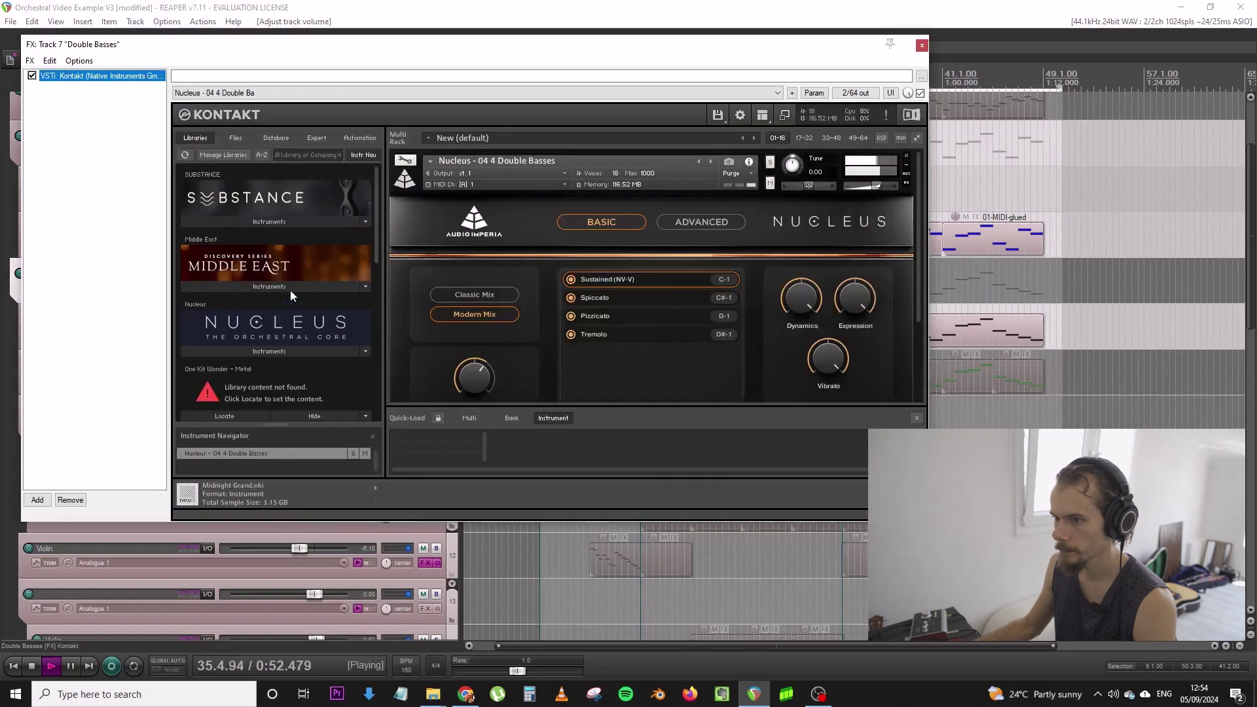
double_click(130, 178)
type("ssl")
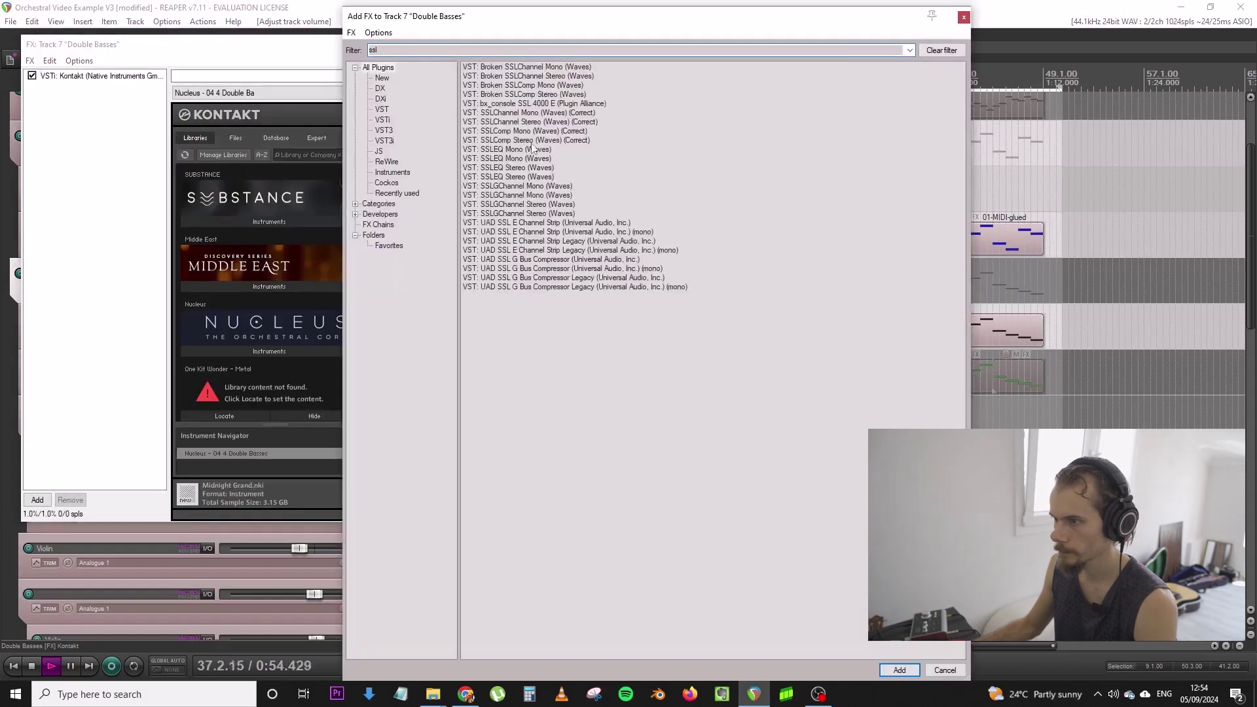
double_click(539, 122)
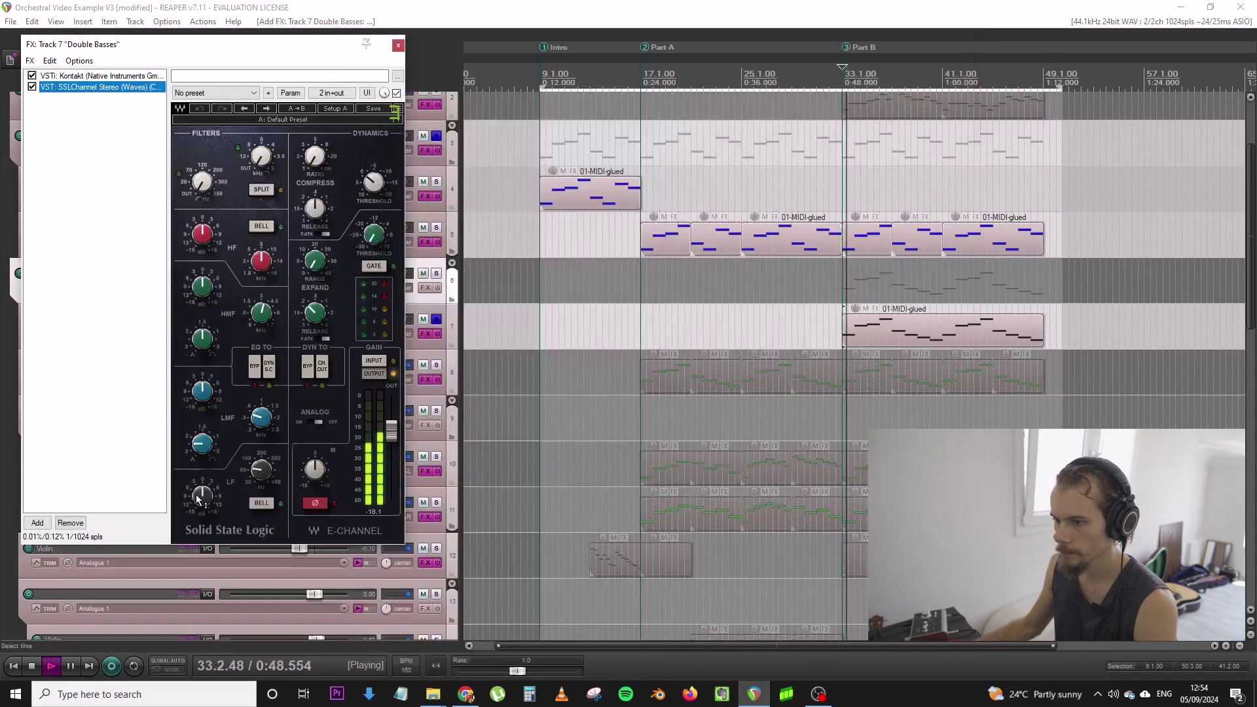
On the Double Basses' SSLChannel, boost the LF gain to about 3.6 dB and cut the LMF gain to about -3.5 dB
left_click_drag(202, 496, 202, 508)
left_click_drag(203, 391, 203, 403)
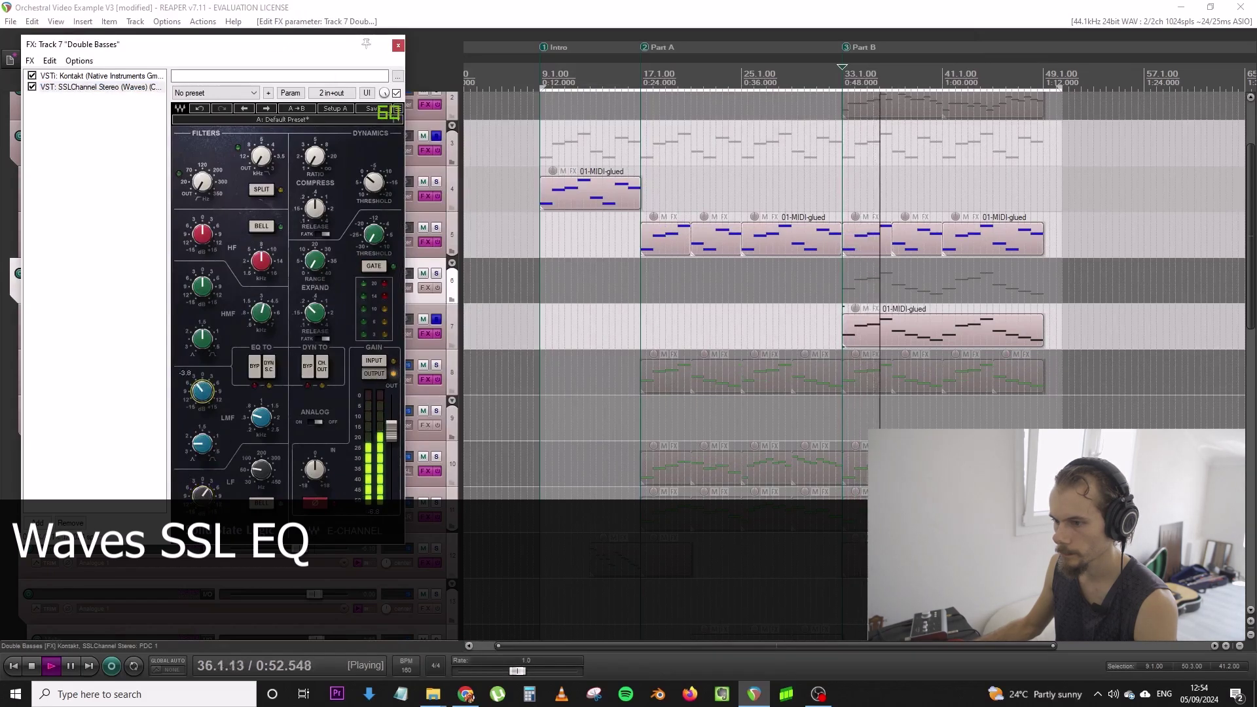
key("space")
left_click_drag(190, 53, 630, 79)
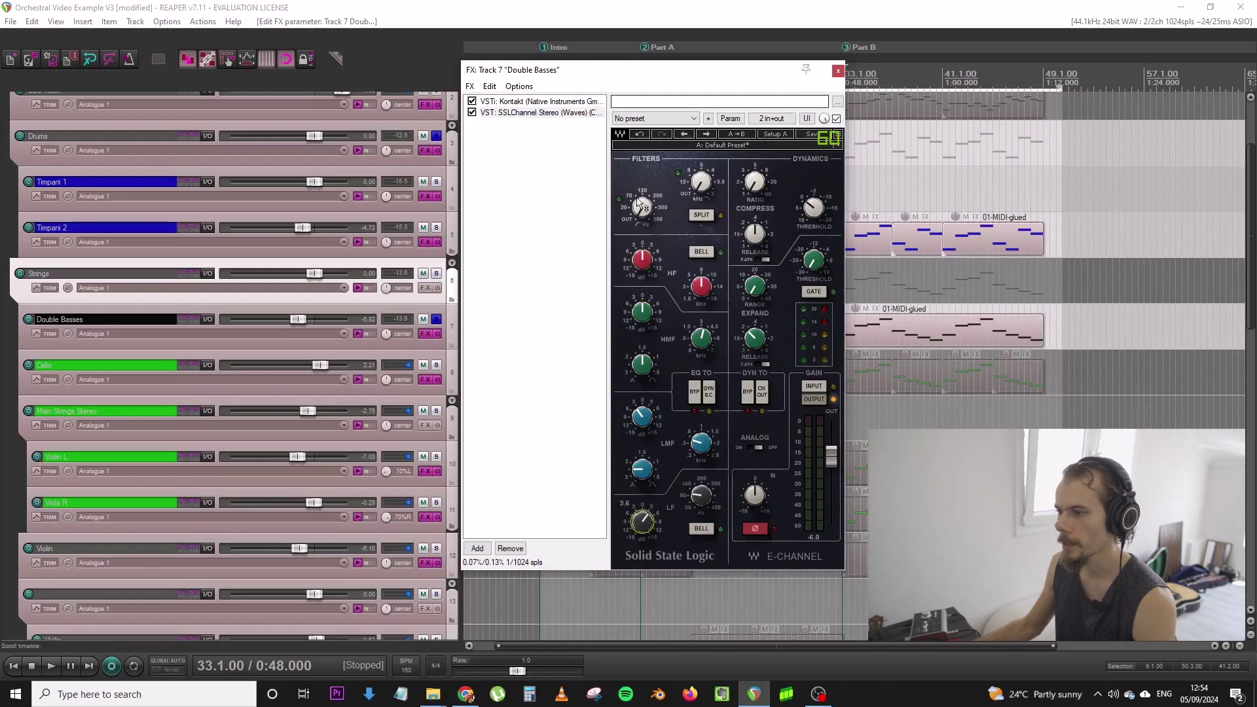
left_click_drag(725, 86, 625, 114)
left_click(842, 289)
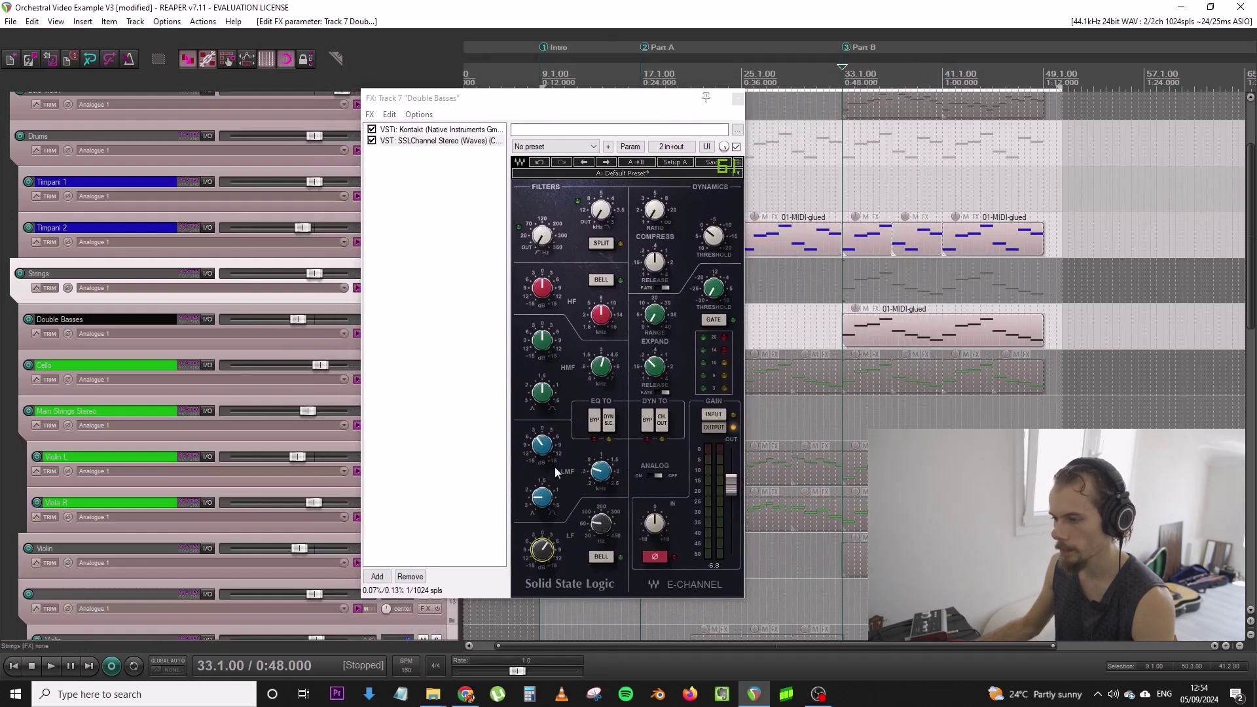
left_click_drag(603, 531, 603, 537)
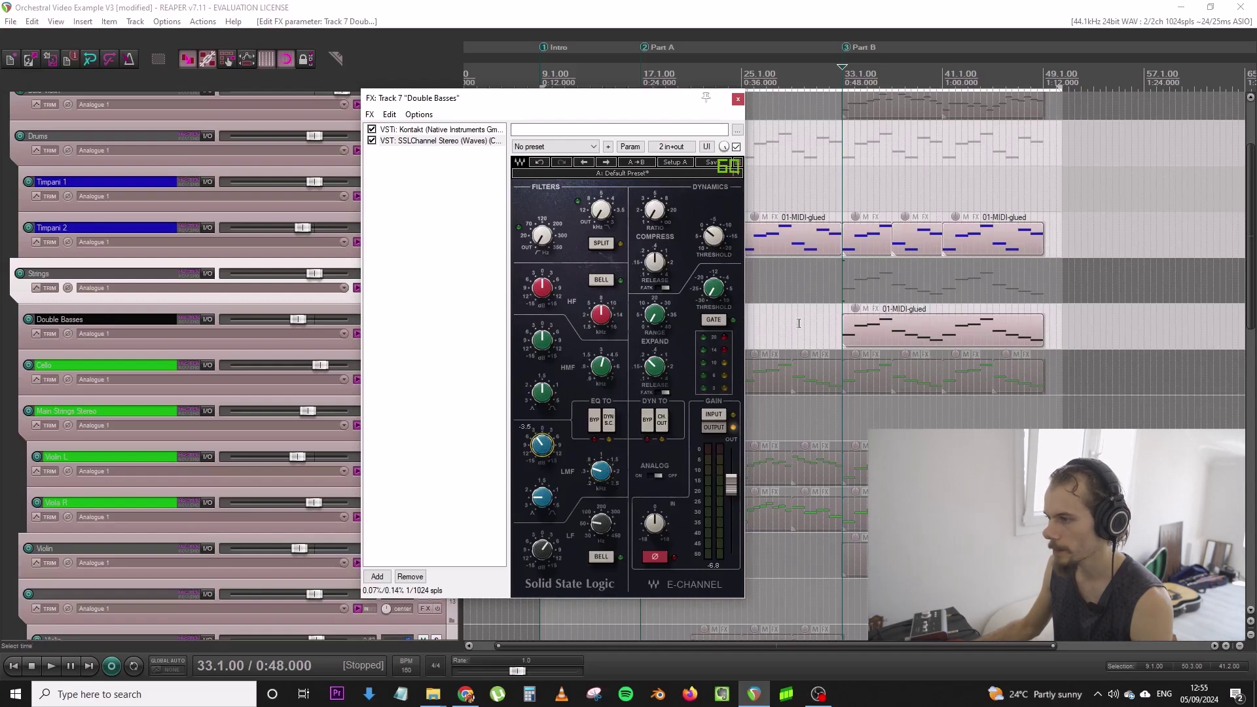
Compare LMF gain settings on the Double Basses while playing Part B and leave the gain at -3.4 dB
key("space")
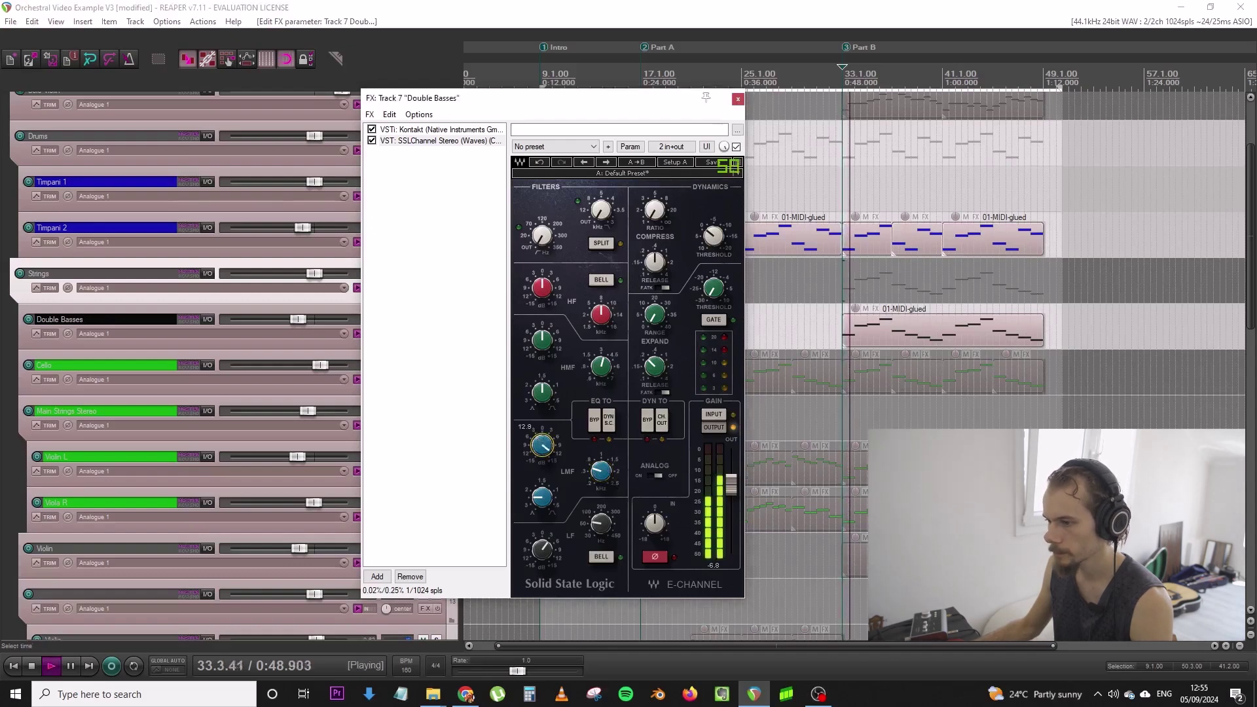
key("space")
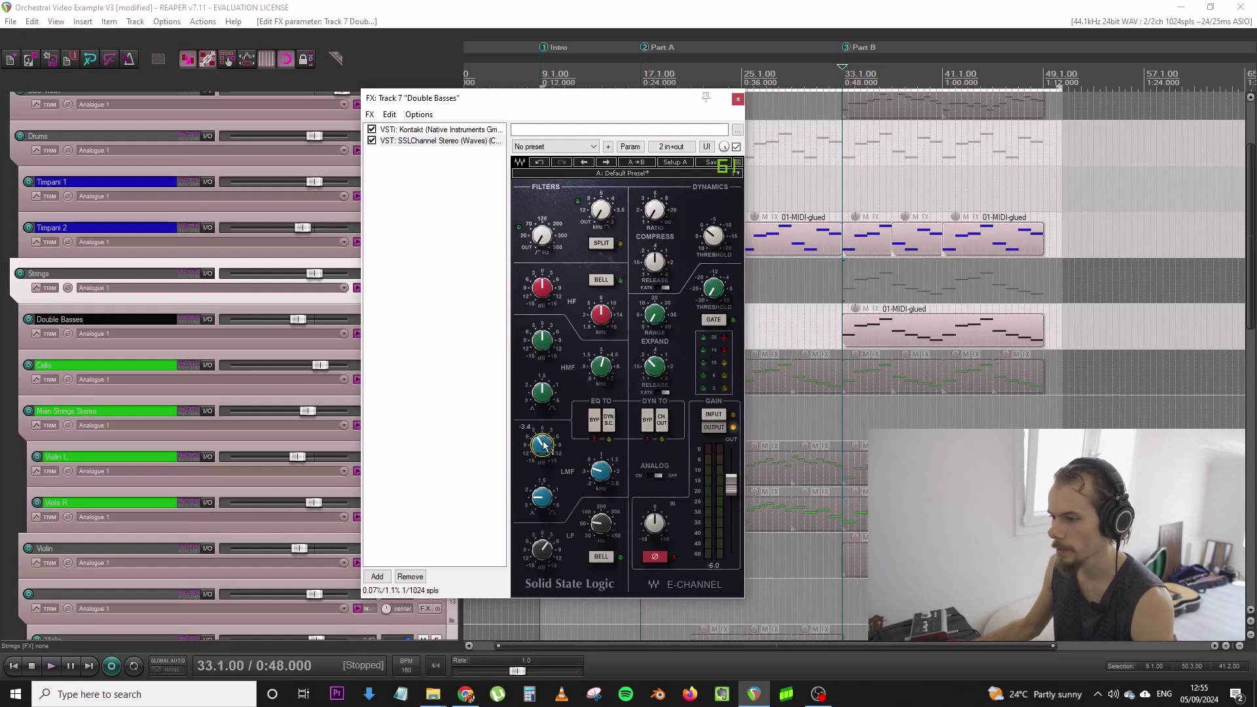
key("space")
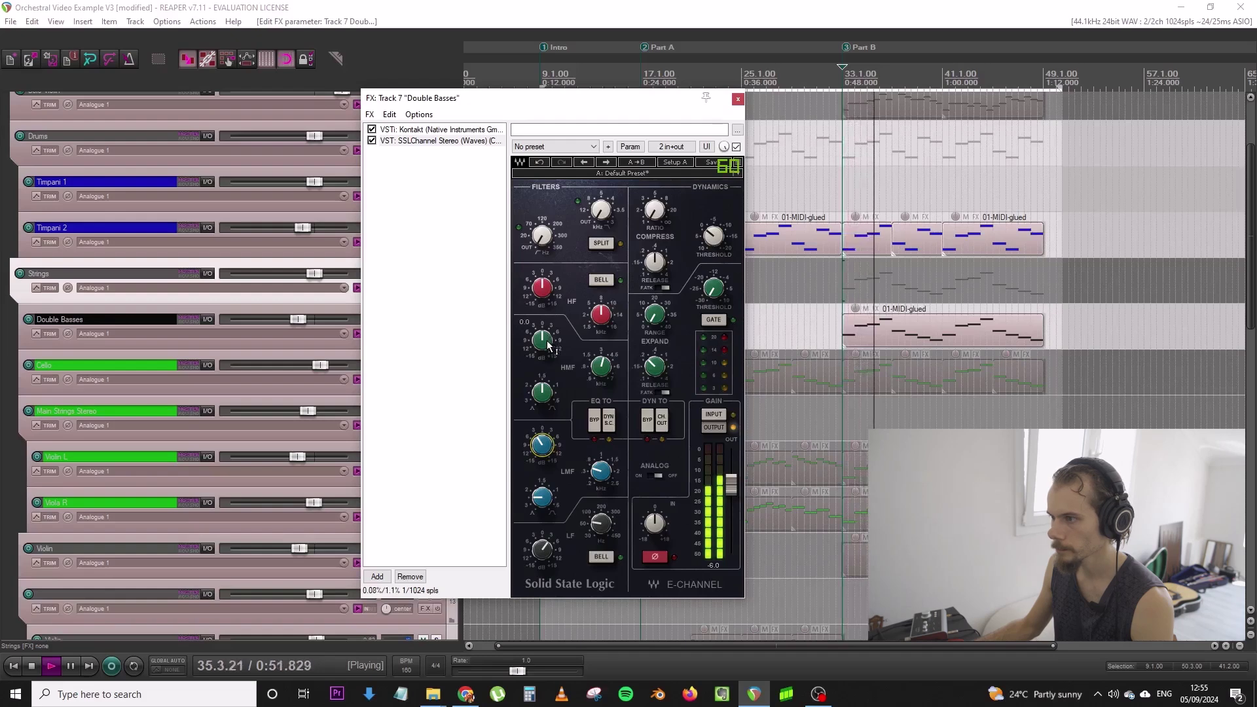
Close the Double Basses effect chain, save the project and stop playback
left_click(737, 99)
scroll(685, 174, "down", 3)
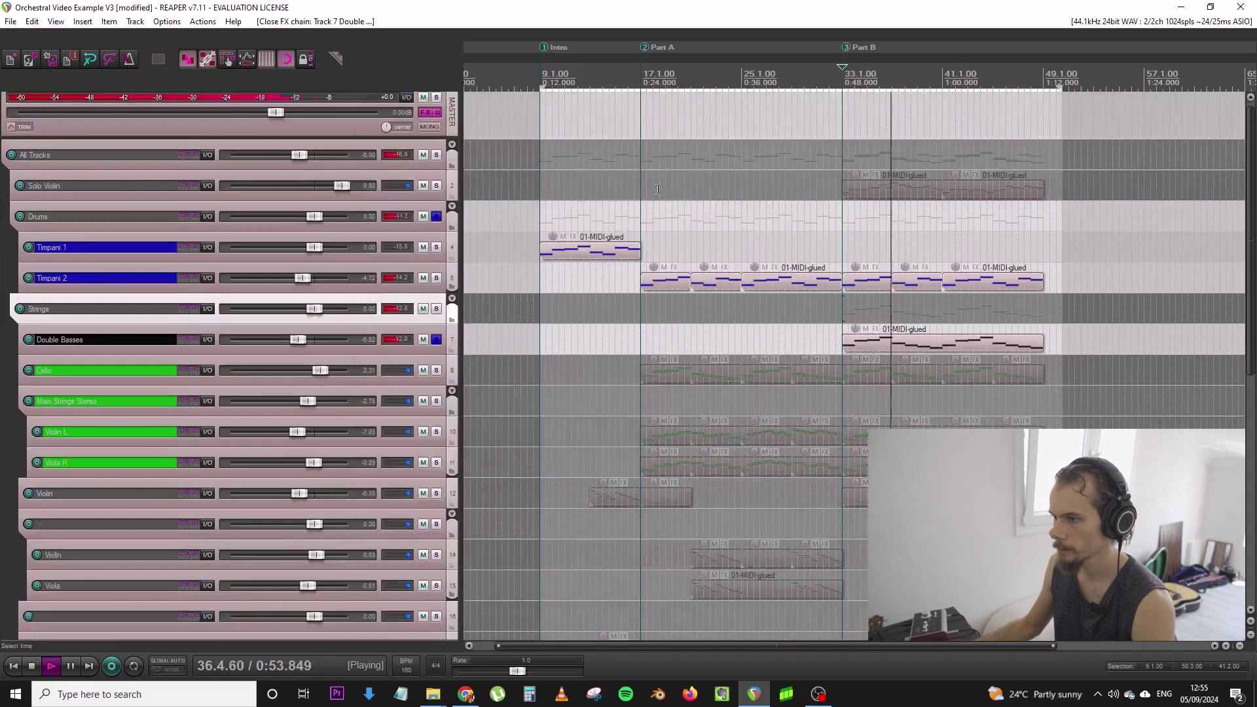
left_click(10, 22)
left_click(85, 80)
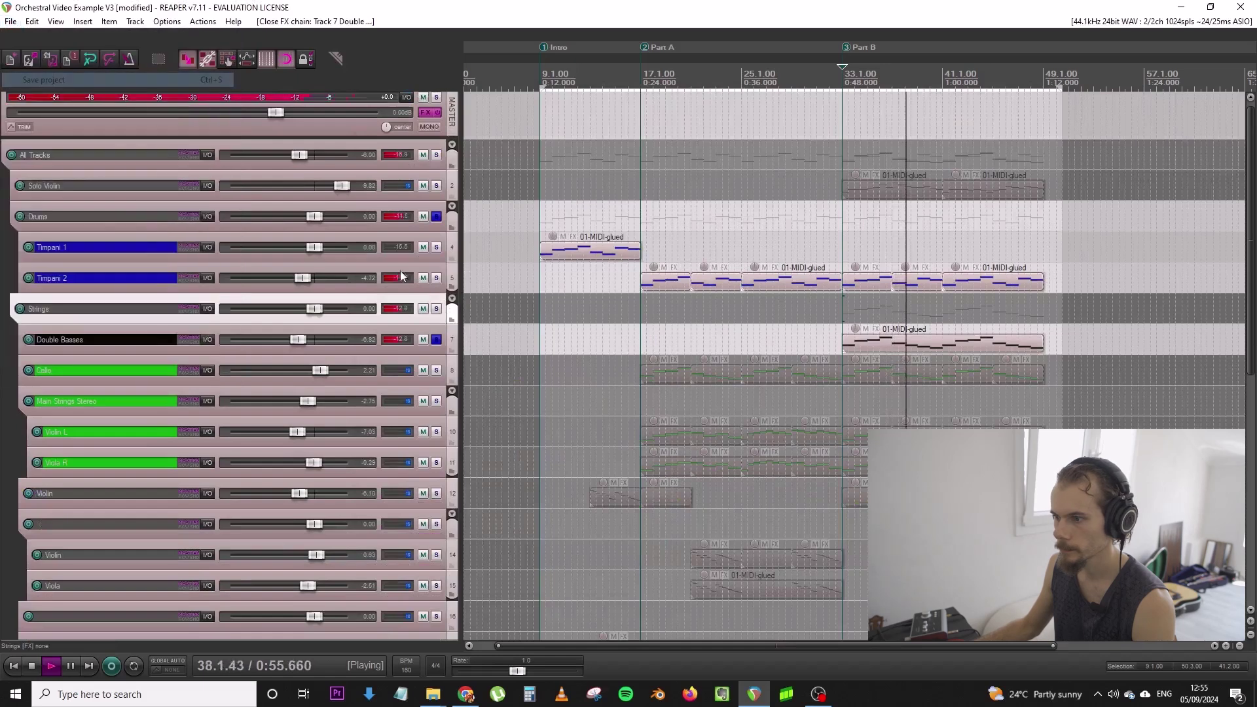
key("space")
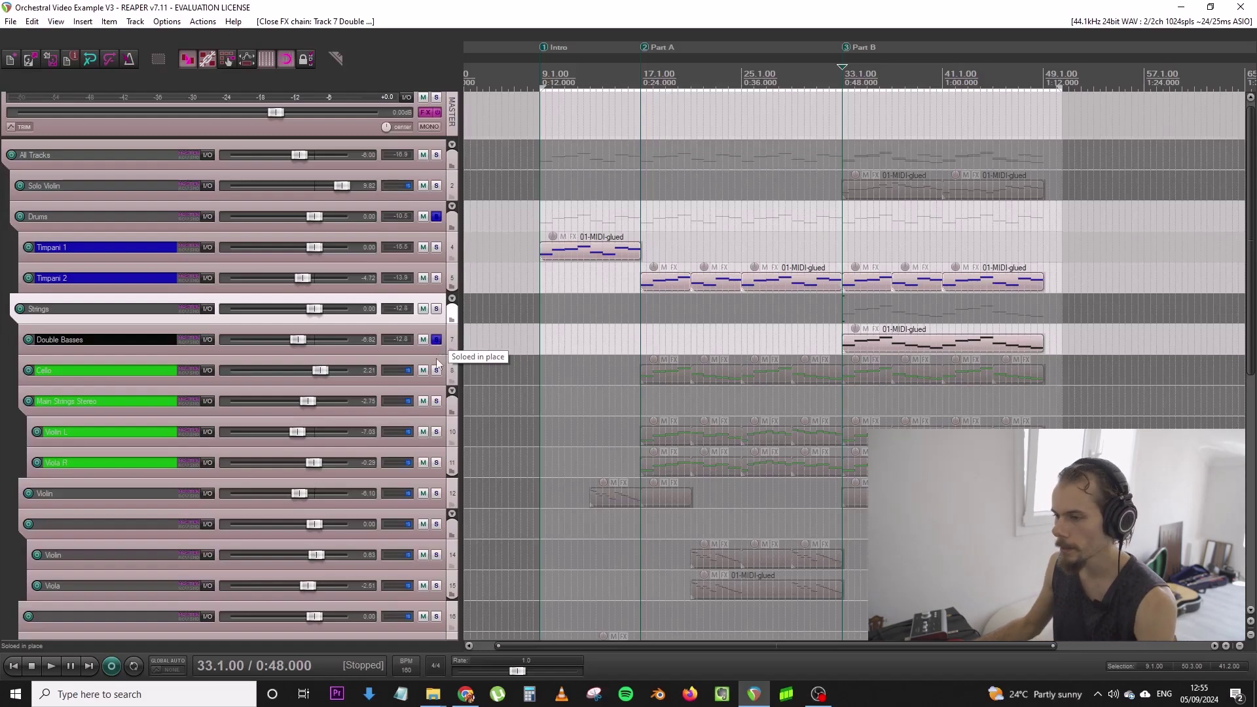
Solo the Cello along with the Drums and Double Basses and audition it from the start of Part A
left_click(436, 370)
left_click(647, 340)
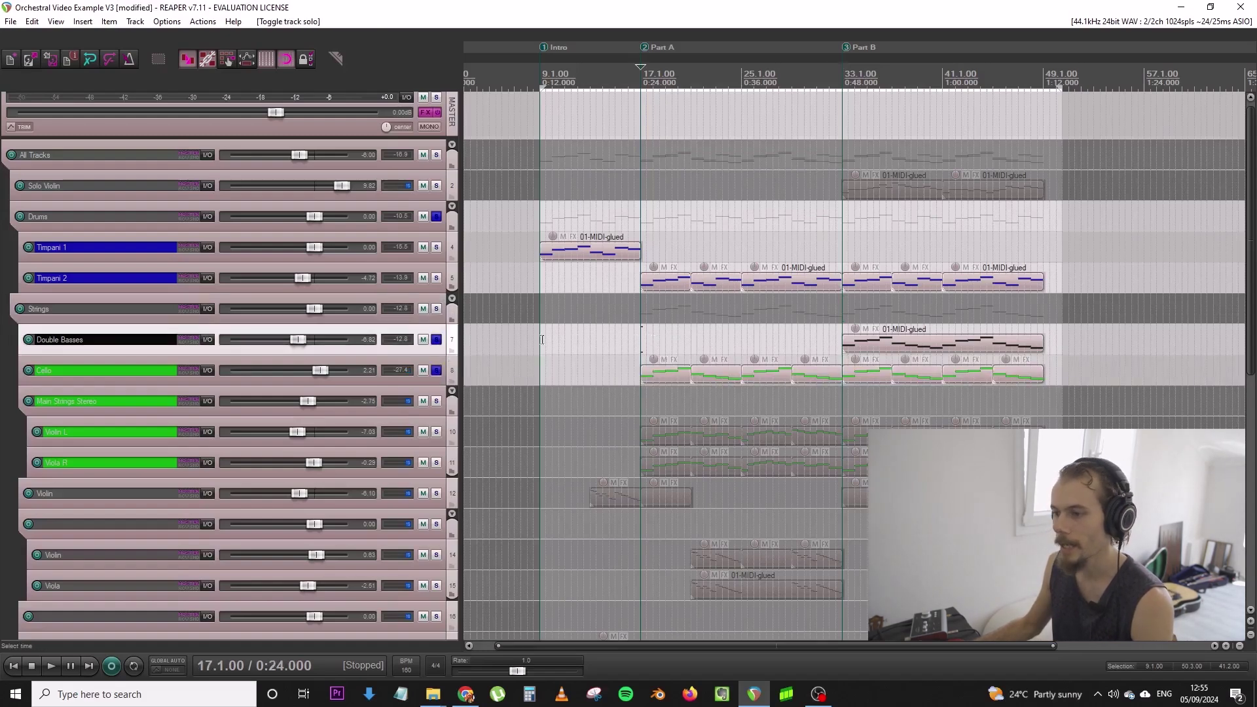
scroll(483, 334, "up", 3)
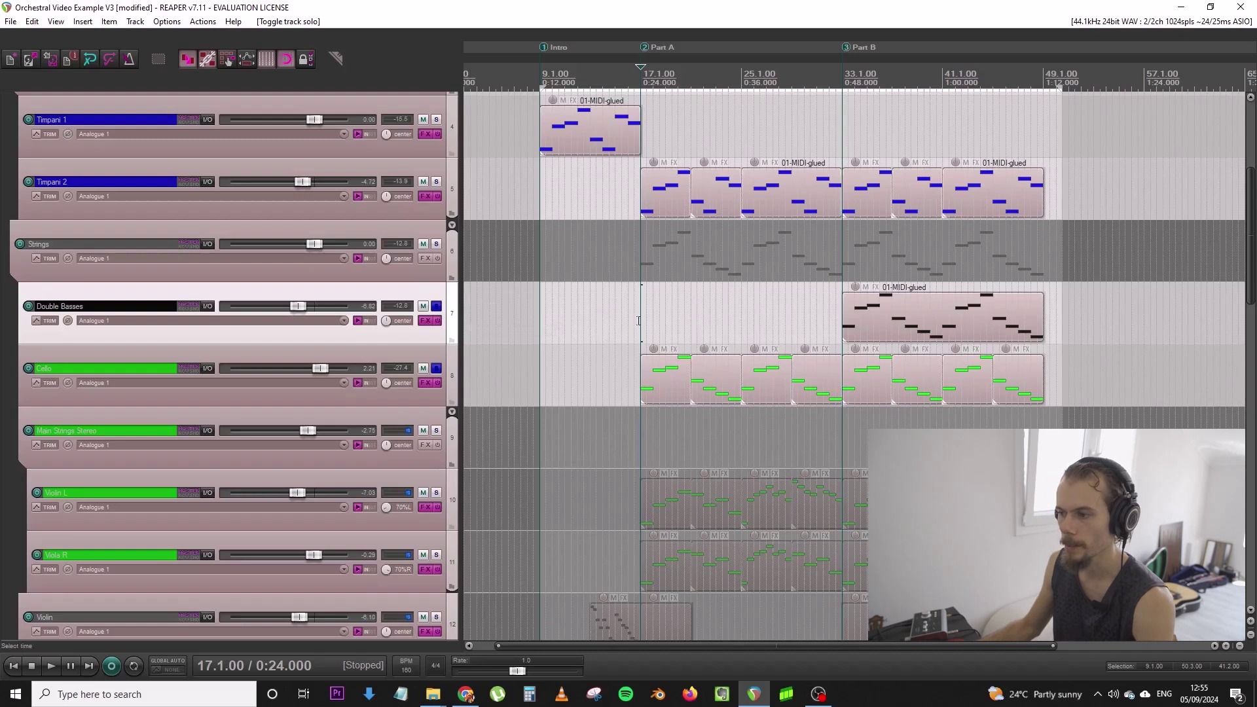
key("space")
key("space")
Add the Waves SSLChannel Stereo plugin after Kontakt on the Cello track and raise its HF gain to about 6.2 dB
left_click(426, 386)
key("space")
double_click(382, 215)
type("ssl")
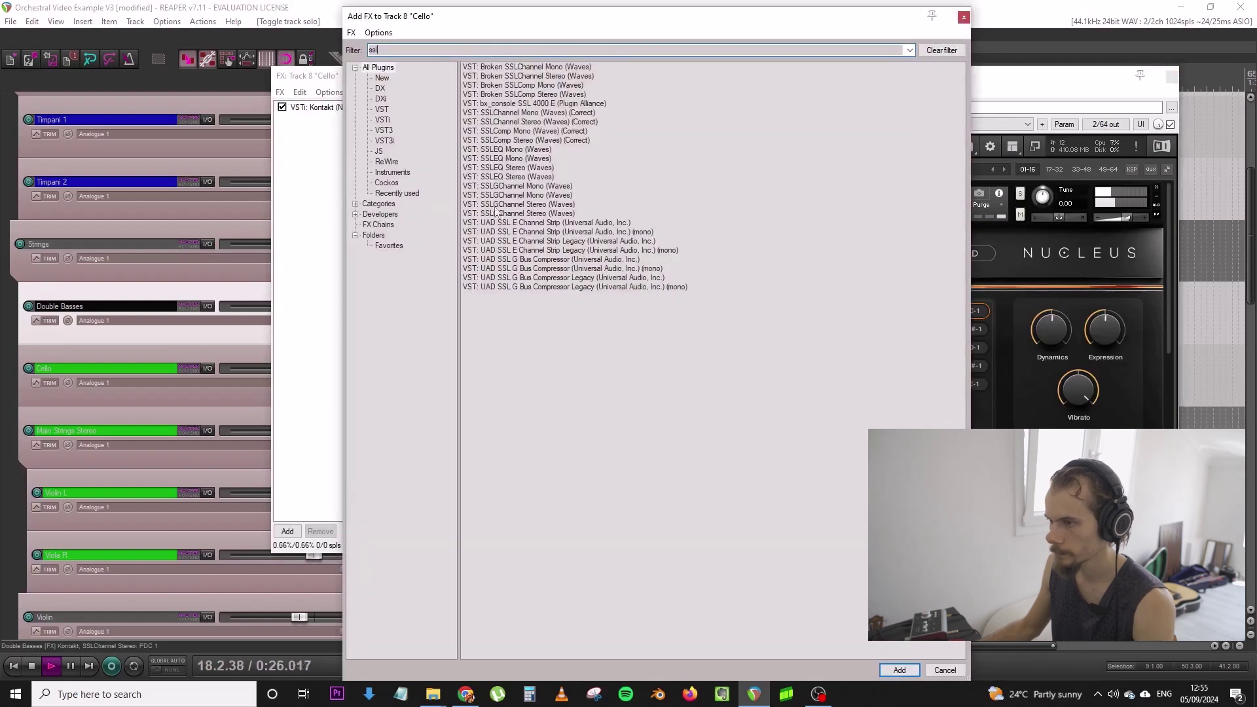
double_click(527, 121)
key("space")
left_click_drag(452, 265, 452, 252)
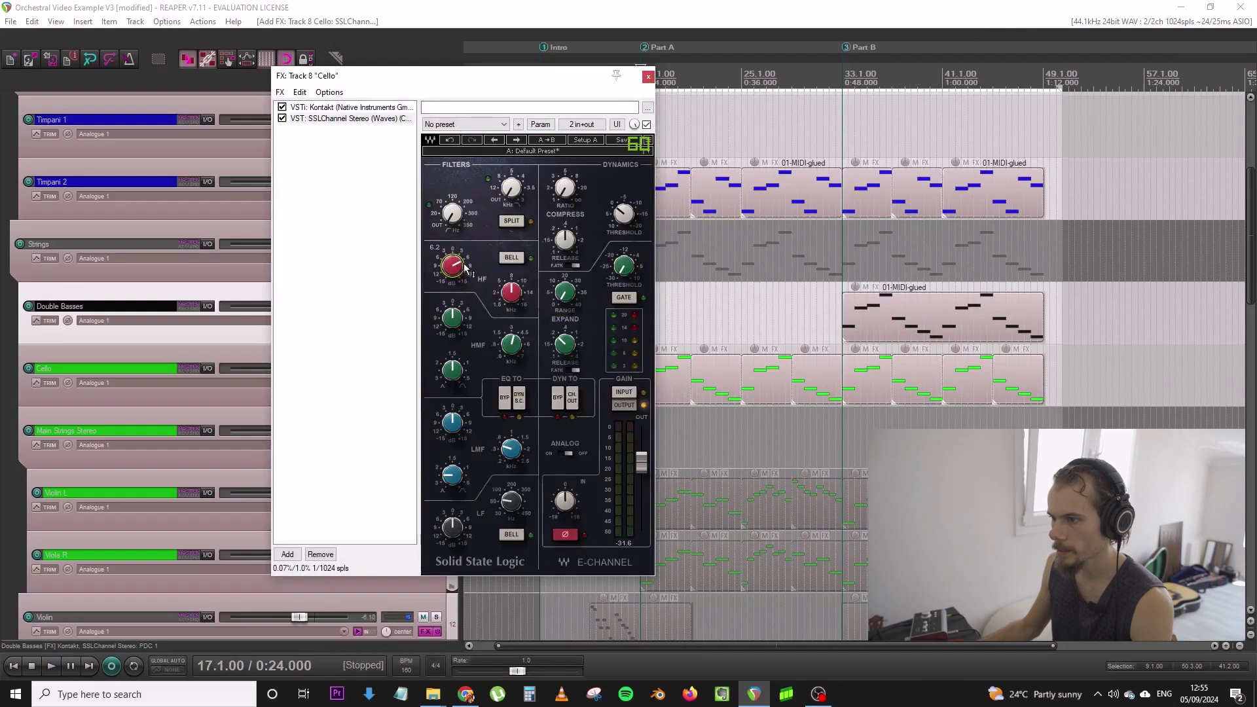
Add FabFilter Pro-Q 3 after SSLChannel on the Cello track and start playback
double_click(352, 137)
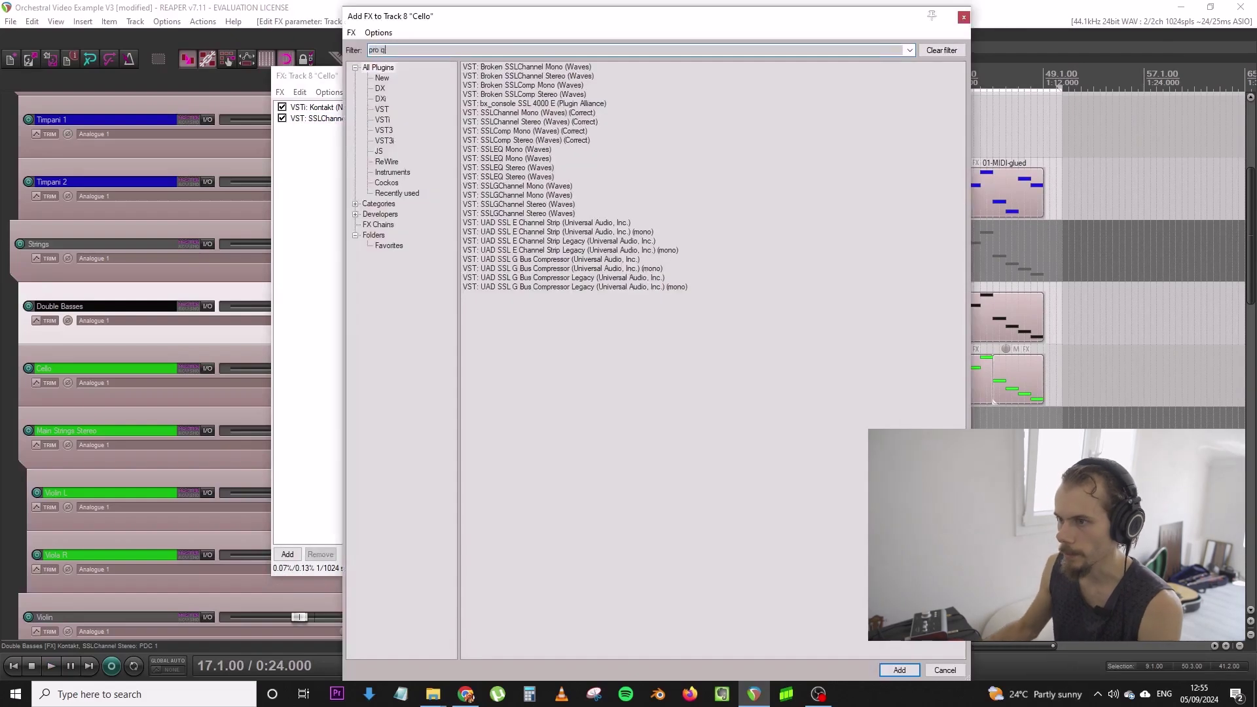
type("pro q")
double_click(548, 85)
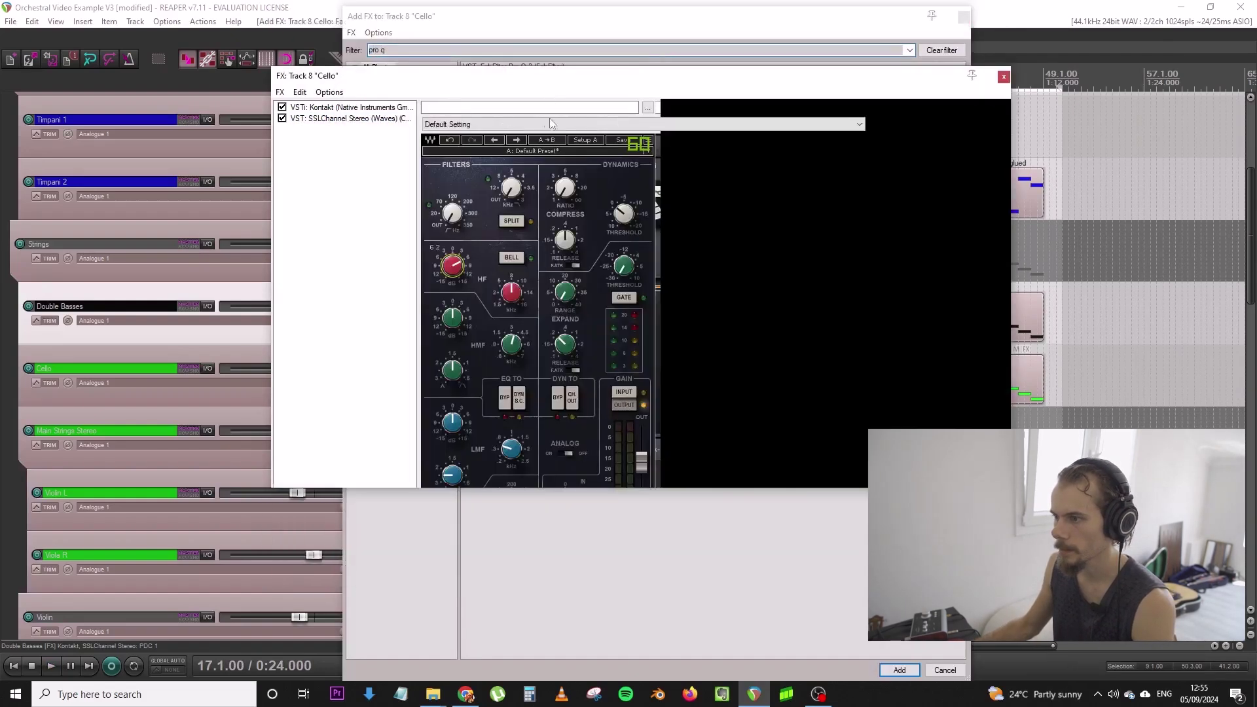
key("space")
Create a High Cut band above 5.7 kHz in the Cello's Pro-Q 3 and set the processing mode to Natural Phase
double_click(867, 266)
right_click(868, 266)
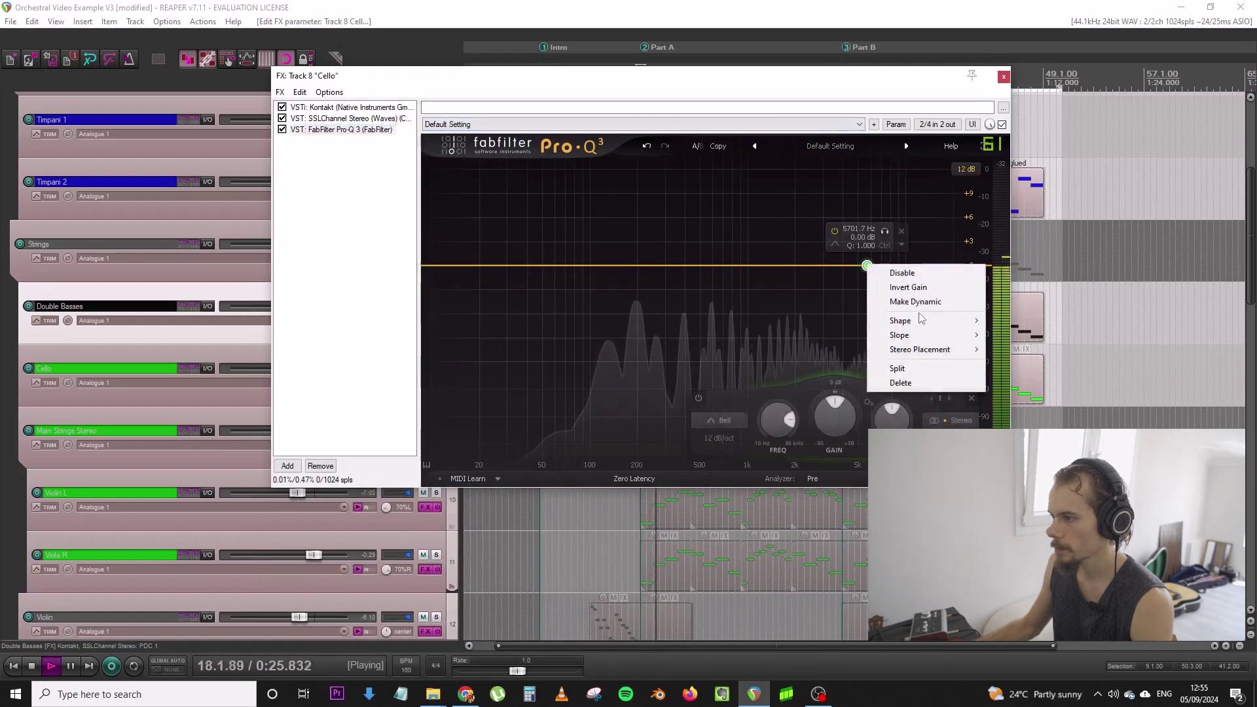
mouse_move(897, 320)
left_click(1011, 380)
left_click_drag(868, 266, 895, 266)
left_click(634, 480)
left_click(635, 509)
Add a Low Cut band at about 120 Hz with a 36 dB/oct slope to the Cello's Pro-Q 3 and audition it
double_click(546, 266)
key("space")
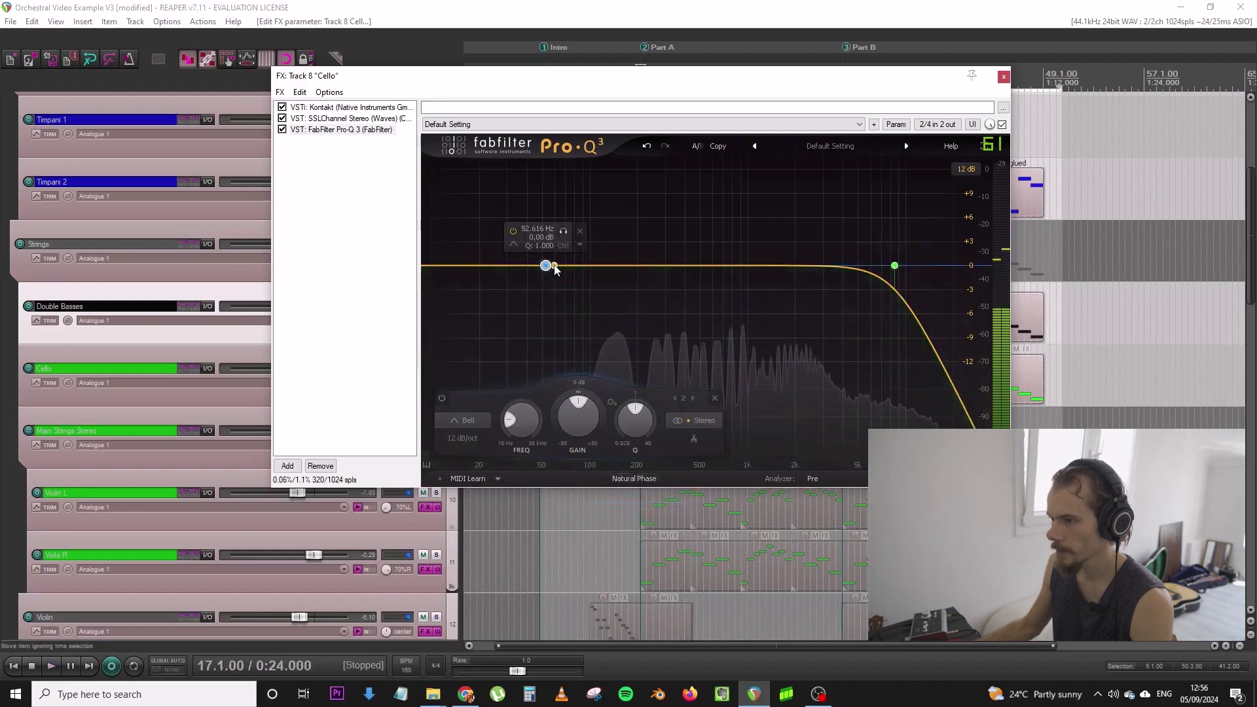
right_click(546, 266)
mouse_move(655, 322)
left_click(695, 350)
left_click_drag(546, 266, 604, 267)
key("space")
left_click(507, 439)
left_click(523, 525)
key("space")
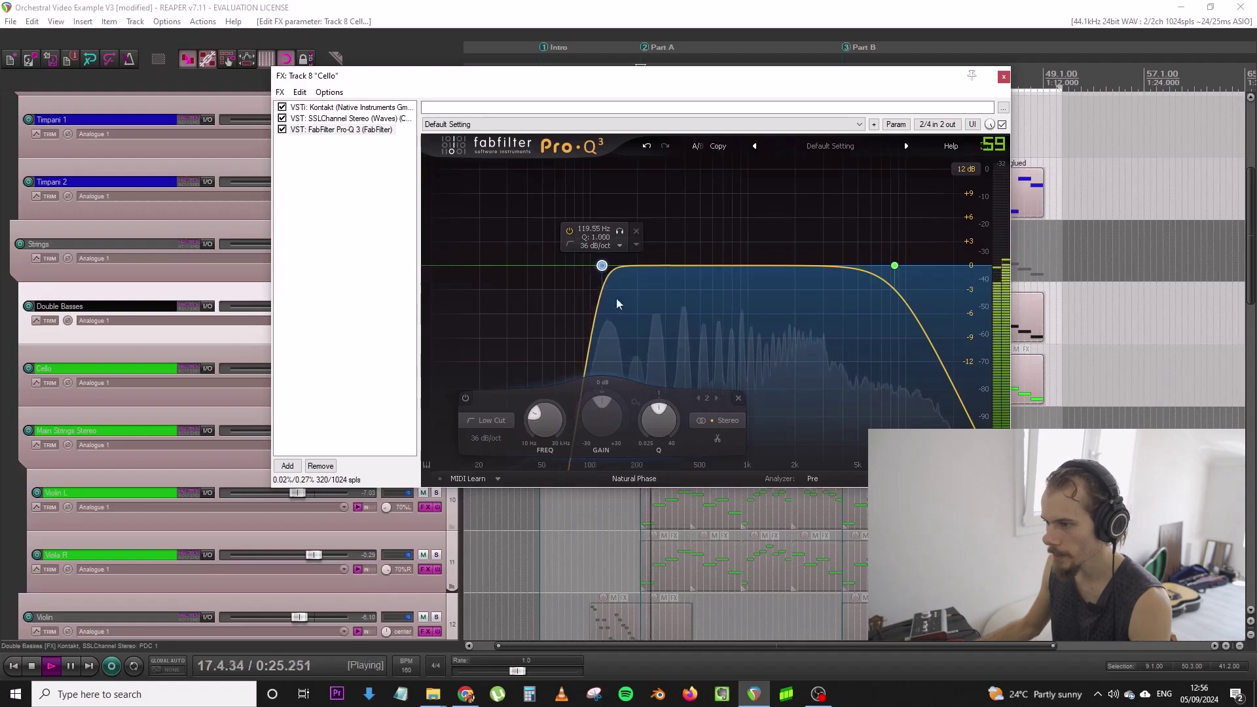
key("space")
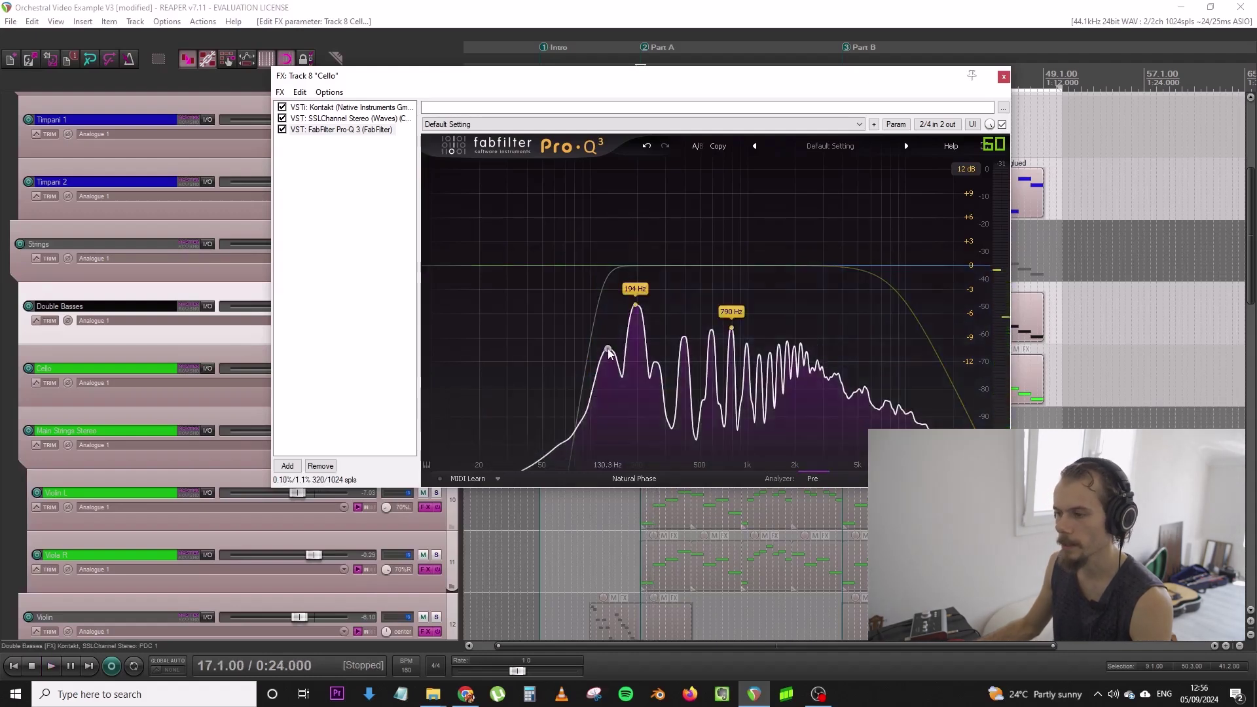
Lower the Cello's low cut to about 96 Hz while auditioning from bar 23
key("space")
left_click_drag(837, 77, 801, 151)
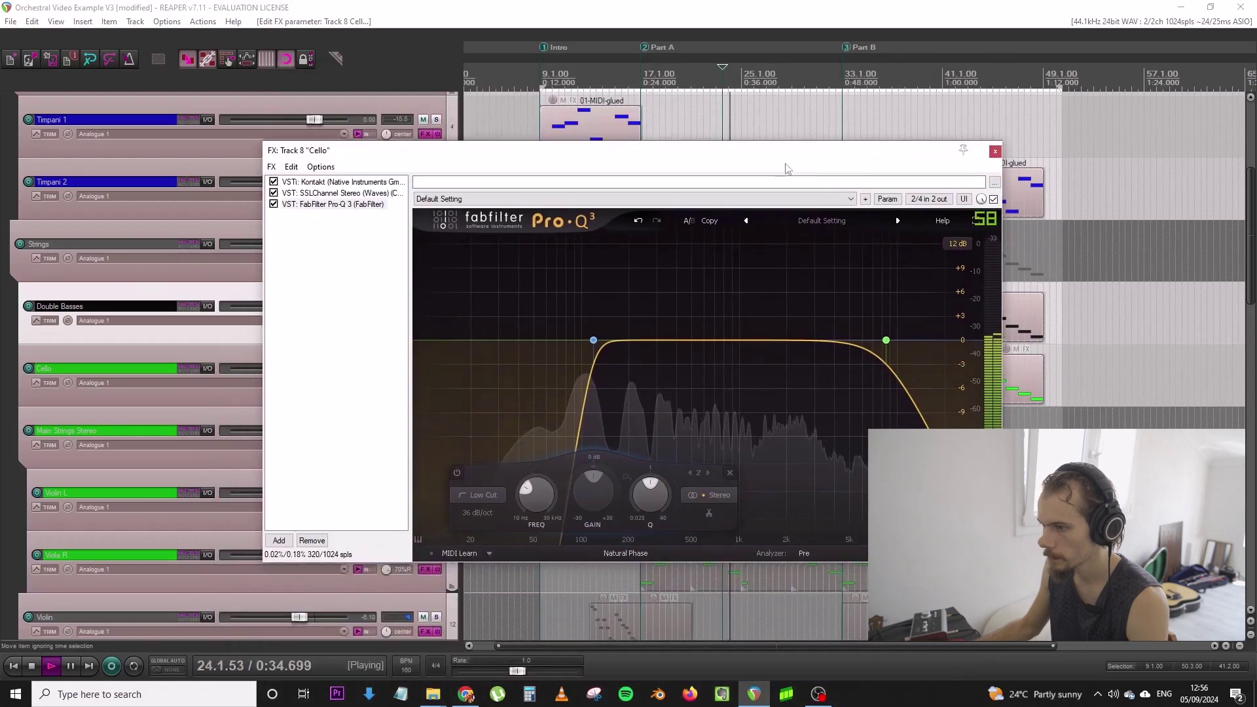
key("space")
key("space")
left_click_drag(593, 340, 578, 338)
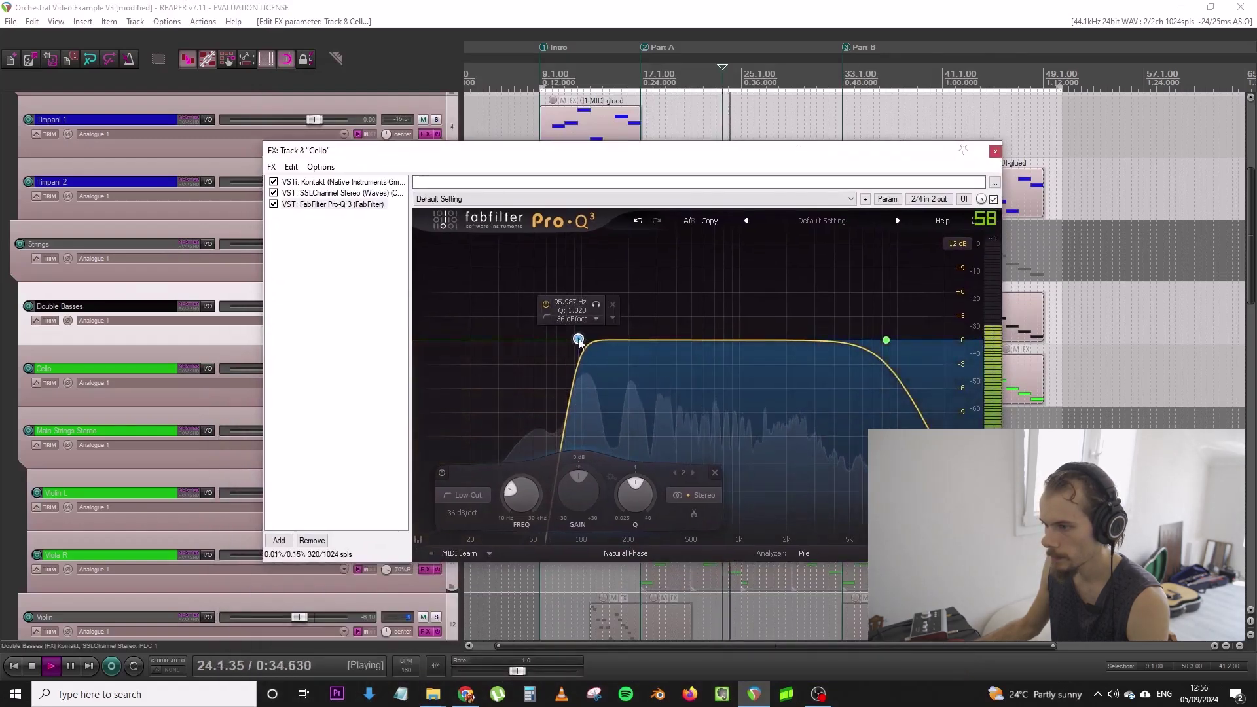
key("space")
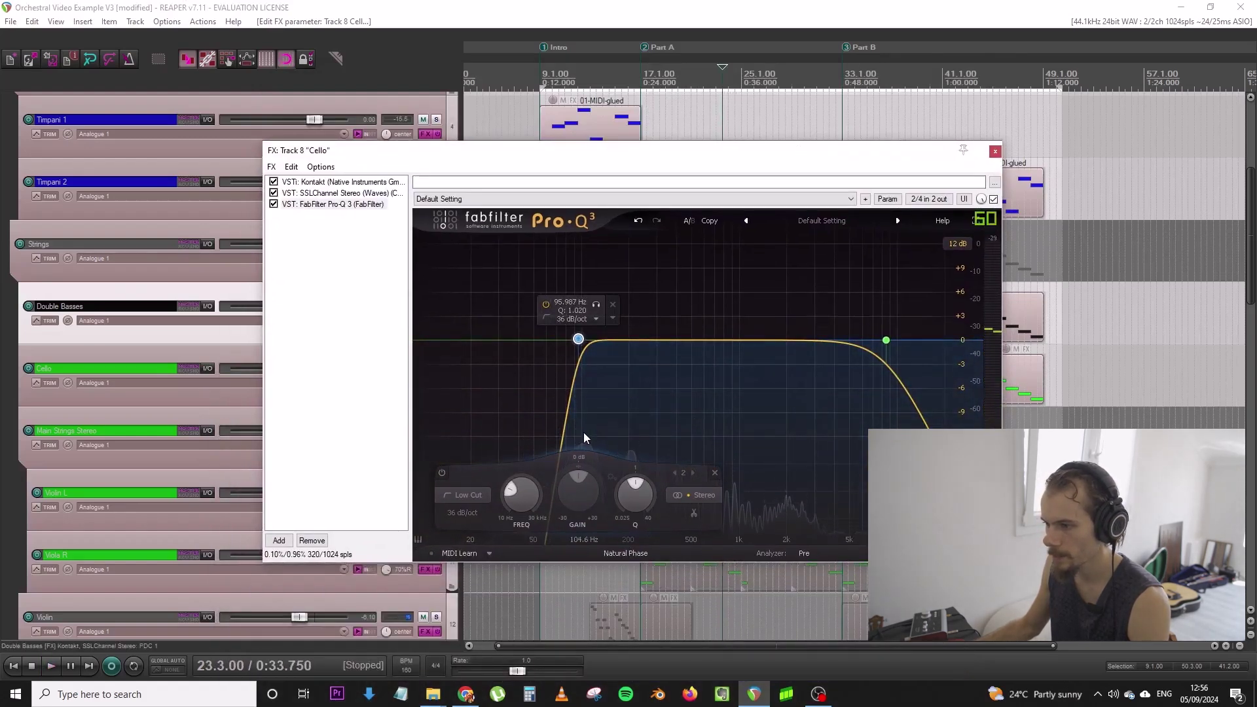
key("space")
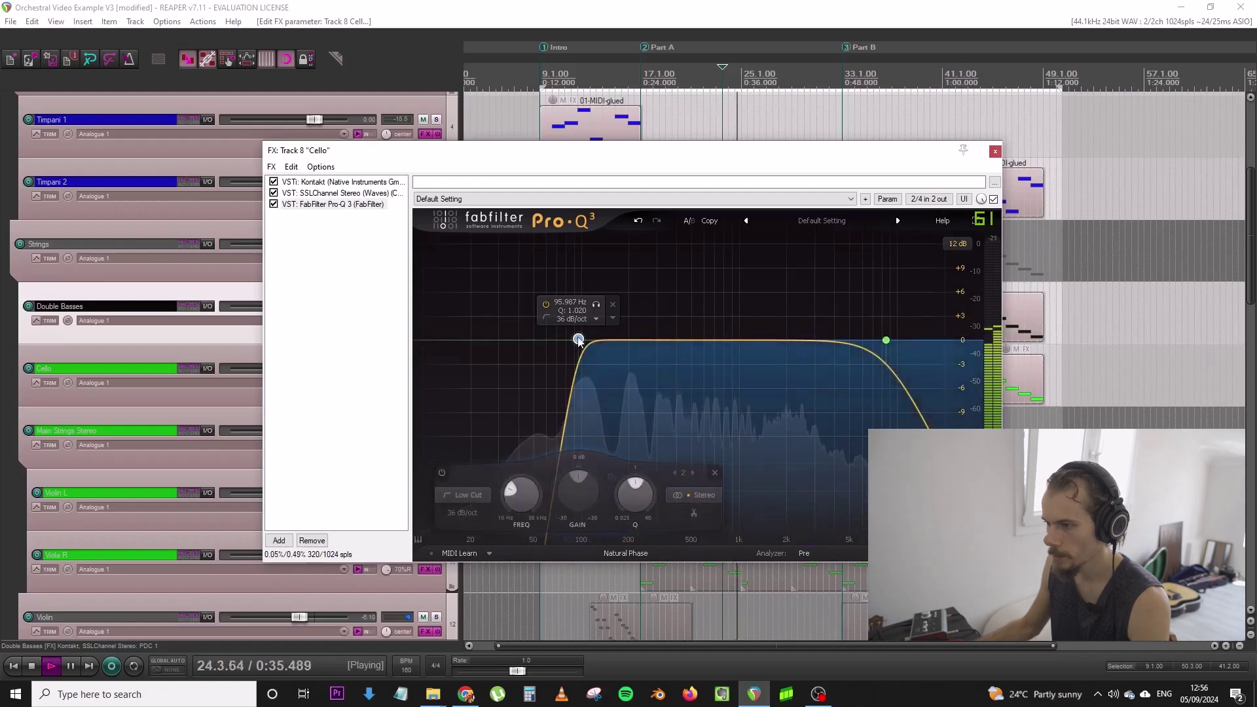
Move the Cello's low cut slightly lower, set its slope to 48 dB/oct and close the effect chain
left_click_drag(578, 338, 567, 340)
left_click(453, 512)
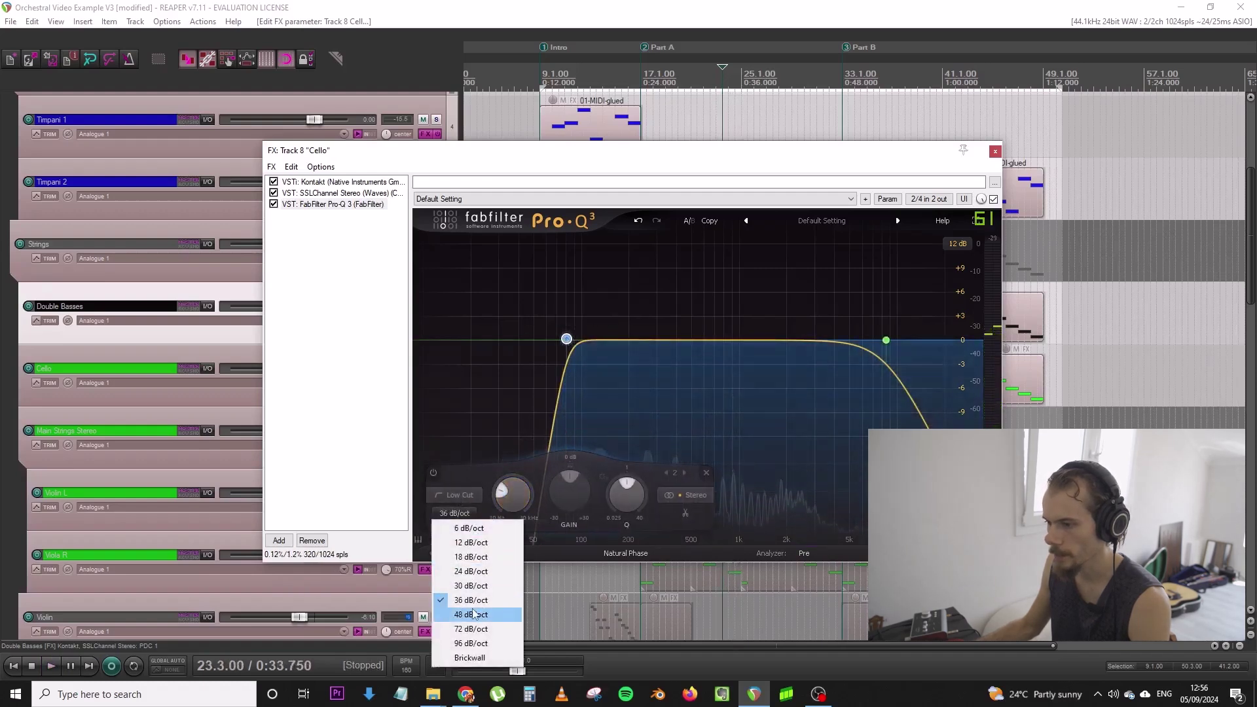
left_click(478, 615)
key("space")
left_click(995, 152)
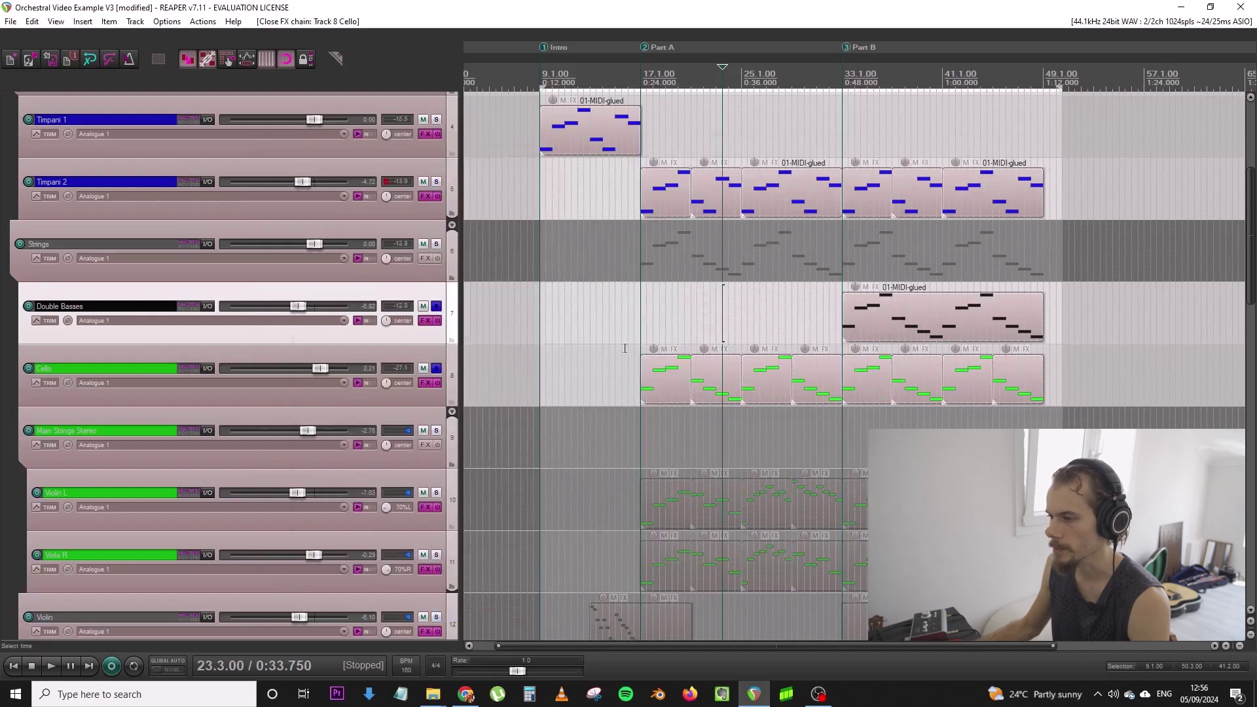
Play from the start of Part A and reset the Cello track's volume to 0.00 dB
left_click(638, 332)
key("space")
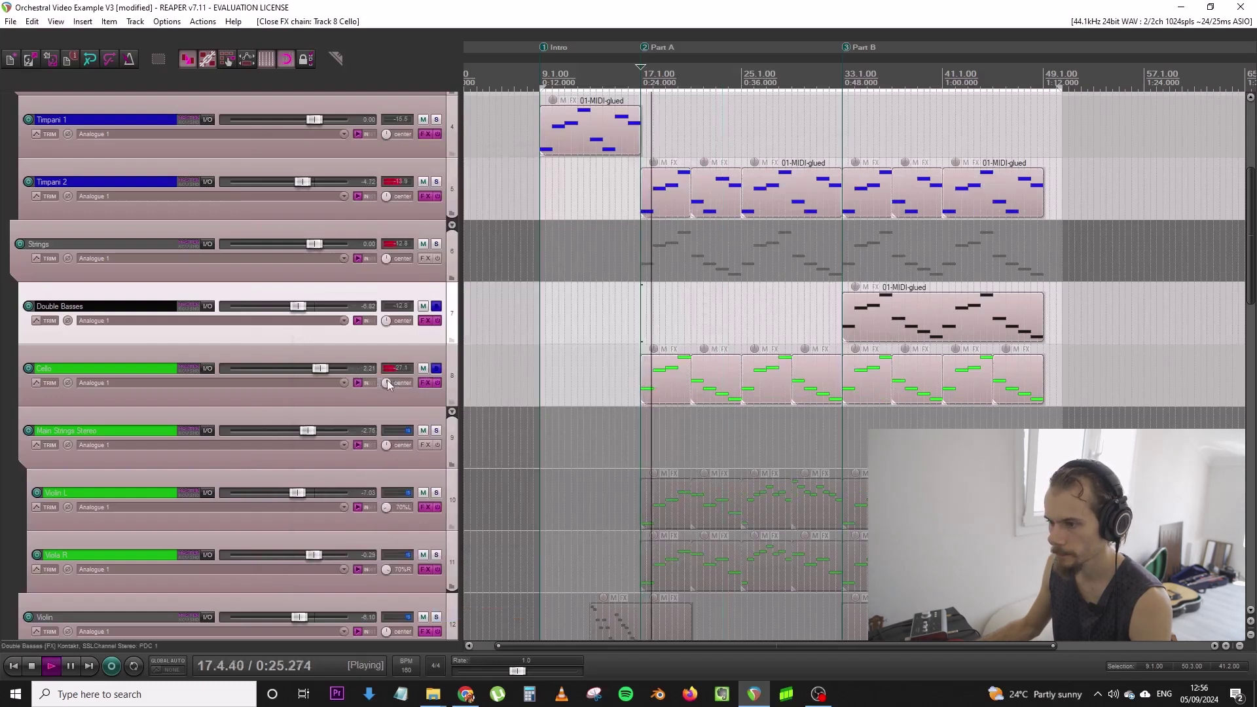
double_click(323, 371)
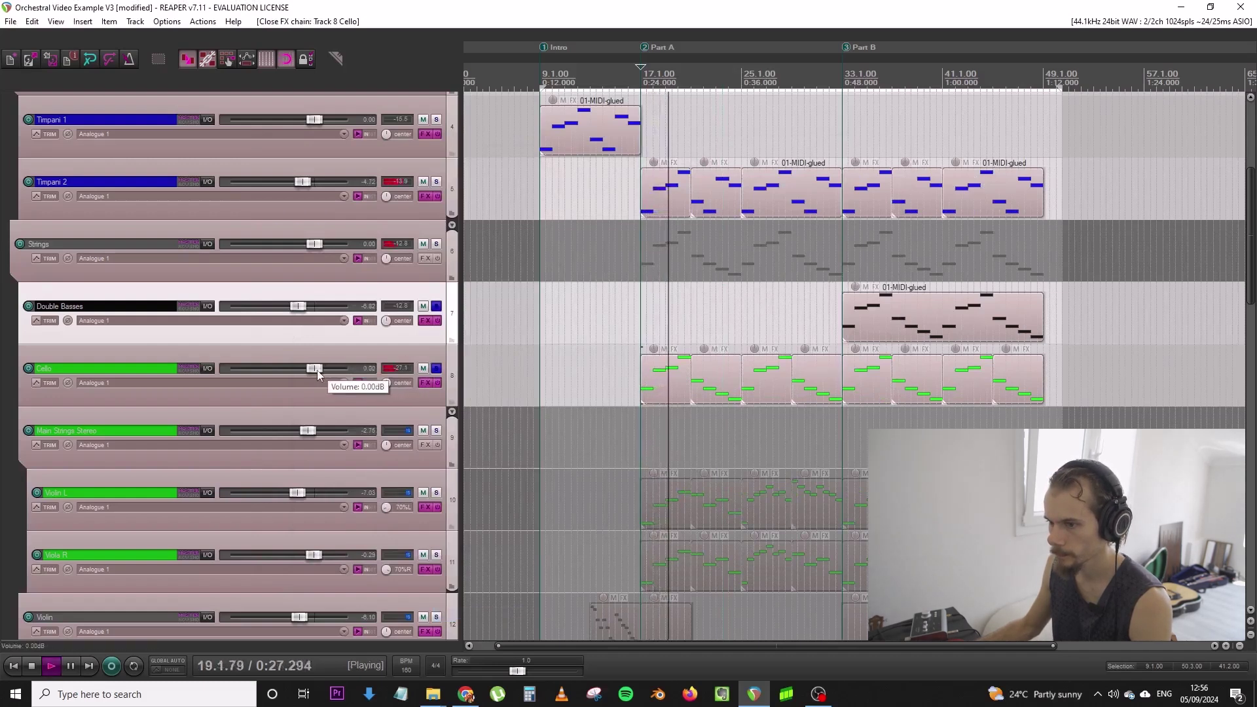
scroll(362, 327, "up", 3)
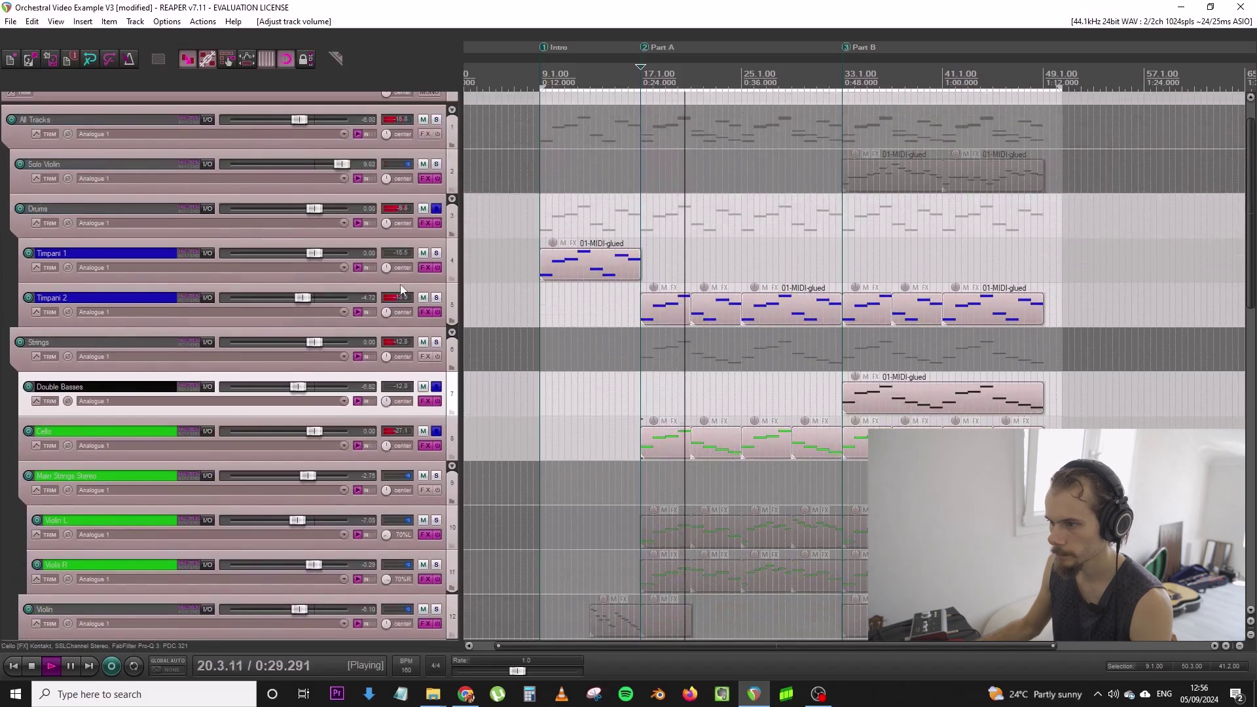
scroll(442, 277, "down", 2)
key("space")
Solo the Main Strings Stereo folder too and lower its volume below -7 dB while playing Part A
left_click(437, 386)
scroll(563, 328, "down", 3)
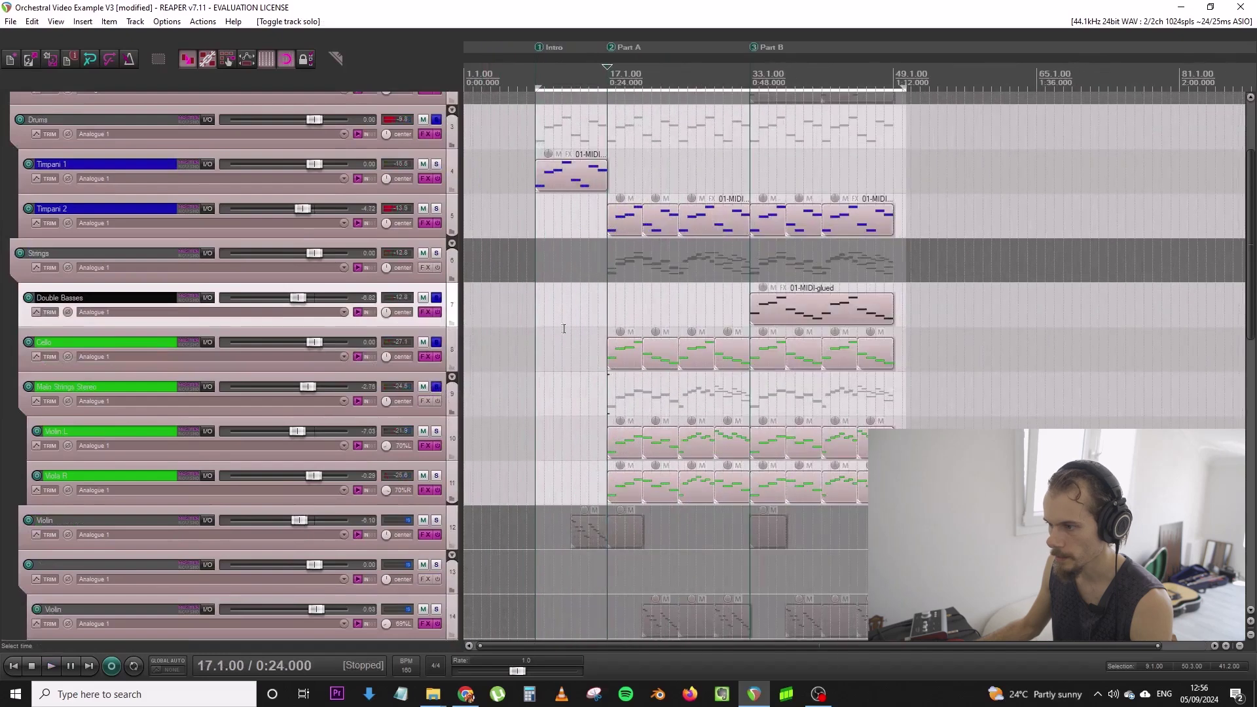
scroll(446, 345, "down", 1)
scroll(709, 363, "up", 2)
key("space")
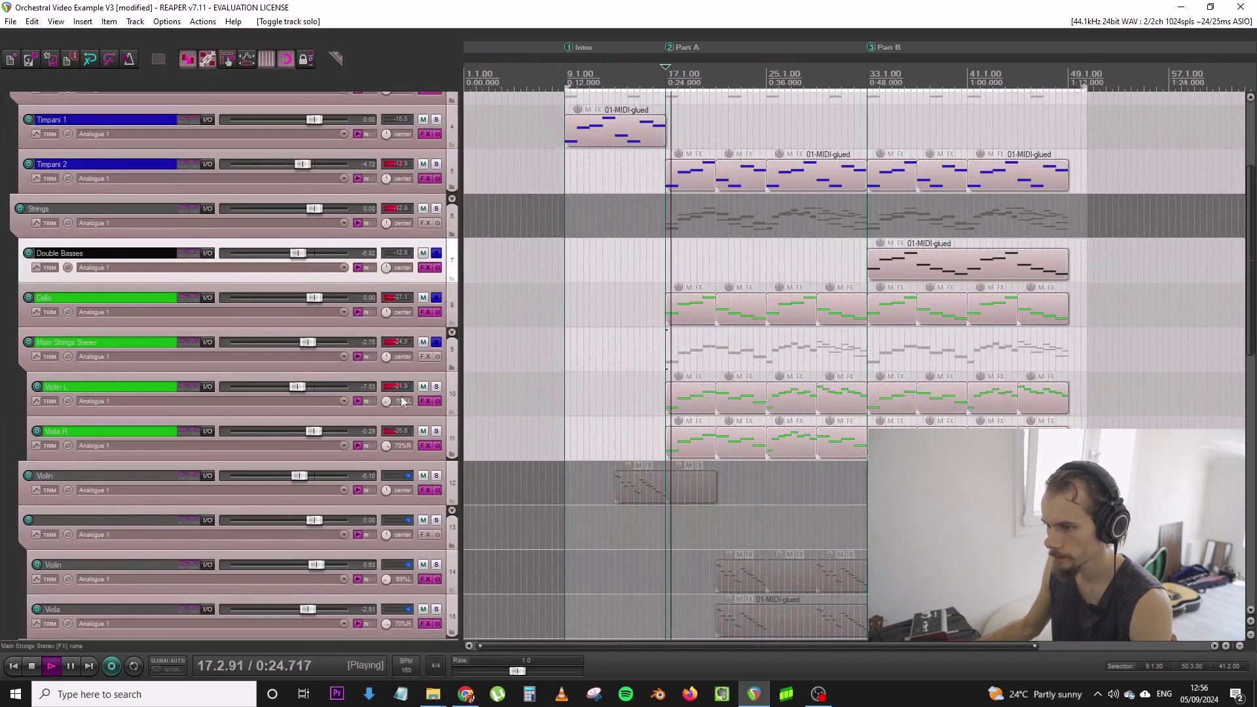
left_click_drag(308, 344, 298, 345)
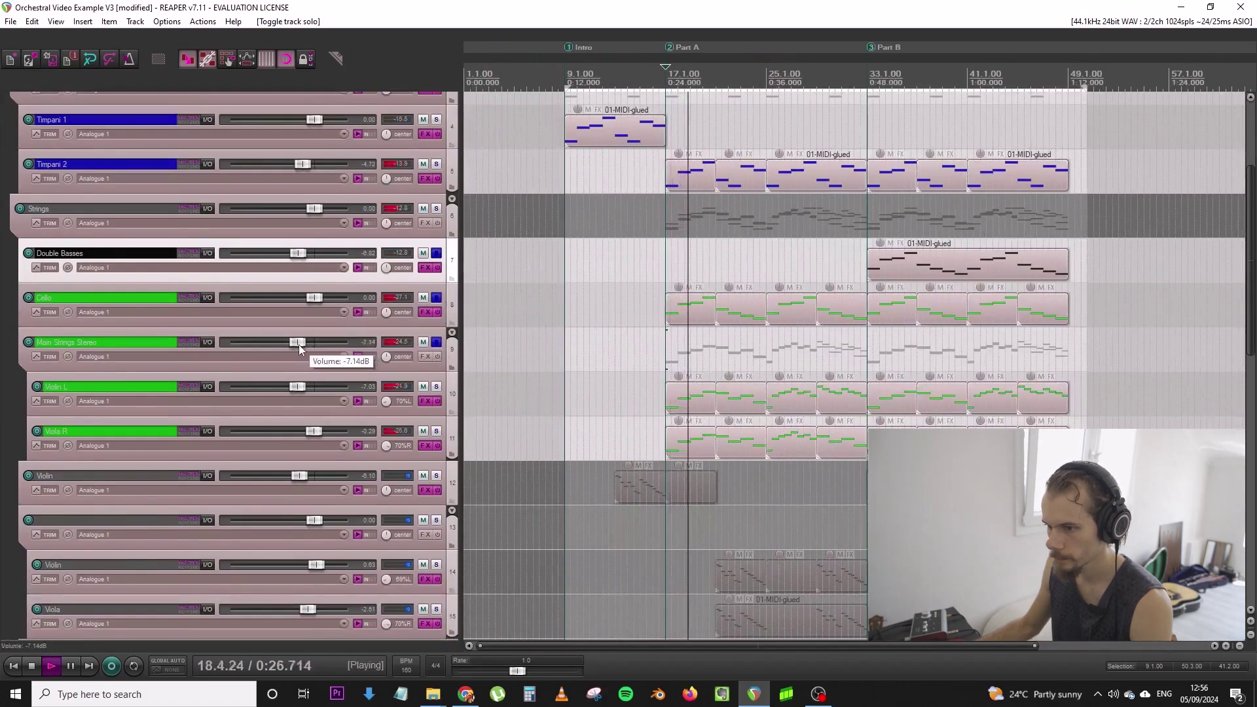
key("space")
Add the Waves SSLChannel Stereo plugin to the Main Strings Stereo folder and raise its HF gain to about 5.4 dB during playback
left_click(426, 356)
type("ssl")
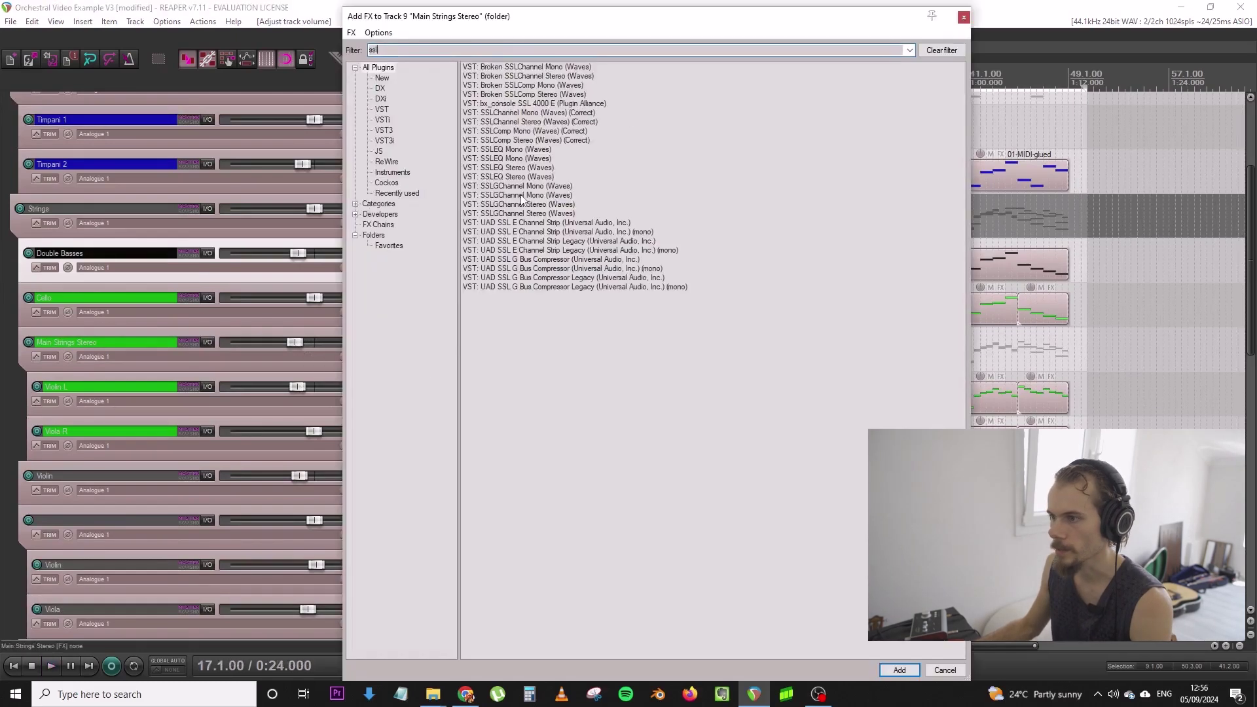
double_click(517, 121)
key("space")
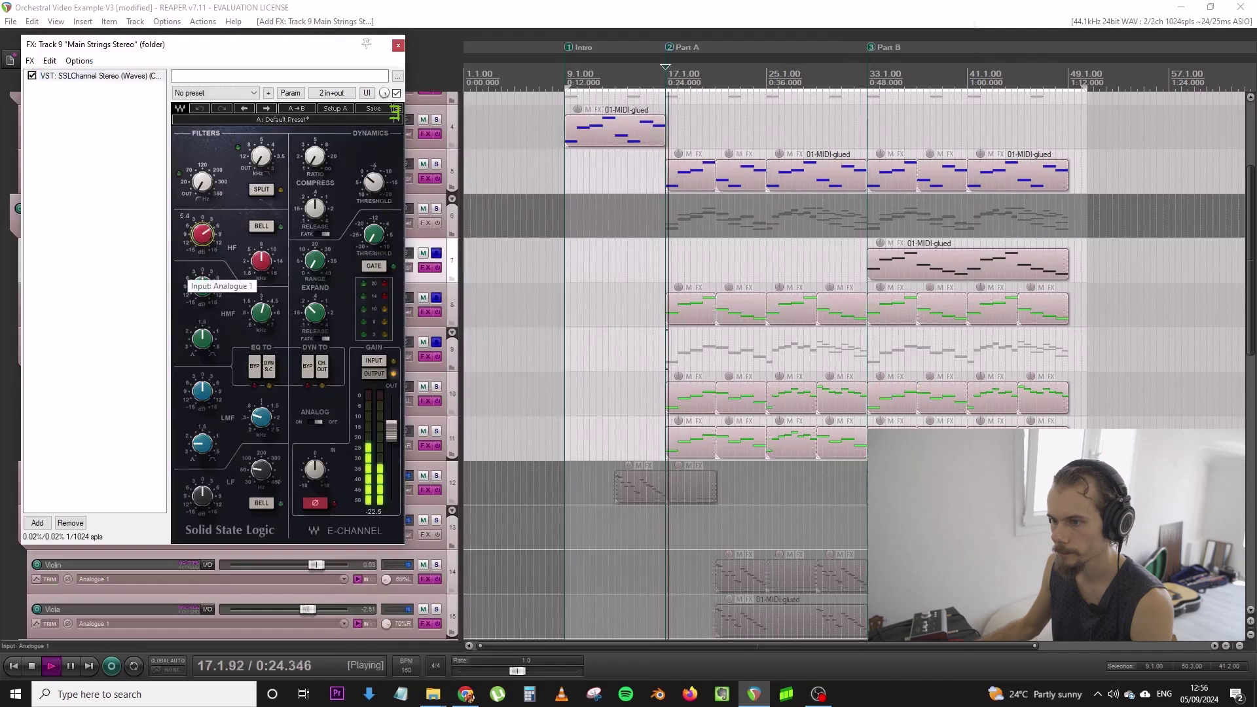
key("Escape")
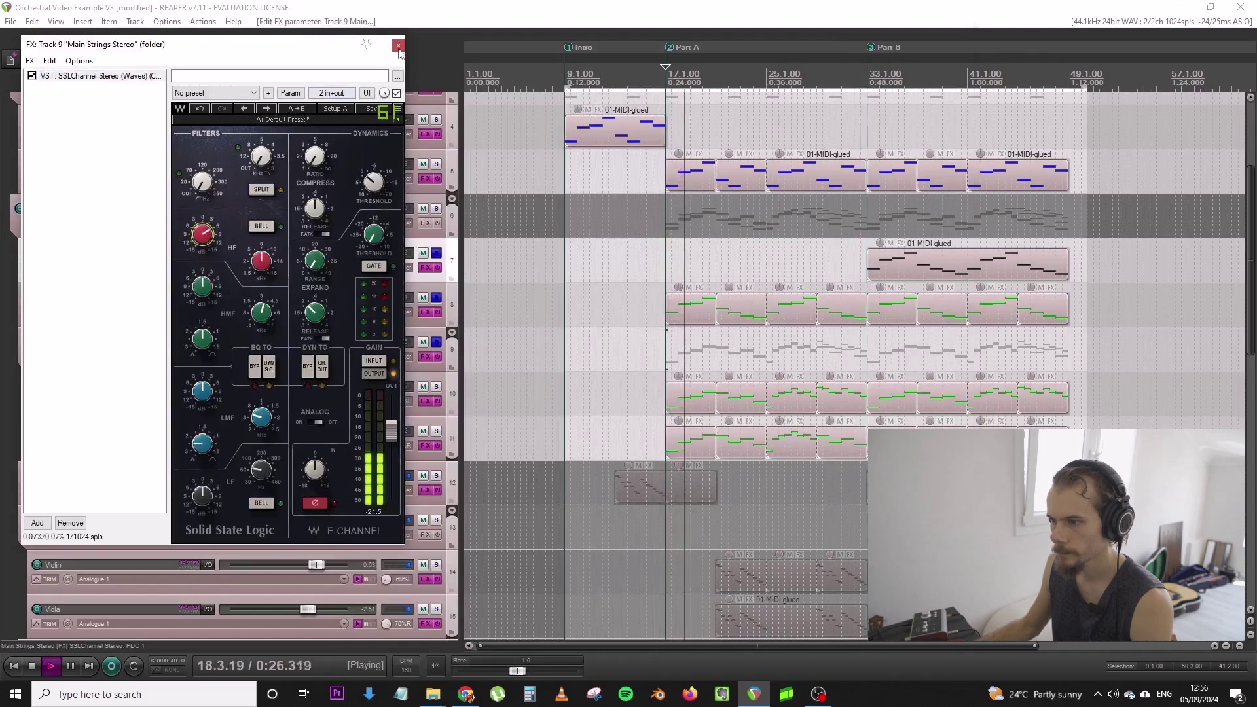
Clear the current solos, solo only the Main Strings Stereo folder and audition its Violin L track separately from the start of Part A
key("space")
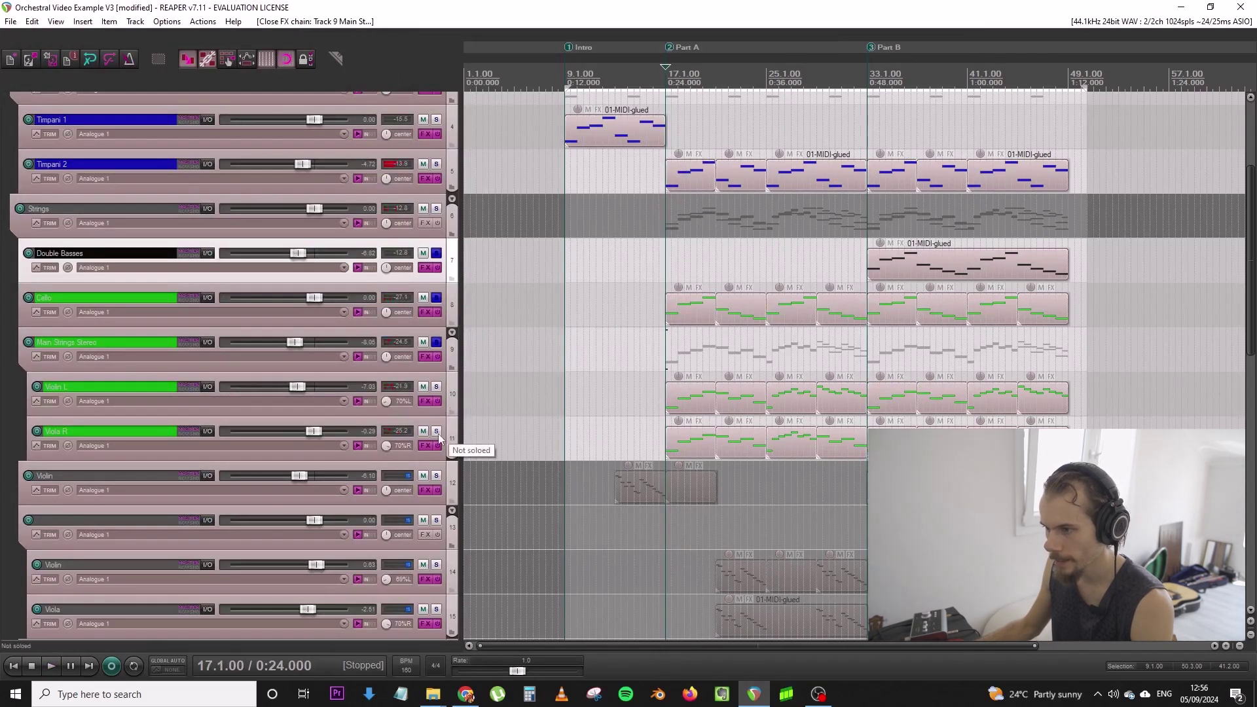
left_click(436, 342)
left_click(436, 341)
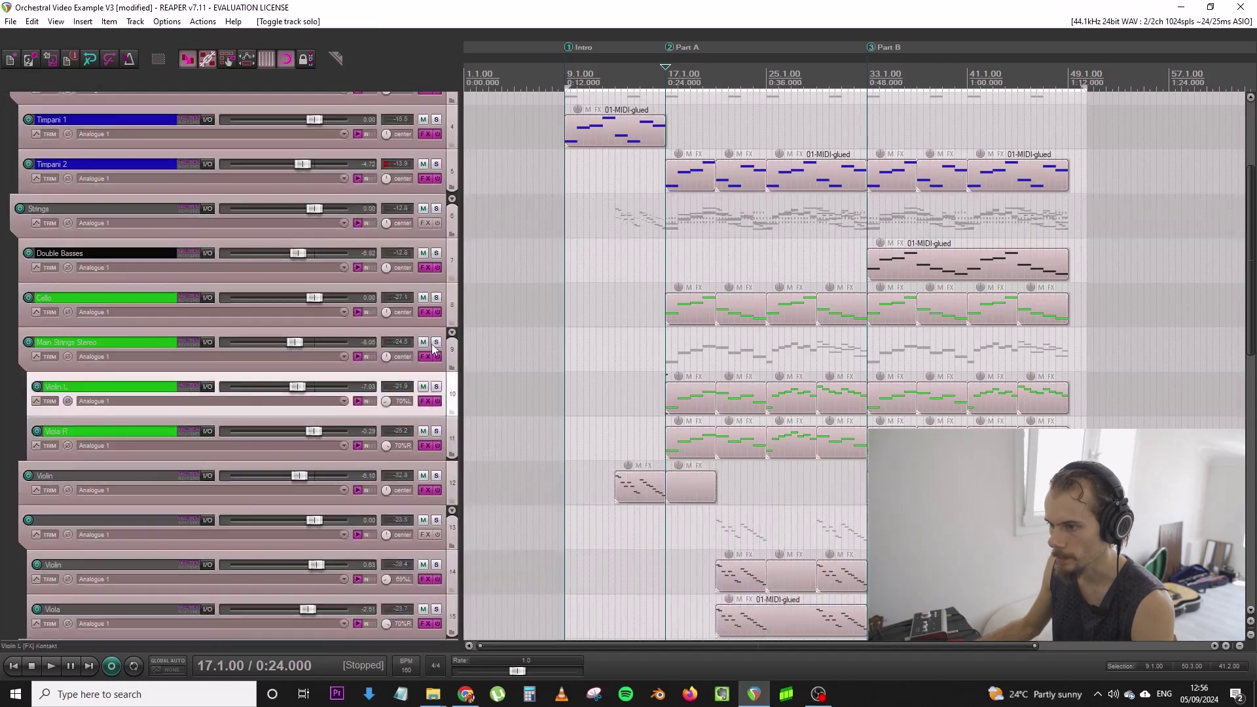
key("space")
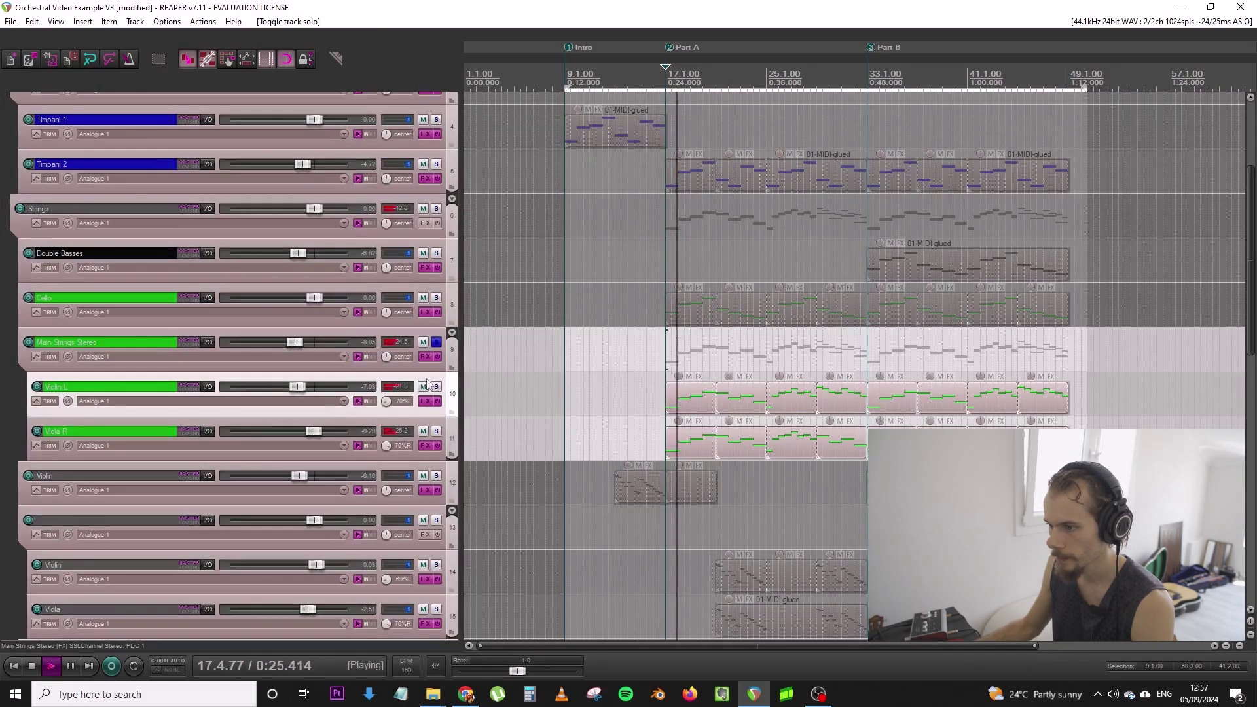
left_click(436, 387)
key("space")
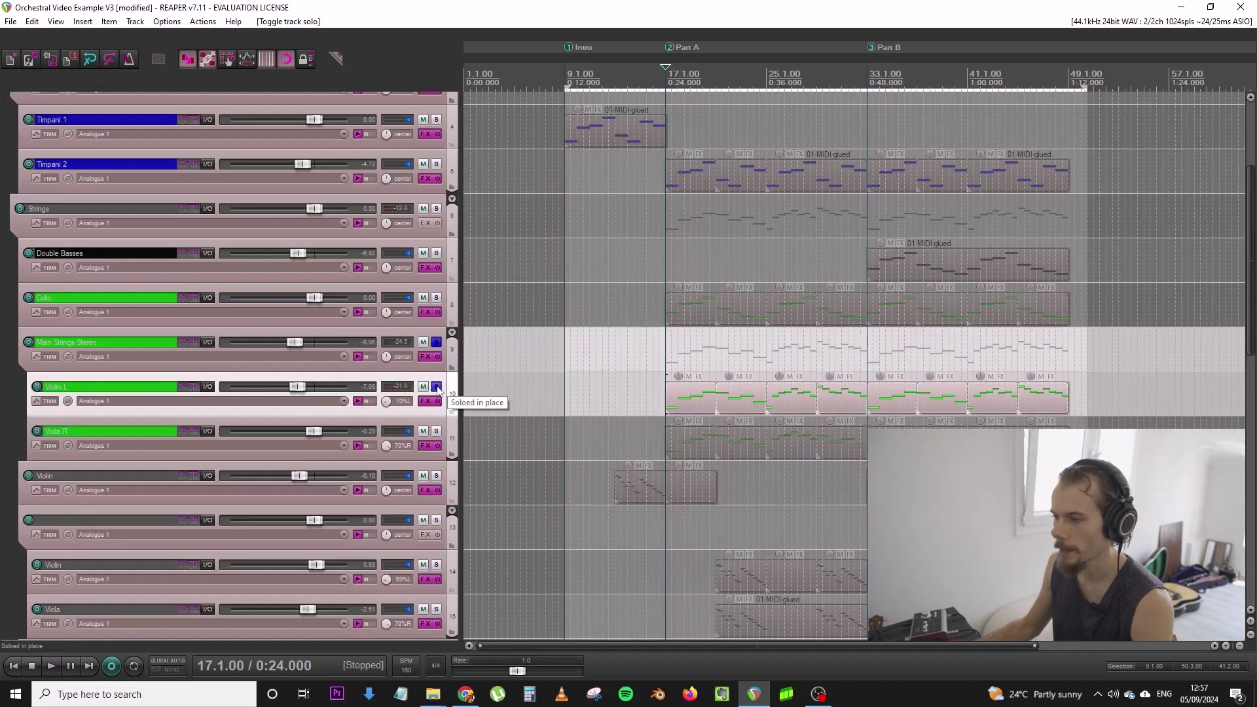
left_click(436, 387)
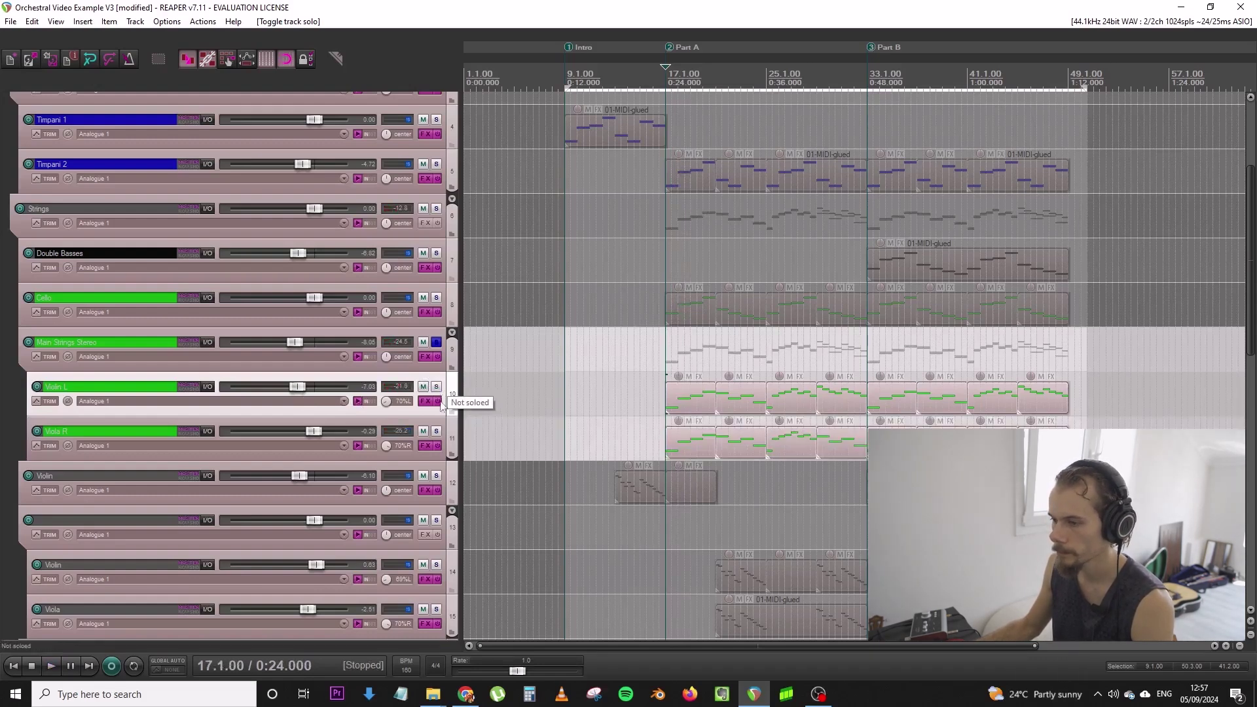
Compare Viola R alone and together with Violin L during playback, lower Violin L's volume to about -11 dB and clear all solos
key("space")
left_click(437, 431)
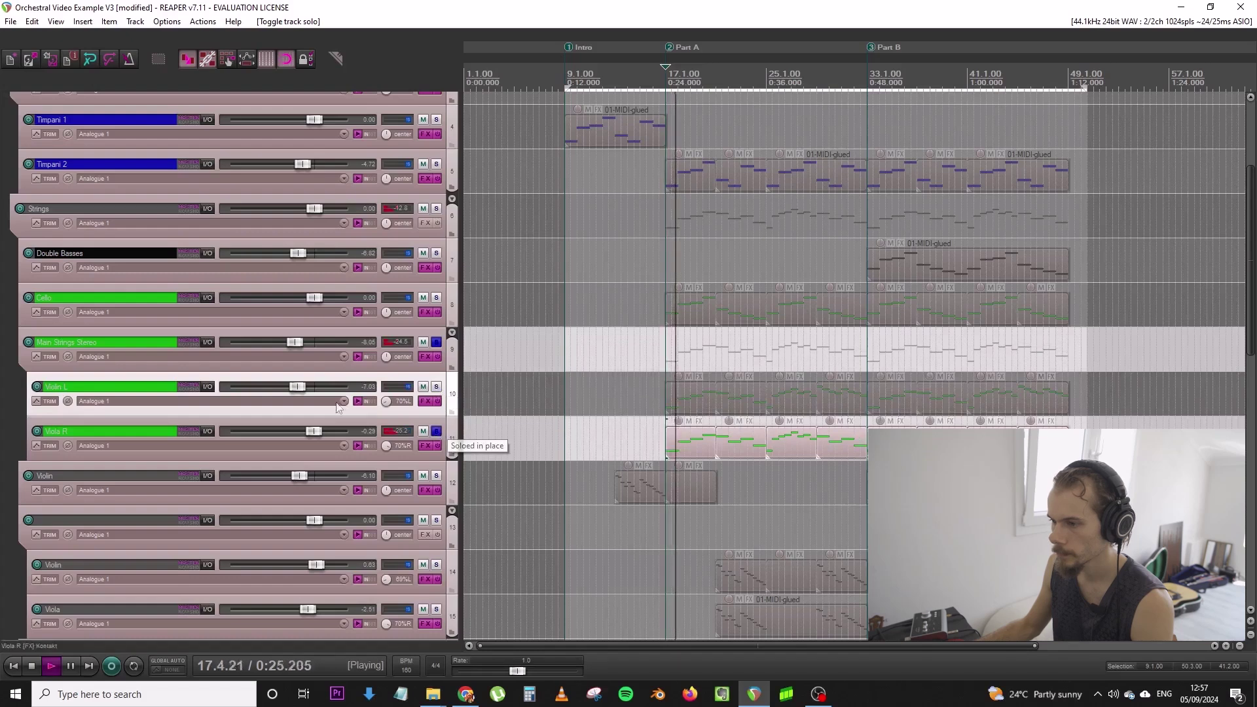
left_click(437, 387)
left_click_drag(301, 389, 291, 389)
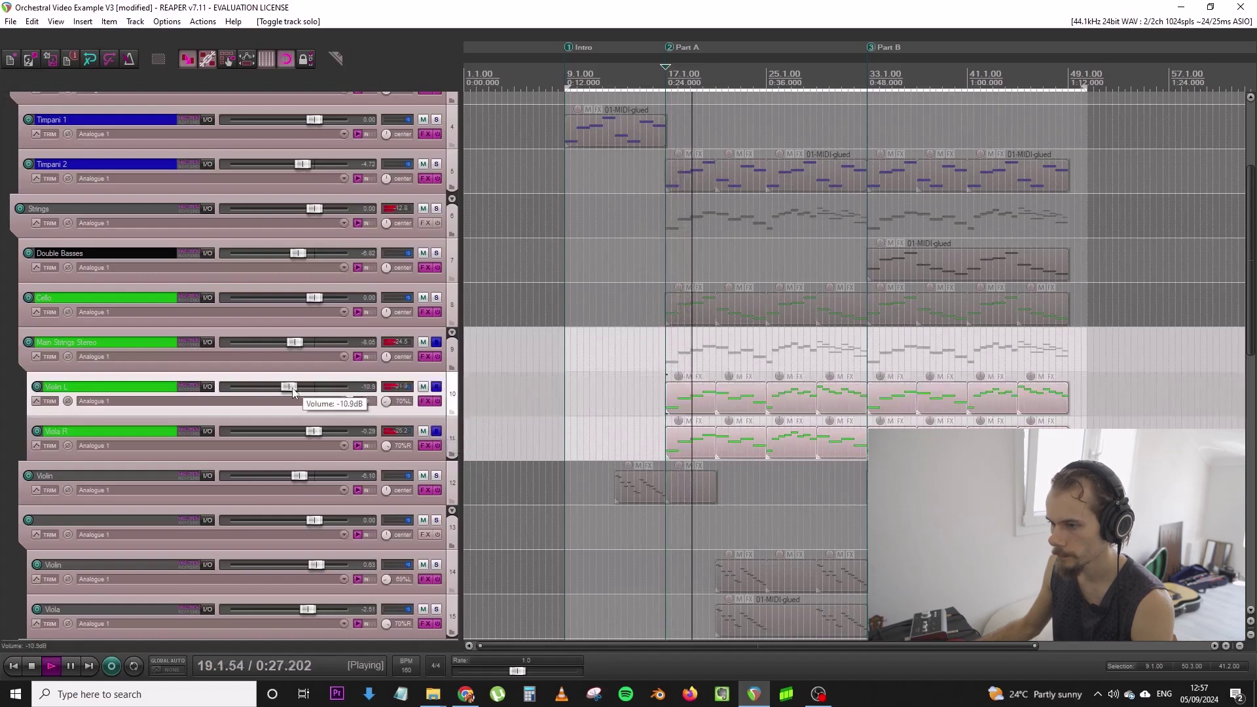
left_click(436, 342)
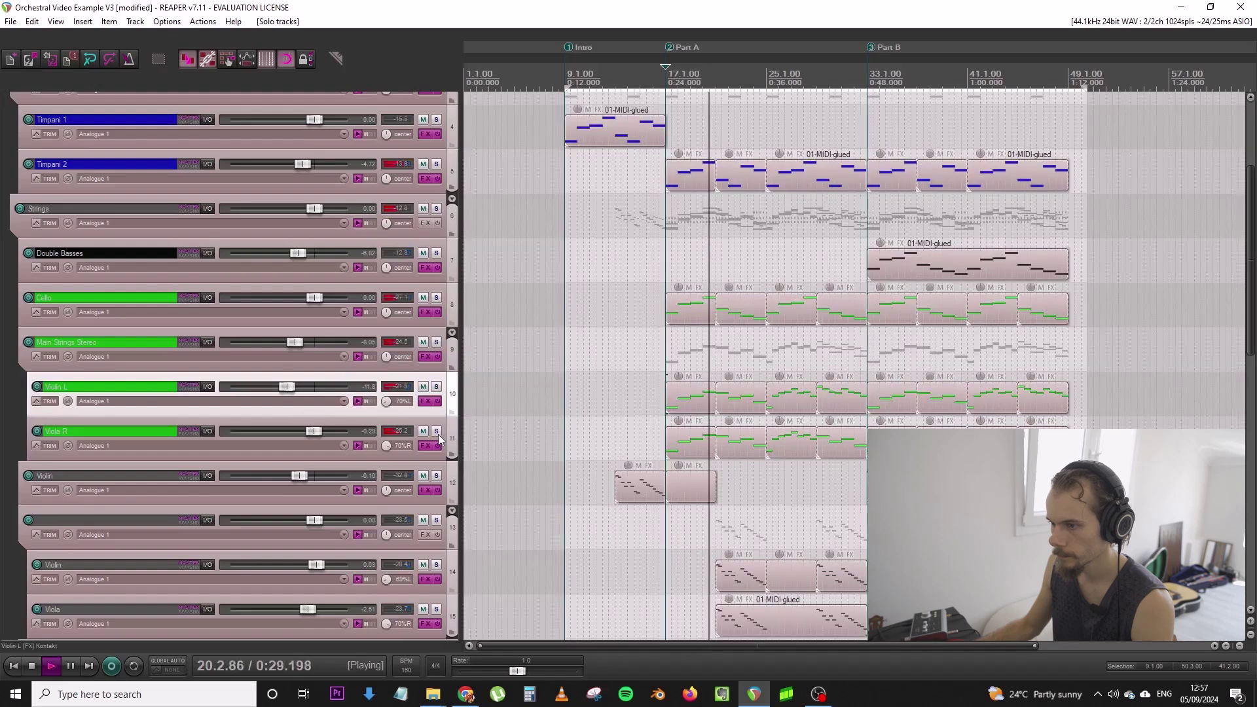
key("space")
Solo the Drums, Double Basses, Cello and Main Strings Stereo tracks together and play Part A from its start
scroll(447, 317, "down", 3)
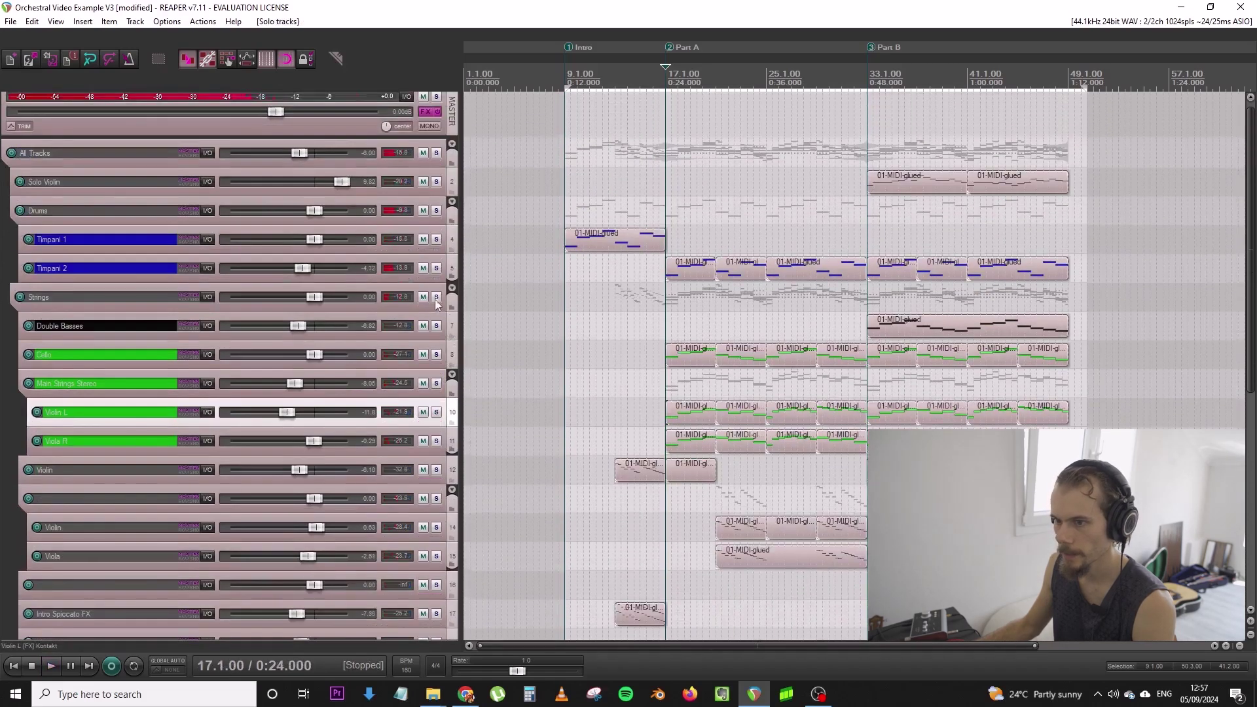
left_click(436, 211)
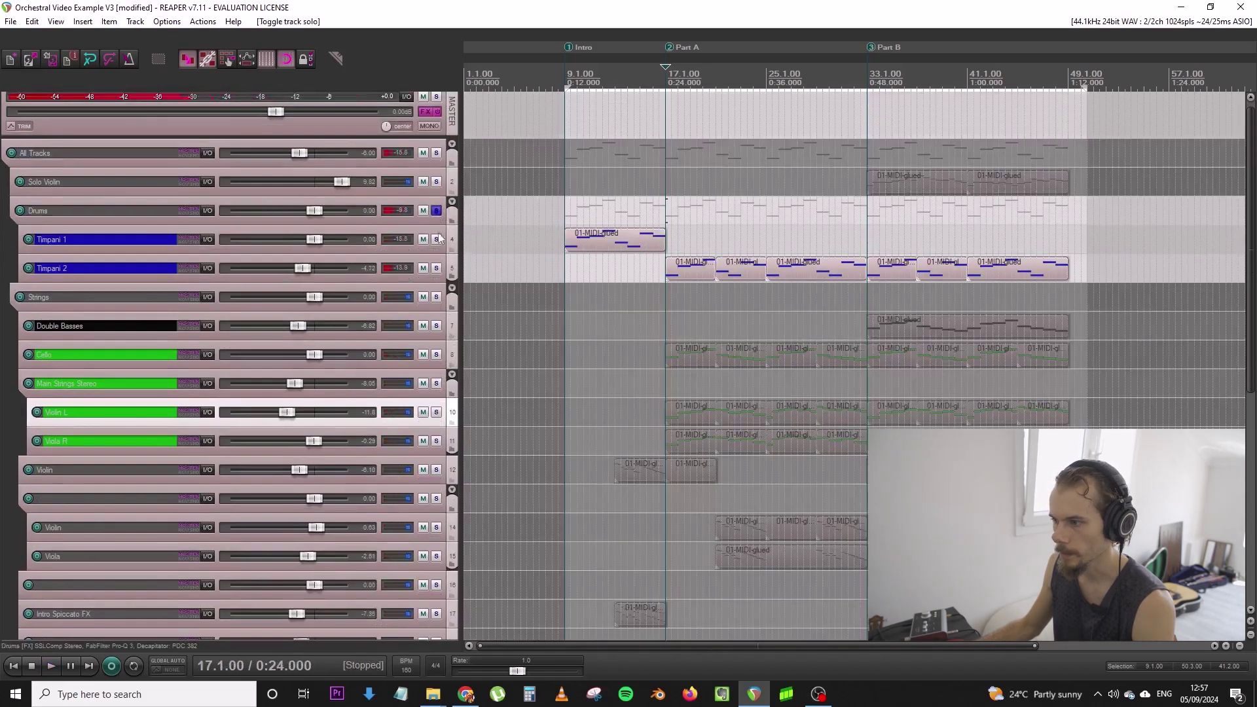
left_click(436, 326)
left_click(437, 355)
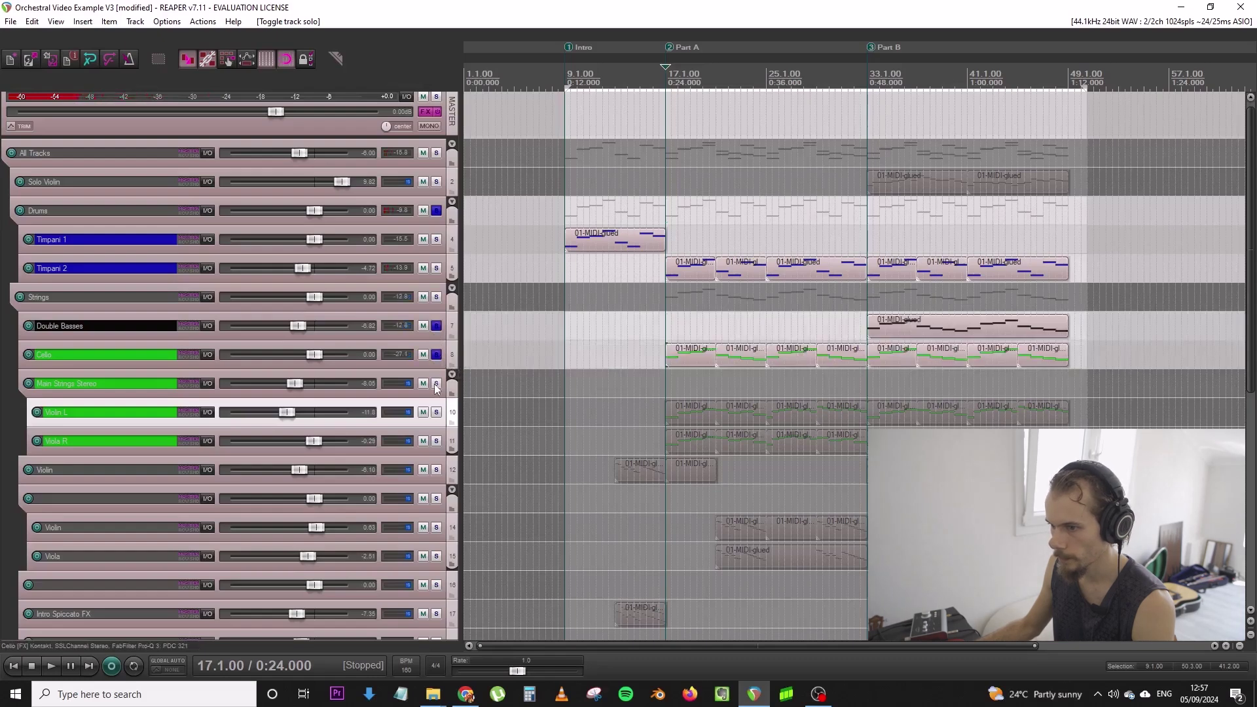
left_click(436, 384)
left_click(662, 382)
key("space")
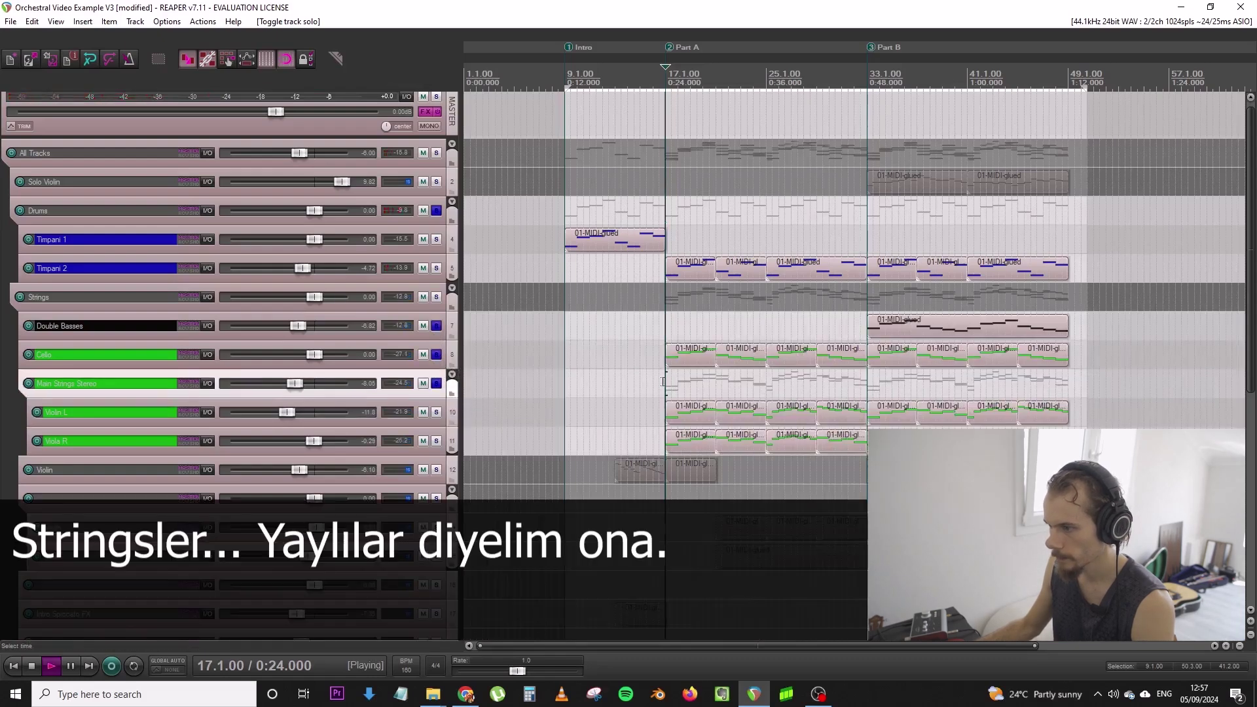
Lower Timpani 2's volume to -6.15 dB during playback and look over its Kontakt instrument
scroll(644, 386, "up", 2)
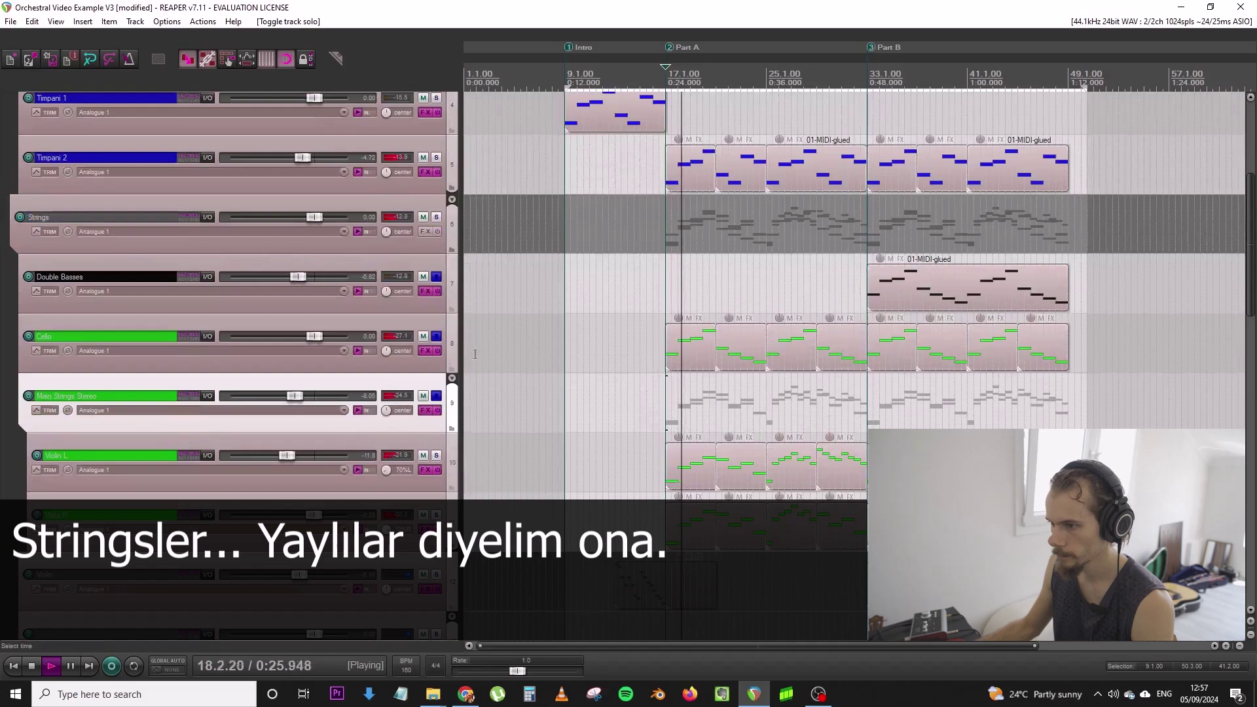
scroll(474, 354, "up", 4)
left_click_drag(303, 365, 301, 367)
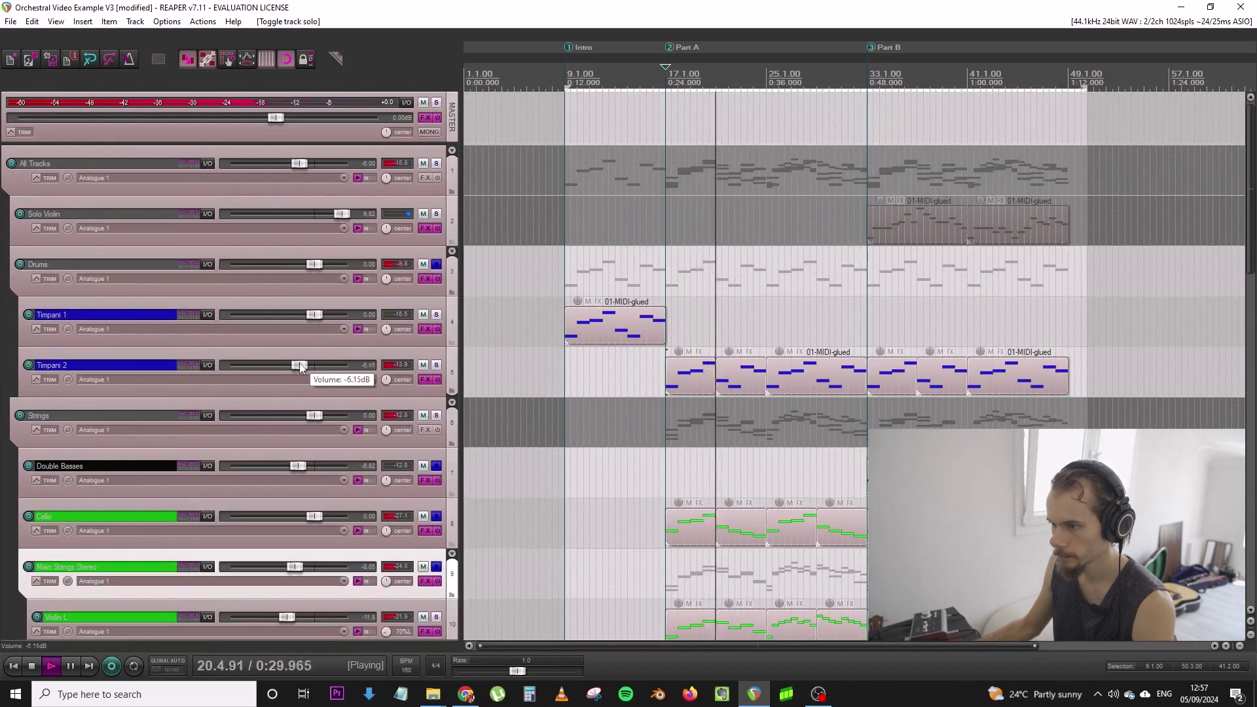
left_click(424, 380)
scroll(759, 322, "down", 2)
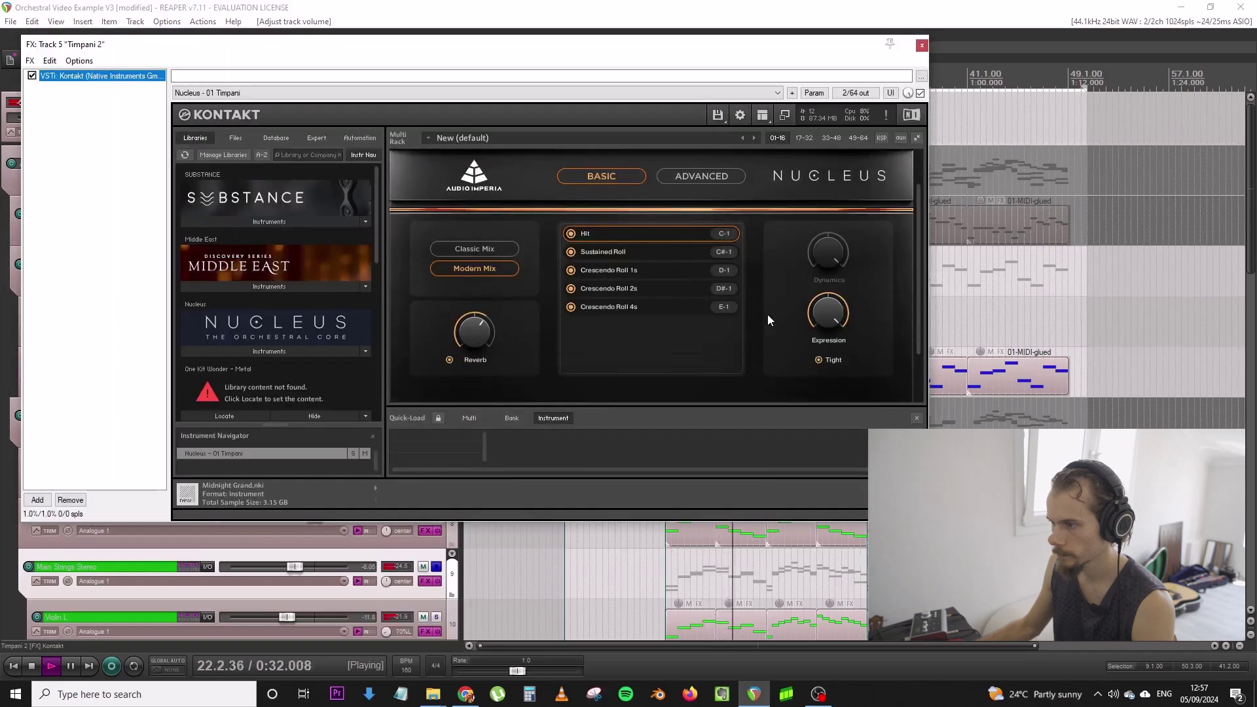
left_click(922, 45)
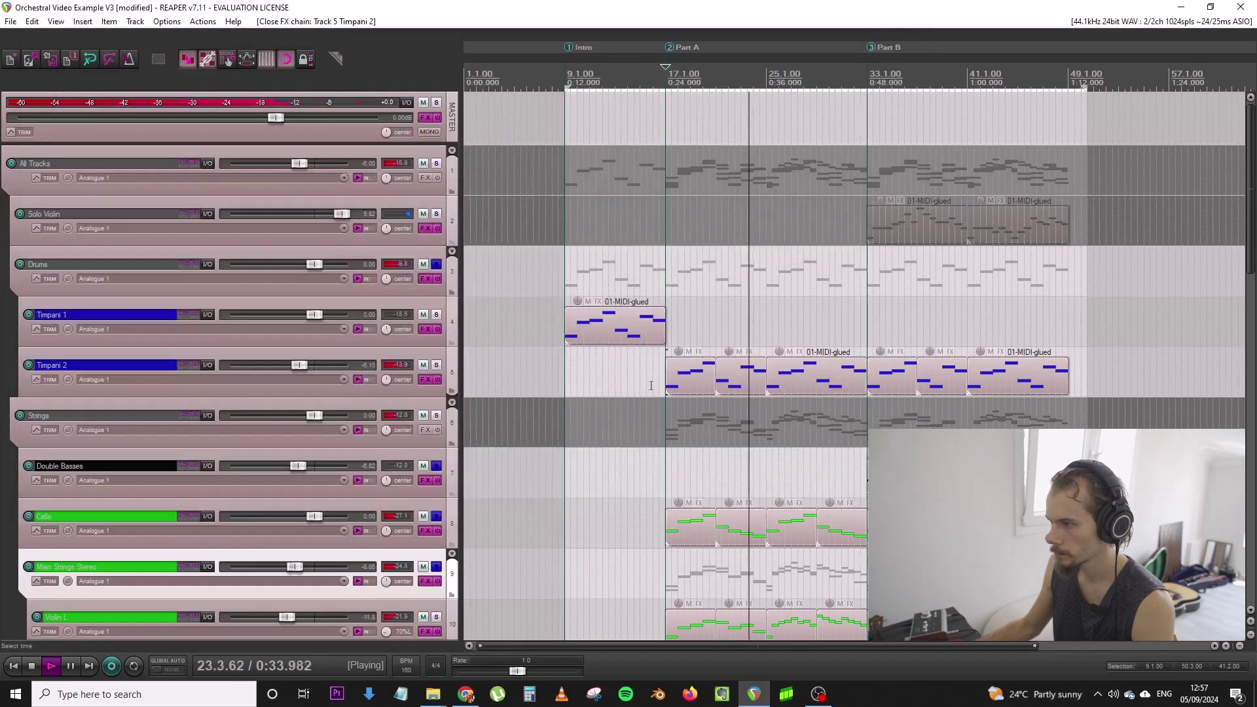
Select all of Timpani 2's MIDI items across Parts A and B and glue them into a single item
left_click_drag(652, 385, 1076, 372)
right_click(1044, 378)
left_click(1004, 432)
key("space")
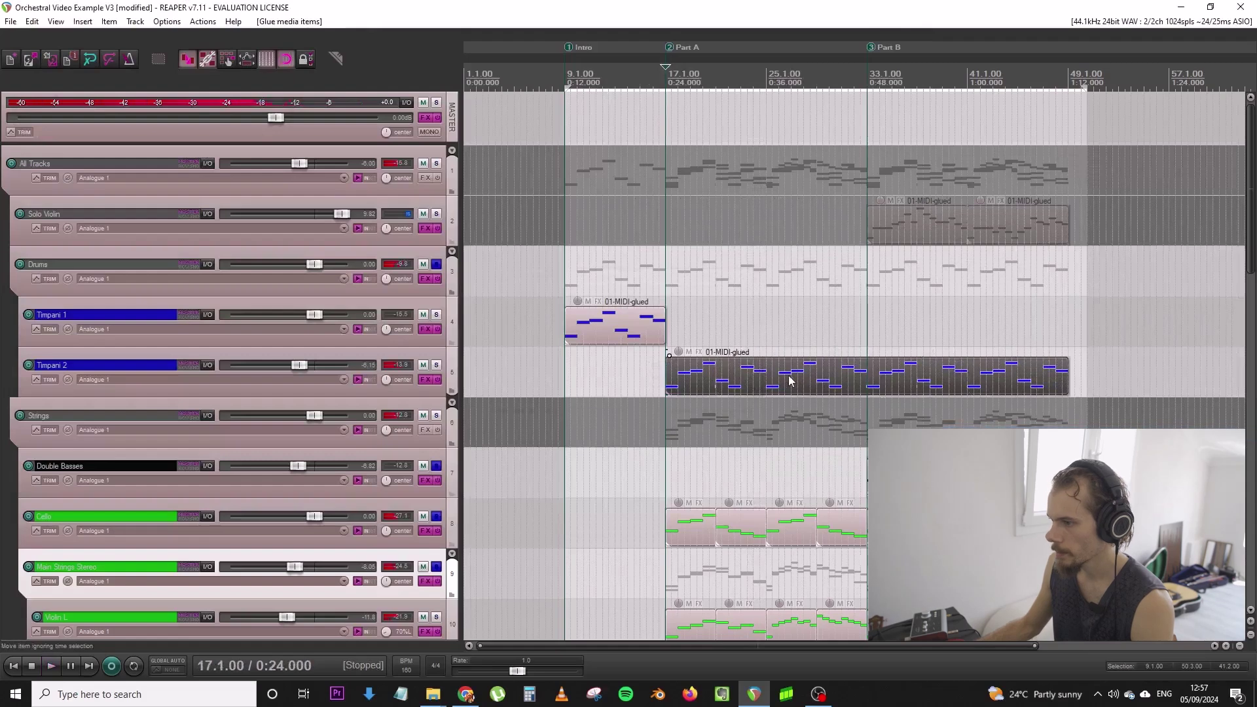
Humanize all notes of the glued Timpani 2 item with 6% timing and 6% velocity, and play the result from the start of Part A
double_click(788, 379)
scroll(615, 286, "up", 10)
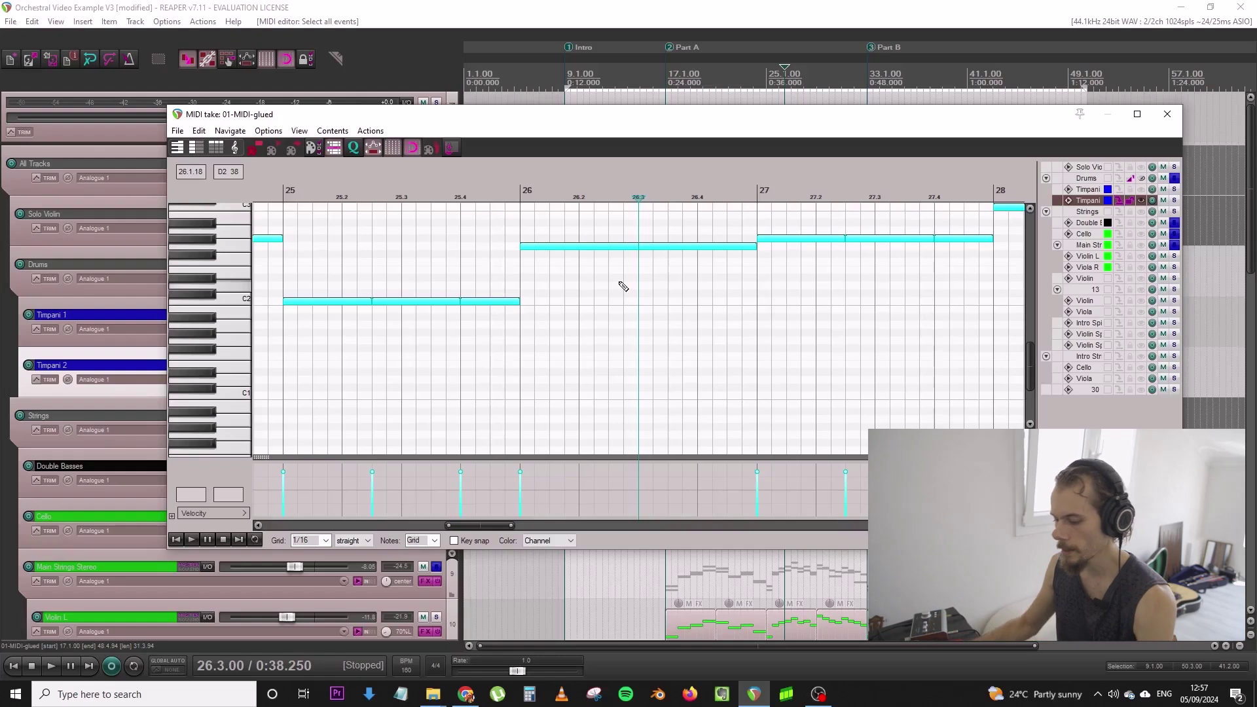
scroll(629, 287, "down", 6)
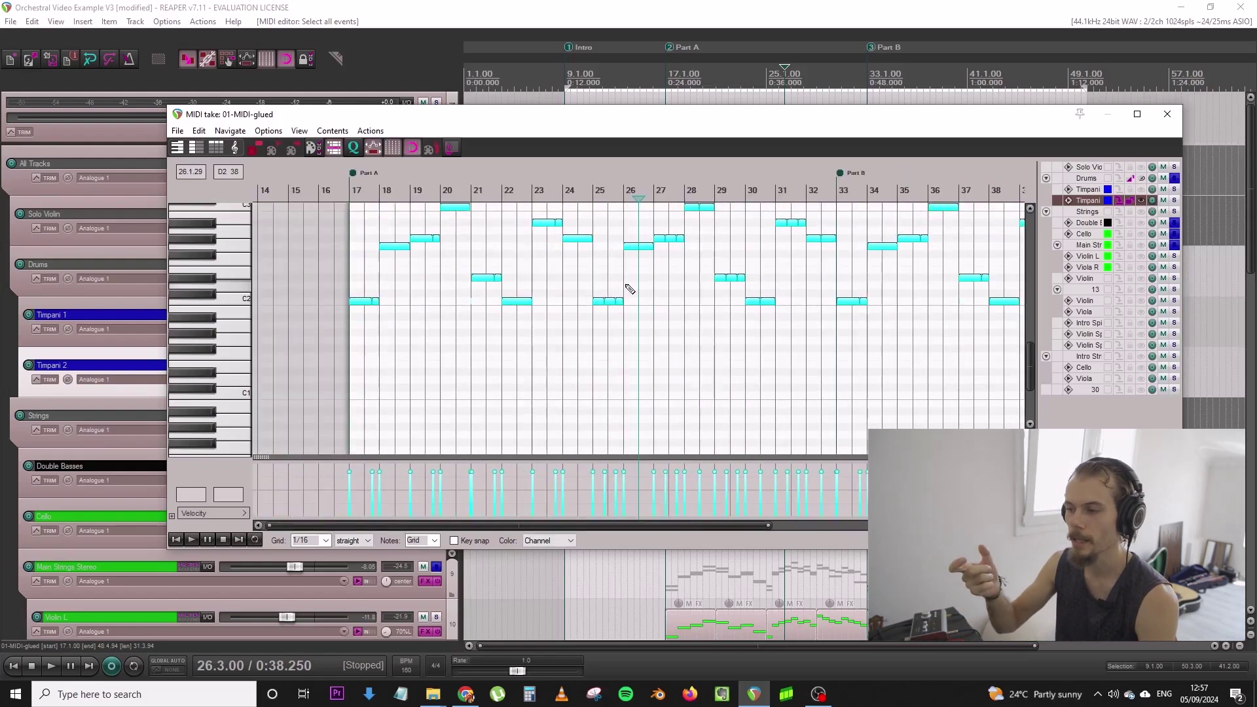
key("h")
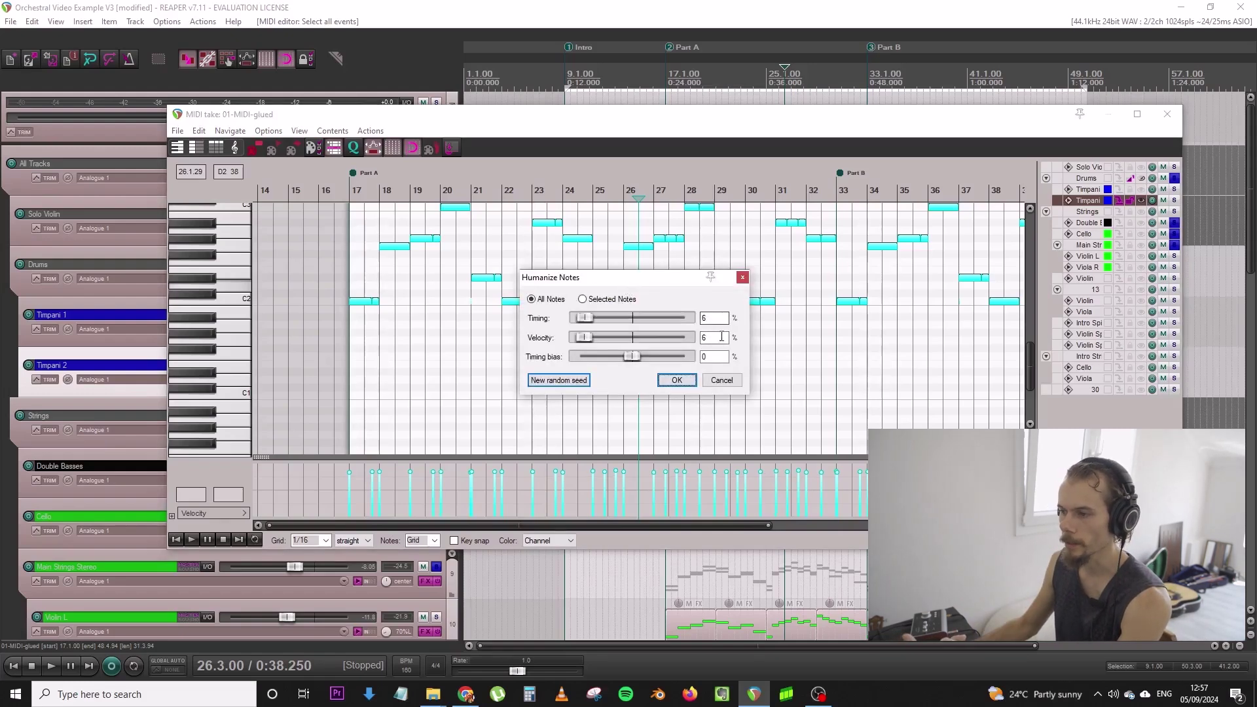
left_click(678, 386)
key("Home")
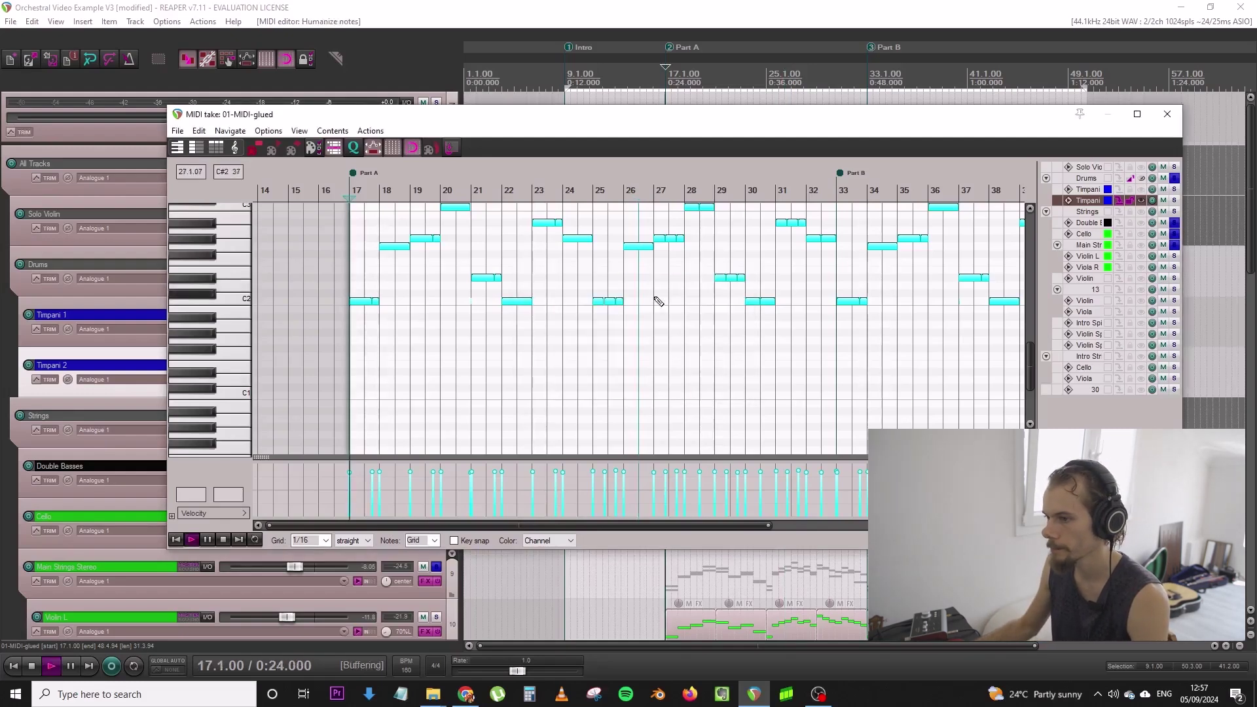
key("space")
left_click(1167, 115)
Delete unwanted notes around bar 20 of the Timpani 2 item in the MIDI editor and close the editor
scroll(972, 375, "up", 5)
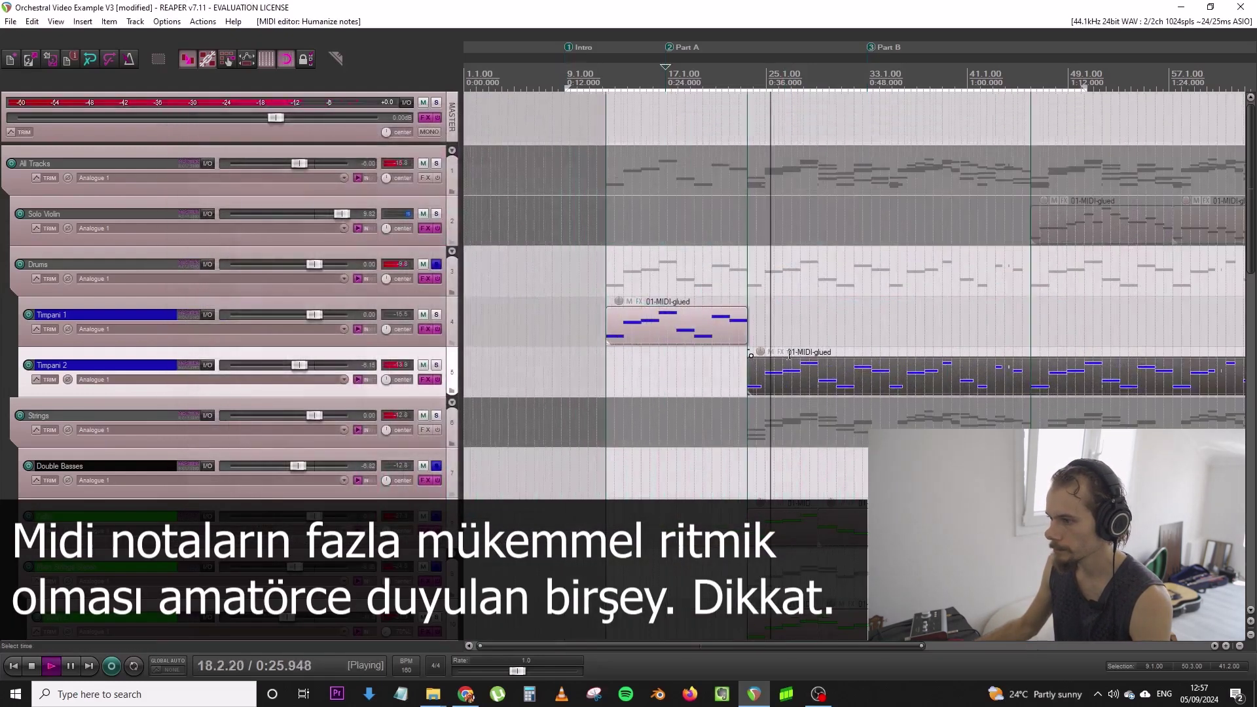
double_click(986, 376)
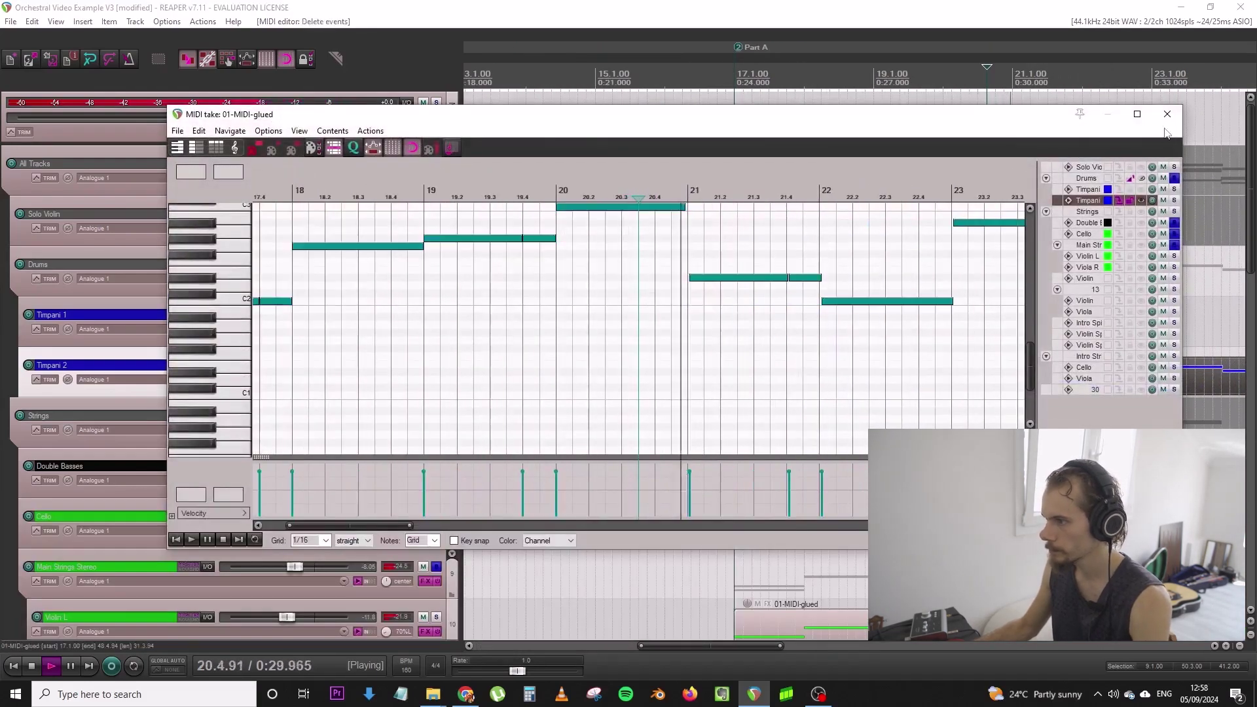
key("Escape")
scroll(834, 417, "down", 5)
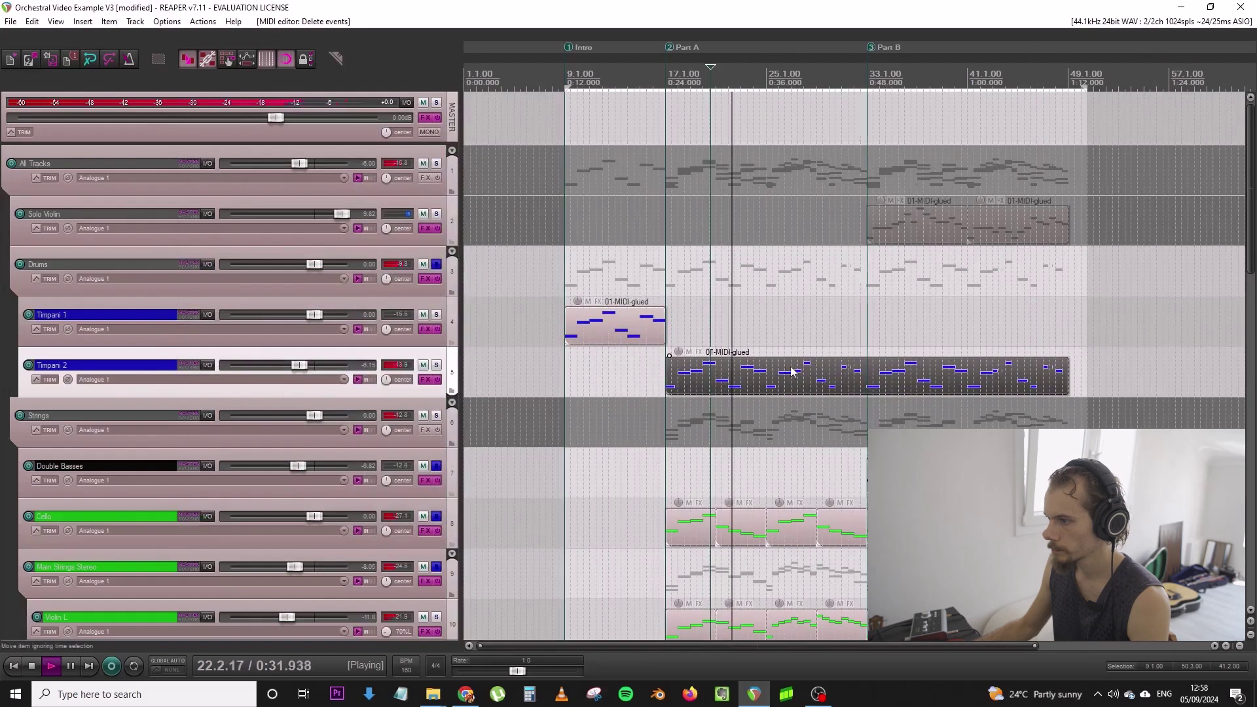
Examine the Timpani 2 notes from bar 20 into Part B in the MIDI editor and play the bars before Part B
key("space")
double_click(847, 367)
scroll(786, 238, "up", 4)
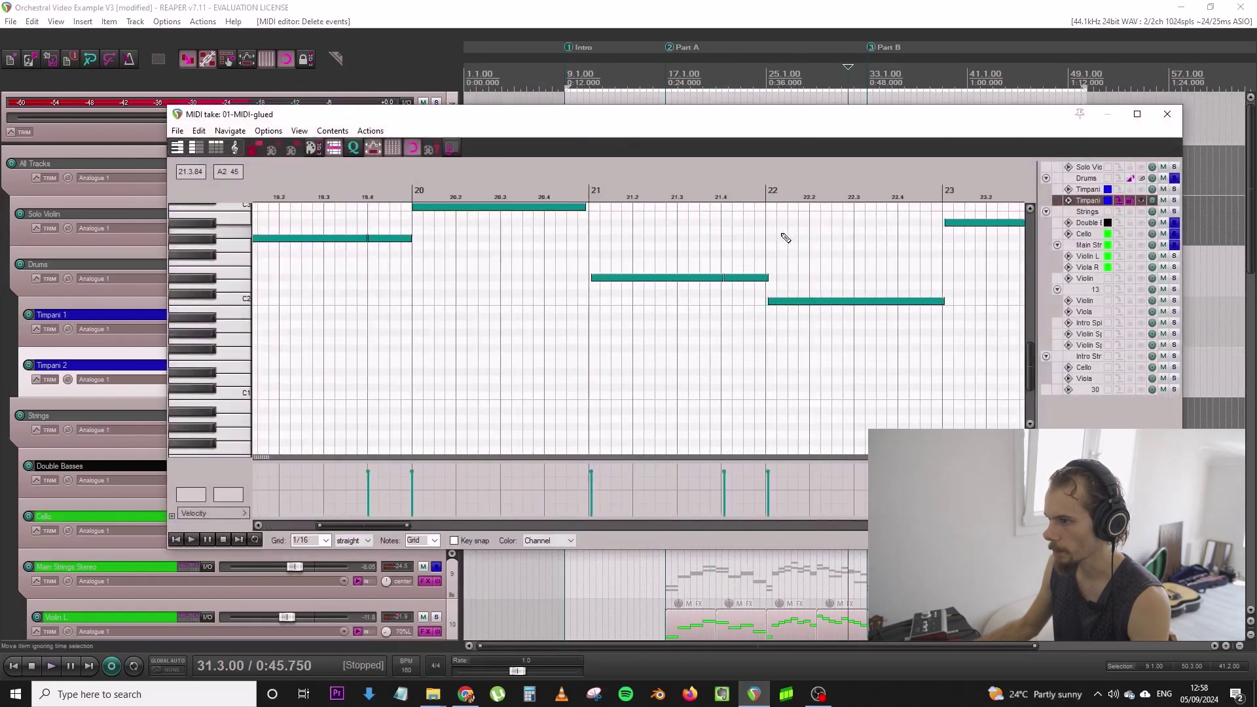
scroll(784, 245, "down", 7)
scroll(780, 255, "down", 3)
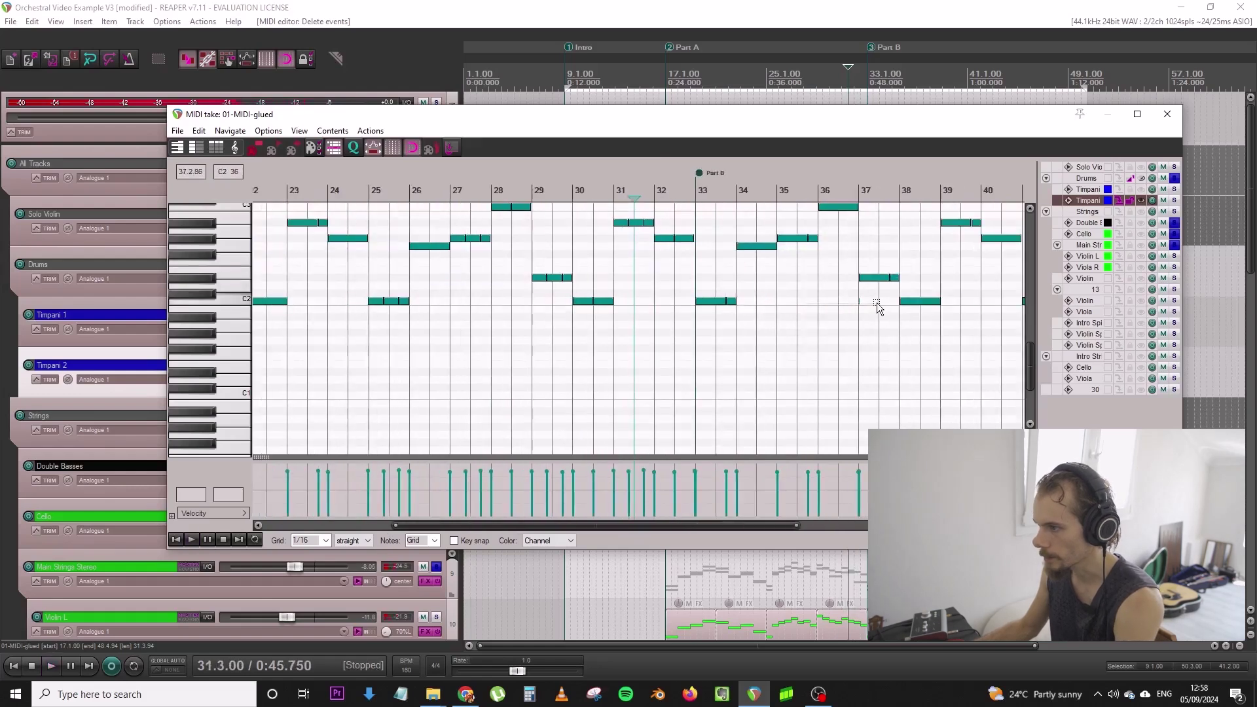
key("space")
scroll(735, 246, "up", 3)
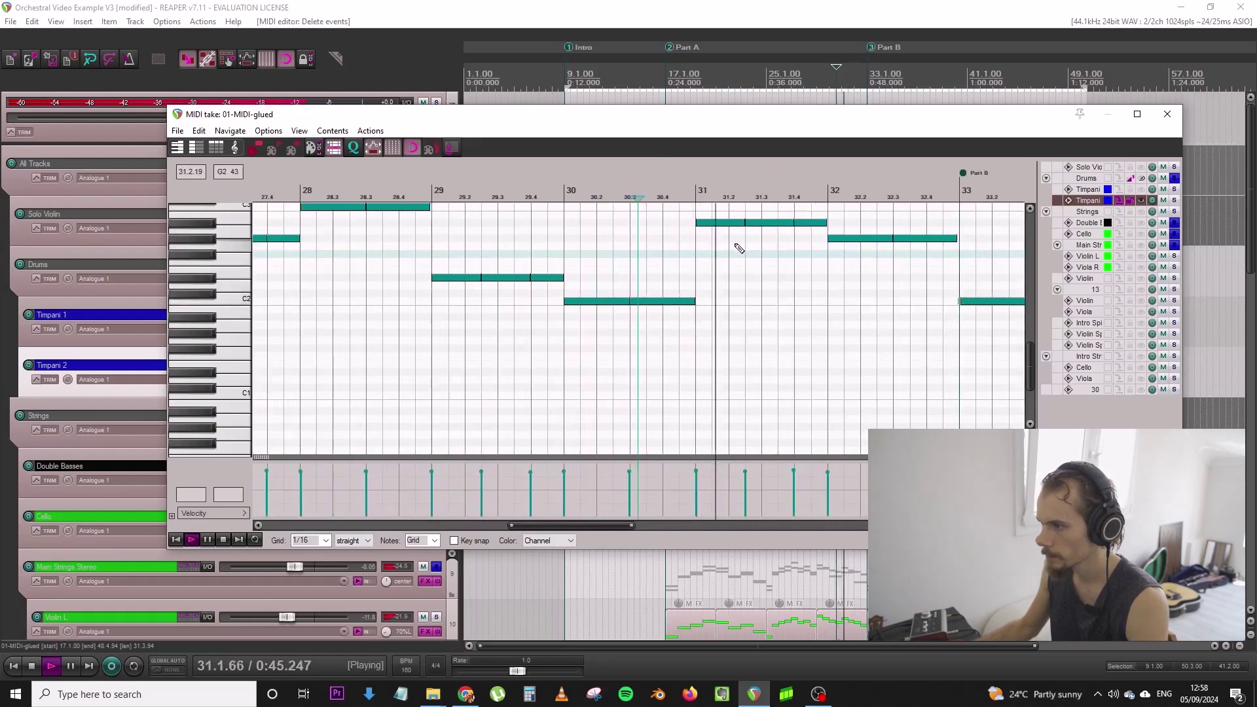
Close the MIDI editor and save the project
left_click(1167, 114)
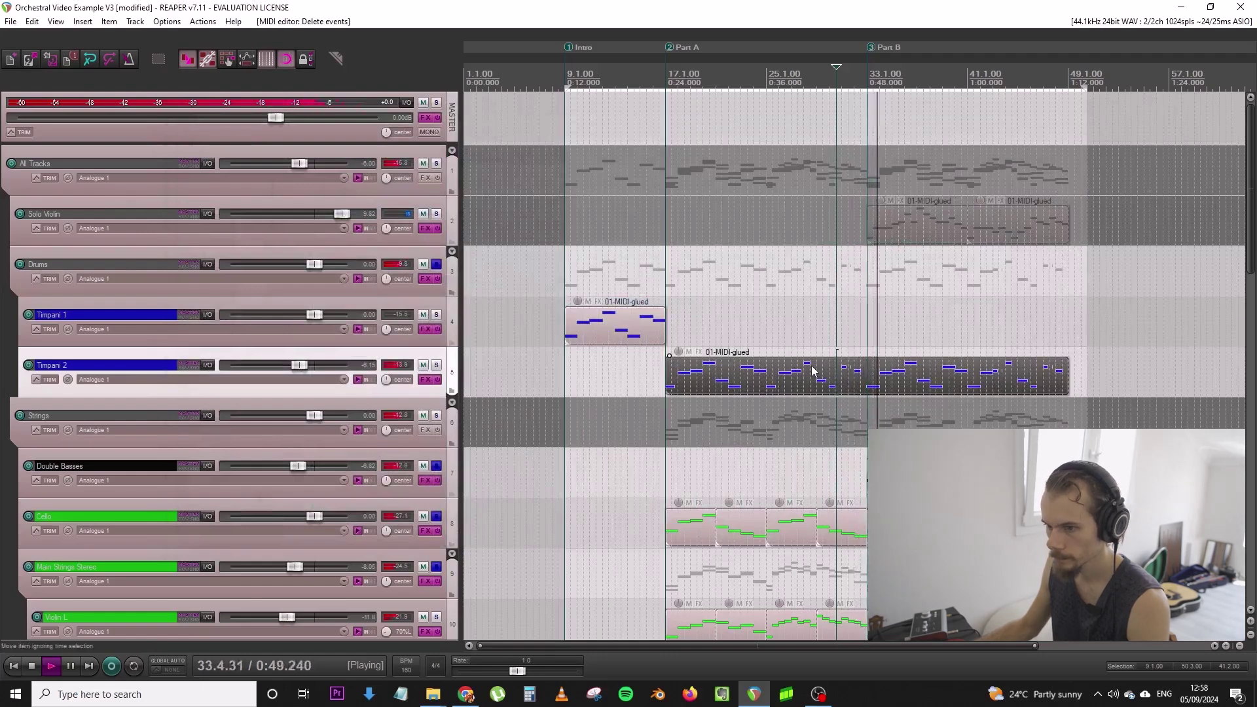
left_click(17, 24)
left_click(73, 80)
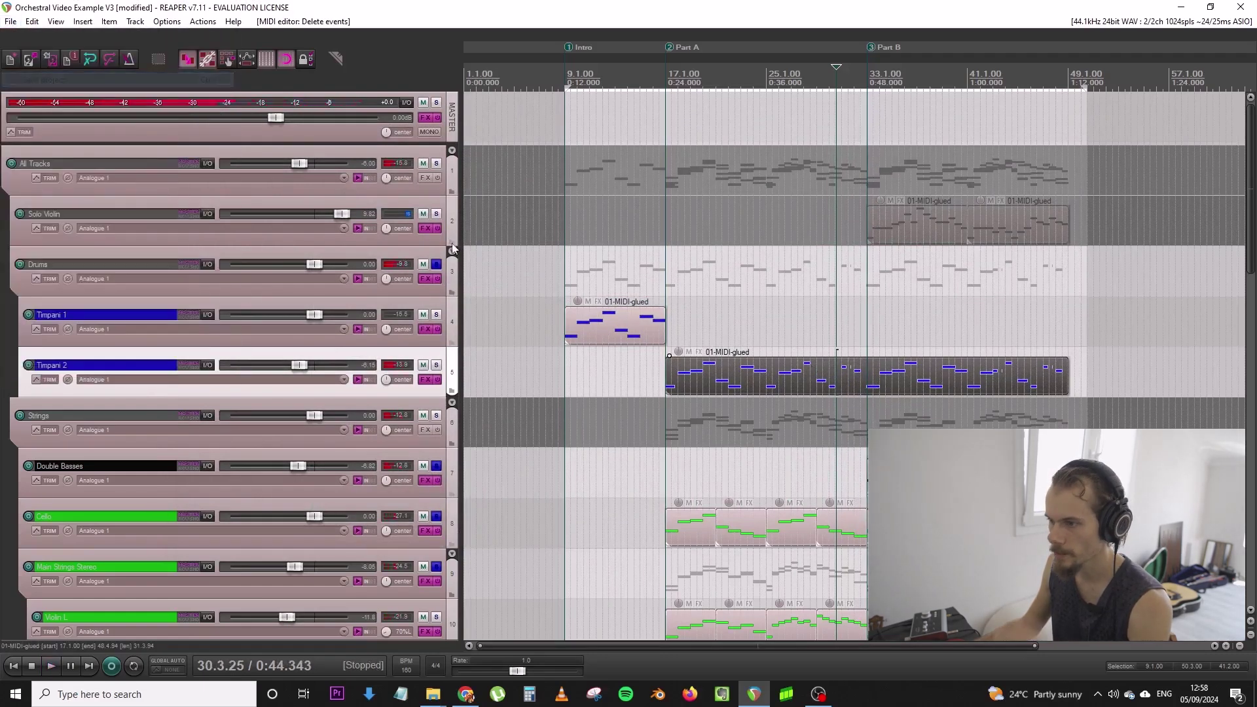
Solo the Violin track below Viola R as well and play from bar 12.3, just before its first item
scroll(566, 367, "down", 8)
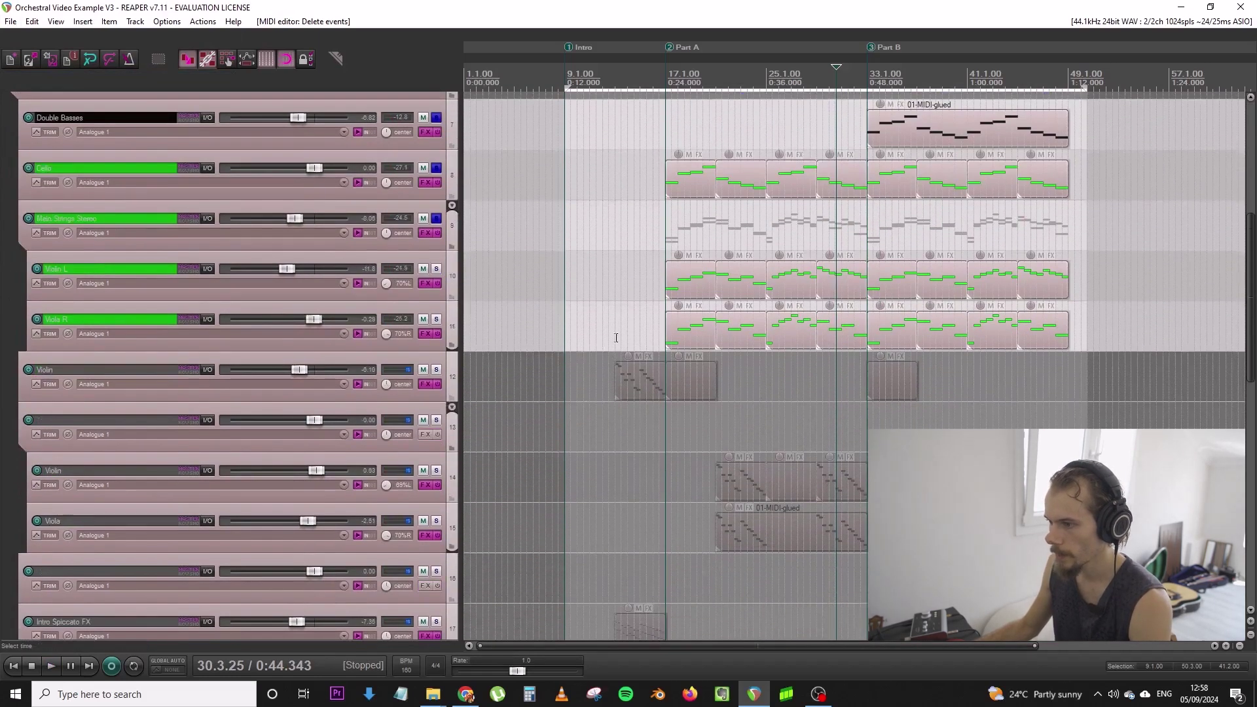
left_click(616, 338)
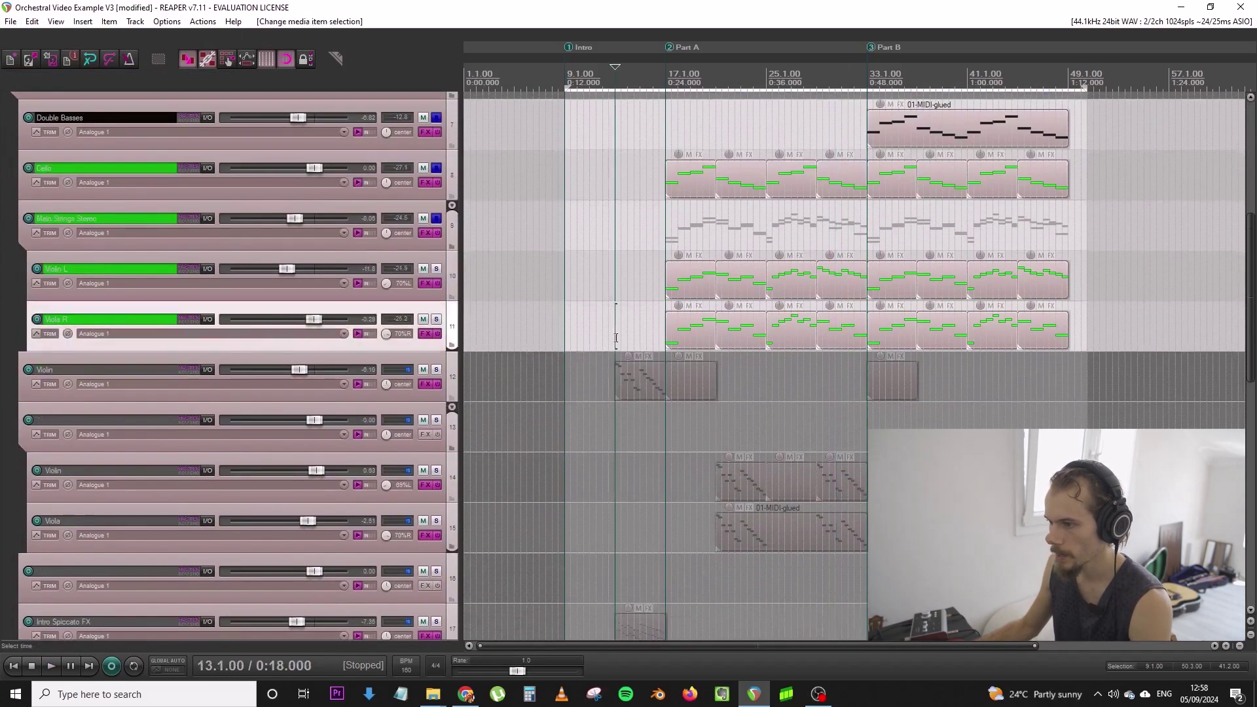
left_click(436, 369)
left_click(608, 341)
key("space")
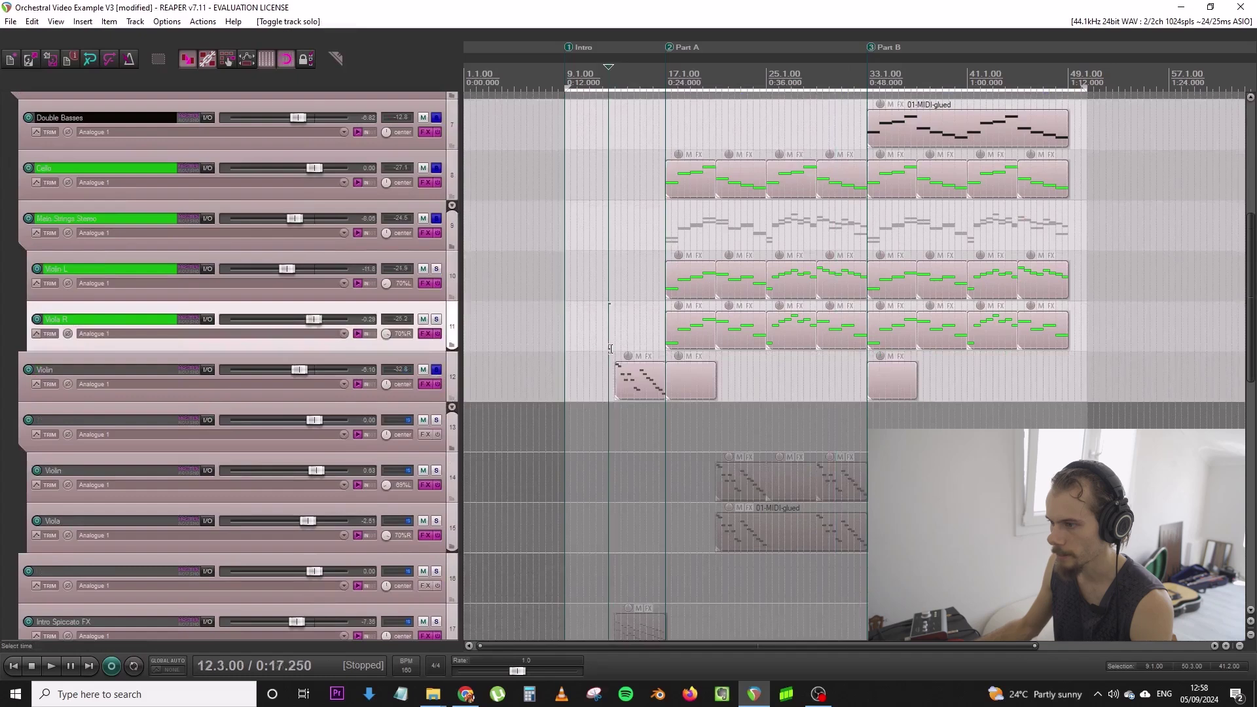
Open the Violin track's effect chain on Endless Smile, stop playback and solo only that Violin track
left_click(425, 384)
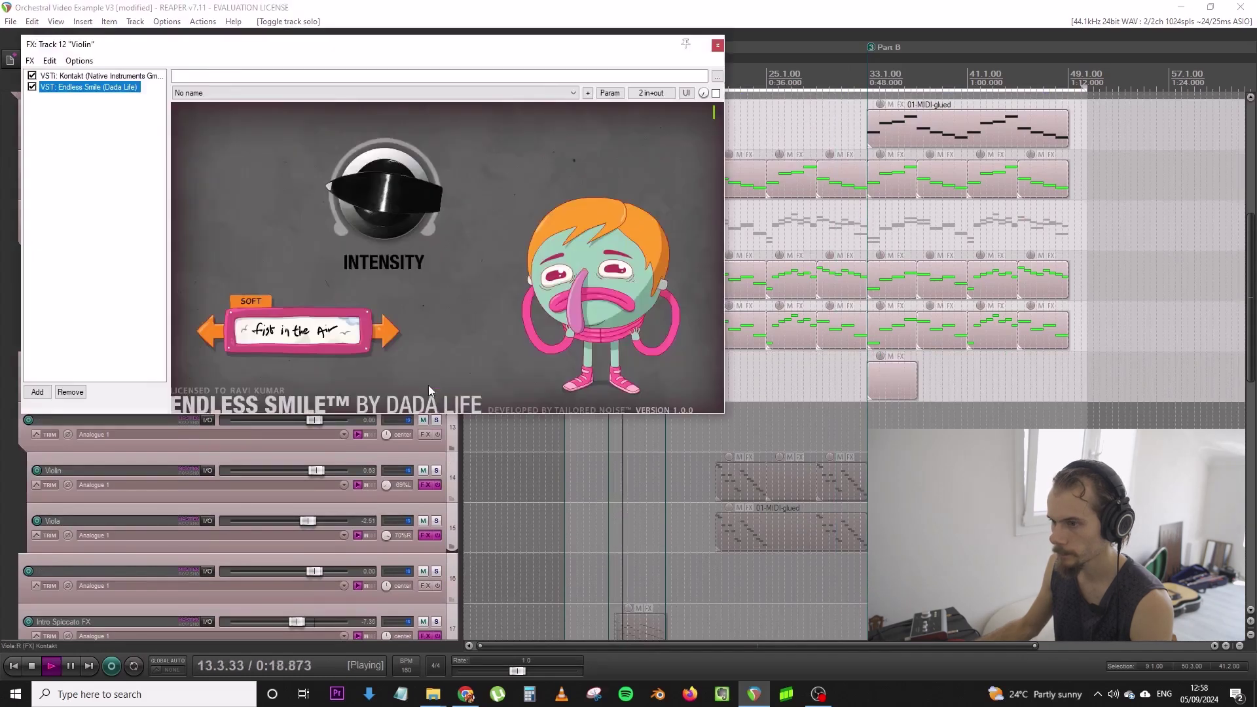
key("space")
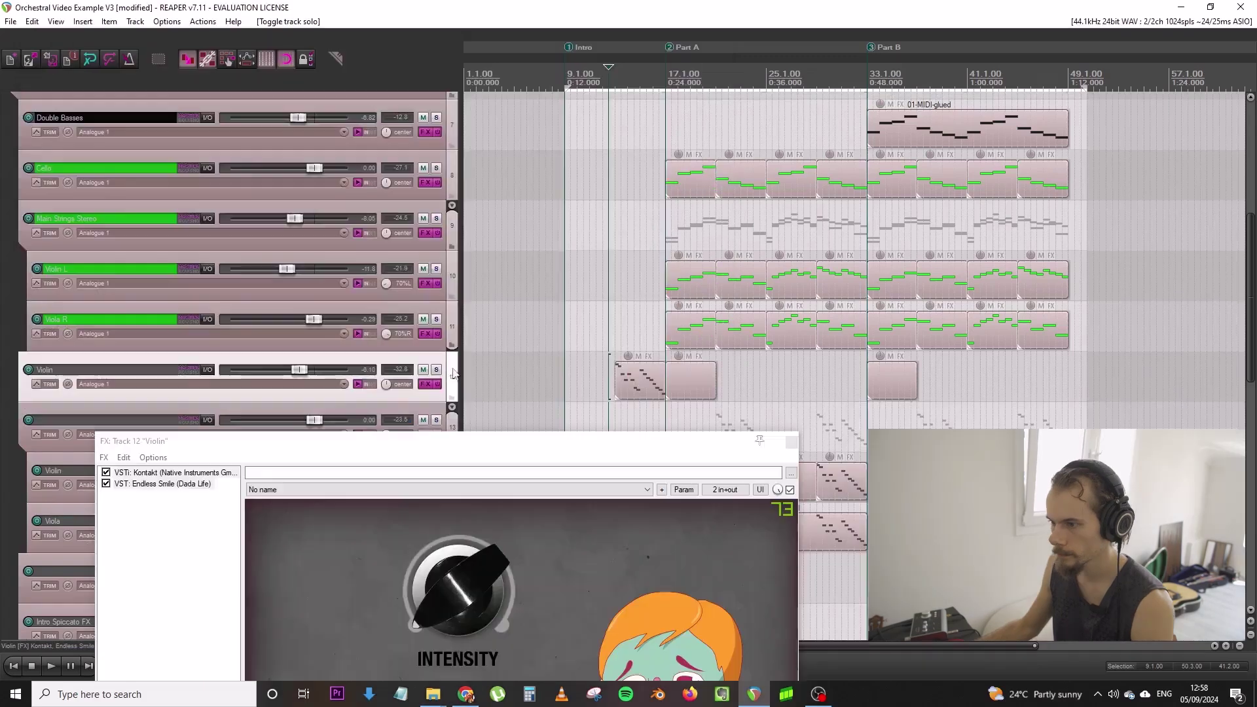
left_click(436, 370)
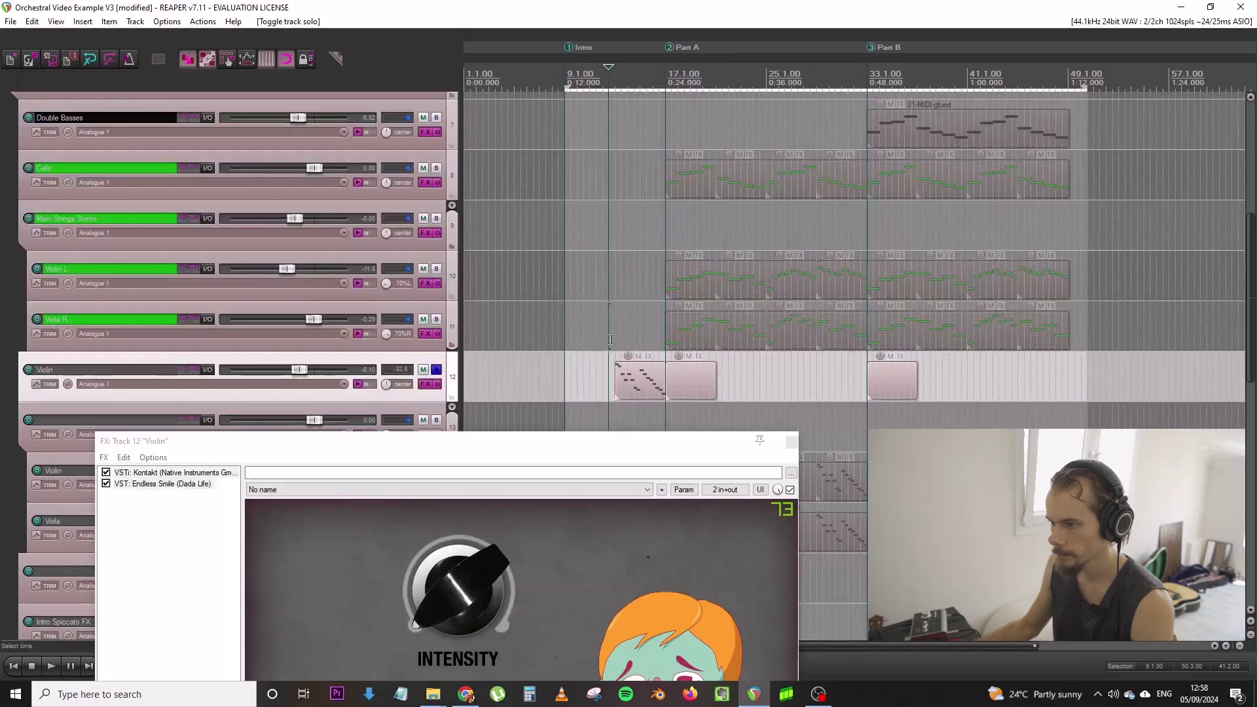
Play the soloed Violin track while watching Endless Smile's intensity, stop playback and close the effect chain
key("space")
left_click_drag(572, 440, 704, 130)
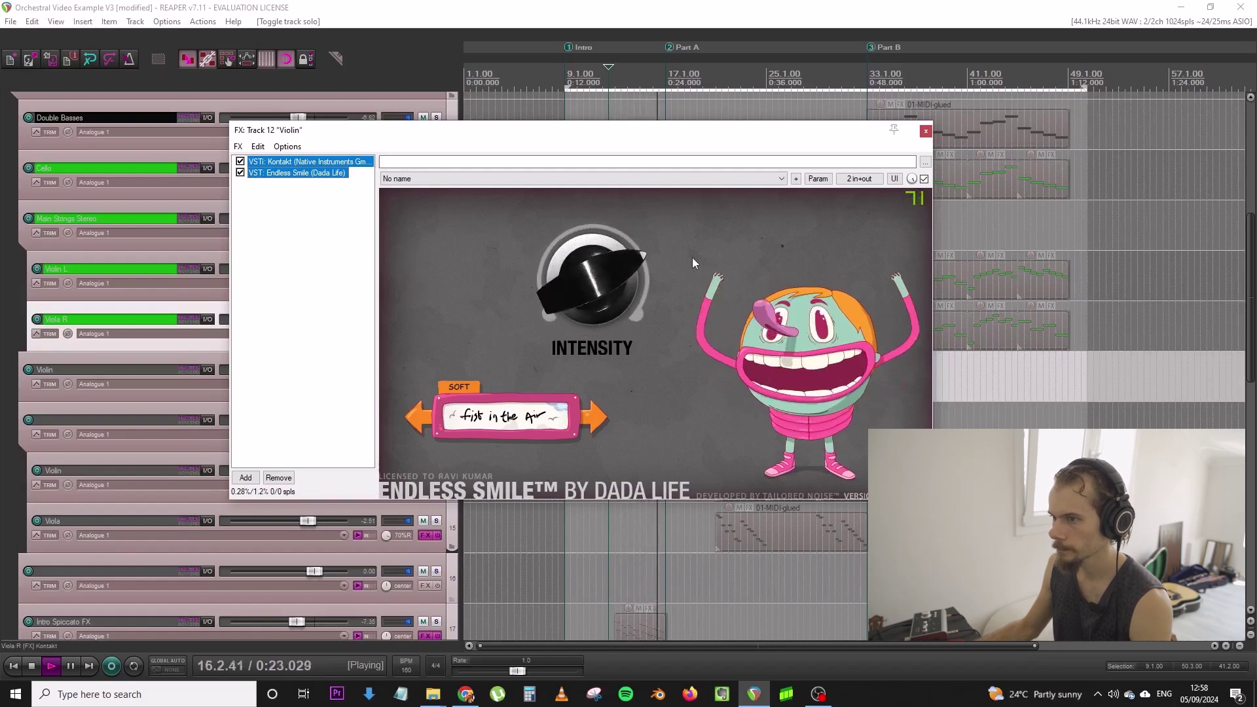
key("space")
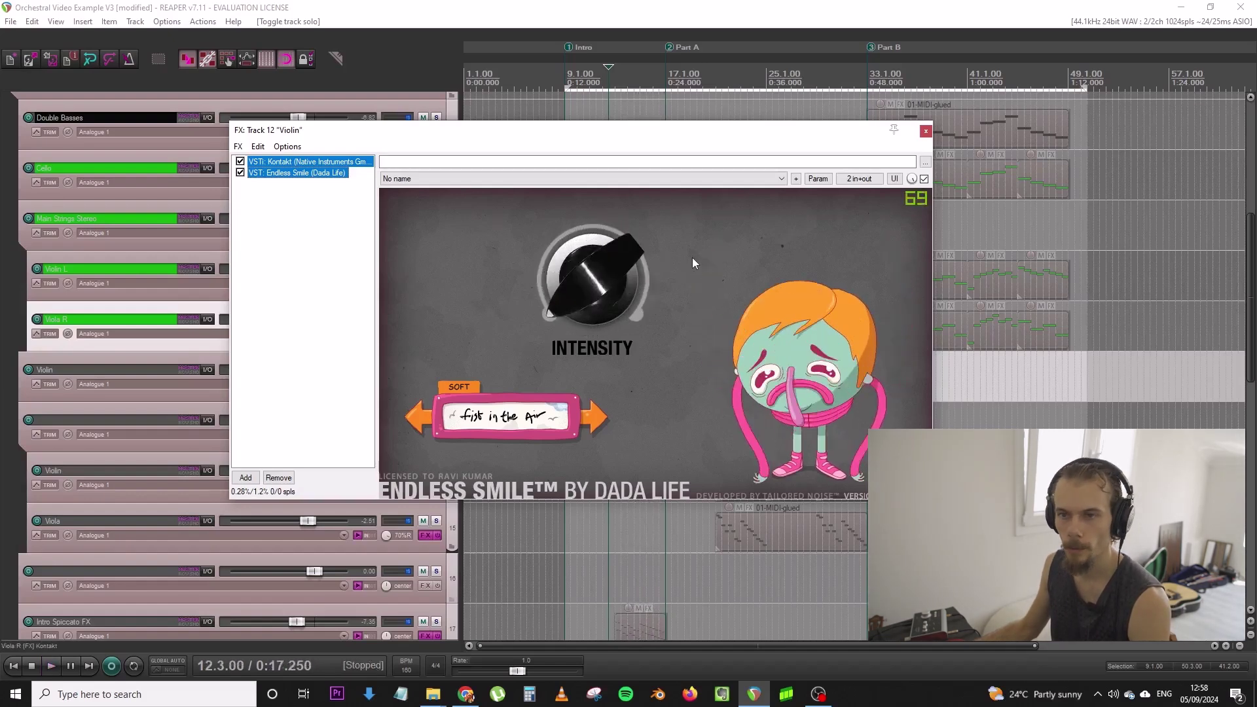
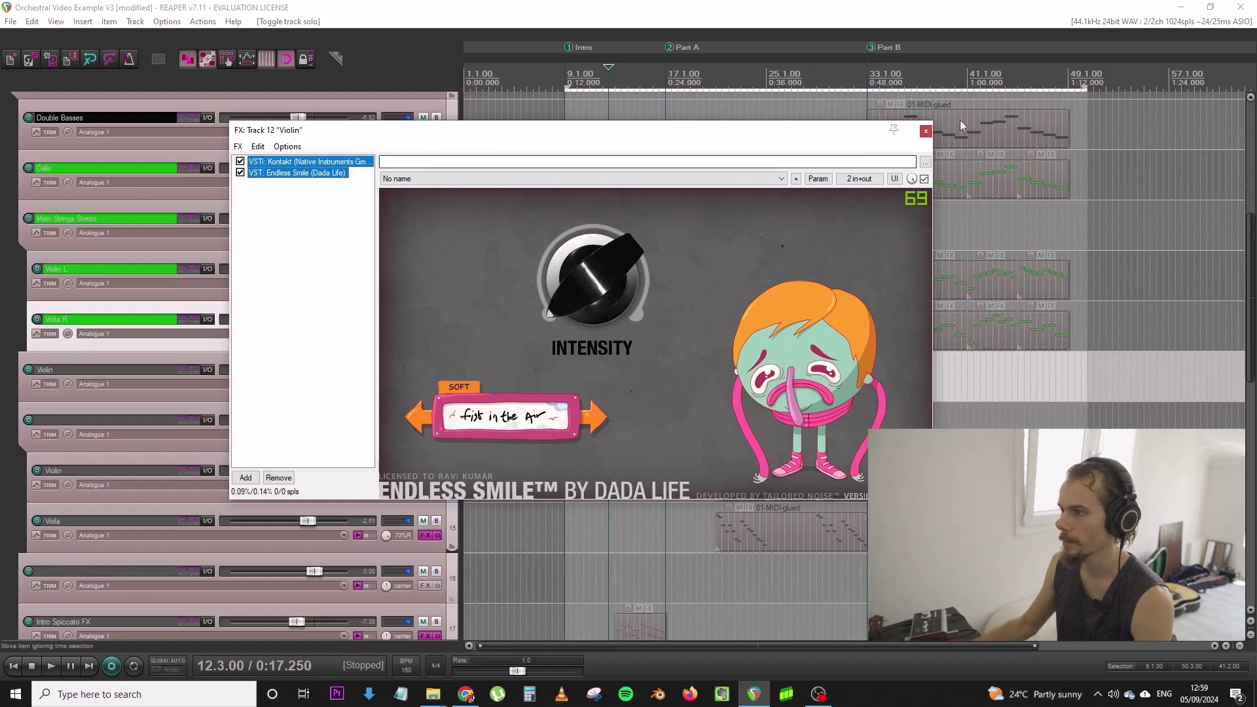
left_click(926, 131)
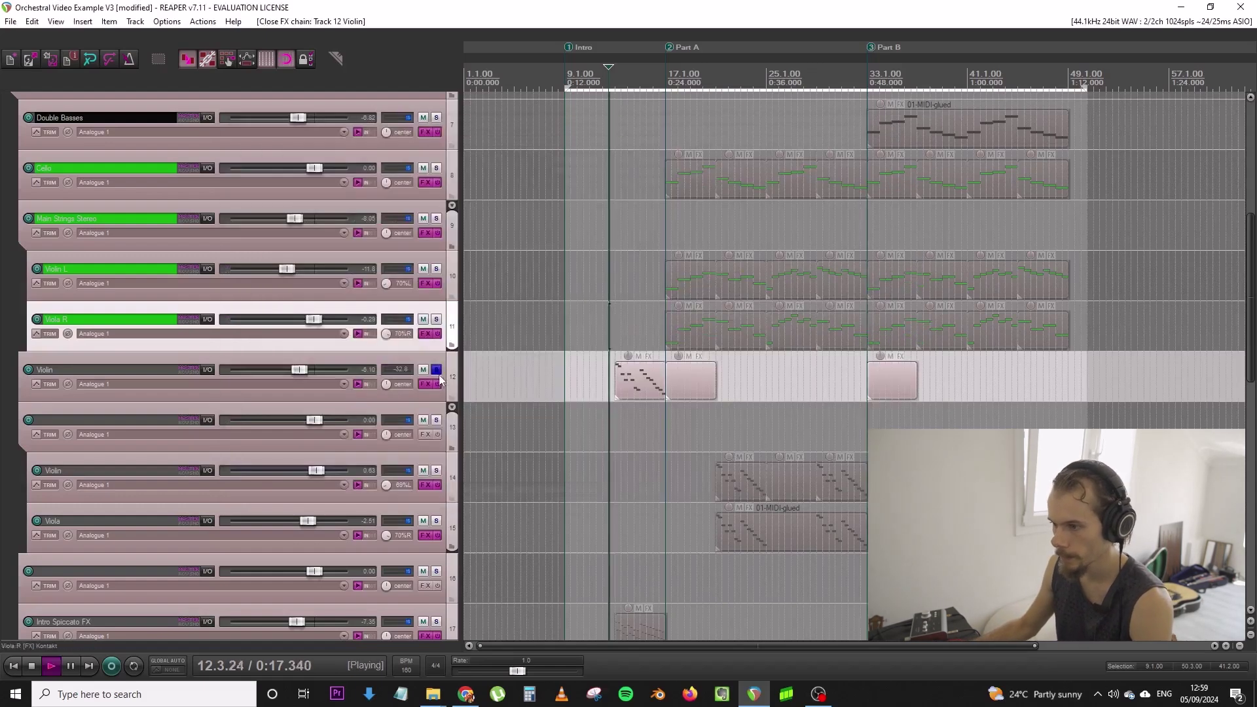
Show the Violin track's active Endless Smile intensity envelope and enable its Volume envelope
left_click(39, 386)
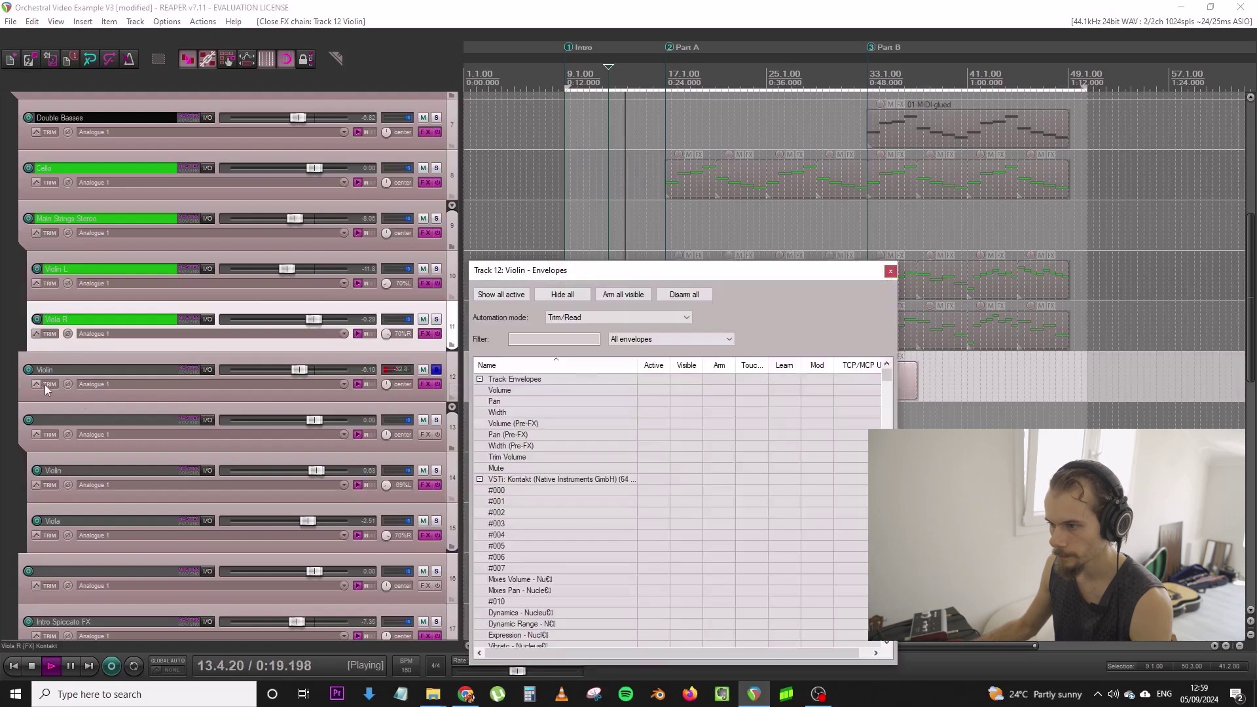
left_click(512, 295)
key("Escape")
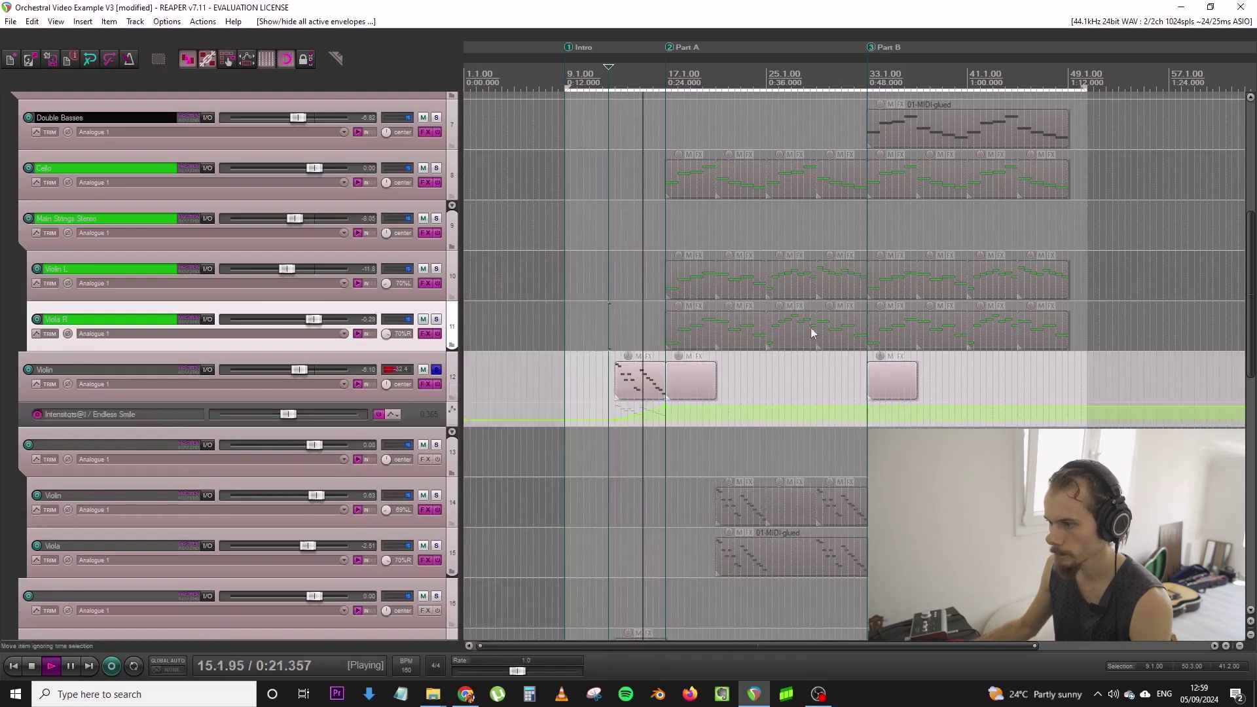
left_click(39, 385)
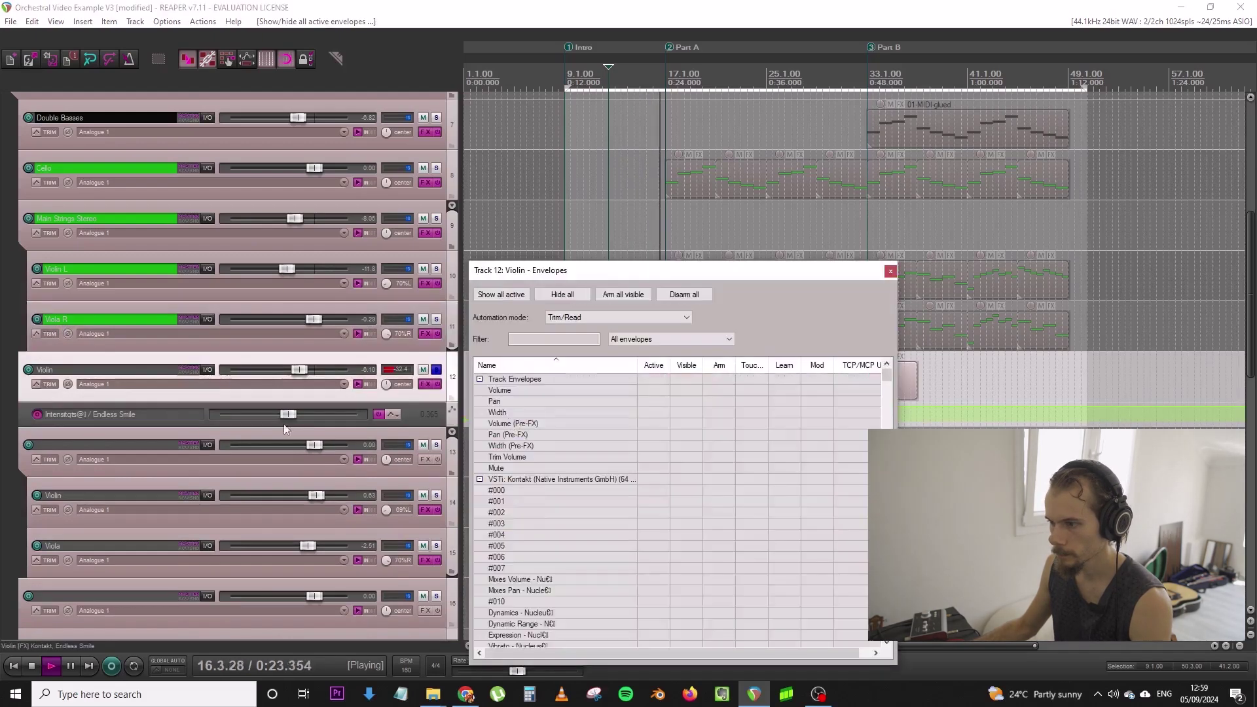
left_click(653, 390)
left_click(890, 271)
Enlarge the Violin Volume envelope lane, add points at bar 13 and Part A, and raise the Part A point to about +1 dB
scroll(698, 393, "up", 2)
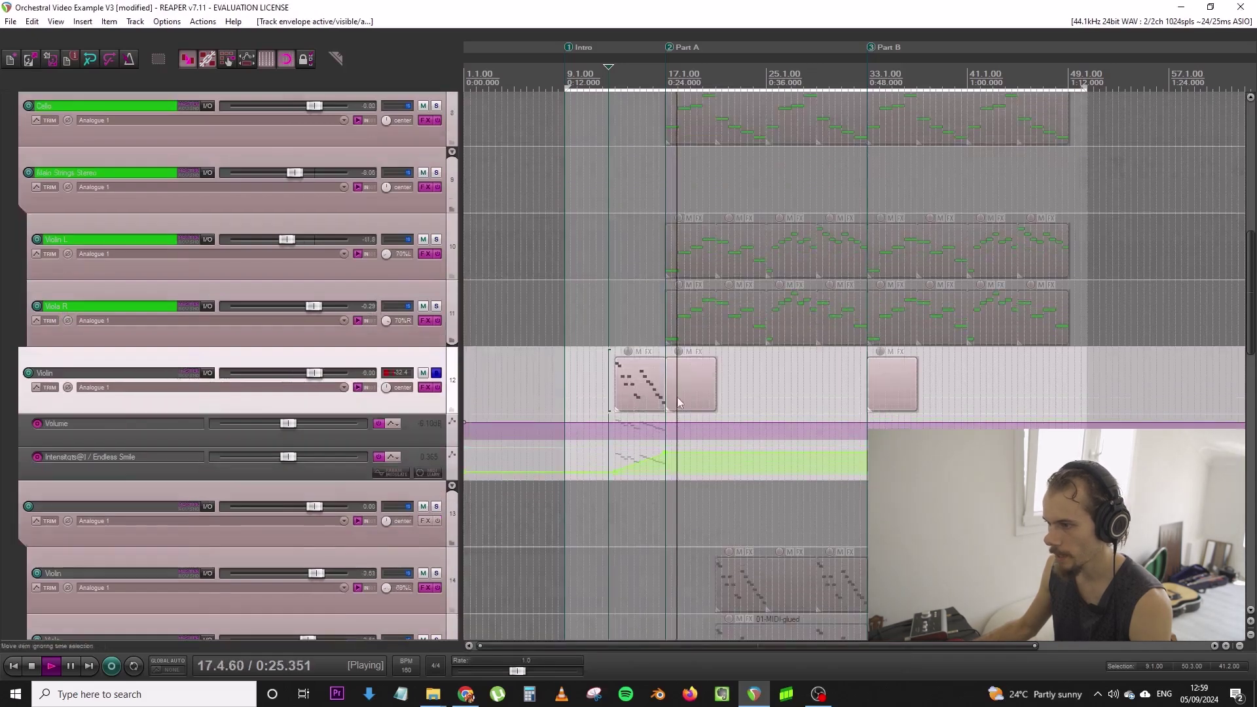
left_click(697, 393)
scroll(741, 406, "up", 5)
scroll(655, 437, "down", 2)
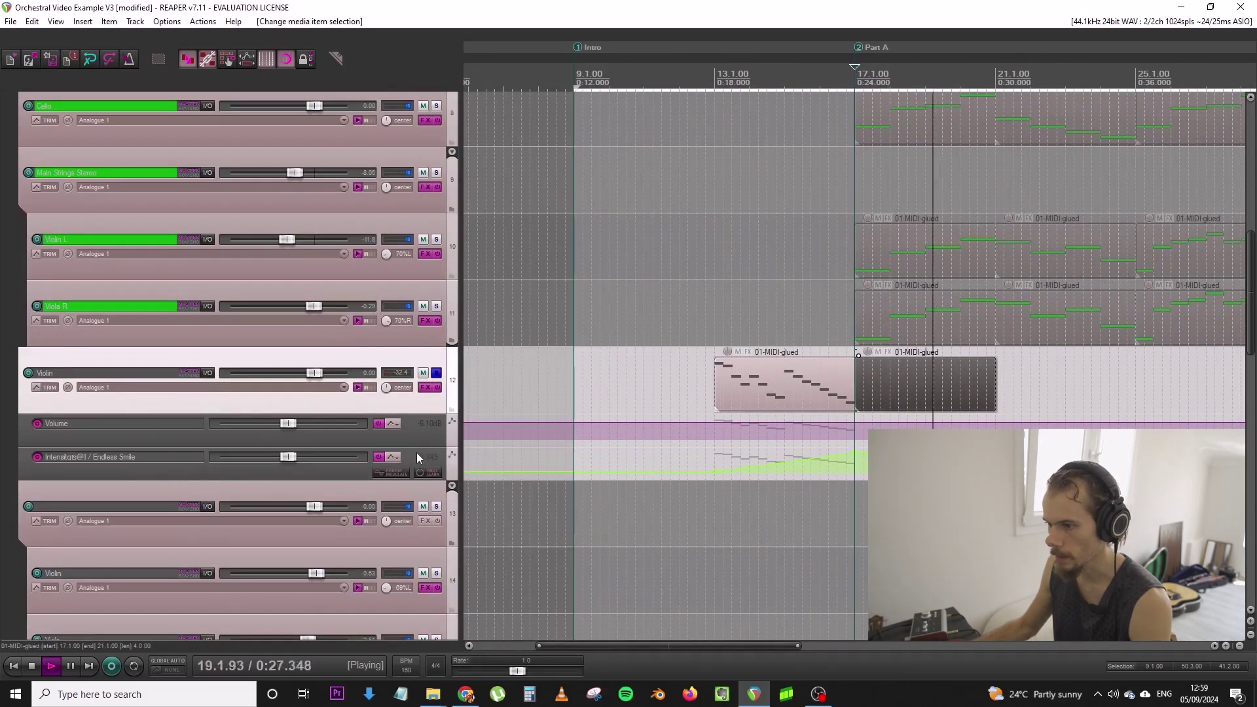
left_click_drag(415, 446, 416, 533)
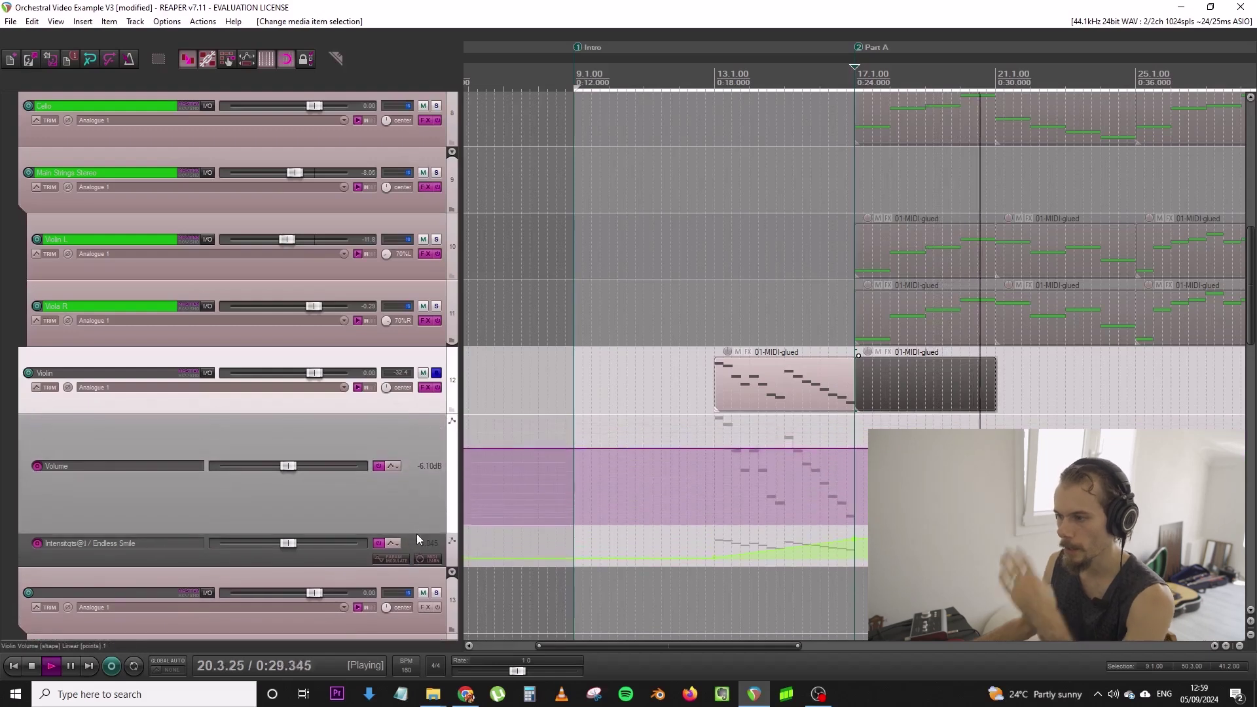
left_click(713, 450)
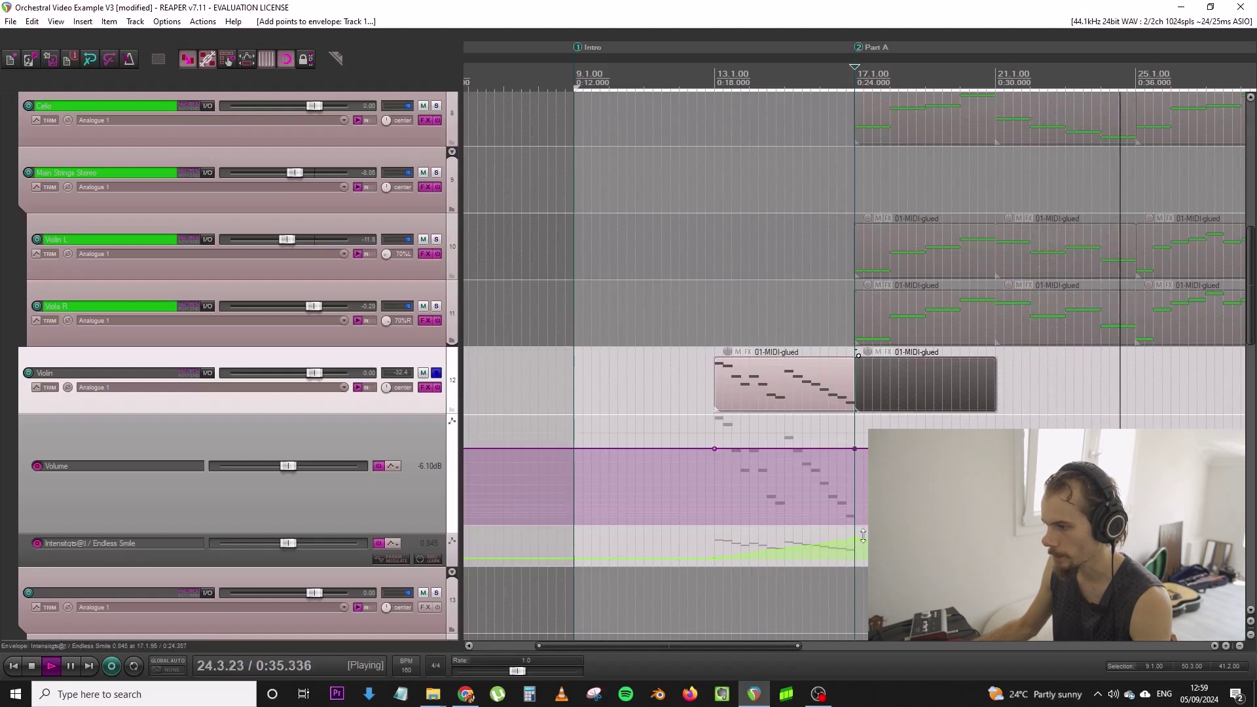
left_click_drag(856, 538, 856, 533)
left_click_drag(853, 448, 854, 430)
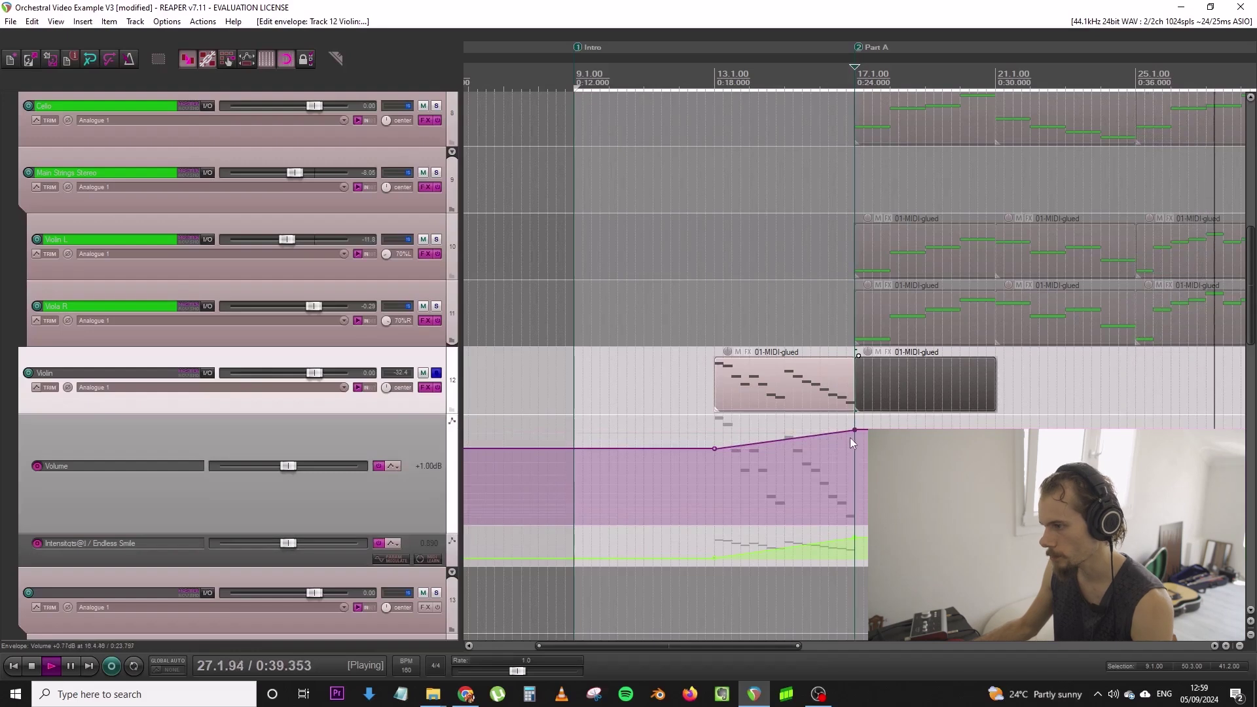
Play the Violin from bar 13 and lower its Volume envelope from Part A onward to about -0.4 dB
left_click(798, 401)
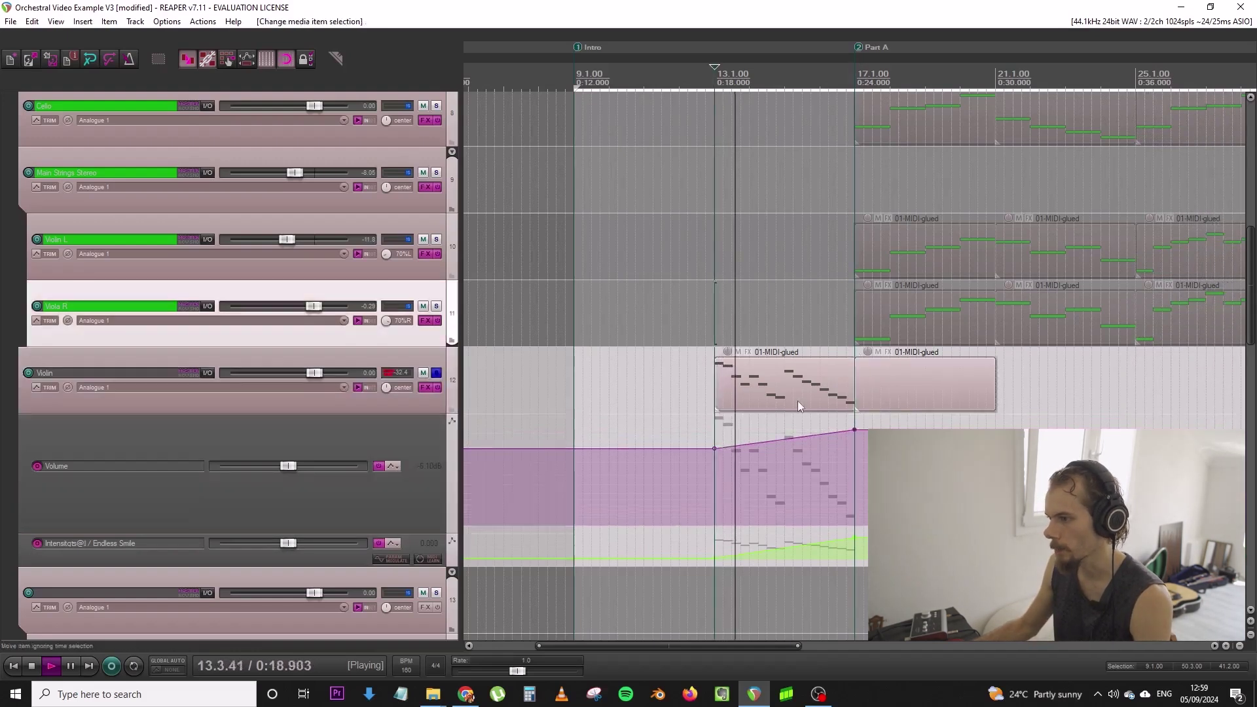
scroll(897, 388, "down", 2)
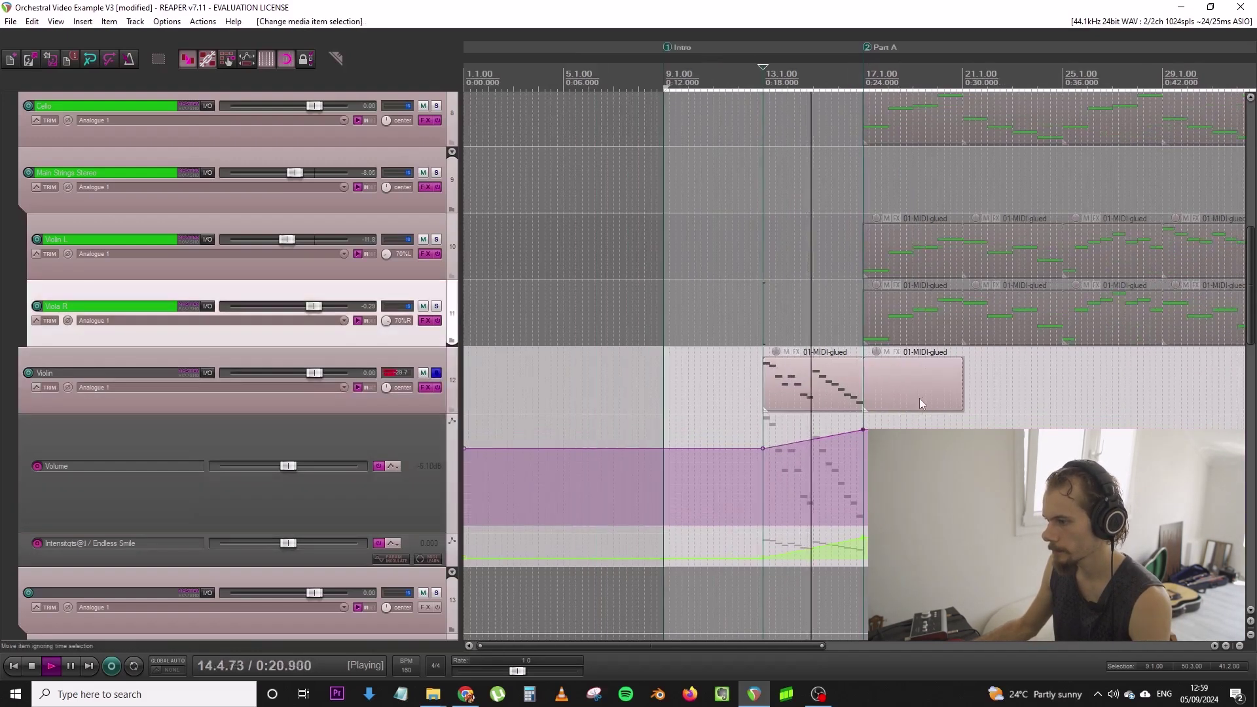
left_click_drag(900, 429, 901, 433)
scroll(900, 426, "down", 3)
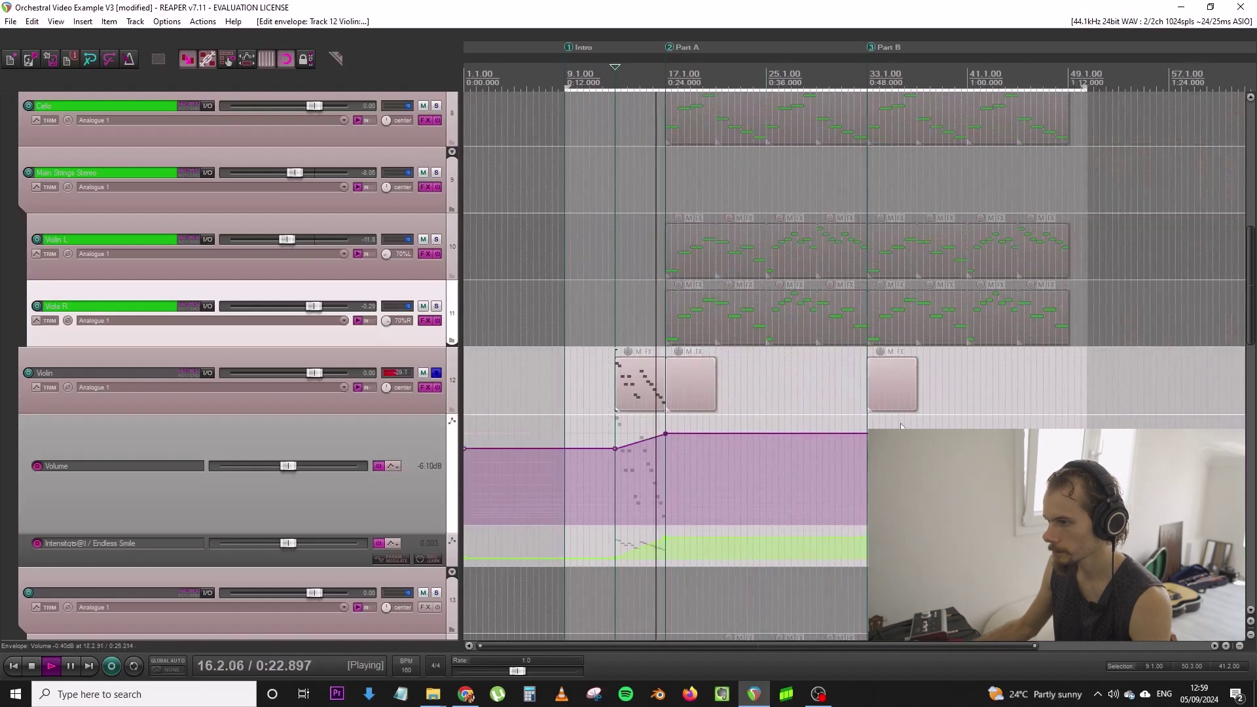
scroll(789, 413, "down", 1)
key("space")
Unsolo the Violin track and hide its Volume and Endless Smile intensity envelopes
left_click(435, 374)
right_click(420, 423)
left_click(429, 435)
right_click(420, 423)
left_click(429, 434)
scroll(425, 391, "up", 3)
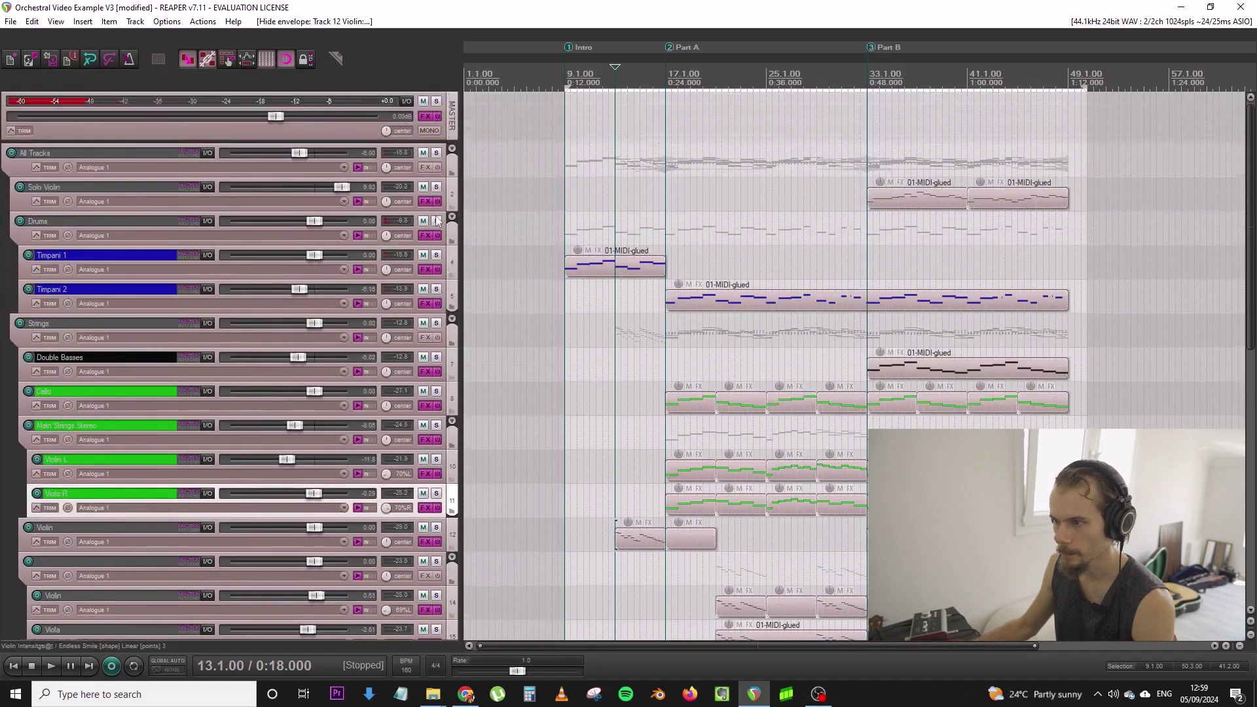
Solo both Timpani tracks and all the string tracks from Double Basses through Violin
left_click(436, 220)
left_click(436, 221)
left_click_drag(436, 221, 439, 295)
left_click(435, 323)
left_click_drag(436, 357, 438, 527)
scroll(436, 451, "down", 5)
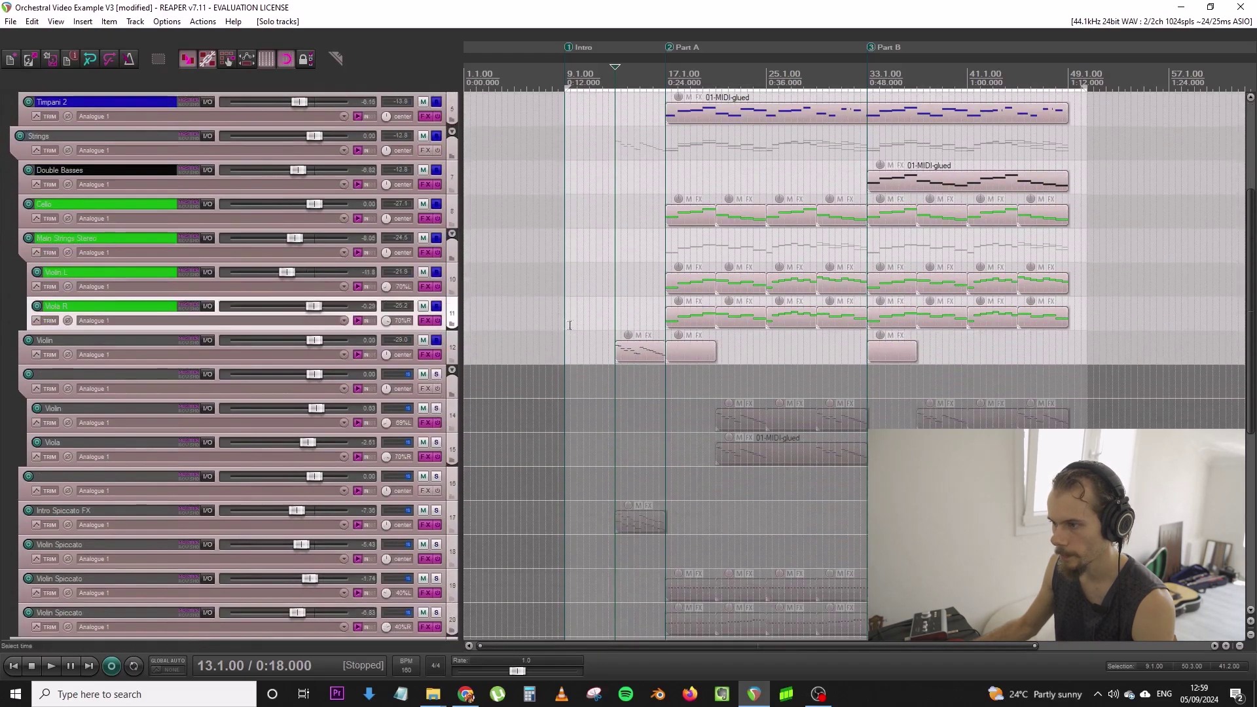
Play the soloed tracks briefly from the Intro and move the Intro Strings FX folder between Viola R and Violin
key("space")
scroll(565, 326, "down", 3)
scroll(565, 326, "up", 4)
scroll(442, 377, "down", 1)
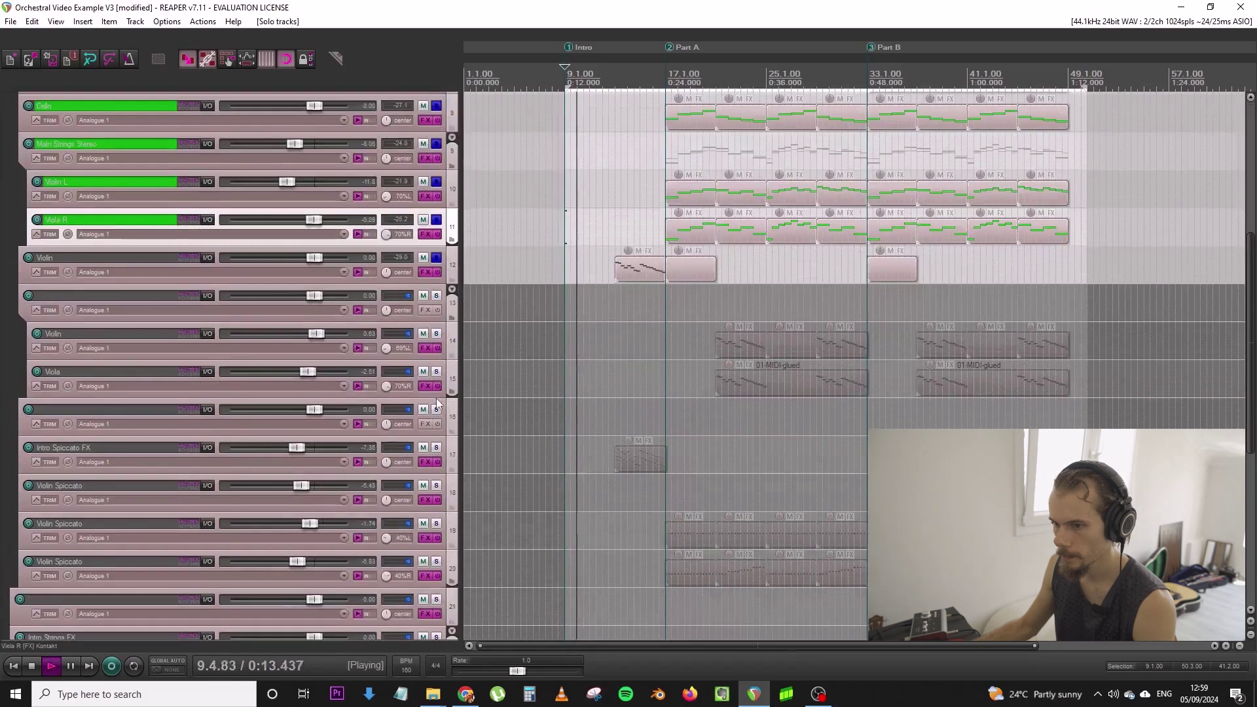
scroll(442, 360, "down", 2)
key("space")
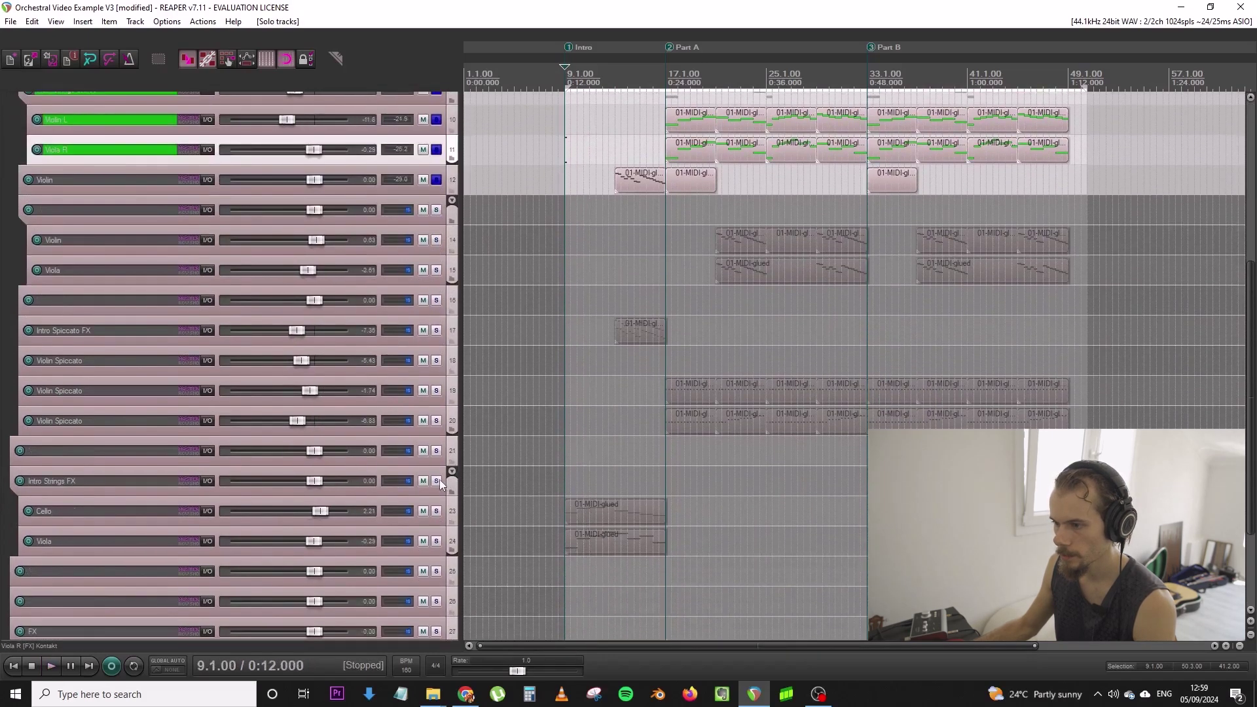
left_click_drag(437, 496, 422, 172)
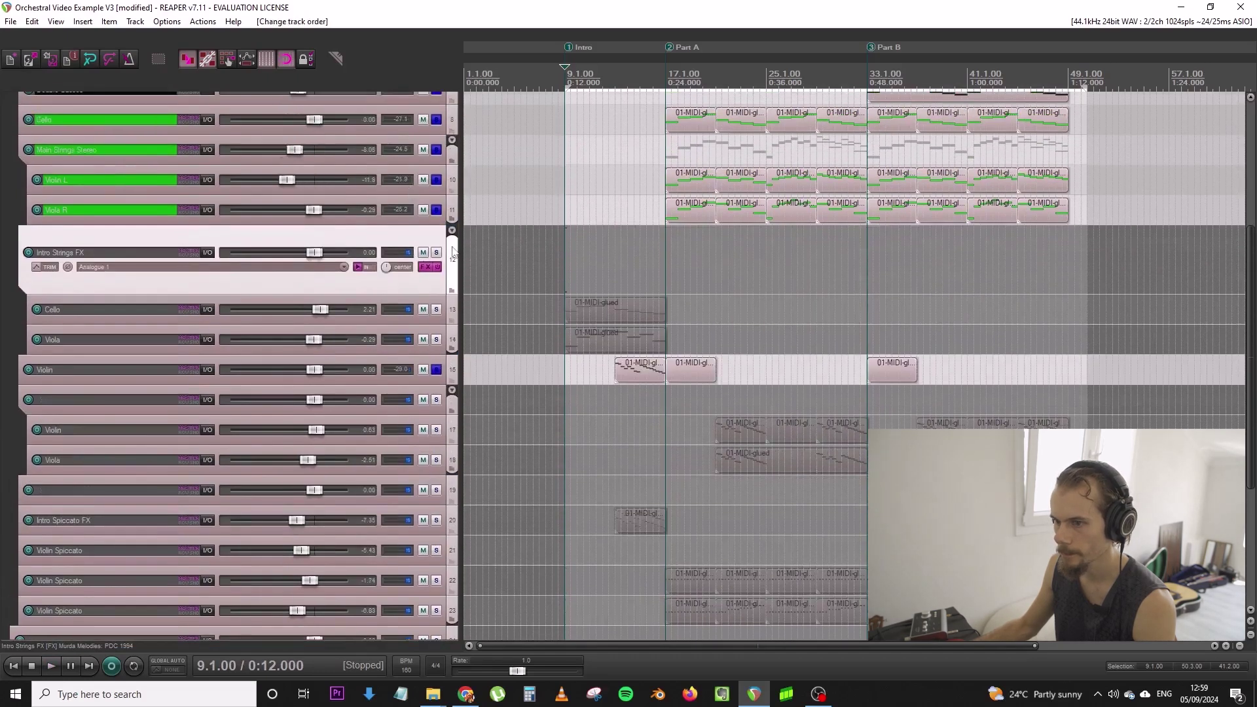
Move the Violin track into the Intro Strings FX folder, below its Viola track
left_click(451, 368)
left_click_drag(451, 371, 440, 224)
scroll(470, 300, "up", 2)
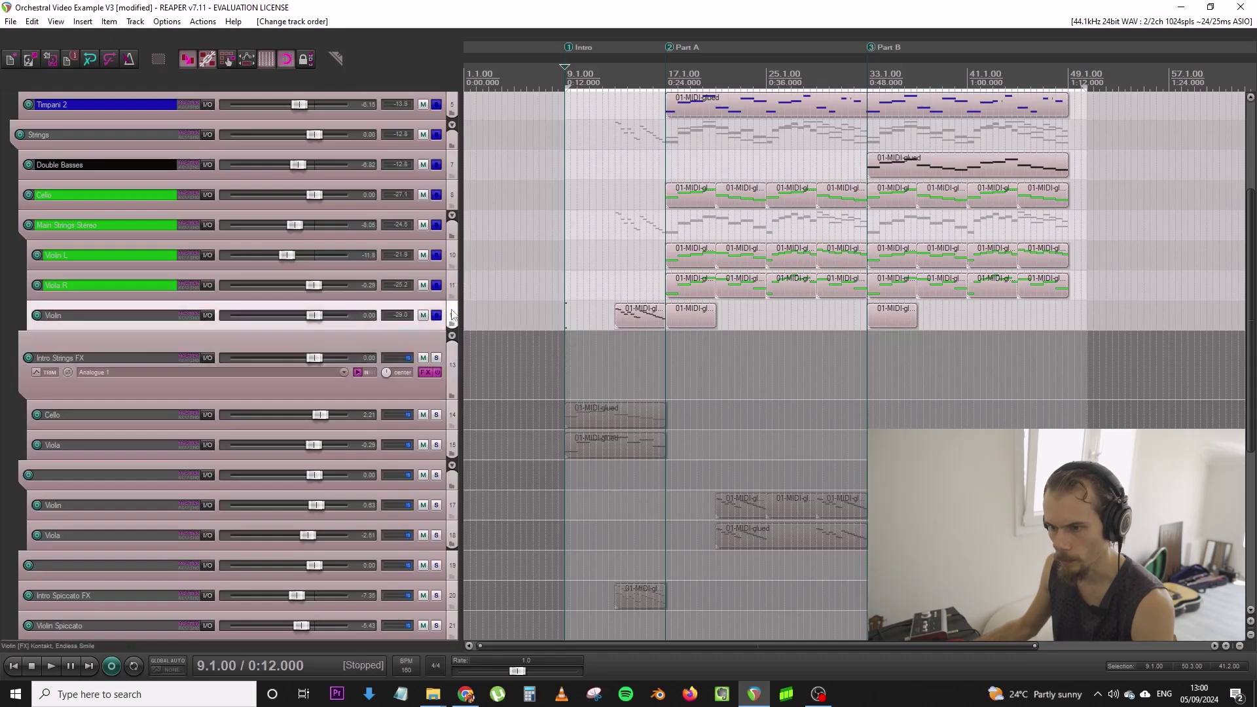
left_click_drag(458, 386, 438, 453)
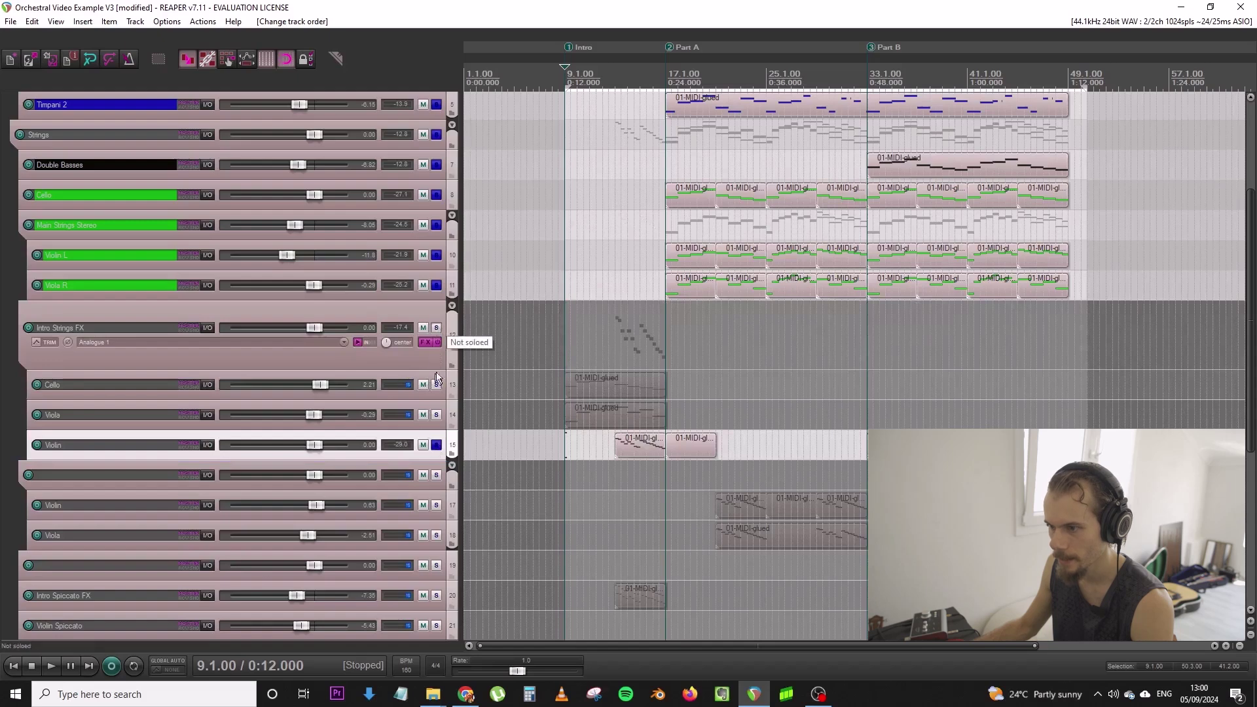
Solo the Cello and Viola tracks in the Intro Strings FX folder and play from bar 9
left_click(436, 384)
left_click(436, 415)
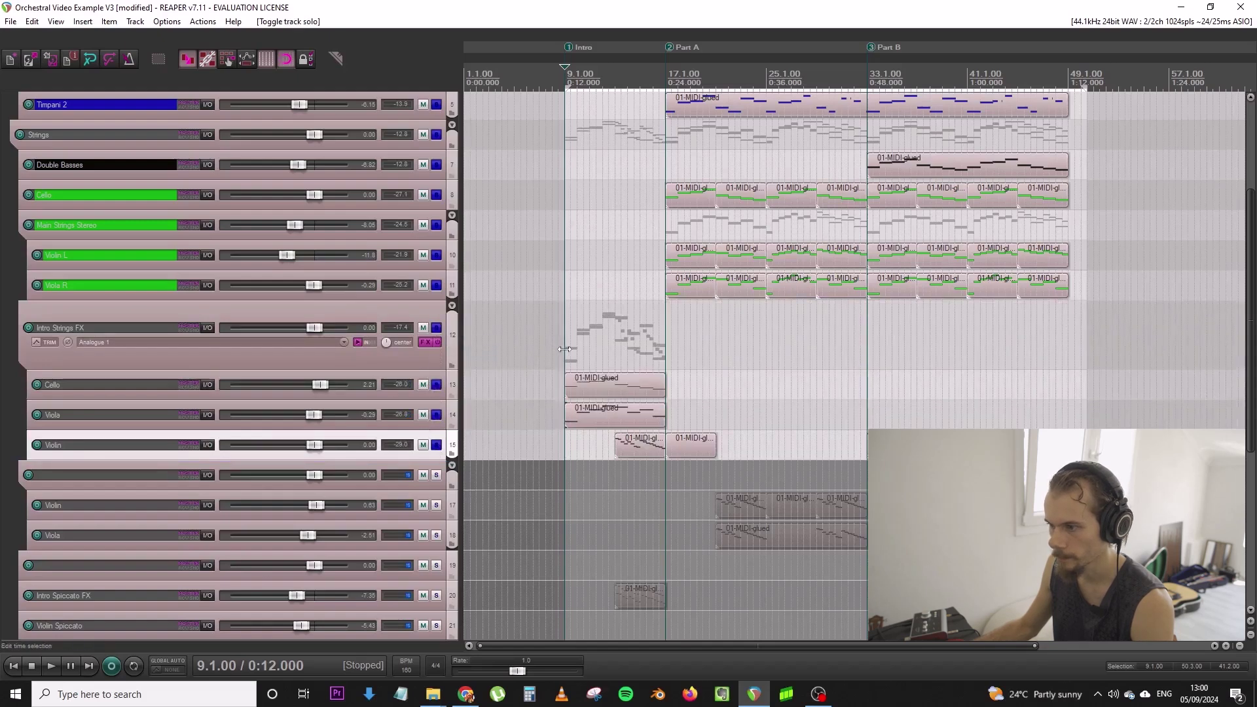
left_click(564, 349)
key("space")
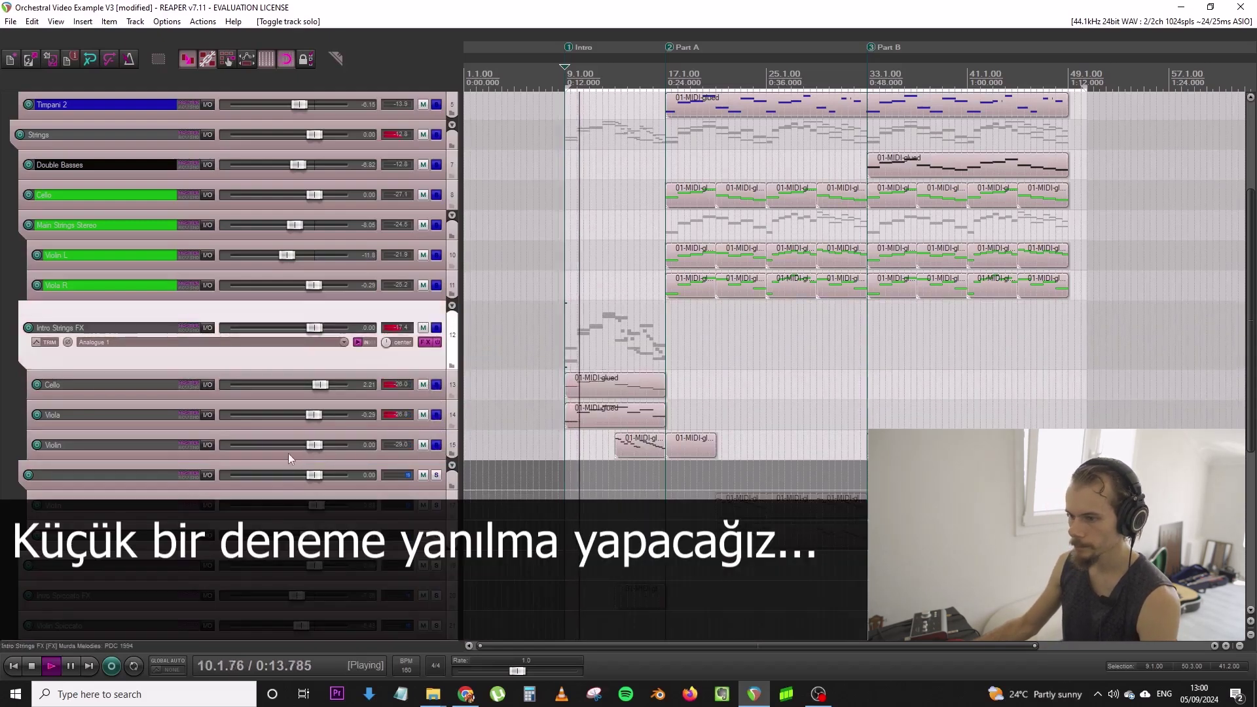
Raise the Violin track's volume to 7.08 dB, stop playback and move the track above the Intro Strings FX folder
left_click_drag(314, 445, 323, 445)
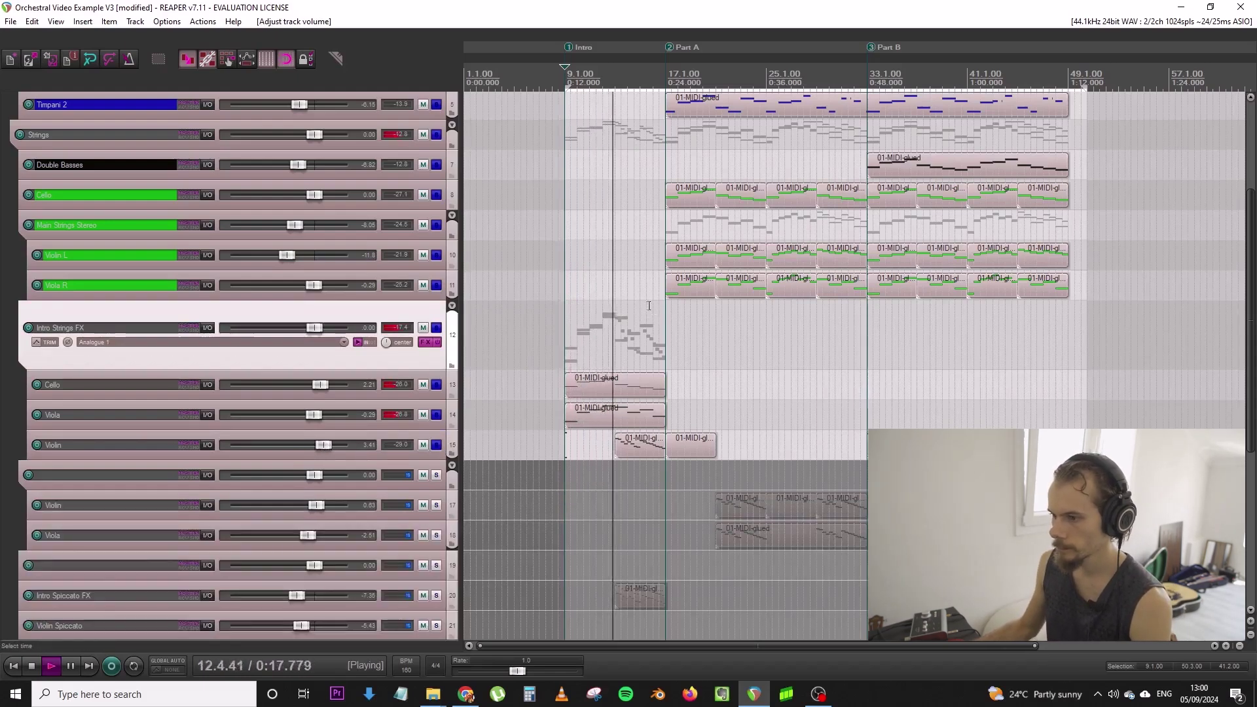
left_click_drag(323, 445, 337, 446)
key("space")
left_click_drag(451, 447, 451, 303)
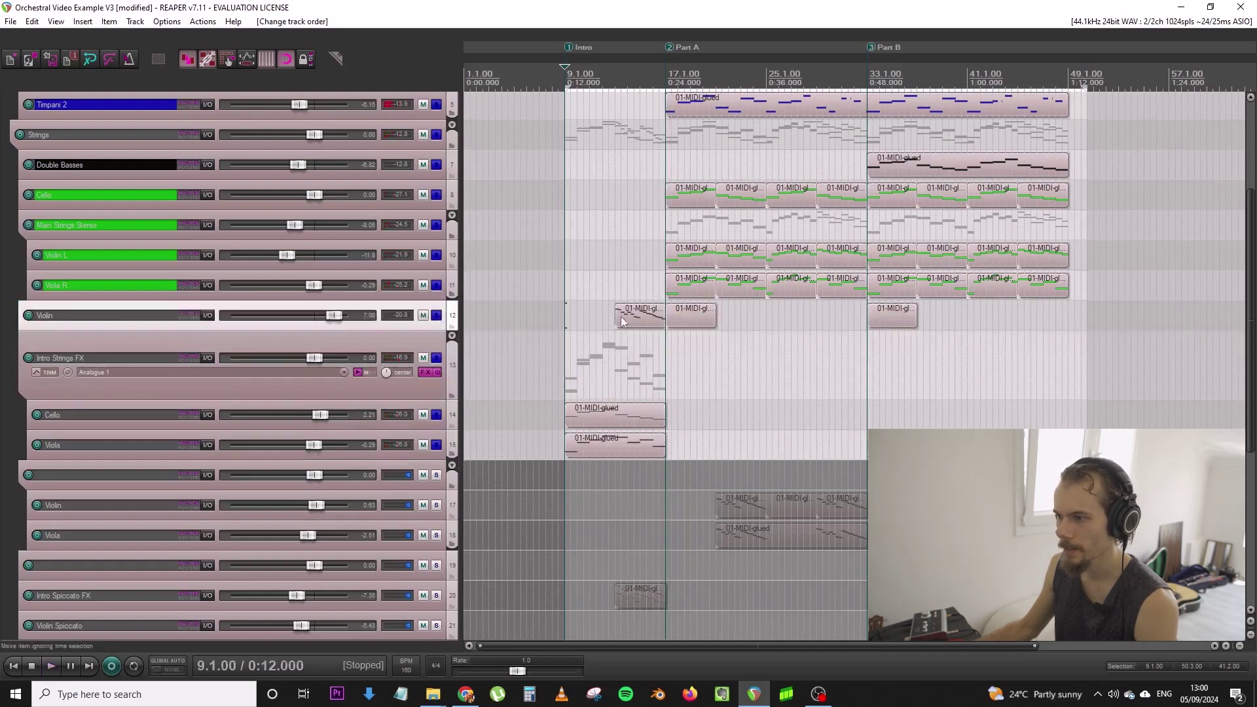
Play the Intro into Part A and lower the Violin track's volume to about -1.9 dB against the other tracks
left_click(615, 292)
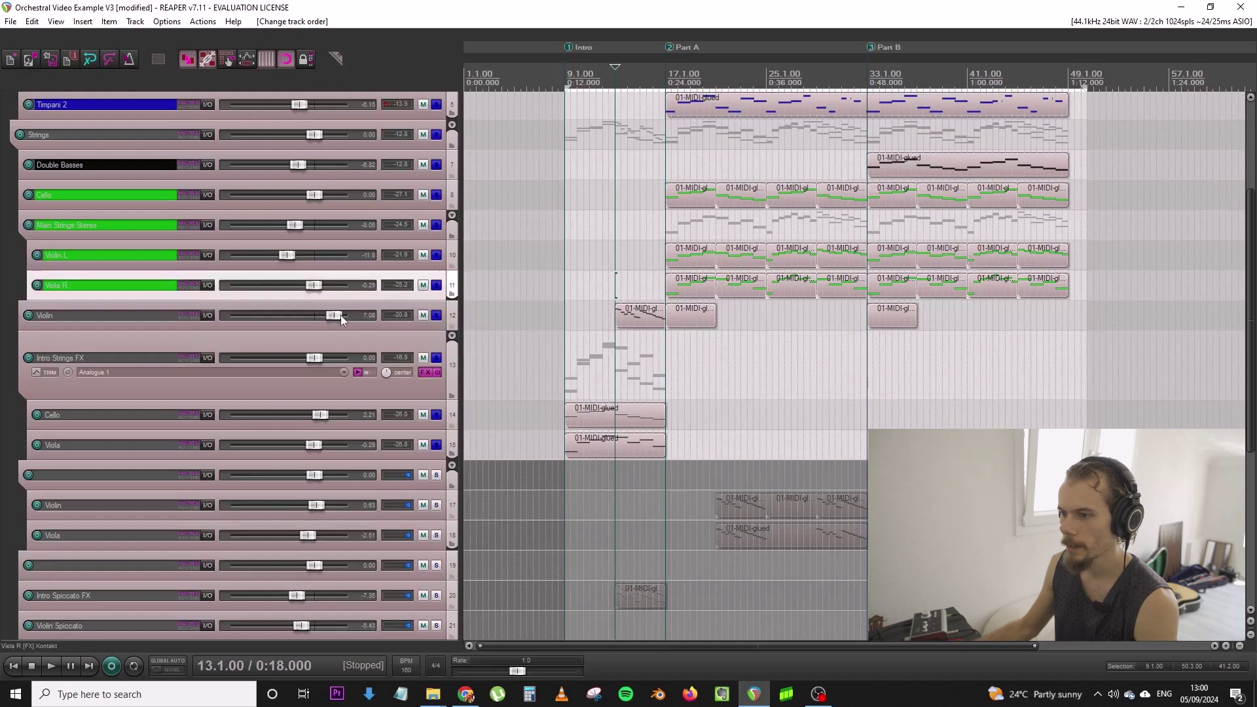
left_click_drag(359, 330, 362, 370)
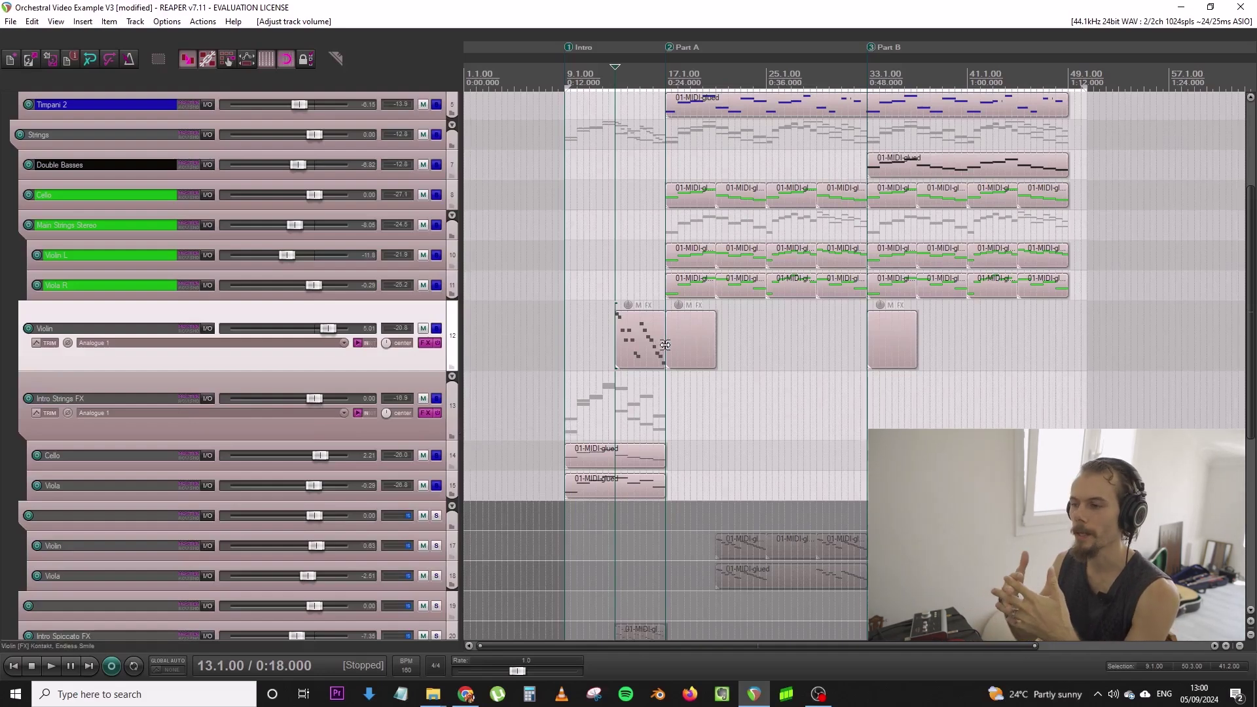
left_click(614, 287)
left_click(567, 368)
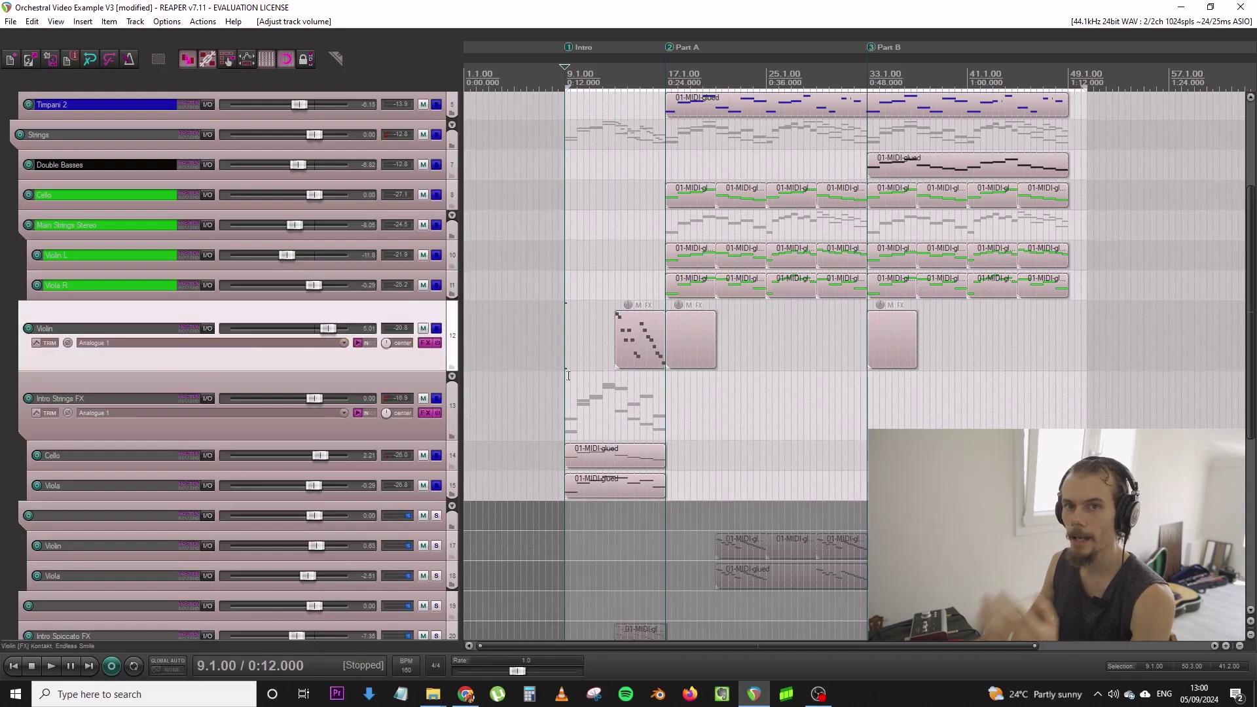
key("space")
left_click_drag(328, 329, 312, 332)
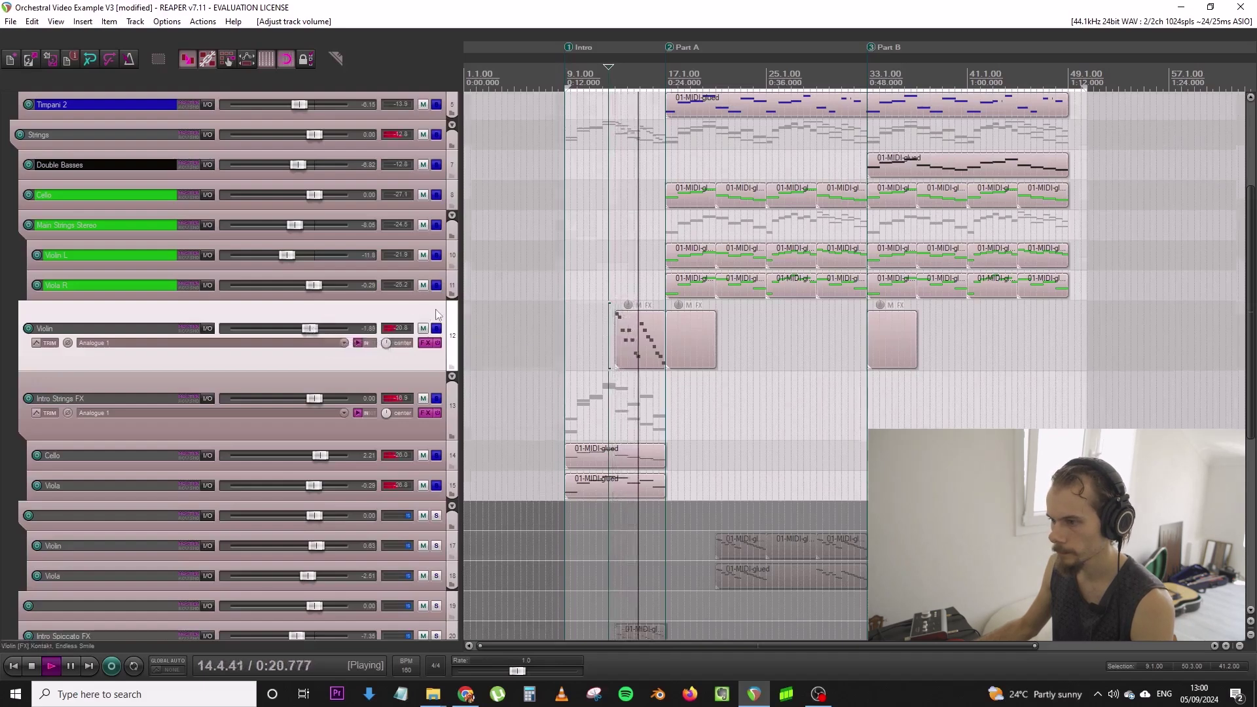
scroll(437, 315, "up", 1)
scroll(453, 331, "down", 1)
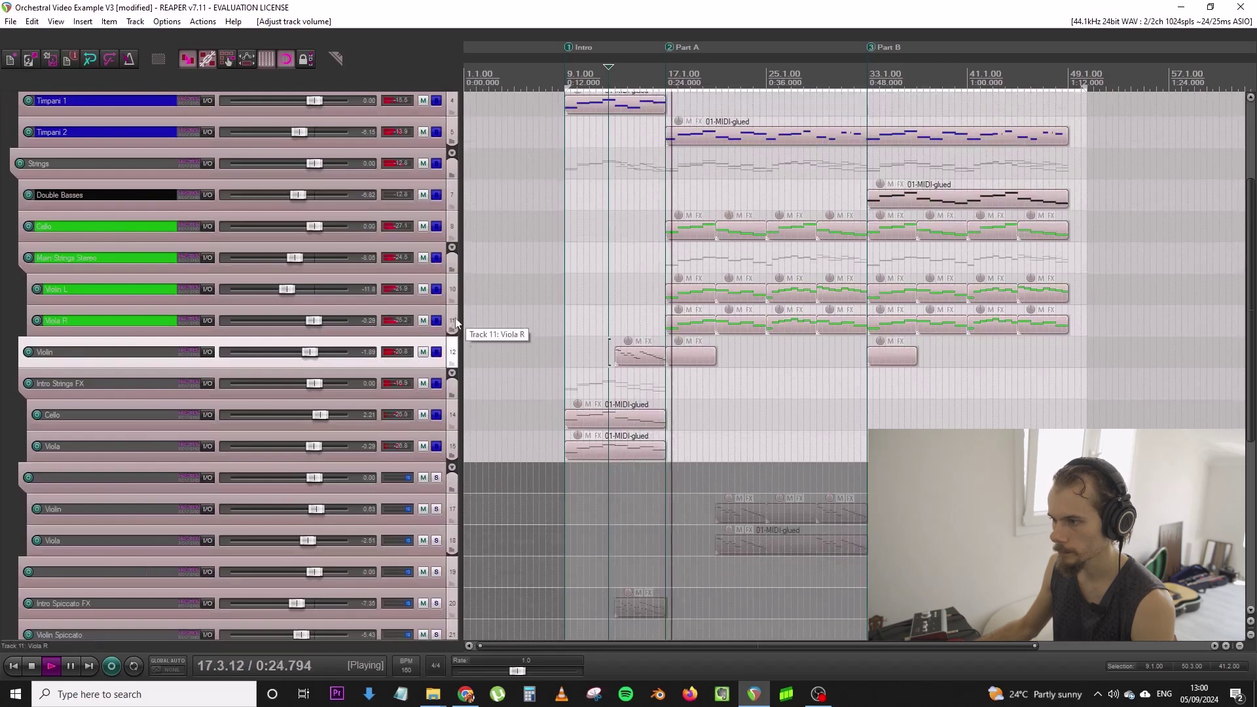
scroll(456, 323, "down", 2)
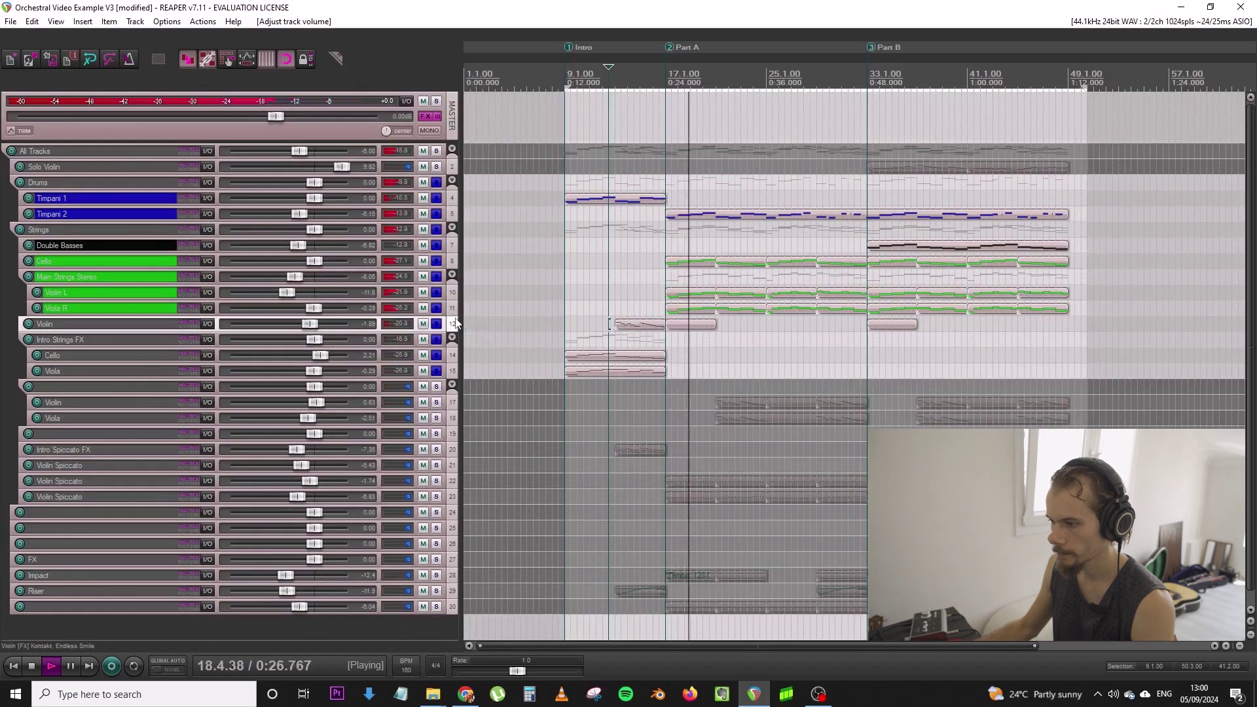
scroll(456, 322, "up", 1)
scroll(455, 319, "down", 3)
key("space")
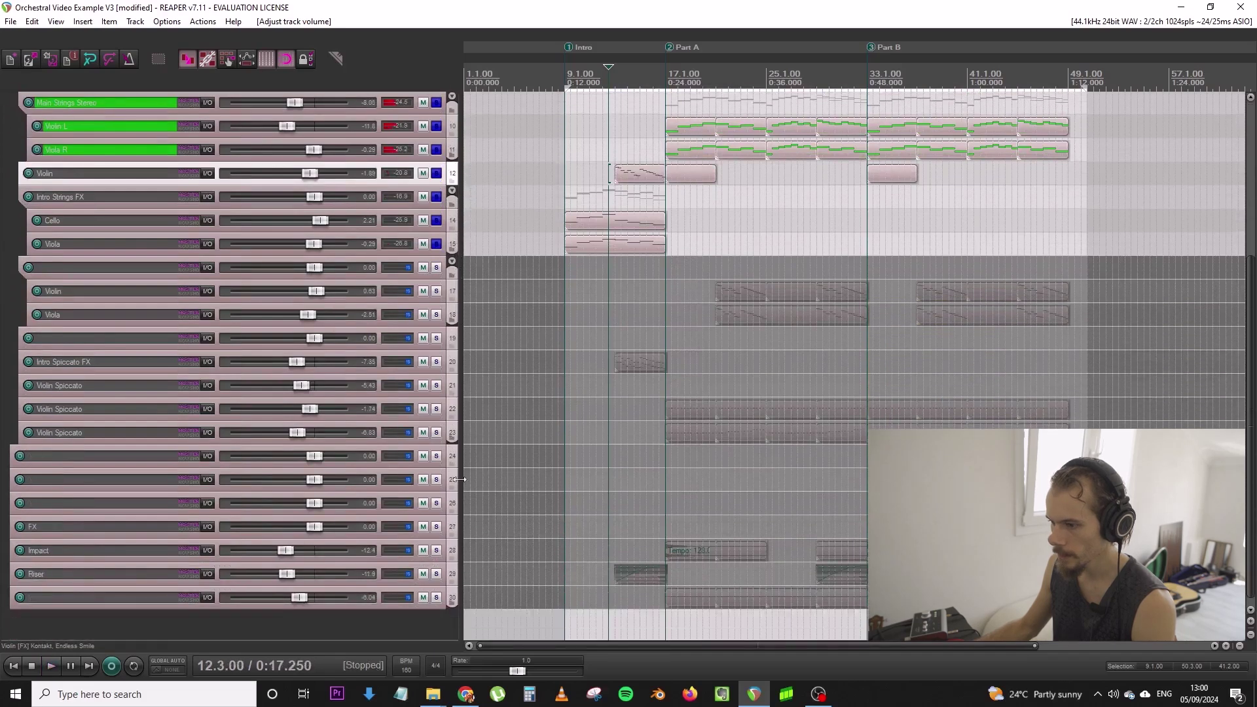
Nest the Impact and Riser tracks under FX and move that folder below the Intro Strings FX tracks
left_click(455, 549)
left_click(455, 574, "shift")
left_click_drag(455, 574, 455, 537)
scroll(451, 543, "up", 3)
scroll(451, 543, "down", 3)
left_click(452, 500)
left_click(455, 594, "shift")
left_click_drag(469, 178, 433, 339)
scroll(458, 248, "up", 8)
Colour the FX, Impact and Riser tracks orange (red 255, green 128, blue 64) and solo them
right_click(436, 373)
mouse_move(653, 567)
left_click(758, 567)
left_click(428, 234)
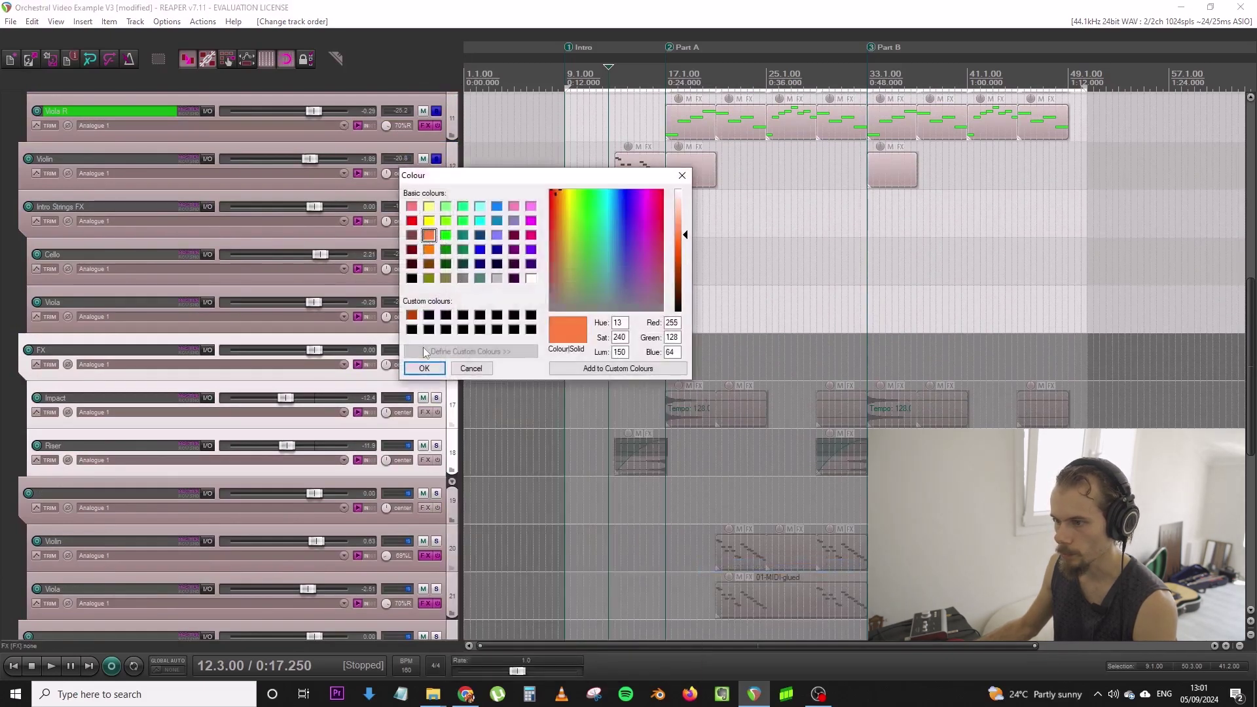
left_click(424, 368)
left_click(437, 351)
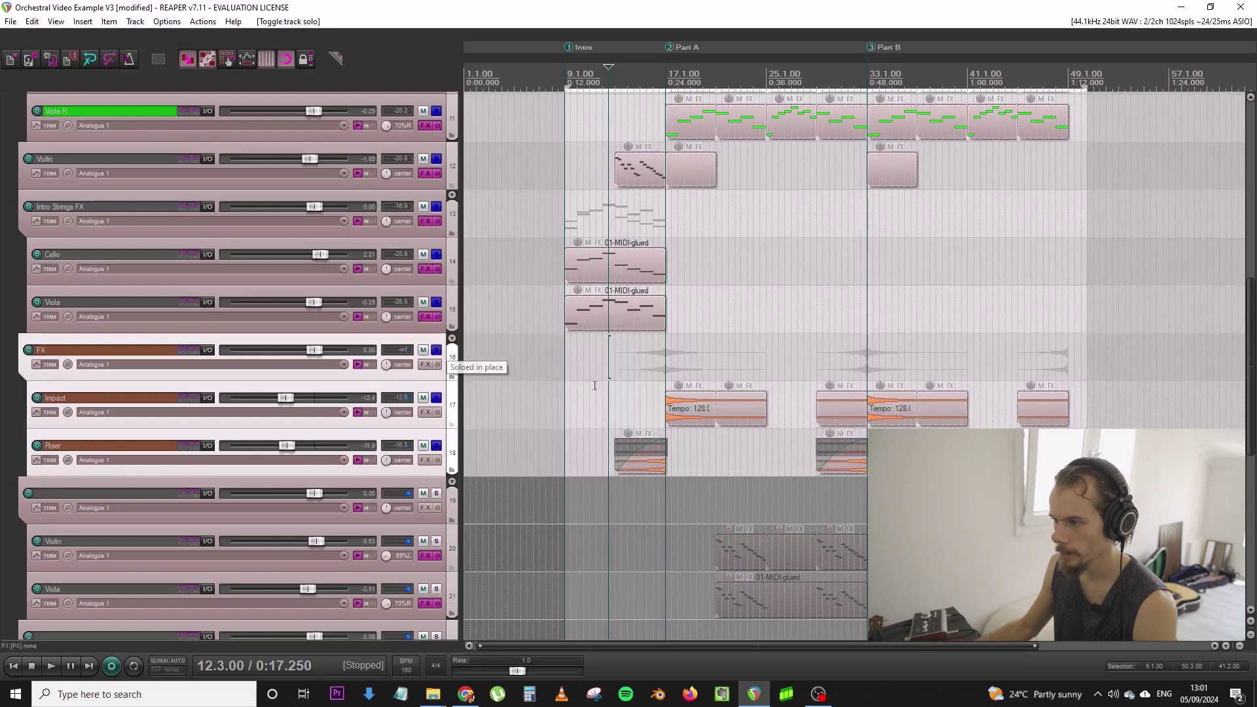
Play towards Part A and lower the Impact track to about -14.5 dB and the Riser track to about -18.8 dB
key("space")
scroll(618, 391, "down", 2)
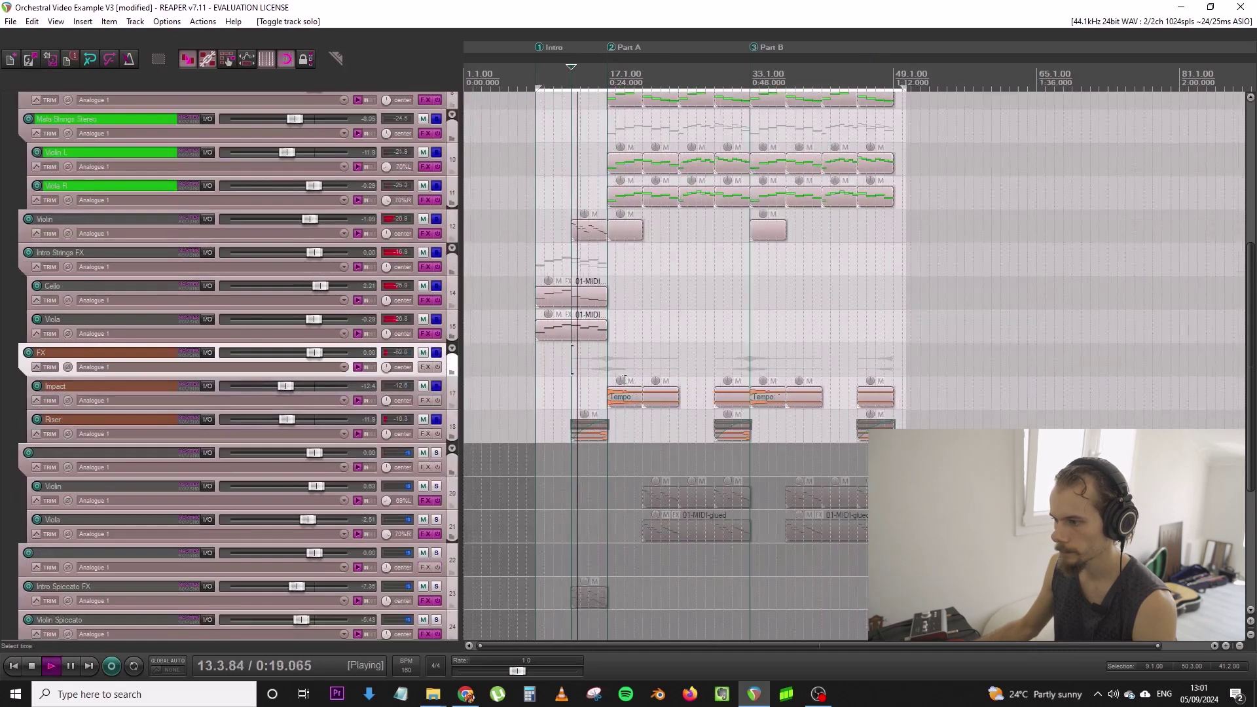
scroll(624, 382, "down", 1)
scroll(625, 382, "up", 1)
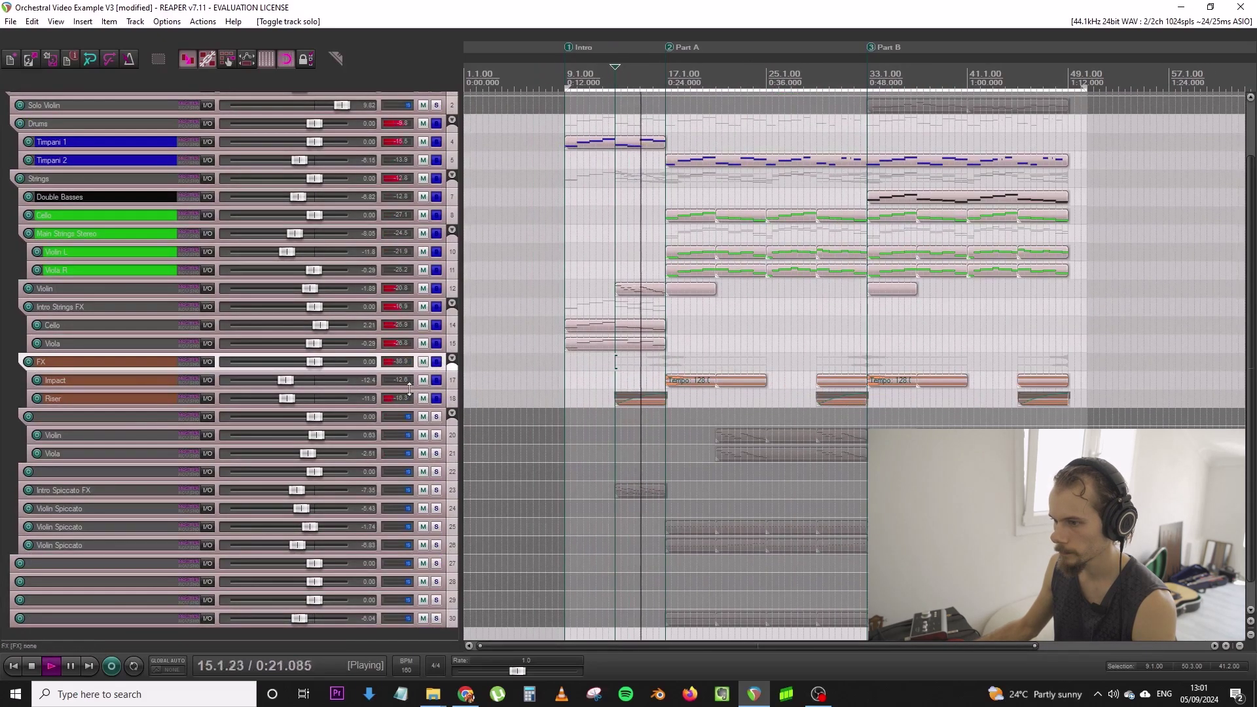
left_click(452, 398)
left_click(450, 381, "ctrl")
scroll(280, 390, "down", 5)
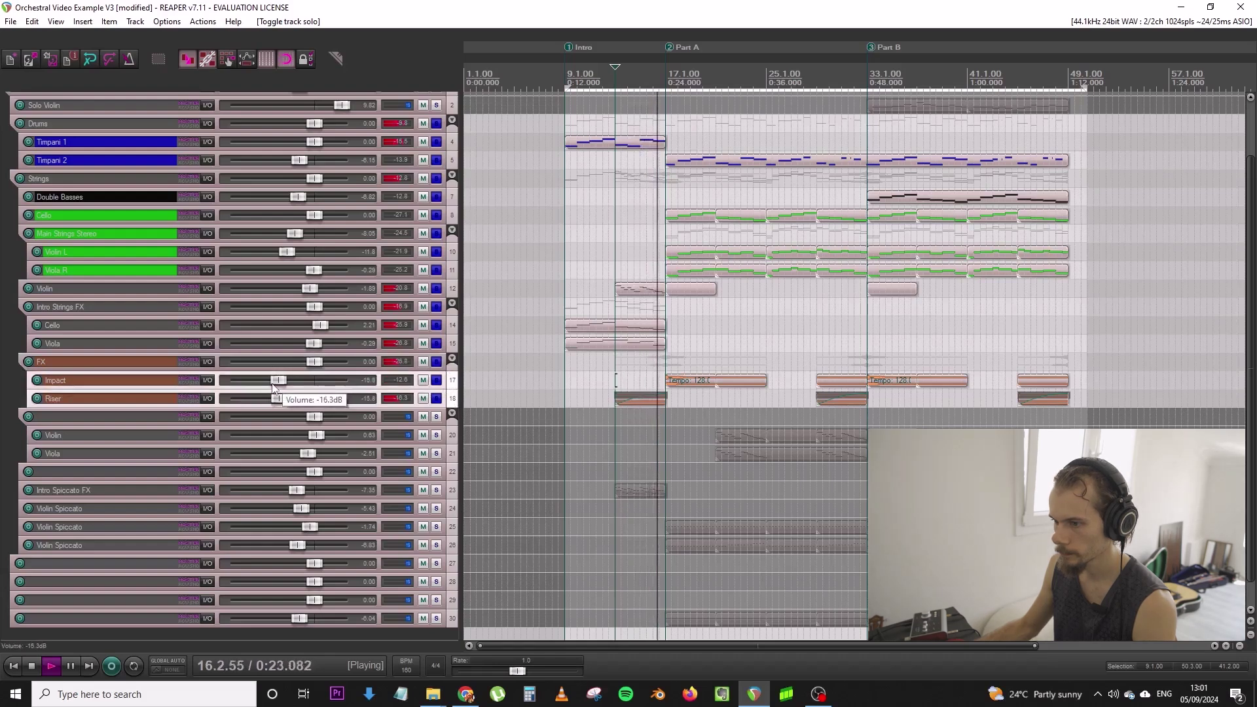
left_click(450, 385)
left_click_drag(279, 380, 286, 381)
left_click(11, 21)
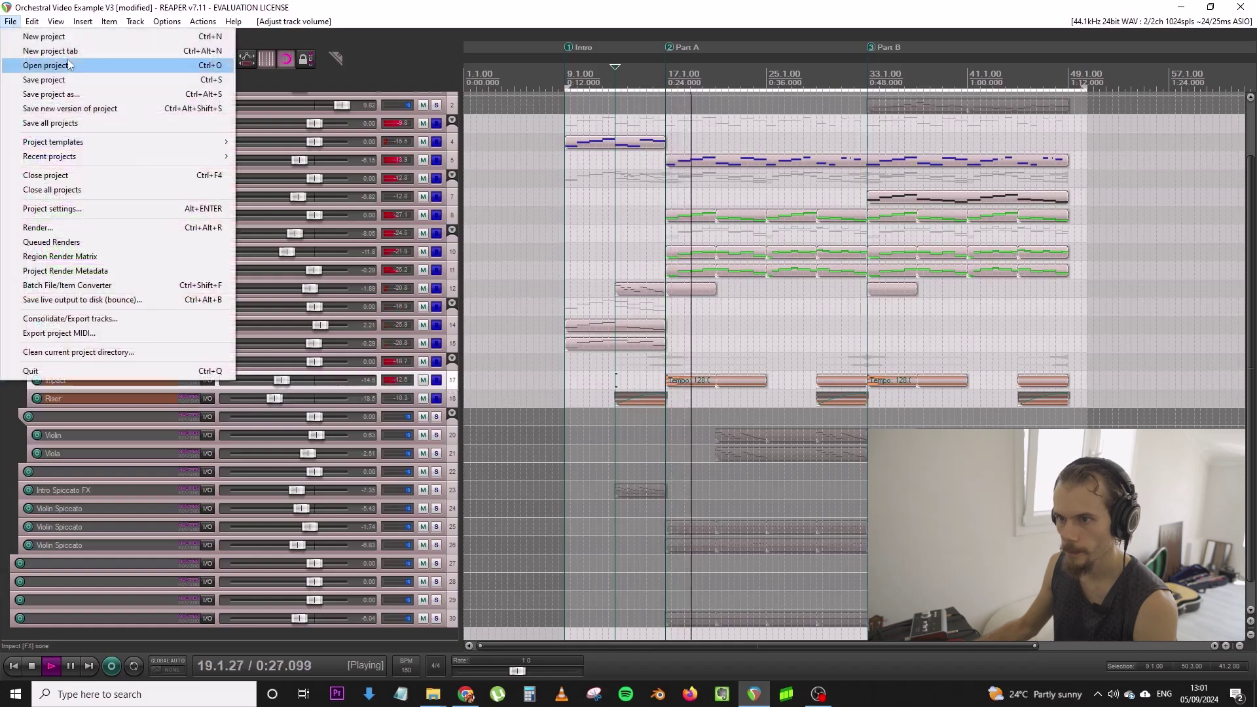
left_click(482, 234)
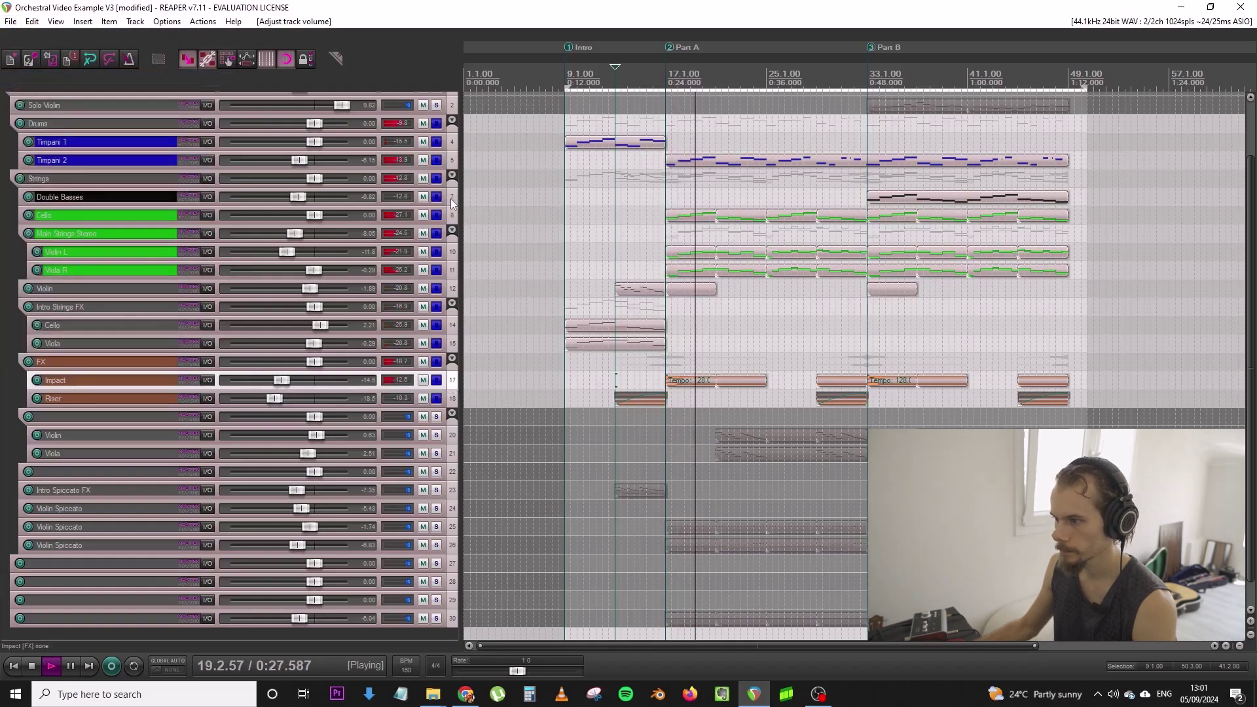
Stop playback, solo the unnamed strings folder below the Riser track and rename it Part A Main Strings
scroll(451, 203, "down", 1)
scroll(451, 203, "up", 1)
scroll(453, 354, "down", 2)
key("space")
left_click(437, 332)
scroll(432, 332, "down", 2)
double_click(93, 294)
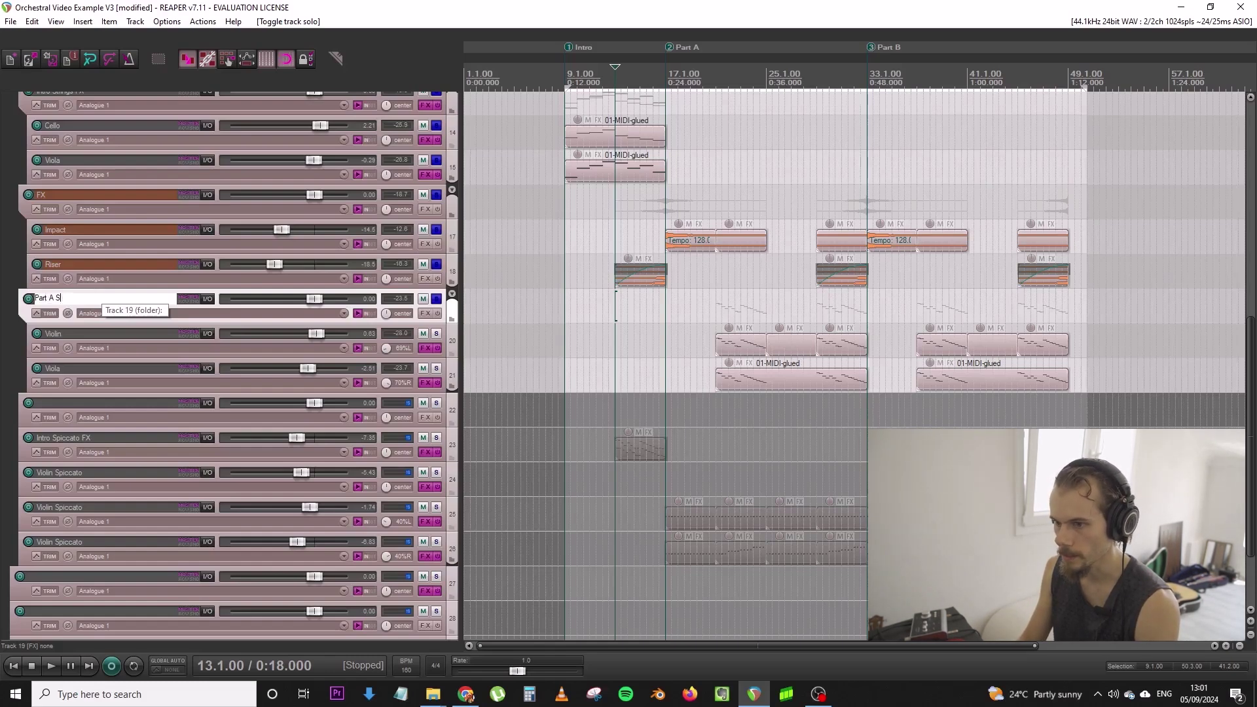
type("ings")
key("Return")
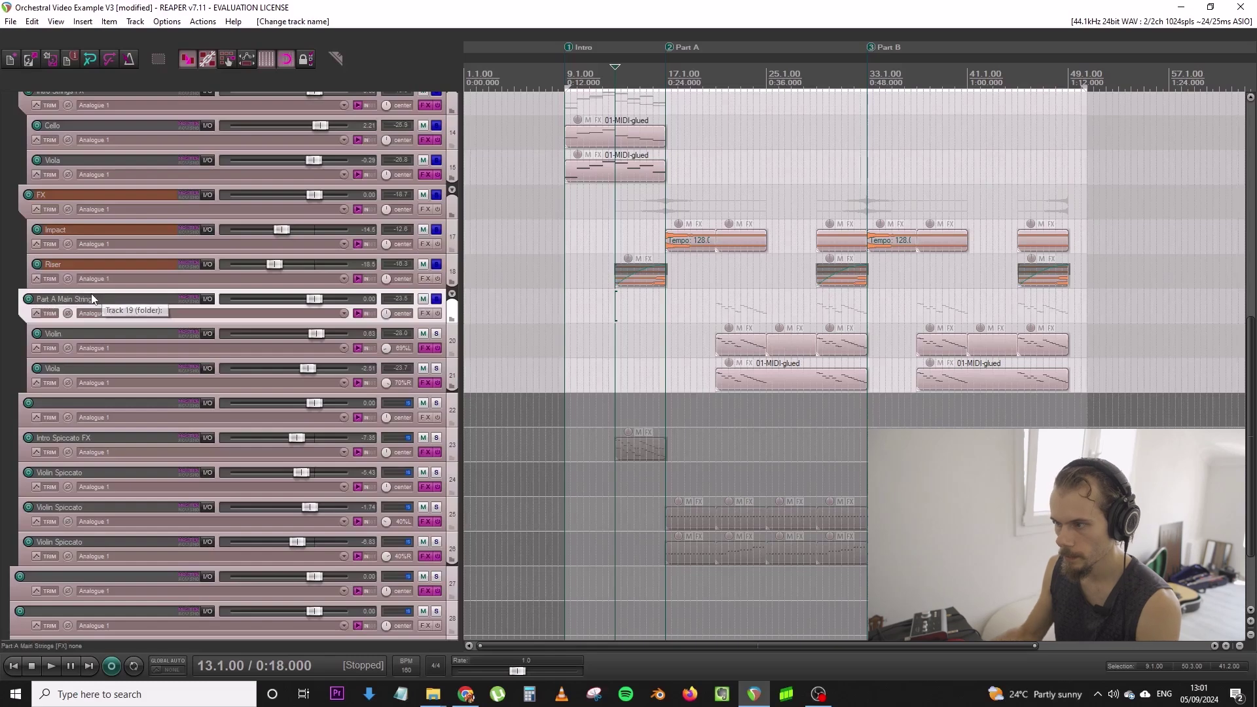
Play from just before the Part A Main Strings items and lower that folder's volume to about -5.3 dB
left_click(710, 308)
key("space")
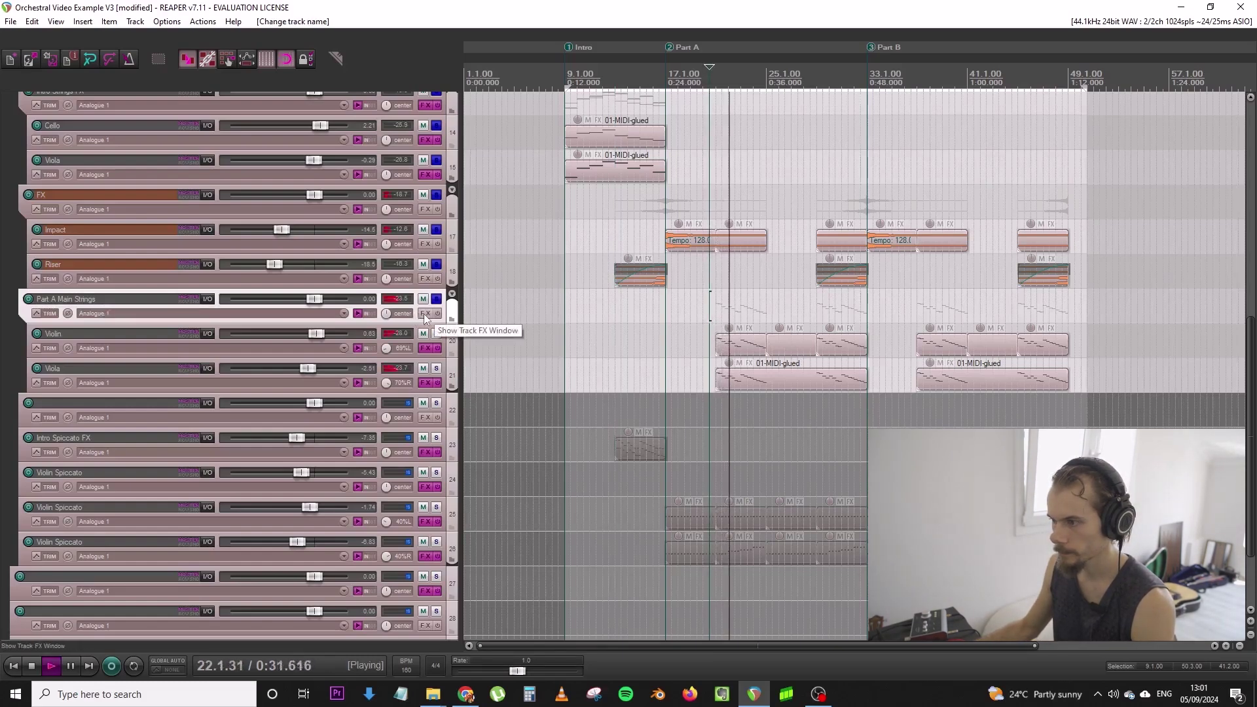
scroll(424, 319, "down", 1)
scroll(423, 319, "up", 3)
left_click_drag(314, 274, 305, 278)
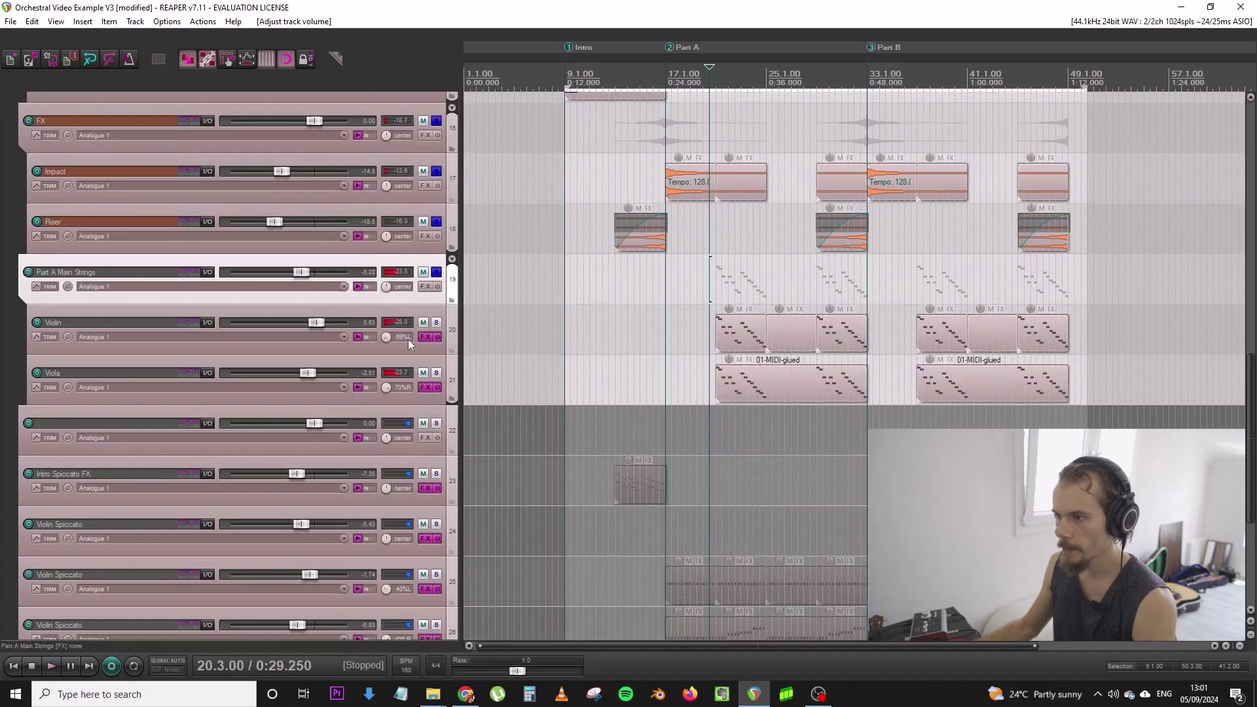
Solo only the Main Strings Stereo folder and briefly play it from the start of Part A
scroll(423, 339, "up", 5)
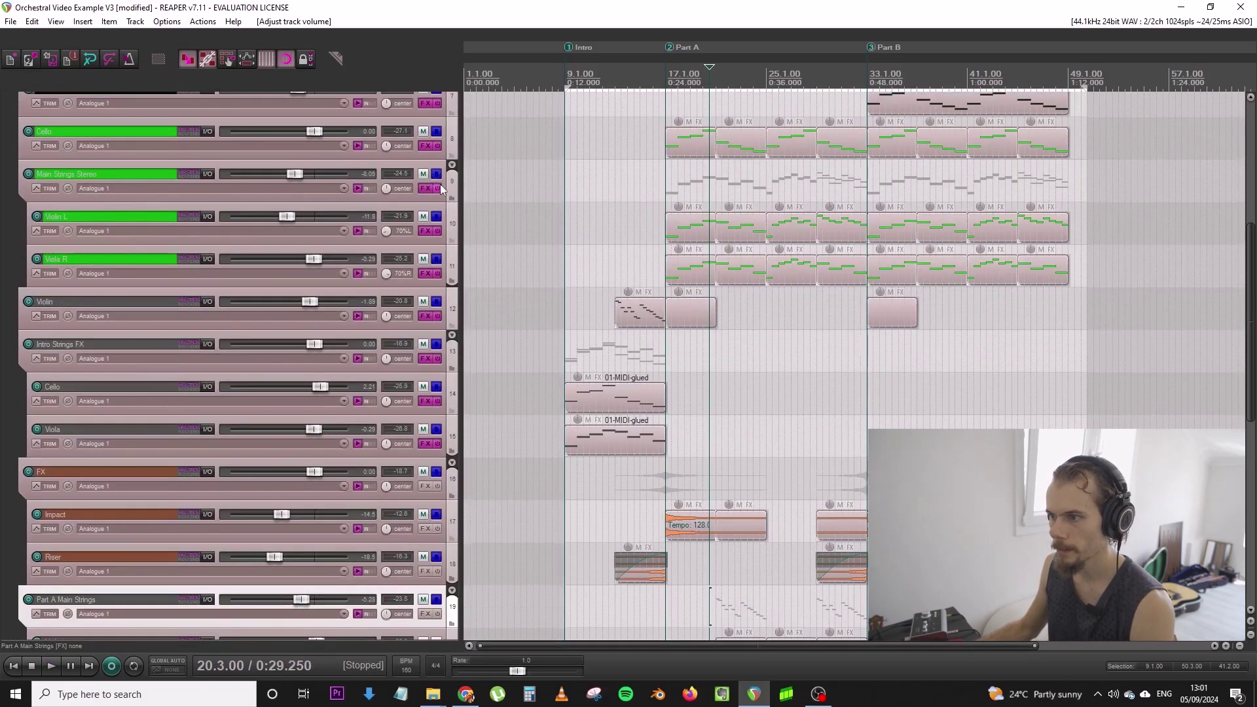
left_click(436, 173)
left_click(436, 174)
left_click(663, 190)
key("space")
key("space")
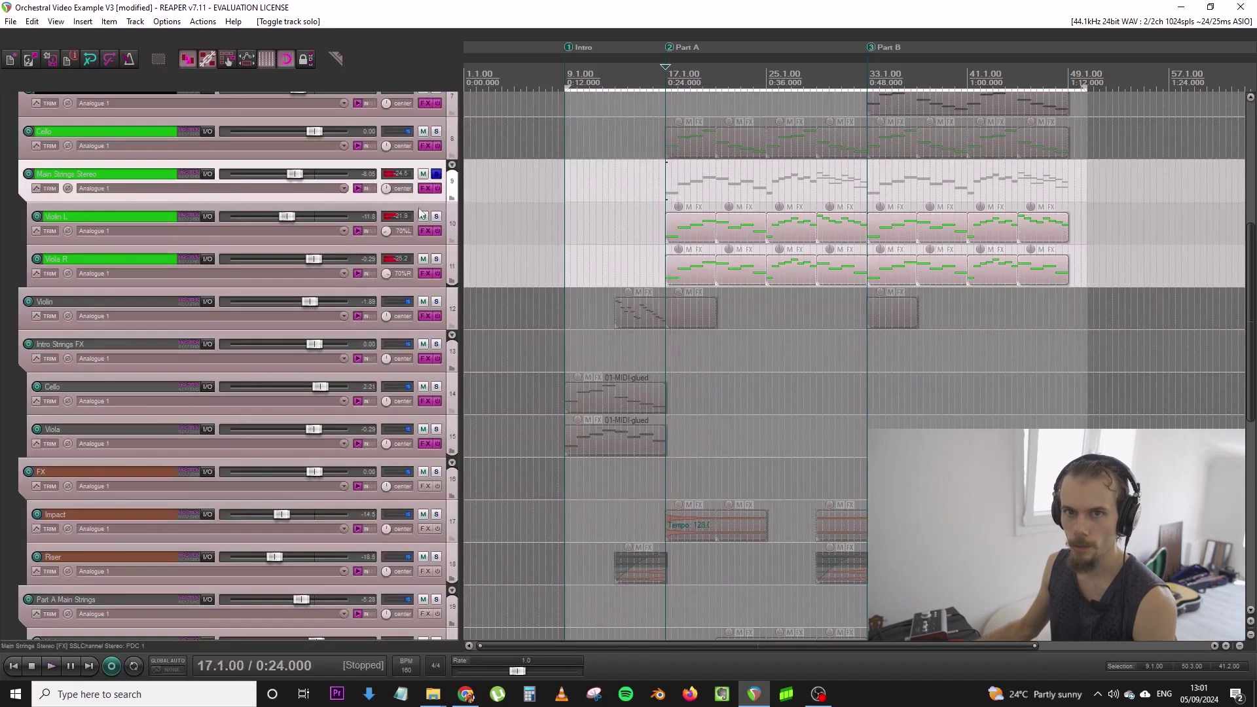
Unsolo Main Strings Stereo and pan Violin L to 100% left and Viola R to 100% right
left_click(436, 174)
left_click(396, 234)
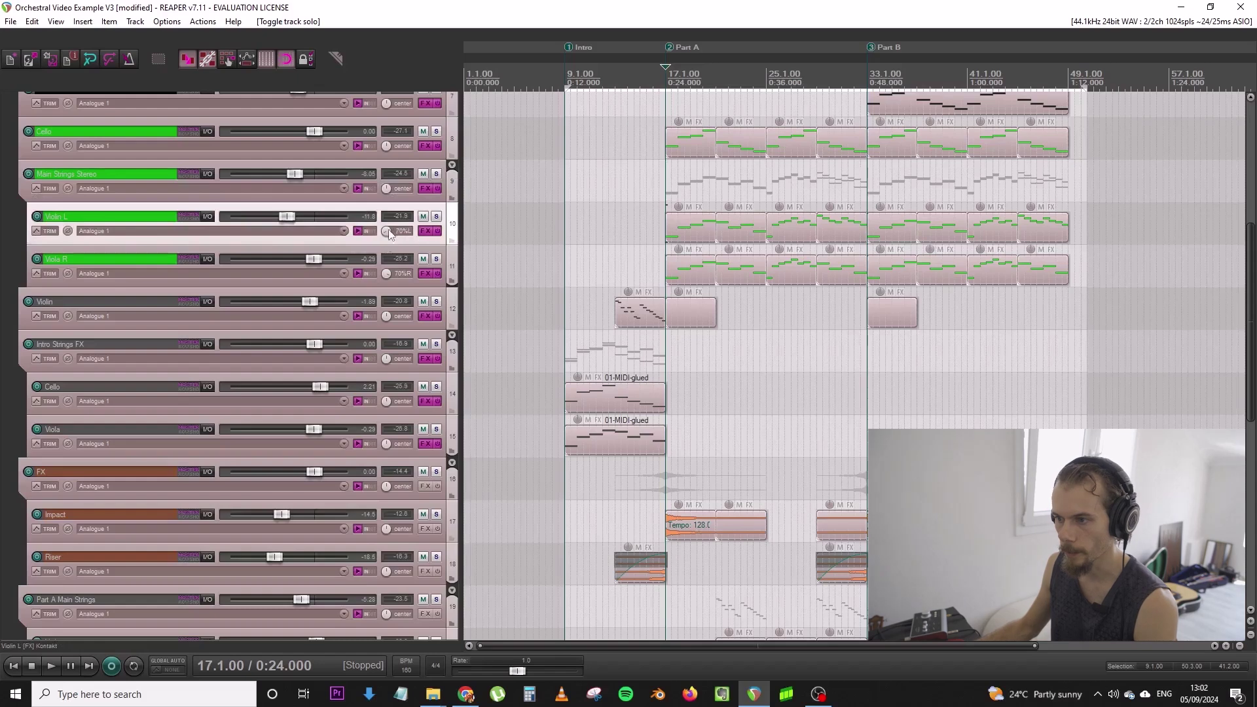
left_click(389, 232)
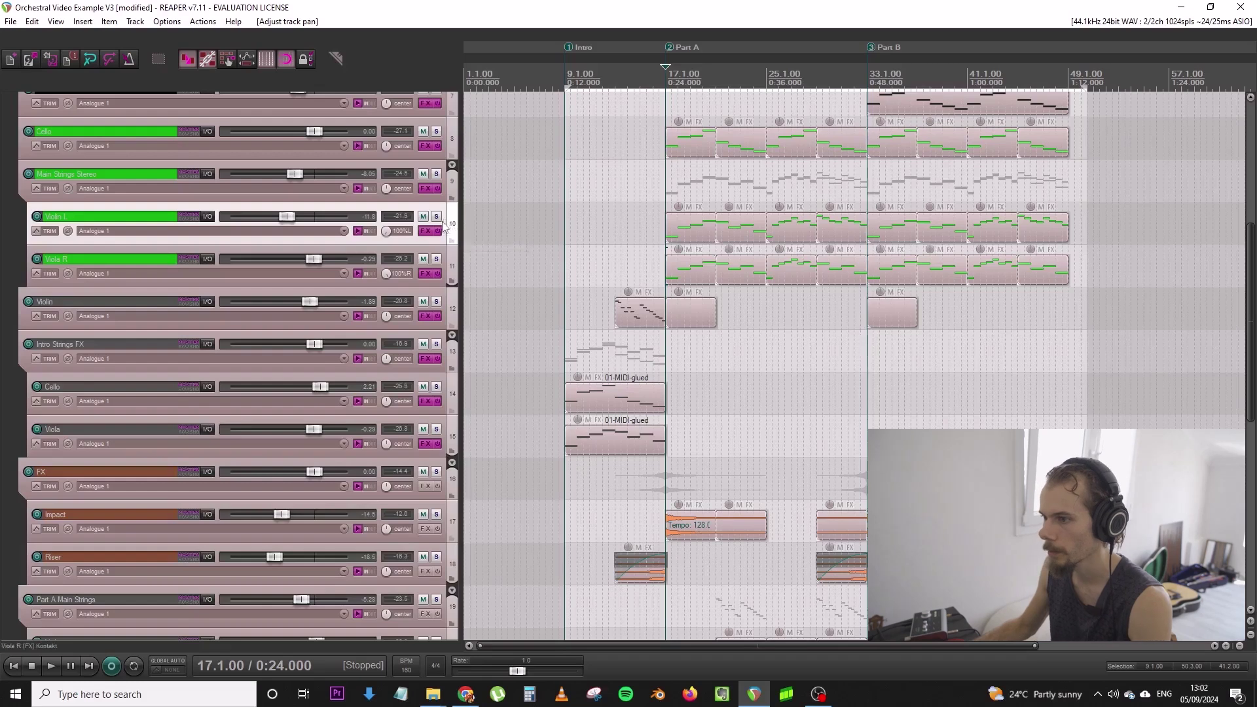
Solo Main Strings Stereo and play Part A to judge the wider panning against the remaining tracks
left_click(436, 174)
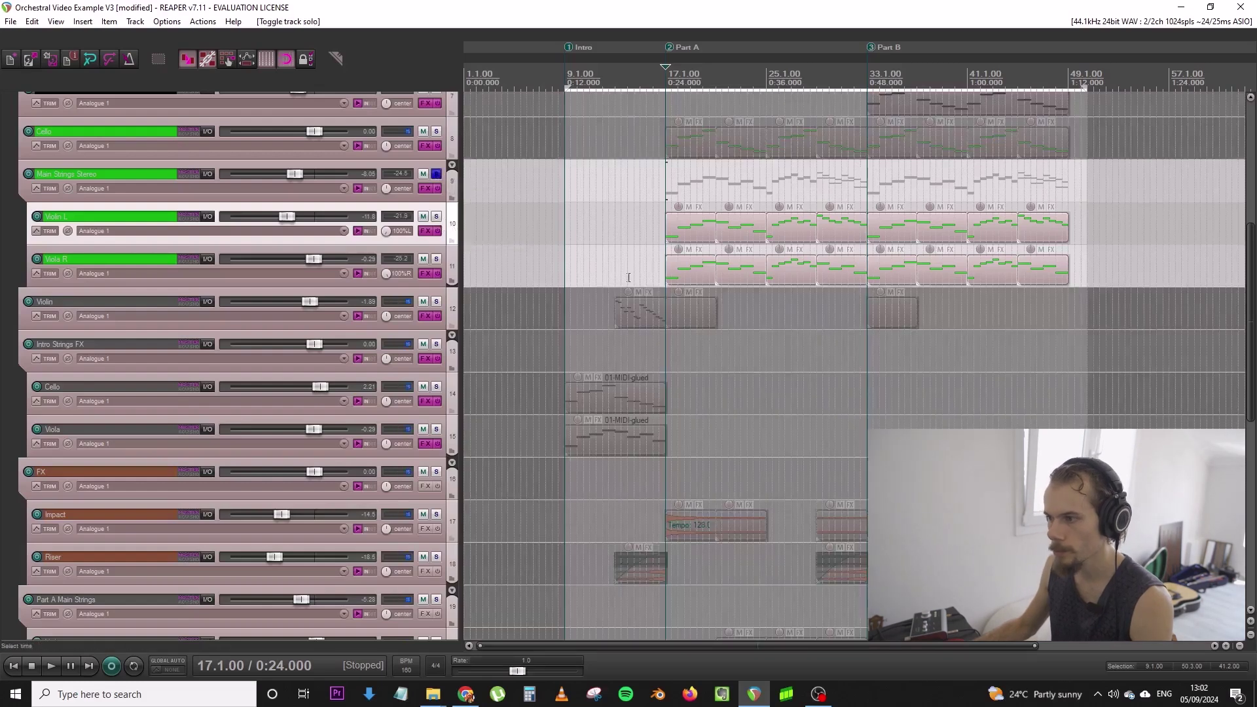
left_click(669, 190)
key("space")
scroll(457, 295, "down", 8)
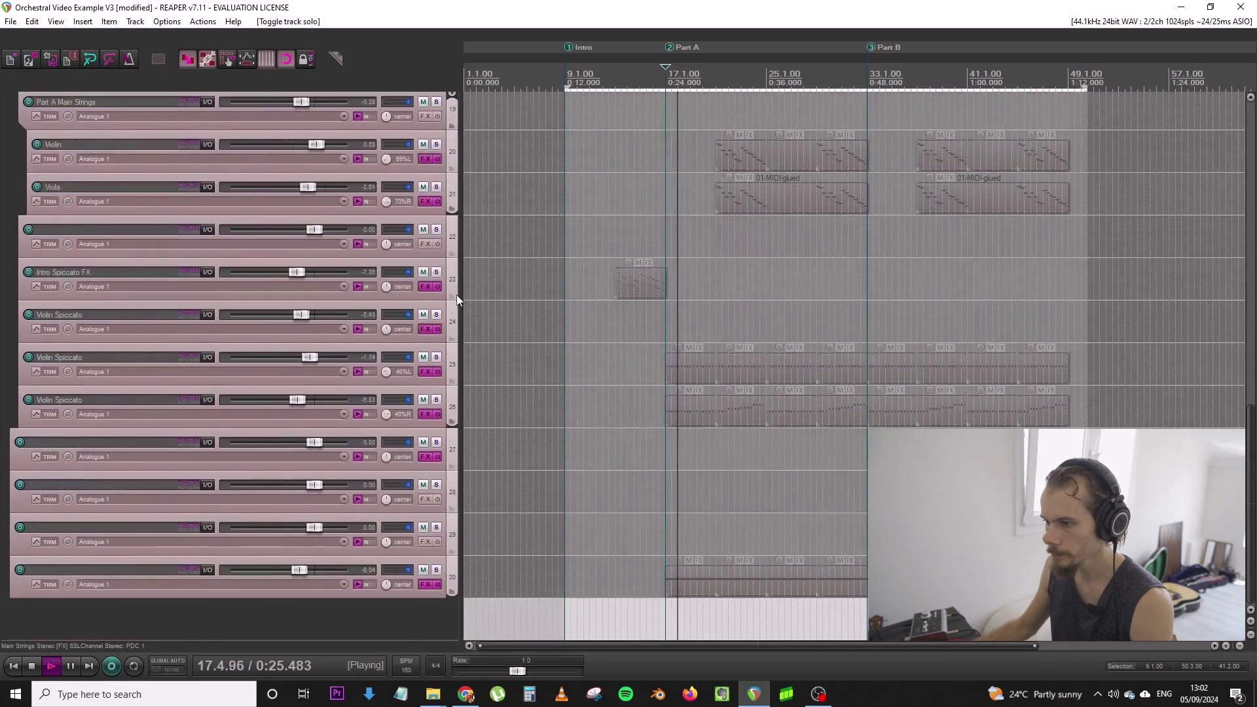
scroll(455, 302, "up", 10)
scroll(450, 307, "up", 2)
scroll(450, 307, "down", 2)
scroll(450, 307, "down", 3)
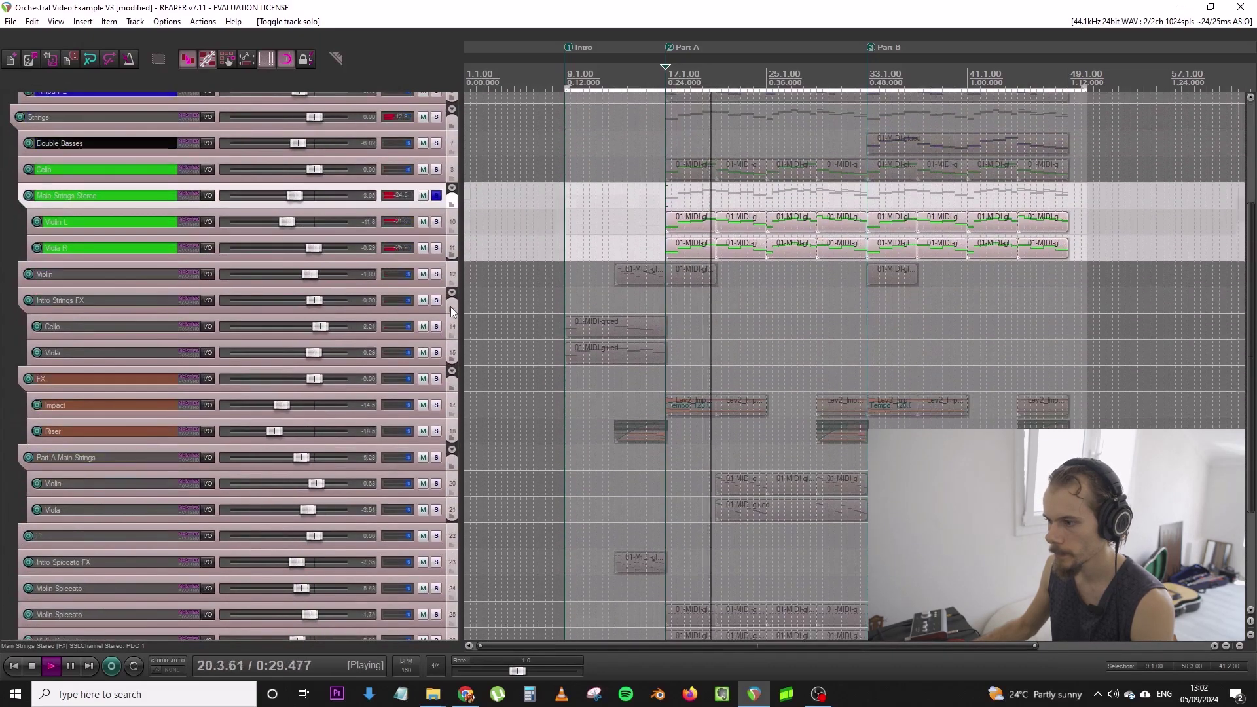
scroll(450, 306, "down", 1)
key("space")
Solo and play Part A Main Strings, lowering its Violin to about -2 dB and its Viola to about -5.1 dB
left_click(437, 433)
scroll(438, 434, "up", 2)
scroll(437, 433, "down", 4)
left_click(711, 342)
scroll(759, 354, "up", 2)
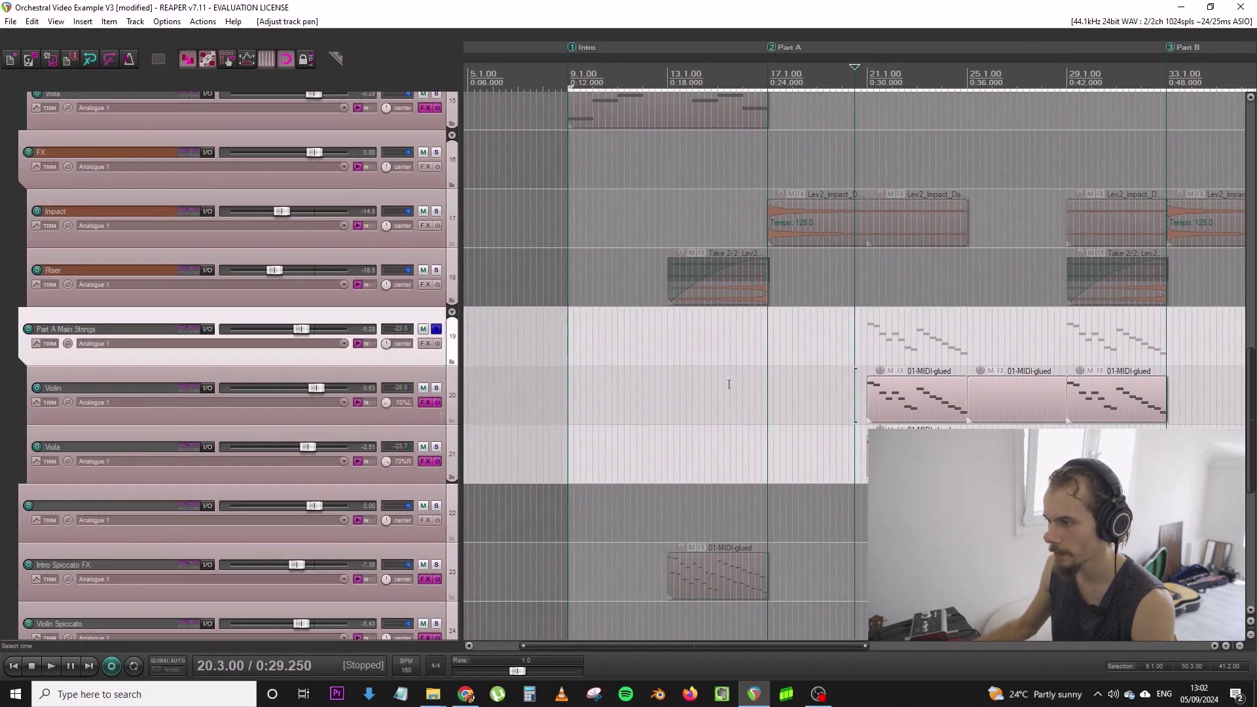
scroll(870, 392, "down", 3)
key("space")
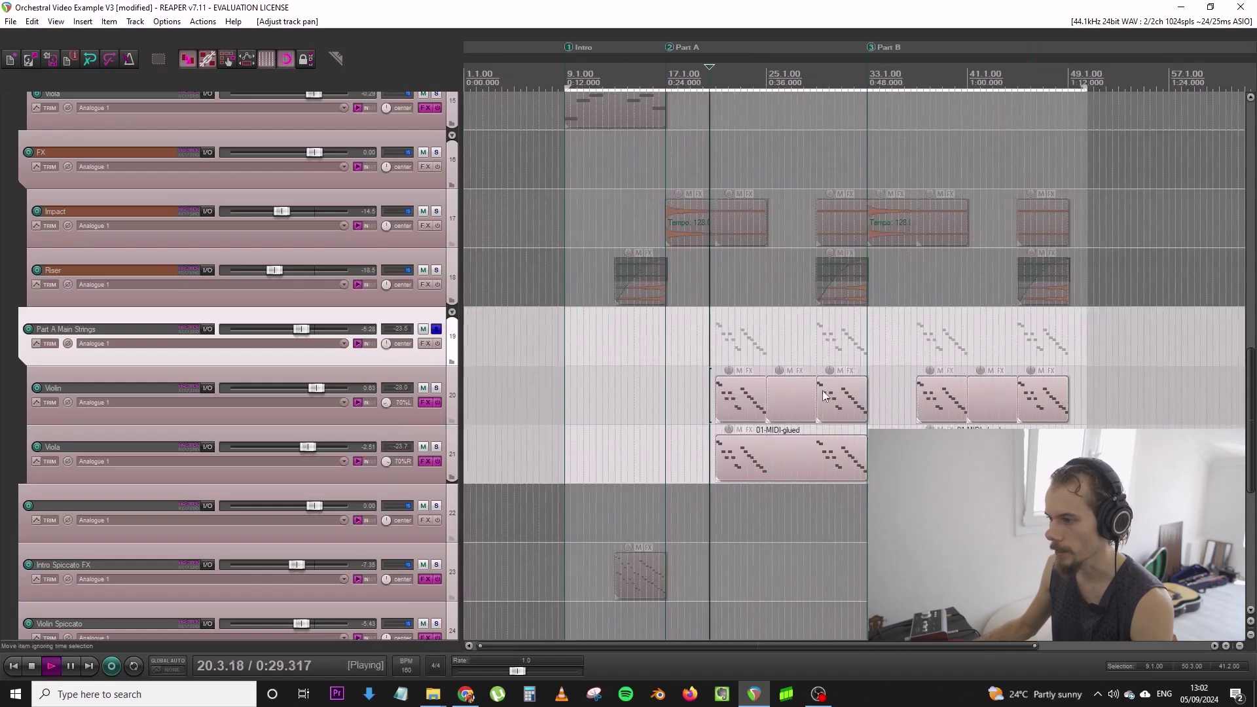
left_click(447, 399)
left_click(449, 444, "ctrl")
left_click_drag(319, 388, 310, 389)
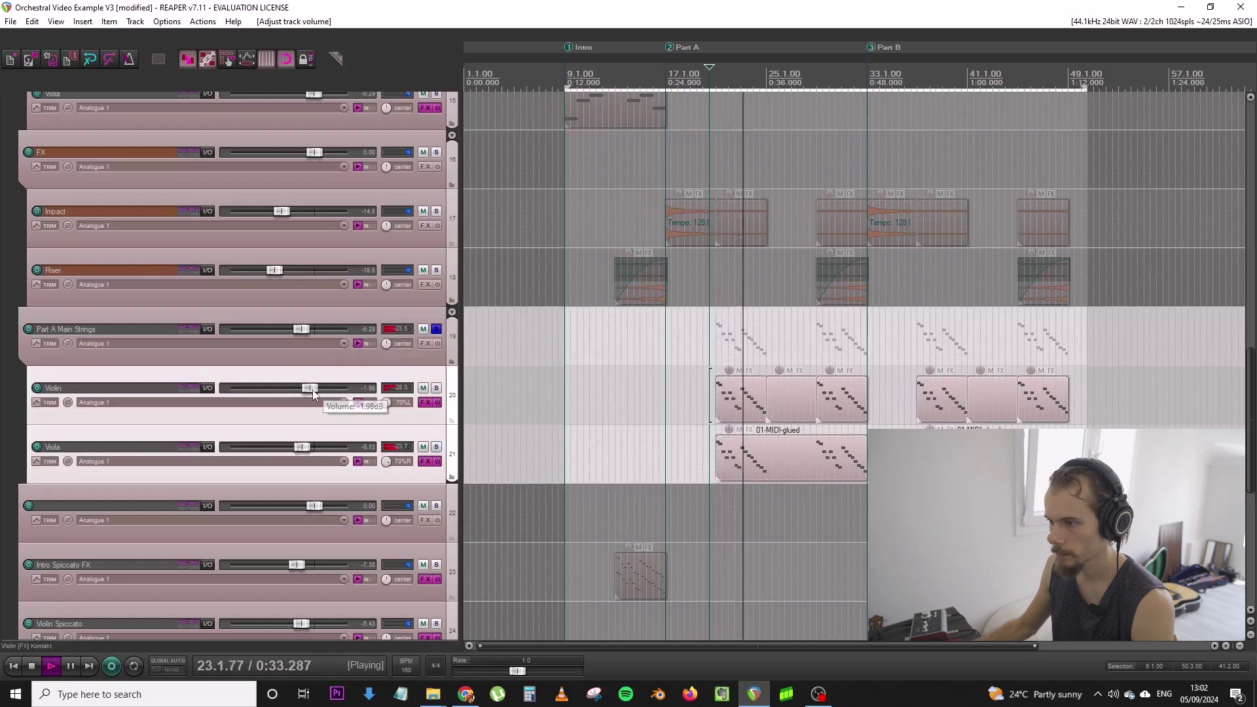
Unsolo the Part A Main Strings and Main Strings Stereo folders
scroll(391, 315, "down", 3)
scroll(391, 315, "up", 3)
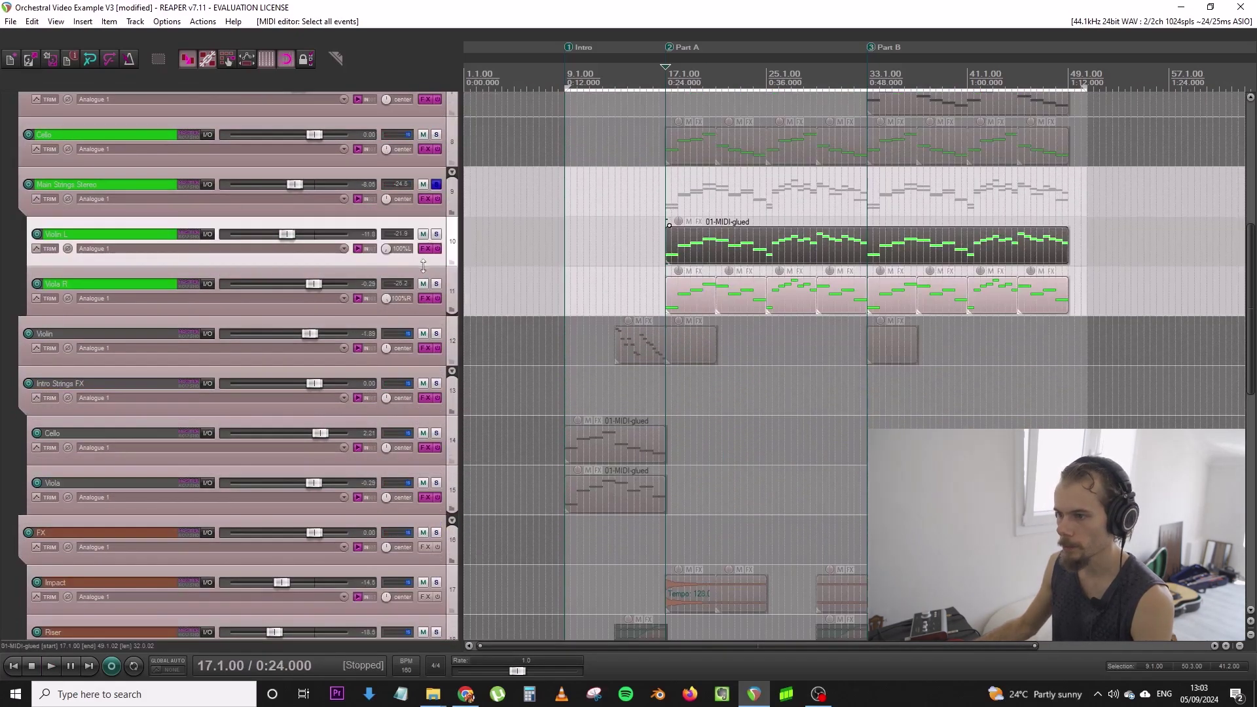
scroll(432, 274, "down", 3)
scroll(451, 491, "down", 2)
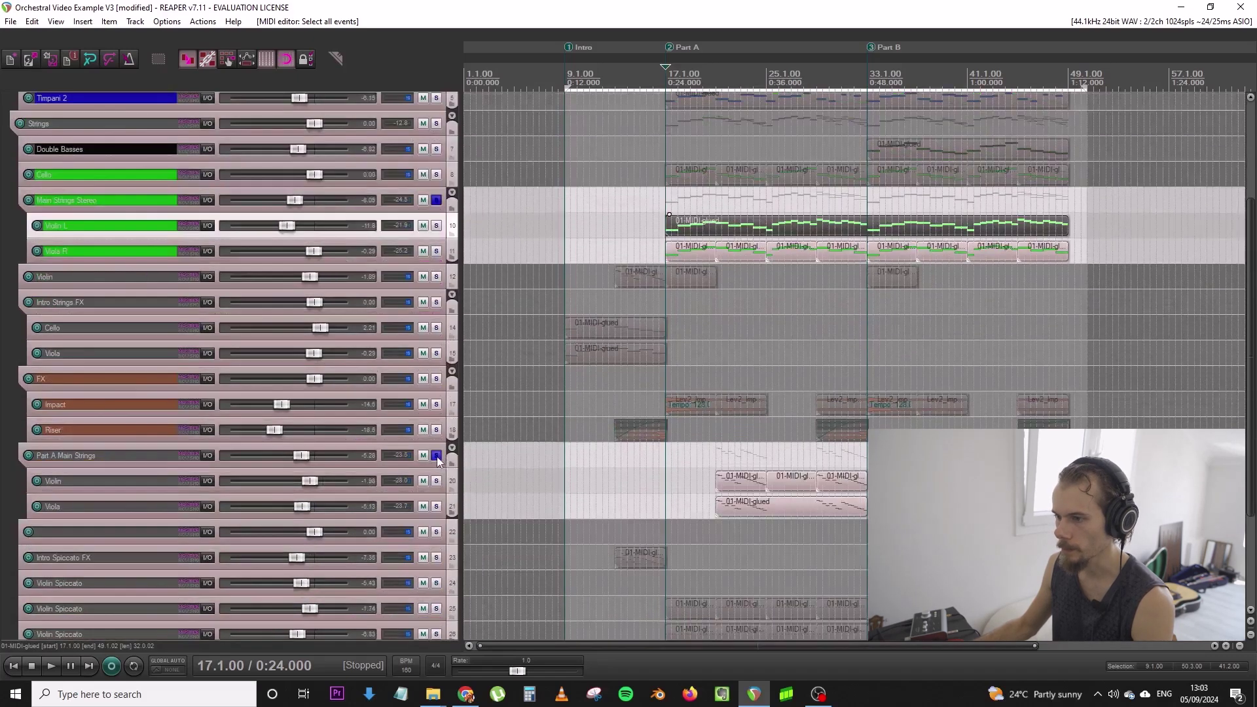
left_click(437, 457)
left_click(436, 199)
scroll(556, 266, "down", 2)
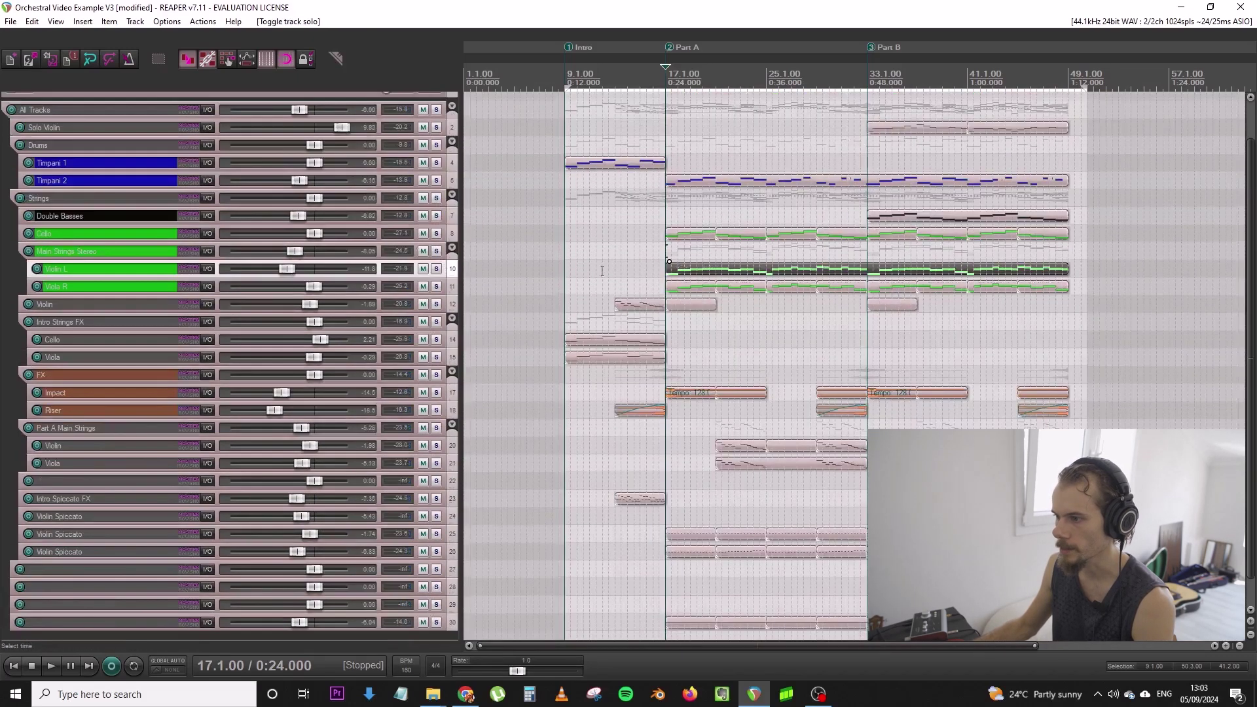
Solo the tracks from Drums through Riser and move the Part A Main Strings folder above the FX folder
scroll(558, 272, "up", 1)
left_click_drag(436, 171, 460, 354)
scroll(442, 383, "down", 2)
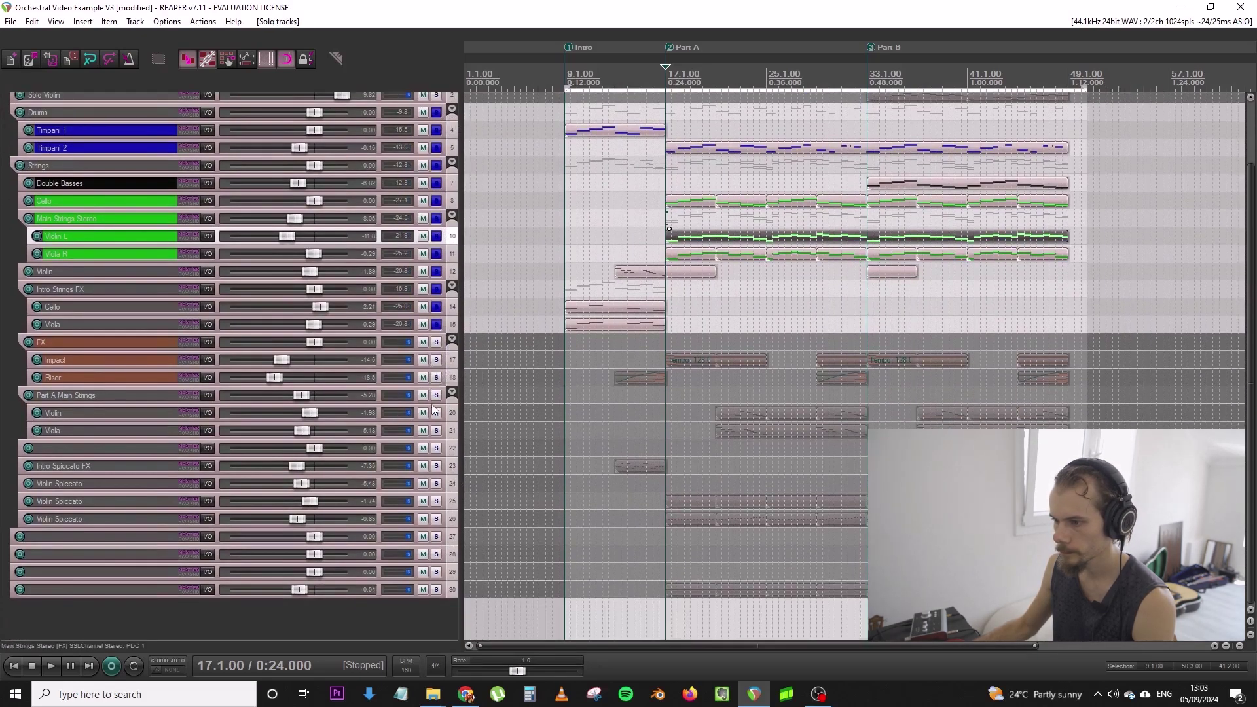
left_click_drag(429, 403, 436, 475)
scroll(417, 372, "up", 4)
scroll(417, 372, "down", 4)
scroll(418, 372, "down", 3)
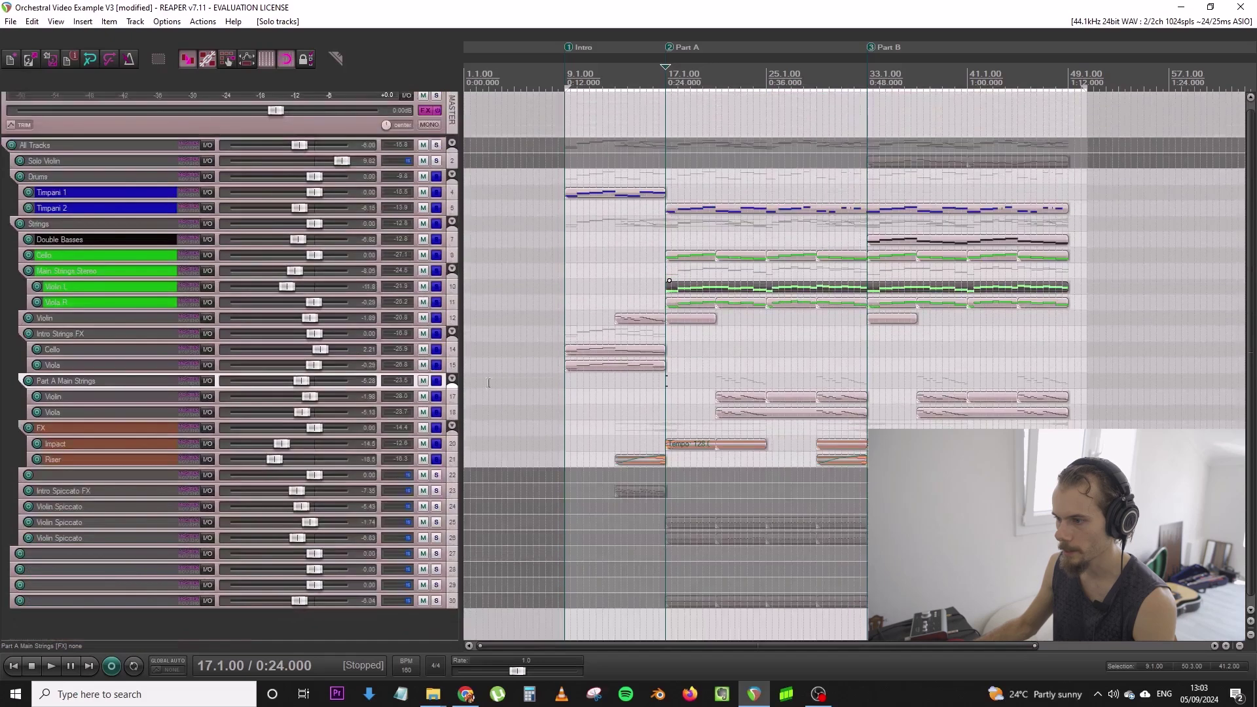
Play the Intro from bar 9 and bring the Intro Spiccato FX track into the solo group
left_click(561, 349)
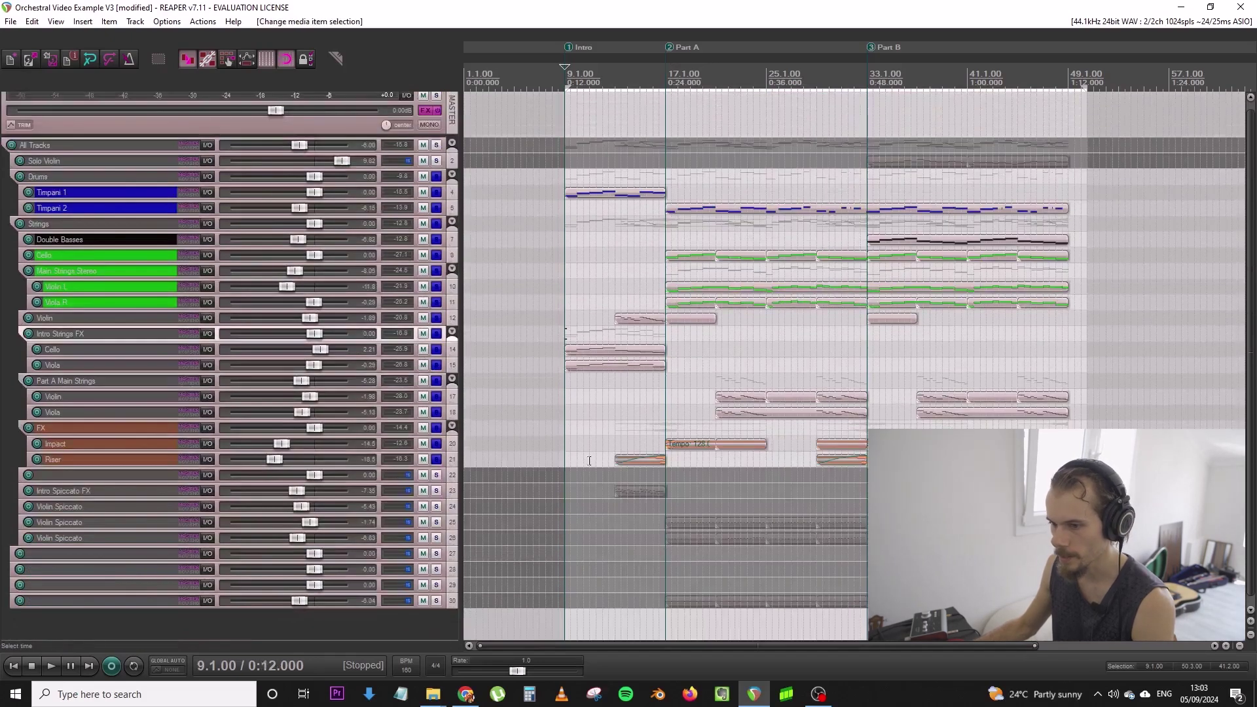
scroll(385, 427, "up", 3)
scroll(401, 408, "down", 3)
key("space")
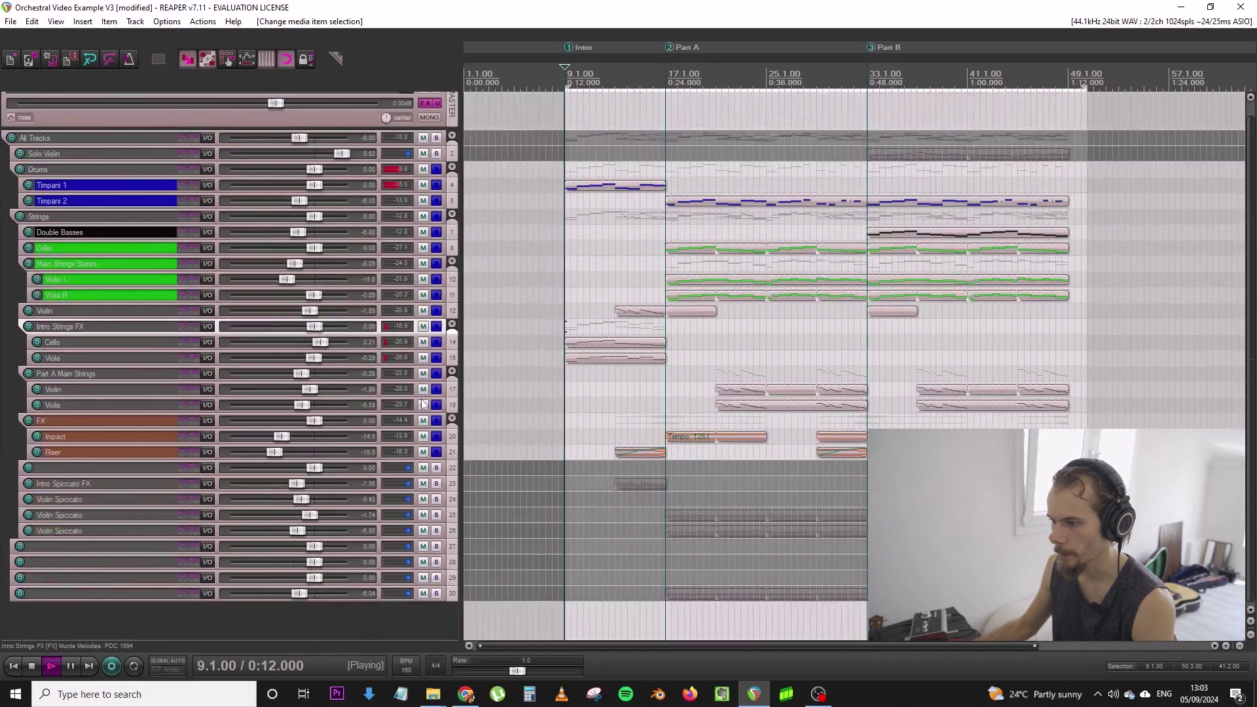
left_click(436, 484)
left_click_drag(428, 490, 432, 554)
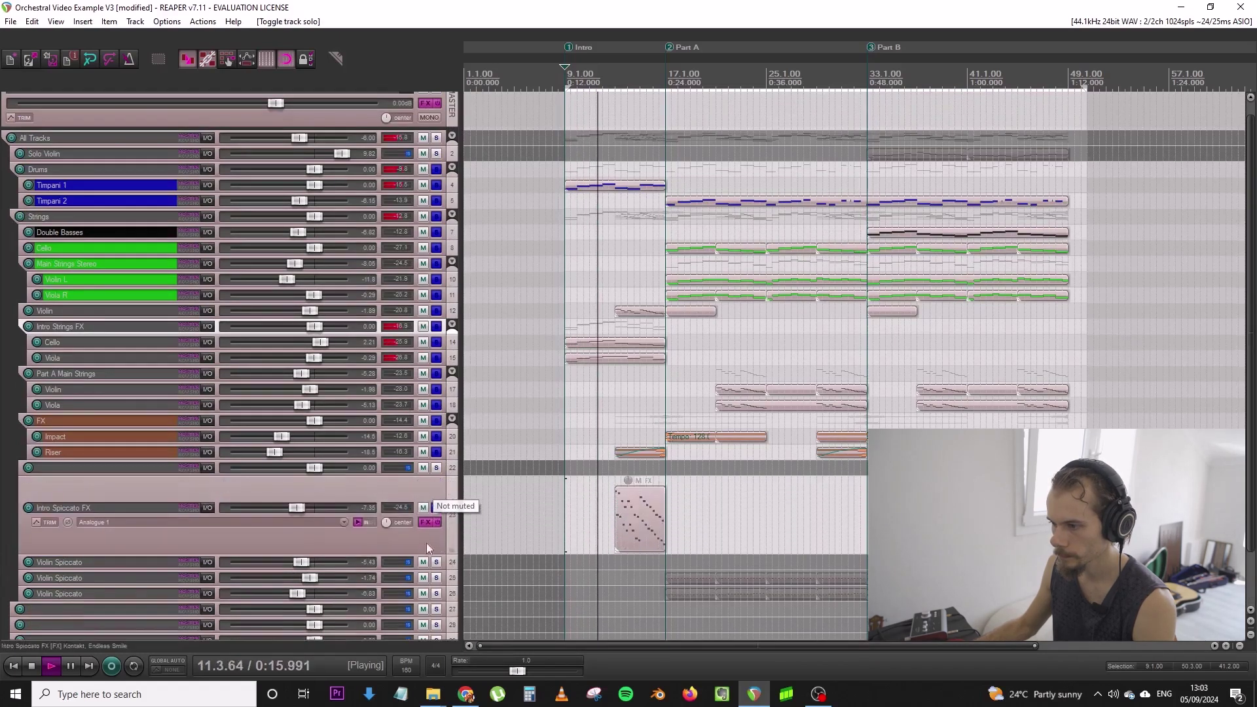
scroll(442, 478, "down", 1)
key("space")
Keep Intro Spiccato FX in the solo group and audition it briefly from bar 13
left_click(437, 492)
left_click(573, 426)
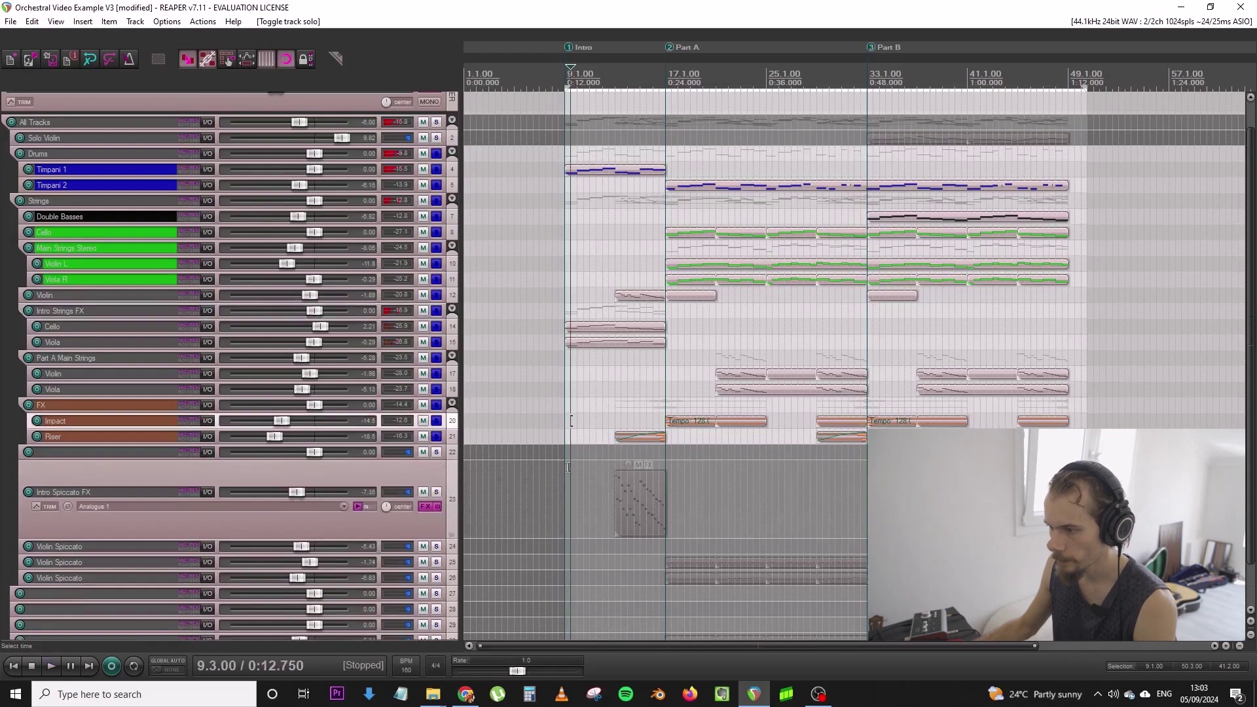
left_click(615, 419)
left_click(436, 491)
key("space")
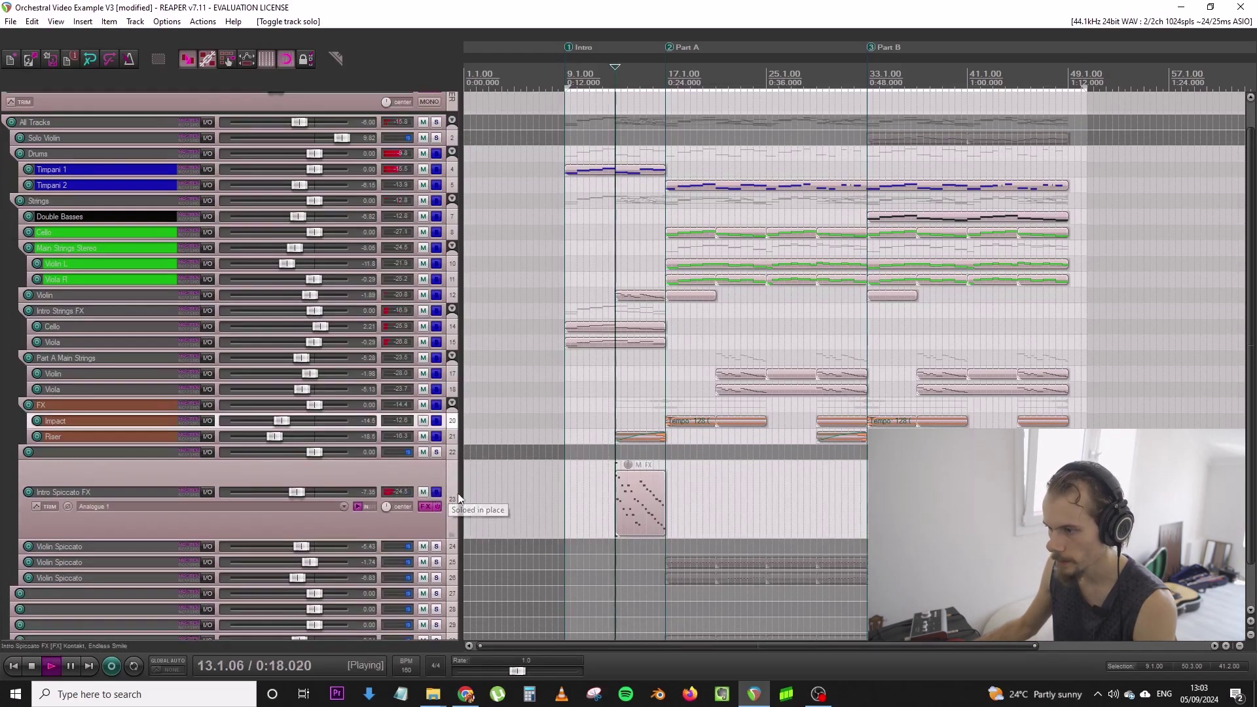
key("space")
Move the Intro Spiccato FX track up between the Violin track and the Intro Strings FX folder
left_click(450, 490)
left_click_drag(455, 480, 451, 305)
scroll(433, 306, "up", 5)
scroll(433, 307, "up", 1)
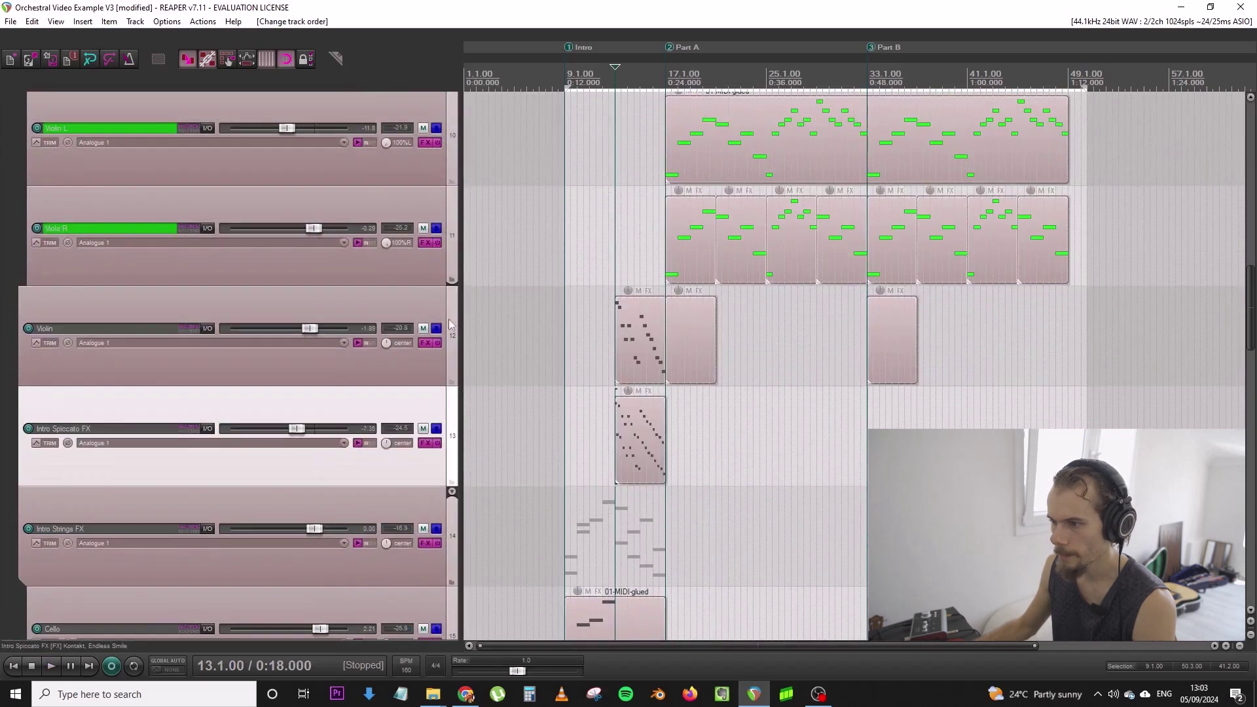
Insert an empty track between Viola R and Violin, and check the Violin track's effects chain
left_click(396, 273)
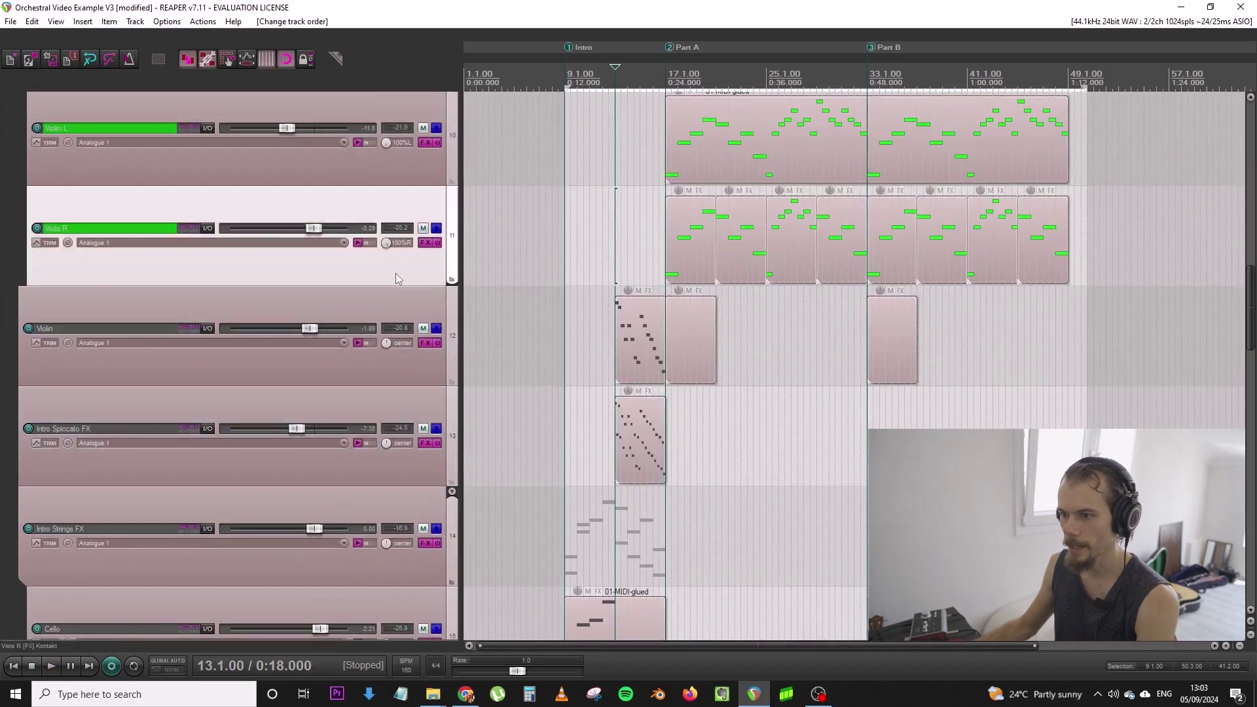
key("ctrl+t")
left_click(426, 444)
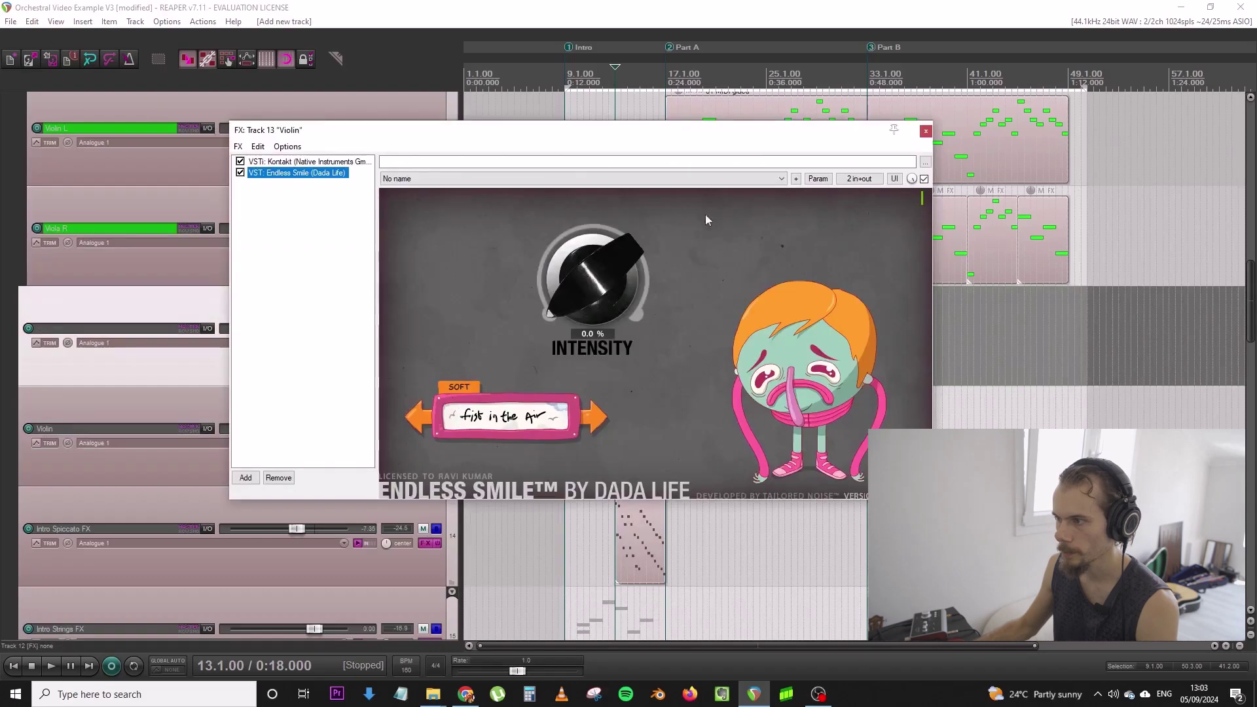
key("Escape")
Clear all solos, solo only the Violin track, play it from bar 13 and inspect its effects chain
key("ctrl+a")
left_click(437, 429)
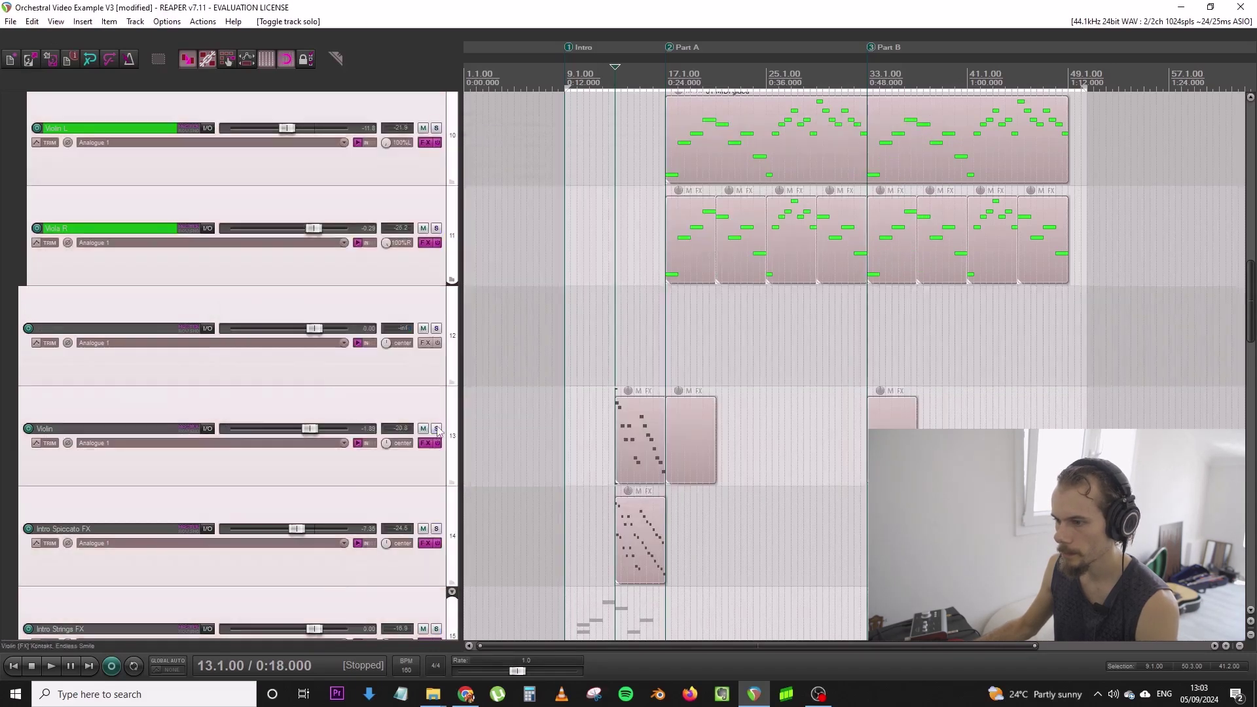
left_click(438, 409)
left_click(436, 429)
left_click(614, 367)
key("space")
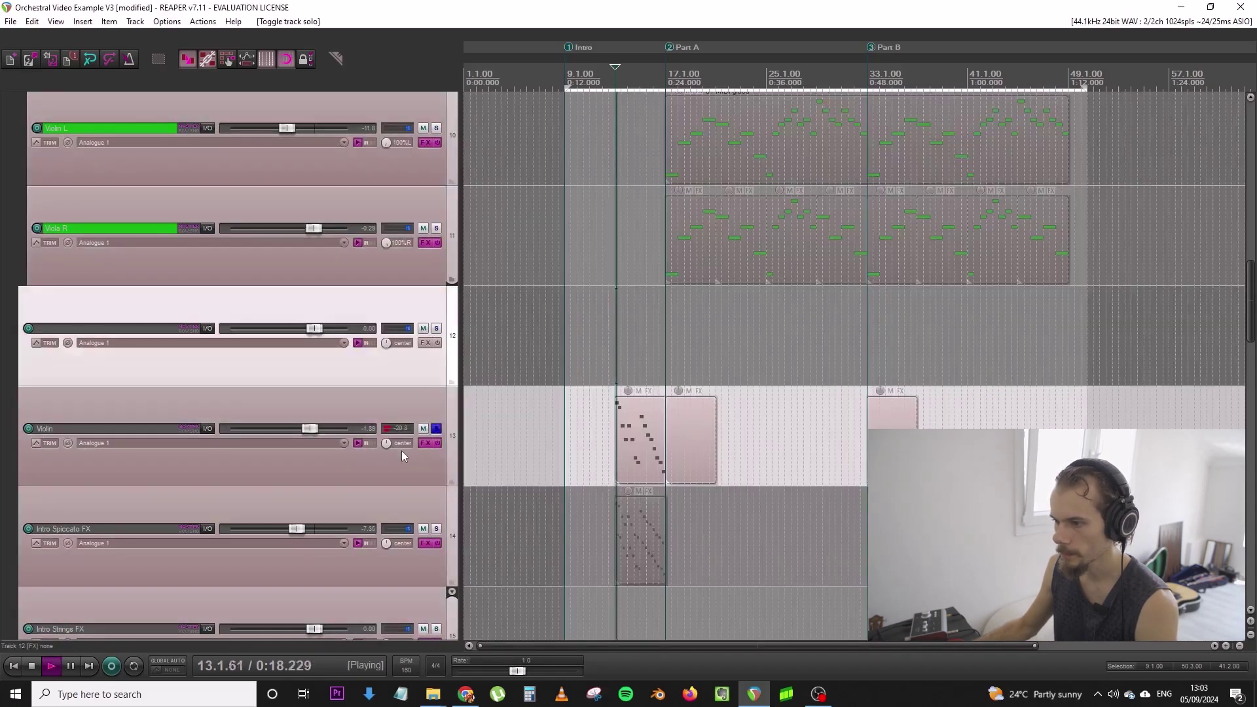
left_click(426, 443)
key("space")
key("Escape")
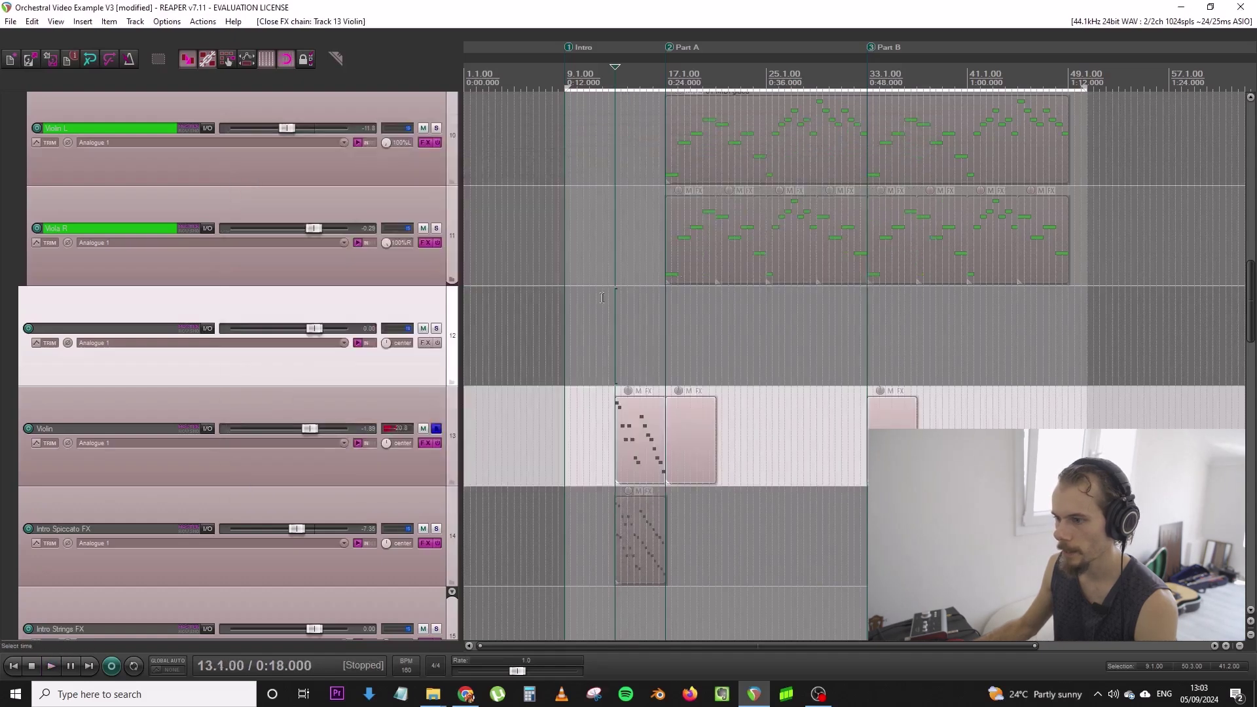
Duplicate the Violin track directly below the original
left_click(424, 343)
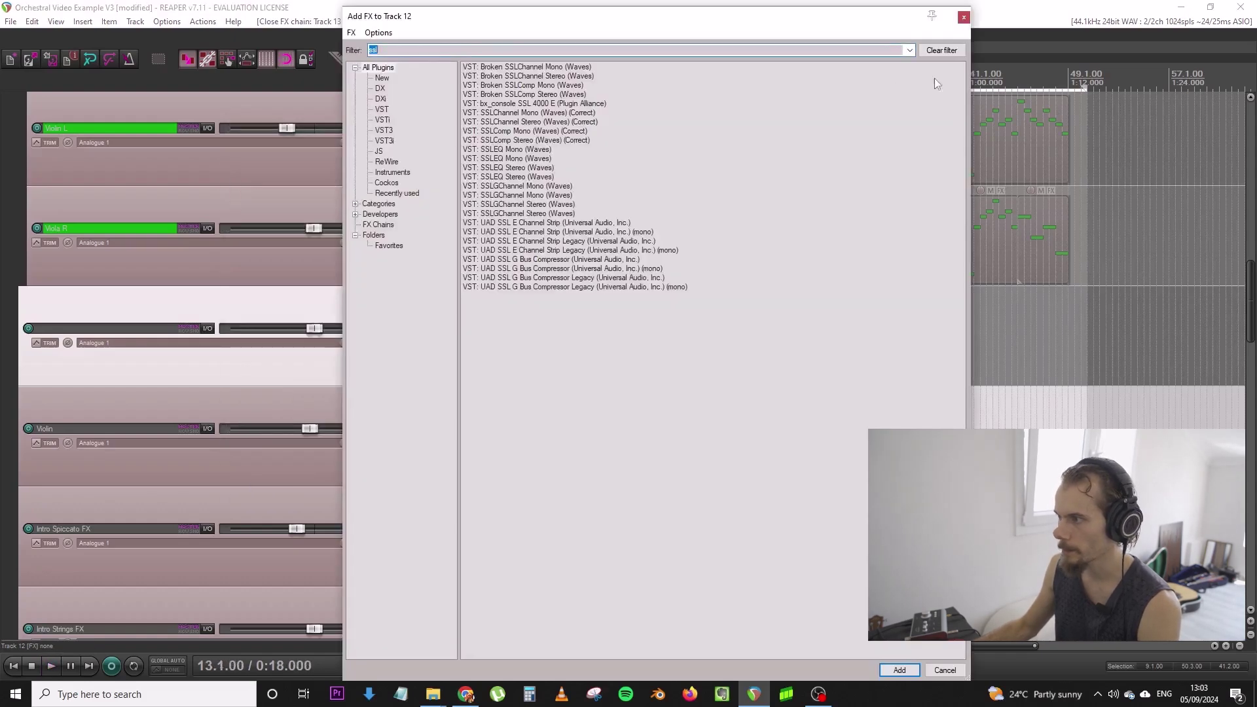
left_click(964, 15)
left_click(352, 401)
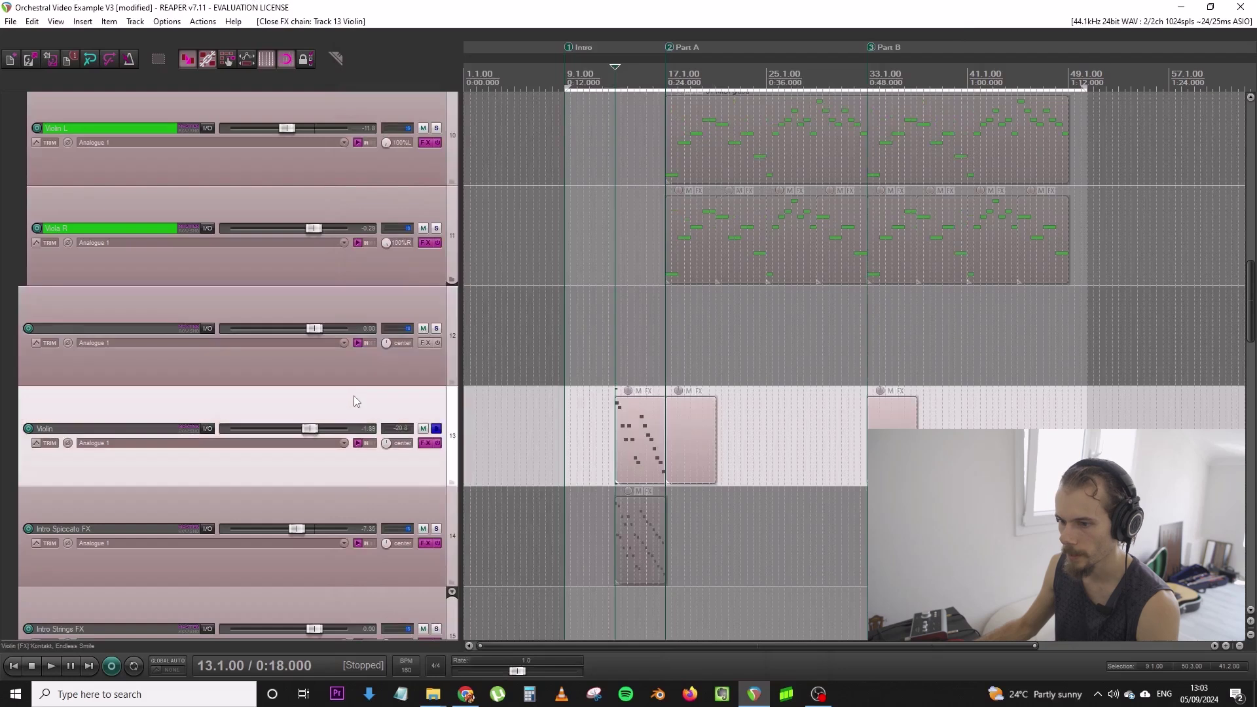
scroll(357, 396, "down", 3)
right_click(404, 319)
left_click(451, 380)
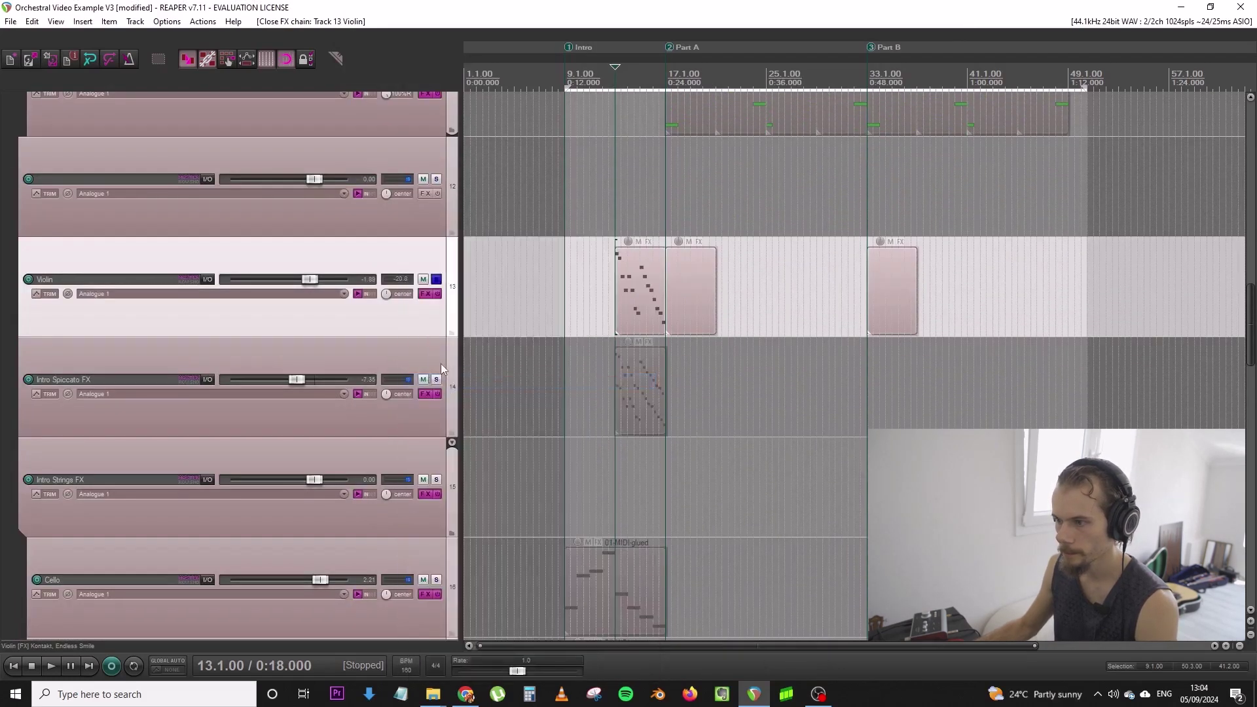
Delete the items on the duplicate Violin track and move the bar 13 item from the original track onto it
left_click_drag(630, 402, 874, 386)
key("Delete")
left_click_drag(654, 304, 655, 347)
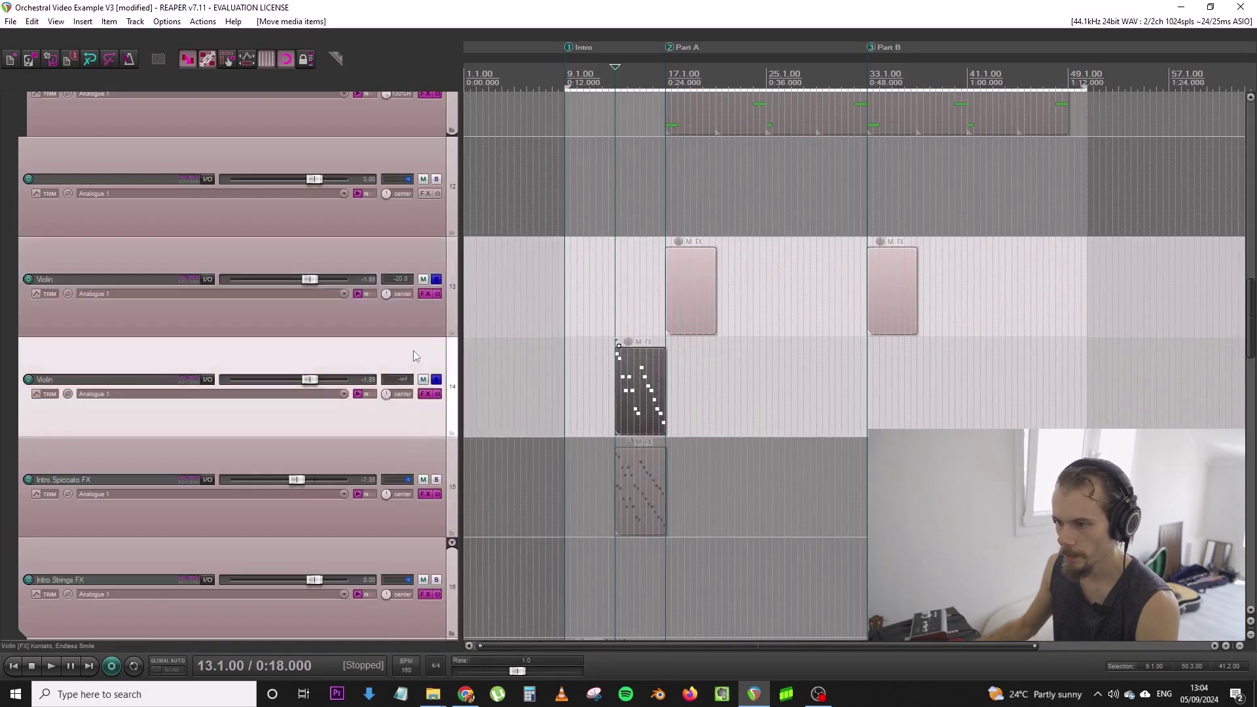
Solo Intro Spiccato FX, nest it and the duplicate Violin inside the original Violin track, and delete the parent's remaining items
left_click(436, 479)
left_click_drag(453, 421, 443, 308)
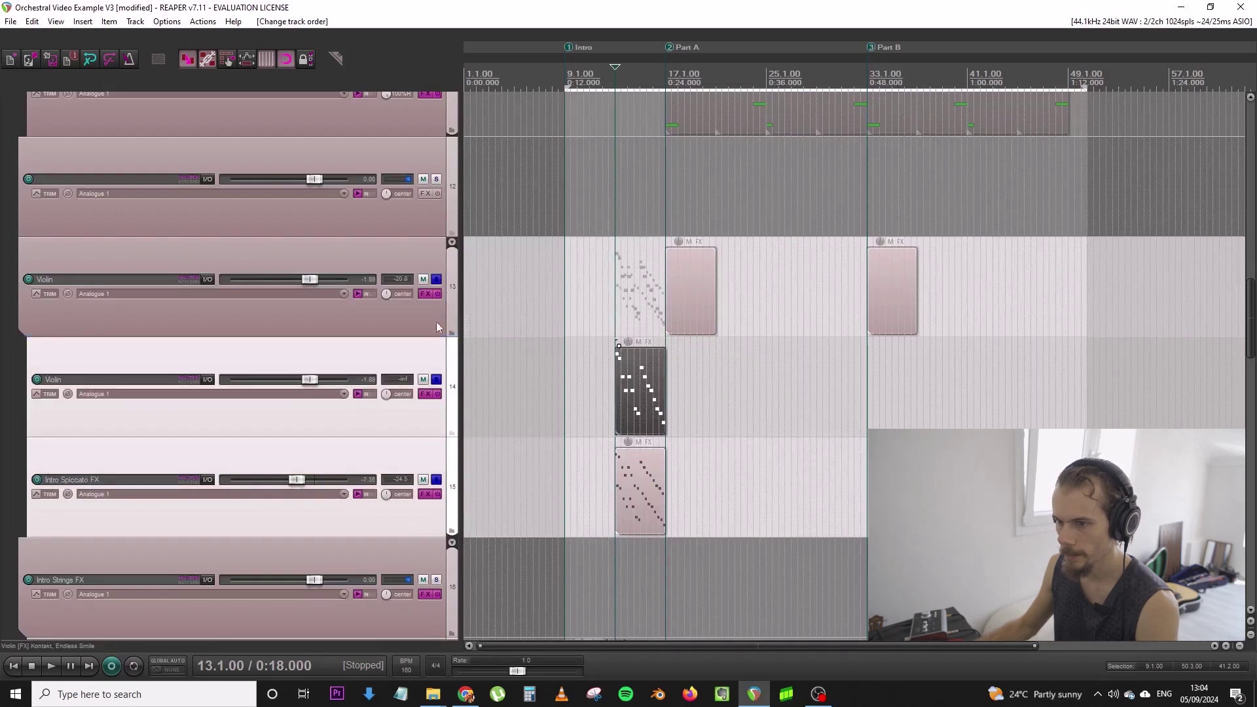
left_click(351, 321)
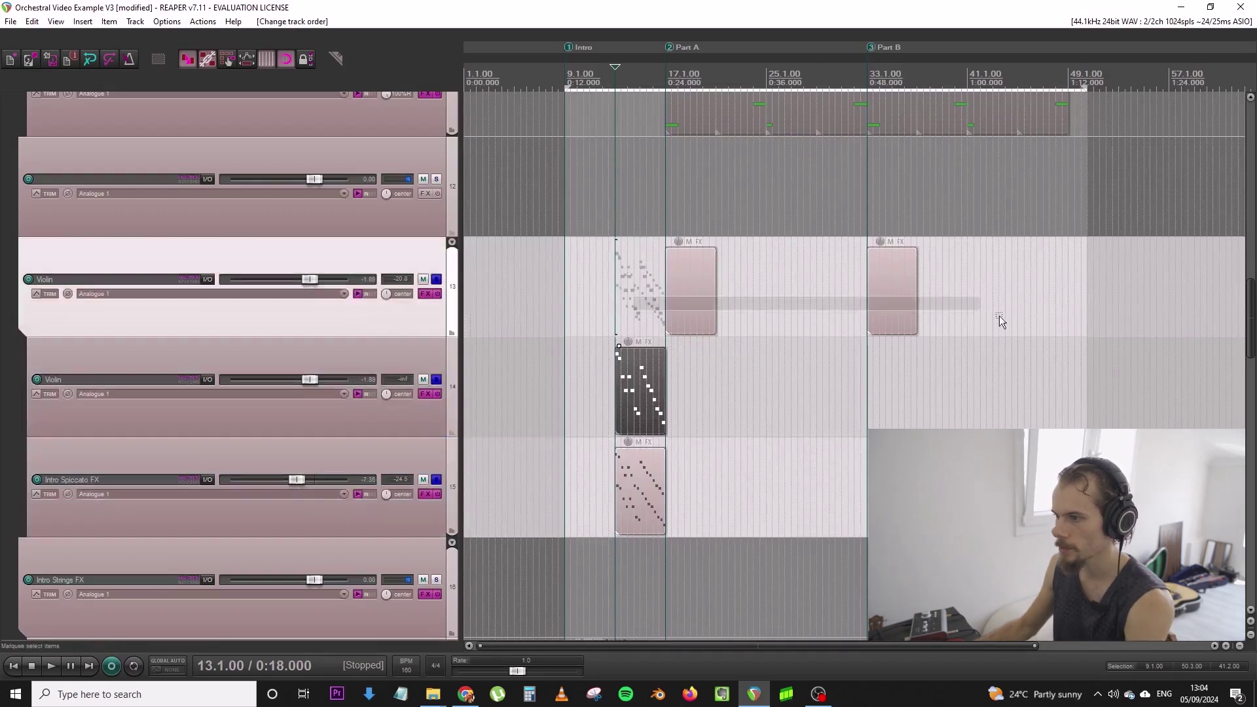
key("Delete")
Remove the Kontakt instrument from the Violin folder's effects chain, keeping only Endless Smile
left_click(424, 294)
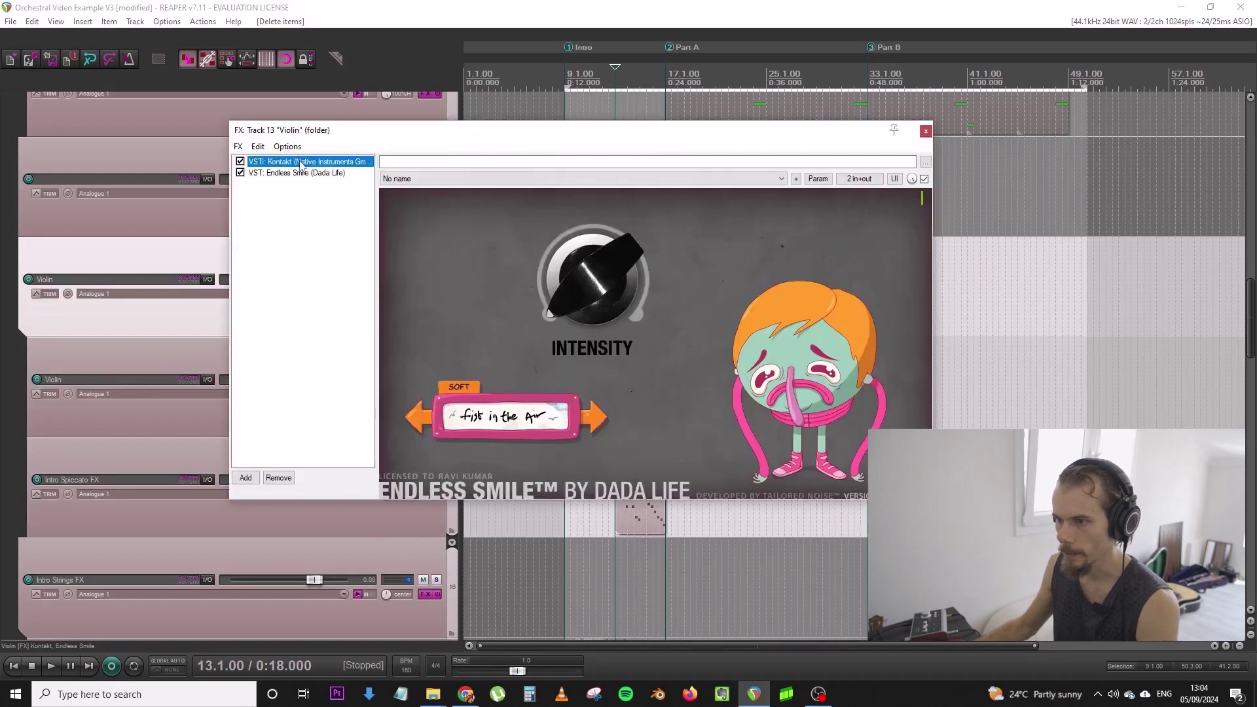
left_click(301, 164)
key("Delete")
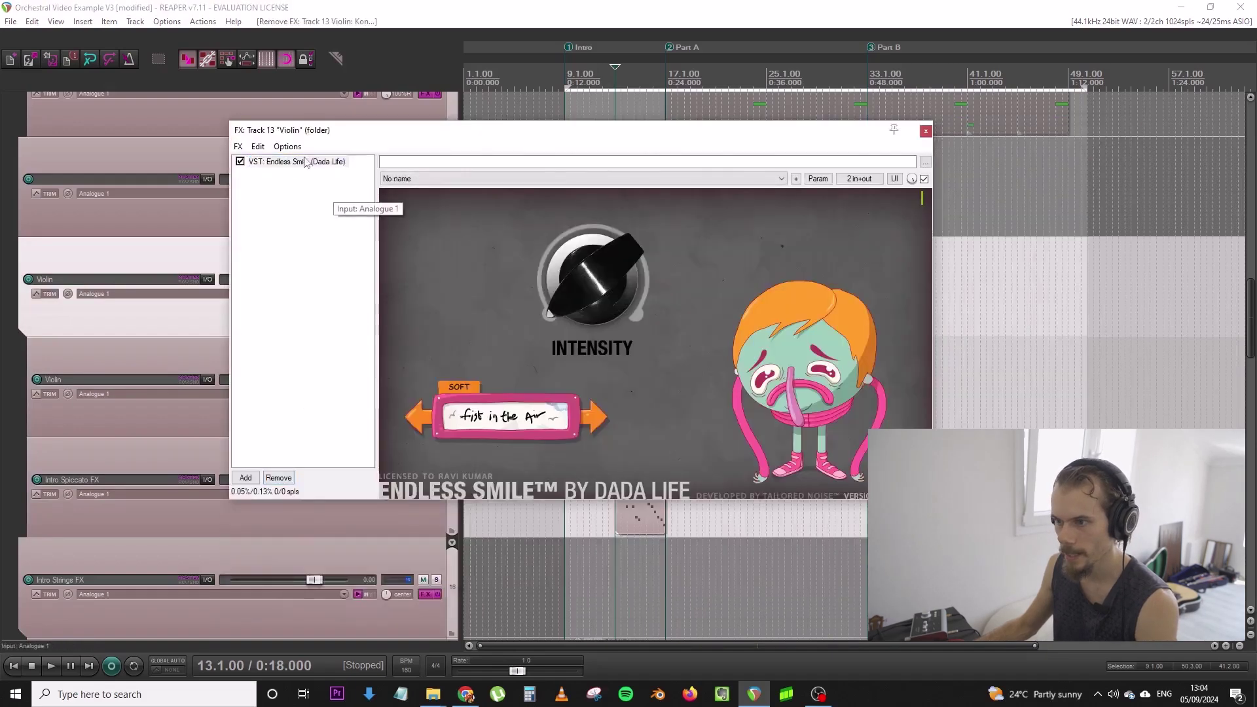
key("Escape")
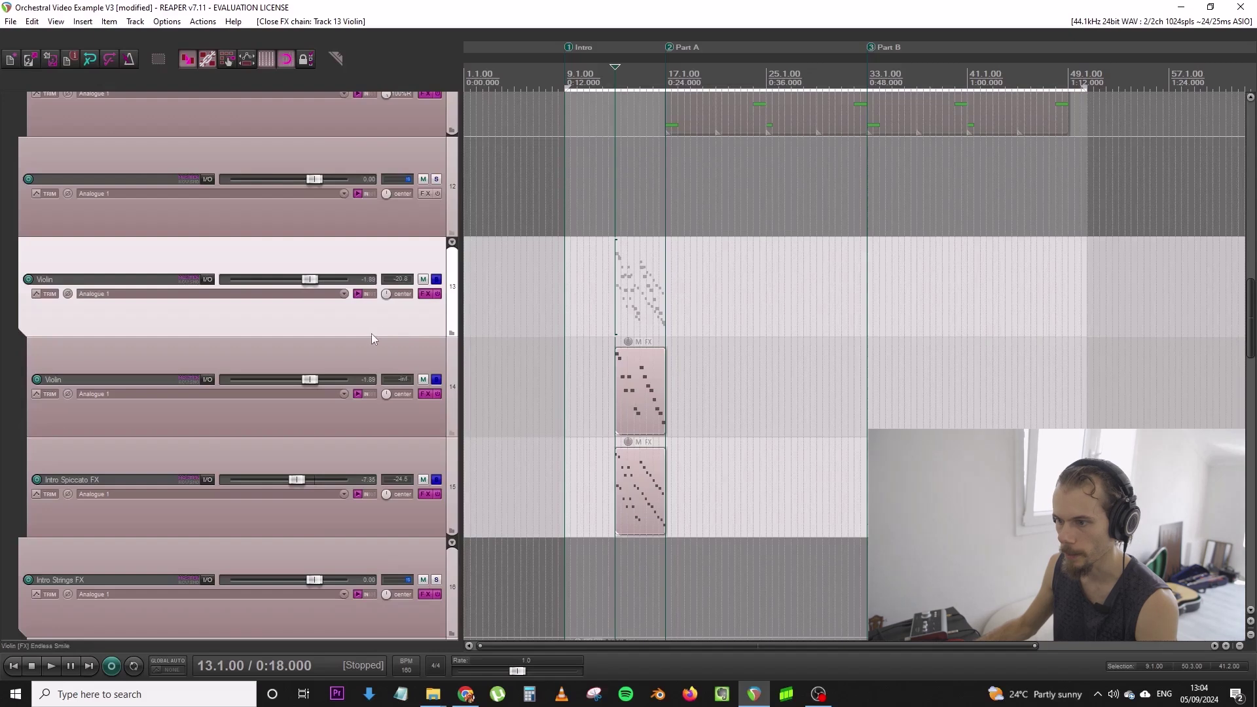
Audition the soloed Violin folder and its two child tracks from bar 13
left_click(378, 415)
left_click(390, 461, "ctrl")
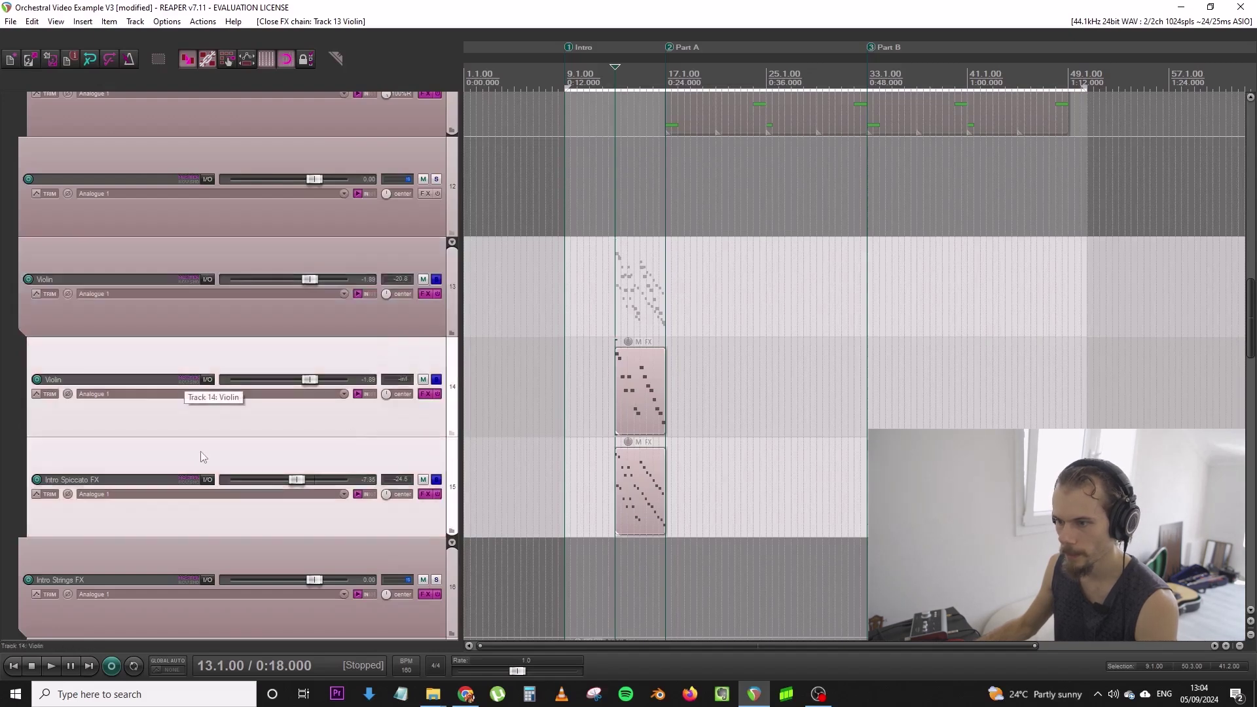
left_click(616, 318)
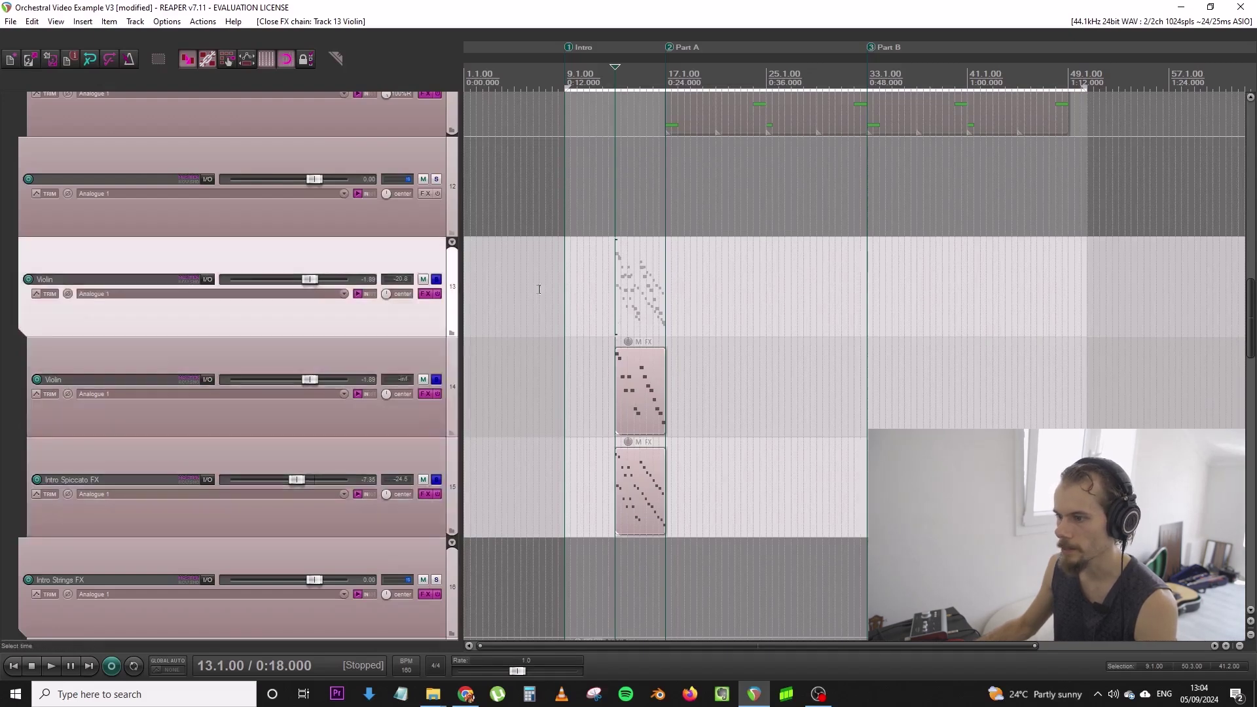
key("space")
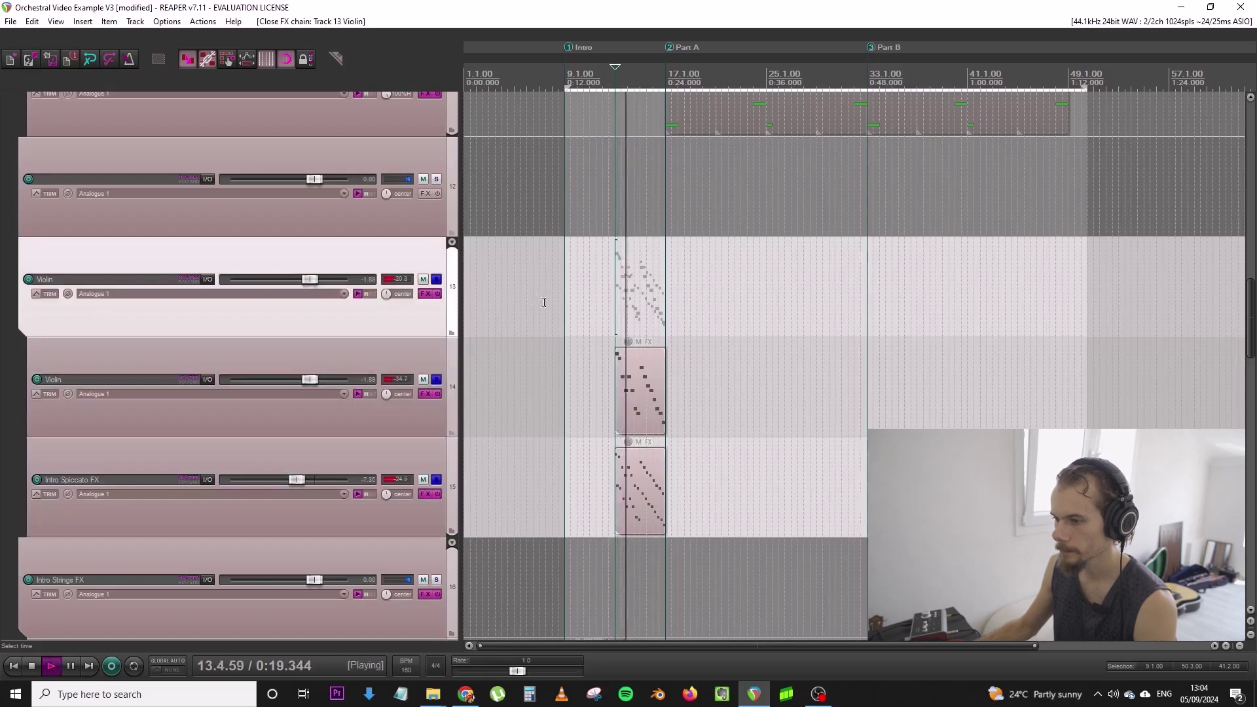
scroll(567, 308, "down", 2)
scroll(564, 308, "down", 2)
key("space")
Save the project and rename the Violin folder track as Endless Smile
key("ctrl+s")
double_click(123, 330)
type("Endless S")
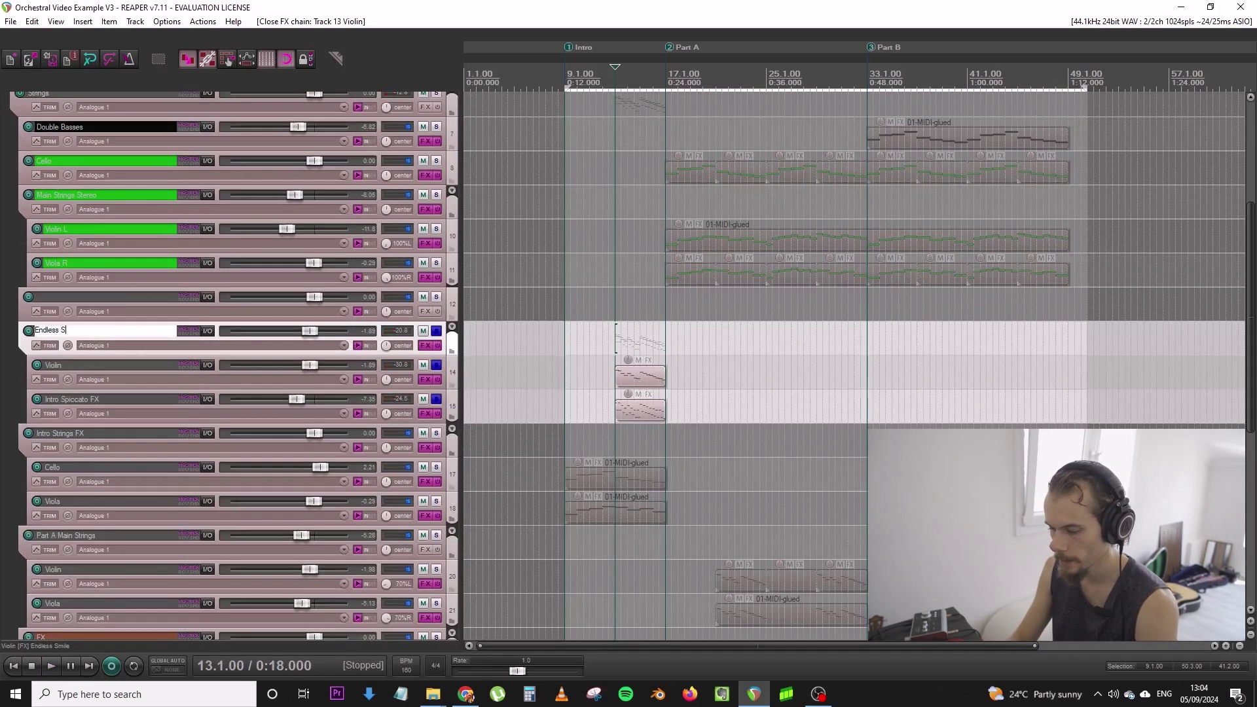
type("mile")
key("Return")
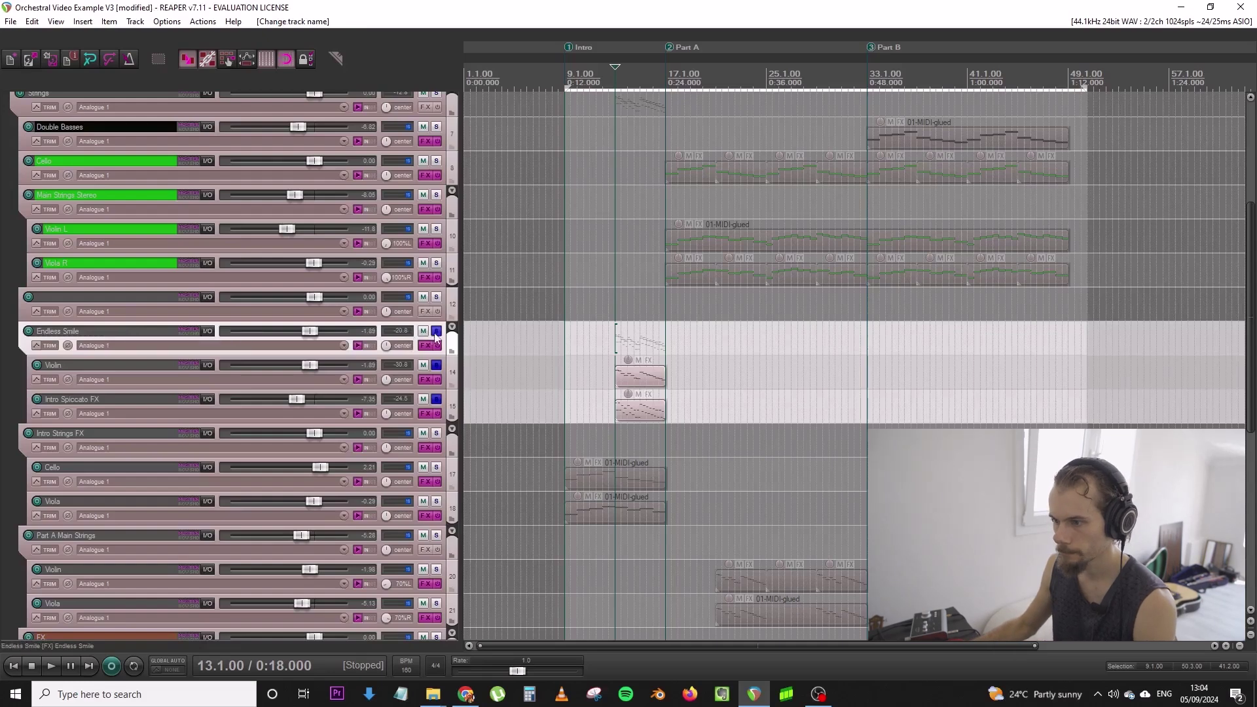
Clear the current solos, then solo all tracks from Drums through the FX folder with the edit cursor at bar 9
left_click_drag(436, 336, 438, 396)
scroll(438, 394, "down", 2)
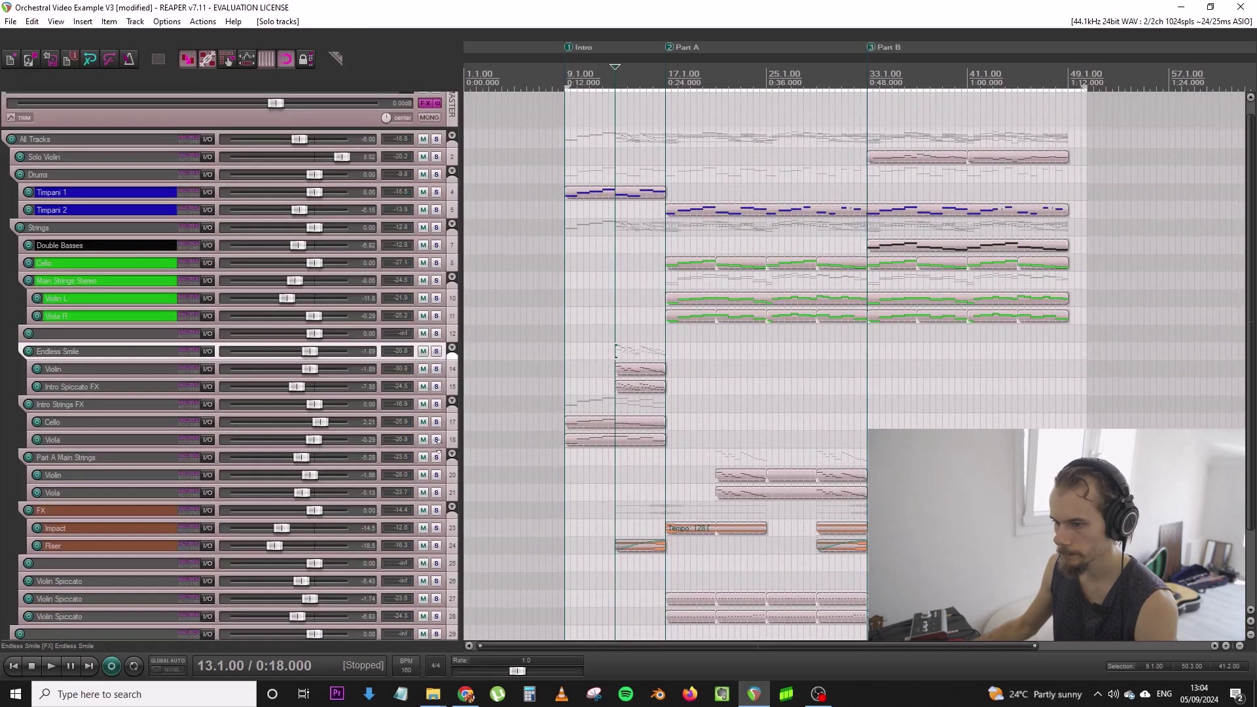
left_click_drag(436, 492, 433, 181)
scroll(579, 372, "down", 1)
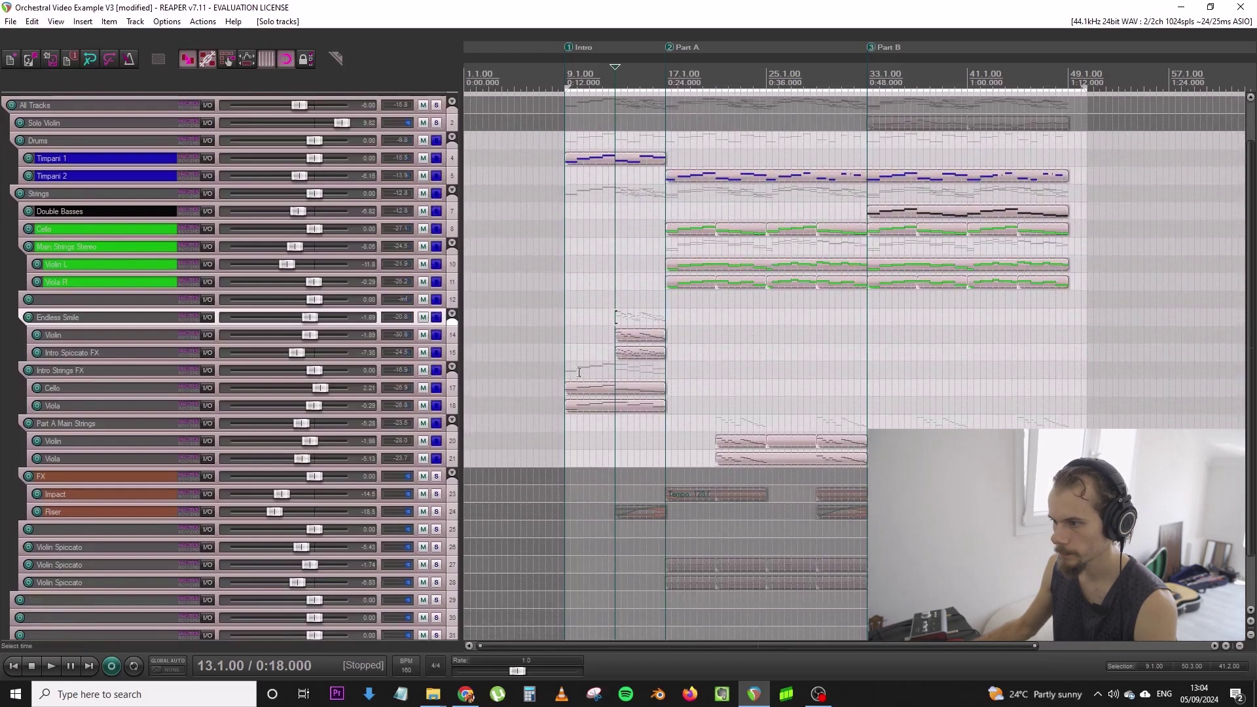
left_click(566, 361)
scroll(566, 360, "down", 3)
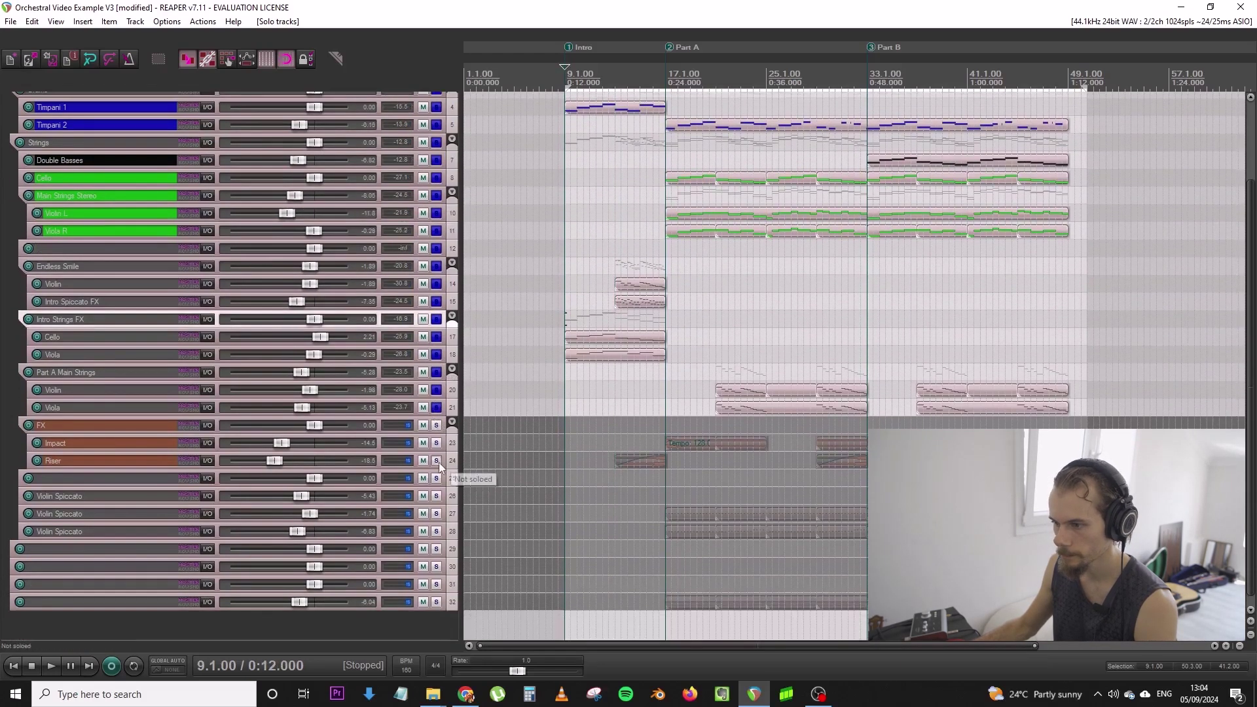
left_click(438, 425)
Play the soloed mix from the Intro into Part A and review the track levels
key("space")
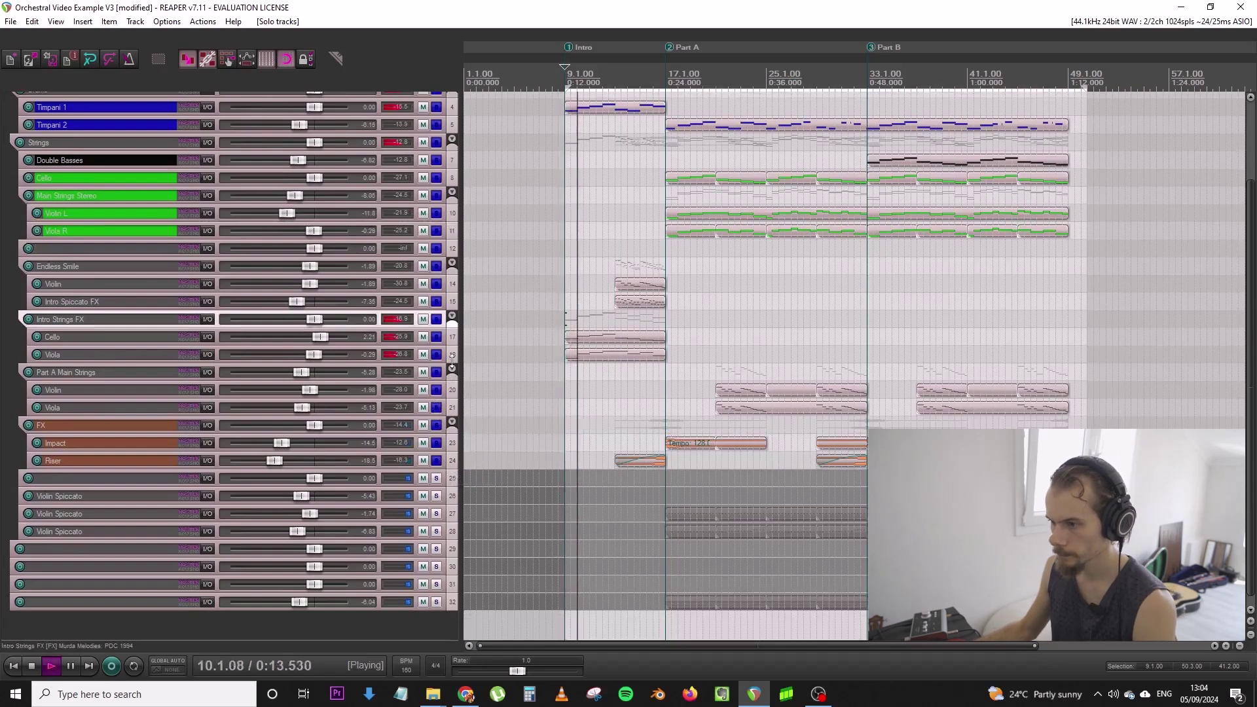
scroll(451, 356, "up", 3)
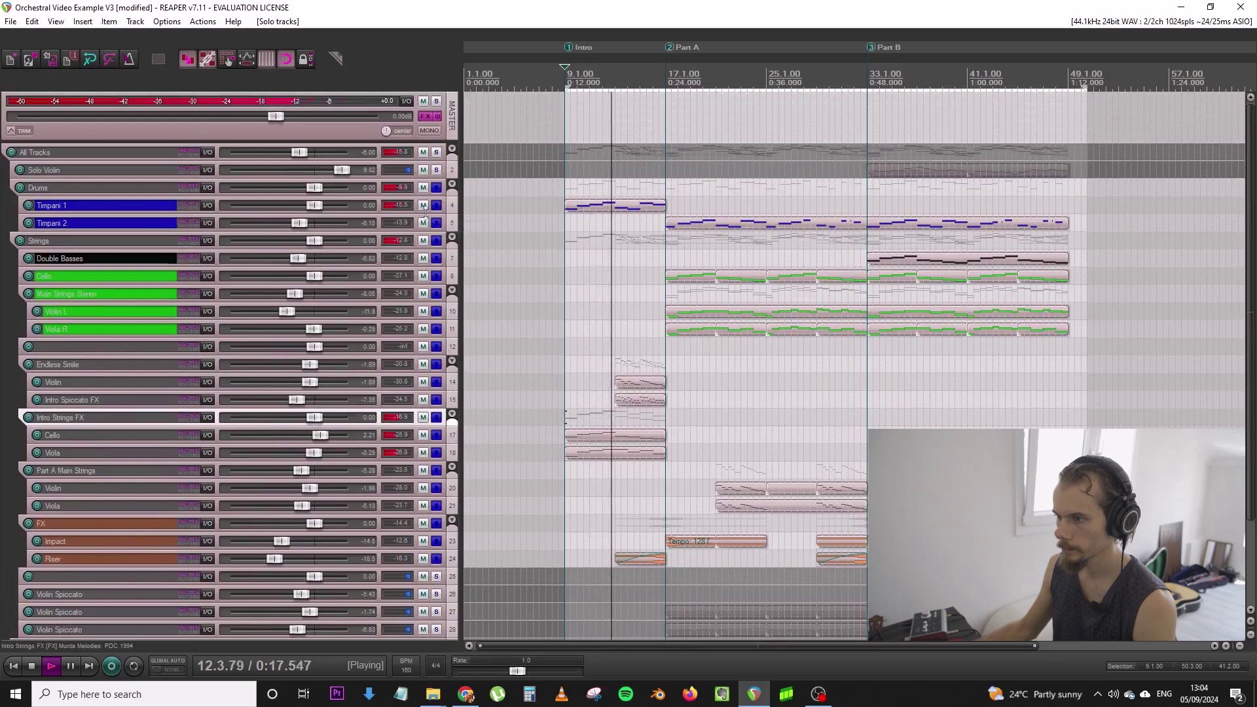
double_click(452, 206)
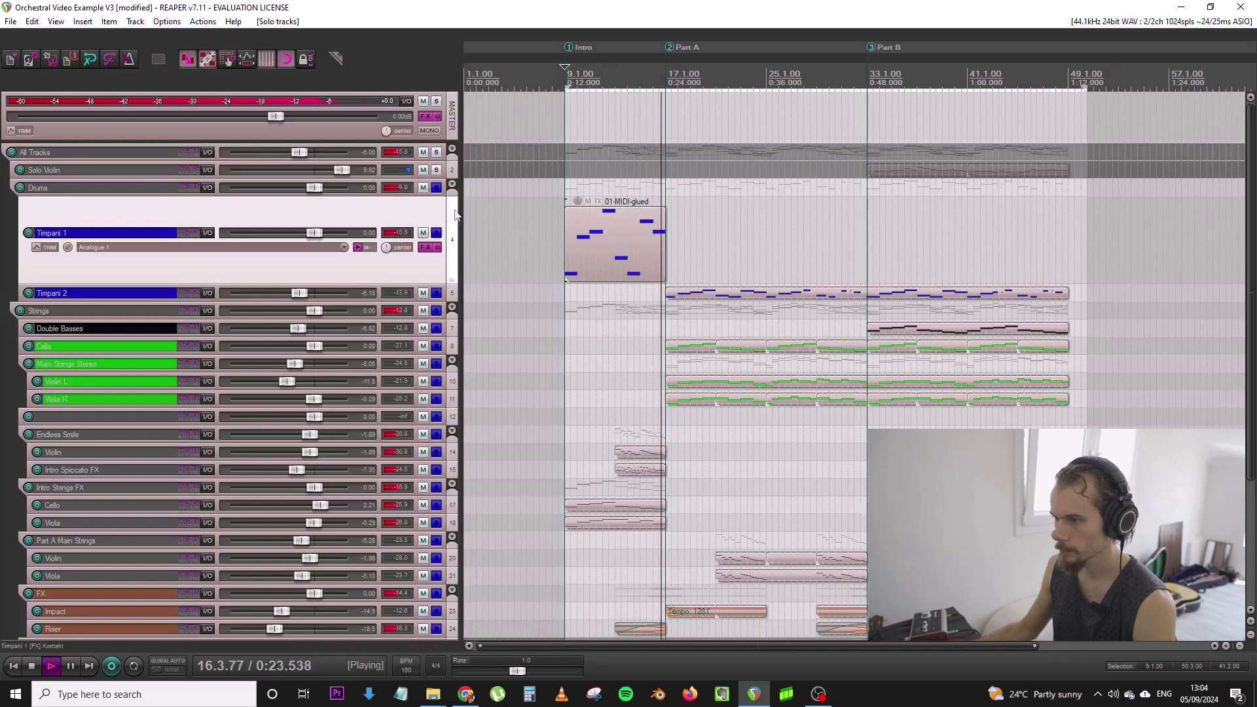
scroll(456, 214, "down", 3)
scroll(455, 214, "down", 3)
scroll(456, 214, "up", 4)
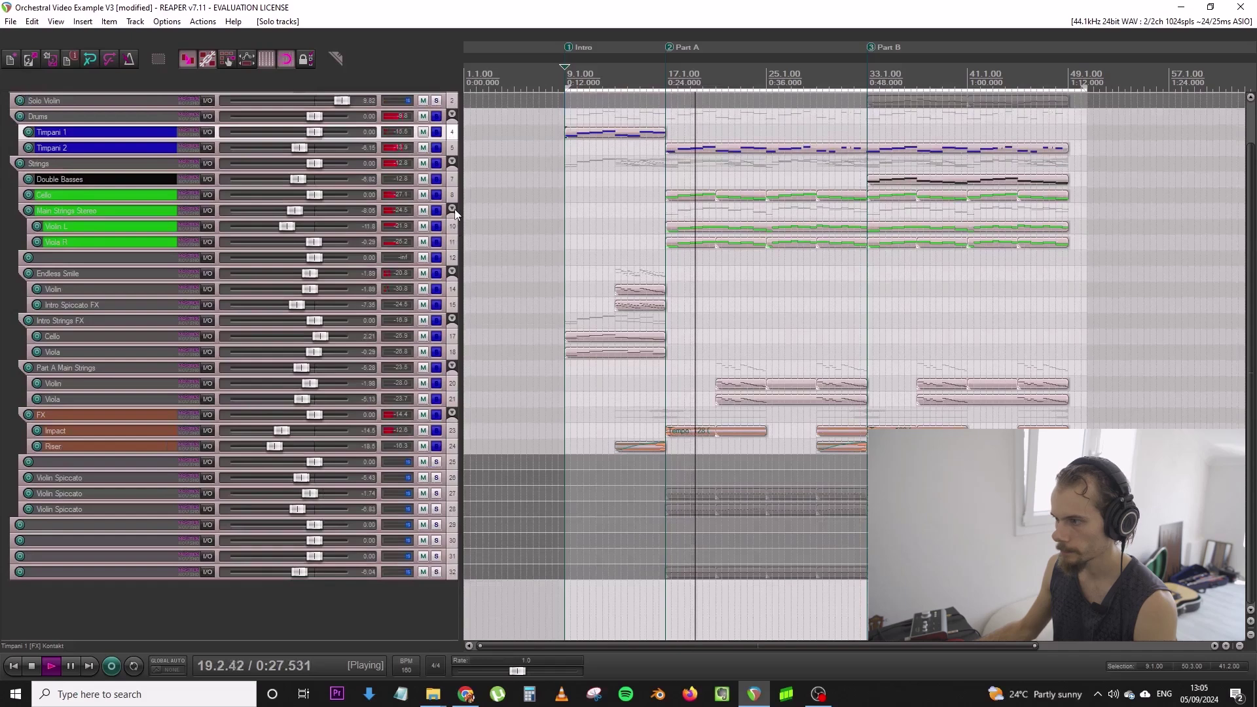
scroll(454, 215, "up", 2)
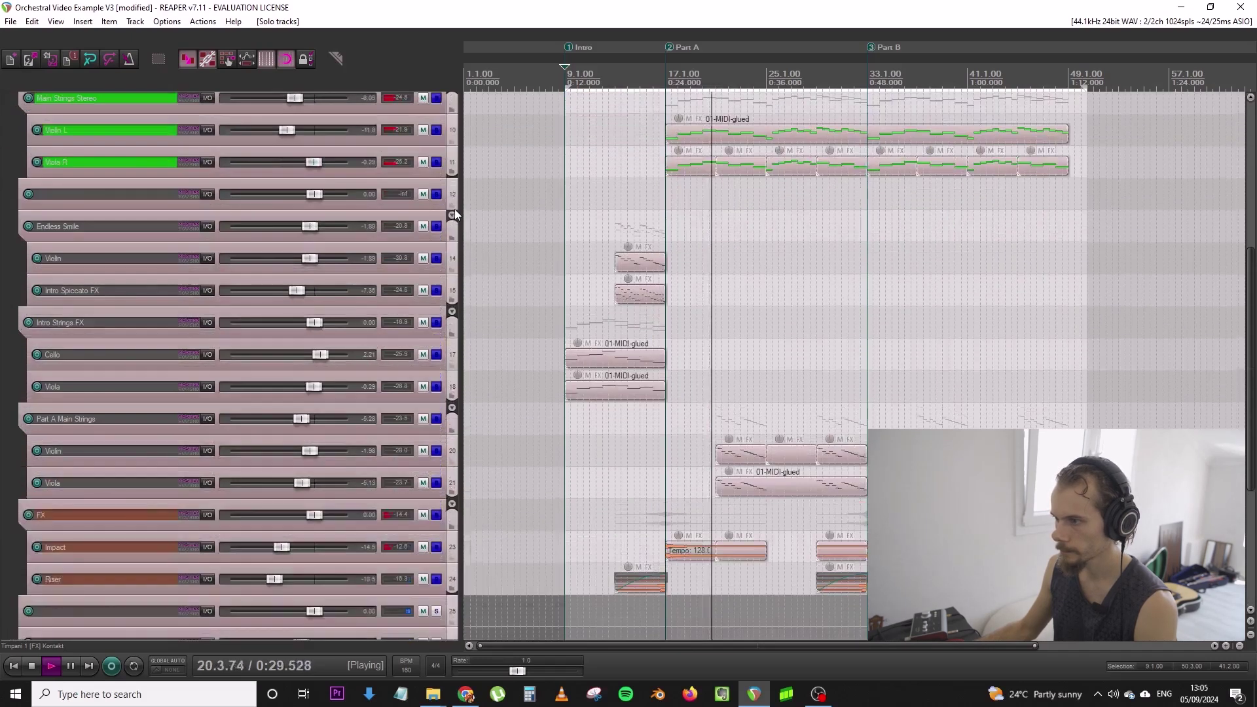
scroll(455, 215, "up", 3)
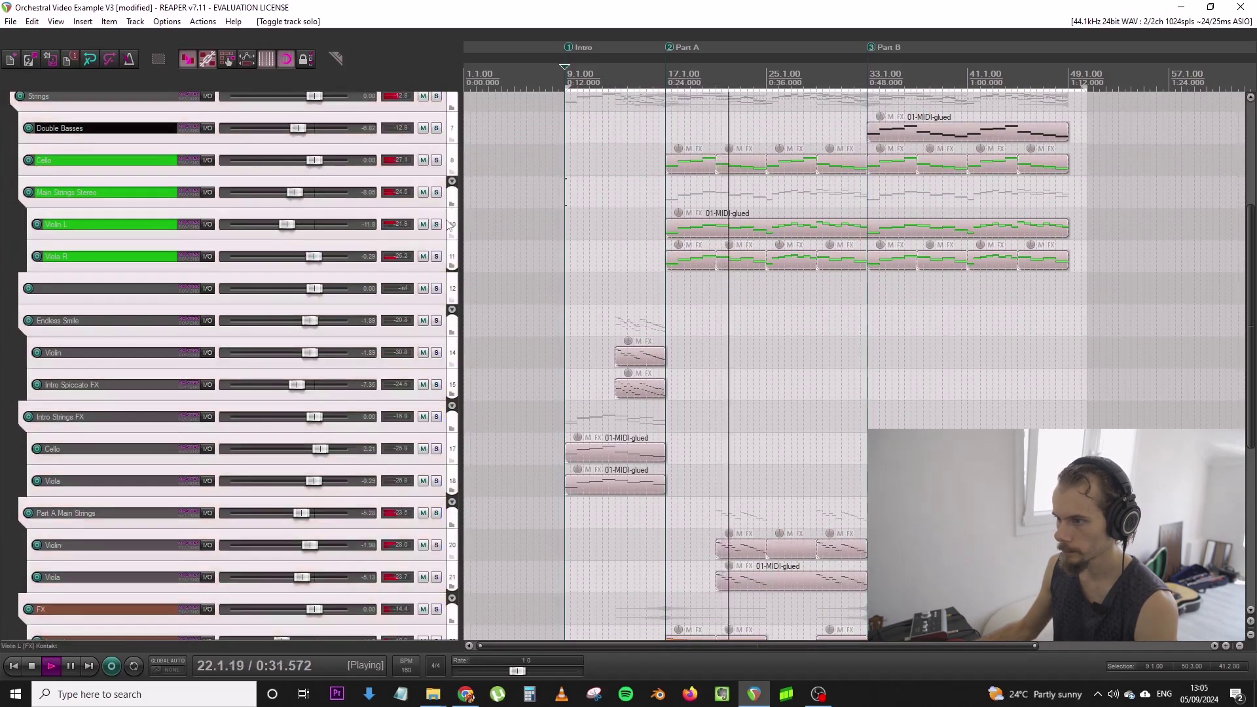
key("space")
Solo Main Strings Stereo, play it from bar 17 and lower its volume to -11.7 dB
left_click(436, 192)
left_click(665, 194)
key("space")
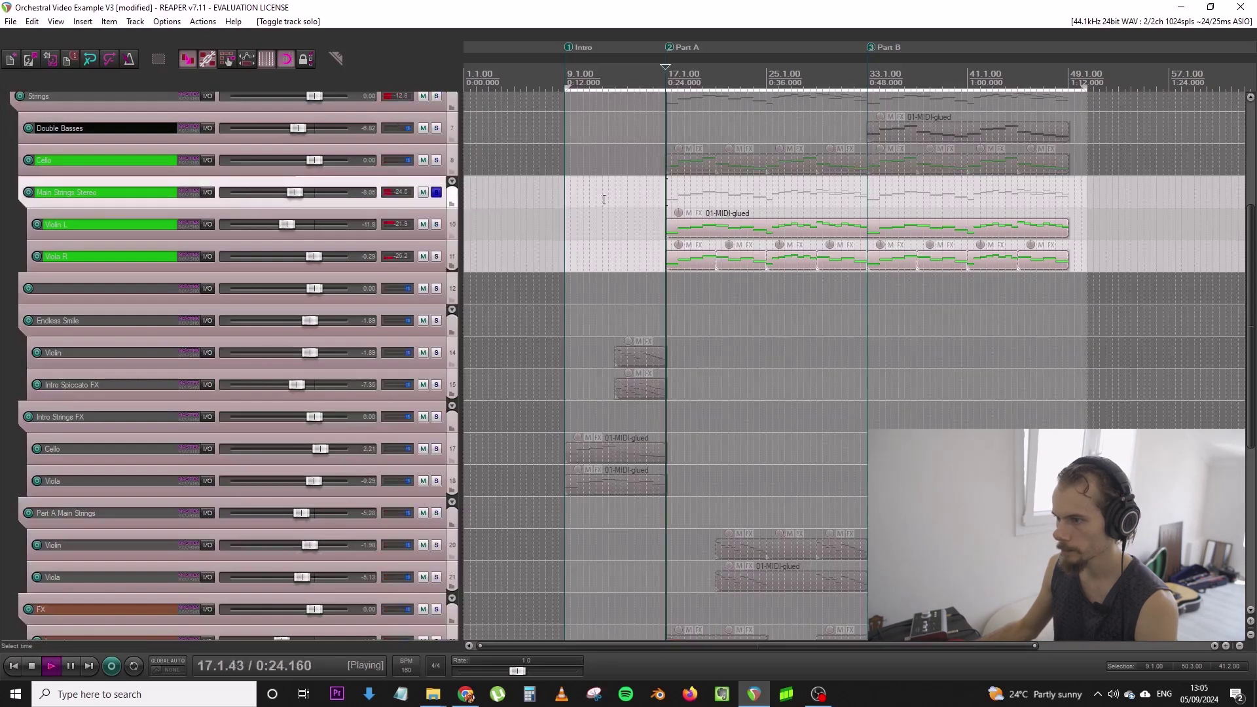
scroll(300, 197, "down", 1)
scroll(300, 196, "down", 5)
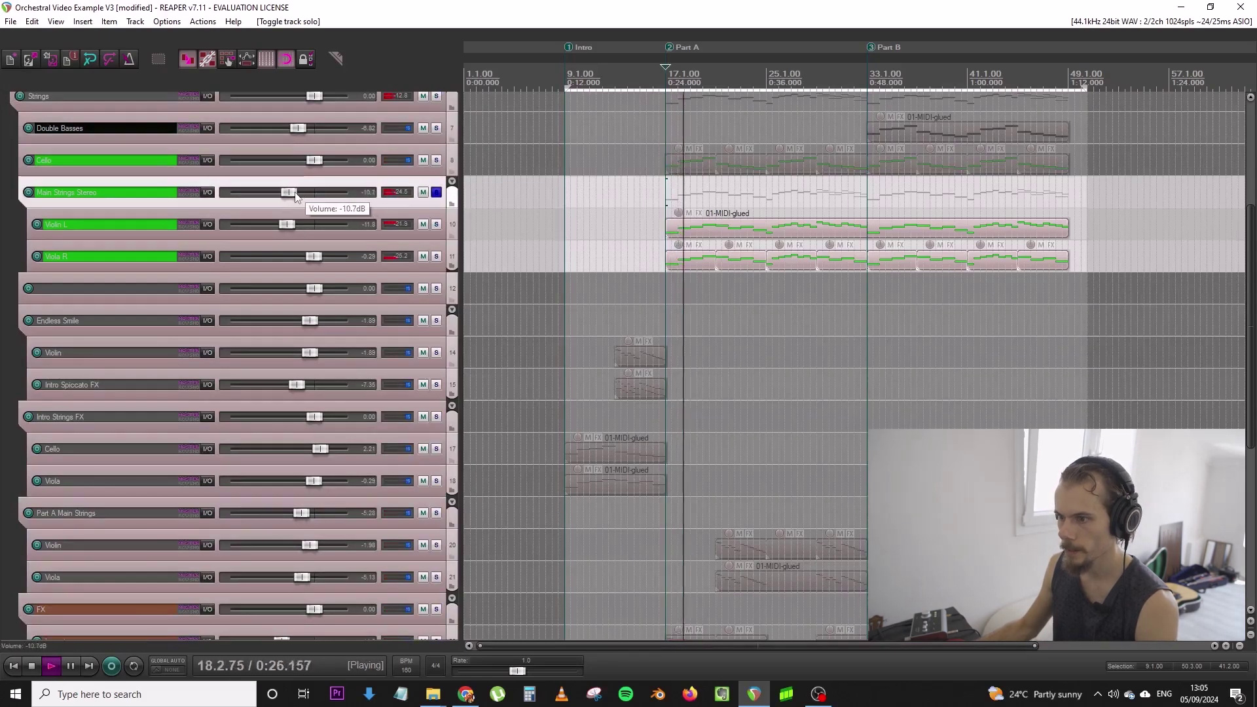
key("space")
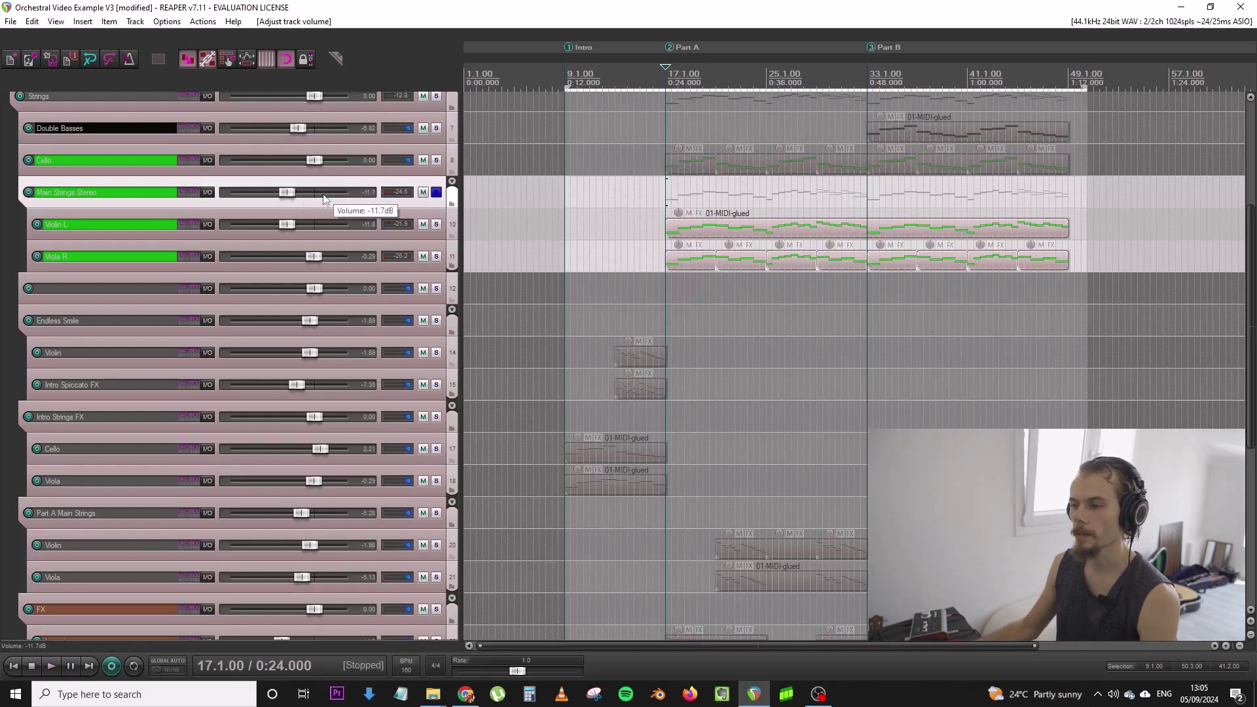
Unsolo Main Strings Stereo, audition it in the full mix from bar 17 and set its volume to -10.7 dB
left_click(436, 192)
scroll(440, 198, "down", 3)
key("space")
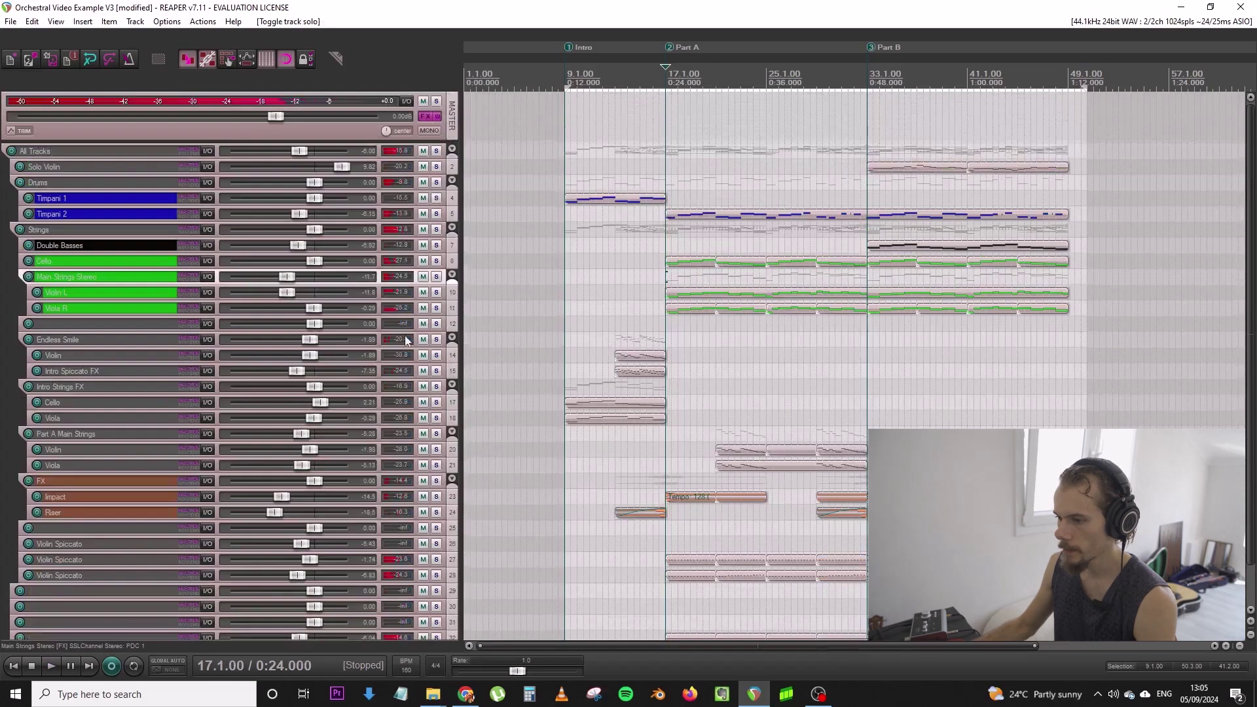
scroll(407, 339, "up", 3)
scroll(423, 333, "down", 3)
scroll(429, 314, "down", 3)
scroll(432, 307, "up", 2)
scroll(432, 308, "up", 2)
Solo all tracks from Drums through Riser plus the two lower Violin Spiccato tracks
left_click_drag(436, 179, 470, 493)
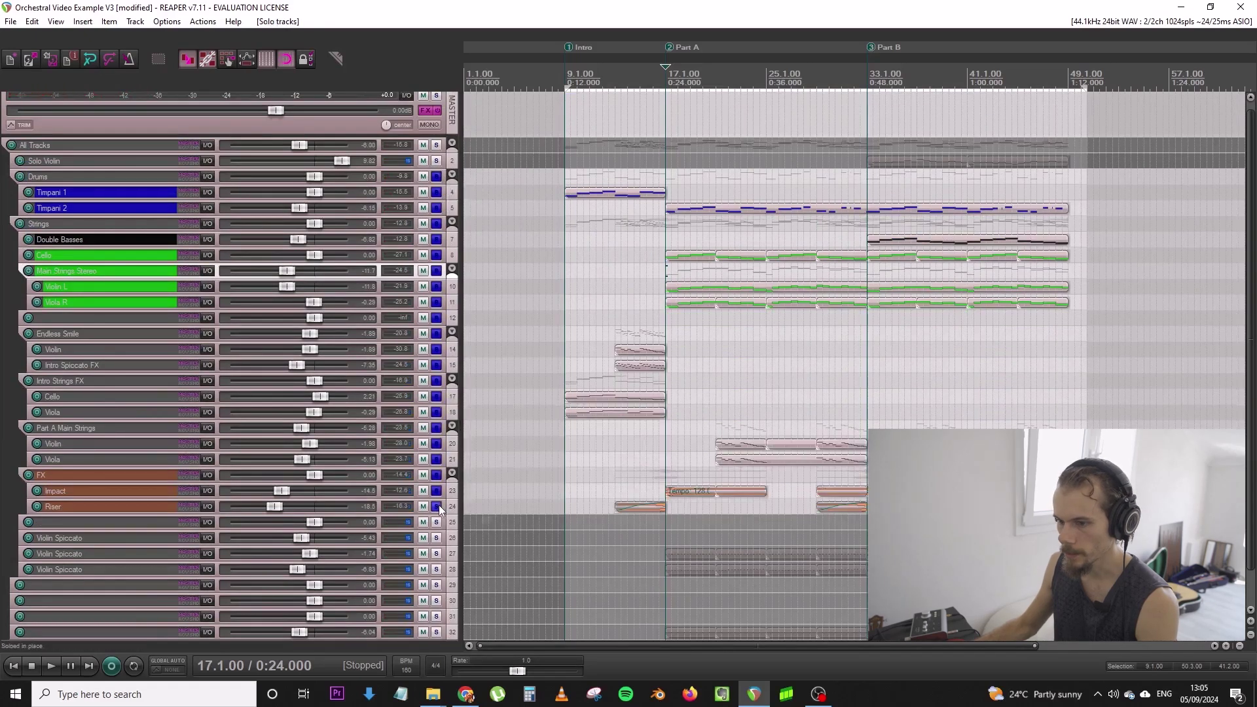
scroll(440, 510, "up", 3)
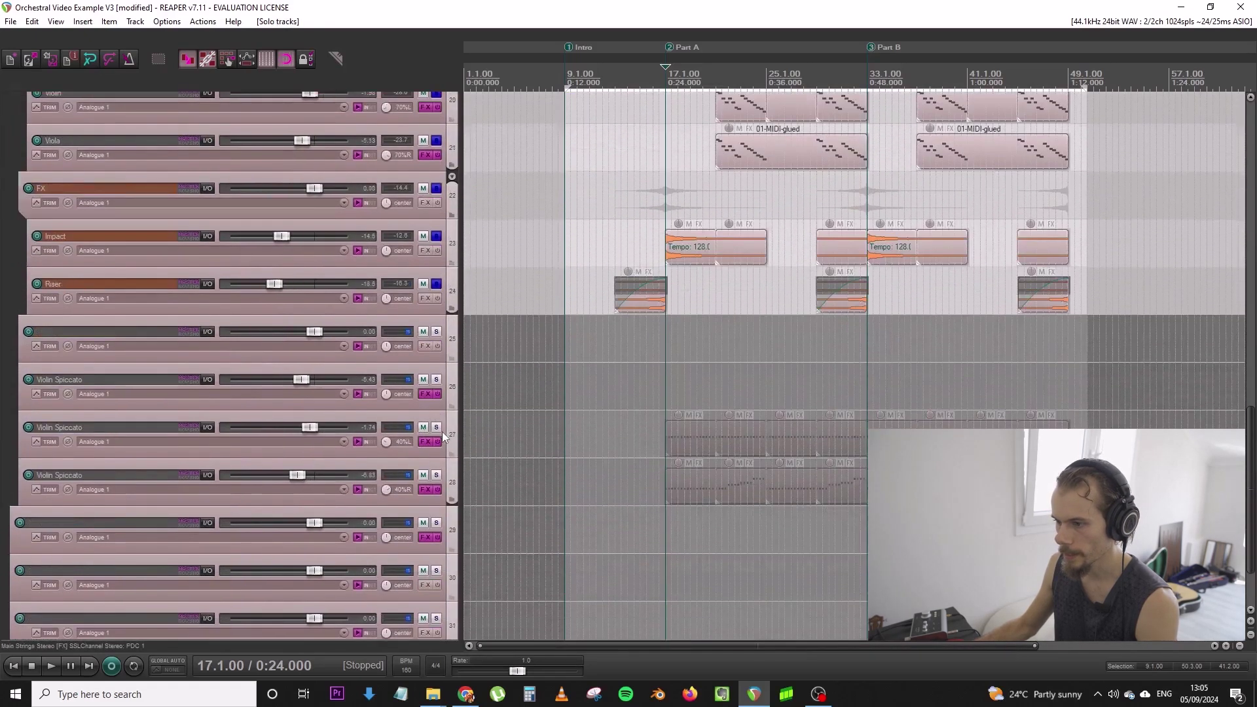
left_click_drag(436, 426, 436, 474)
Insert a track named Main Spiccato above the two soloed Violin Spiccato tracks
left_click(437, 406)
key("ctrl+t")
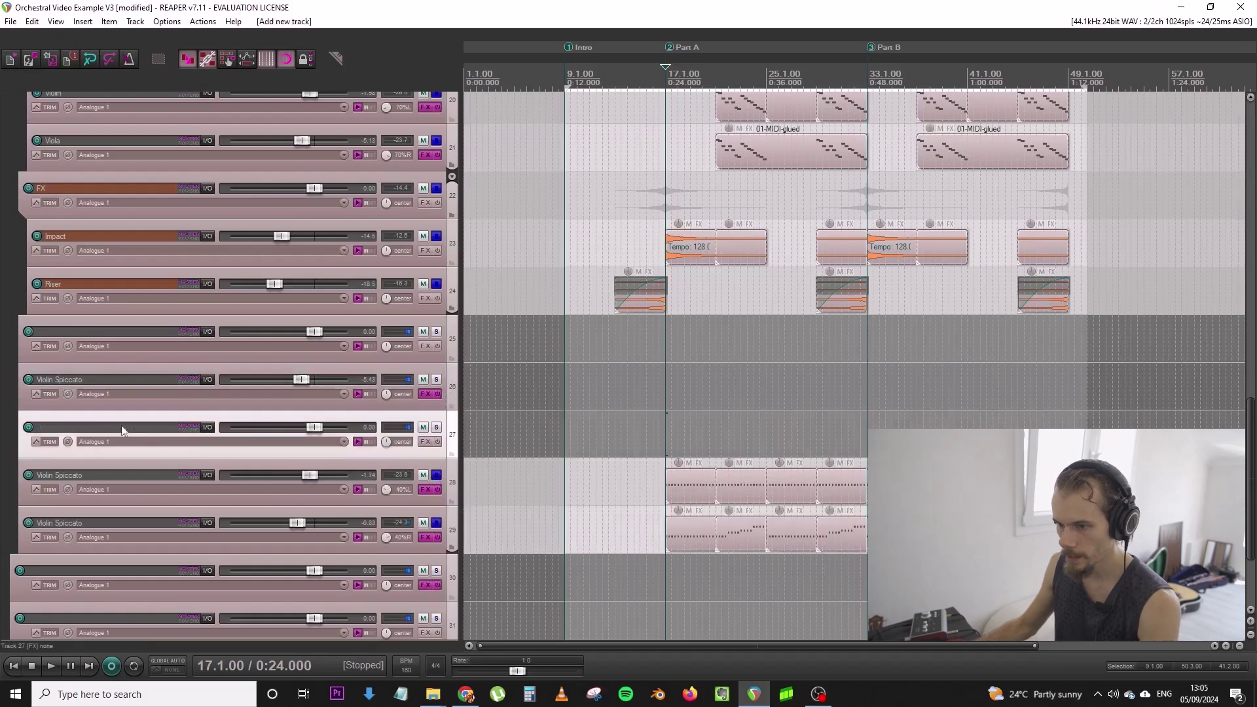
type("Main Spiccato")
key("Return")
Nest the two soloed Violin Spiccato tracks under Main Spiccato and move the folder directly below Riser
left_click(448, 493)
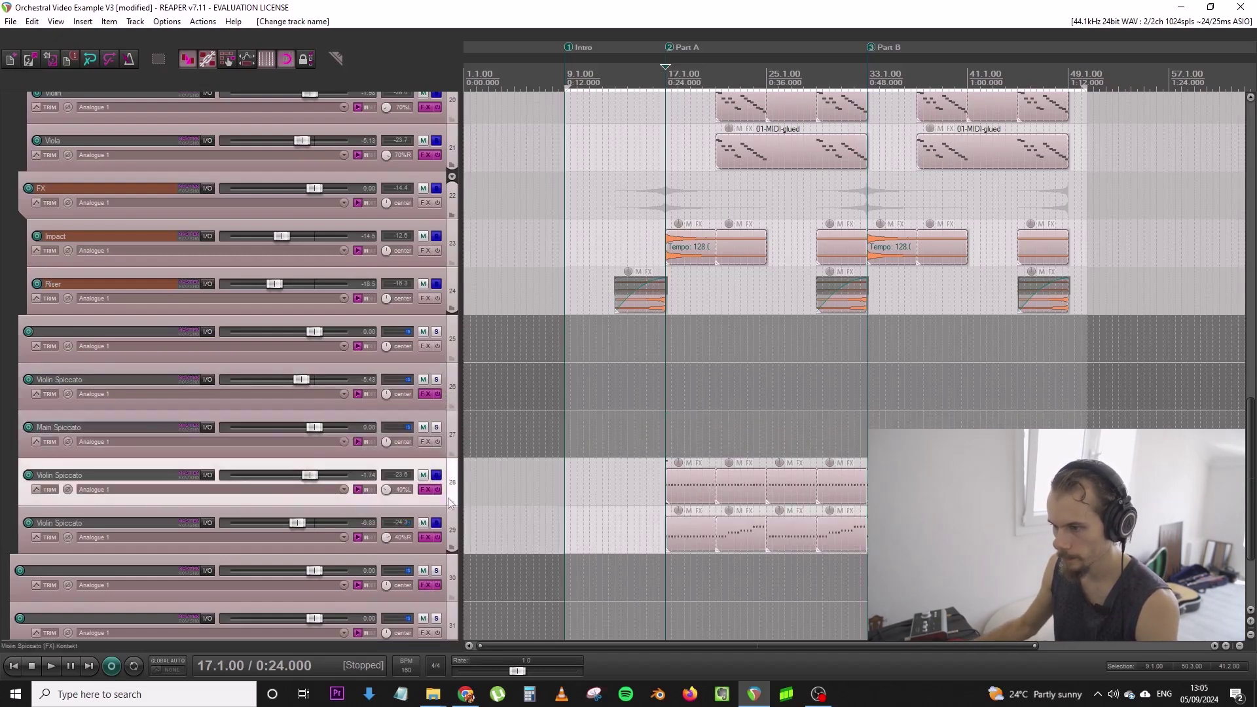
left_click(451, 521, "ctrl")
left_click_drag(454, 458, 423, 325)
Rename the Main Spiccato folder track as Part A Spiccato
double_click(83, 332)
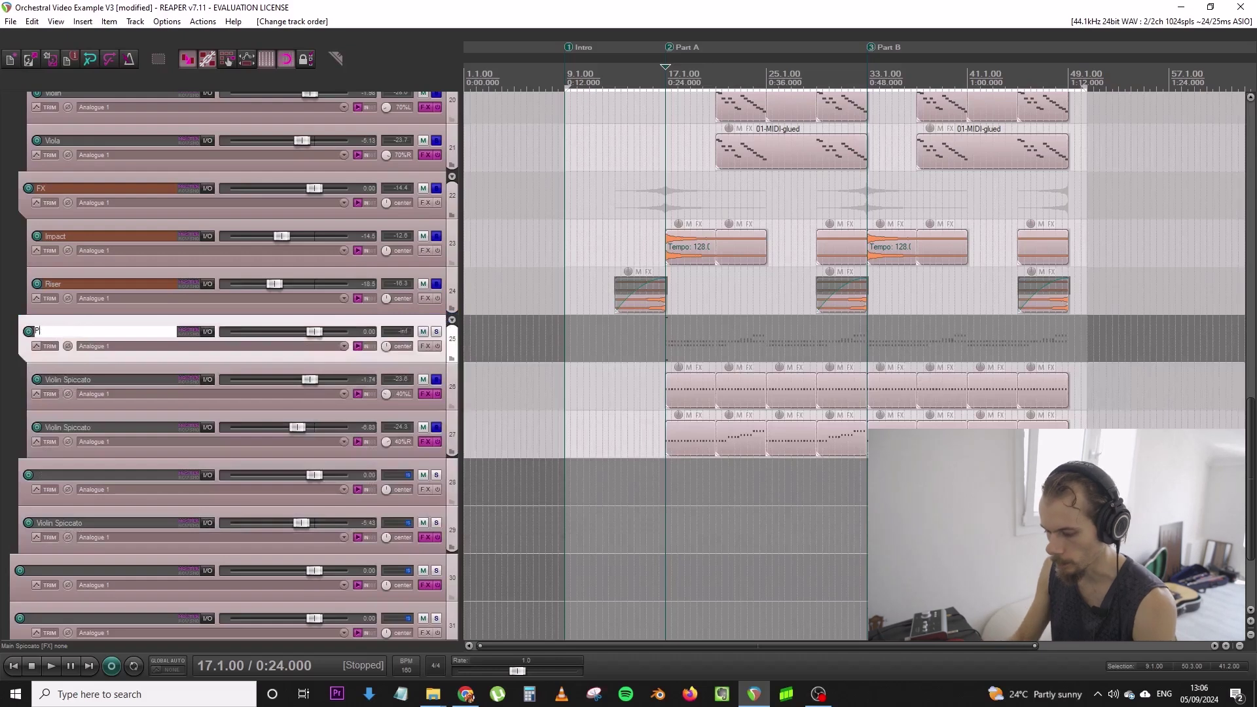
type("Part A Spiccat")
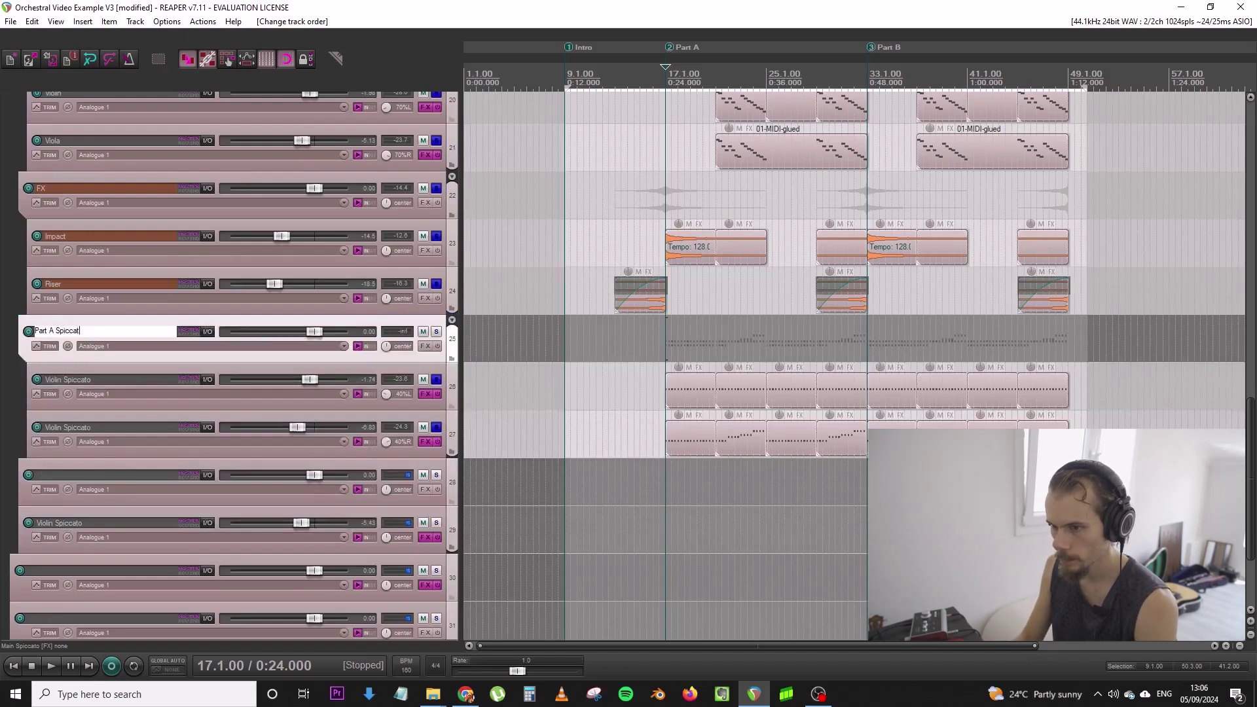
type("o")
key("Return")
Add the Part A Spiccato folder to the solo group and play the mix from bar 13
left_click(437, 332)
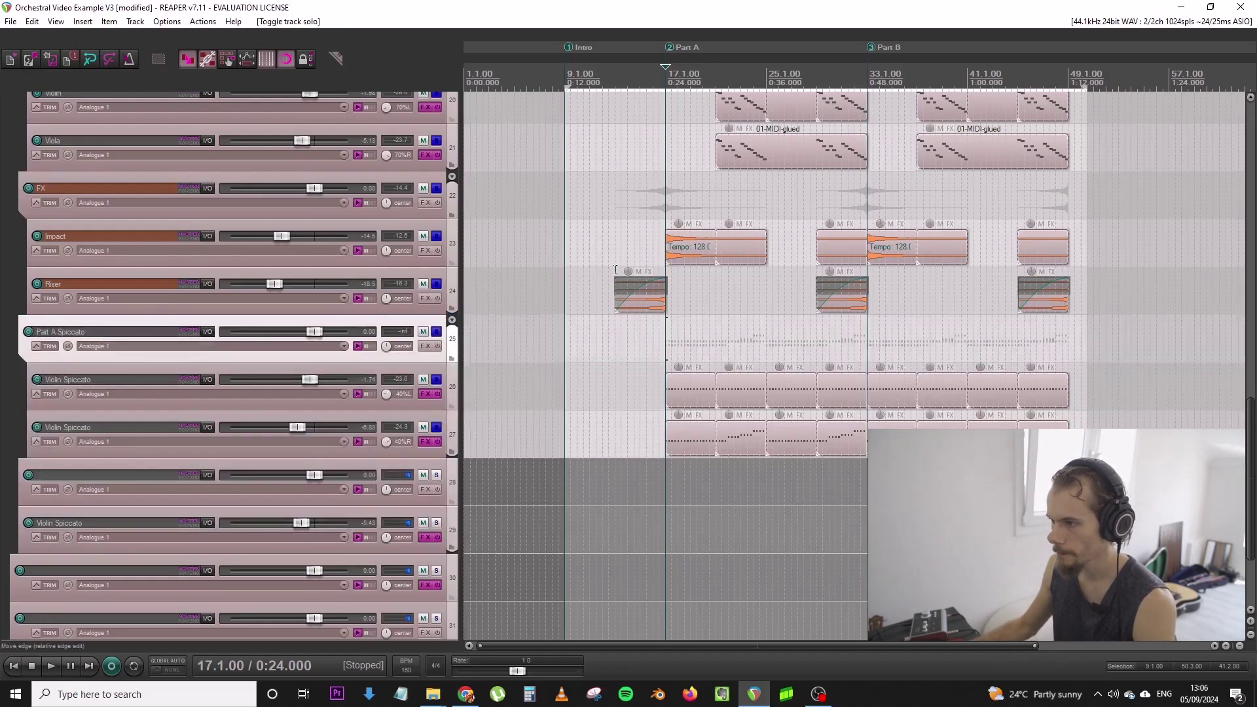
left_click(615, 282)
key("space")
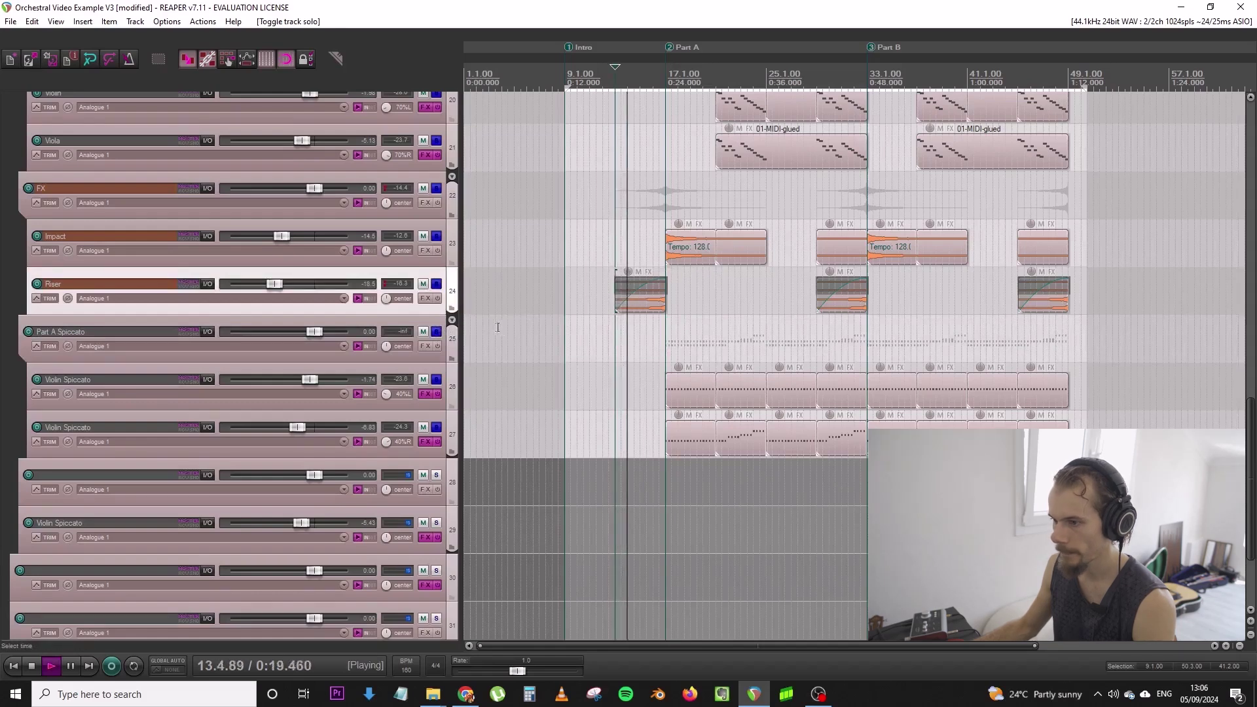
Lower the Part A Spiccato folder volume to about -5 dB during playback and save the project
scroll(456, 298, "down", 4)
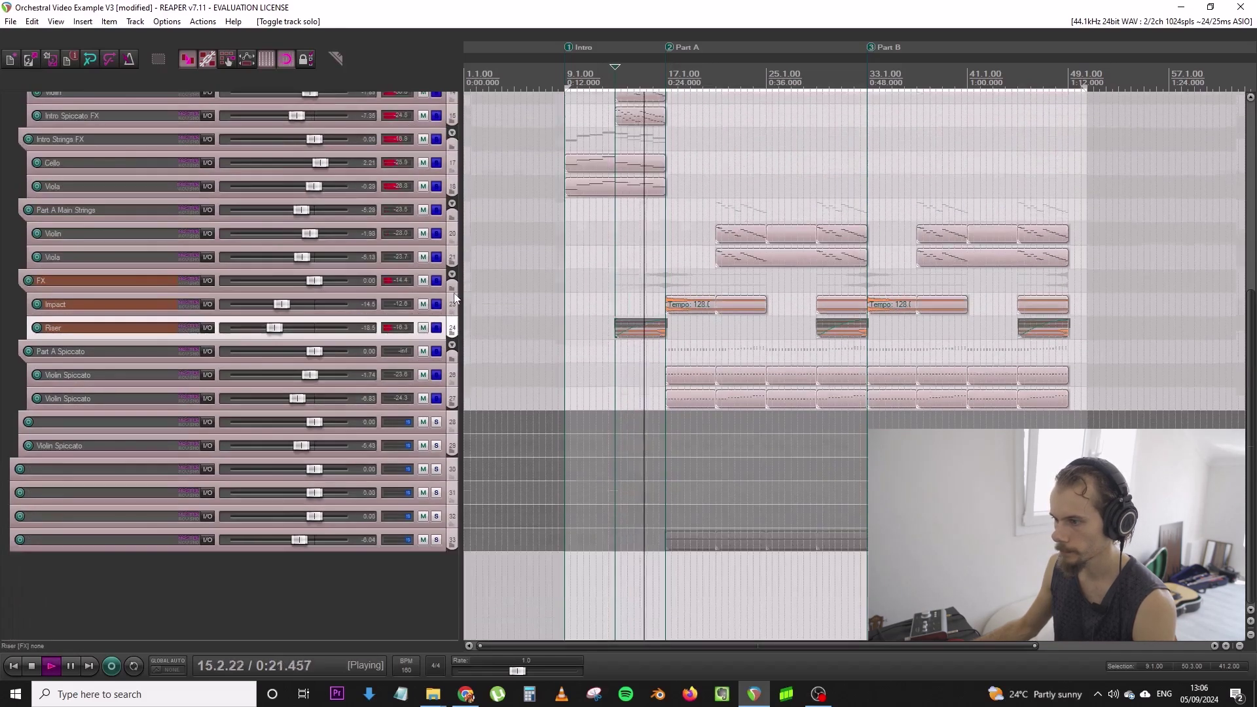
scroll(456, 299, "up", 3)
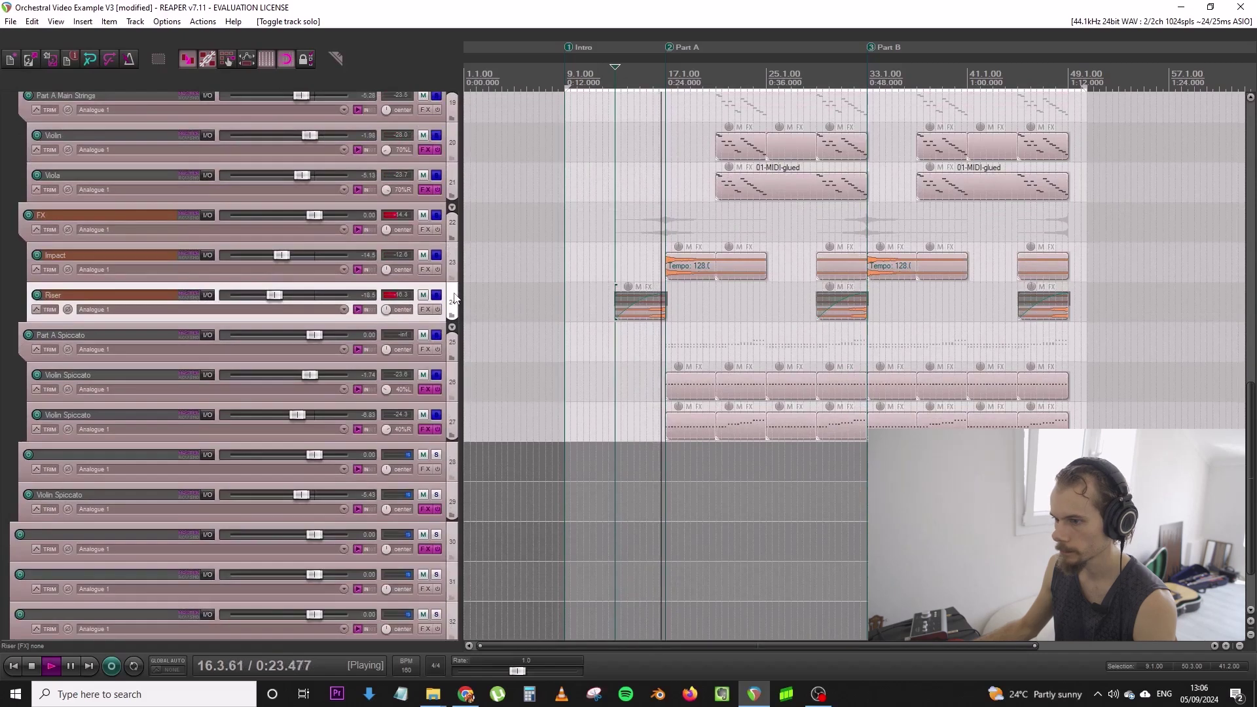
left_click_drag(320, 333, 309, 336)
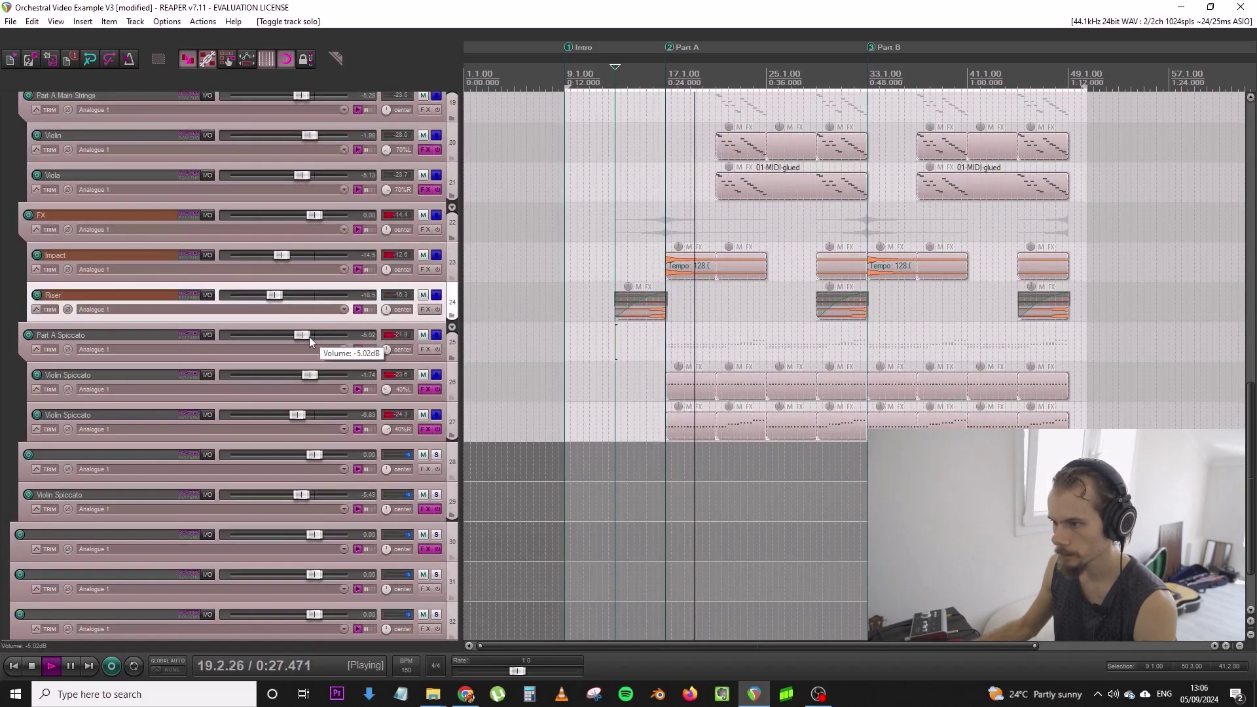
scroll(358, 289, "down", 2)
left_click(12, 22)
left_click(80, 82)
Stop playback and slightly lower the velocities of all notes in the Timpani 2 MIDI item
key("space")
left_click_drag(1251, 469, 1251, 280)
double_click(708, 250)
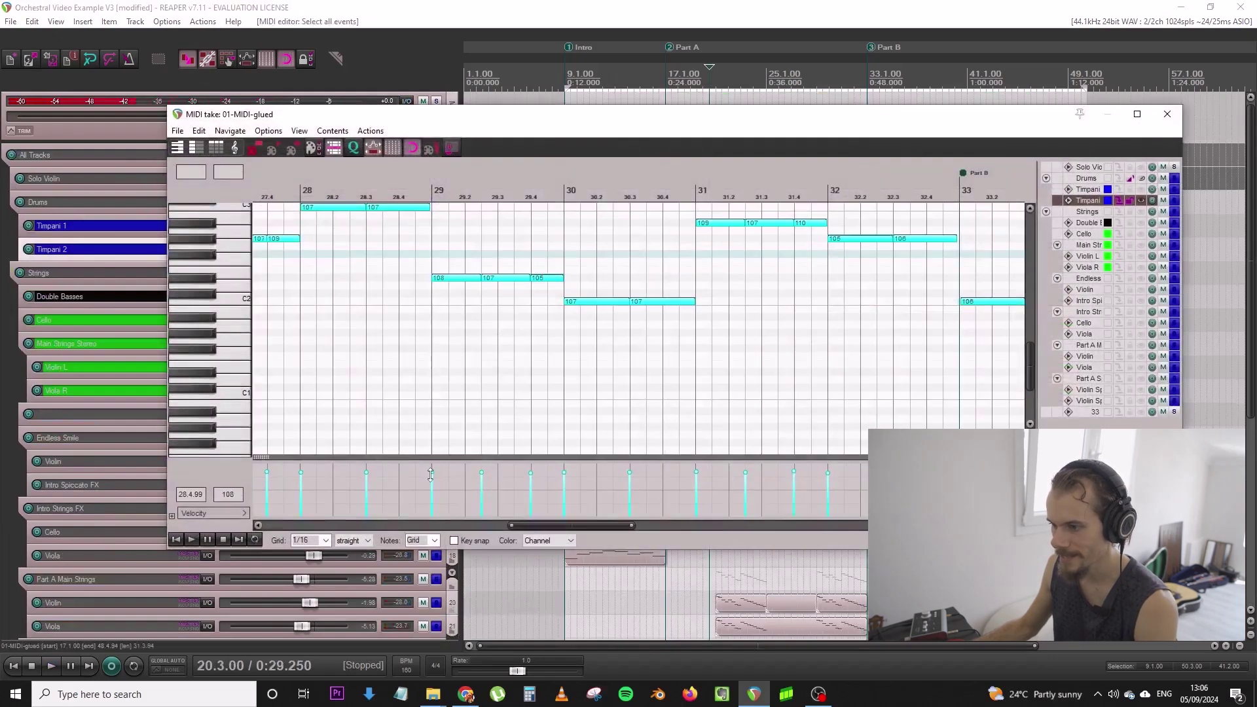
left_click_drag(432, 479, 430, 480)
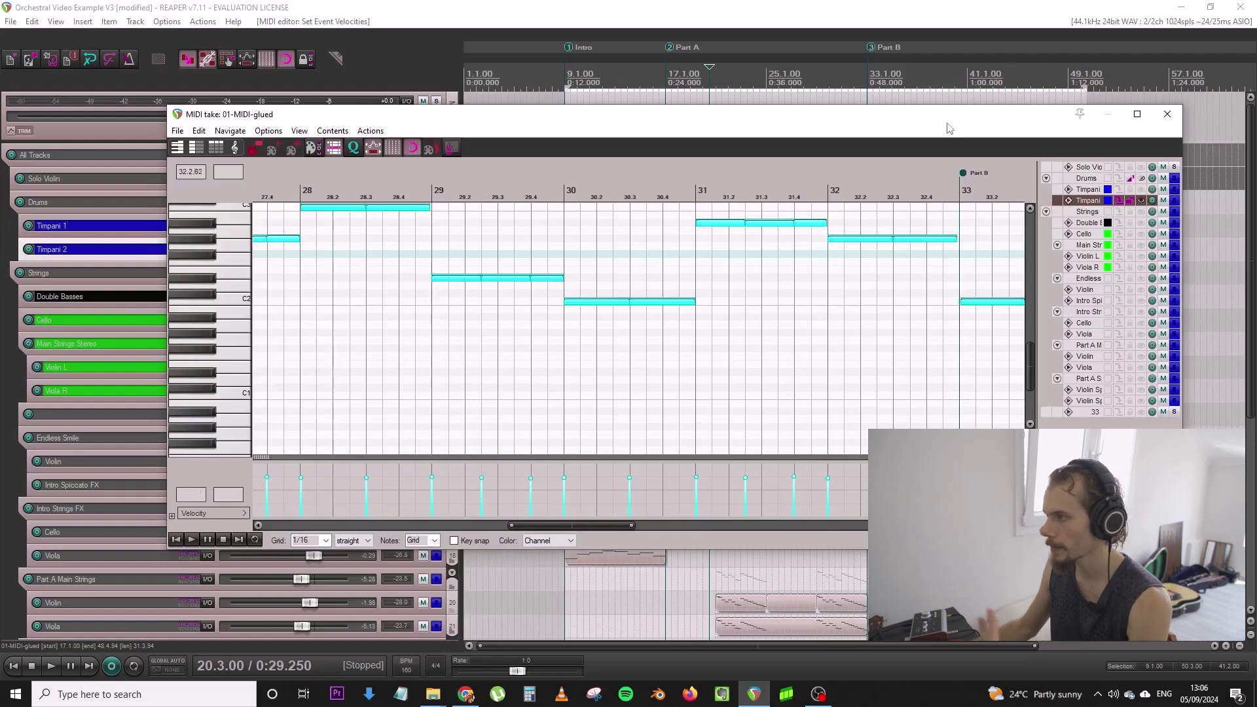
left_click(1167, 113)
Slightly lower the velocities of all notes in the intro's Timpani 1 MIDI item
double_click(631, 226)
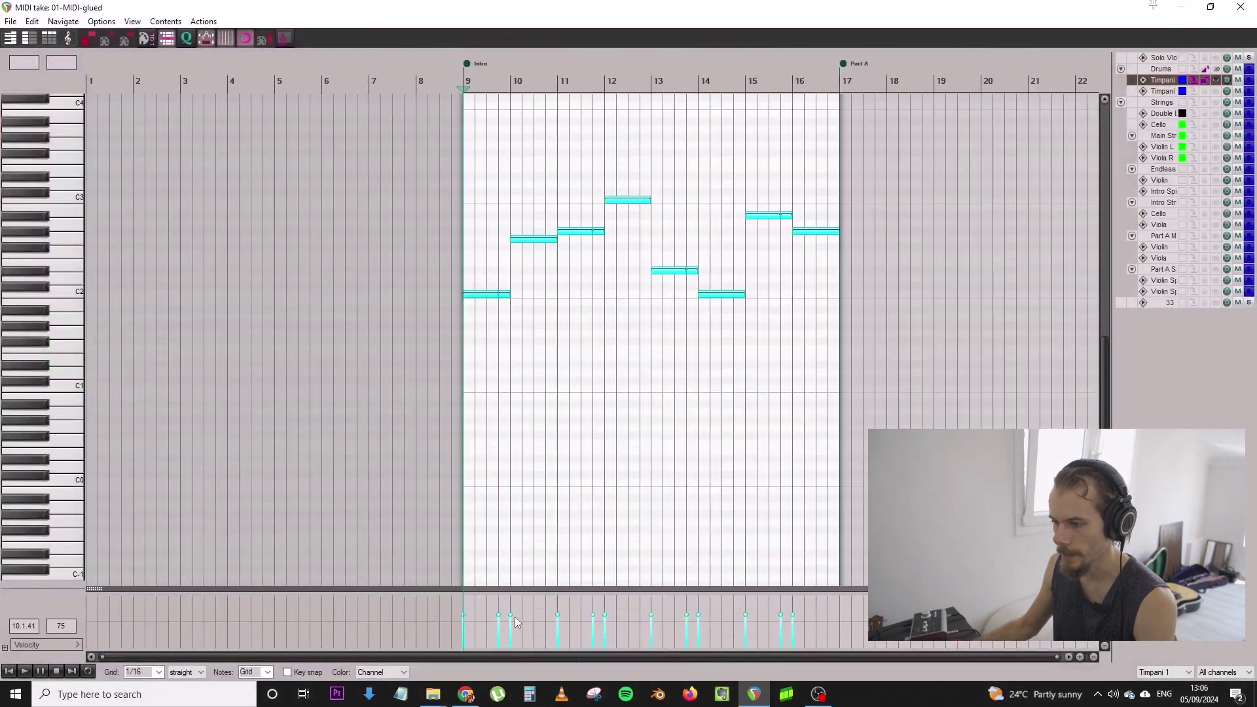
left_click_drag(510, 617, 510, 619)
left_click(1237, 7)
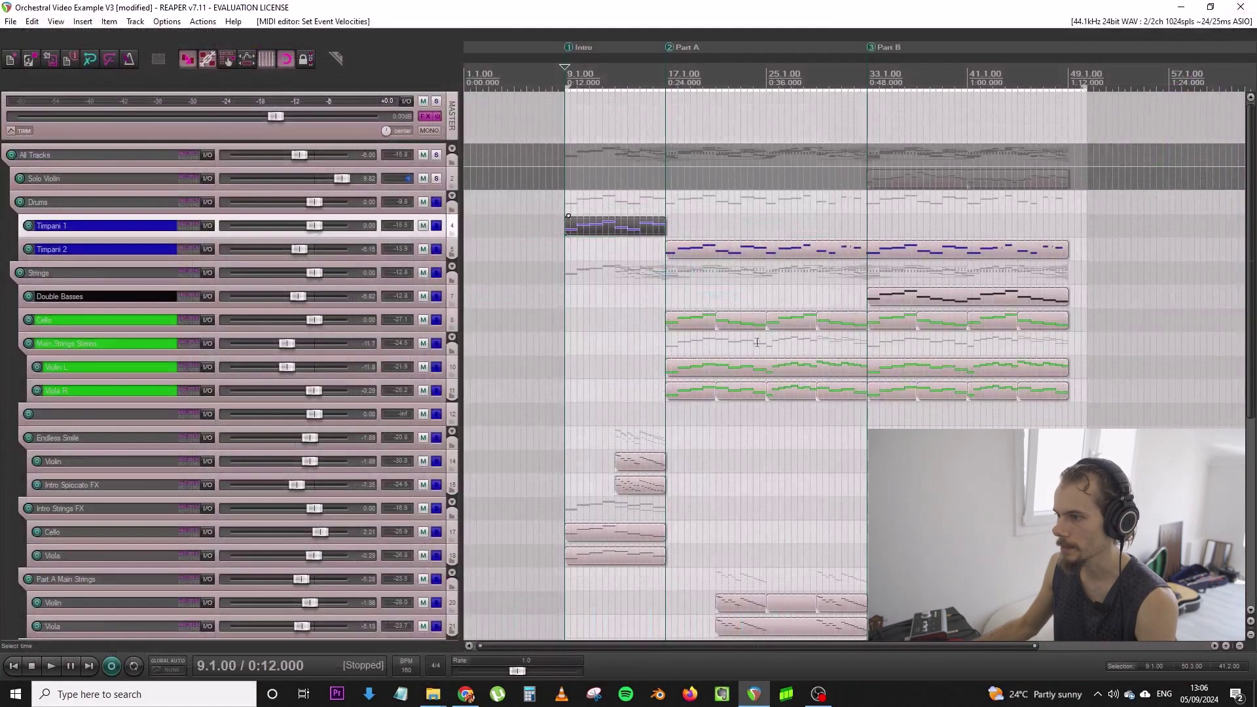
Play the mix from bar 13 and rename the second Violin Spiccato track inside Part A Spiccato as Viola Spiccato
left_click(646, 273)
left_click(619, 305)
key("space")
scroll(620, 305, "down", 5)
scroll(92, 434, "down", 1)
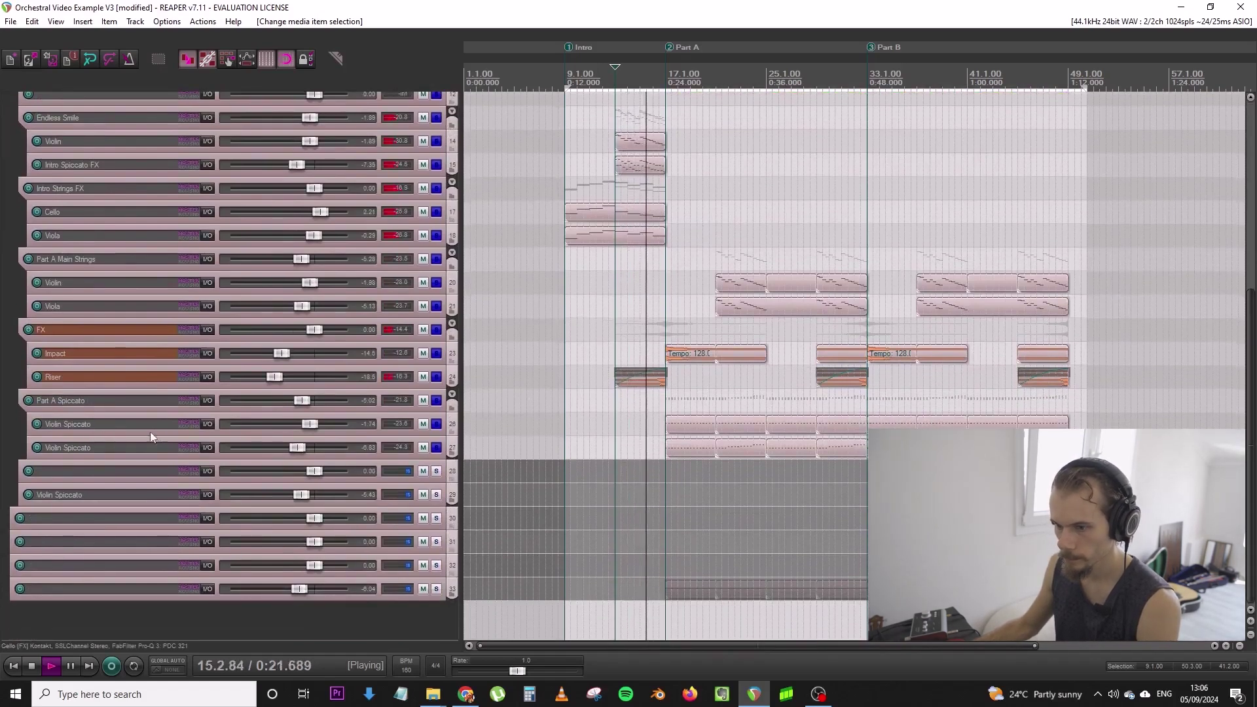
double_click(125, 446)
type("Miola Spiccato")
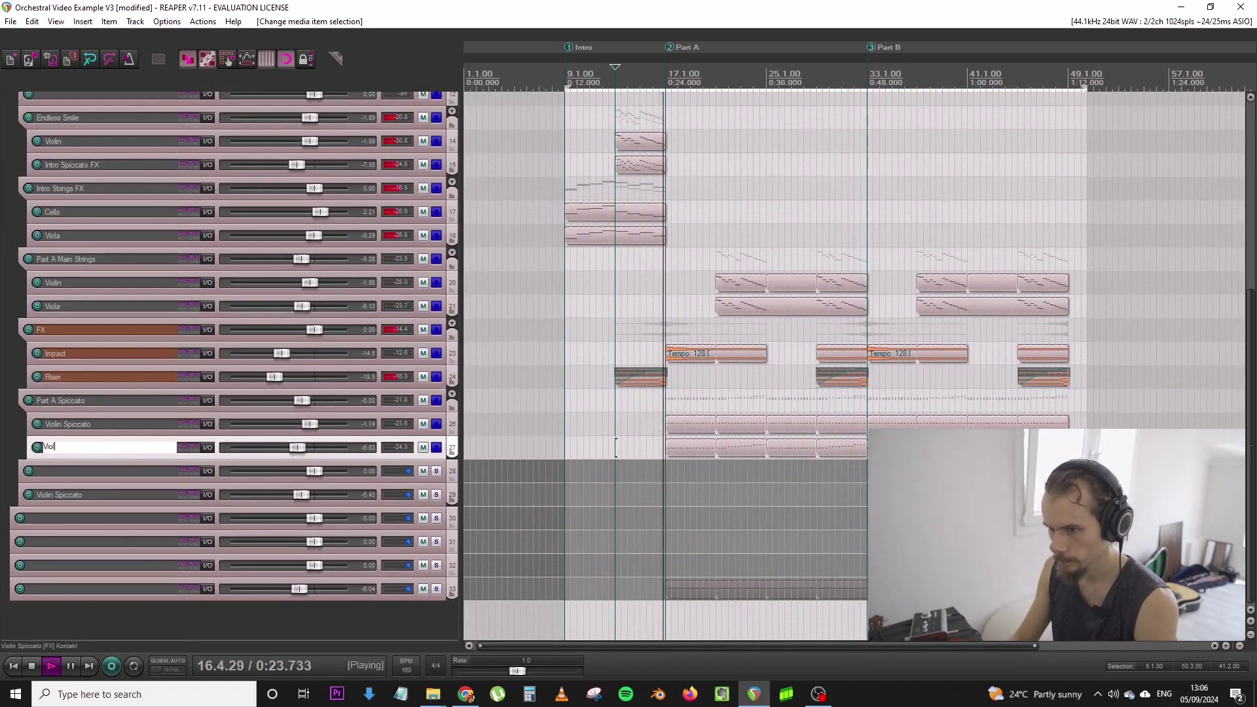
key("Return")
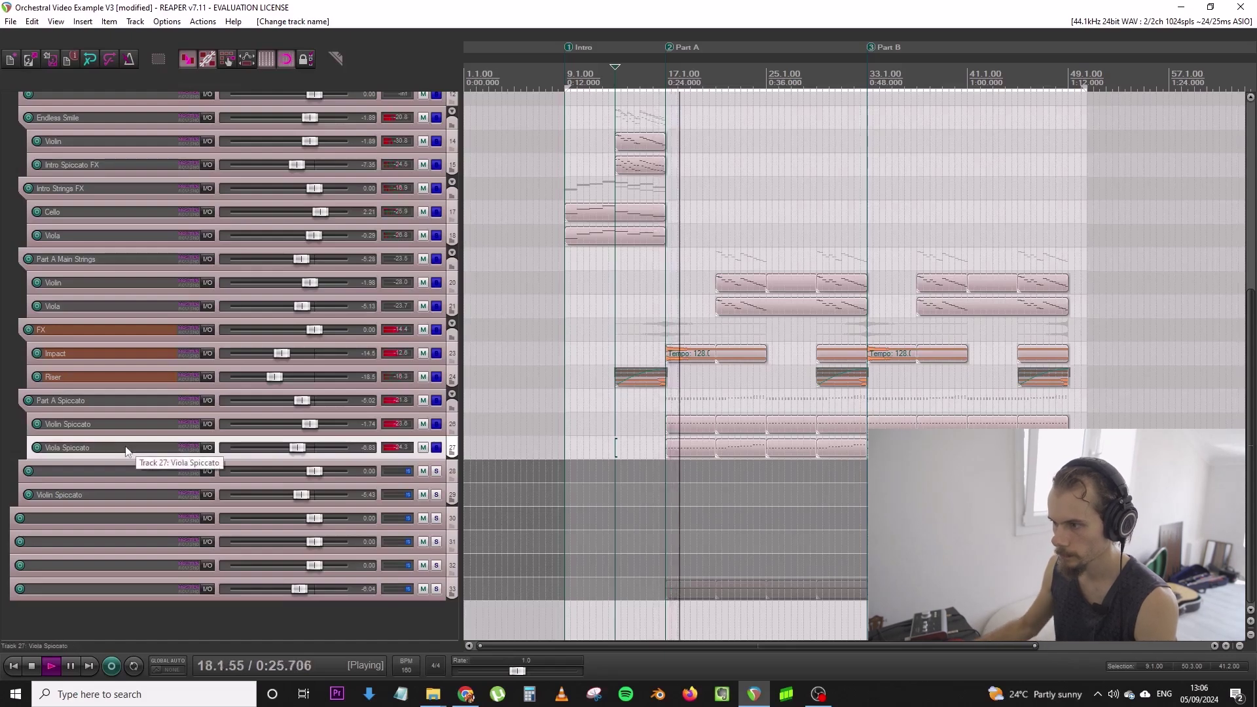
Raise the Timpani 2 track volume to about -4 dB and slightly increase all note velocities in its MIDI item
scroll(1233, 251, "up", 3)
scroll(1233, 251, "up", 3)
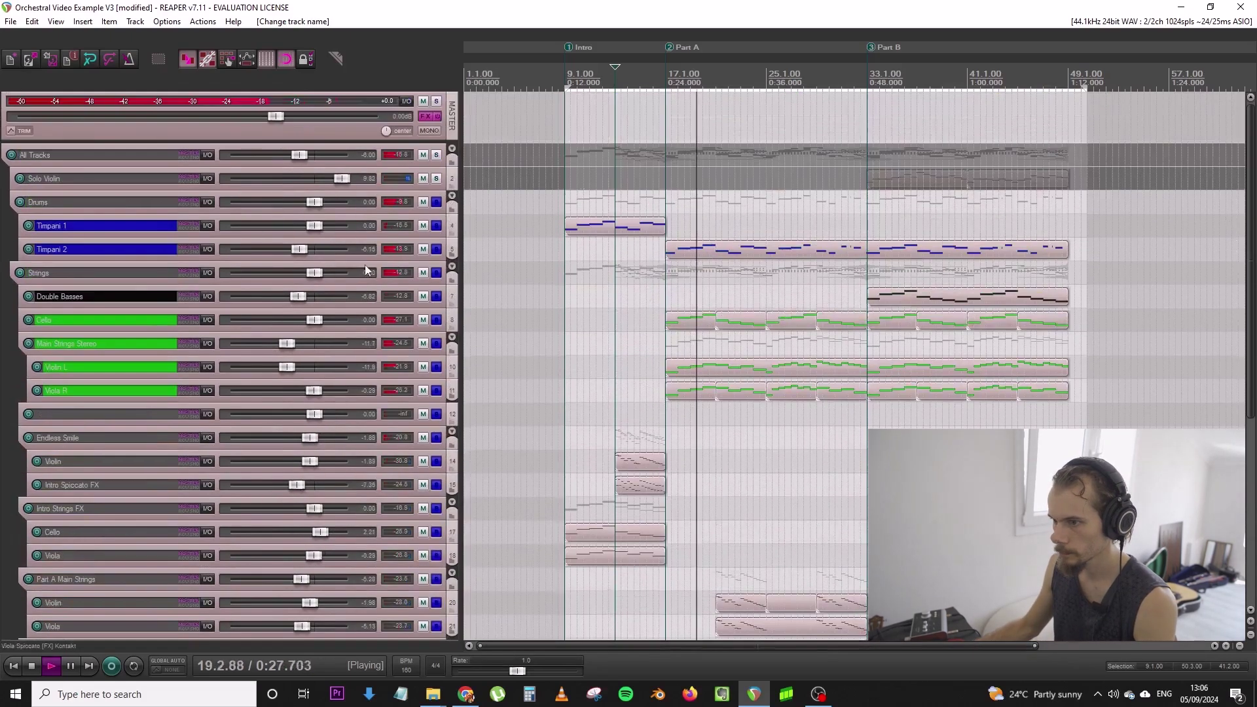
left_click_drag(299, 250, 304, 249)
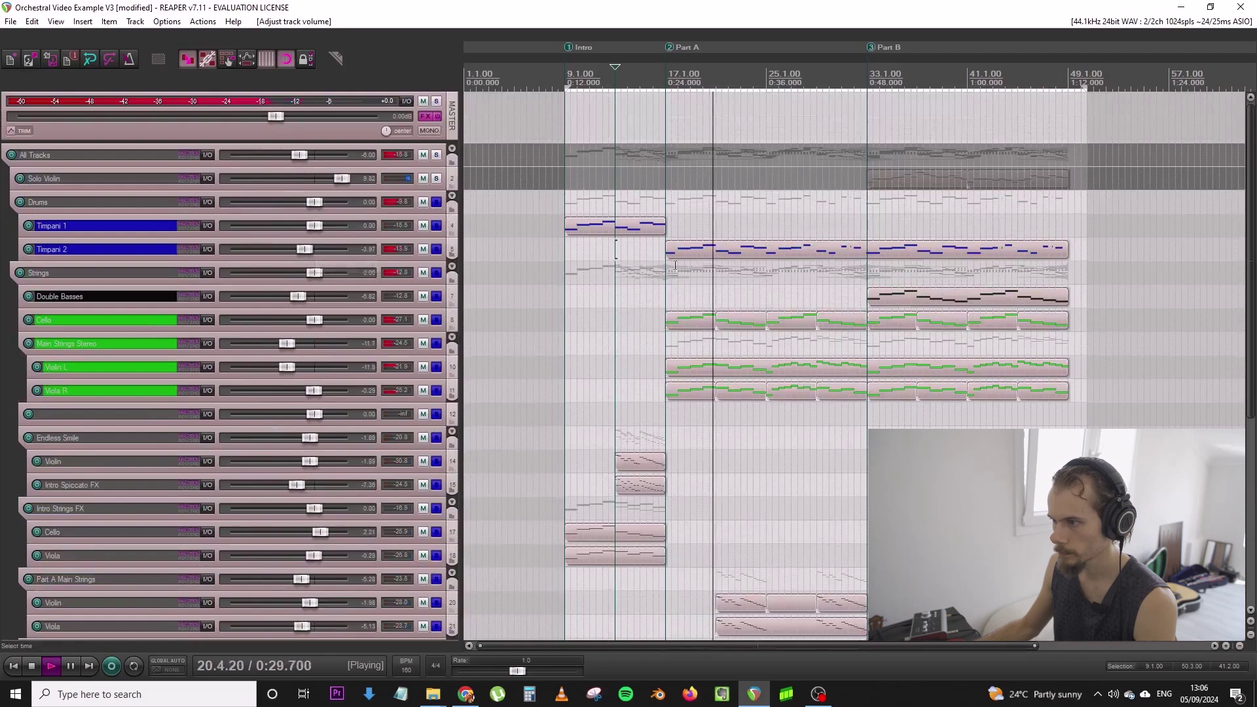
double_click(710, 250)
left_click_drag(429, 478, 429, 474)
left_click(1167, 114)
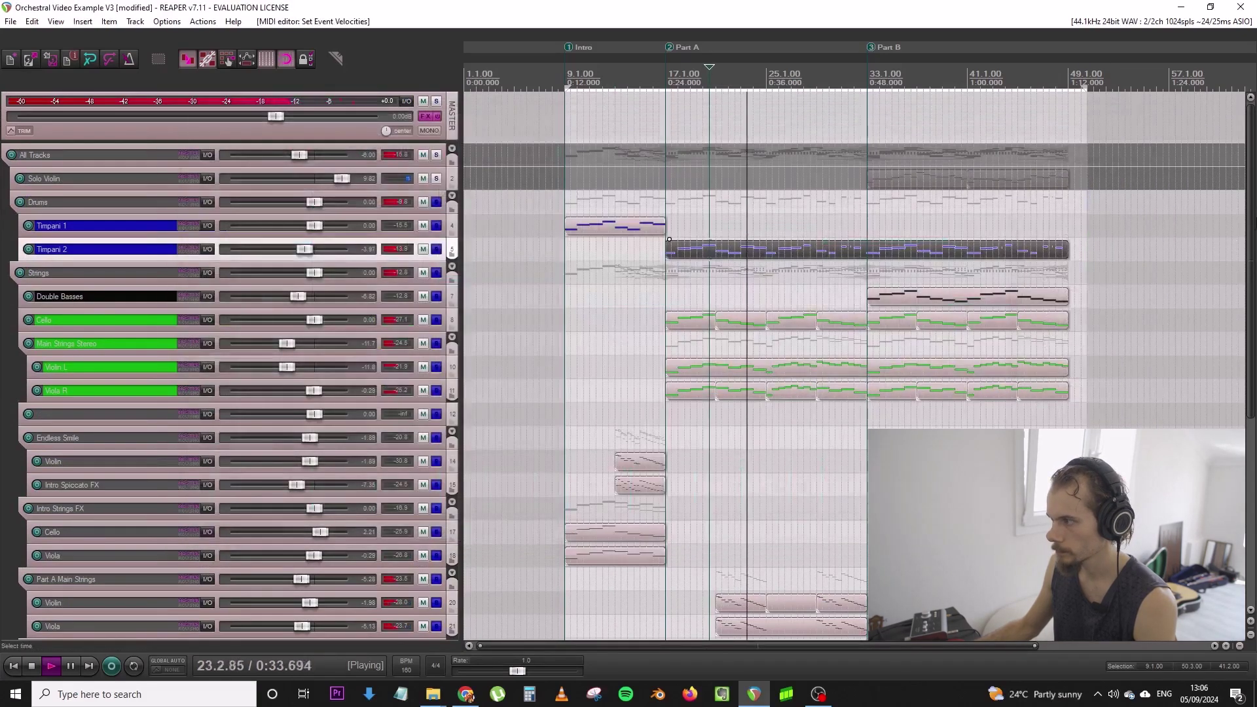
Save the project while listening through Part A, and stop playback
scroll(1158, 124, "down", 8)
scroll(1046, 354, "down", 2)
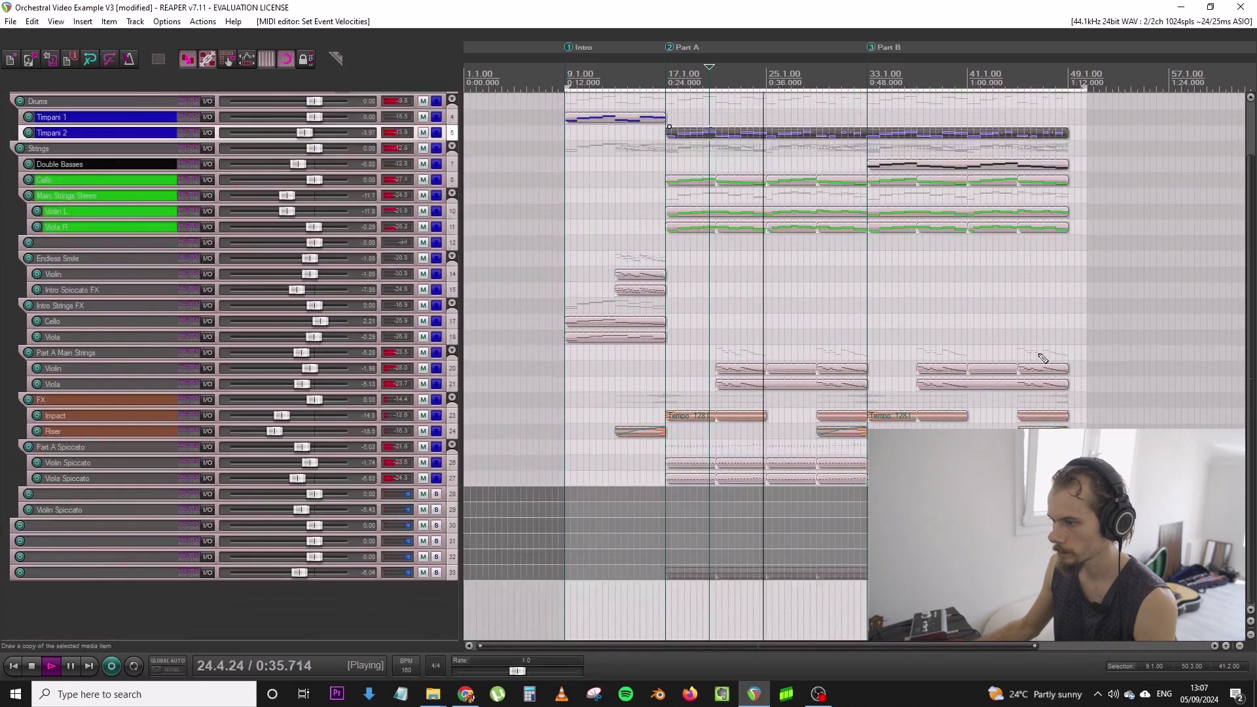
scroll(435, 378, "up", 2)
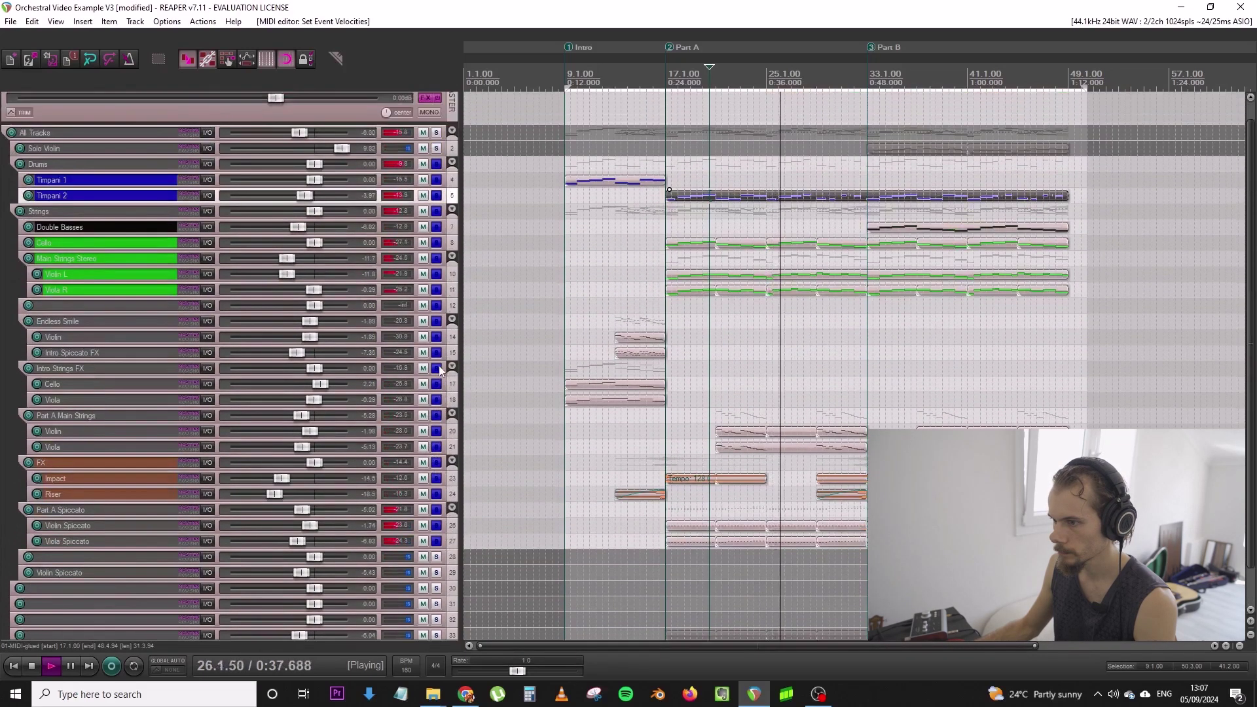
left_click(10, 22)
left_click(66, 81)
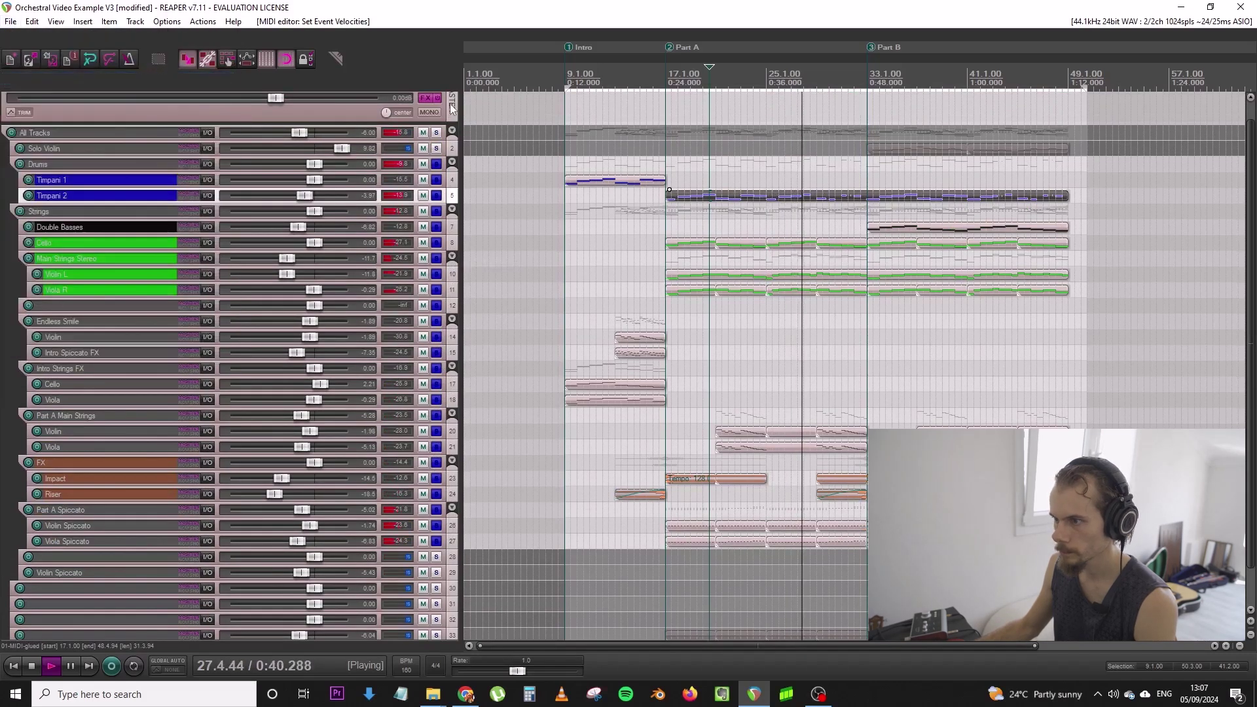
scroll(441, 140, "up", 2)
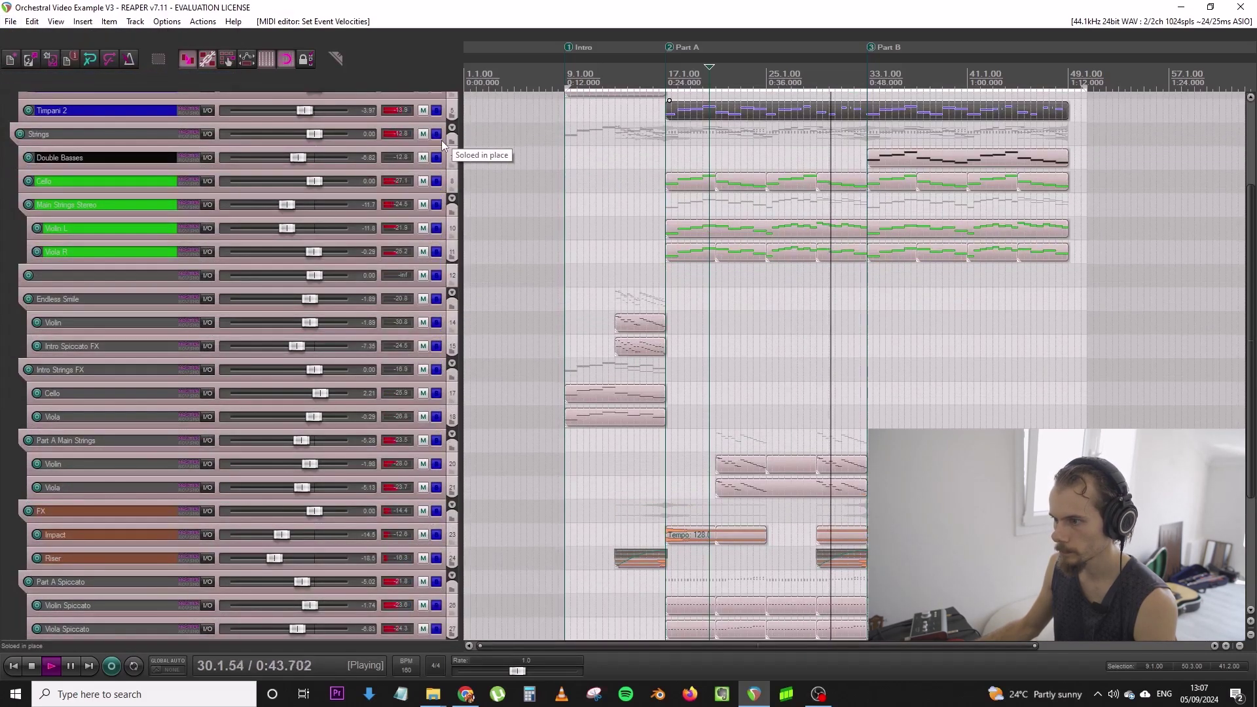
scroll(441, 148, "down", 3)
key("space")
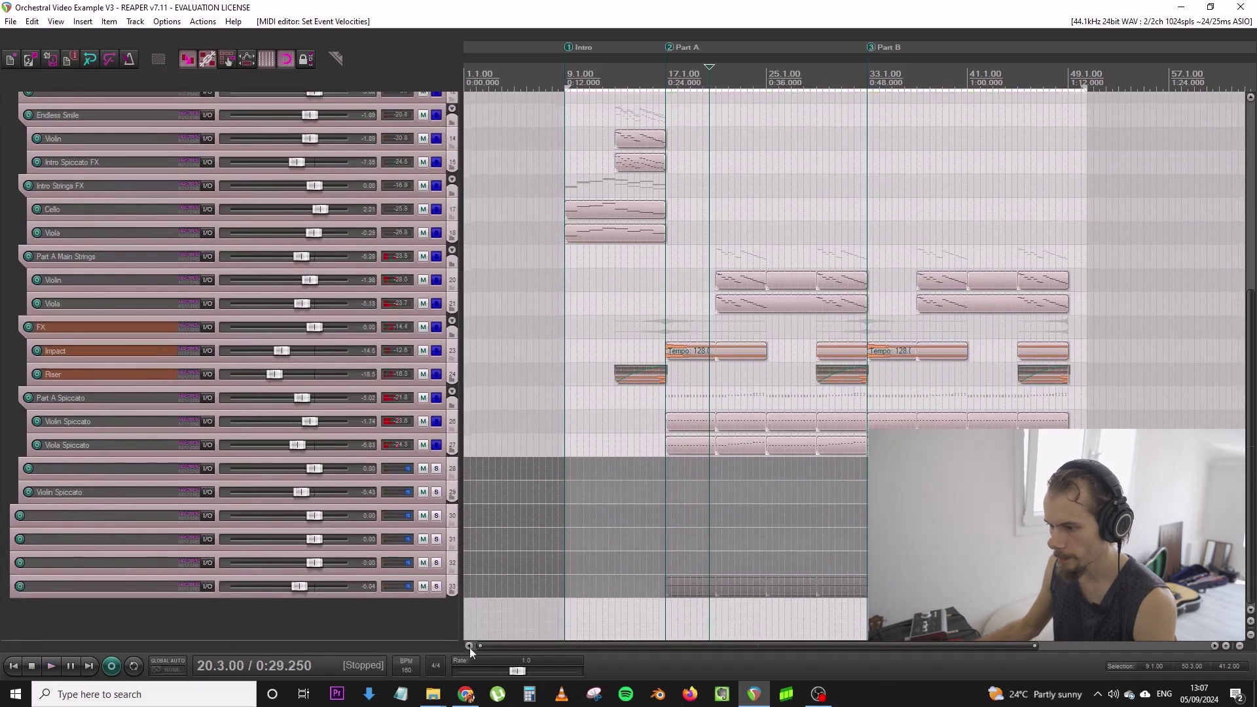
Clear all existing track solos, solo only the unnamed track 33 and play it from bar 17
left_click(437, 587)
left_click(668, 561)
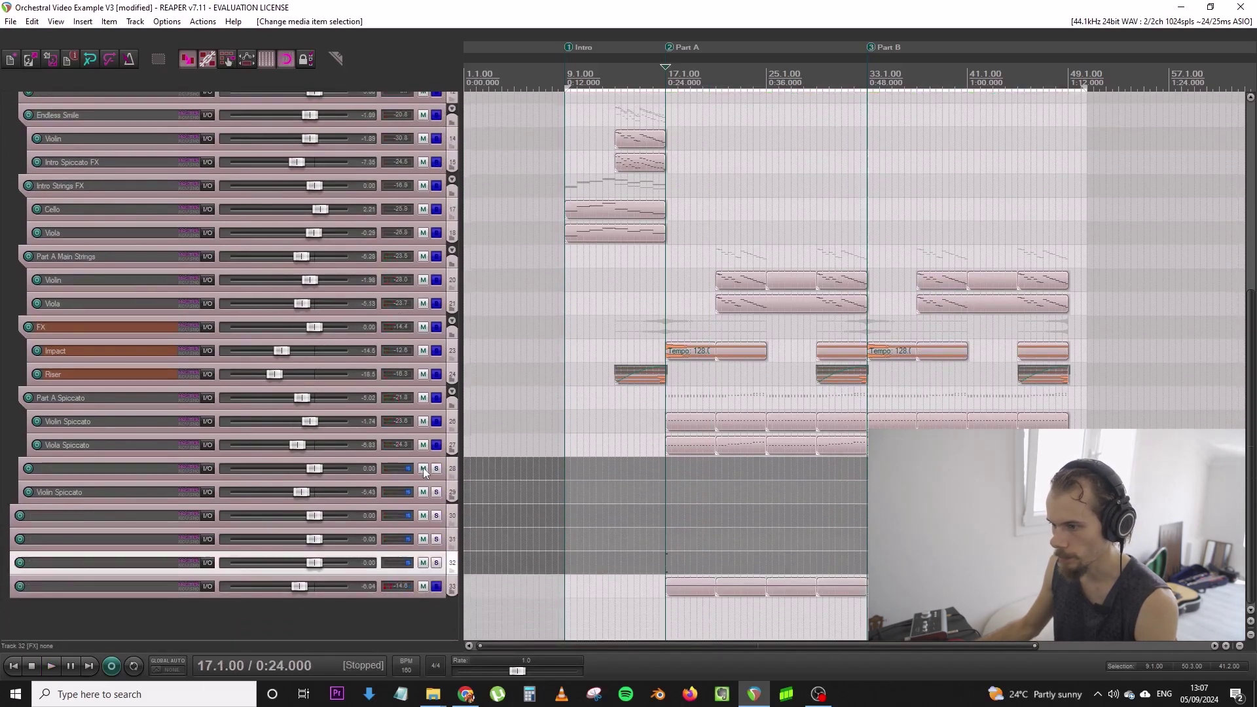
key("ctrl+a")
left_click(445, 450)
key("ctrl+a")
left_click(436, 446)
left_click(445, 450)
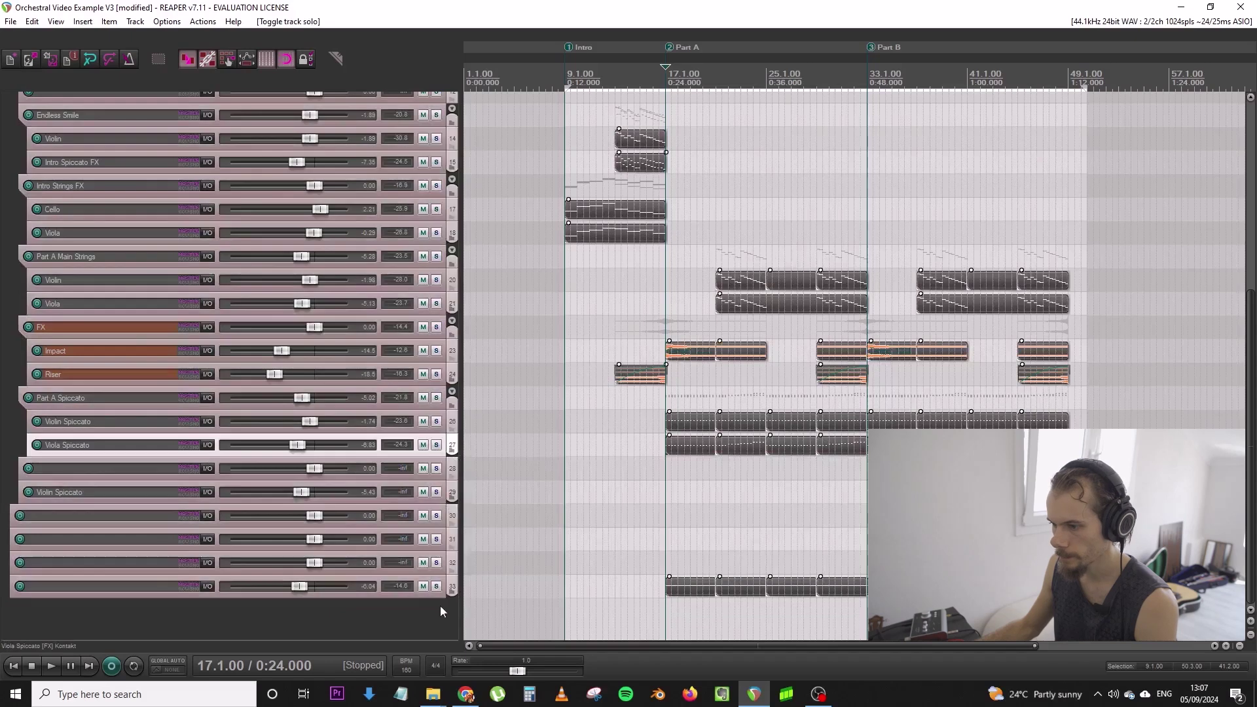
left_click(436, 586)
key("space")
Enlarge the soloed track 33 and rename it as Bass Synth
left_click_drag(425, 596, 422, 650)
double_click(133, 598)
type("Bass Syt")
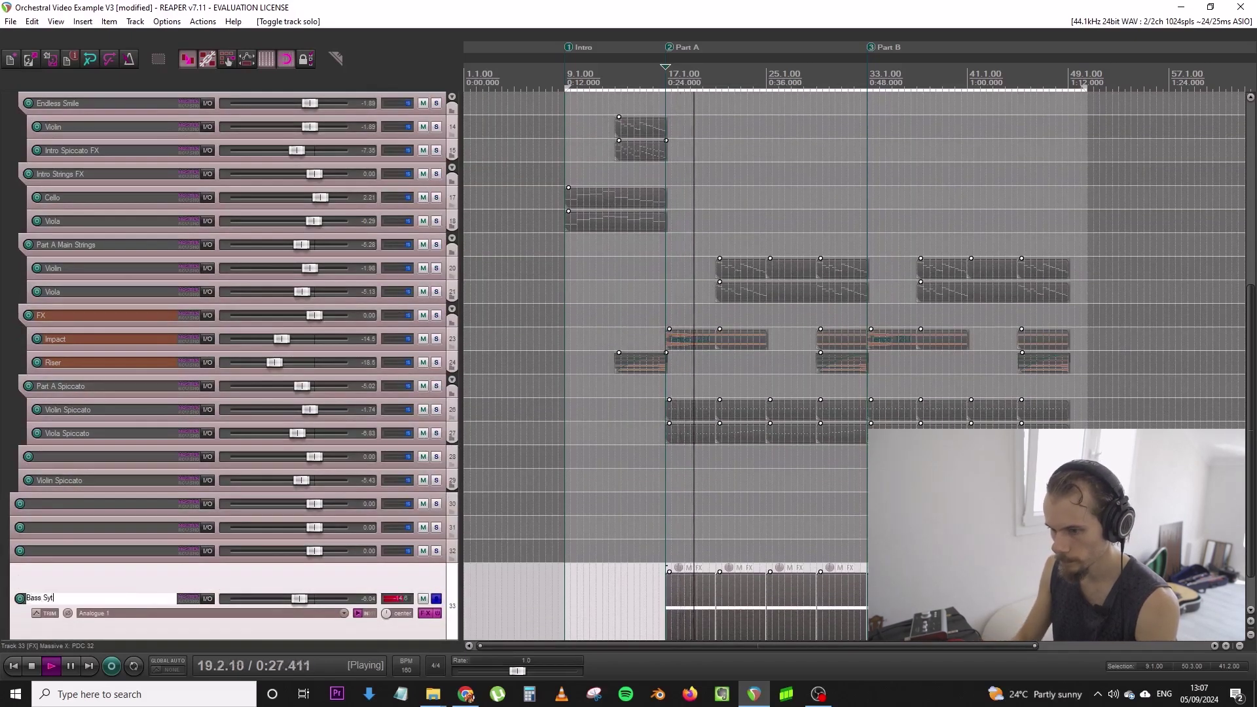
type("ynth")
key("Return")
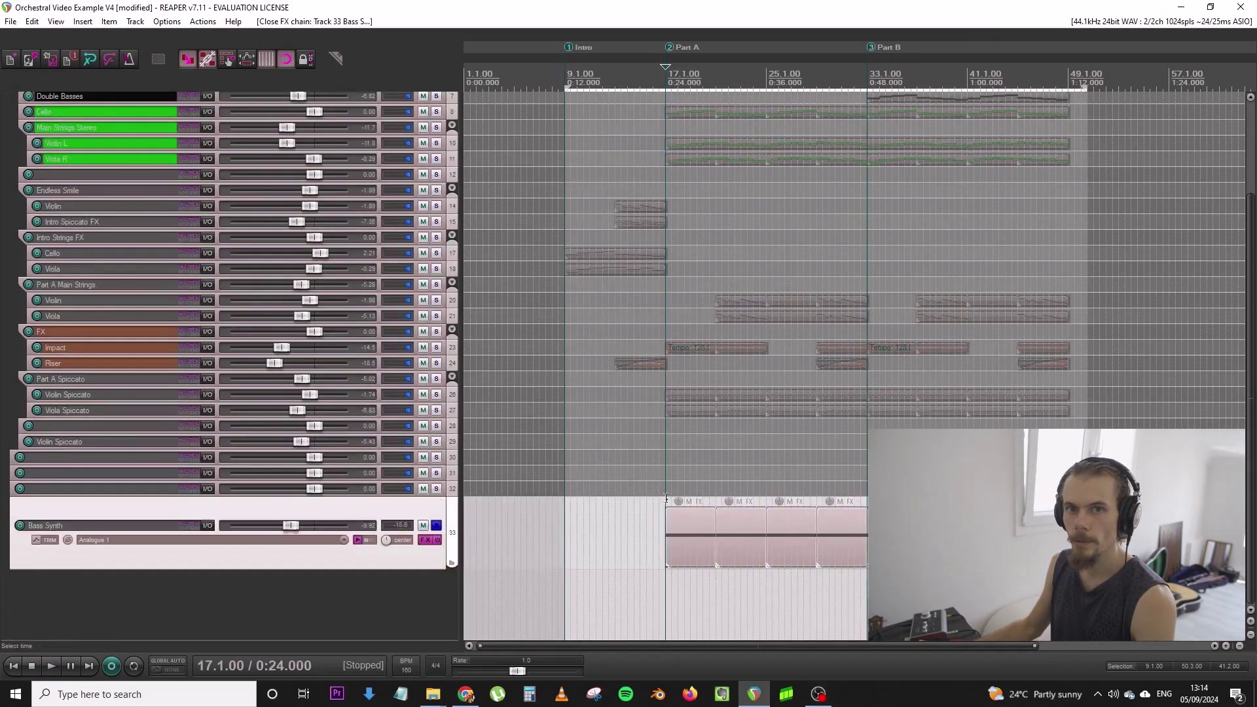
Unsolo the Bass Synth track and play the full mix from bar 17
left_click(436, 526)
key("space")
scroll(438, 338, "up", 4)
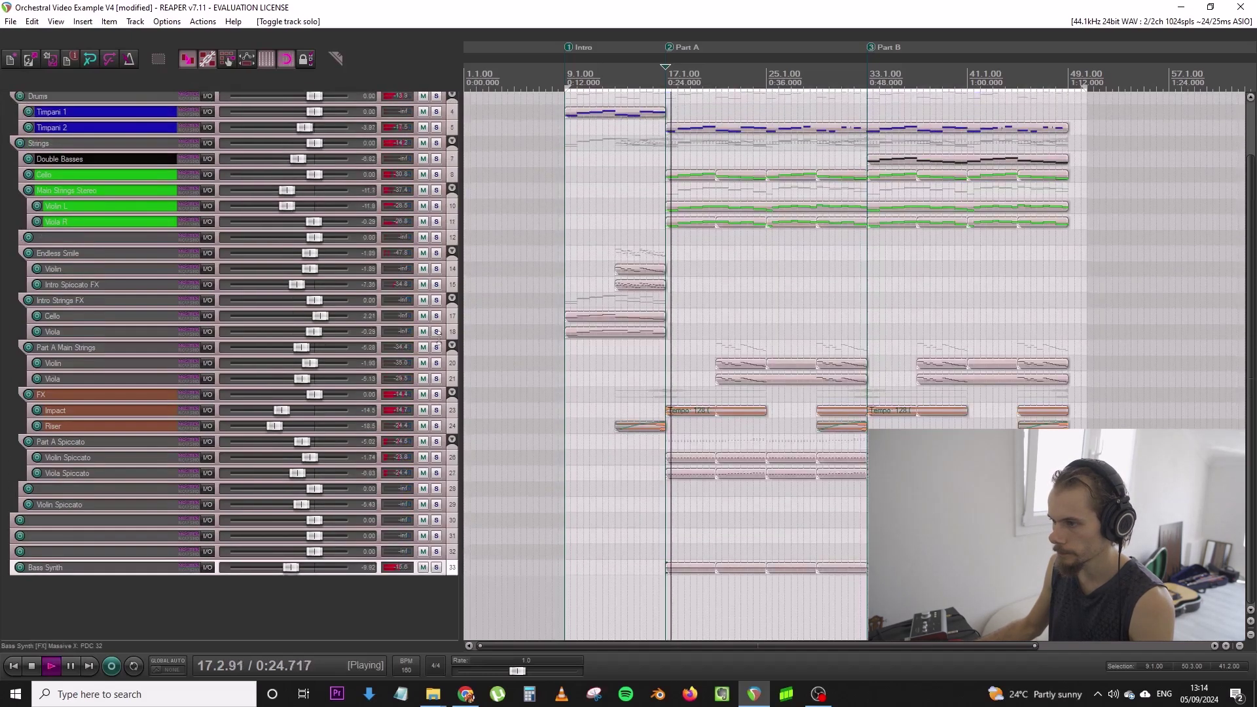
Lower the Impact track volume slightly to about -14.9 dB and save the project
scroll(438, 338, "up", 3)
scroll(366, 400, "down", 2)
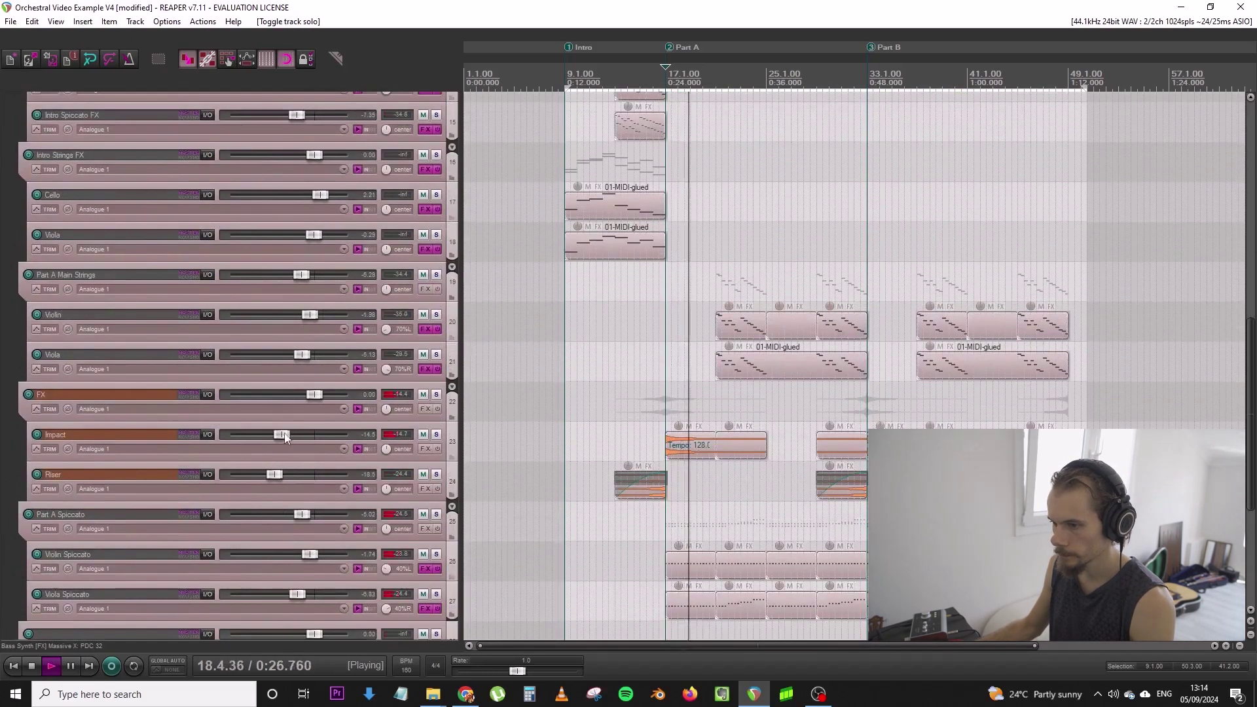
left_click_drag(284, 433, 284, 433)
scroll(443, 338, "down", 3)
scroll(444, 334, "up", 3)
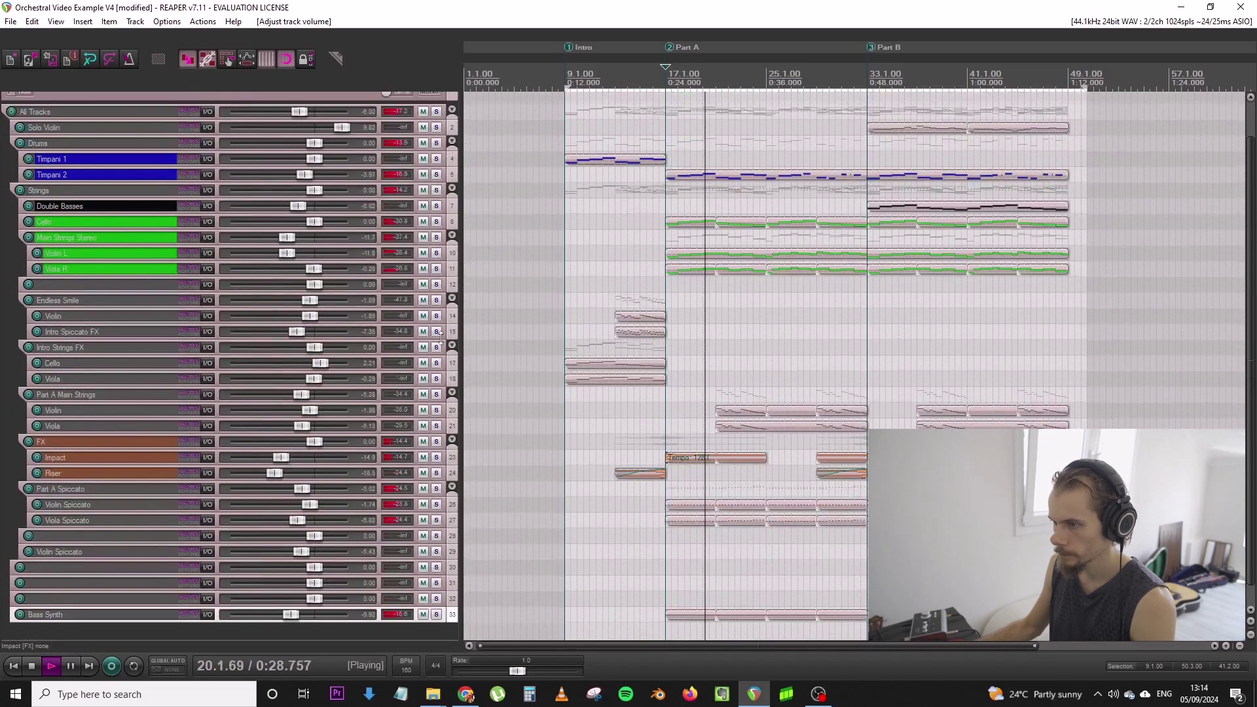
left_click(10, 21)
left_click(77, 81)
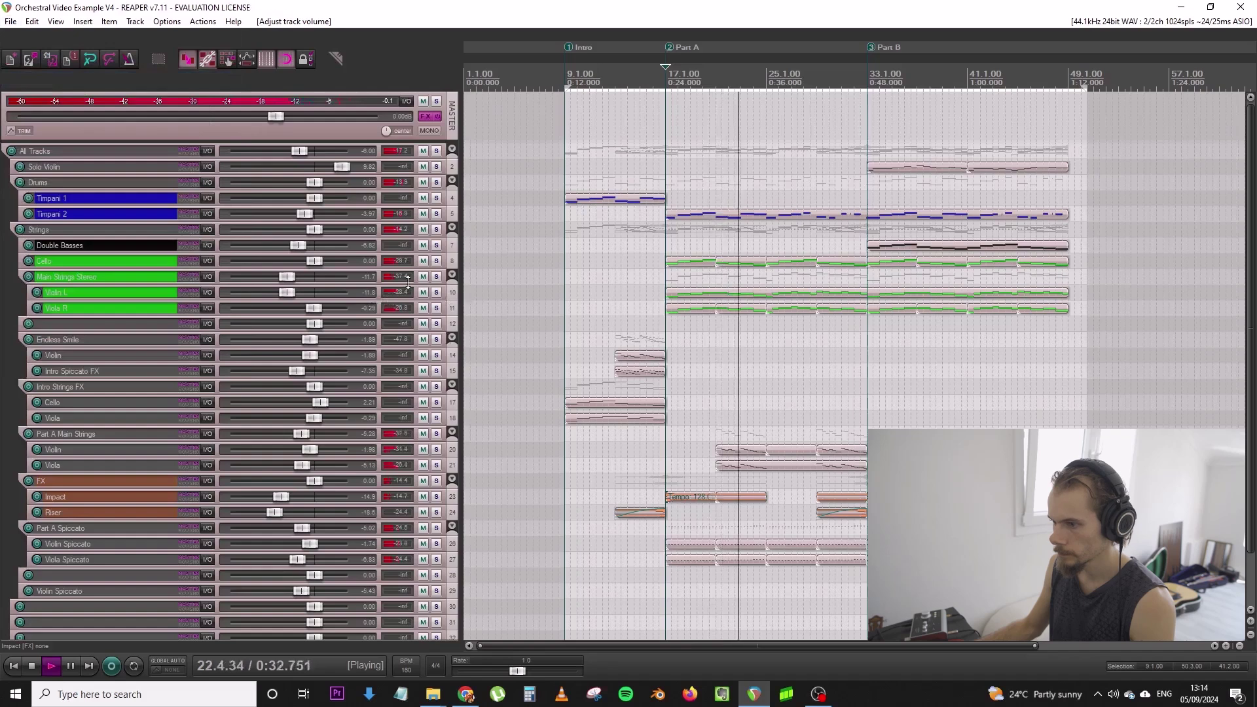
Raise the Part A Main Strings folder volume to just under 0 dB and rename its Violin track as Violin Trem
scroll(397, 289, "up", 5)
scroll(315, 317, "up", 5)
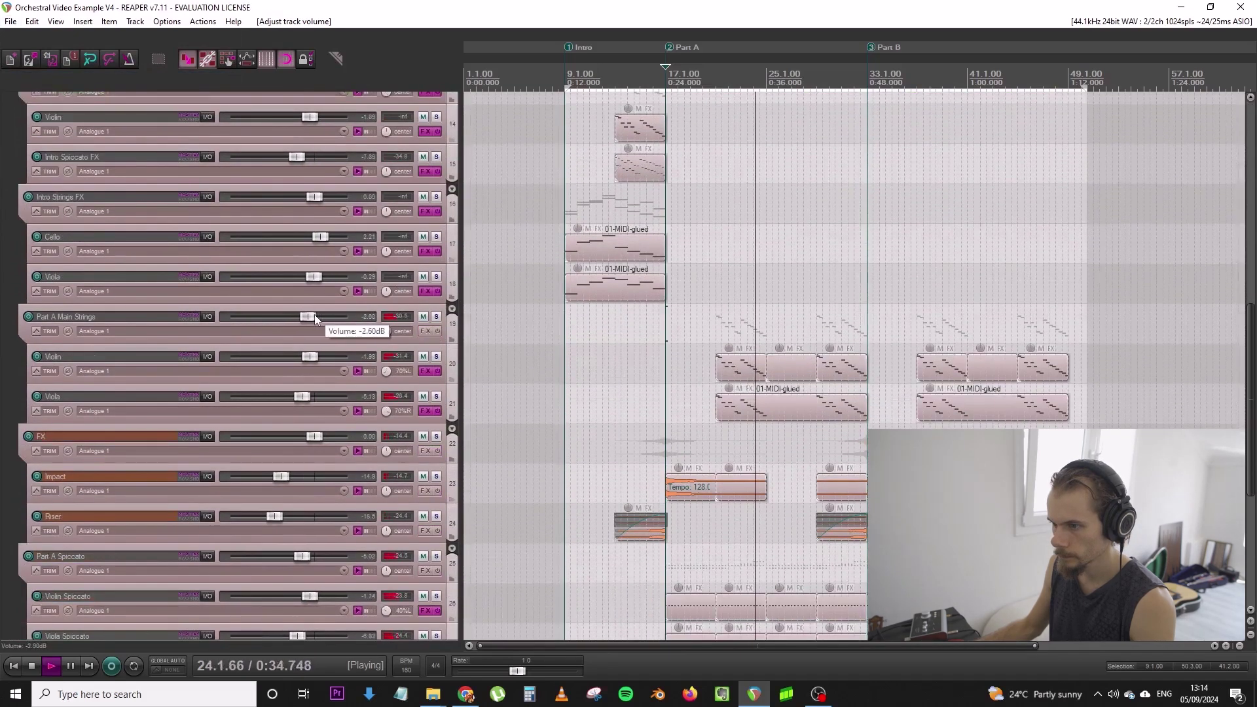
double_click(124, 355)
key("End")
type("Trem")
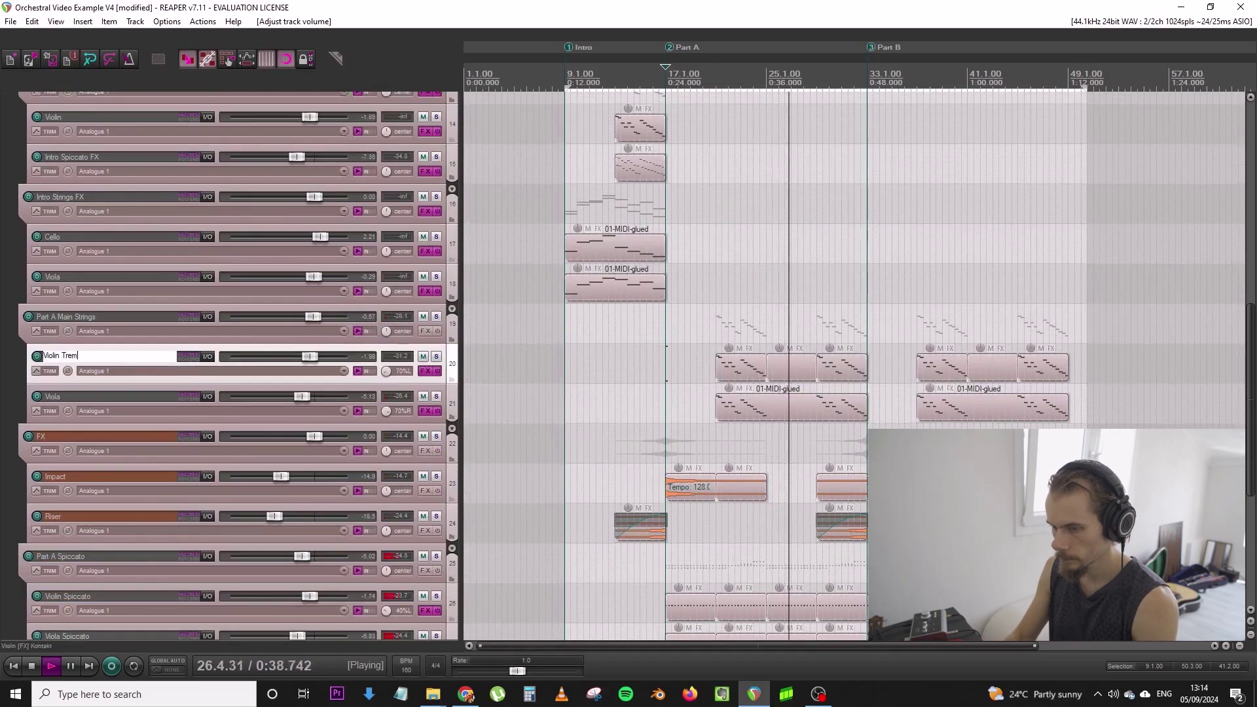
key("Return")
Solo the Part A Main Strings folder and audition it briefly from bar 21
key("space")
left_click(436, 317)
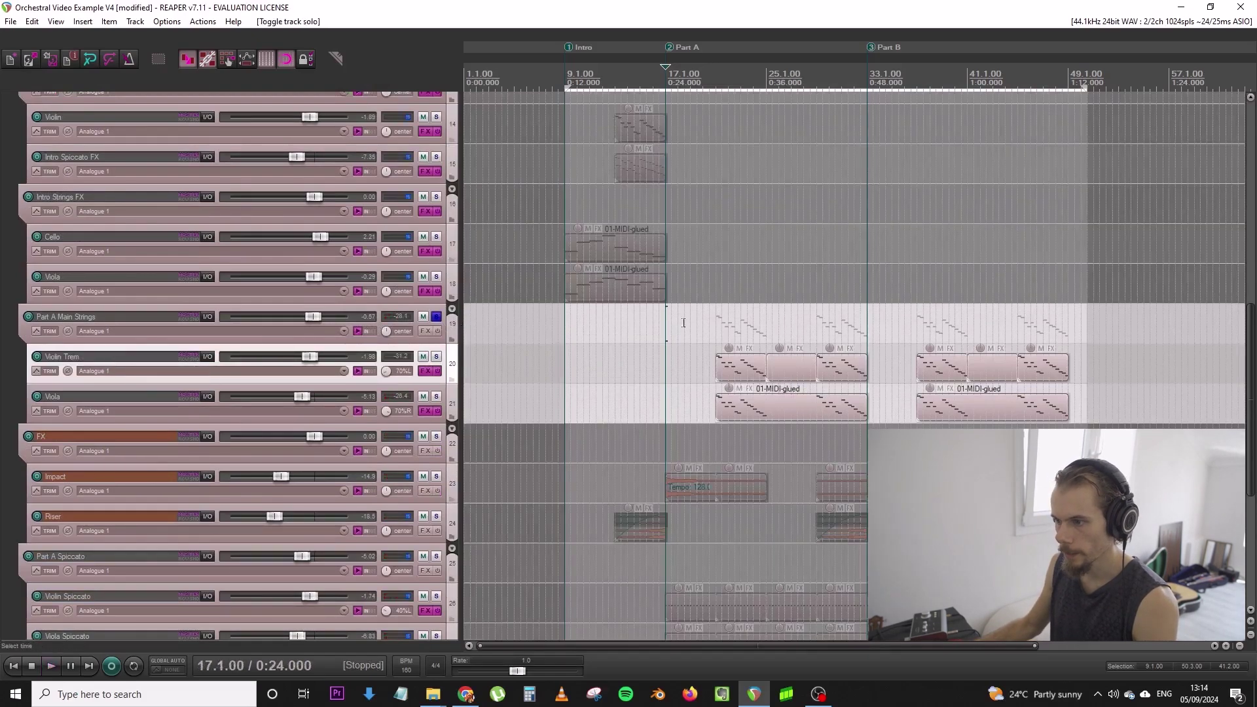
left_click(717, 326)
key("space")
key("space")
Rename the two tracks inside Part A Main Strings as Violin Tremolo and Viola Tremolo
double_click(119, 359)
type("ol")
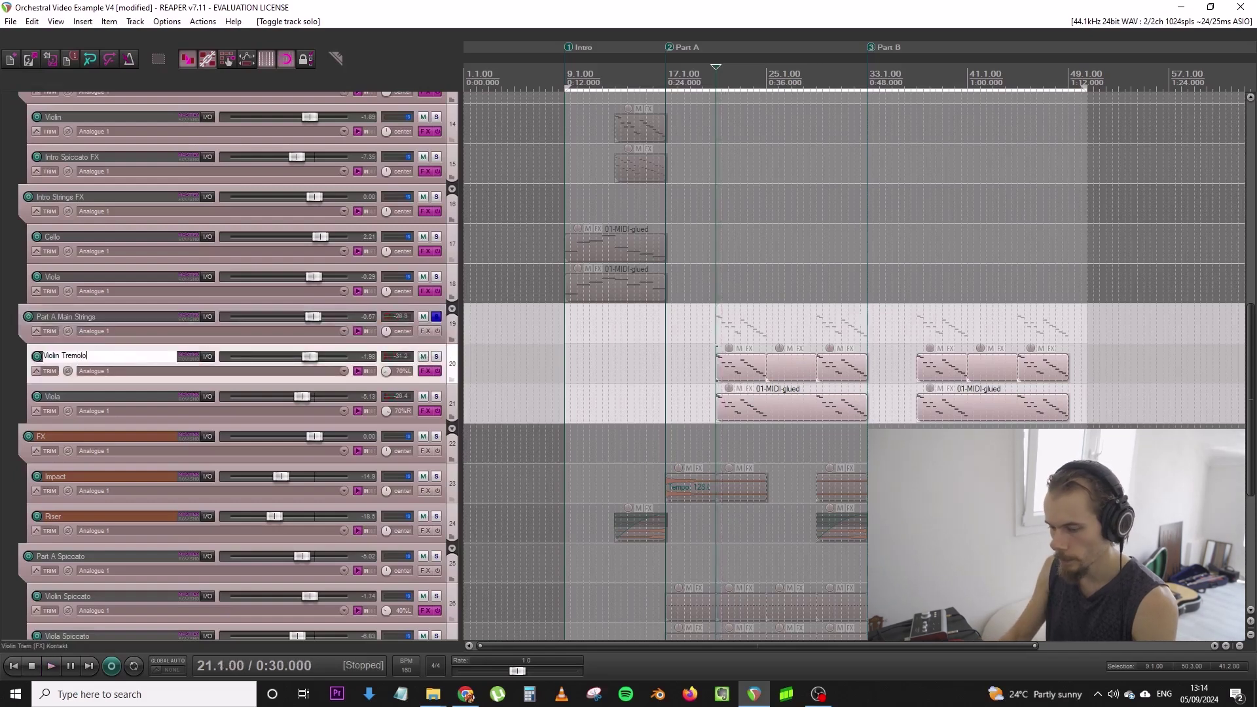
type("o")
double_click(97, 396)
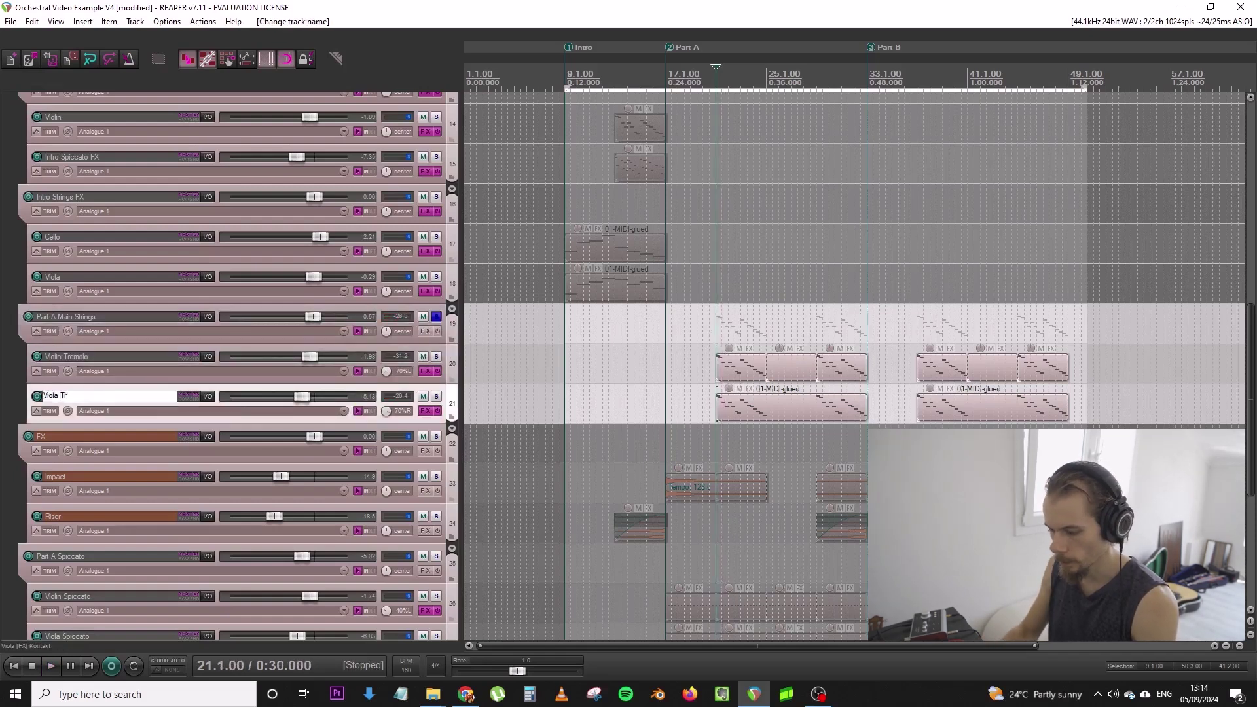
Play from bar 21, unsolo Part A Main Strings and listen to the full mix while reviewing the track levels
key("space")
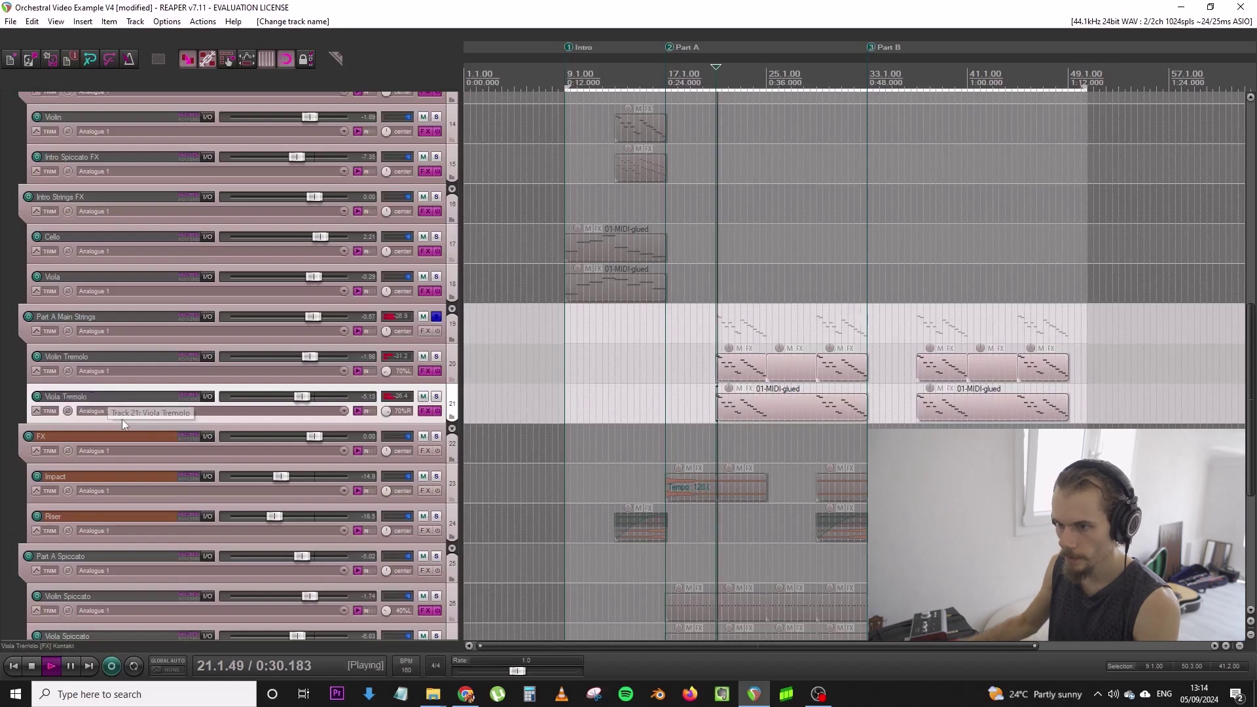
left_click(436, 317)
scroll(438, 292, "down", 3)
scroll(437, 291, "up", 3)
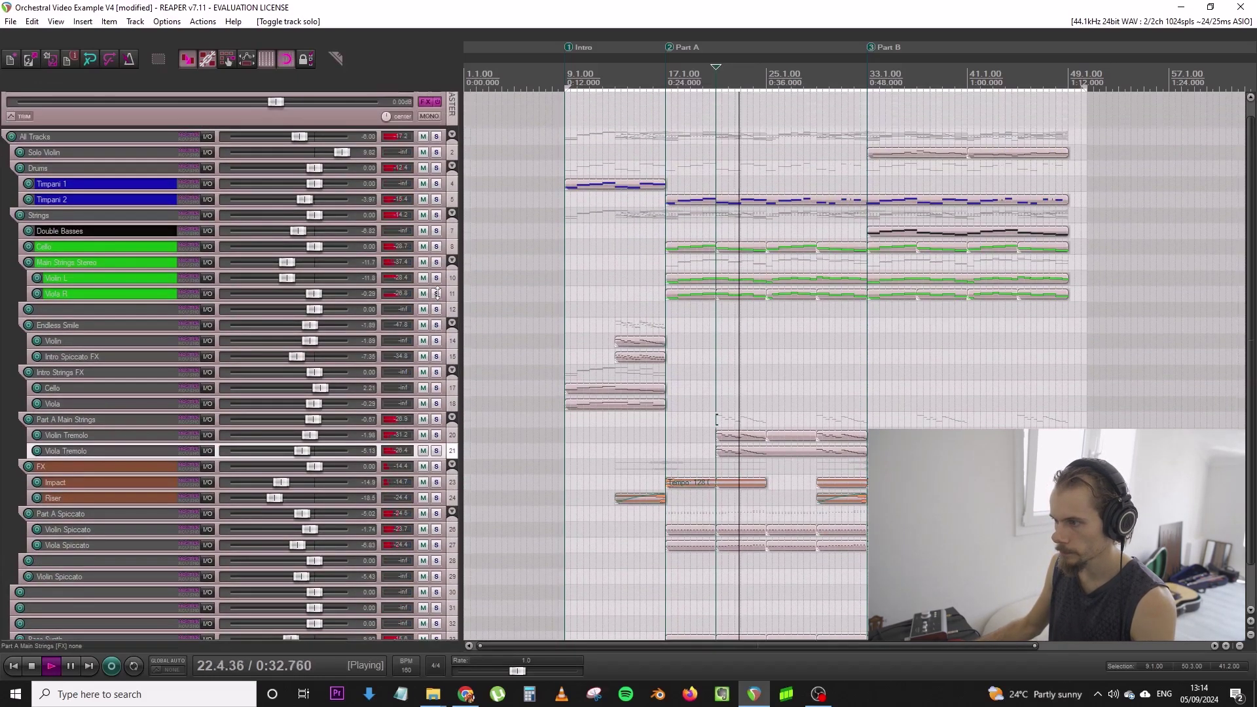
scroll(450, 236, "down", 1)
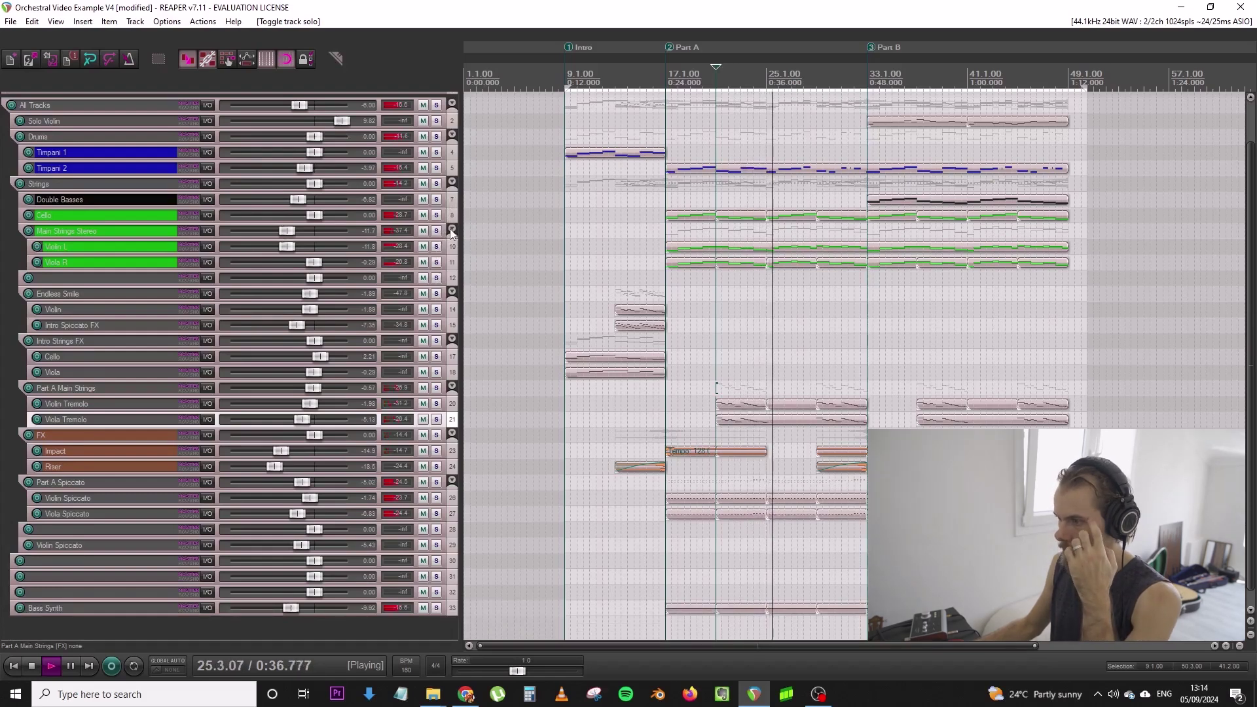
scroll(451, 234, "up", 2)
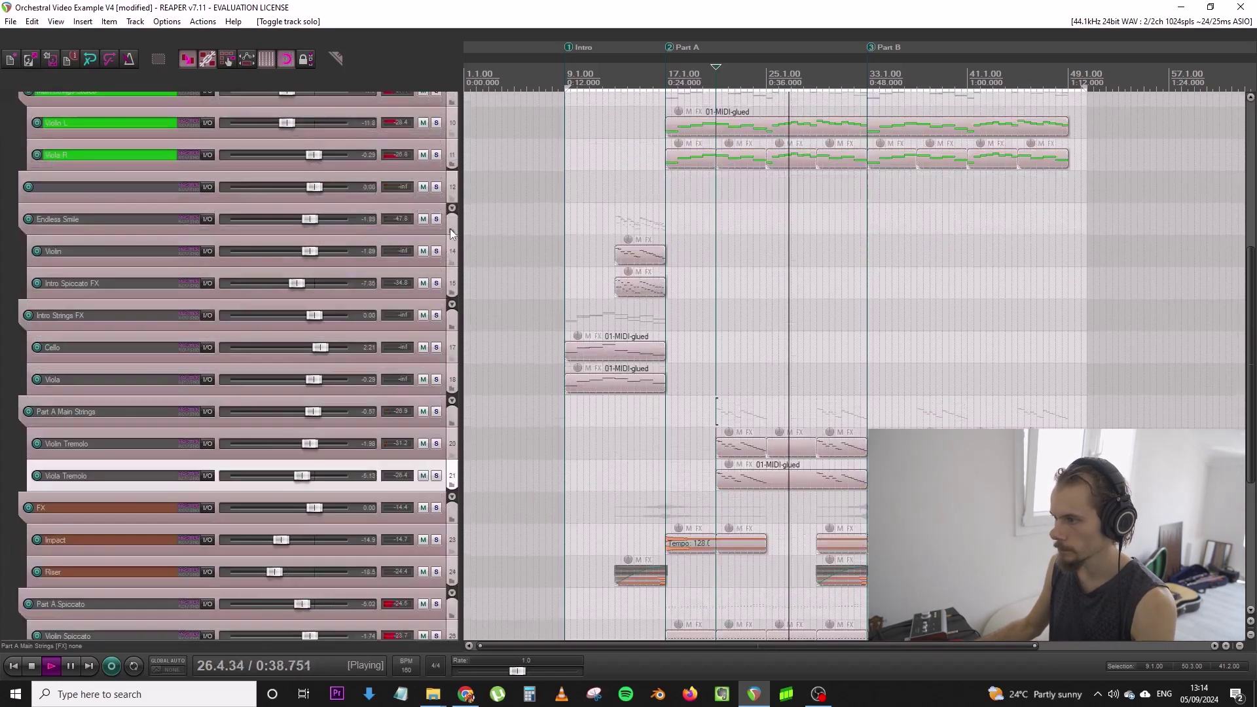
Select the Violin L and Viola R tracks together and raise their volumes slightly, bringing Viola R to just under 0 dB
scroll(450, 233, "up", 1)
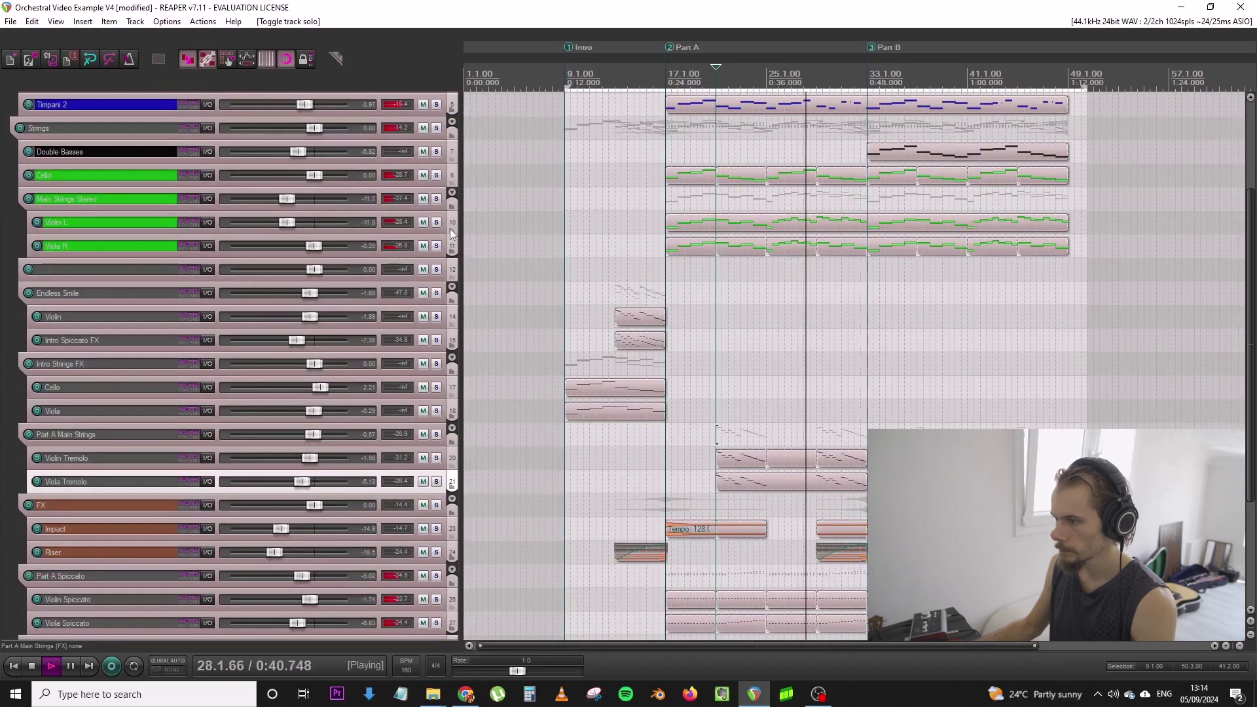
left_click(450, 230)
left_click(451, 238, "shift")
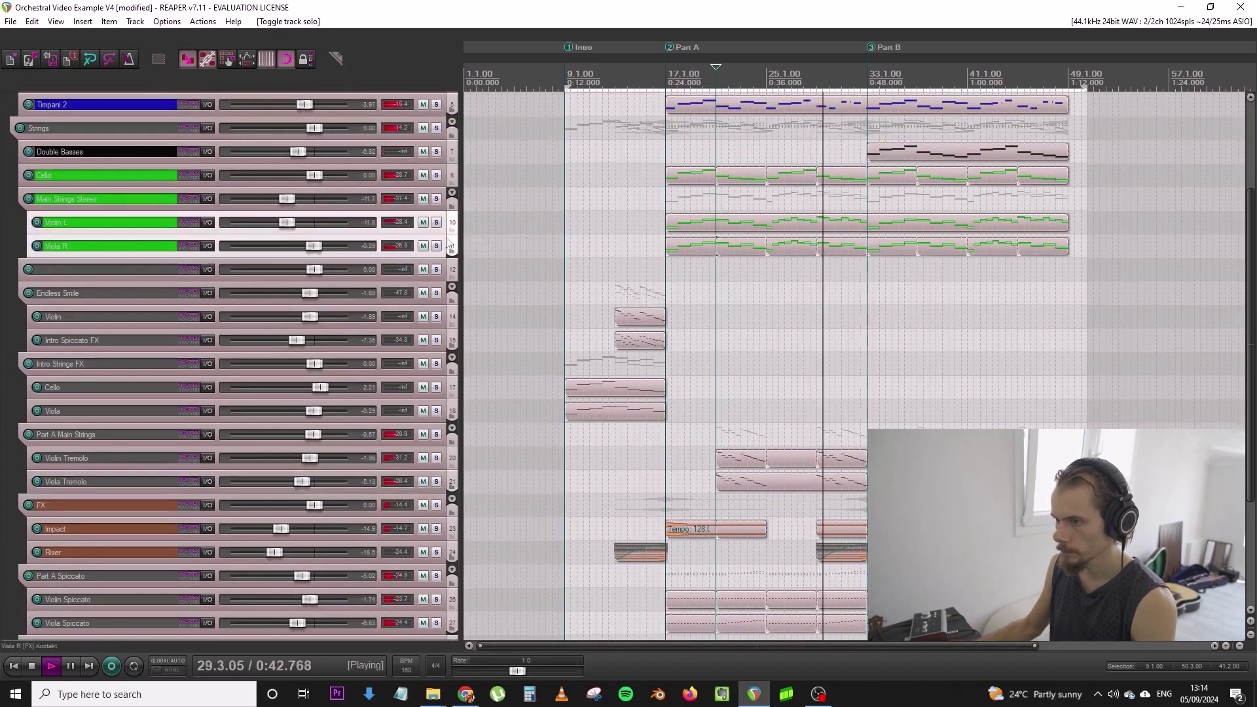
left_click_drag(284, 227, 301, 216)
Adjust the Solo Violin track's volume to about 5.5 dB during playback and save the project
scroll(301, 220, "down", 3)
left_click_drag(341, 166, 337, 203)
scroll(374, 201, "up", 4)
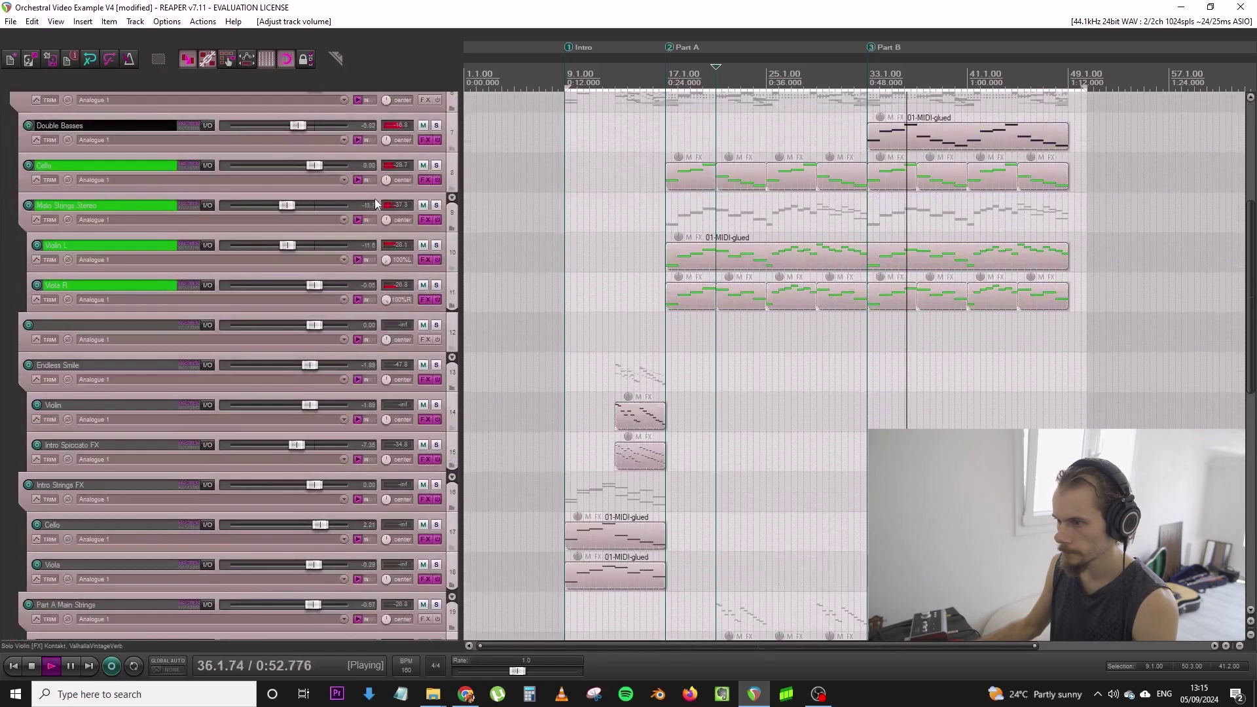
scroll(386, 196, "down", 4)
left_click(11, 21)
left_click(94, 90)
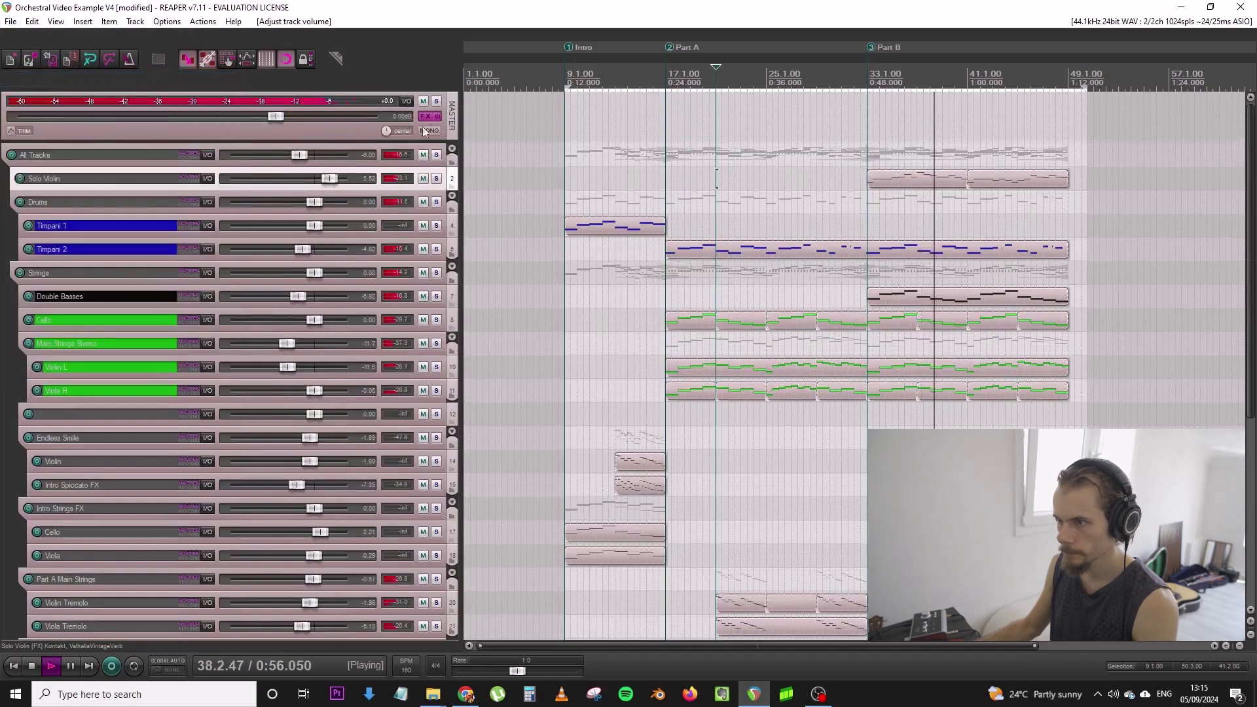
Select the master track, listen through Part B, and return the stopped edit cursor to bar 9 at the Intro marker
left_click(451, 118)
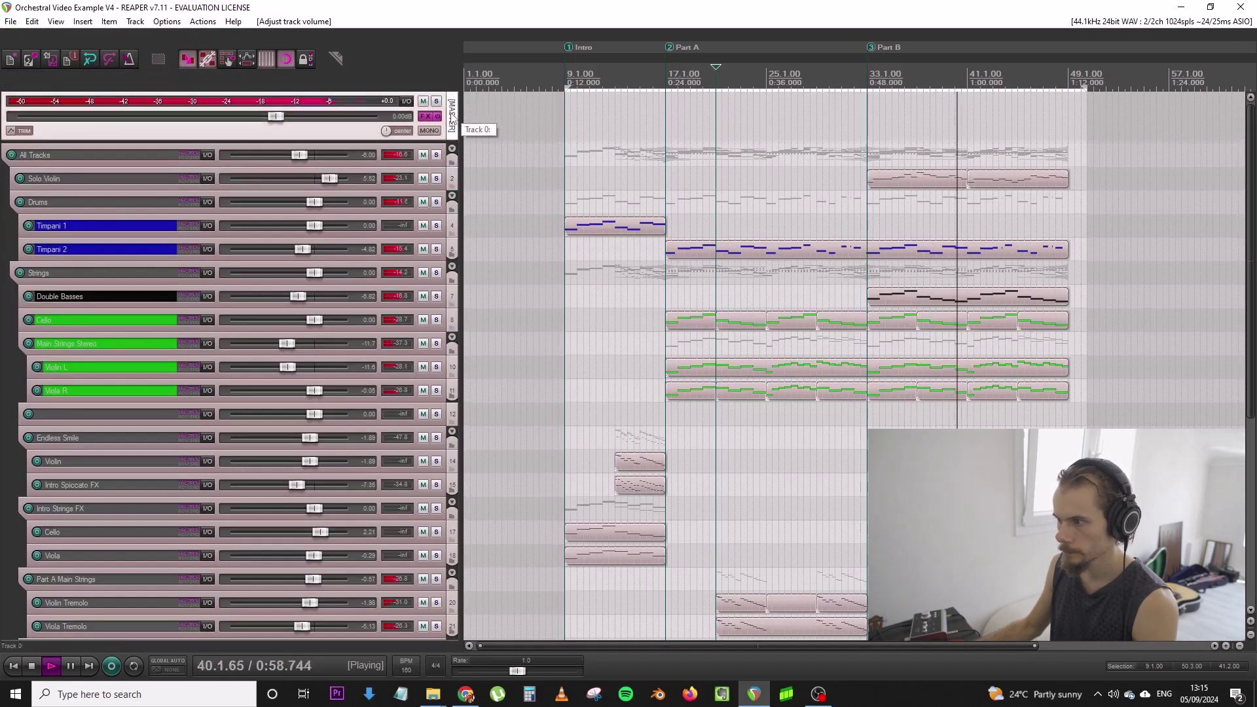
scroll(451, 118, "down", 1)
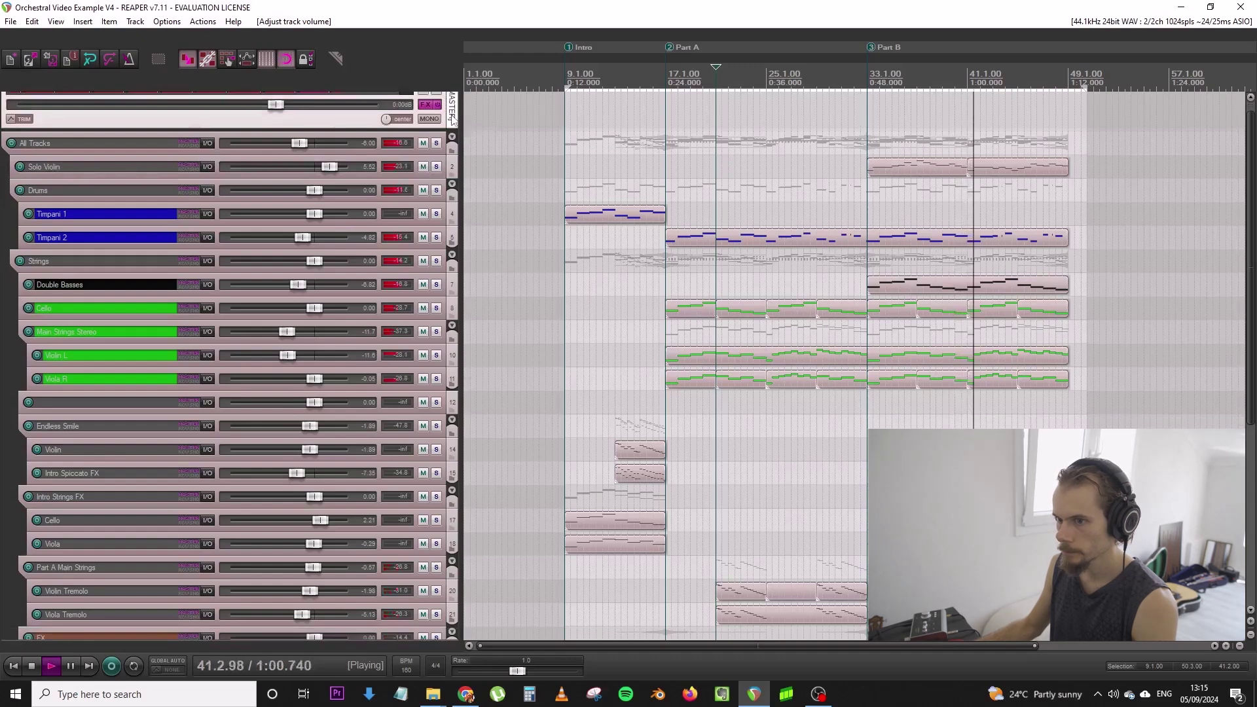
left_click(564, 193)
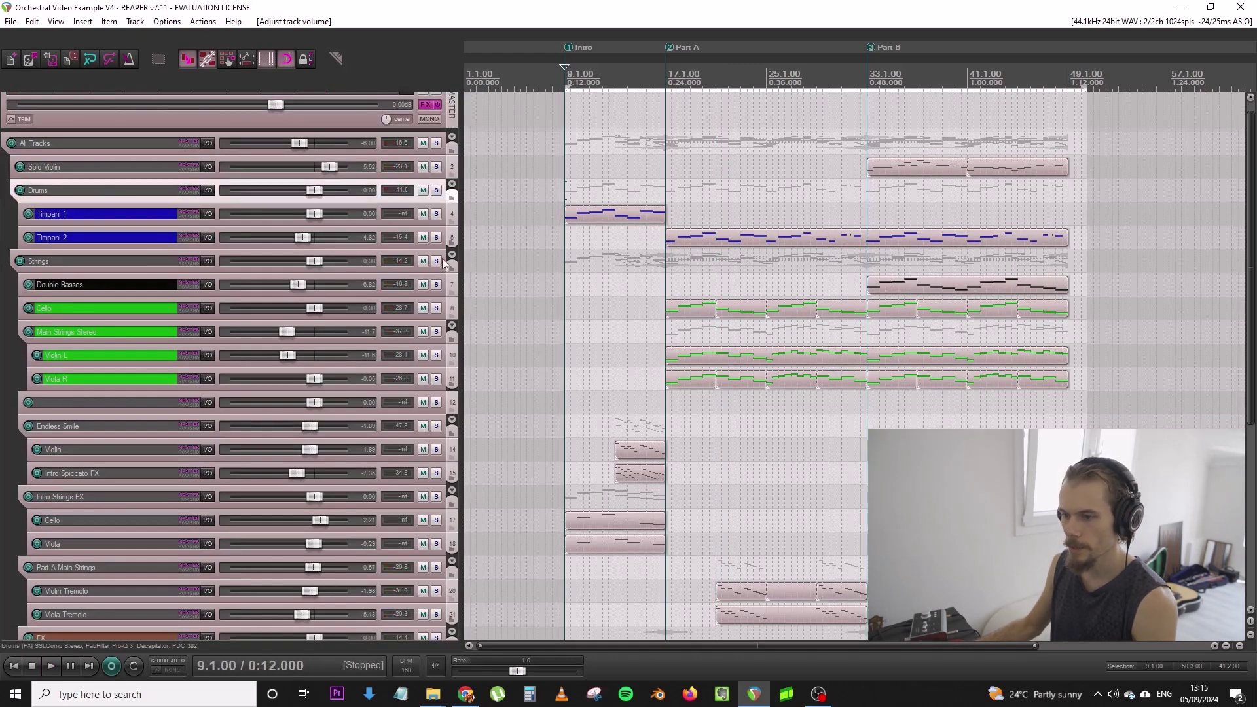
scroll(442, 255, "up", 2)
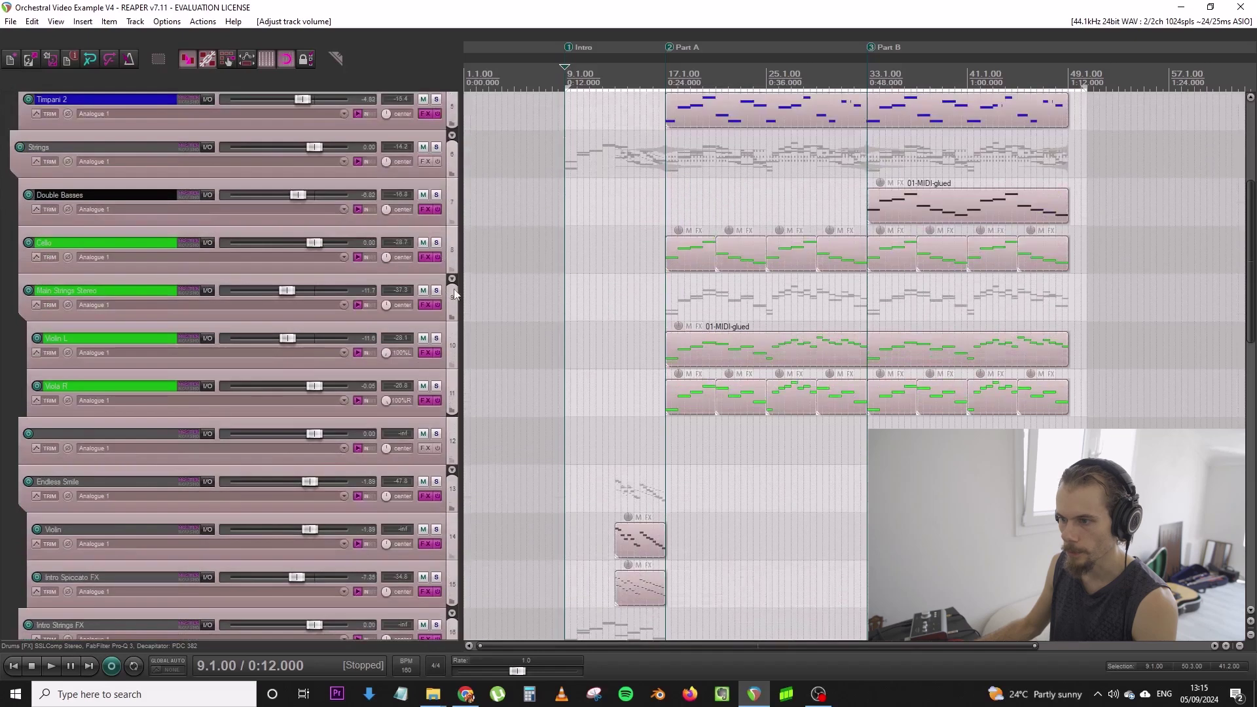
Solo the Main Strings Stereo track and listen to it from the start of Part A with its effects chain open
left_click(437, 292)
left_click(664, 303)
key("space")
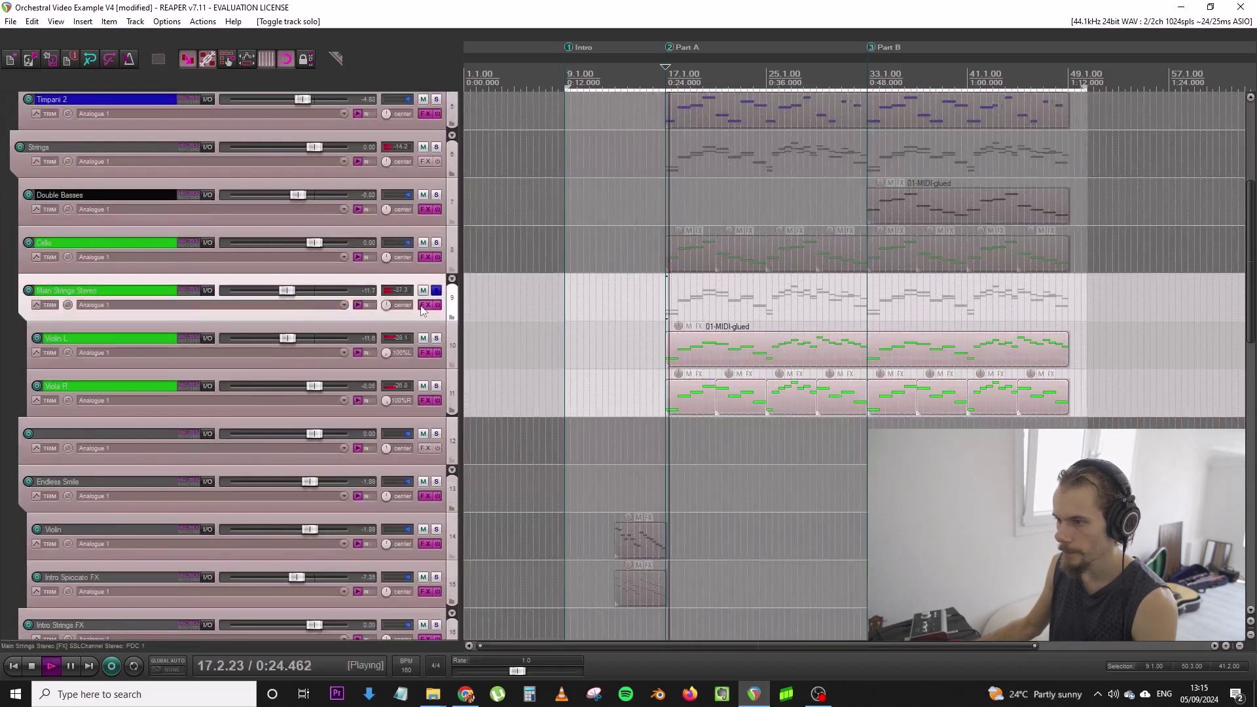
left_click(422, 307)
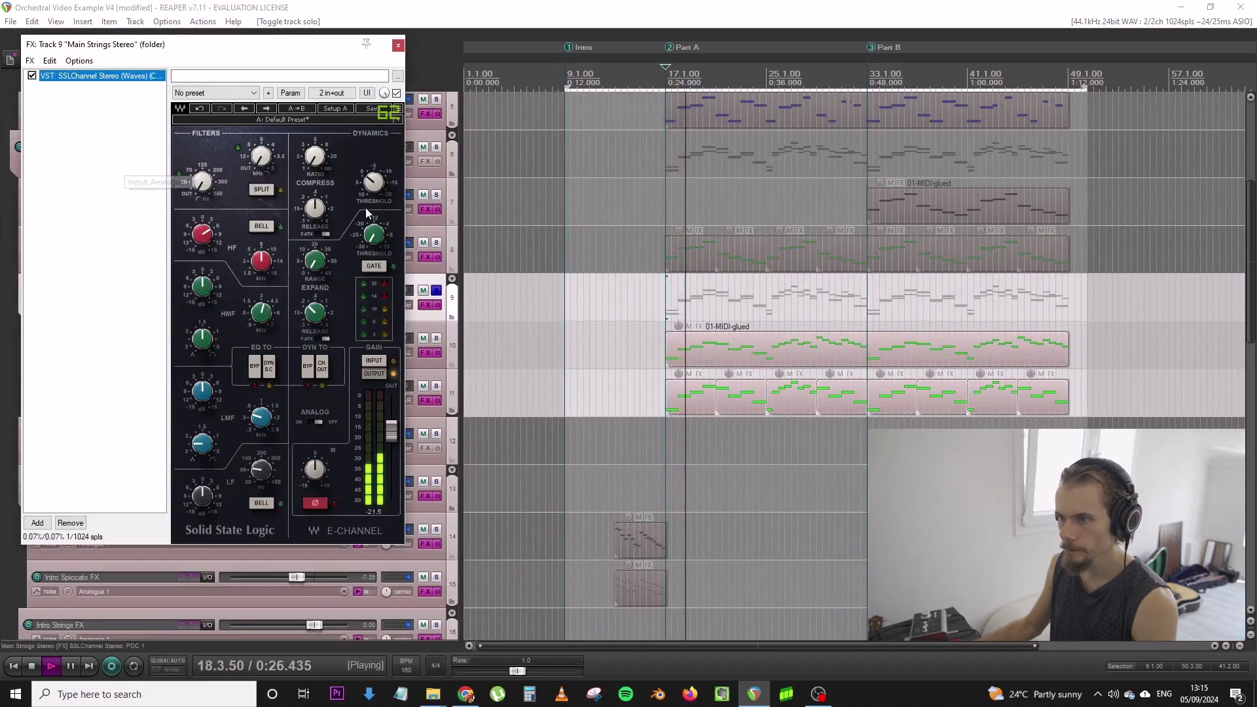
key("space")
Add the CLA-2A Stereo (Correct) compressor to the Main Strings Stereo effects chain and load its Strings preset
double_click(71, 174)
type("ssl")
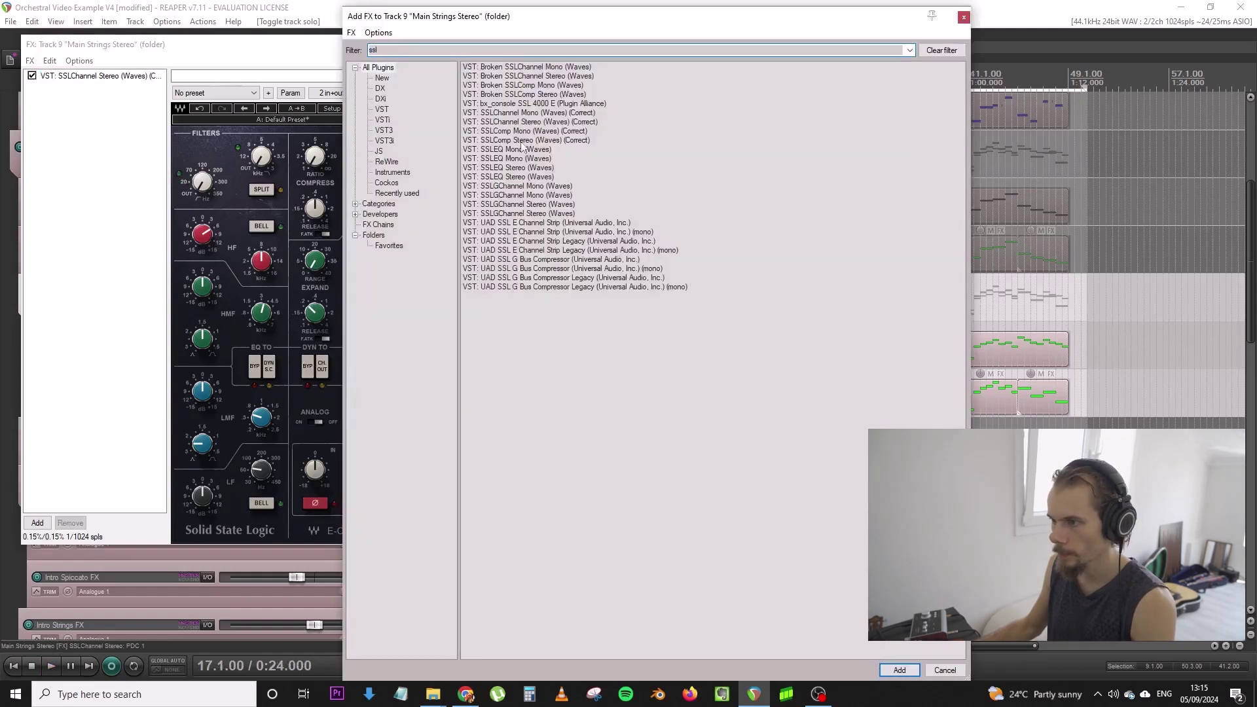
type("cla ")
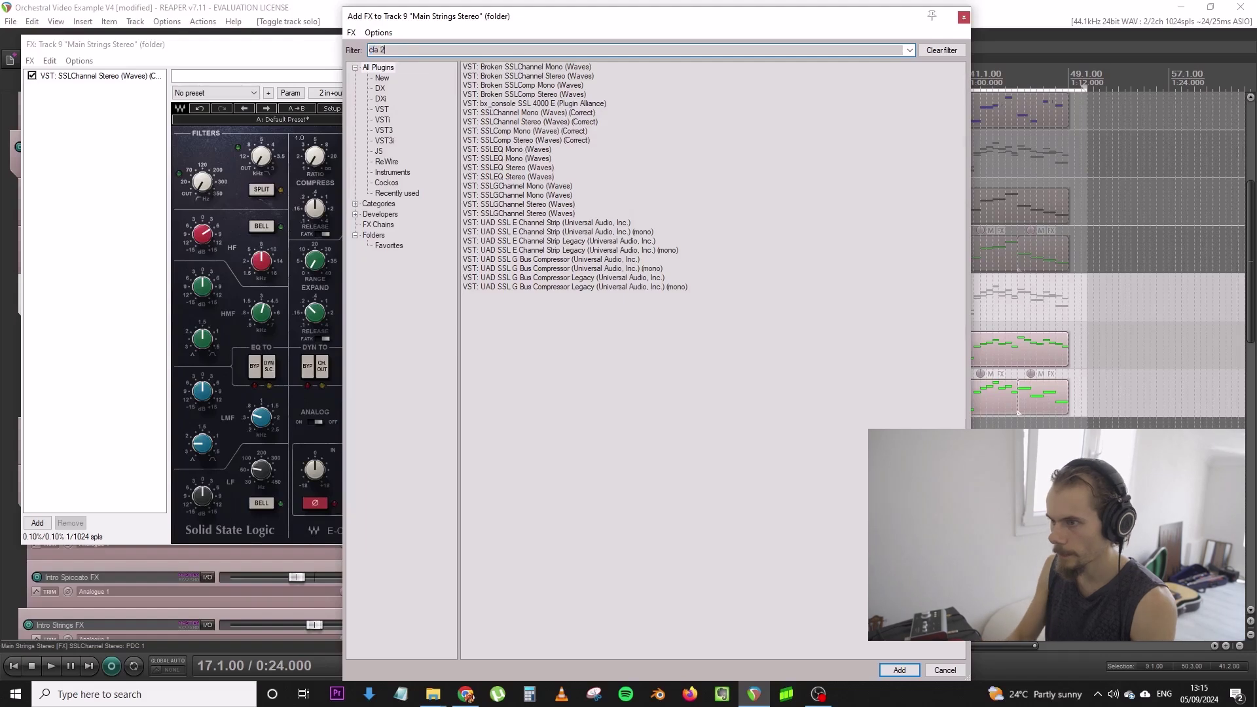
type("2")
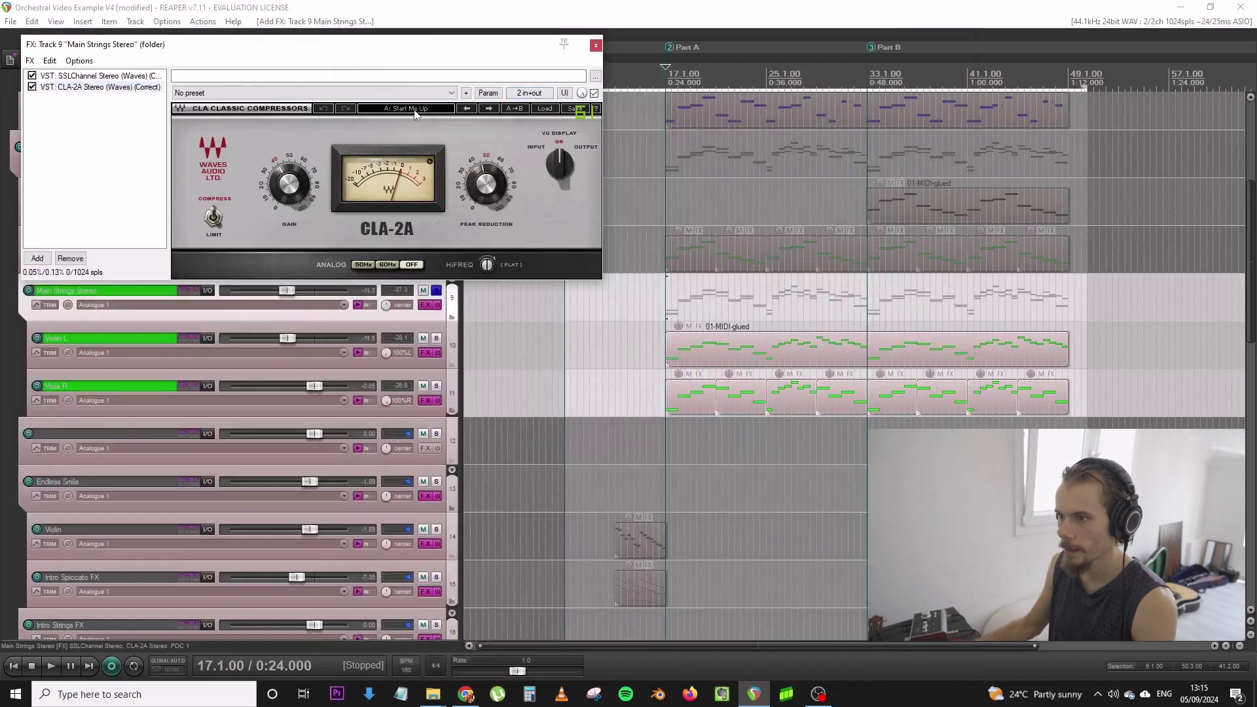
left_click(546, 109)
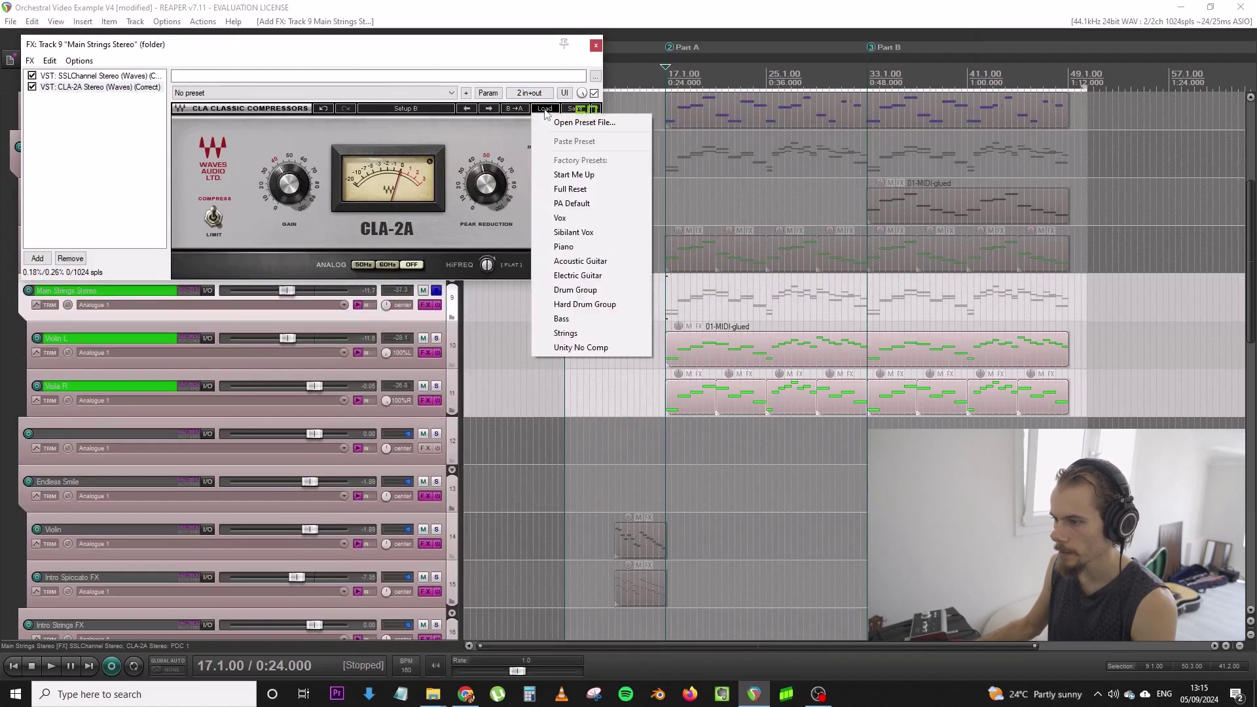
left_click(578, 334)
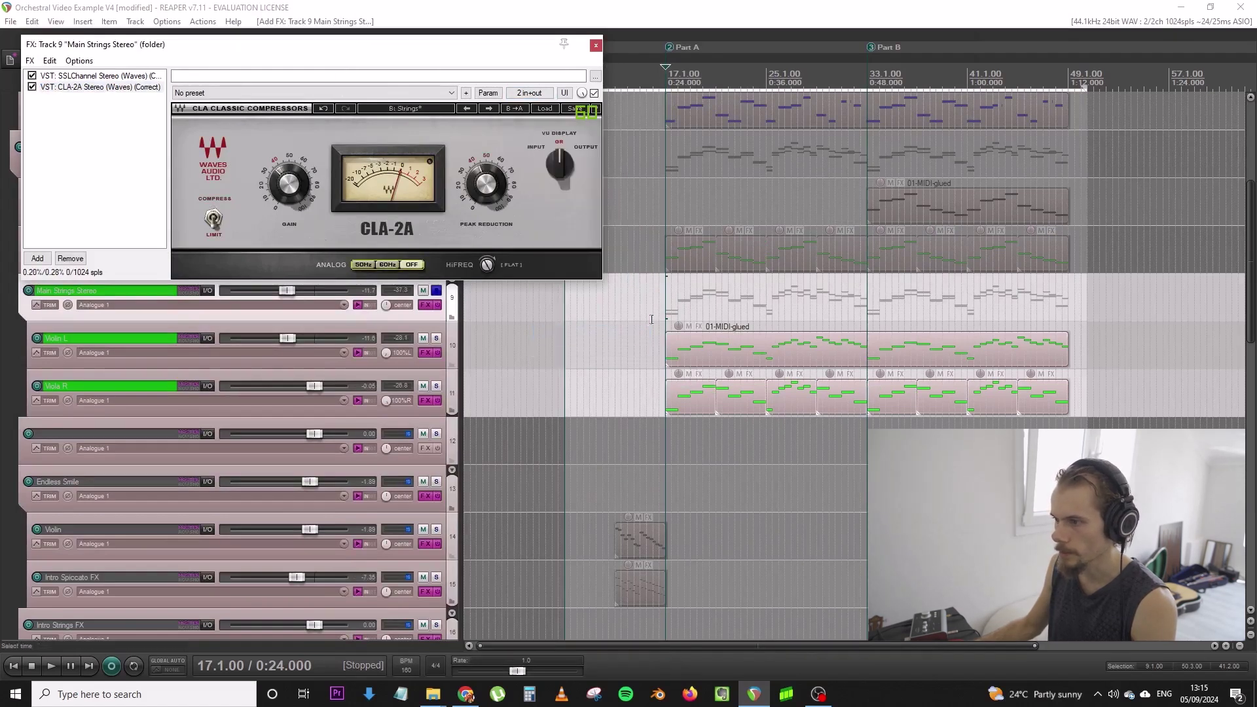
Adjust the compressor's peak reduction and gain on Main Strings Stereo during playback, and unsolo the track
key("space")
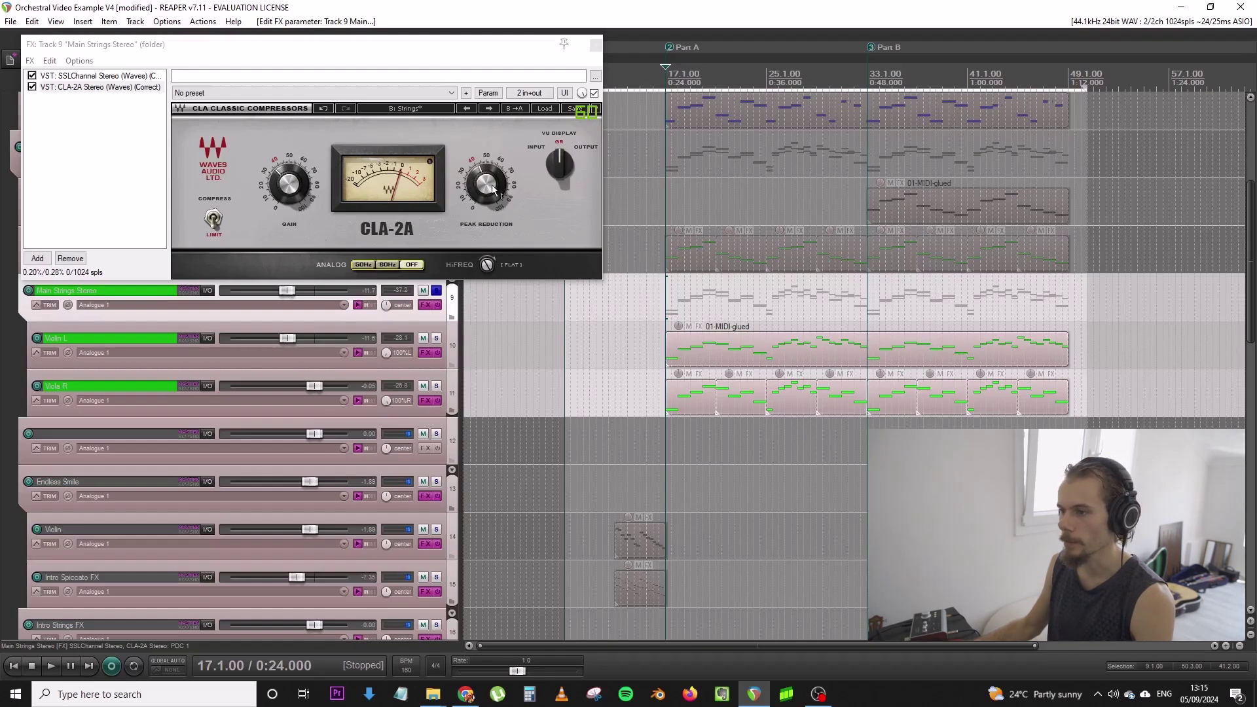
left_click_drag(492, 190, 493, 167)
key("space")
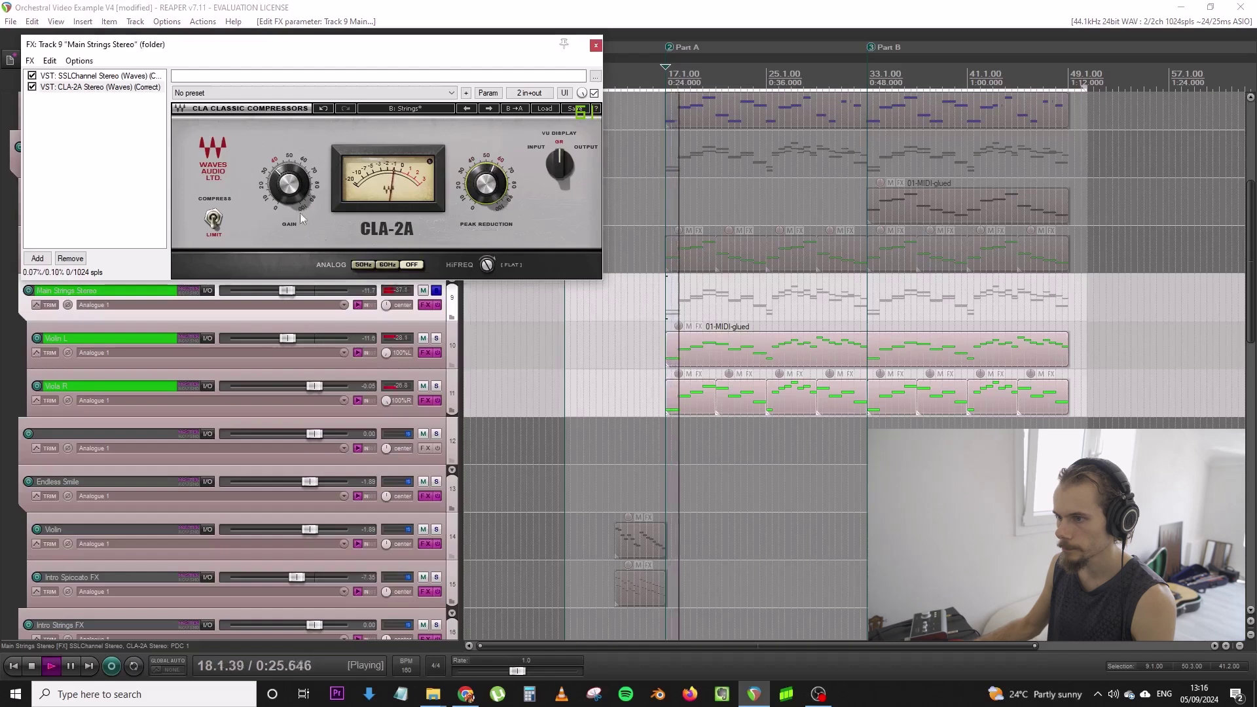
left_click(437, 290)
left_click_drag(289, 184, 289, 184)
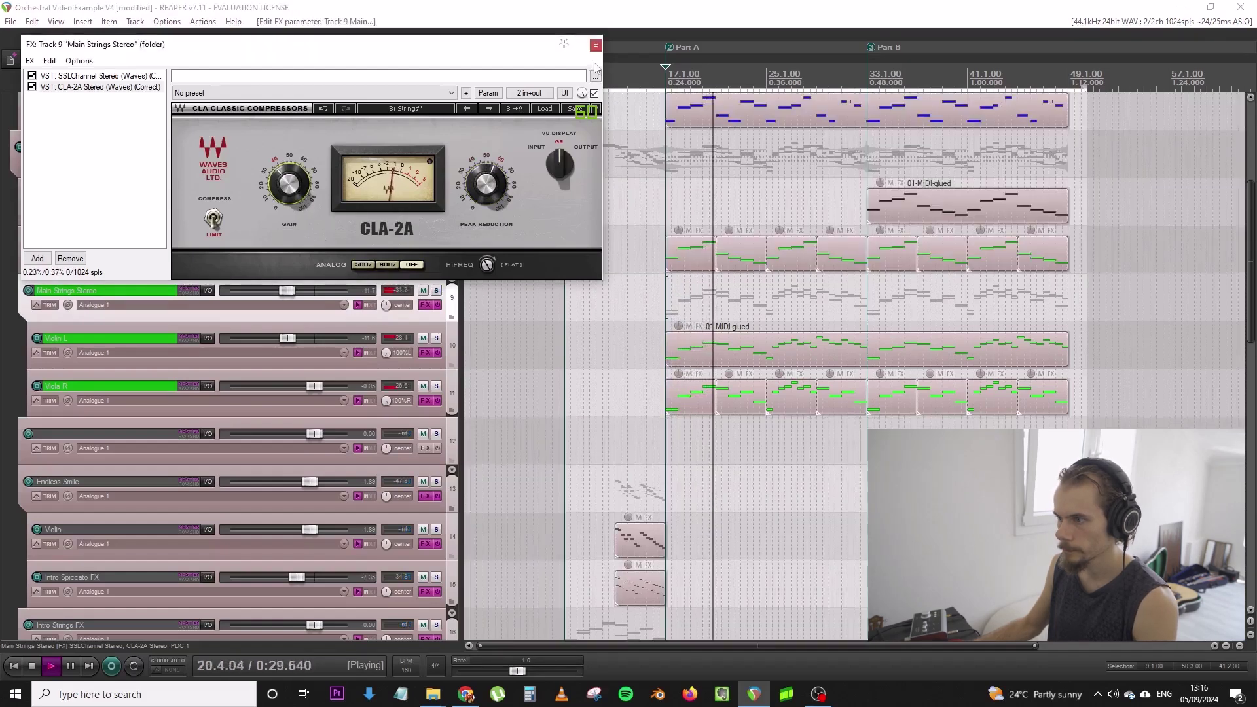
left_click(596, 45)
Add the CLA-2A Stereo (Correct) compressor to the Part A Main Strings folder track
scroll(592, 186, "down", 5)
scroll(454, 265, "up", 5)
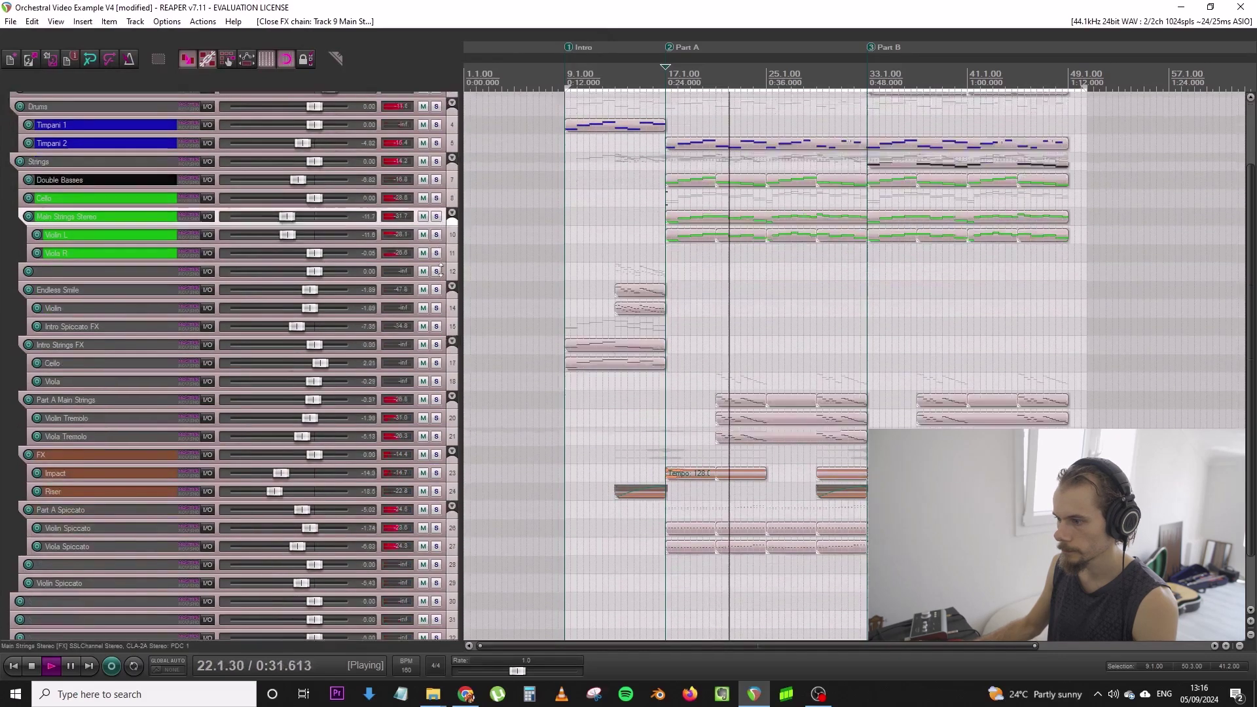
left_click(425, 294)
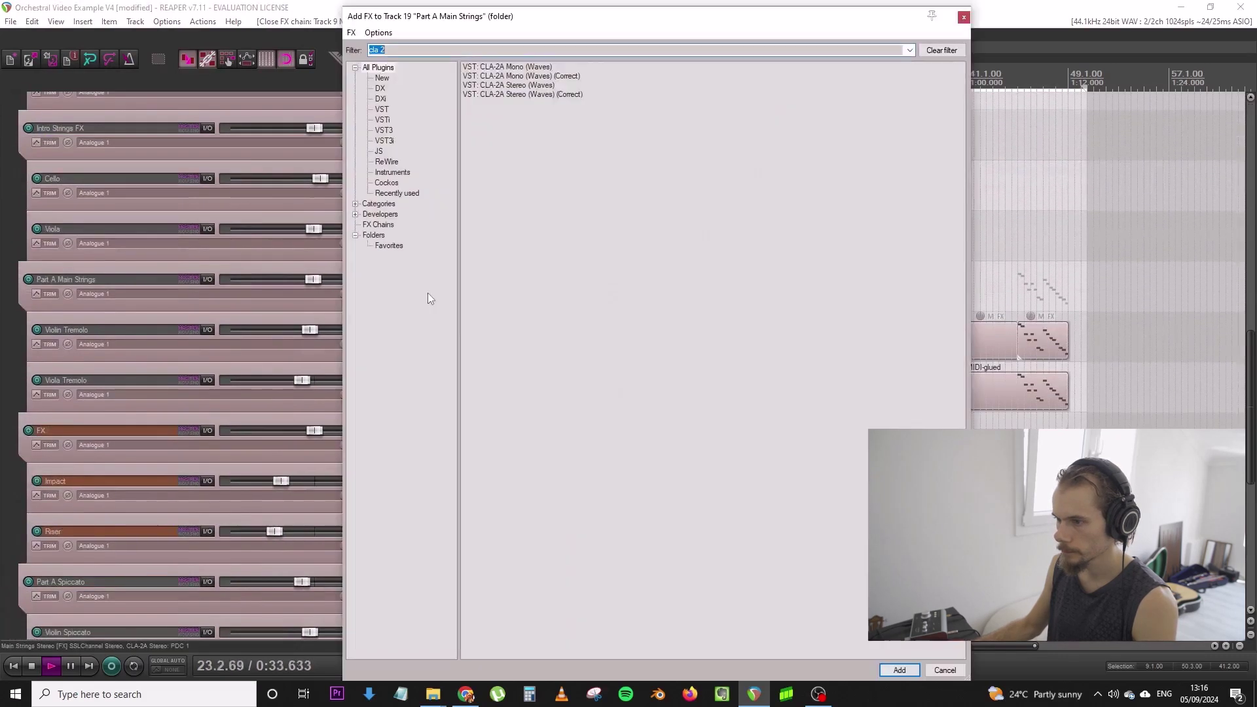
double_click(516, 96)
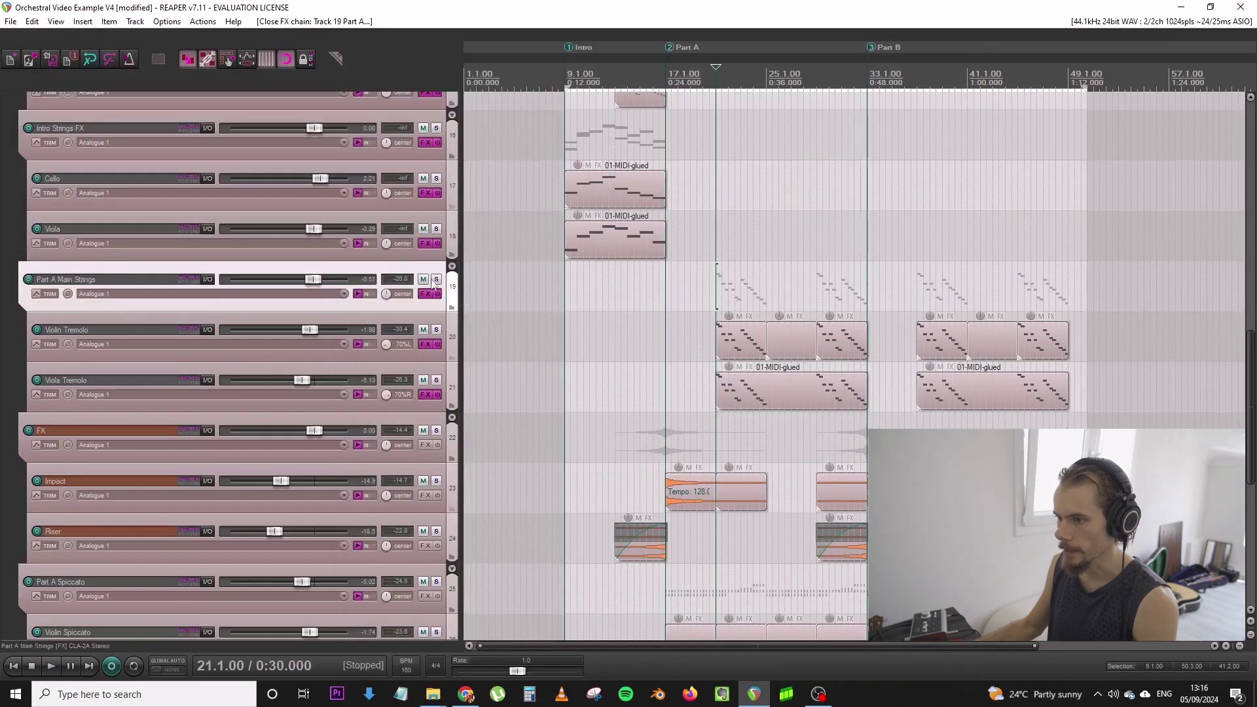
Solo Part A Main Strings and, during playback, adjust its CLA-2A peak reduction and set the gain to about 36
left_click(436, 279)
key("space")
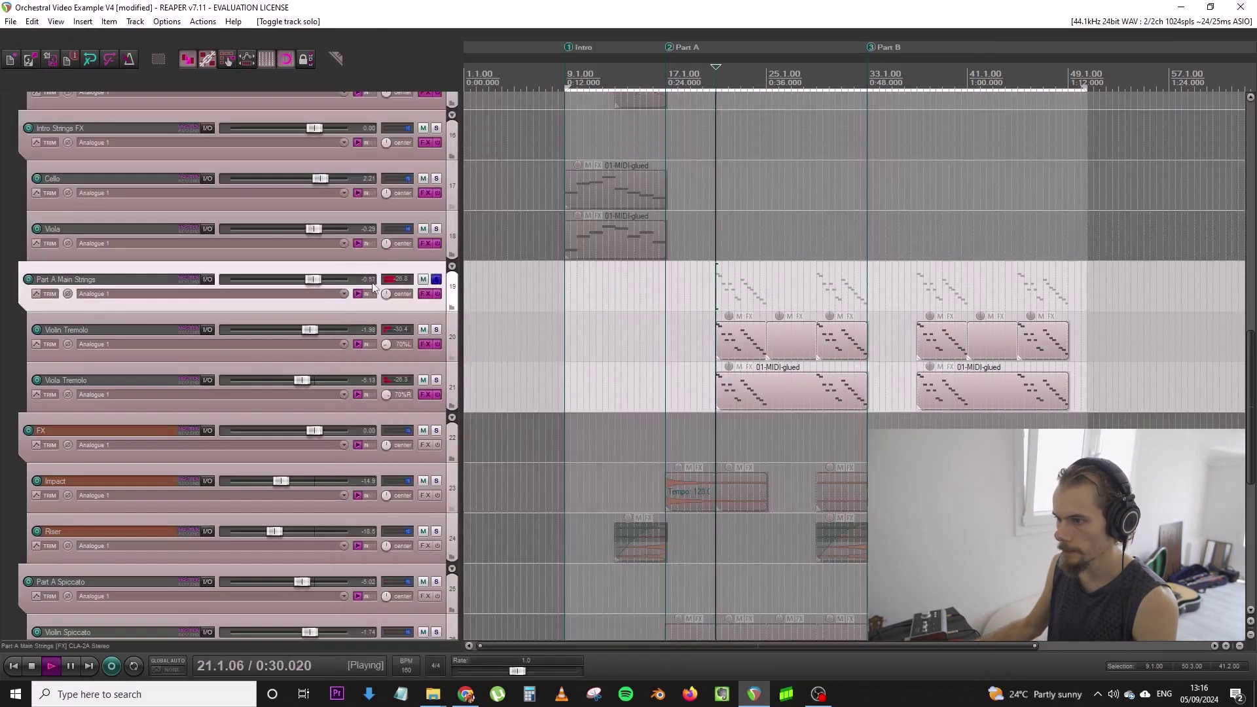
left_click(425, 294)
left_click_drag(534, 145, 533, 112)
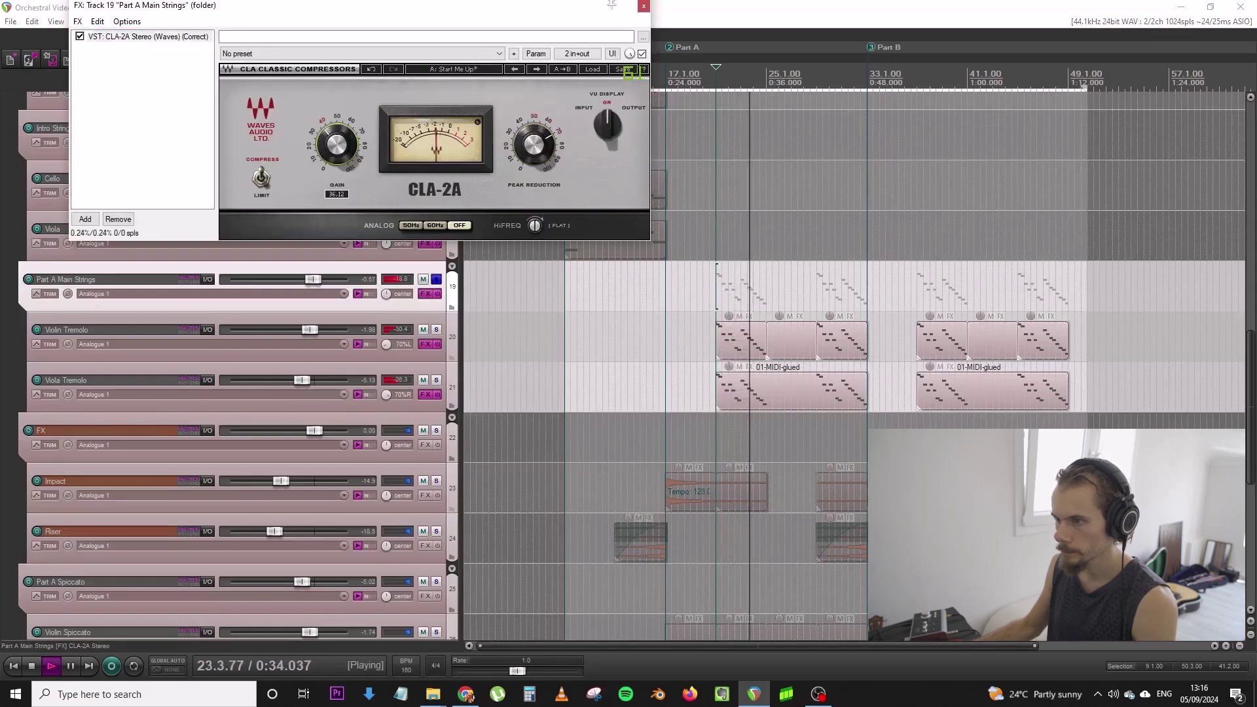
key("space")
Add SSLChannel Stereo (Correct) after the compressor on Part A Main Strings and play the track
double_click(194, 90)
type("ssl")
double_click(516, 122)
key("space")
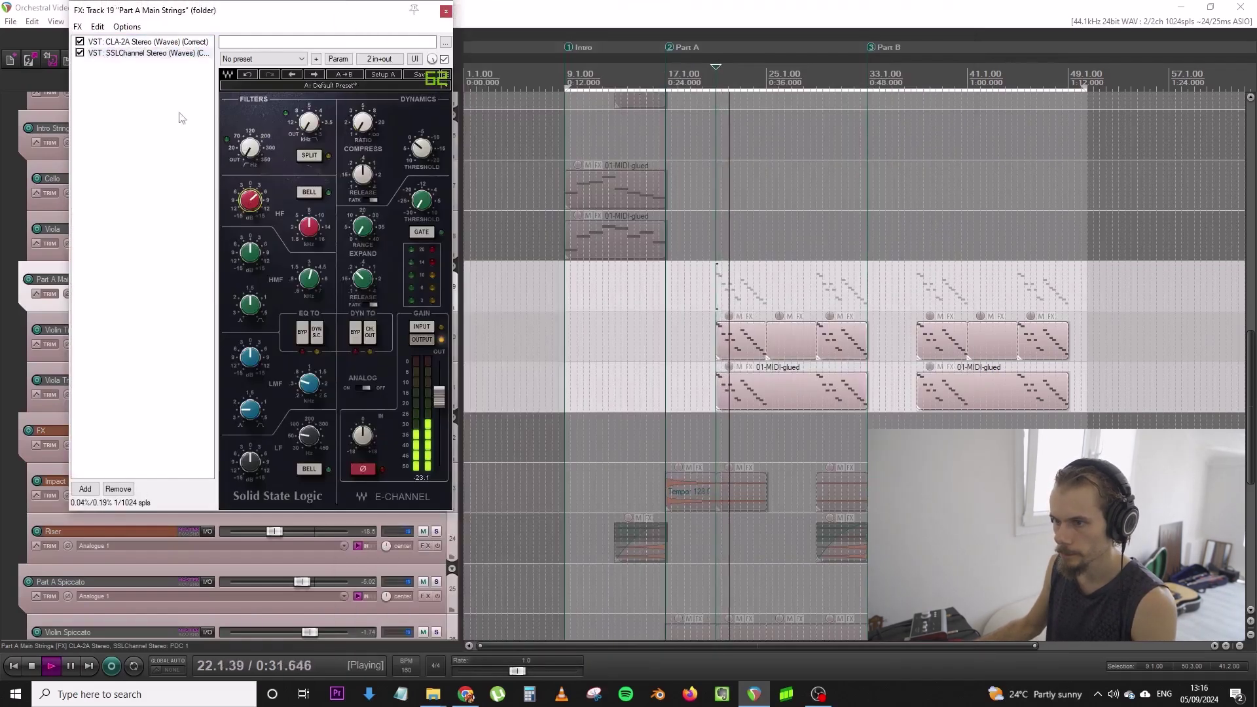
Add a FabFilter Pro-Q 3 equalizer to the end of the Part A Main Strings effects chain
double_click(175, 168)
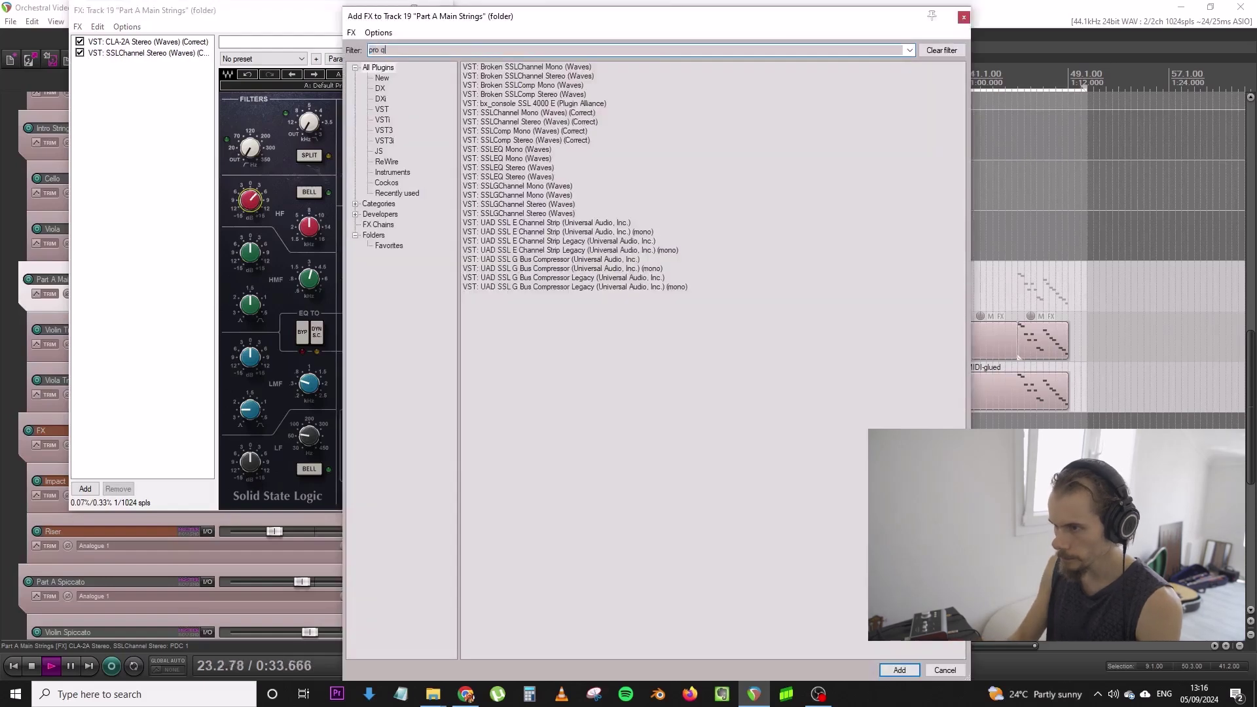
double_click(519, 86)
key("space")
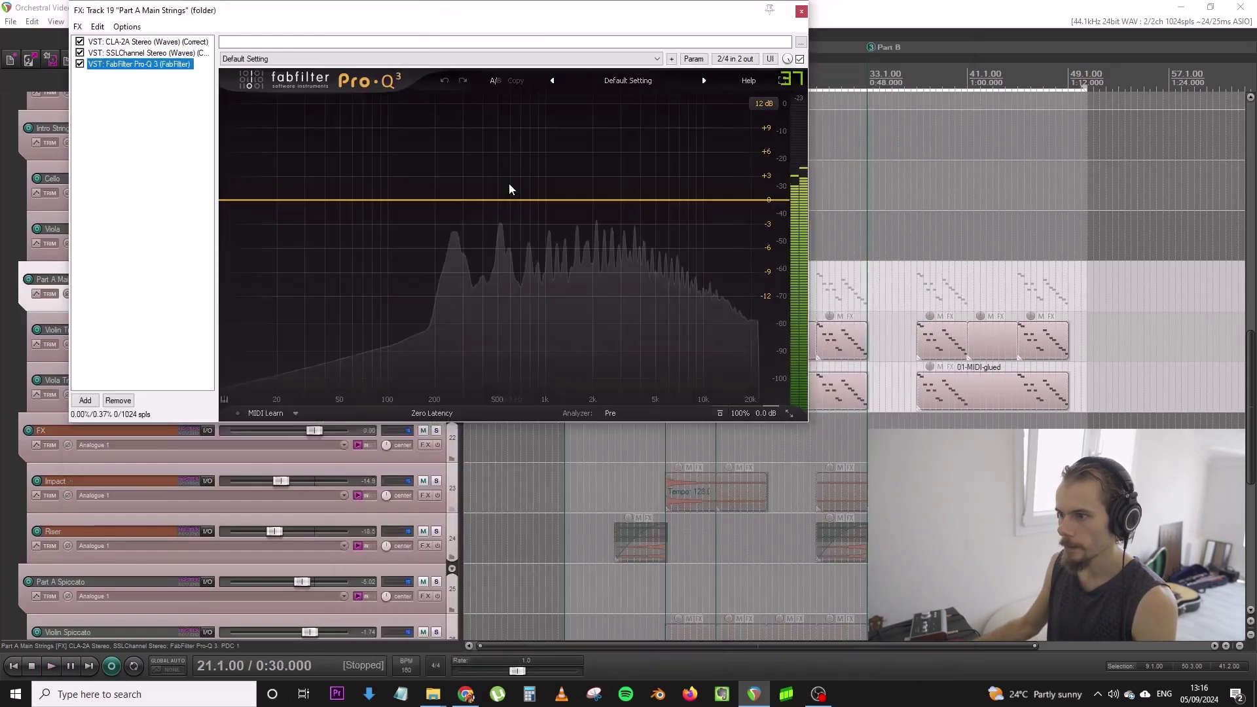
Create a low-cut band at about 285 Hz with a 36 dB/oct slope in the Pro-Q 3
left_click(434, 200)
right_click(434, 200)
mouse_move(463, 255)
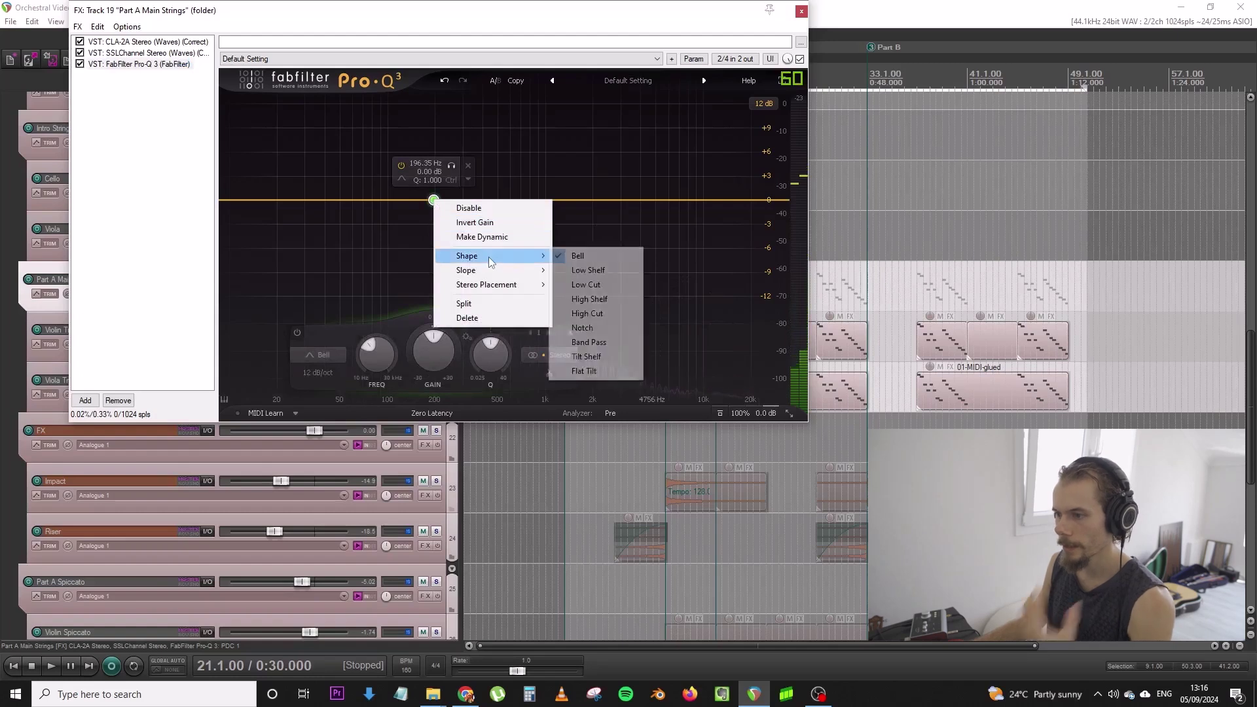
left_click(586, 286)
left_click_drag(433, 201, 460, 205)
left_click(322, 373)
left_click(347, 460)
key("space")
key("space")
left_click_drag(733, 23, 937, 90)
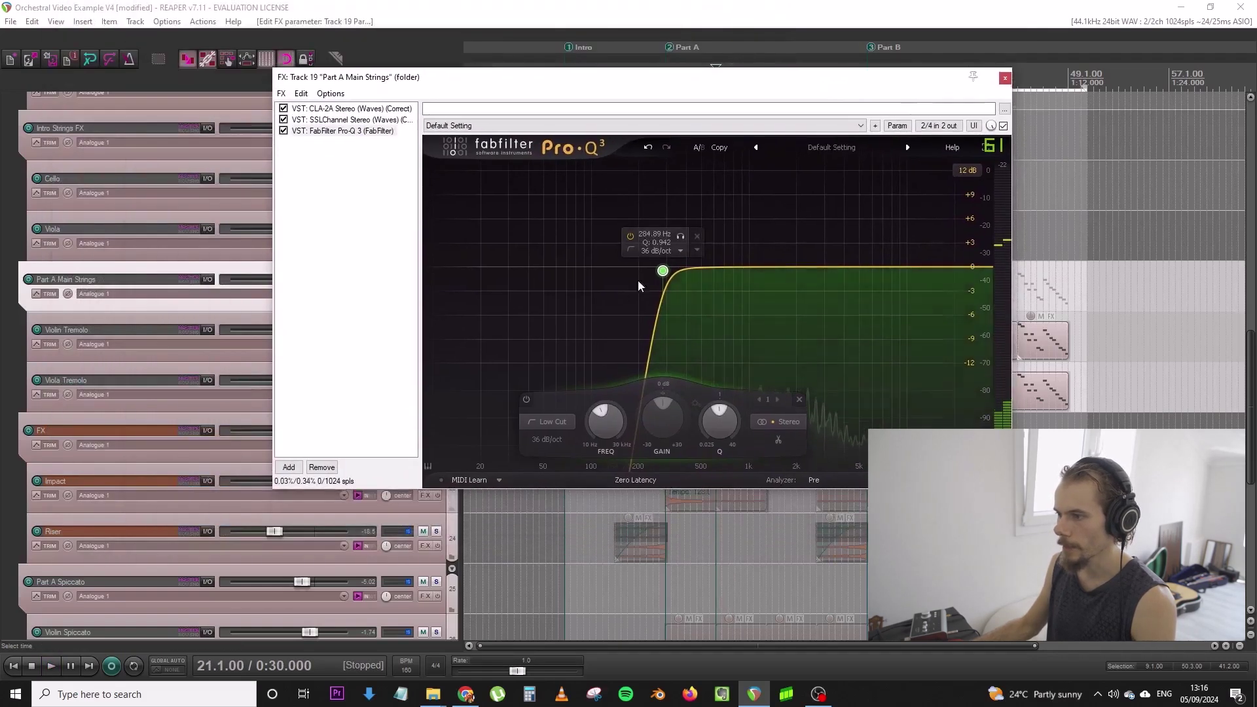
Audition the low-cut band on its own during playback, and close the effects chain
key("space")
mouse_move(682, 238)
left_mouse_down()
mouse_move(666, 242)
mouse_move(685, 243)
left_mouse_up()
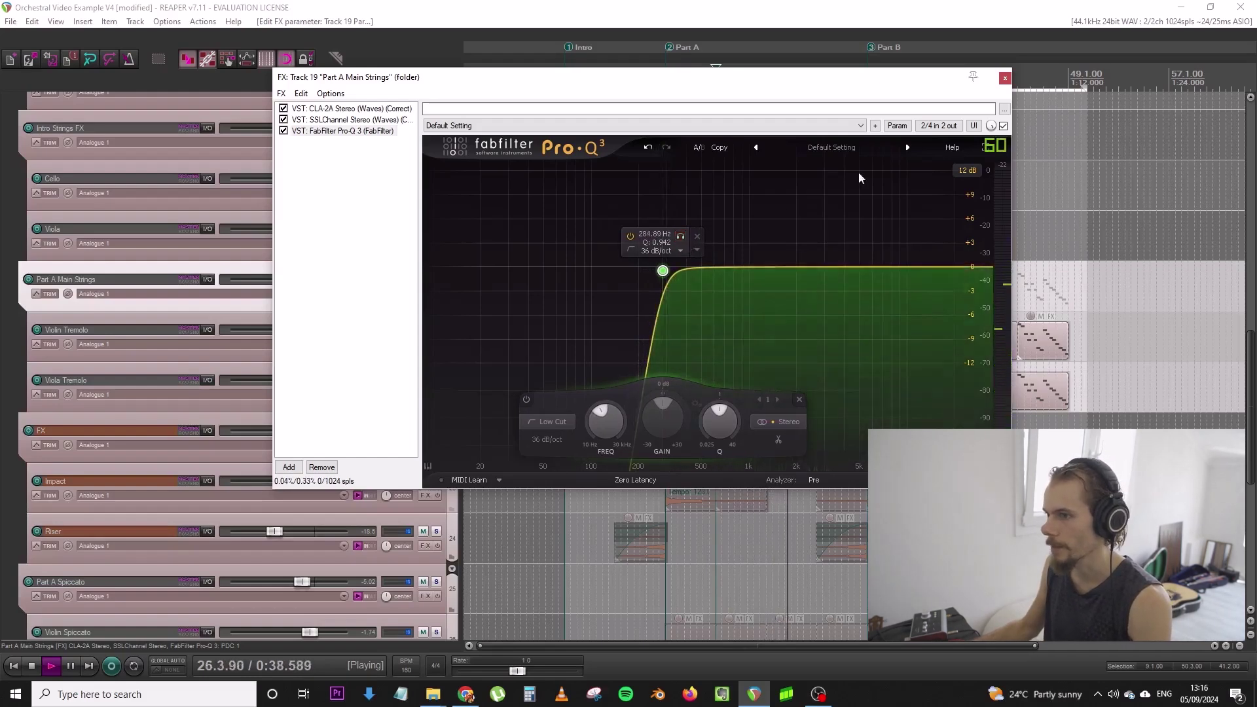
left_click(1004, 78)
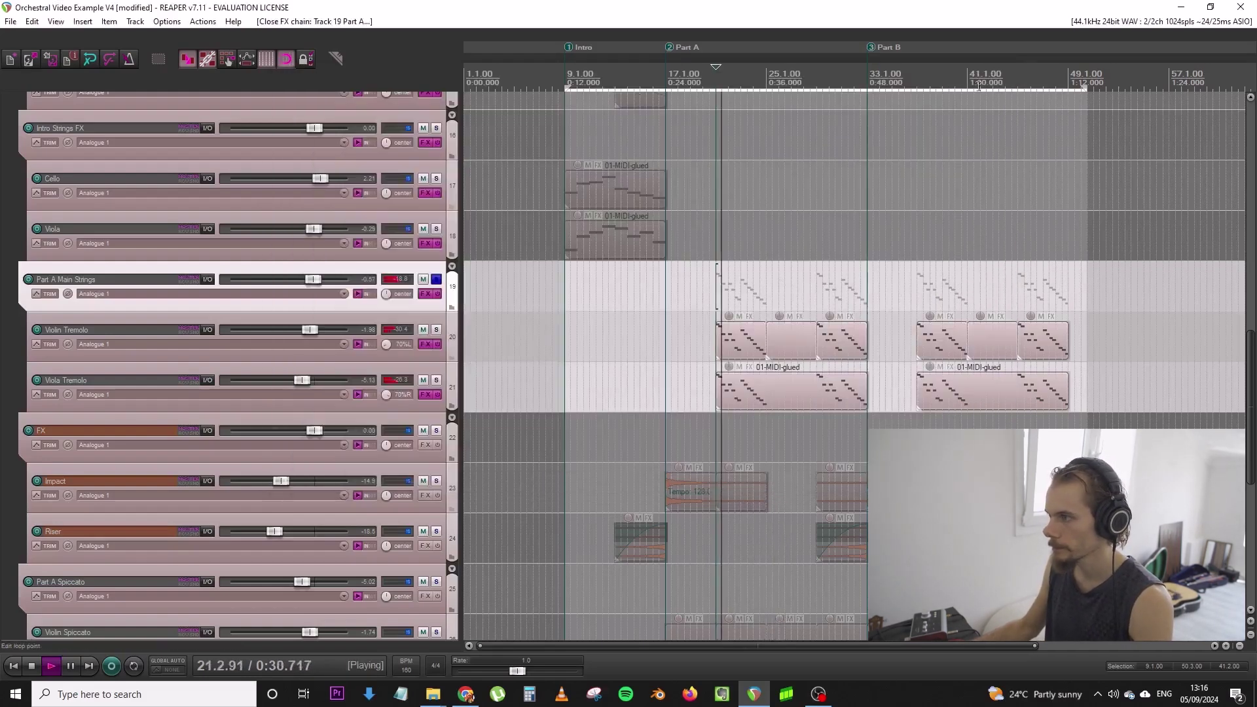
Add a second FabFilter Pro-Q 3 to the Part A Main Strings effects chain
left_click(424, 294)
key("space")
double_click(368, 186)
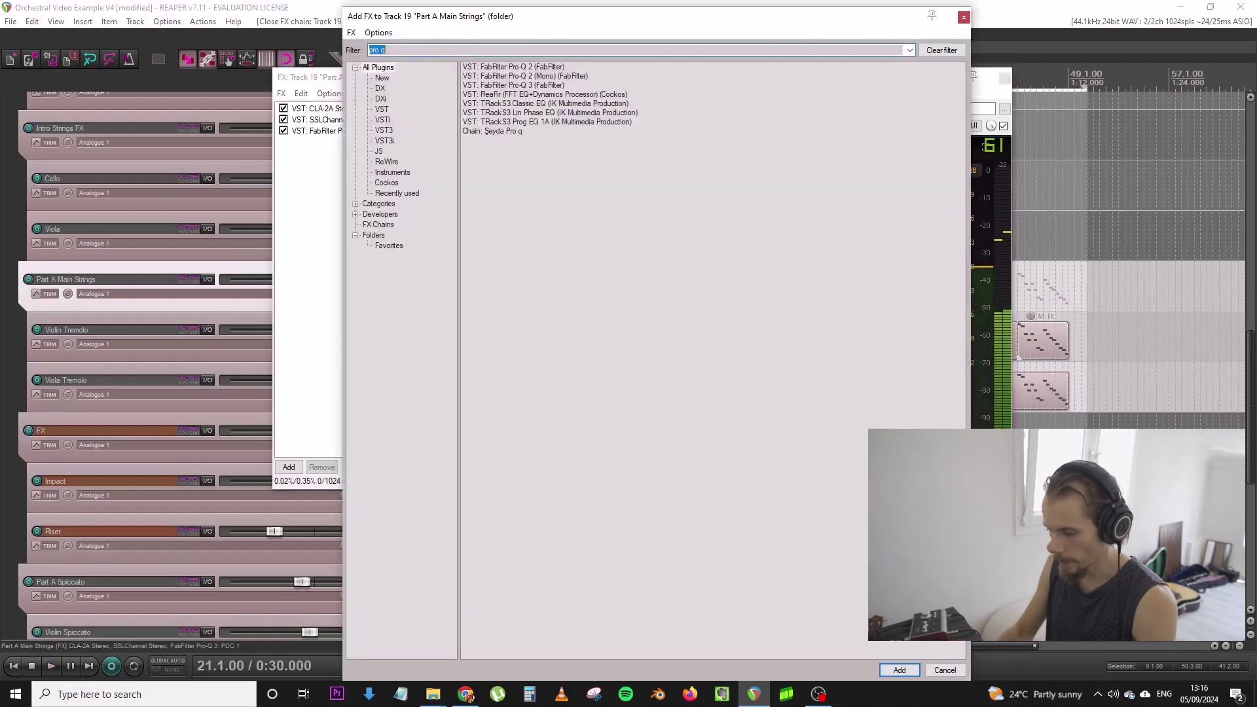
double_click(504, 85)
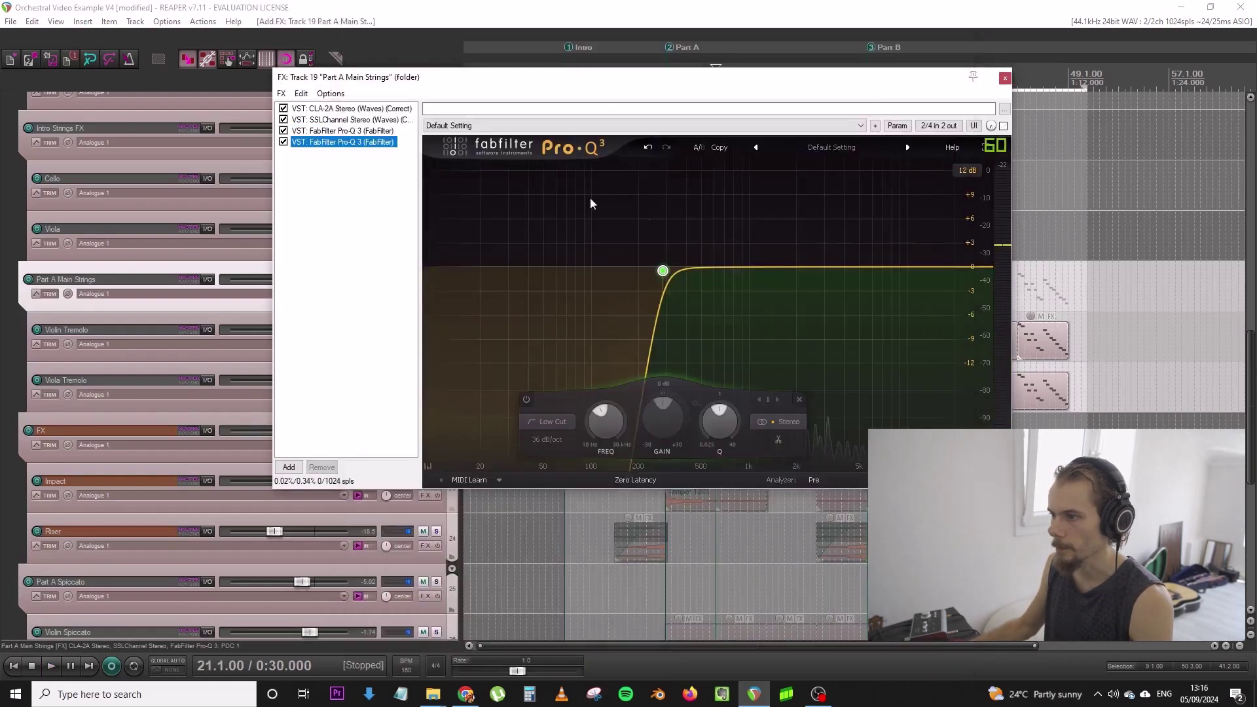
Create a bell band at about 5980 Hz with +4.82 dB gain and a Q of about 6.1 in the second Pro-Q 3
key("space")
left_click_drag(846, 271, 873, 229)
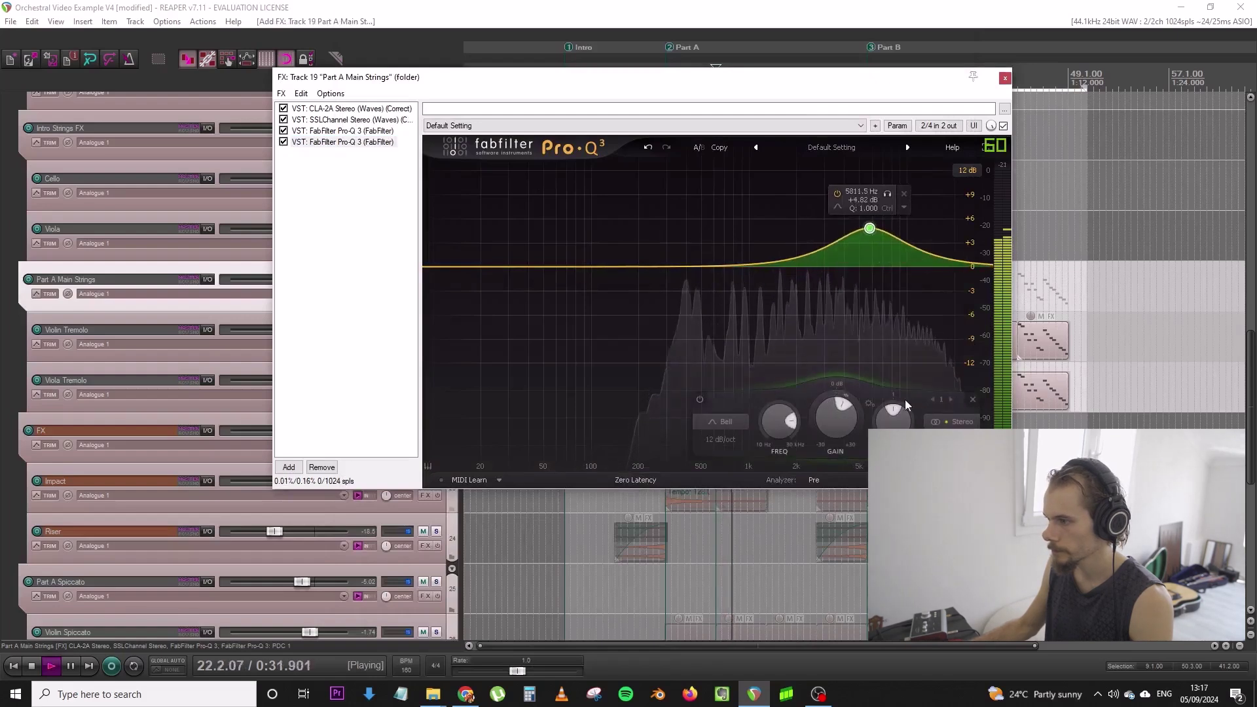
left_click_drag(894, 418, 887, 305)
Audition the bell band near 6 kHz on its own while replaying the tremolo strings
key("space")
key("space")
mouse_move(889, 195)
left_mouse_down()
mouse_move(873, 196)
mouse_move(890, 195)
left_mouse_up()
key("space")
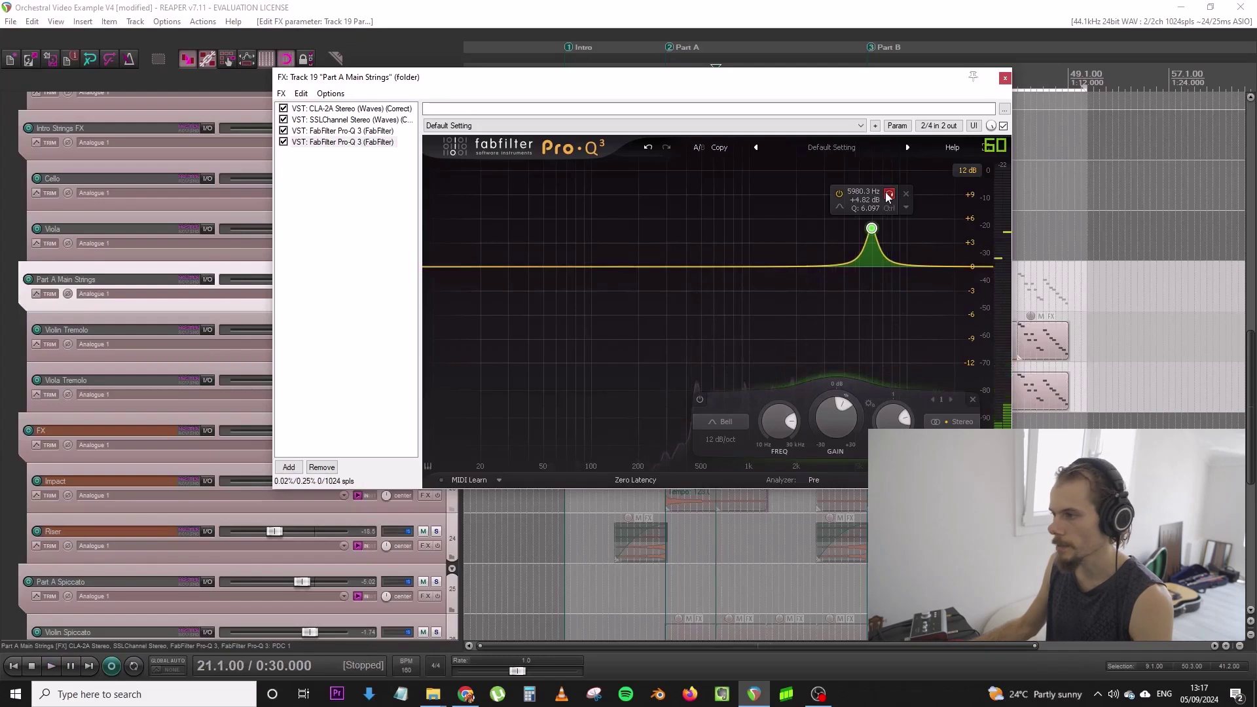
key("space")
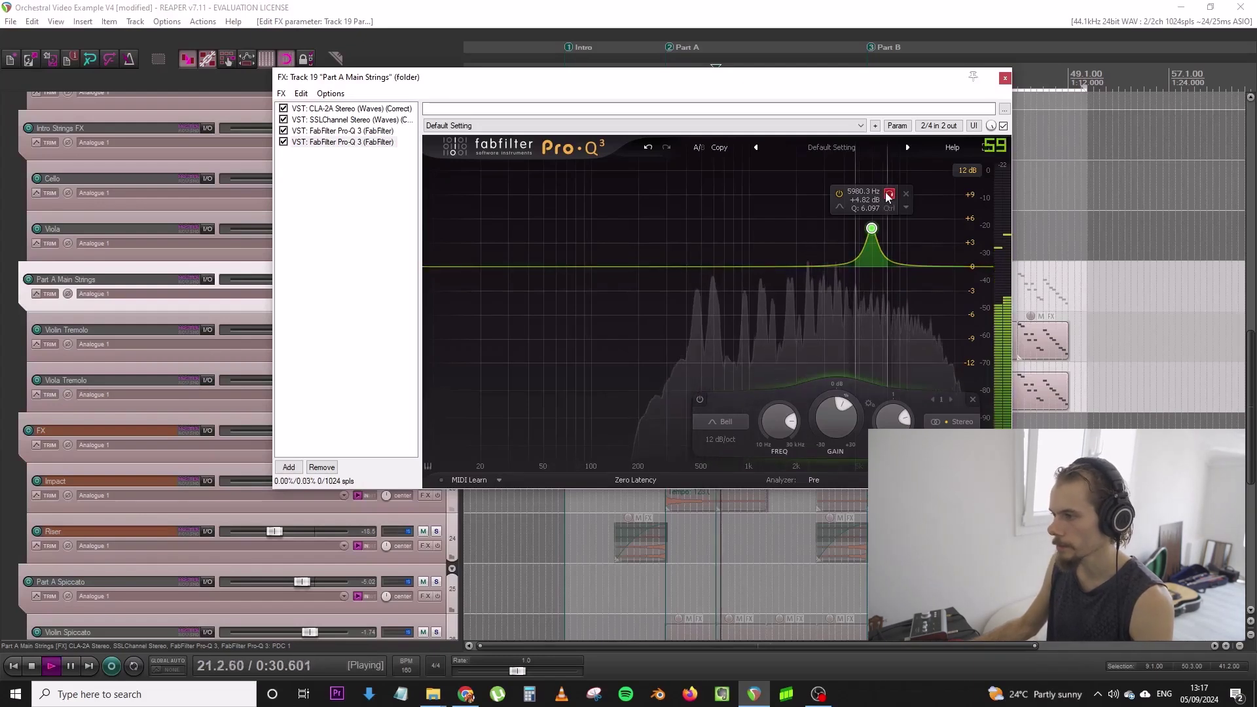
Turn the band near 6 kHz into a cut of about 5 dB and switch the equalizer to Natural Phase processing
left_click_drag(838, 402, 838, 426)
left_click(657, 479)
left_click(637, 509)
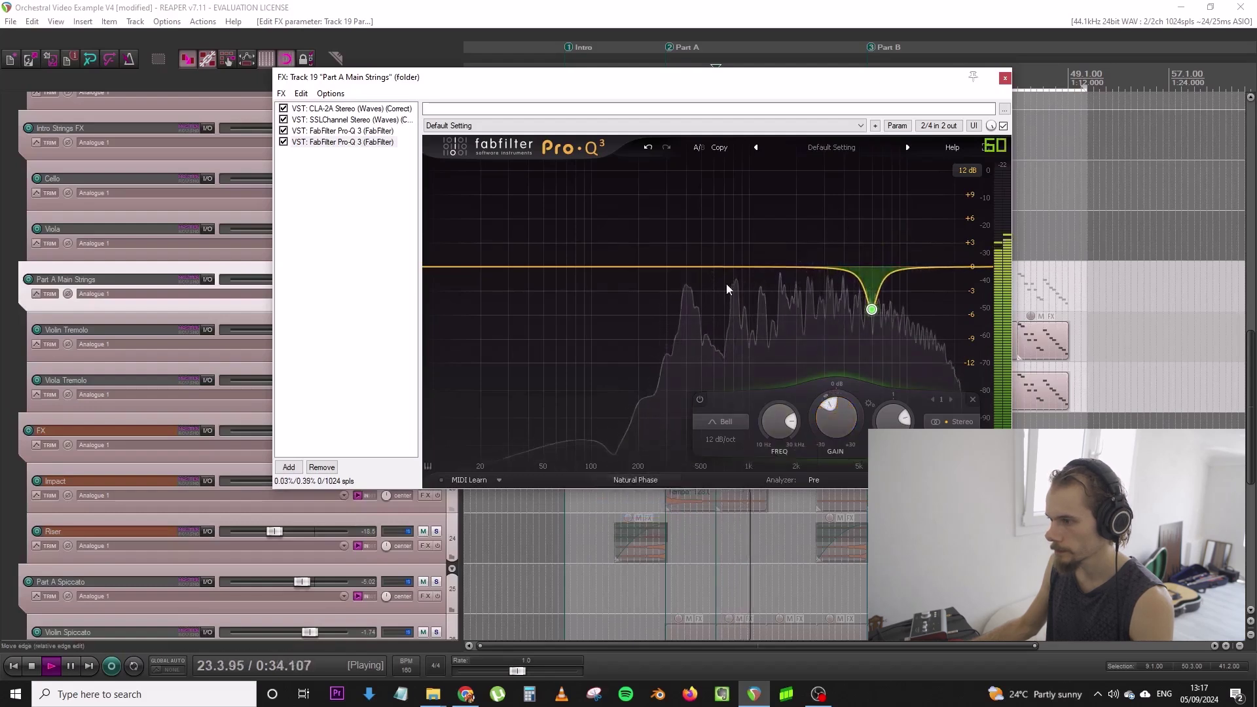
left_click(1005, 79)
key("space")
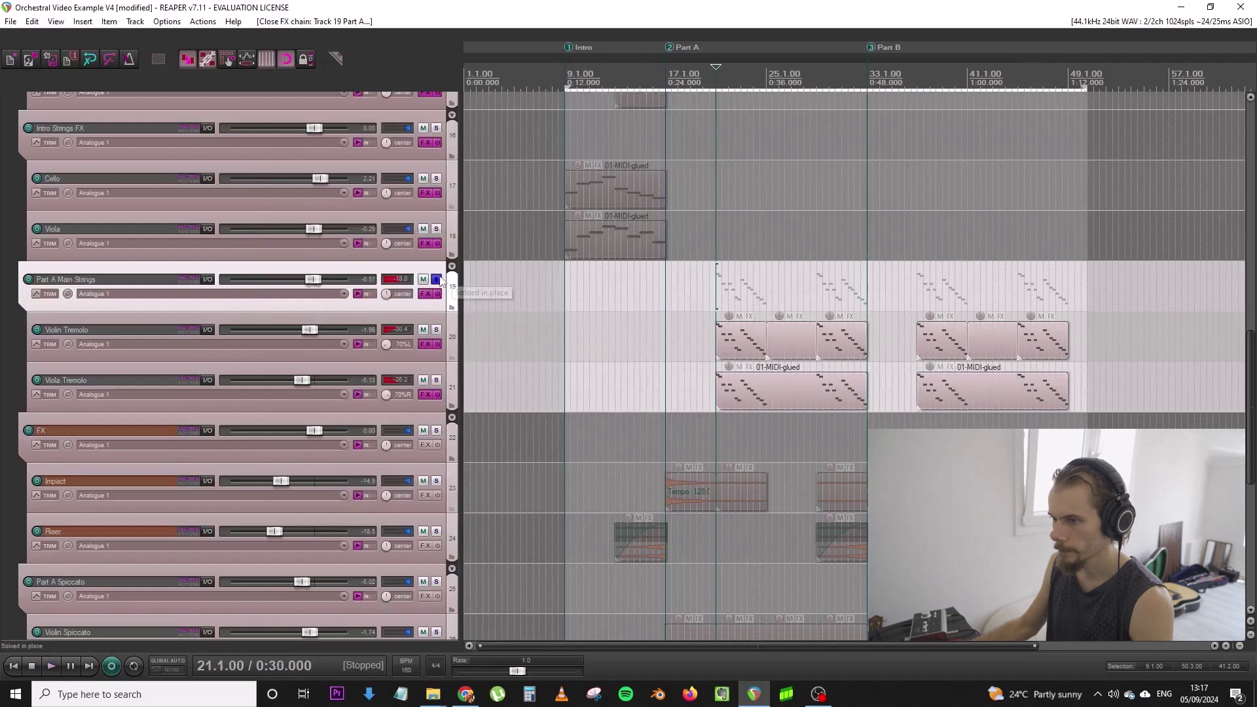
Unsolo Part A Main Strings, then solo Part A Spiccato and play it from the start of Part A
left_click(436, 279)
scroll(541, 308, "down", 5)
scroll(438, 335, "up", 5)
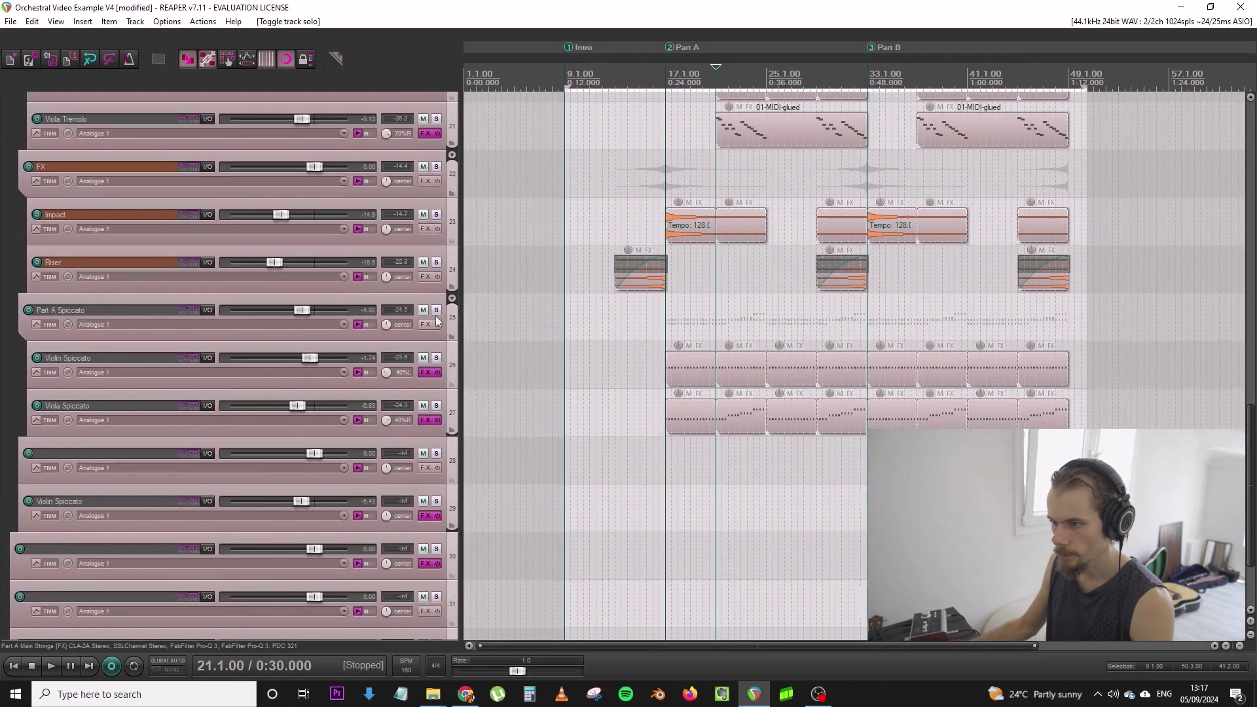
left_click(436, 310)
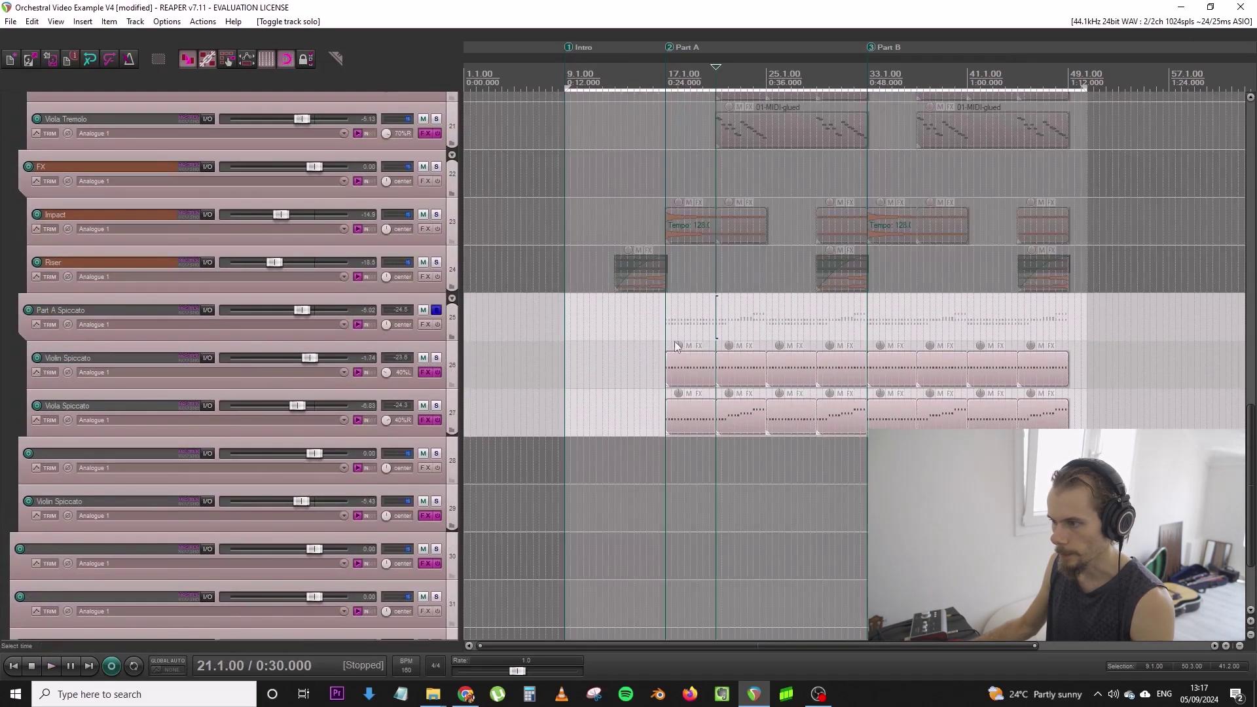
left_click(658, 338)
key("space")
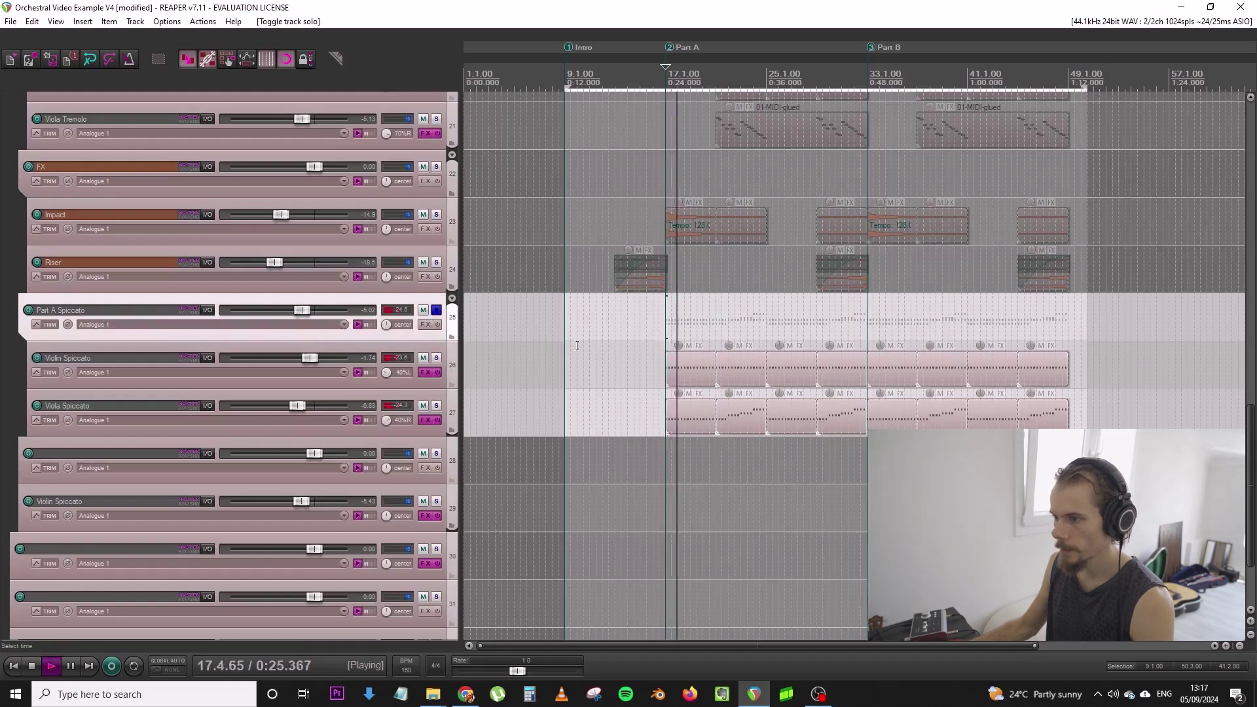
key("space")
Add SPL Transient Designer Plus to the Part A Spiccato folder track
left_click(10, 21)
left_click(57, 77)
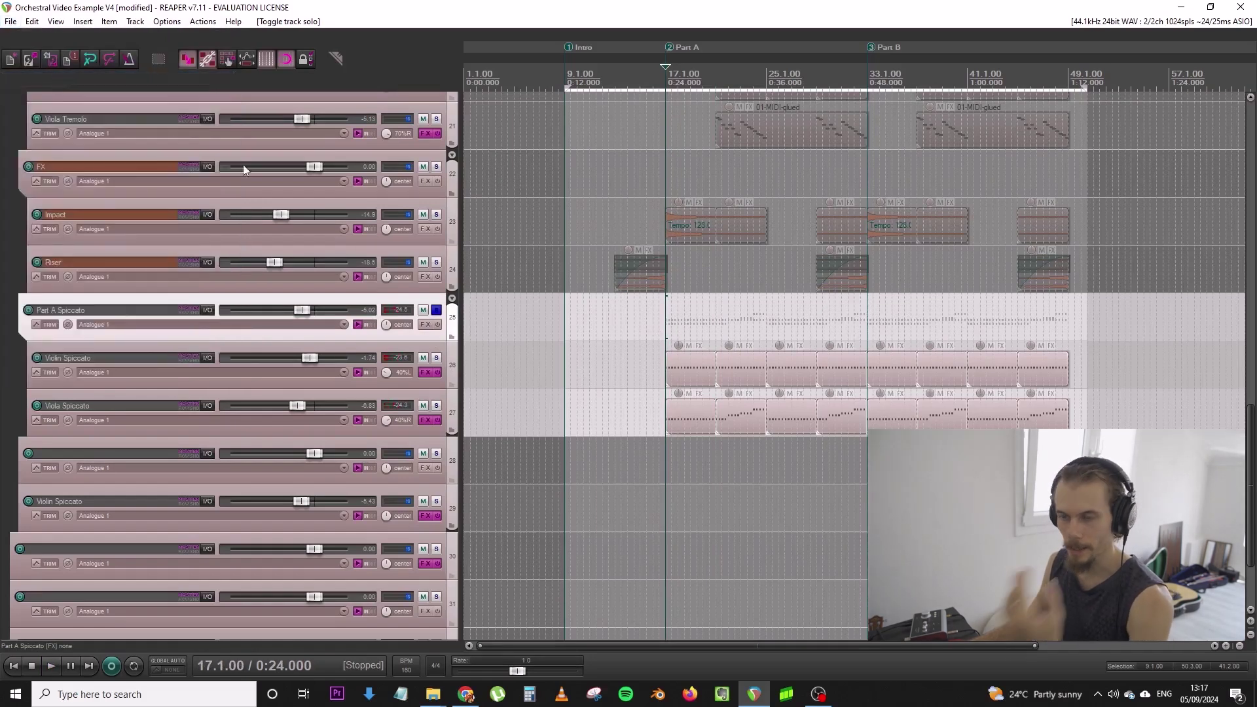
left_click(423, 324)
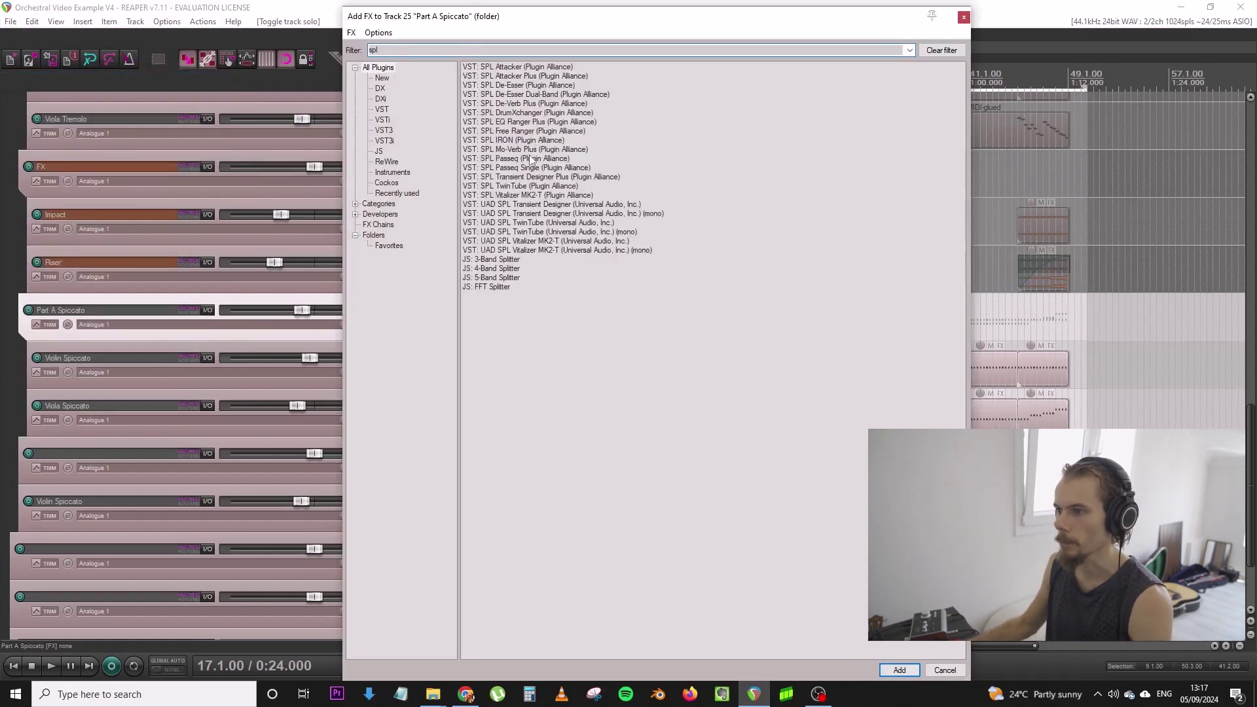
double_click(540, 177)
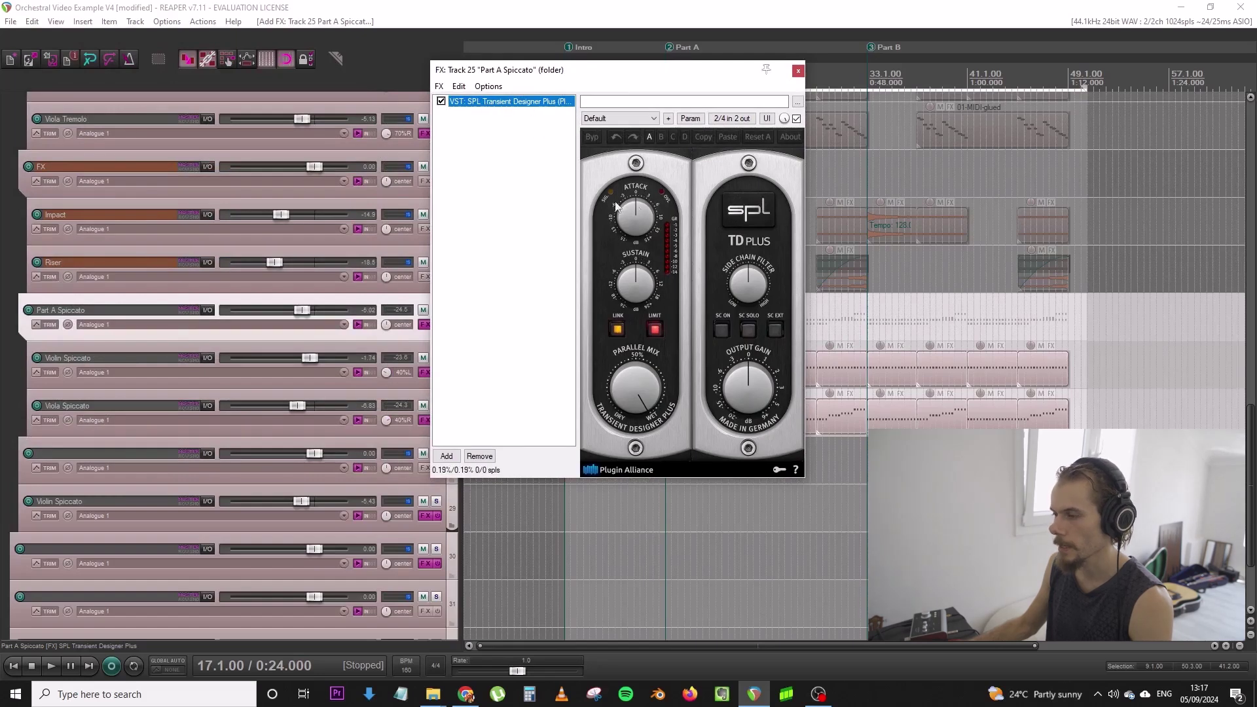
Raise Attack and reduce Sustain on the Part A Spiccato transient designer, compare it with bypass during playback, and unsolo the track
left_click_drag(626, 212, 636, 208)
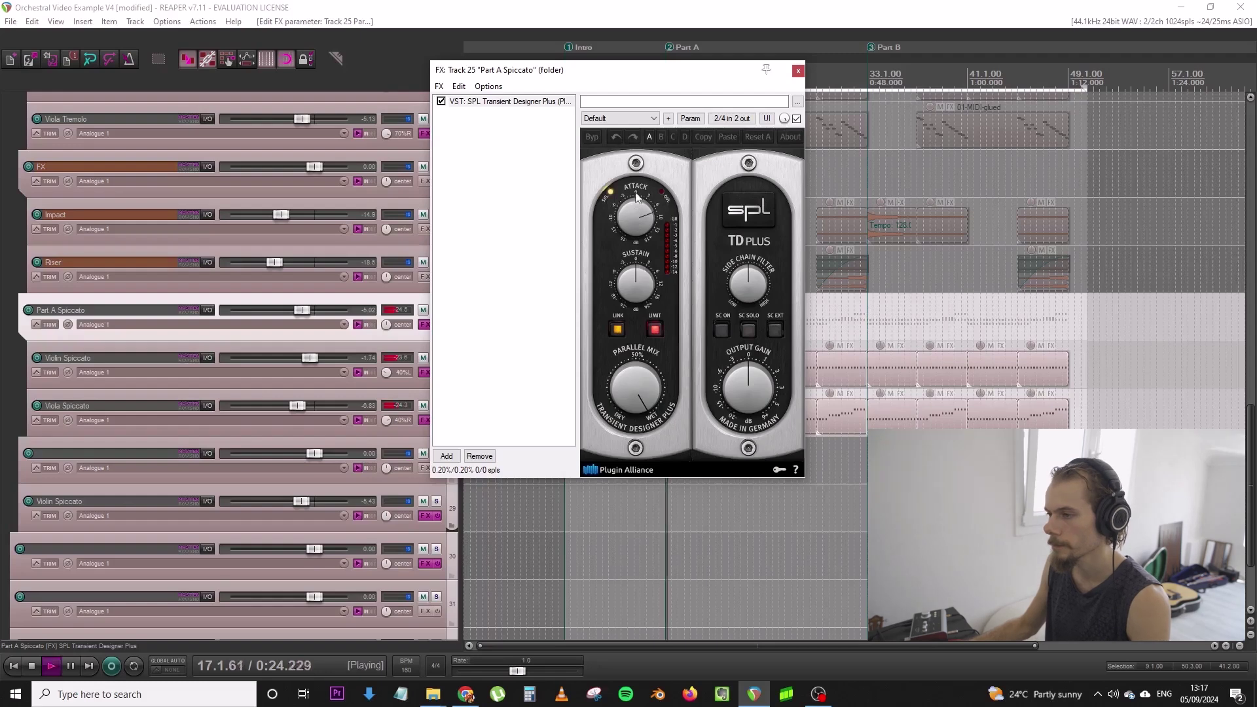
left_click_drag(640, 293, 645, 318)
key("space")
left_click(441, 102)
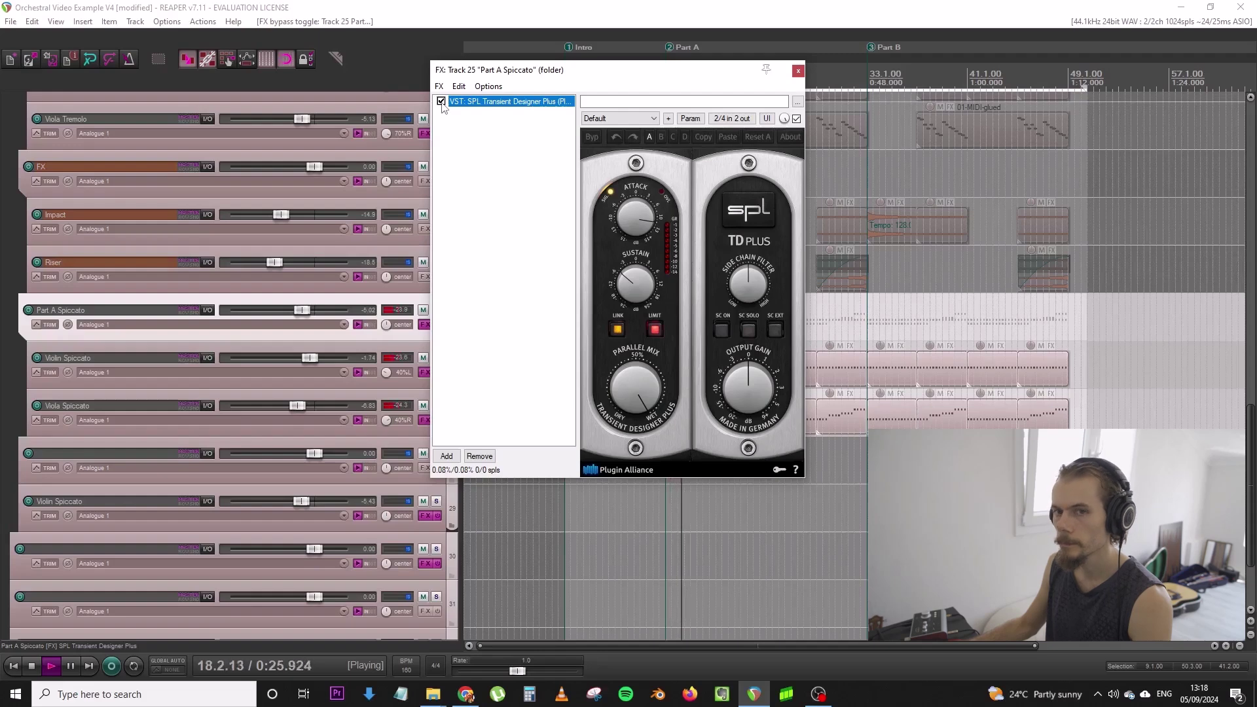
left_click(797, 71)
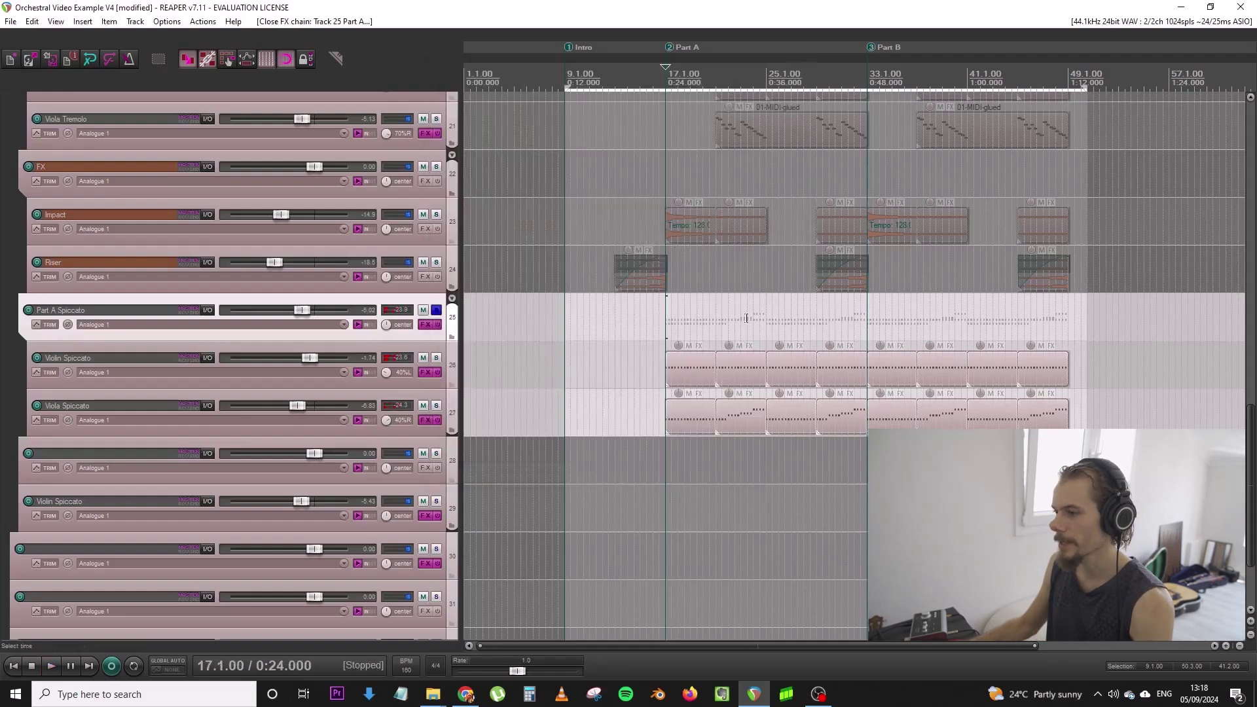
left_click(437, 311)
Delete the unnamed track beneath Viola Spiccato and the unused Violin Spiccato track that follows it
scroll(453, 270, "down", 2)
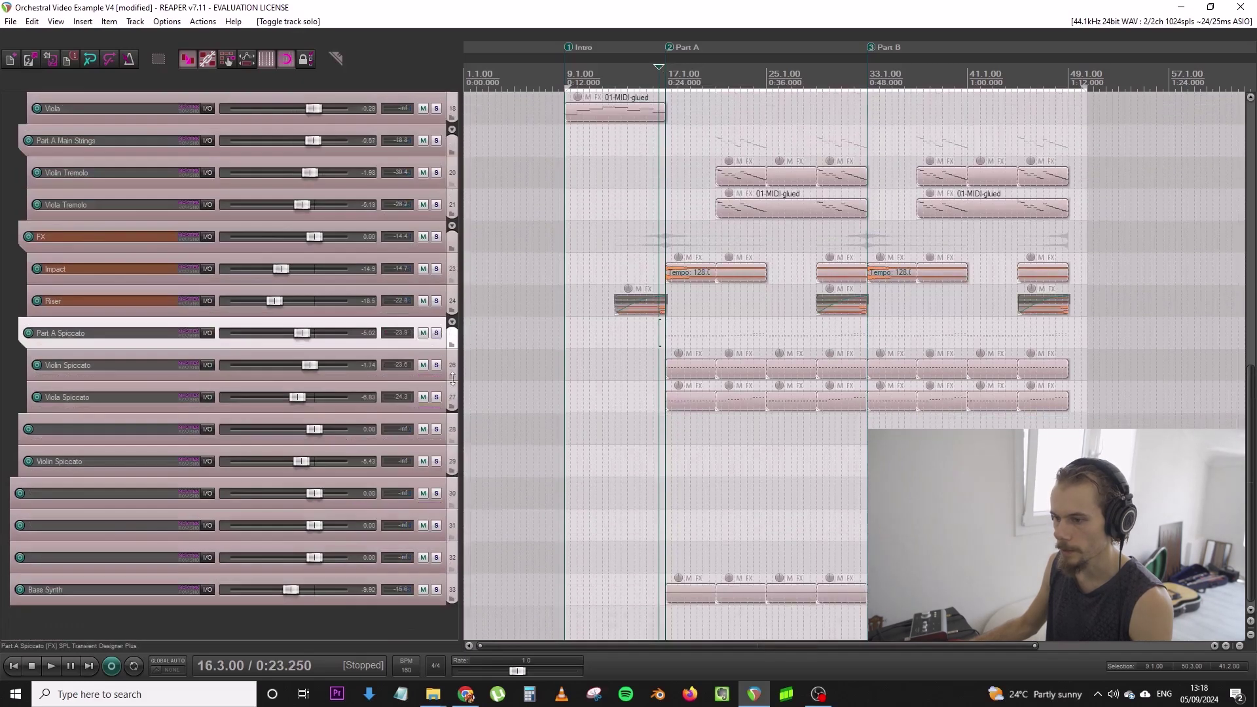
left_click_drag(420, 443, 416, 508)
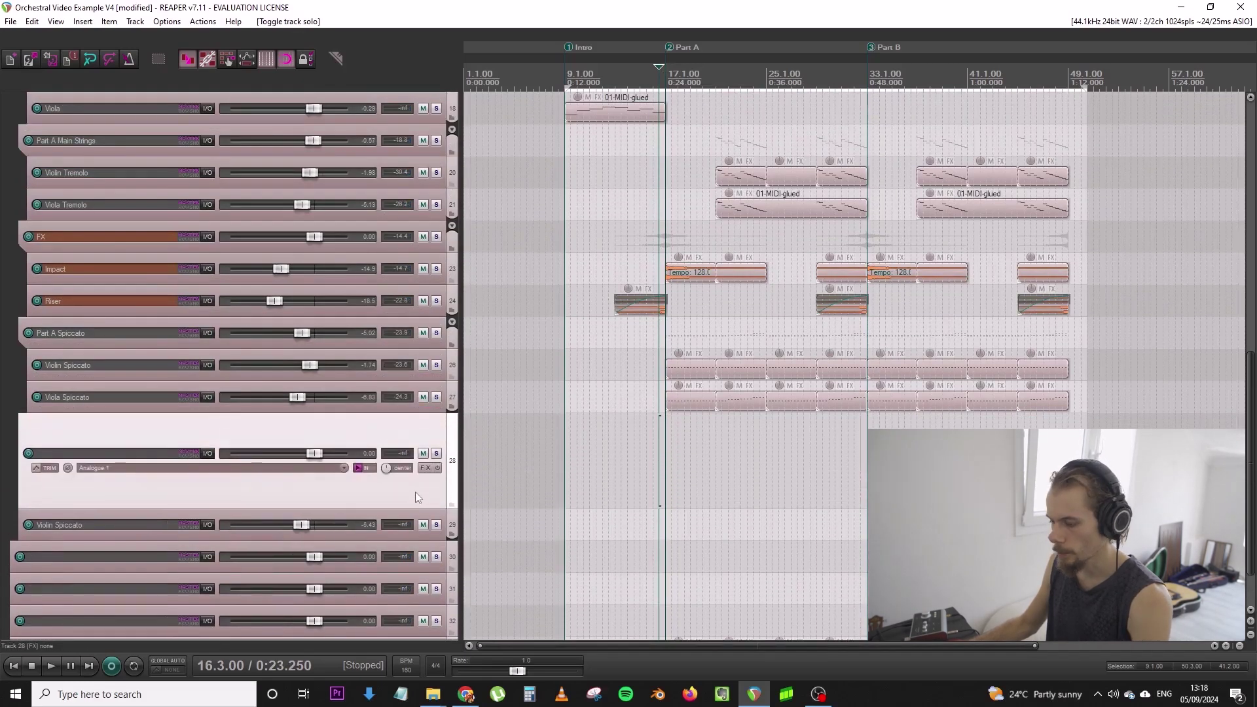
key("Delete")
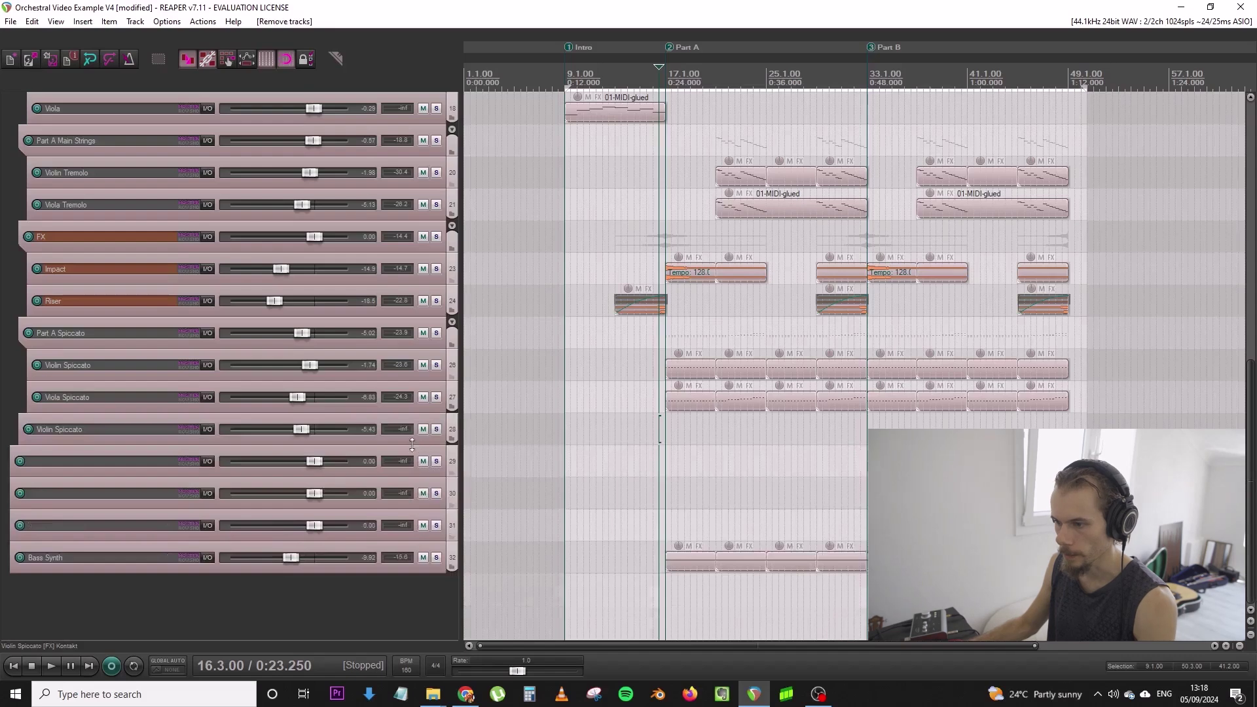
left_click_drag(412, 445, 415, 521)
key("Delete")
key("Return")
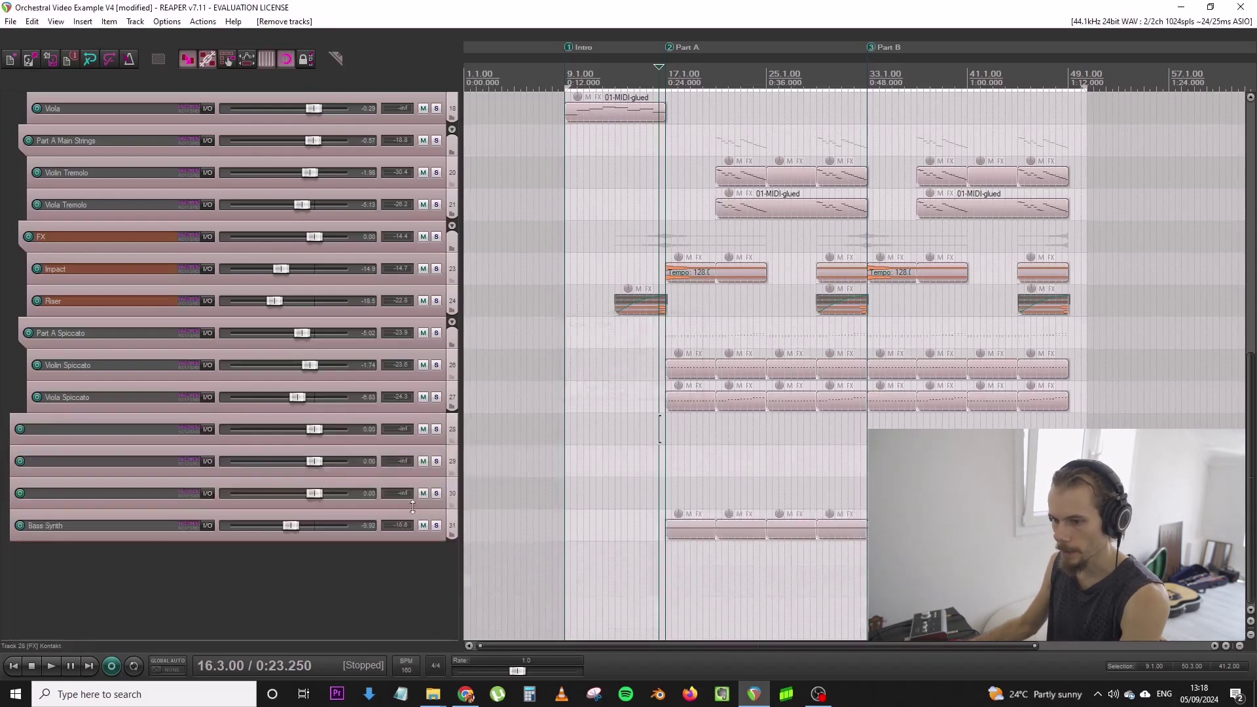
Check the instrument on the first unnamed track above Bass Synth, then delete all three unnamed tracks there
scroll(439, 456, "up", 3)
scroll(442, 447, "down", 3)
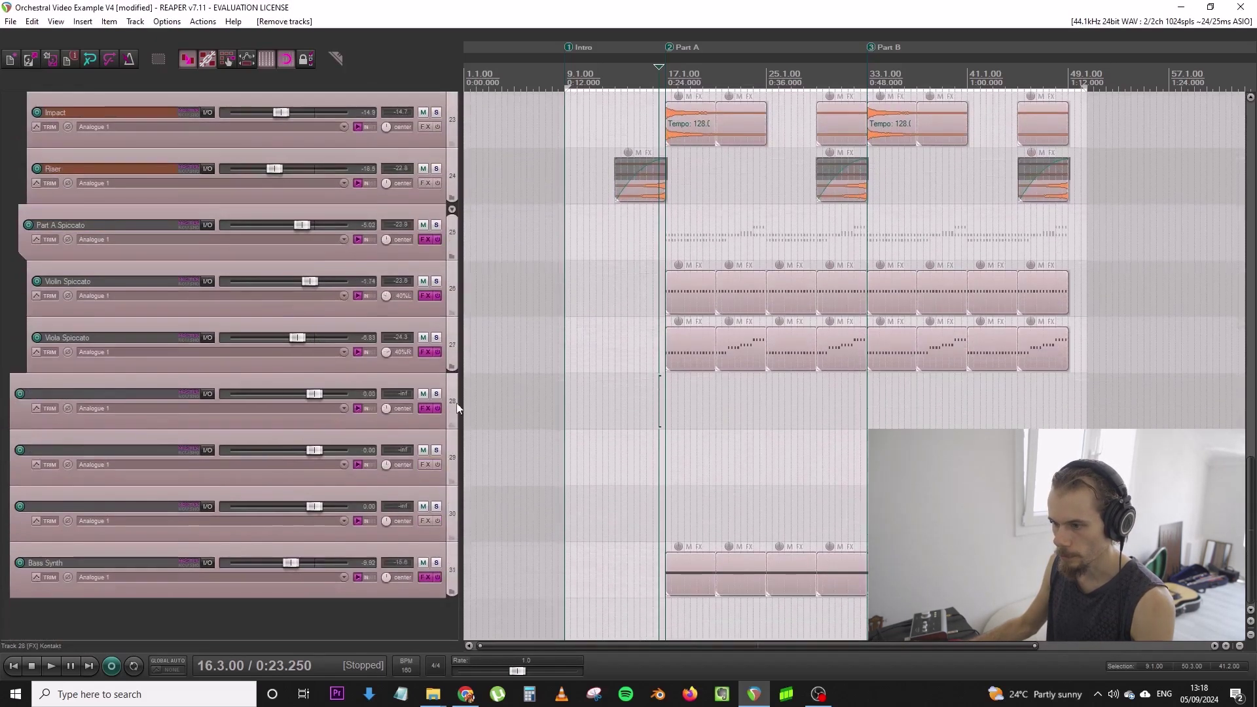
left_click(426, 409)
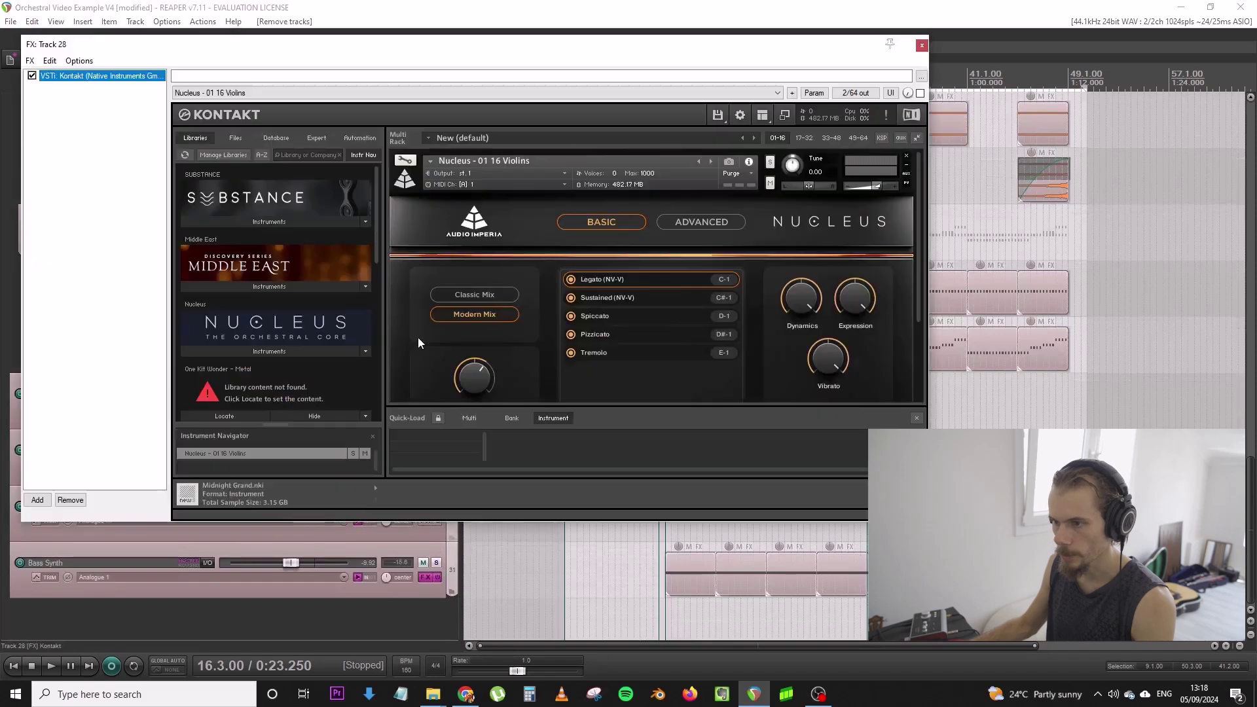
left_click(922, 47)
left_click(454, 419)
left_click(453, 509, "shift")
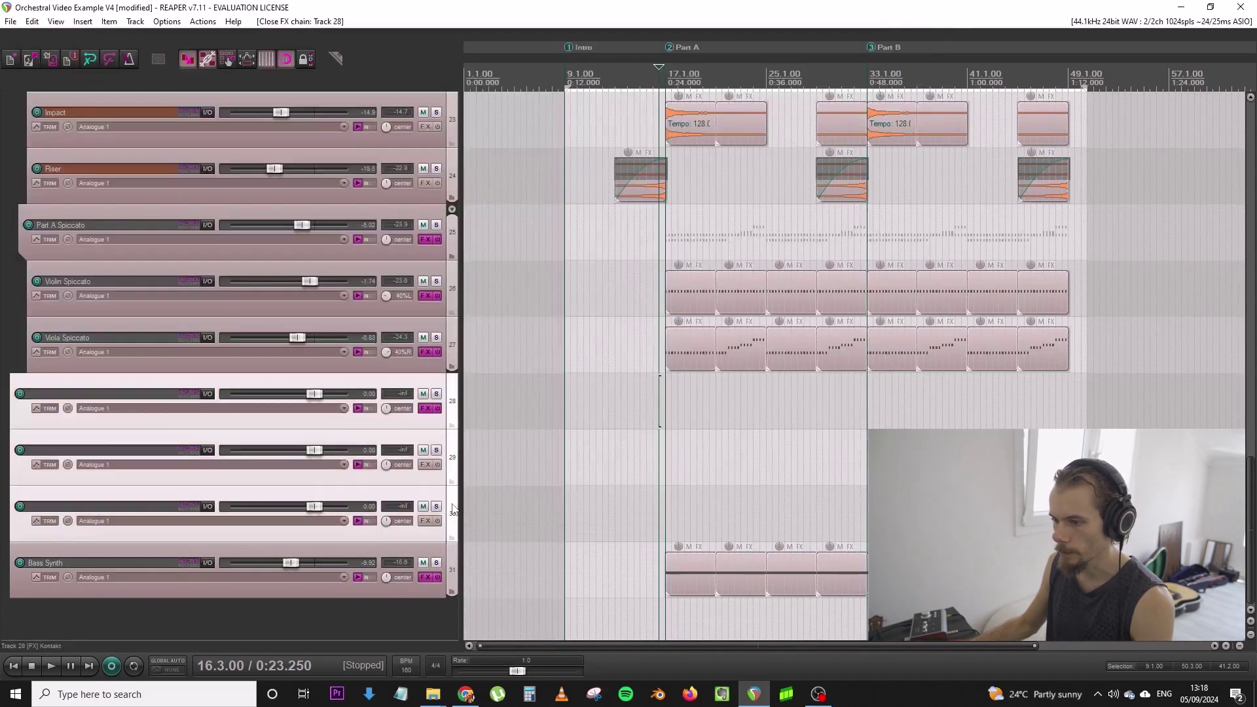
key("Delete")
key("Return")
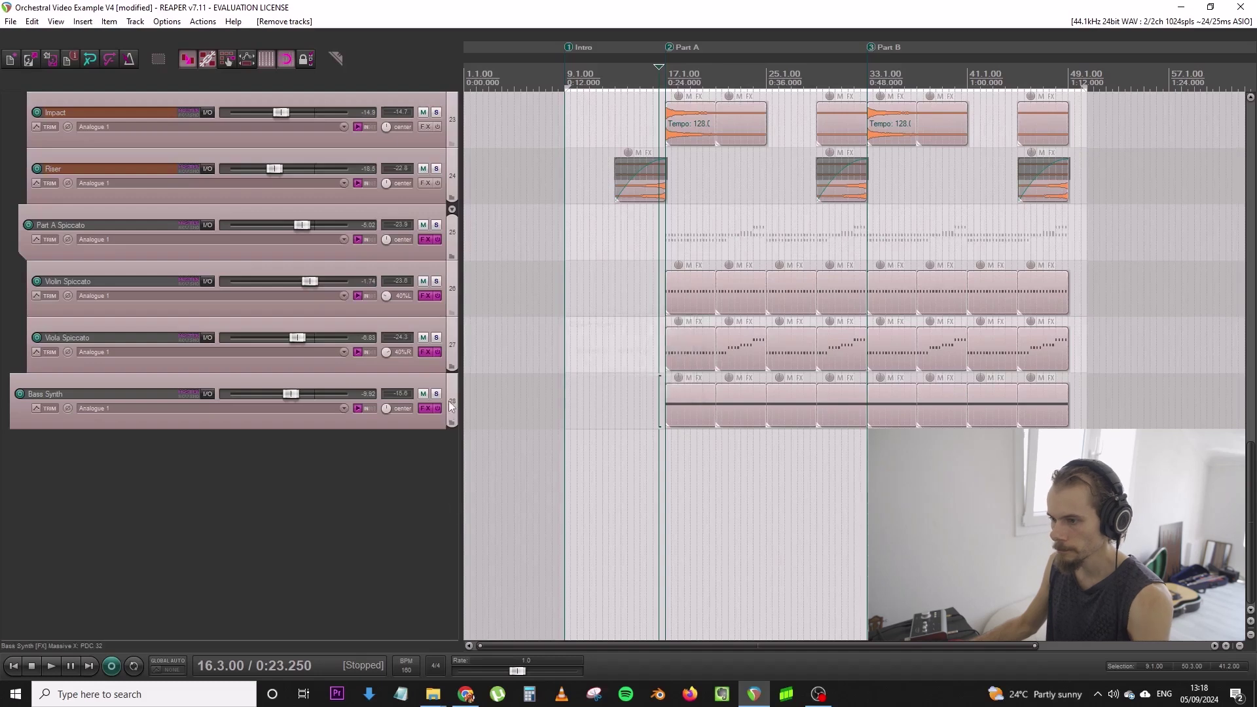
Move the Bass Synth track between the Drums and Strings folders and colour it black
scroll(451, 398, "up", 12)
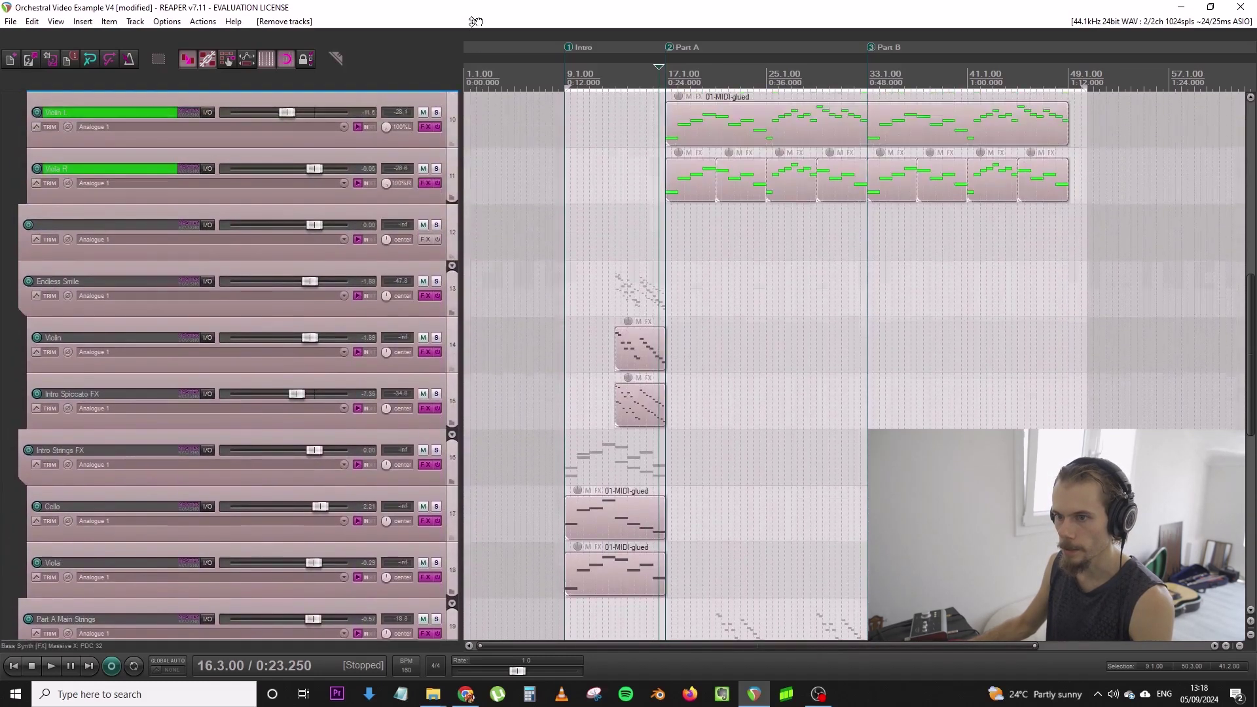
left_click_drag(476, 21, 414, 312)
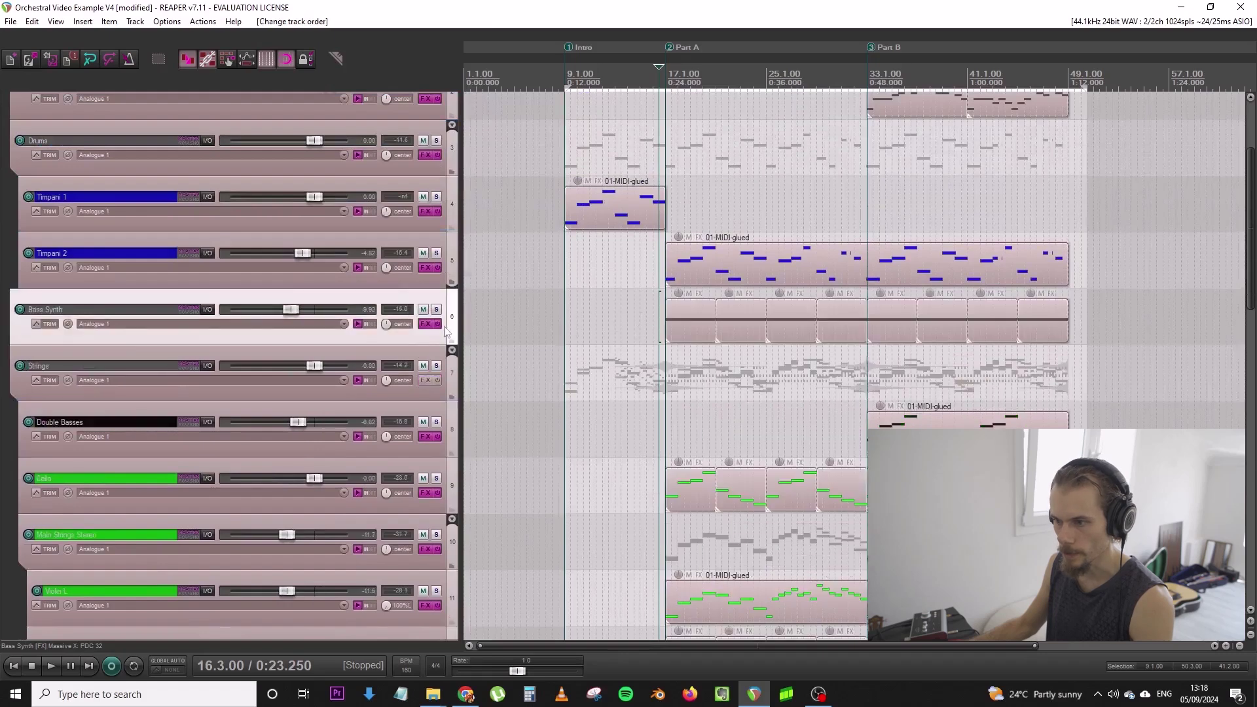
right_click(448, 324)
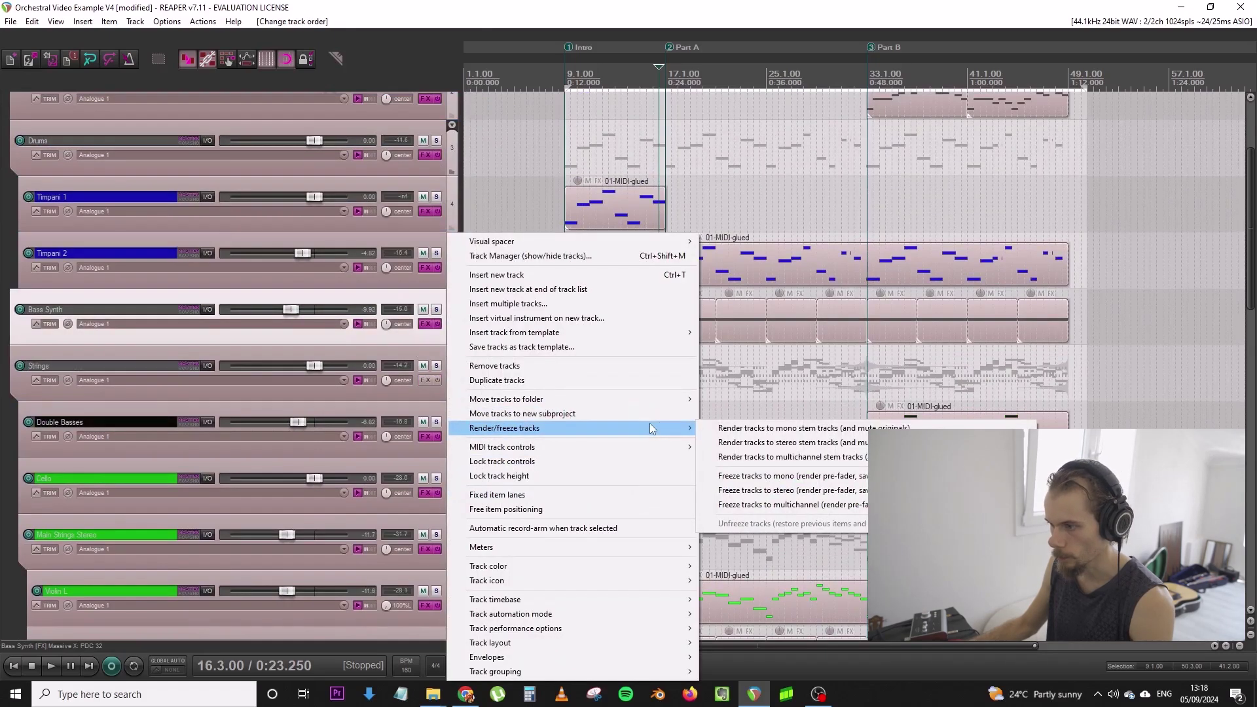
left_click(740, 565)
left_click(412, 283)
left_click(429, 370)
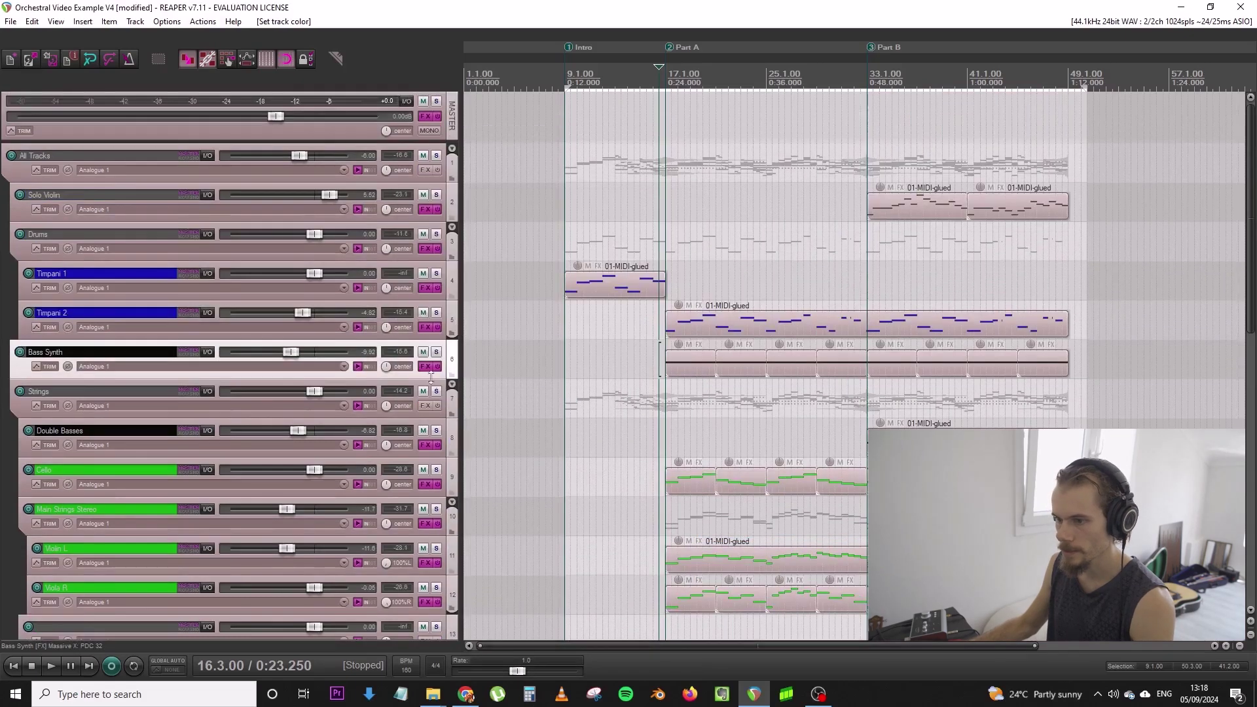
left_click(453, 319)
left_click(455, 360)
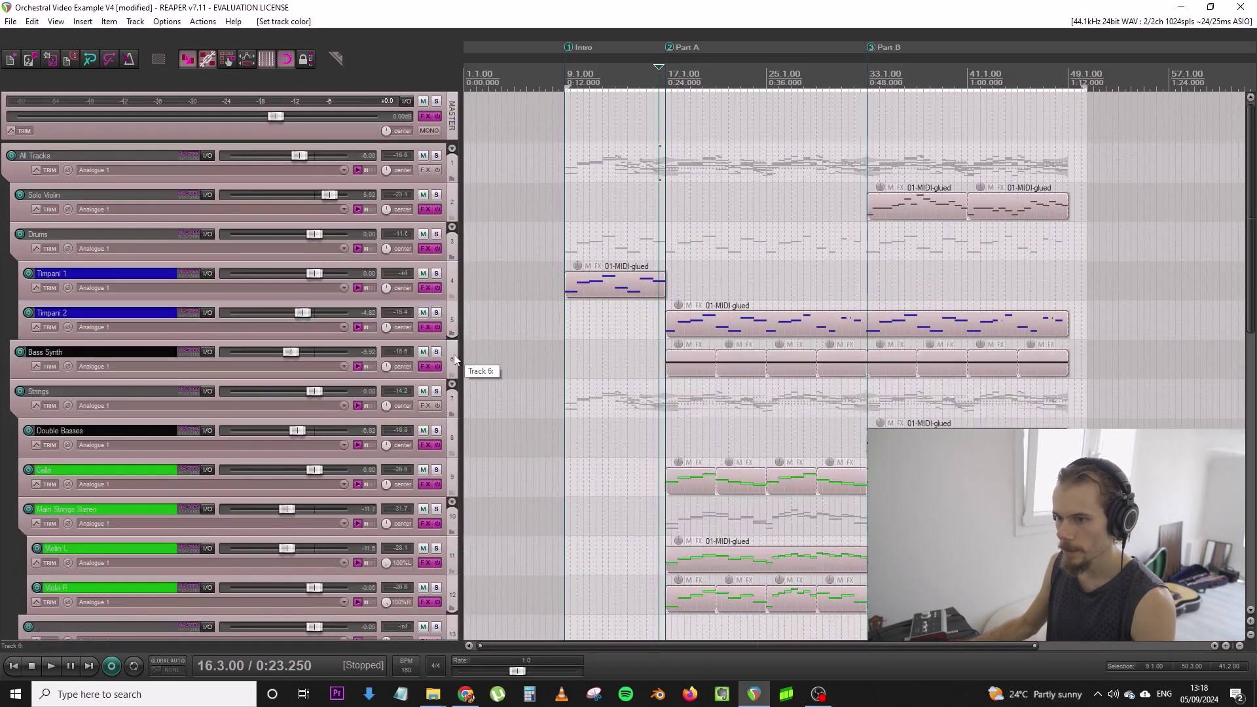
Solo the Solo Violin track, audition it from the start of Part B, and unsolo it
left_click(867, 269)
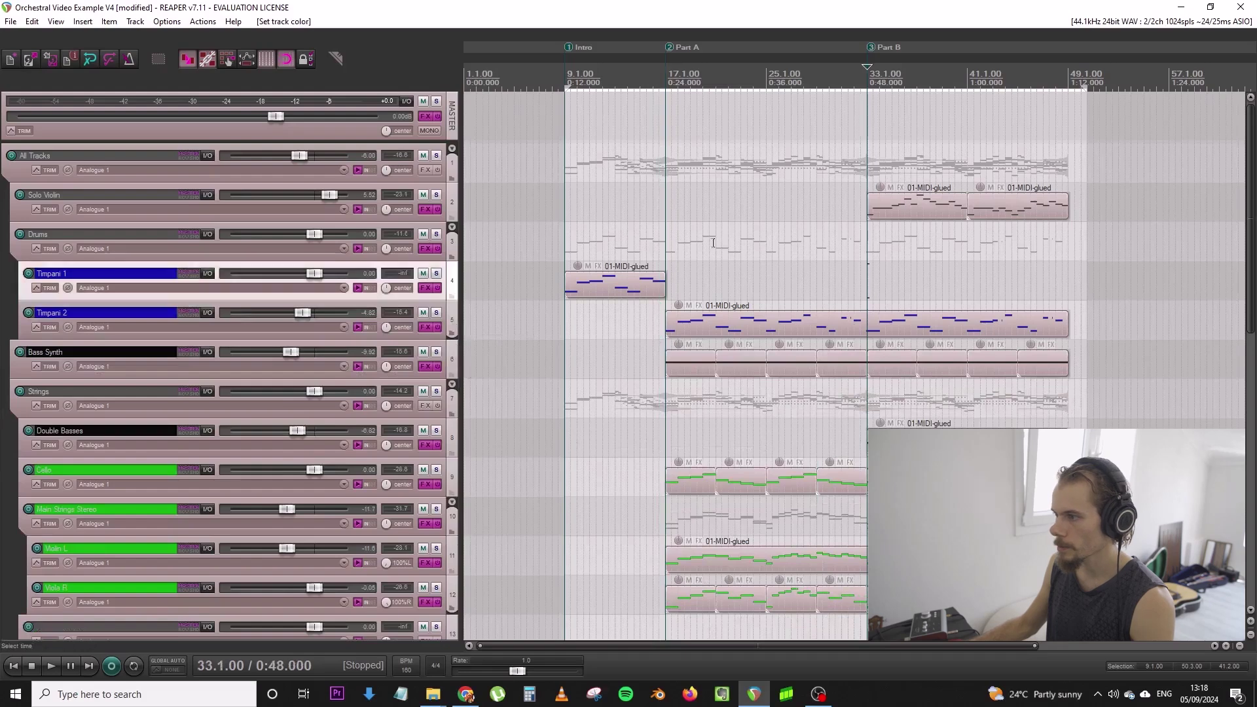
left_click(436, 195)
key("space")
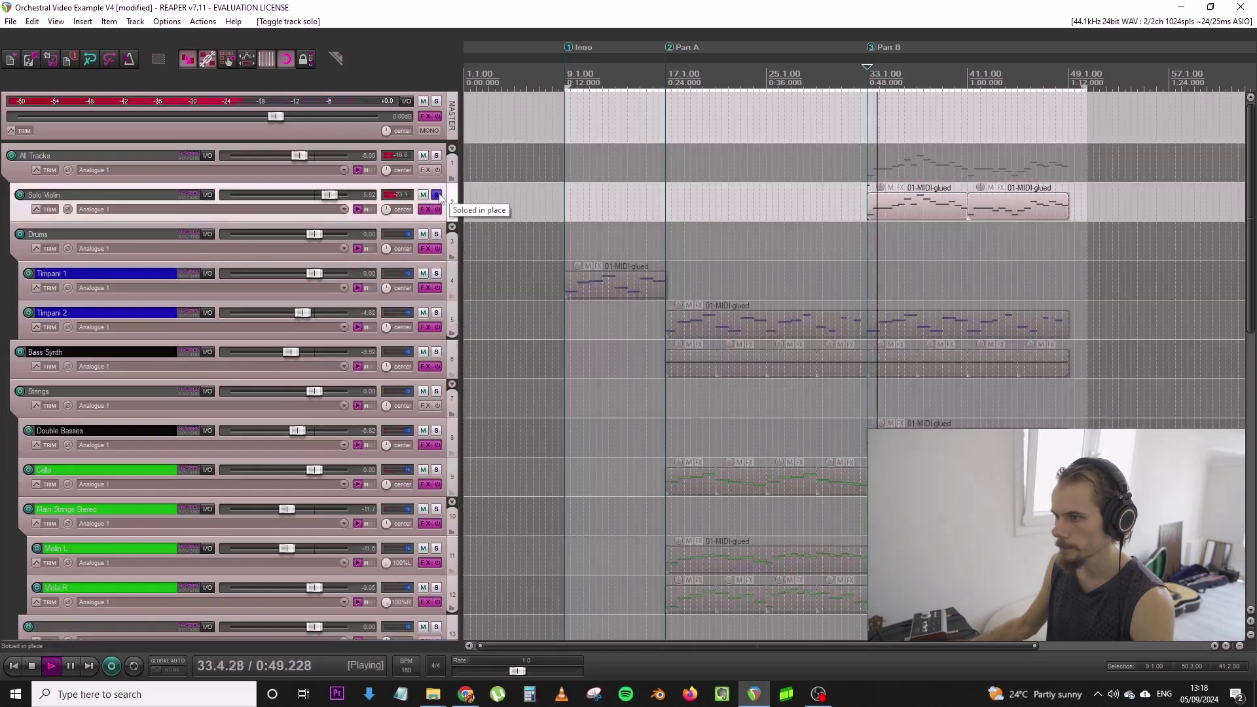
key("space")
left_click(437, 195)
Insert a new track beneath Timpani 2 and place it inside the Drums folder
double_click(457, 343)
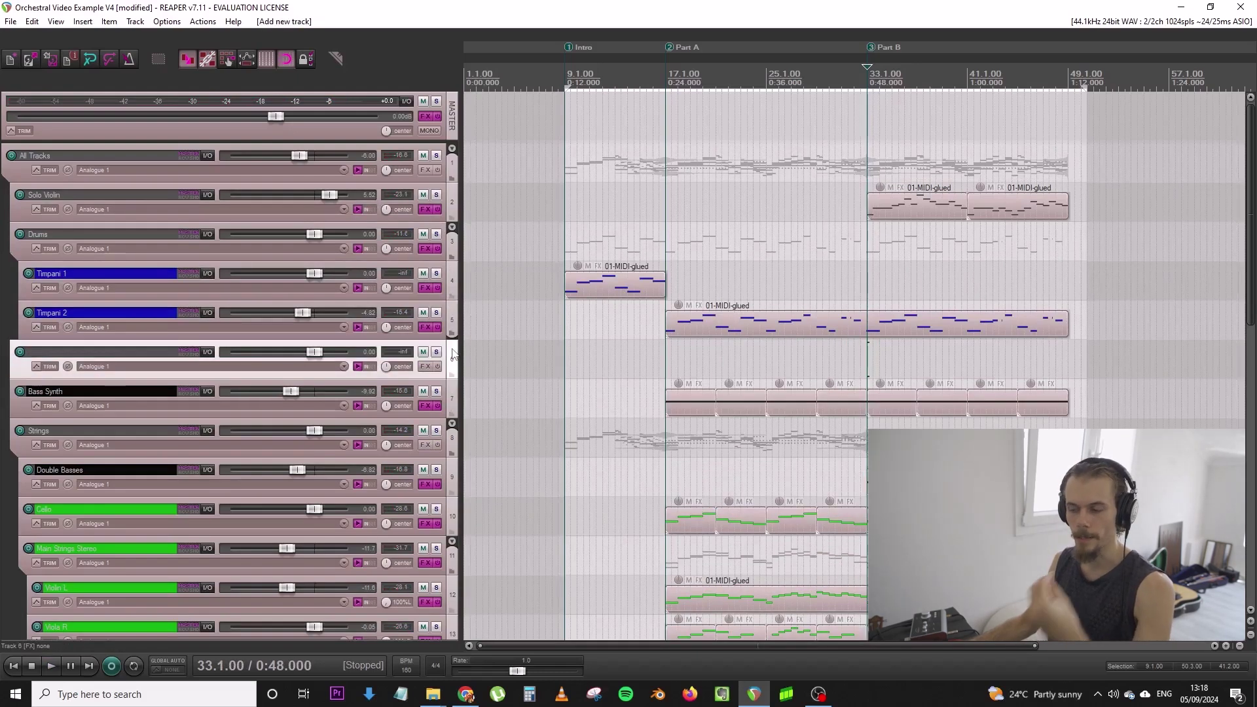
left_click_drag(454, 353, 442, 337)
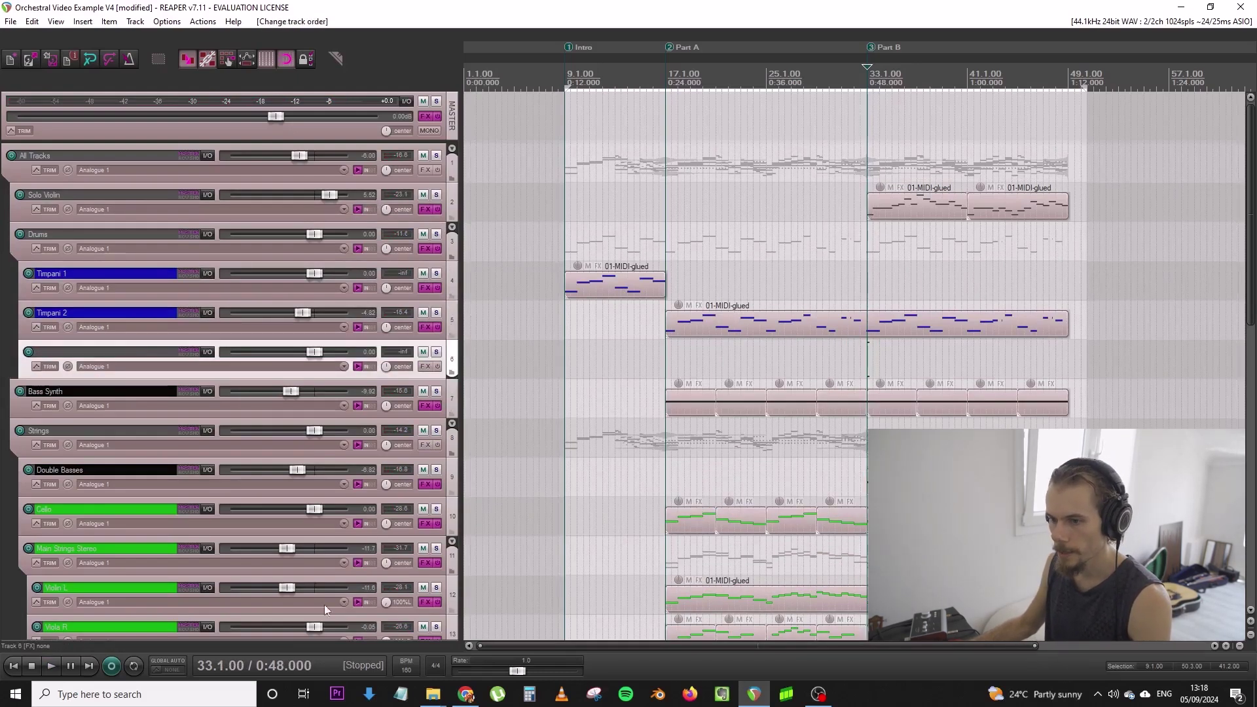
left_click(157, 665)
Find the Drum Libraries folder with a Windows search and open THAT.SOUND.ORGANIC.PERCUSSION.(SCENE)-DISCOVER in File Explorer
left_click(209, 697)
type("d")
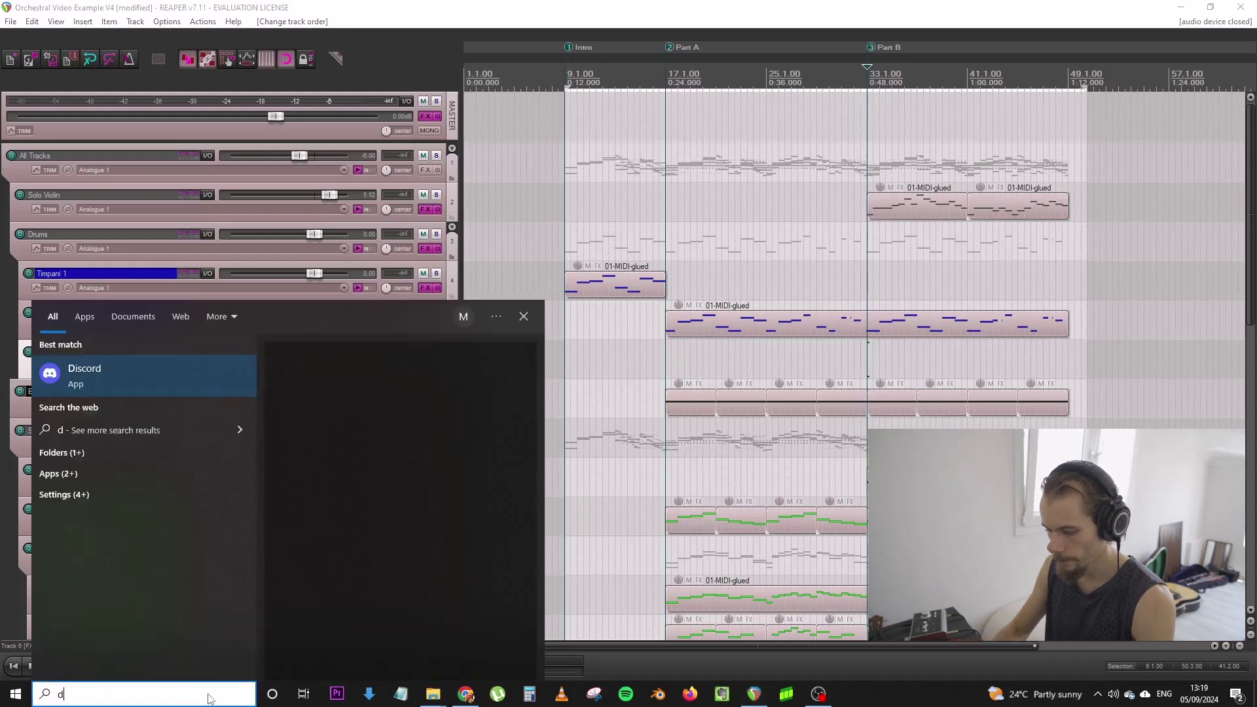
type("rum libra")
left_click(160, 403)
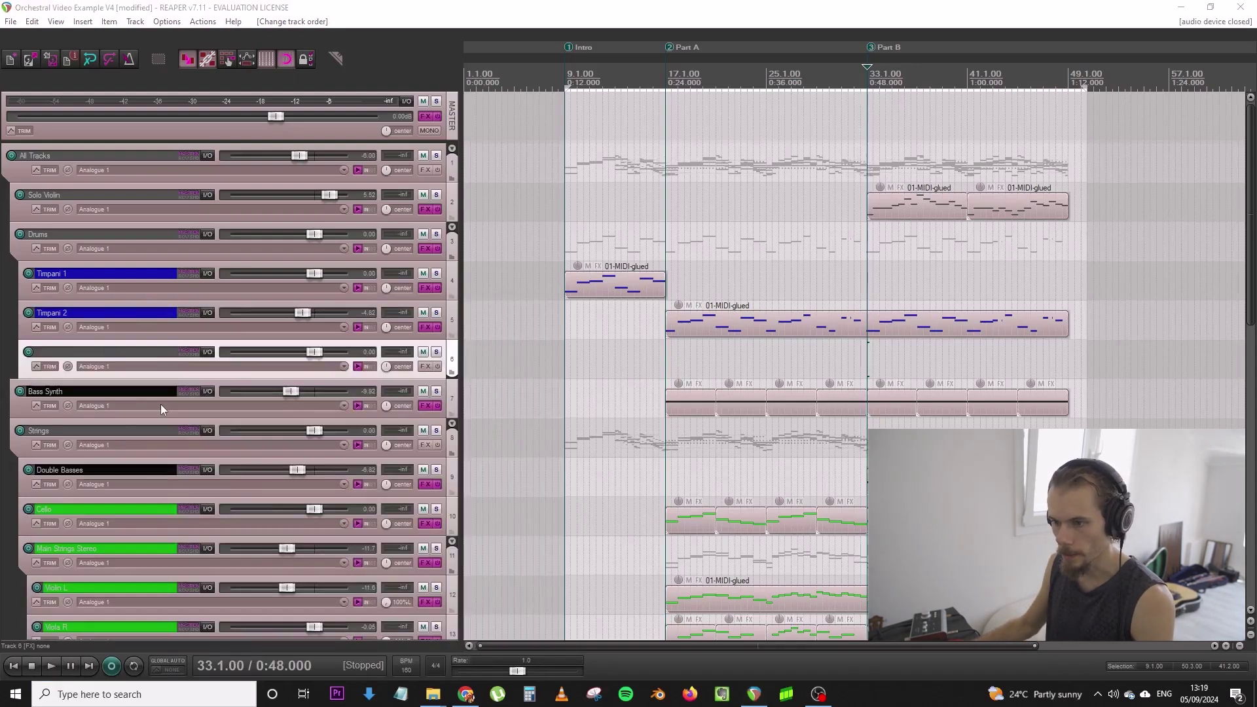
double_click(778, 298)
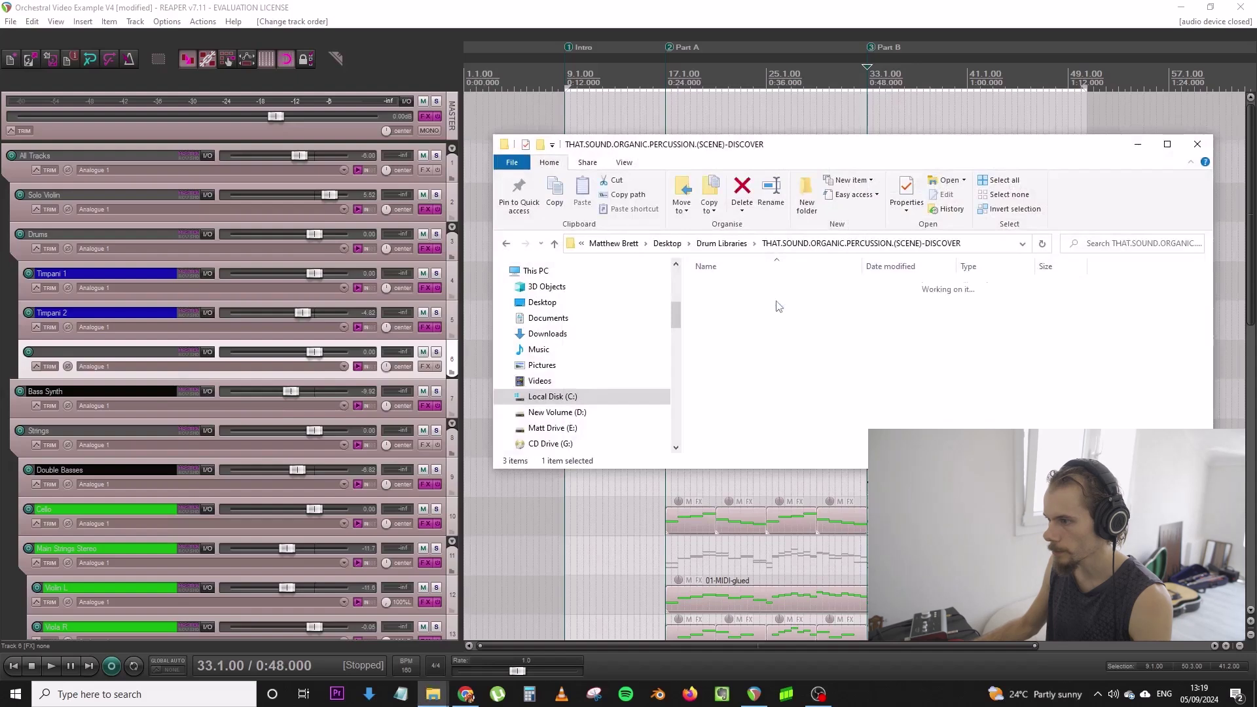
Look through the TAMBOS folder inside LOOPS and return to the percussion library's main folder
double_click(756, 288)
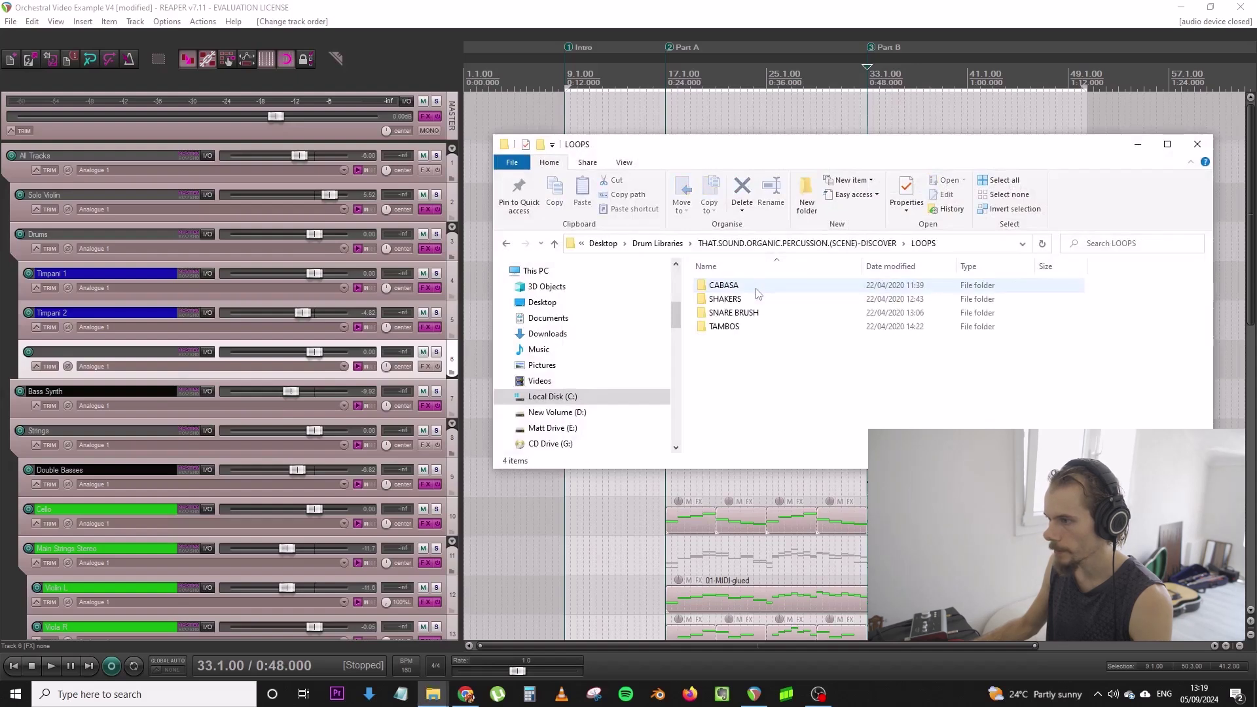
double_click(758, 326)
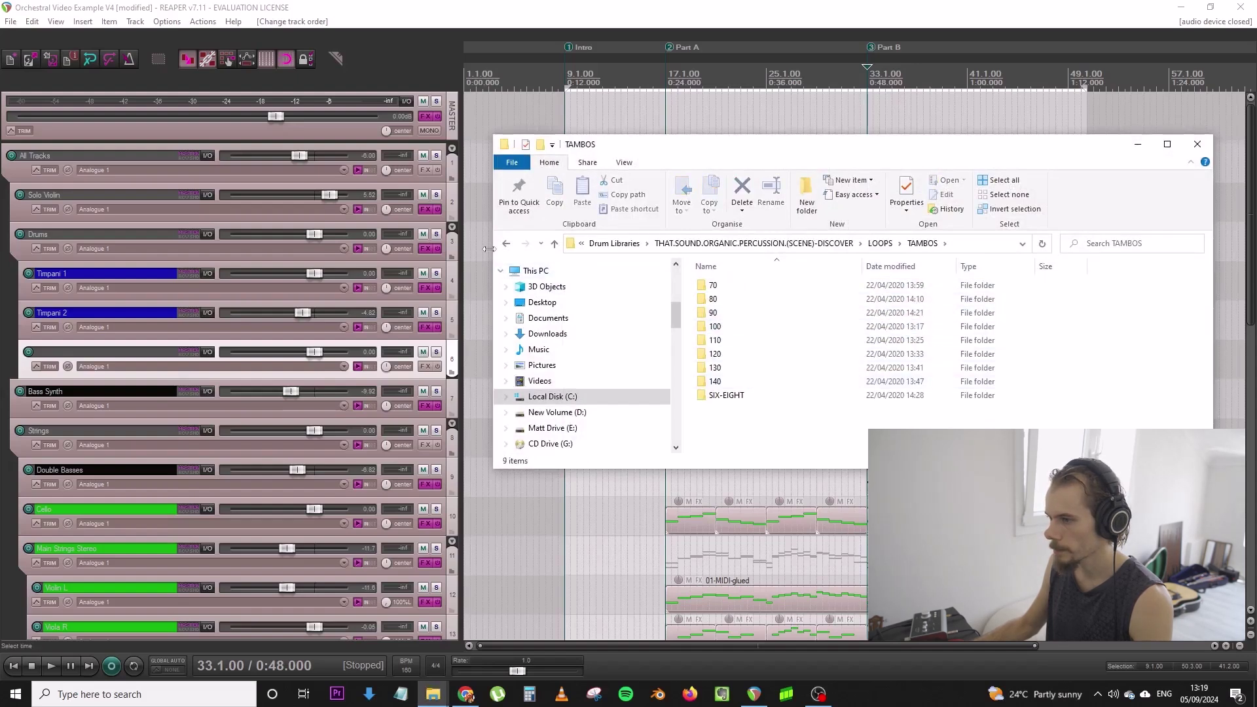
key("alt+Left")
key("alt+Left")
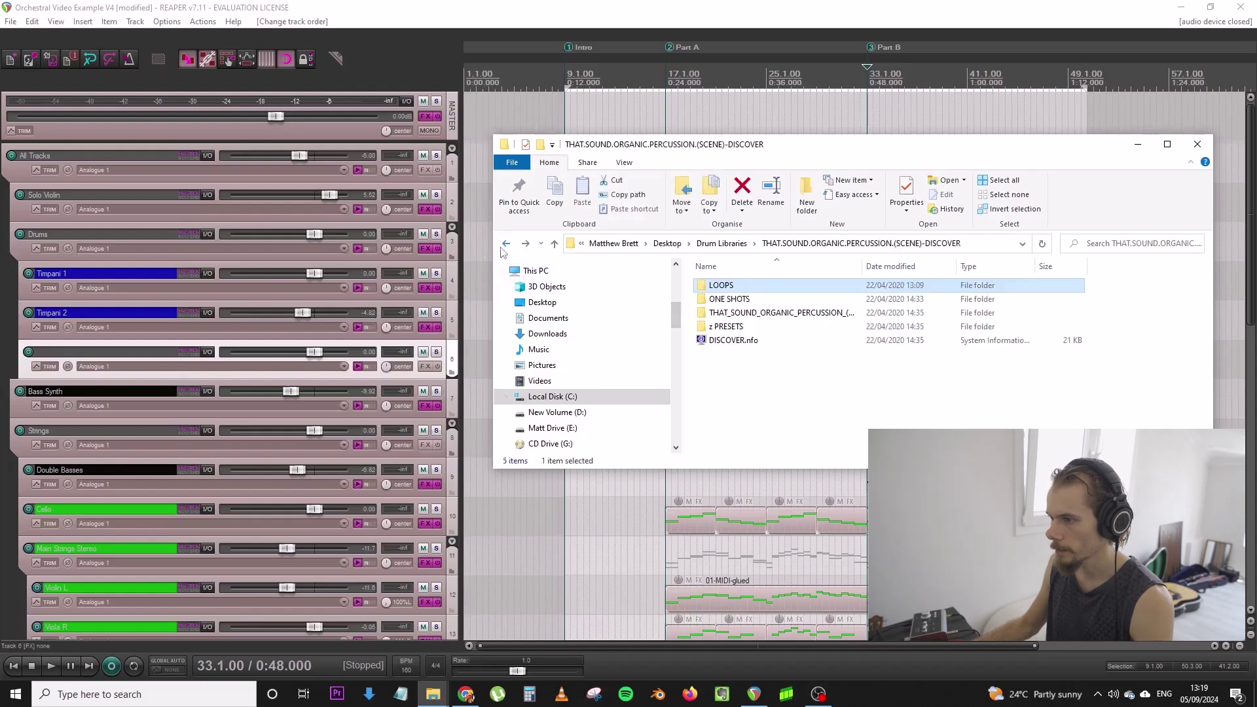
Open the GO TO BIG folder under ONE SHOTS > TAMBOS
left_click(830, 304)
double_click(830, 304)
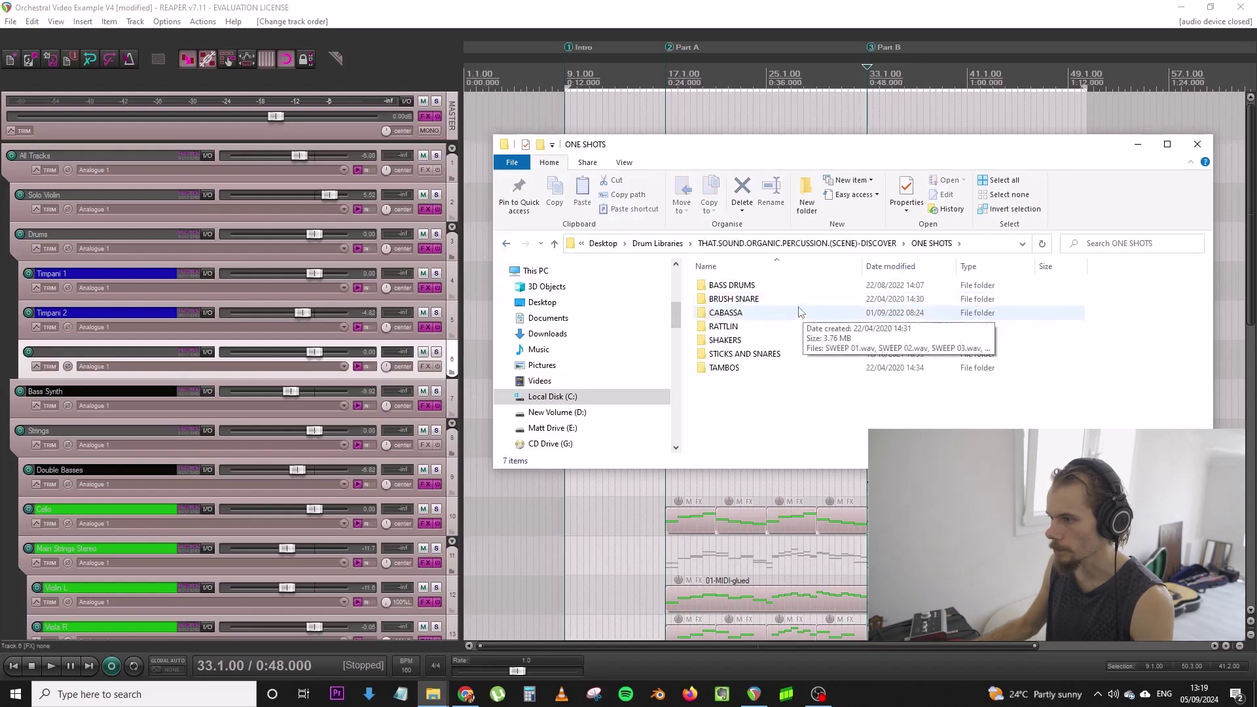
double_click(763, 369)
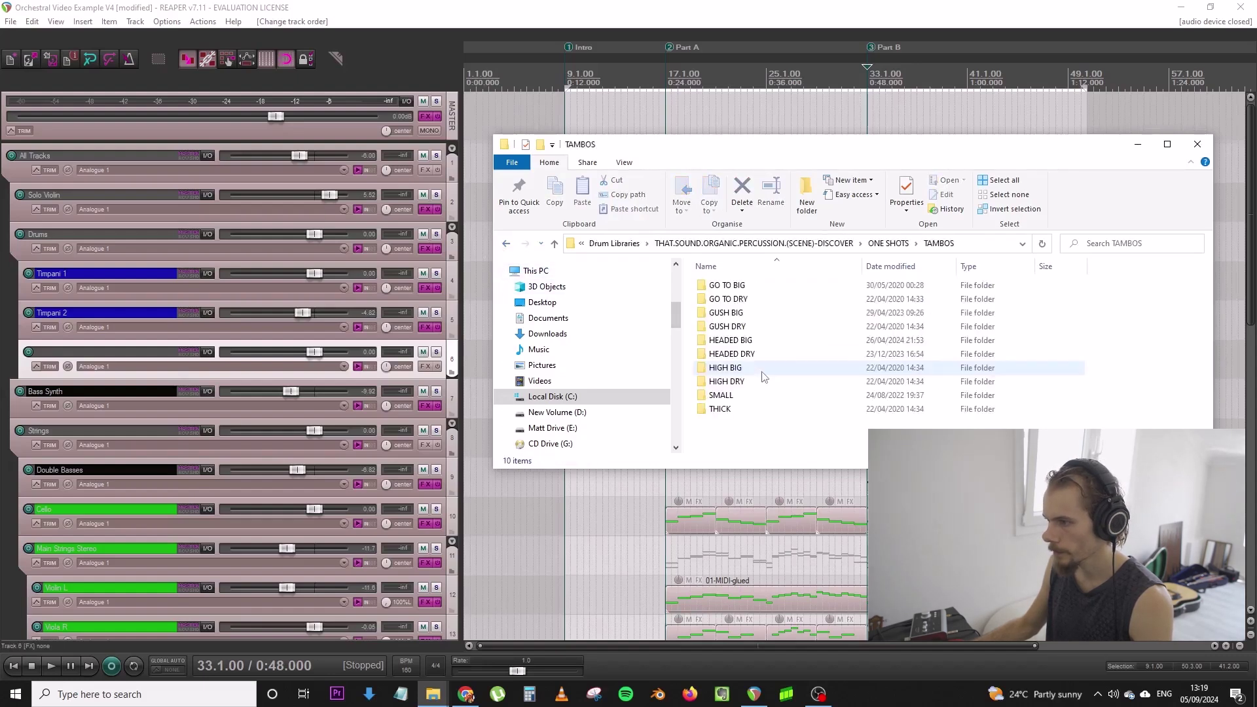
double_click(771, 294)
double_click(753, 286)
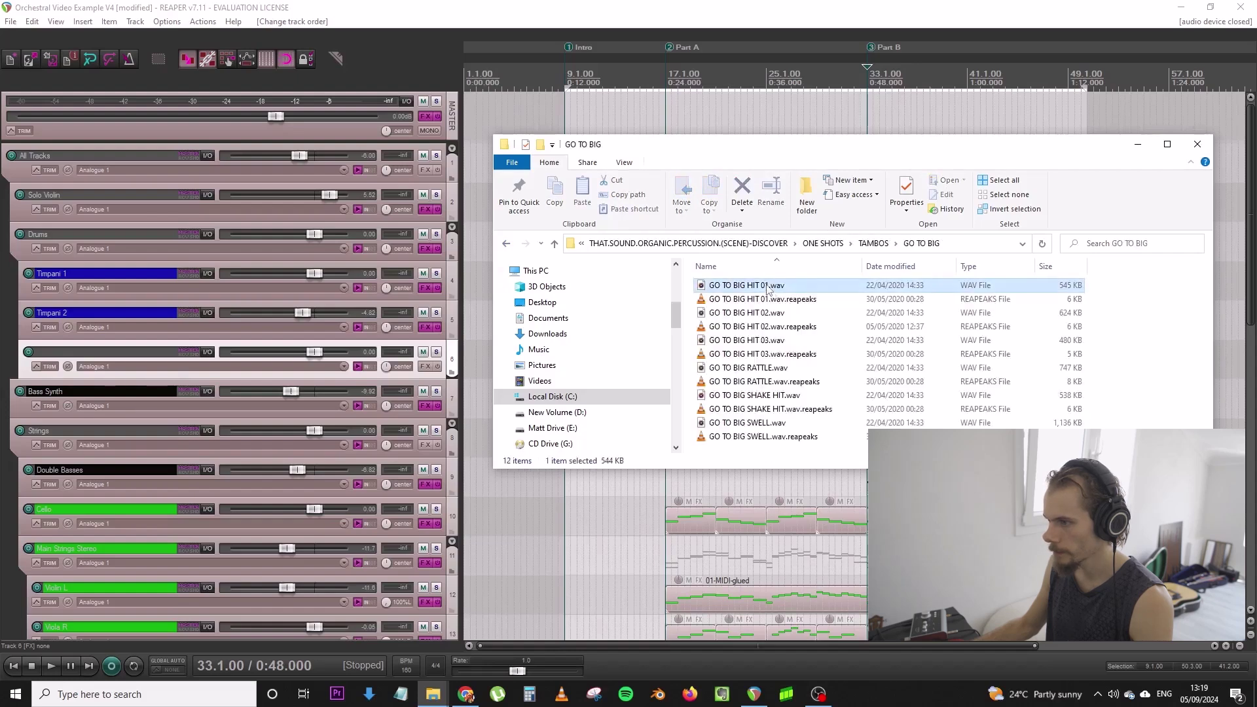
Place GO TO BIG HIT 01.wav on the new drum track near the start of Part B and adjust its timing
left_click(696, 64)
left_click_drag(870, 144, 870, 415)
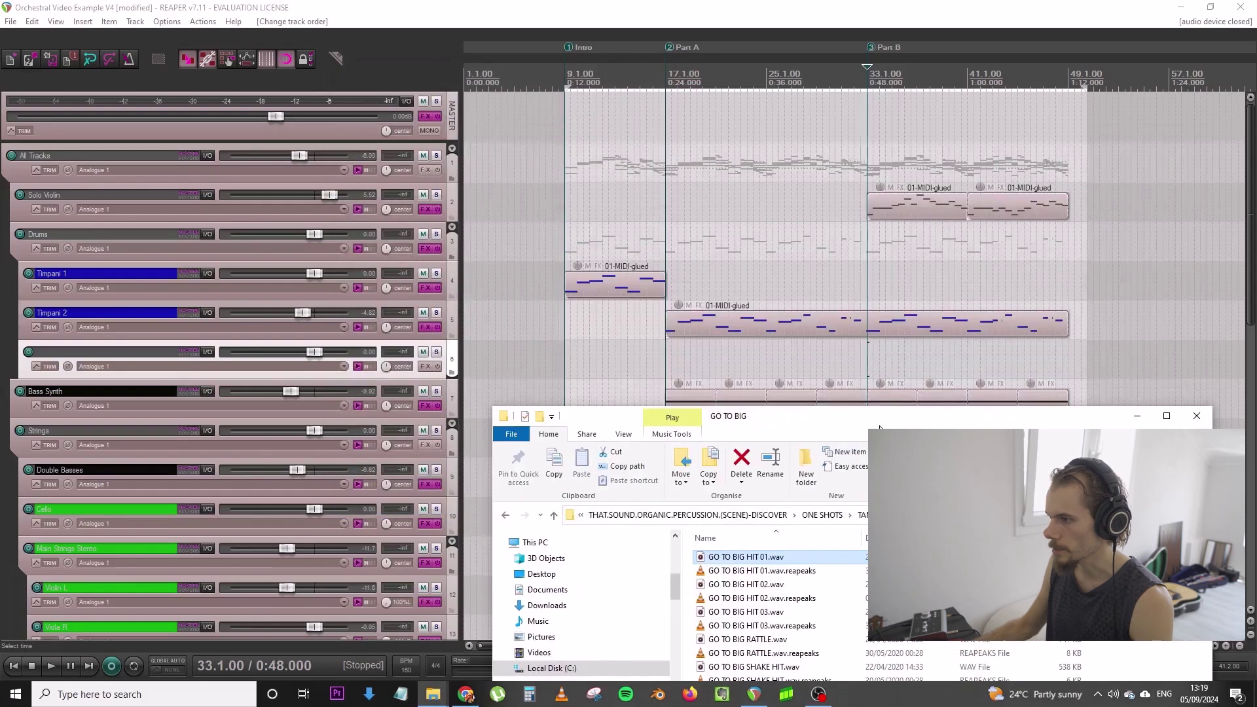
left_click_drag(753, 555, 885, 364)
key("space")
scroll(905, 323, "up", 5)
left_click_drag(800, 359, 890, 360)
Lower the GO TO BIG HIT 01 track to about -10.8 dB and copy the hit every two bars through Part B
scroll(767, 360, "down", 2)
left_click(782, 362)
left_click_drag(315, 352, 289, 352)
left_click(788, 362, "ctrl")
left_click_drag(789, 362, 1059, 367)
scroll(977, 358, "down", 3)
Solo the GO TO BIG HIT 01 track and return to the start of Part B
left_click(437, 352)
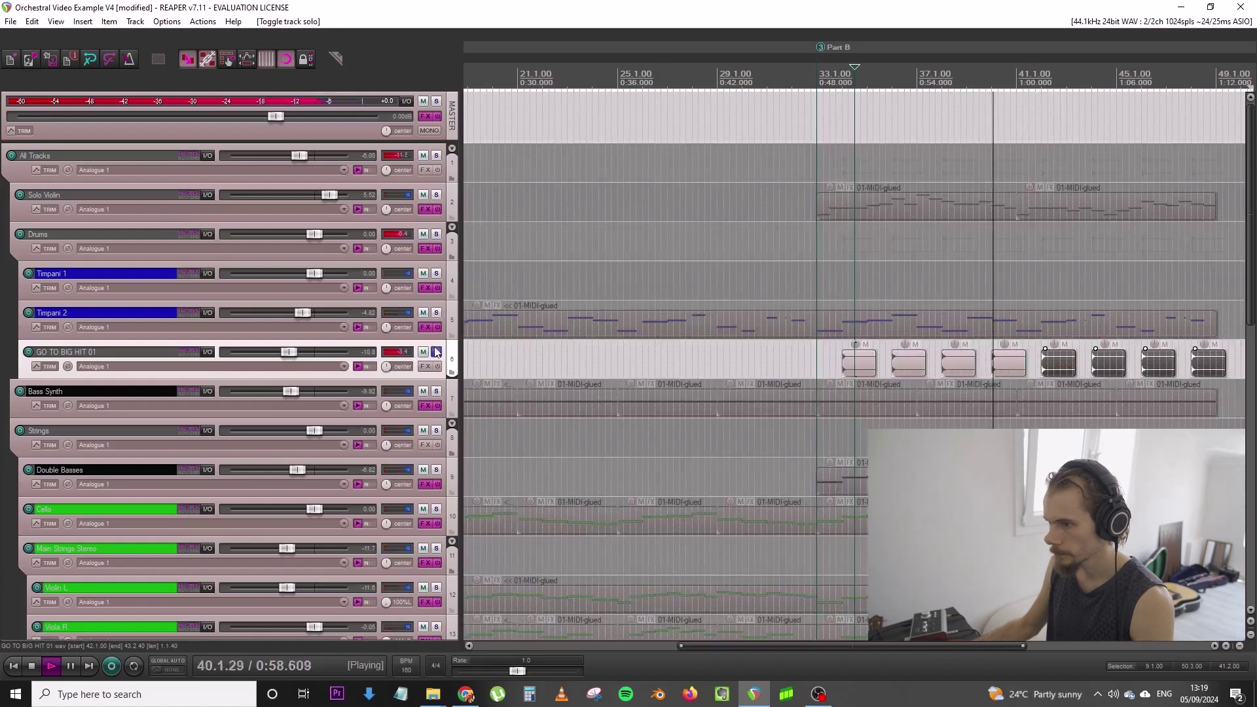
left_click(822, 286)
key("space")
Check the Drums folder's effect chain, then move GO TO BIG HIT 01 out to just above that folder and unsolo it
left_click(424, 248)
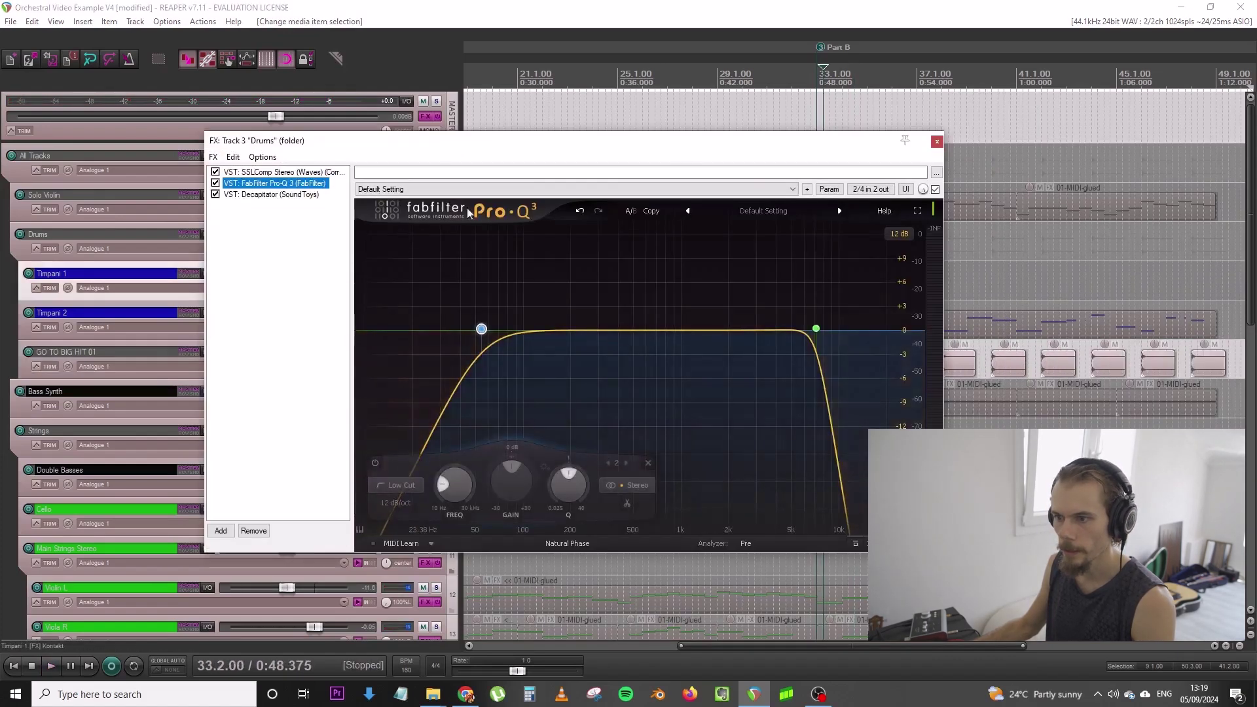
key("Escape")
left_click_drag(460, 360, 449, 226)
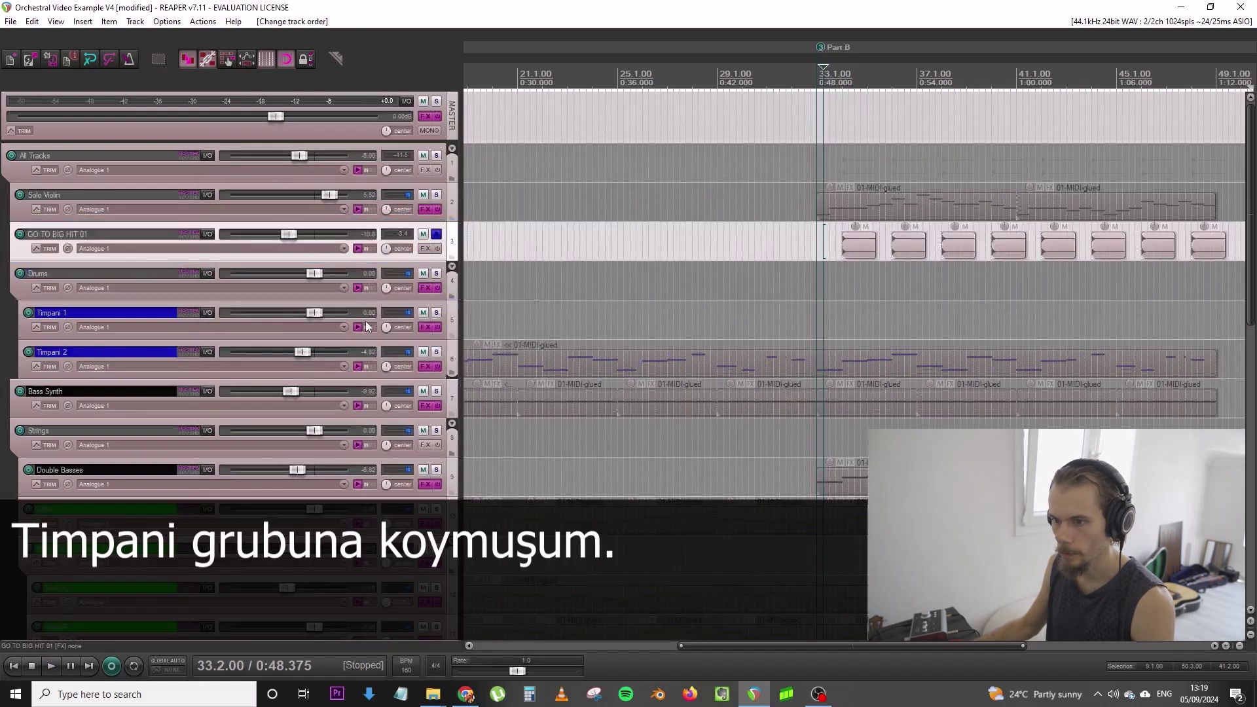
left_click(436, 234)
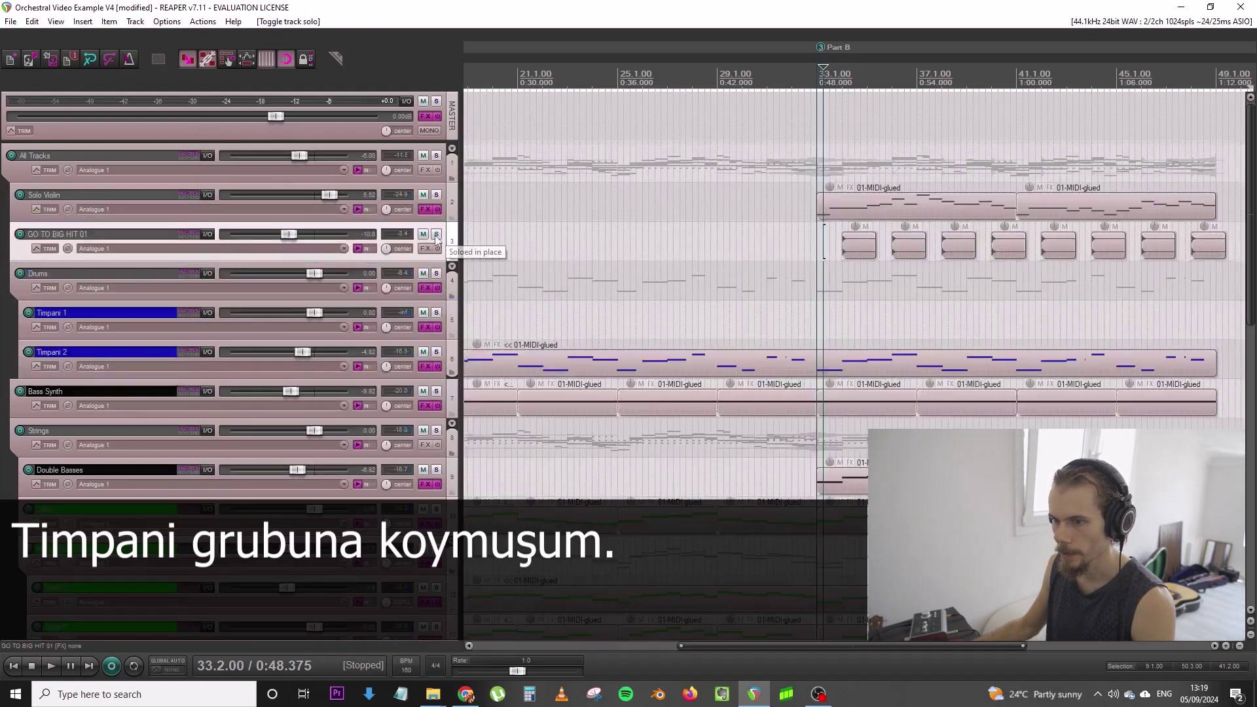
left_click(456, 286)
key("ctrl+t")
key("ctrl+z")
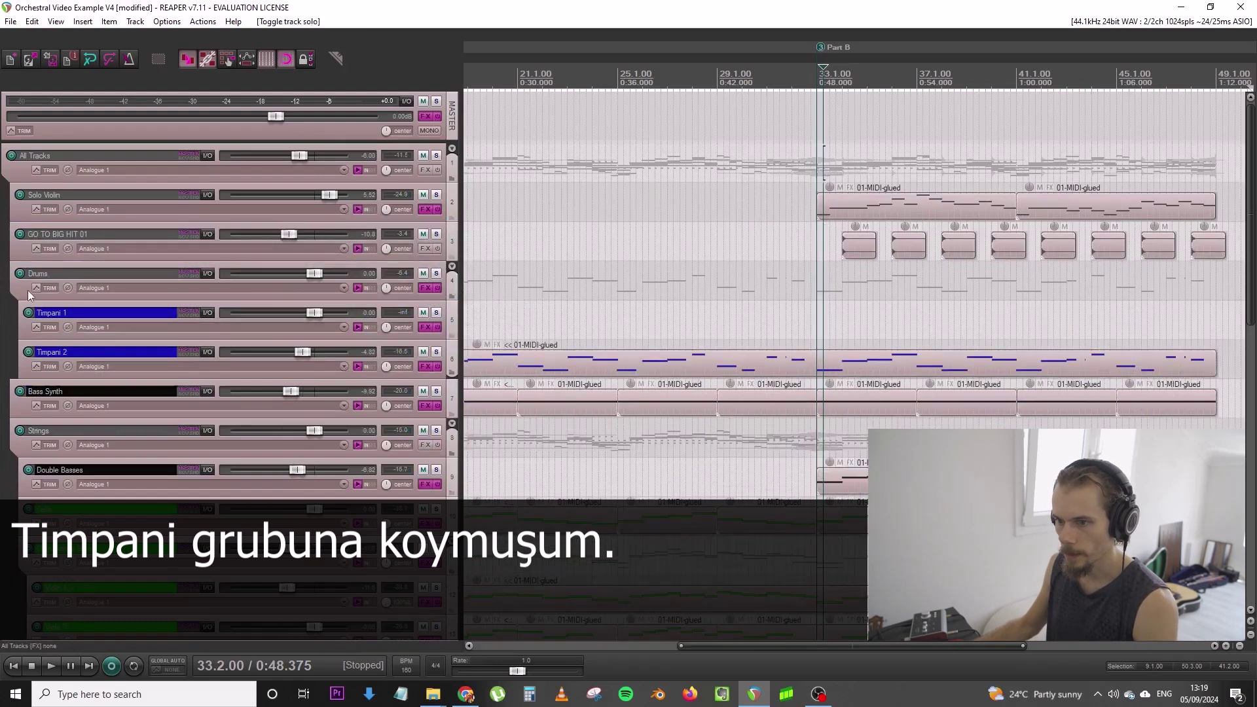
Rename the Drums folder track as Timpani
type("Timpan")
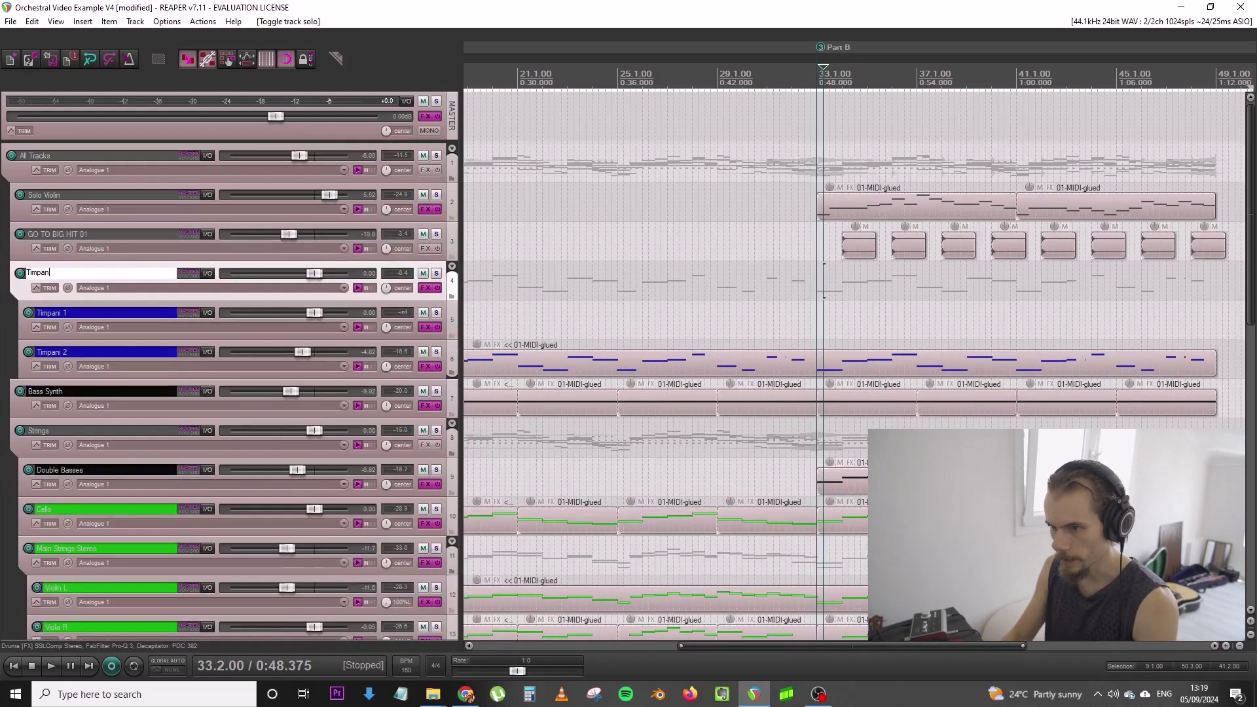
type("i")
key("Return")
Add a track below Solo Violin and nest GO TO BIG HIT 01 and the Timpani folder with its tracks inside it
left_click(447, 205)
key("ctrl+t")
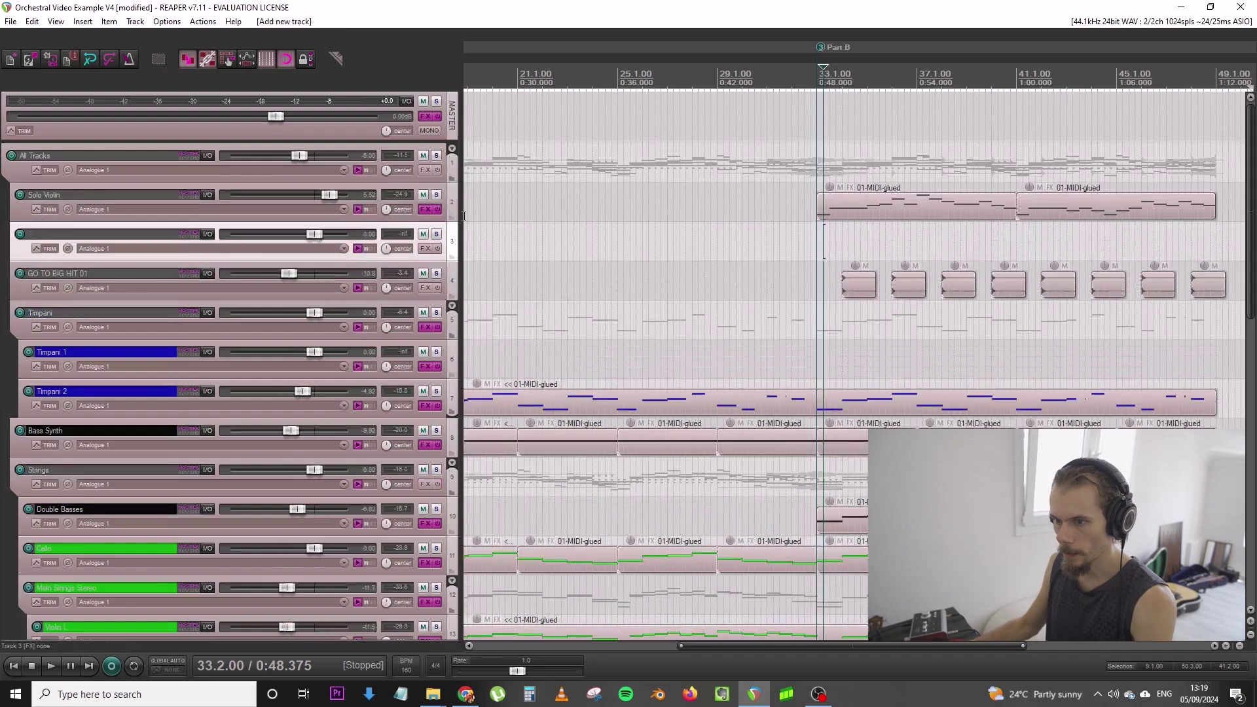
left_click(452, 284)
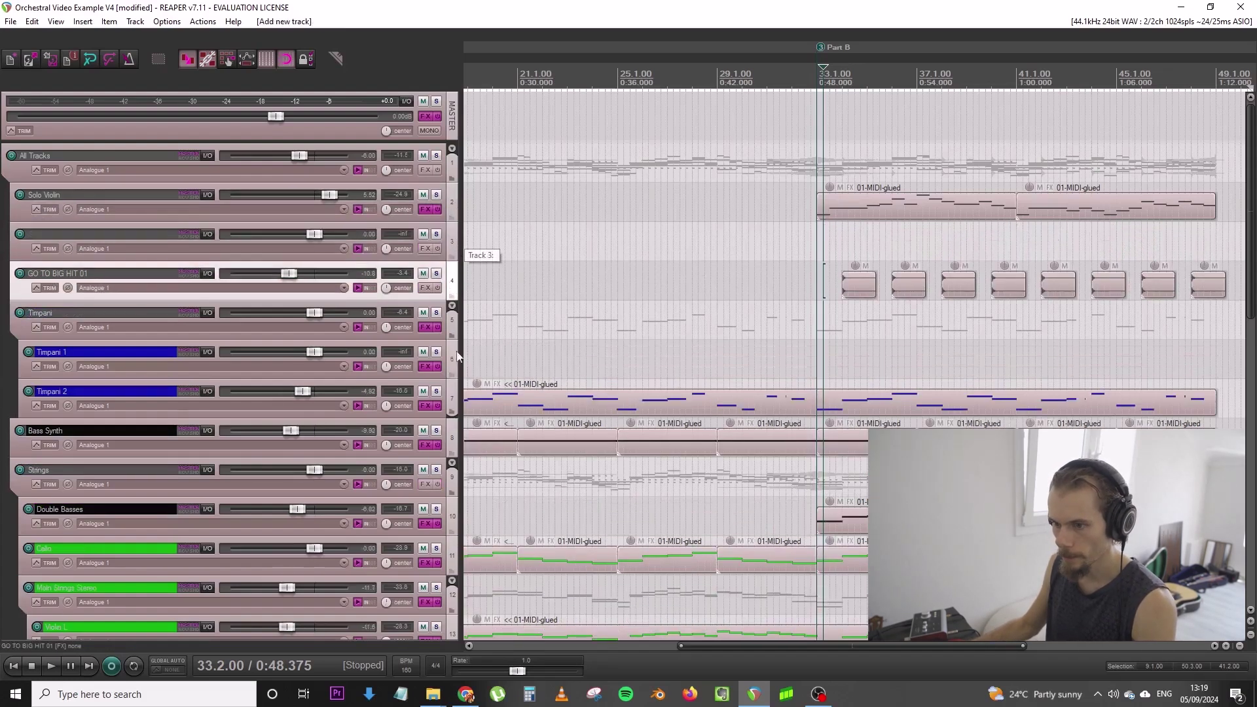
left_click(458, 404, "shift")
left_click_drag(457, 279, 406, 267)
Name the new folder track Drums and rename GO TO BIG HIT 01 as Tambo
double_click(131, 274)
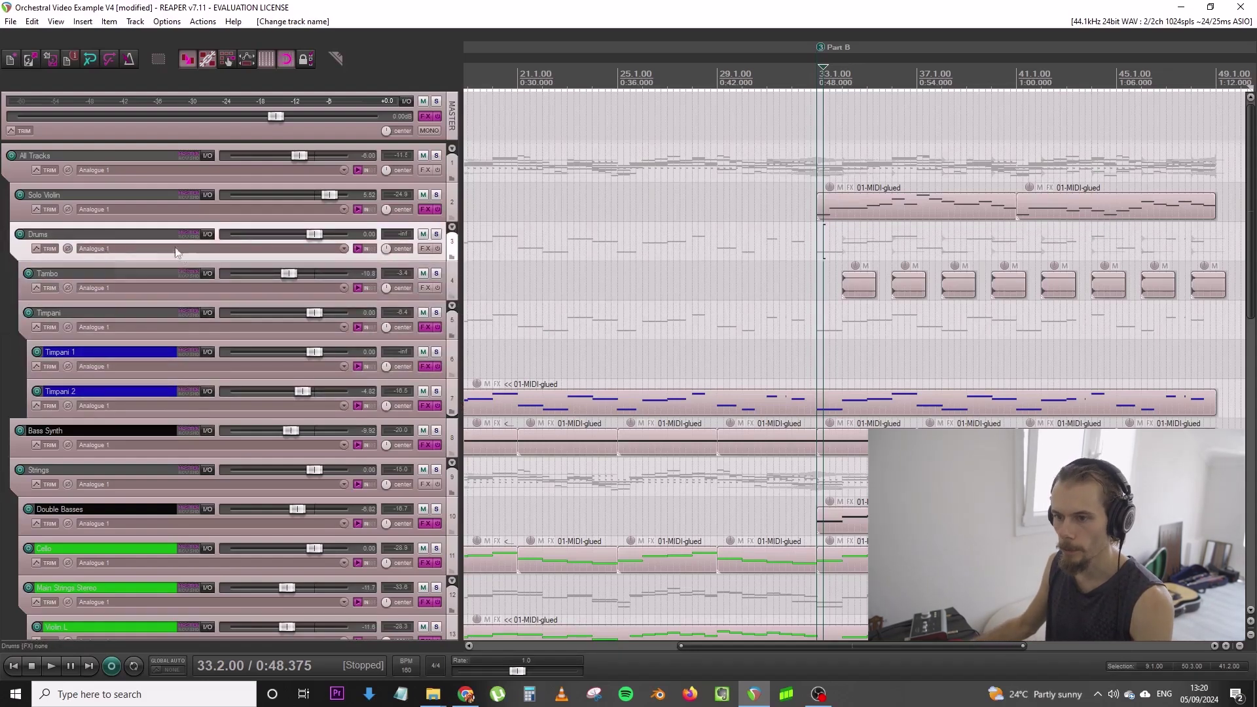
left_click(68, 275)
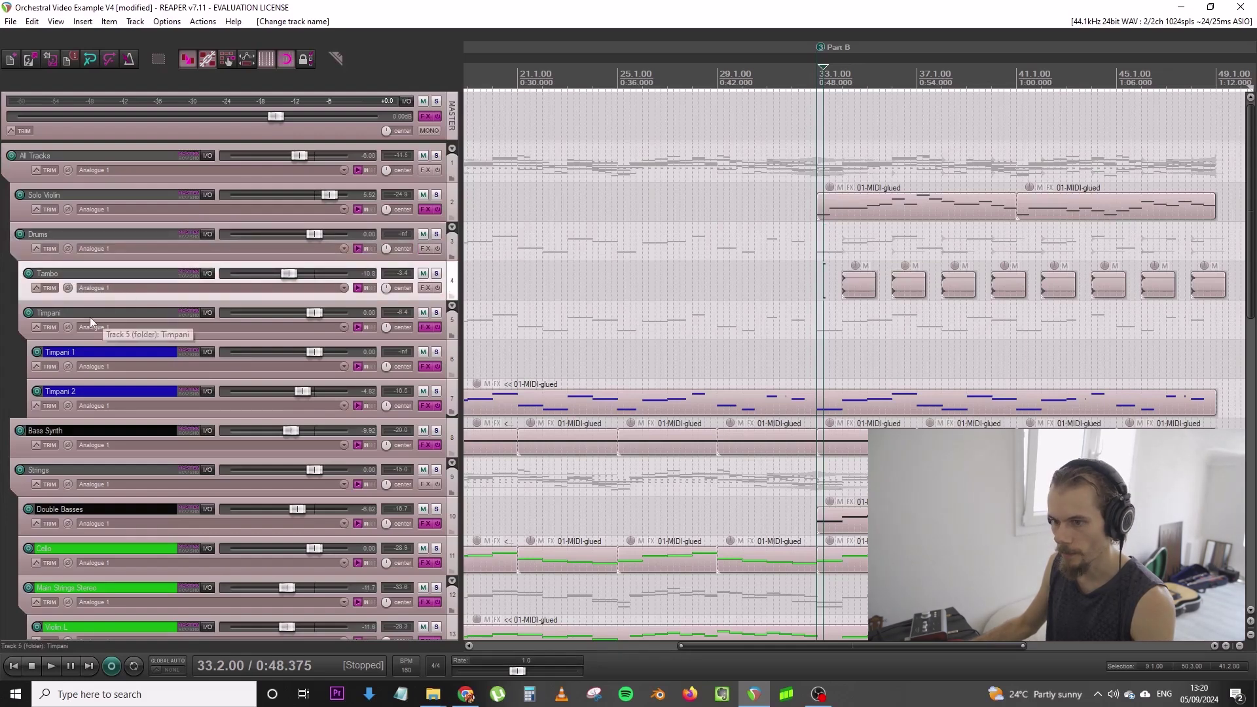
key("space")
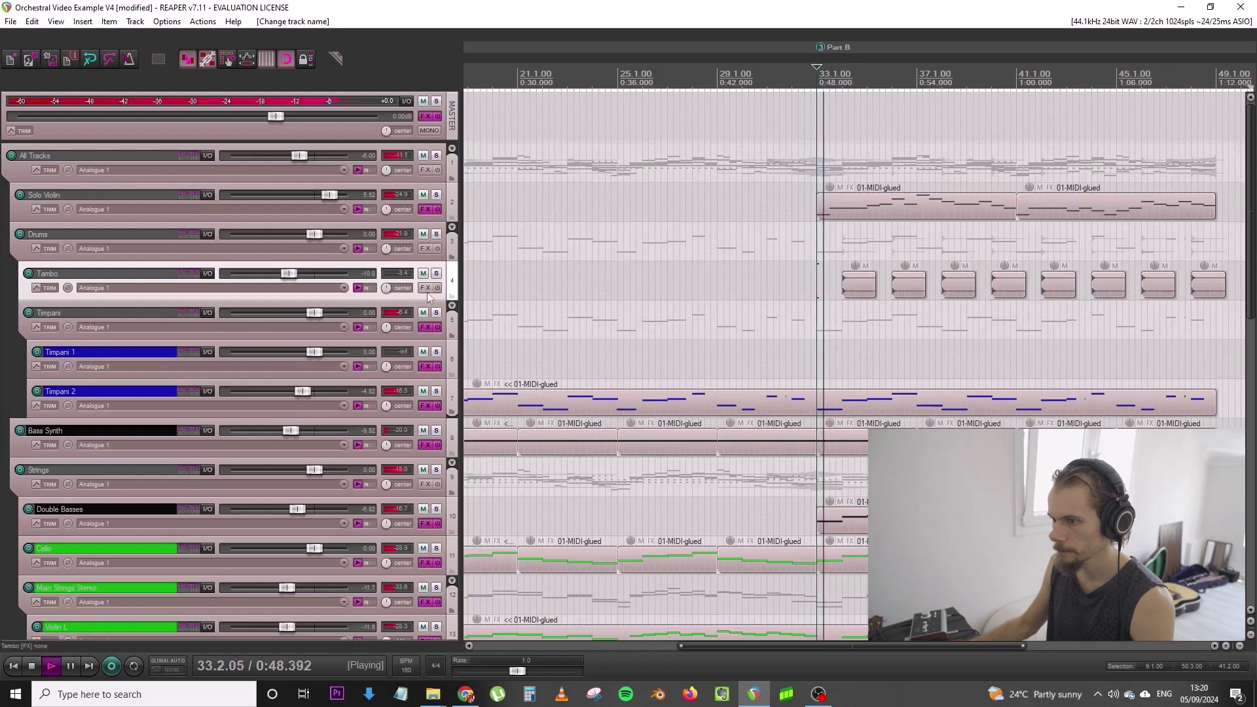
left_click(426, 289)
type("v")
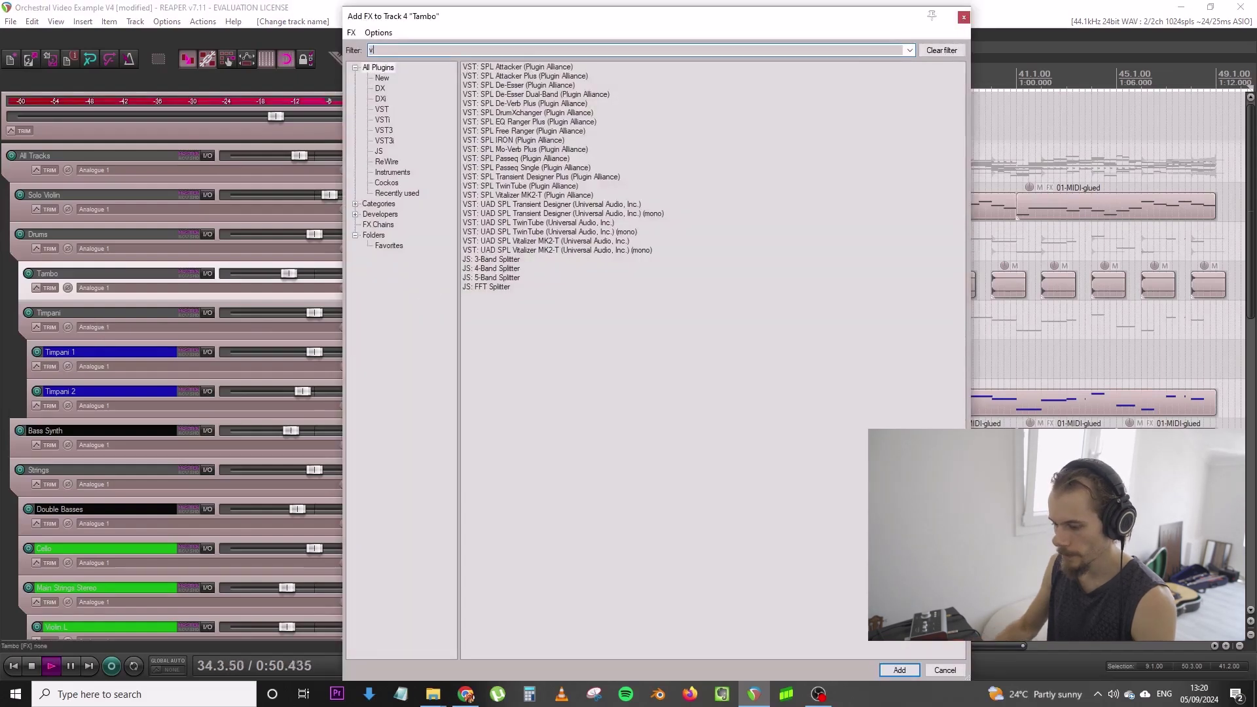
left_click(964, 17)
key("space")
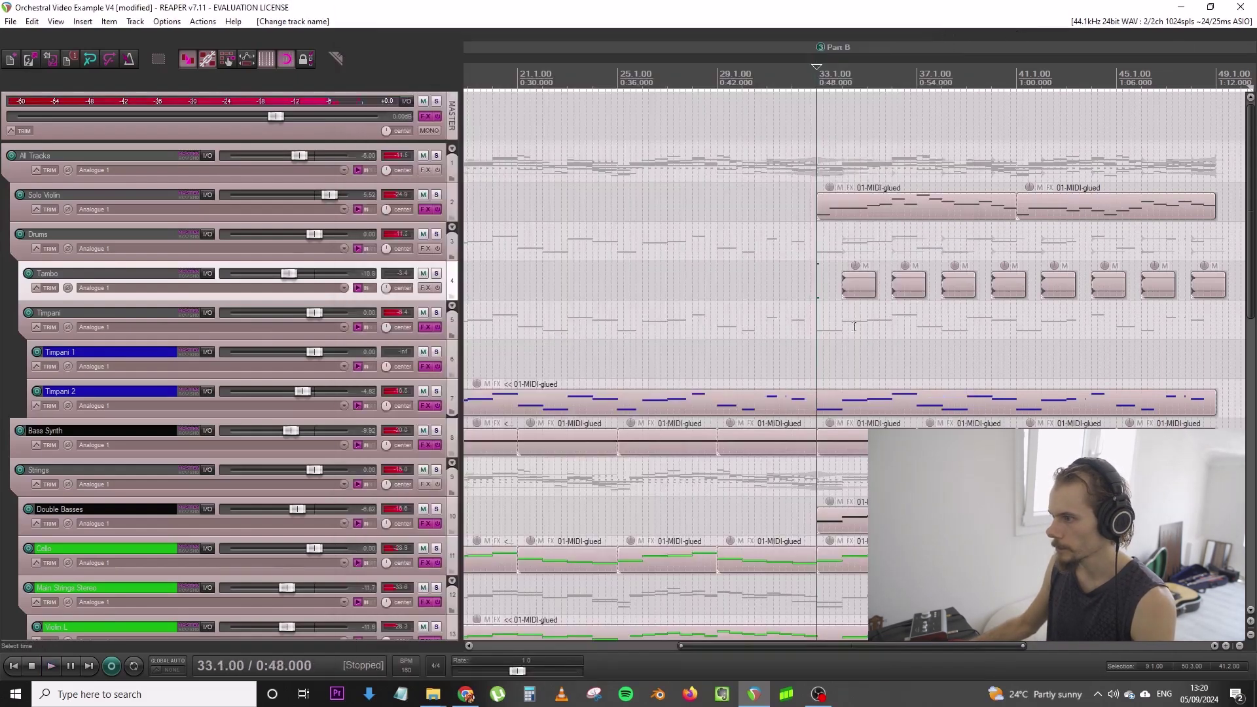
Add ValhallaVintageVerb to the Tambo track and set its color mode to 1980s
left_click(425, 288)
type("valhall")
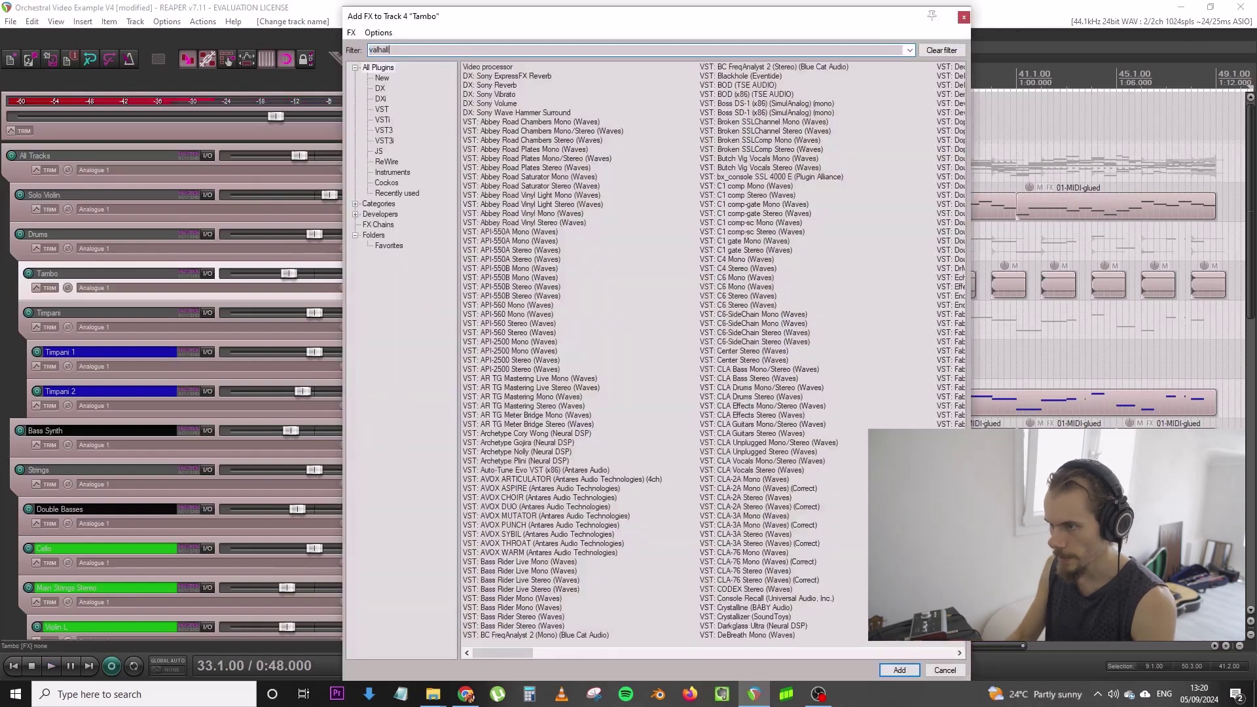
type("a")
double_click(567, 113)
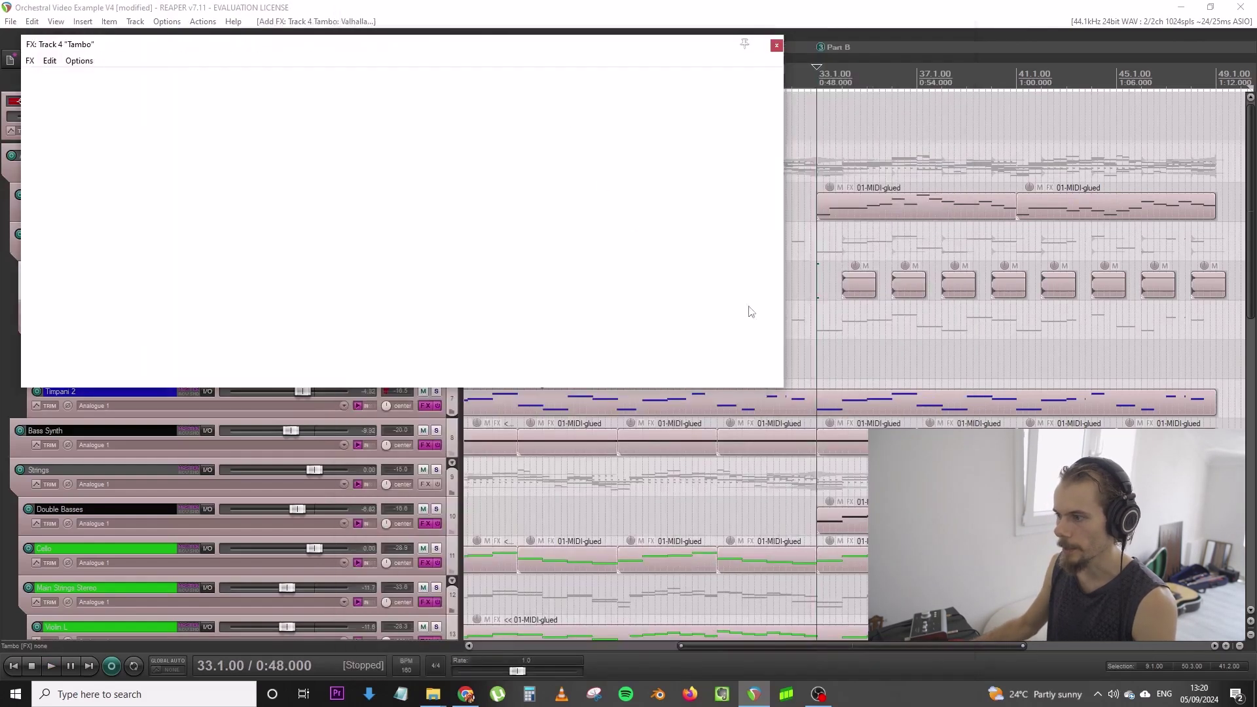
left_click(466, 335)
left_click(458, 359)
During playback, set the Tambo reverb's low cut to about 340 Hz and its mix to about 42.8%
key("space")
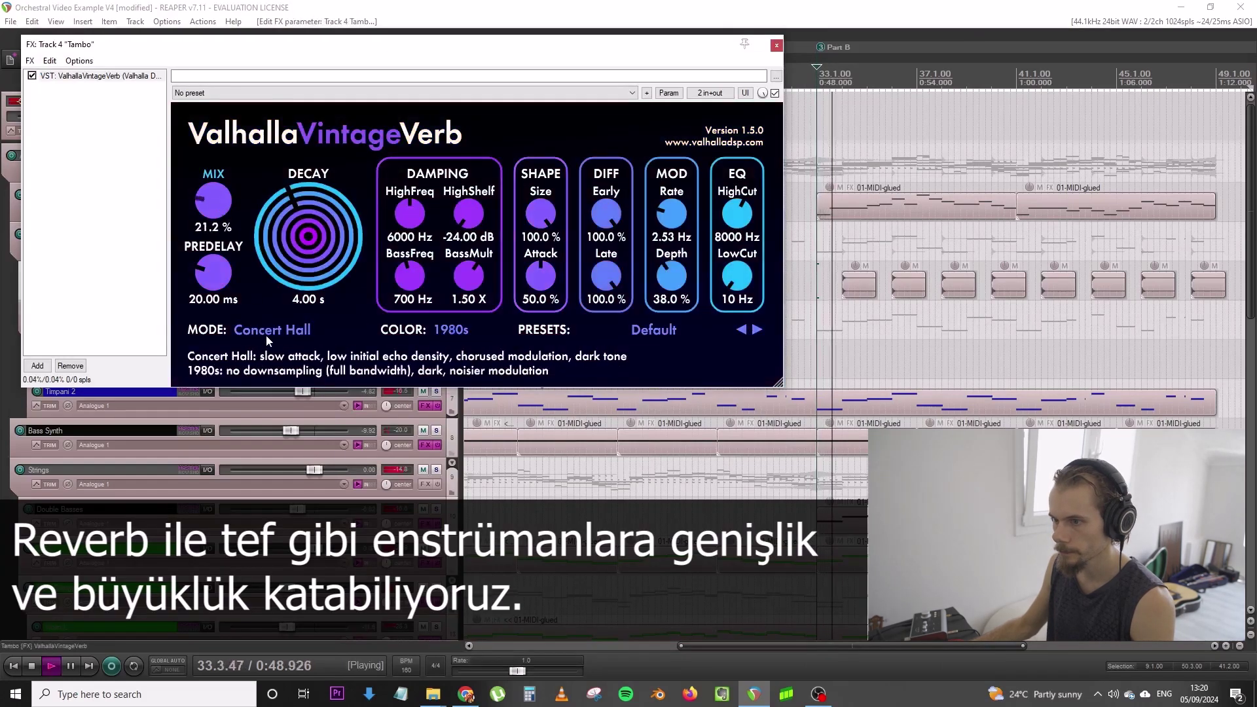
left_click_drag(266, 335, 271, 309)
left_click_drag(737, 276, 726, 184)
mouse_move(221, 198)
left_mouse_down()
mouse_move(217, 185)
mouse_move(214, 194)
left_mouse_up()
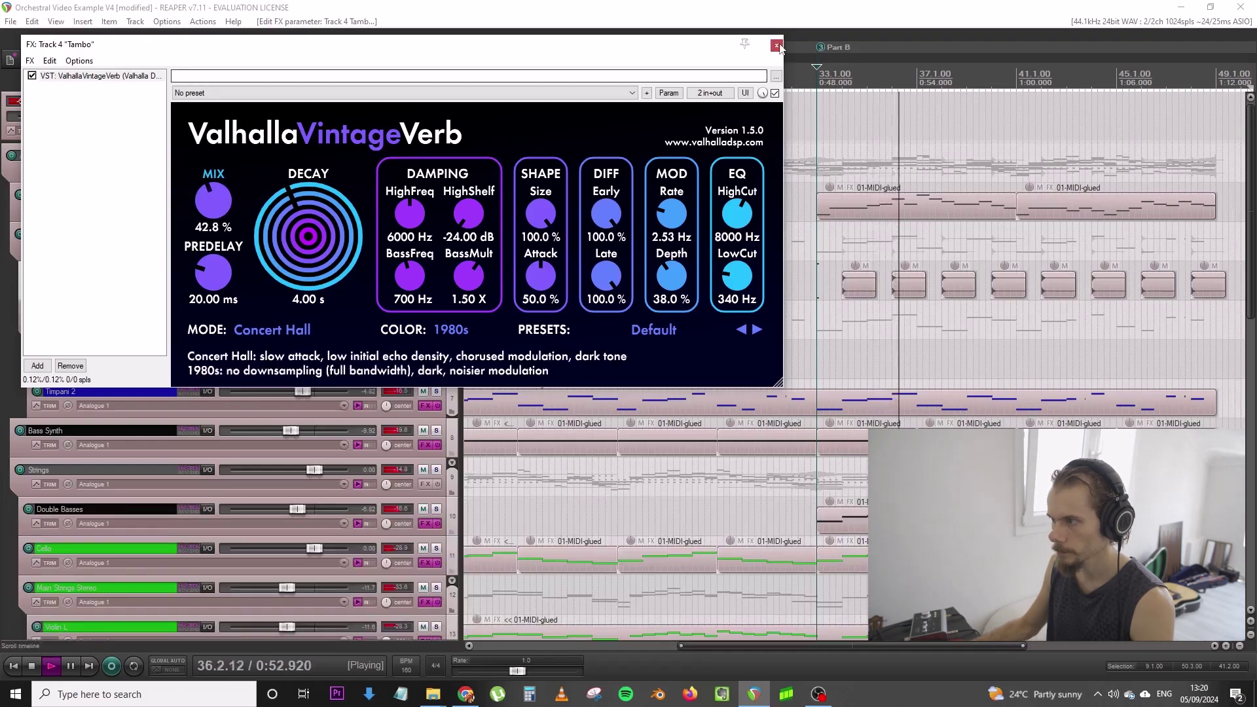
left_click(776, 45)
Set the Tambo track's volume to about -9.97 dB while Part B plays, and stop playback
left_click_drag(294, 273, 291, 273)
scroll(726, 236, "down", 3)
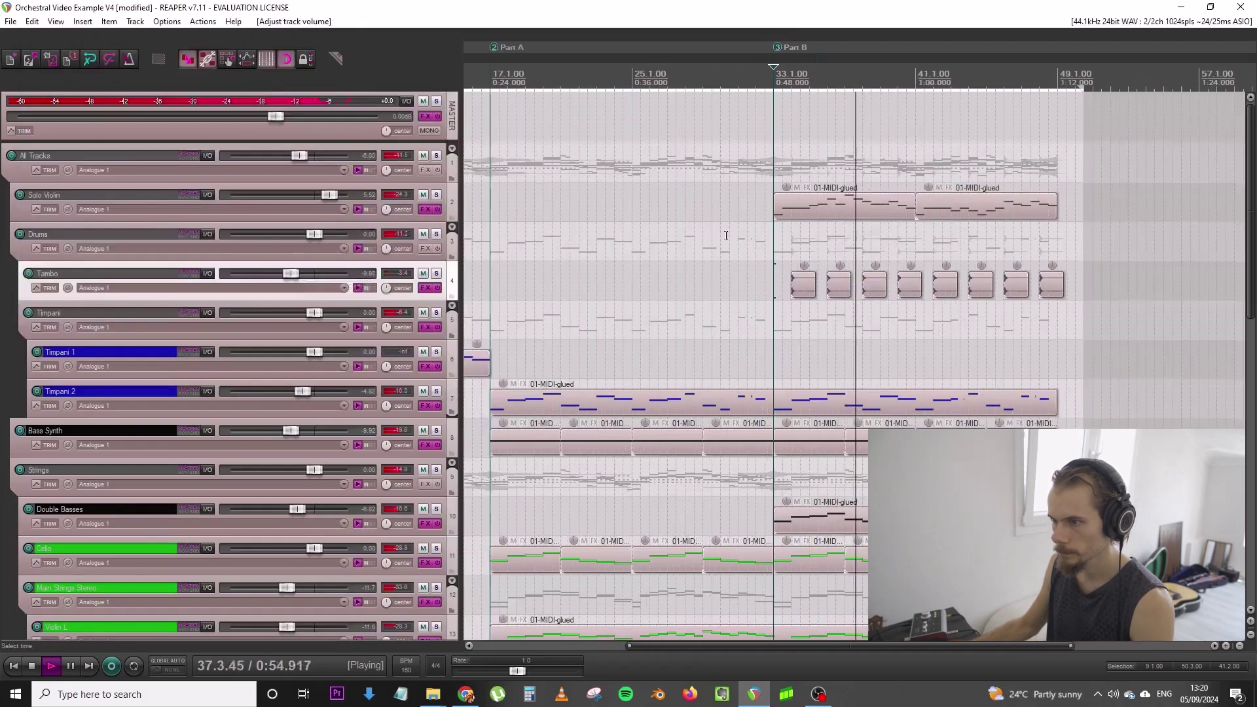
scroll(714, 245, "down", 3, "ctrl")
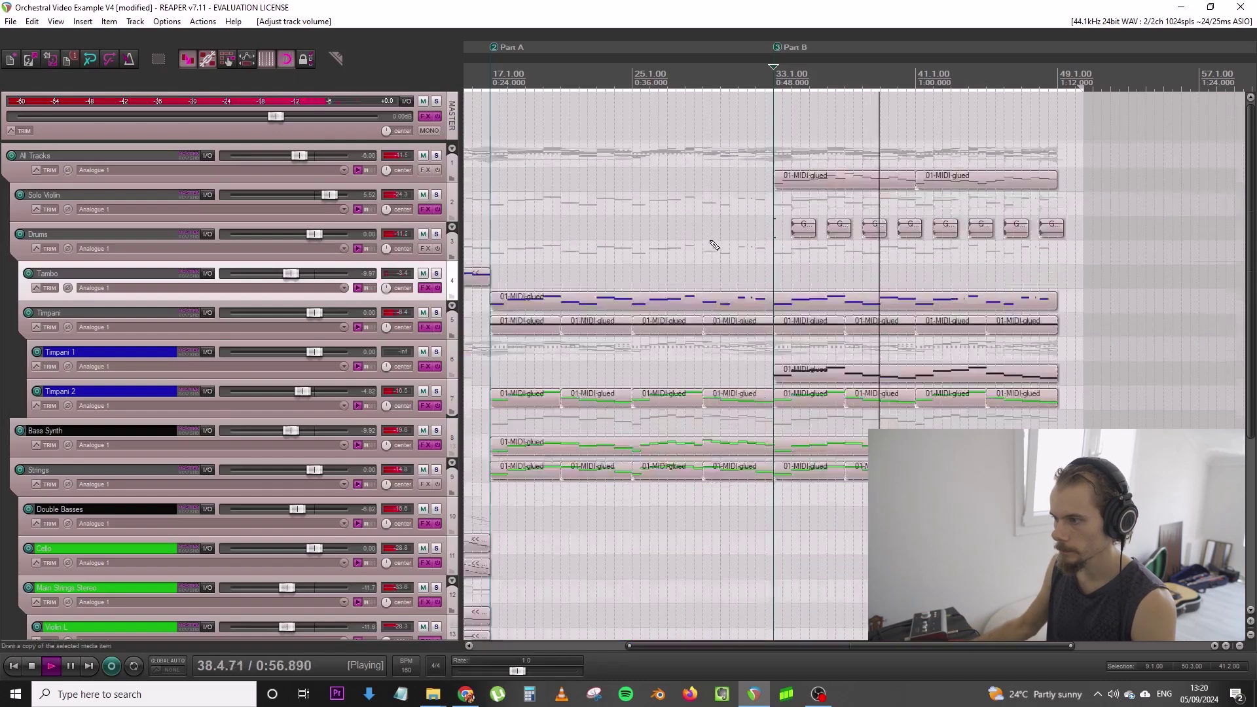
scroll(714, 245, "down", 2)
scroll(681, 229, "down", 2)
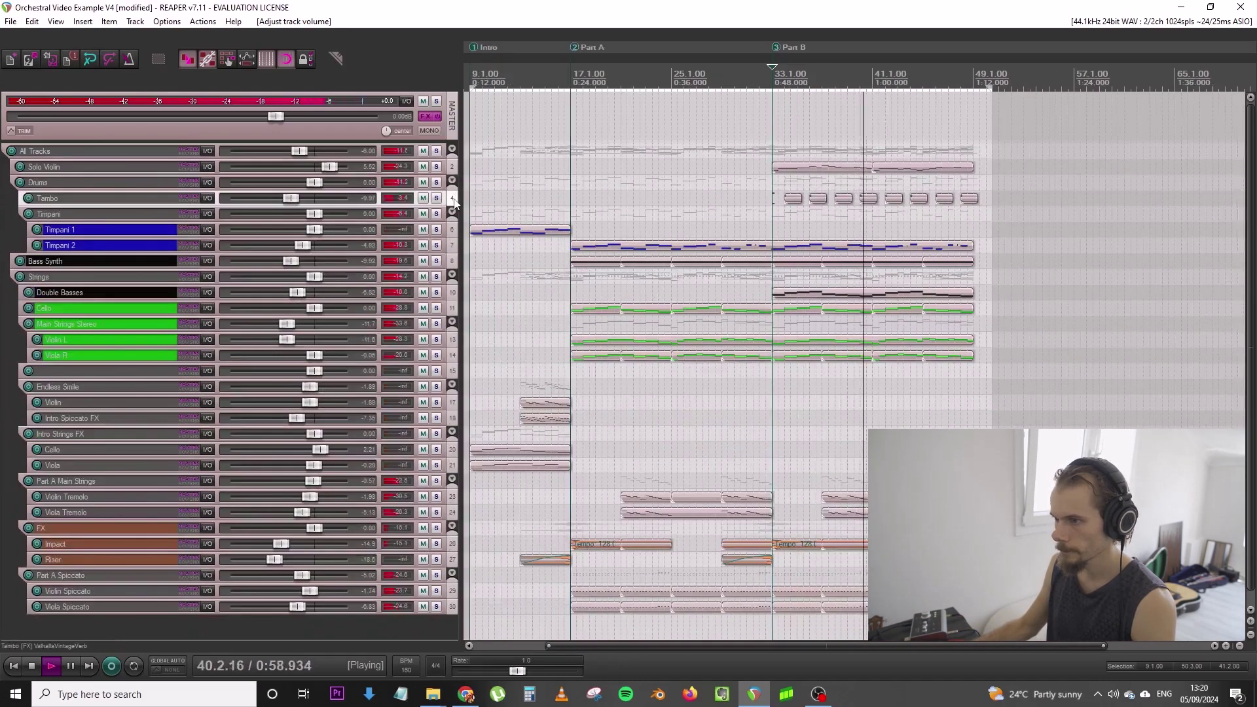
key("space")
Listen briefly to the Solo Violin track on its own from the start of Part B and unsolo it
left_click_drag(427, 174, 427, 220)
left_click(436, 182)
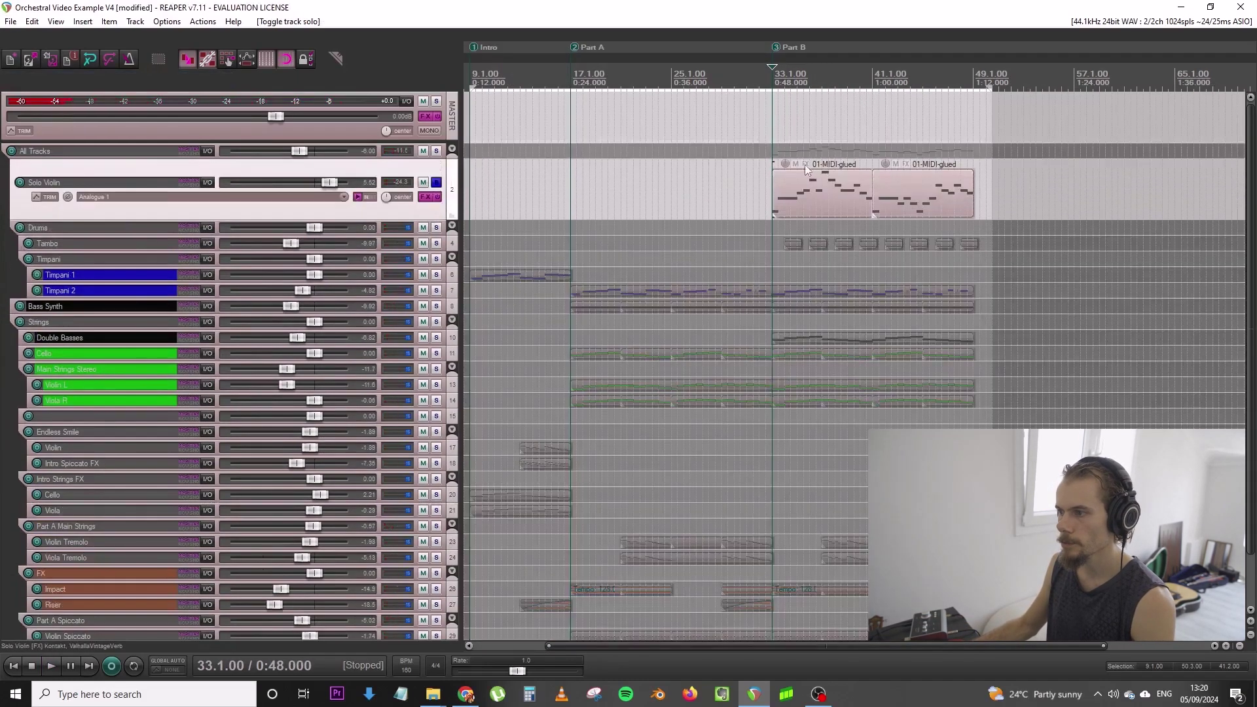
key("space")
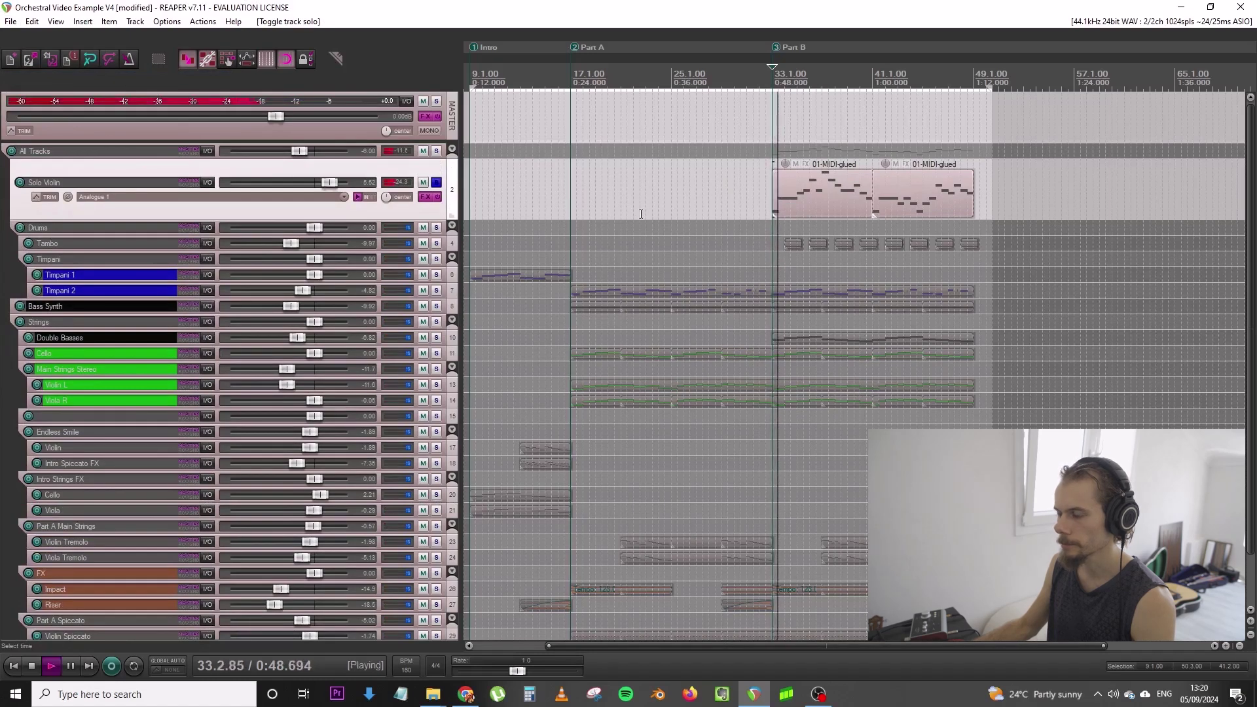
key("space")
left_click(439, 184)
scroll(449, 187, "up", 3)
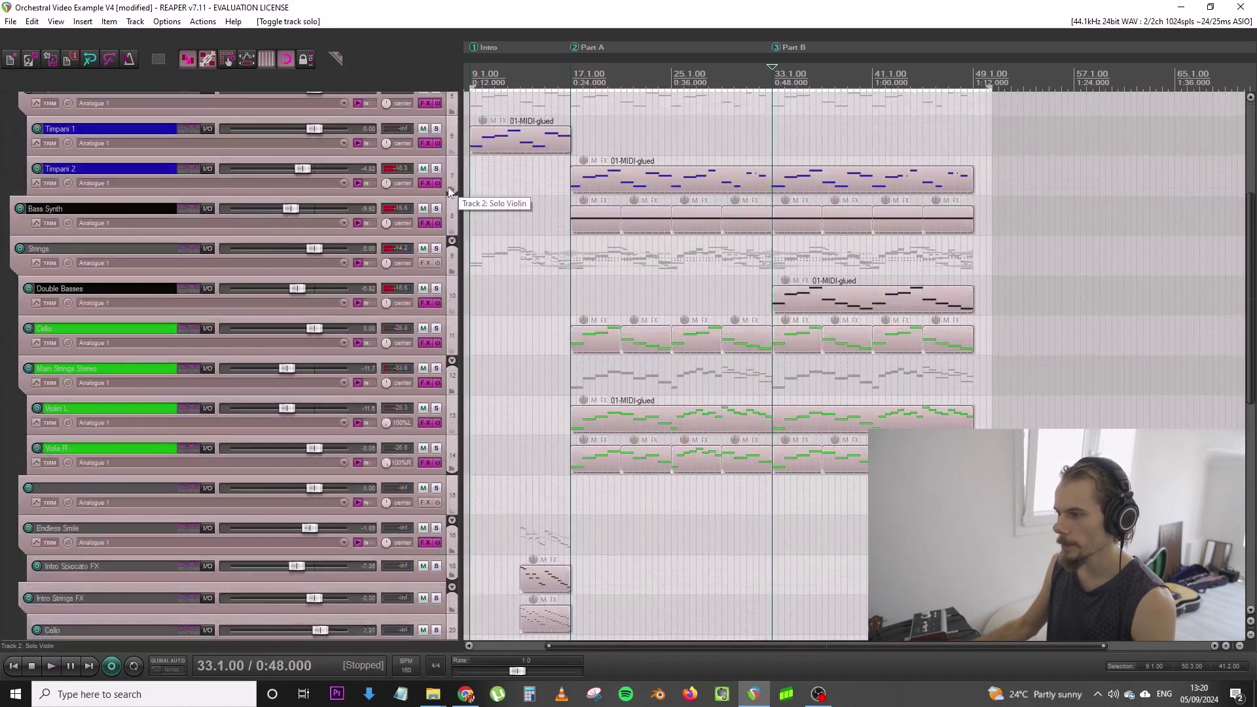
scroll(448, 187, "down", 3)
scroll(449, 187, "up", 3)
scroll(449, 187, "down", 3)
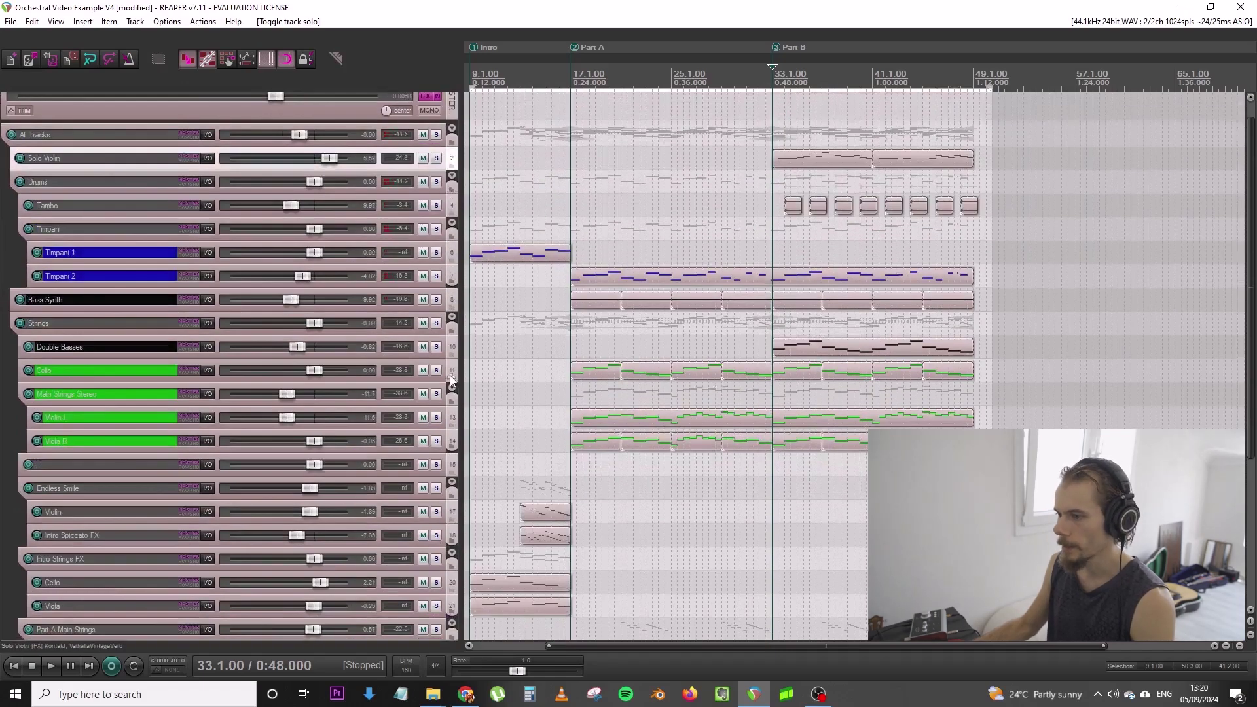
scroll(451, 380, "up", 3)
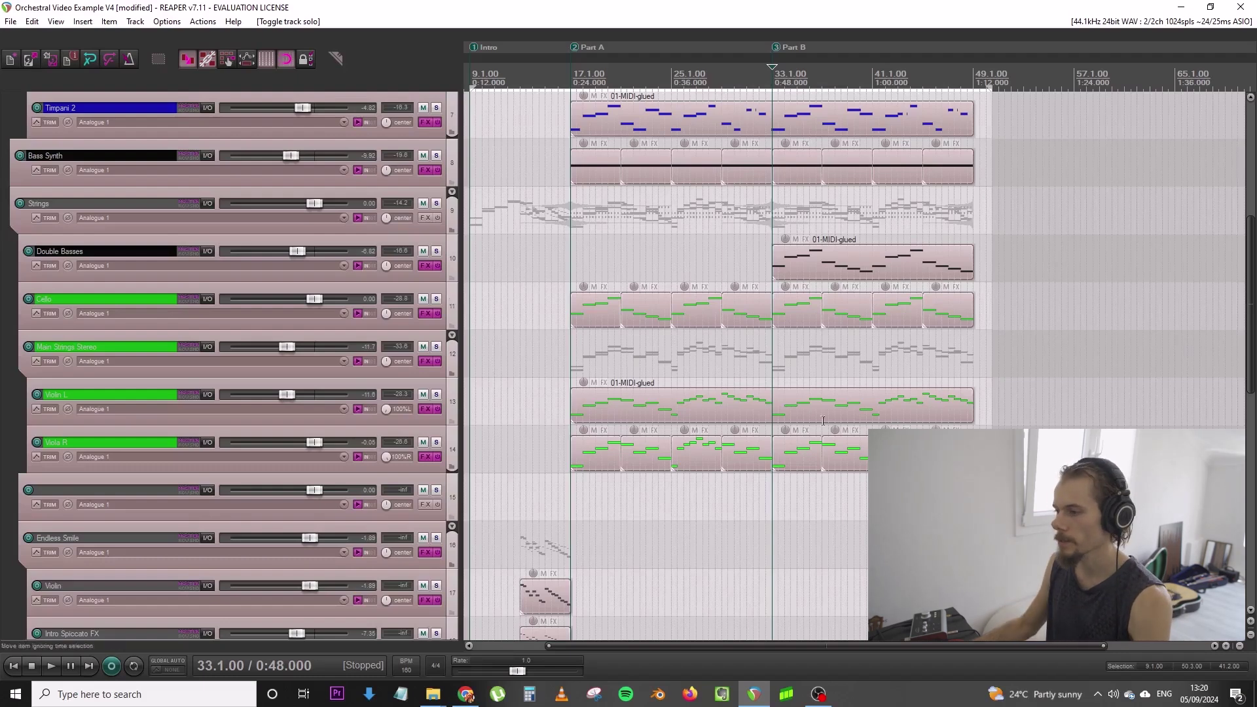
left_click(37, 362)
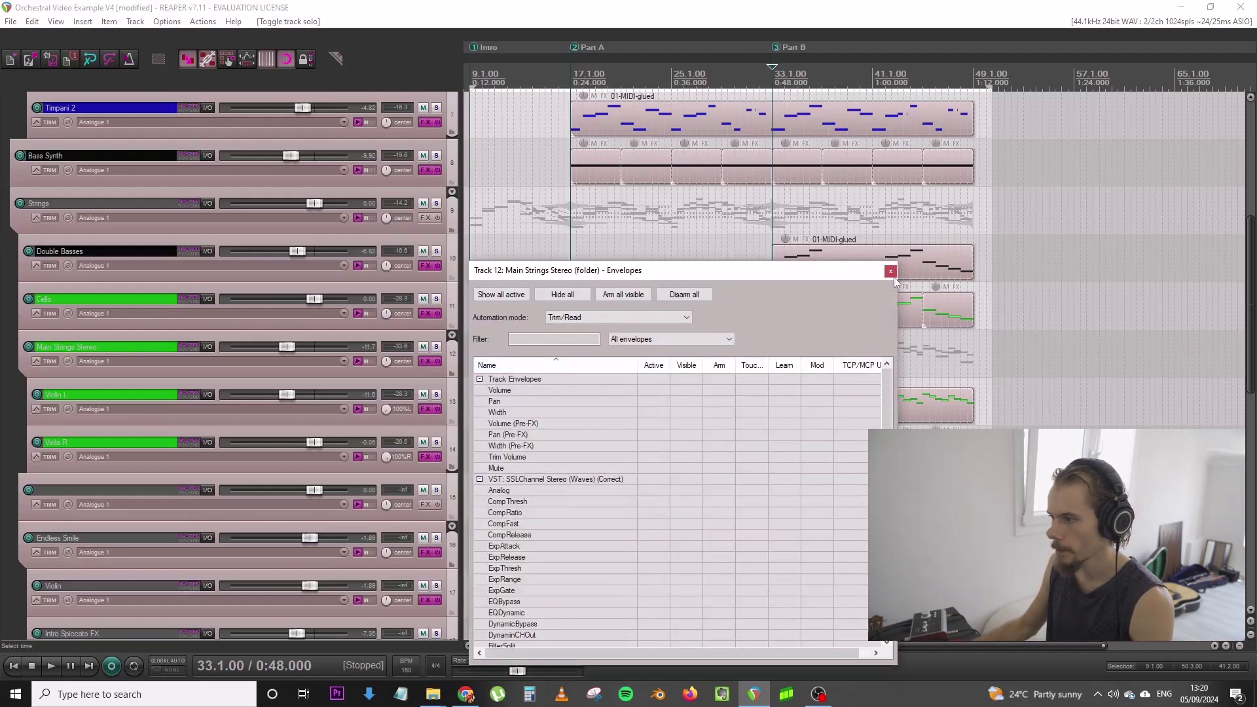
left_click(771, 372)
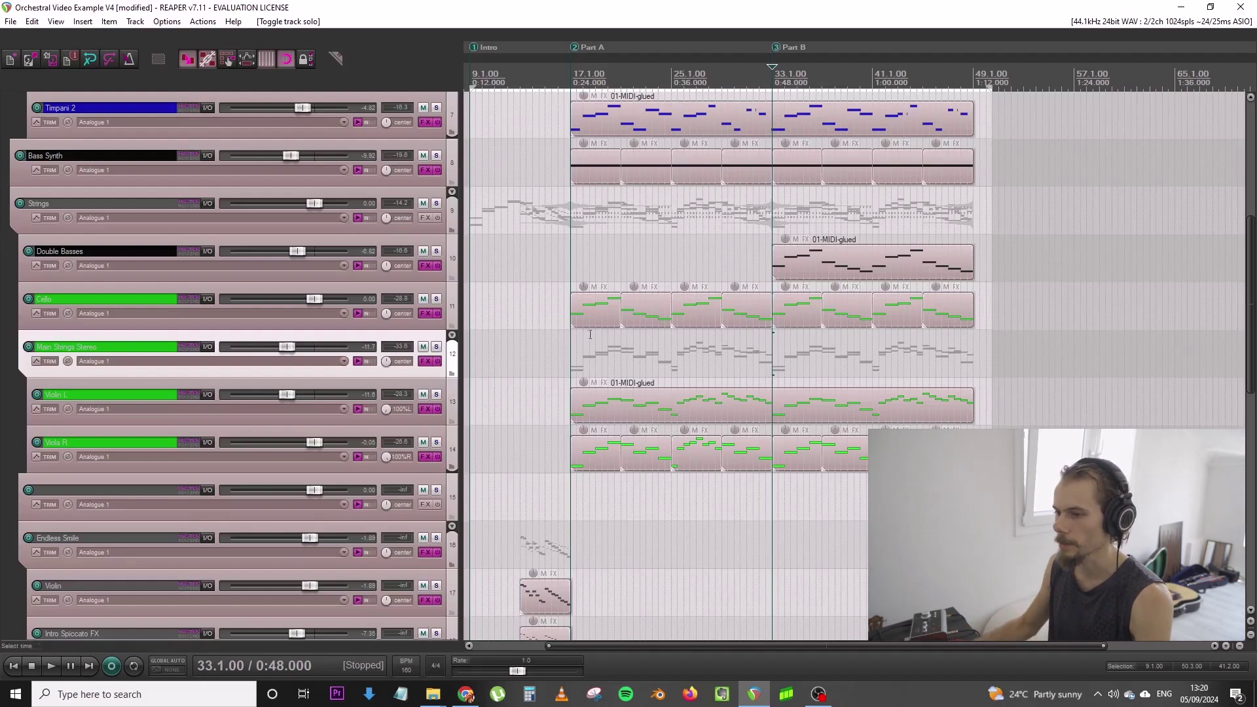
Solo the Solo Violin and Main Strings Stereo tracks and play them together from the start of Part B
scroll(353, 281, "down", 2)
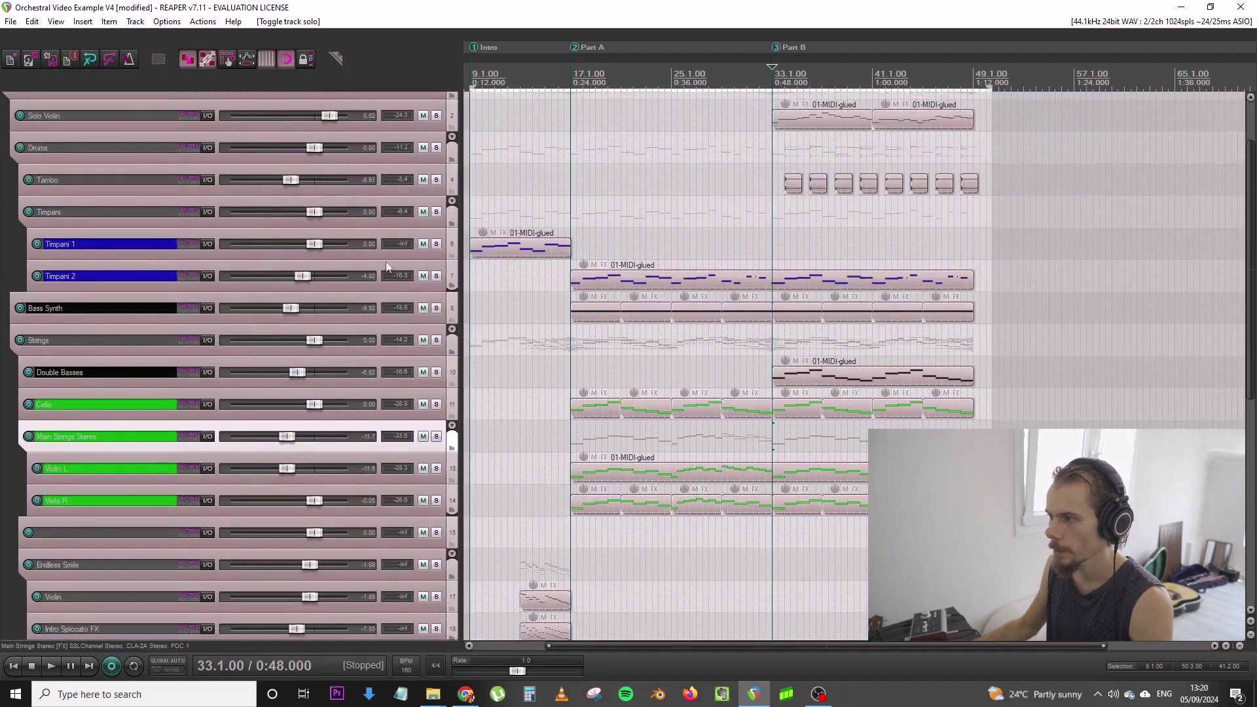
left_click(436, 116)
key("space")
left_click(436, 436)
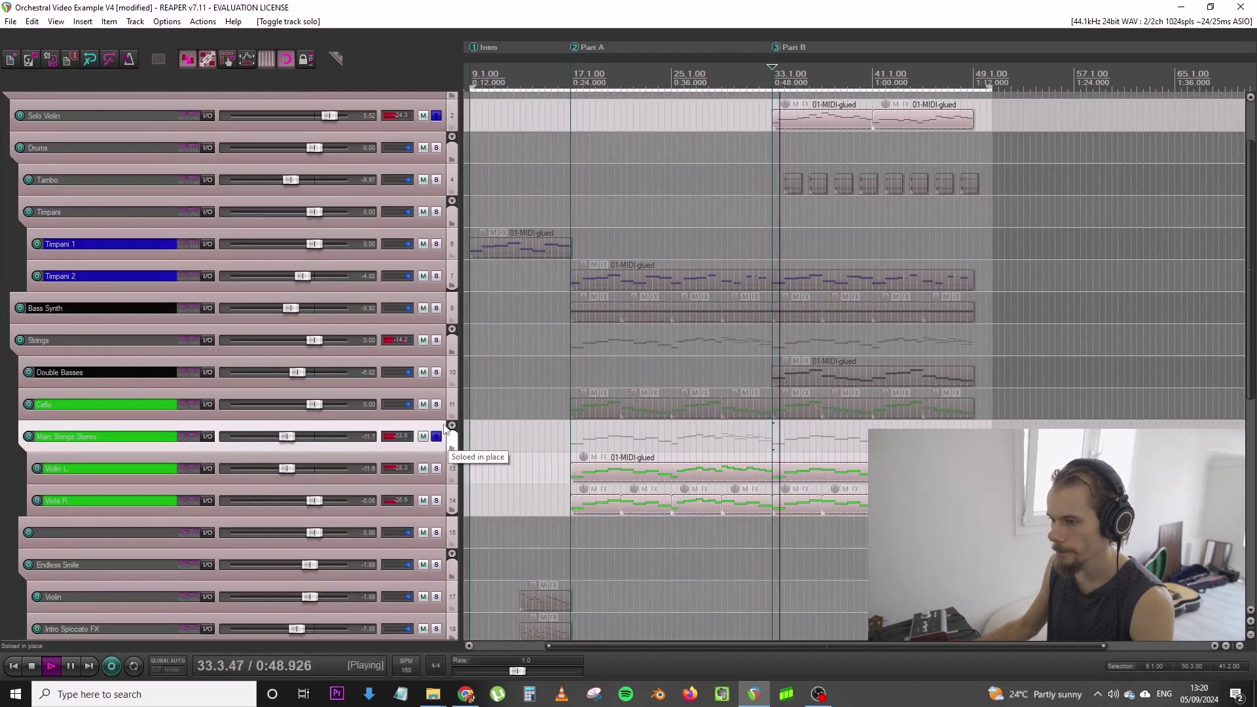
scroll(448, 419, "down", 4)
scroll(443, 365, "down", 2)
scroll(441, 359, "up", 3)
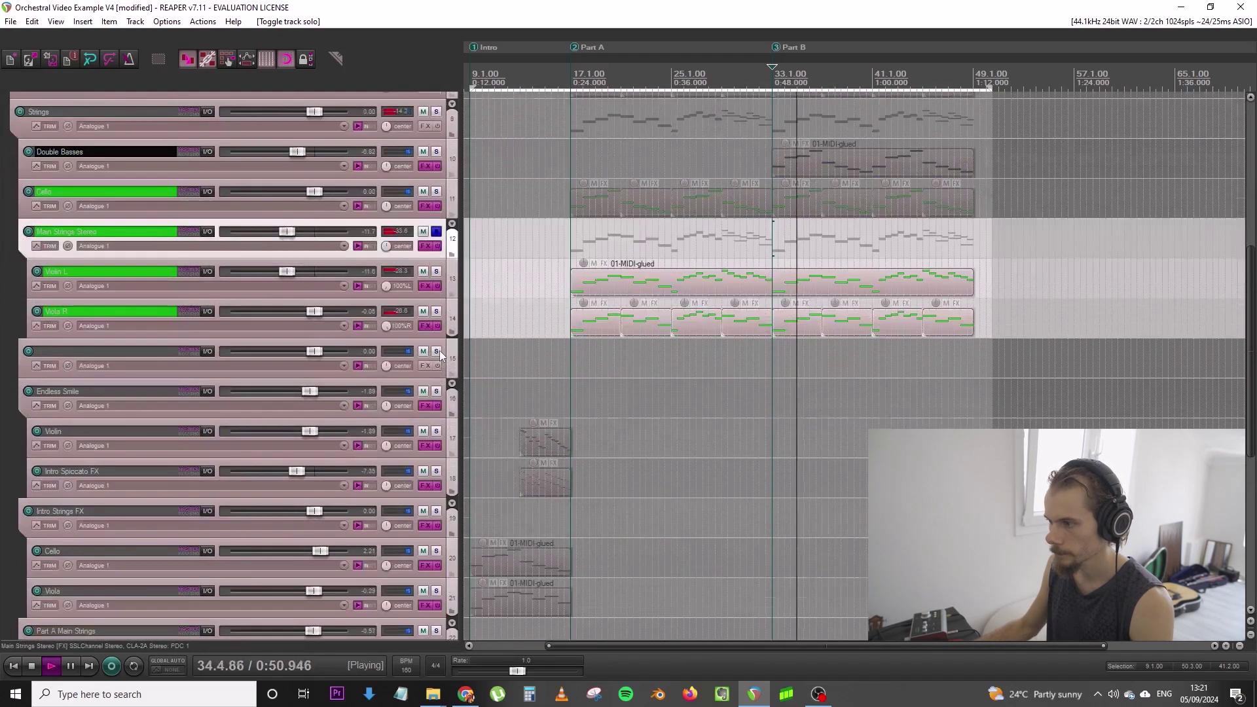
scroll(441, 353, "up", 3)
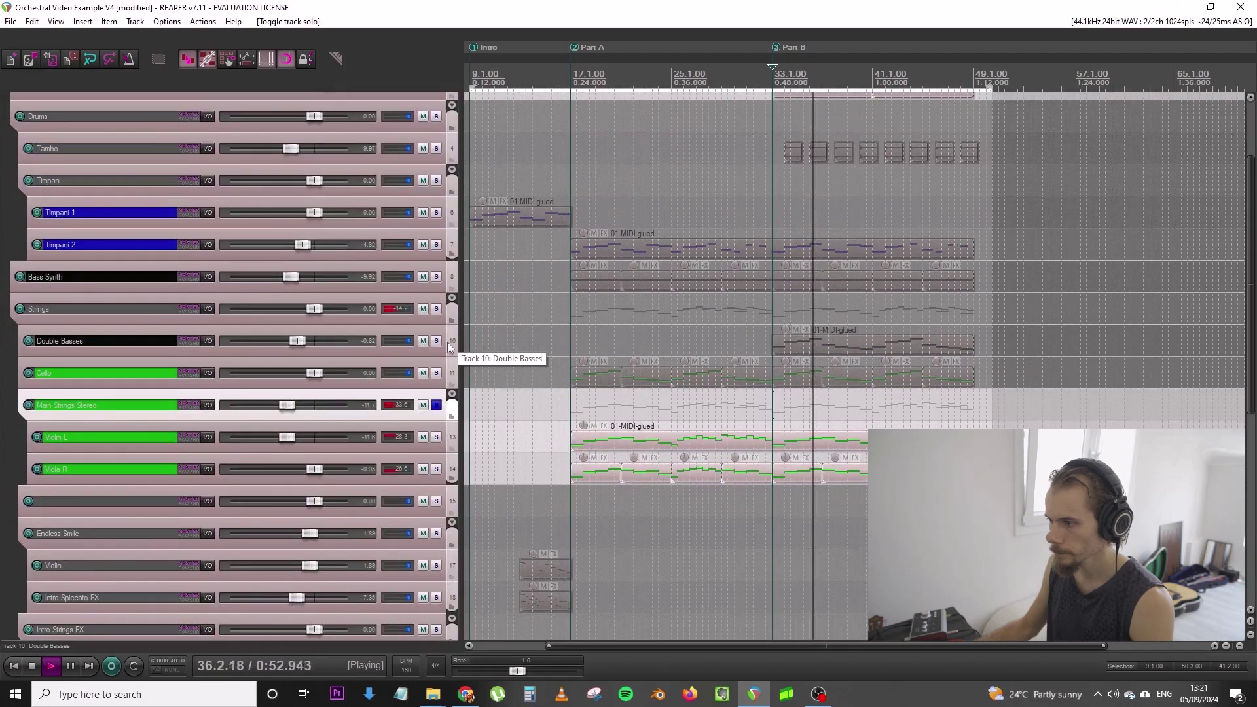
scroll(448, 349, "up", 2)
scroll(448, 348, "down", 2)
key("space")
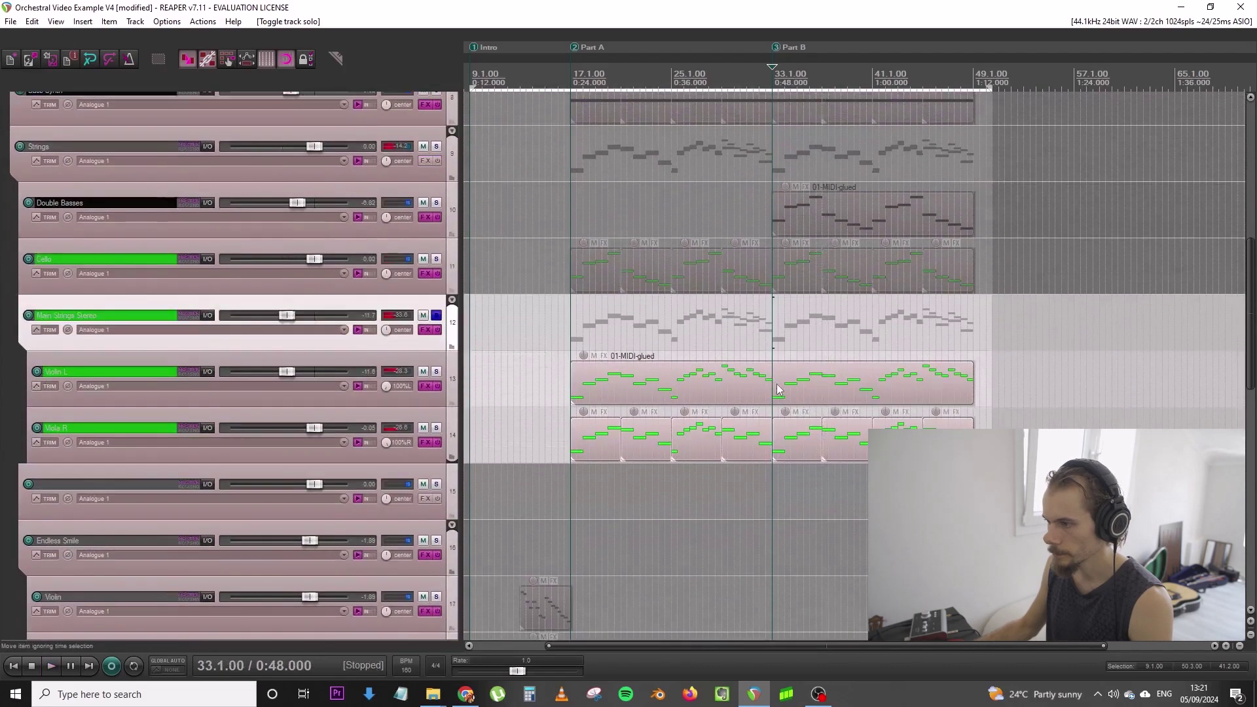
Split the Violin L item at the start of Part B and activate the volume envelope of Main Strings Stereo
left_click(777, 390)
key("s")
left_click(38, 330)
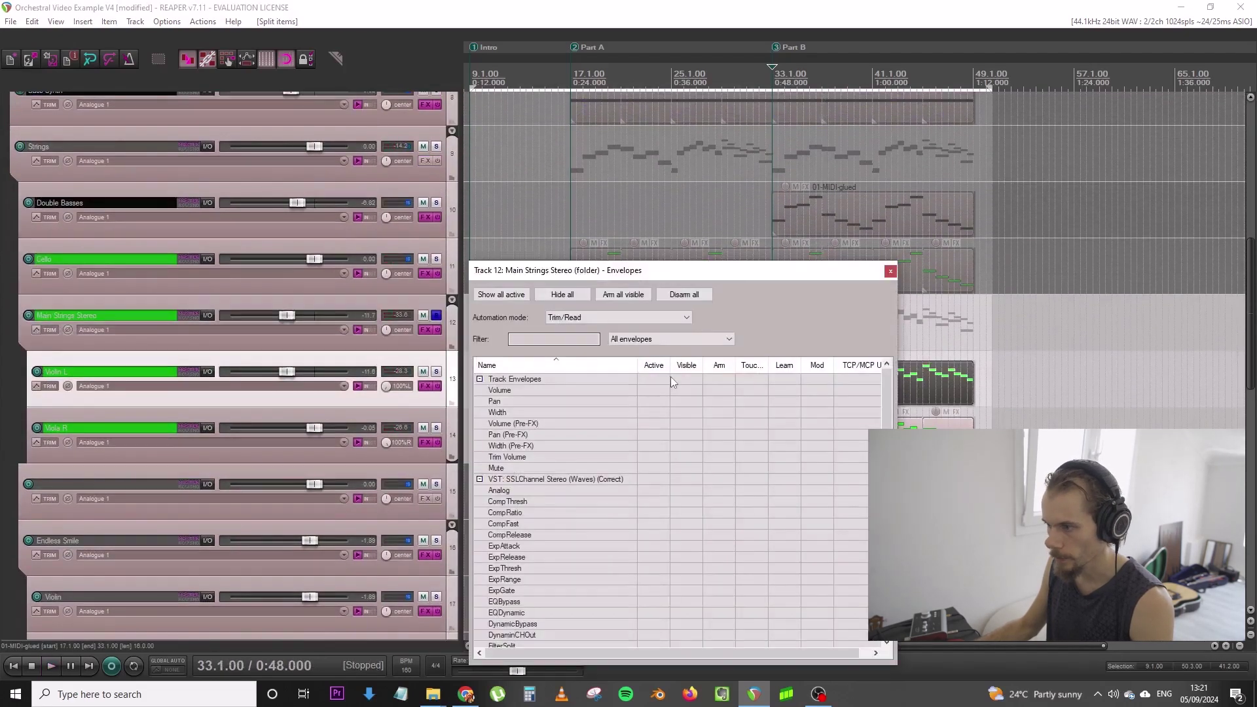
left_click(656, 388)
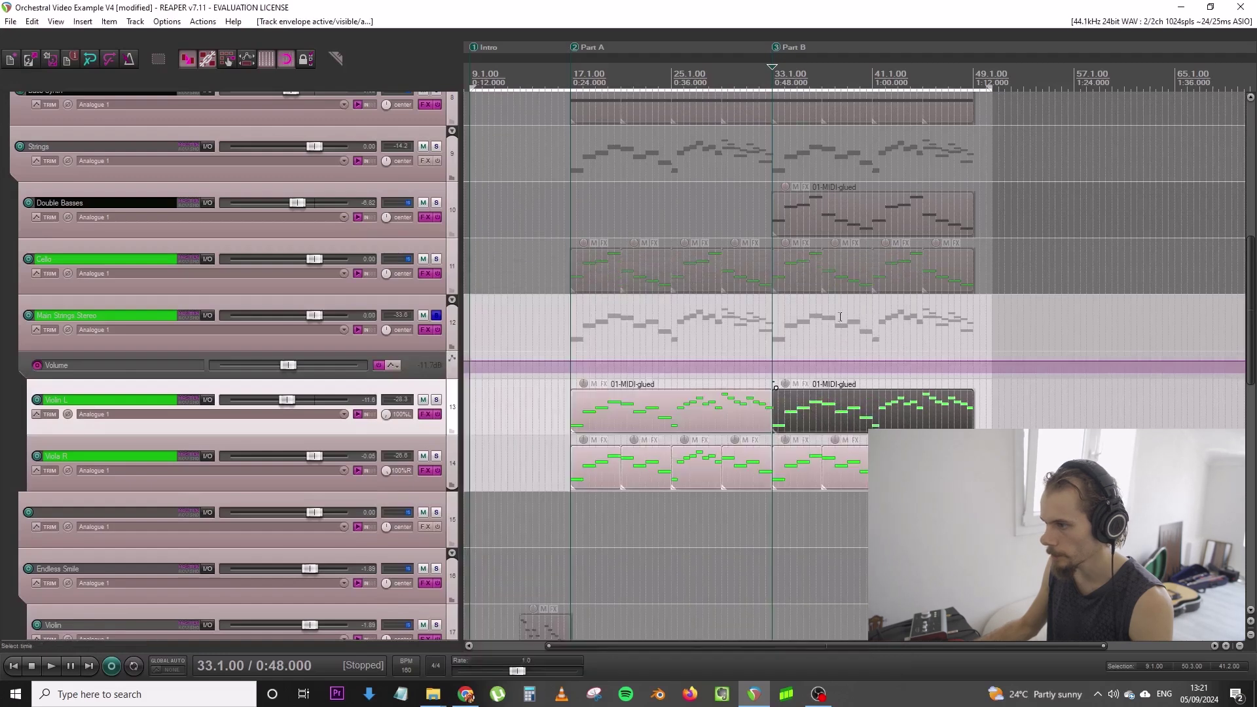
Lower the Main Strings Stereo volume envelope from the start of Part B, check it in playback and hide the envelope
left_click(774, 362)
left_click_drag(780, 374, 777, 399)
left_click(771, 331)
key("space")
right_click(394, 367)
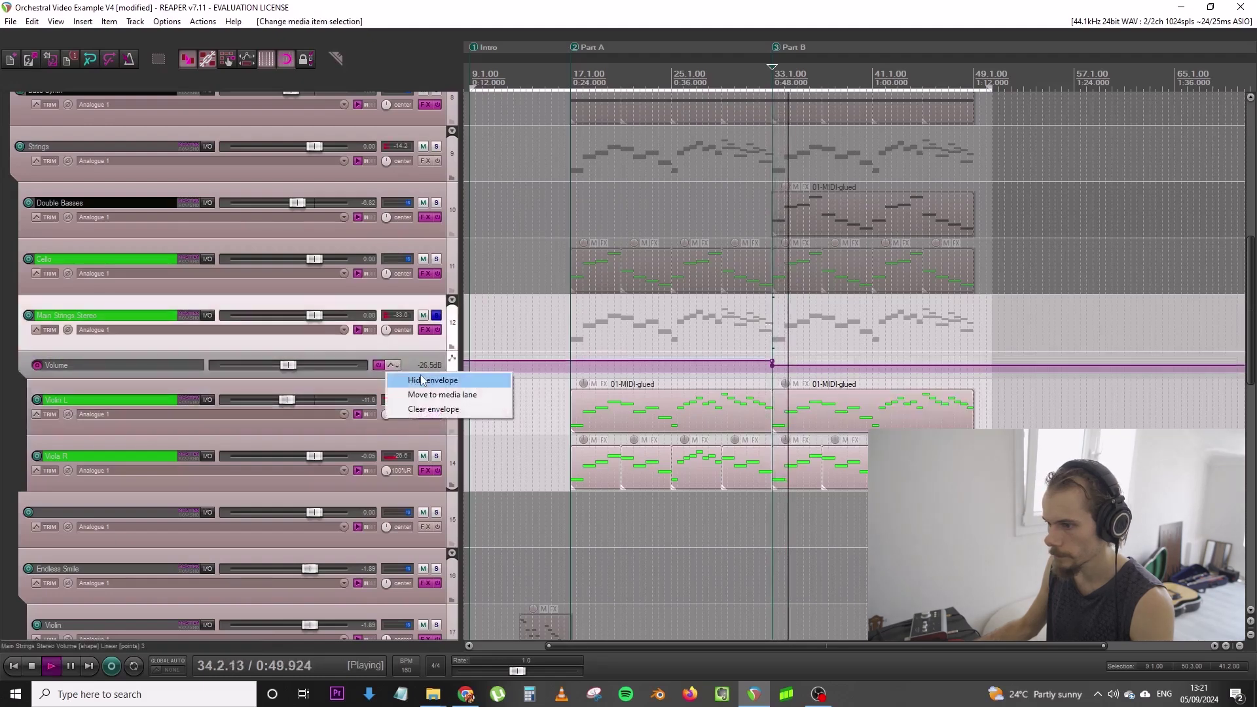
left_click(423, 373)
key("space")
Unsolo the Main Strings Stereo and Solo Violin tracks
left_click(436, 317)
scroll(436, 314, "down", 5)
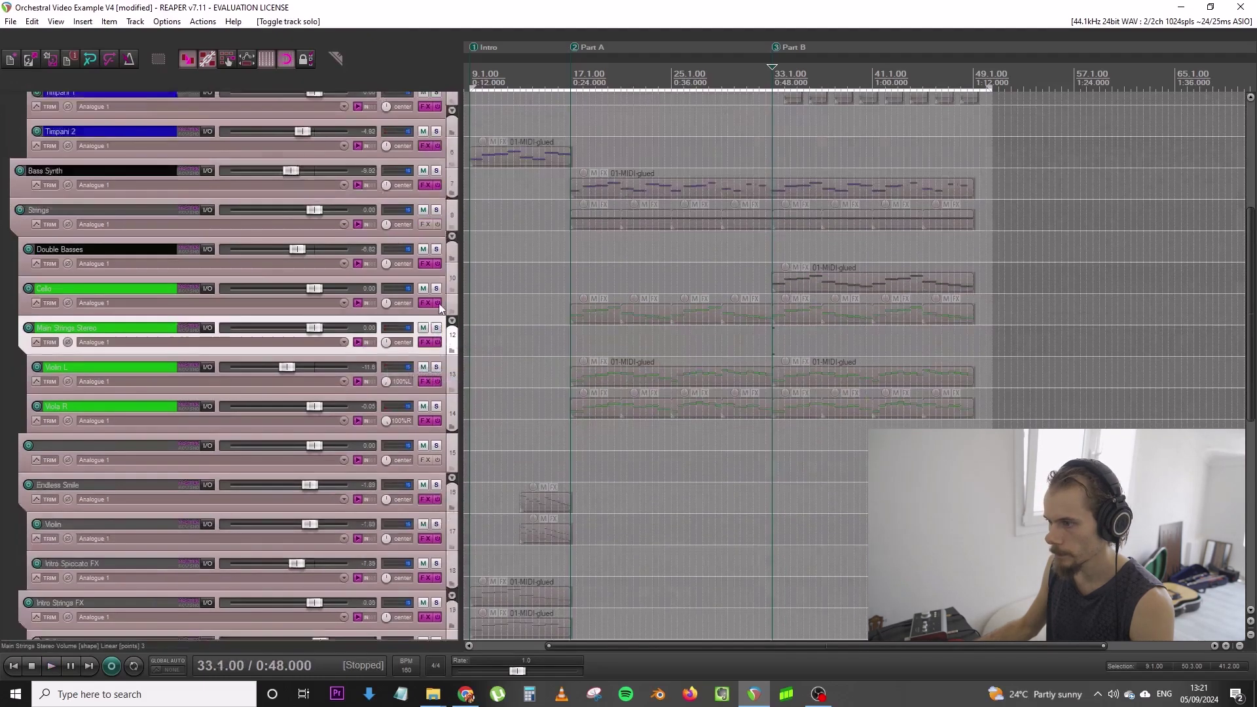
left_click(436, 166)
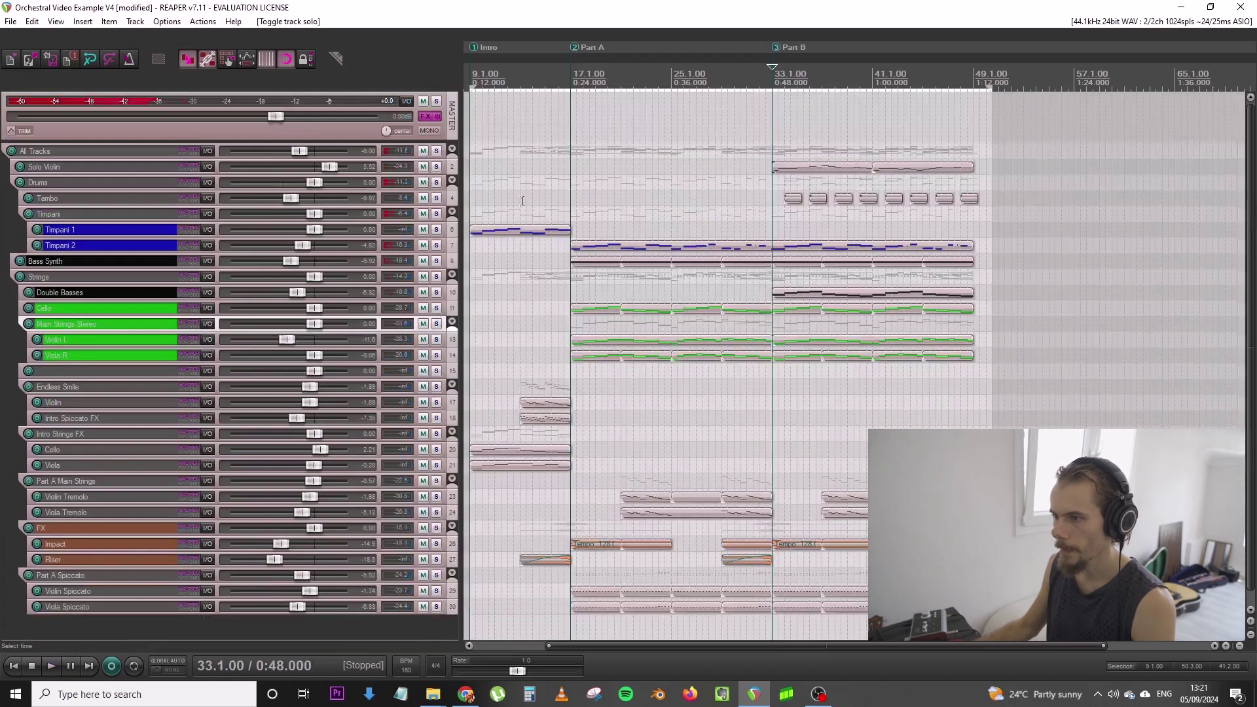
Save the project
scroll(522, 200, "left", 2)
left_click(11, 21)
left_click(74, 79)
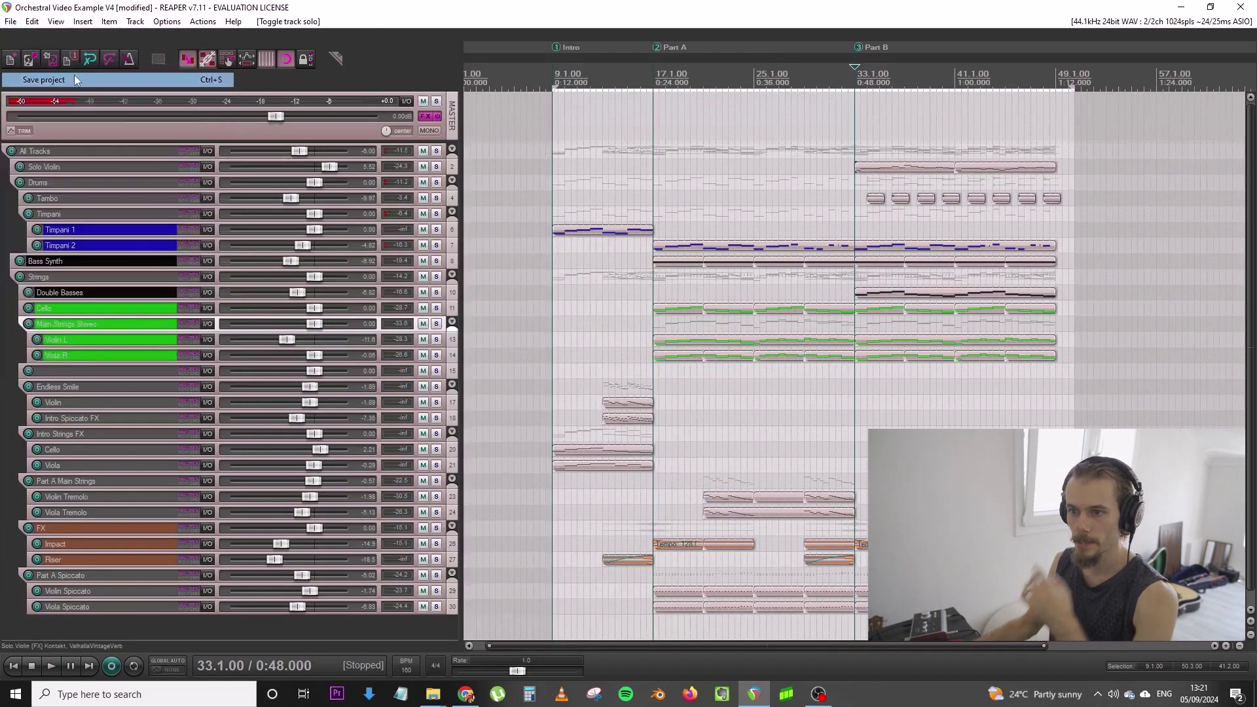
Play the full mix from the start of the Intro
left_click(553, 183)
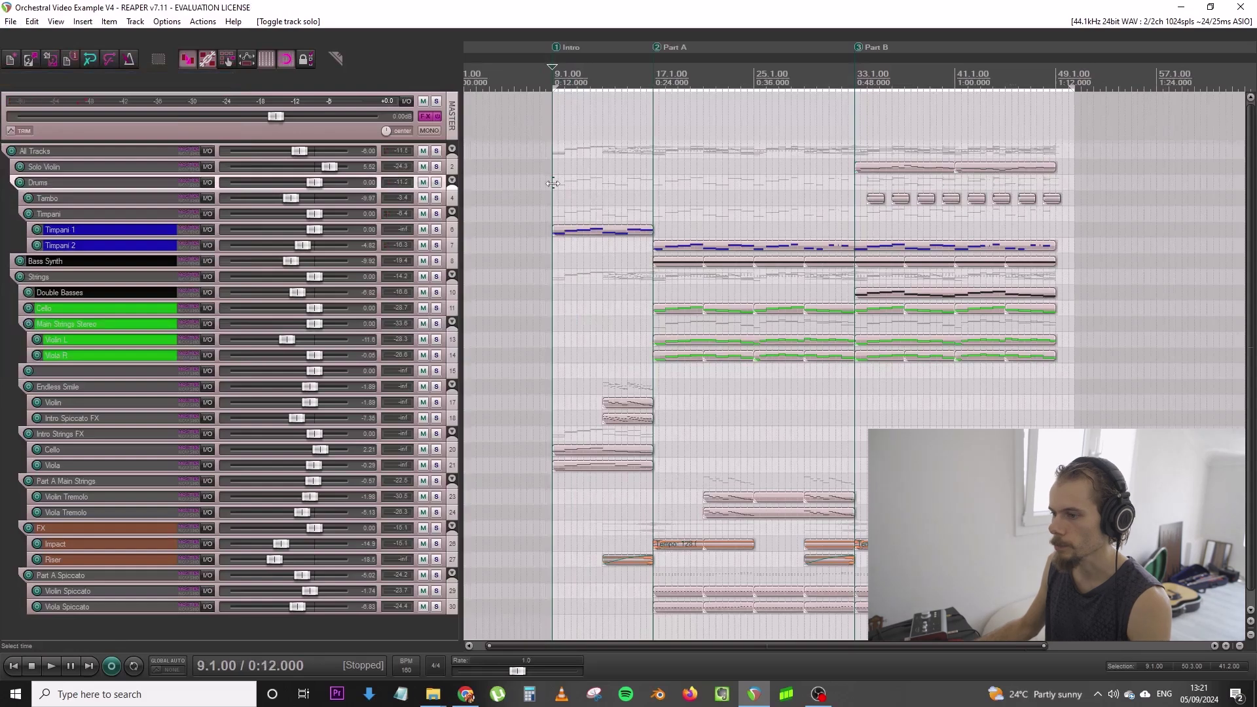
key("space")
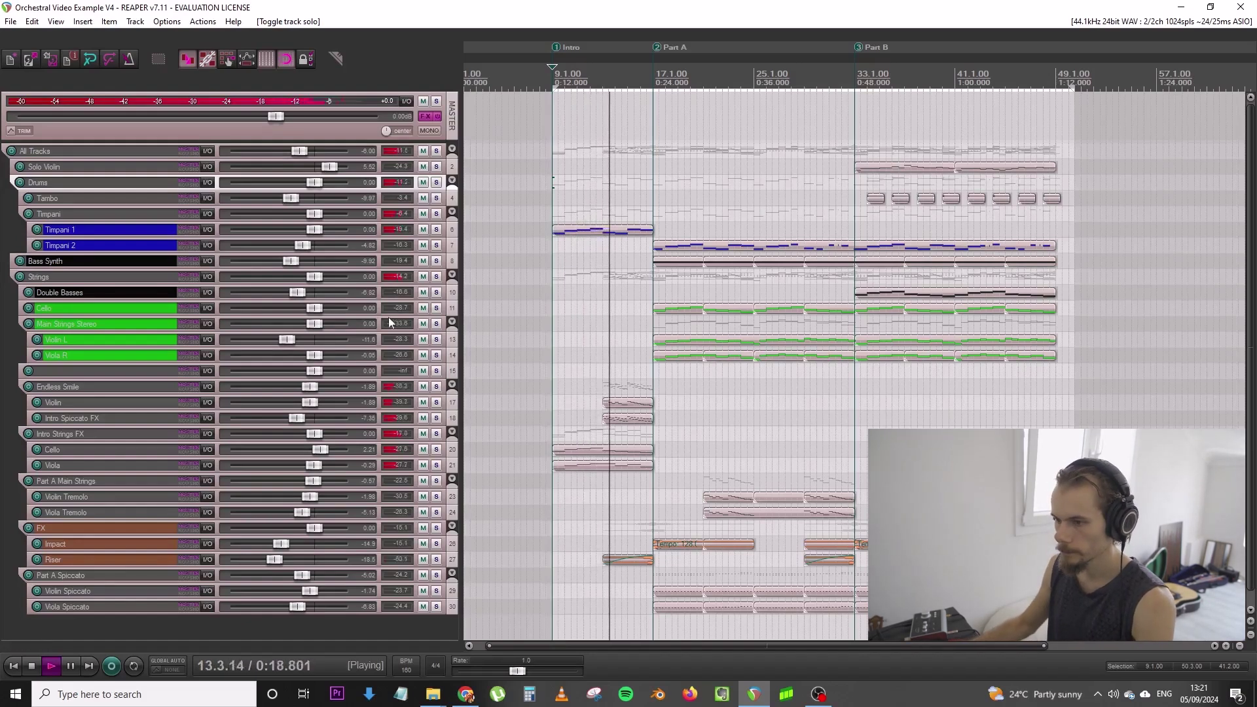
Save the project while the mix keeps playing
left_click(31, 21)
mouse_move(10, 22)
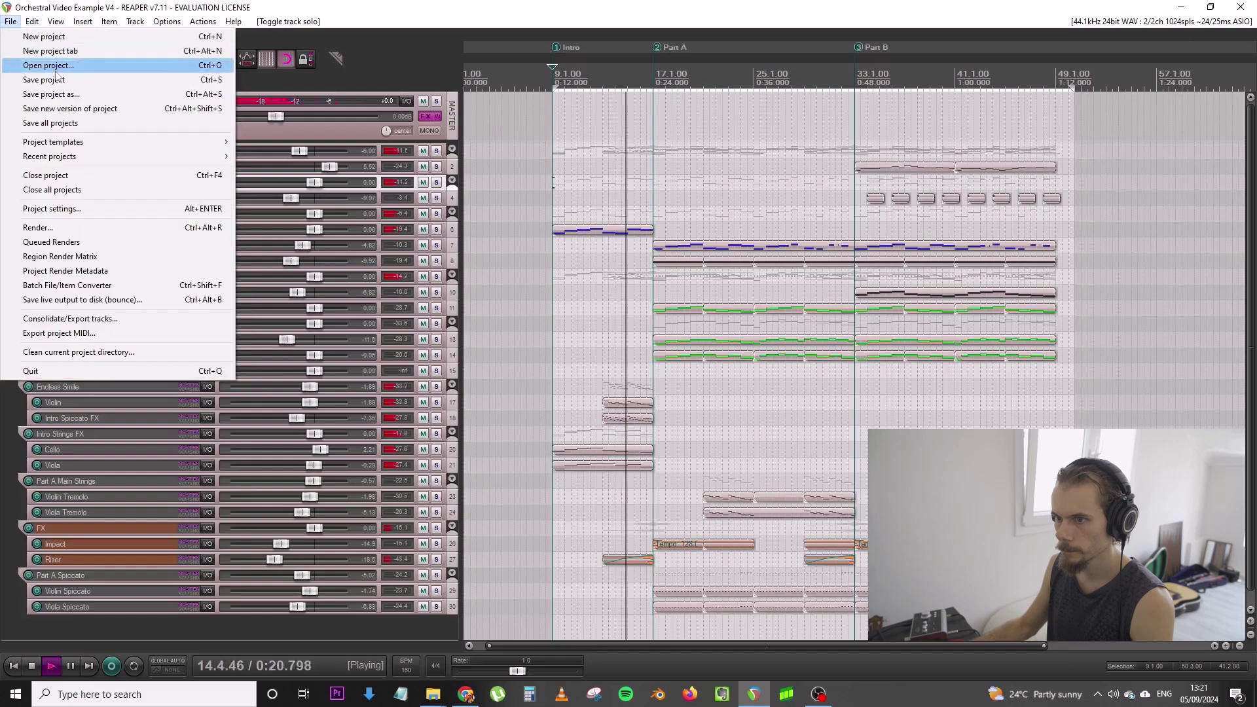
left_click(59, 81)
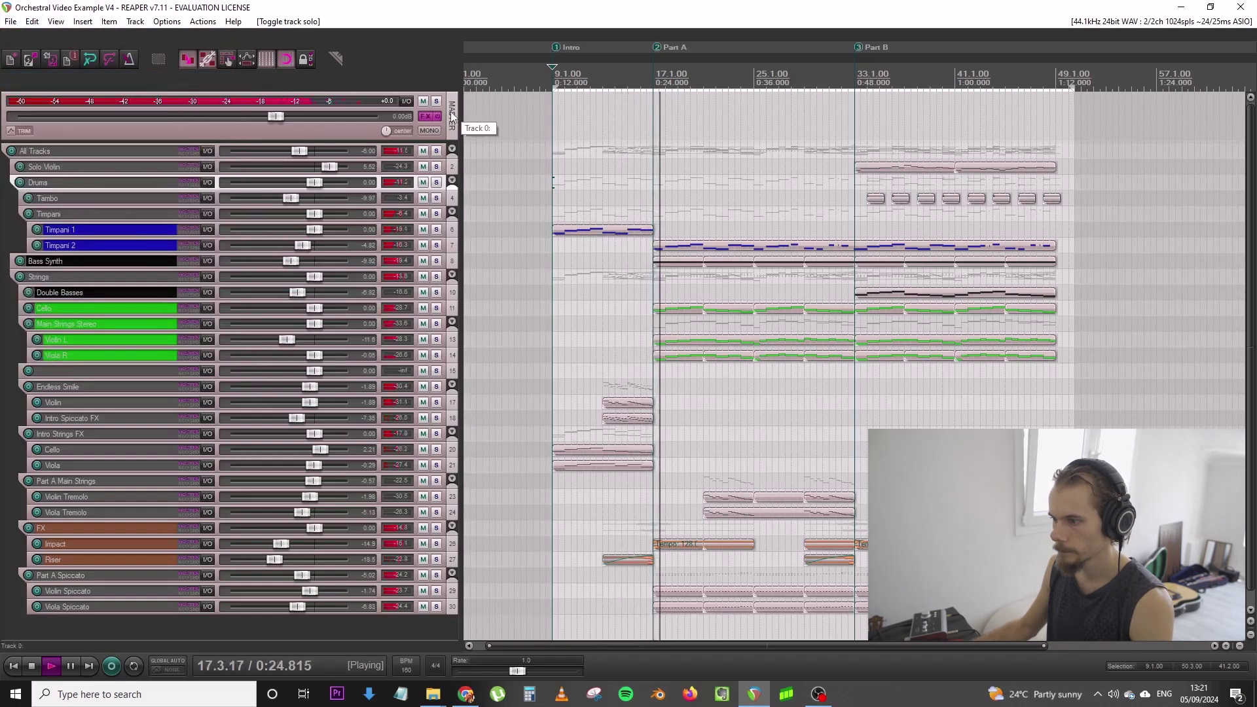
Set the Part A Spiccato volume to -2.17 dB and the Part A Main Strings volume to -2.70 dB
scroll(451, 117, "up", 3)
scroll(452, 116, "down", 4)
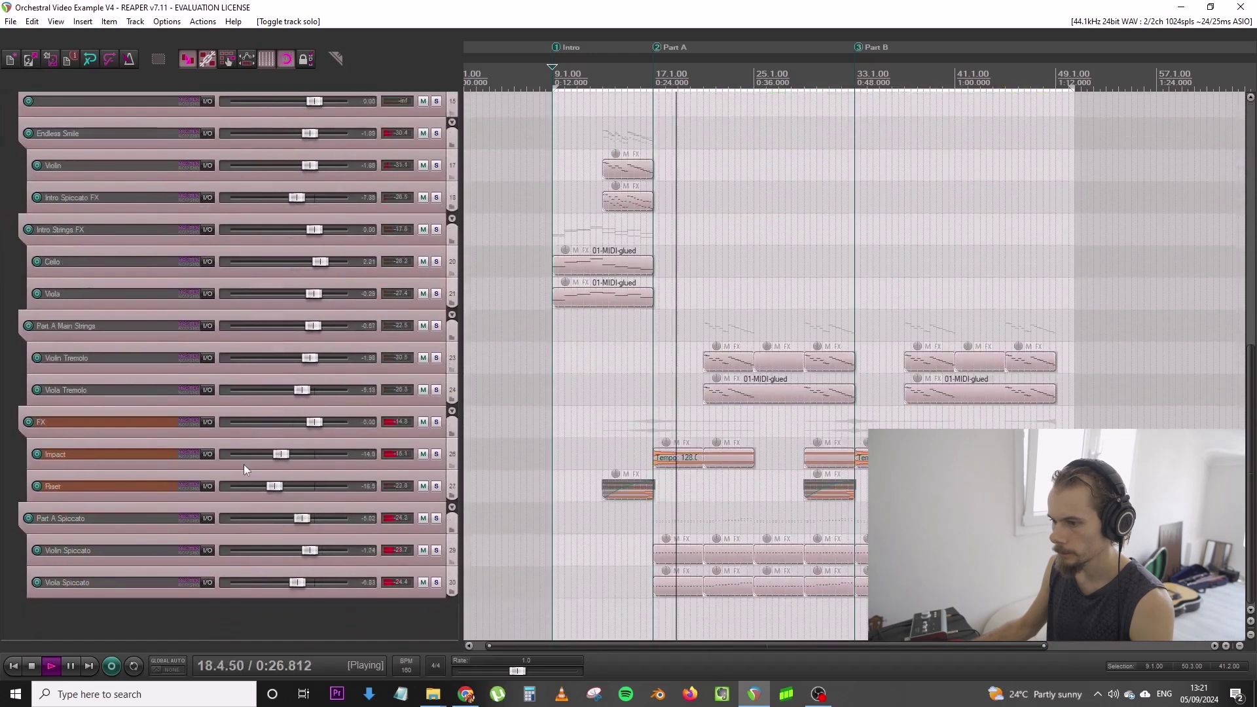
left_click_drag(301, 518, 308, 519)
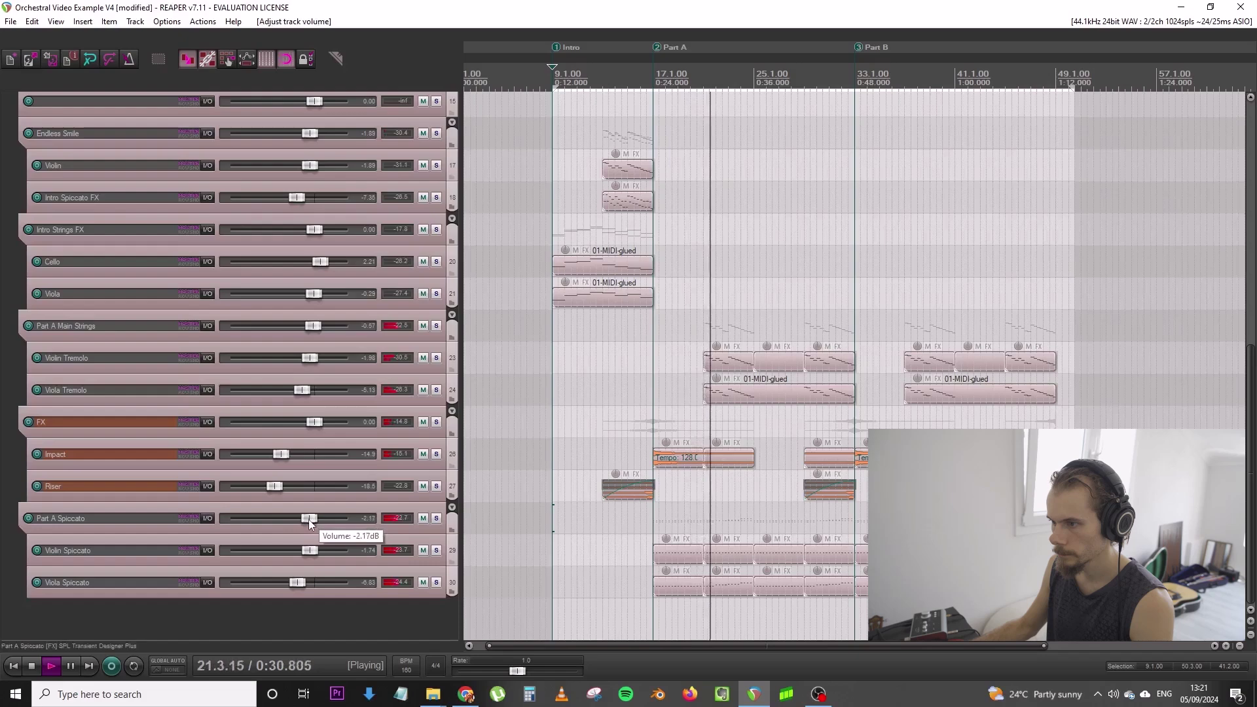
left_click_drag(313, 326, 308, 326)
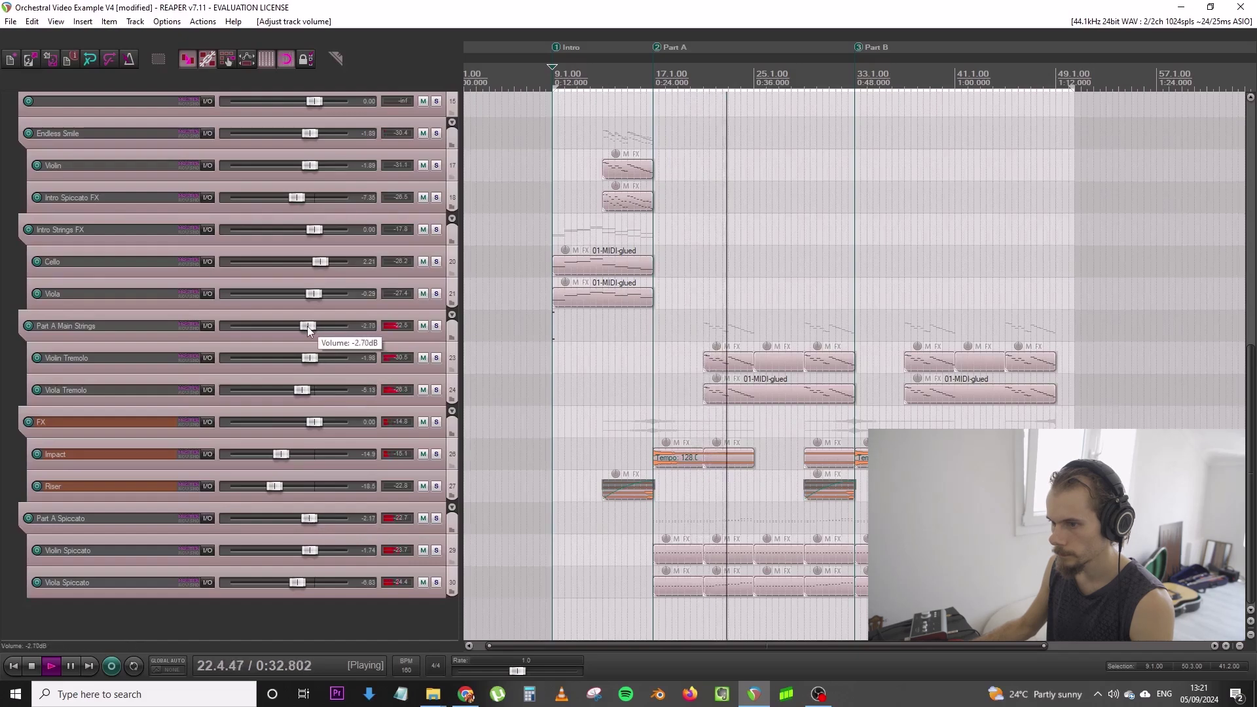
scroll(449, 256, "down", 3)
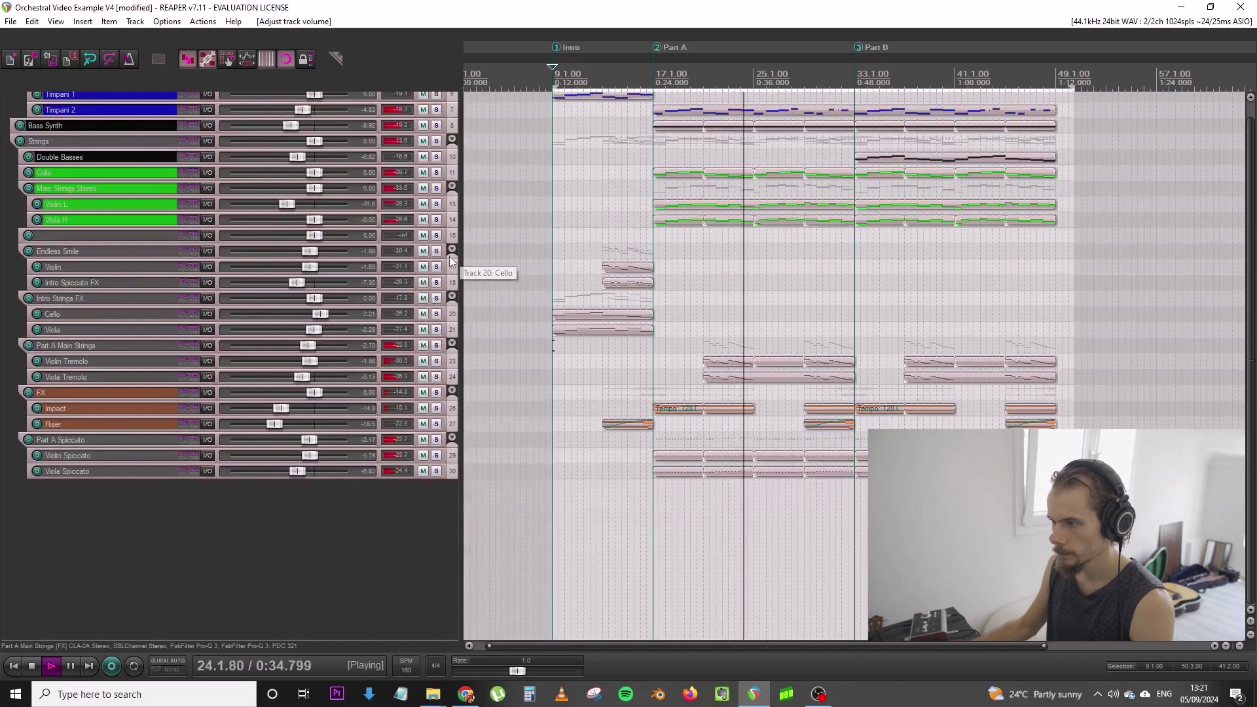
scroll(449, 257, "up", 2)
scroll(451, 261, "up", 2)
scroll(450, 261, "up", 2)
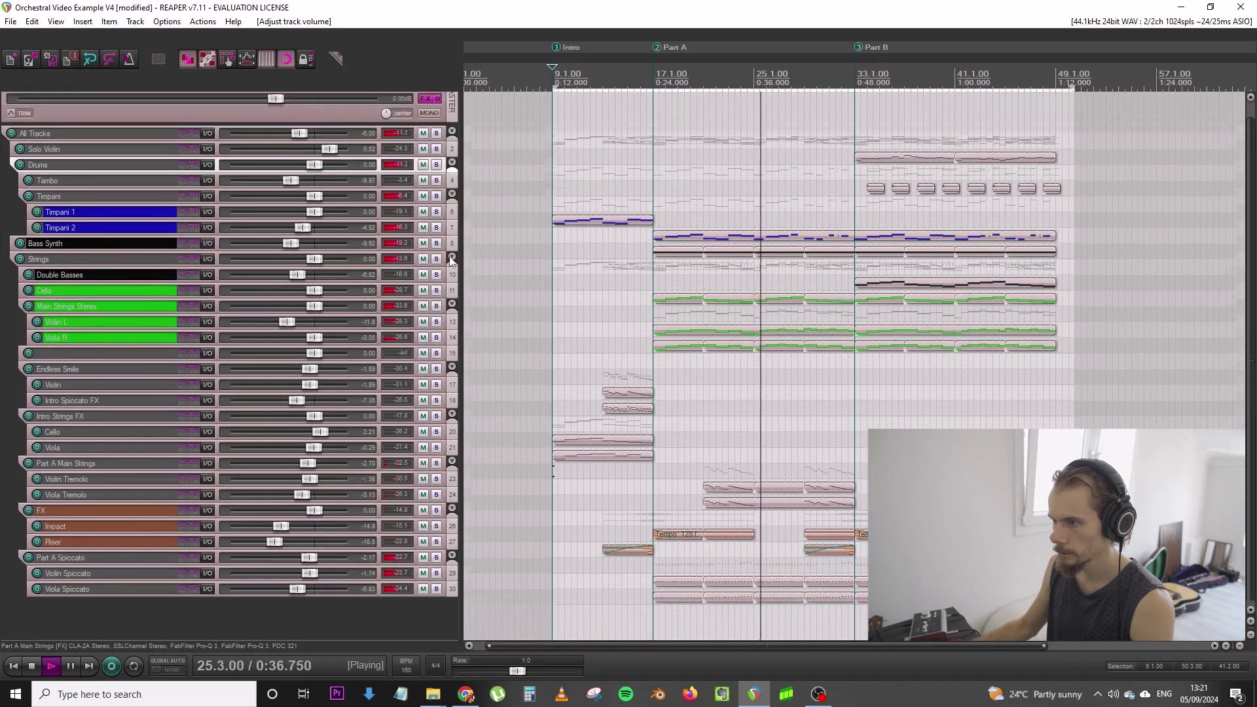
Split the Timpani 2 item at bar 25 and enlarge the Timpani 2 track's height
left_click(757, 244)
key("s")
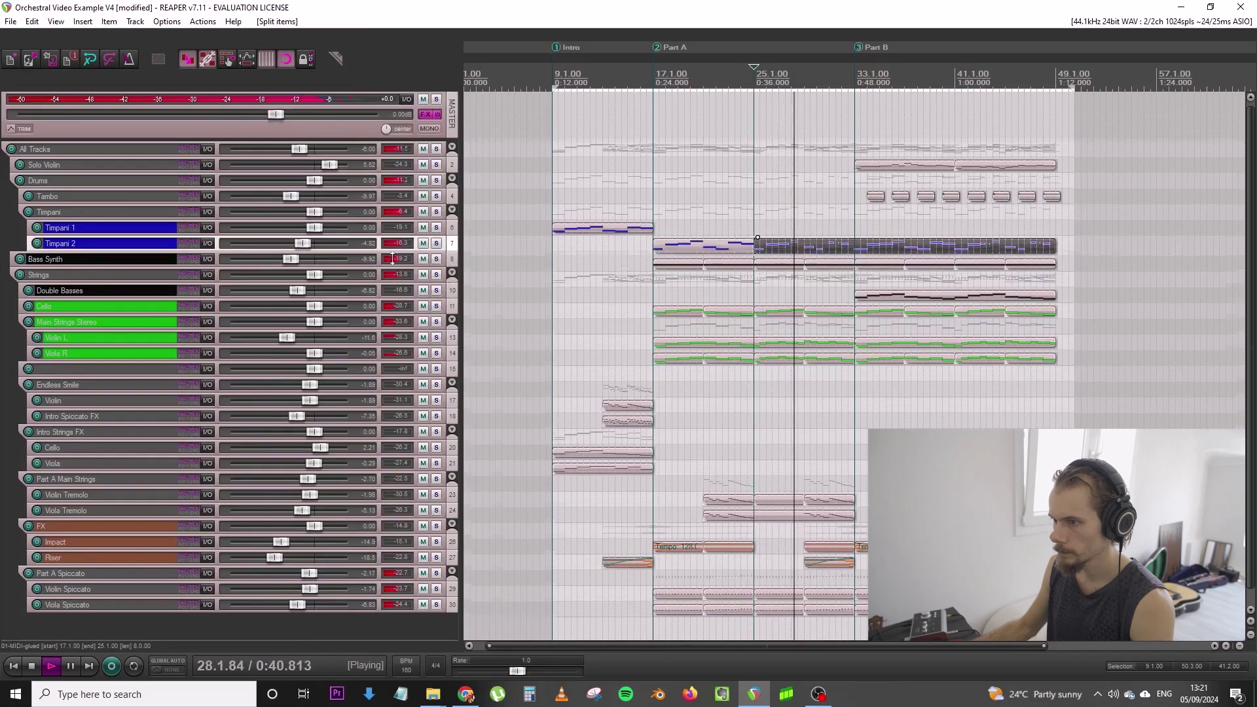
left_click_drag(394, 251, 394, 322)
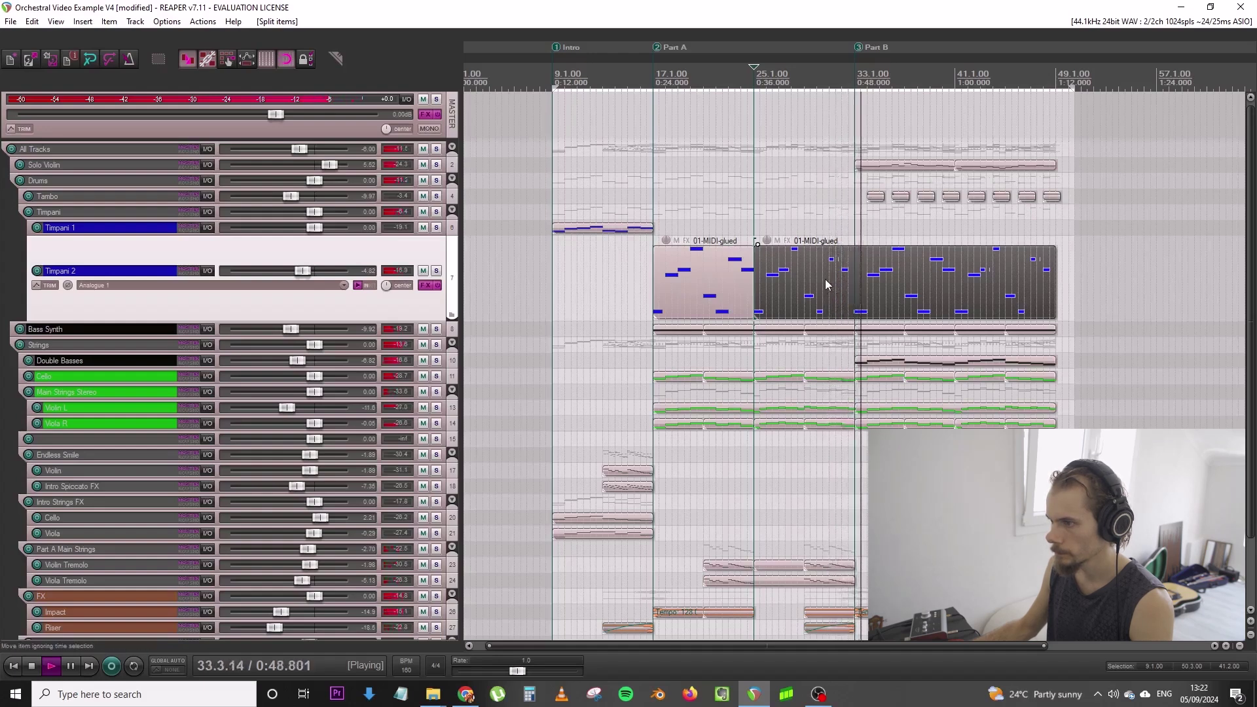
Lower the Tambo track volume to -14.2 dB and save the project
left_click_drag(299, 201, 287, 199)
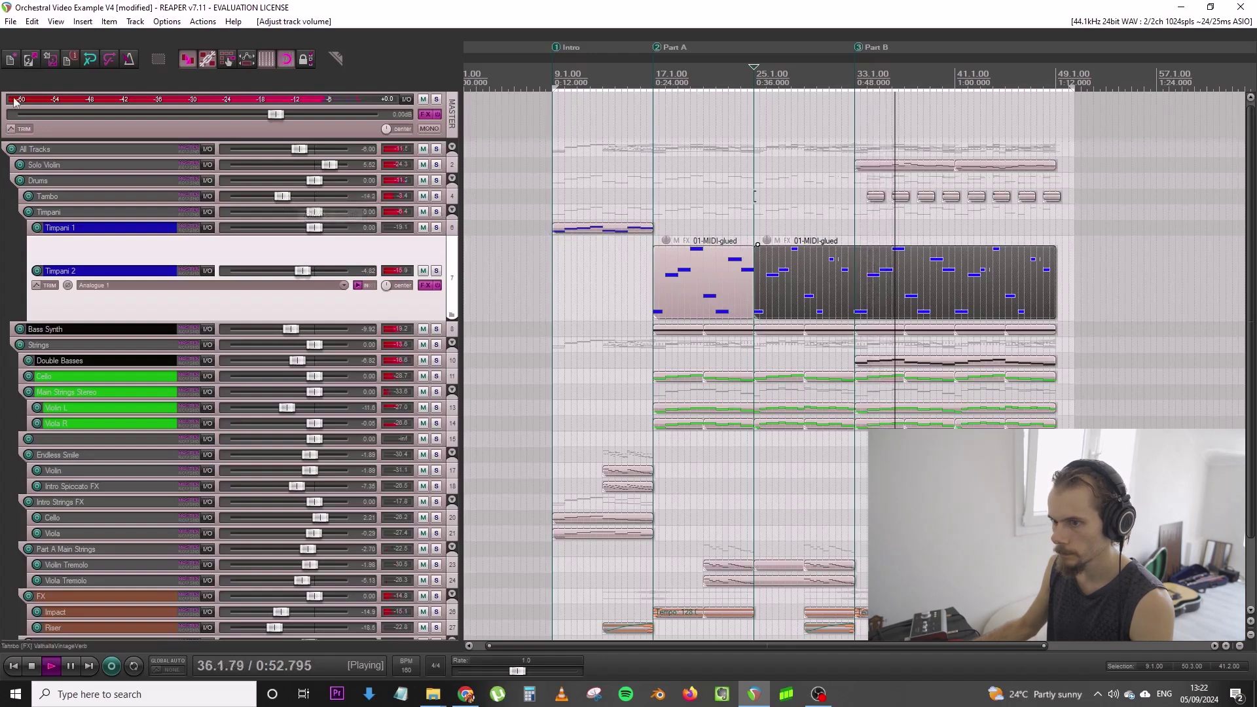
left_click(13, 23)
left_click(94, 82)
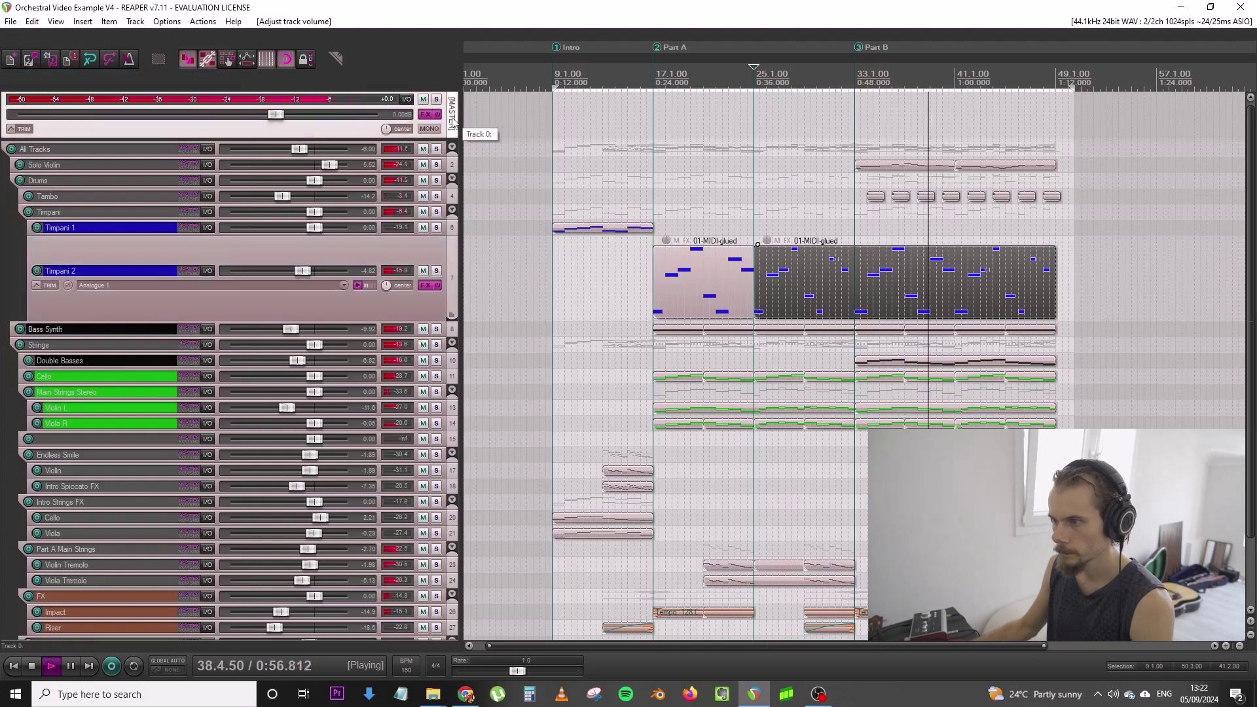
Enlarge the Solo Violin track's height, stop playback and save the project
left_click_drag(431, 173, 438, 255)
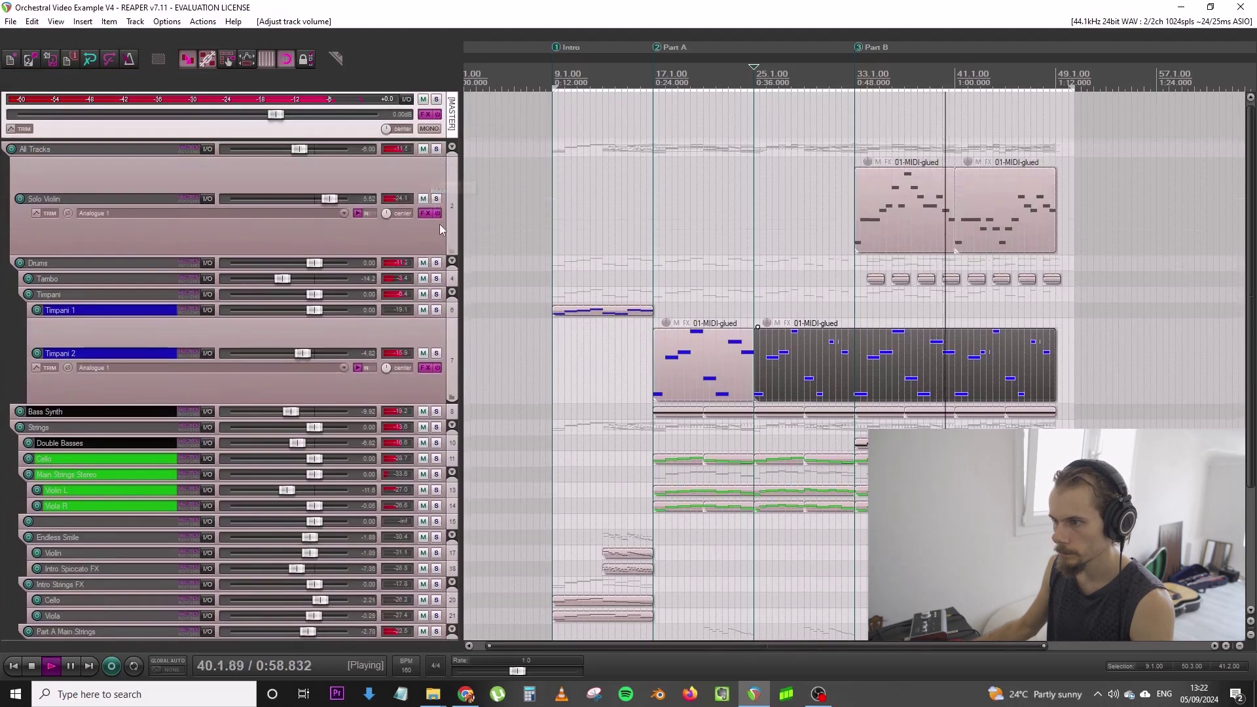
left_click(439, 226)
key("space")
right_click(435, 226)
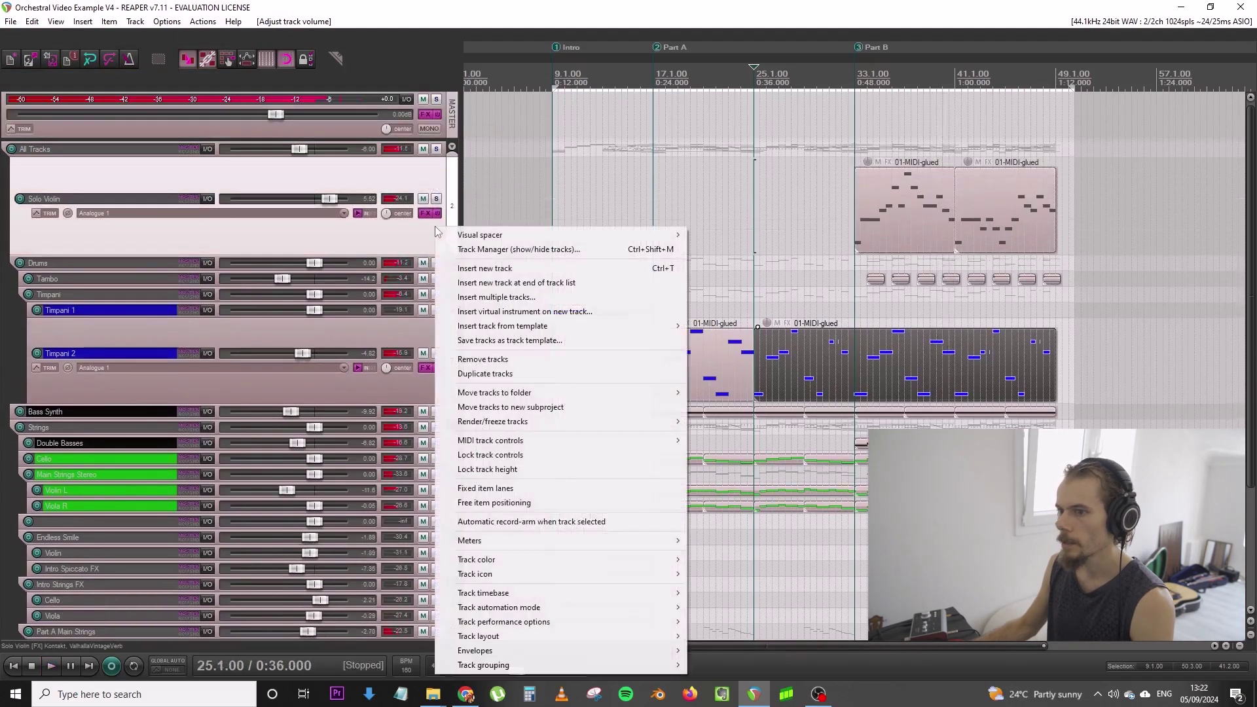
left_click(367, 232)
left_click(10, 20)
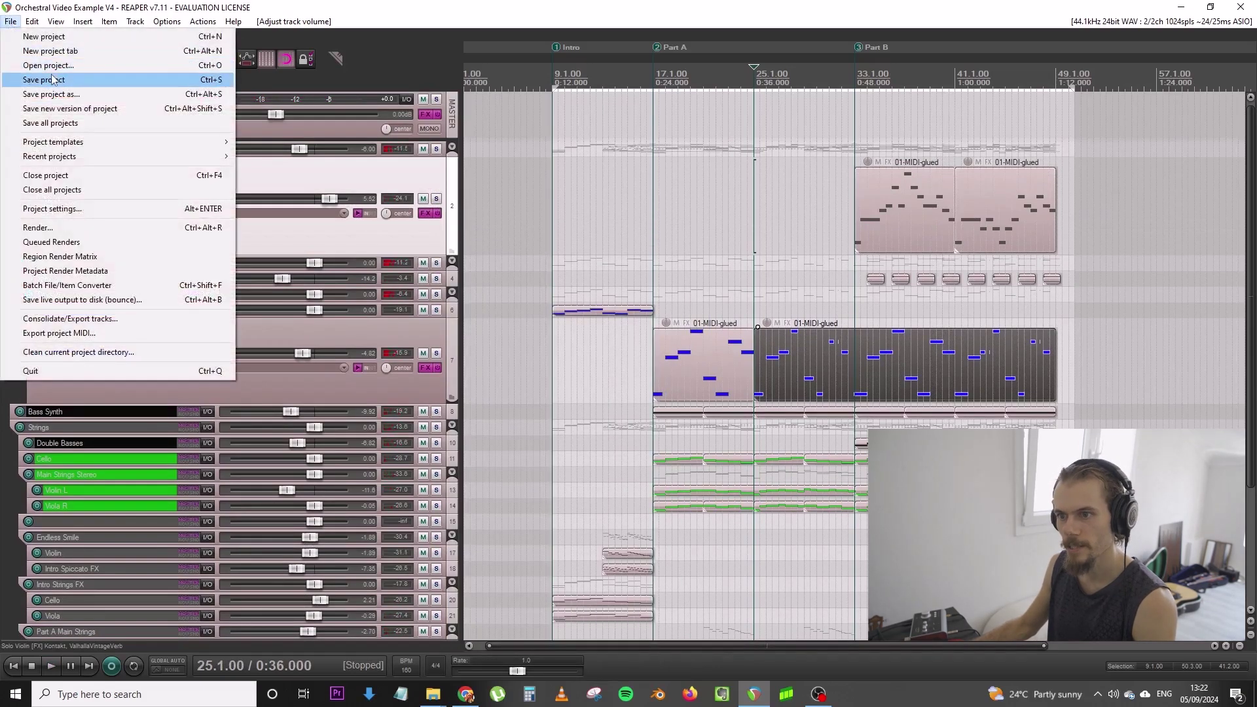
left_click(26, 79)
Duplicate the Solo Violin track and delete the first Part B item from the copy, keeping only its bar 41 item
right_click(431, 231)
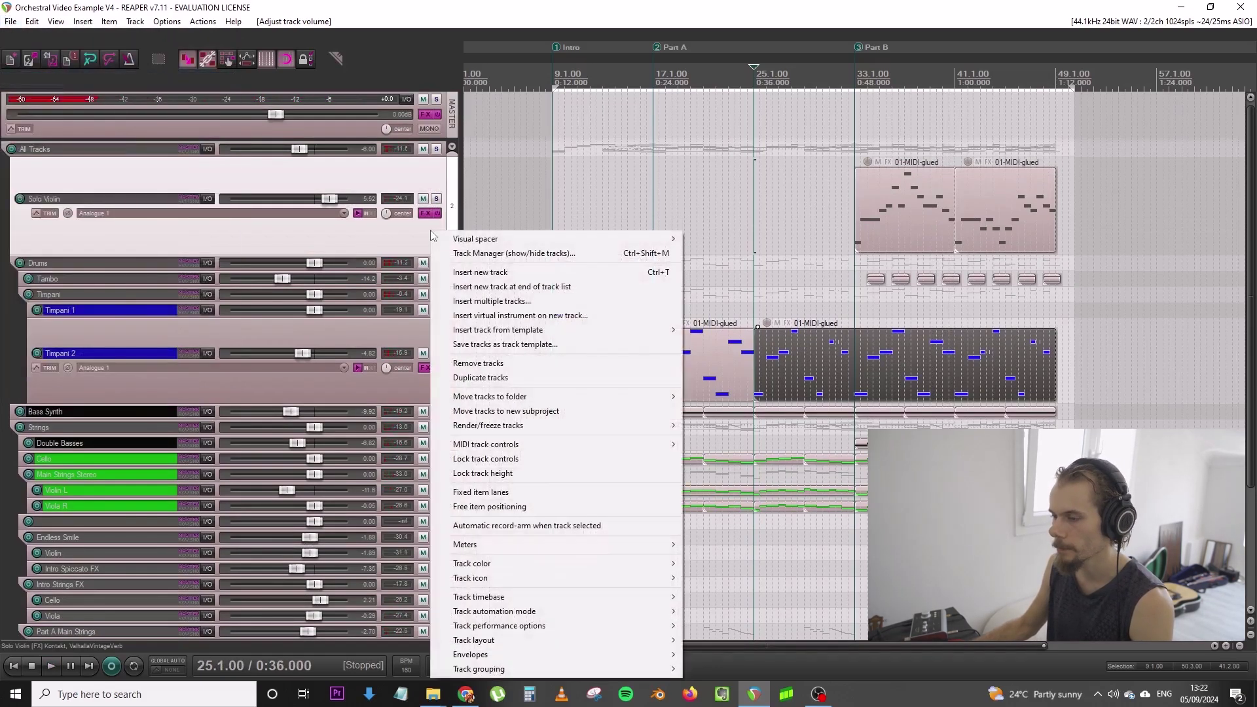
left_click(562, 376)
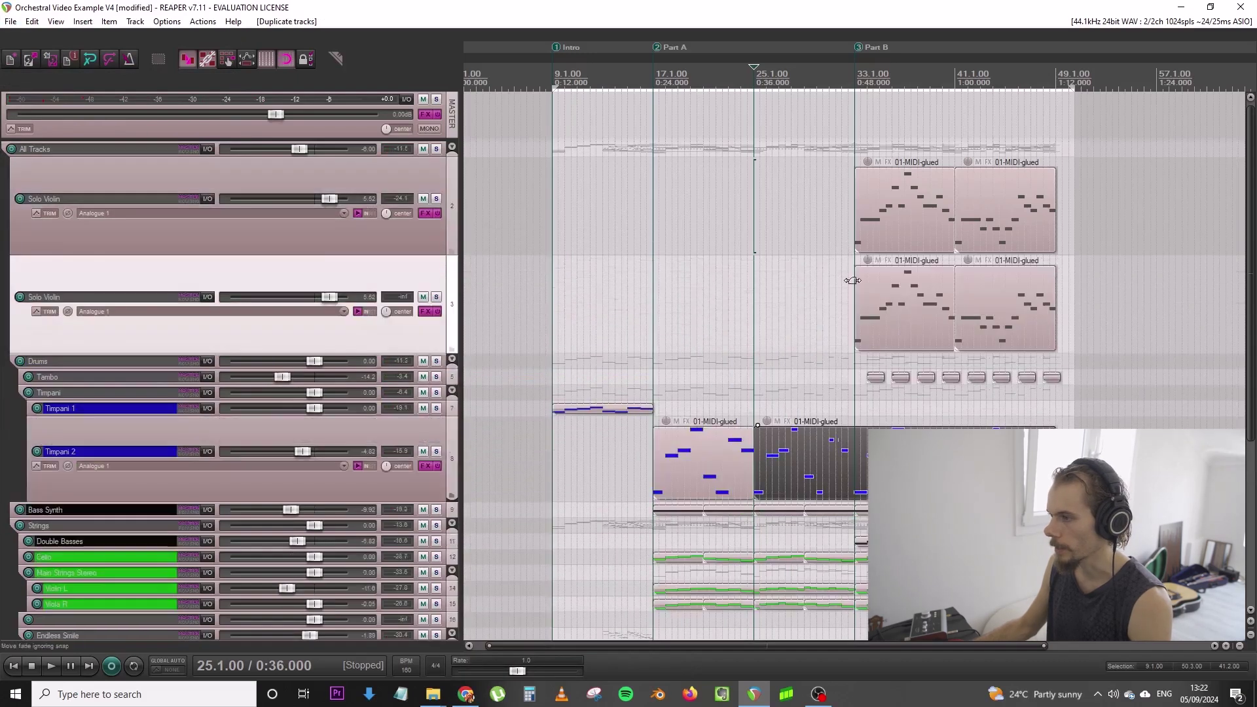
left_click(881, 293)
key("Delete")
left_click(980, 226)
key("Delete")
key("ctrl+z")
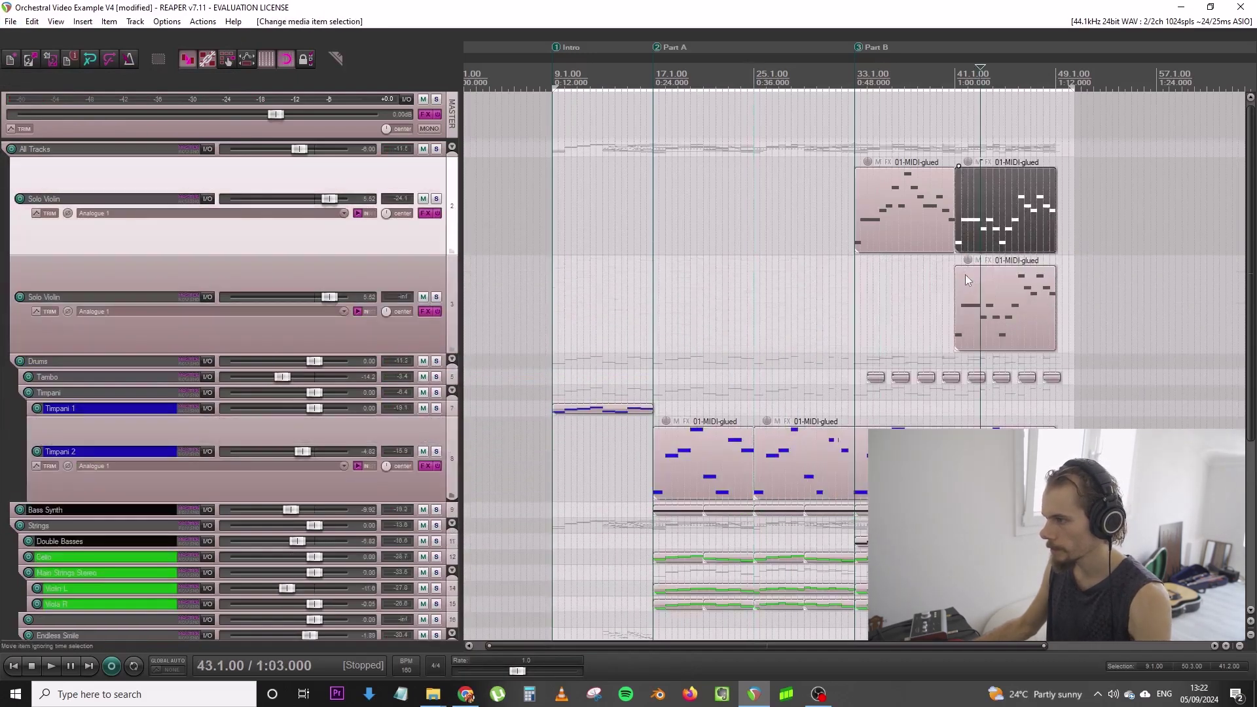
Load the Nucleus - 02 Solo Cello instrument into Kontakt on the duplicated Solo Violin track
left_click(425, 312)
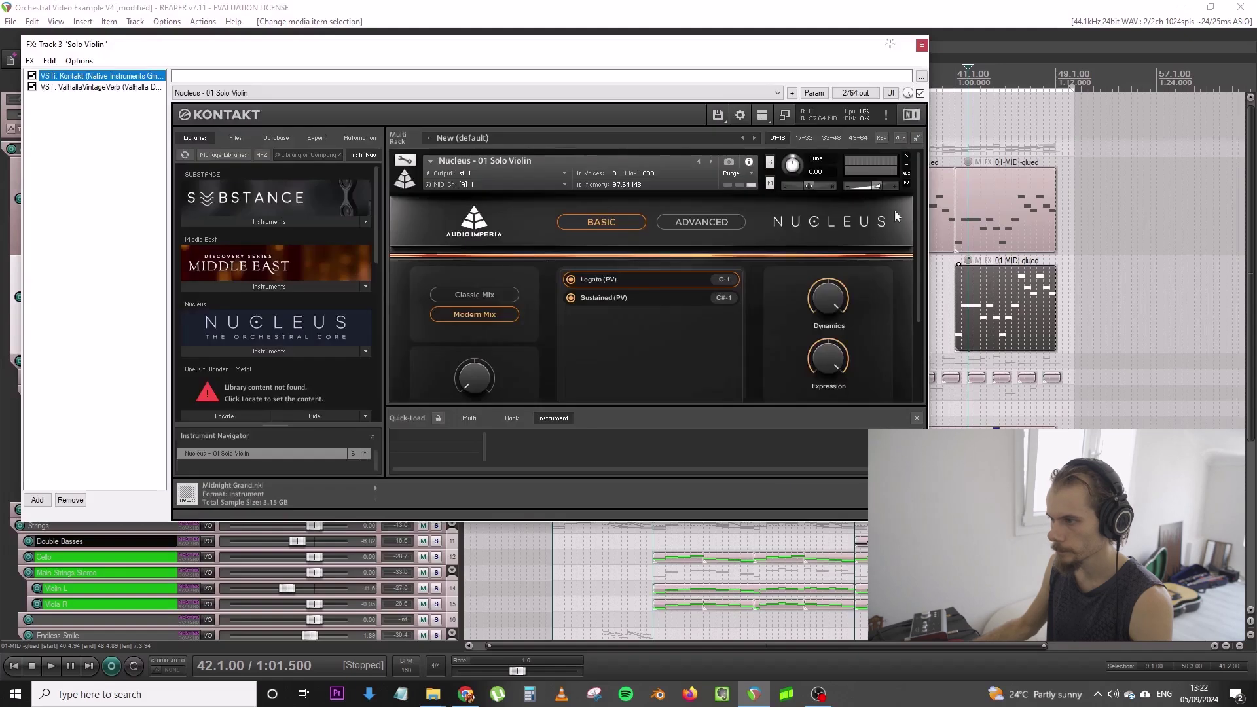
left_click(292, 351)
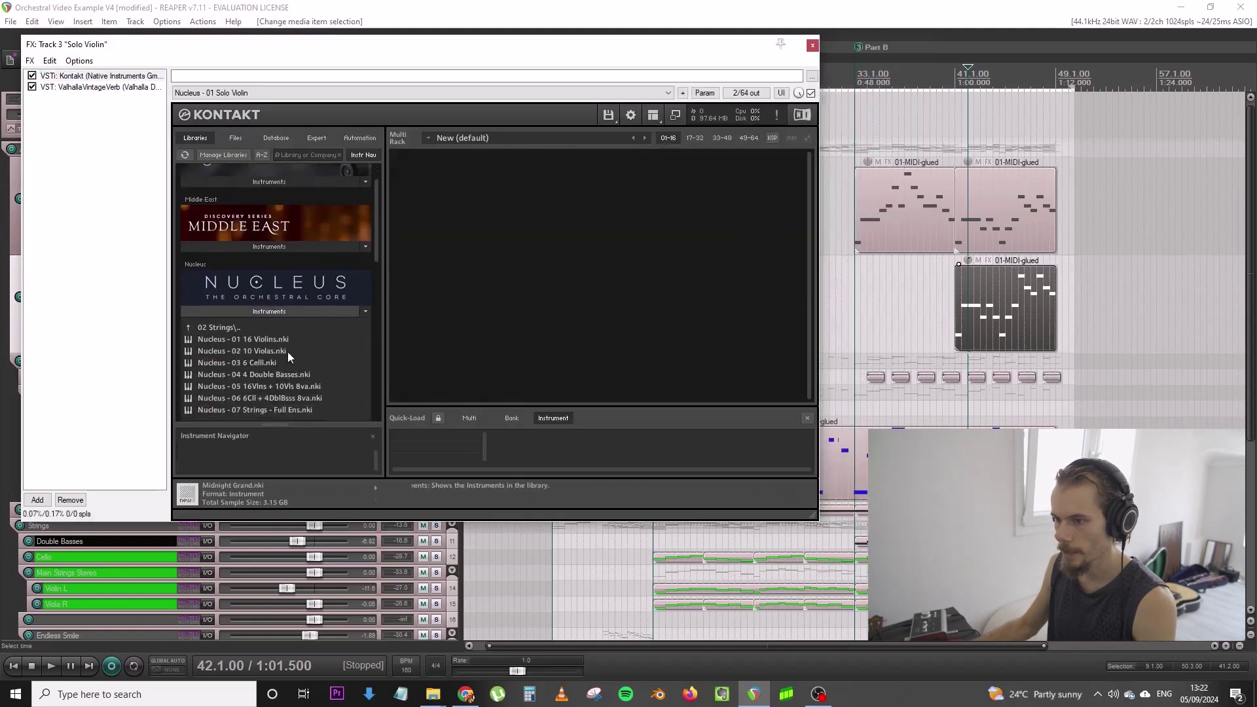
left_click(269, 329)
left_click(254, 340)
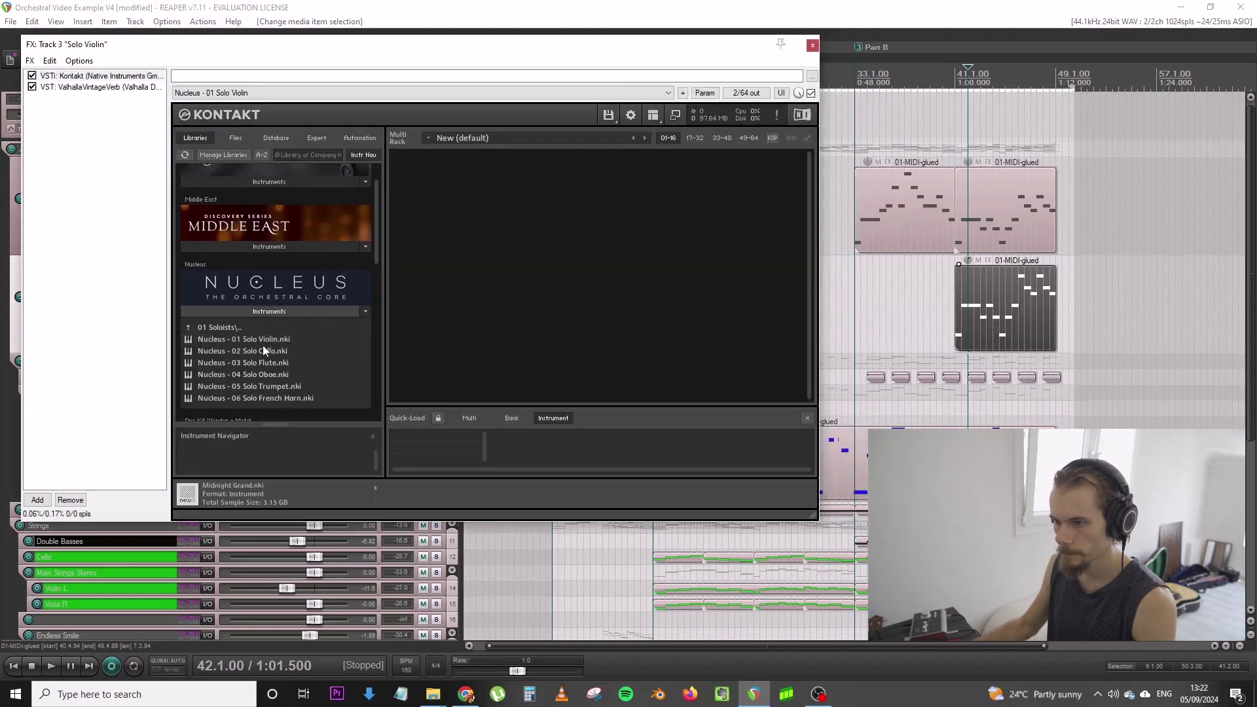
double_click(265, 348)
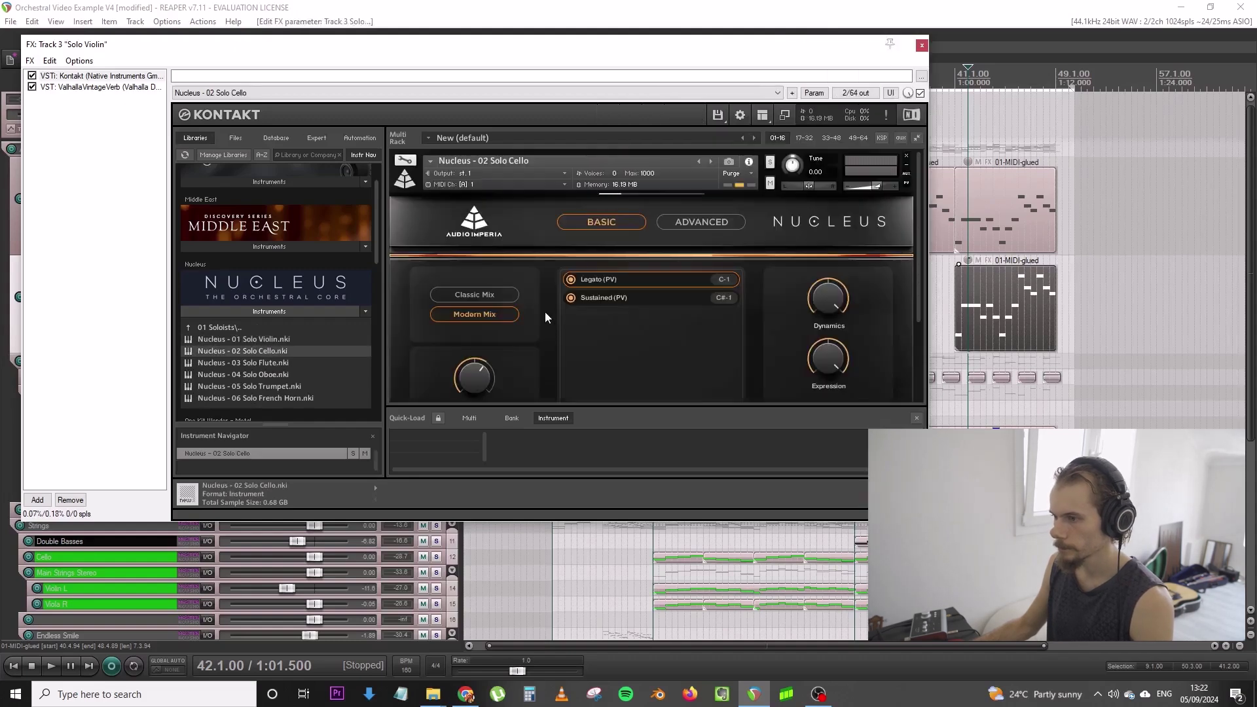
scroll(699, 327, "down", 1)
scroll(699, 323, "down", 1)
Move all notes of the duplicated track's MIDI item down by about an octave and close the editor and effects window
left_click(953, 261)
double_click(974, 285)
key("space")
key("ctrl+a")
left_click(403, 373)
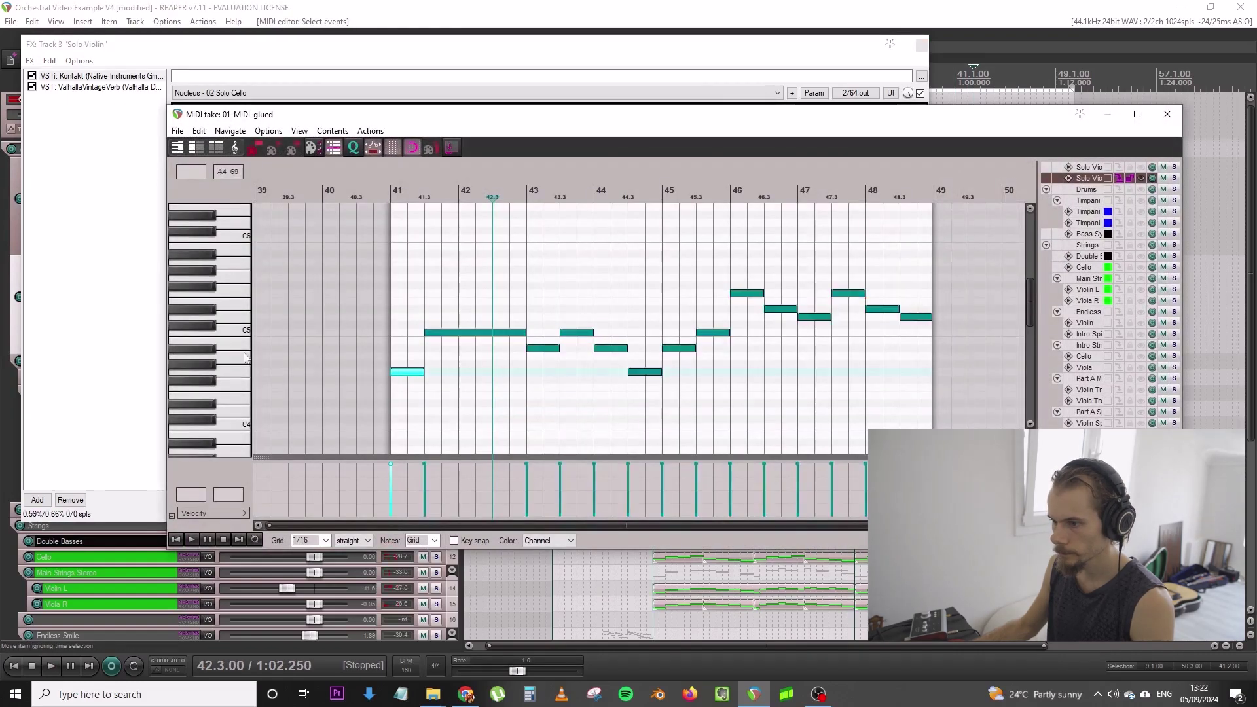
scroll(246, 358, "down", 3)
key("ctrl+a")
scroll(458, 285, "up", 6)
scroll(446, 287, "down", 6)
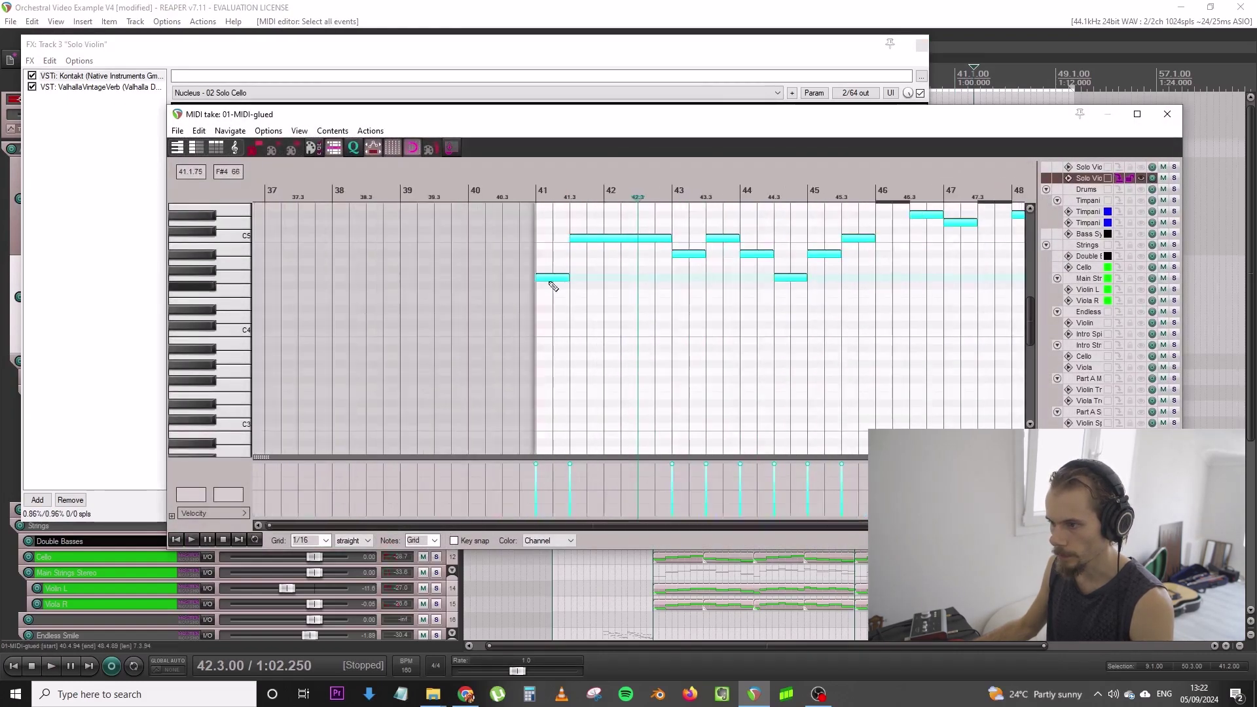
left_click_drag(549, 290, 553, 376)
left_click(1166, 114)
left_click(921, 45)
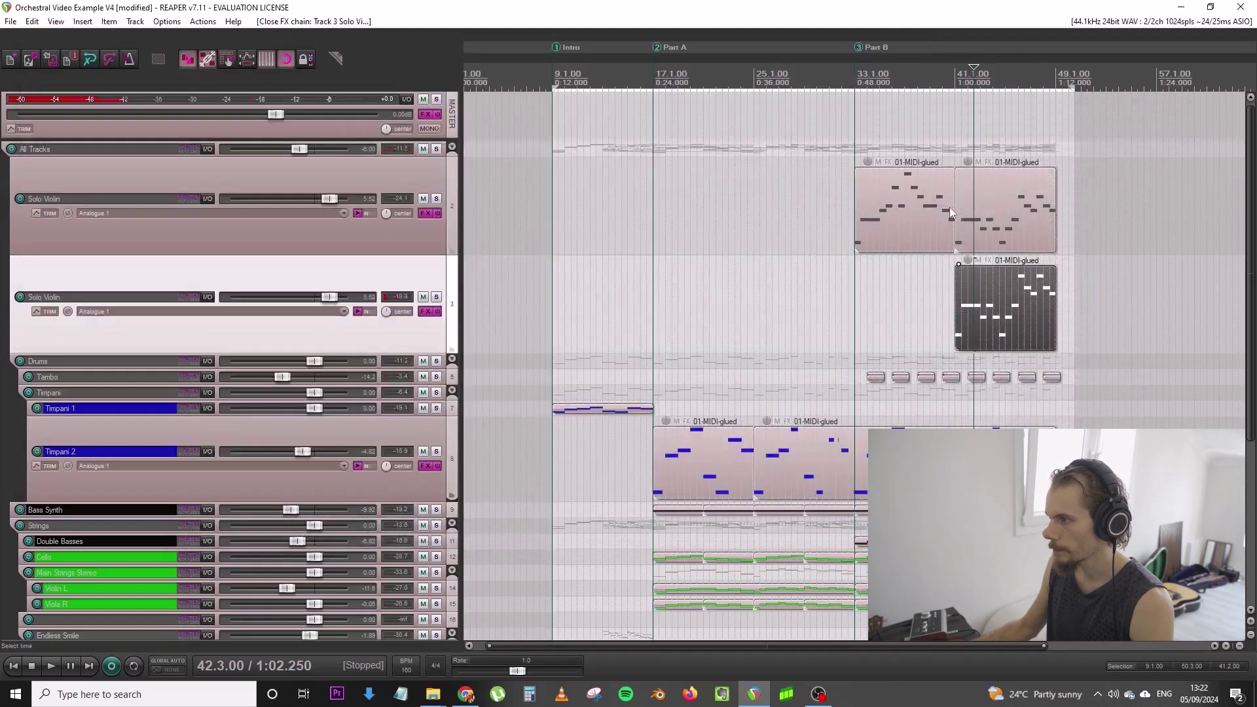
Play from just before Part B, lower the duplicated track's volume to about +1.68 dB and rename it Solo Cello
left_click(836, 290)
left_click_drag(328, 297, 316, 300)
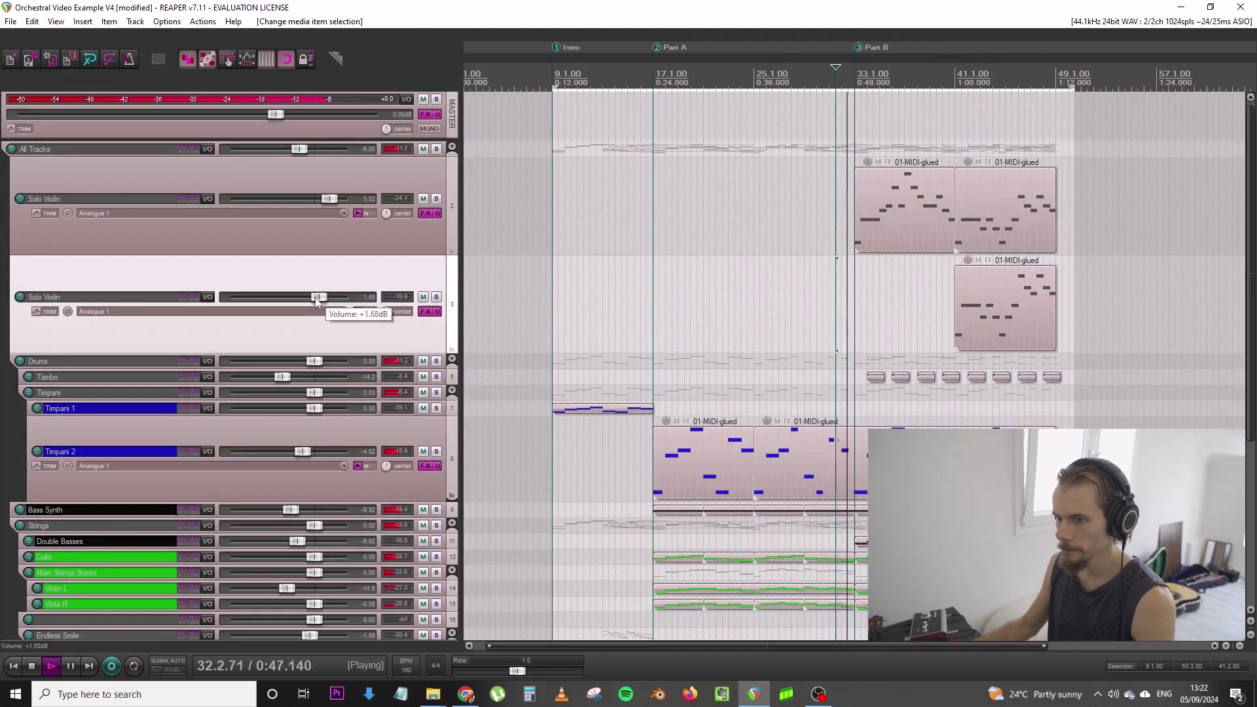
double_click(135, 298)
left_click_drag(135, 298, 41, 298)
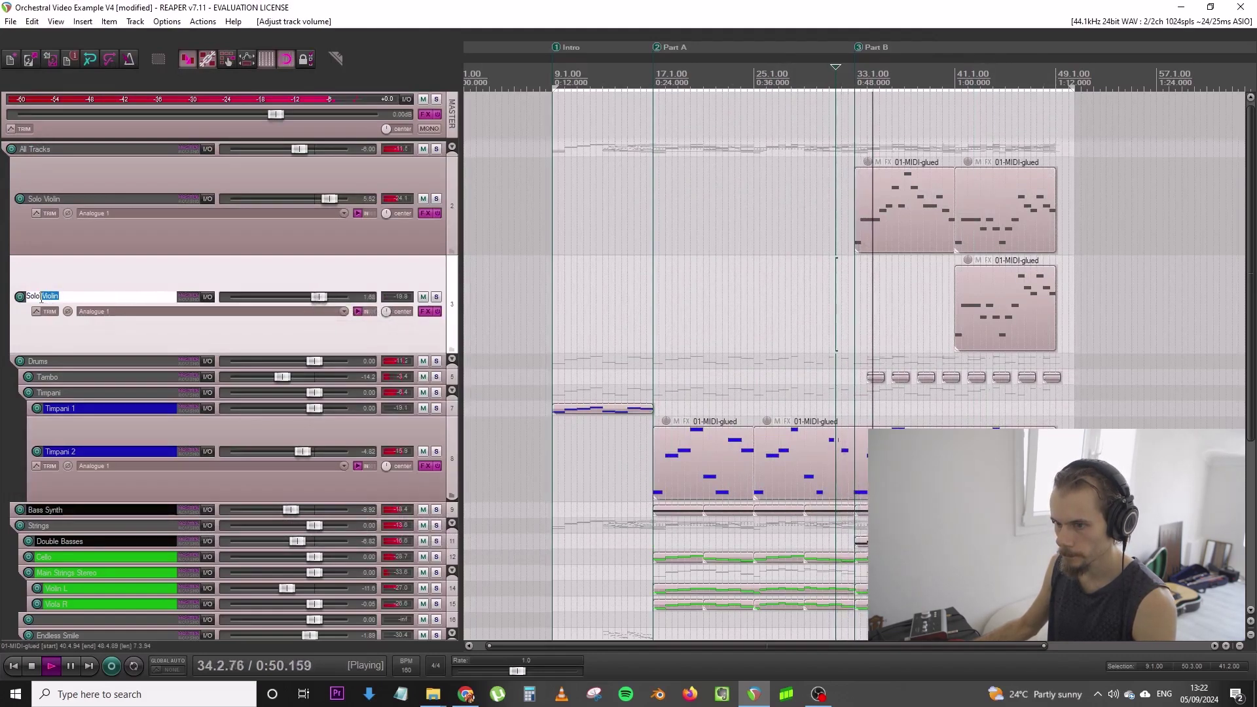
key("BackSpace")
key("Return")
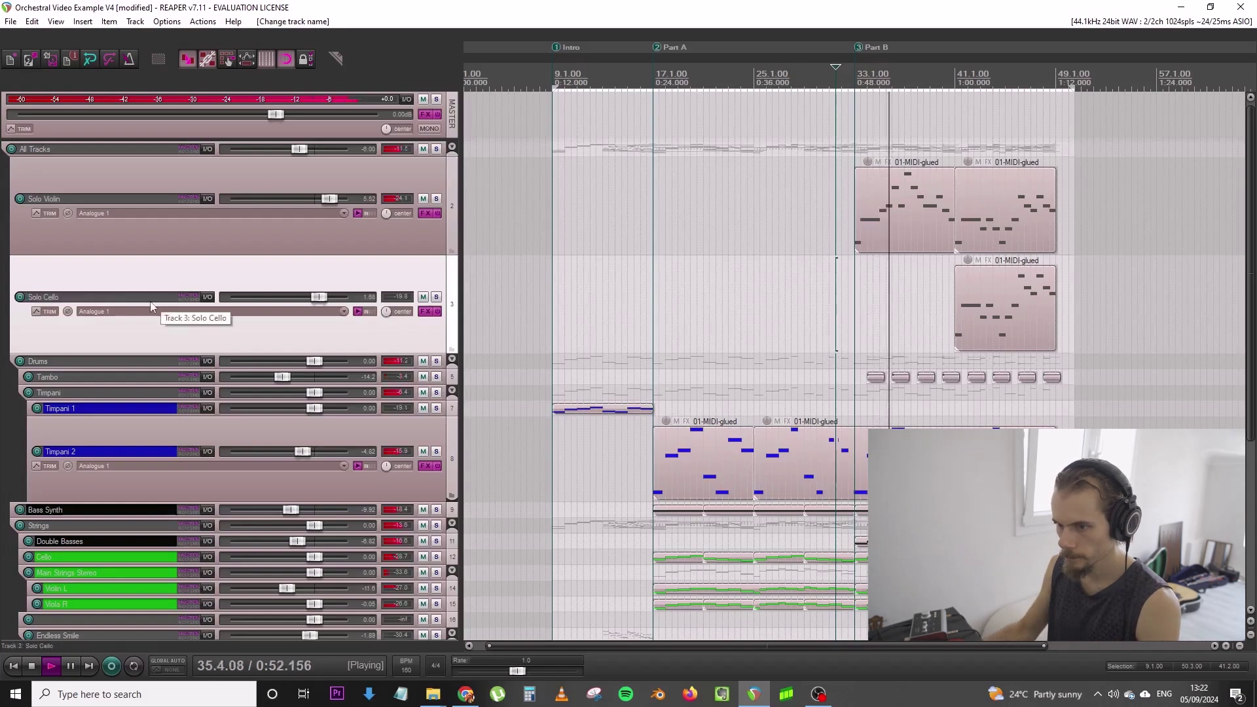
Lower the Timpani 2 volume slightly, and adjust Solo Violin and Solo Cello together to about +5.69 dB and +1.85 dB
left_click_drag(297, 451, 293, 453)
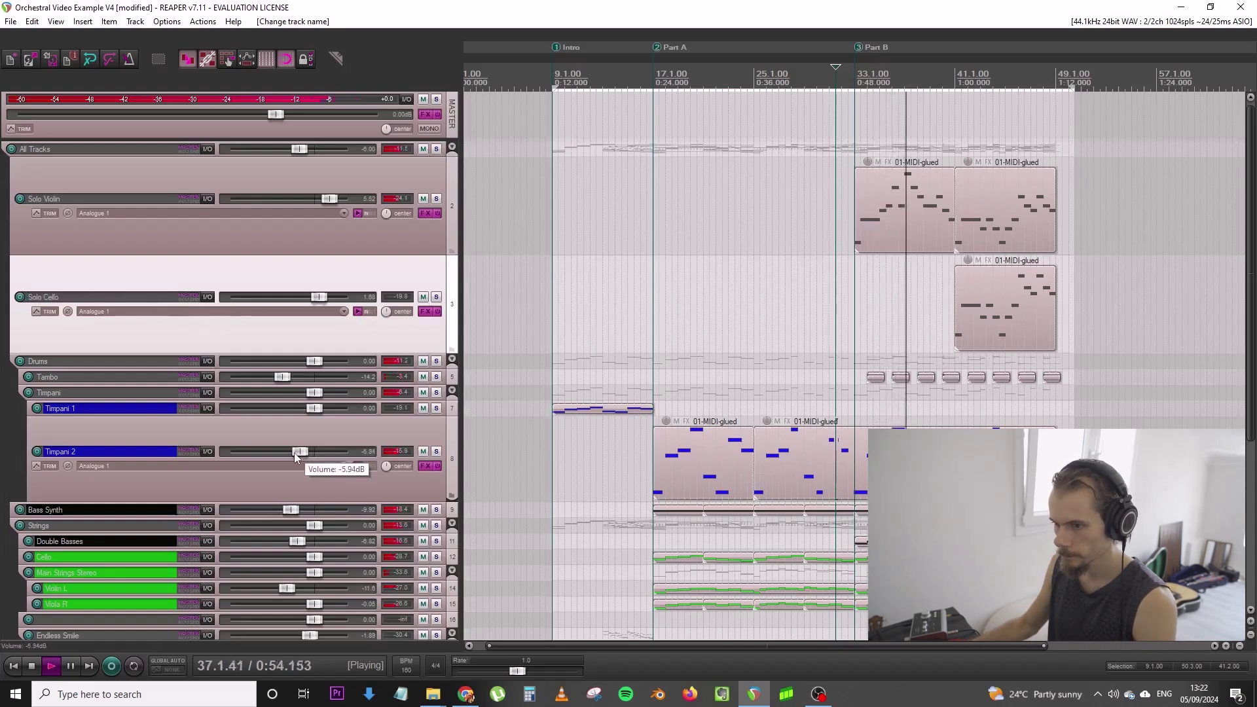
left_click(347, 242, "ctrl")
left_click_drag(330, 198, 322, 205)
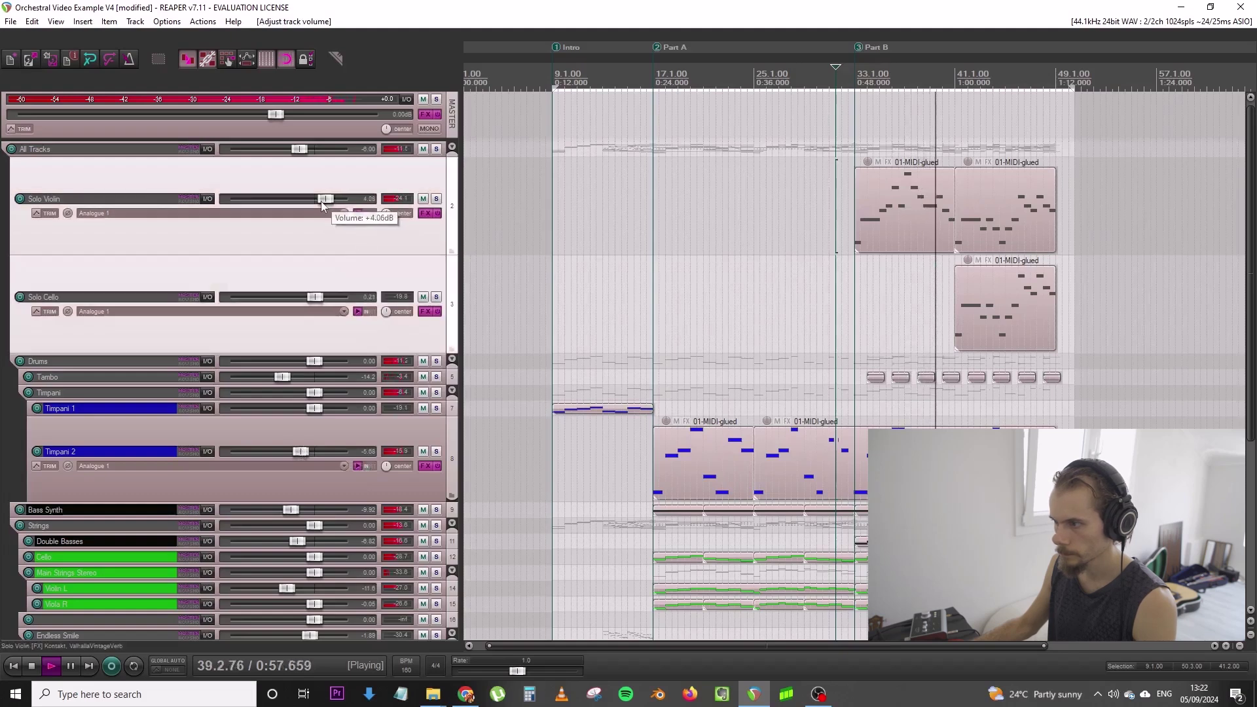
left_click(452, 226)
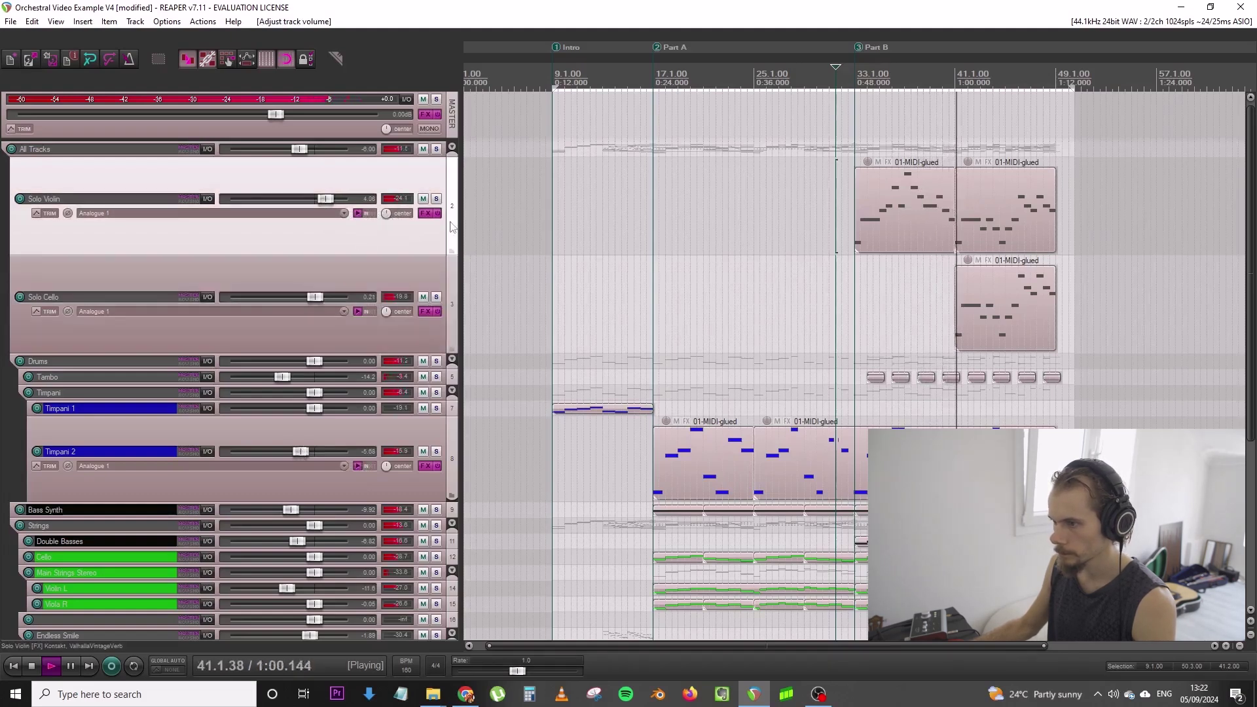
left_click(342, 280, "ctrl")
left_click_drag(326, 199, 334, 201)
Save the project with the new Solo Cello track and volume changes
scroll(943, 336, "down", 8)
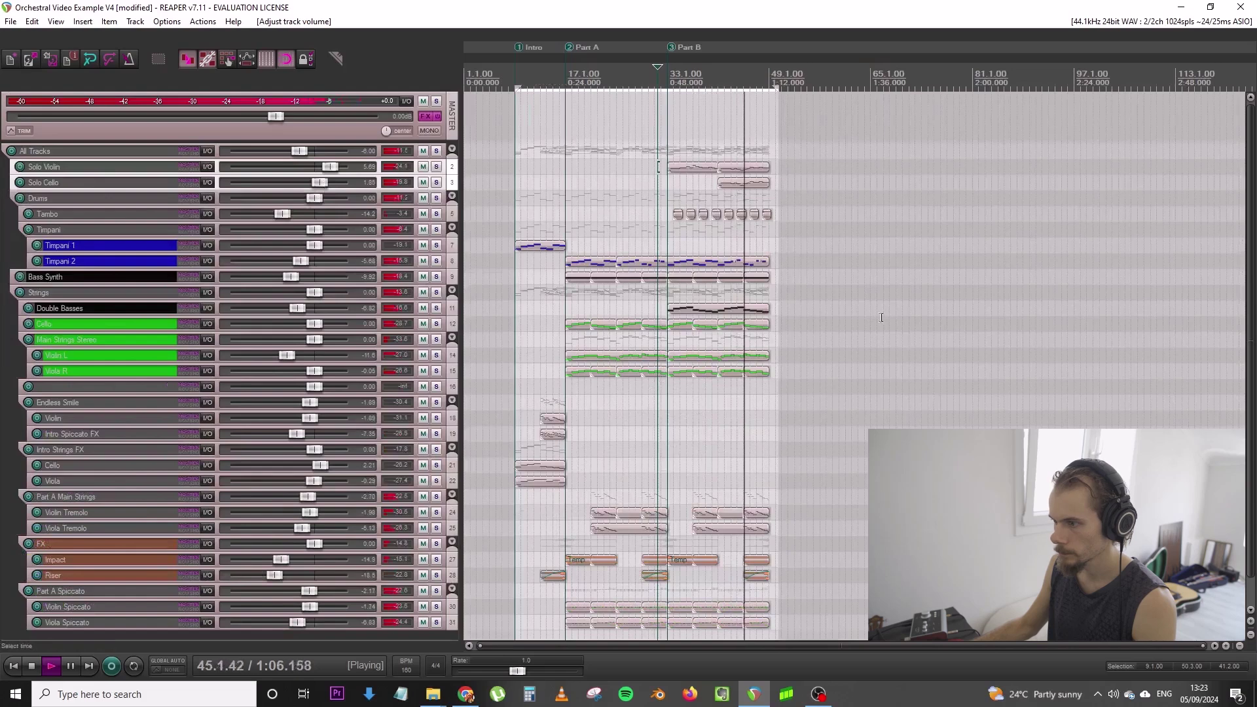
scroll(881, 317, "up", 2)
left_click(10, 21)
left_click(68, 82)
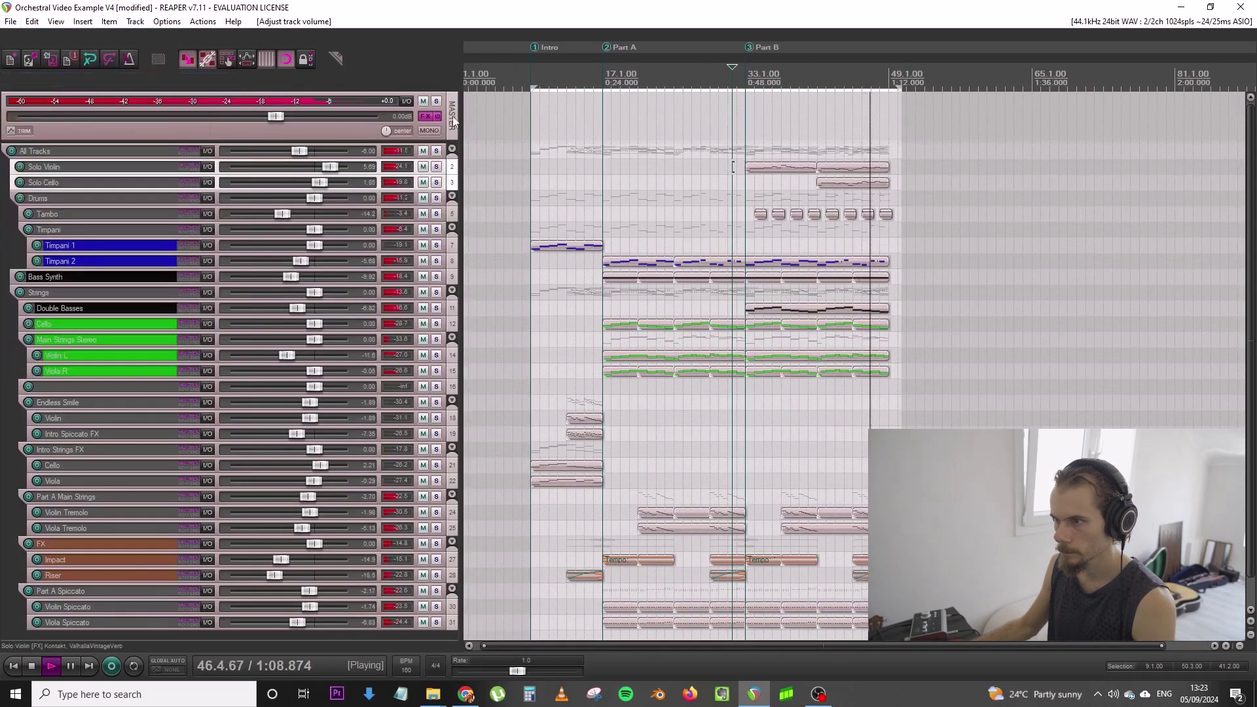
Place the edit cursor at the start of Part A and stop playback
scroll(453, 119, "down", 1)
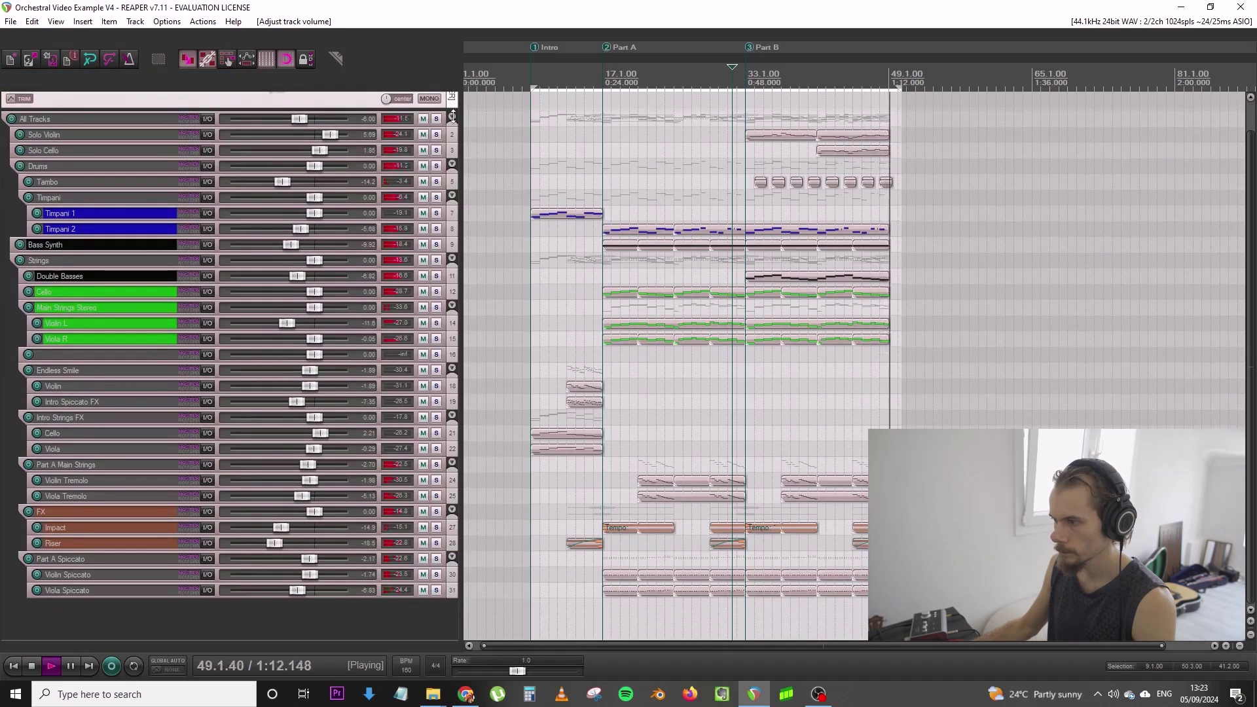
scroll(452, 116, "up", 1)
left_click(603, 216)
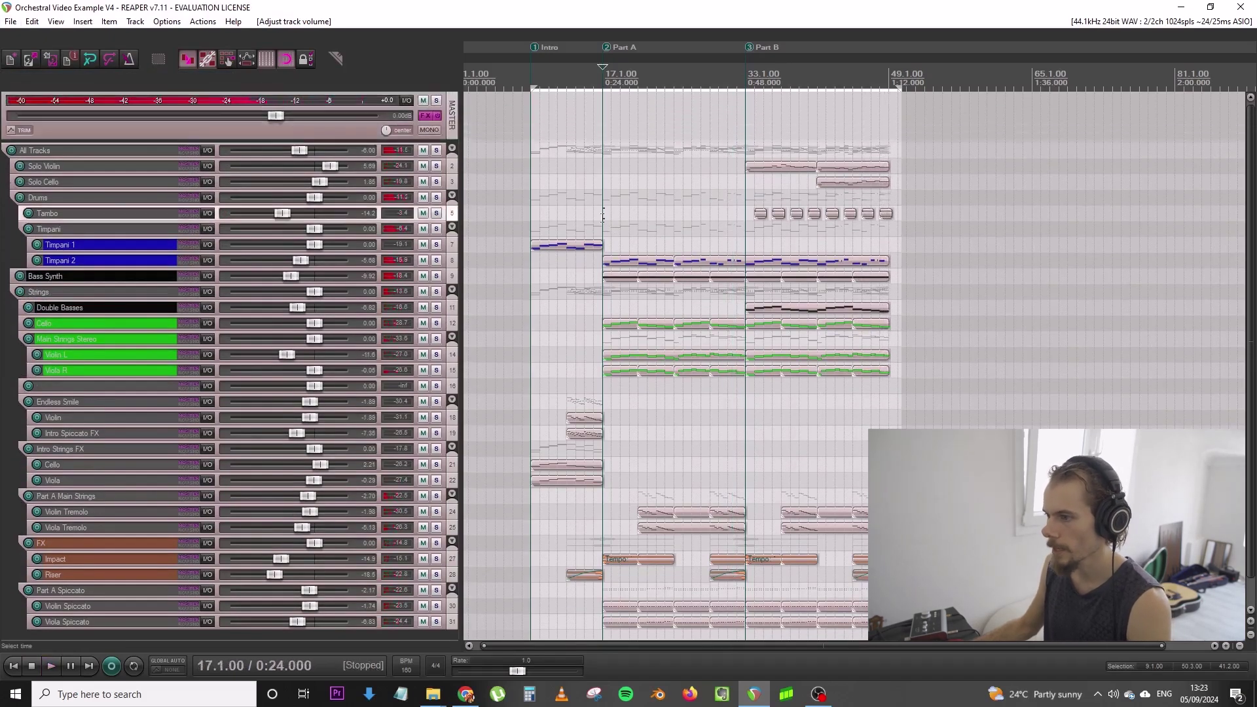
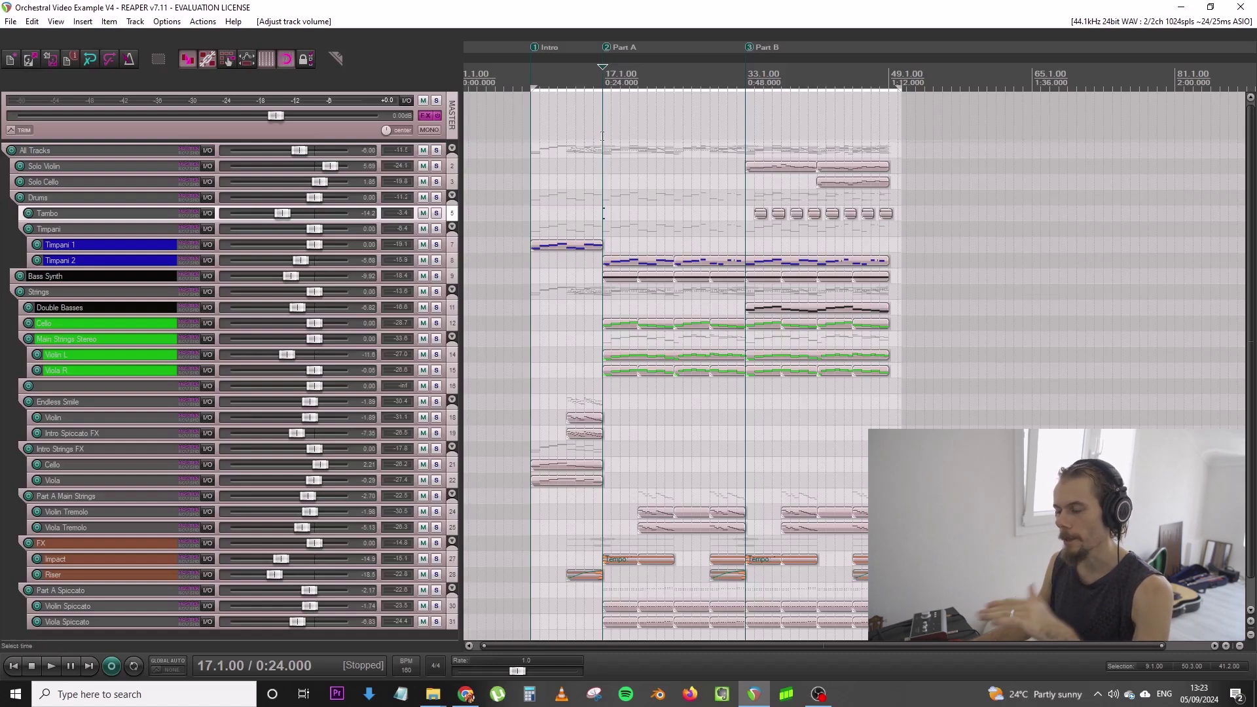
Play from Part A, review the first master effects, and set the VBC FG-Grey compressor's threshold to about -25.9 dB
key("space")
left_click(427, 118)
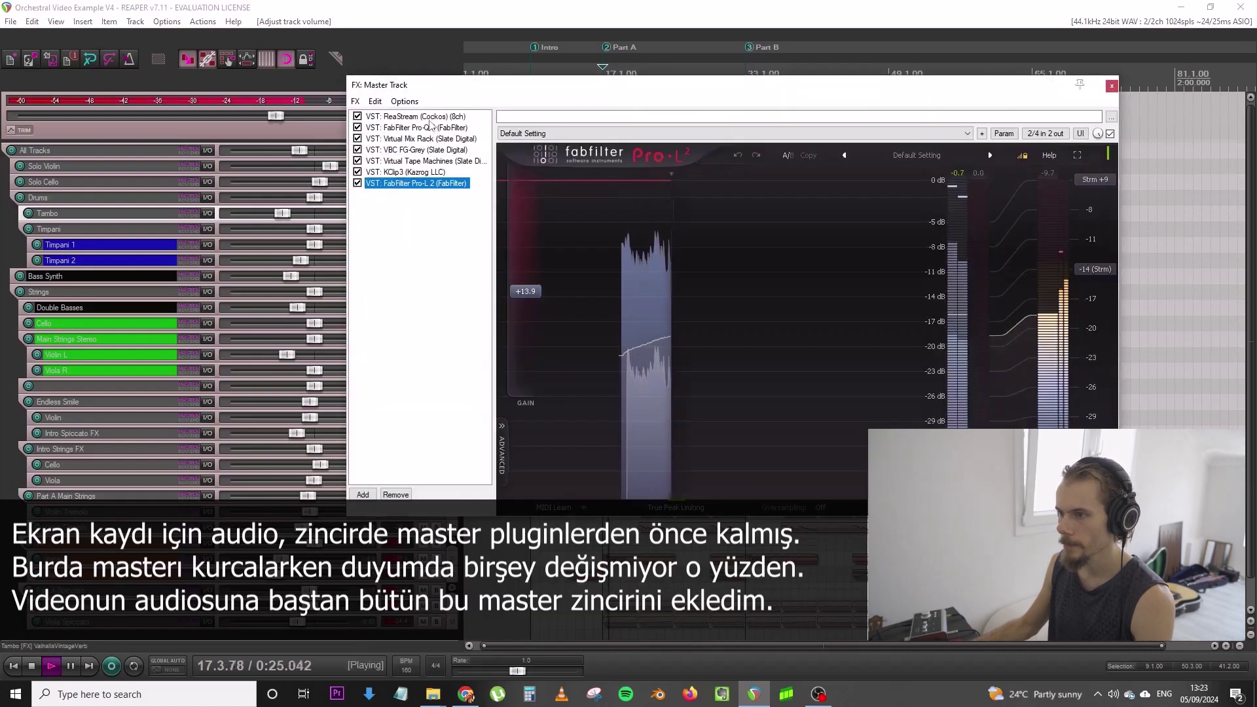
left_click(415, 116)
left_click(415, 127)
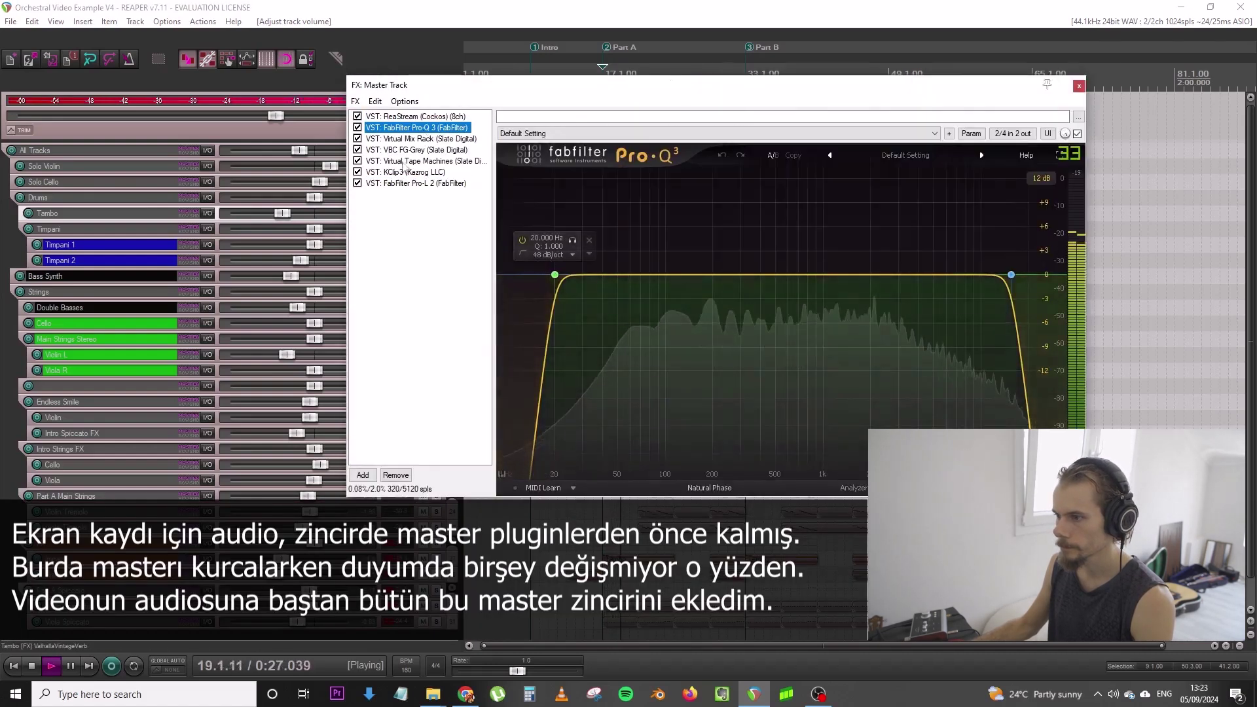
left_click(419, 139)
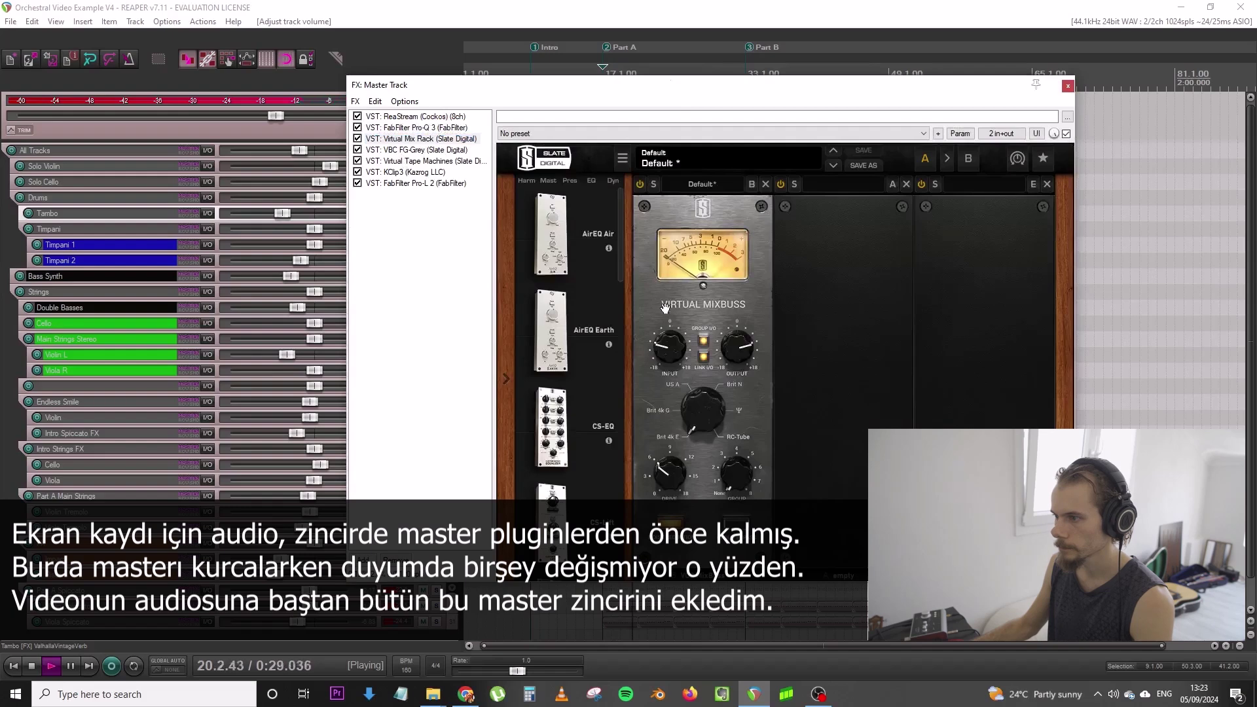
left_click(419, 150)
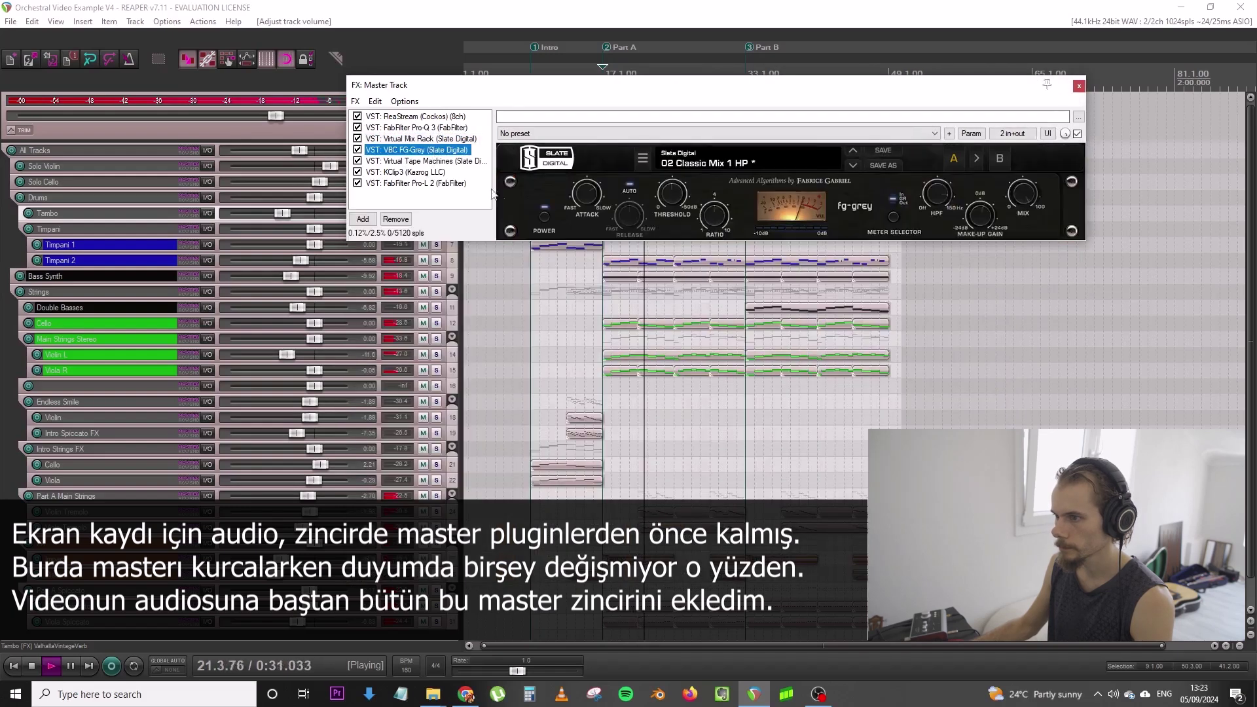
mouse_move(682, 194)
left_mouse_down()
mouse_move(670, 193)
mouse_move(677, 173)
mouse_move(672, 195)
left_mouse_up()
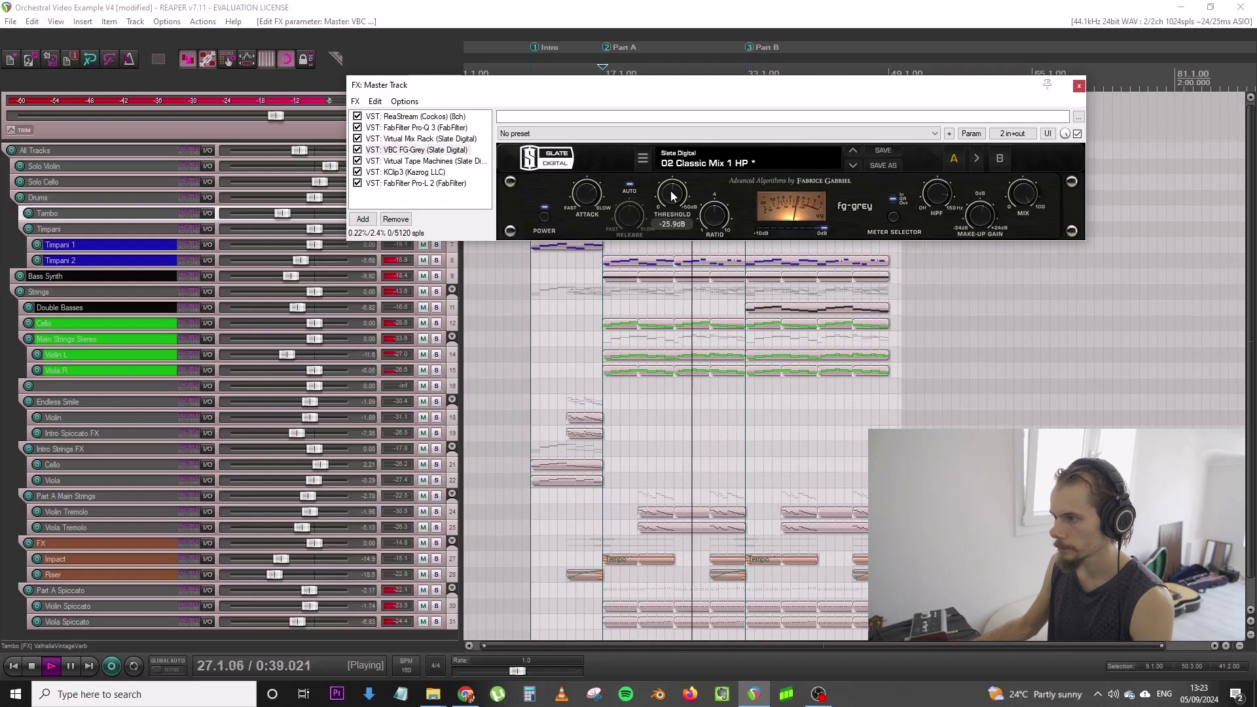
Check the master tape machine and clipper, and raise the FabFilter Pro-L 2 limiter gain to +16.0
left_click(455, 162)
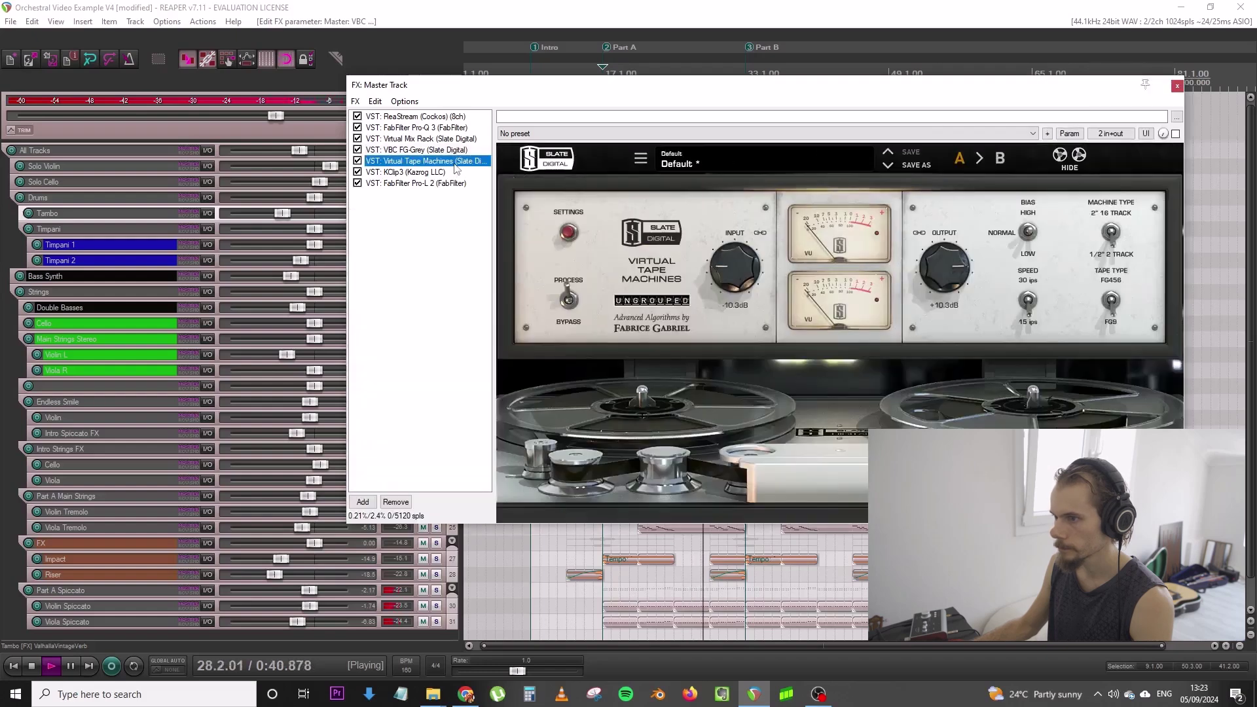
left_click(432, 173)
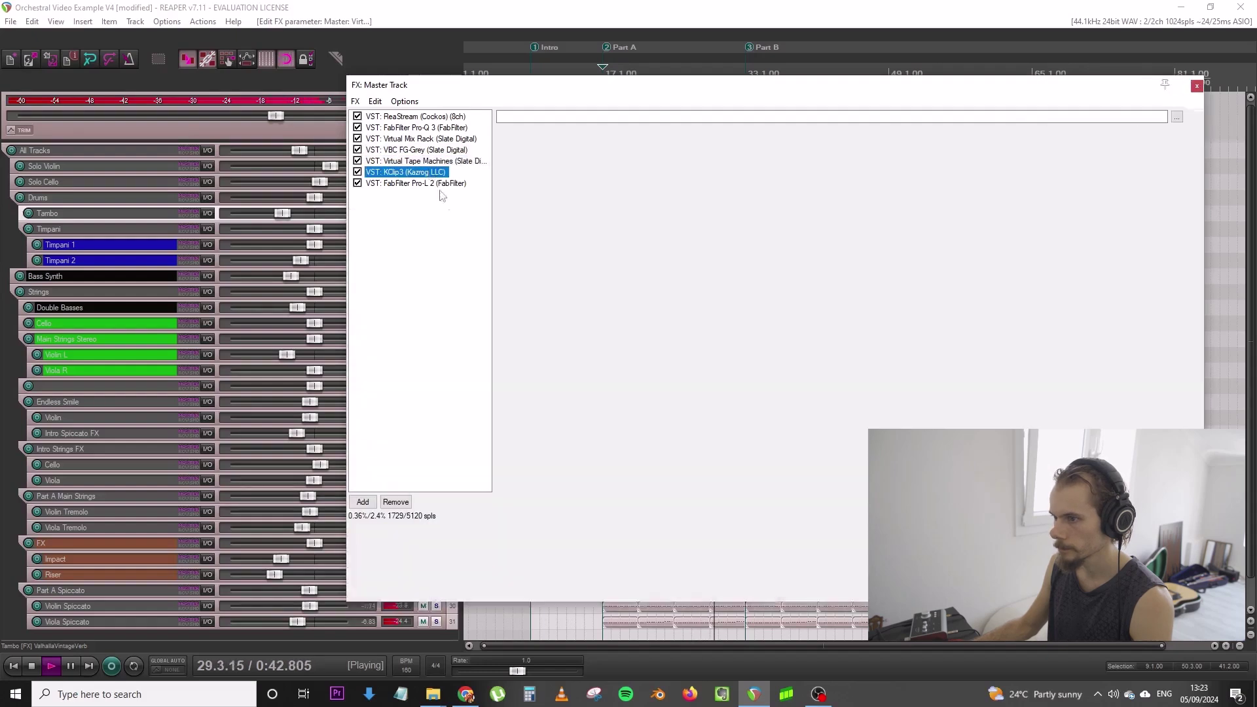
left_click(421, 184)
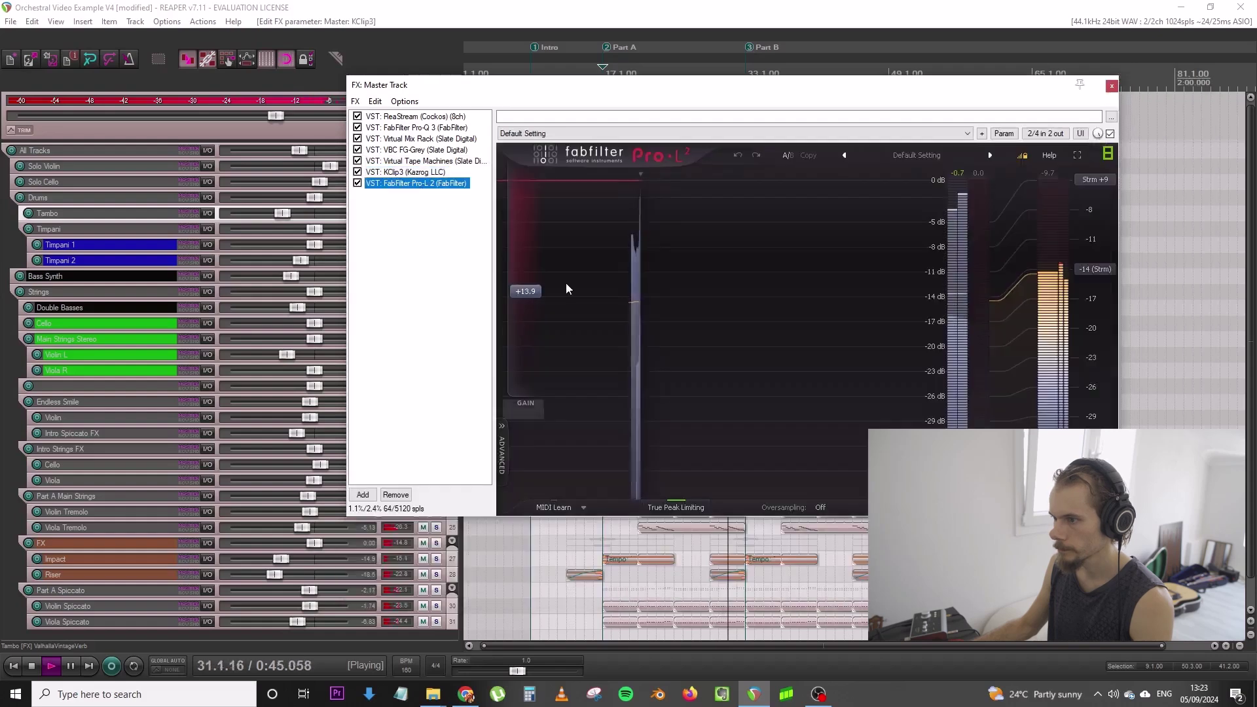
left_click_drag(540, 271, 539, 270)
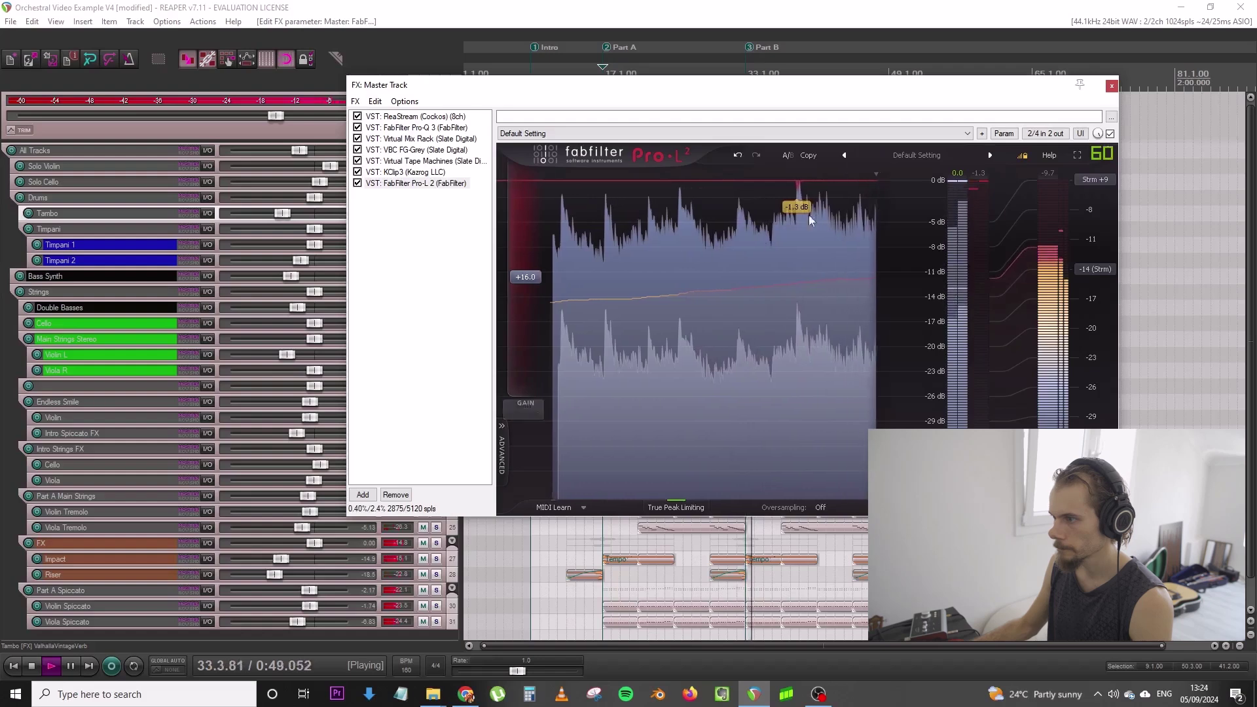
left_click(1112, 86)
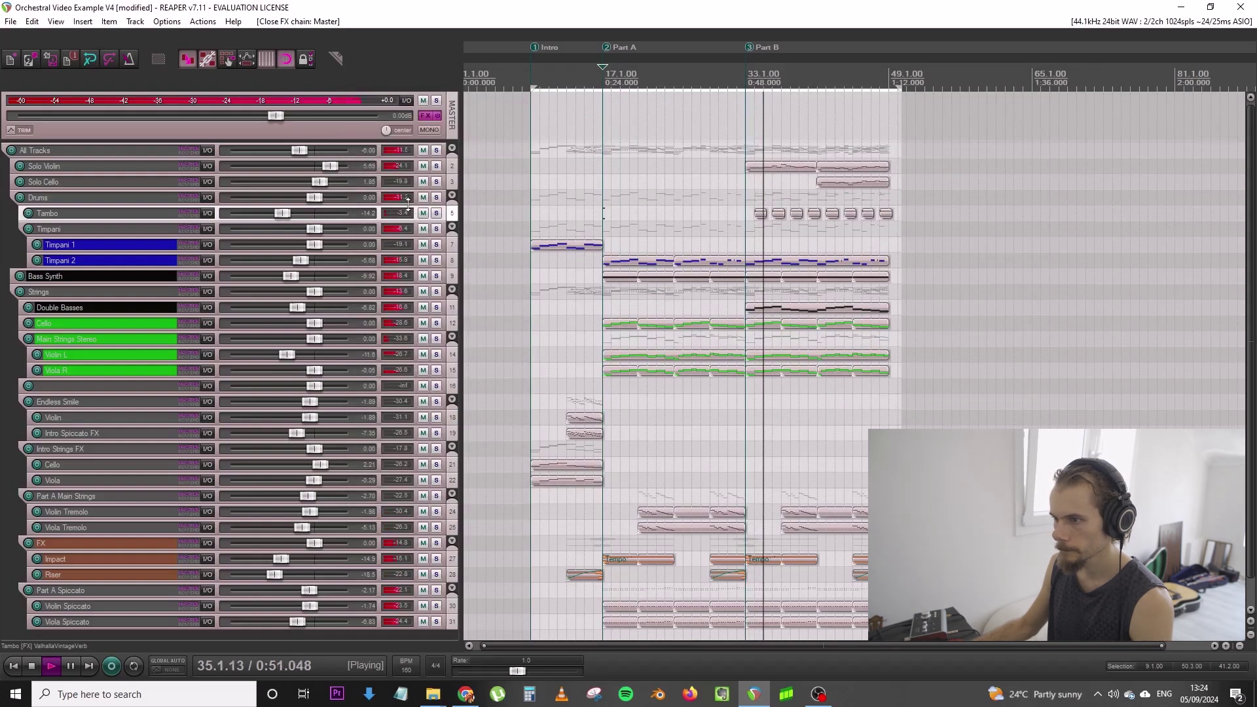
Lower the Solo Violin track's volume to about +2.35 dB
scroll(408, 209, "up", 3)
scroll(408, 214, "up", 5)
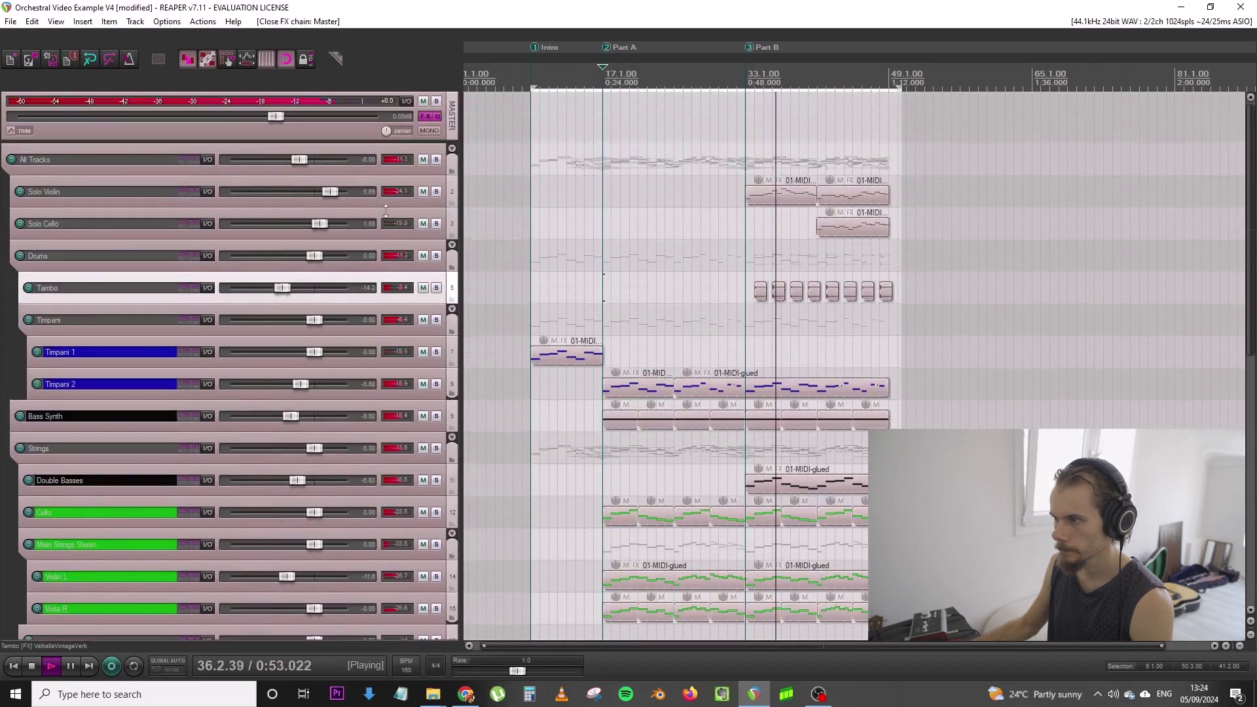
scroll(324, 193, "down", 2)
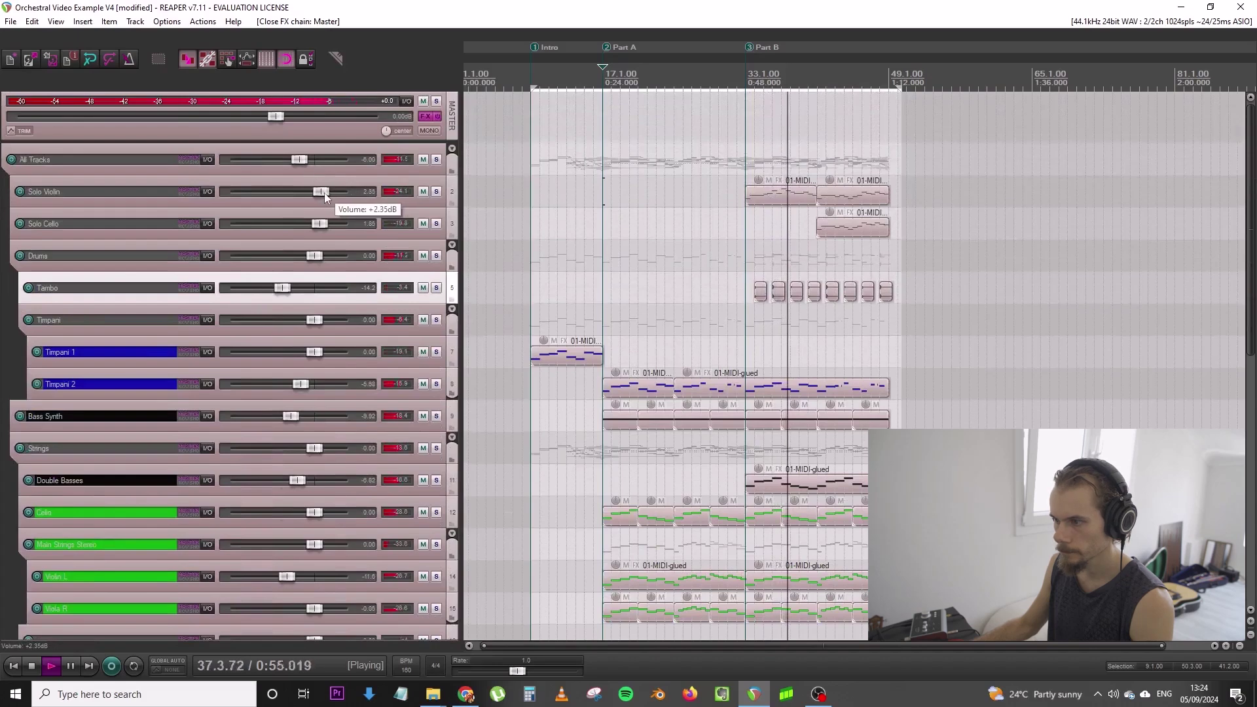
Raise the Part B section of the Main Strings Stereo volume envelope slightly and hide the envelope
scroll(356, 274, "down", 8)
scroll(368, 260, "down", 2)
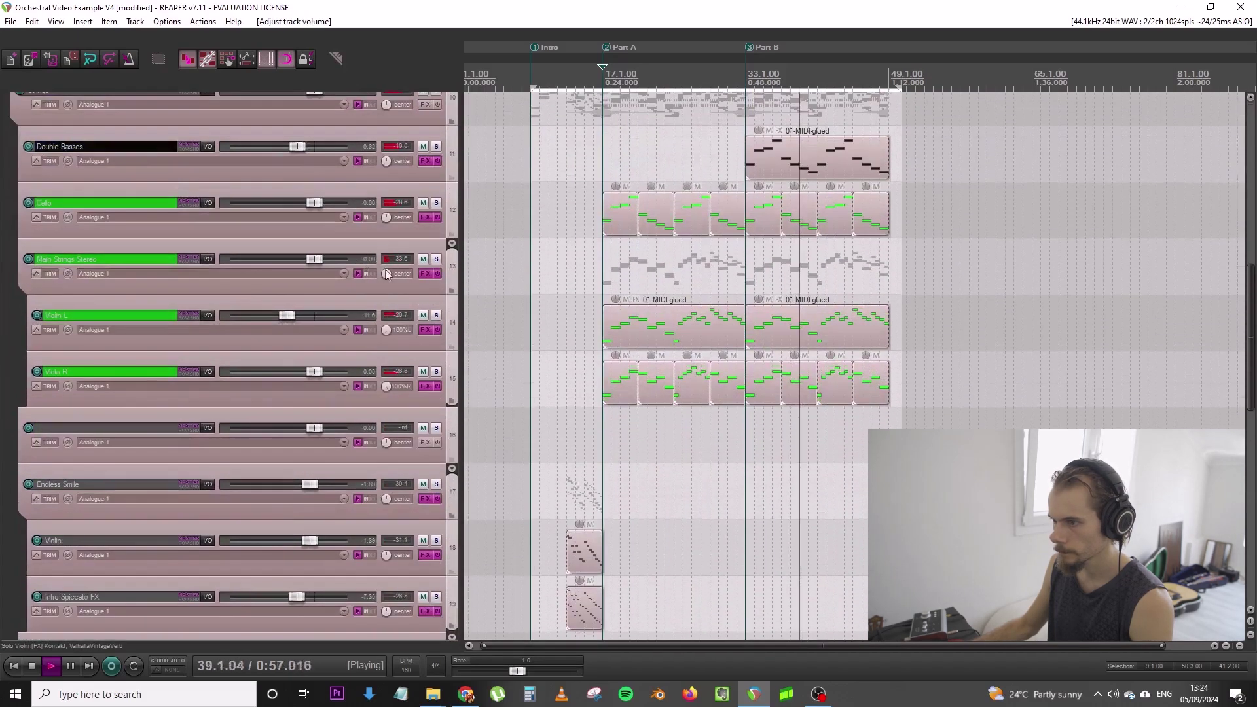
scroll(374, 288, "down", 2)
scroll(366, 297, "up", 3)
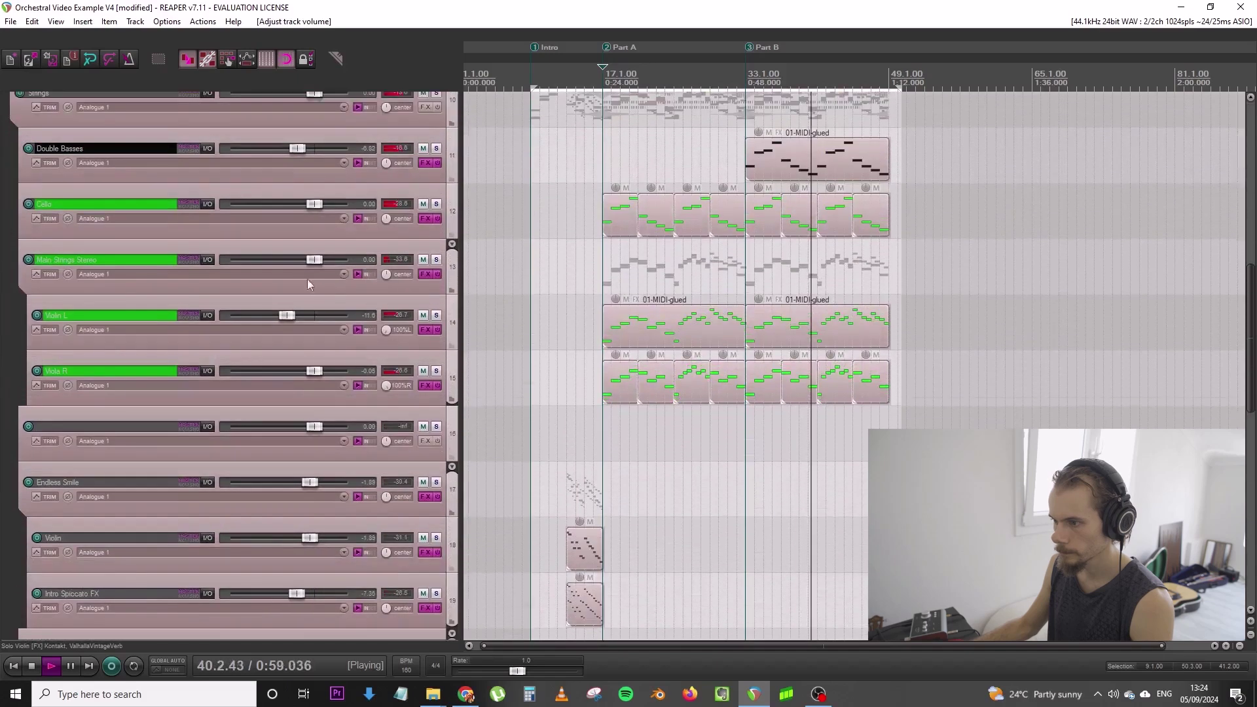
left_click(47, 274)
left_click(650, 370)
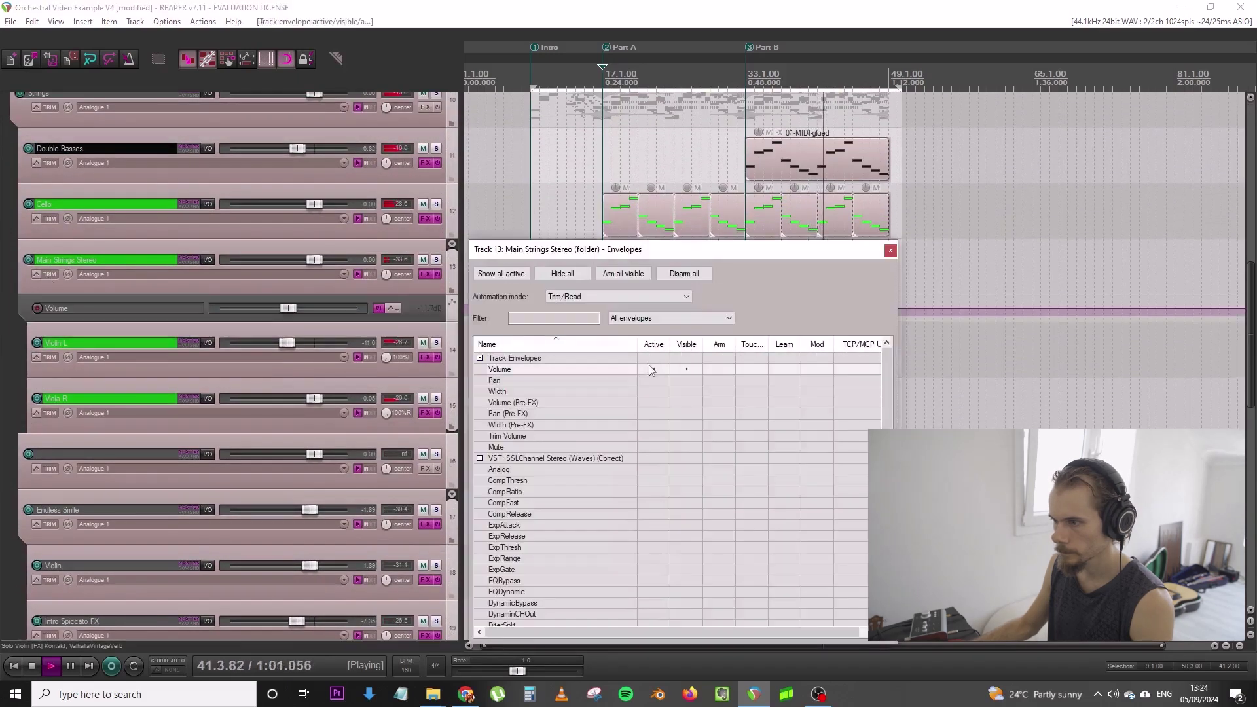
left_click(890, 251)
left_click_drag(806, 306, 806, 323)
left_click(392, 308)
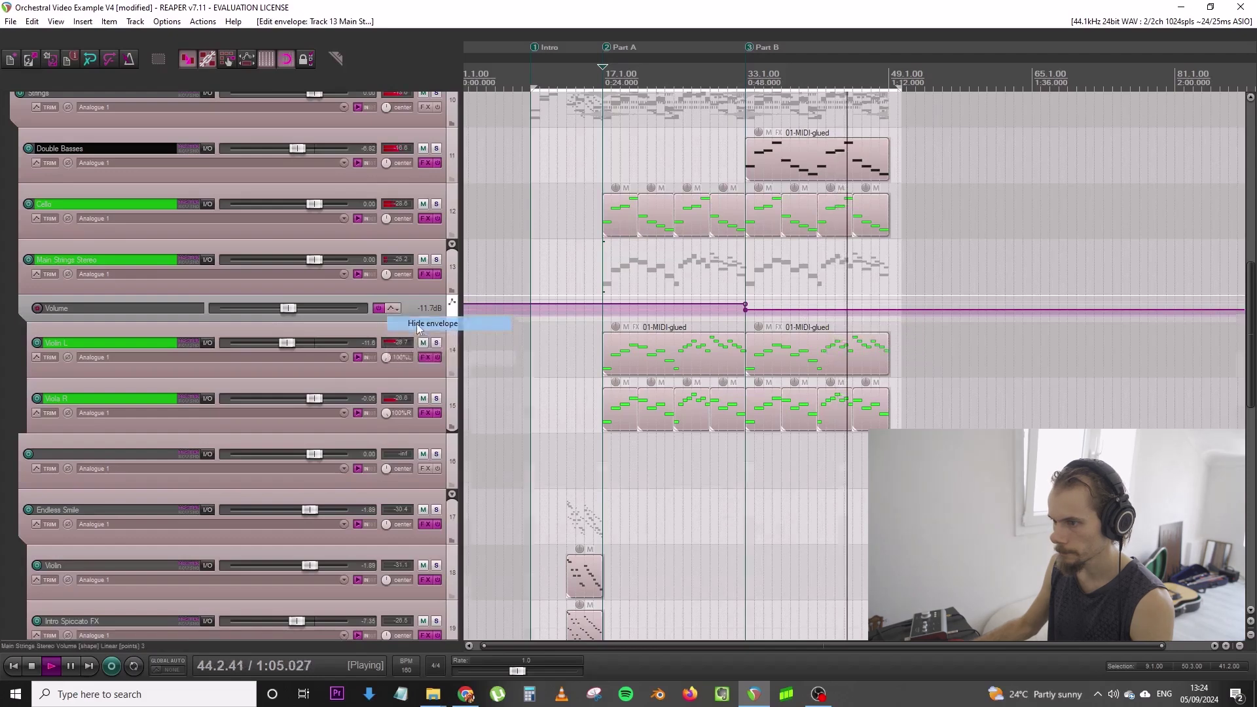
left_click(425, 323)
Solo the Part A Spiccato folder and play it from the start of Part A
scroll(442, 276, "down", 3)
scroll(441, 276, "down", 3)
scroll(453, 257, "down", 1)
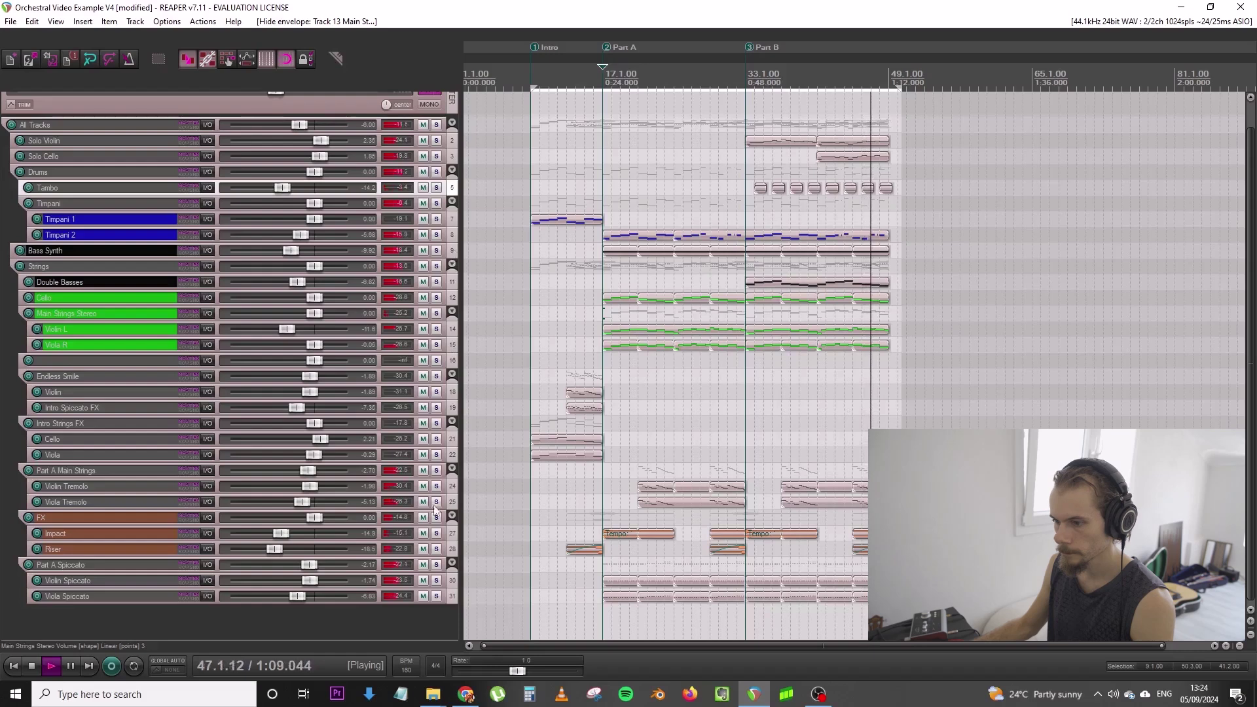
scroll(436, 510, "up", 5)
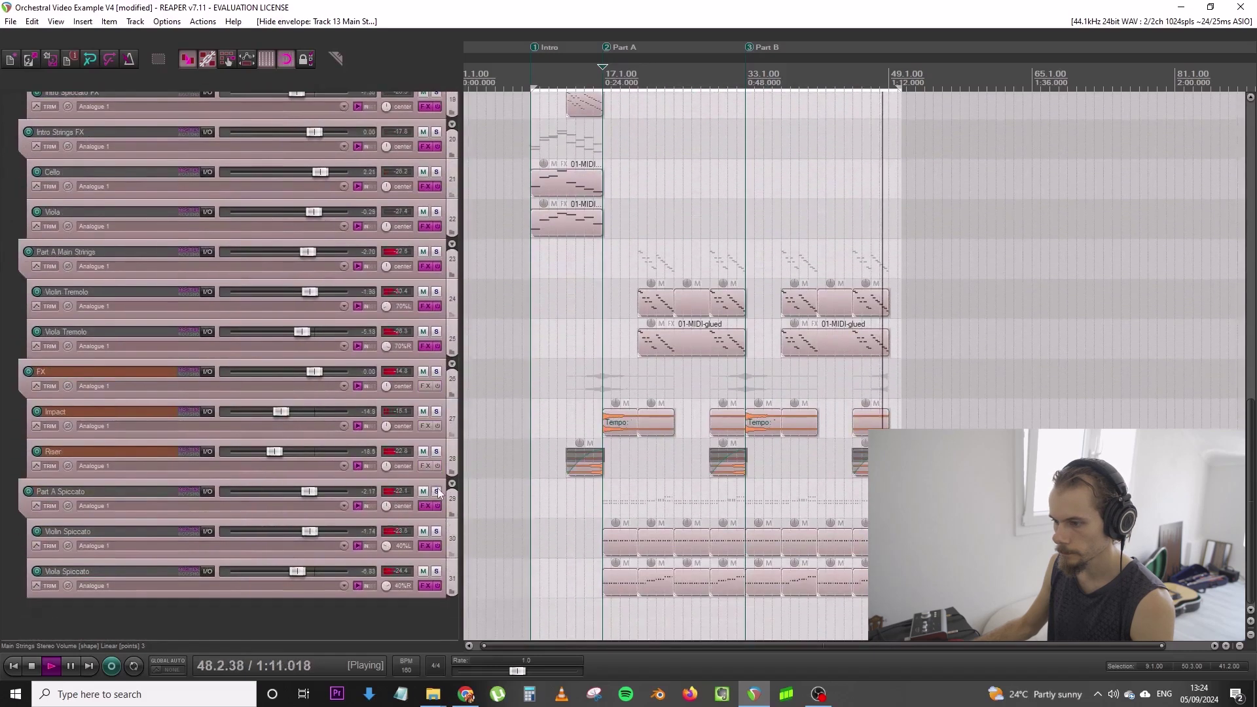
left_click(436, 491)
left_click(601, 504)
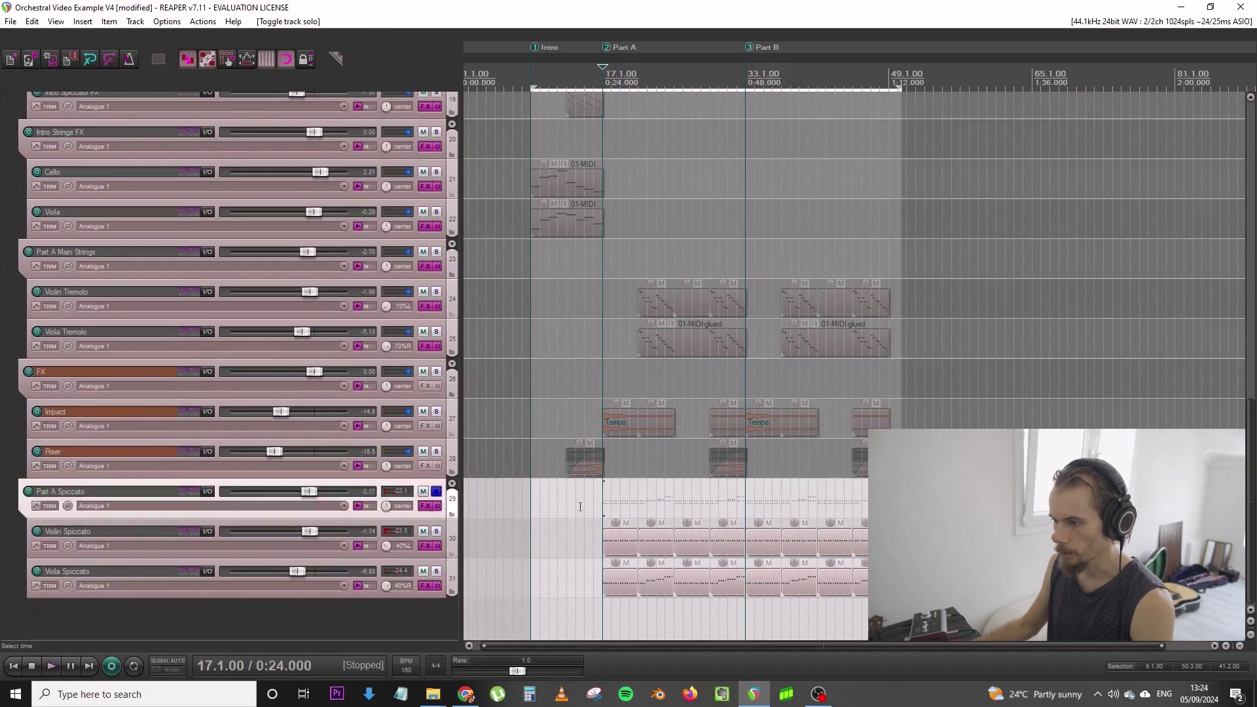
key("space")
Add the Waves SSLChannel Stereo plugin to Part A Spiccato and boost its HF gain
left_click(424, 507)
double_click(512, 199)
type("ssl")
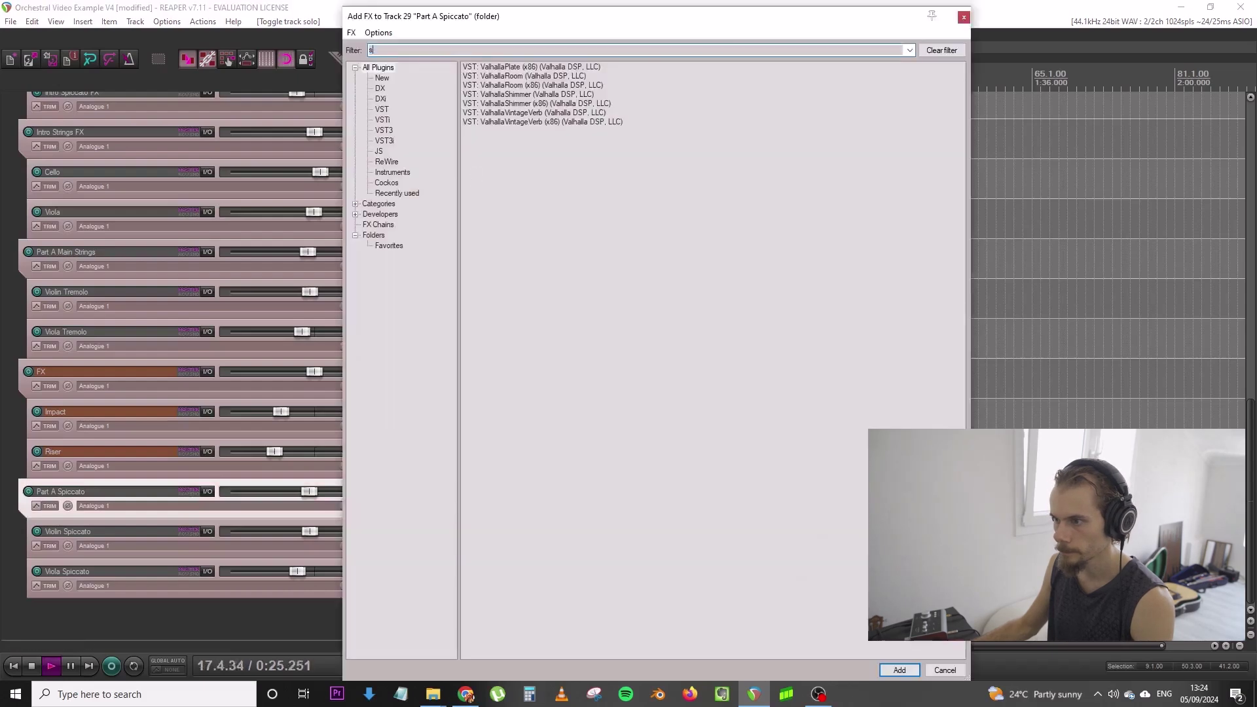
double_click(631, 245)
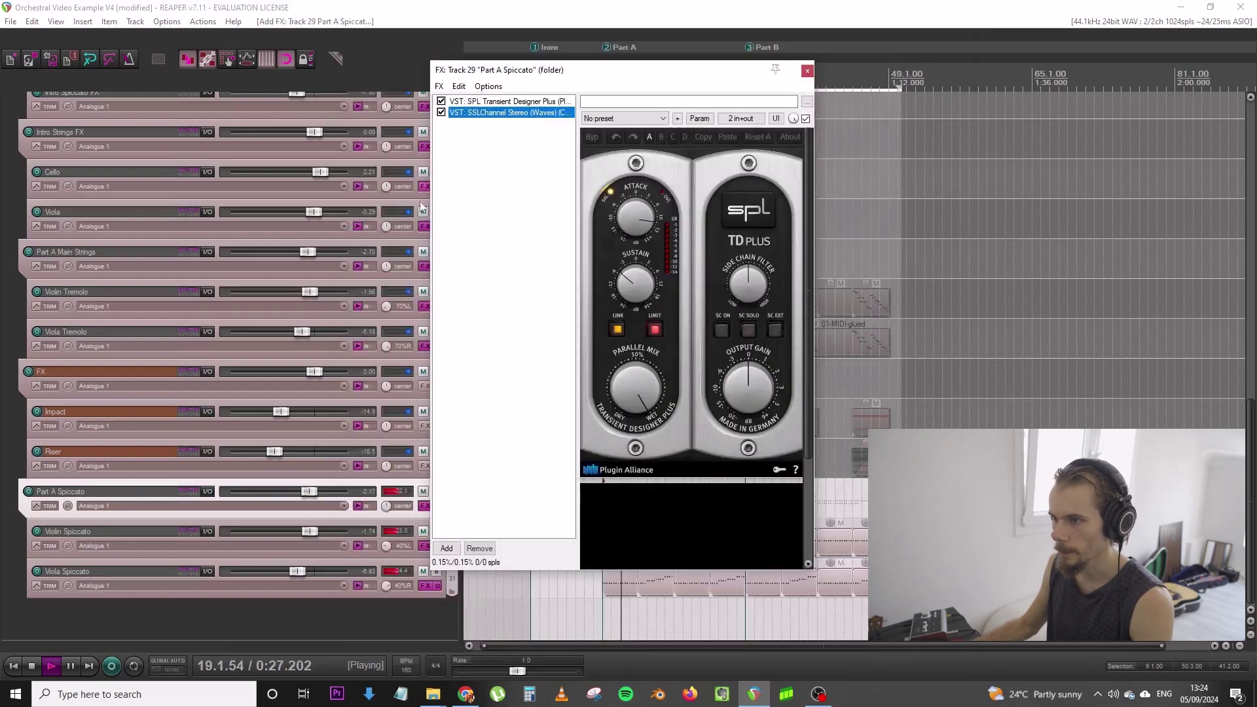
left_click_drag(611, 259, 611, 242)
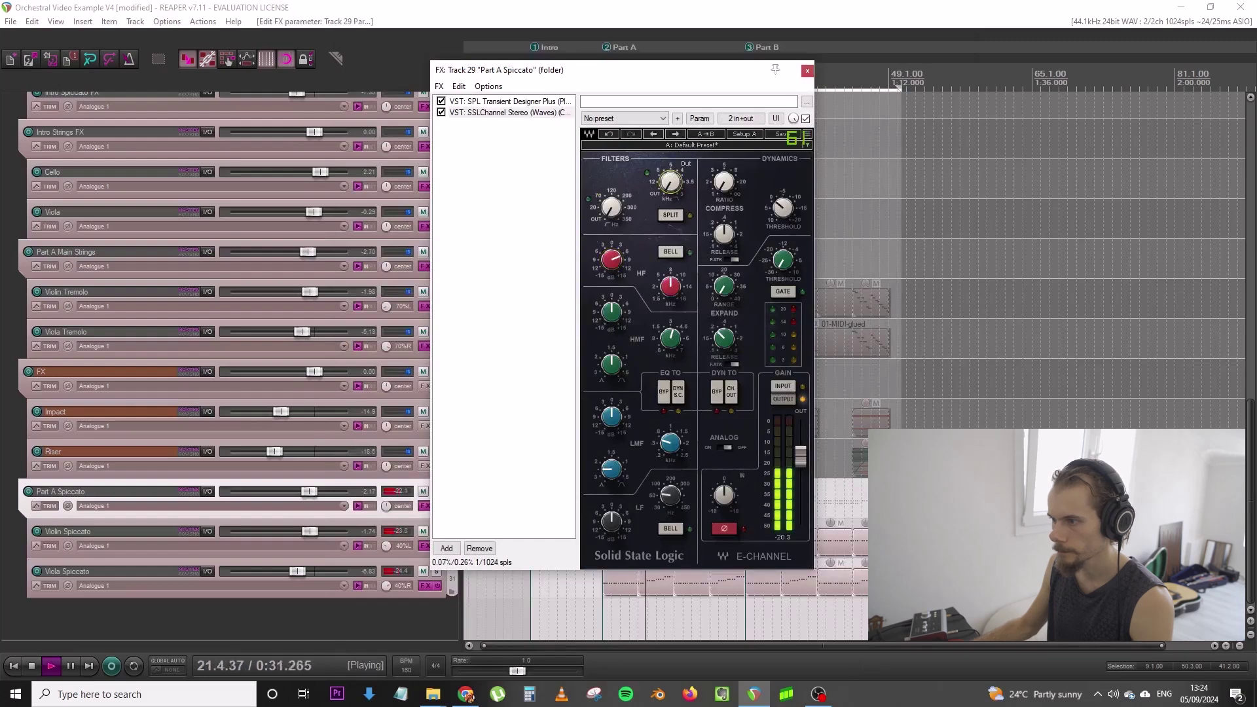
left_click(808, 70)
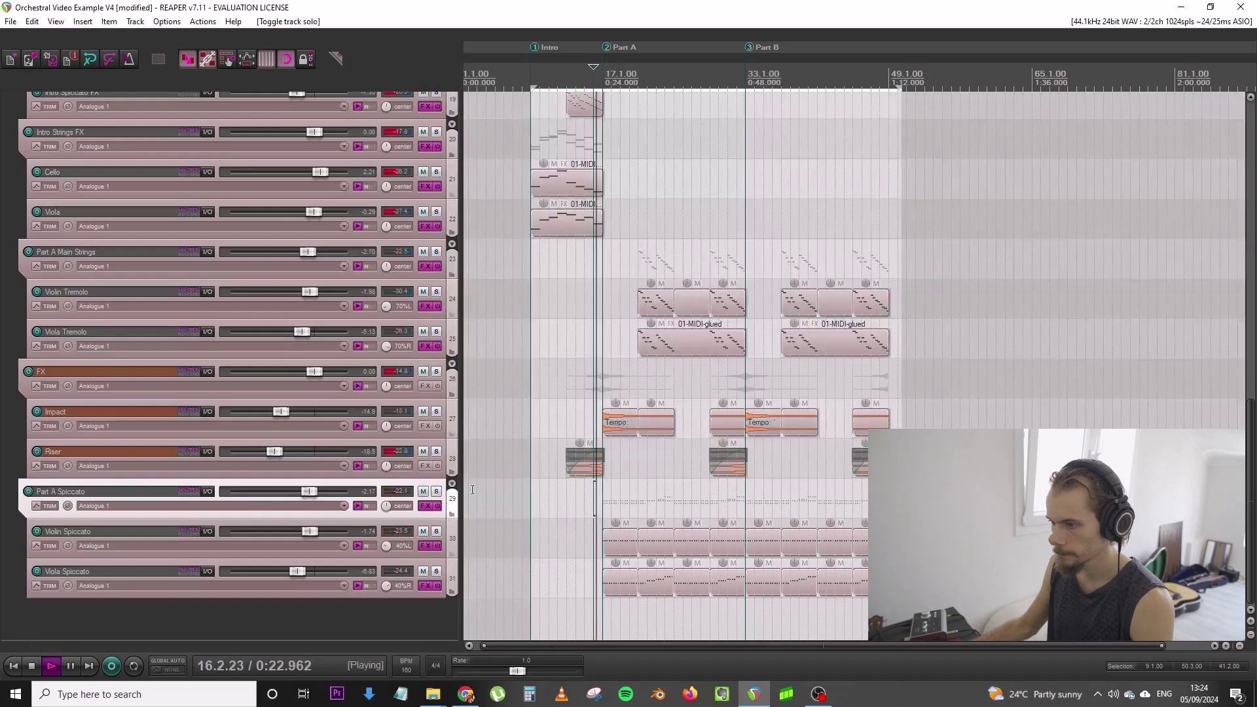
Unsolo the Part A Spiccato folder and lower its volume to about -4.57 dB
left_click(436, 491)
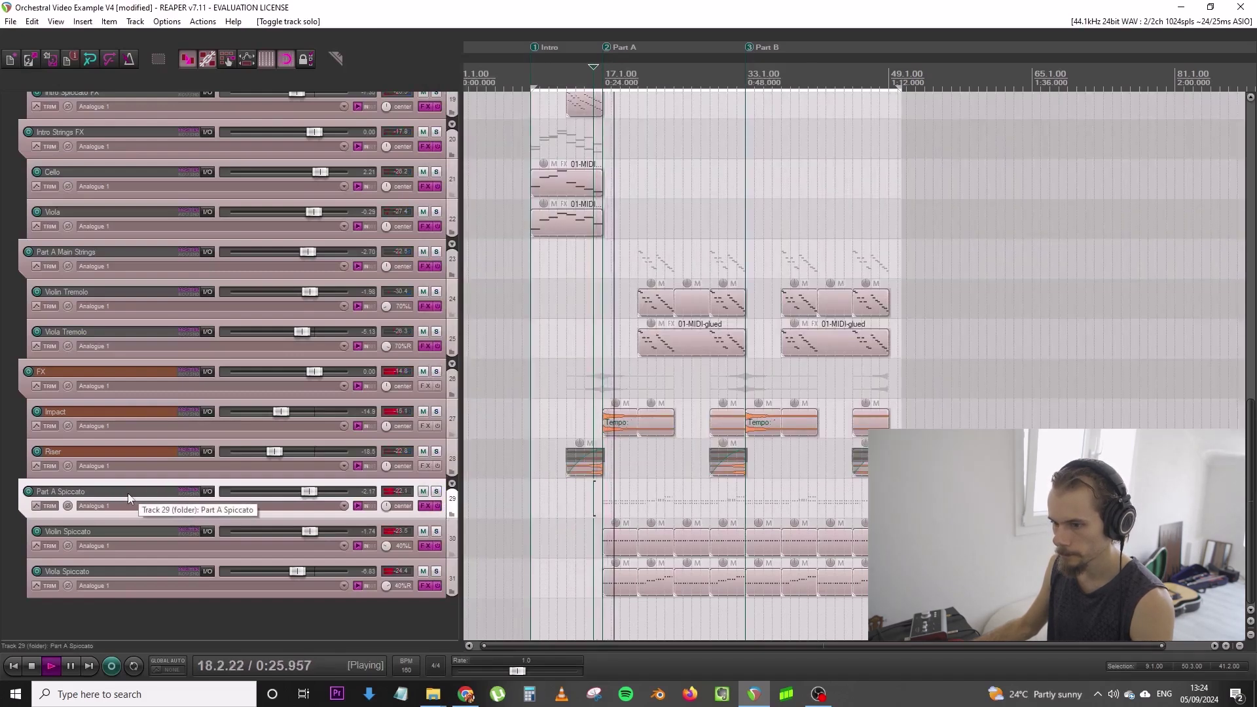
left_click_drag(311, 497, 305, 497)
scroll(371, 359, "down", 3)
scroll(371, 358, "up", 4)
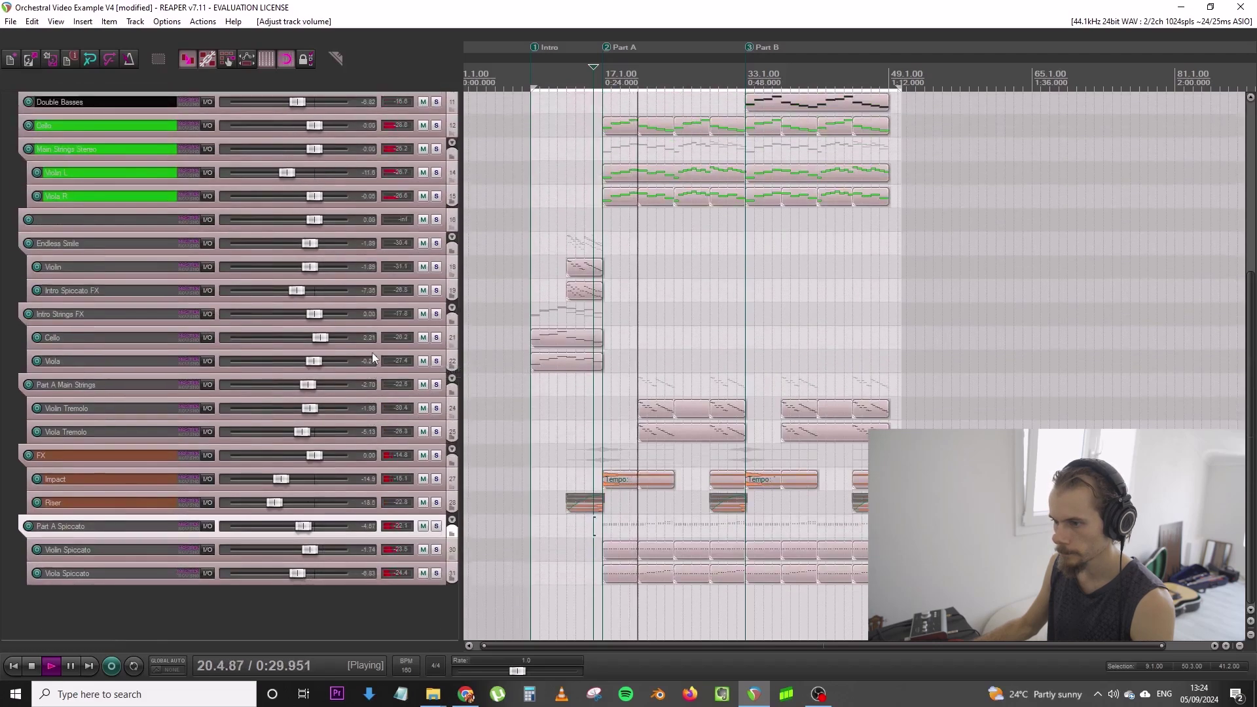
Briefly solo Part A Main Strings and boost the HMF gain in its SSLChannel Stereo plugin
scroll(451, 337, "up", 2)
left_click(436, 392)
left_click(436, 391)
left_click(426, 405)
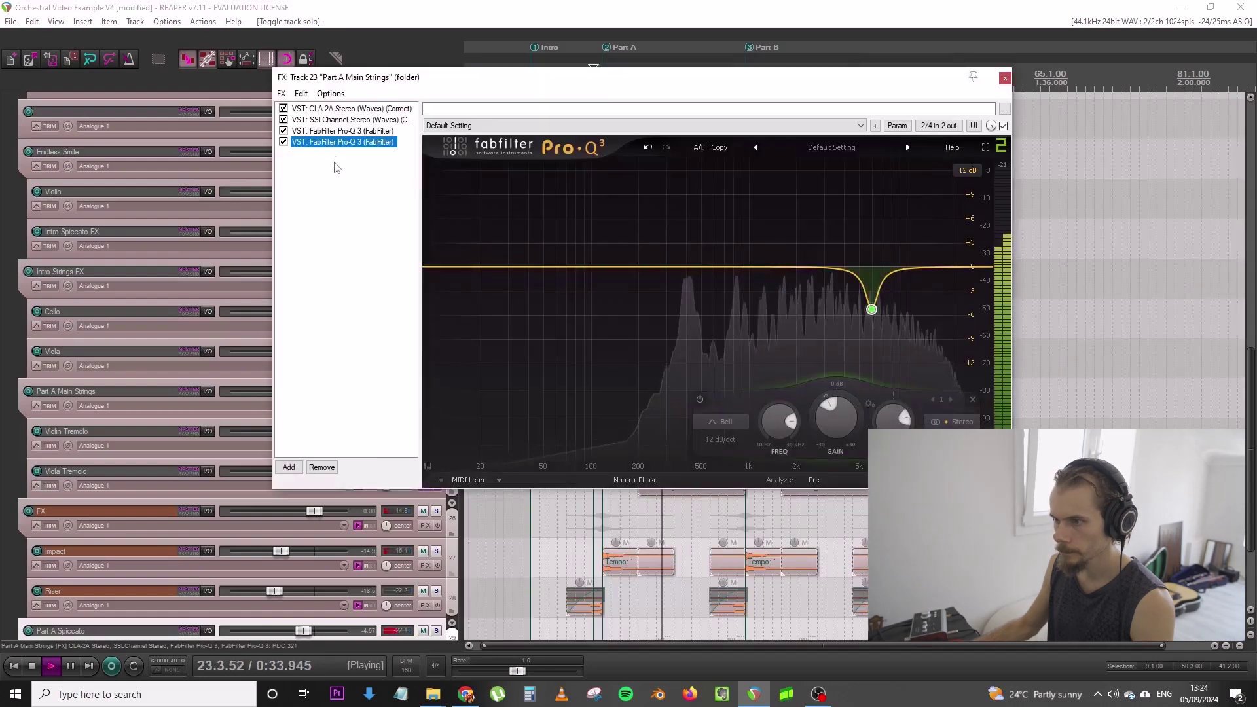
left_click(347, 120)
left_click_drag(453, 267, 453, 329)
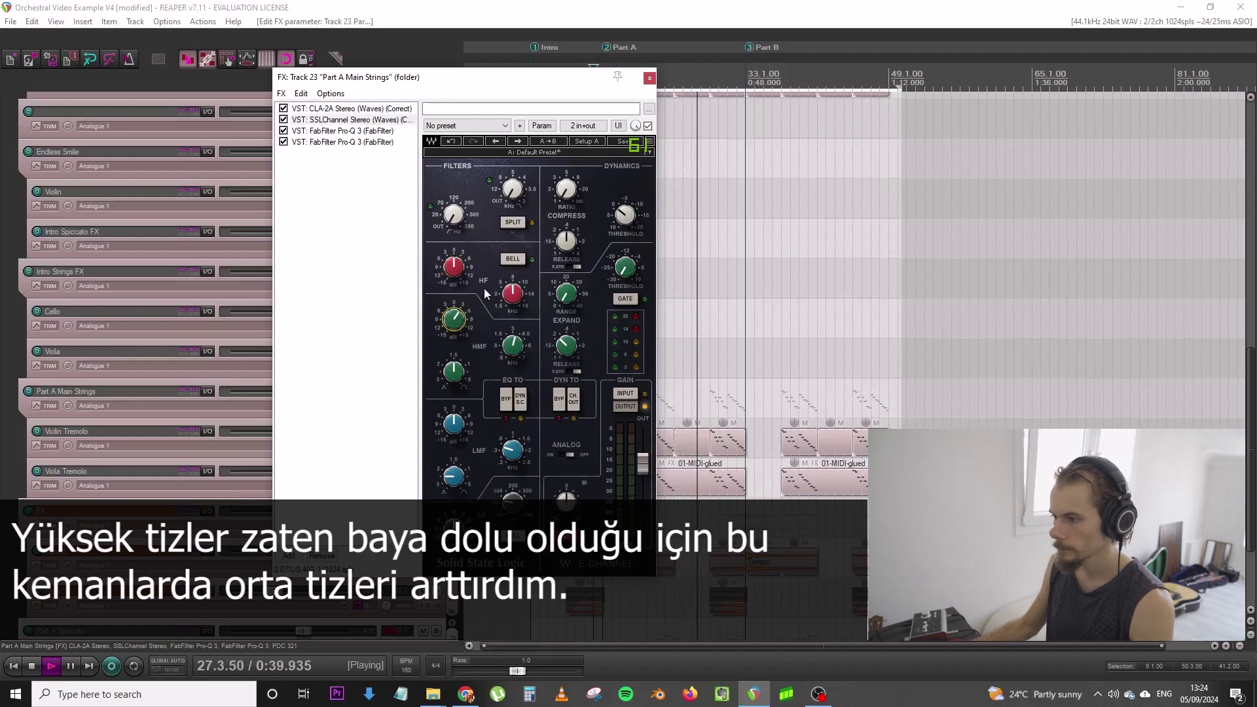
left_click(649, 78)
Listen into Part B and adjust the Impact track's volume slightly
scroll(586, 320, "down", 4)
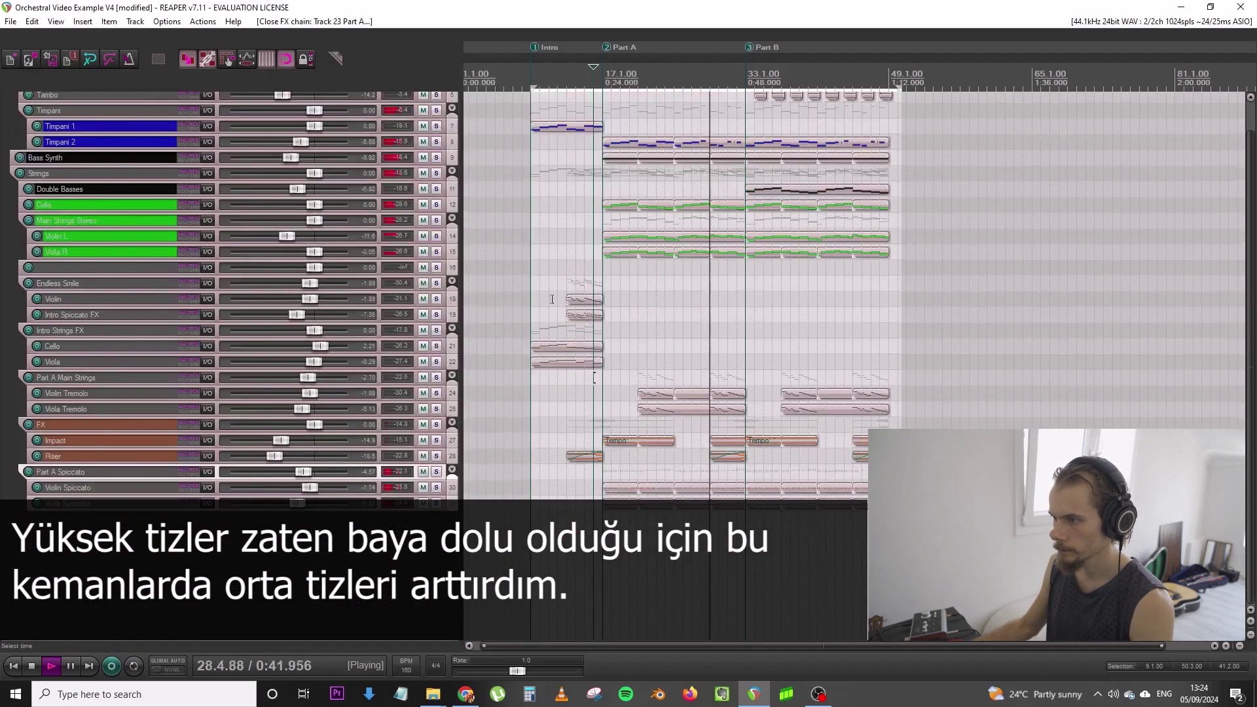
scroll(456, 258, "up", 3)
scroll(456, 258, "up", 2)
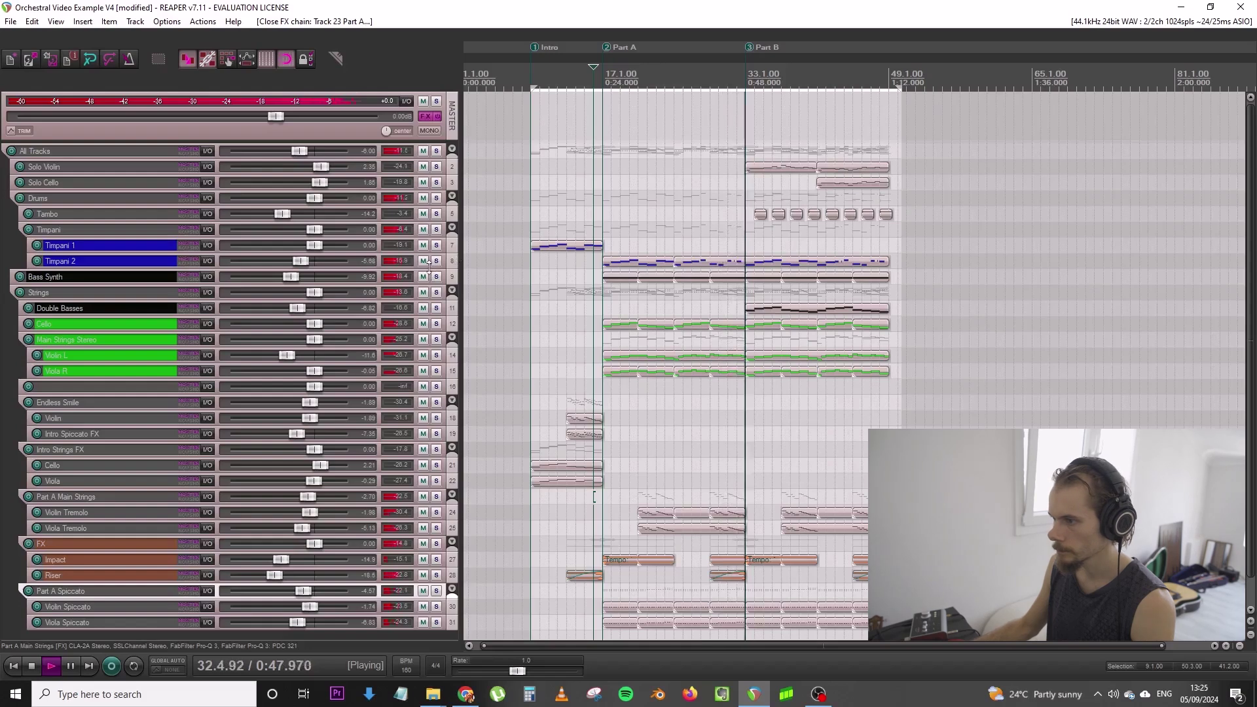
scroll(427, 267, "down", 1)
scroll(427, 267, "up", 3)
scroll(427, 267, "down", 5)
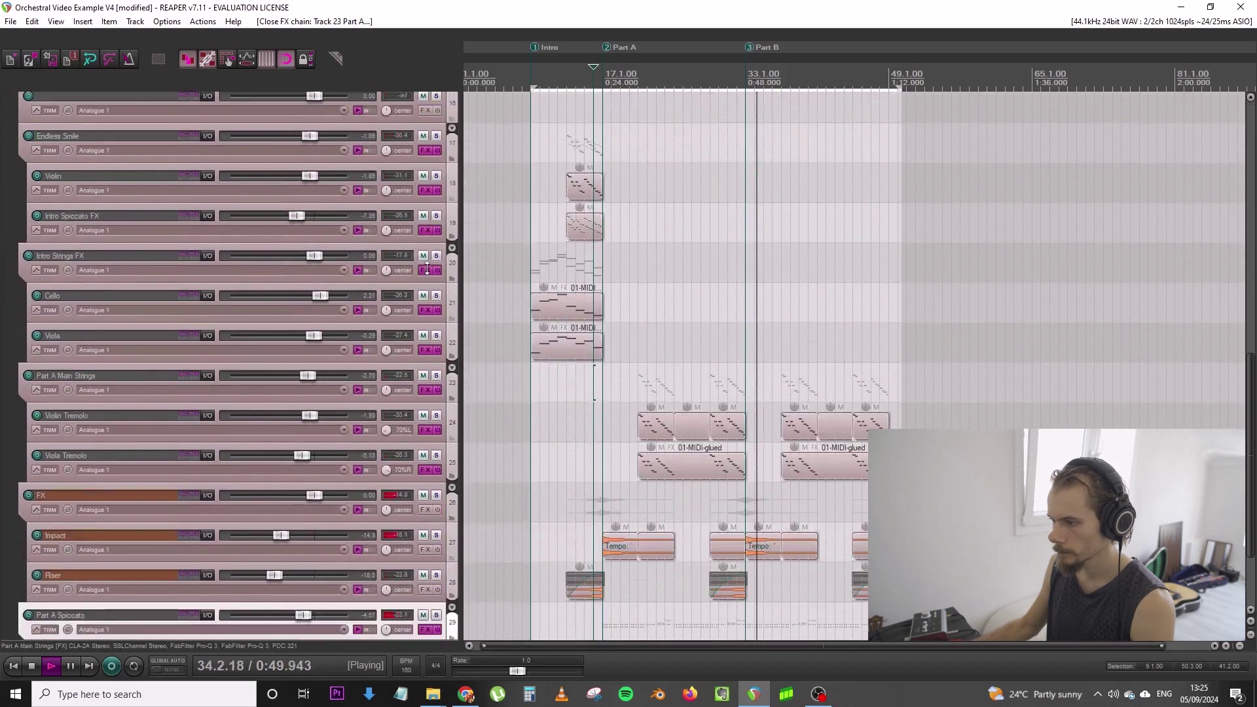
left_click_drag(288, 410, 288, 411)
Set the mix of the Tambo track's ValhallaVintageVerb reverb to 54.4%
scroll(383, 313, "up", 10)
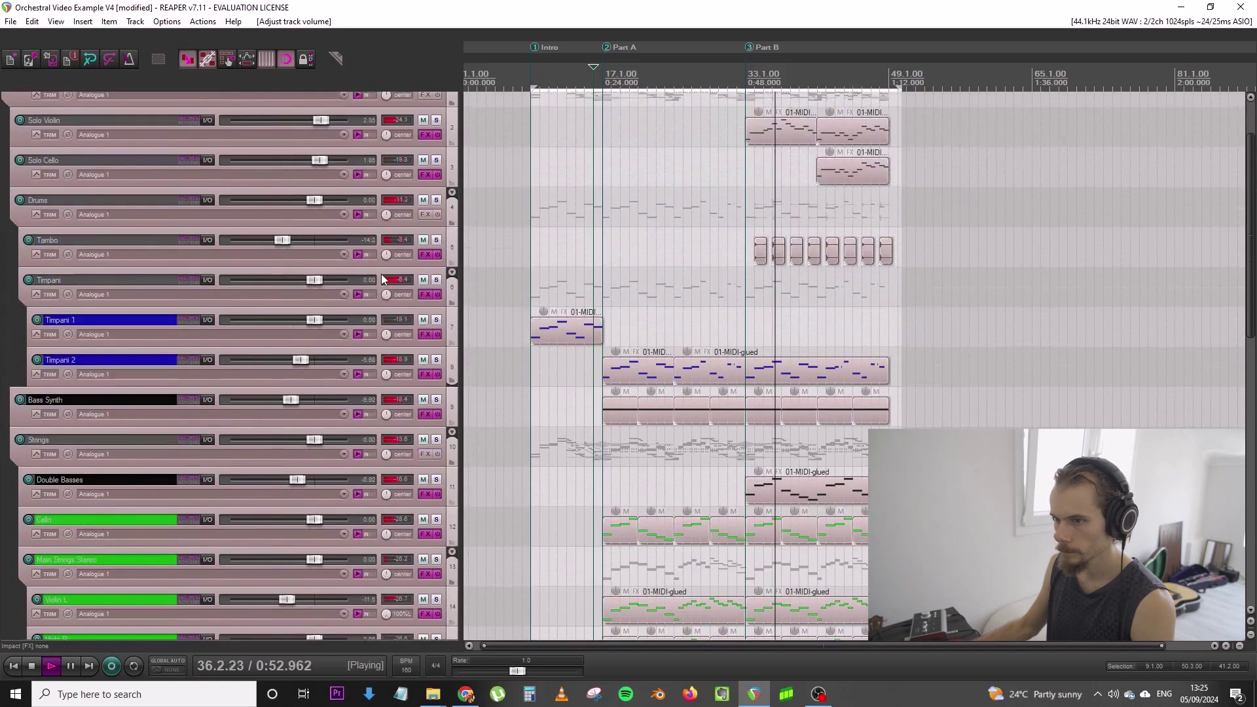
left_click(424, 255)
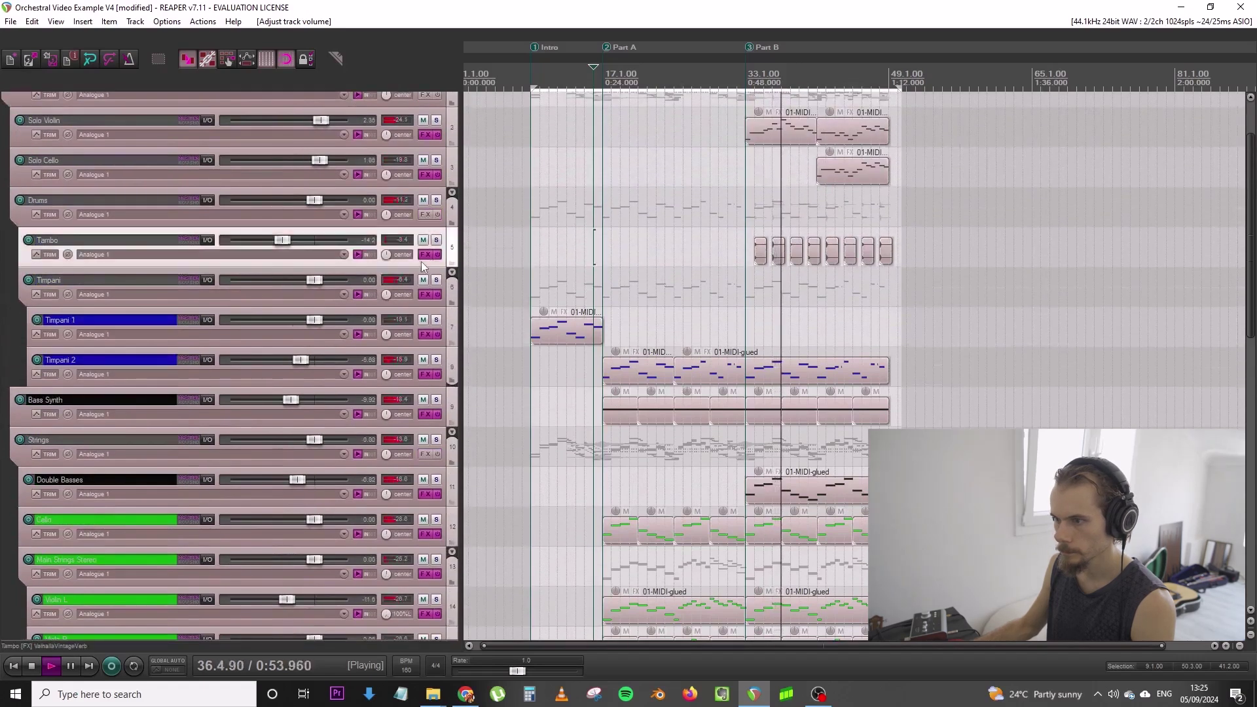
left_click_drag(213, 210, 217, 191)
Add the Waves CLA-2A Stereo compressor after the reverb on the Tambo track
double_click(148, 175)
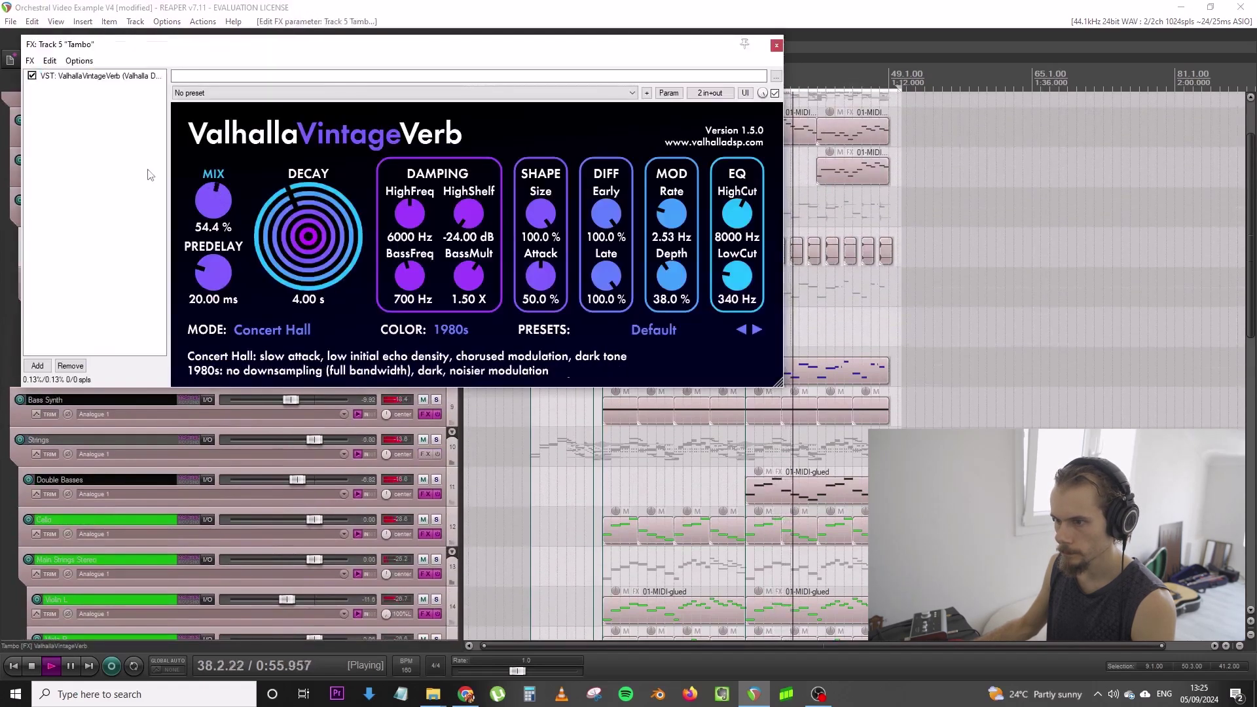
type("cla 2")
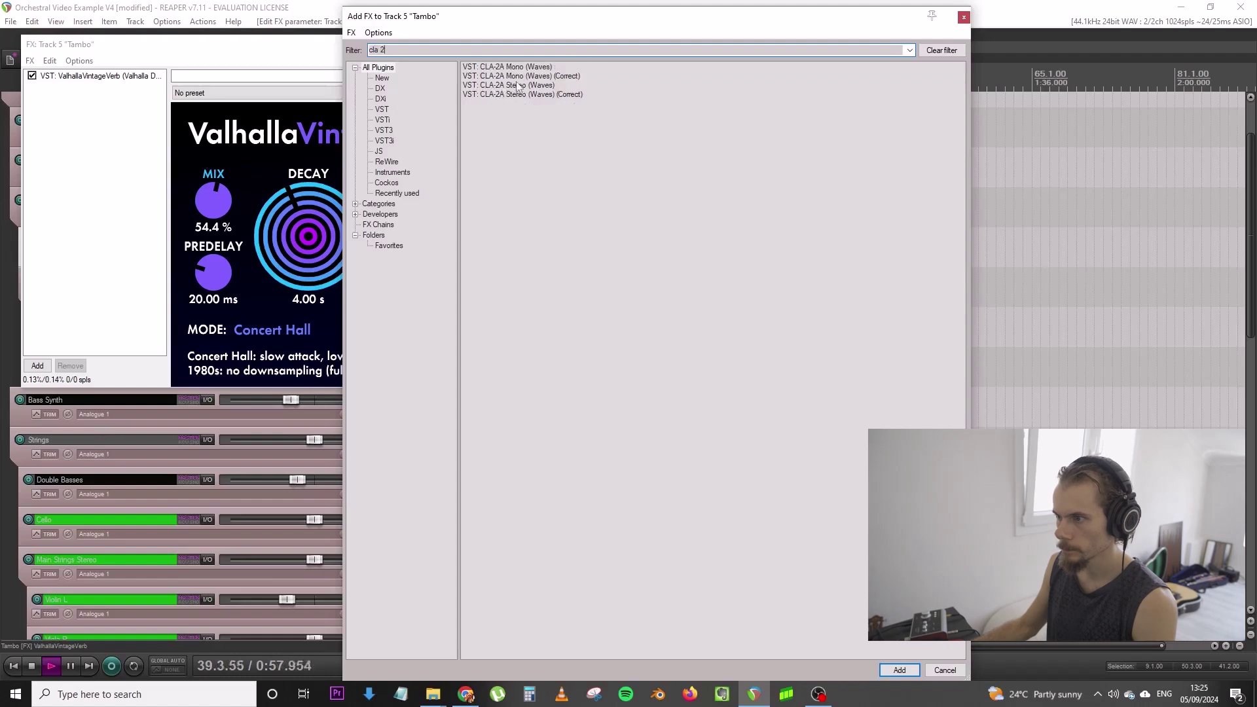
double_click(511, 95)
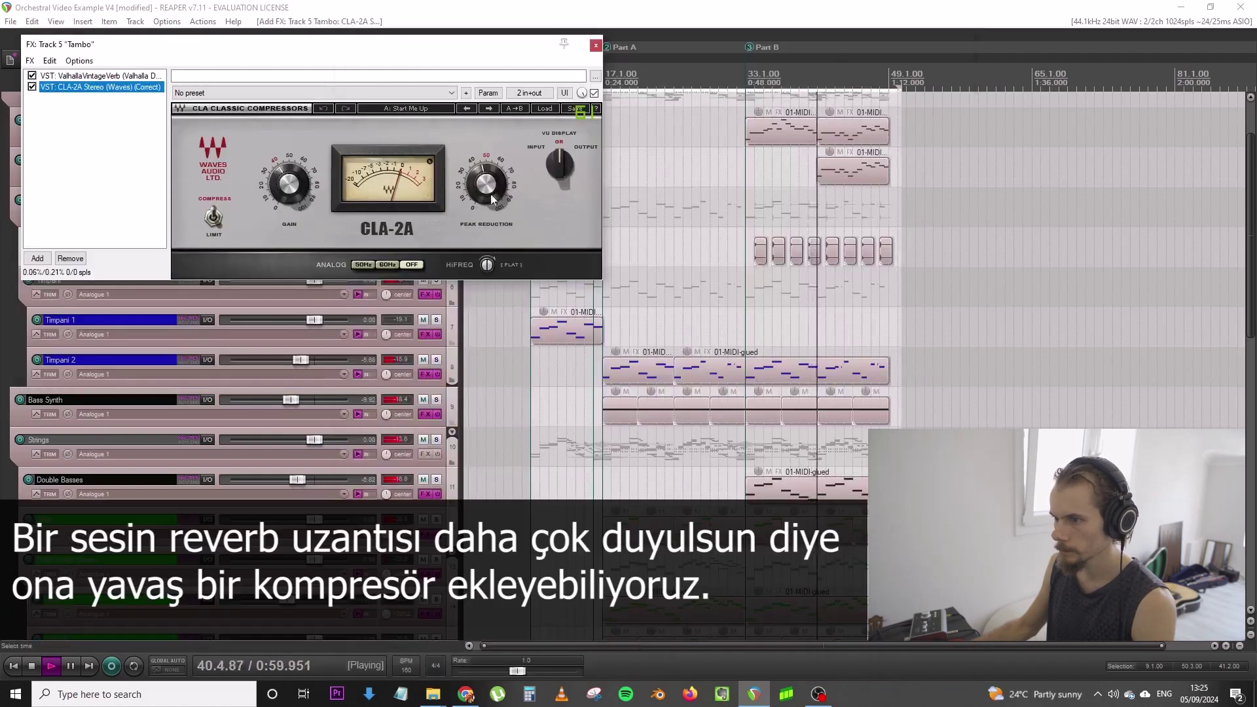
Fine-tune the peak reduction of the CLA-2A compressor on the Tambo track and save the project
left_click_drag(486, 183, 485, 182)
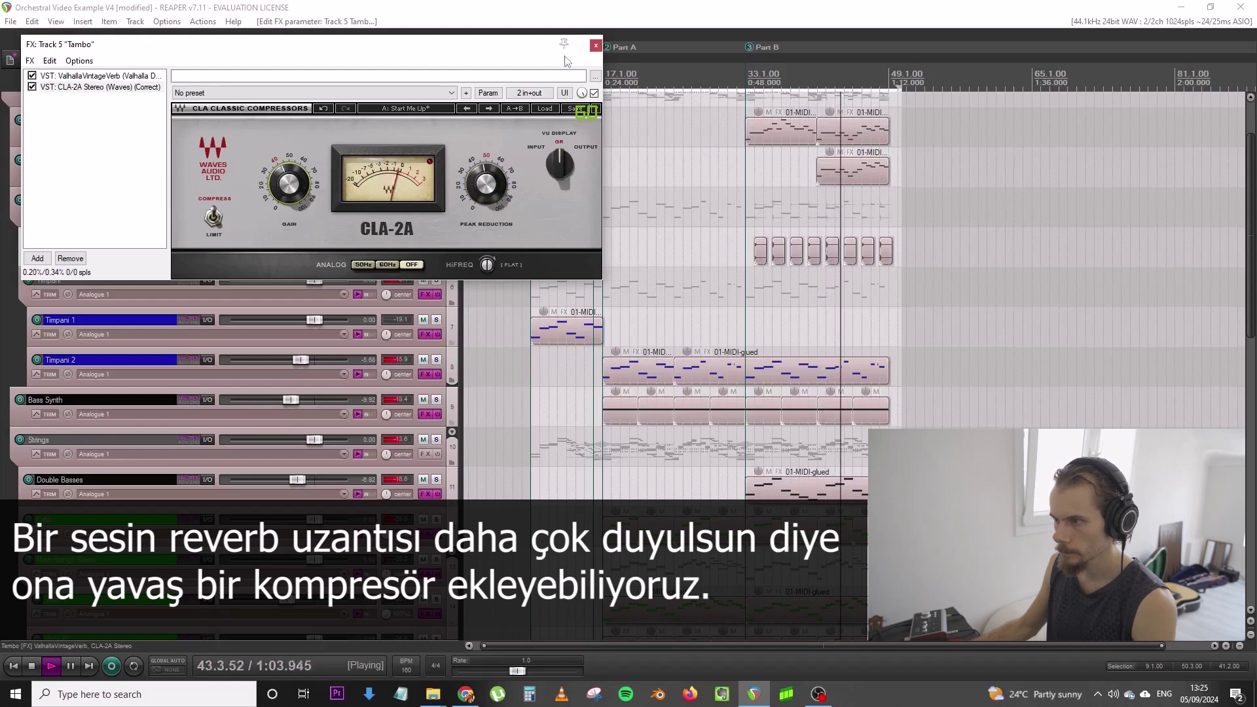
left_click(595, 46)
left_click(6, 23)
left_click(73, 80)
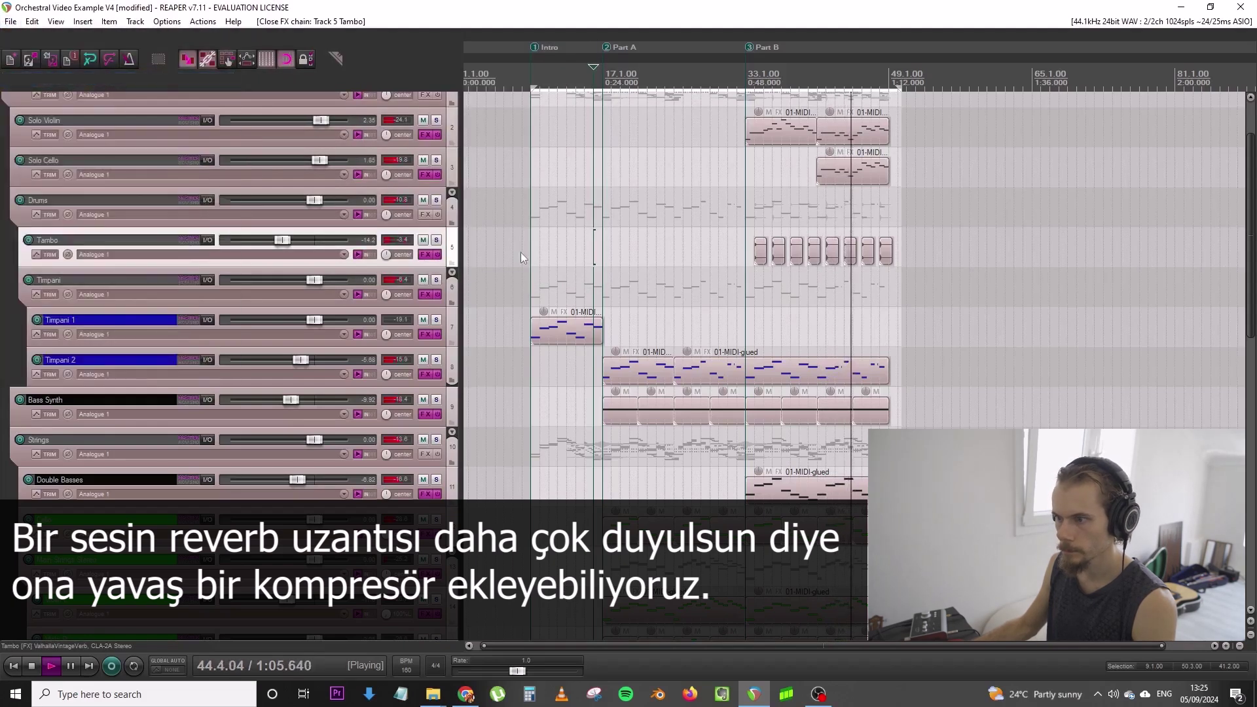
scroll(540, 233, "down", 3)
scroll(535, 231, "down", 4)
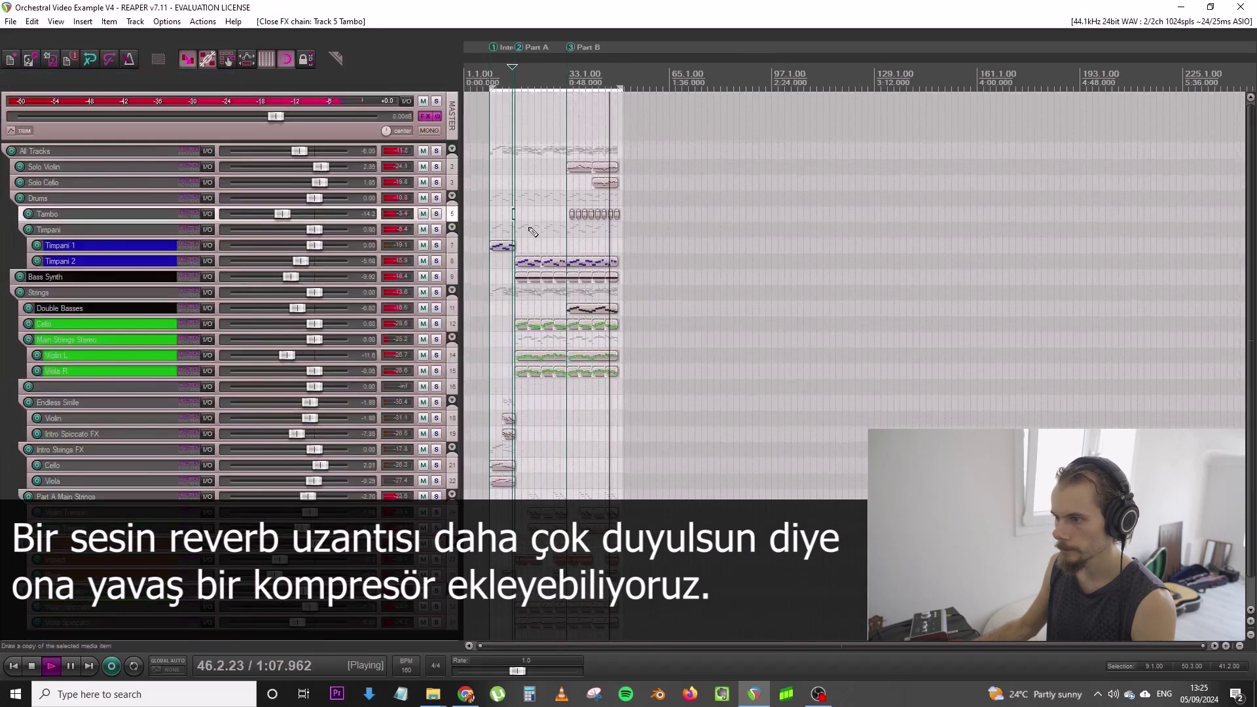
scroll(577, 217, "up", 3)
left_click(10, 21)
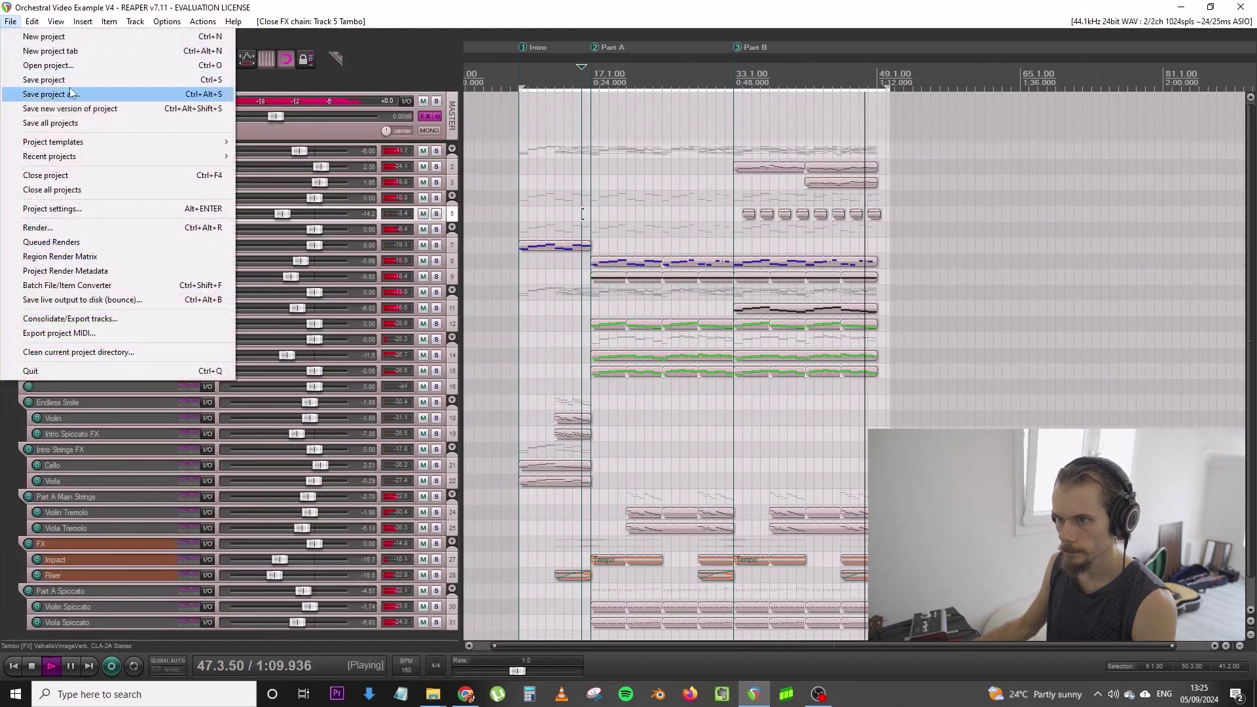
left_click(73, 79)
key("space")
Add a new track and move it directly beneath the All Tracks folder track
left_click(451, 119)
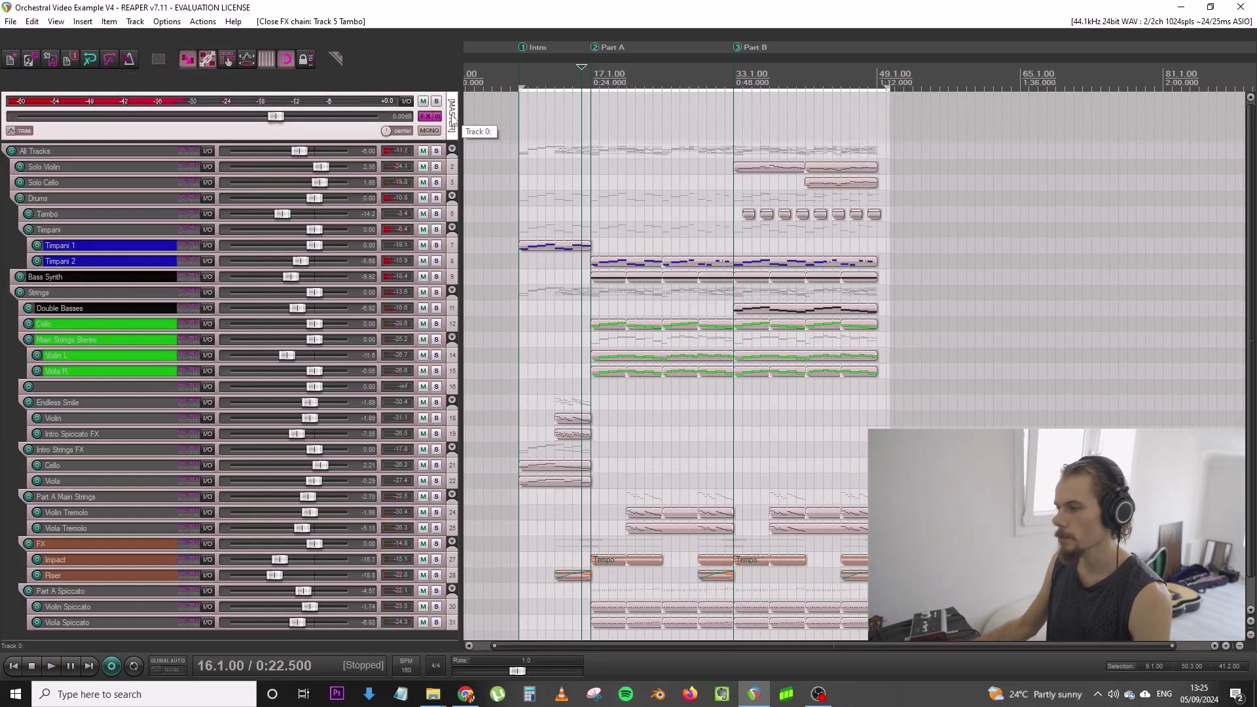
scroll(452, 121, "down", 1)
double_click(406, 607)
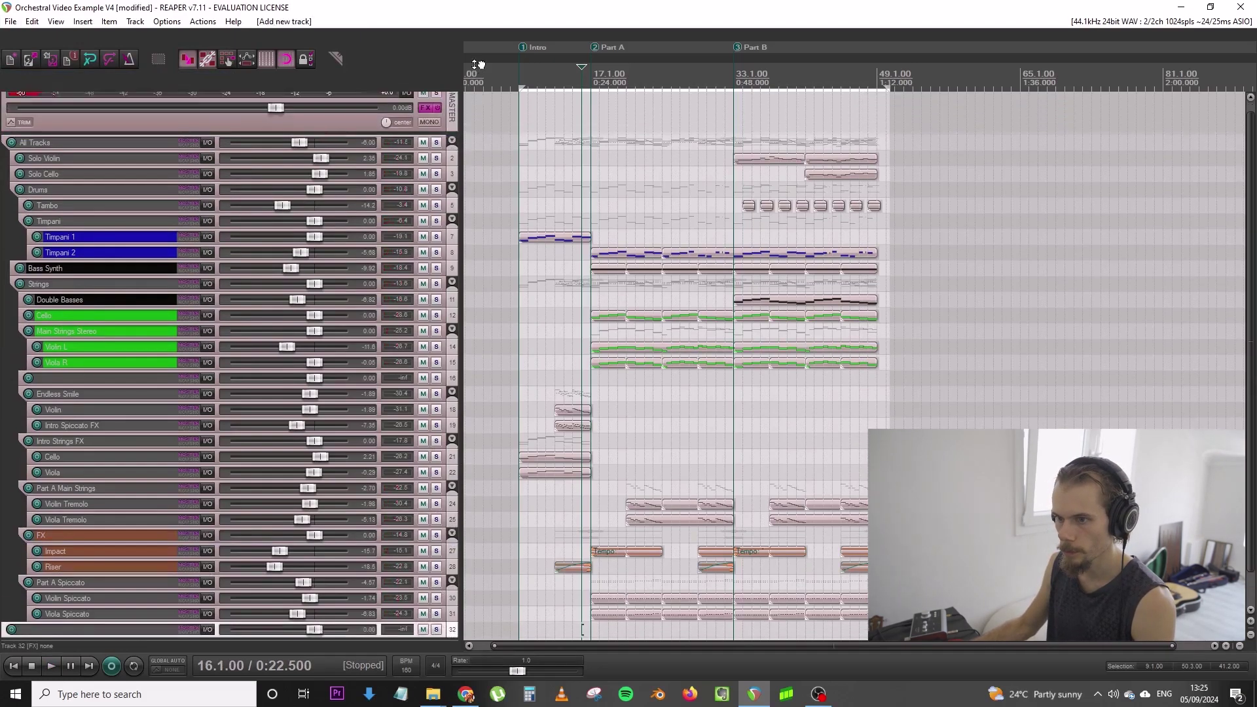
left_click_drag(478, 64, 398, 162)
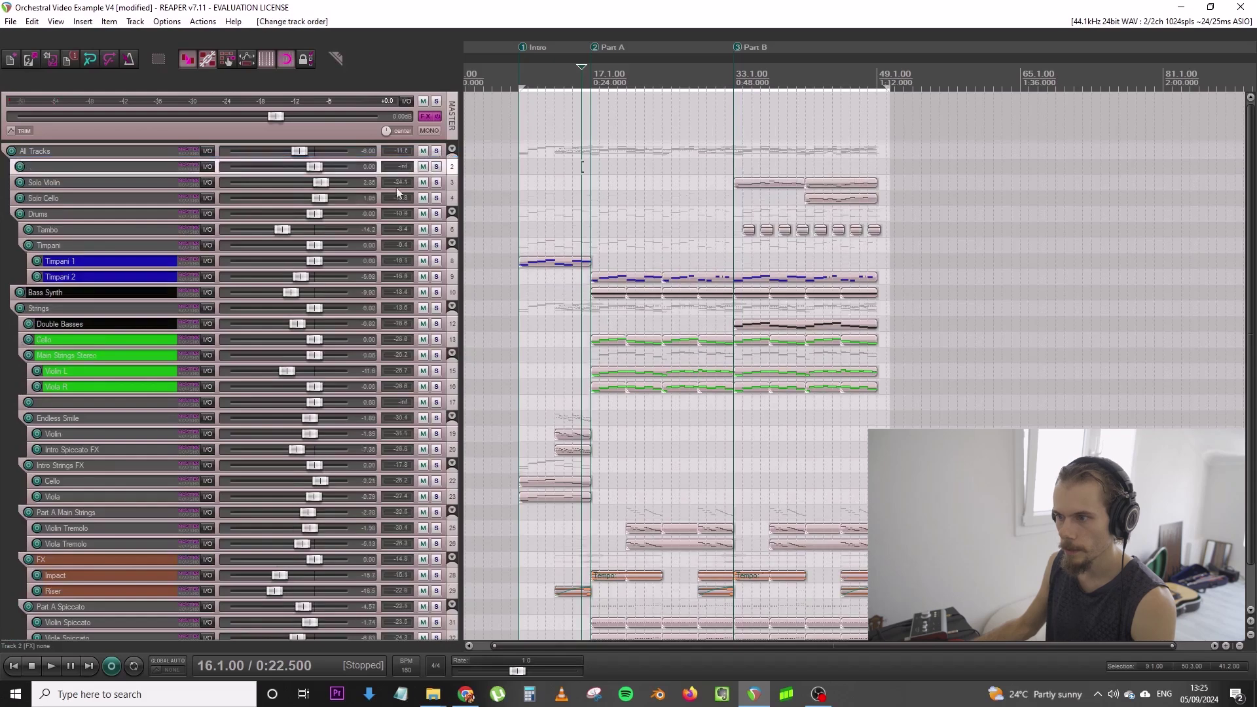
Load the 64-out version of Kontakt on the new track
left_click(430, 204)
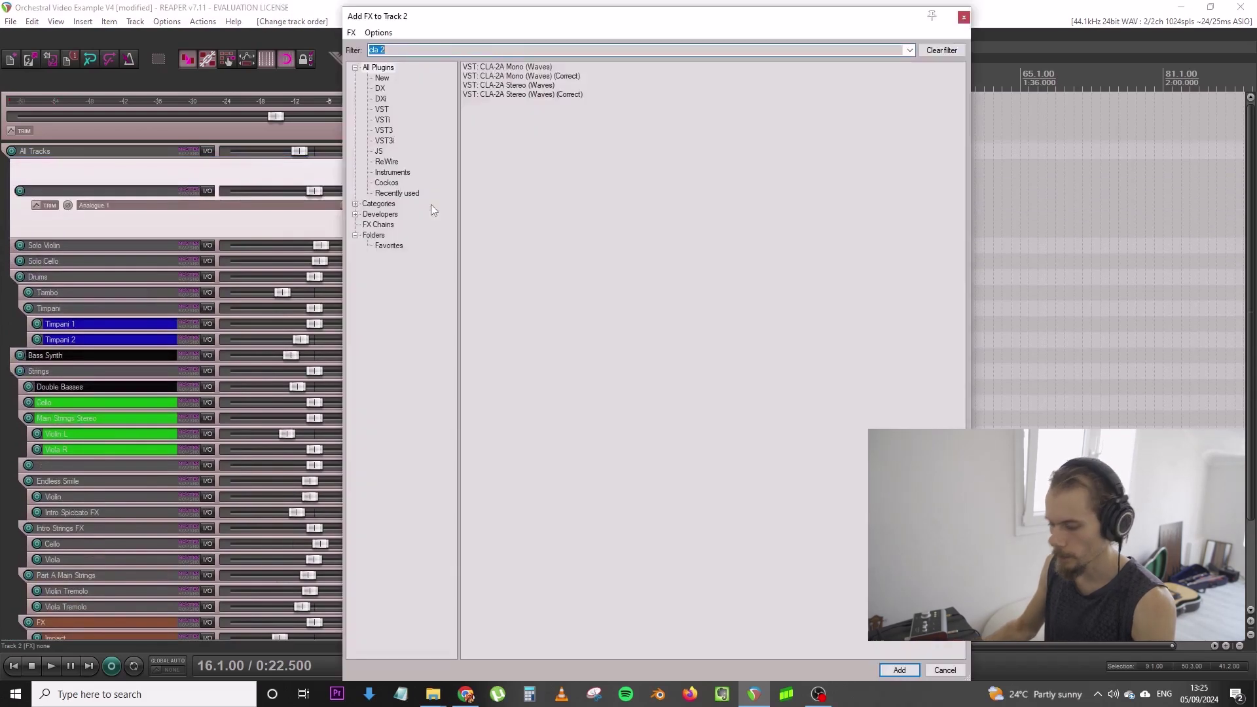
type("kontakt")
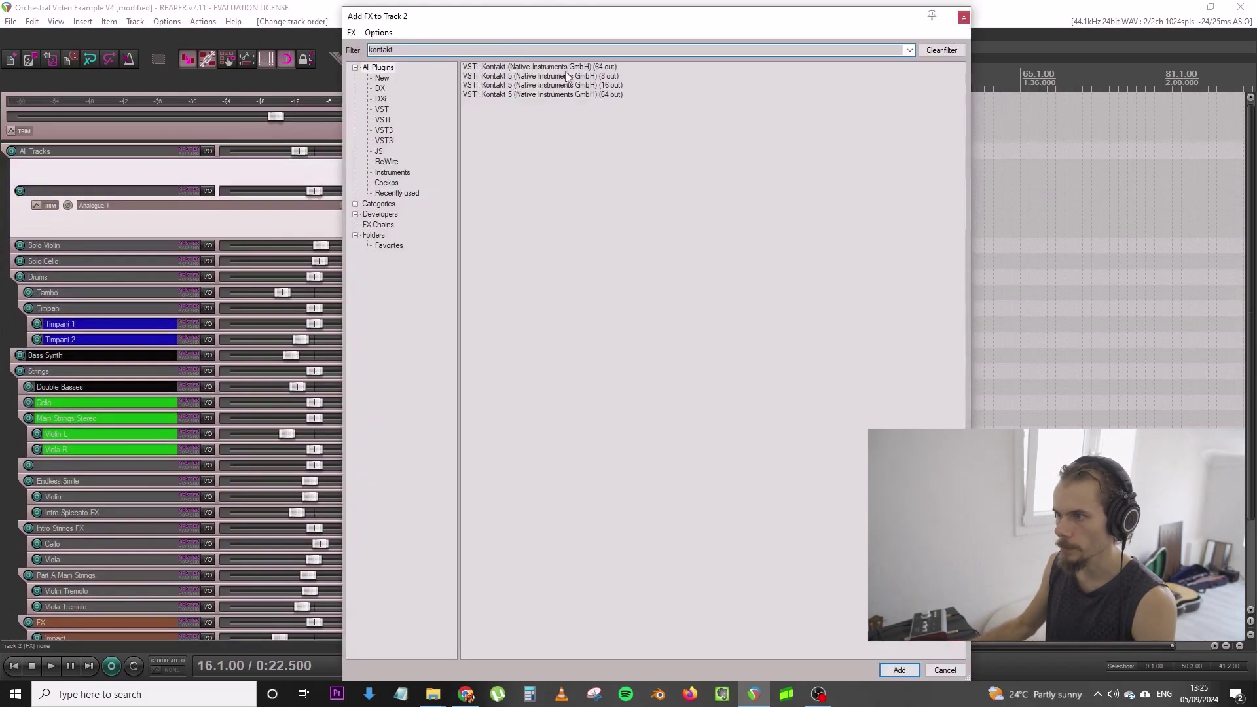
double_click(561, 68)
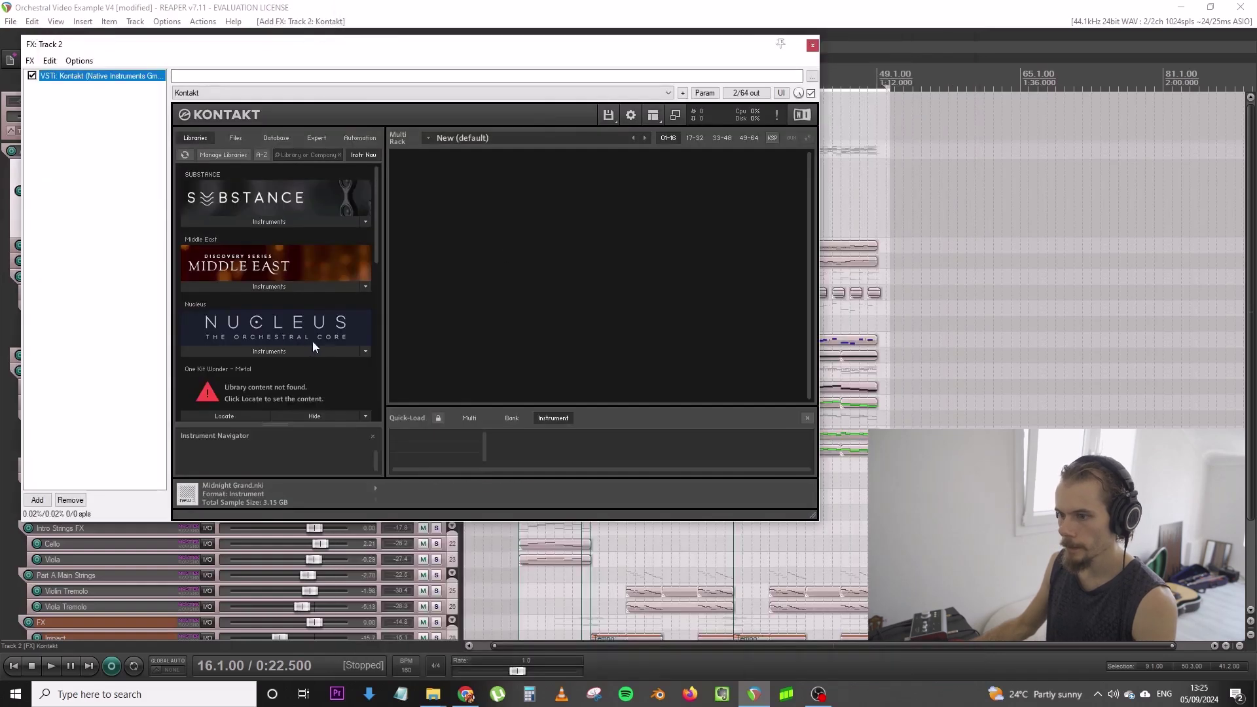
Load the Nucleus - 04 2 Tubas instrument from the Nucleus library's Brass folder in Kontakt
left_click(305, 339)
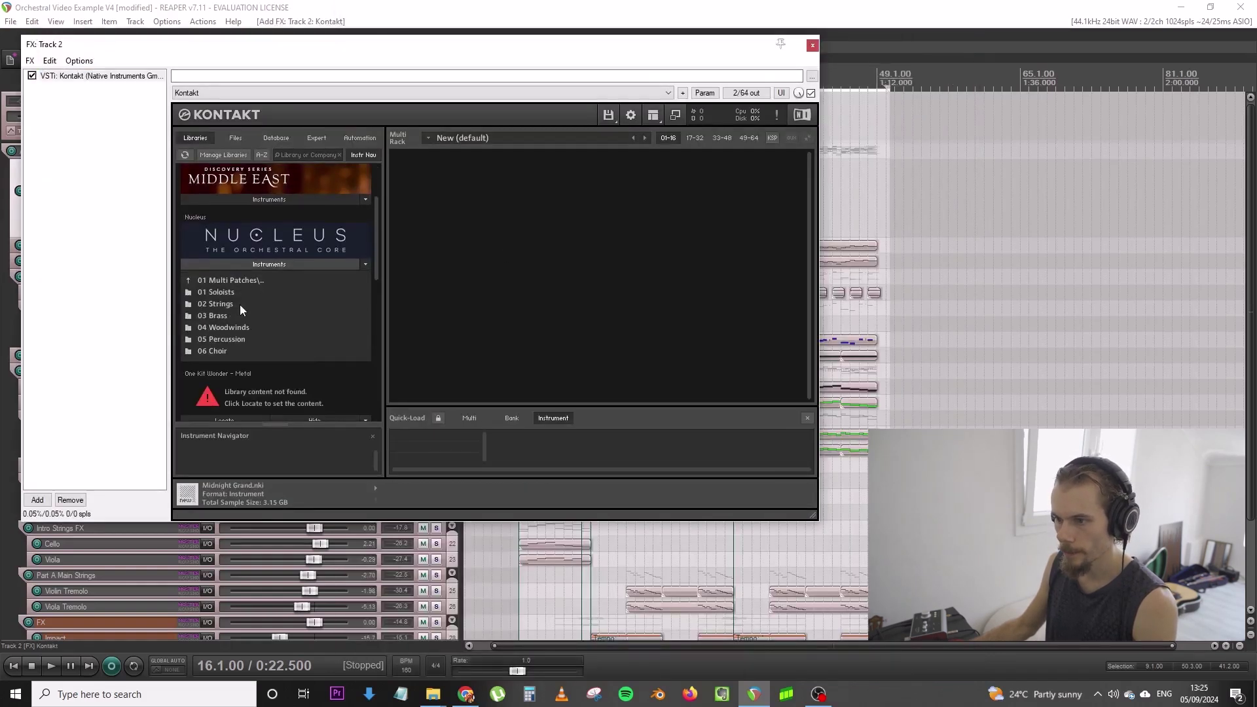
left_click(238, 327)
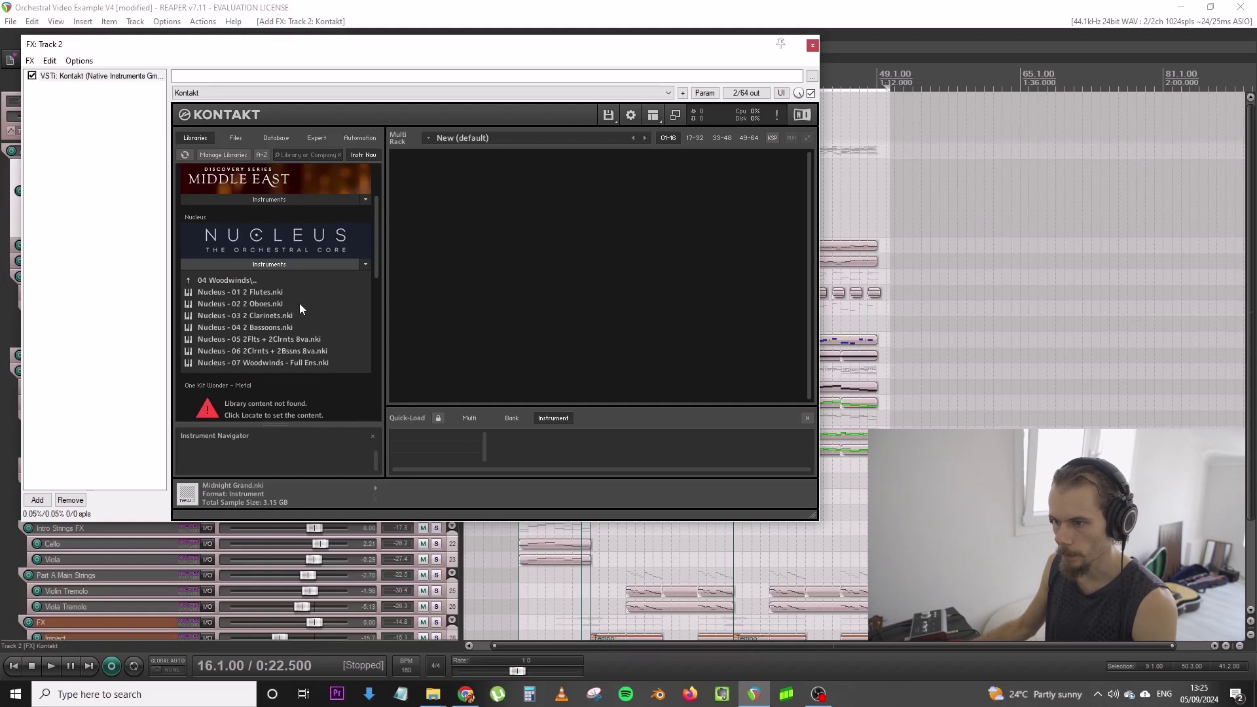
left_click(275, 281)
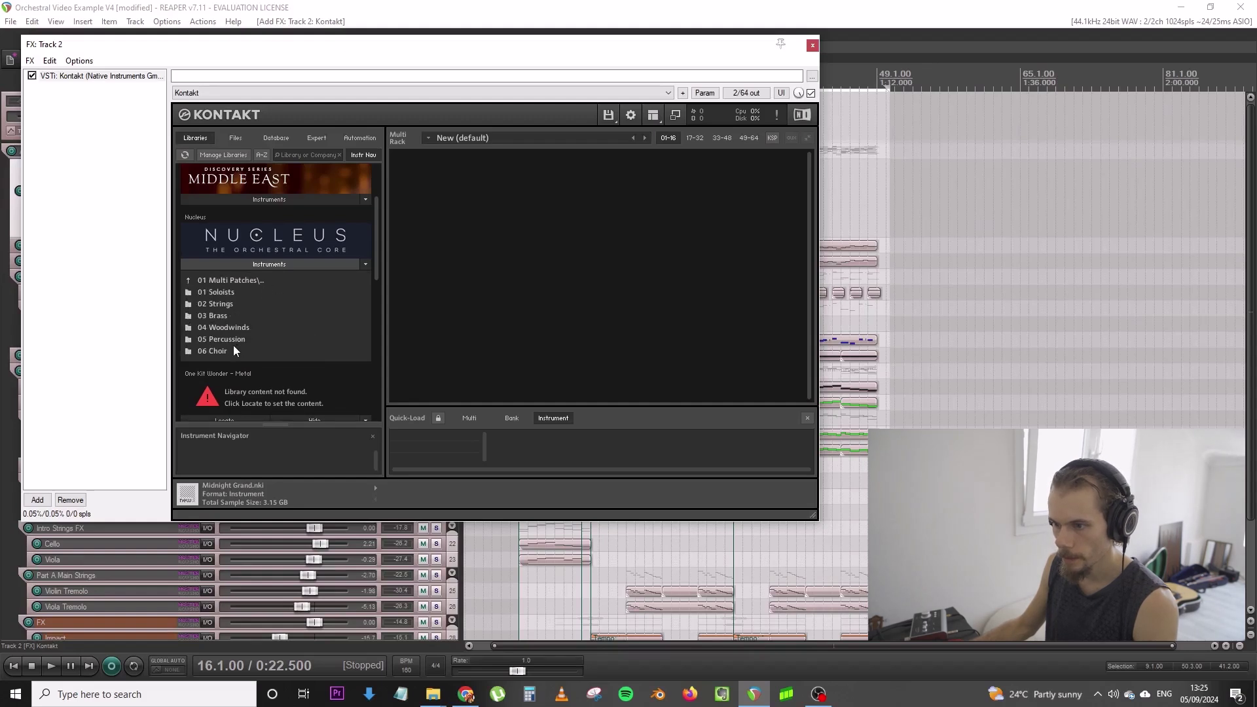
left_click(237, 315)
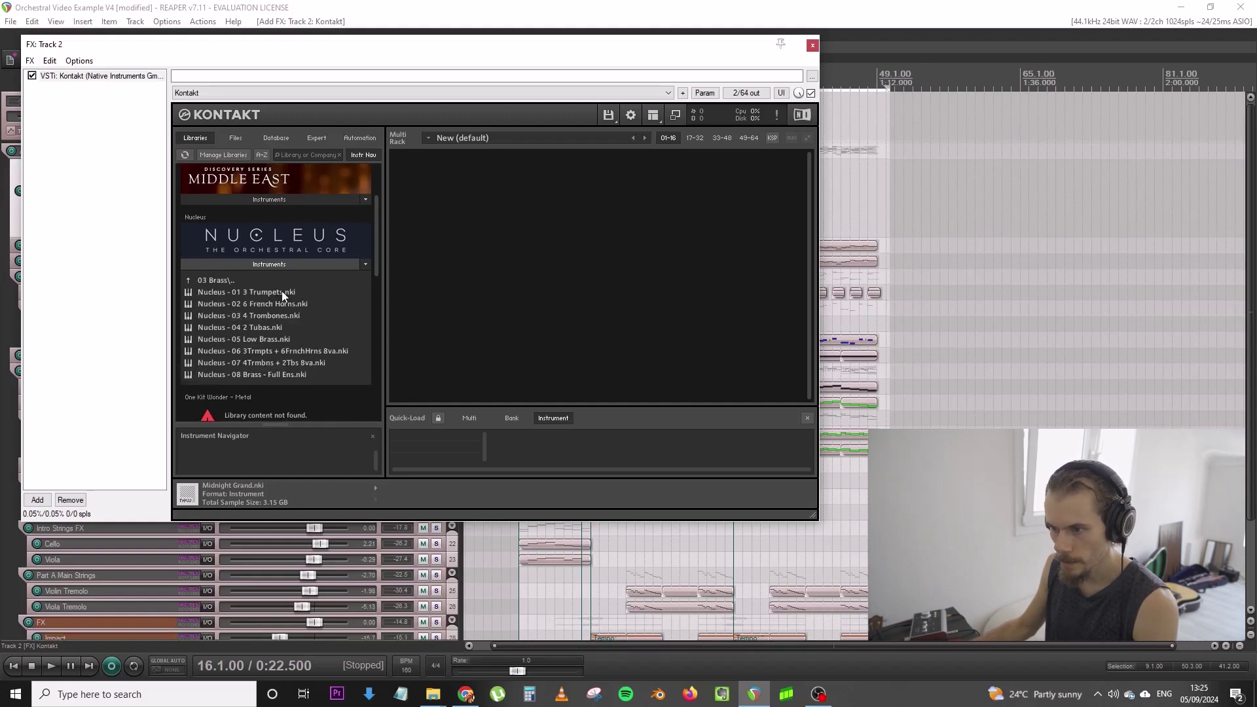
left_click(287, 325)
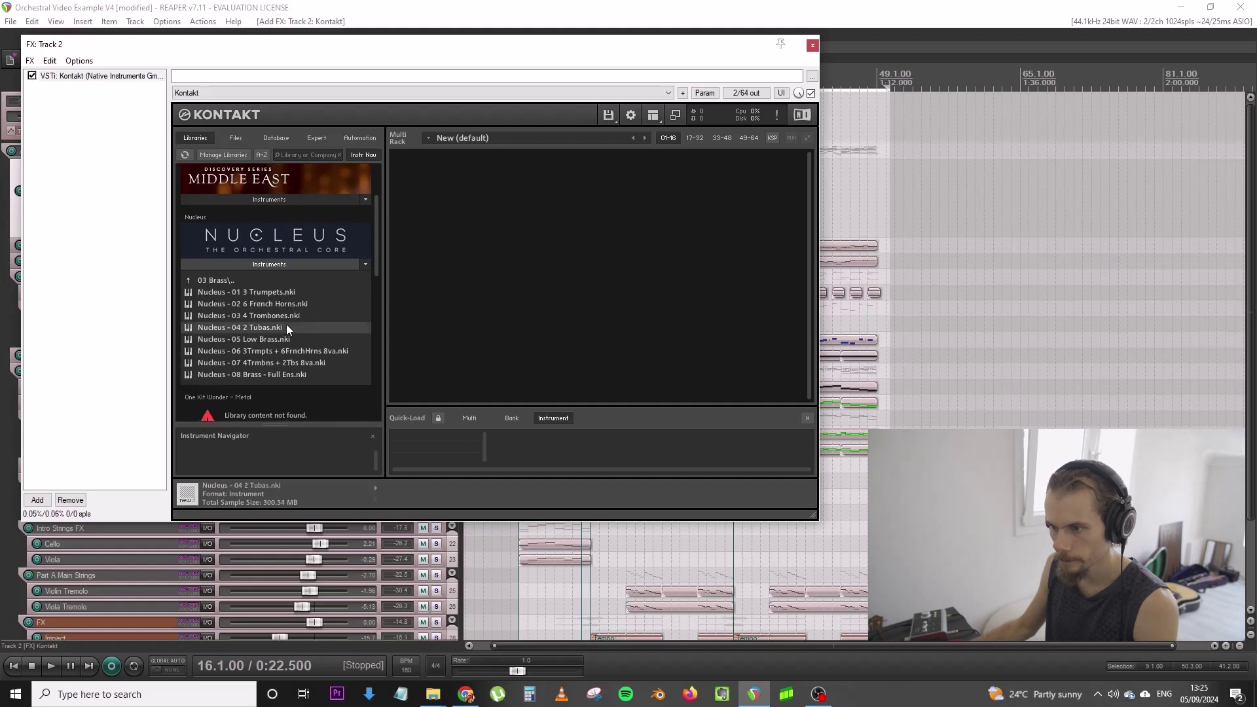
double_click(288, 327)
Set the tuba instrument to the Staccatissimo articulation with Tight enabled, and close the plugin window
scroll(630, 303, "down", 1)
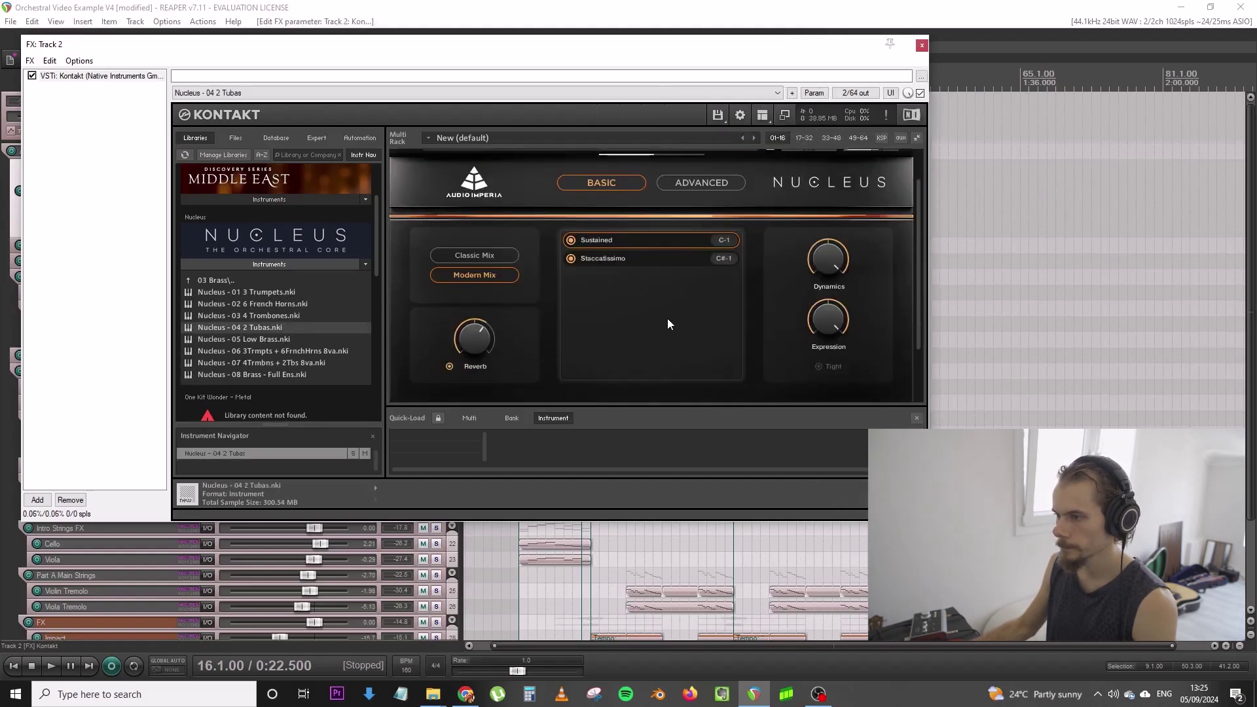
left_click(650, 259)
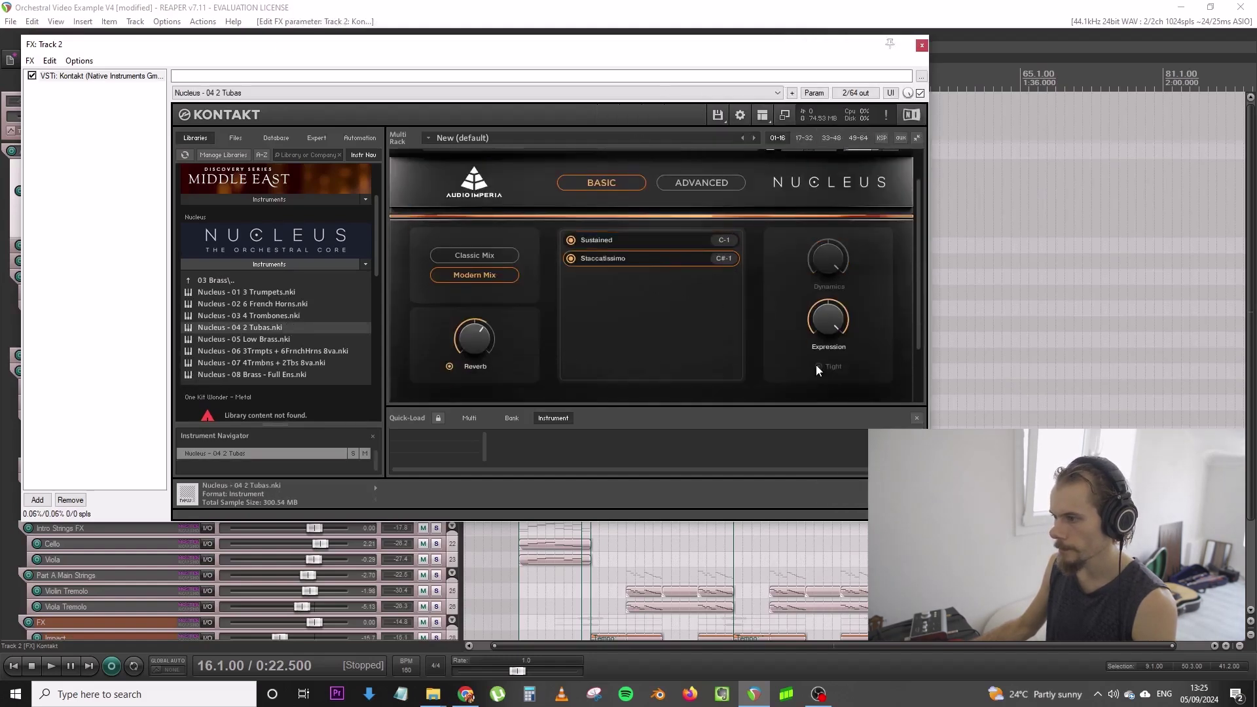
left_click(921, 45)
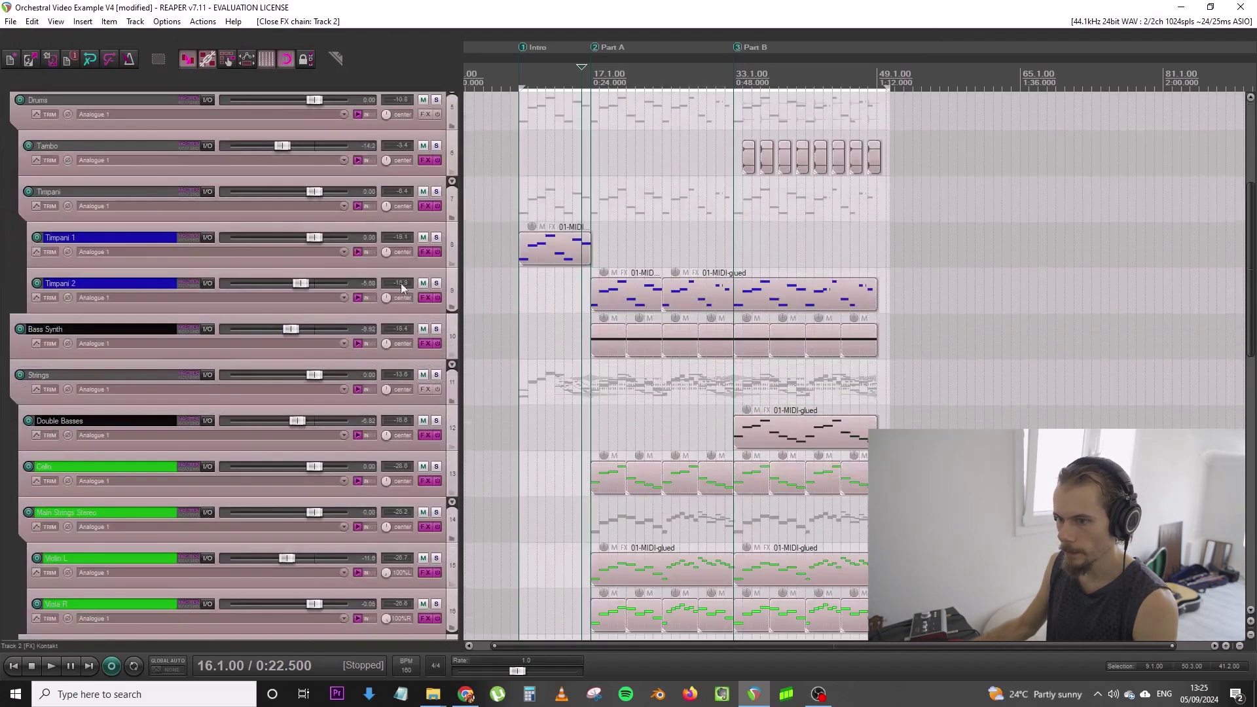
Place the edit cursor at the start of Part B and name the new track Horns Bass
scroll(401, 285, "down", 3)
left_click(732, 278)
scroll(437, 271, "down", 2)
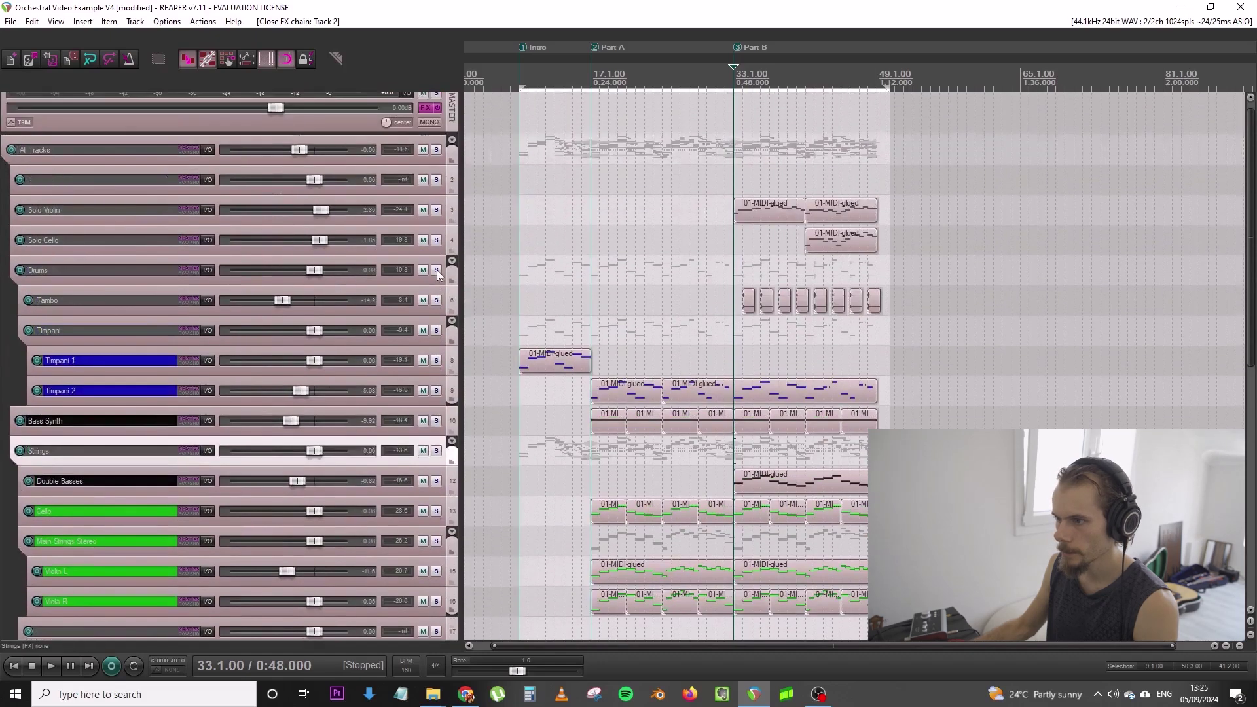
left_click(450, 184)
left_click_drag(434, 193, 434, 234)
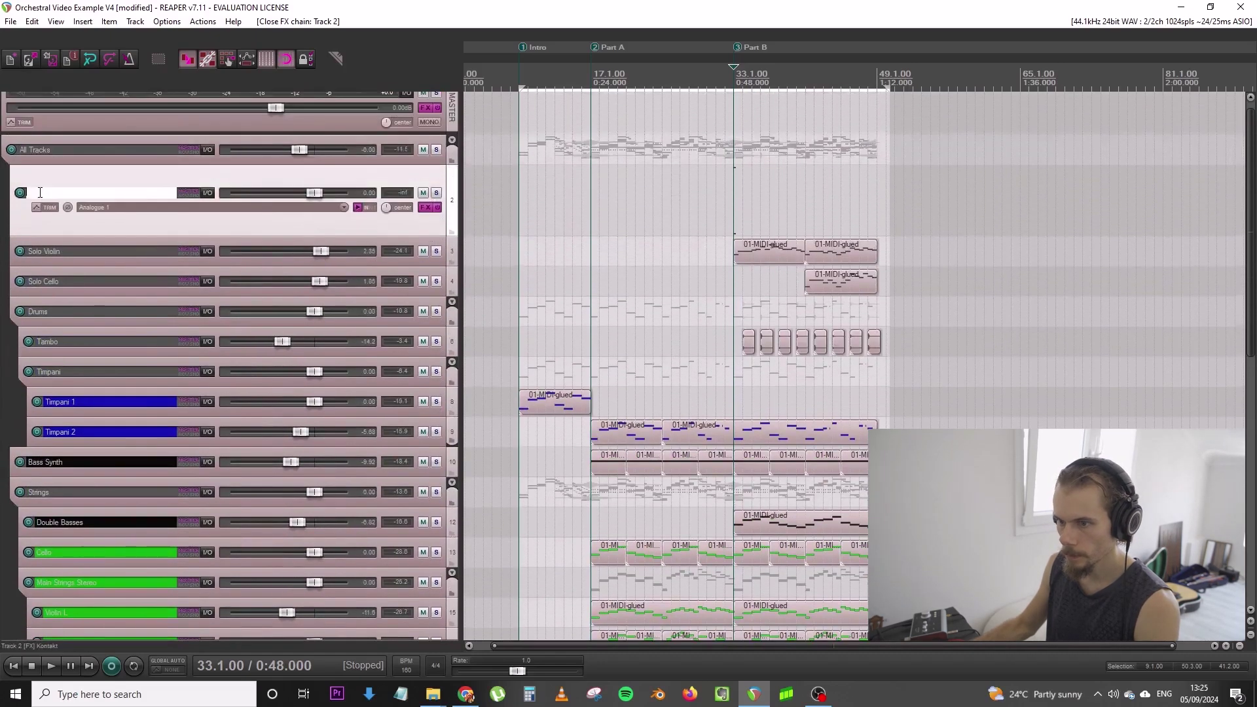
key("Return")
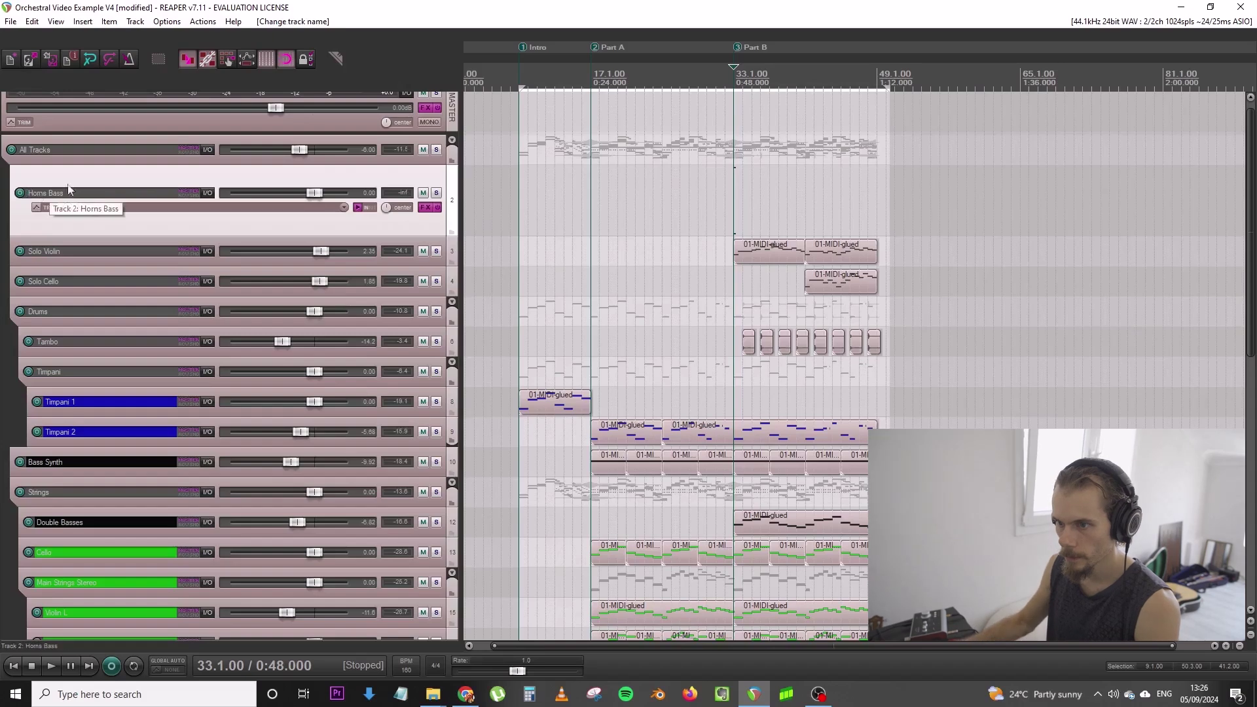
Move Horns Bass below Double Basses in the Strings folder and copy the Double Basses' Part B MIDI item onto it
left_click_drag(453, 195, 489, 533)
scroll(498, 517, "up", 3)
left_click(814, 365)
left_click_drag(813, 368, 814, 419)
scroll(769, 421, "up", 3)
left_click(629, 387)
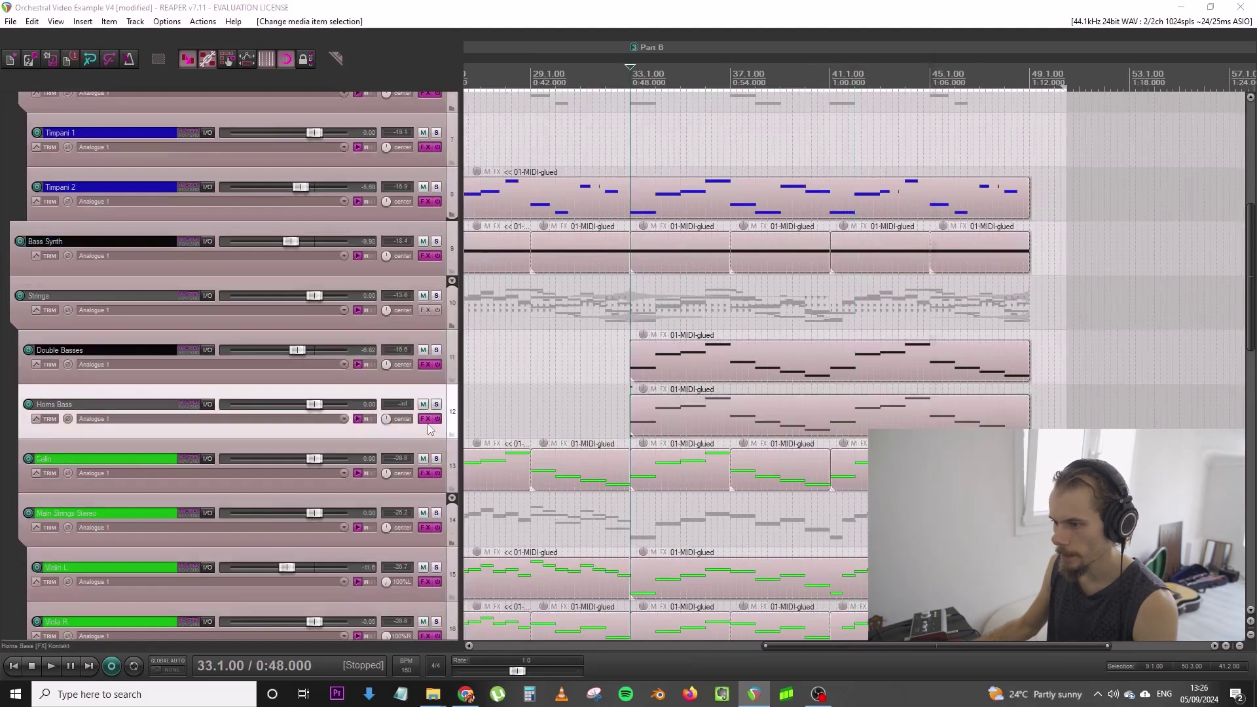
Audition the Horns Bass tubas in solo from the start of Part B and lower the track's volume to -4.47 dB
left_click(426, 419)
scroll(779, 350, "down", 1)
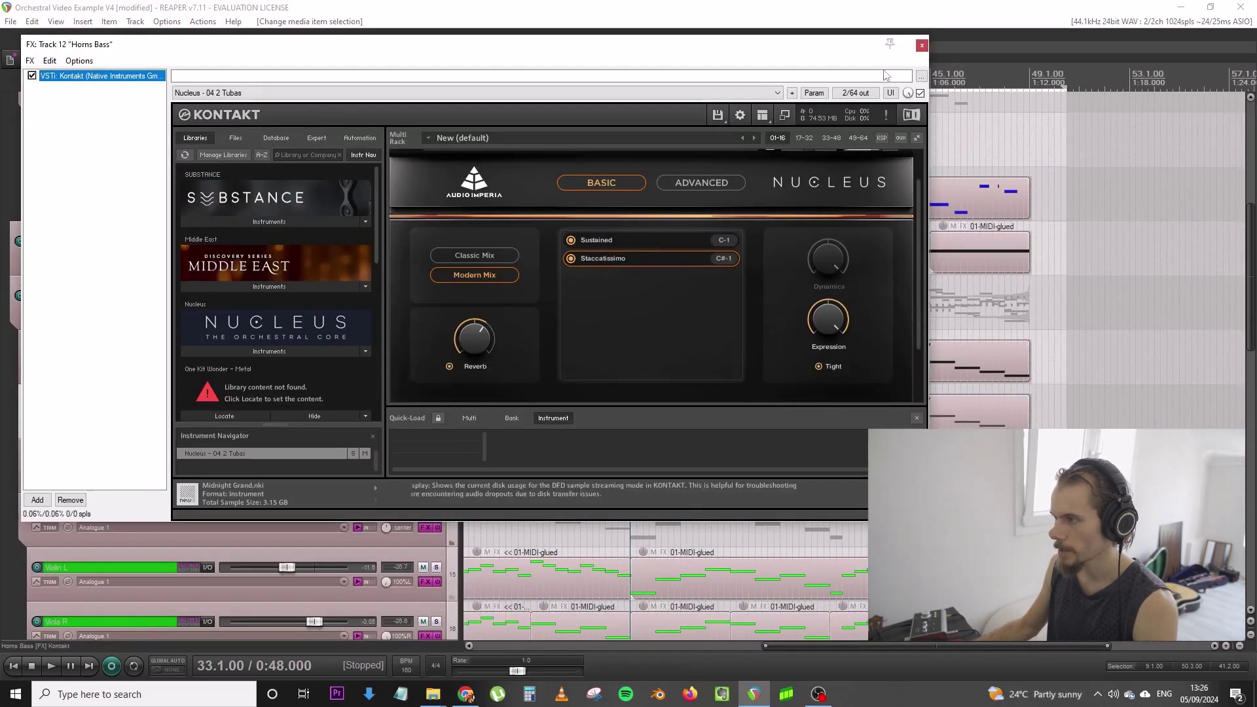
left_click(921, 45)
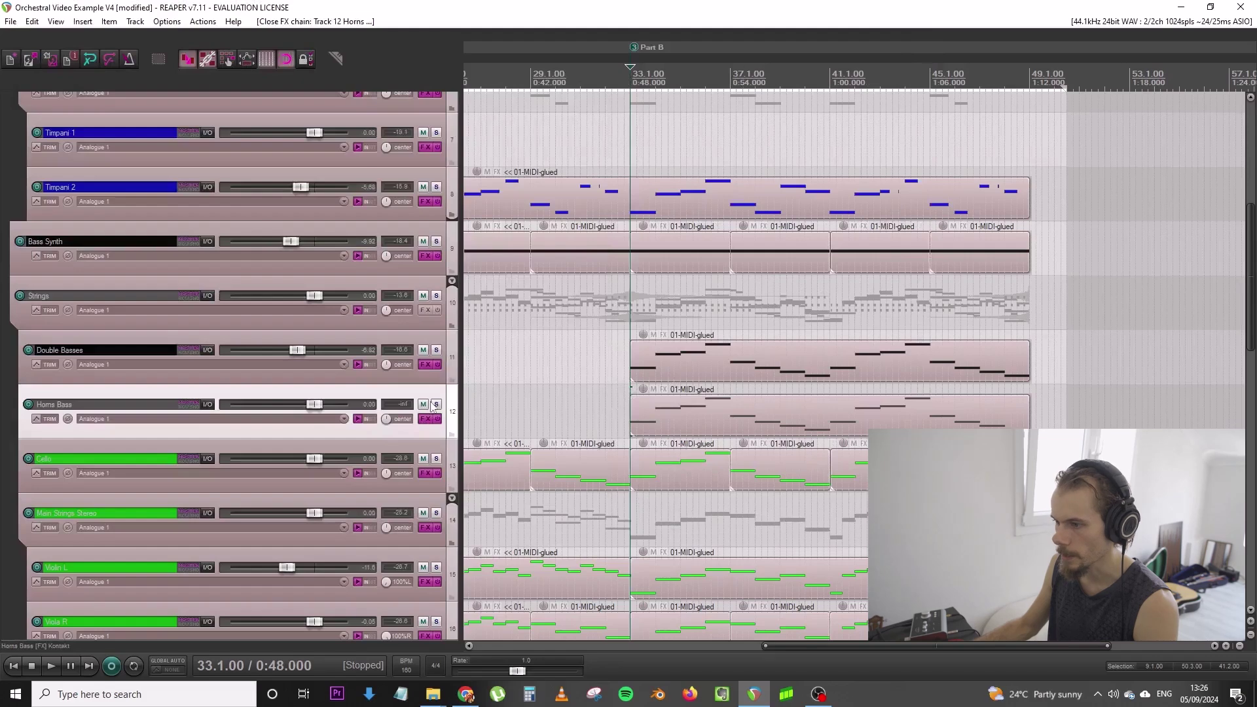
left_click(436, 404)
key("space")
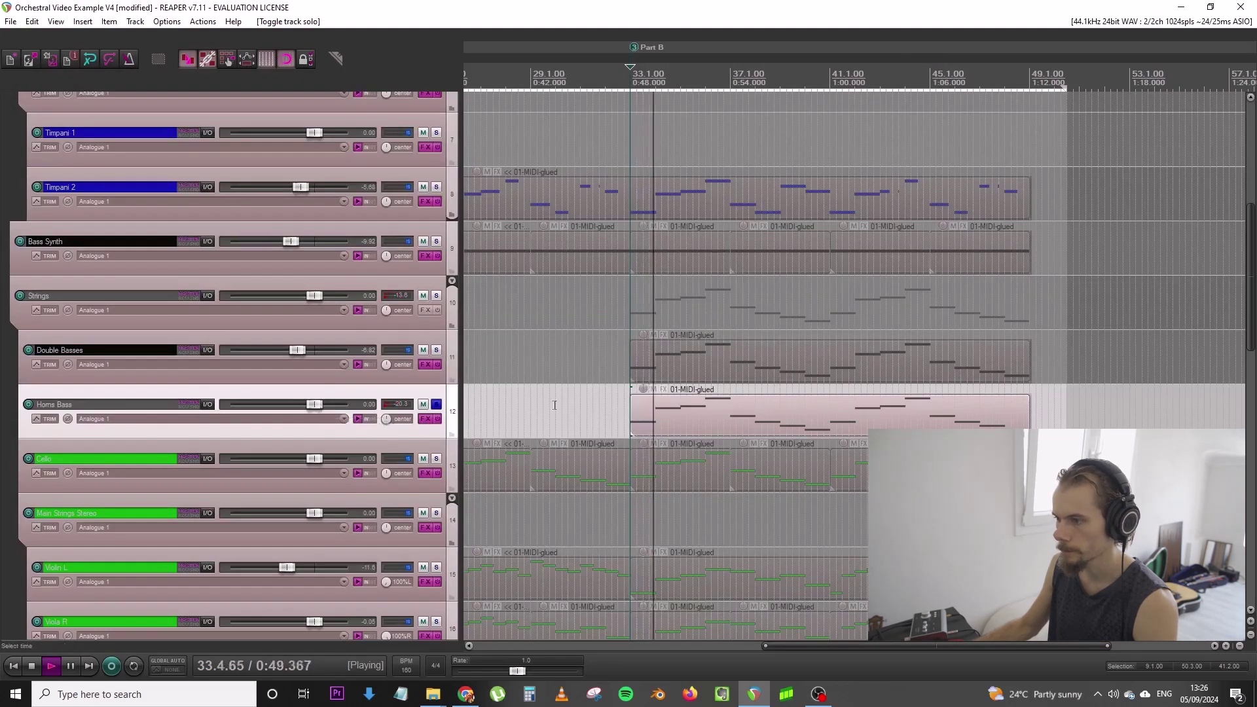
left_click(436, 404)
left_click_drag(314, 404, 301, 406)
key("space")
Split the Horns Bass MIDI item midway through Part B and delete its first half
left_click(837, 410)
left_click(828, 414)
key("s")
left_click(805, 420)
key("Delete")
Return to the start of the Intro, open the Master track's effects chain and play back briefly
scroll(623, 364, "down", 4)
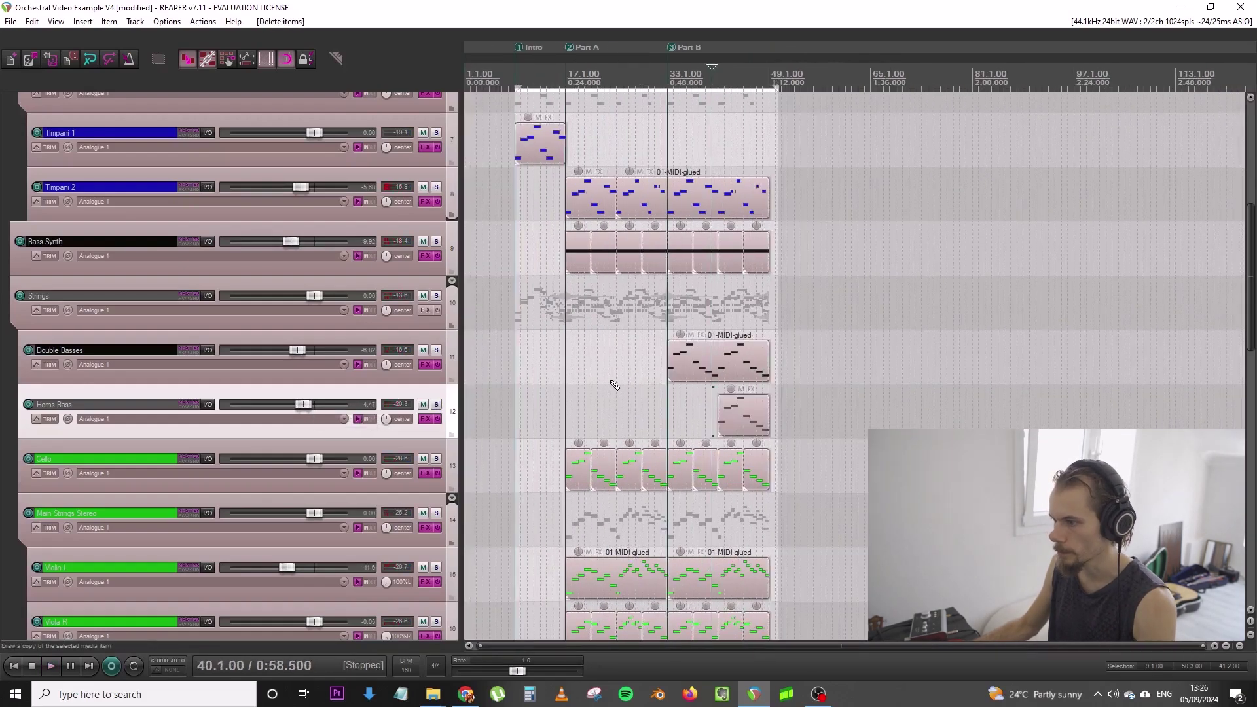
scroll(613, 379, "down", 3)
scroll(586, 304, "up", 2)
left_click(536, 207)
scroll(408, 126, "up", 1)
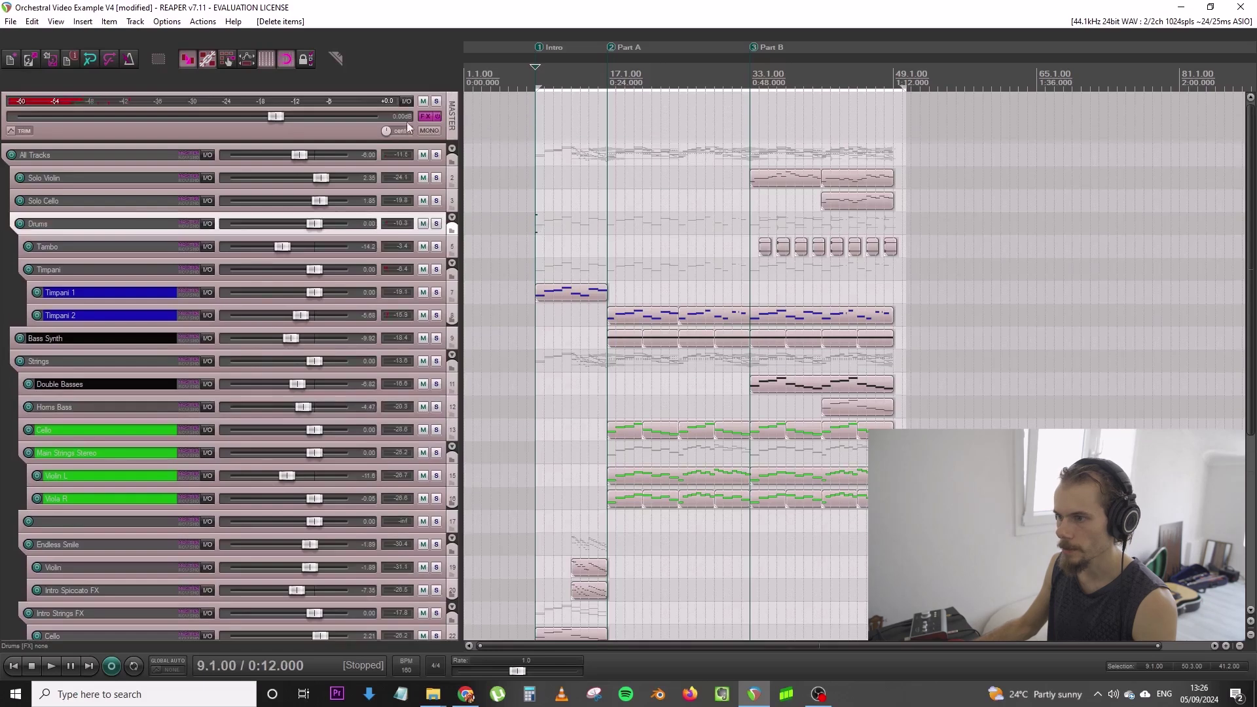
left_click(424, 117)
key("space")
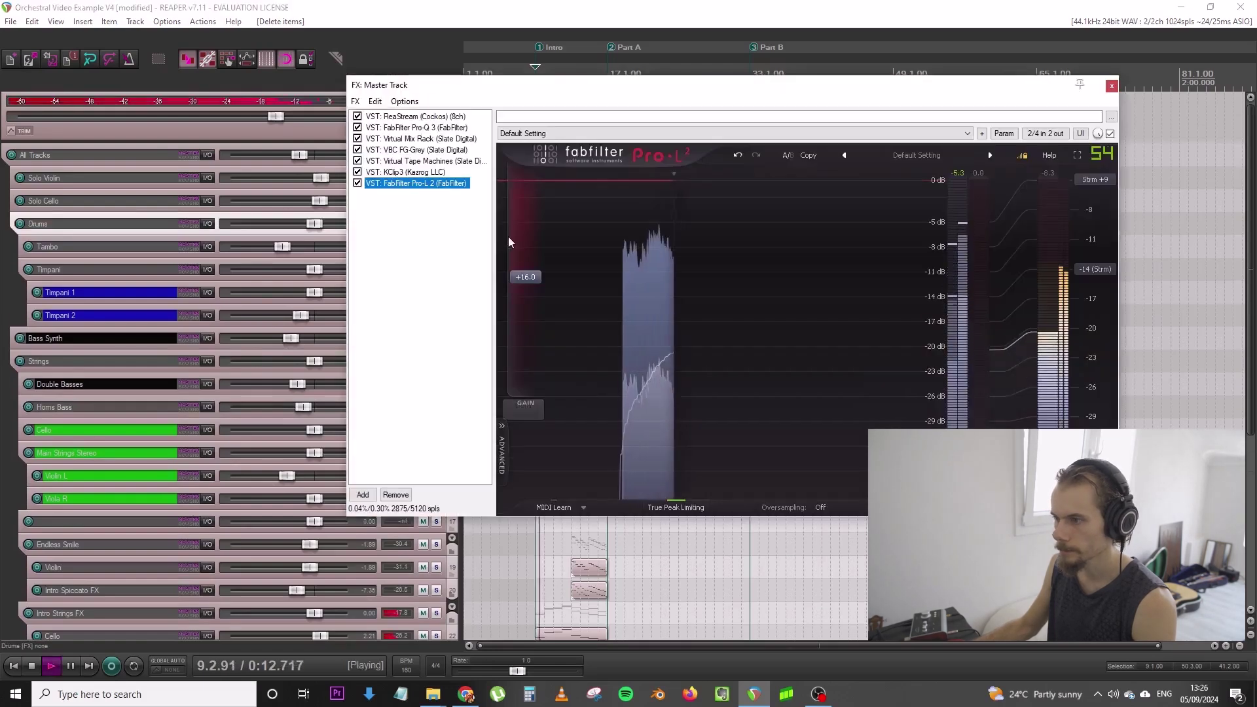
key("space")
Add iZotope Tonal Balance Control 2 at the end of the Master track's effects chain
double_click(439, 238)
type("tonal balance")
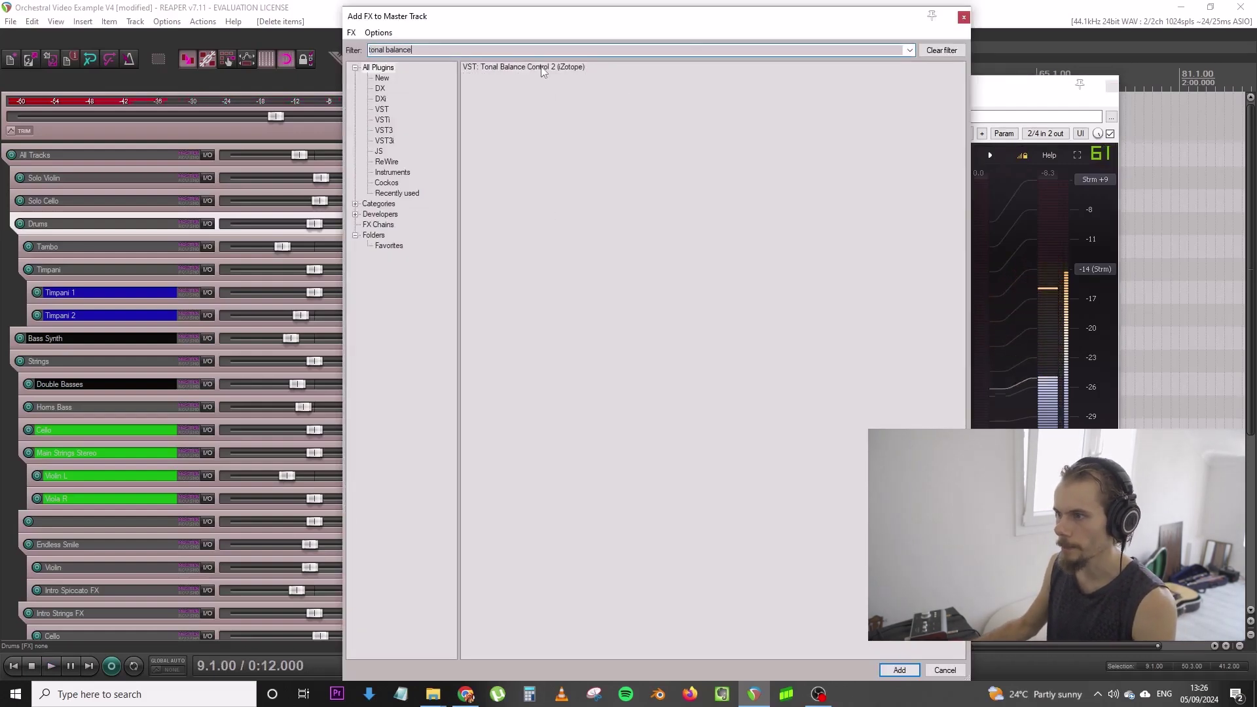
key("Return")
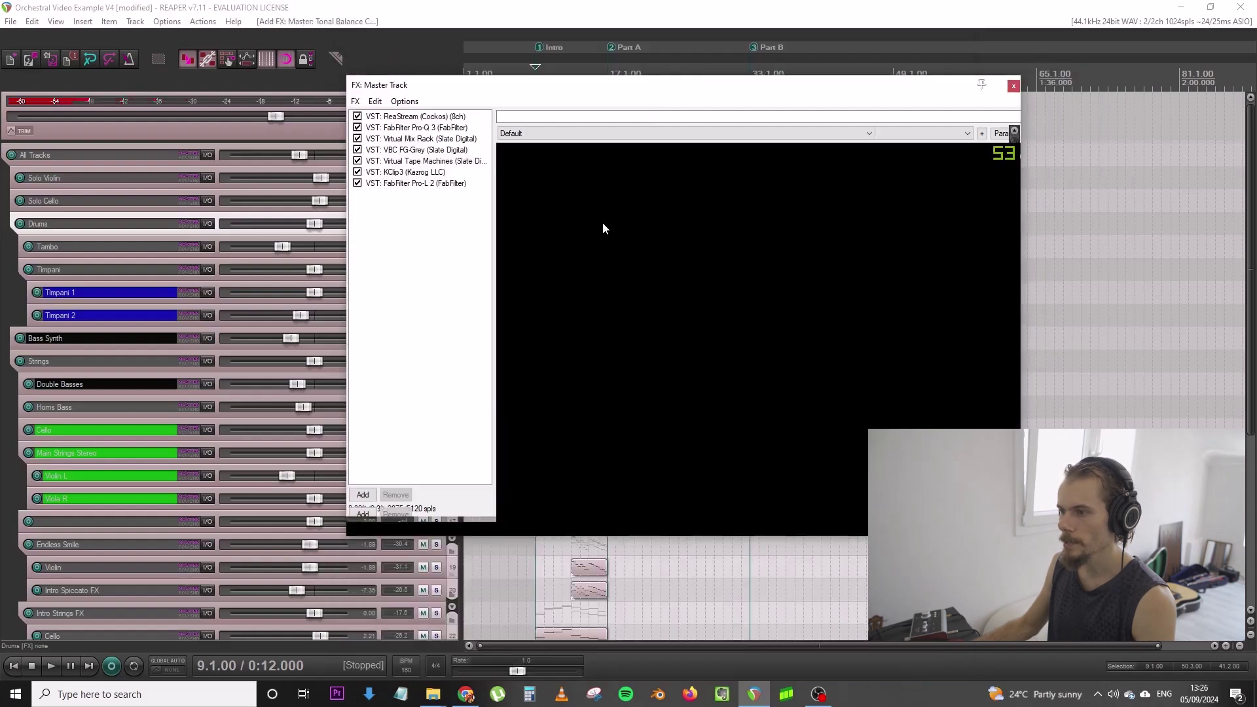
Set the Tonal Balance Control target curve to Orchestral
left_click(827, 159)
scroll(825, 246, "down", 3)
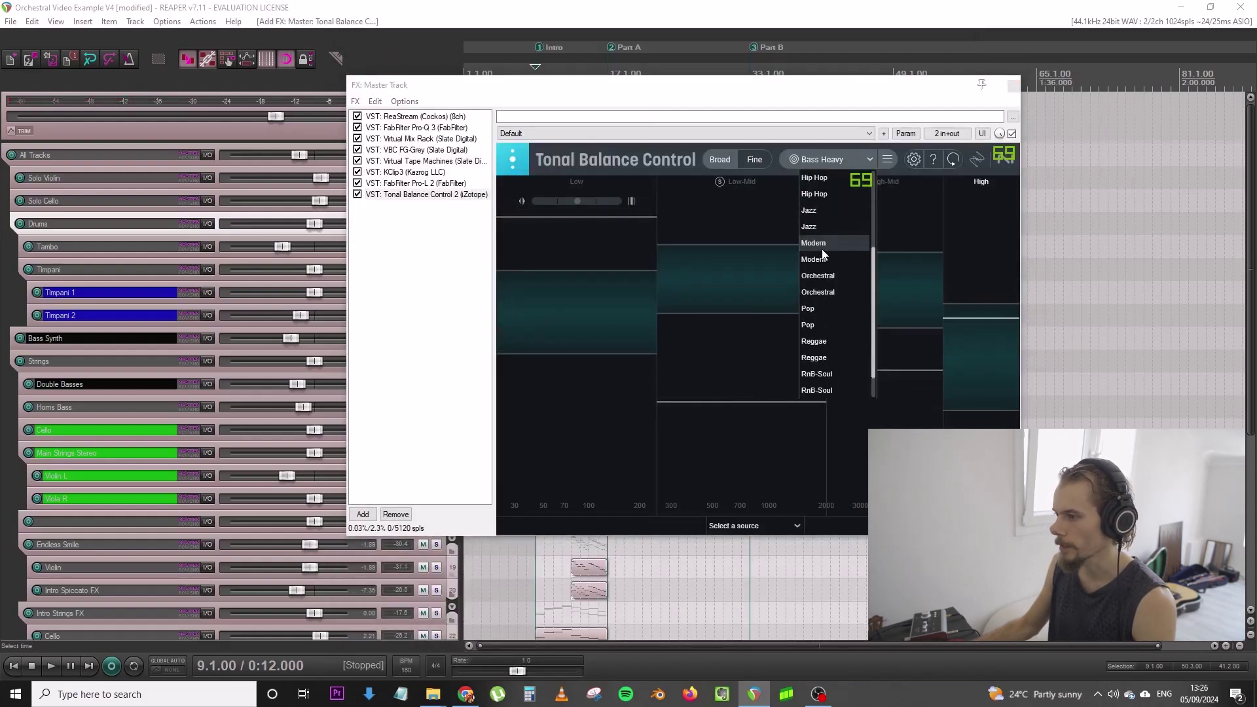
left_click(830, 251)
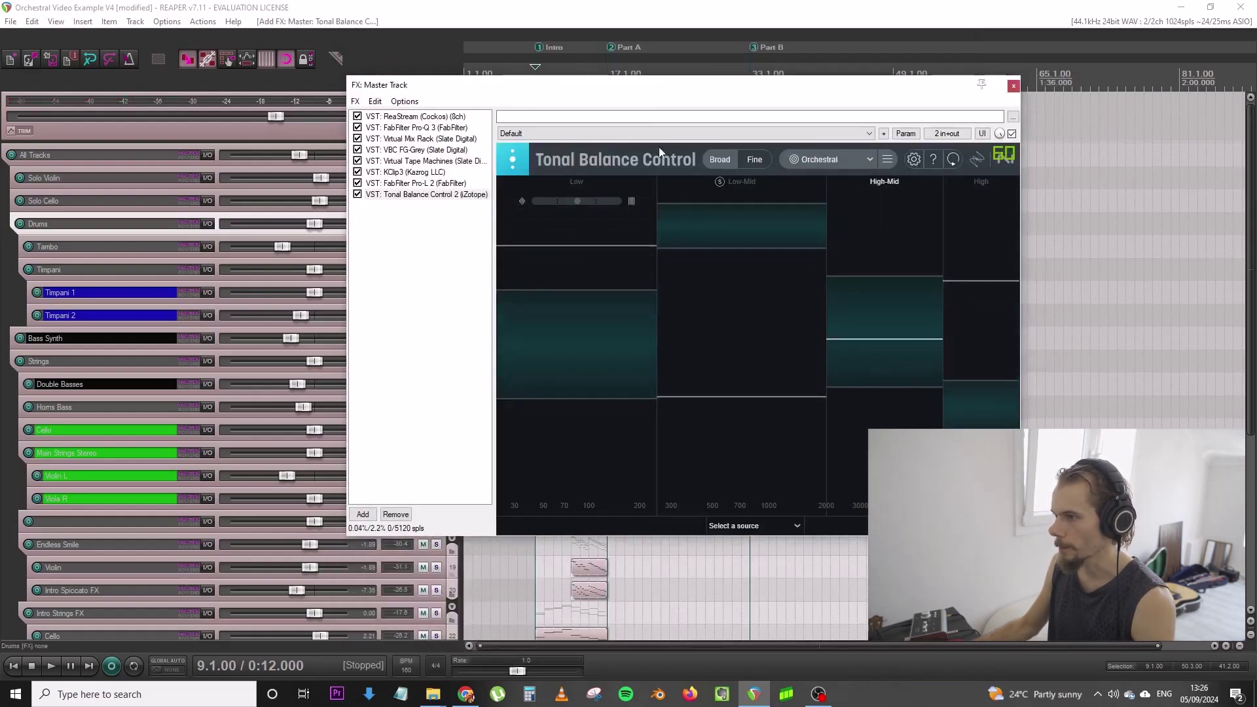
left_click(830, 160)
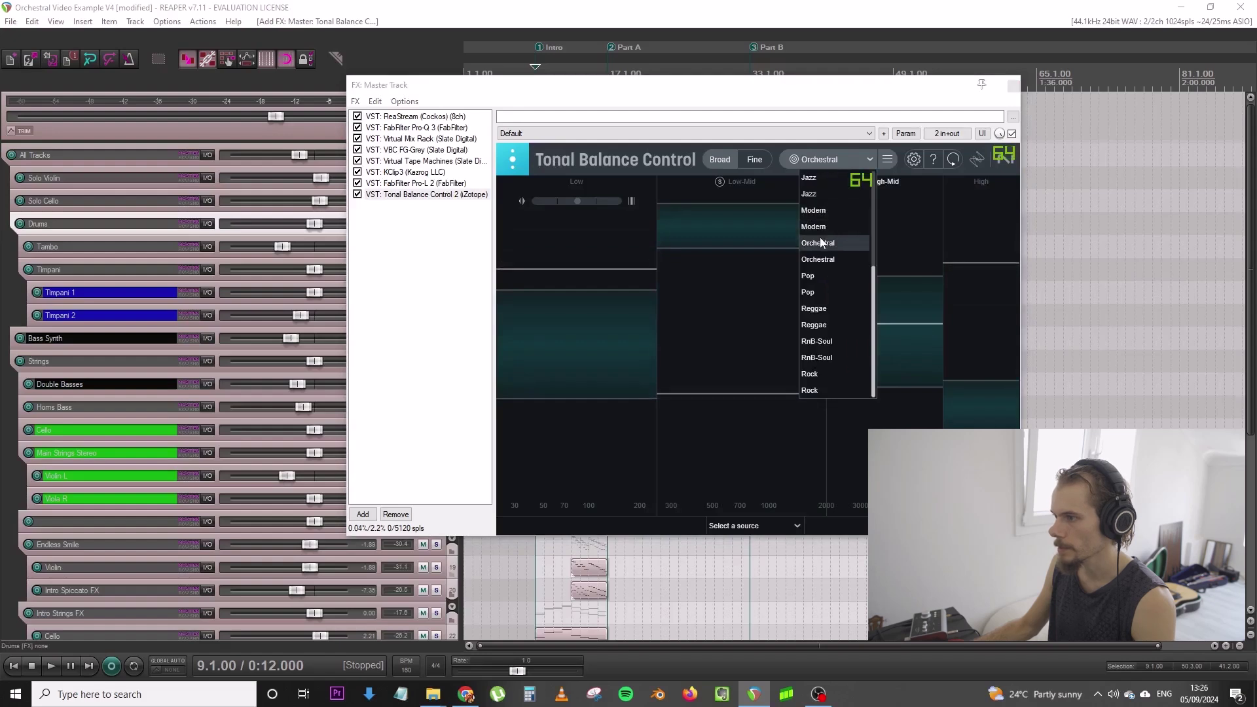
left_click(608, 330)
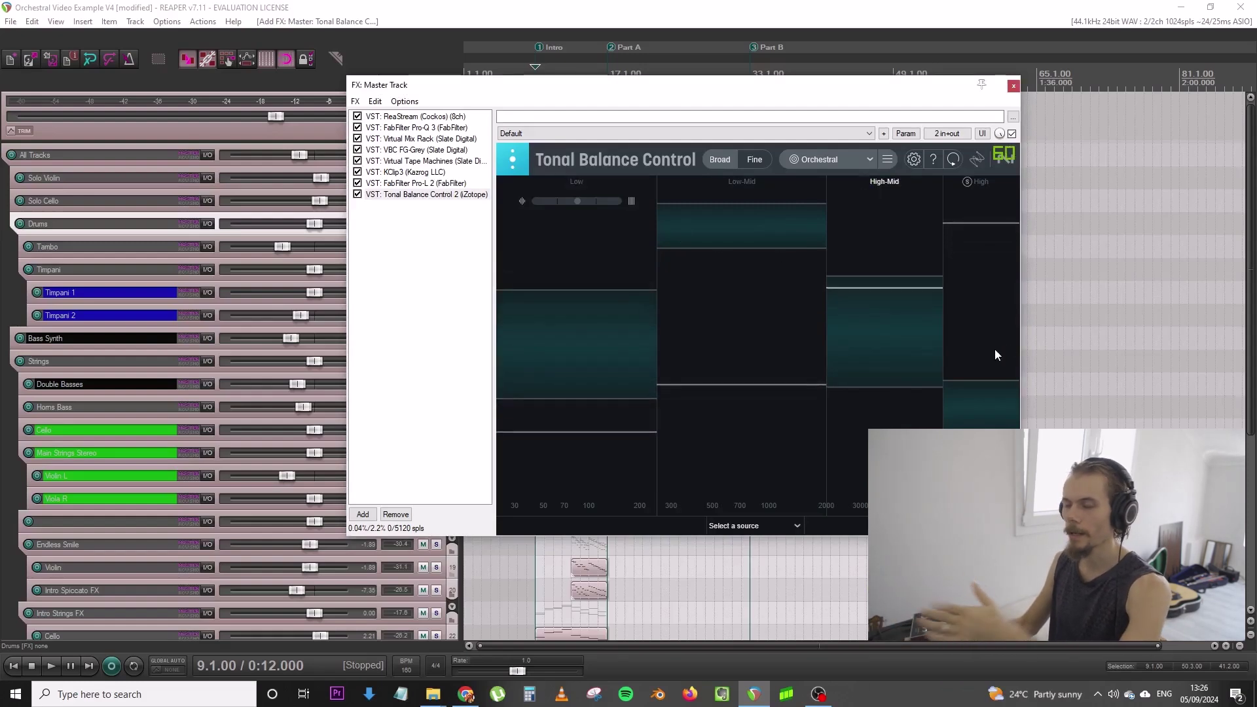
Play the Intro into Part A and compare the master's frequency bands with the Orchestral target
left_click_drag(674, 98, 608, 156)
key("space")
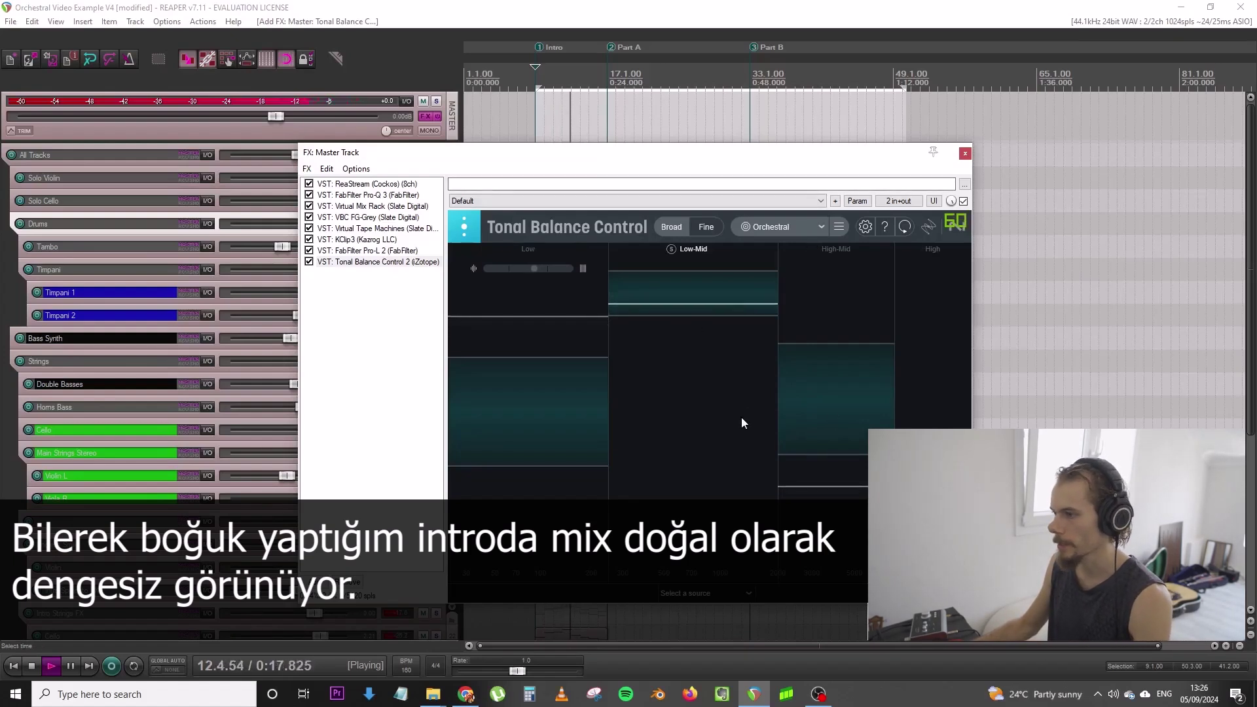
left_click_drag(593, 146, 708, 127)
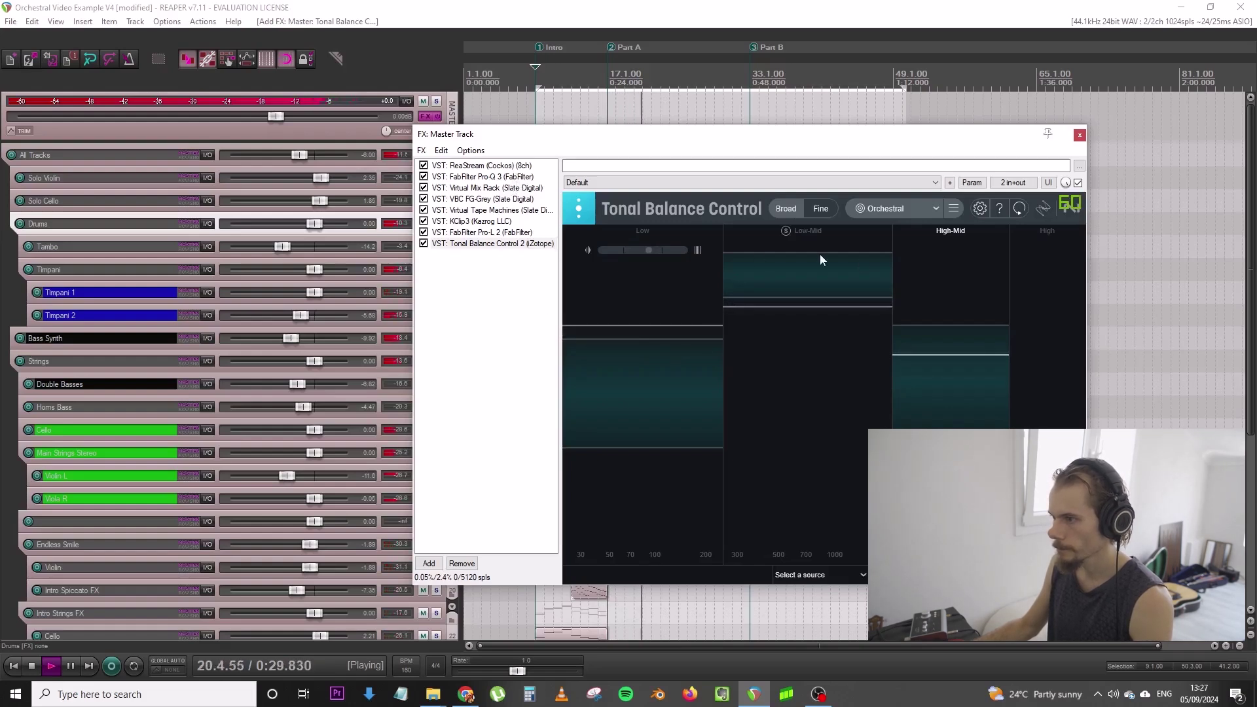
Add a low-mid bell boost of about 3 dB in the master's Pro-Q 3 and check it in Tonal Balance Control
left_click(518, 178)
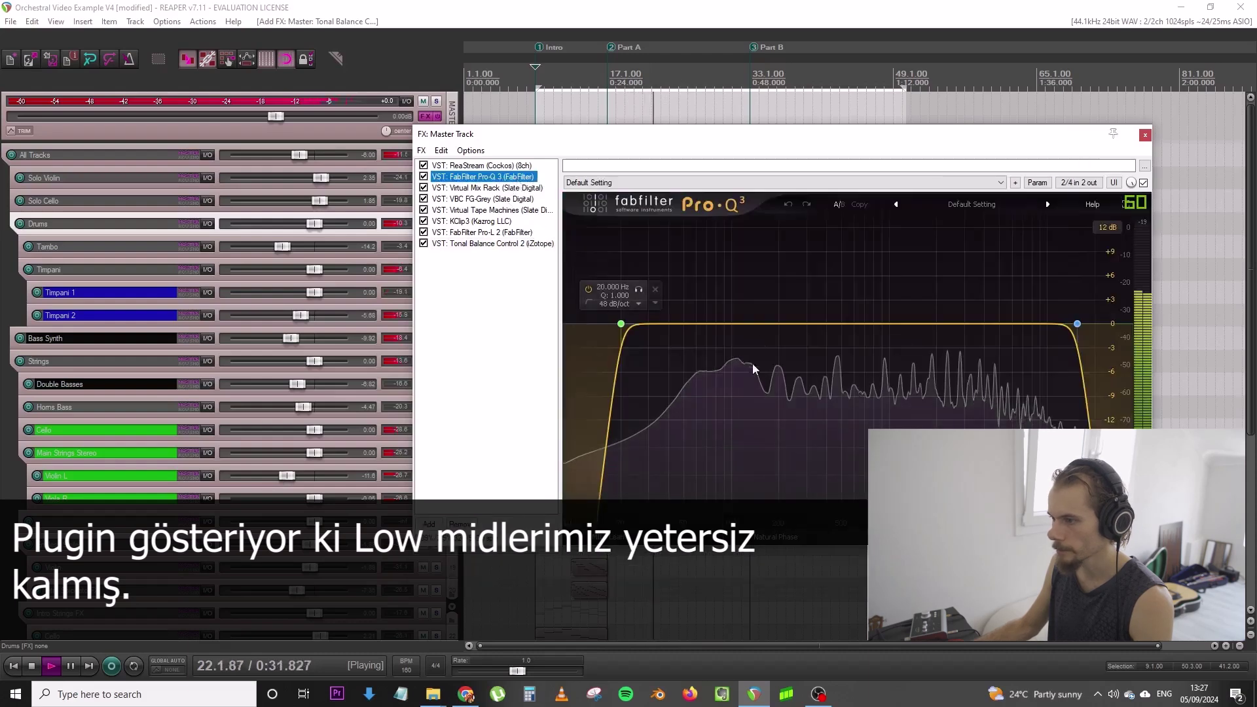
left_click_drag(794, 324, 796, 311)
left_click(492, 243)
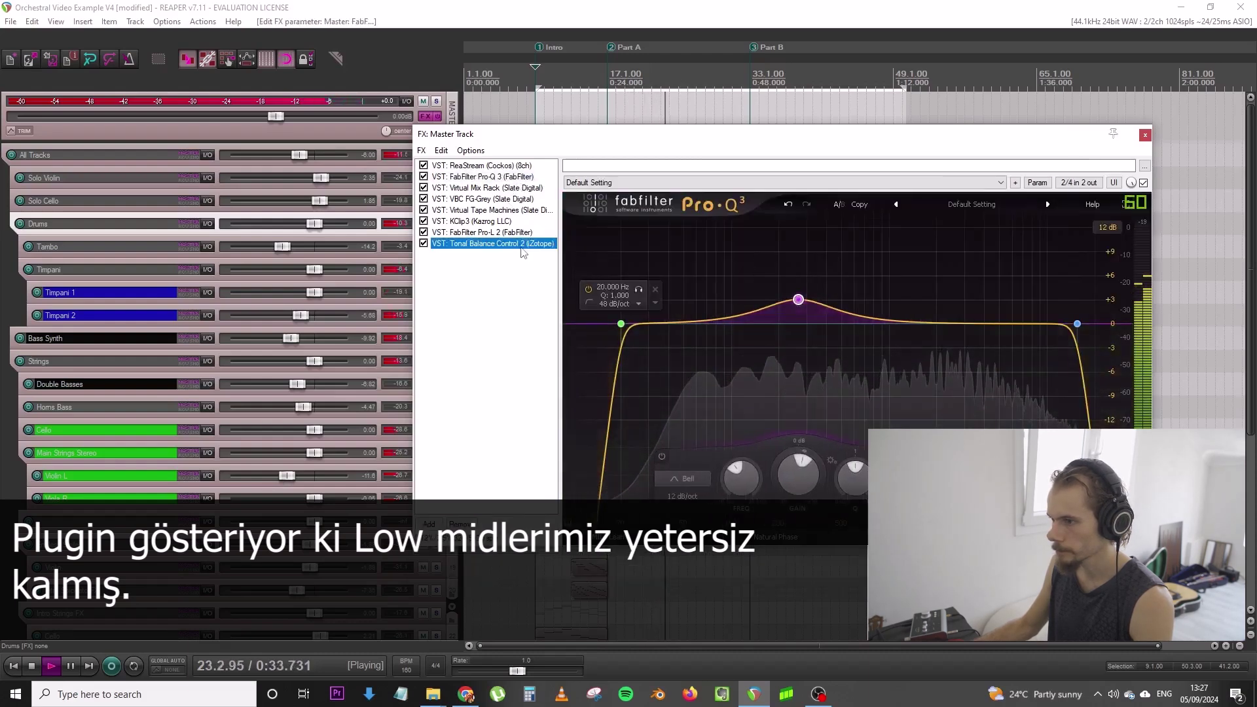
key("space")
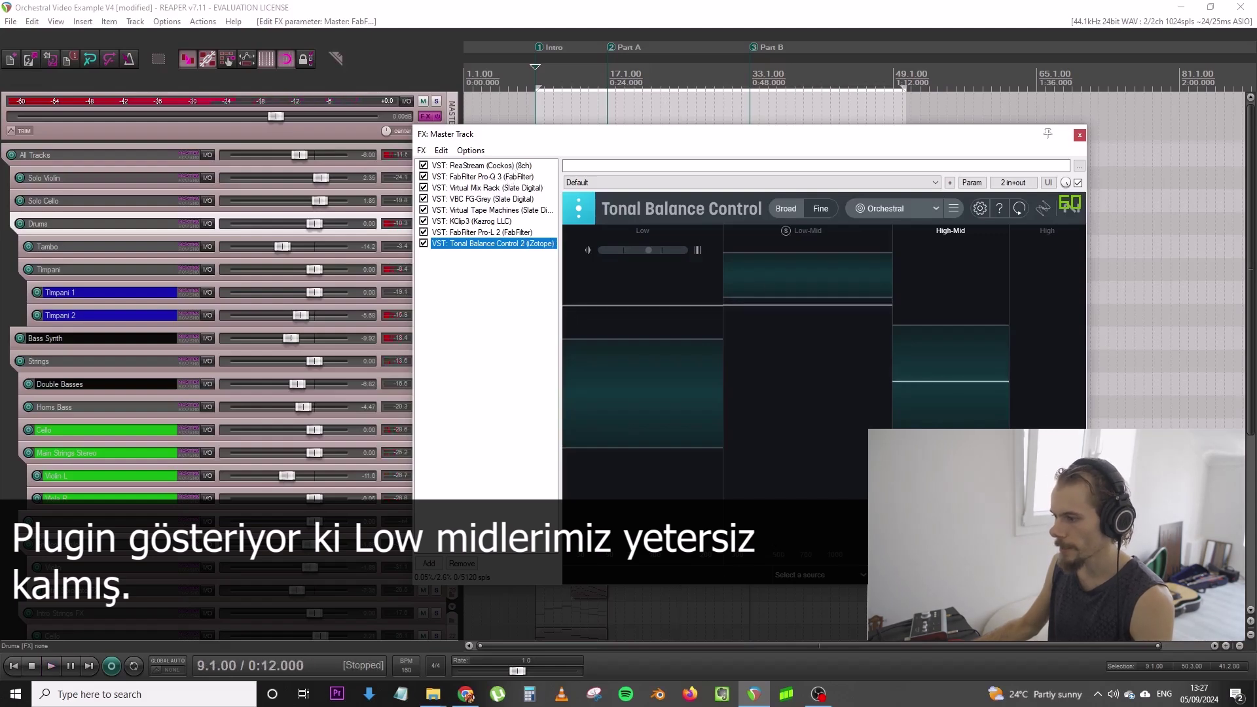
Move the master Pro-Q 3 bell to about 580 Hz, widen it to Q 0.338 with about +2.5 dB gain, and play Part A
left_click(477, 181)
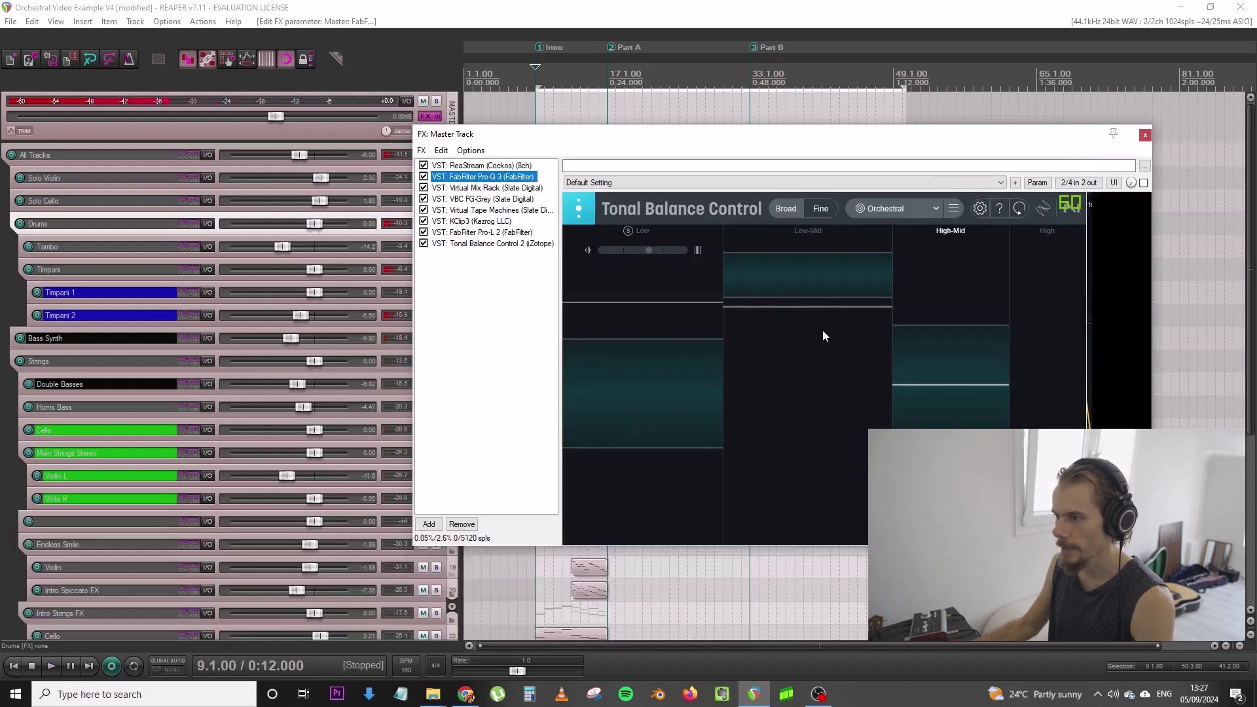
left_click_drag(795, 298, 853, 305)
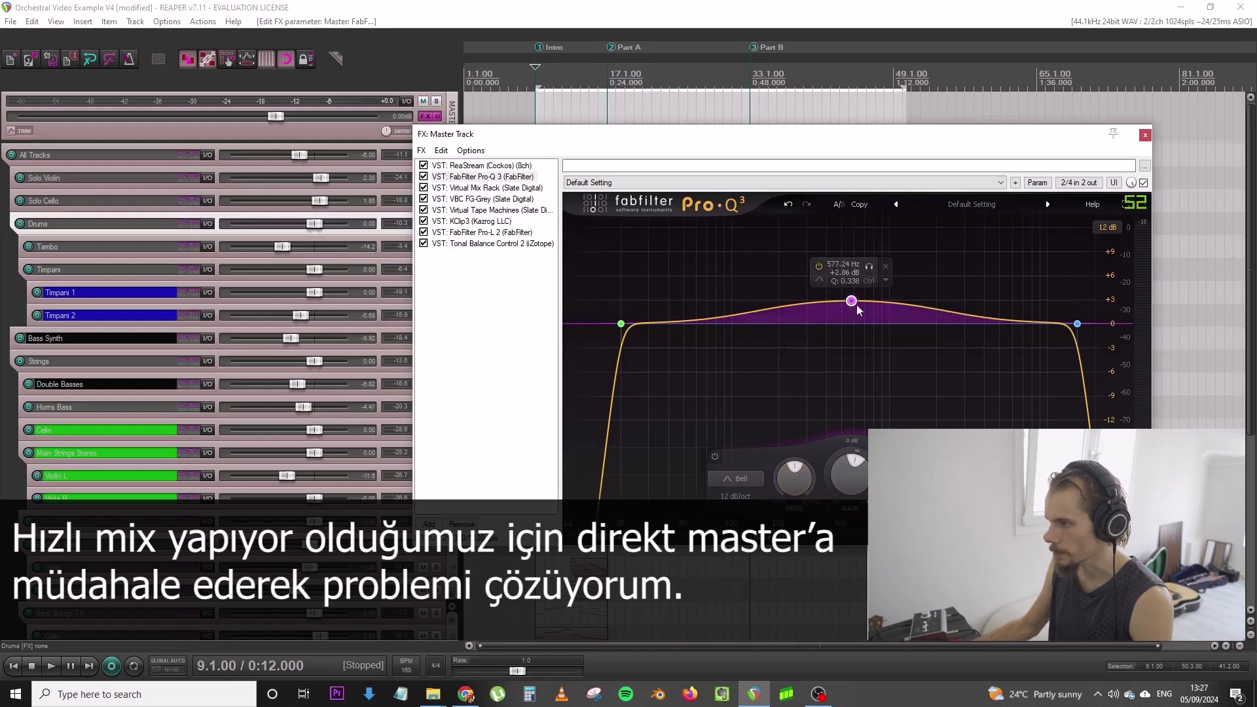
left_click(608, 111)
key("space")
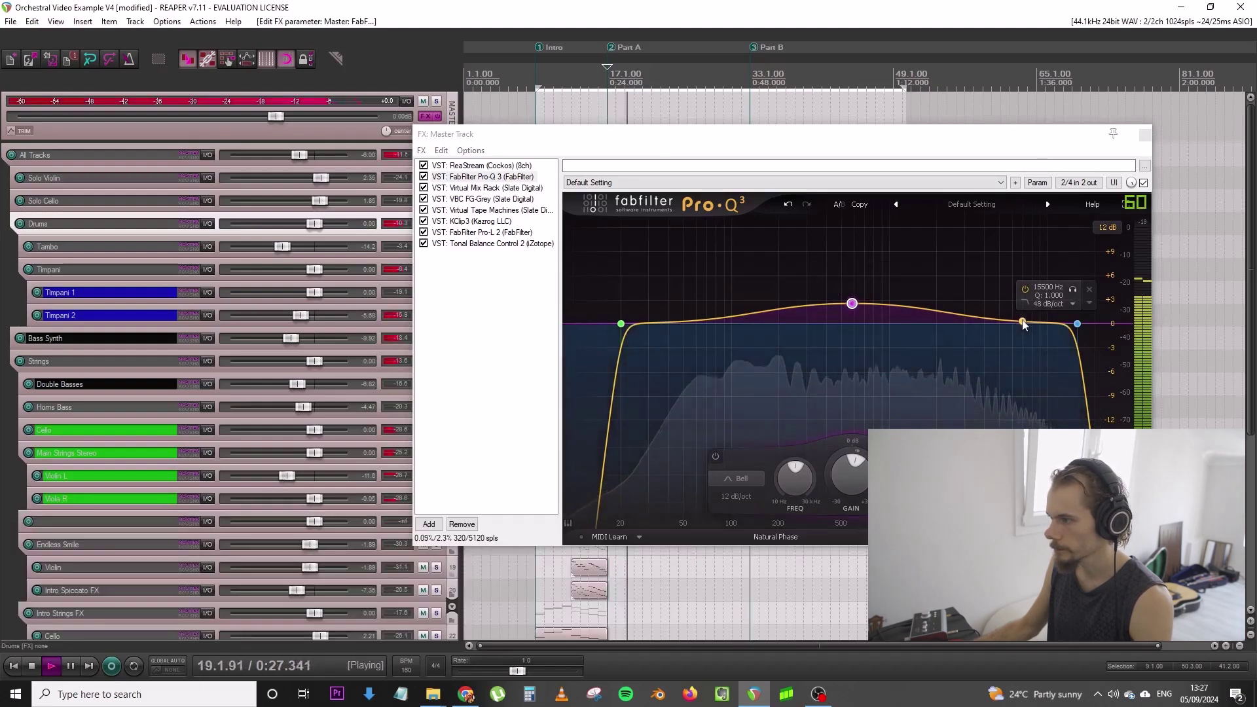
left_click(1023, 322)
left_click_drag(1024, 324, 1011, 322)
left_click(1043, 288)
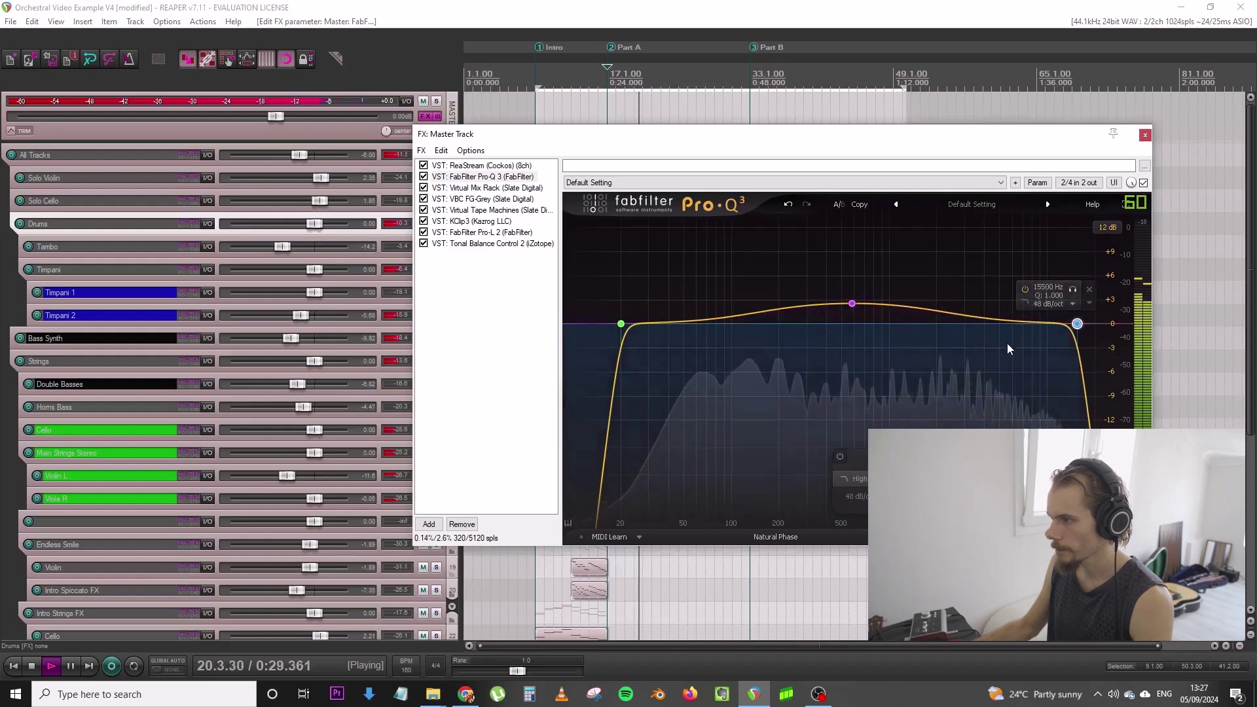
Add a high shelf of about +7.8 dB near 9.6 kHz in the master's Pro-Q 3 and move the high cut slightly higher
left_click(492, 243)
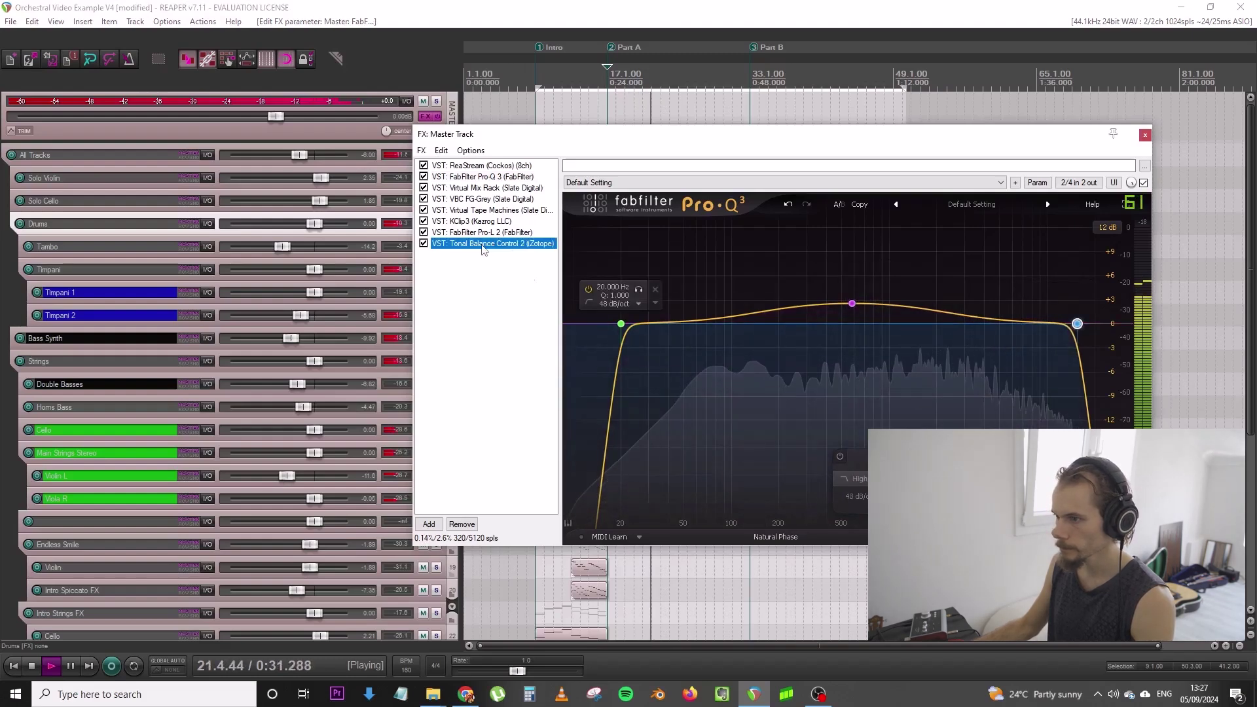
key("space")
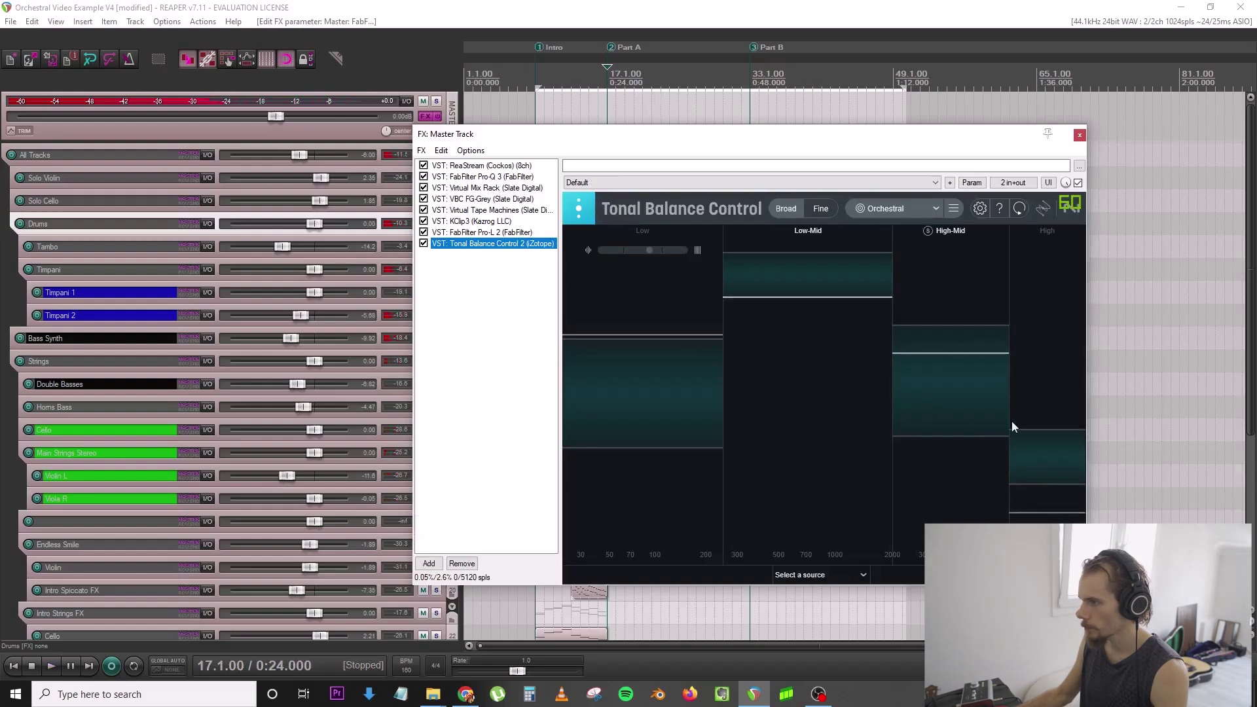
left_click(508, 177)
key("space")
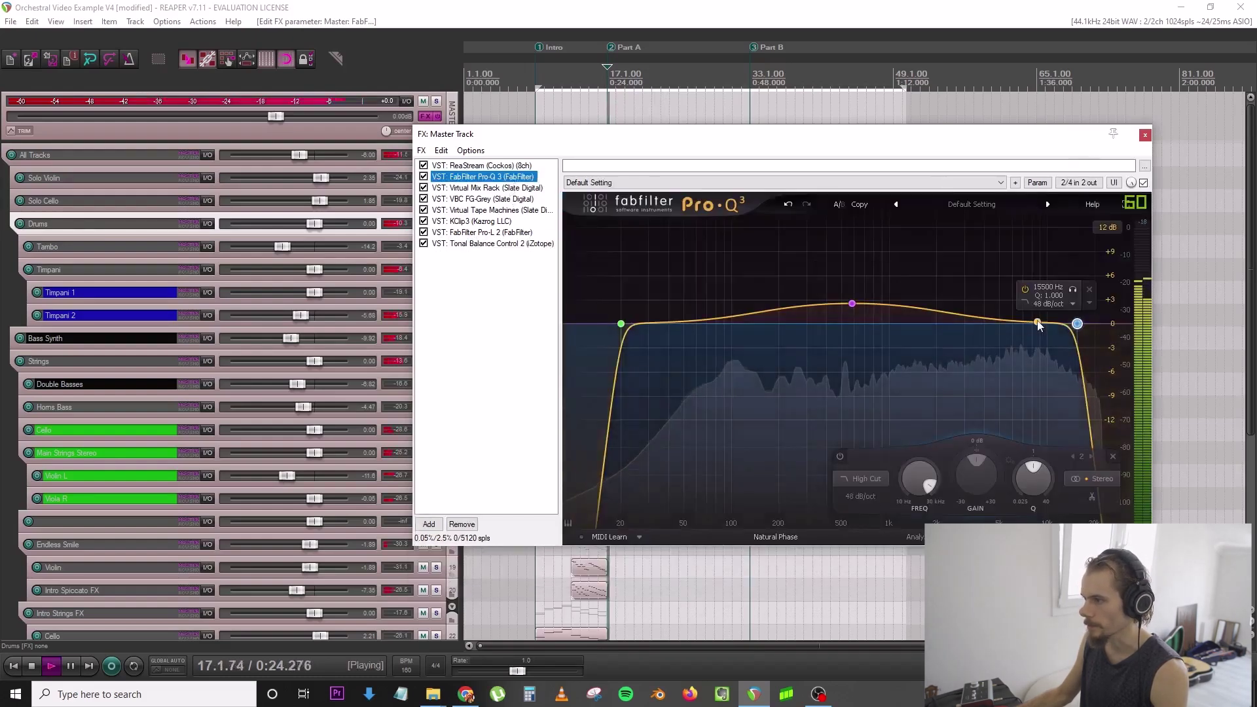
right_click(1037, 320)
mouse_move(1098, 383)
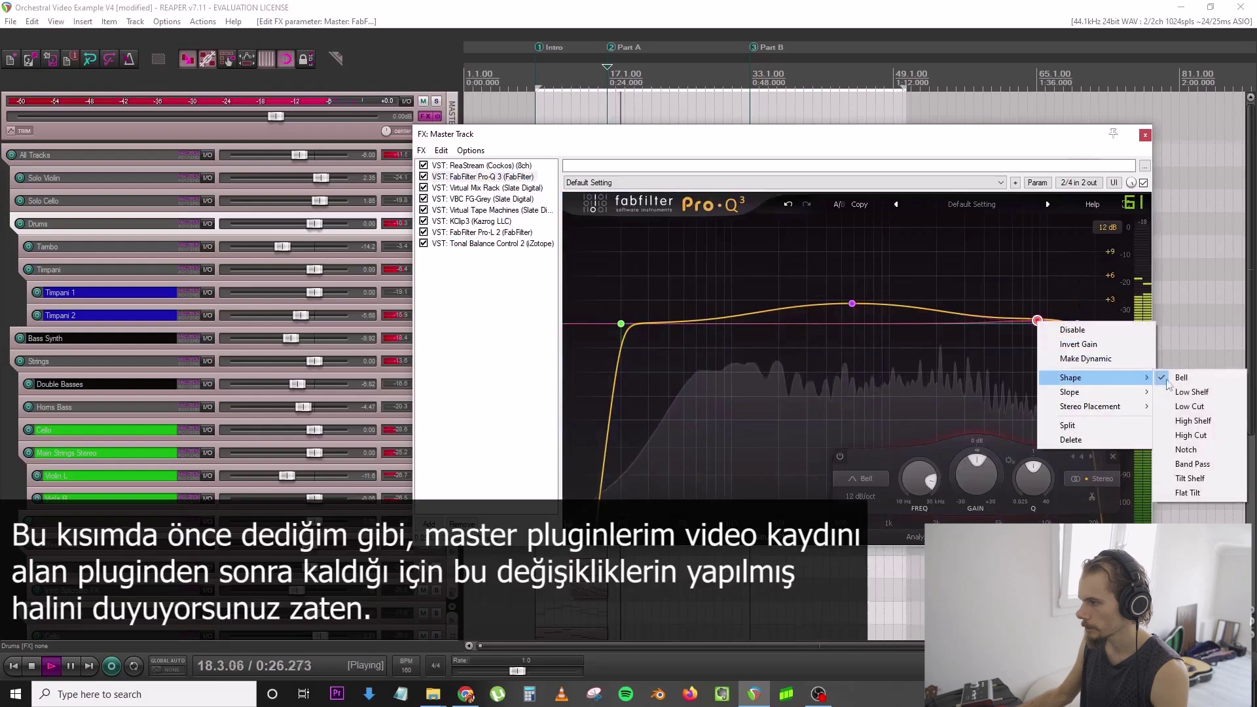
left_click(1181, 422)
left_click_drag(1040, 323, 1042, 269)
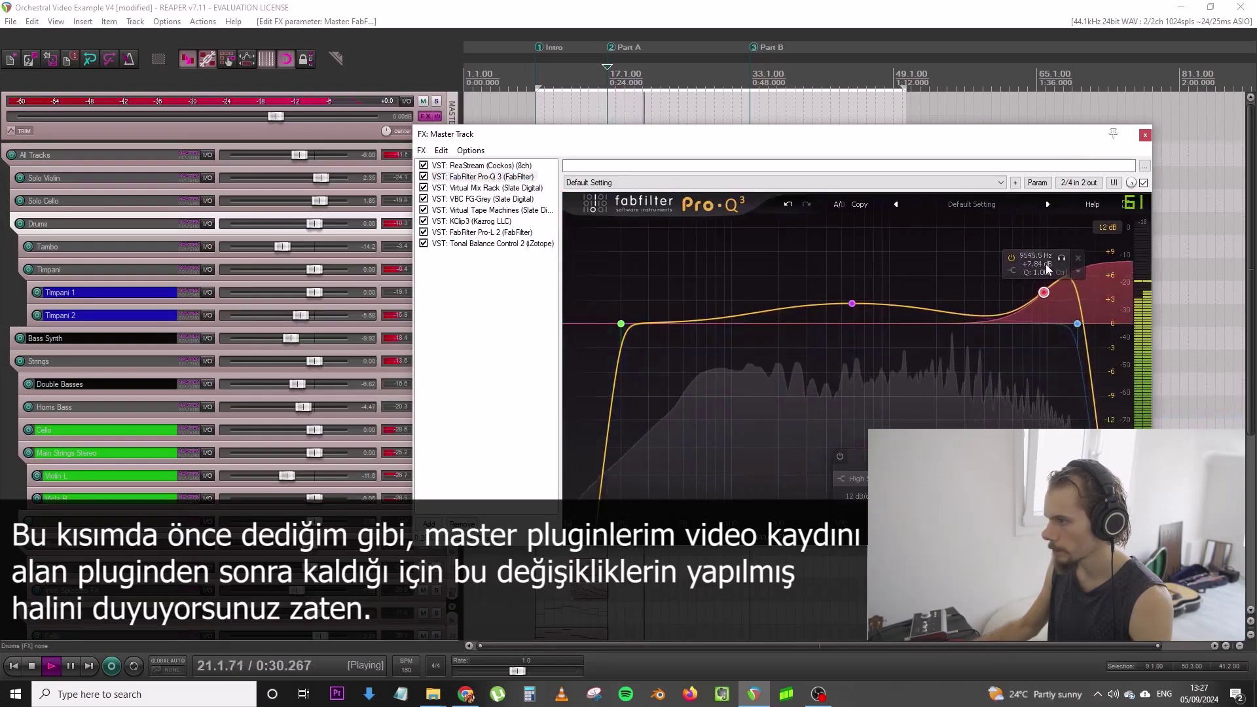
left_click_drag(1077, 324, 1090, 325)
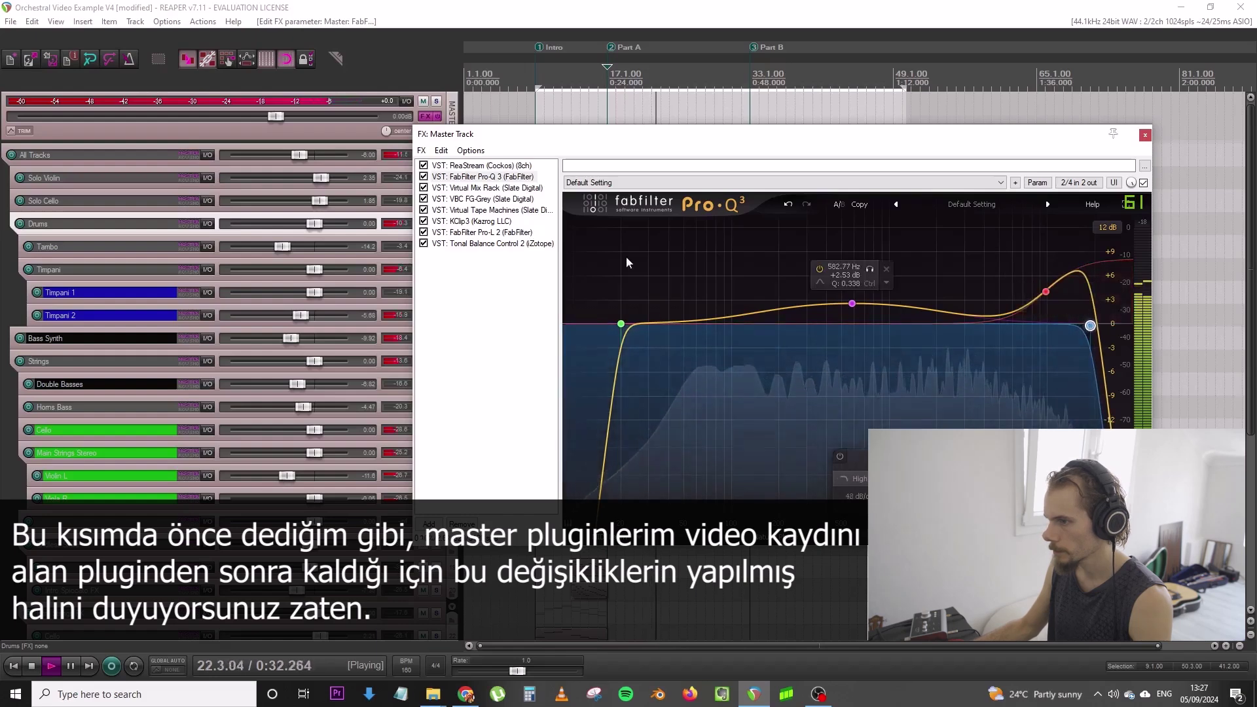
Refine the high shelf's gain in the master's Pro-Q 3 while comparing the result in Tonal Balance Control
left_click(487, 242)
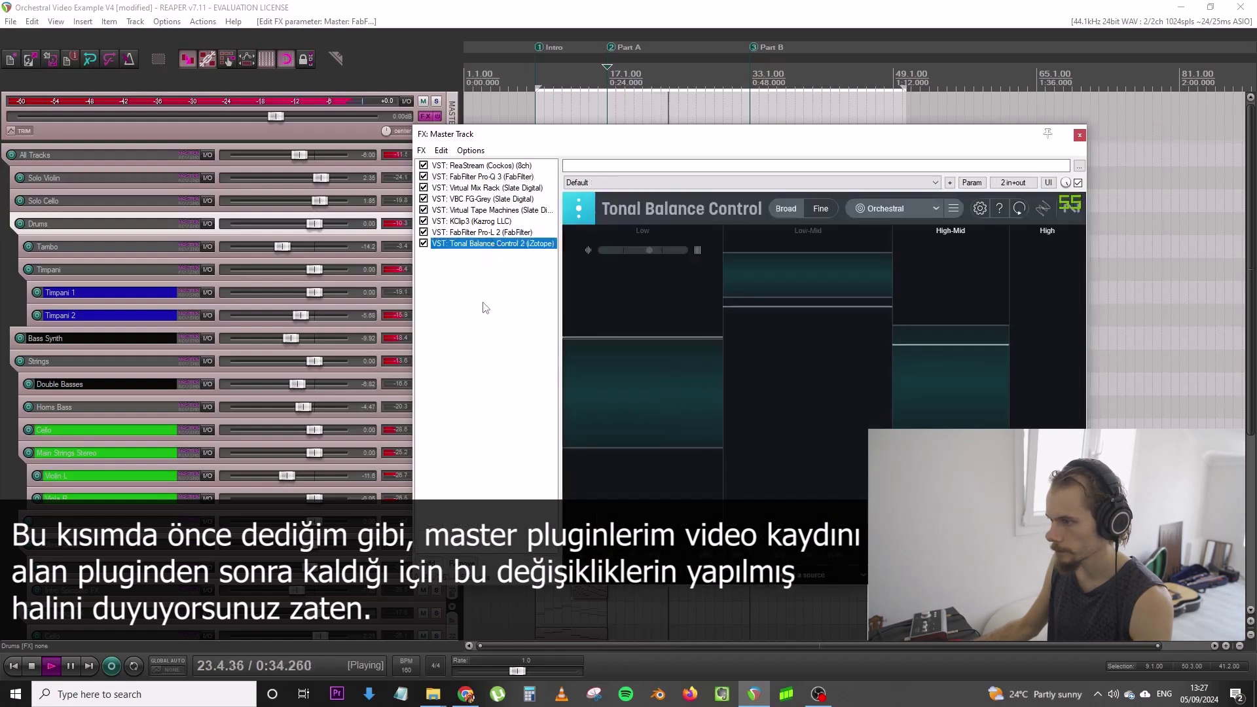
left_click(509, 177)
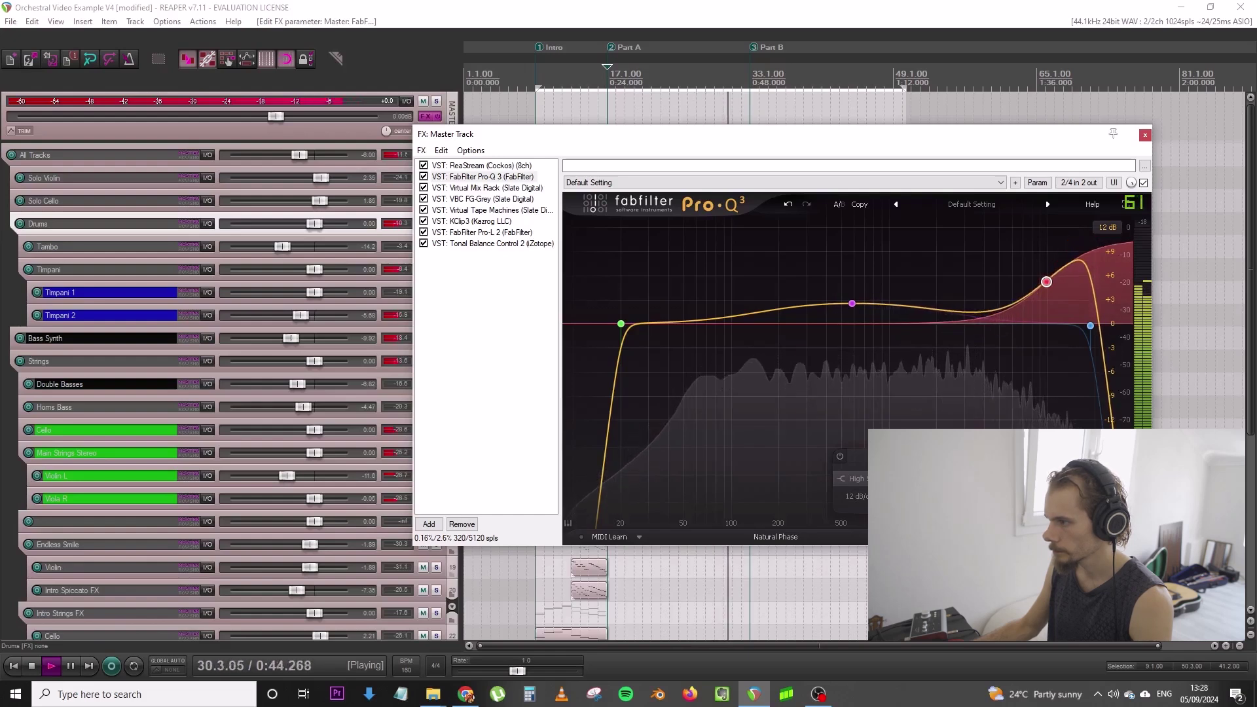
mouse_move(1046, 306)
left_click(492, 244)
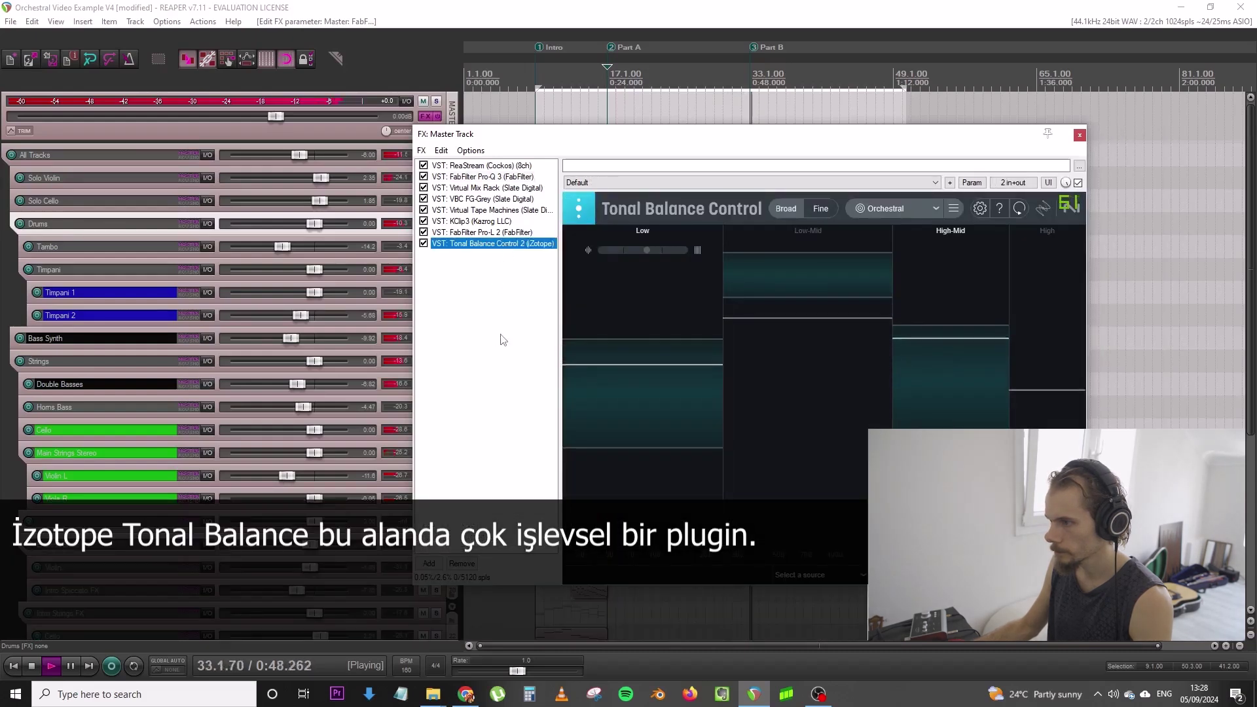
Lower the Tambo track's volume to -19.8 dB during Part B playback
left_click_drag(745, 131, 695, 356)
left_click_drag(280, 246, 270, 247)
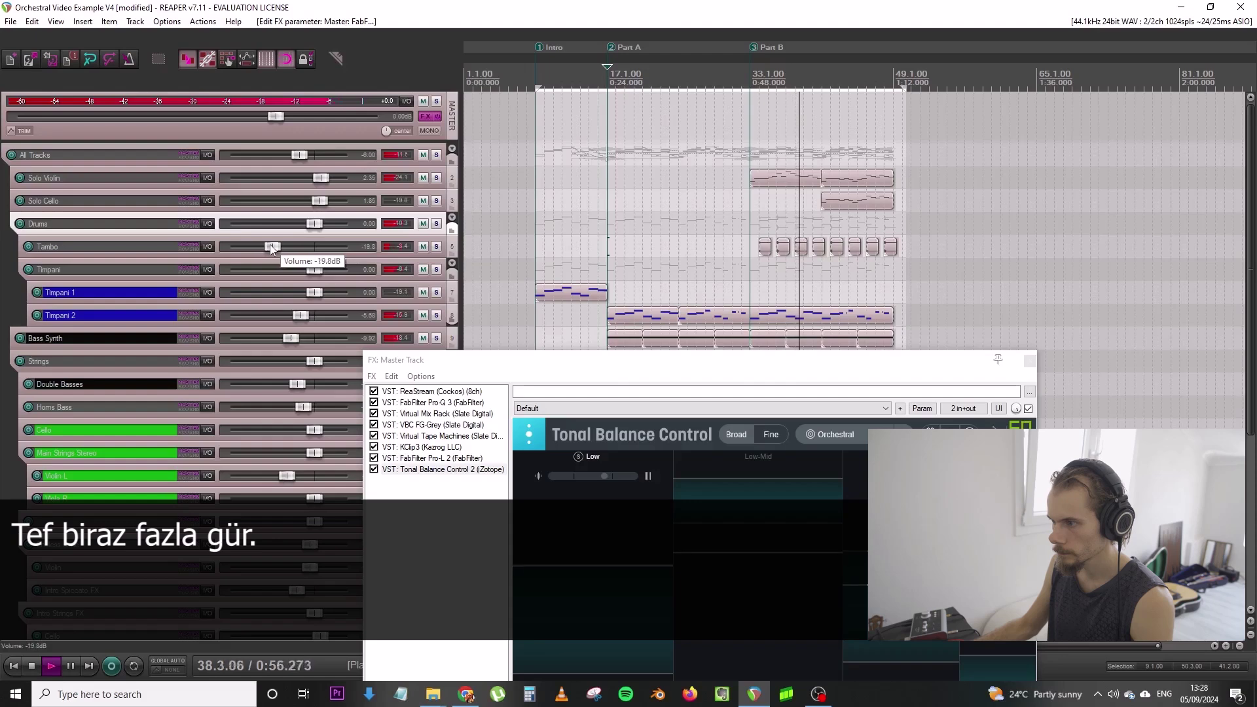
left_click_drag(743, 360, 631, 135)
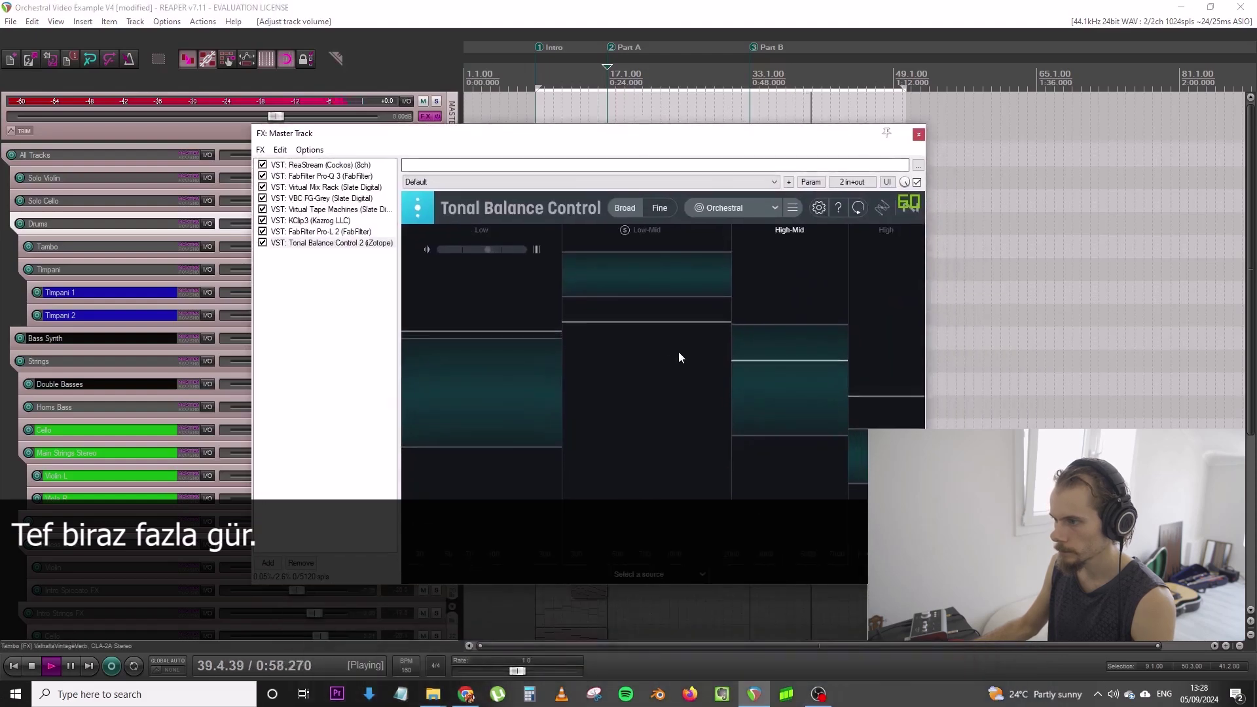
Stop playback, place the edit cursor at the start of Part B and save the project
left_click_drag(778, 136, 927, 246)
key("space")
left_click(751, 150)
left_click(10, 21)
left_click(41, 80)
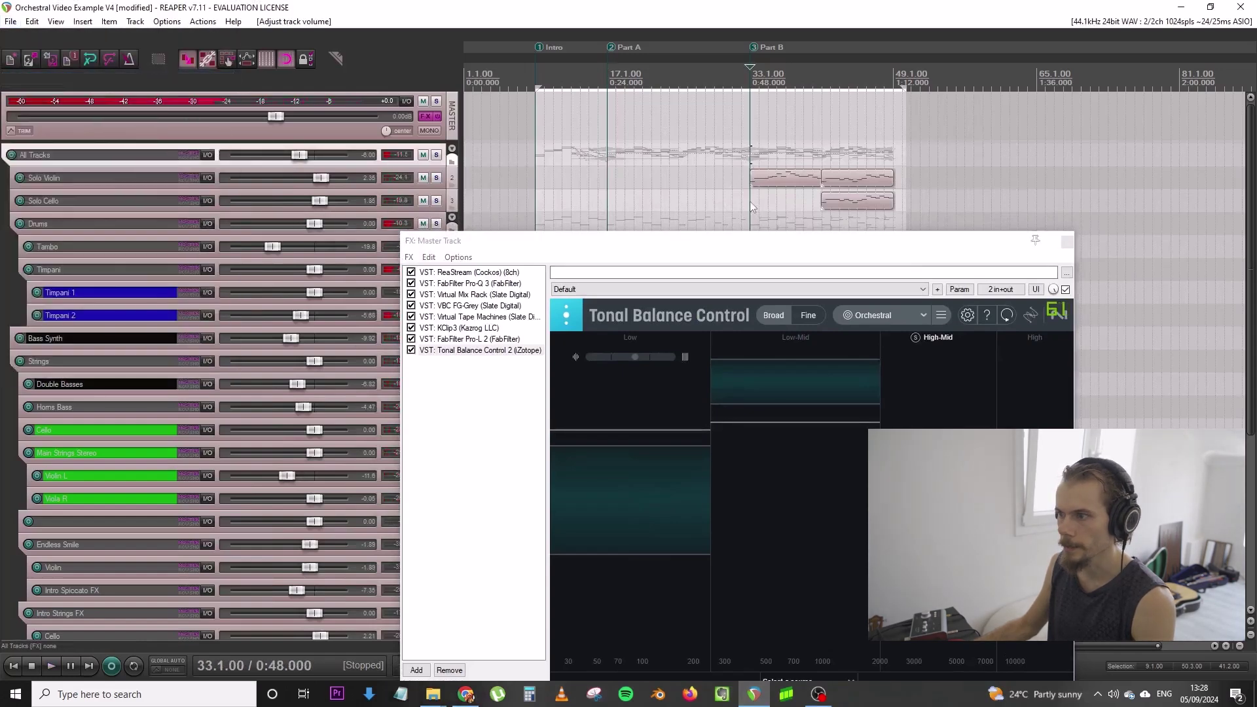
Play from the middle of Part A and switch Tonal Balance Control between its Orchestral targets, ending on the first one listed
left_click(679, 176)
left_click_drag(800, 248, 779, 161)
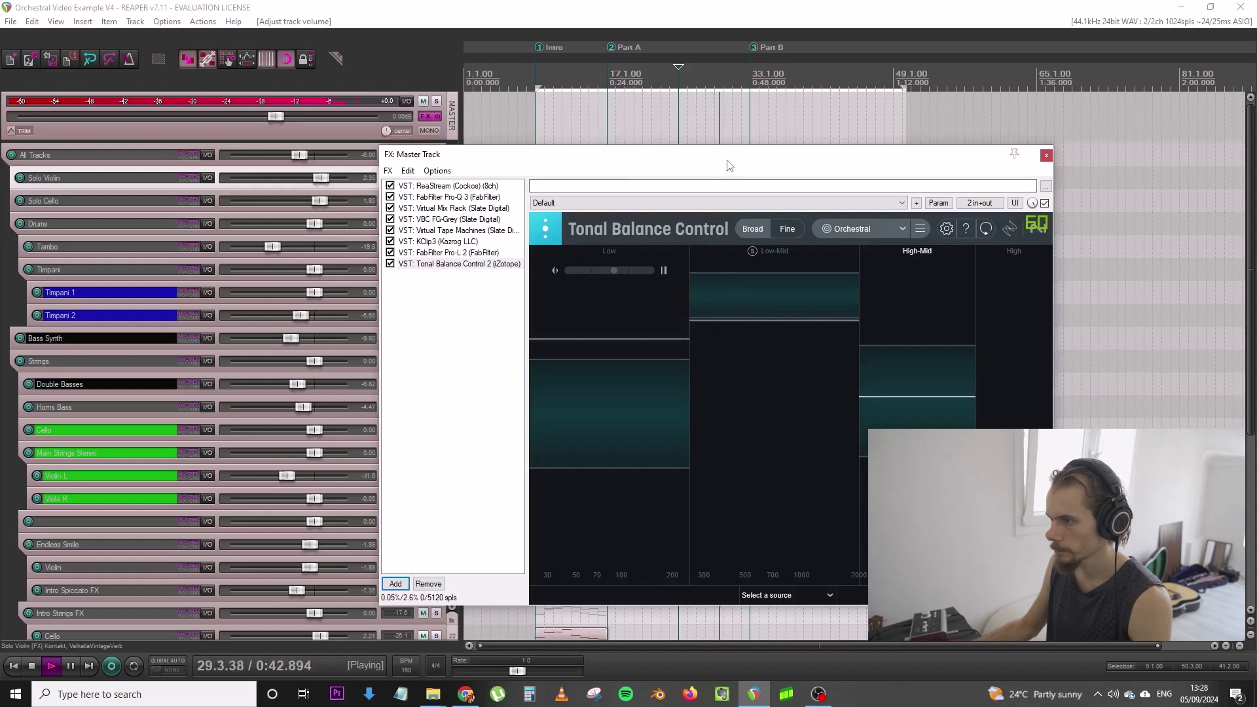
left_click(832, 233)
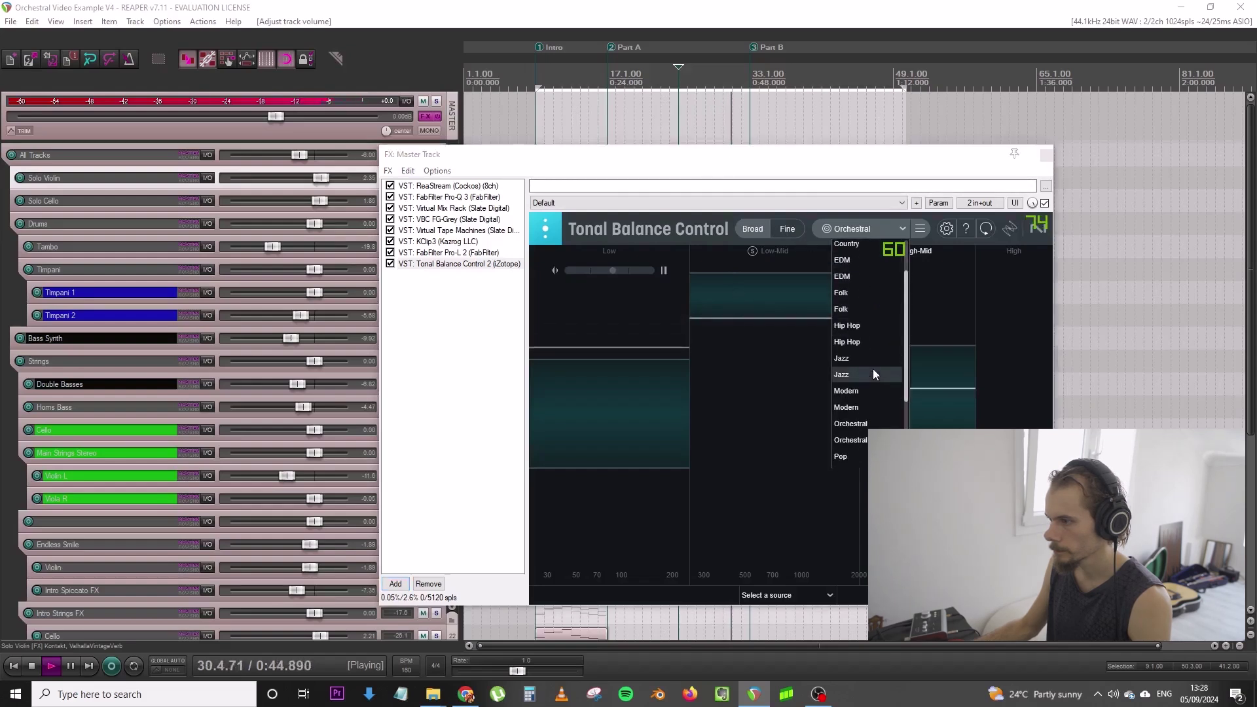
left_click(860, 437)
left_click(843, 229)
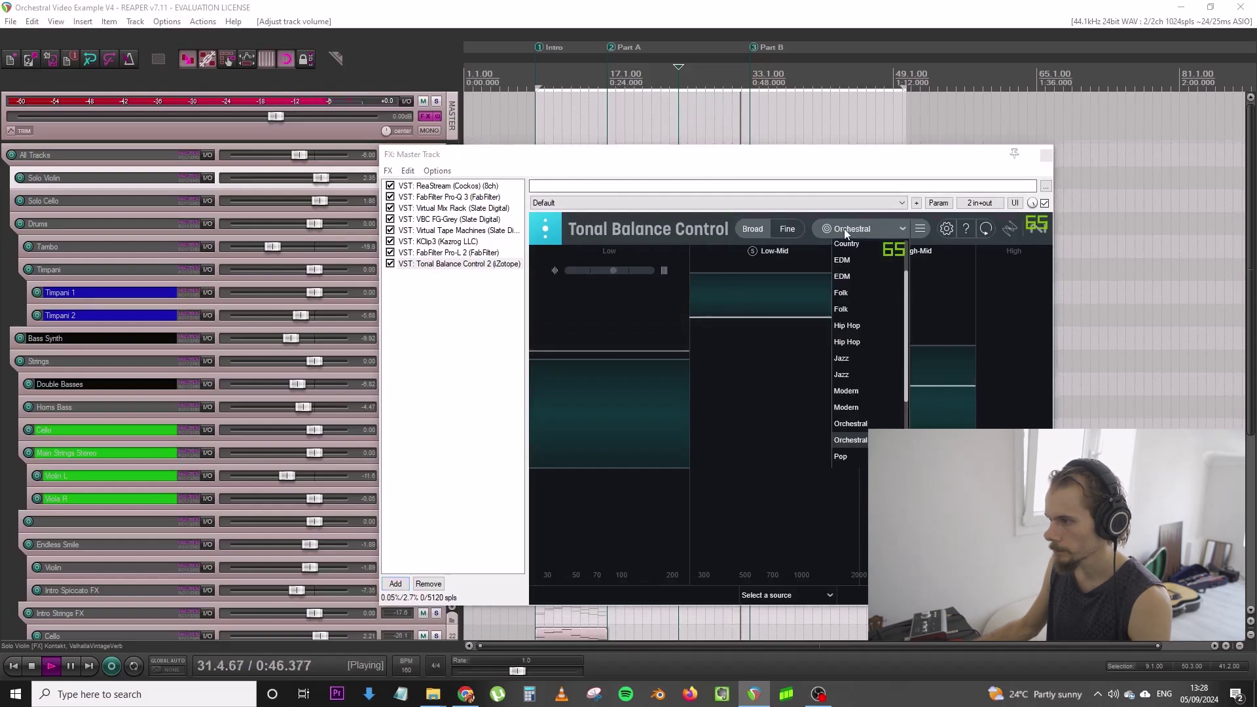
left_click(855, 428)
Play Part A from its start, look briefly at Pro-L 2 and check the tonal balance against the target
left_click(606, 131)
left_click_drag(642, 157, 568, 157)
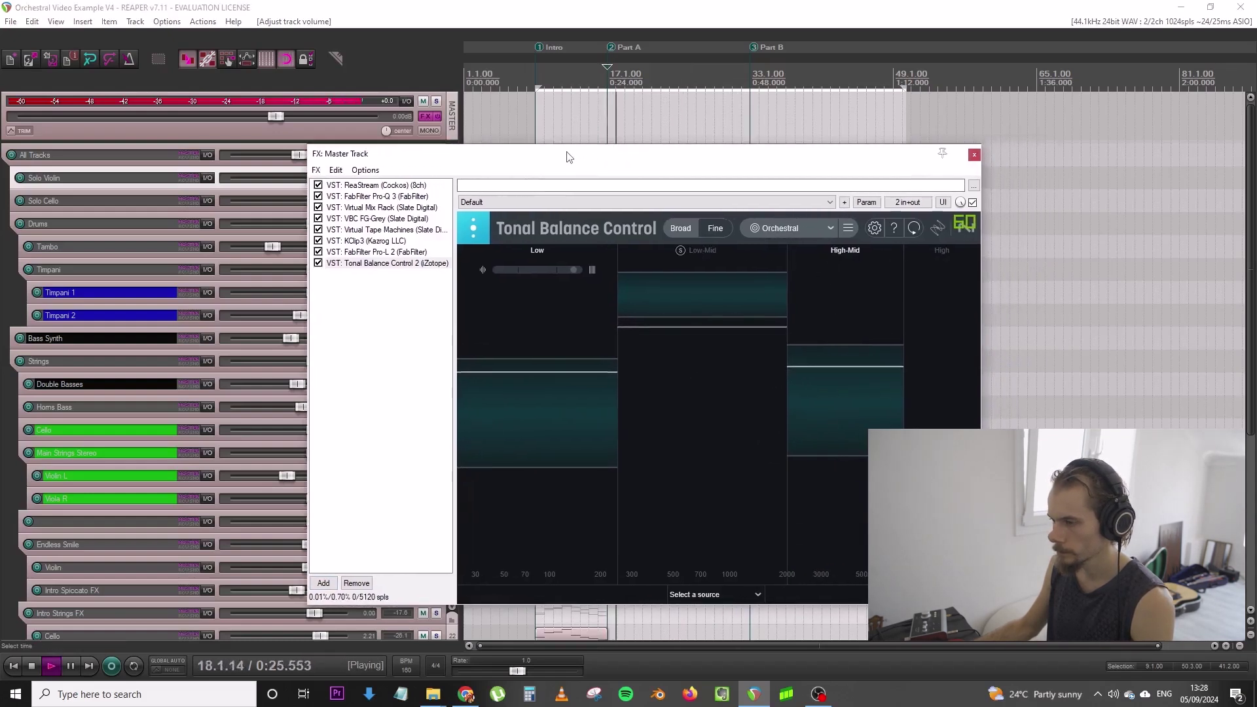
left_click(407, 253)
left_click(404, 263)
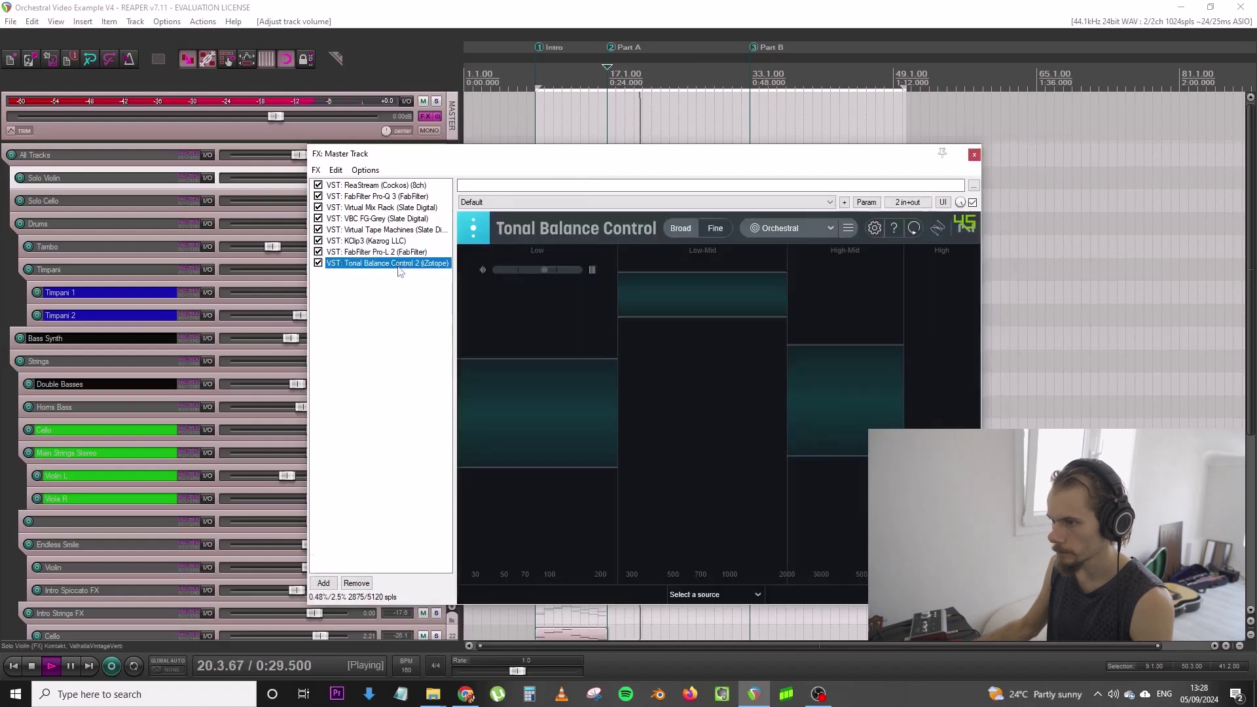
key("space")
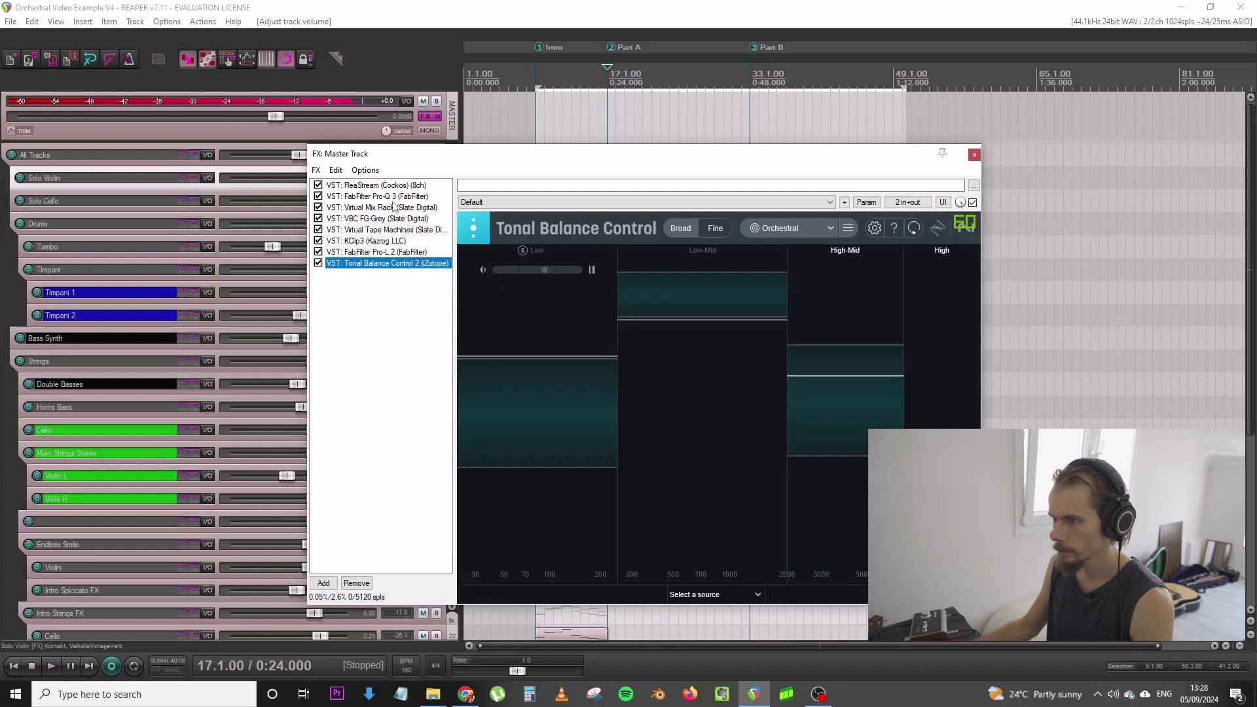
Raise the low-mid bell's gain slightly in the master's Pro-Q 3 and recheck Part A in Tonal Balance Control
left_click(392, 197)
left_click_drag(751, 323, 749, 312)
key("space")
left_click(391, 263)
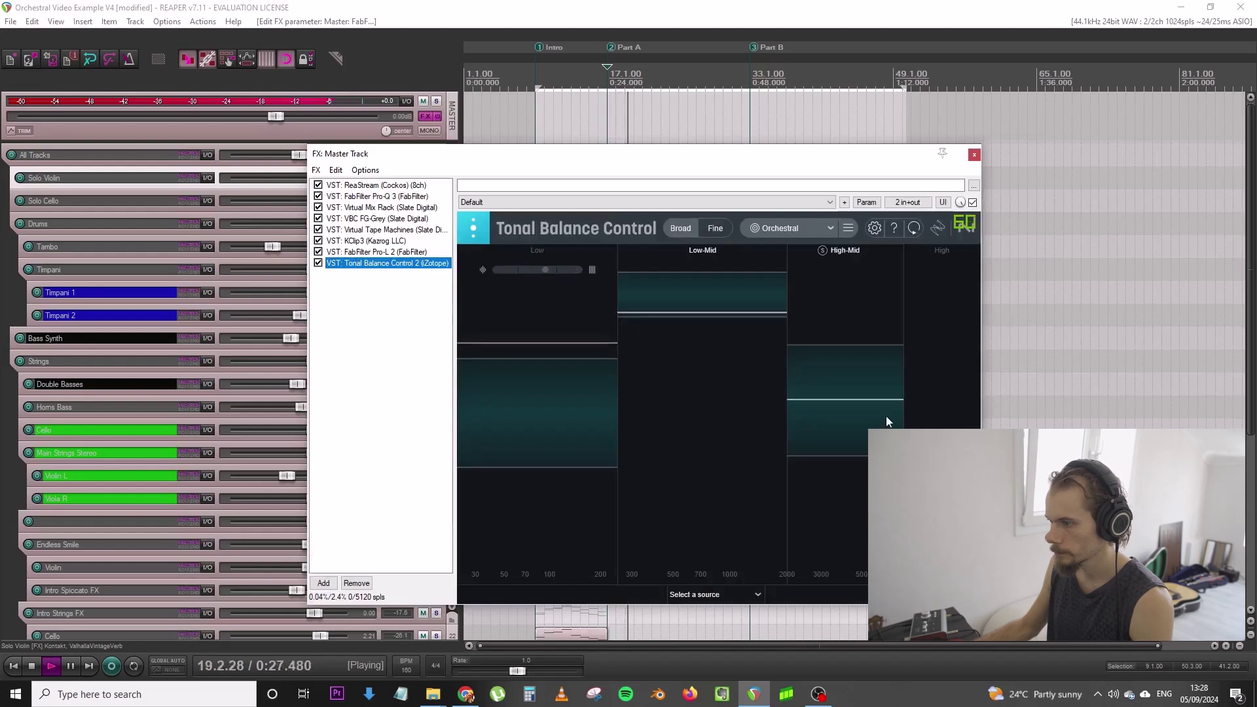
Close the Master track's effects chain, solo the Part A Main Strings folder and open its effects chain
left_click(974, 154)
scroll(855, 366, "down", 5)
scroll(442, 441, "up", 4)
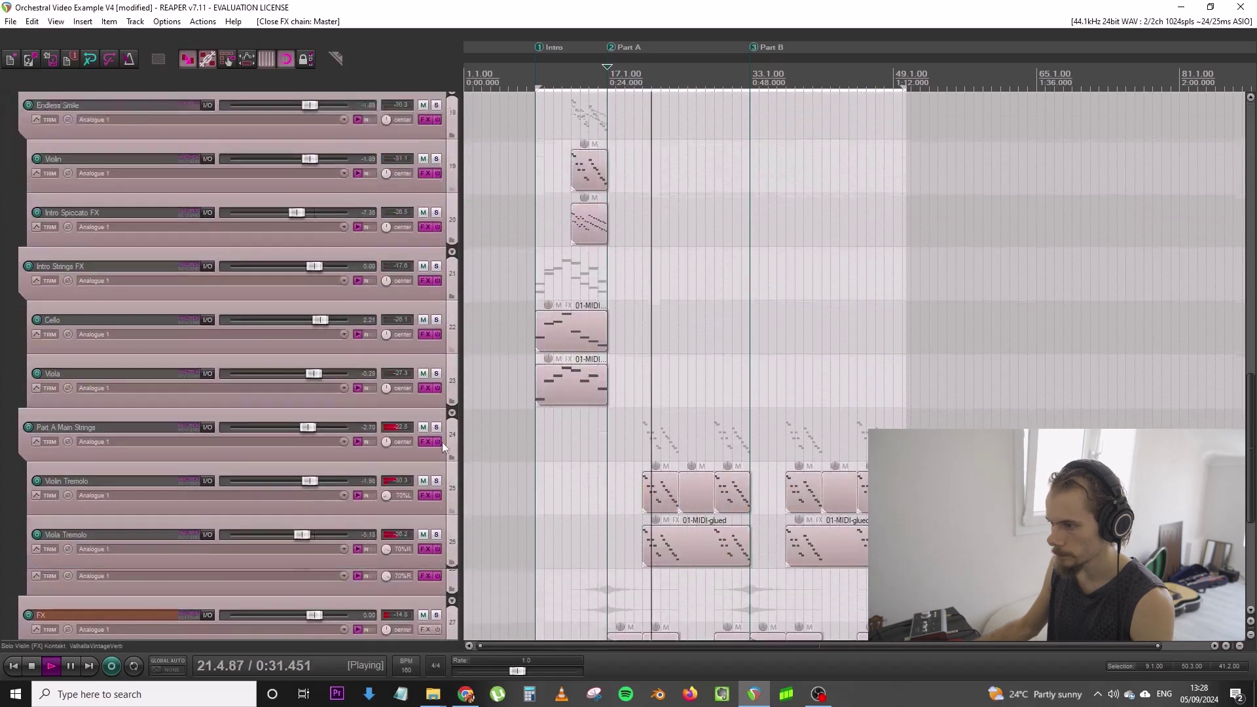
scroll(442, 426, "down", 2)
left_click(436, 347)
left_click(427, 362)
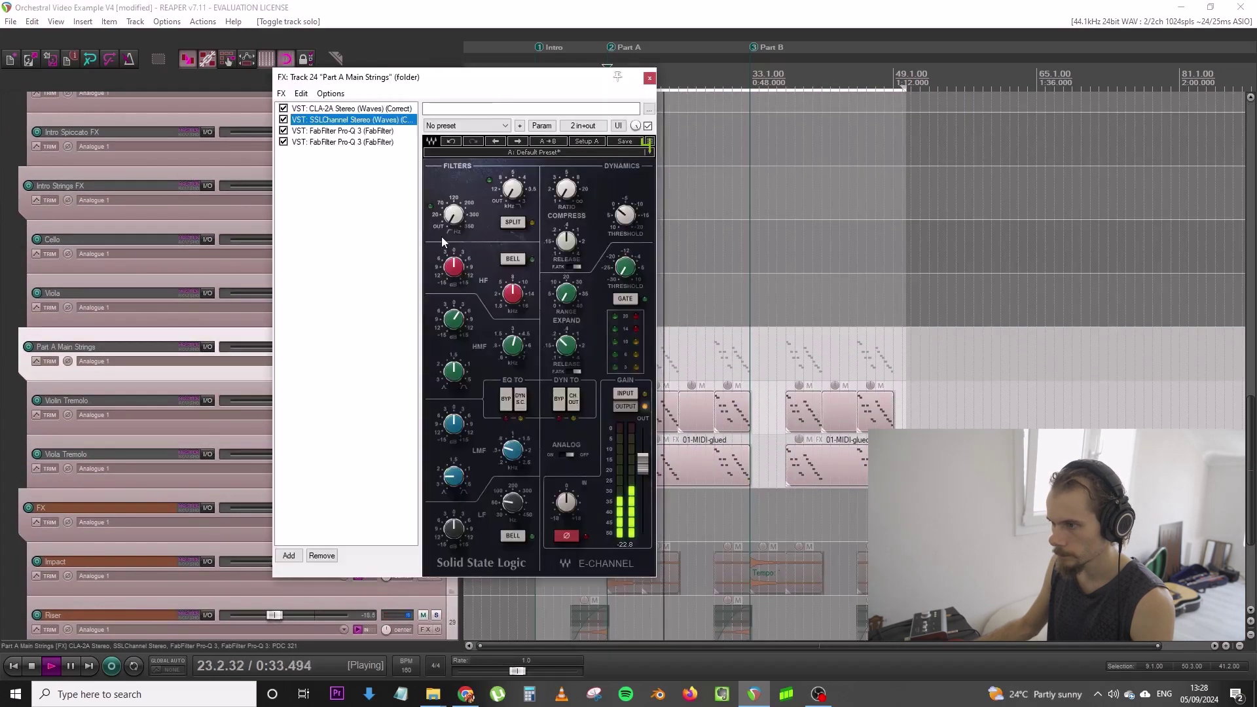
Boost the HF gain in the Part A Main Strings SSLChannel while replaying Part A, and close the chain
key("space")
key("space")
left_click_drag(454, 267, 454, 263)
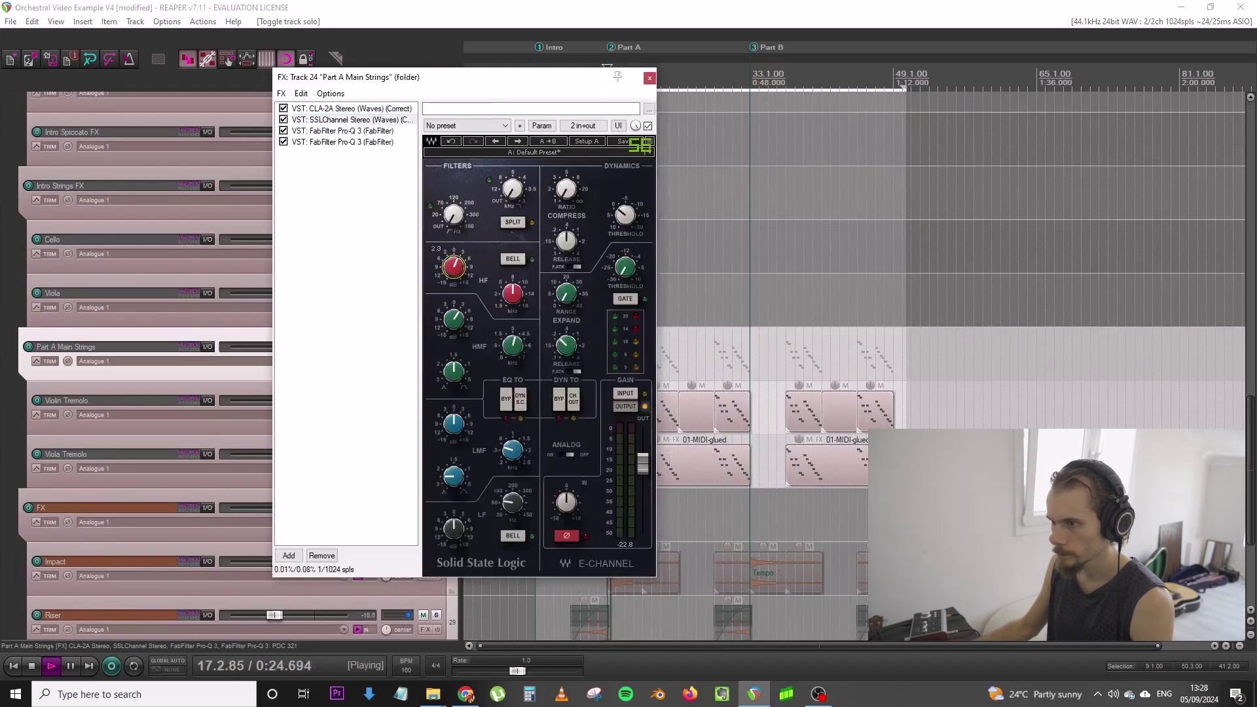
left_click(650, 78)
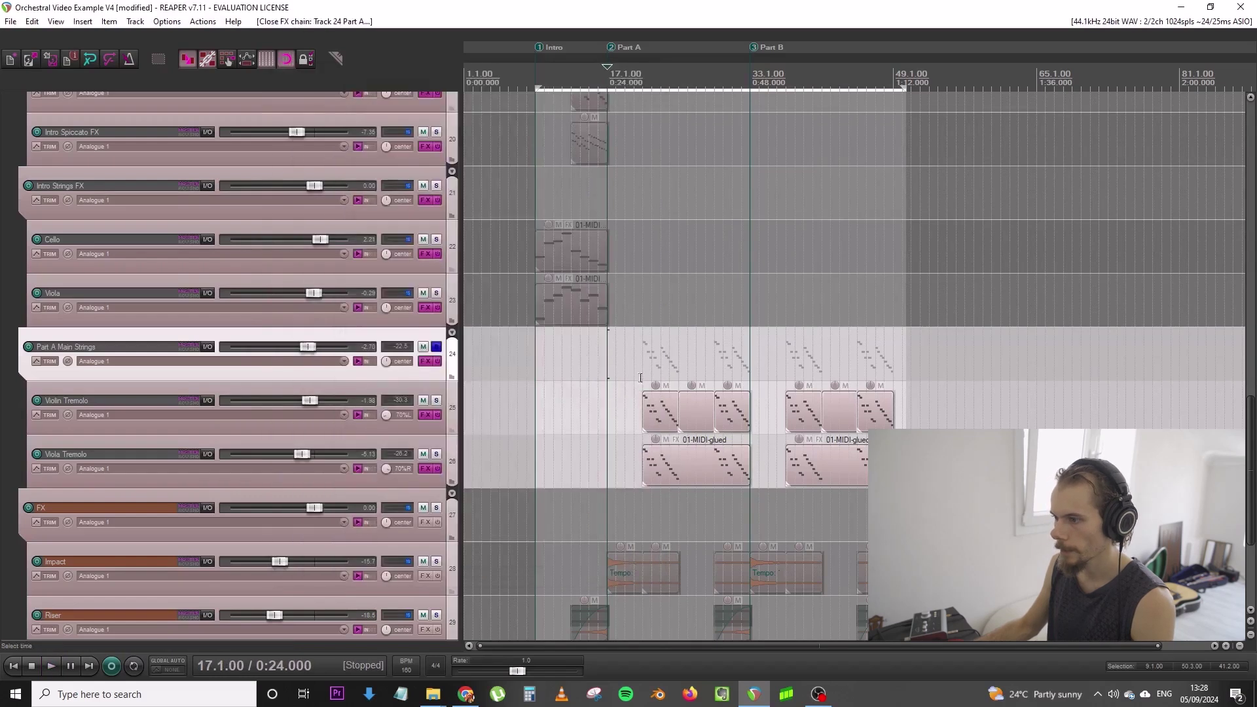
Replay the soloed Part A Main Strings, reopen the folder's effects chain and add another FabFilter Pro-Q 3
scroll(581, 384, "up", 2)
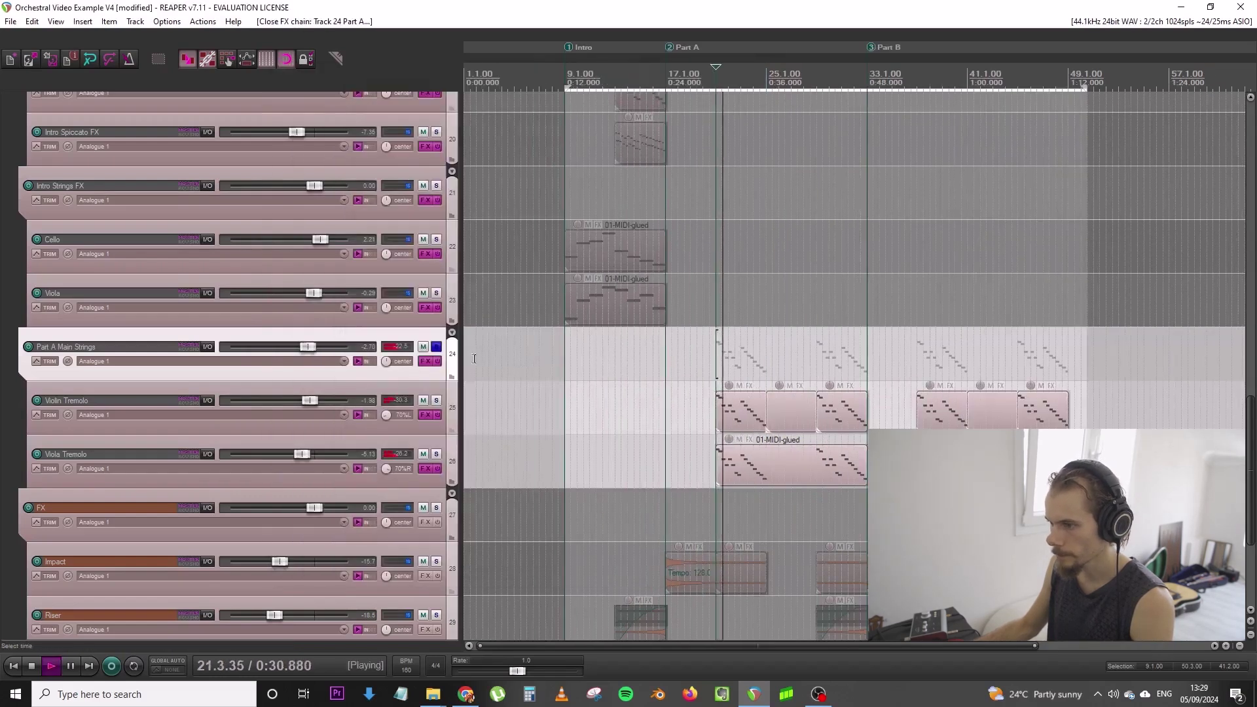
left_click(425, 361)
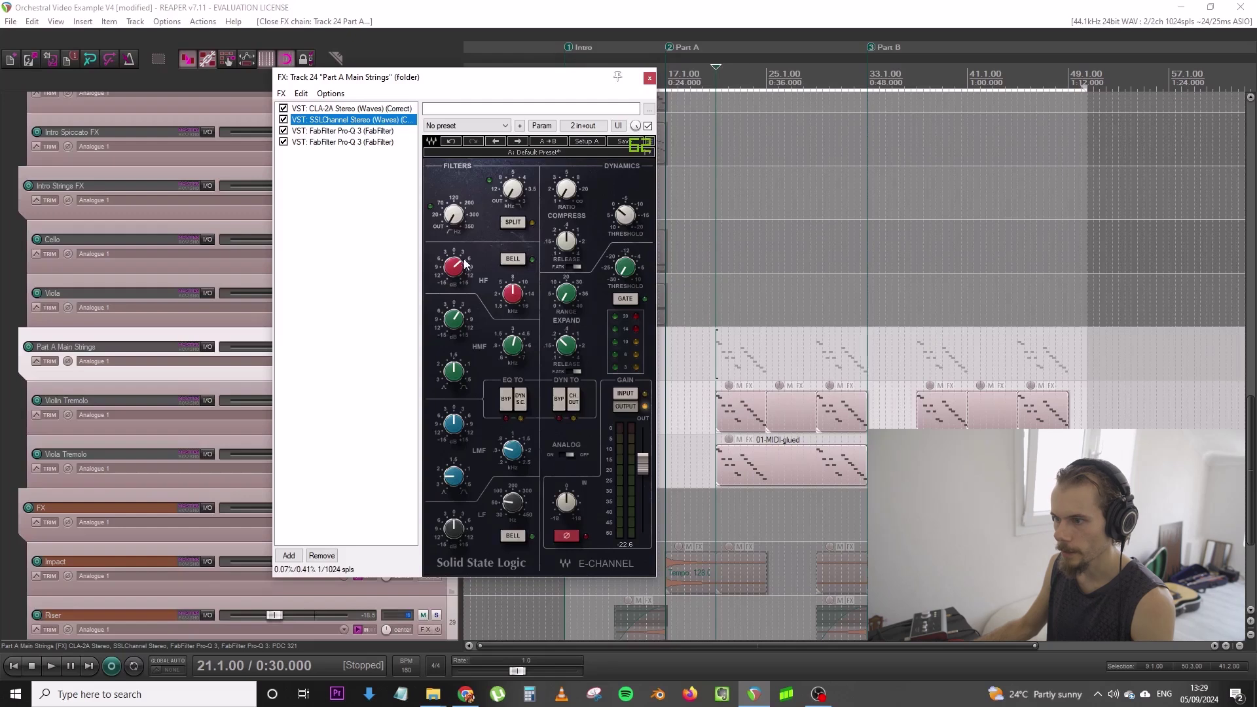
double_click(389, 216)
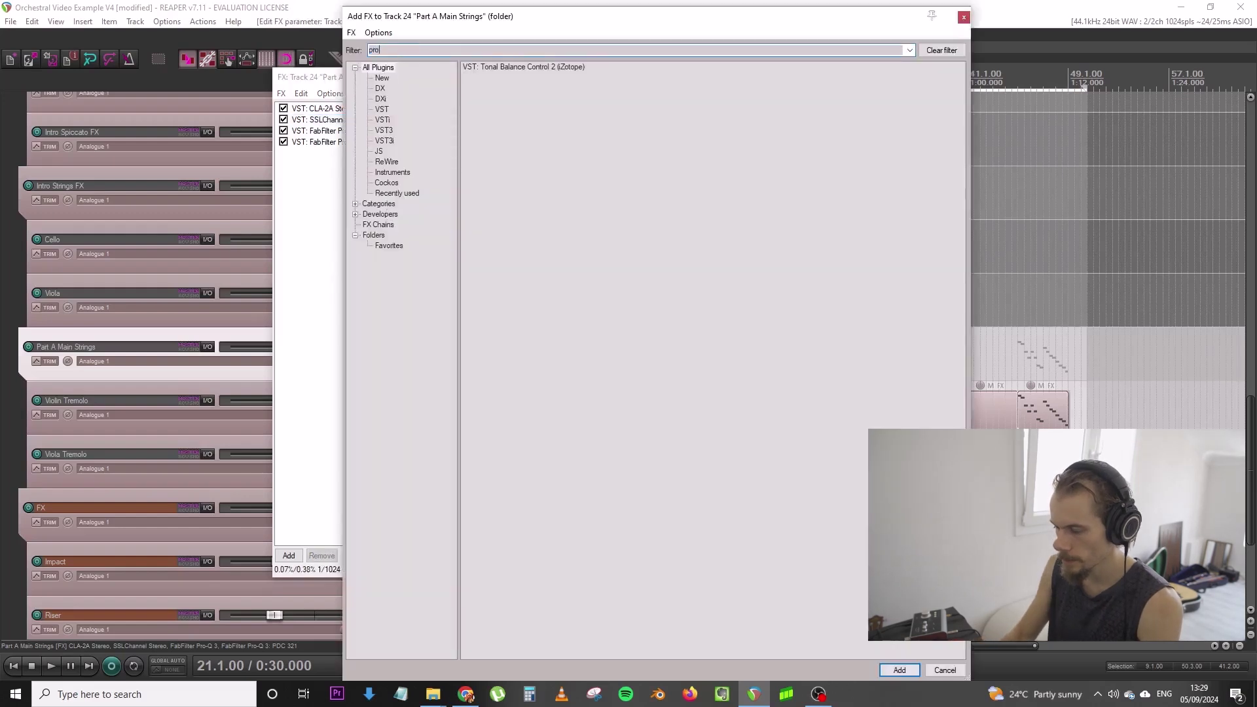
key("Return")
Boost the top end with a High Shelf band in the new Pro-Q 3, then close the chain and unsolo Part A Main Strings
left_click(856, 265)
right_click(856, 265)
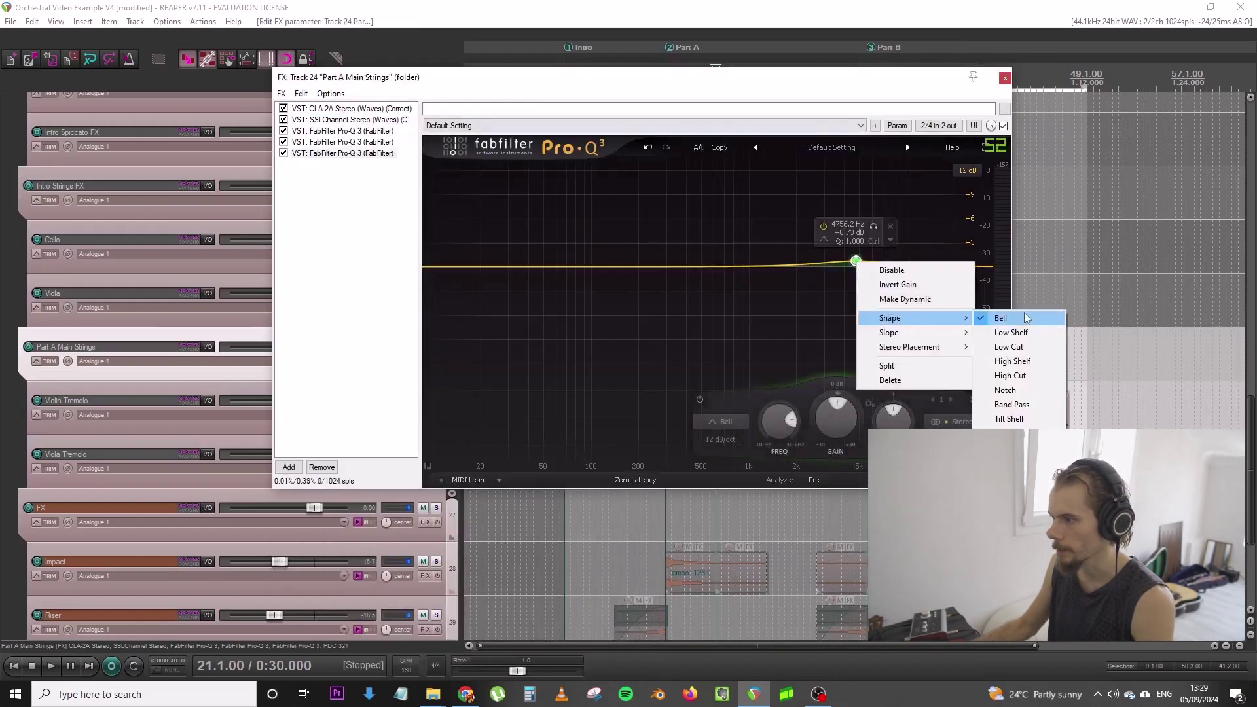
left_click(1010, 359)
key("space")
left_click_drag(855, 264, 910, 240)
left_click(1004, 77)
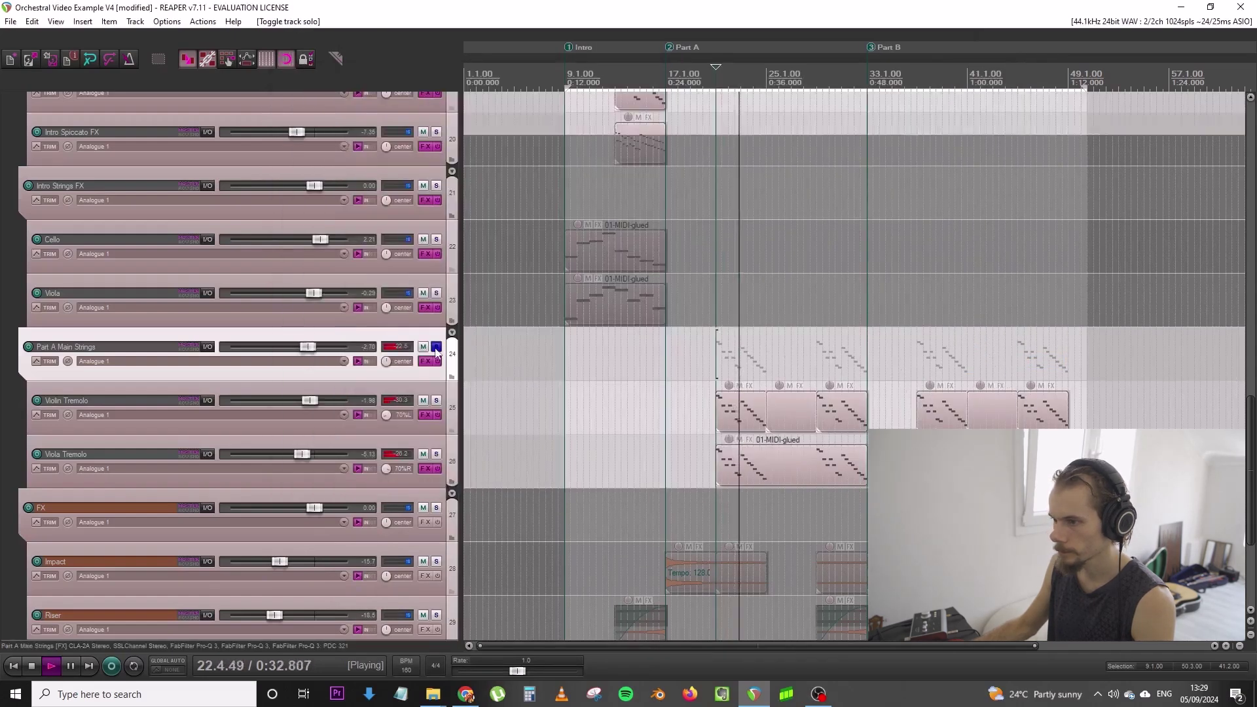
Check the full mix of Part A in the master's Tonal Balance Control and close the effects chain
scroll(443, 288, "down", 5)
scroll(444, 290, "up", 3)
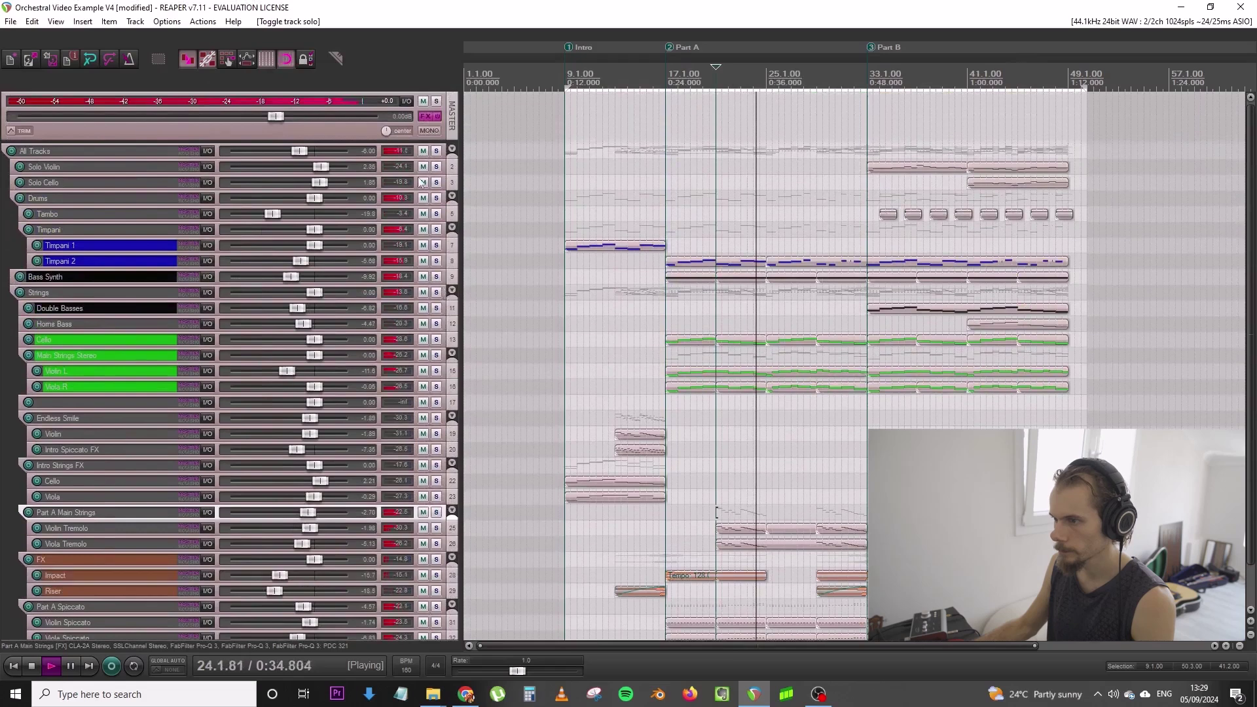
left_click(427, 118)
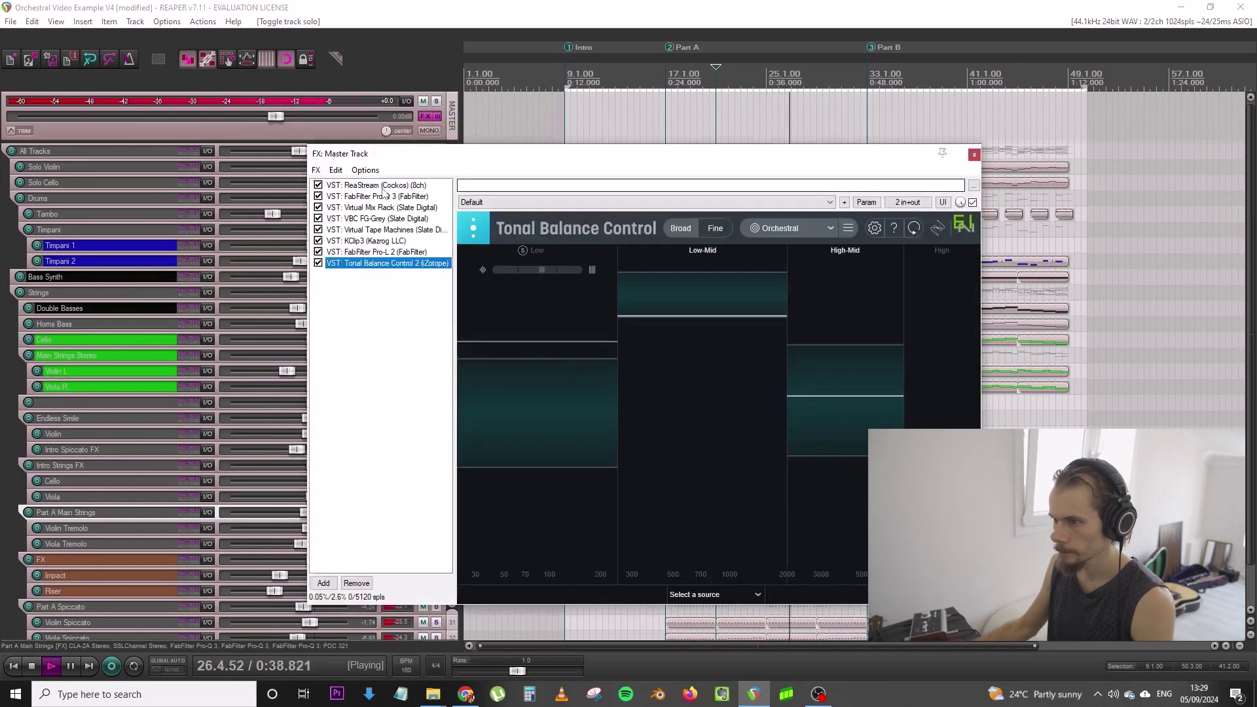
key("Escape")
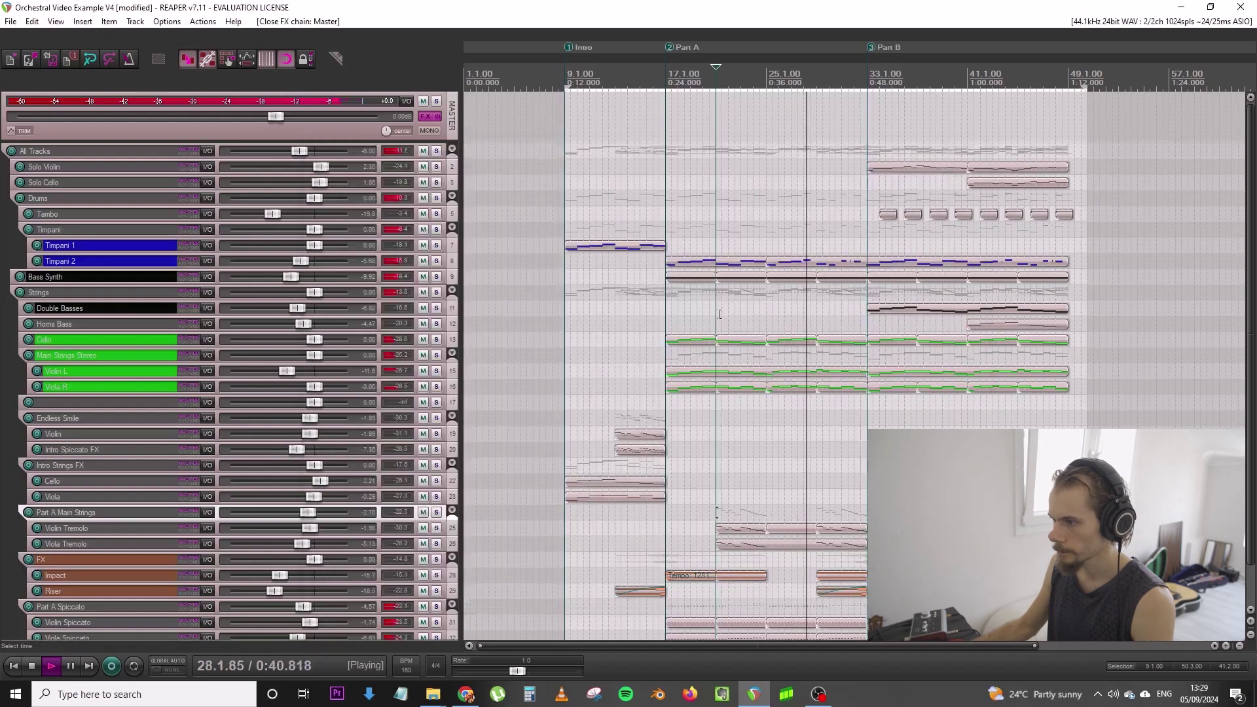
Solo the Bass Synth track, set its volume to about -13 dB and unsolo it again
left_click(437, 277)
left_click_drag(442, 284, 443, 369)
key("space")
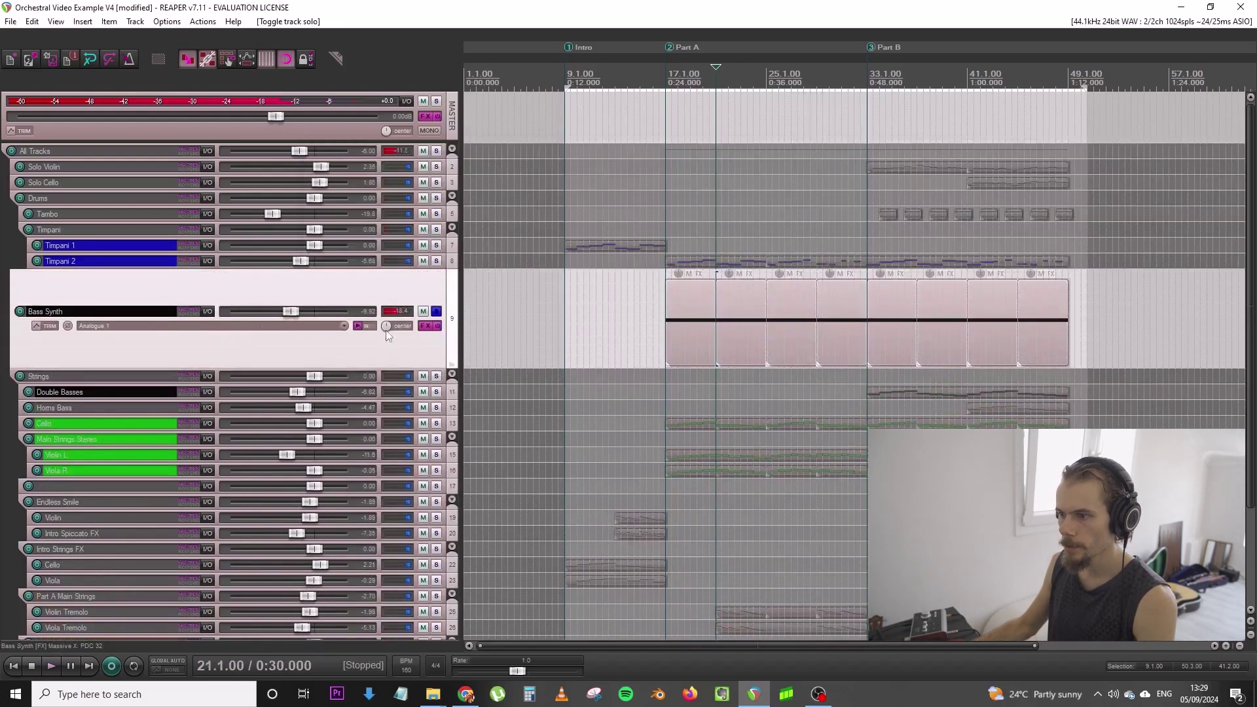
left_click(209, 312)
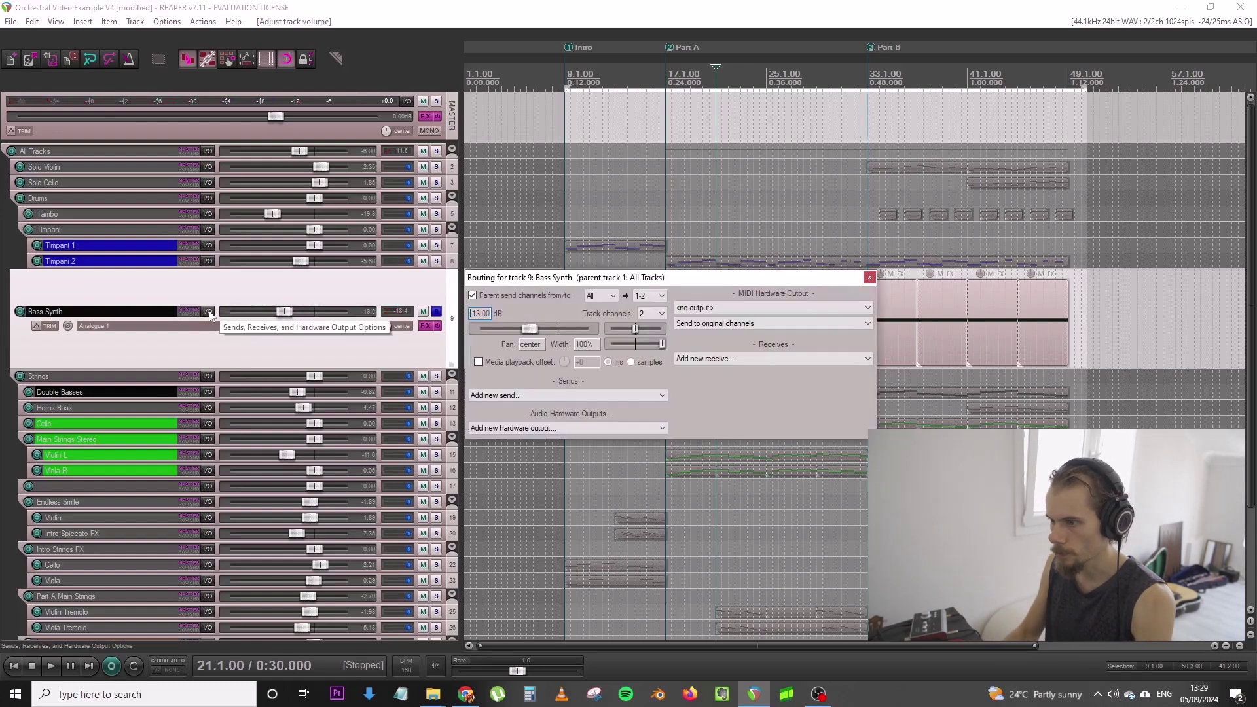
key("space")
left_click(437, 311)
Open the master's Tonal Balance Control and replay Part A to compare the low band with the orchestral target
left_click(426, 116)
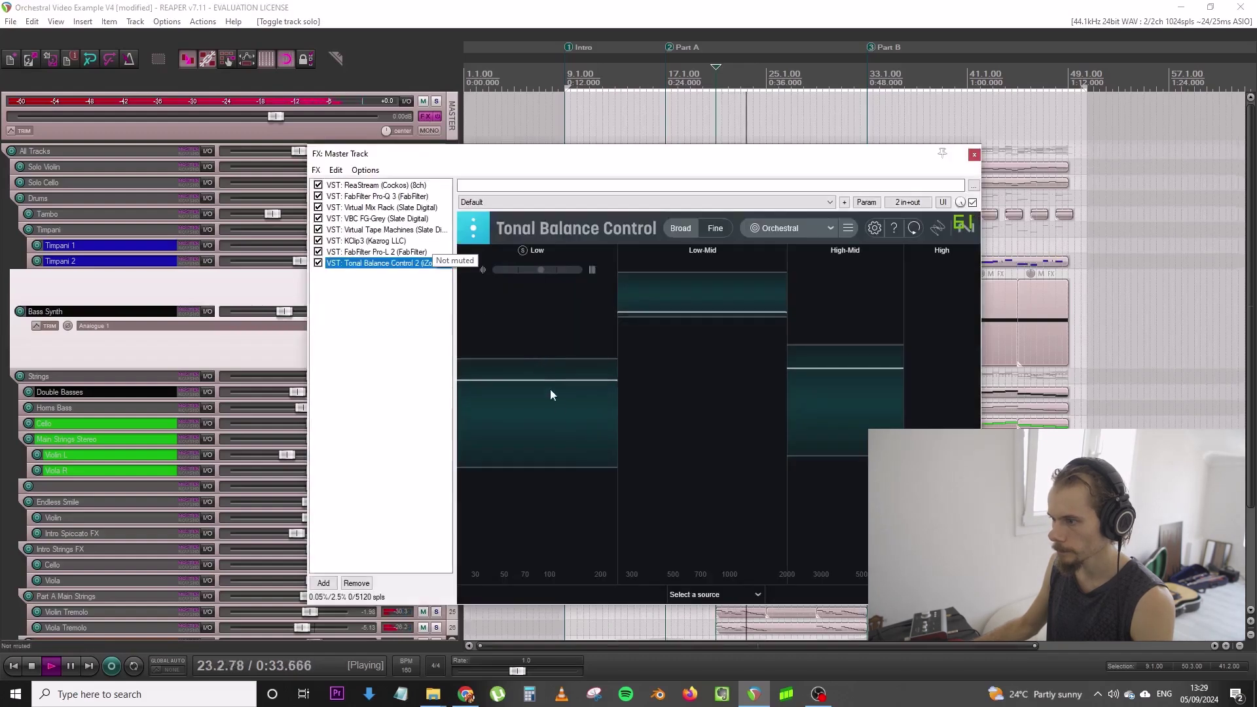
key("space")
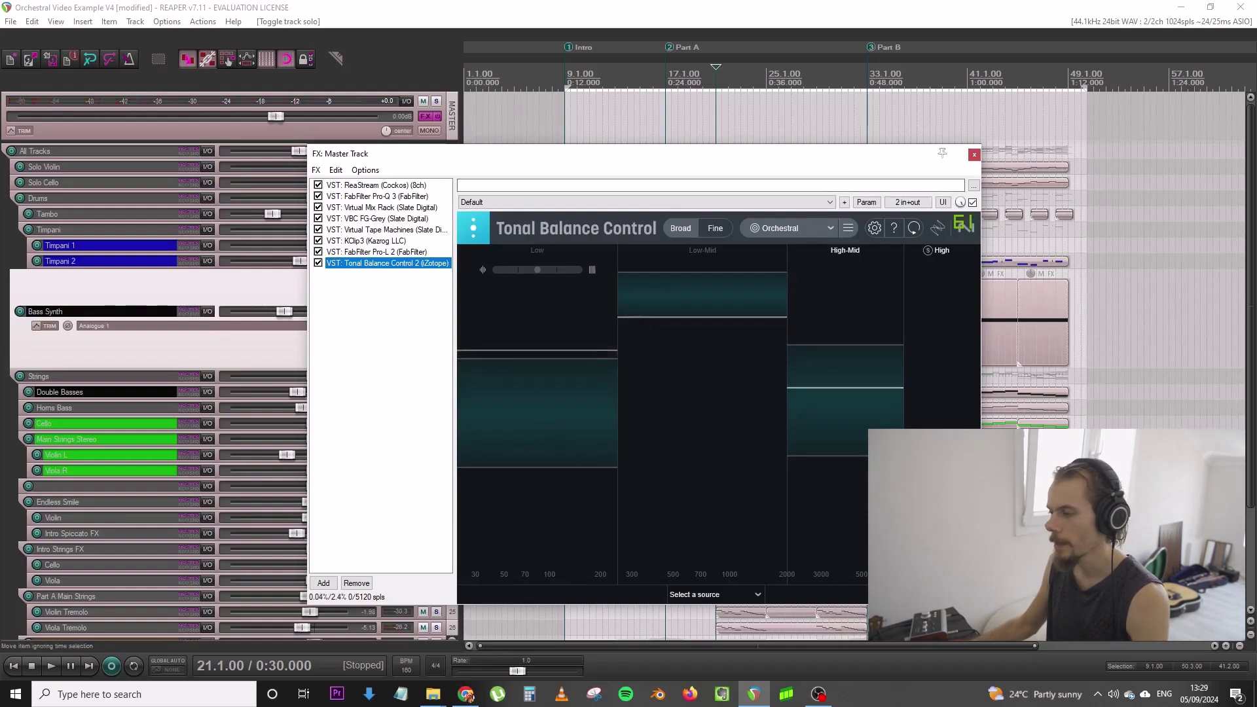
key("space")
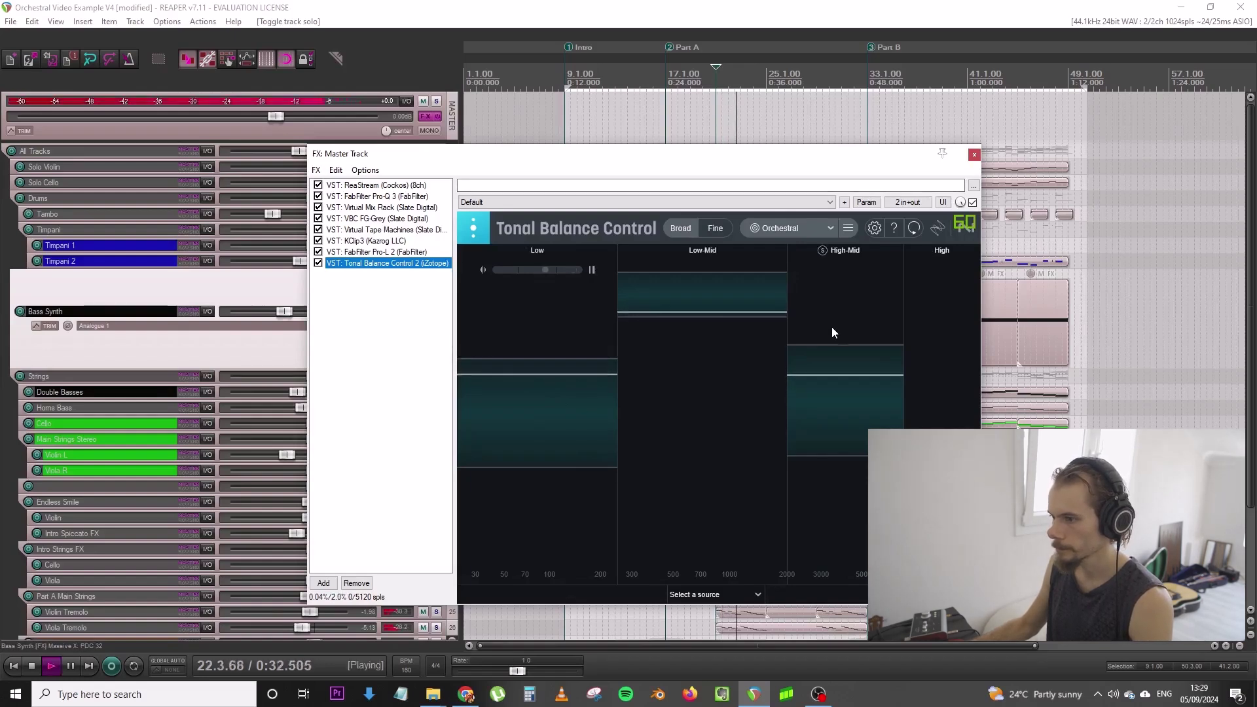
Lower the Bass Synth volume to about -16.8 dB beside the Tonal Balance Control window, and close the master's effects chain
left_click_drag(527, 157, 775, 194)
left_click_drag(305, 313, 280, 315)
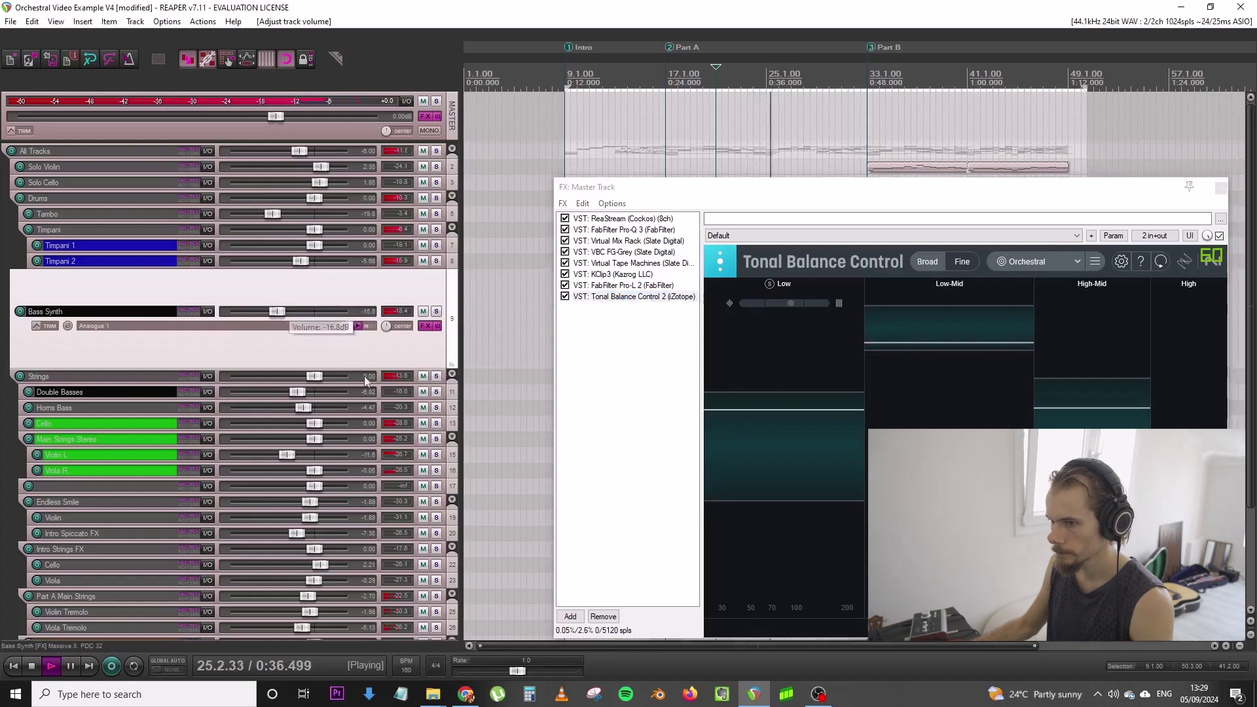
left_click_drag(929, 192, 648, 146)
key("Escape")
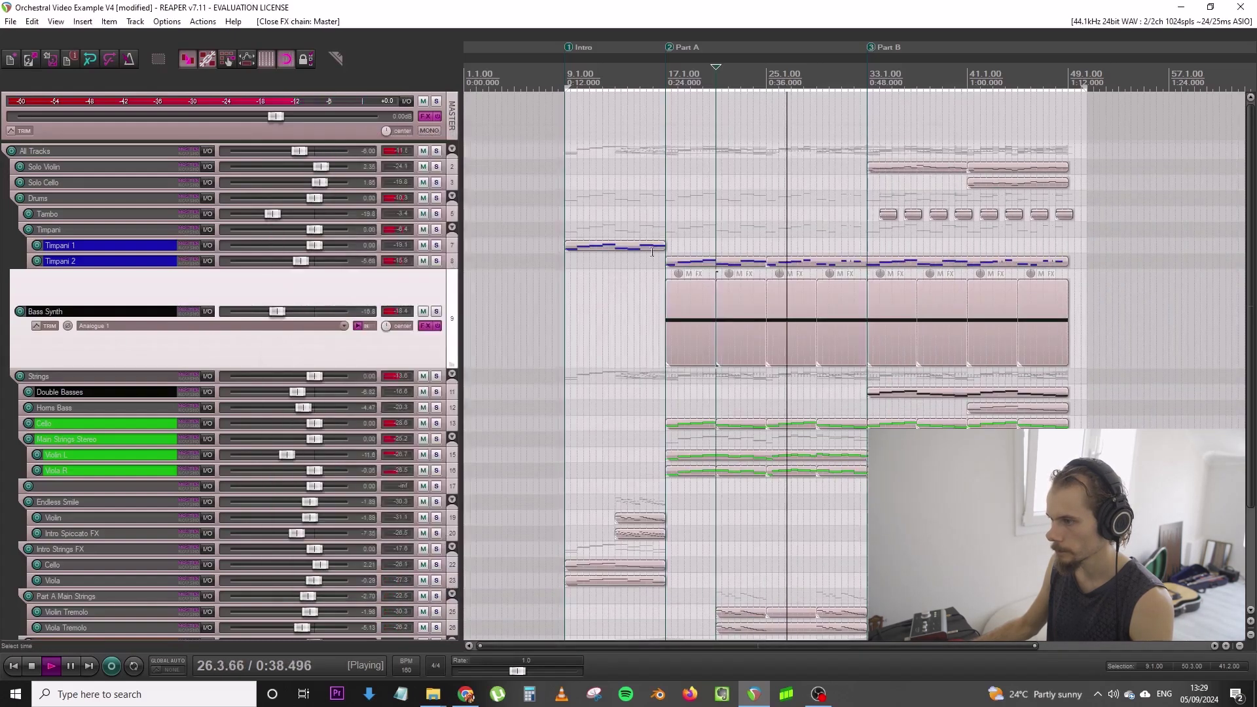
Lower the Part A Main Strings folder's volume to about -3.7 dB during playback
scroll(455, 326, "down", 5)
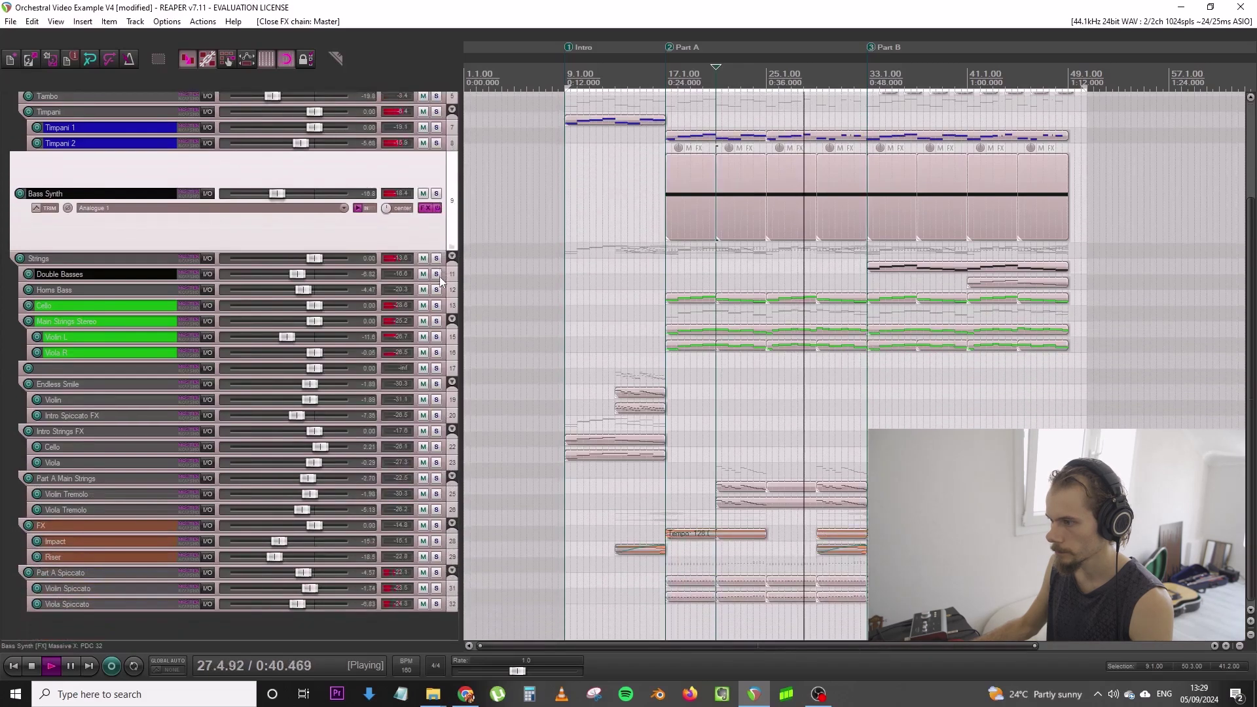
scroll(440, 281, "up", 2)
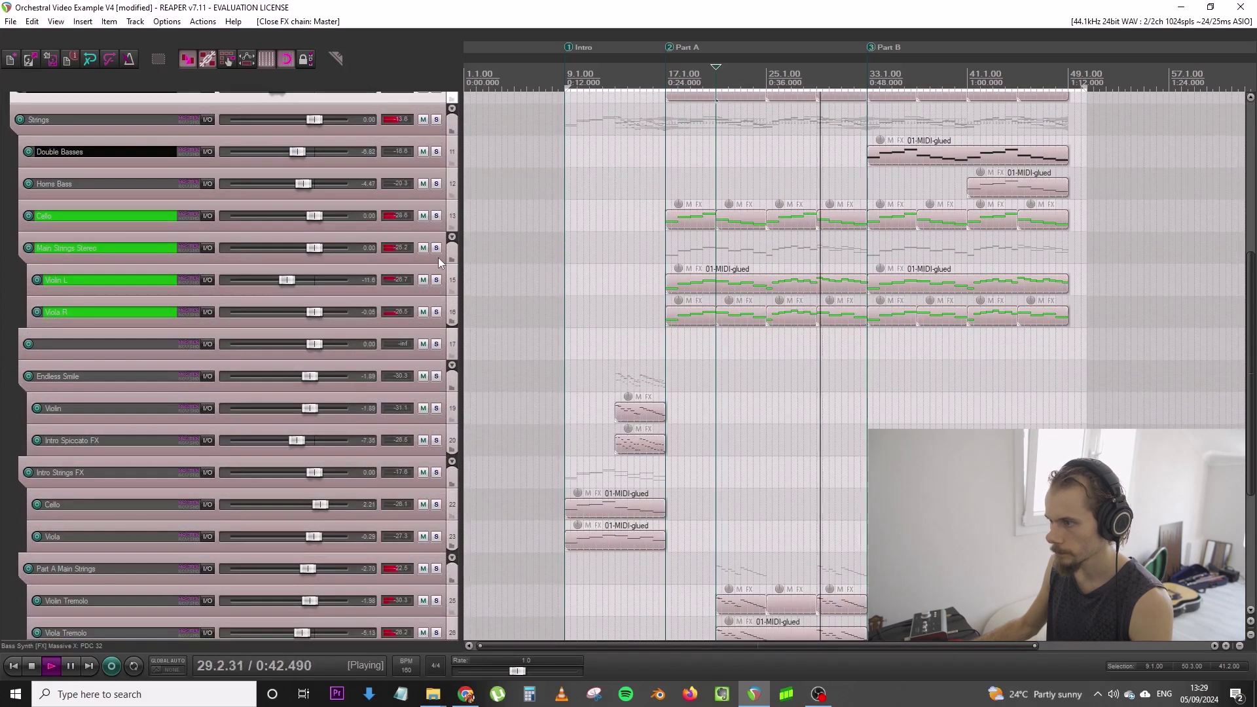
scroll(438, 259, "down", 2)
left_click_drag(310, 470, 308, 469)
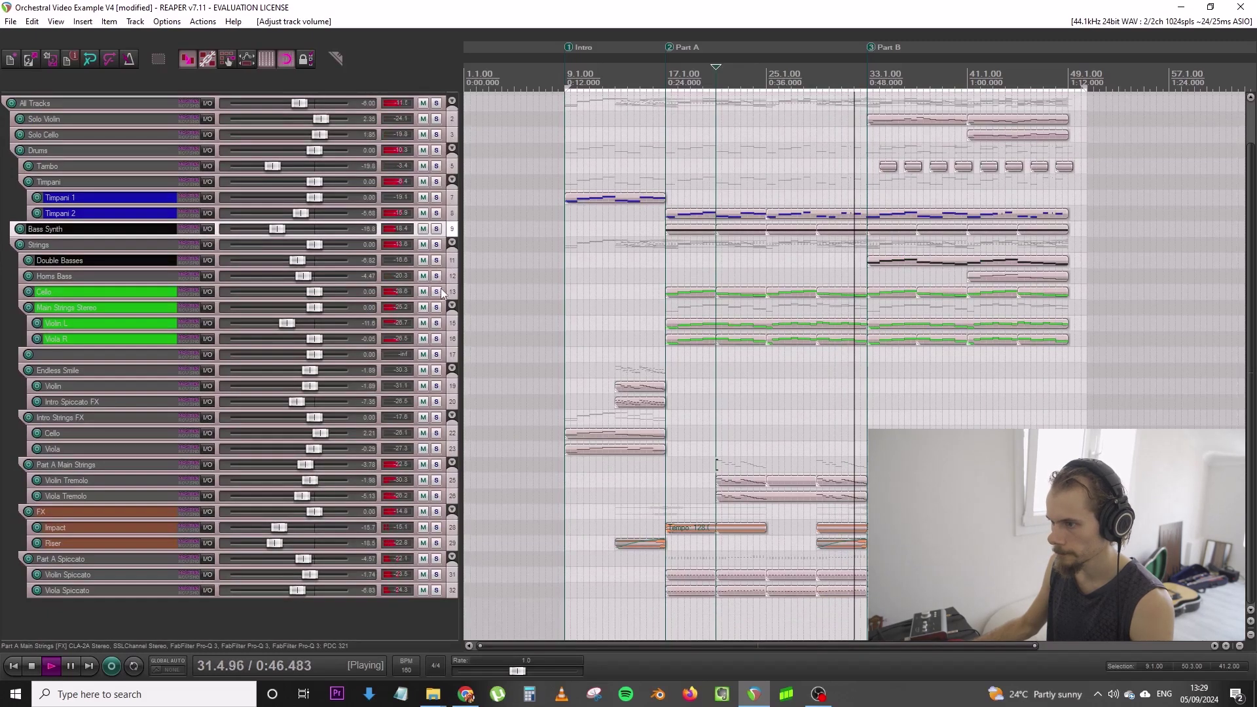
Raise the Solo Violin volume to about 3.8 dB and lower the Tambo volume to about -22.9 dB
scroll(443, 291, "up", 1)
scroll(443, 290, "up", 3)
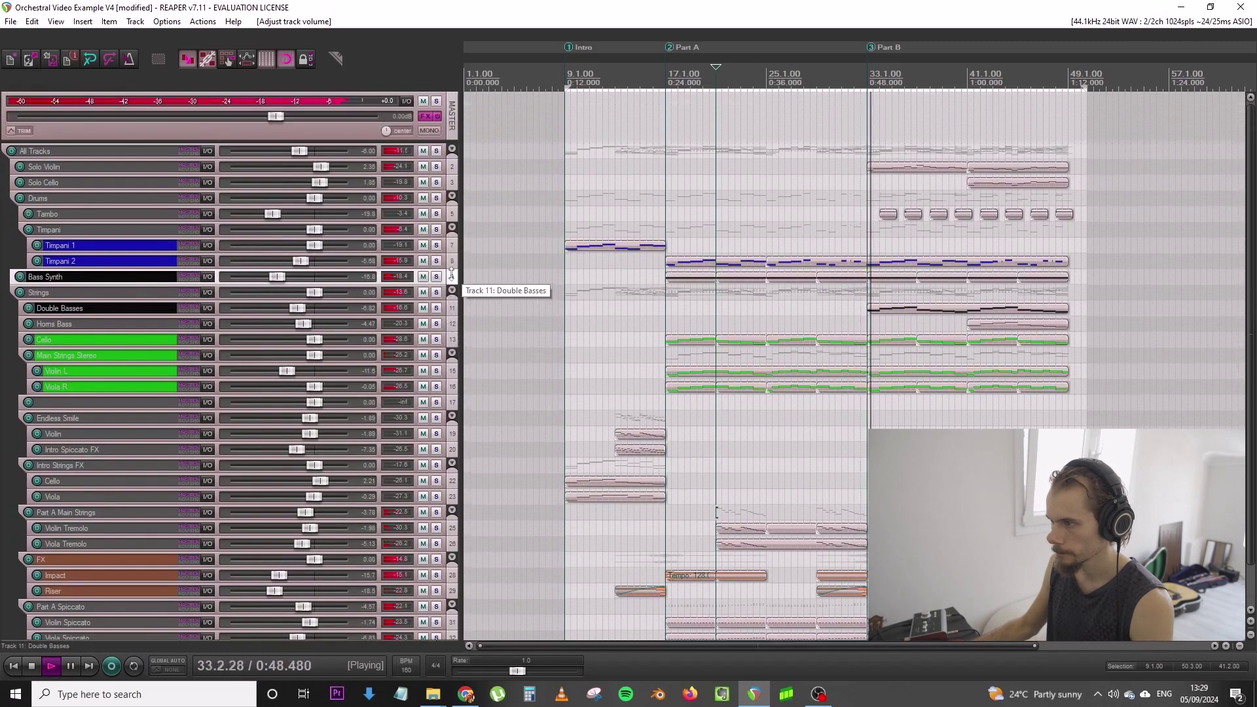
left_click_drag(321, 169, 326, 169)
left_click_drag(279, 214, 273, 216)
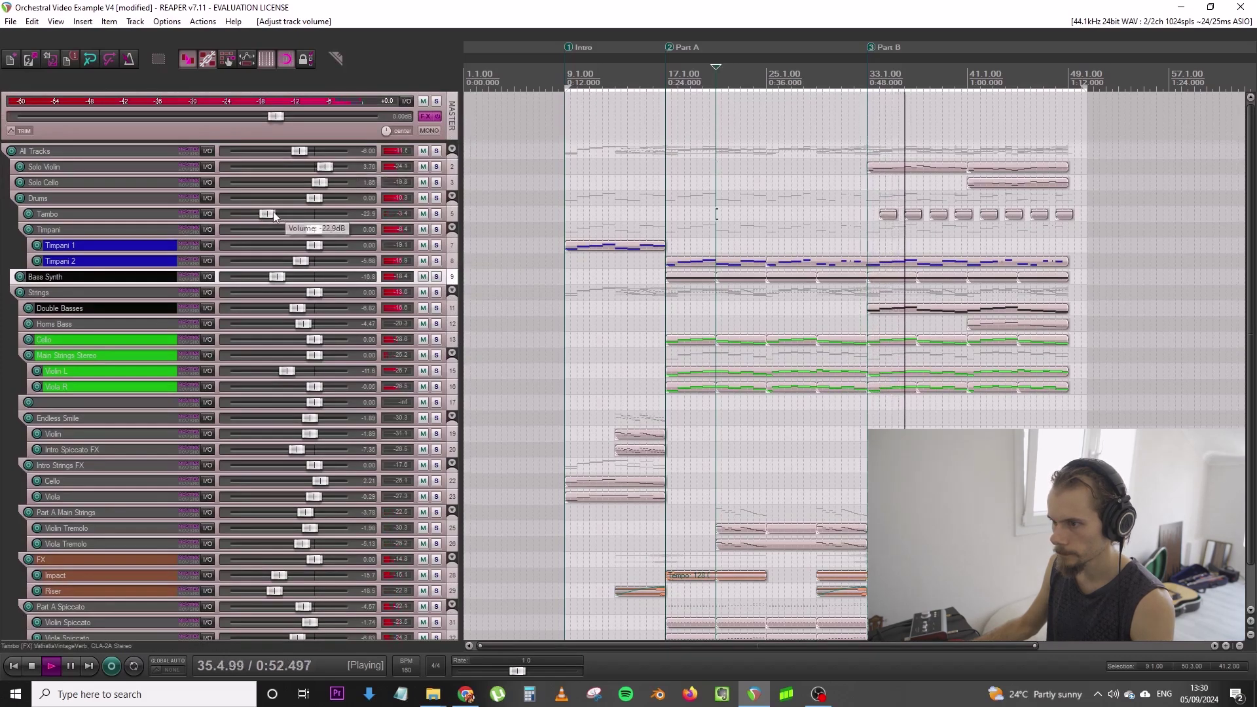
Save the project and briefly check the recording in OBS
left_click(11, 22)
left_click(58, 79)
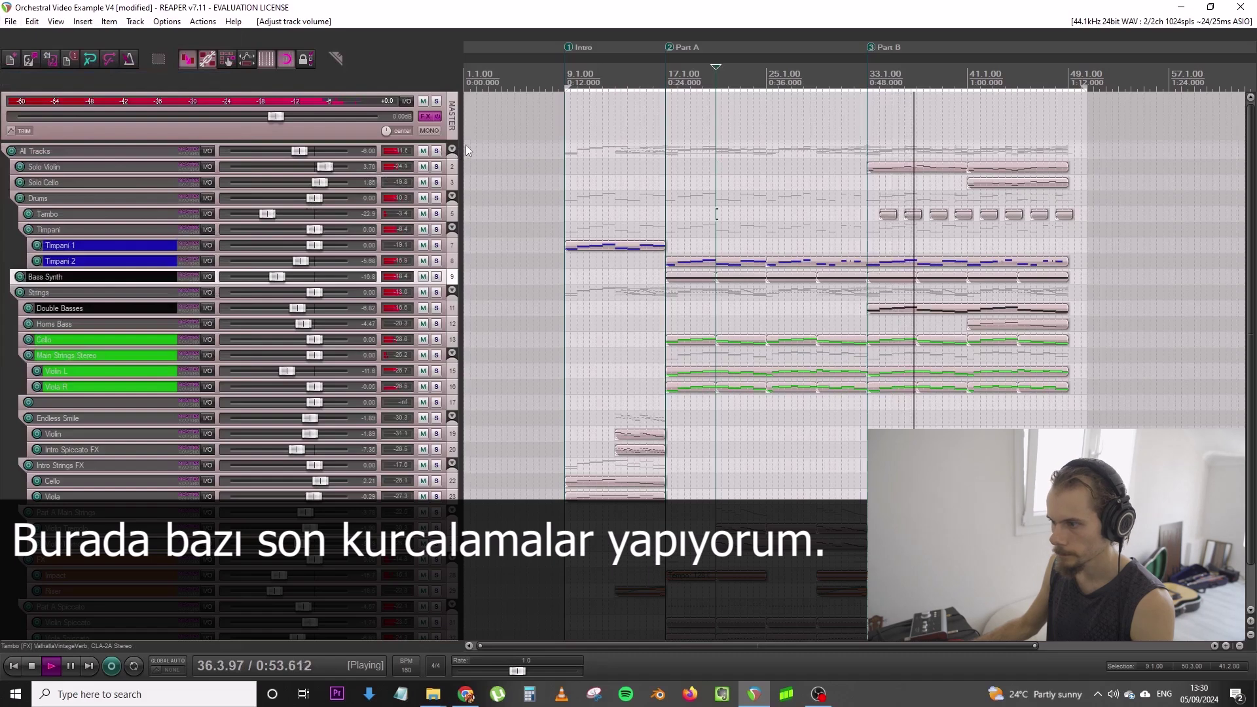
left_click(820, 694)
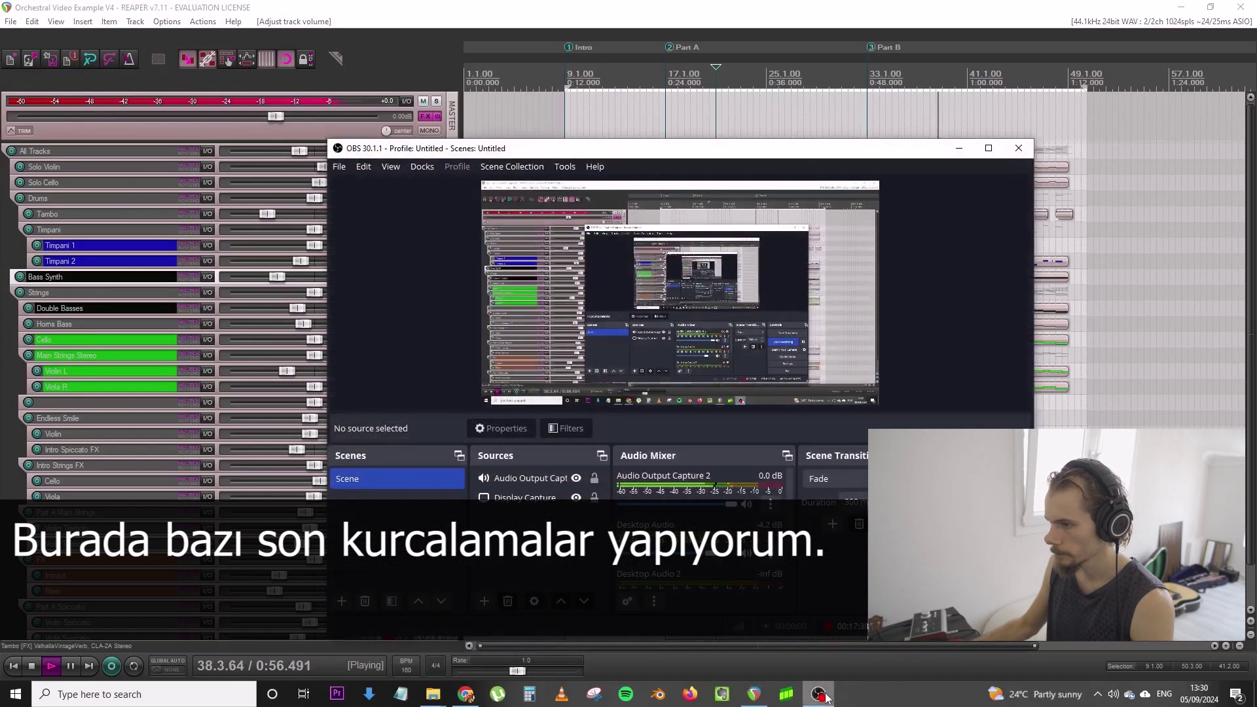
left_click(819, 694)
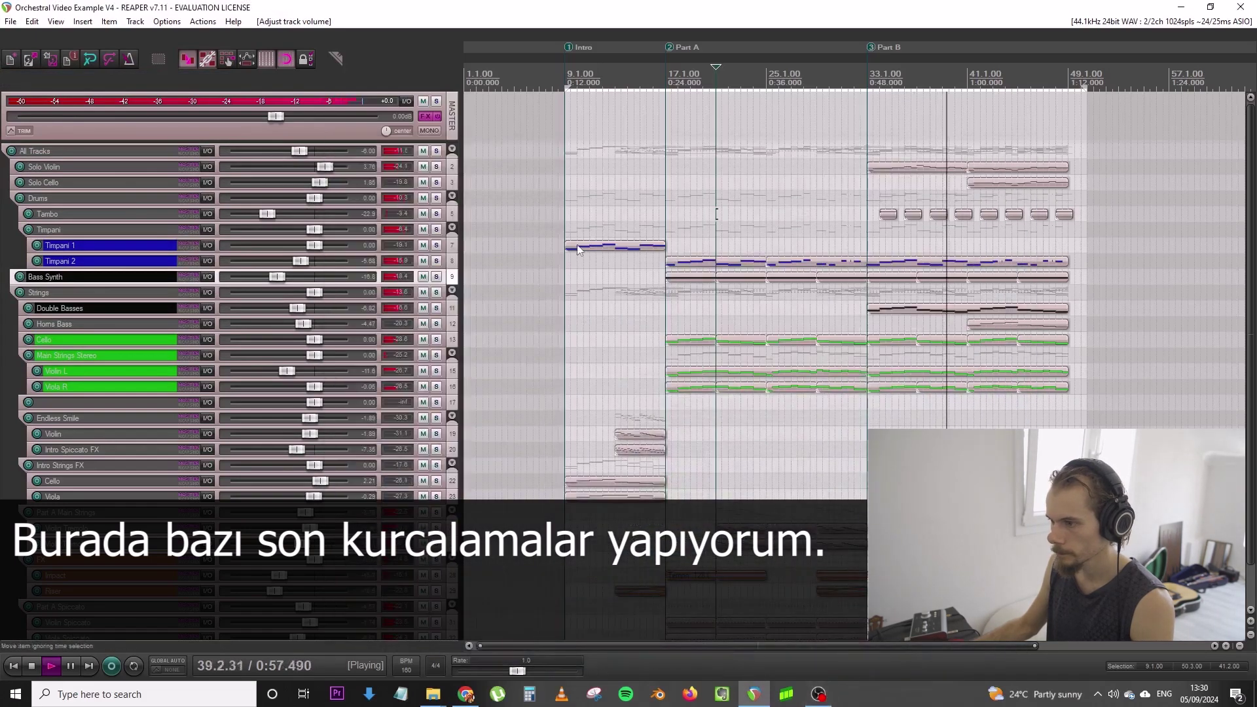
Check Part B in the master's Tonal Balance Control, stop playback, view the master's Pro-Q 3 and close the chain
left_click(428, 119)
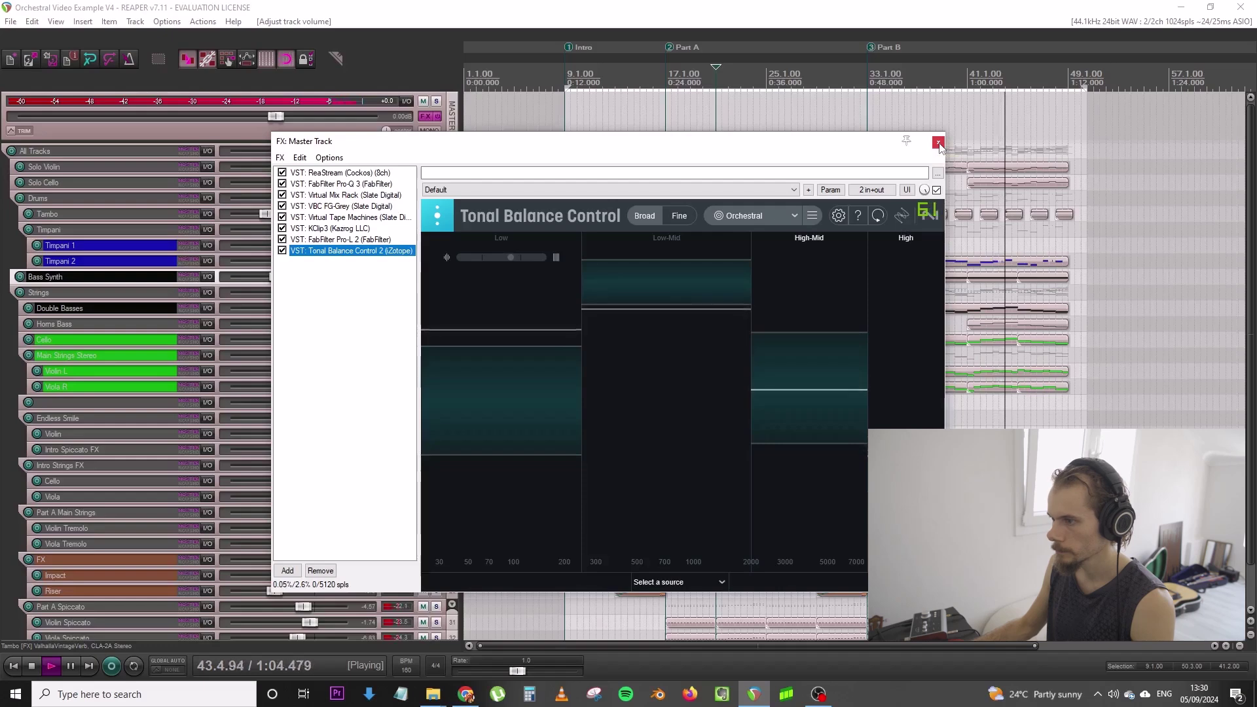
key("space")
left_click(342, 184)
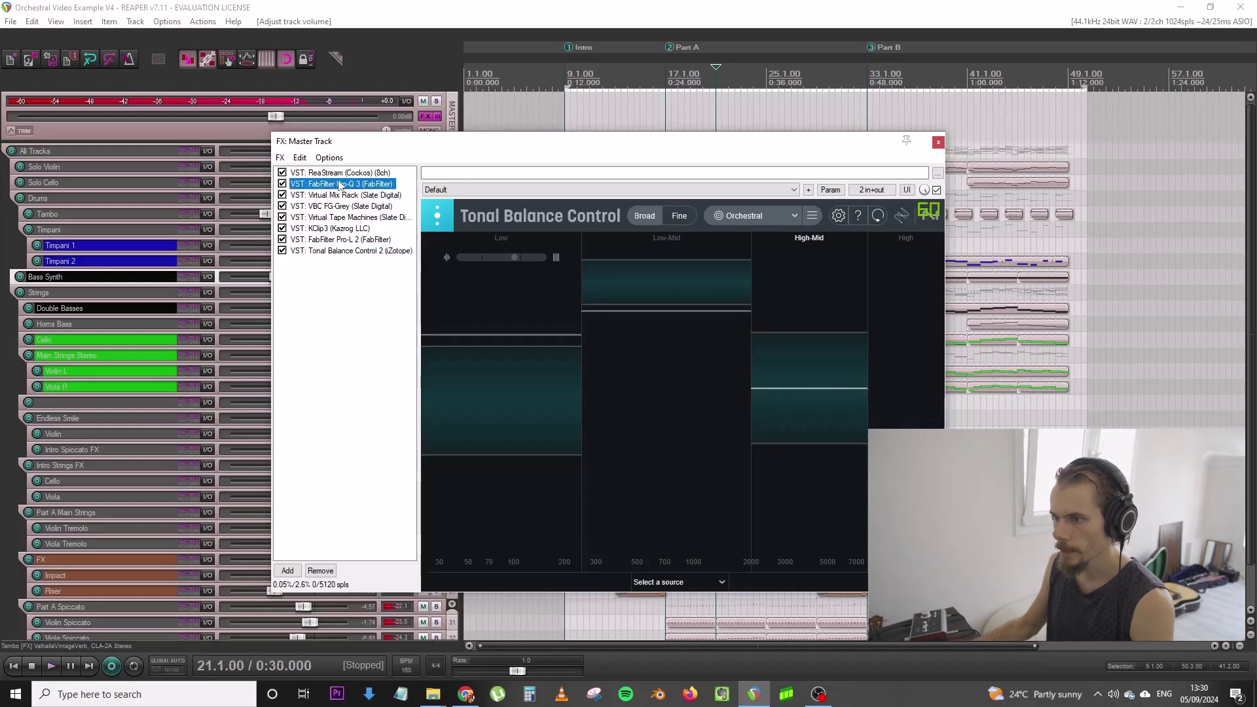
left_click(1004, 142)
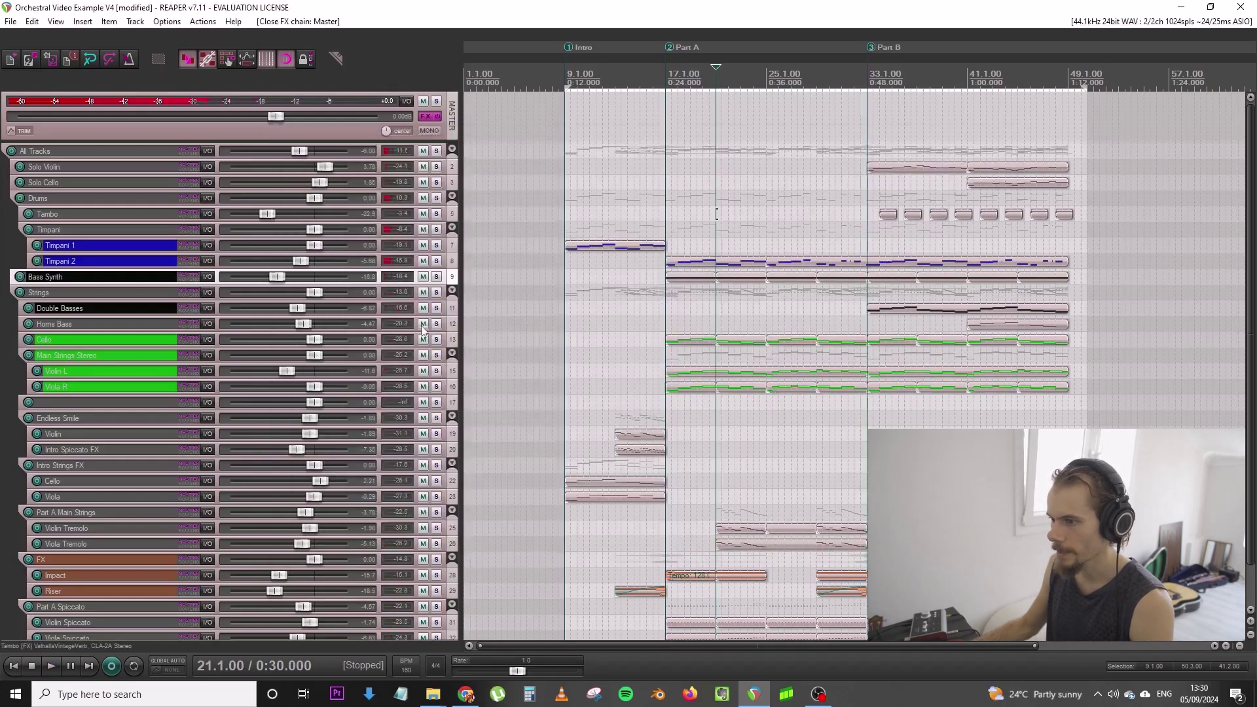
Solo the Main Strings Stereo folder and glue the Violin L and Viola R items into one item per track
scroll(423, 322, "up", 4)
left_click(448, 294)
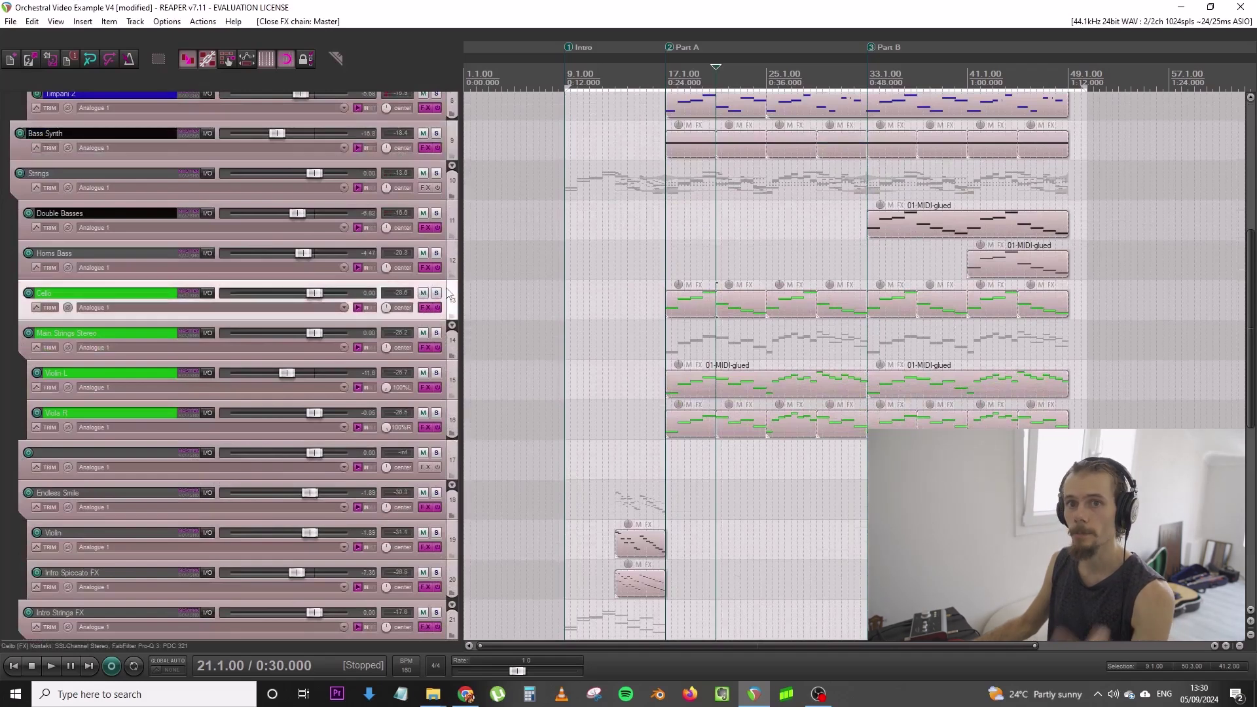
scroll(448, 294, "down", 2)
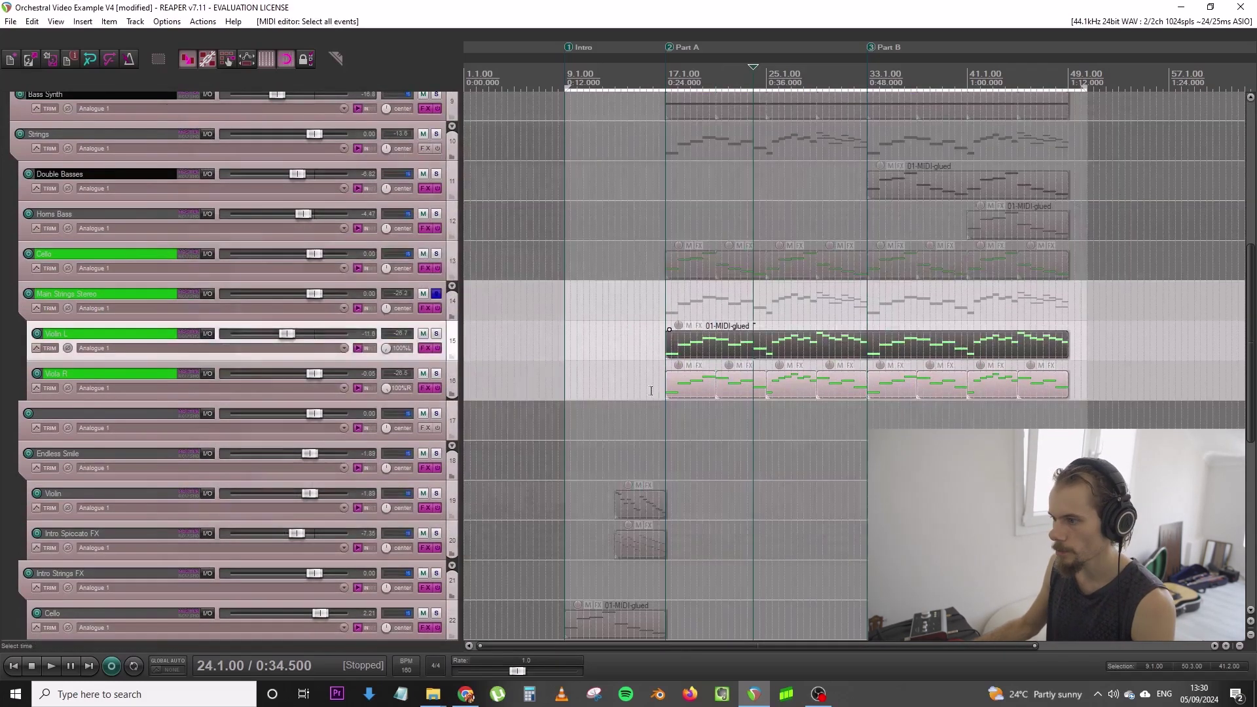
right_click(1032, 386)
left_click(1038, 402)
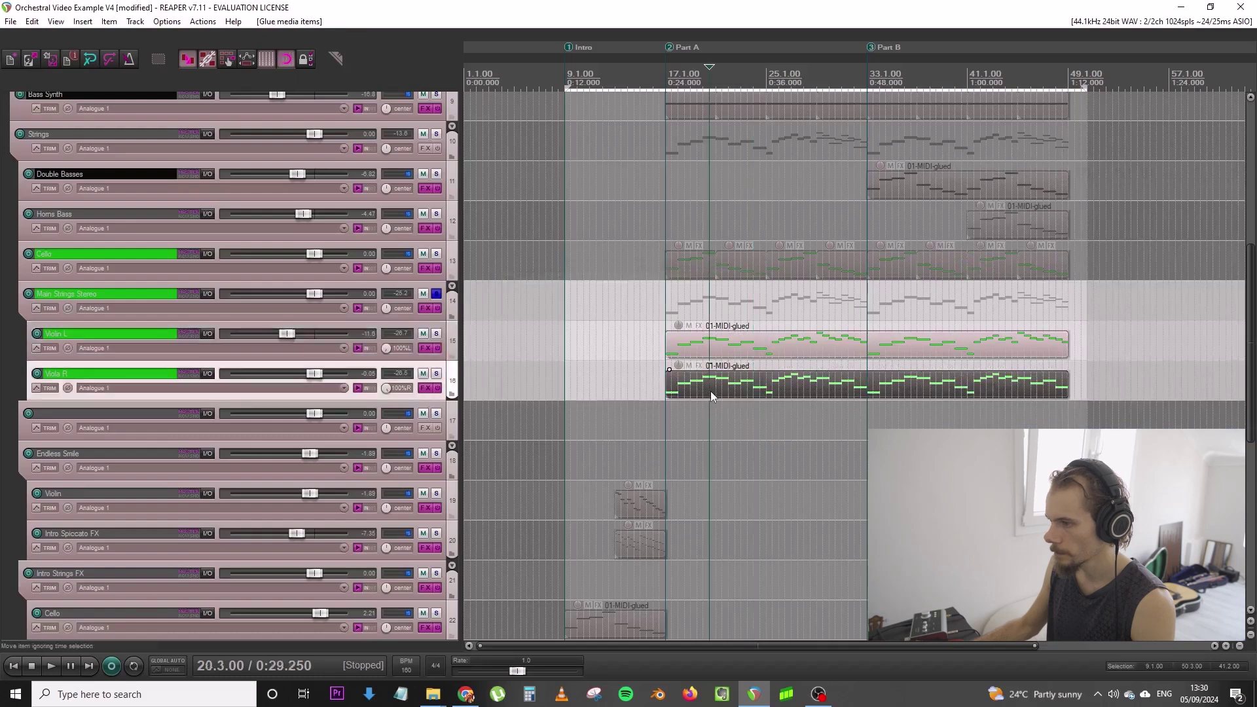
Move all notes of the glued Viola R item down one octave in the MIDI editor, close it and unsolo the folder
double_click(710, 391)
left_click_drag(259, 321, 259, 416)
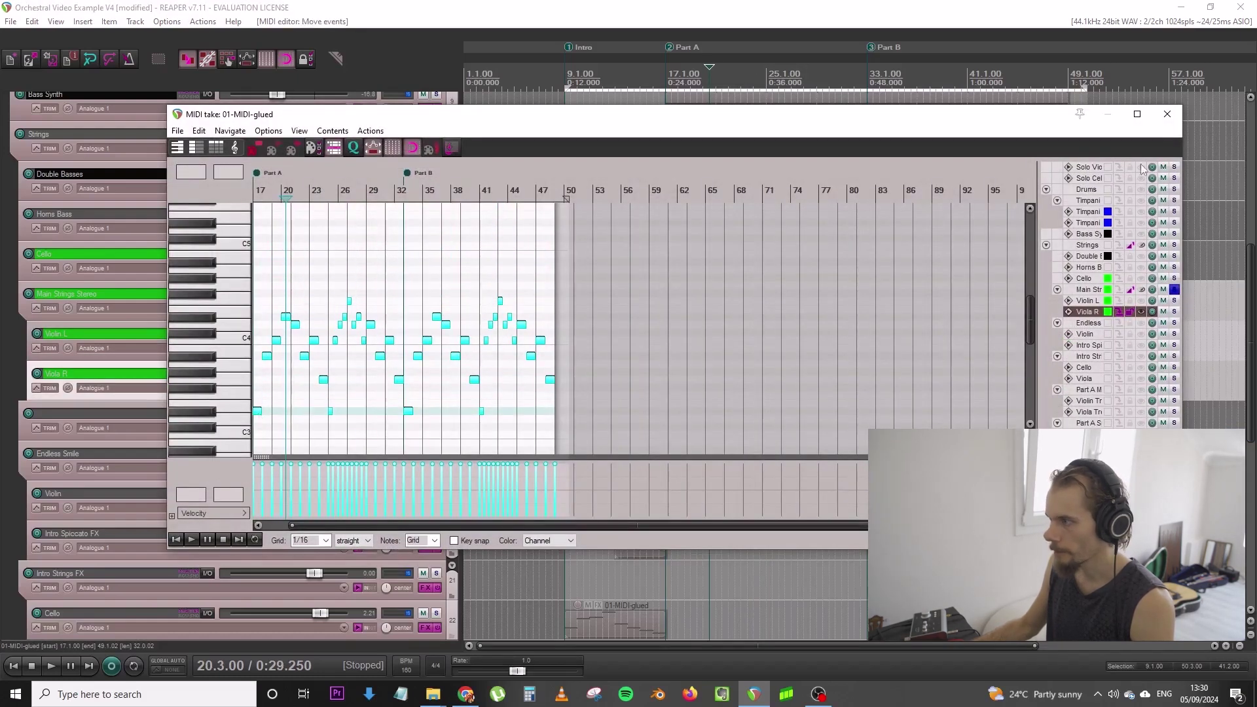
left_click(1167, 114)
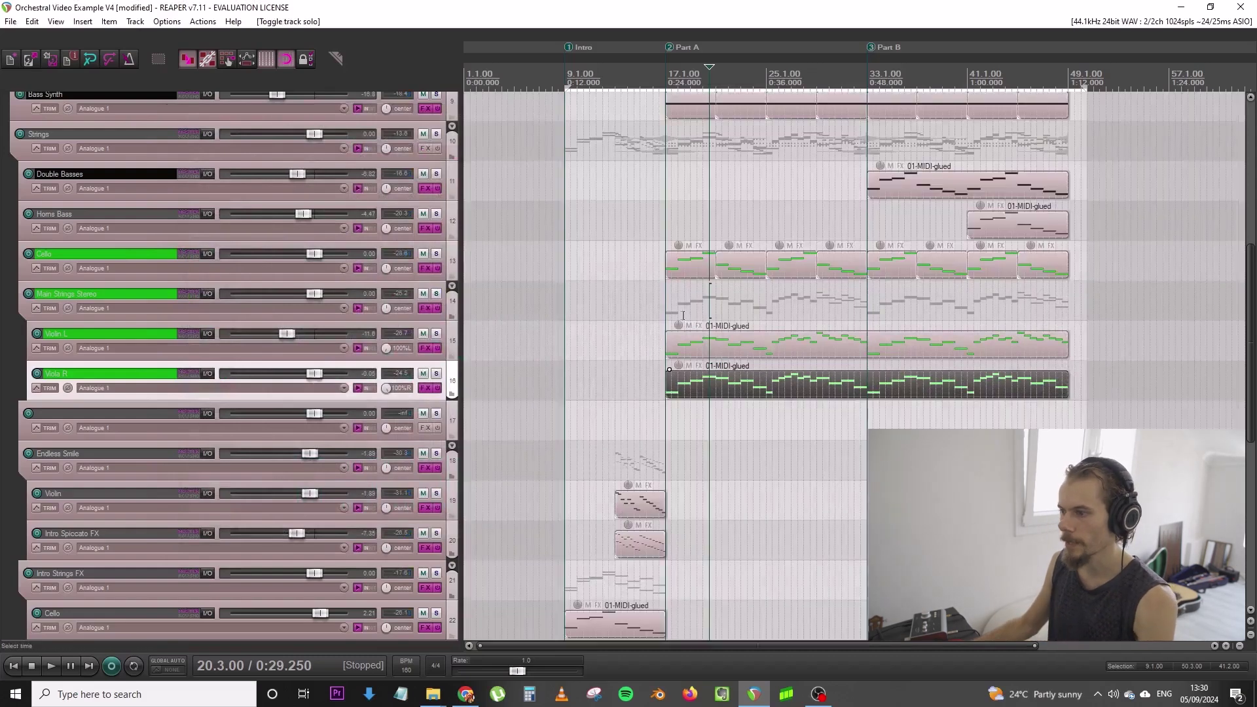
Play from the start of Part A with Main Strings Stereo soloed, lower Violin L to about -13.7 dB and unsolo the folder
left_click(666, 307)
key("space")
scroll(637, 317, "down", 3)
scroll(517, 337, "up", 4)
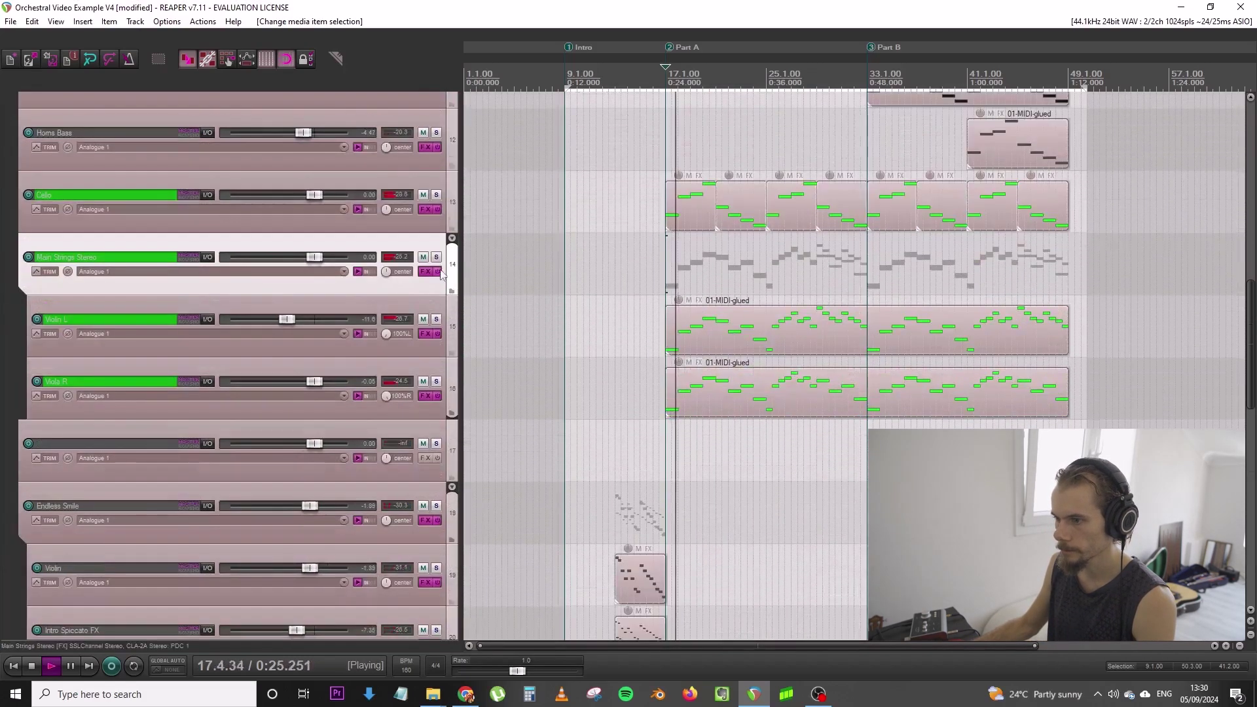
left_click(436, 257)
scroll(288, 321, "down", 4)
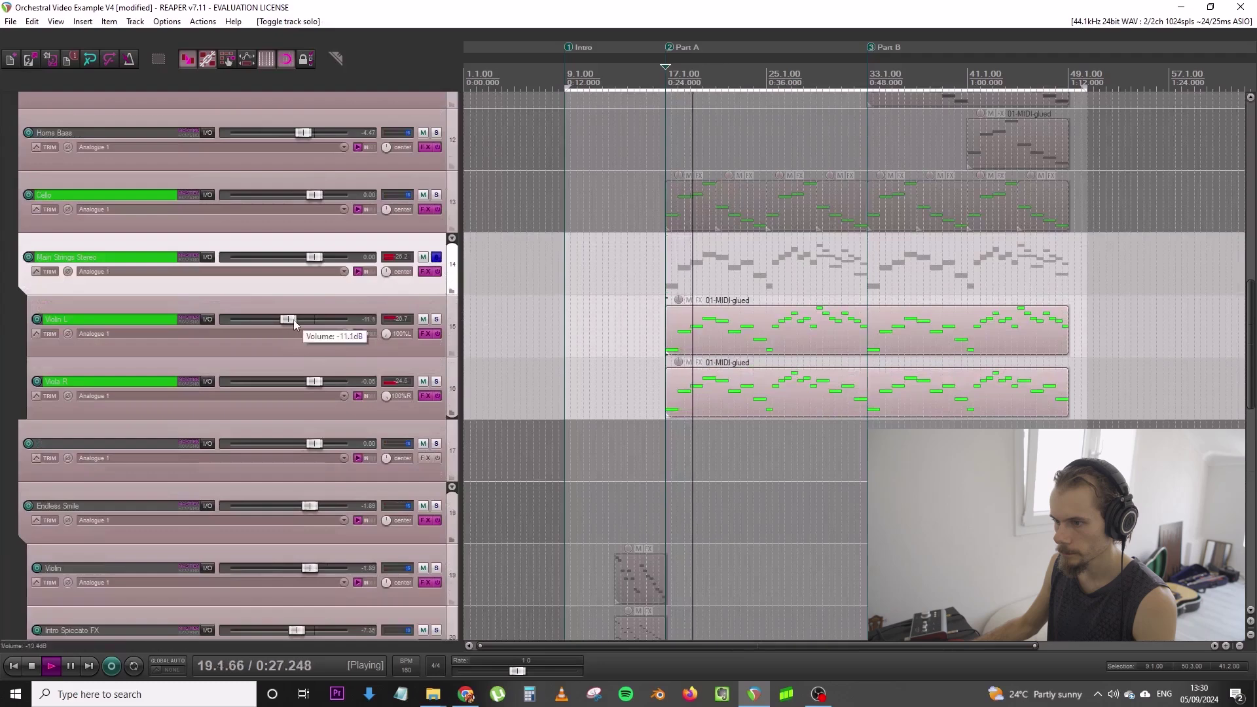
left_click(436, 258)
Check Part A in the master's Tonal Balance Control during playback, restart playback from Part A and close the FX chain
scroll(442, 269, "down", 5)
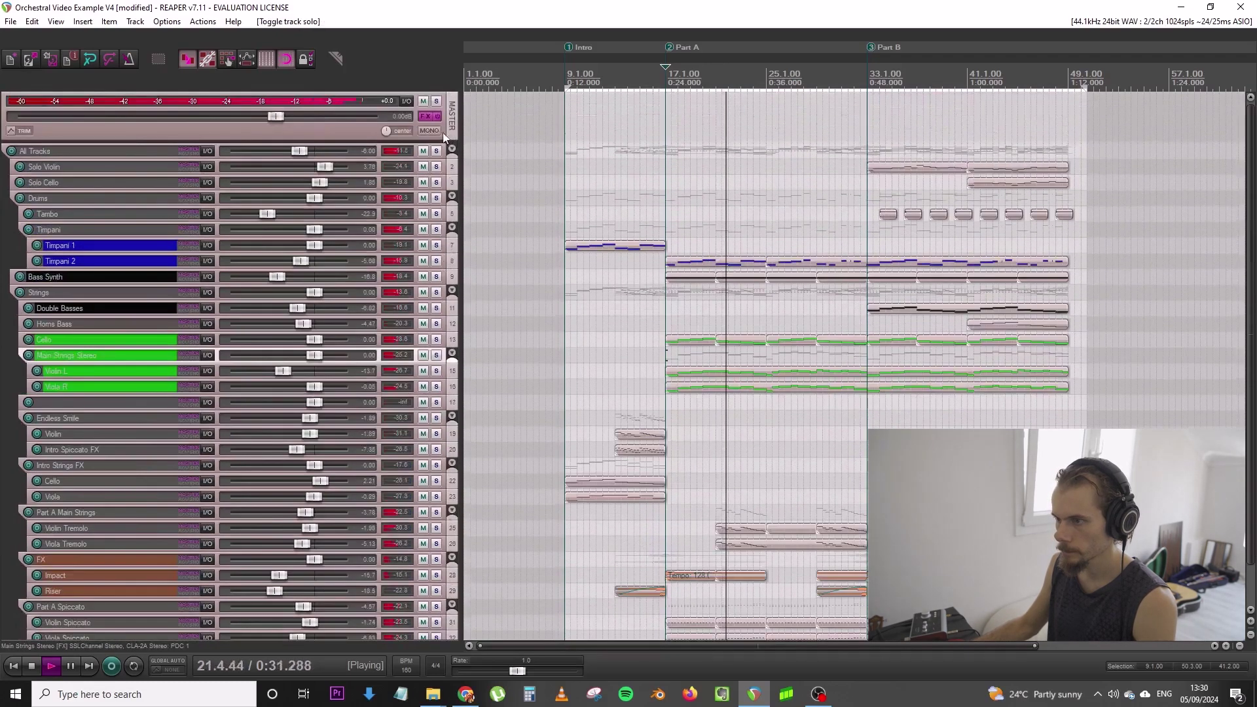
left_click(426, 116)
left_click(366, 241)
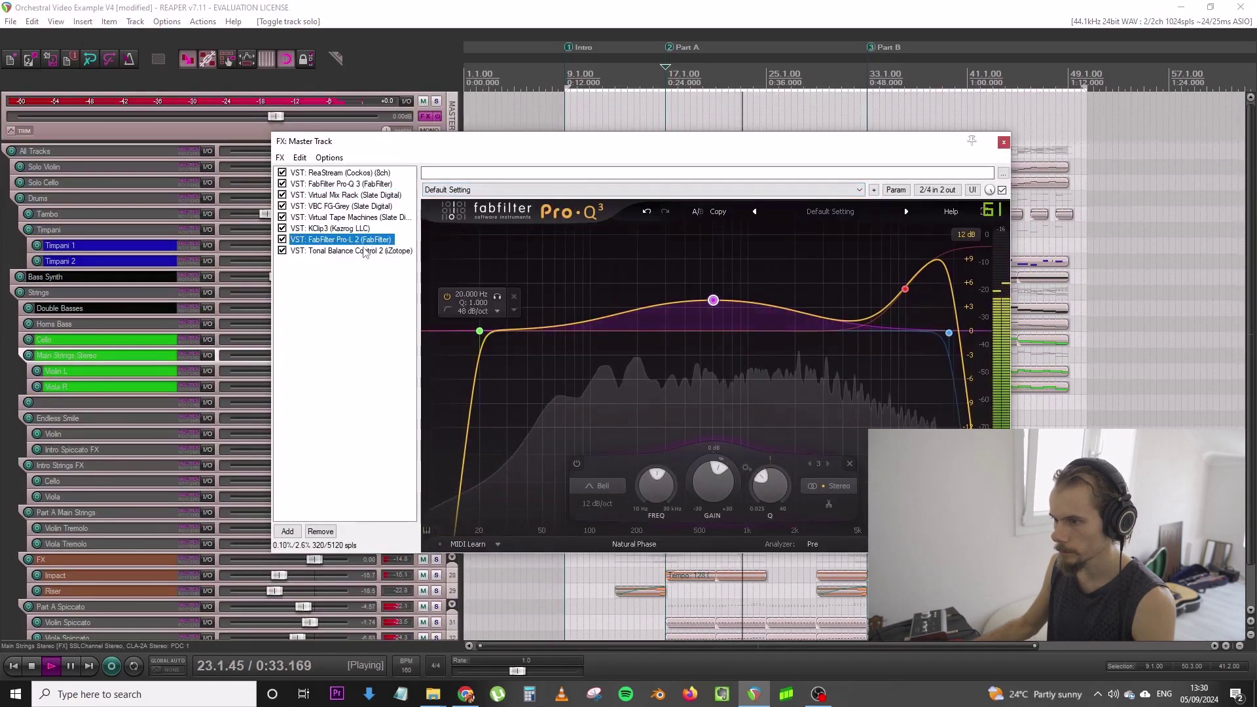
left_click(365, 251)
key("space")
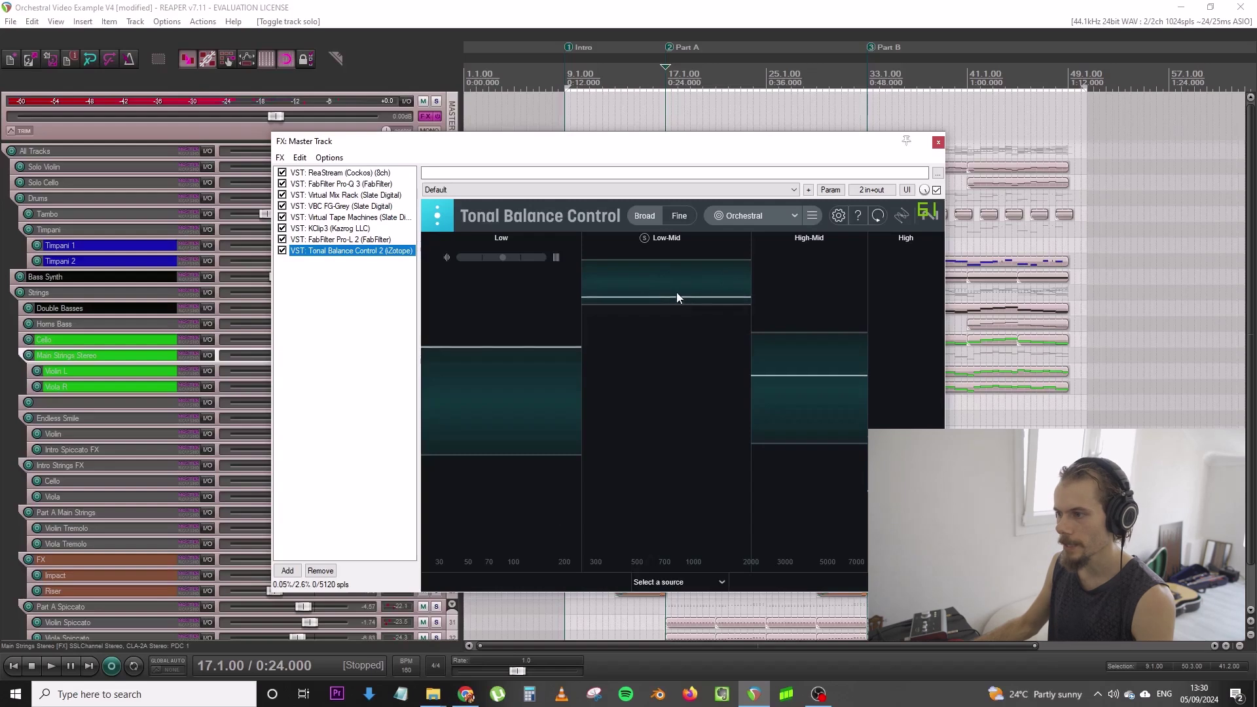
key("space")
key("Escape")
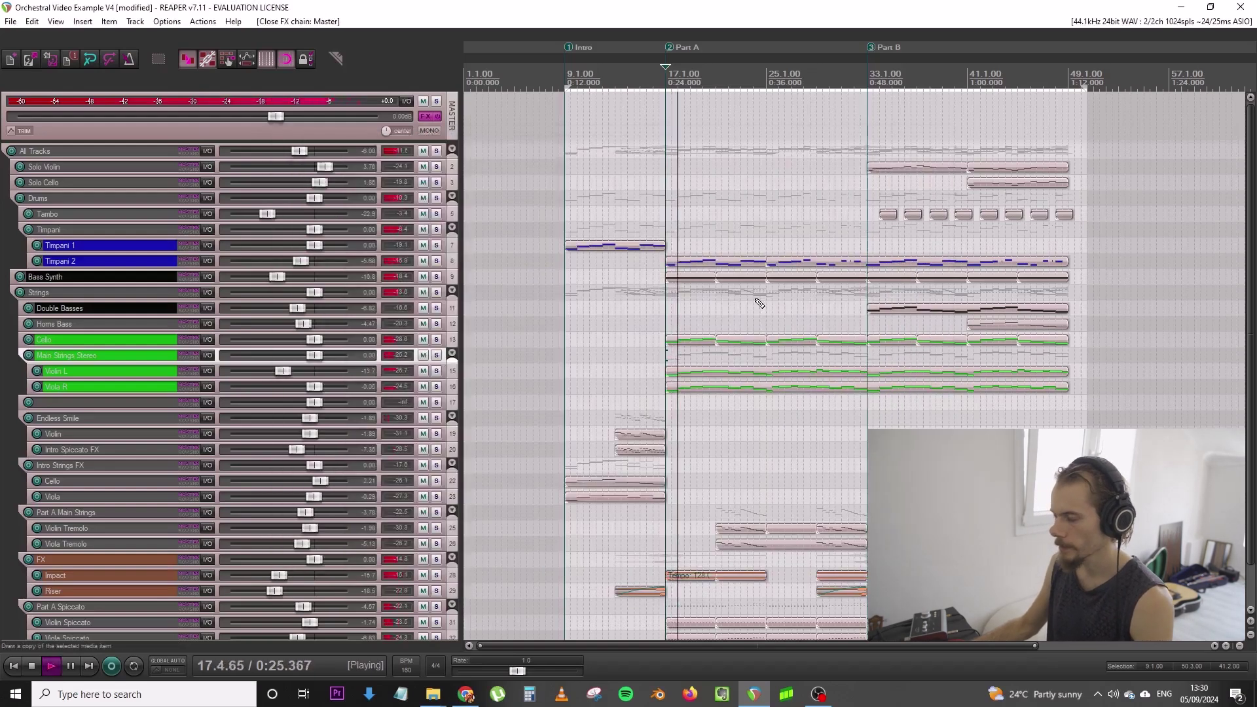
Save the project in its current state during playback
left_click(10, 22)
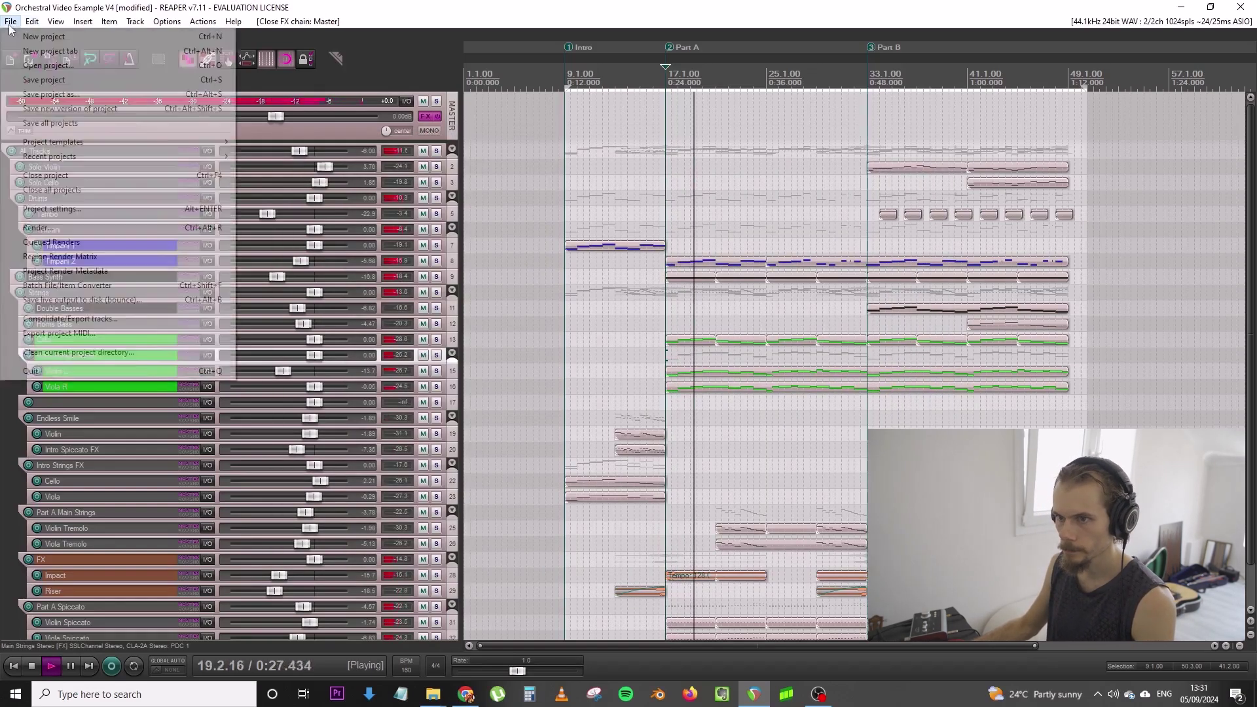
left_click(36, 80)
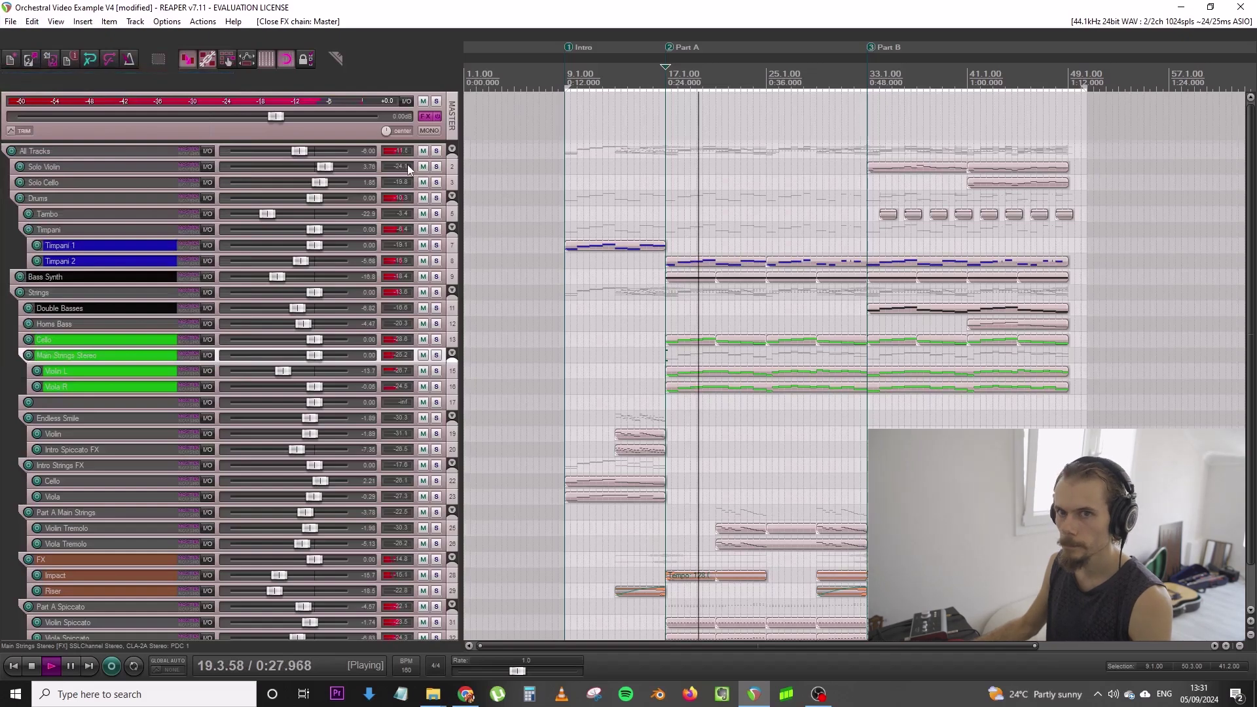
scroll(454, 116, "down", 1)
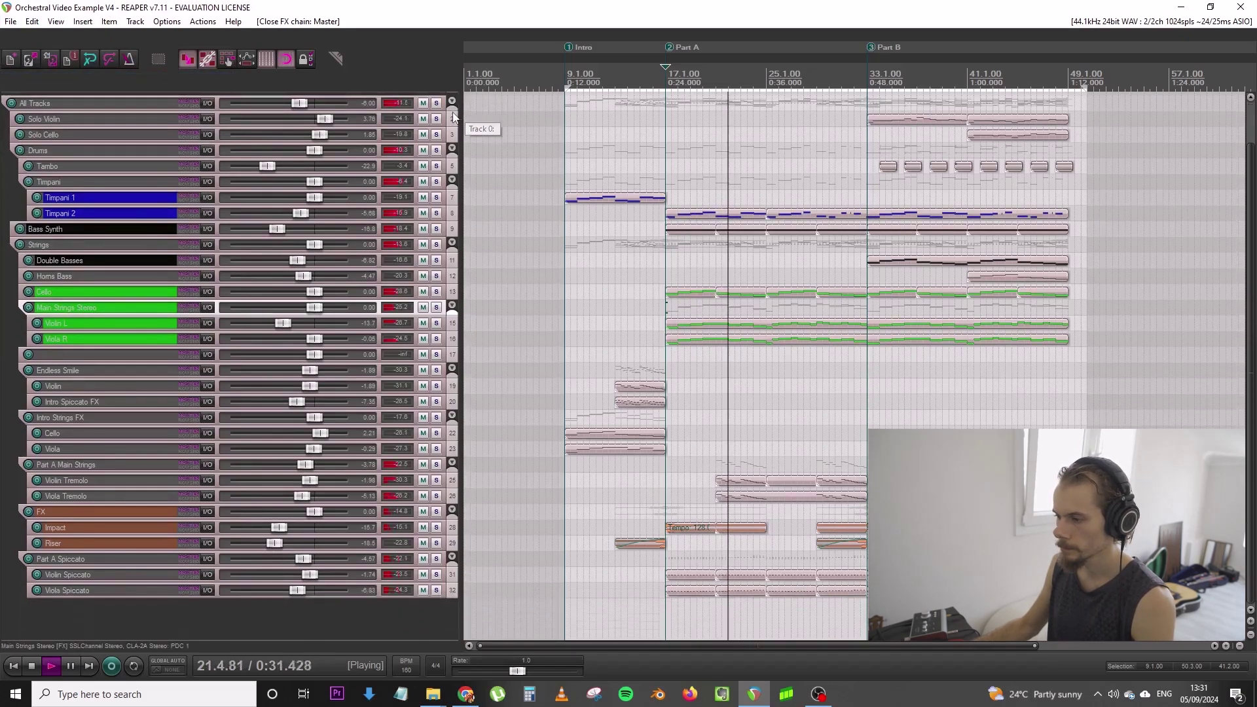
scroll(452, 117, "up", 1)
left_click(12, 23)
left_click(33, 80)
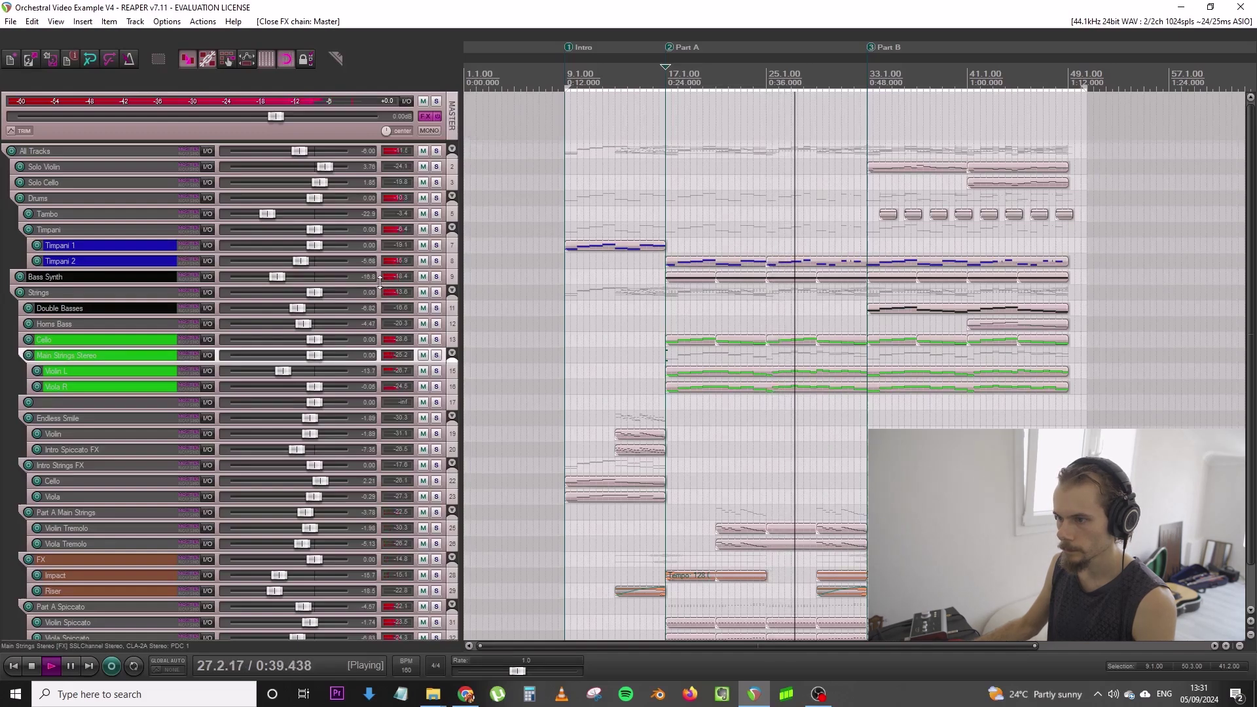
Lower the Timpani 2 track's volume to about -8.64 dB while Part A plays
left_click_drag(380, 284, 380, 320)
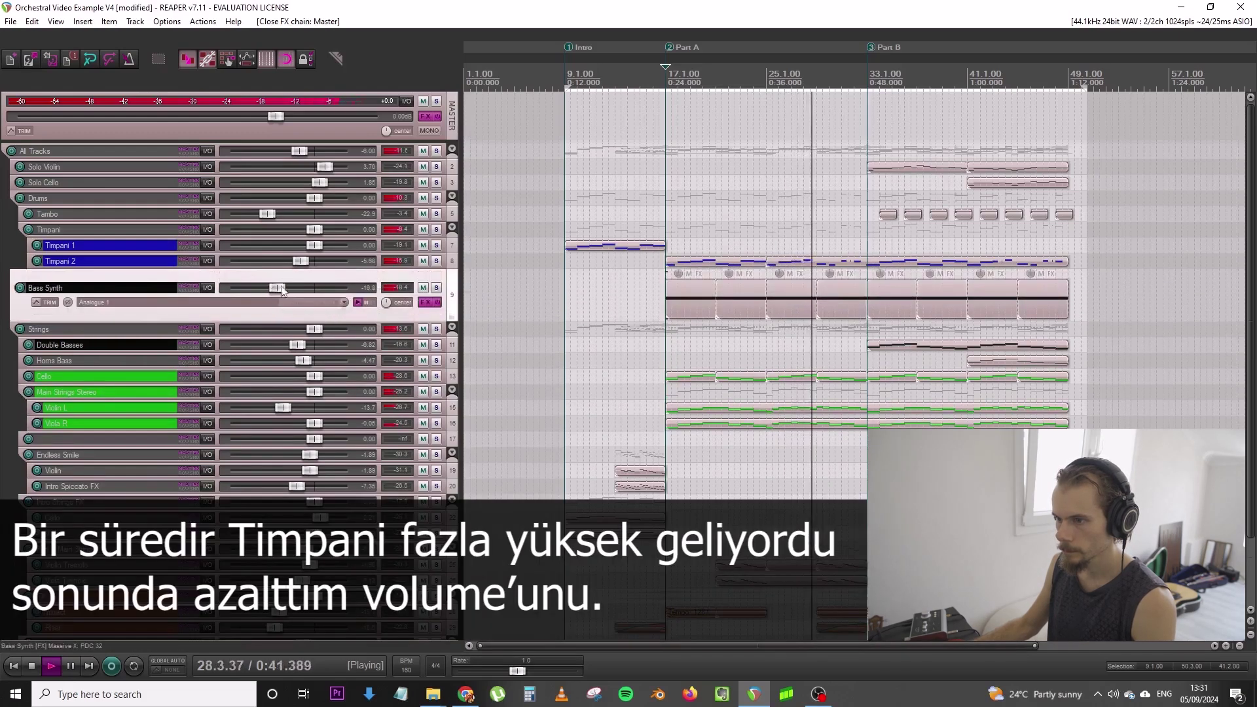
left_click_drag(300, 261, 294, 262)
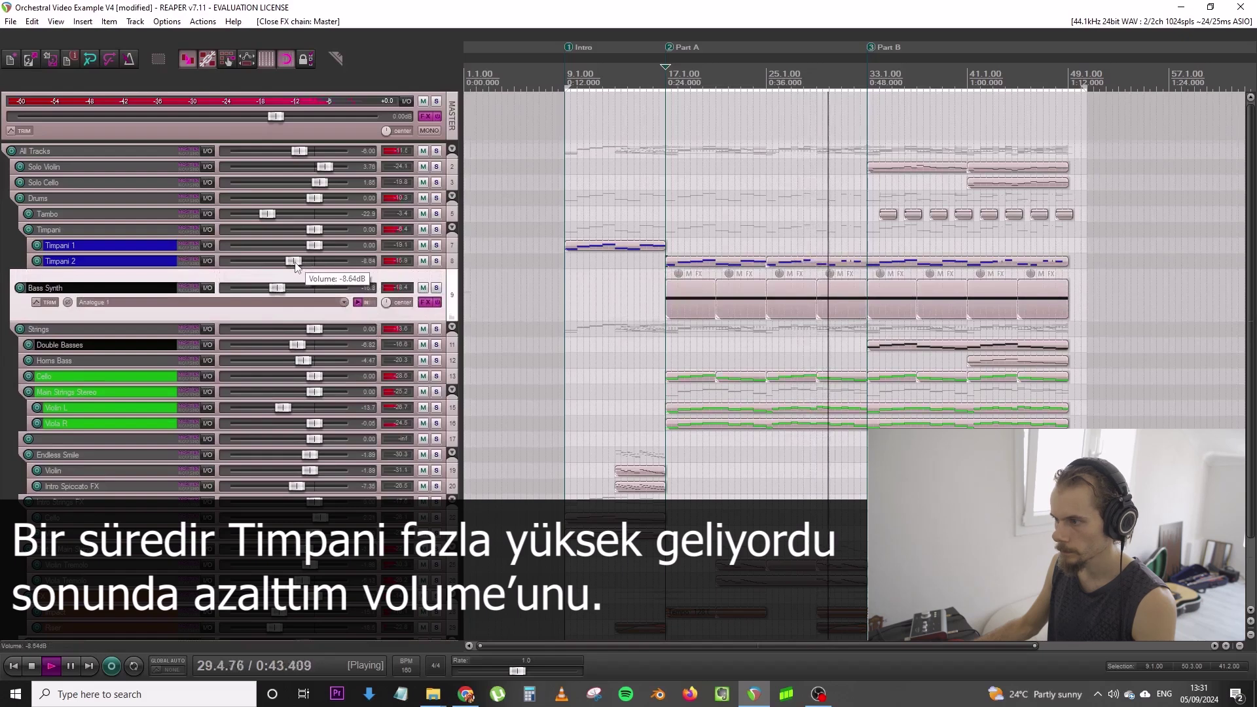
left_click(451, 128)
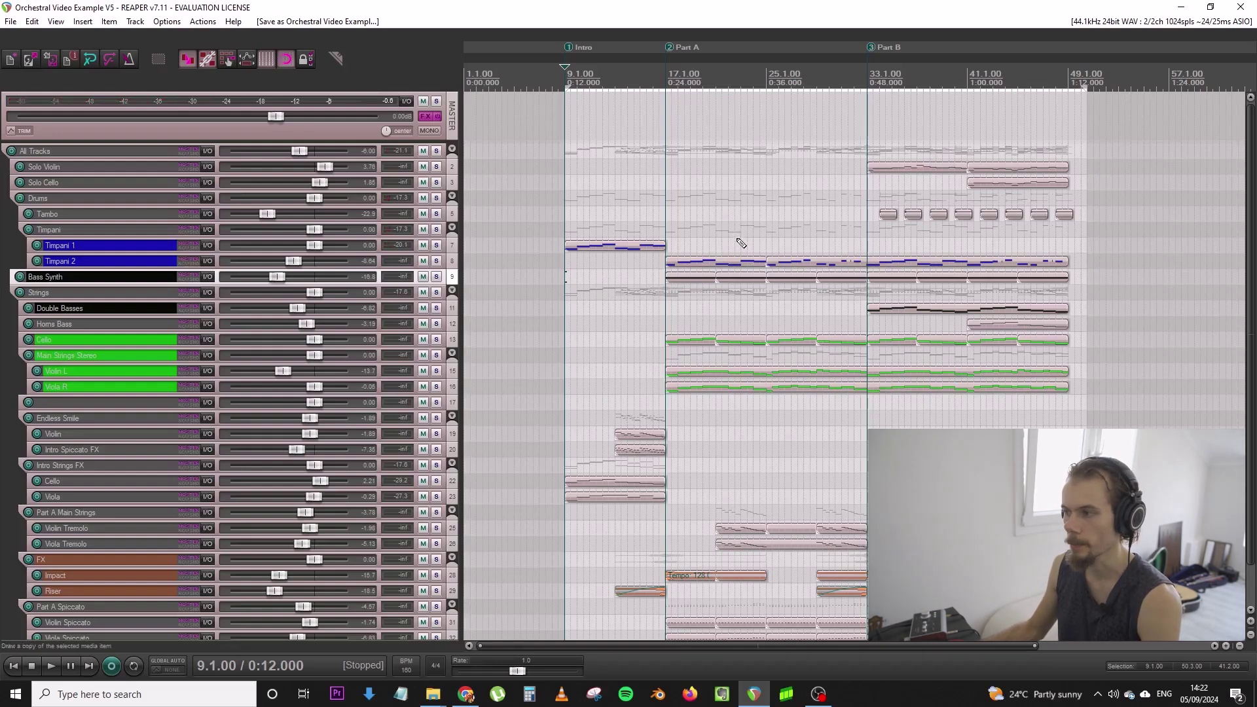
Play from the Intro and raise Intro Spiccato FX to about -5.43 dB and the Endless Smile Violin to about -1.70 dB
key("space")
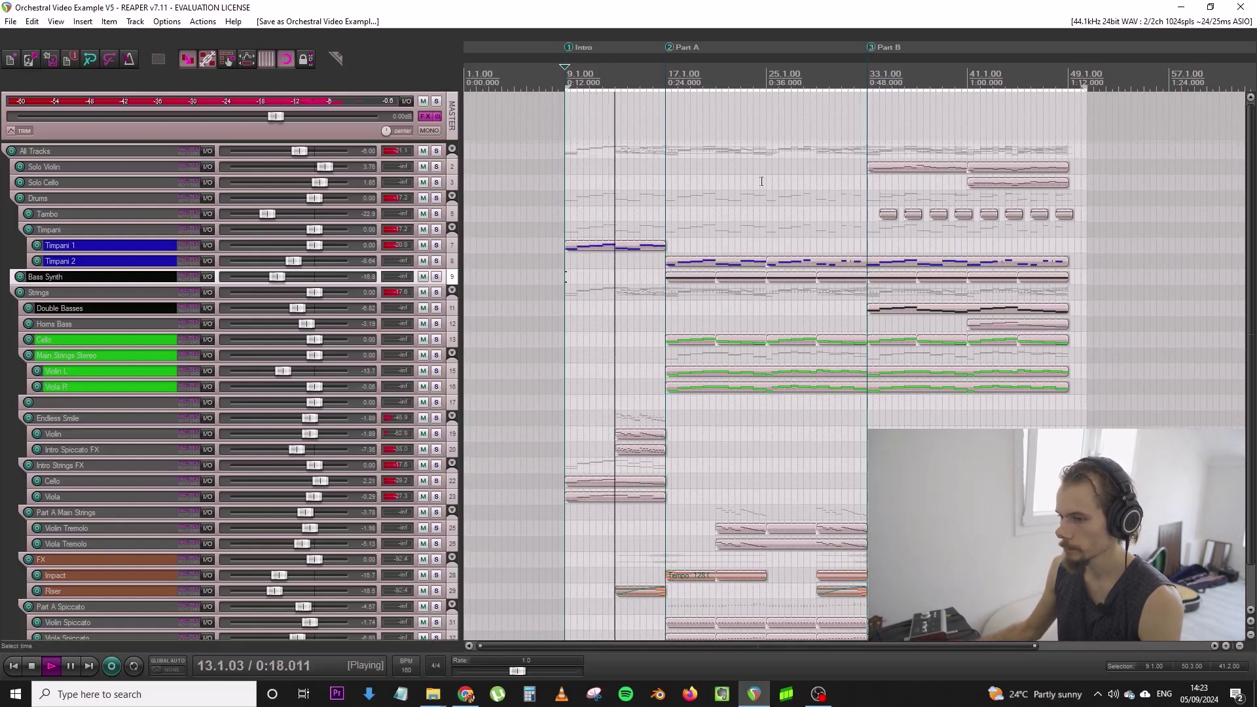
left_click_drag(296, 450, 306, 452)
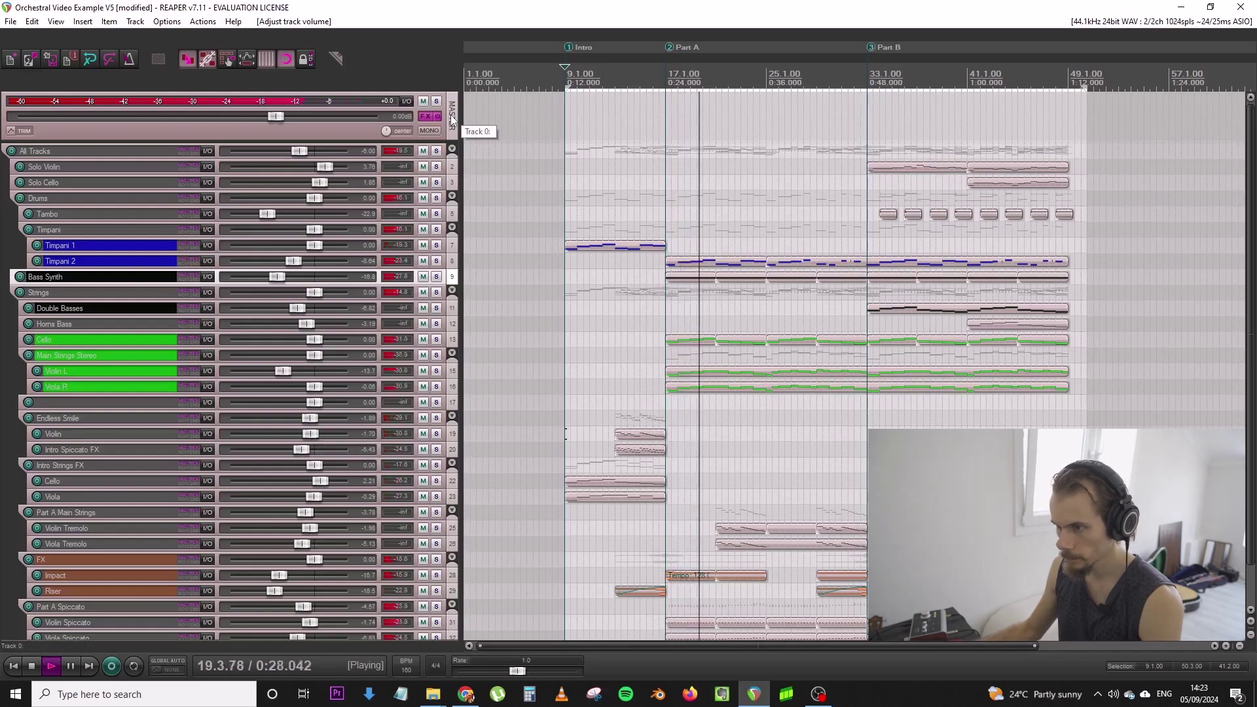
Keep listening through Part A and Part B, lower the Tambo track to about -23.4 dB and stop playback
left_click_drag(1251, 249, 1251, 345)
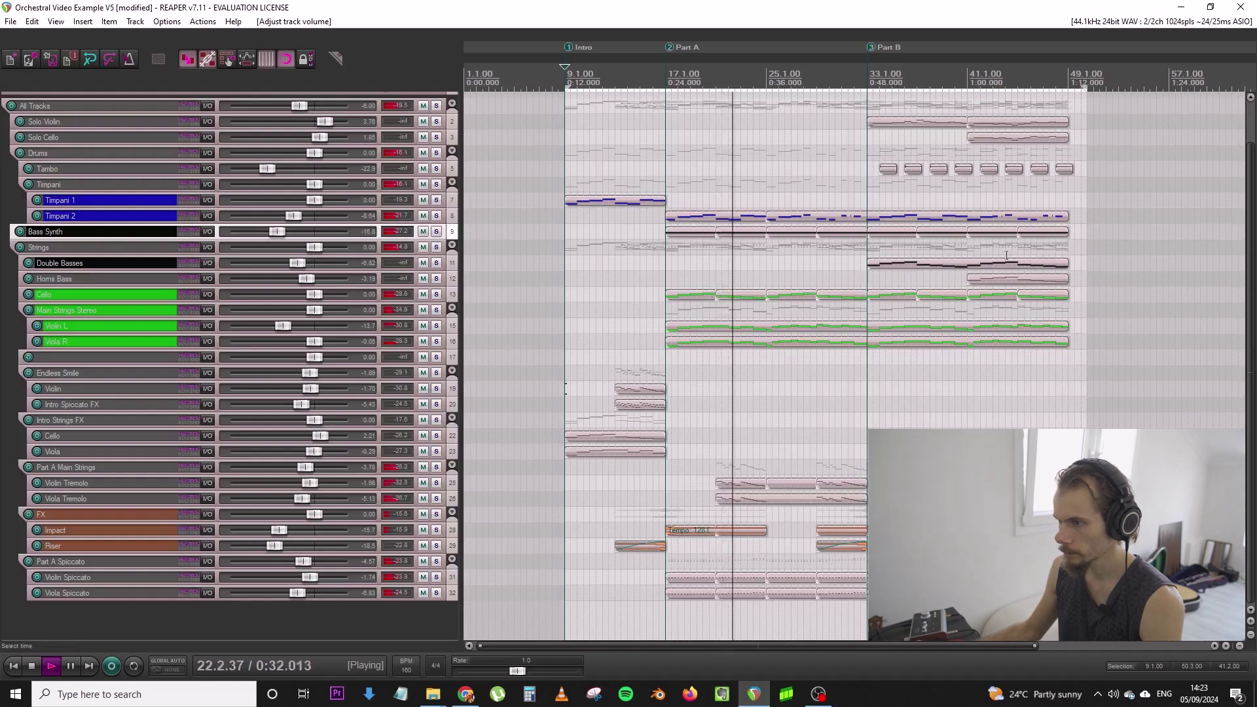
scroll(890, 193, "up", 2)
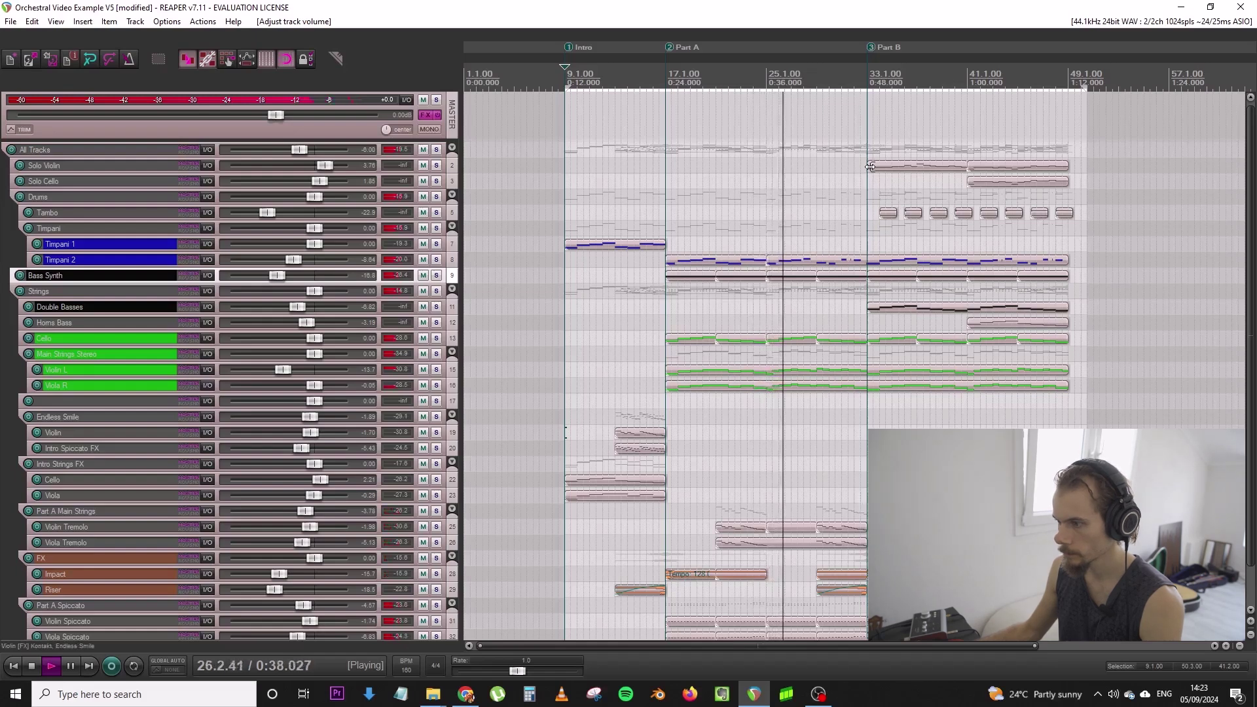
key("grave")
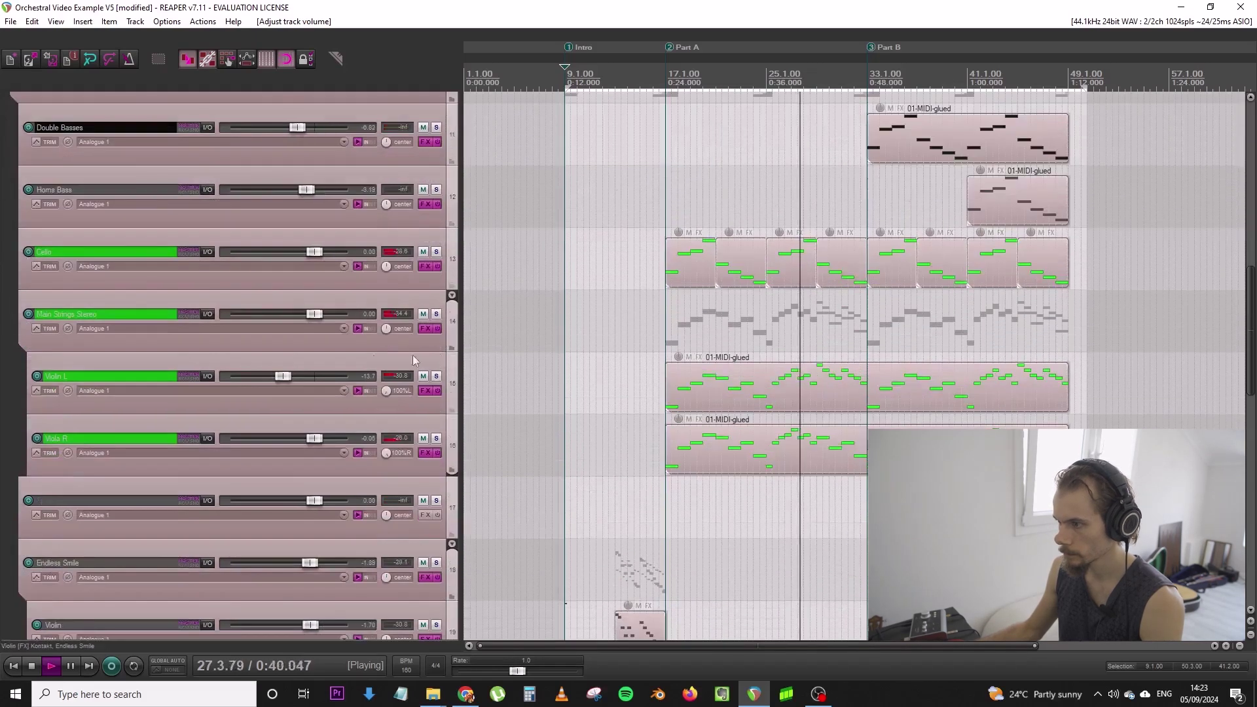
left_click(25, 325)
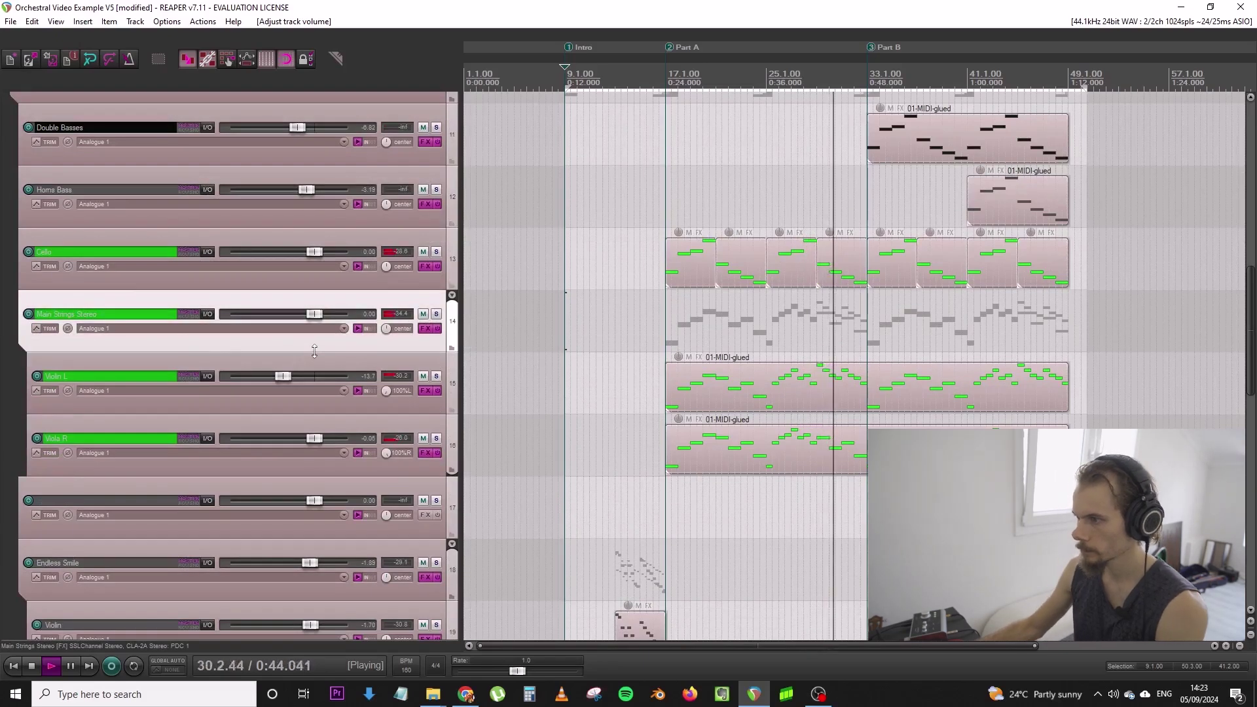
scroll(315, 351, "down", 3)
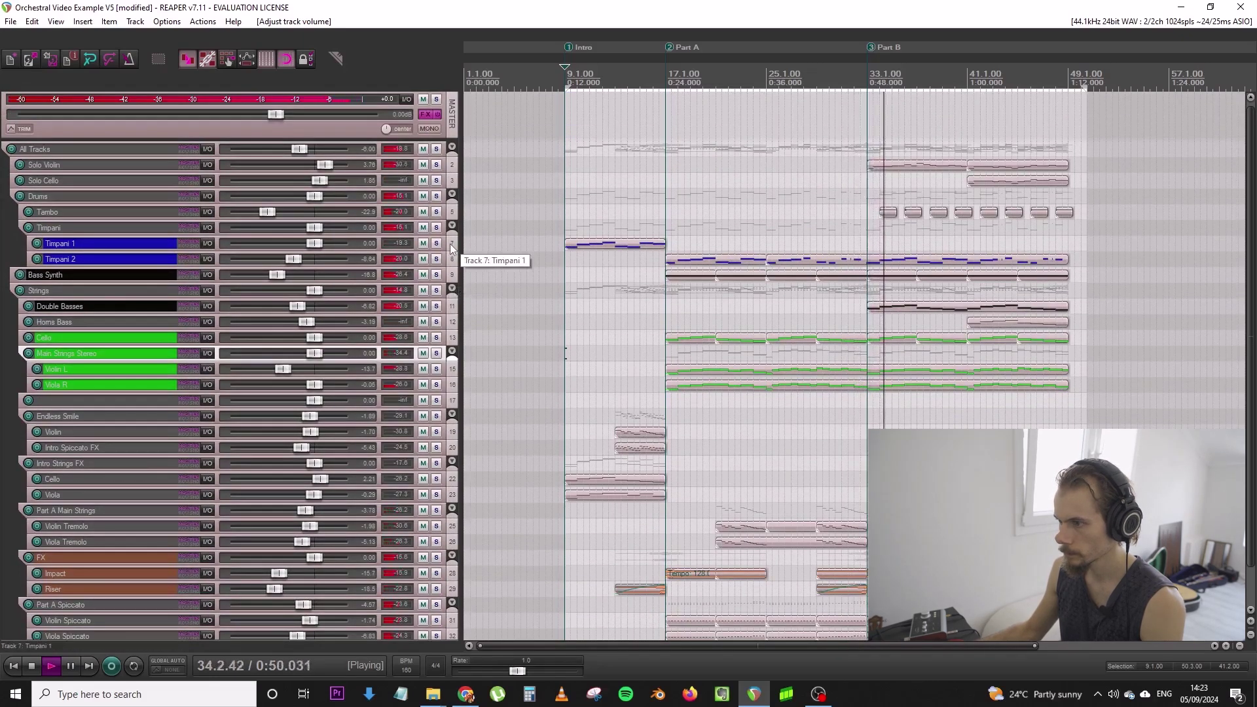
left_click_drag(274, 216, 273, 216)
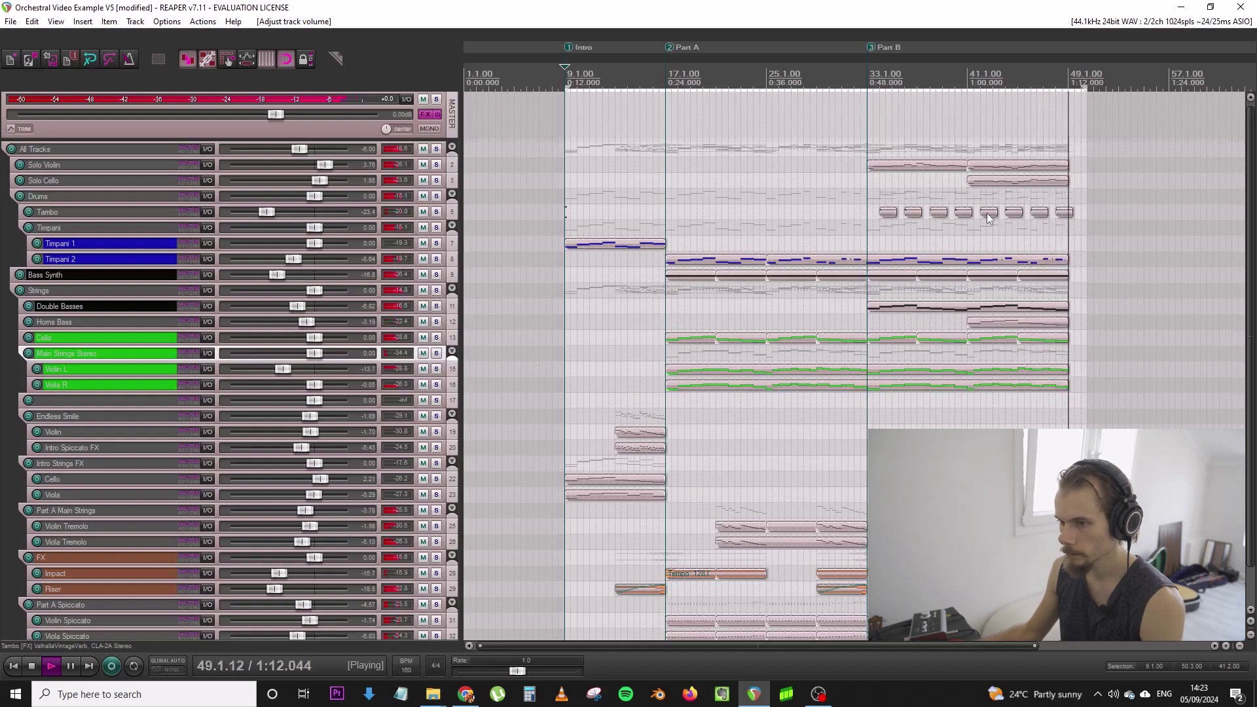
key("space")
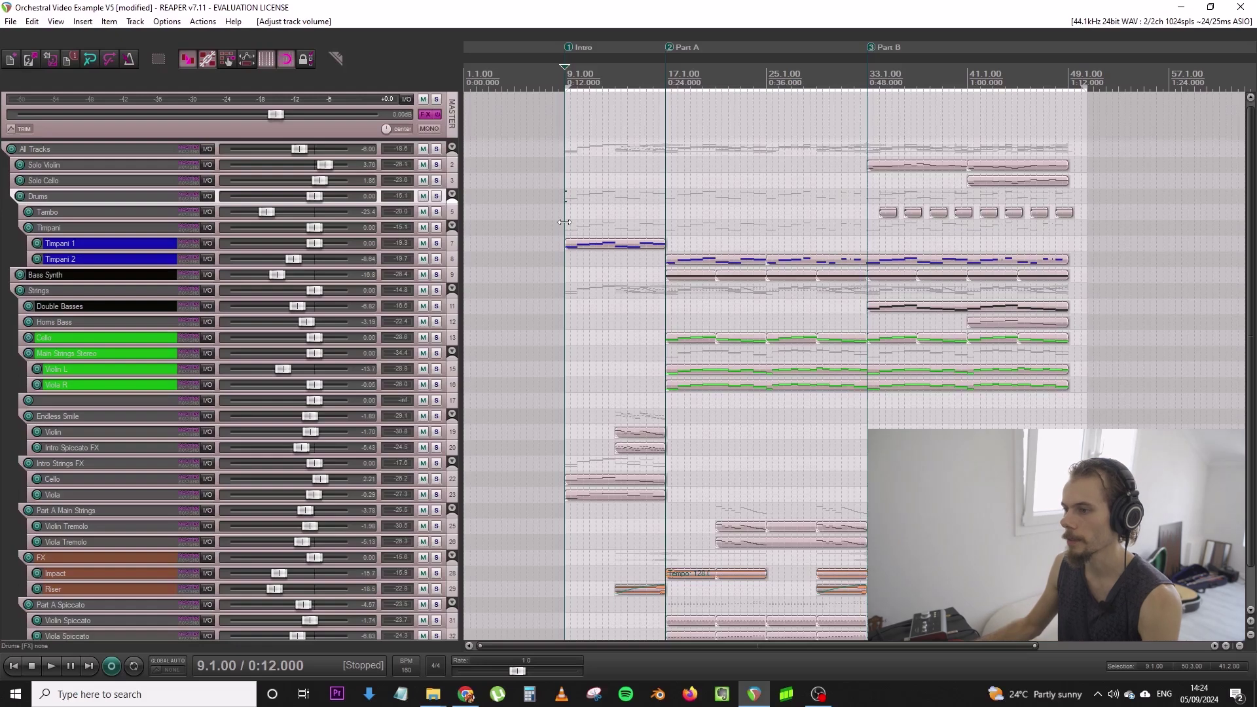
Place the edit cursor at the start of Part A and at the start of Part B to review the arrangement
left_click(671, 211)
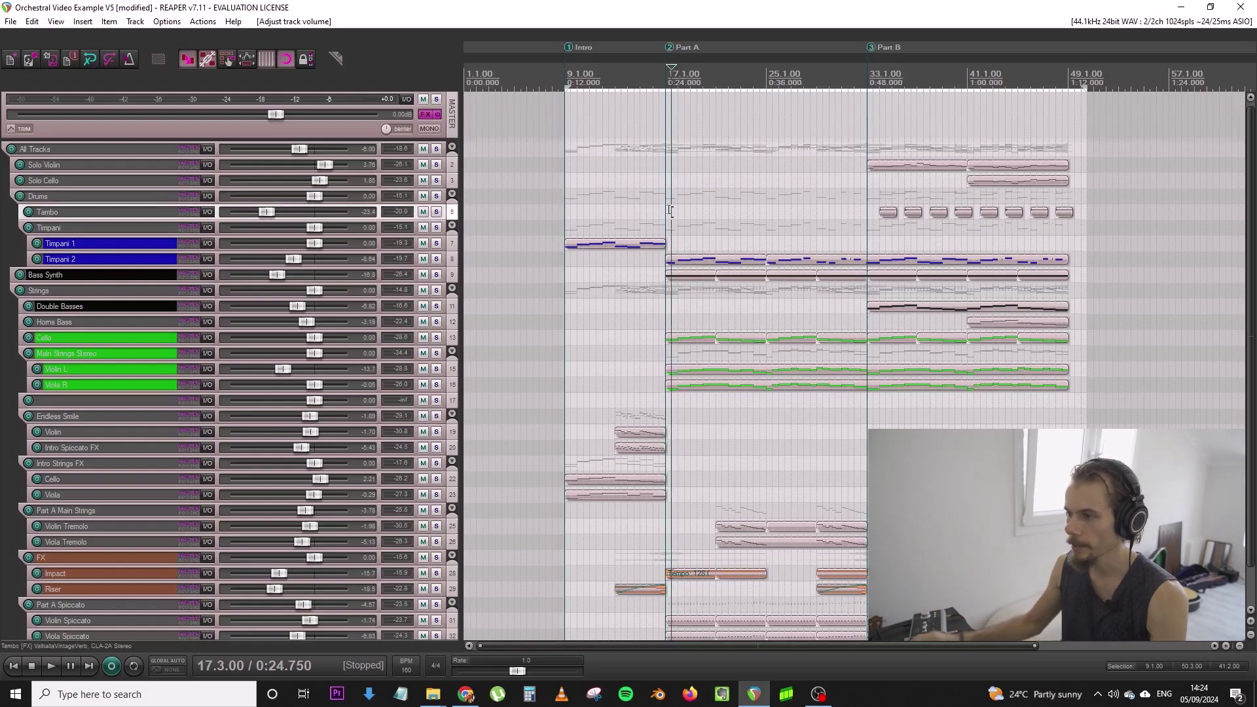
left_click(665, 214)
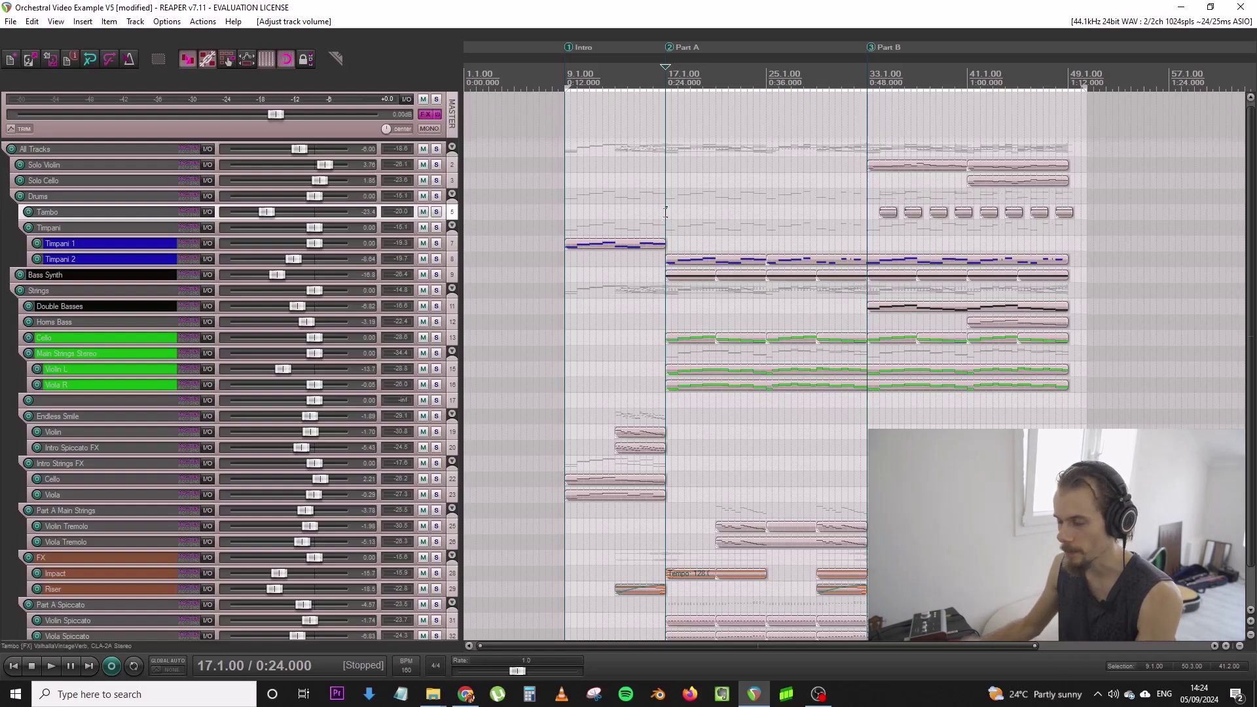
left_click(867, 191)
scroll(882, 207, "down", 1)
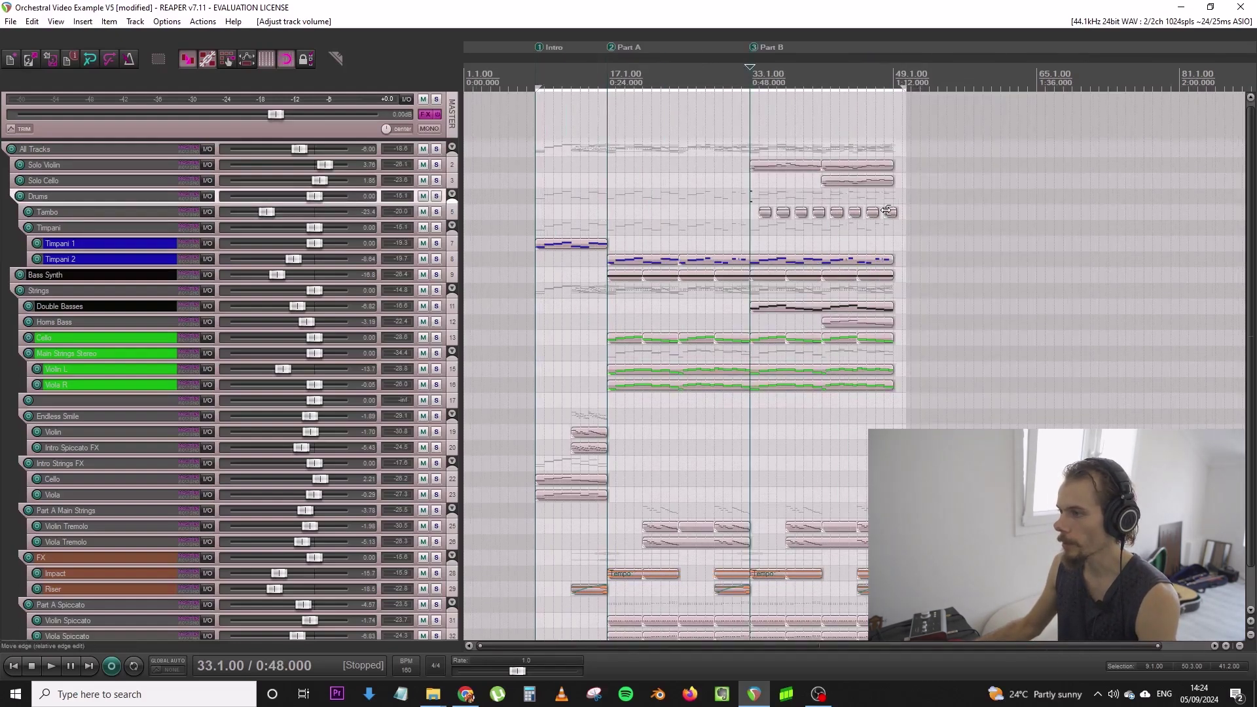
scroll(886, 209, "up", 1)
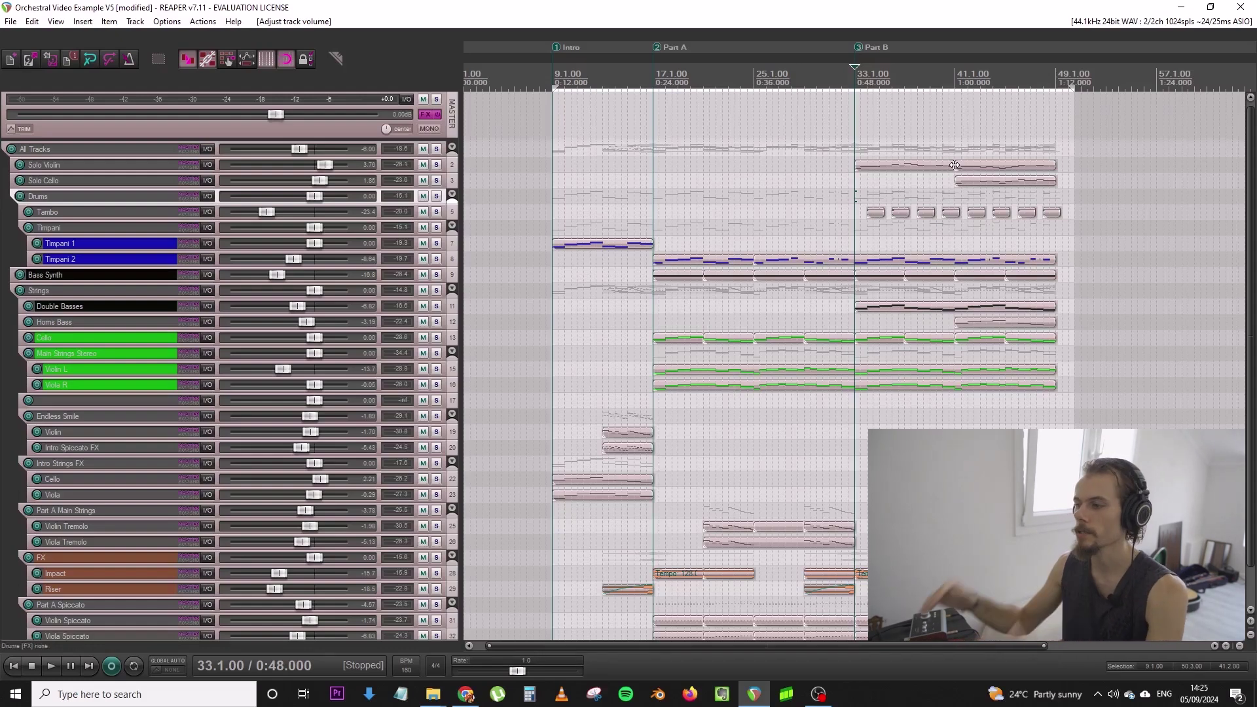
scroll(1249, 273, "down", 2)
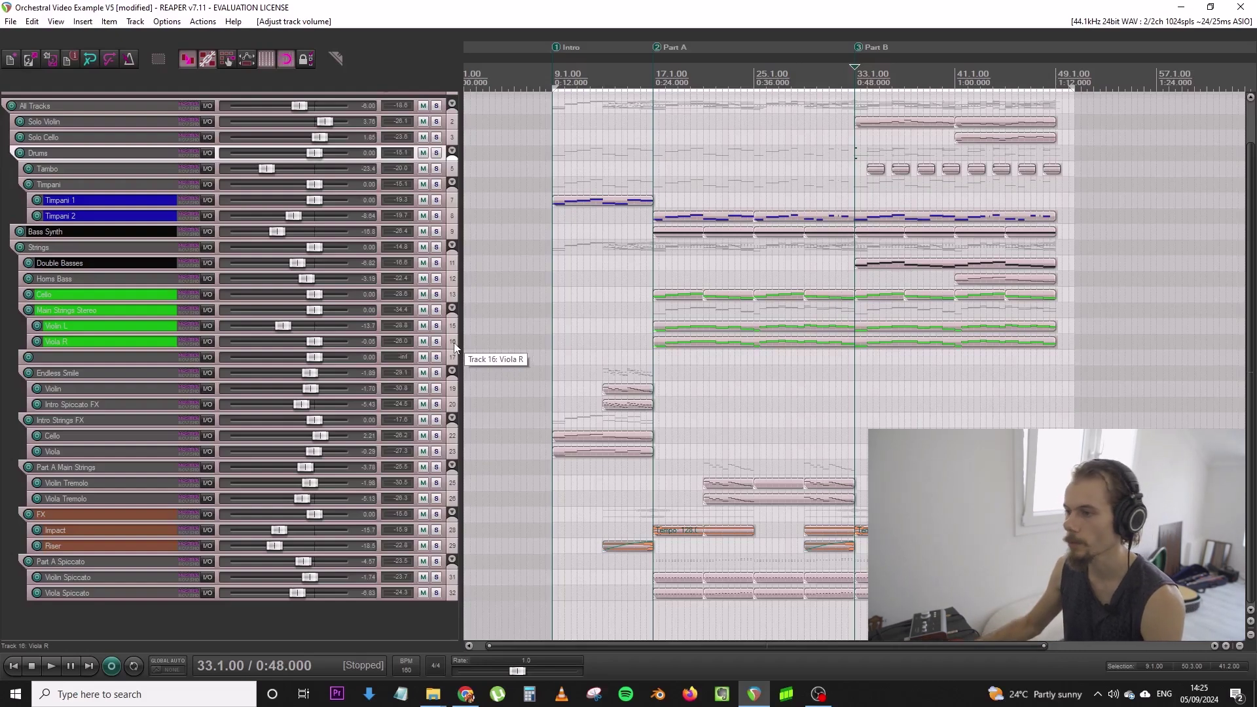
Solo the Main Strings Stereo folder and audition it from the start of Part A
scroll(454, 347, "up", 7)
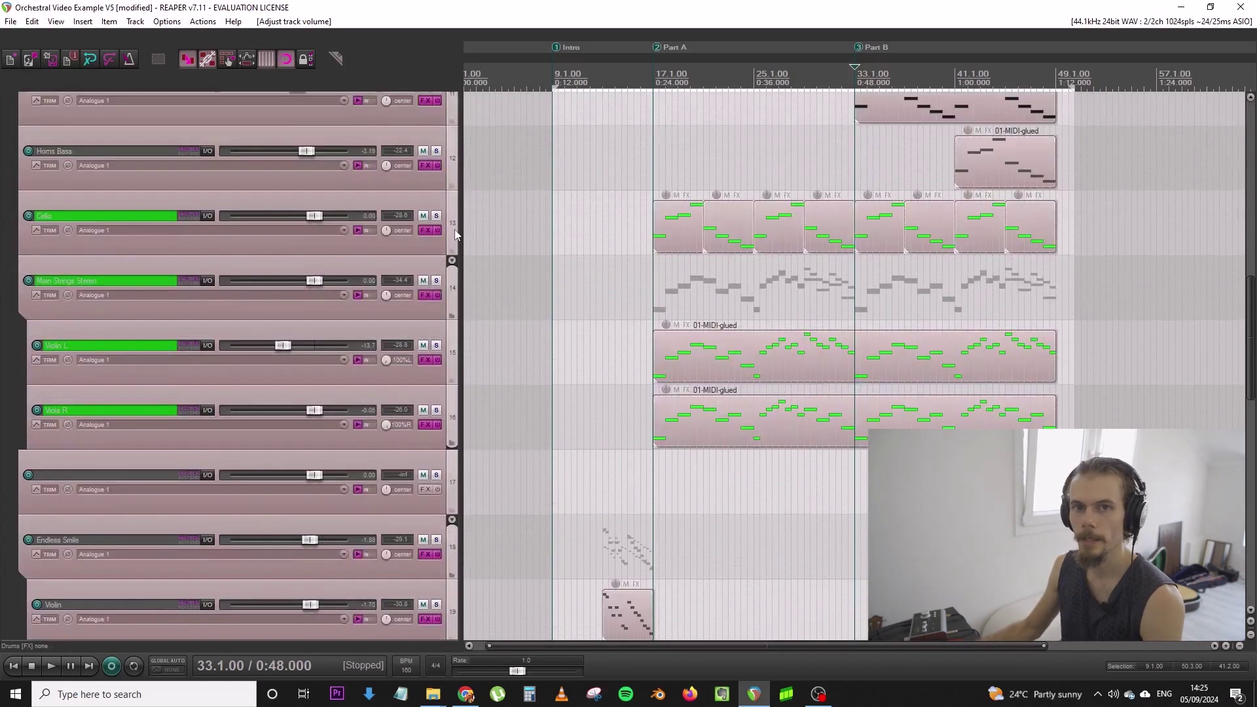
left_click(437, 281)
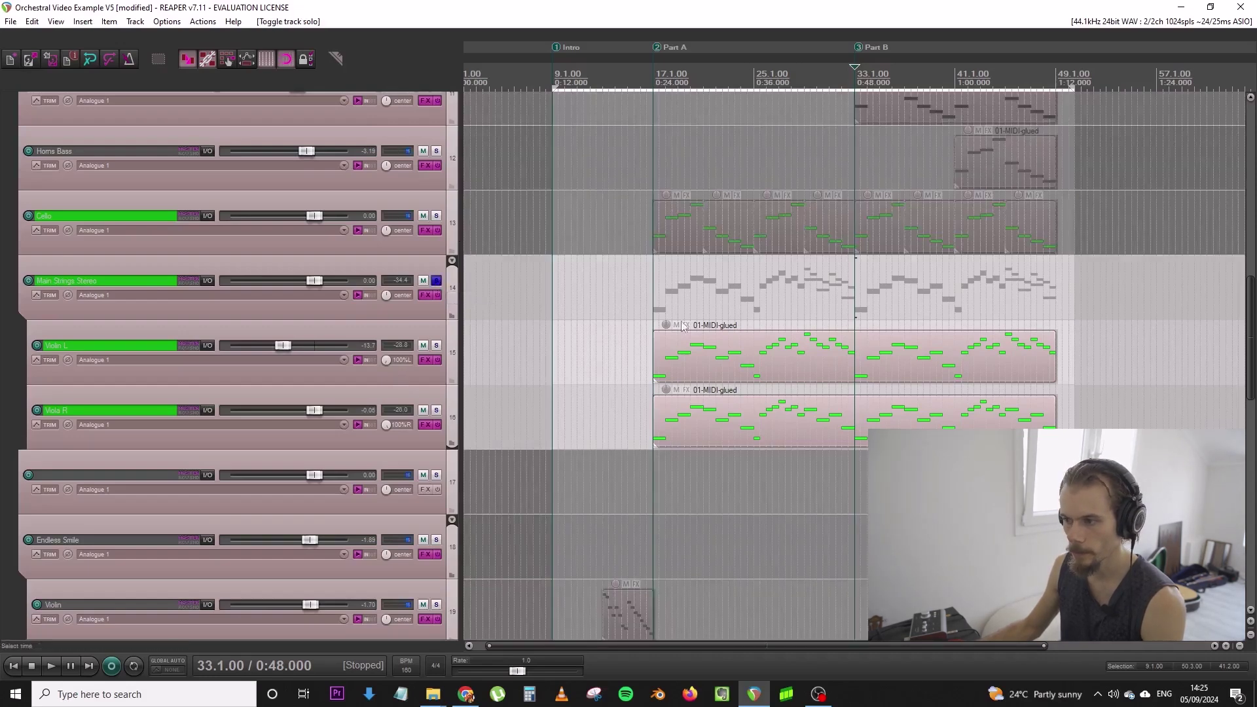
left_click(654, 302)
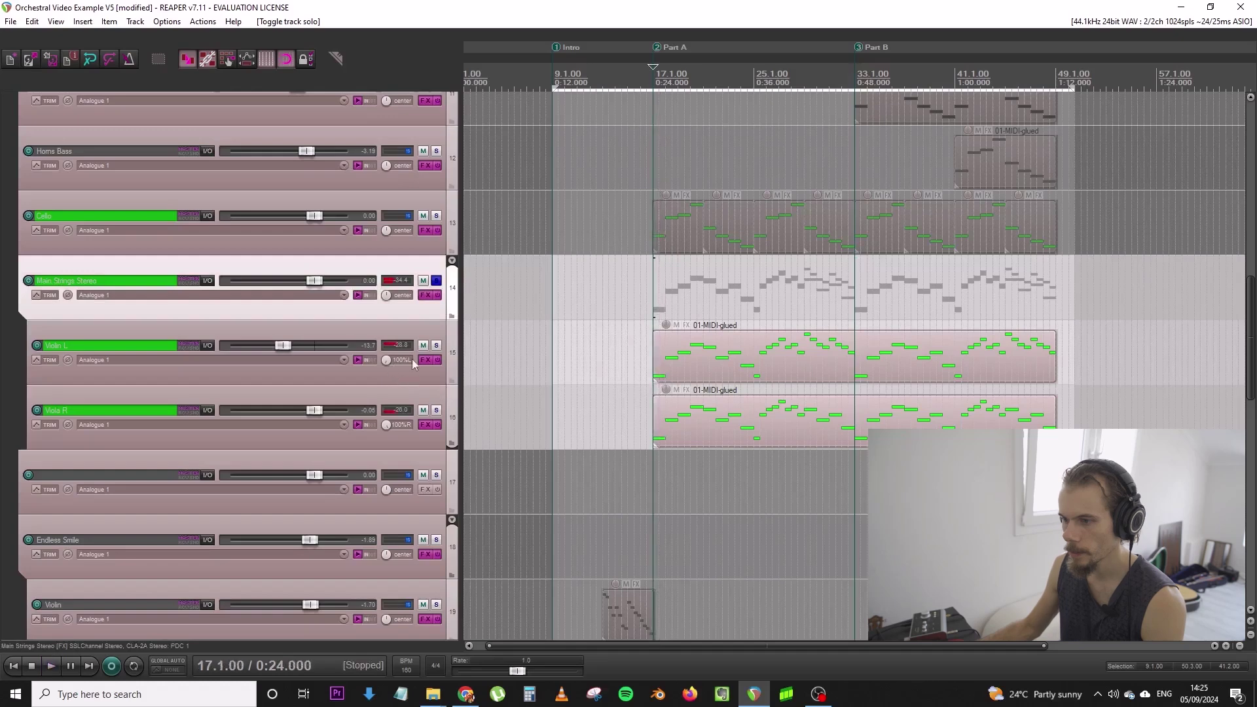
Unsolo Main Strings Stereo, audition Part A Main Strings soloed from bar 21, stop playback and unsolo the folder
scroll(444, 294, "down", 5)
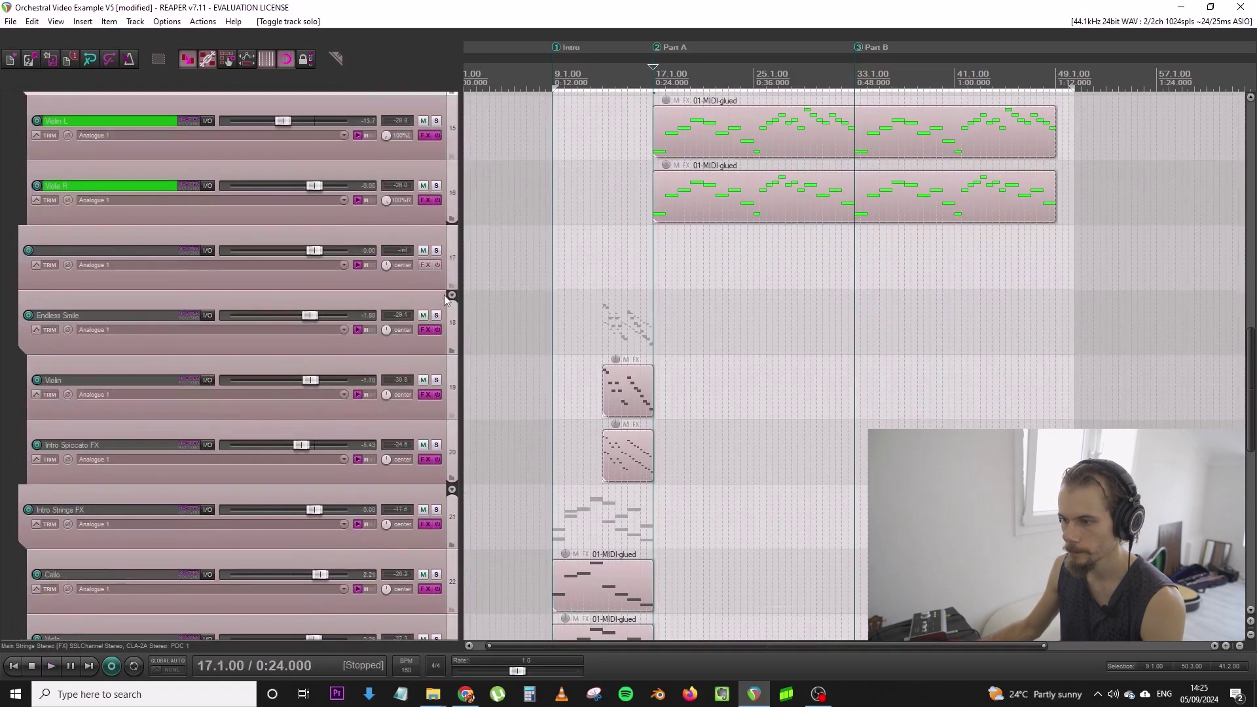
scroll(446, 293, "down", 2)
scroll(448, 283, "down", 2)
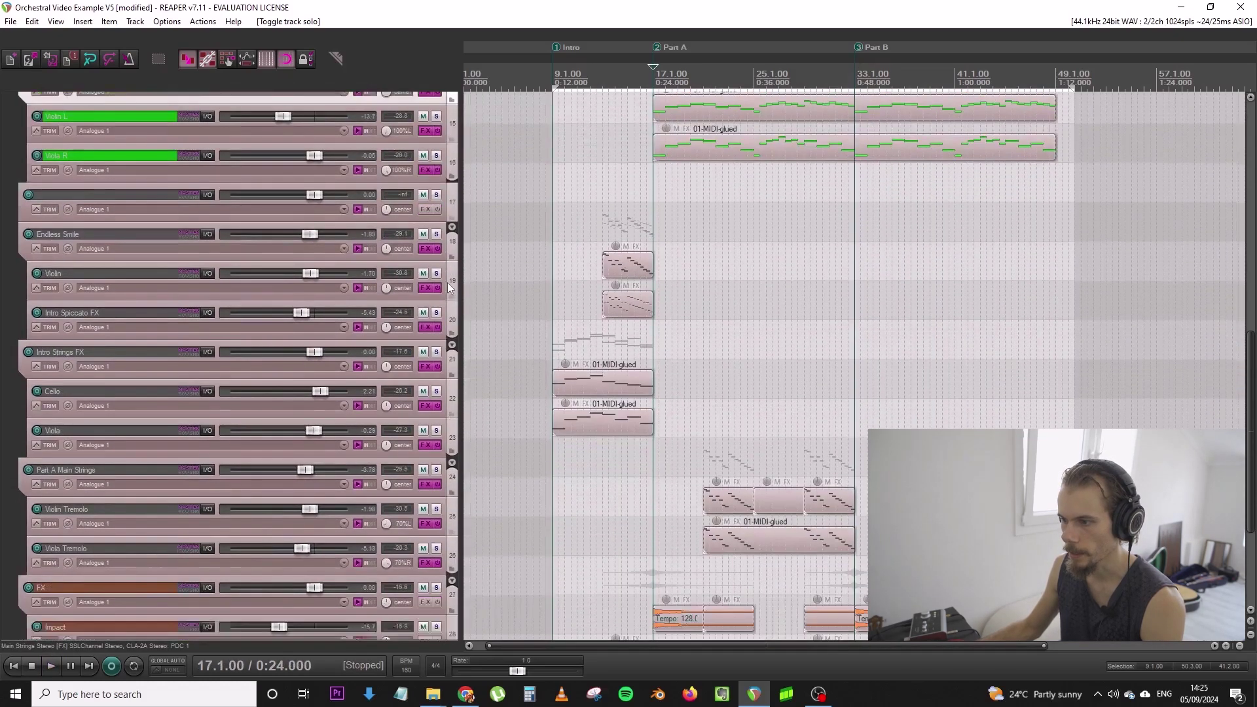
scroll(448, 282, "down", 1)
scroll(440, 308, "down", 4)
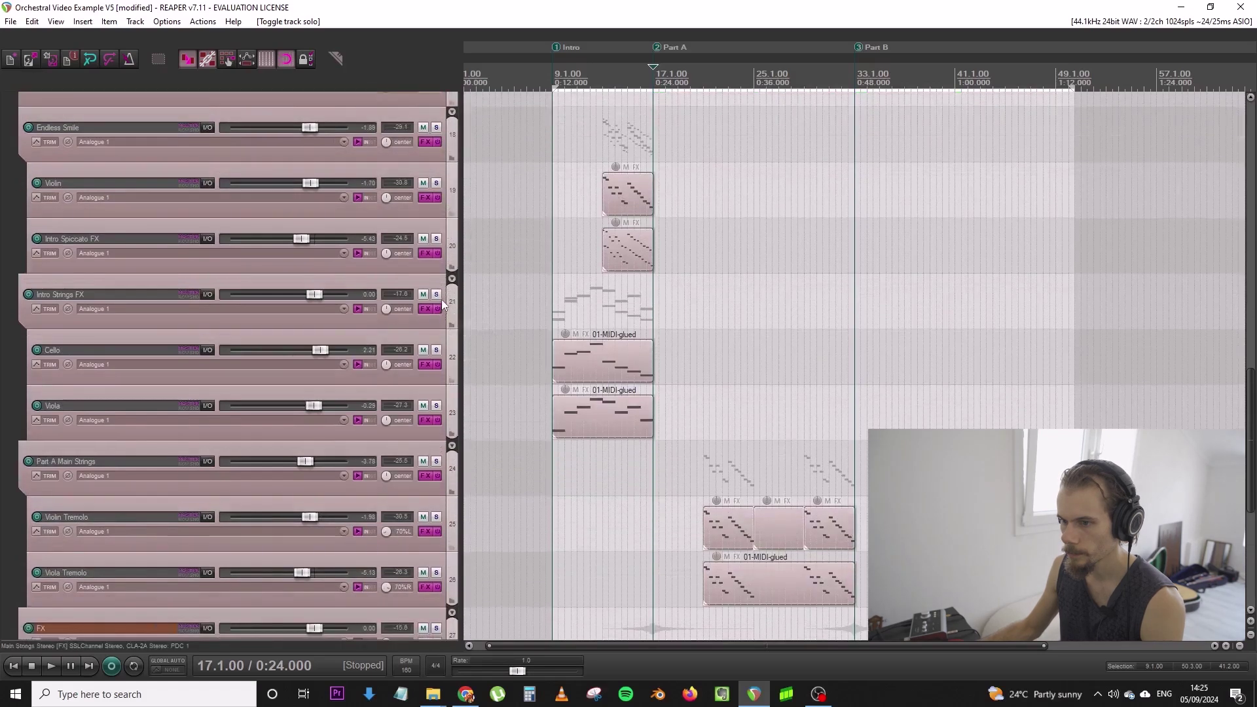
left_click(436, 241)
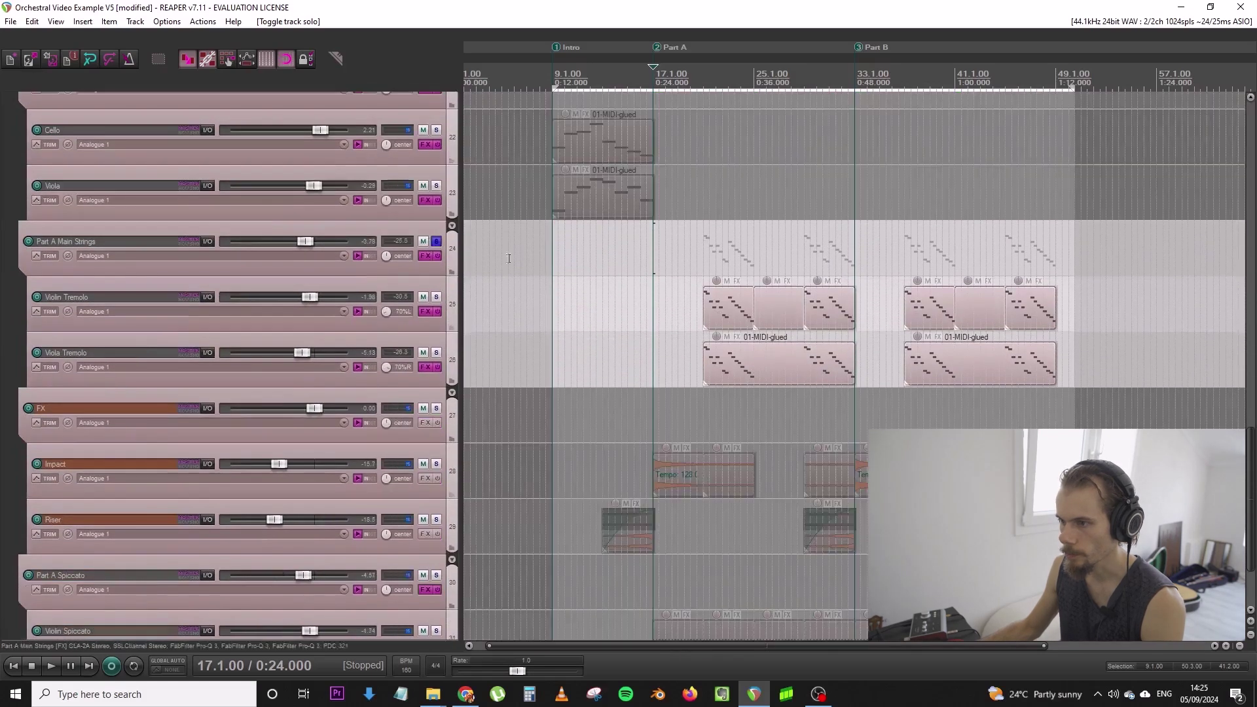
left_click(701, 258)
key("space")
scroll(673, 296, "down", 1)
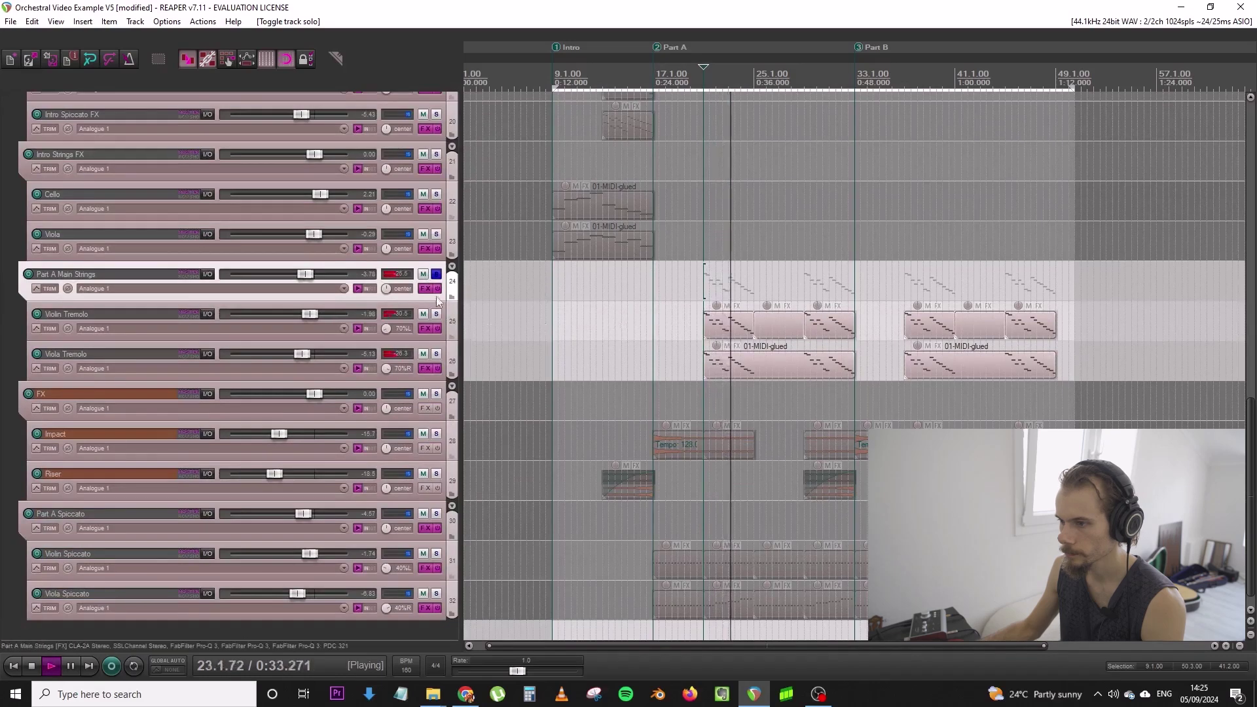
key("space")
left_click(436, 275)
Solo the Part A Spiccato folder, audition it from bar 21 and stop playback
scroll(438, 406, "down", 1)
left_click(436, 491)
key("space")
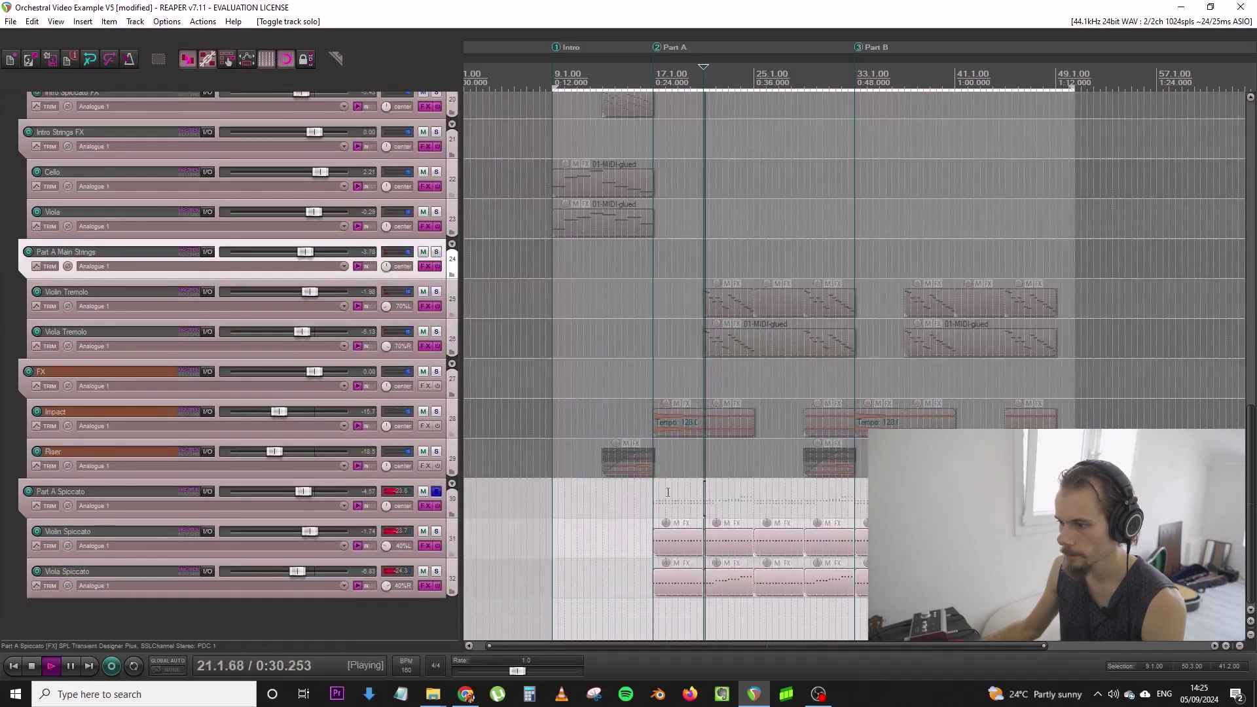
key("space")
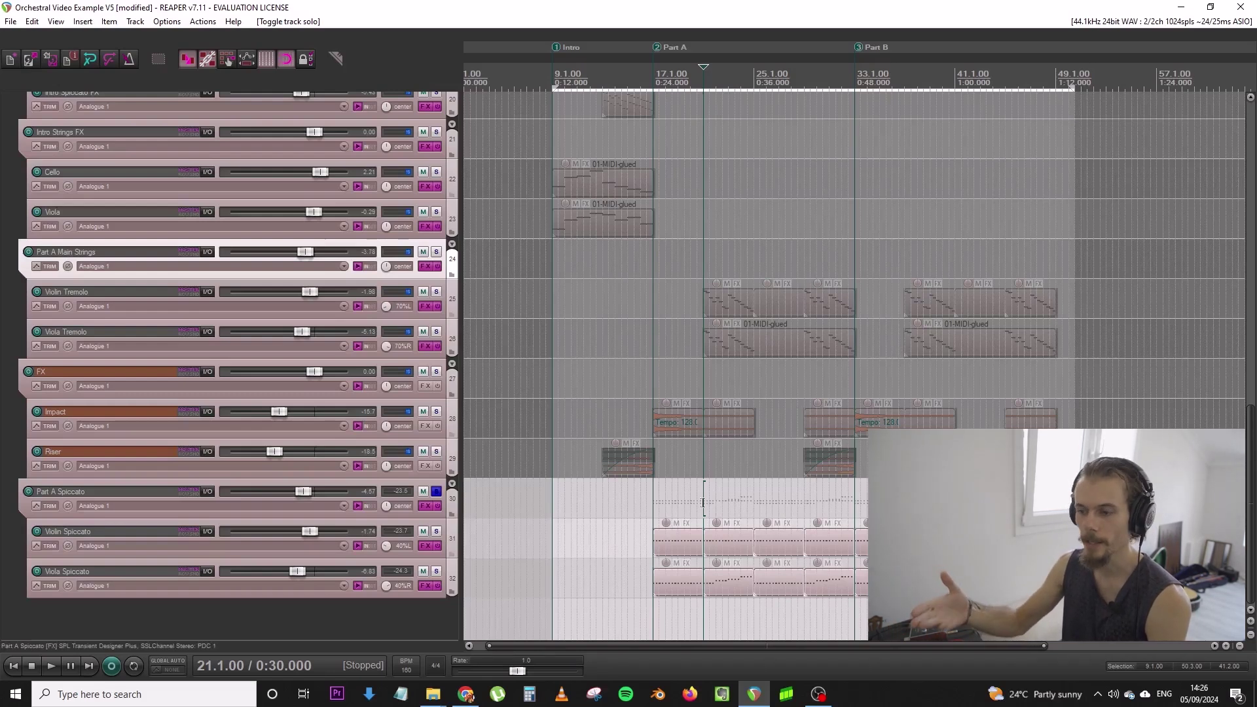
Audition the soloed Part A Spiccato folder once more from bar 21, then unsolo it
key("space")
key("space")
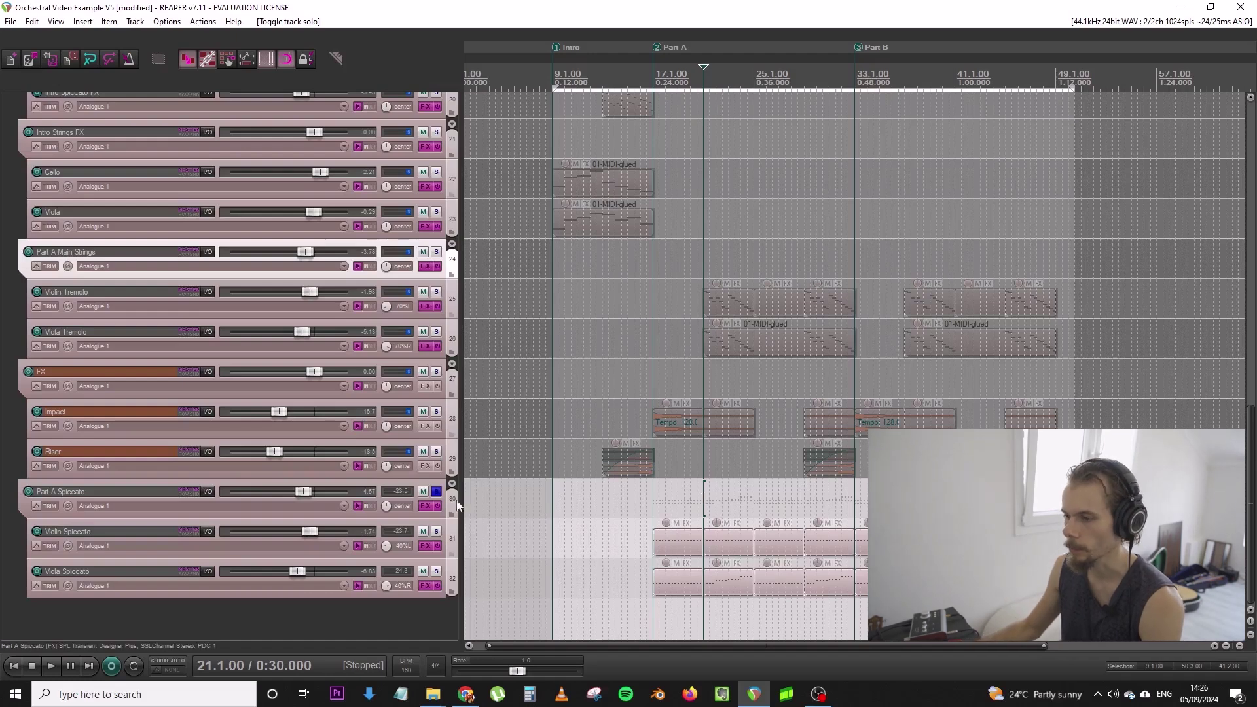
left_click(436, 492)
Save the project under its existing name and select the master track
left_click_drag(1251, 488, 1251, 177)
left_click(10, 22)
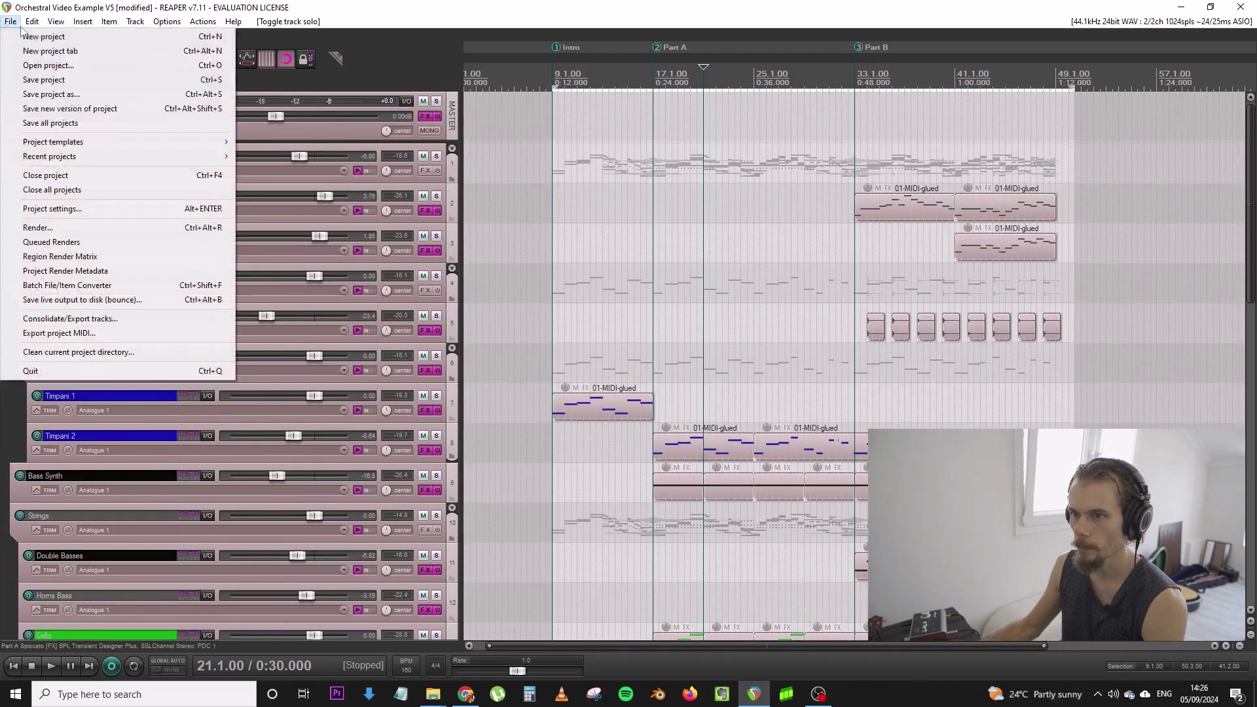
left_click(72, 81)
left_click(451, 118)
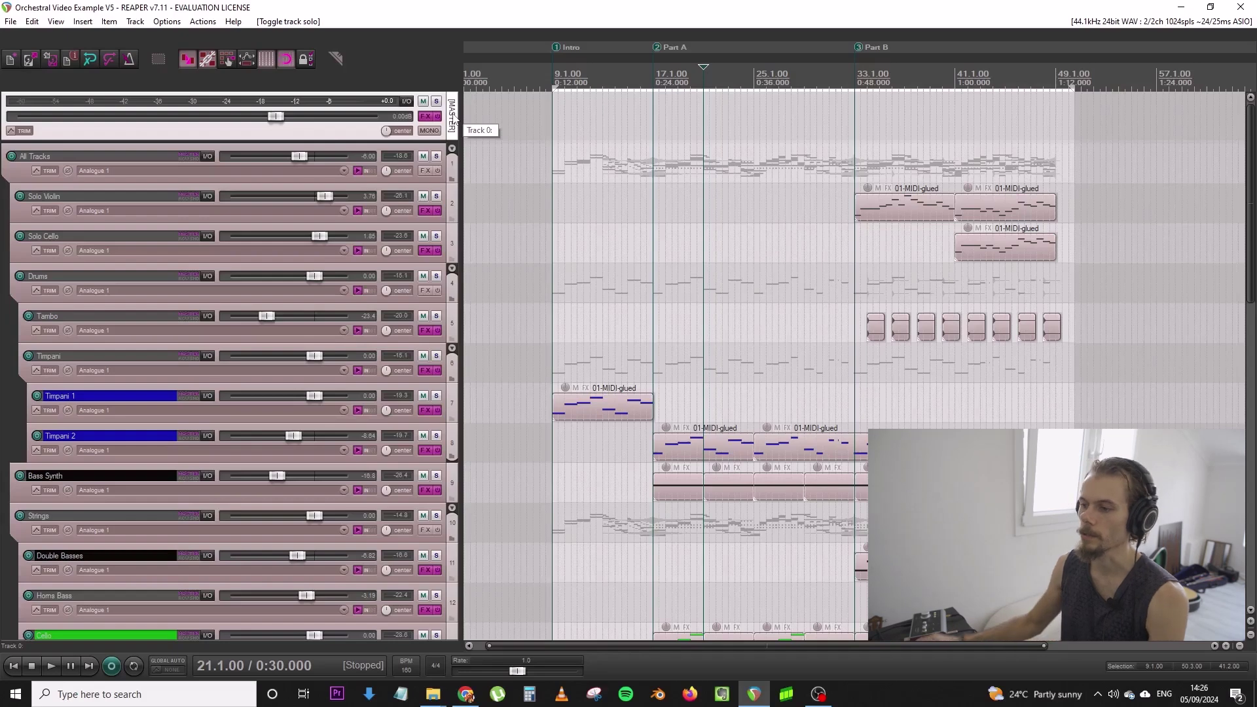
scroll(455, 118, "down", 5)
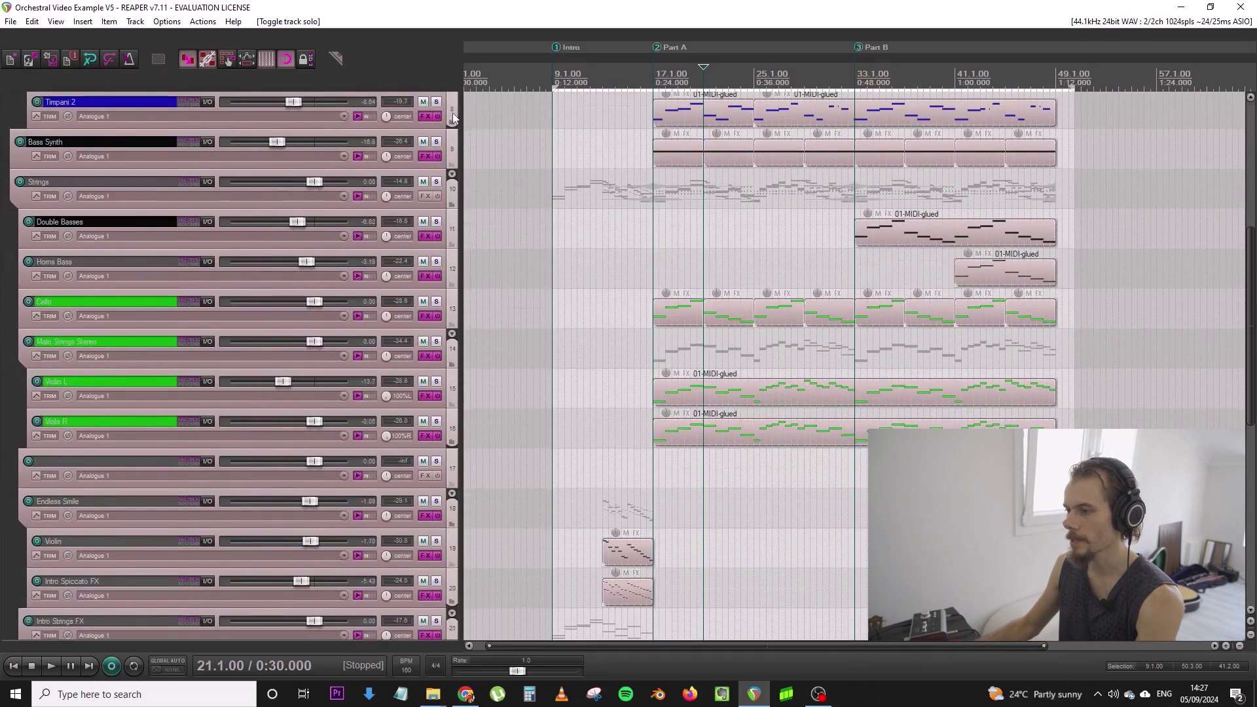
scroll(454, 117, "up", 4)
scroll(455, 118, "up", 1)
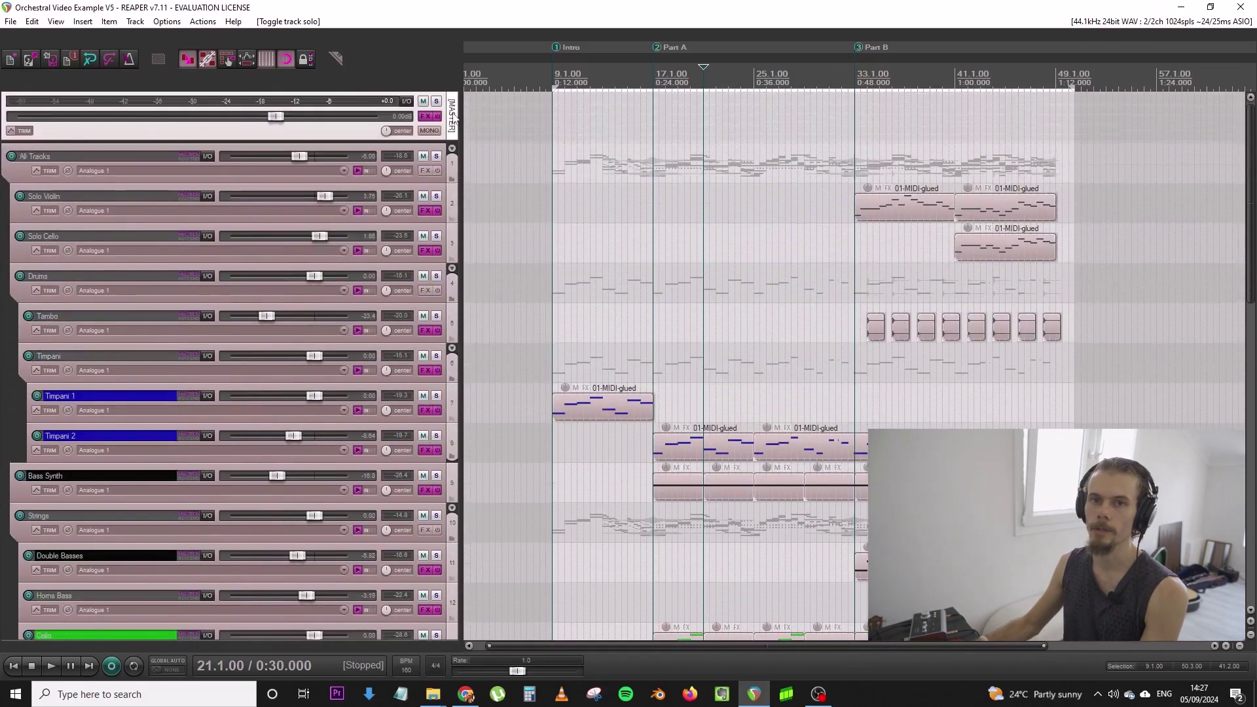
scroll(455, 118, "down", 4)
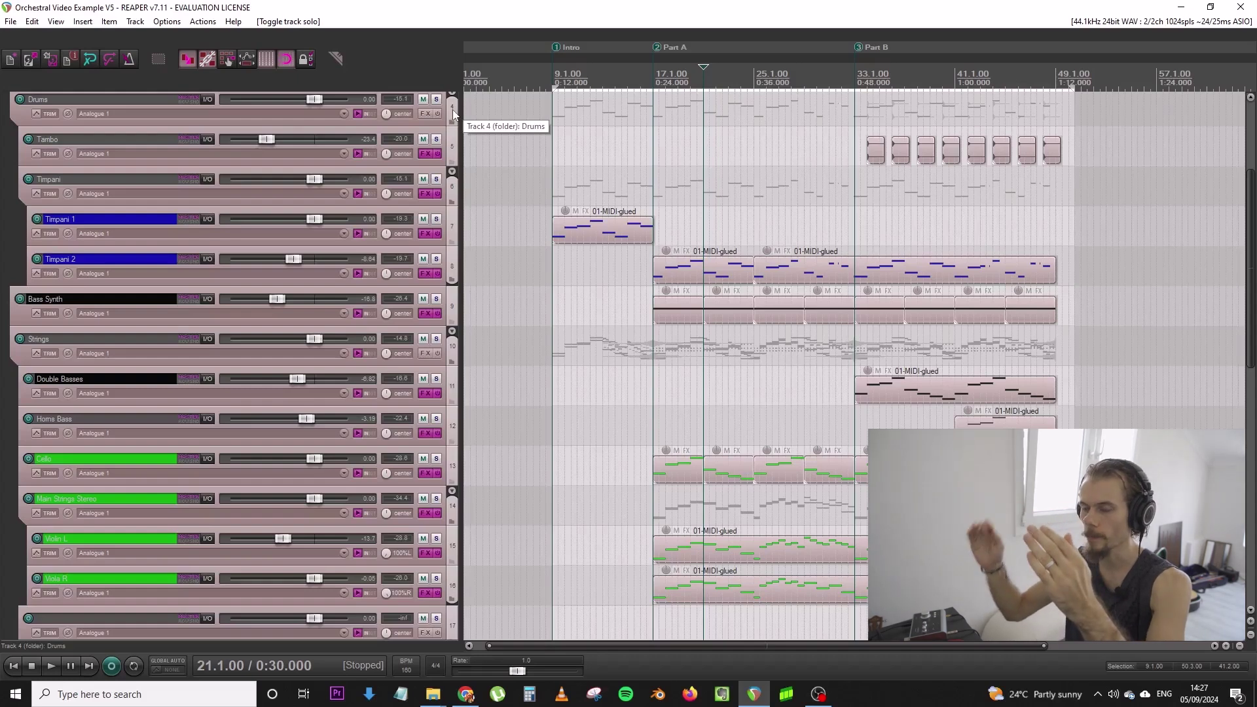
scroll(454, 115, "up", 4)
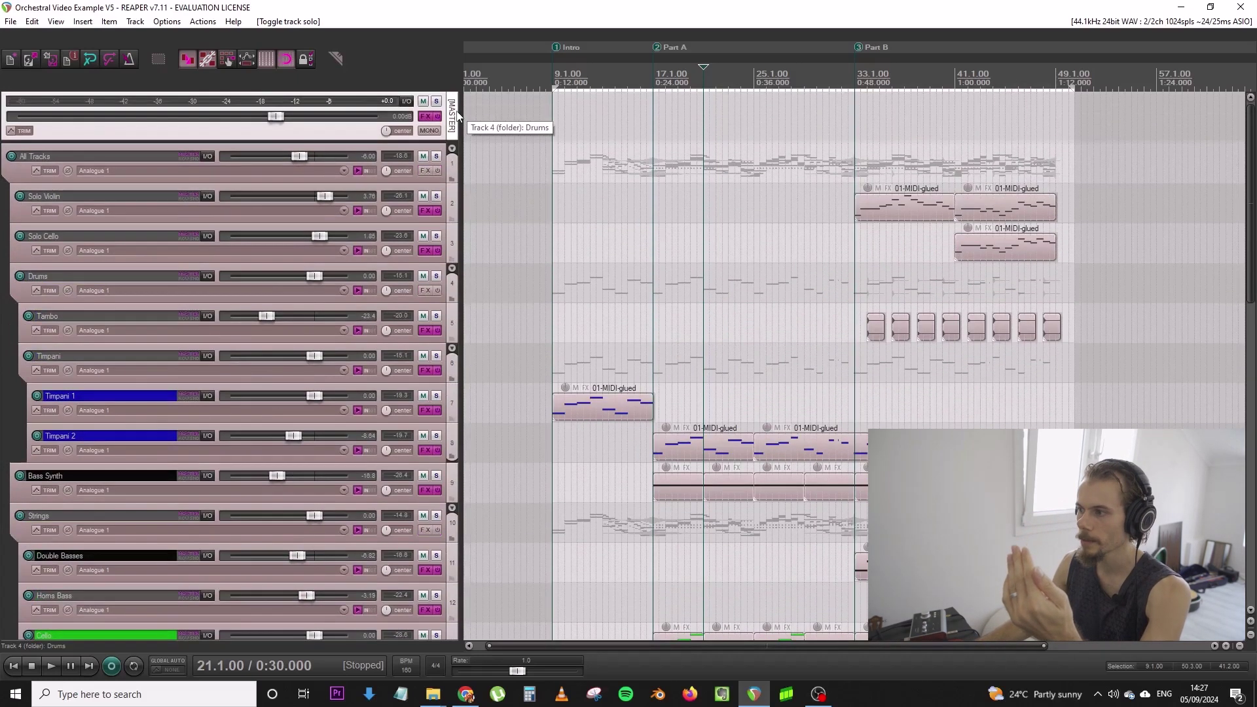